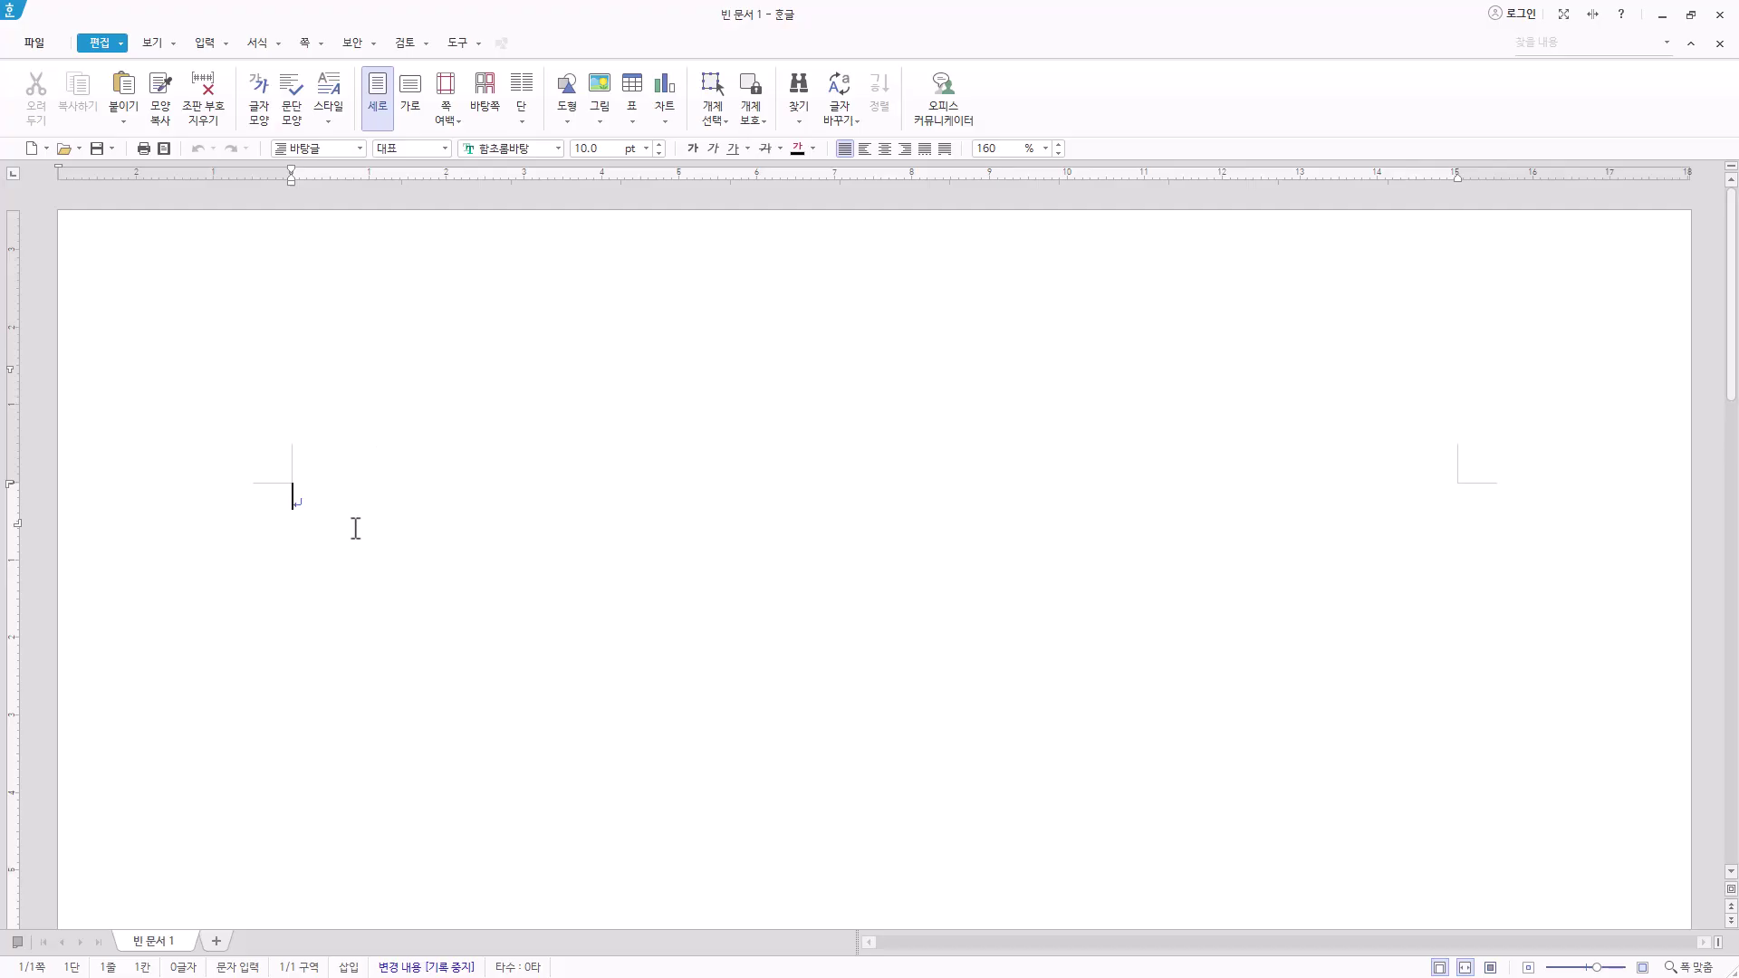
# Start saving the blank document in the ITQ folder under Documents, naming the file with the examinee number, a hyphen and the examinee's name
pyautogui.click(97, 150)
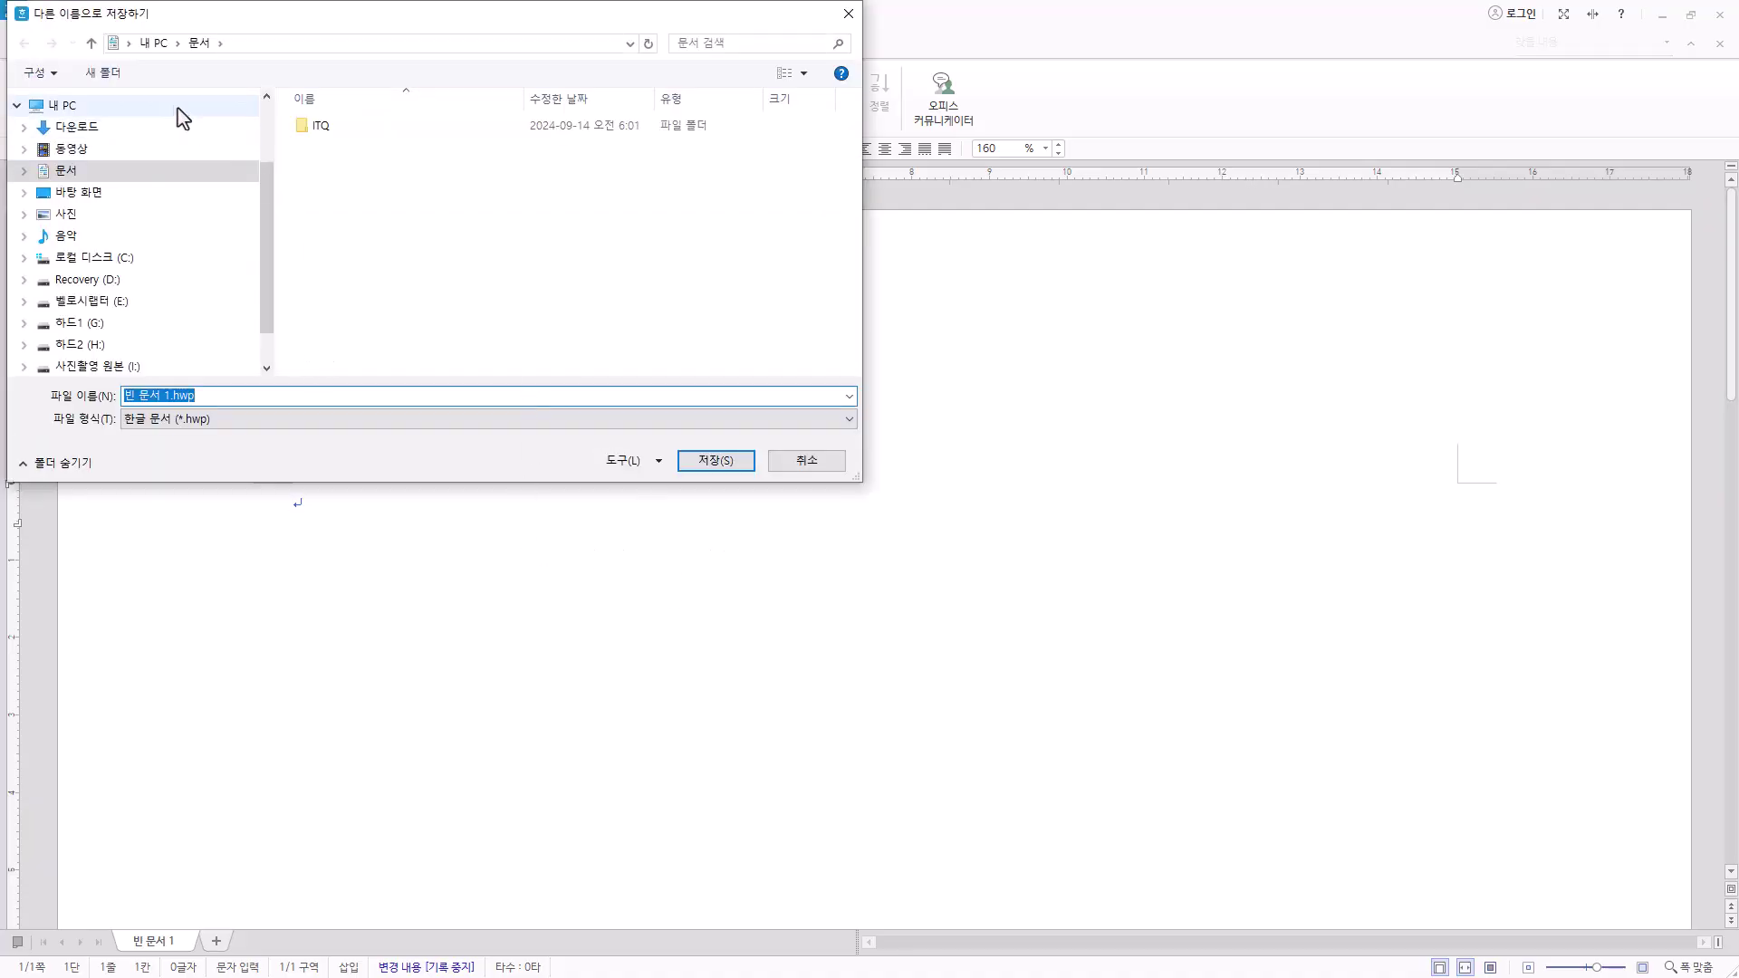
pyautogui.doubleClick(322, 125)
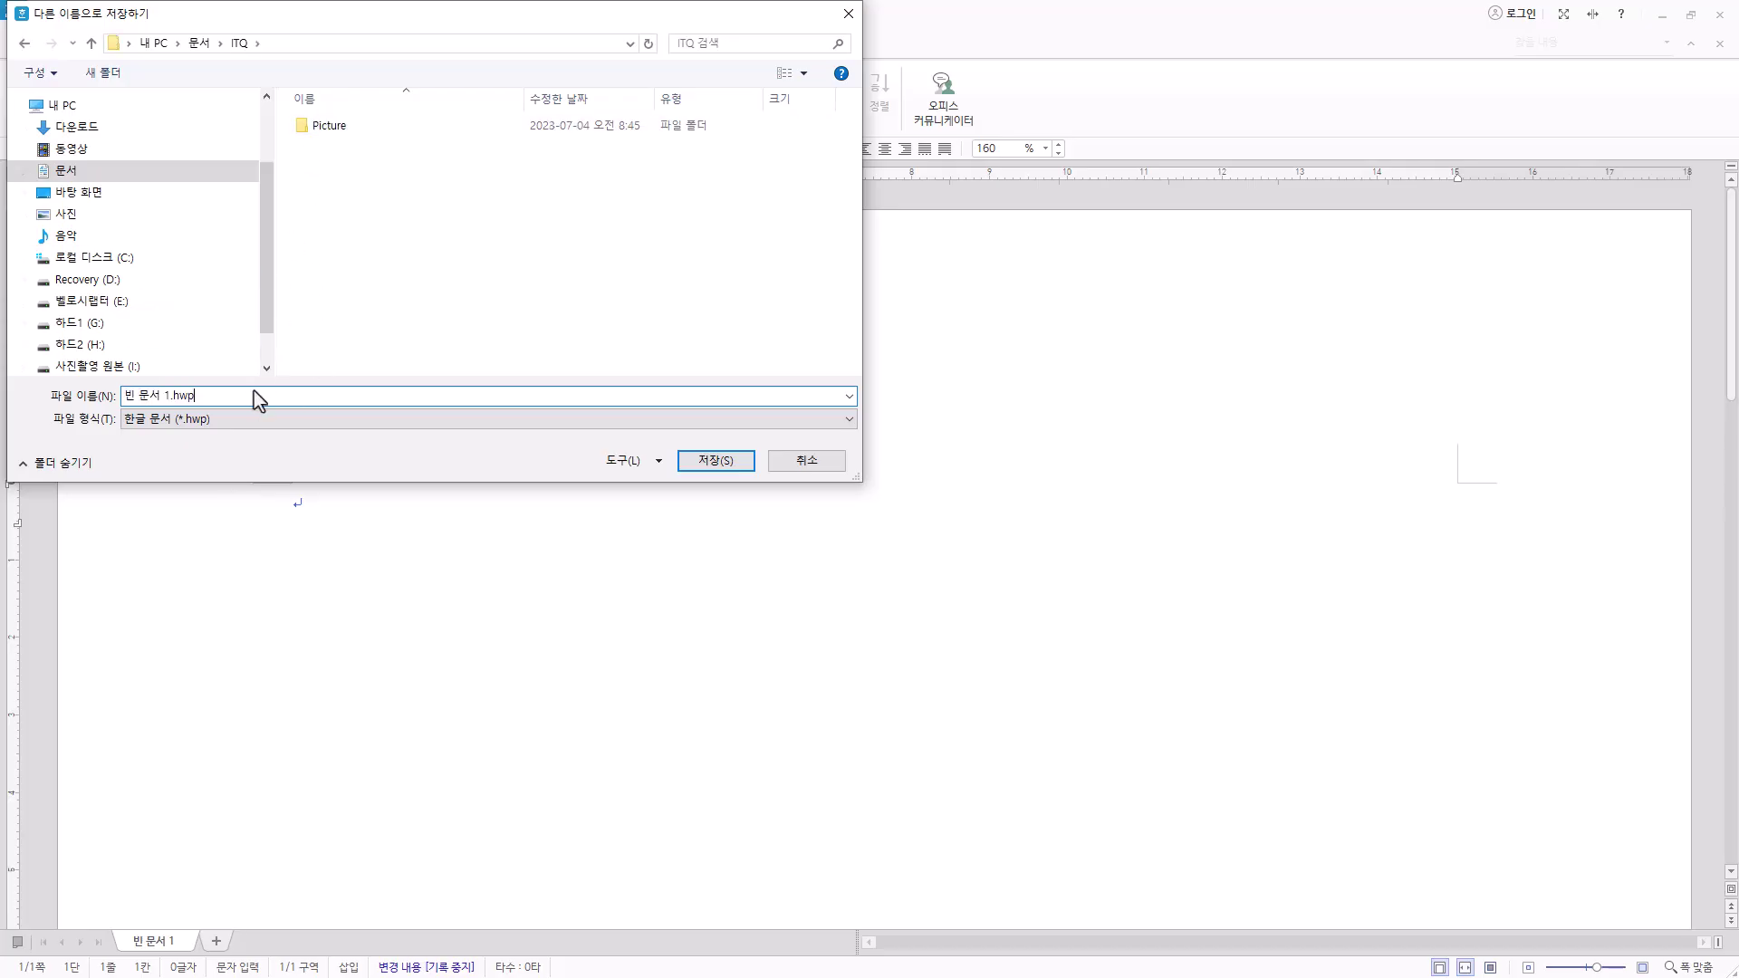
pyautogui.hotkey('ctrl', 'a')
pyautogui.write('12345678-홍길동')
pyautogui.moveTo(172, 397); pyautogui.dragTo(83, 394)
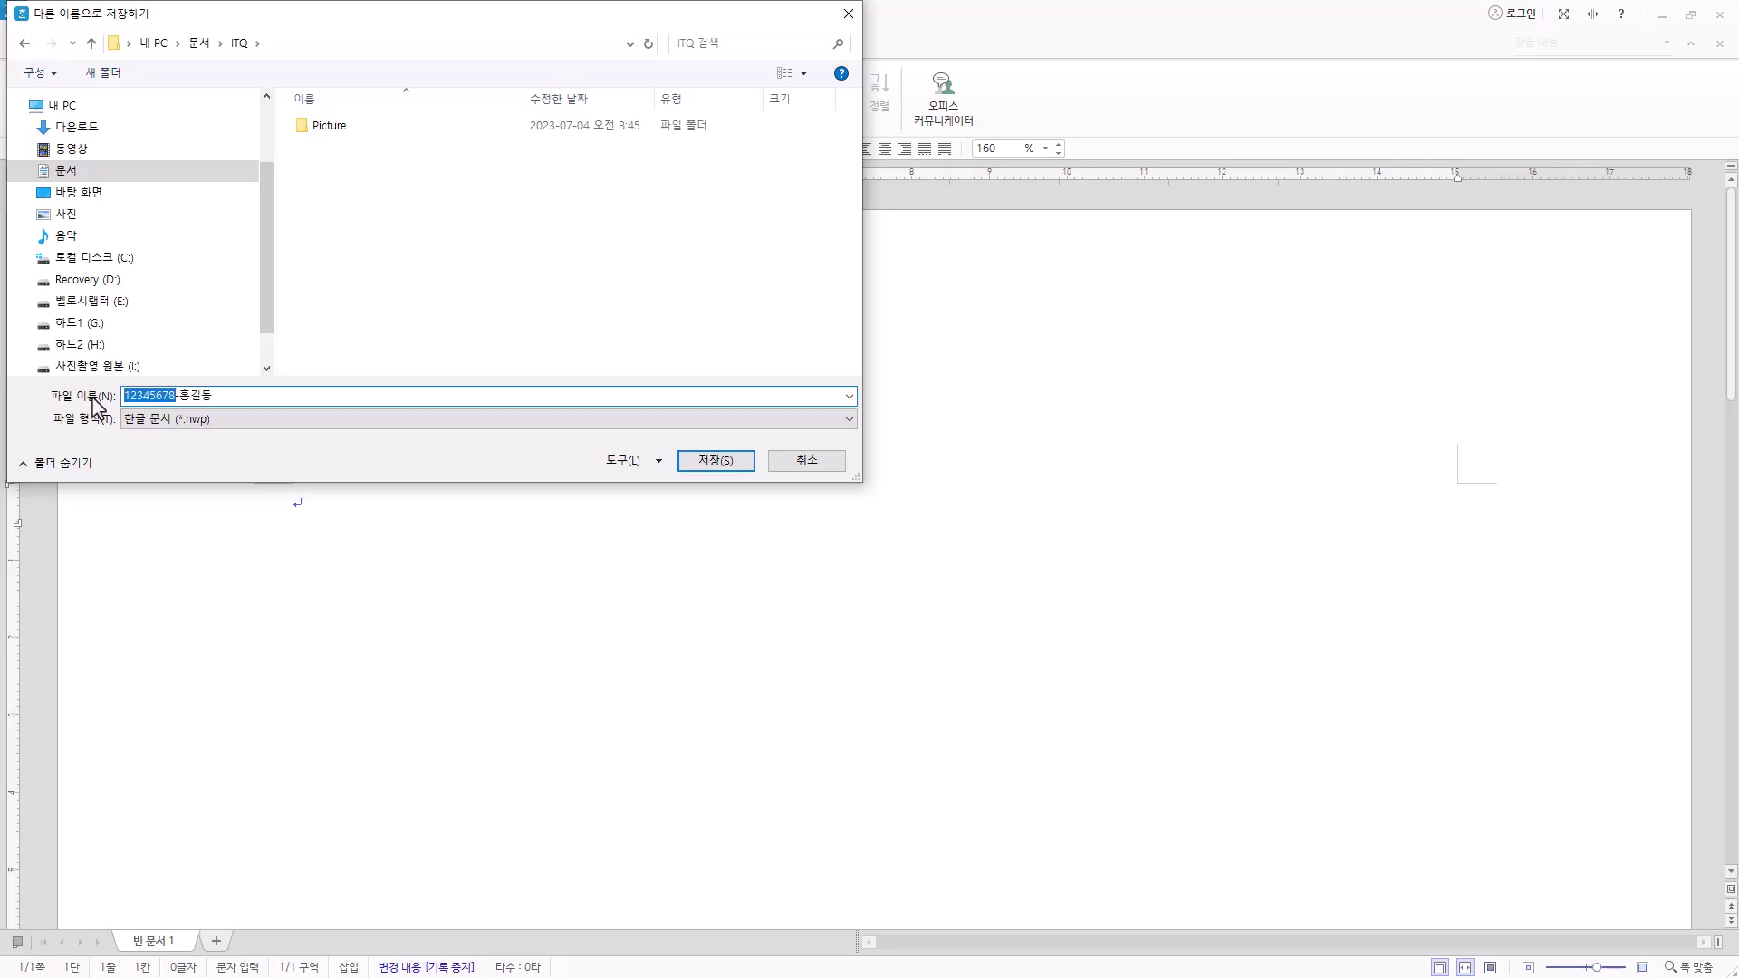
# Switch the save format to 한글 표준 문서 (*.hwpx) and back to 한글 문서 (*.hwp)
pyautogui.click(243, 433)
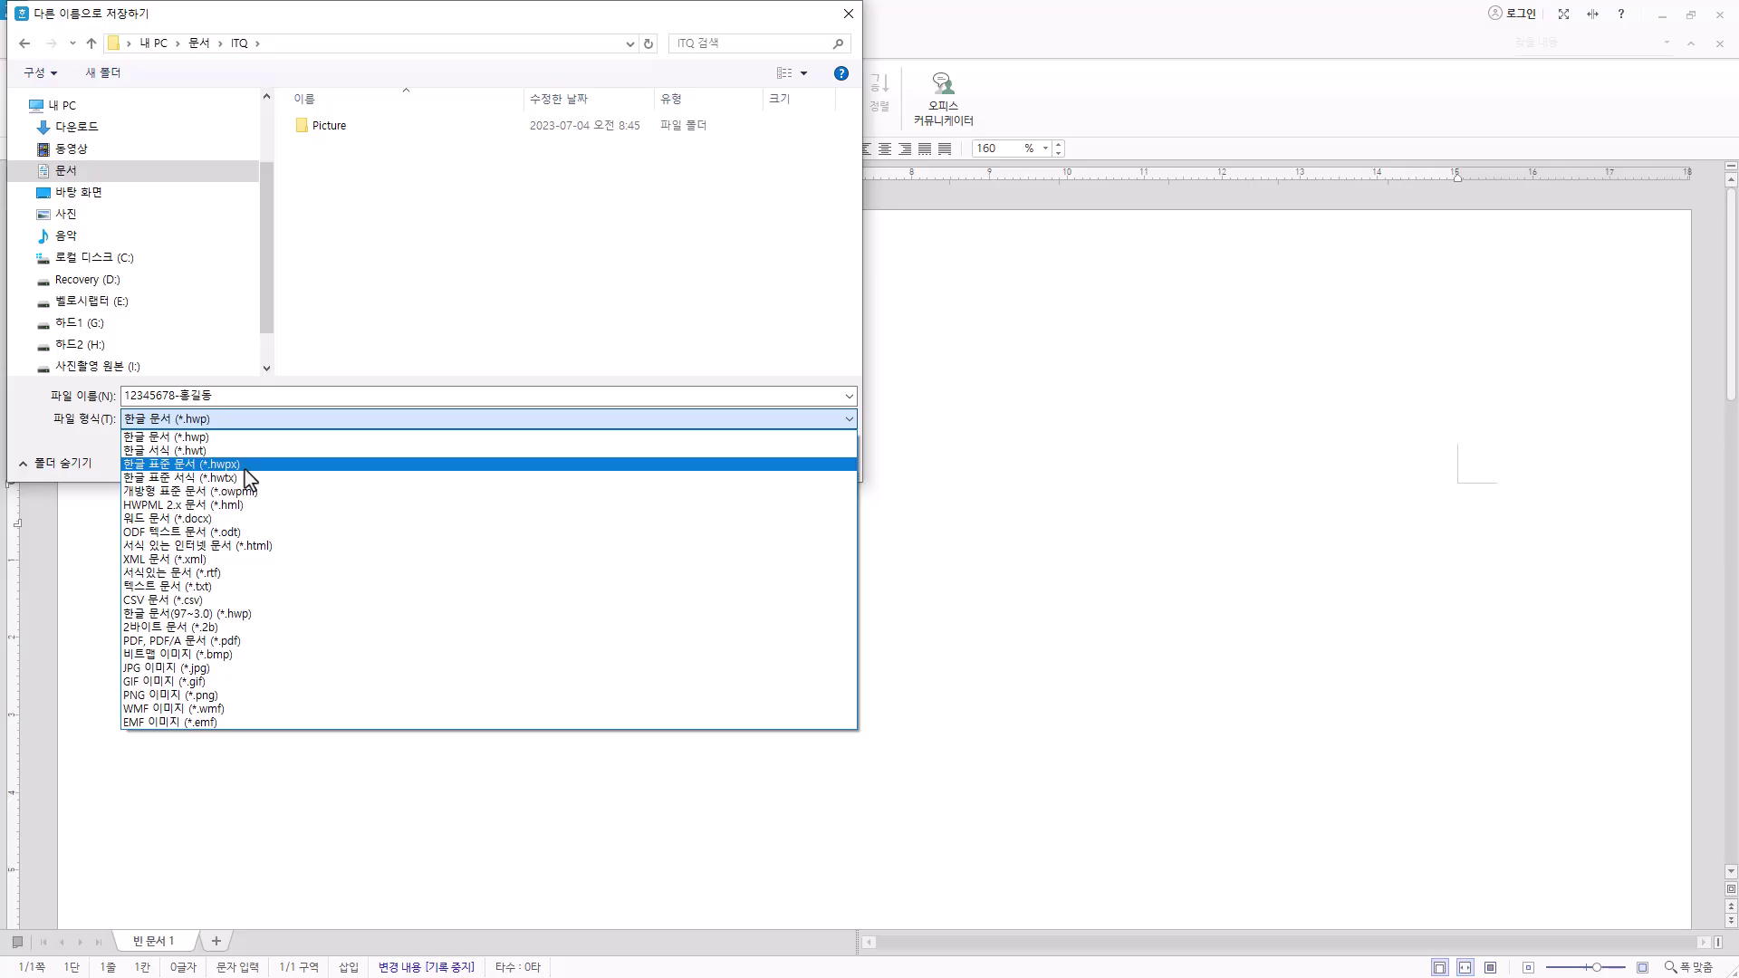
pyautogui.click(244, 466)
pyautogui.click(255, 421)
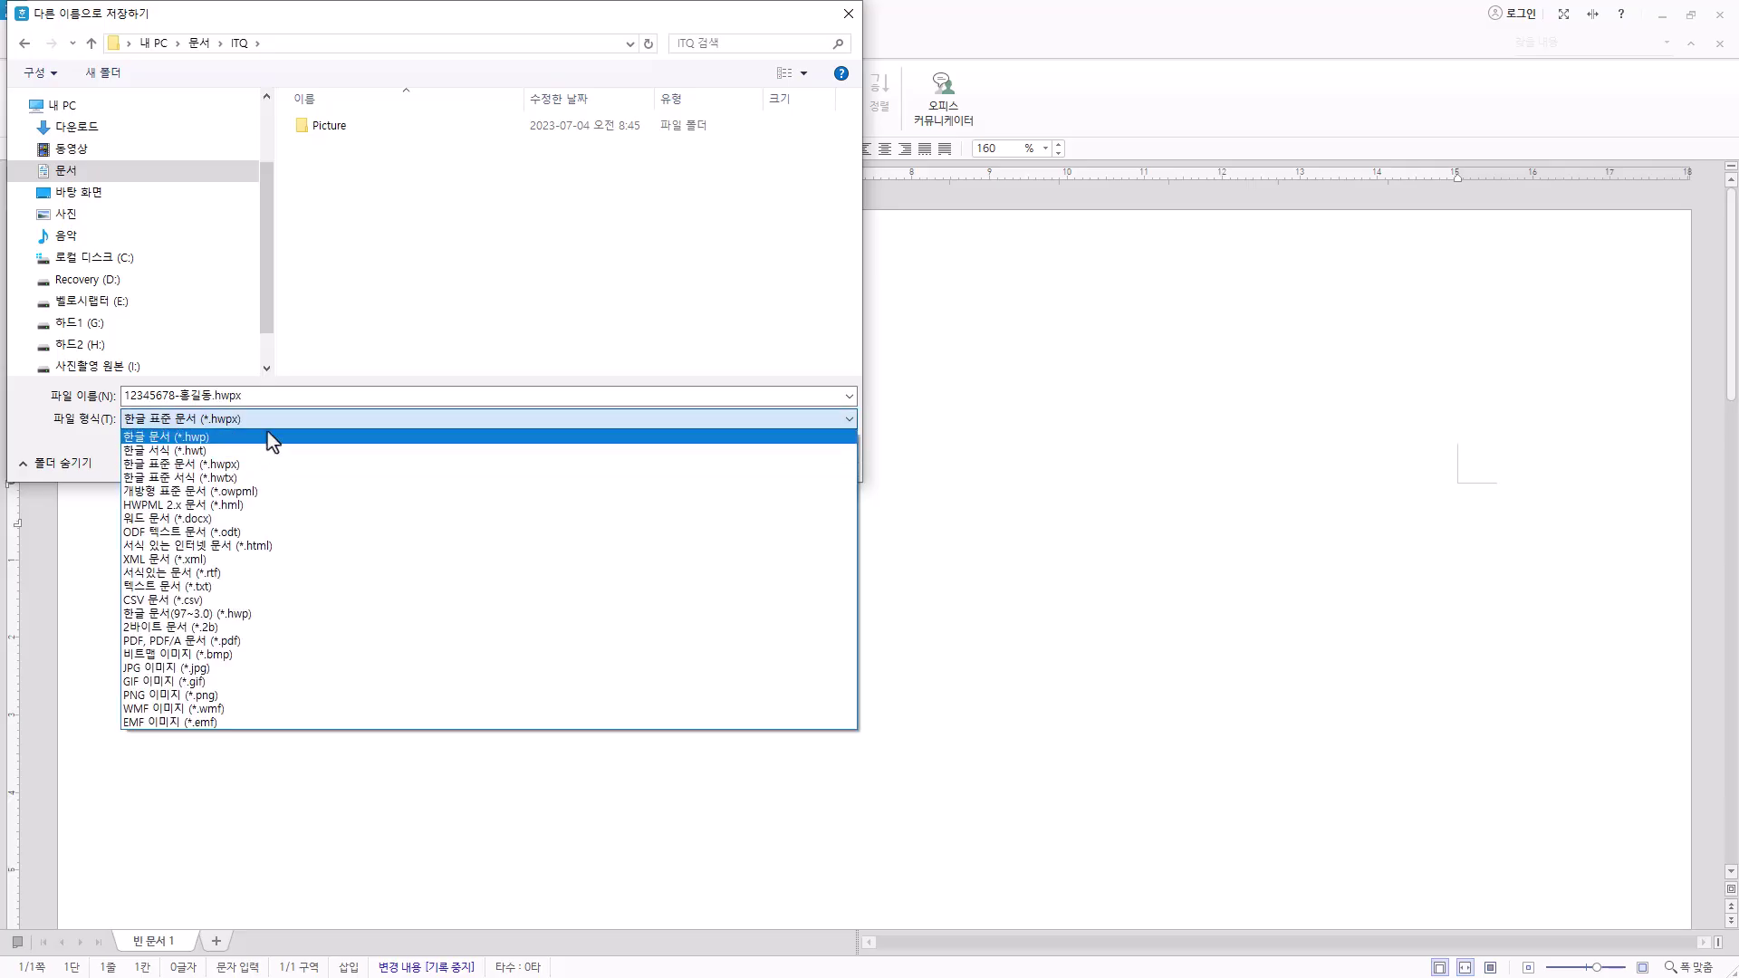
pyautogui.click(268, 436)
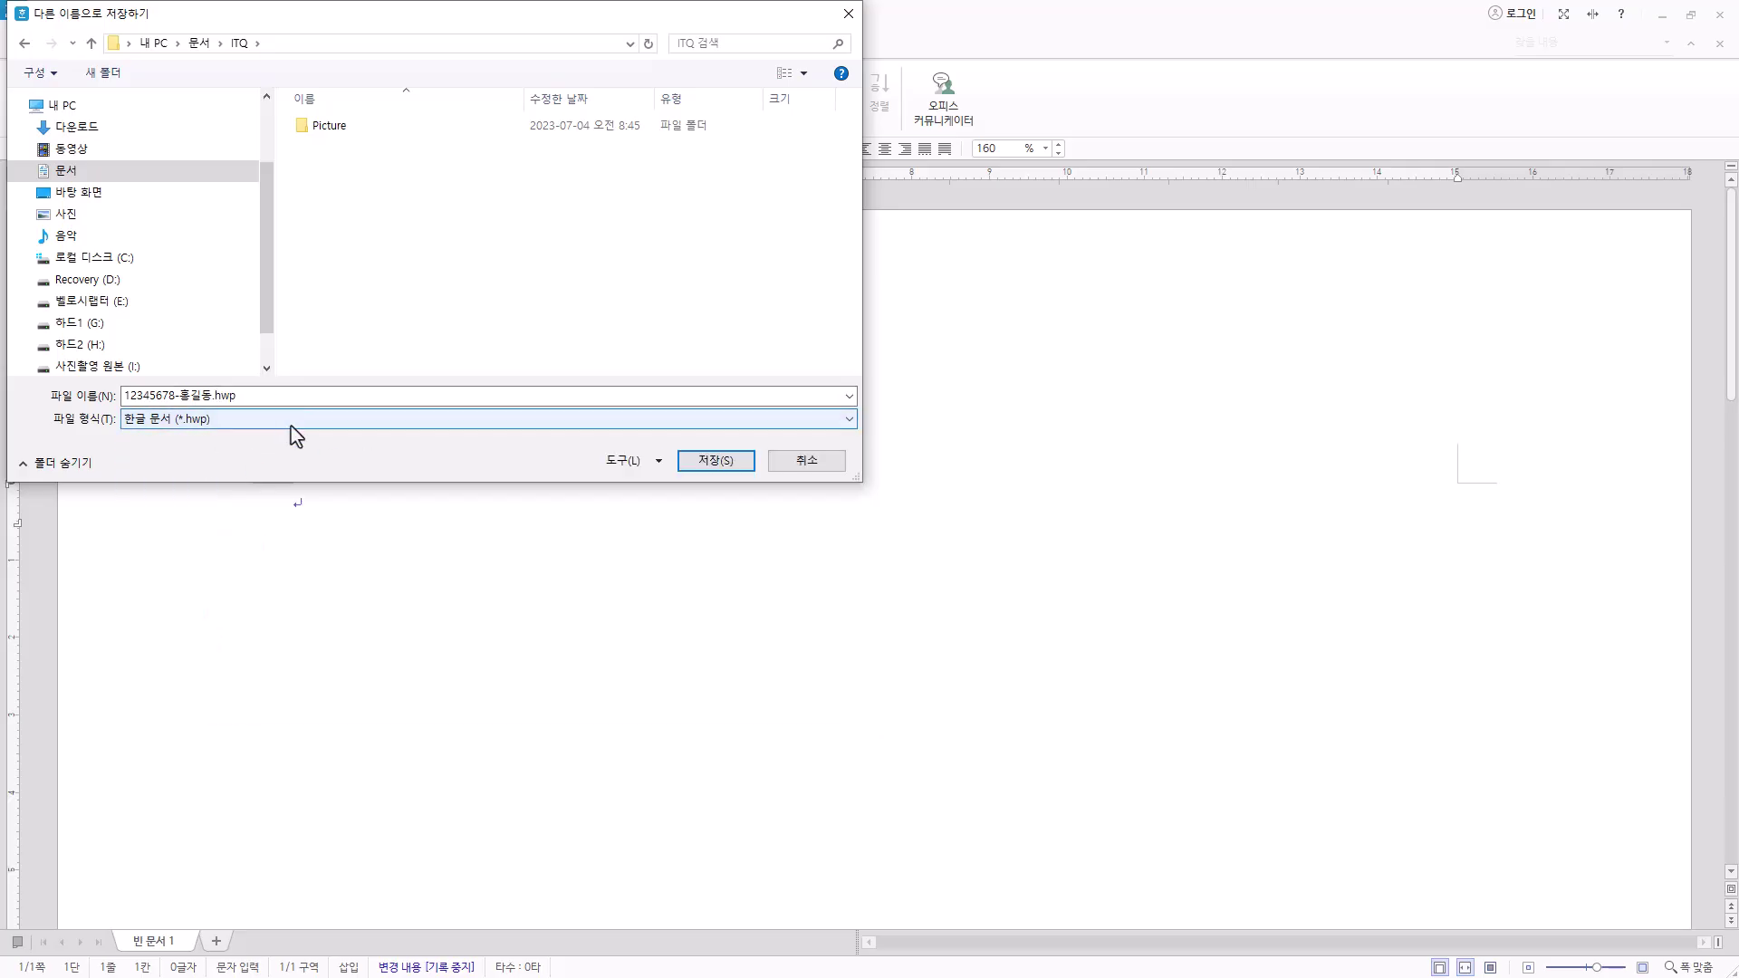
# Check the file name and its format, and save the document as 한글 문서 (*.hwp)
pyautogui.click(246, 396)
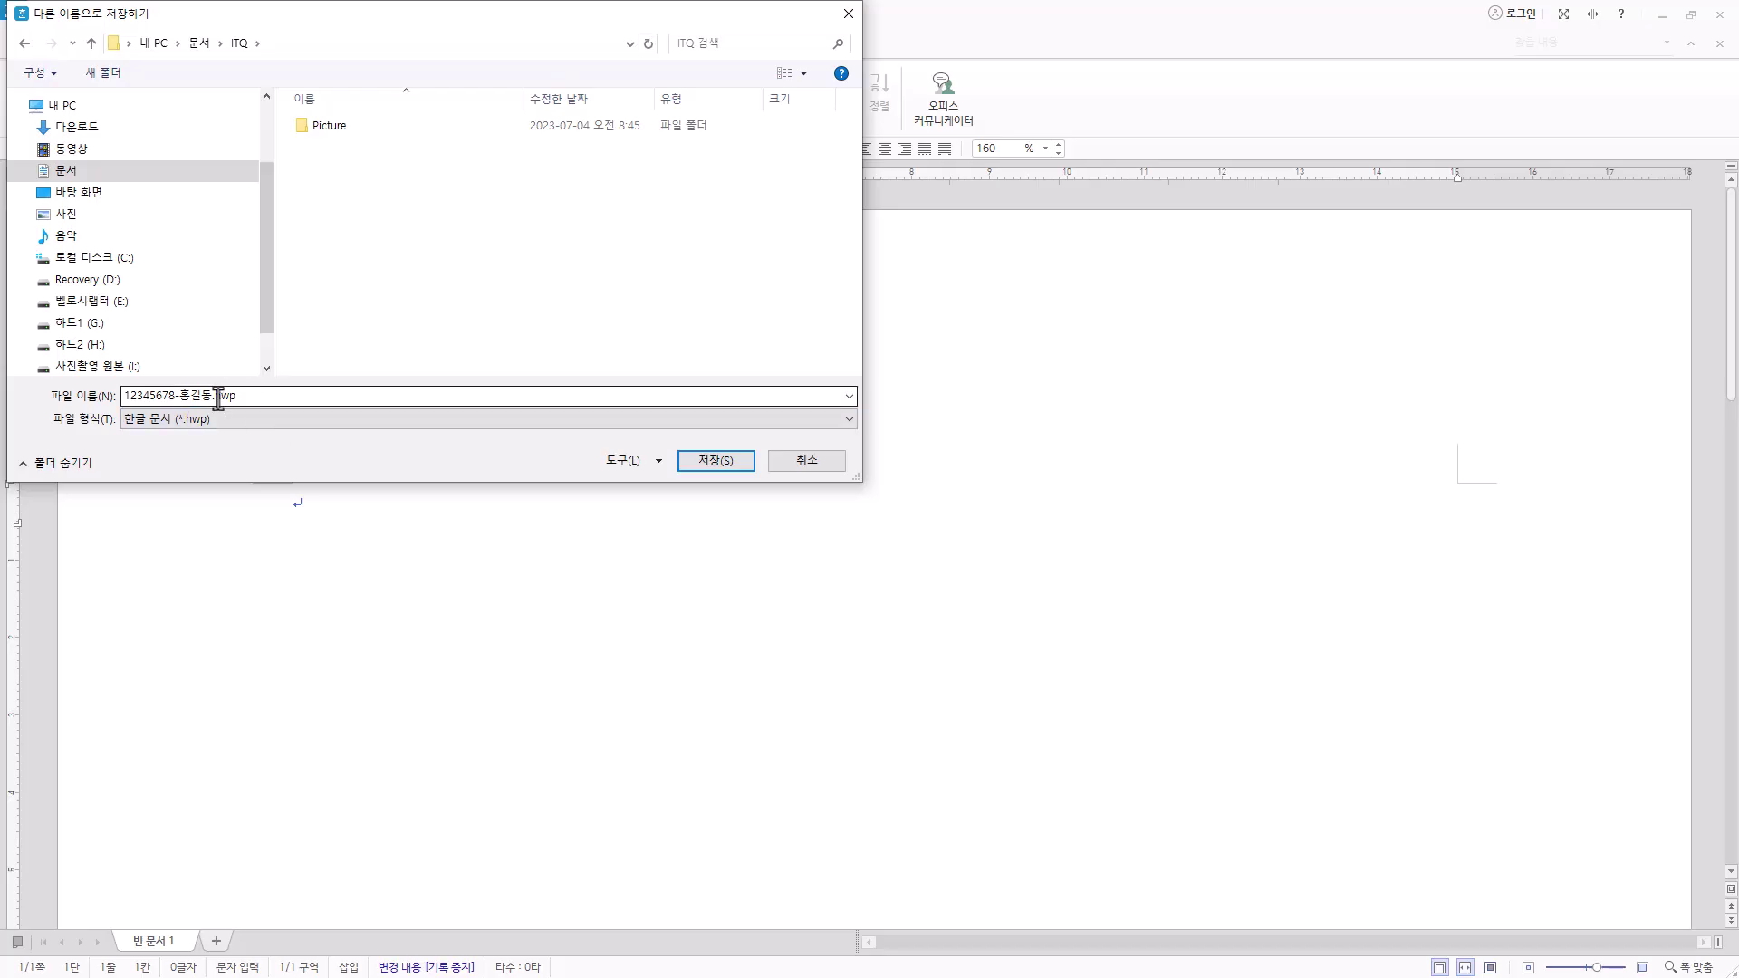
pyautogui.click(253, 395)
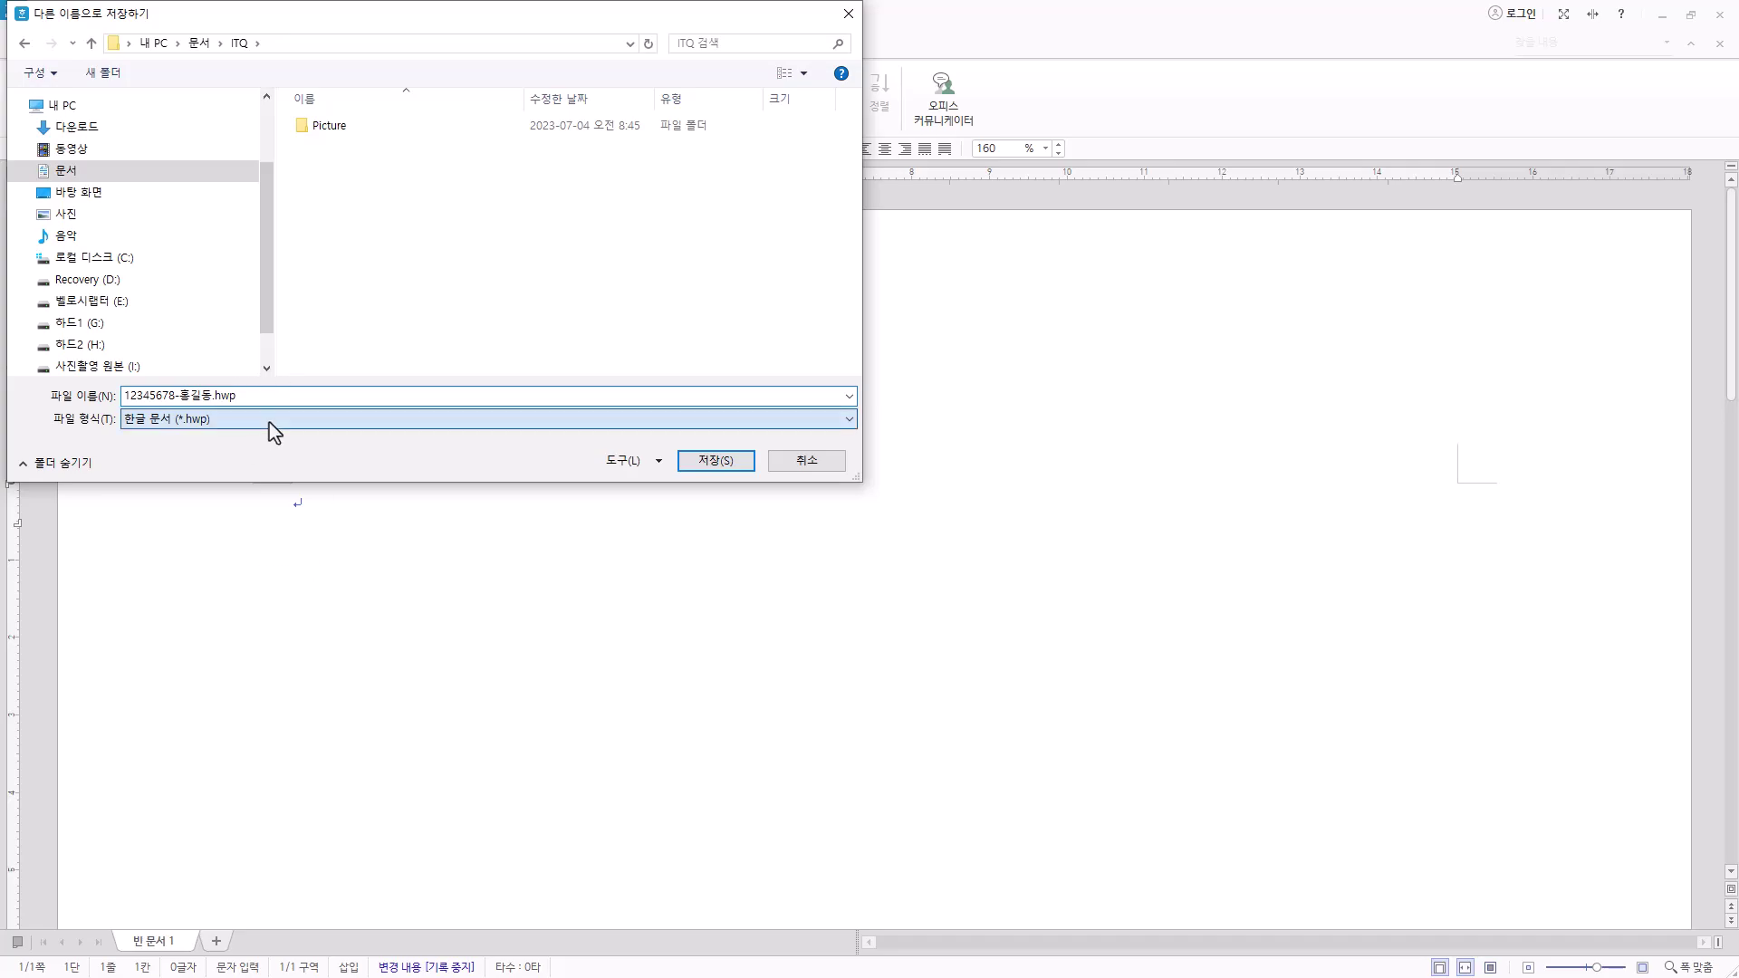
pyautogui.click(269, 422)
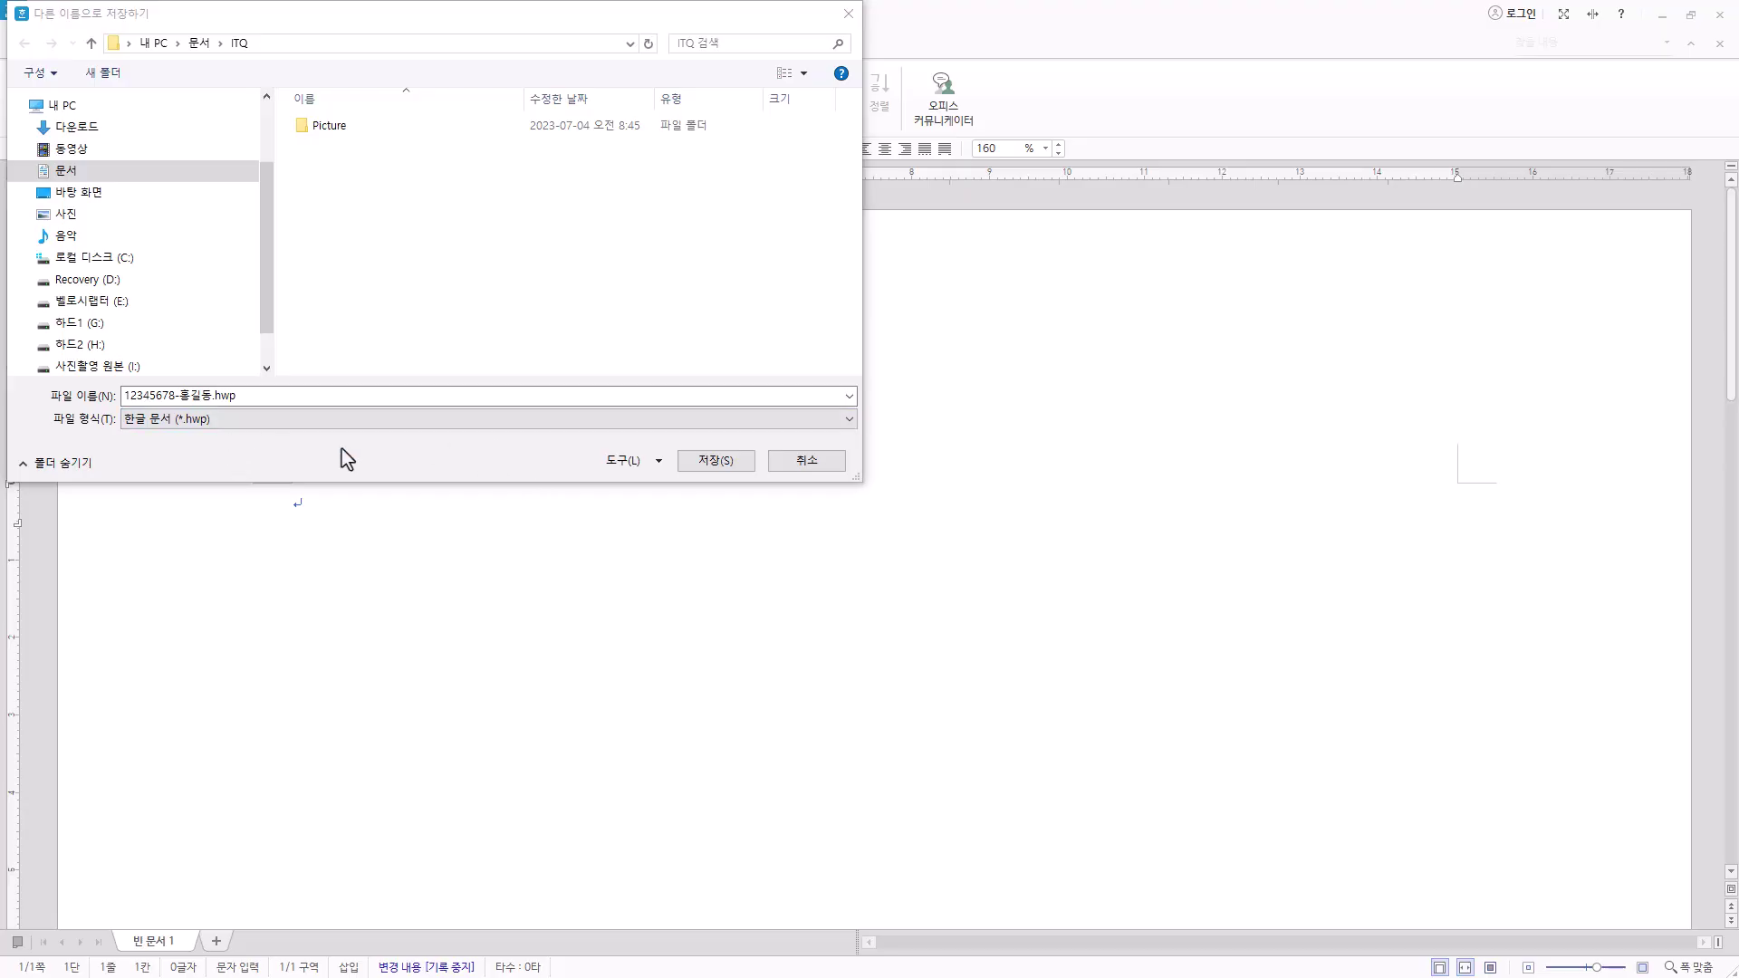
pyautogui.click(720, 461)
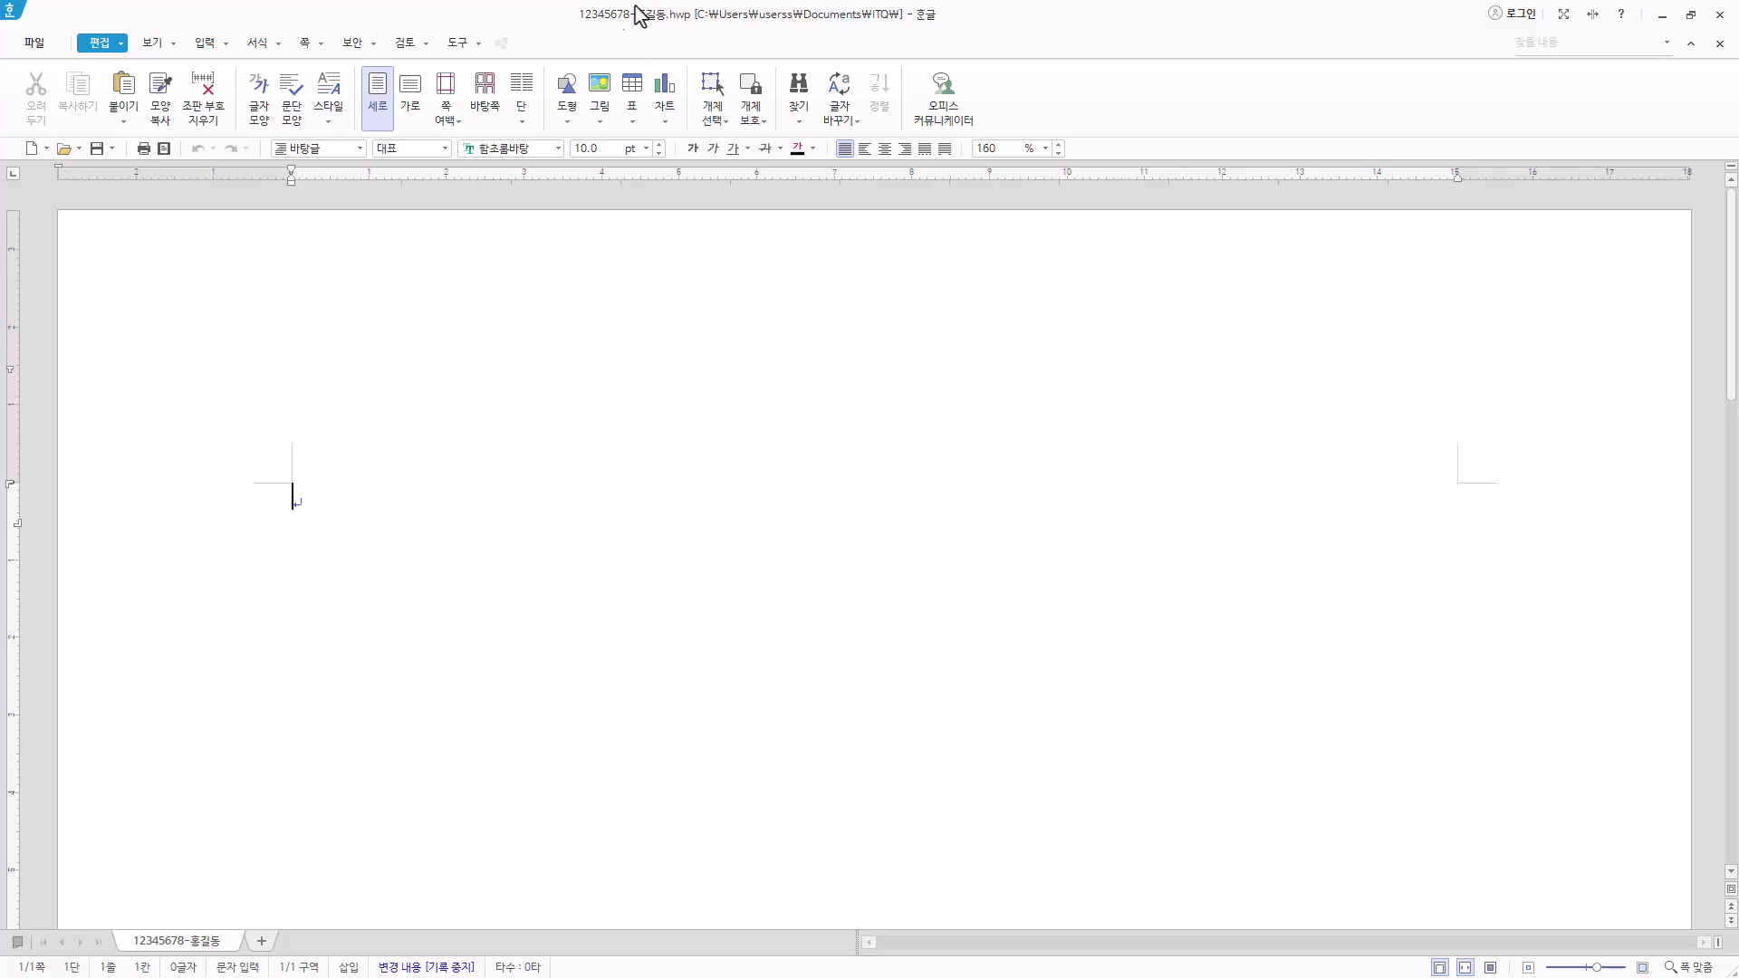
# Hide the page outline (쪽 윤곽) in the document view and show it again
pyautogui.press('Hangul')
pyautogui.click(152, 44)
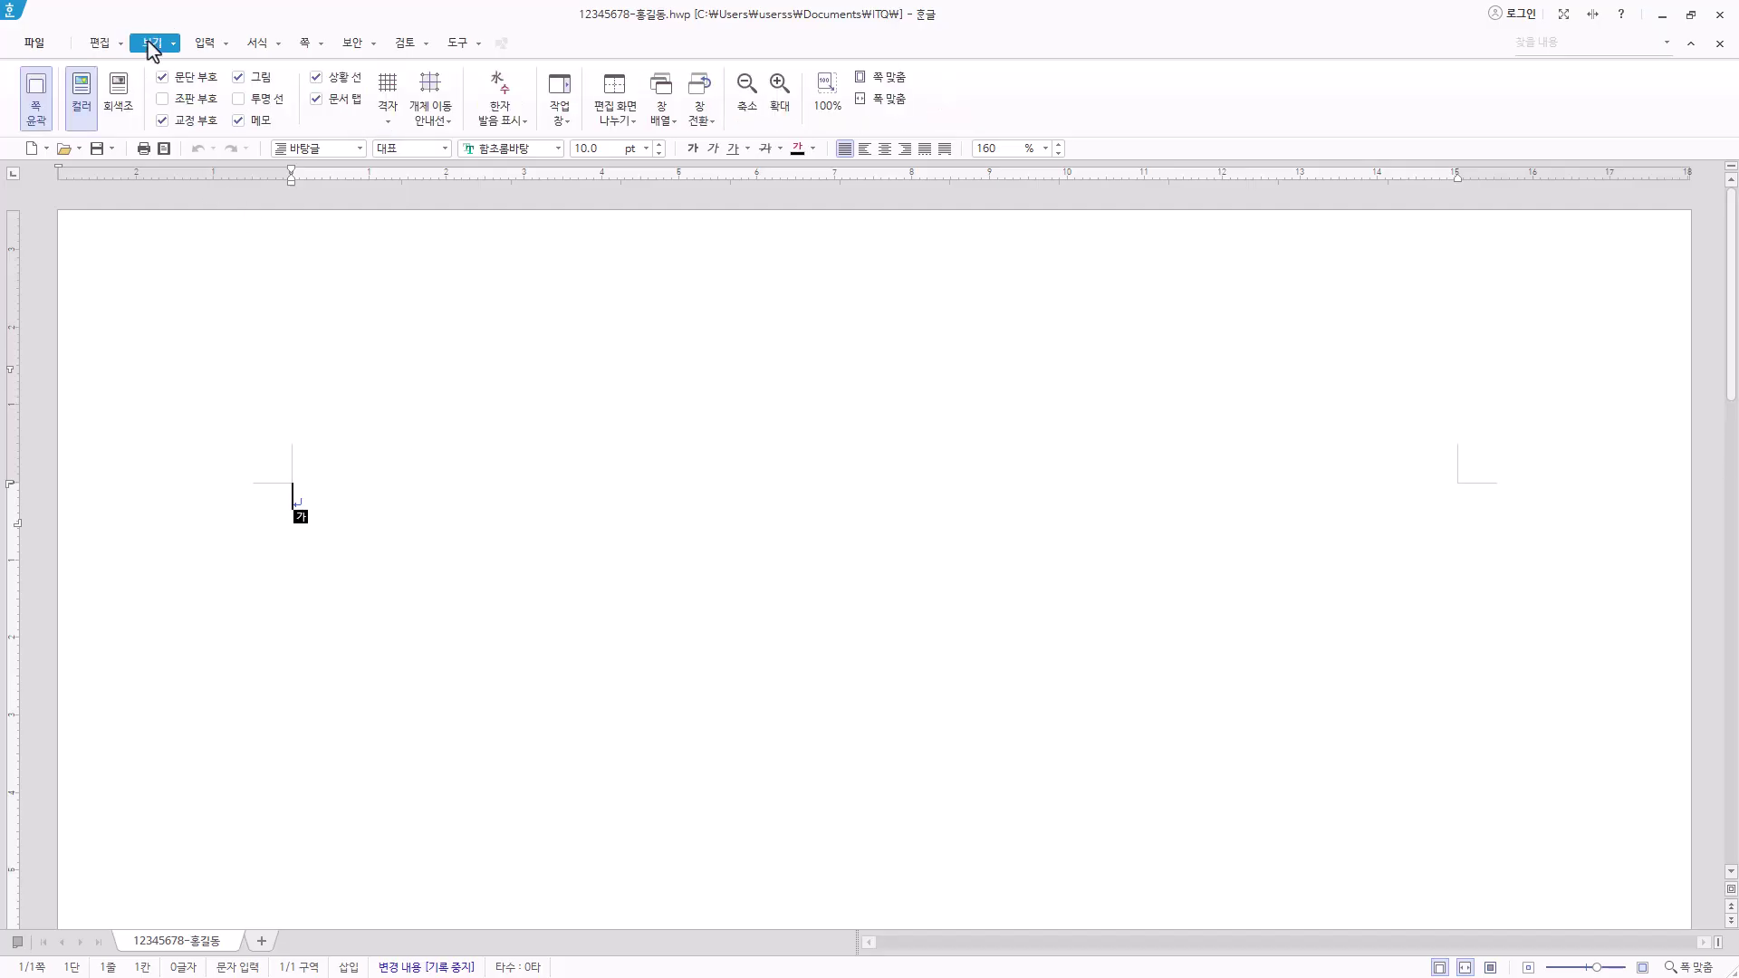
pyautogui.click(36, 102)
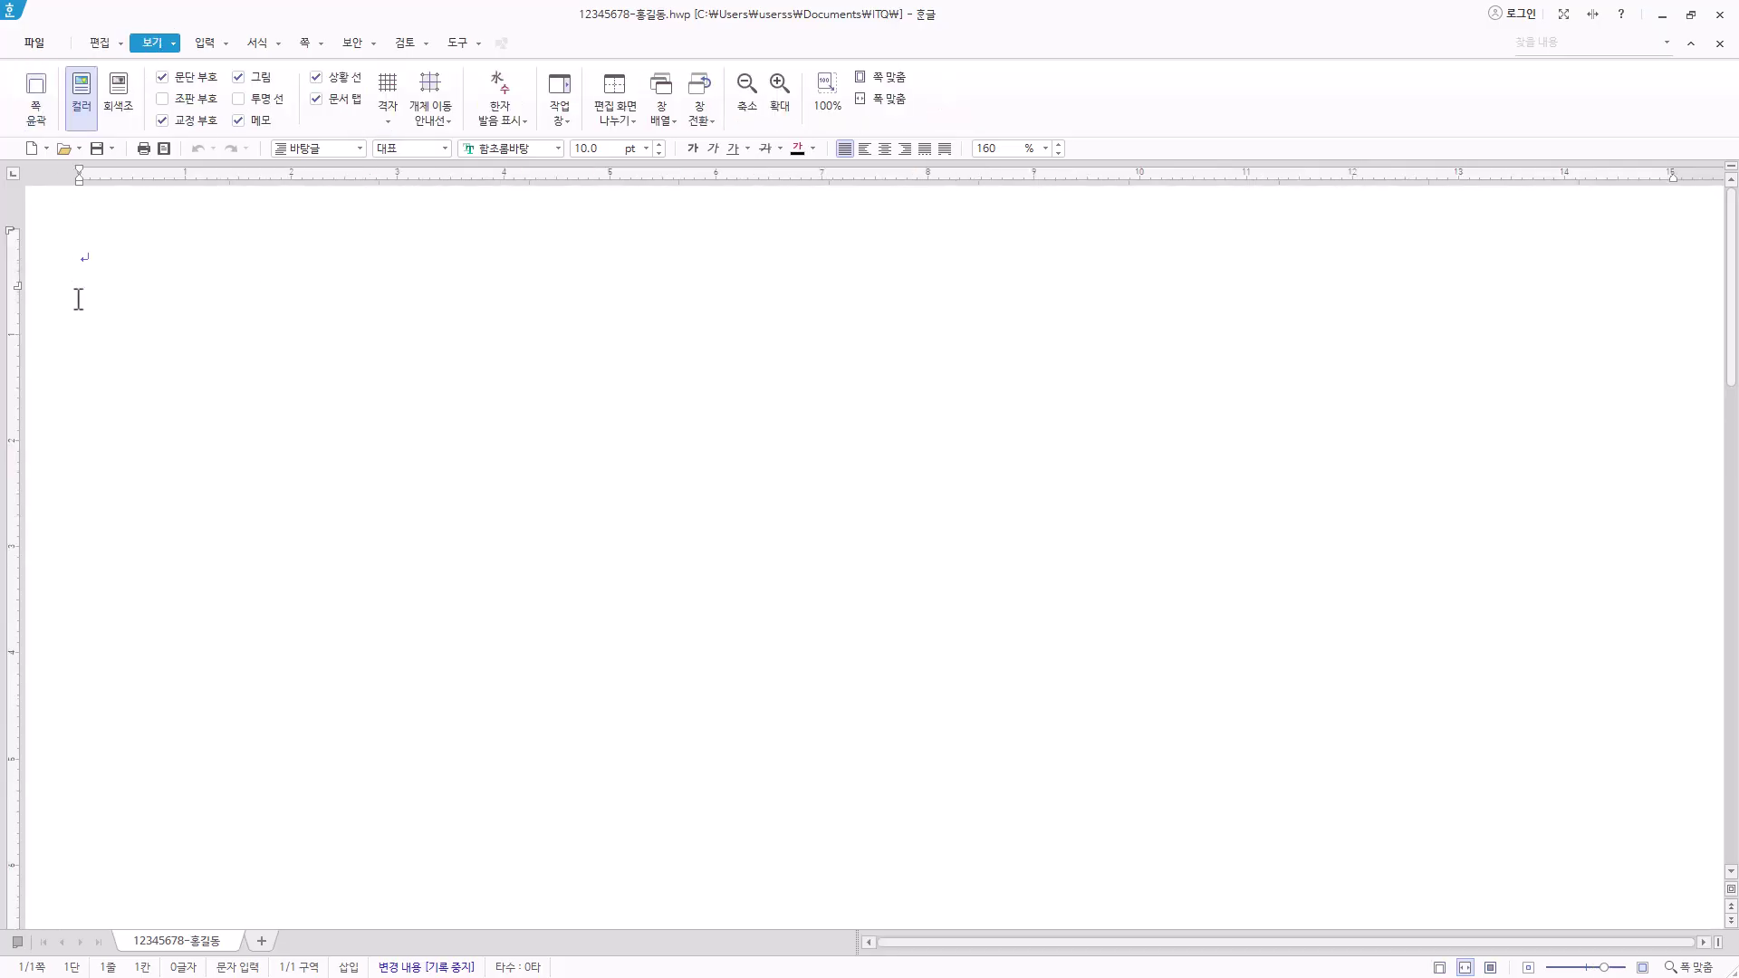
pyautogui.click(44, 110)
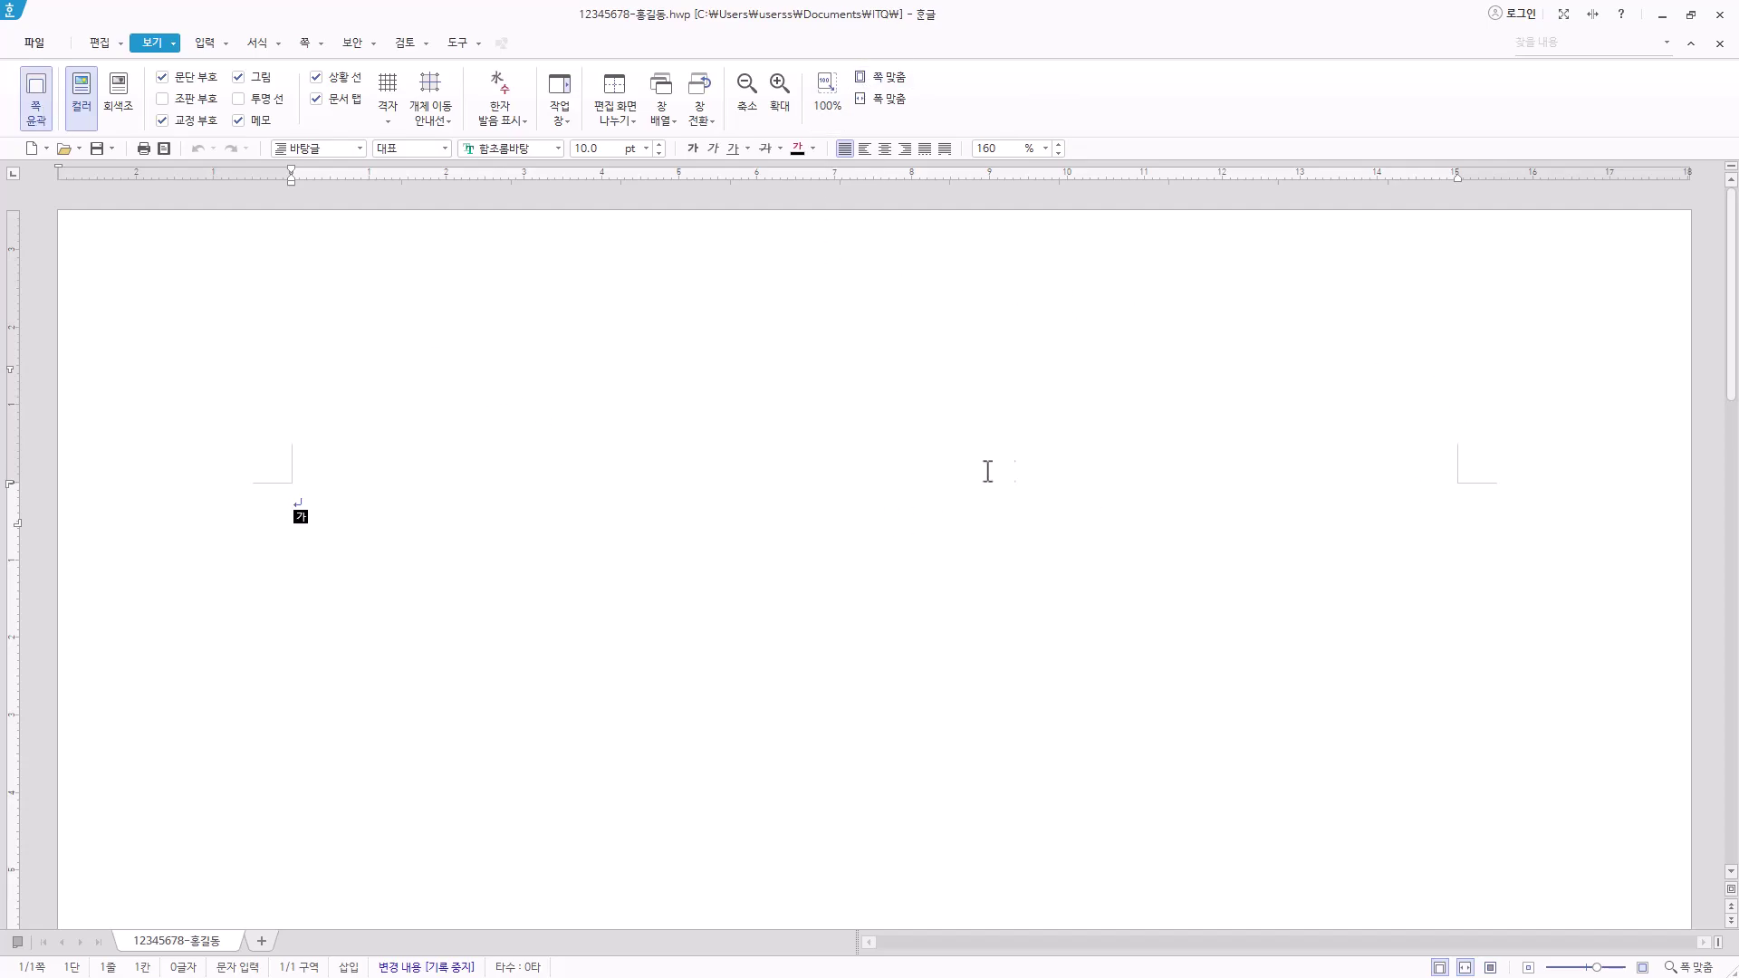
# Preview the page at whole-page fit and at 100% zoom, and return to page-width fit
pyautogui.click(880, 77)
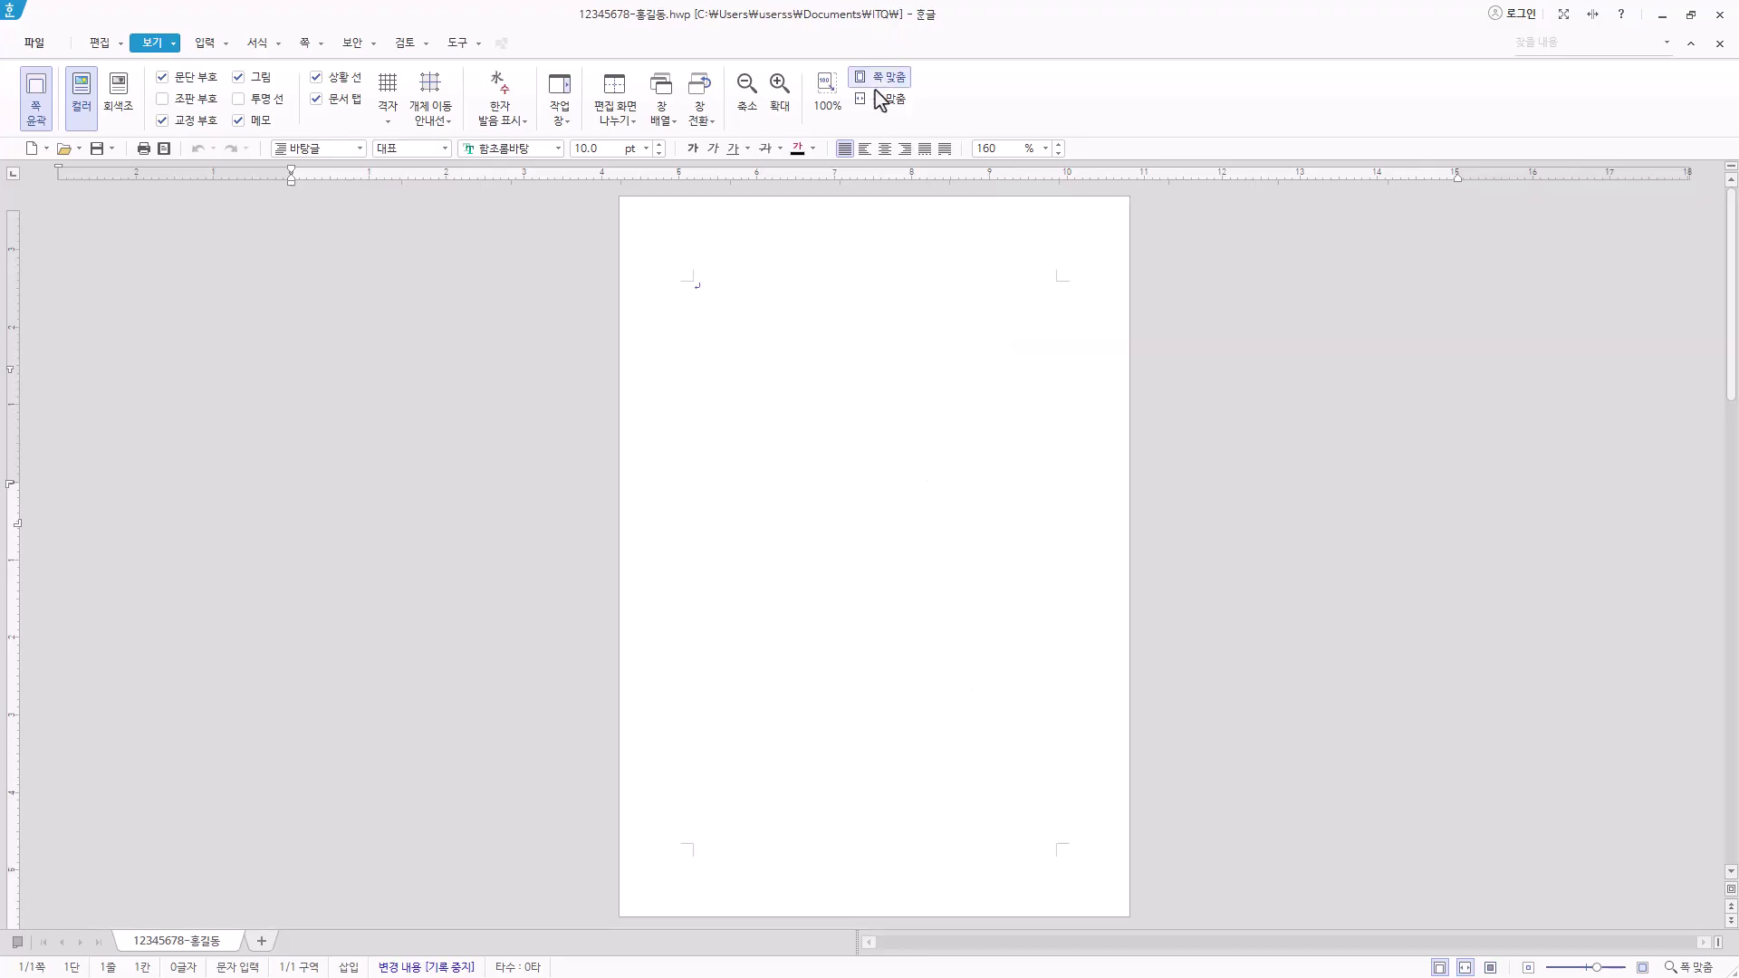
pyautogui.click(828, 114)
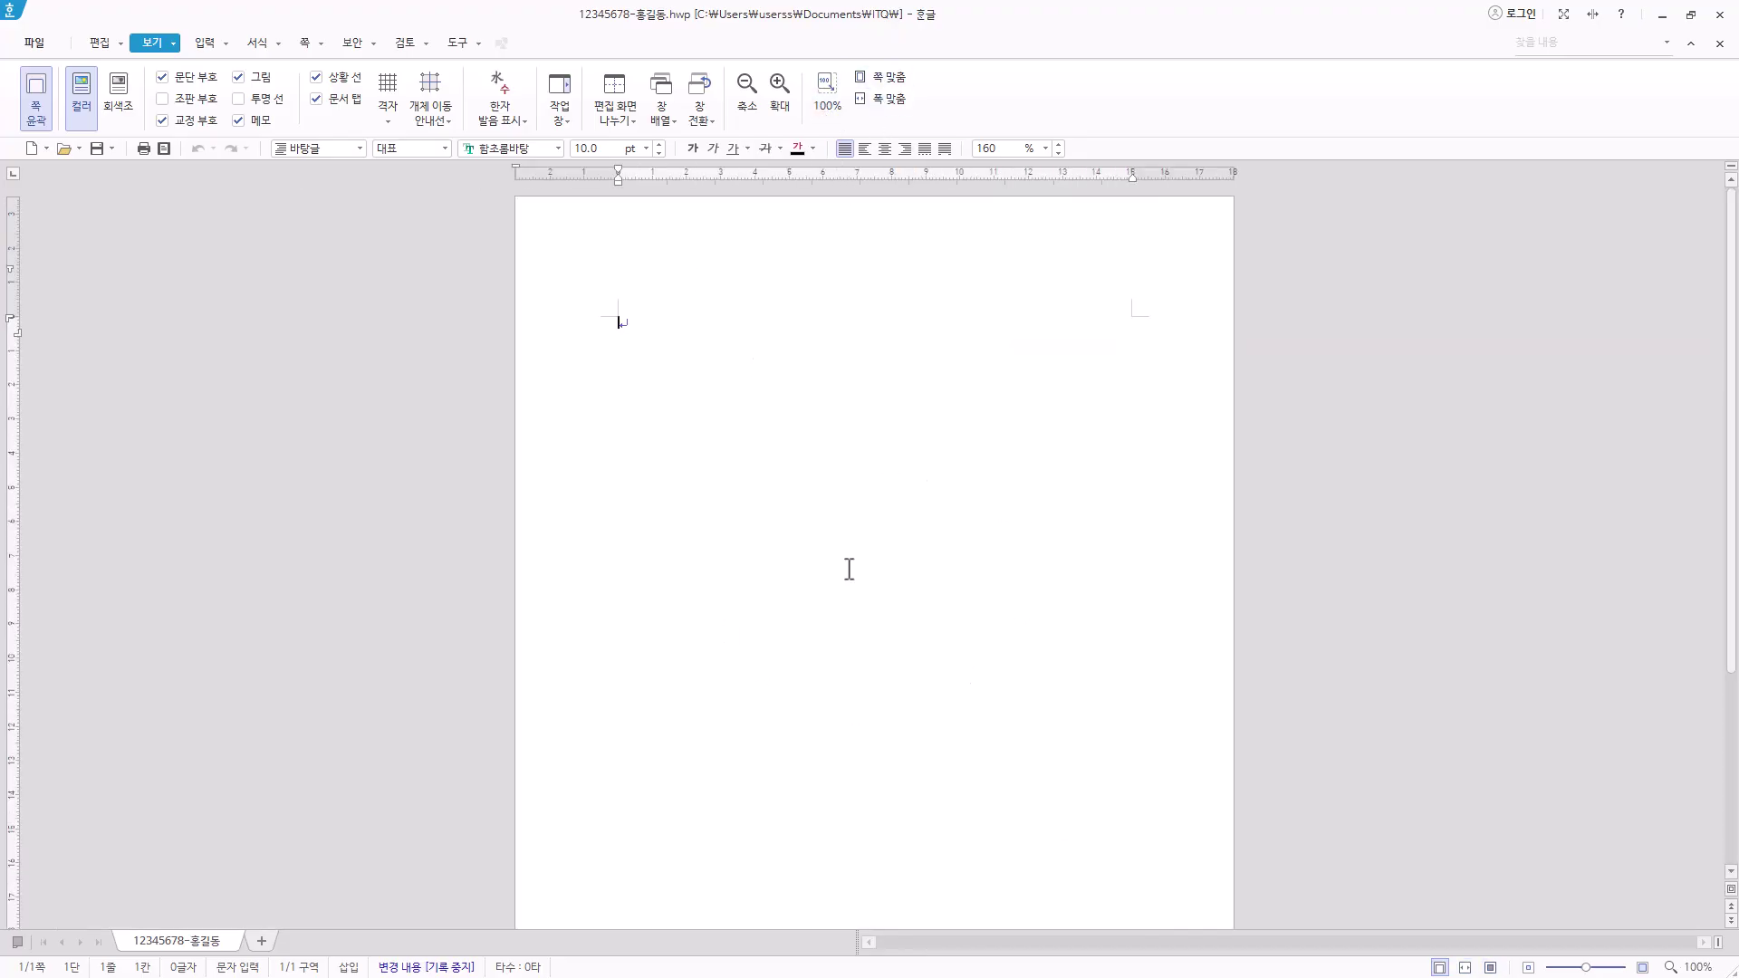
pyautogui.click(896, 105)
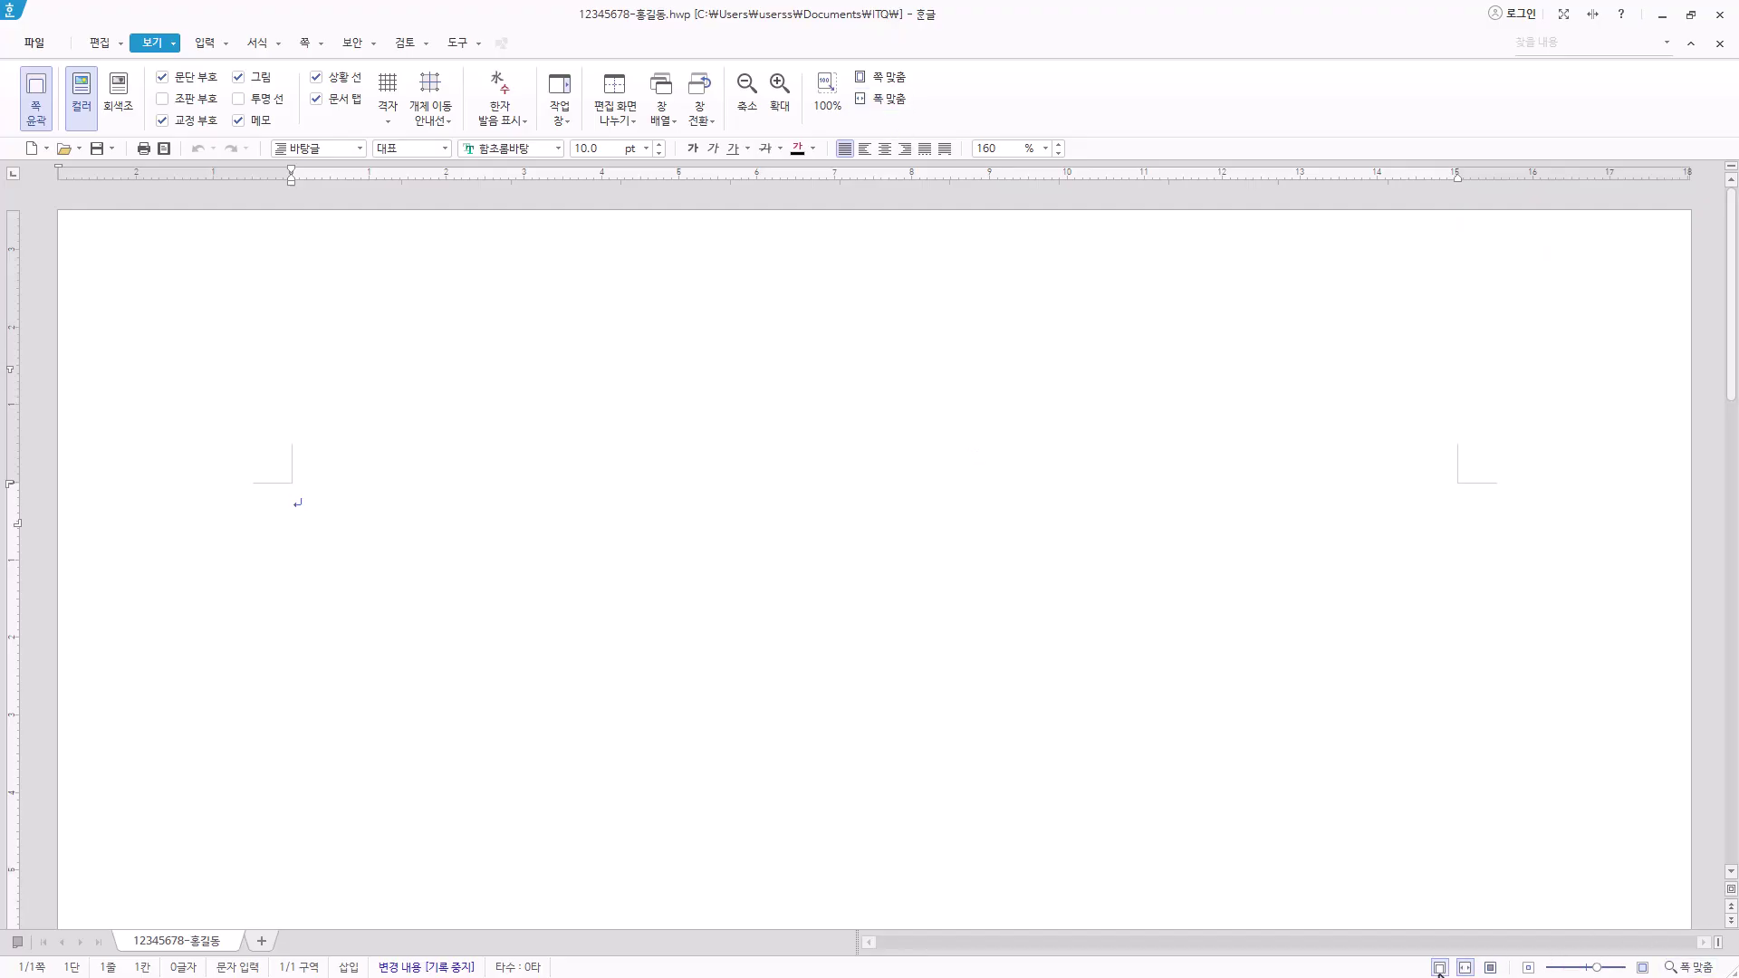
# Zoom the page to 100%, out to 95% and back, and restore the page-width fit
pyautogui.click(1593, 969)
pyautogui.moveTo(1595, 970); pyautogui.dragTo(1586, 968)
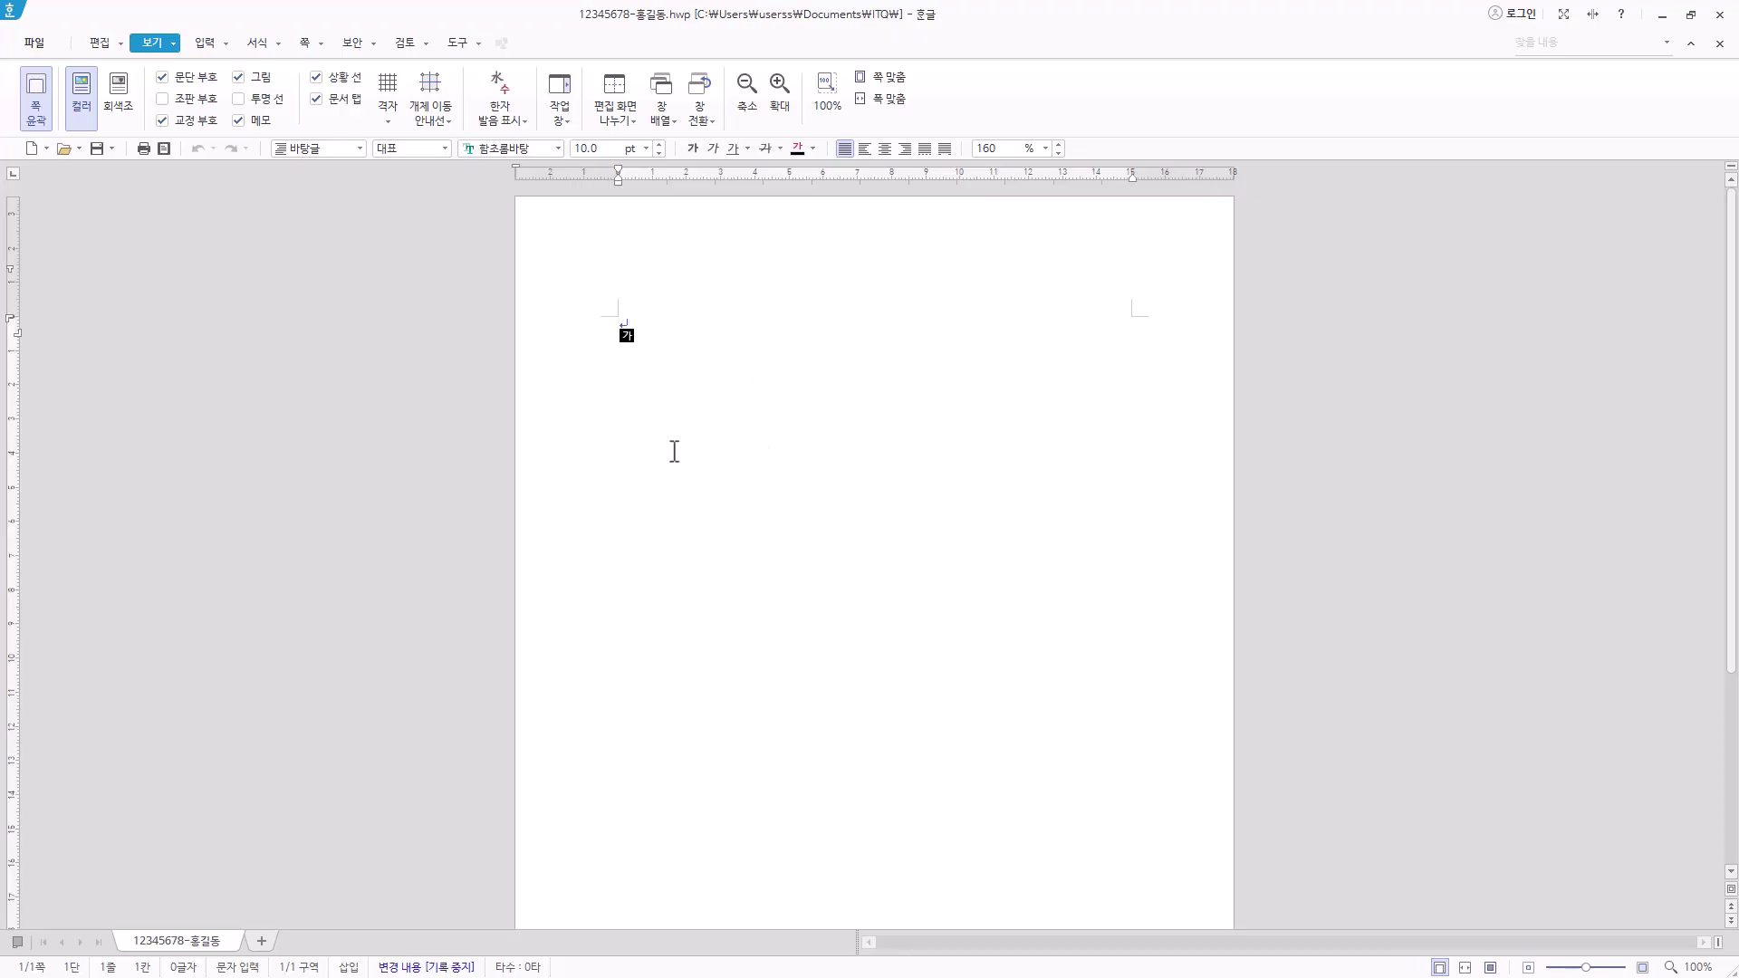
pyautogui.scroll(-3, 675, 451)
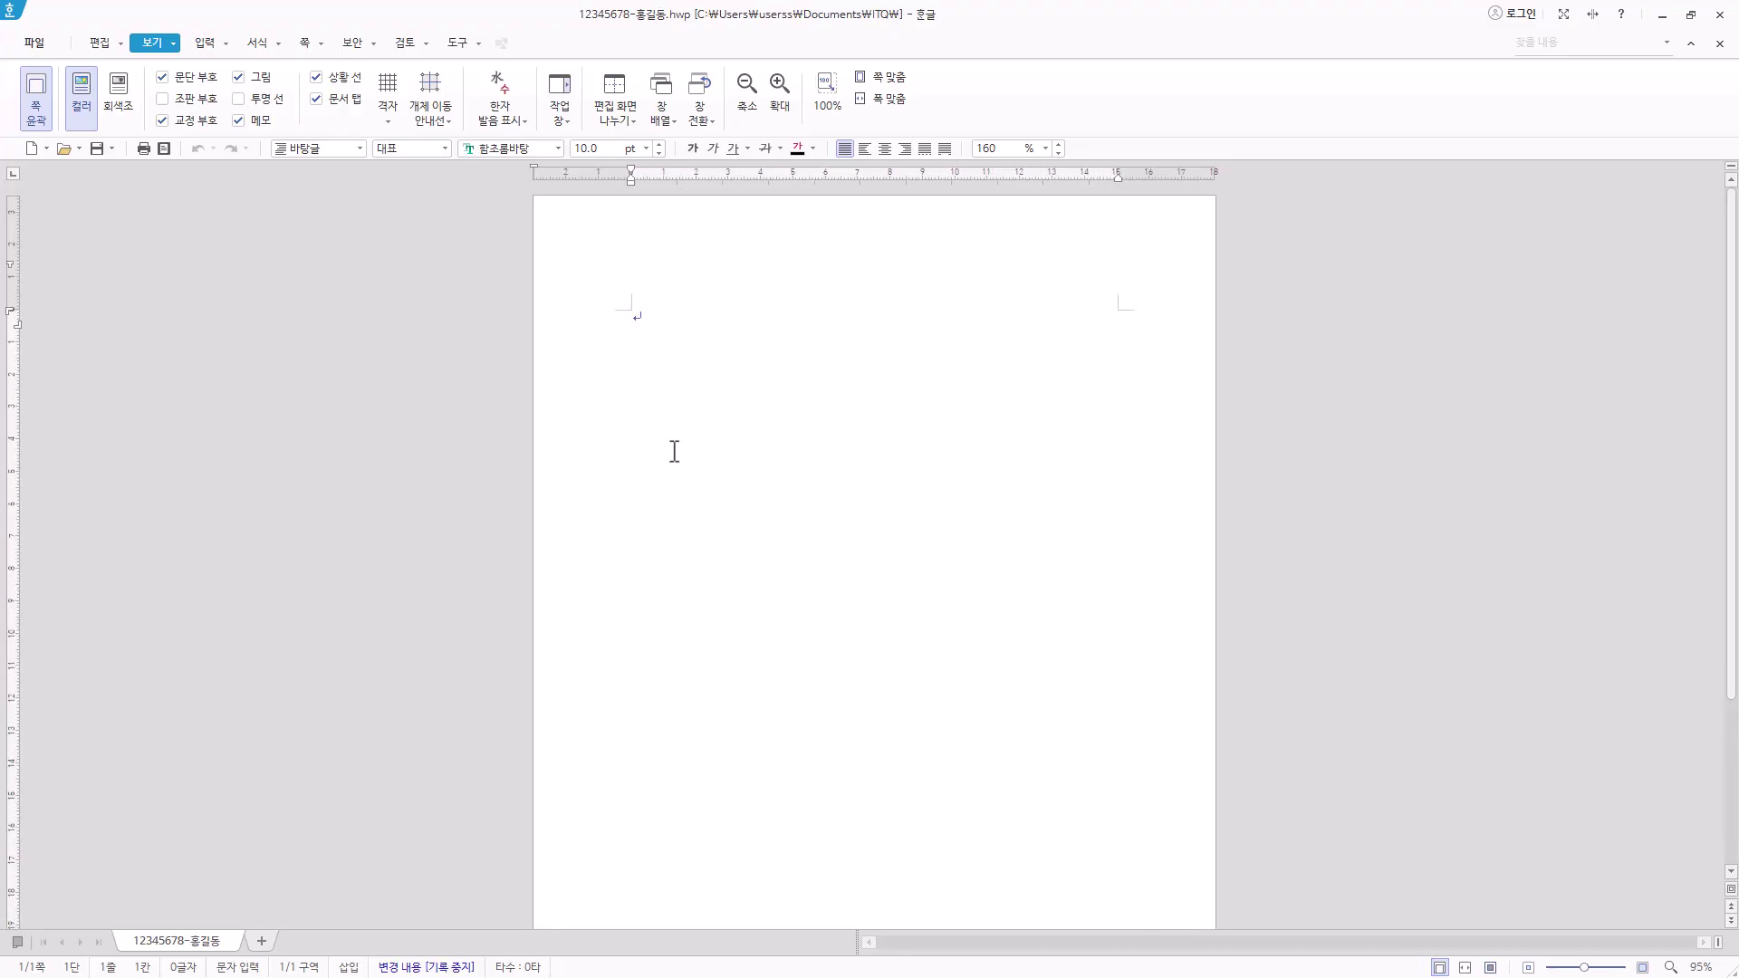
pyautogui.scroll(3, 675, 451)
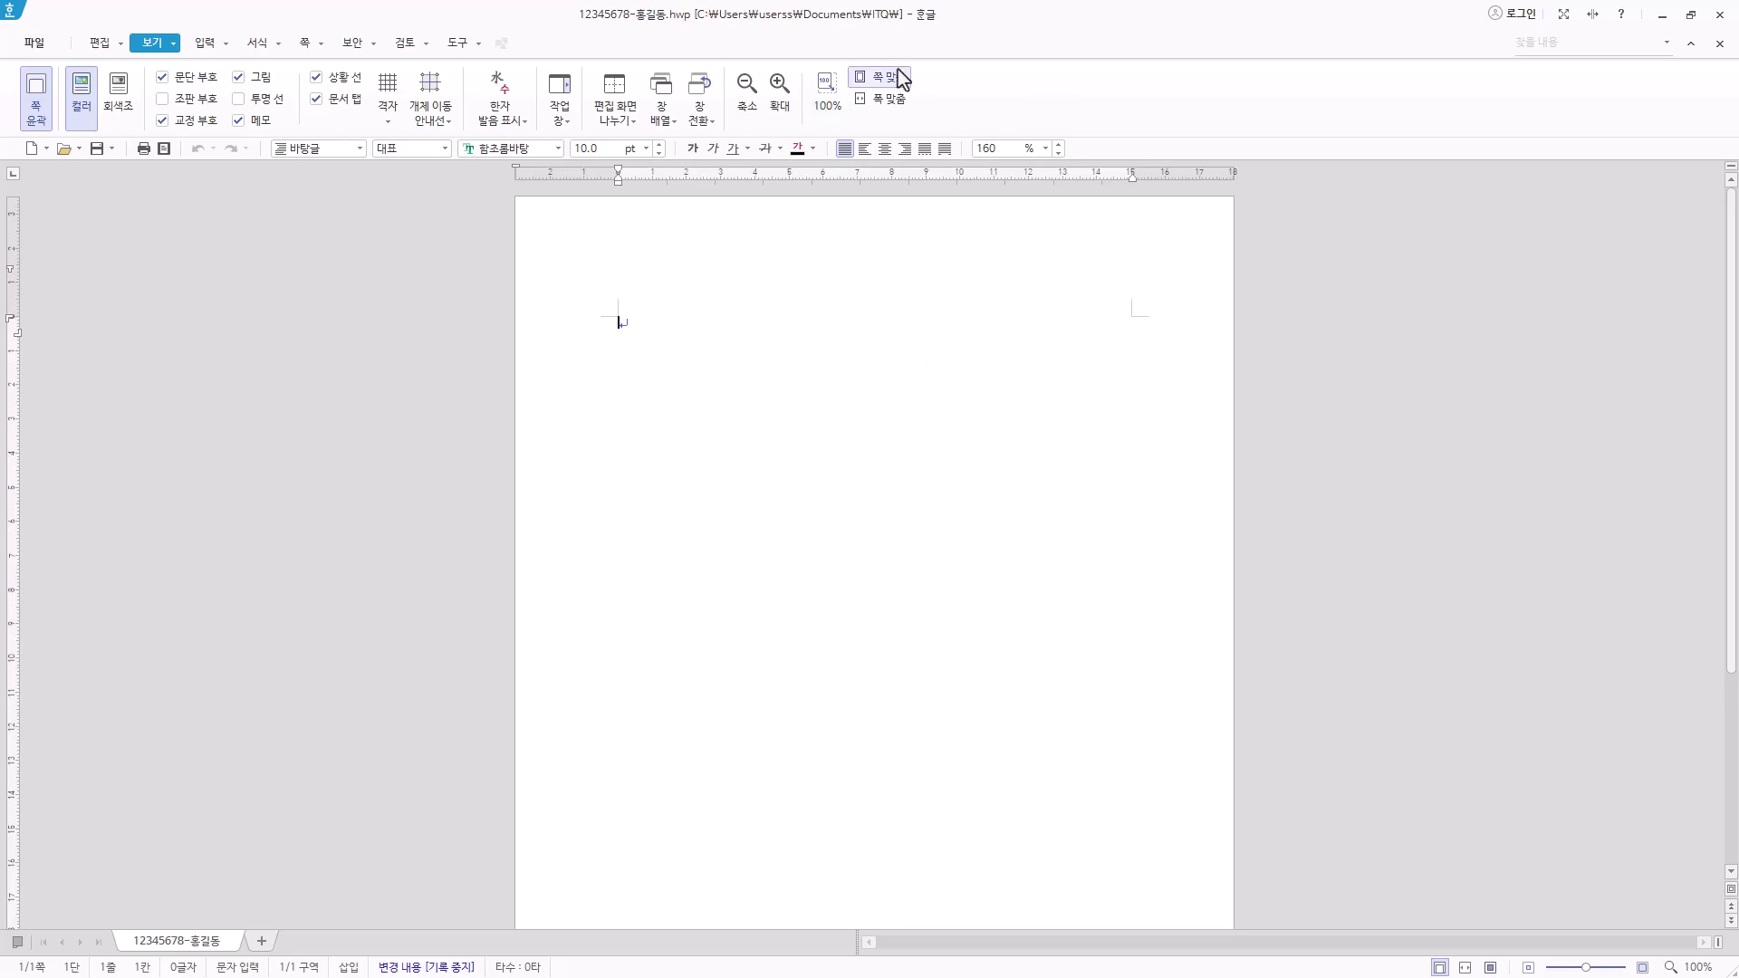
pyautogui.click(883, 98)
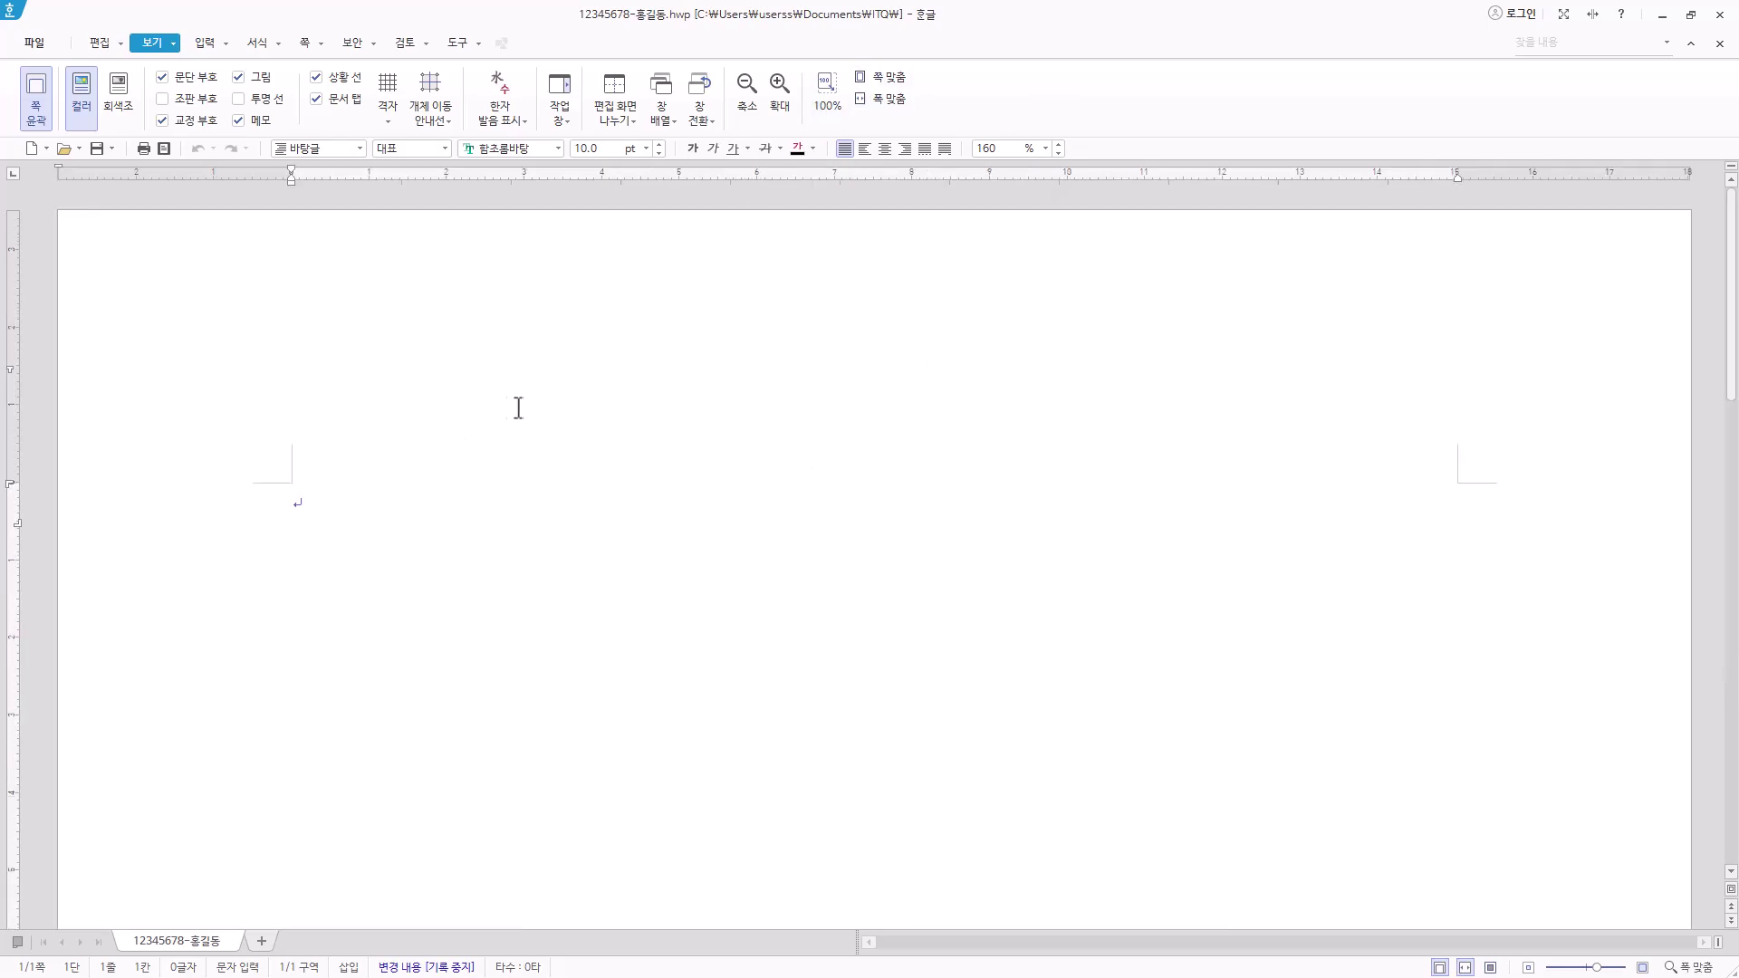
# Set the left and right page margins to 11 mm in the page setup (편집 용지)
pyautogui.press('Hangul')
pyautogui.press('F7')
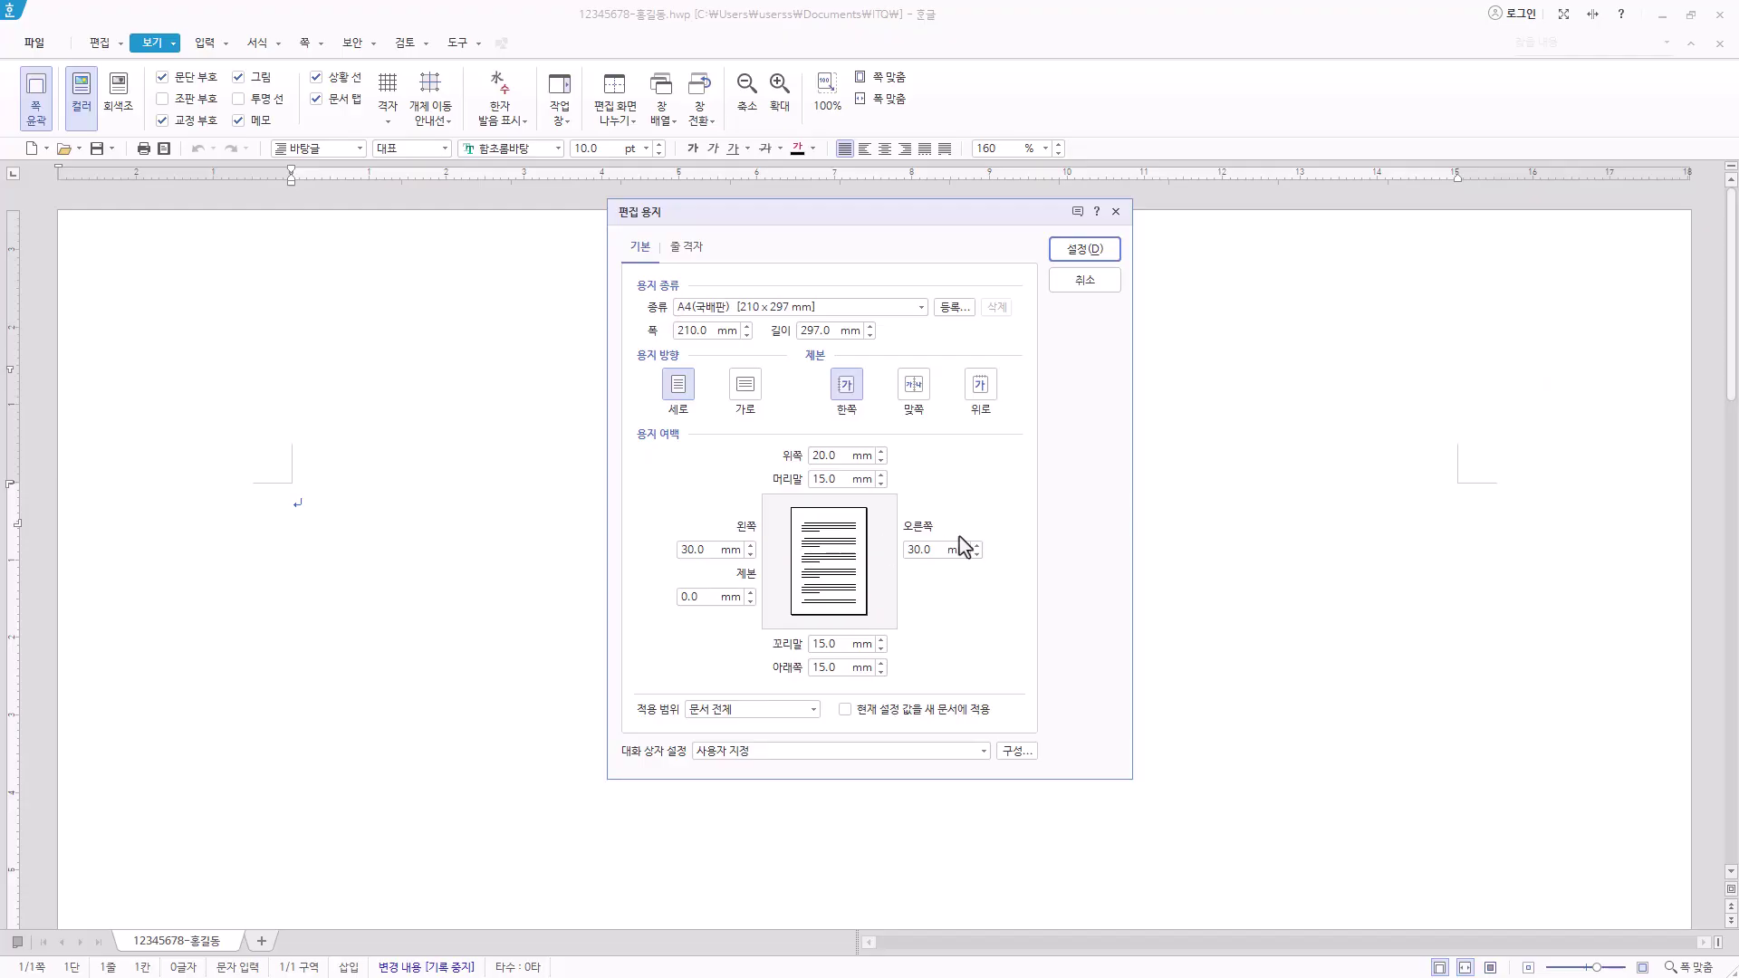
pyautogui.moveTo(714, 551); pyautogui.dragTo(590, 559)
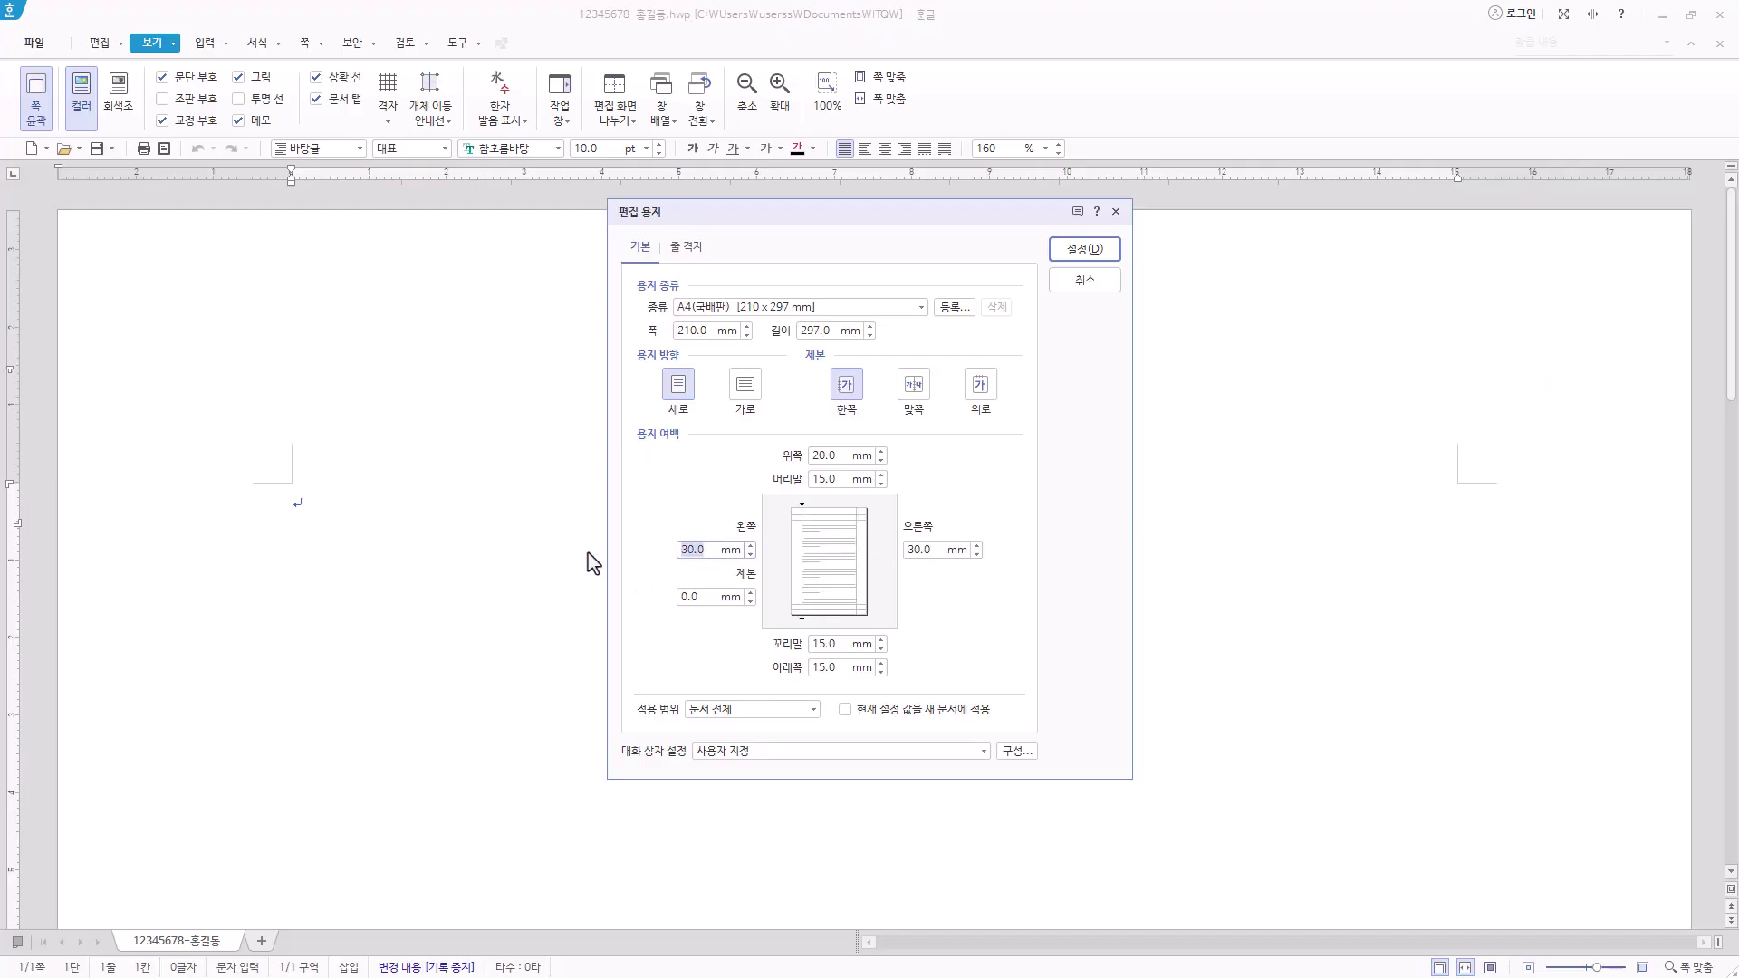
pyautogui.write('11')
pyautogui.doubleClick(922, 550)
pyautogui.write('11')
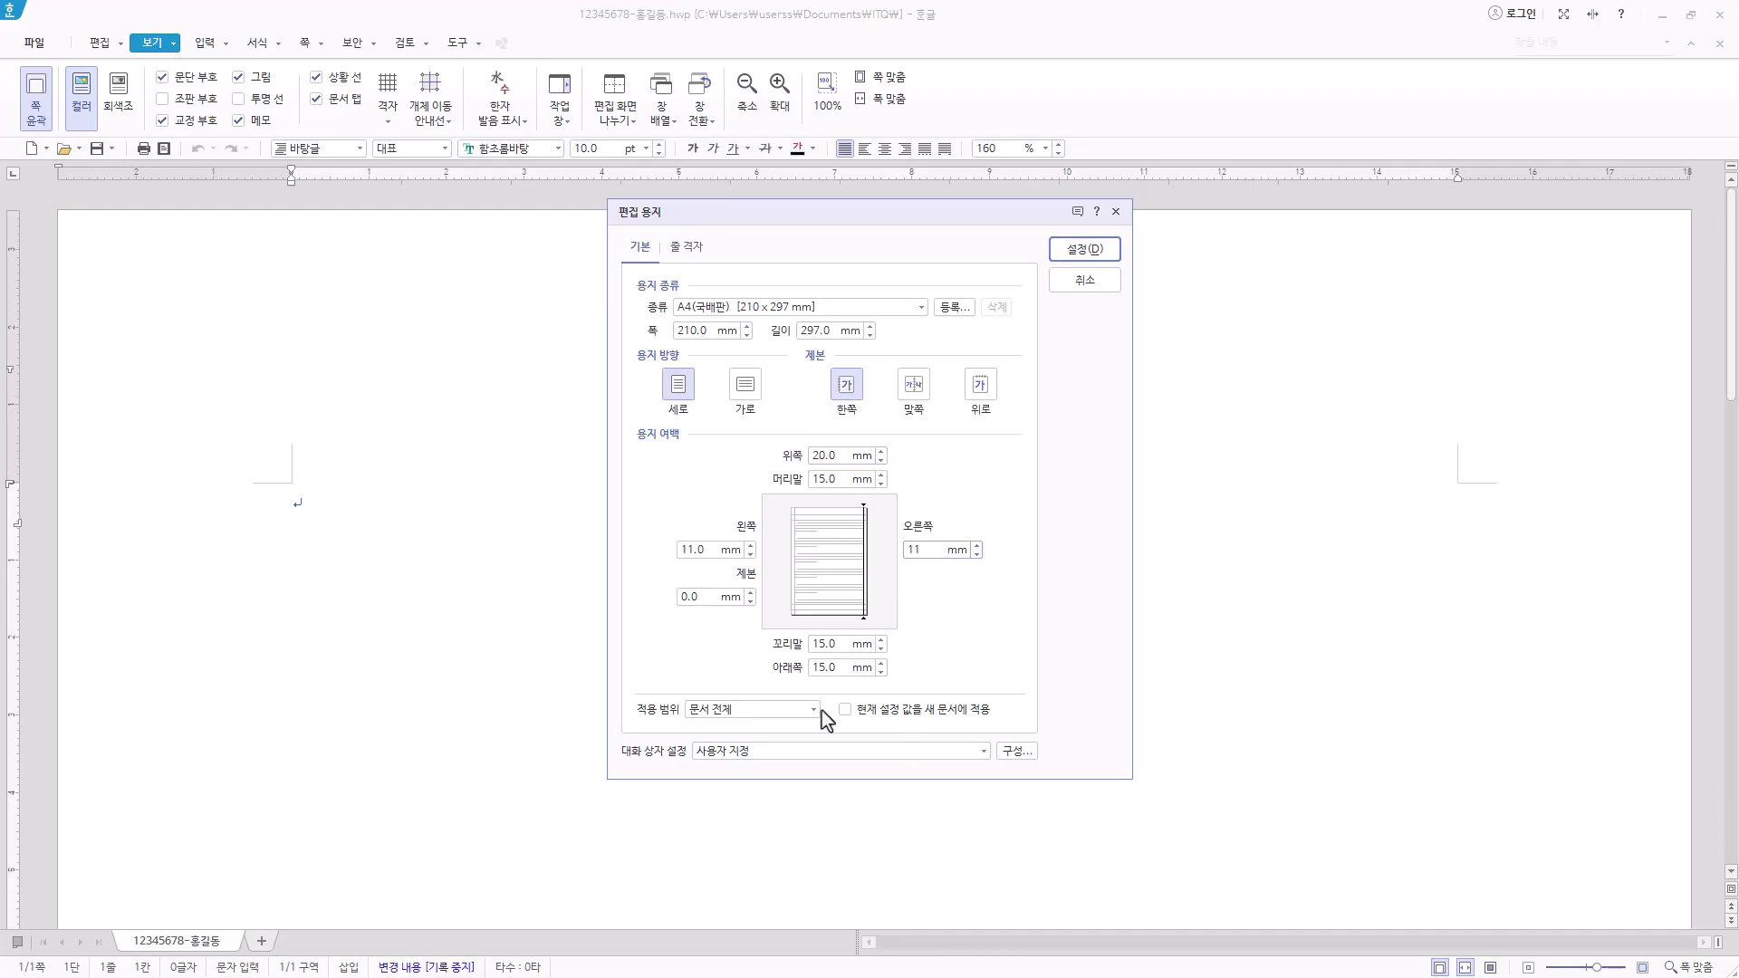
# Set the top, header, footer and bottom margins to 10 mm each and apply the page setup
pyautogui.doubleClick(833, 455)
pyautogui.write('10')
pyautogui.doubleClick(828, 479)
pyautogui.write('10')
pyautogui.doubleClick(834, 644)
pyautogui.write('10')
pyautogui.doubleClick(820, 667)
pyautogui.write('10')
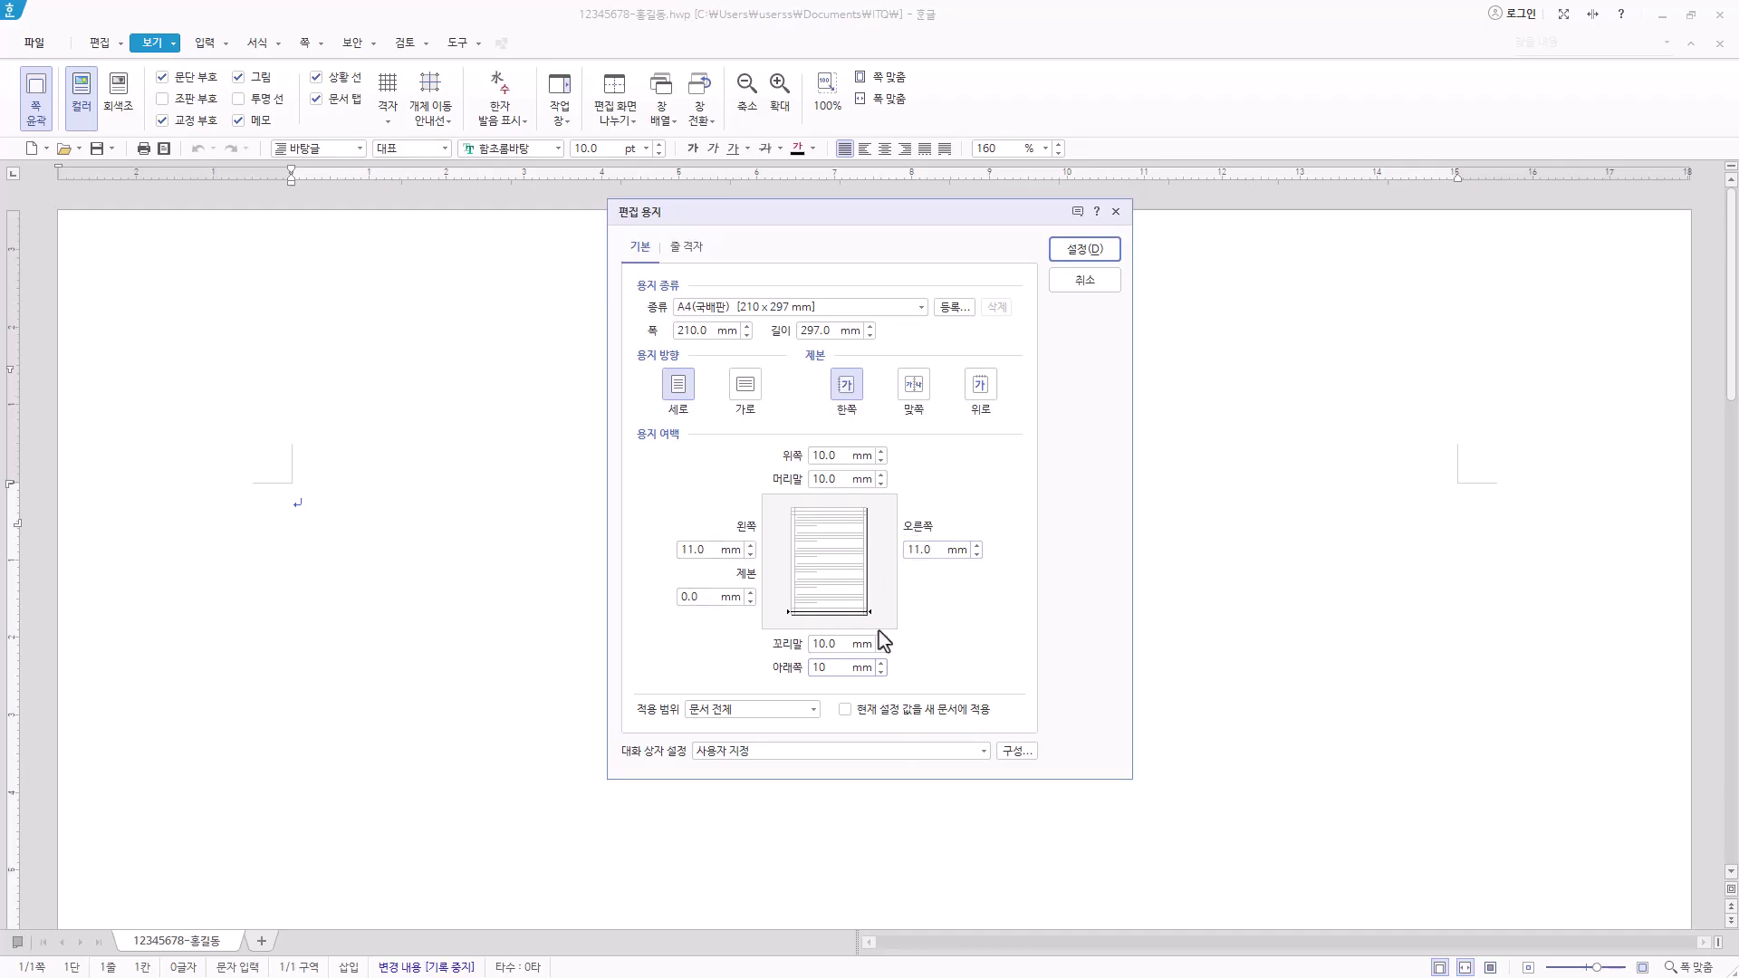
pyautogui.click(1098, 257)
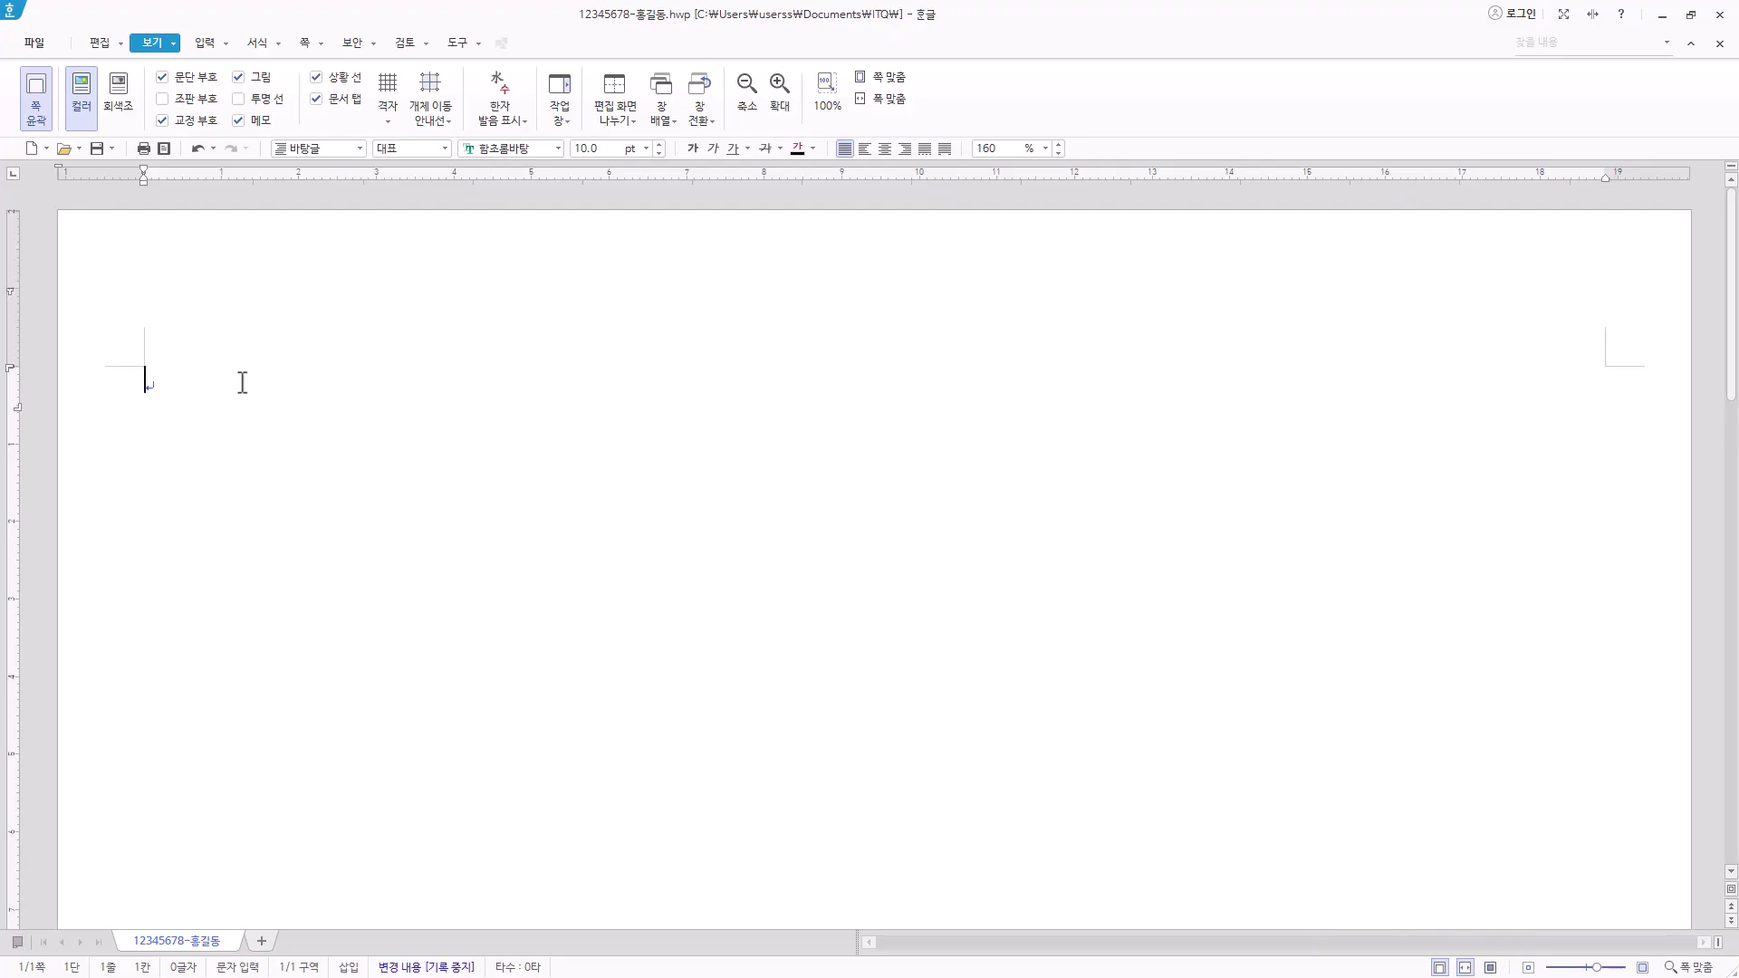
# Enter "1." and "2." on the first page, each followed by four line breaks, and insert a section break (구역 나누기)
pyautogui.write('1.')
pyautogui.write('2.')
pyautogui.press('Return')
pyautogui.press('Return')
pyautogui.press('Return')
pyautogui.press('Return')
pyautogui.click(307, 43)
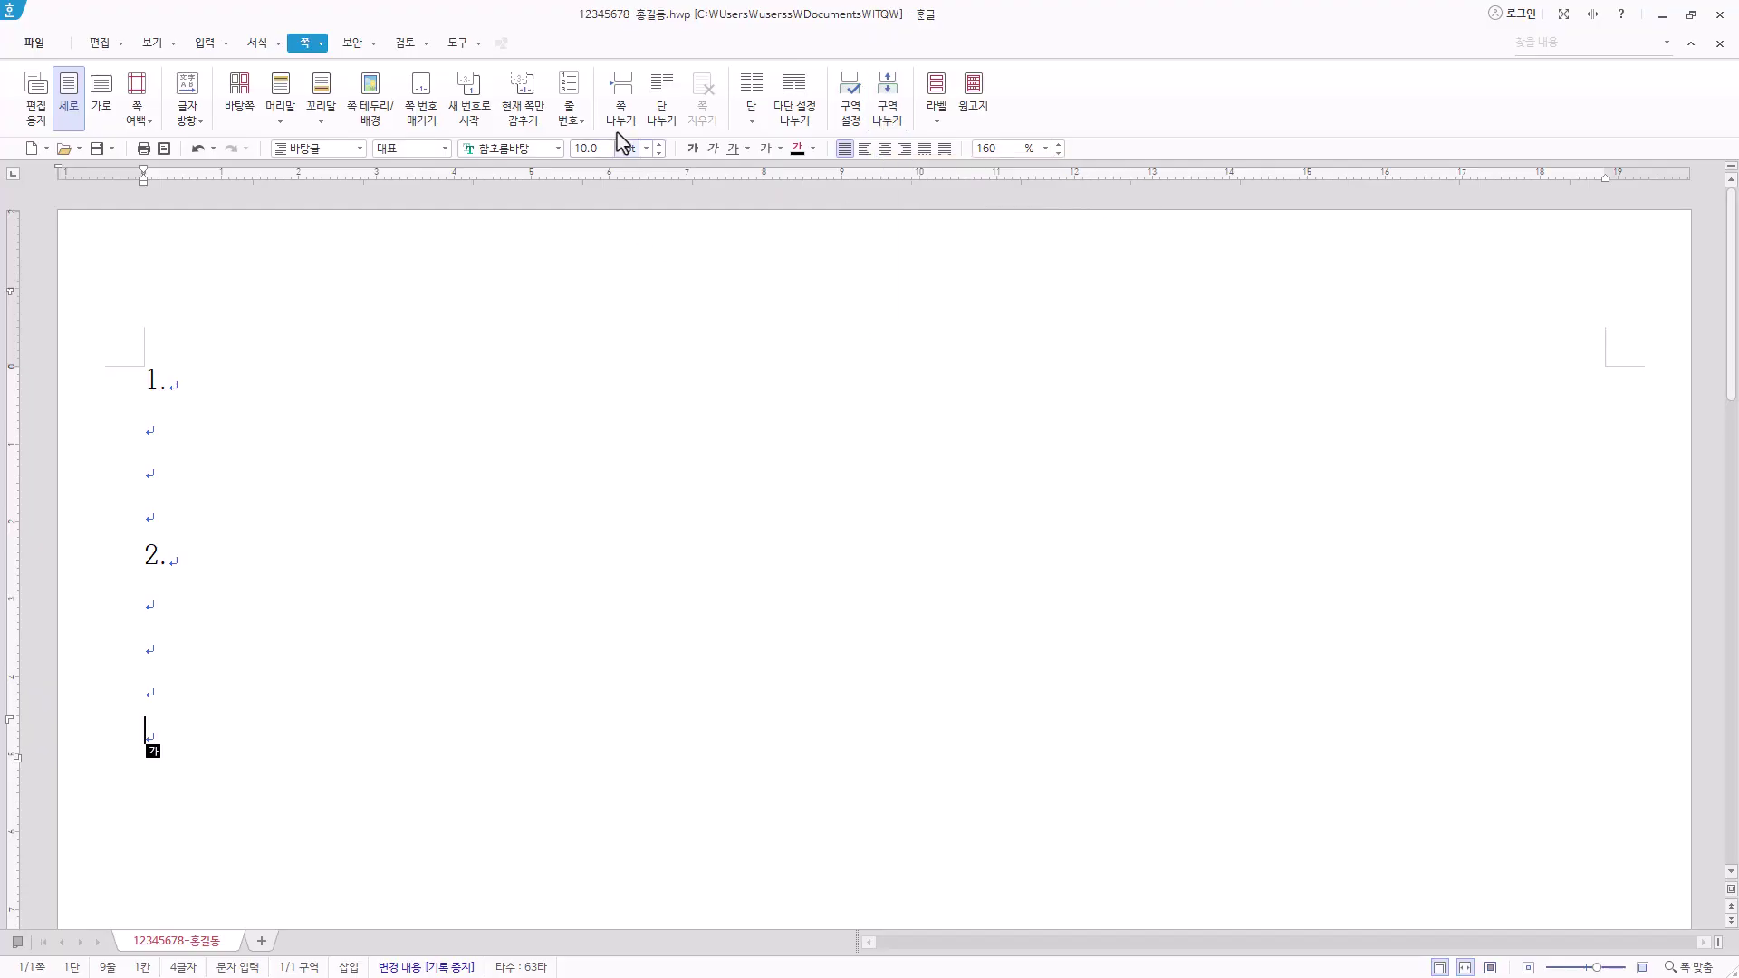
pyautogui.click(904, 118)
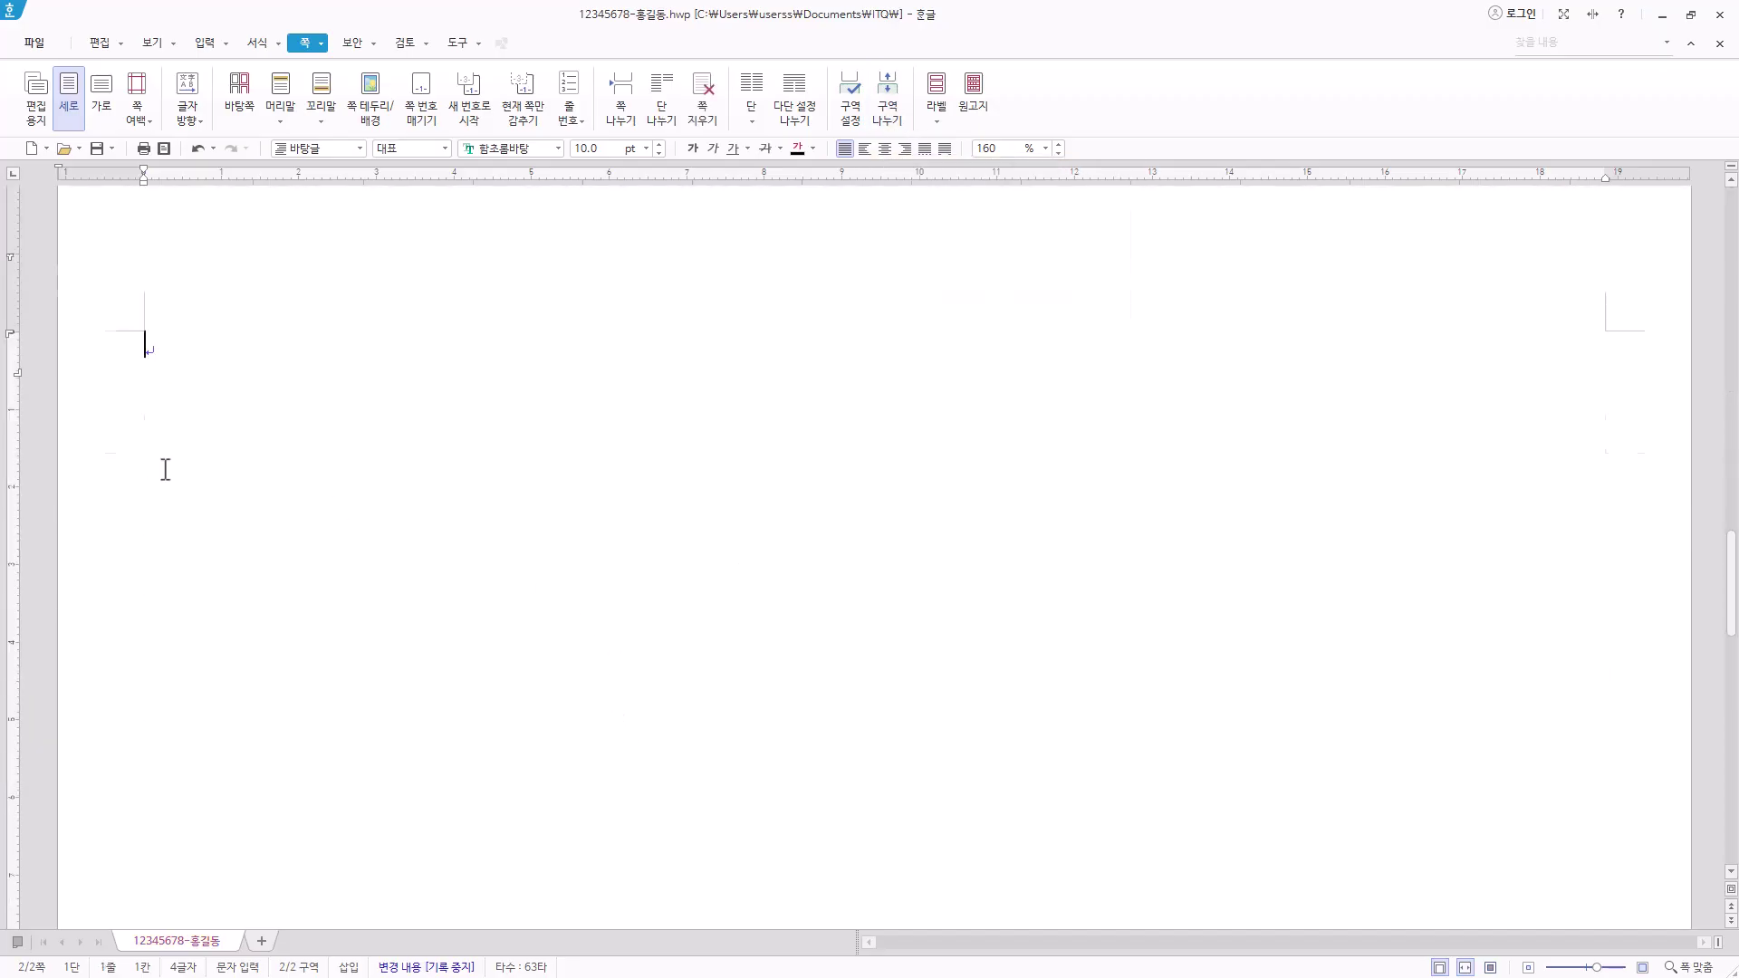
# Enter "3." and "4." on the second page, each followed by four line breaks, and insert another section break
pyautogui.scroll(2, 177, 466)
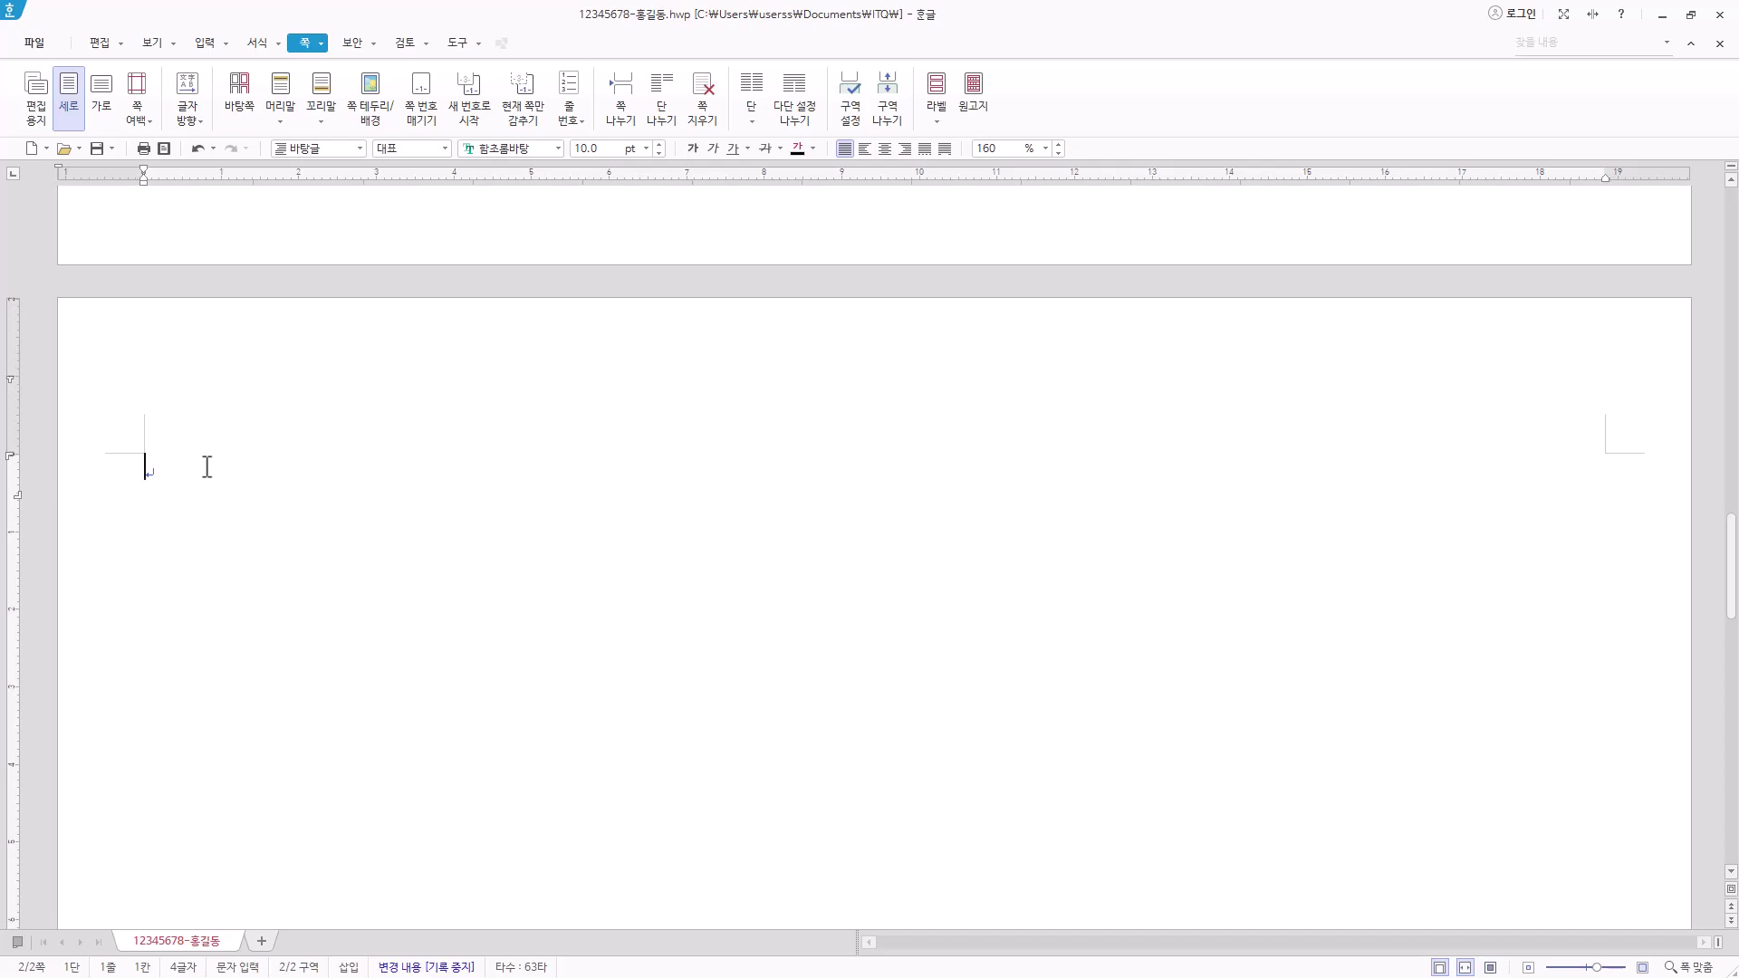
pyautogui.write('3.')
pyautogui.press('Return')
pyautogui.press('Return')
pyautogui.press('Return')
pyautogui.press('Return')
pyautogui.write('4.')
pyautogui.press('Return')
pyautogui.press('Return')
pyautogui.press('Return')
pyautogui.press('Return')
pyautogui.click(886, 113)
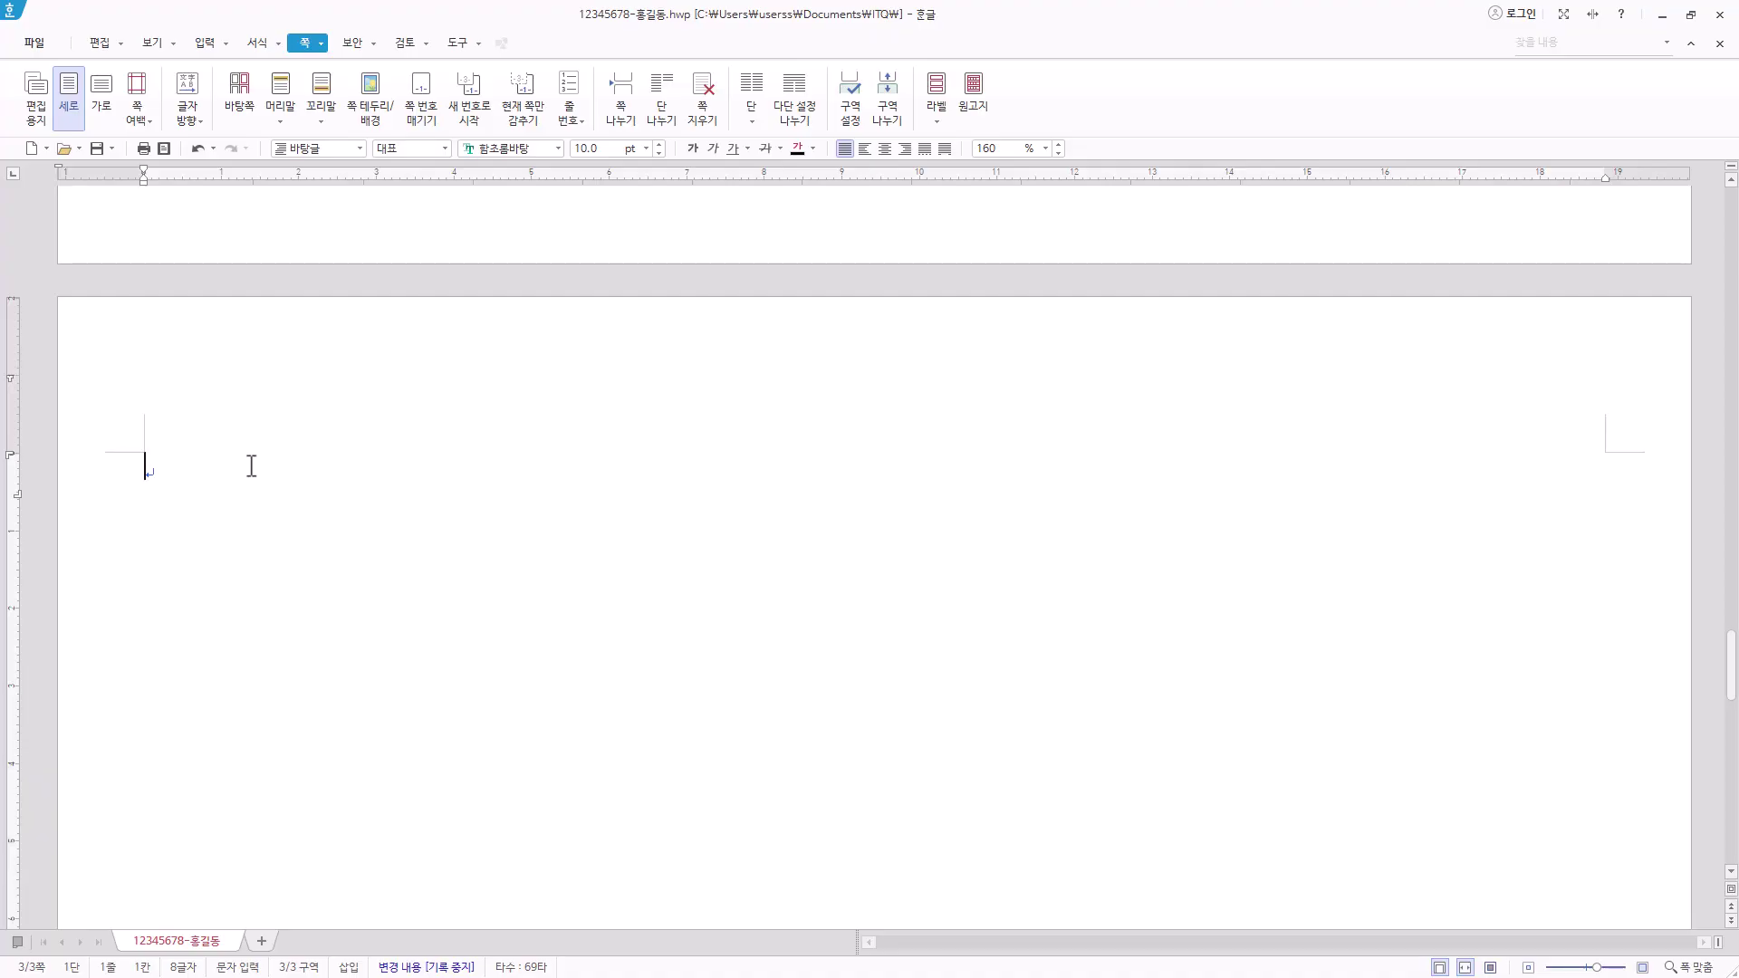
# Type the title "세계 무술의 메카 충주" on the first line of the third page
pyautogui.press('Hangul')
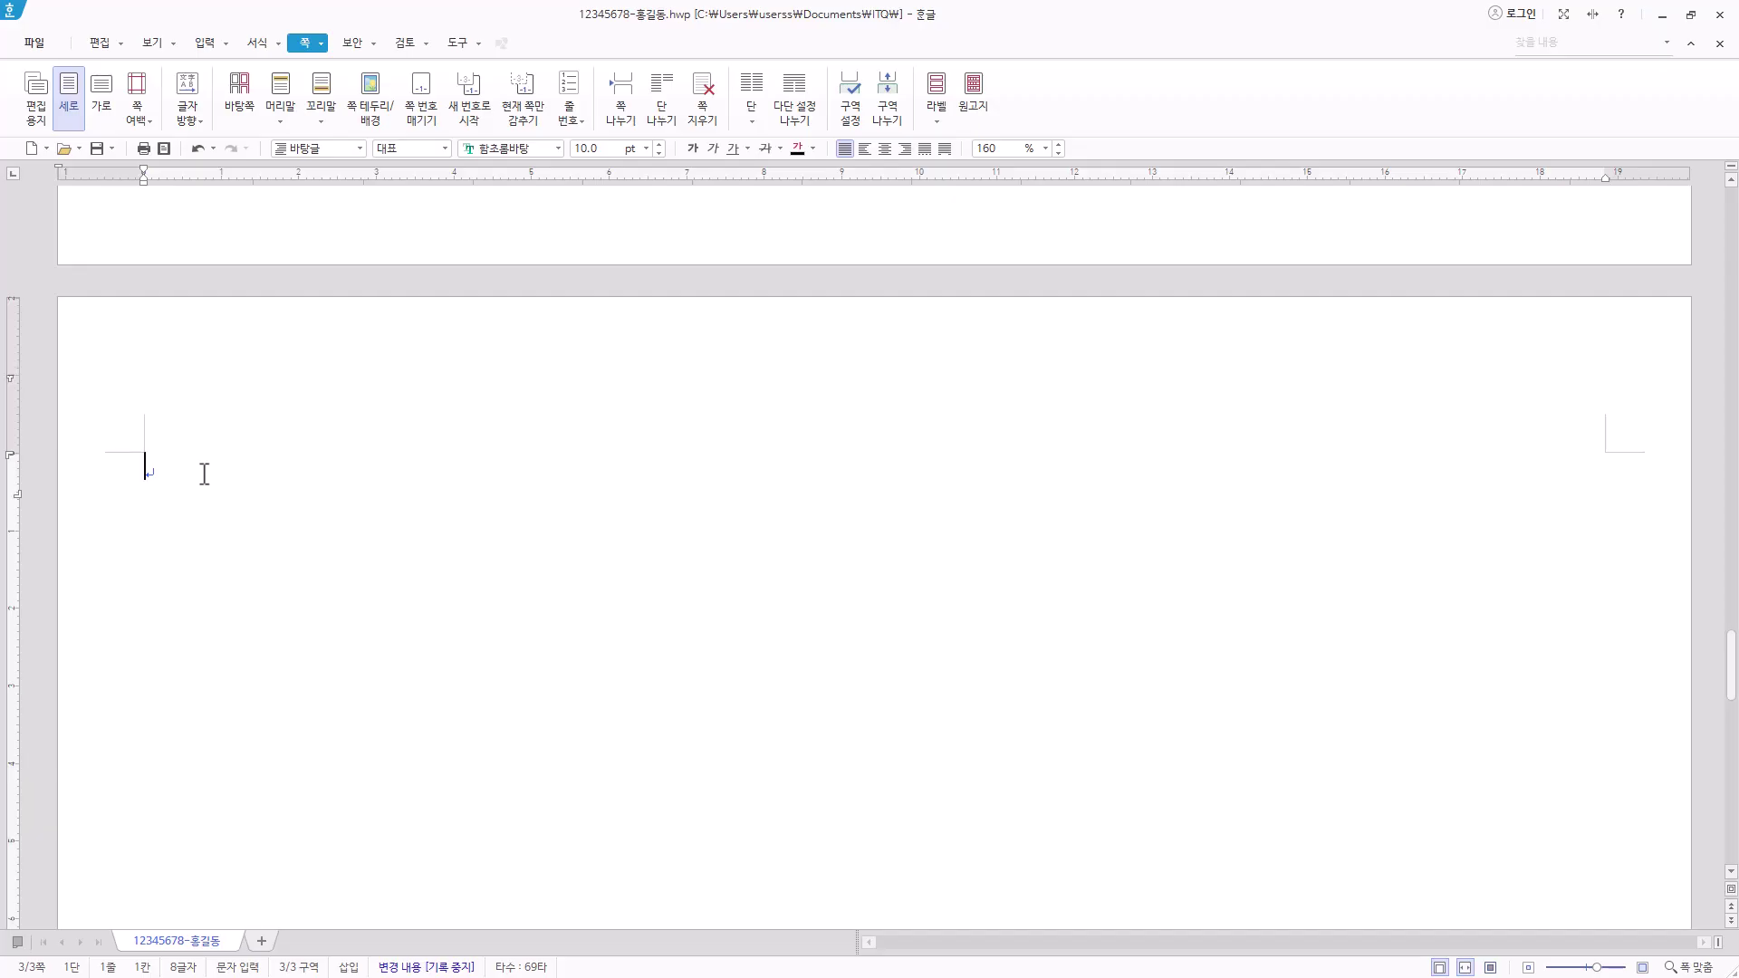
pyautogui.write('세계 무술의 메카 충주.')
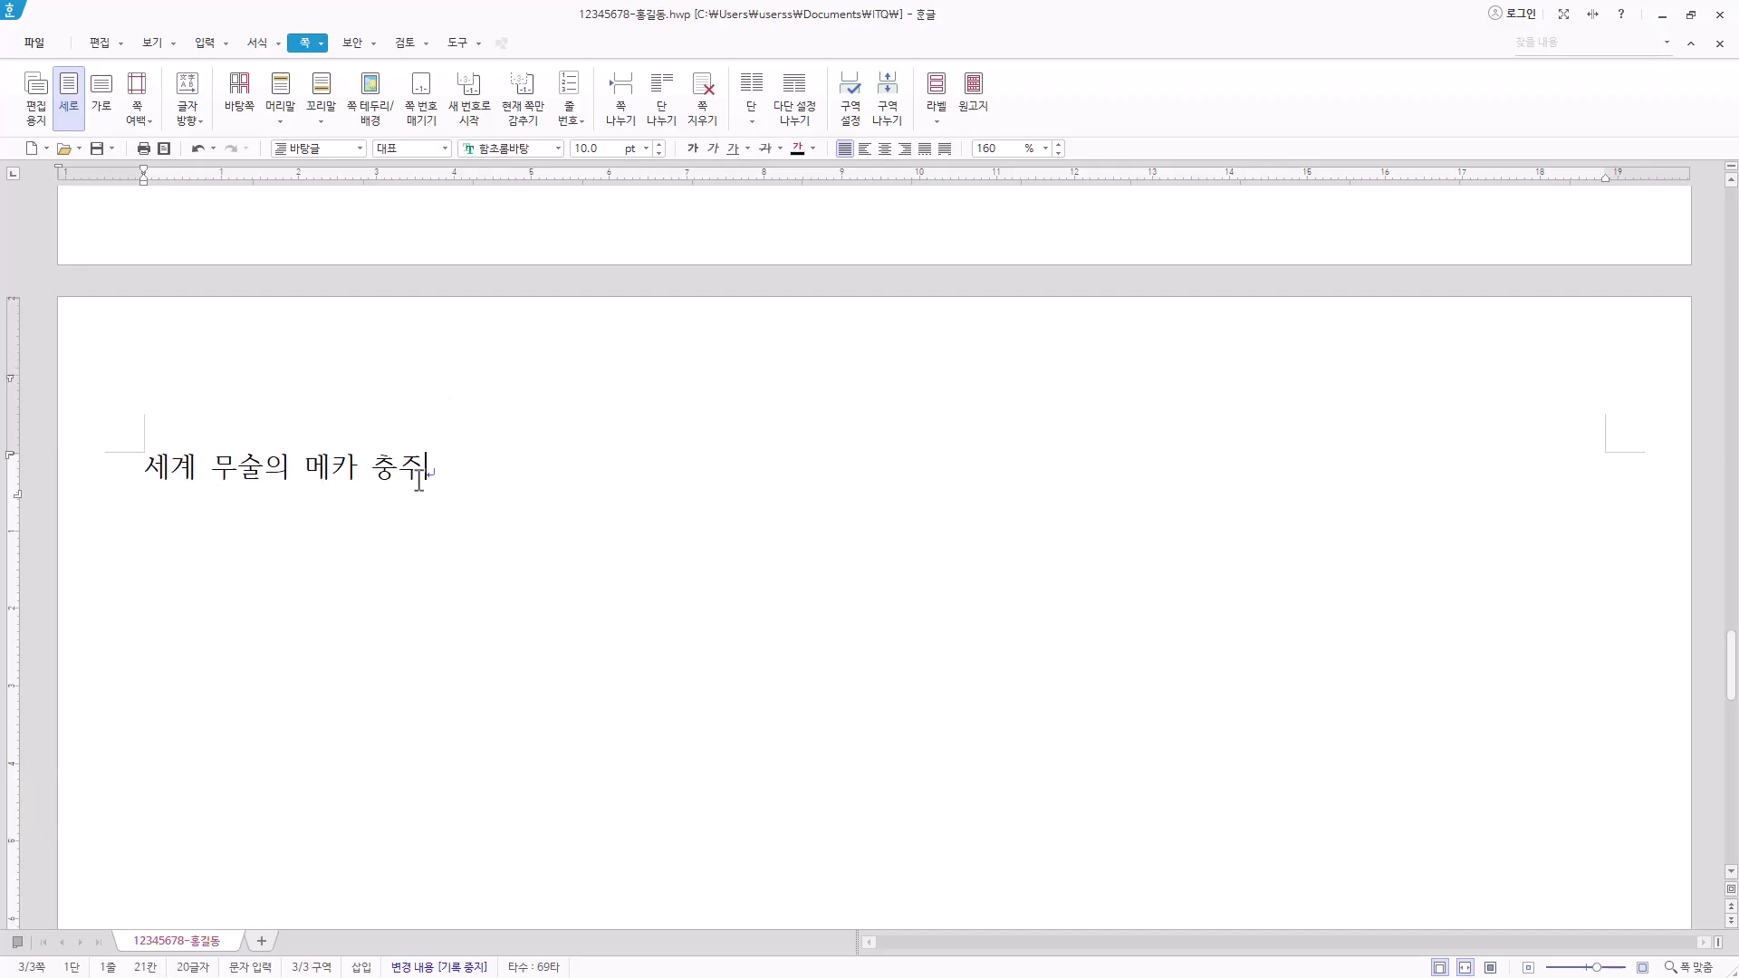
pyautogui.moveTo(446, 468); pyautogui.dragTo(62, 474)
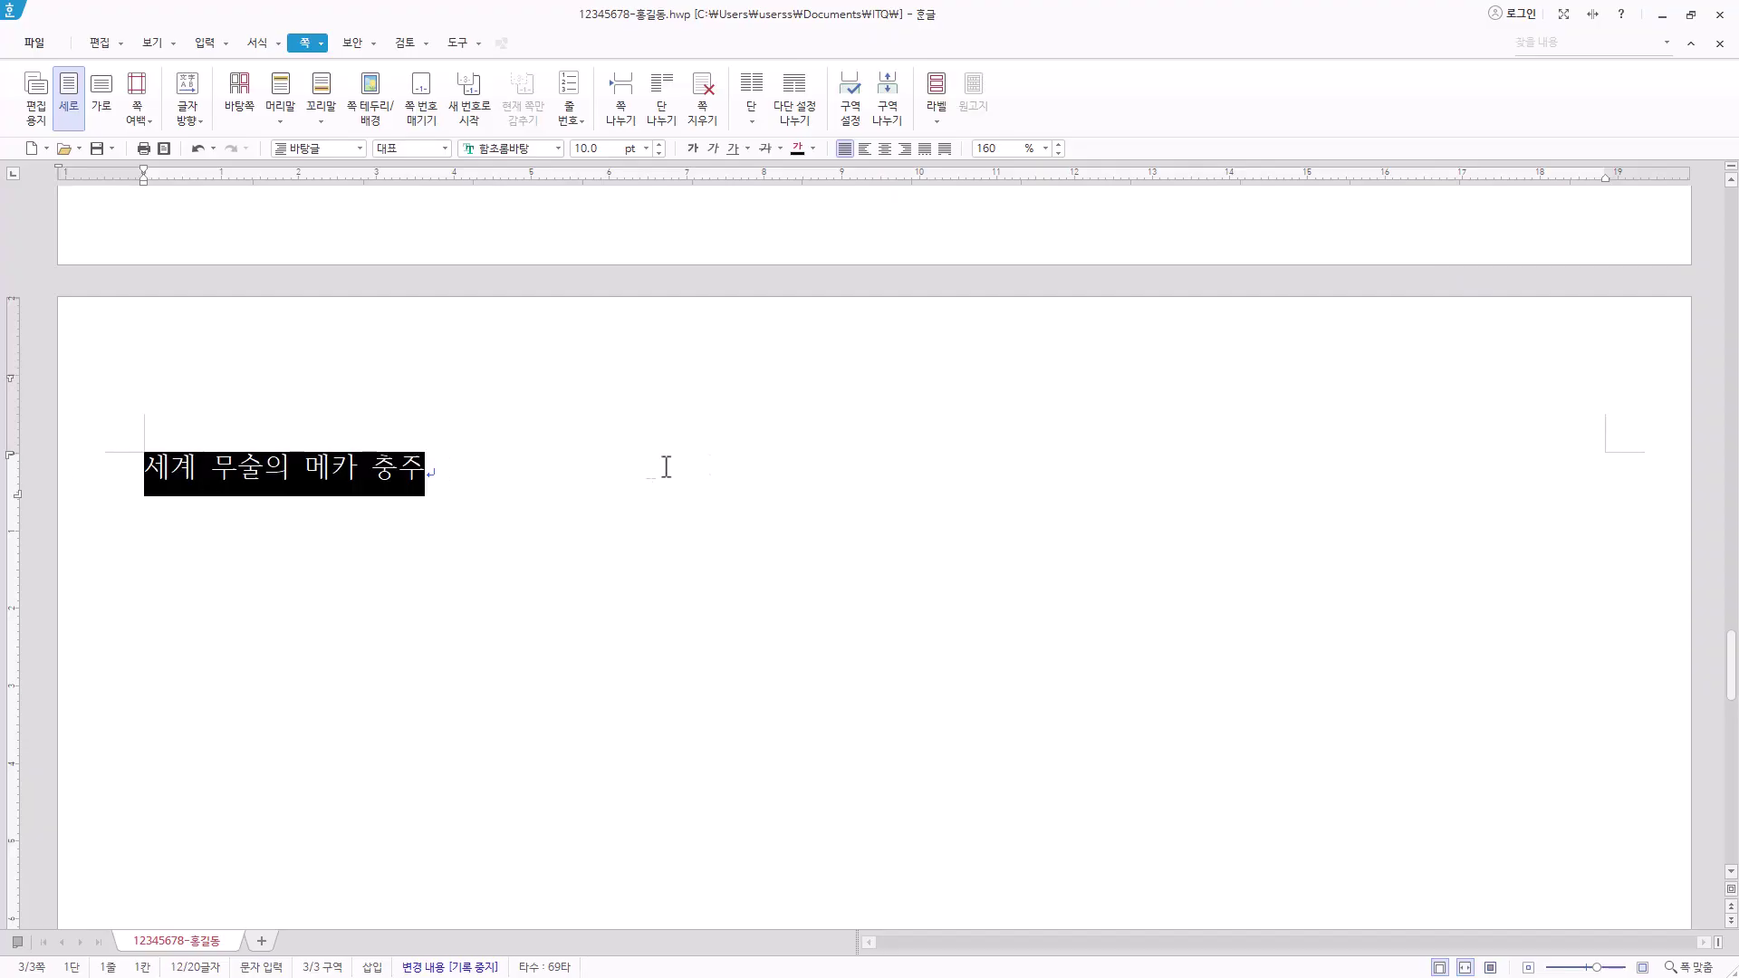
pyautogui.click(547, 470)
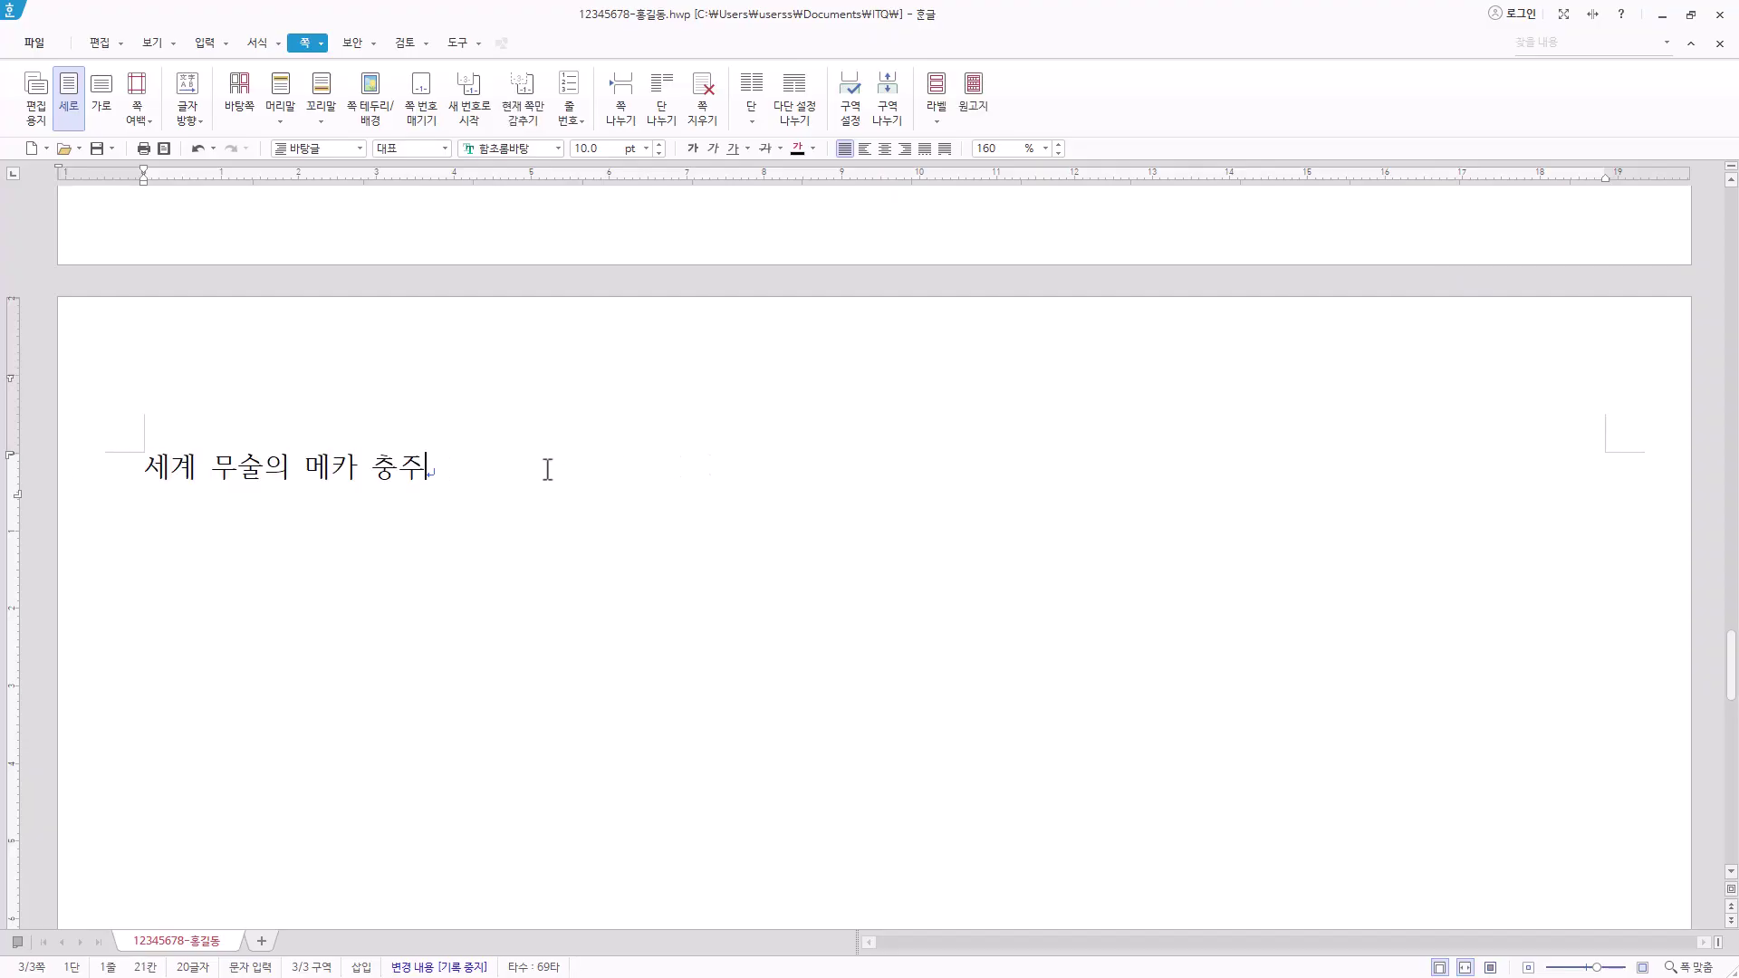
# Insert a bookmark (책갈피) named "무술" in front of the third page's title "세계 무술의 메카 충주"
pyautogui.click(148, 472)
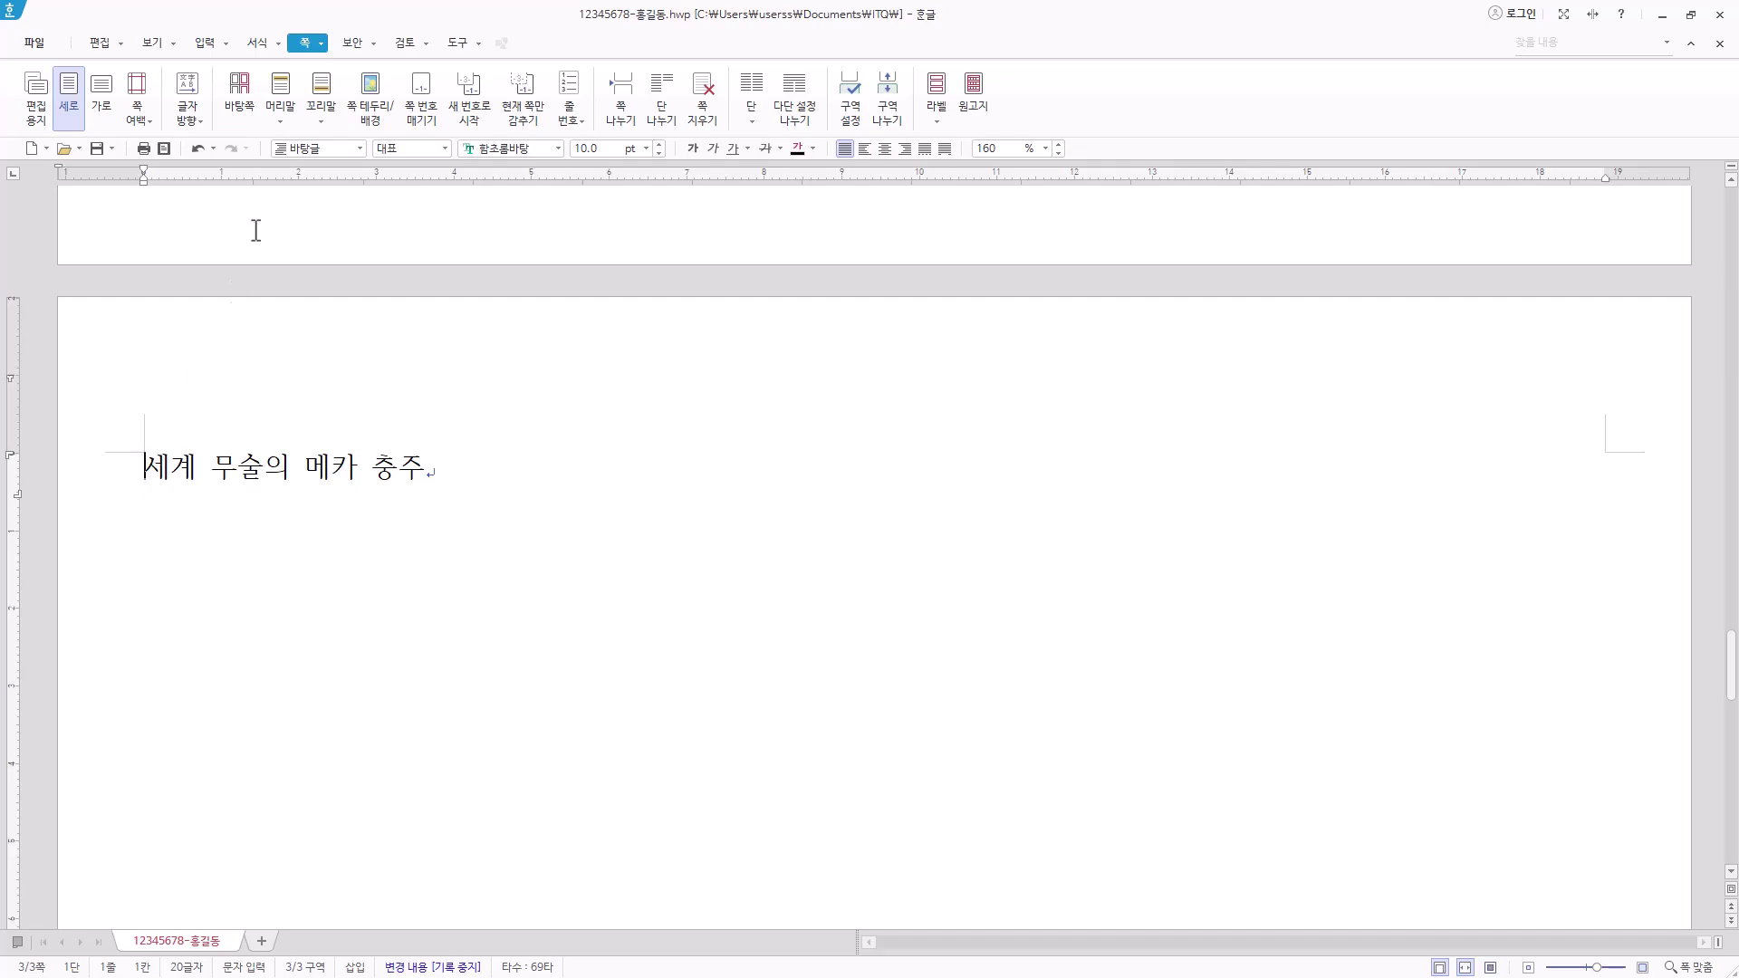
pyautogui.click(203, 45)
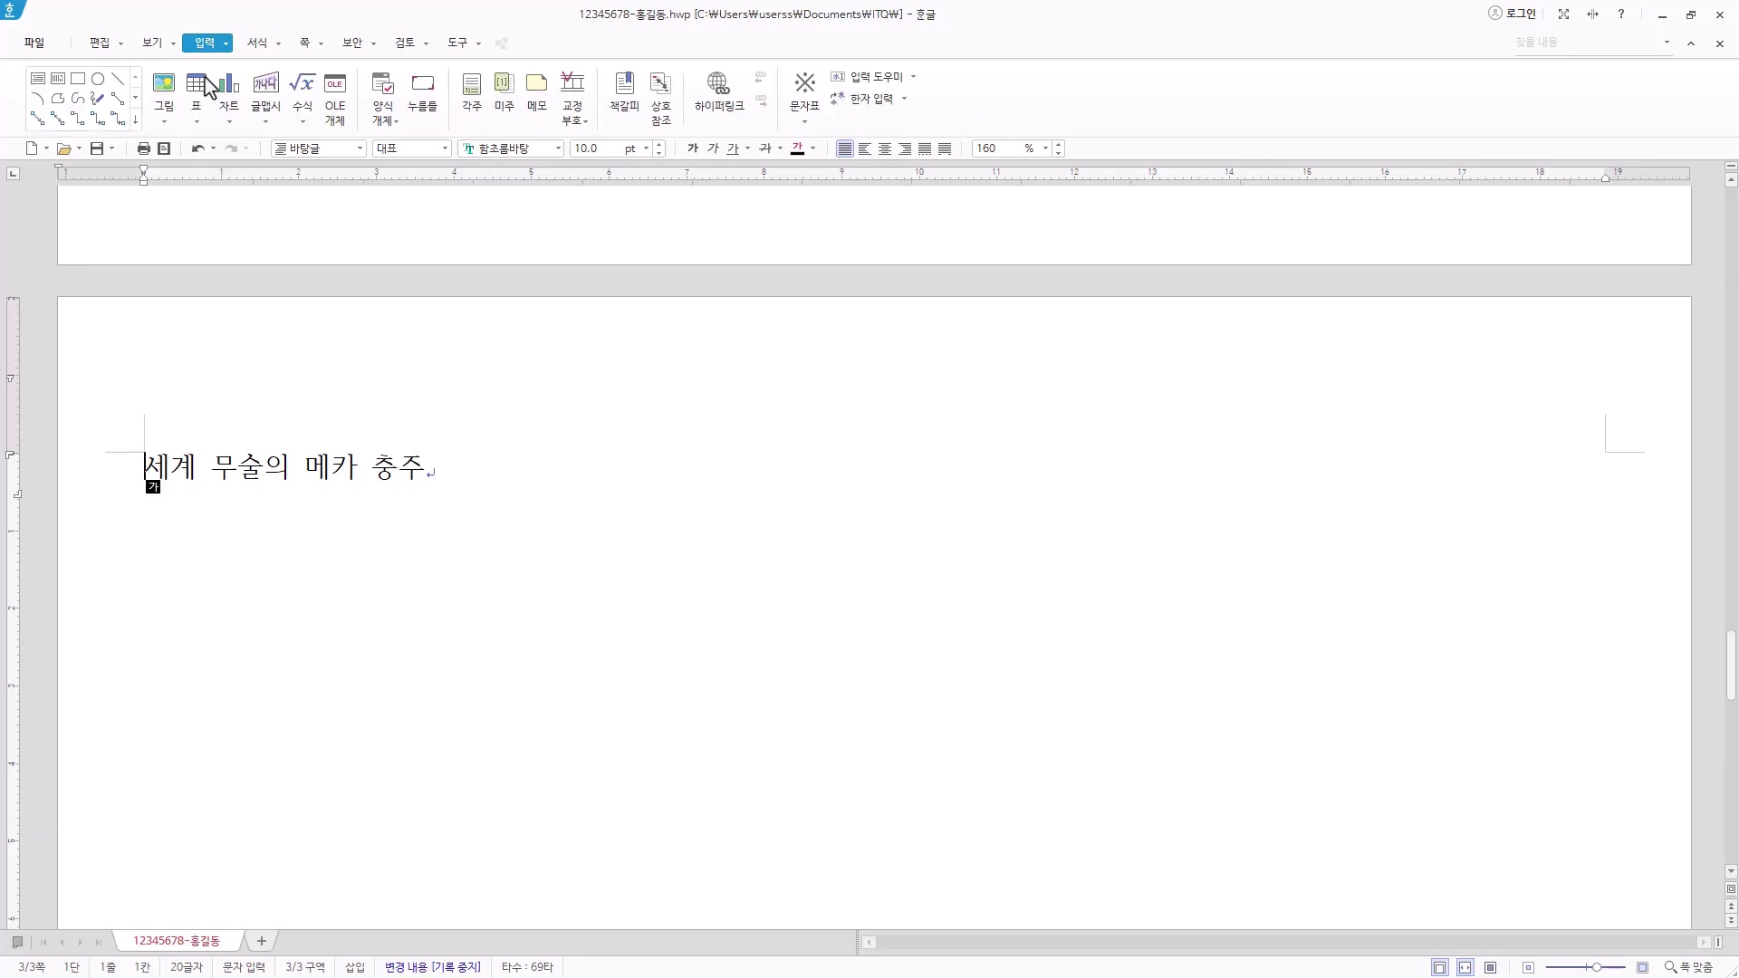
pyautogui.click(624, 95)
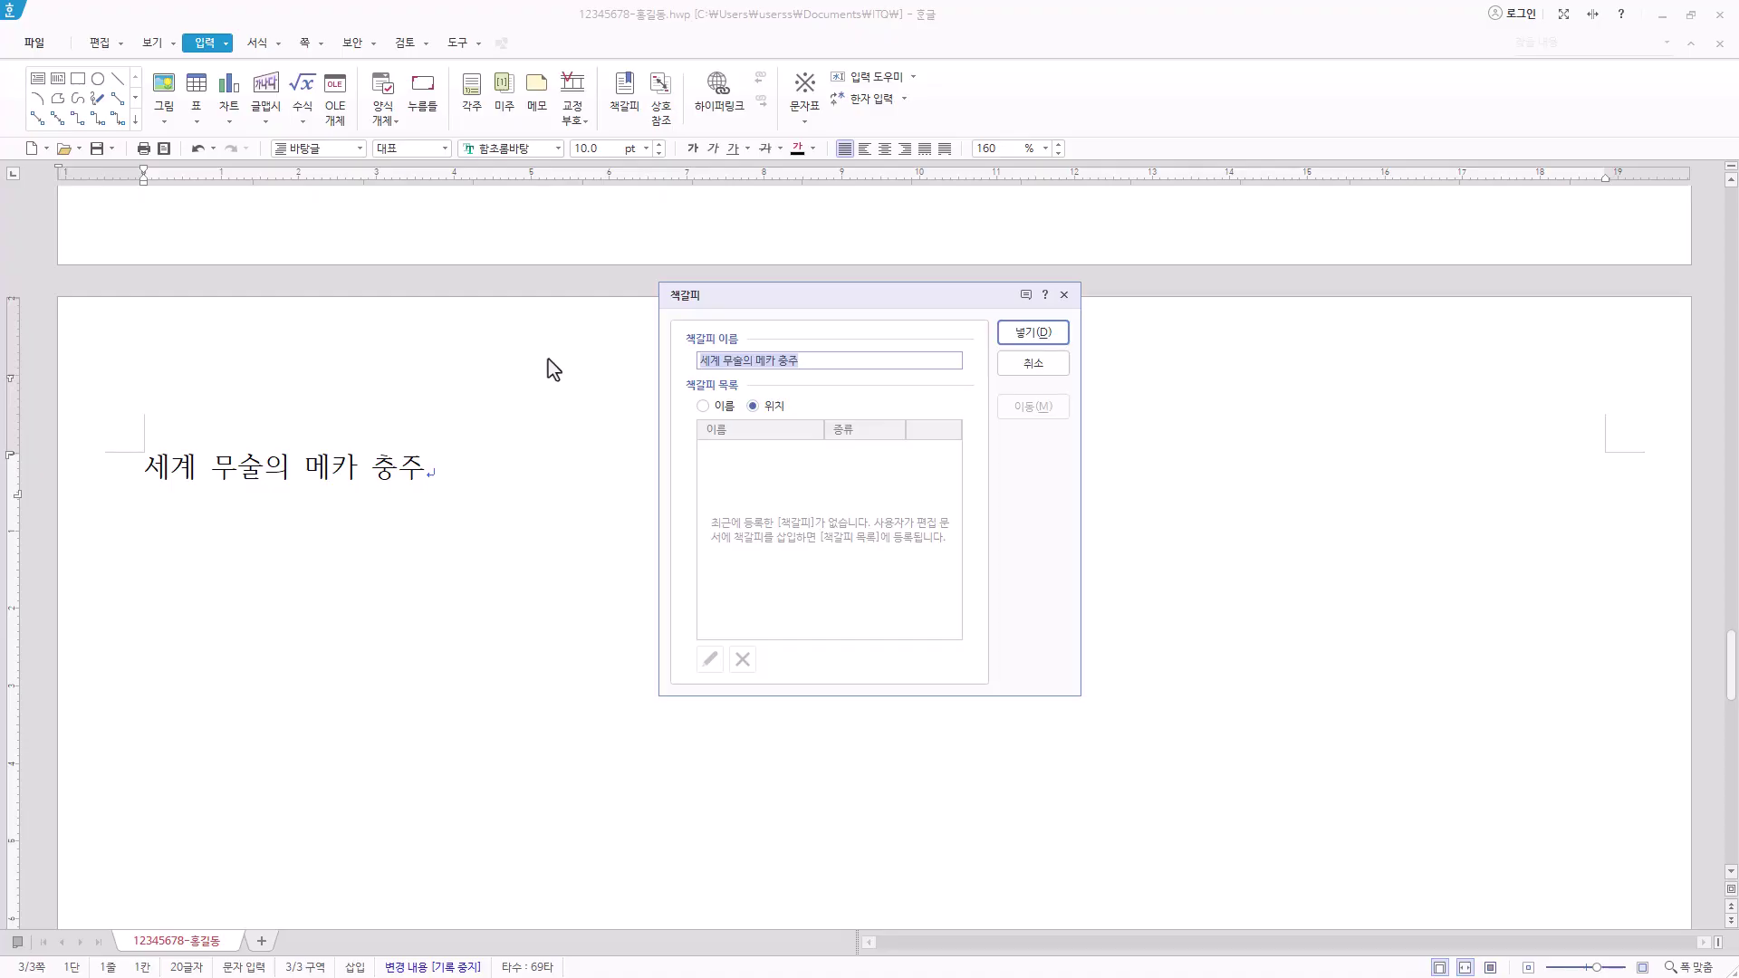
pyautogui.write('무술')
pyautogui.click(1049, 342)
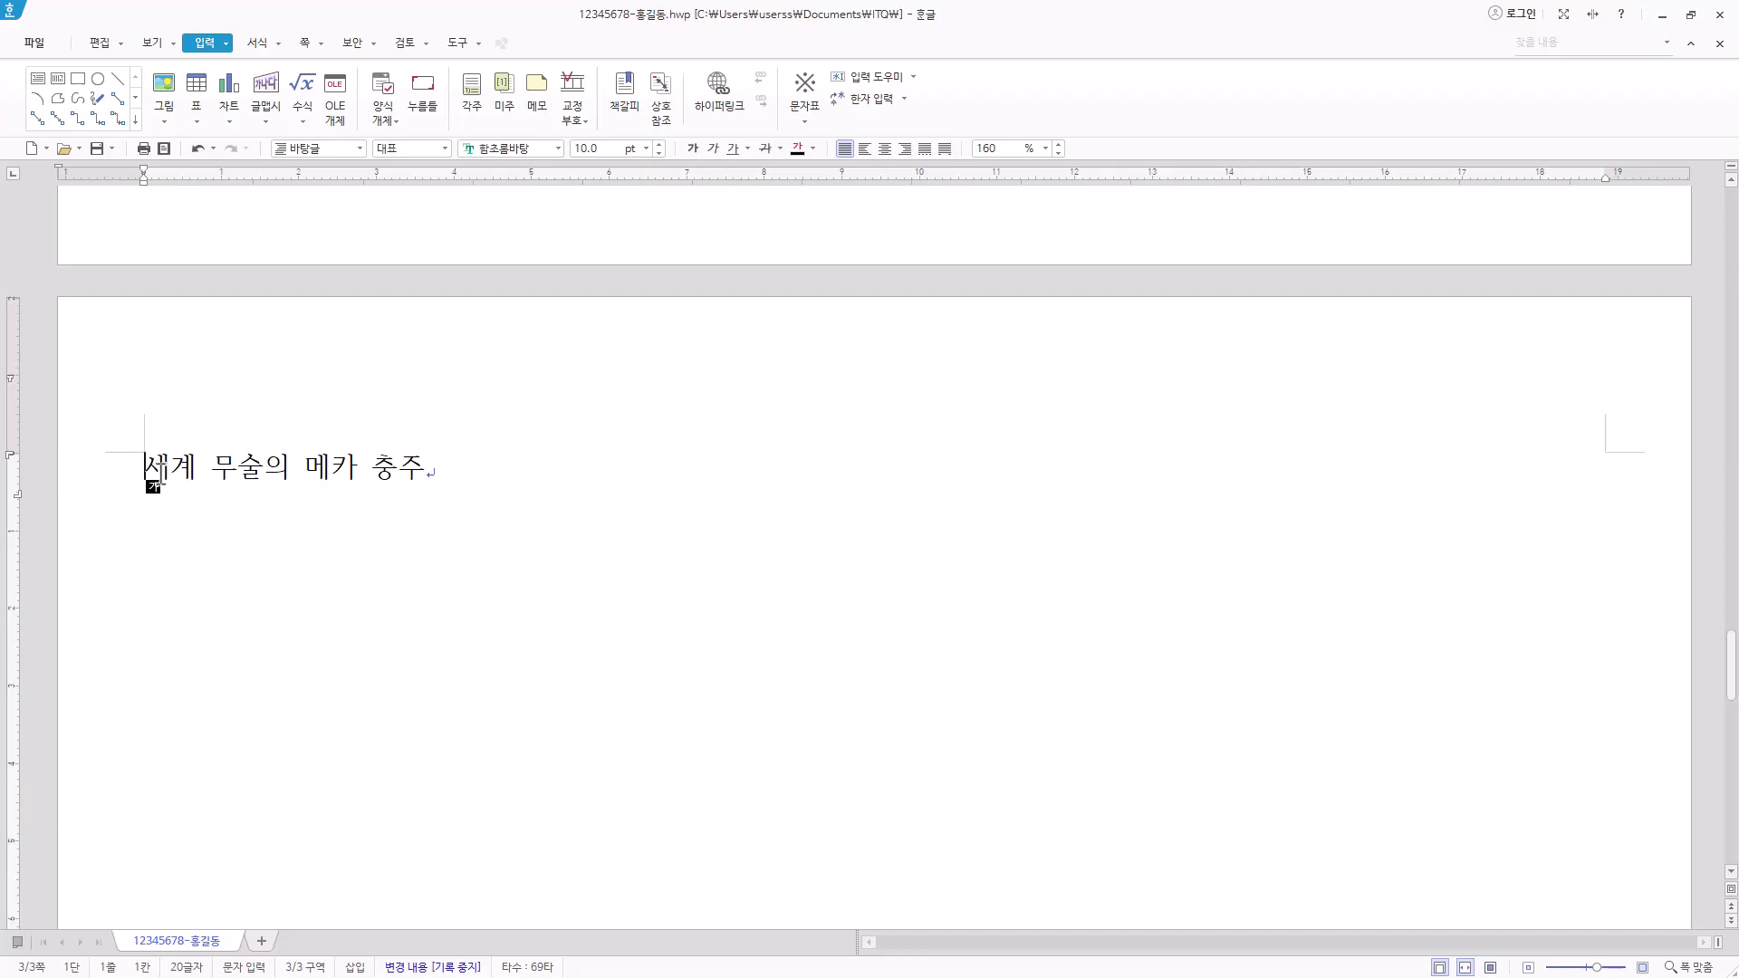
# Show the control marks (조판 부호), check the name of the title's bookmark, and hide the marks again
pyautogui.click(152, 43)
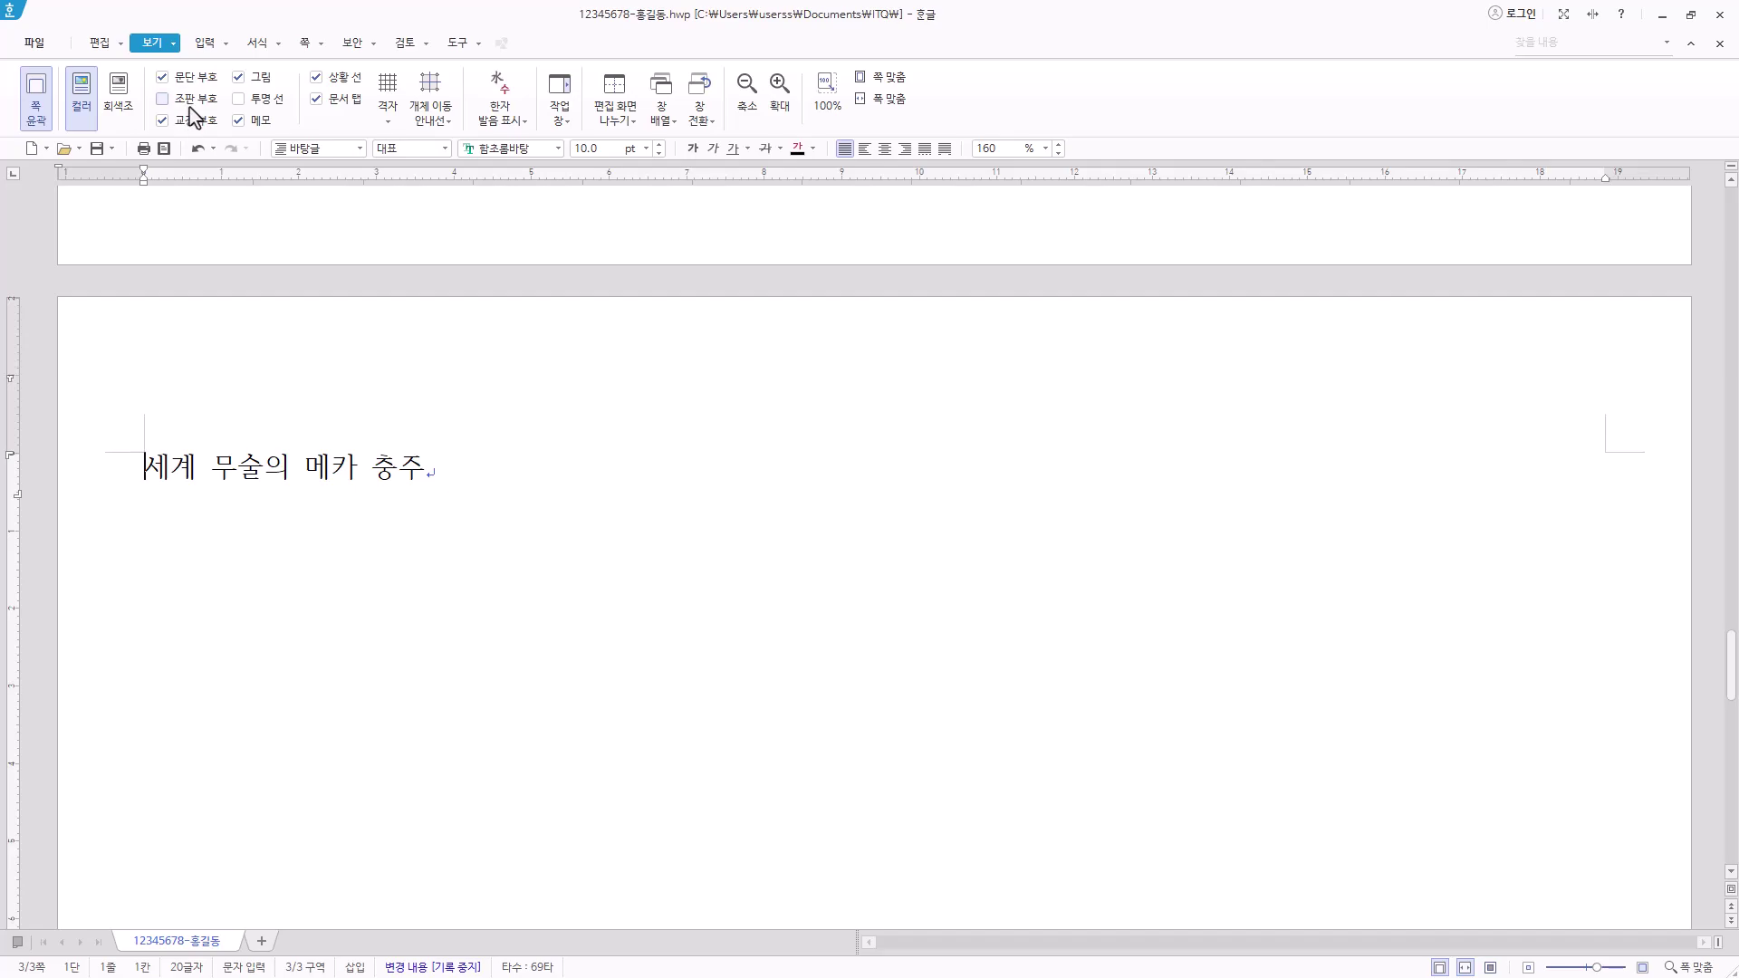
pyautogui.click(164, 100)
pyautogui.click(259, 483)
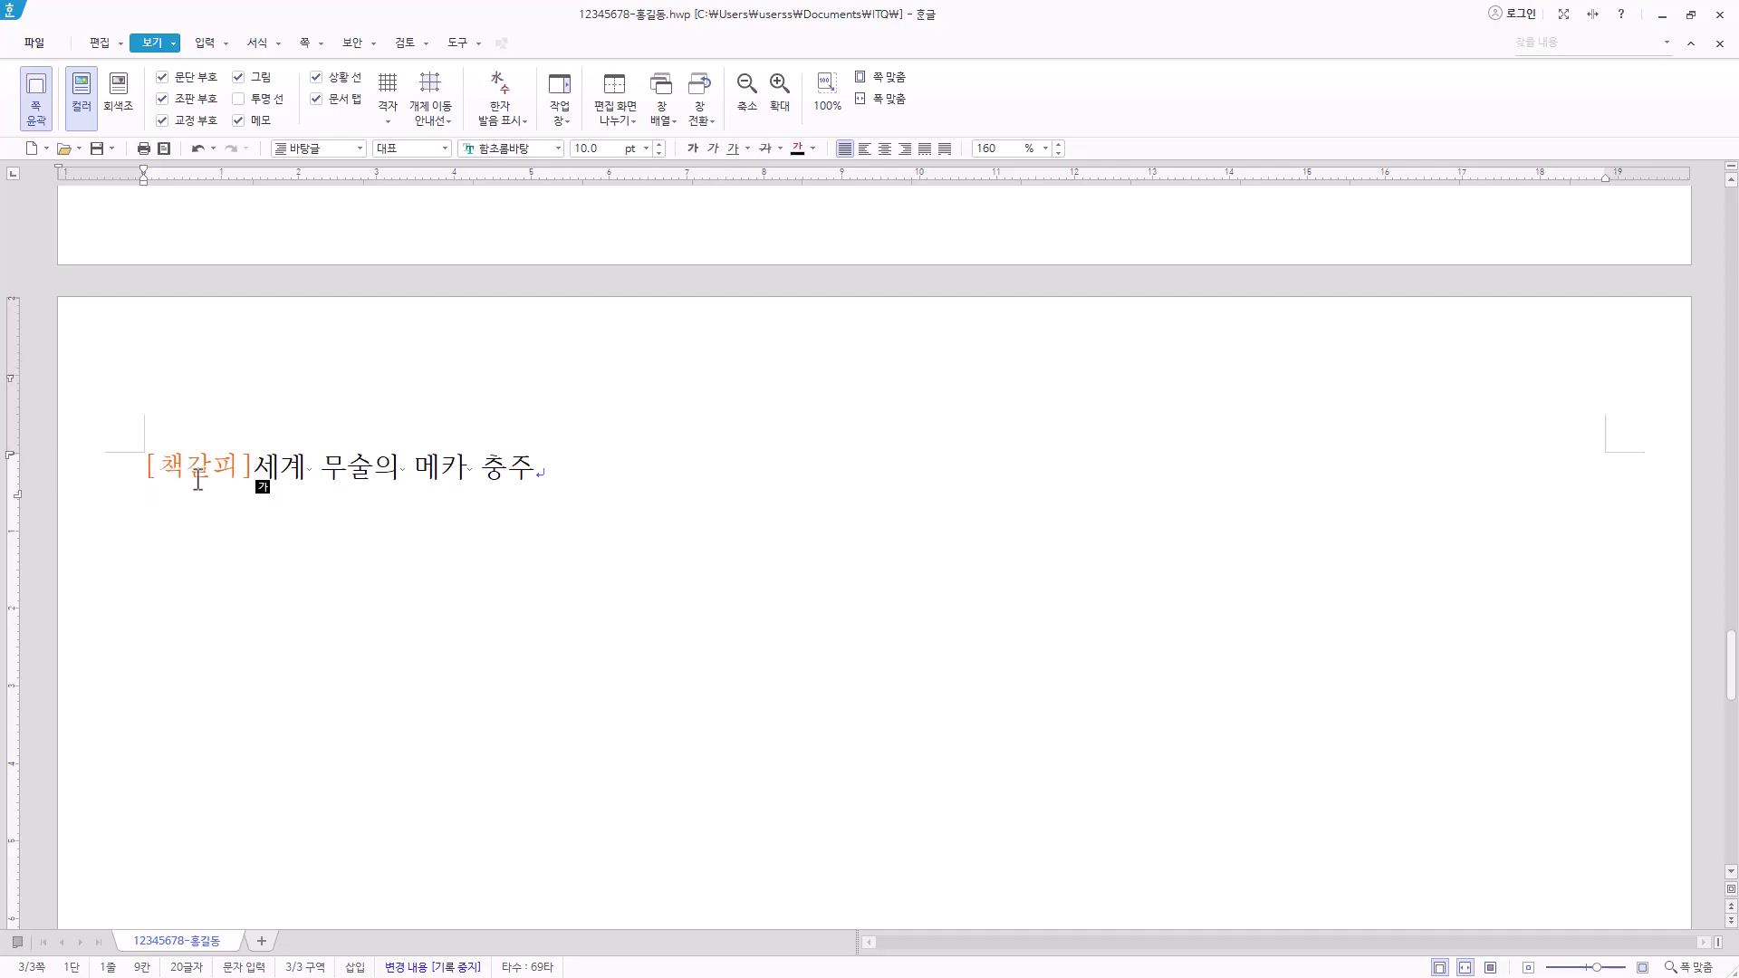
pyautogui.doubleClick(166, 464)
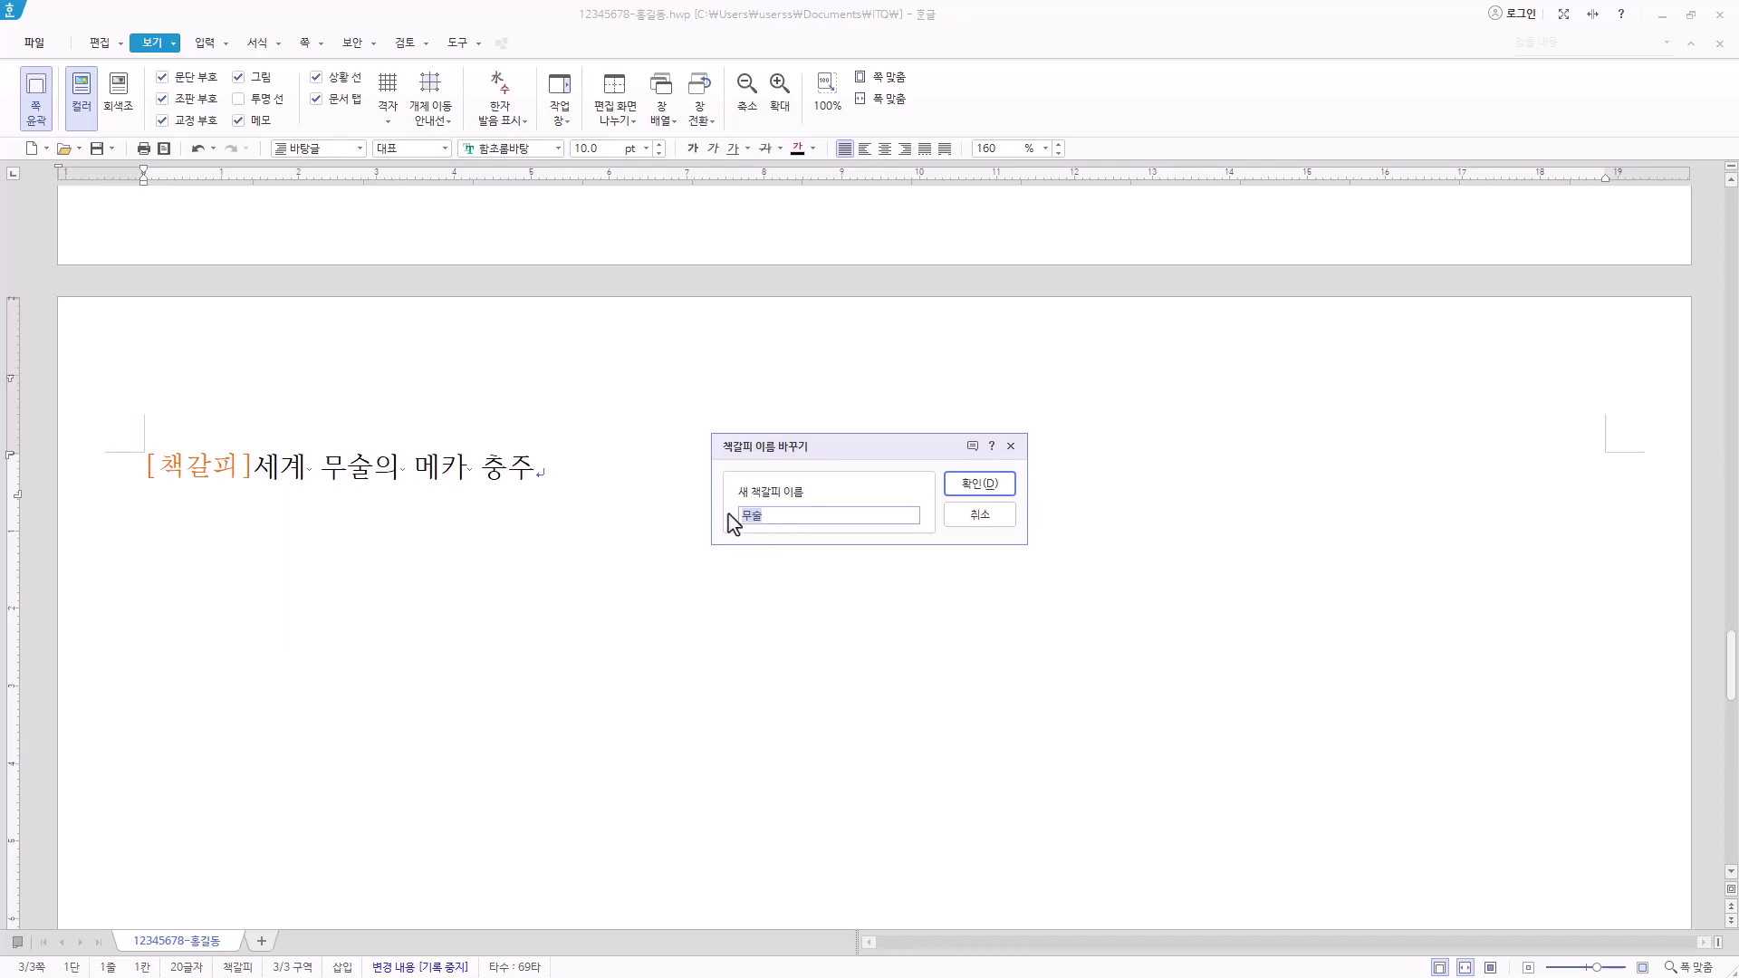
pyautogui.click(995, 494)
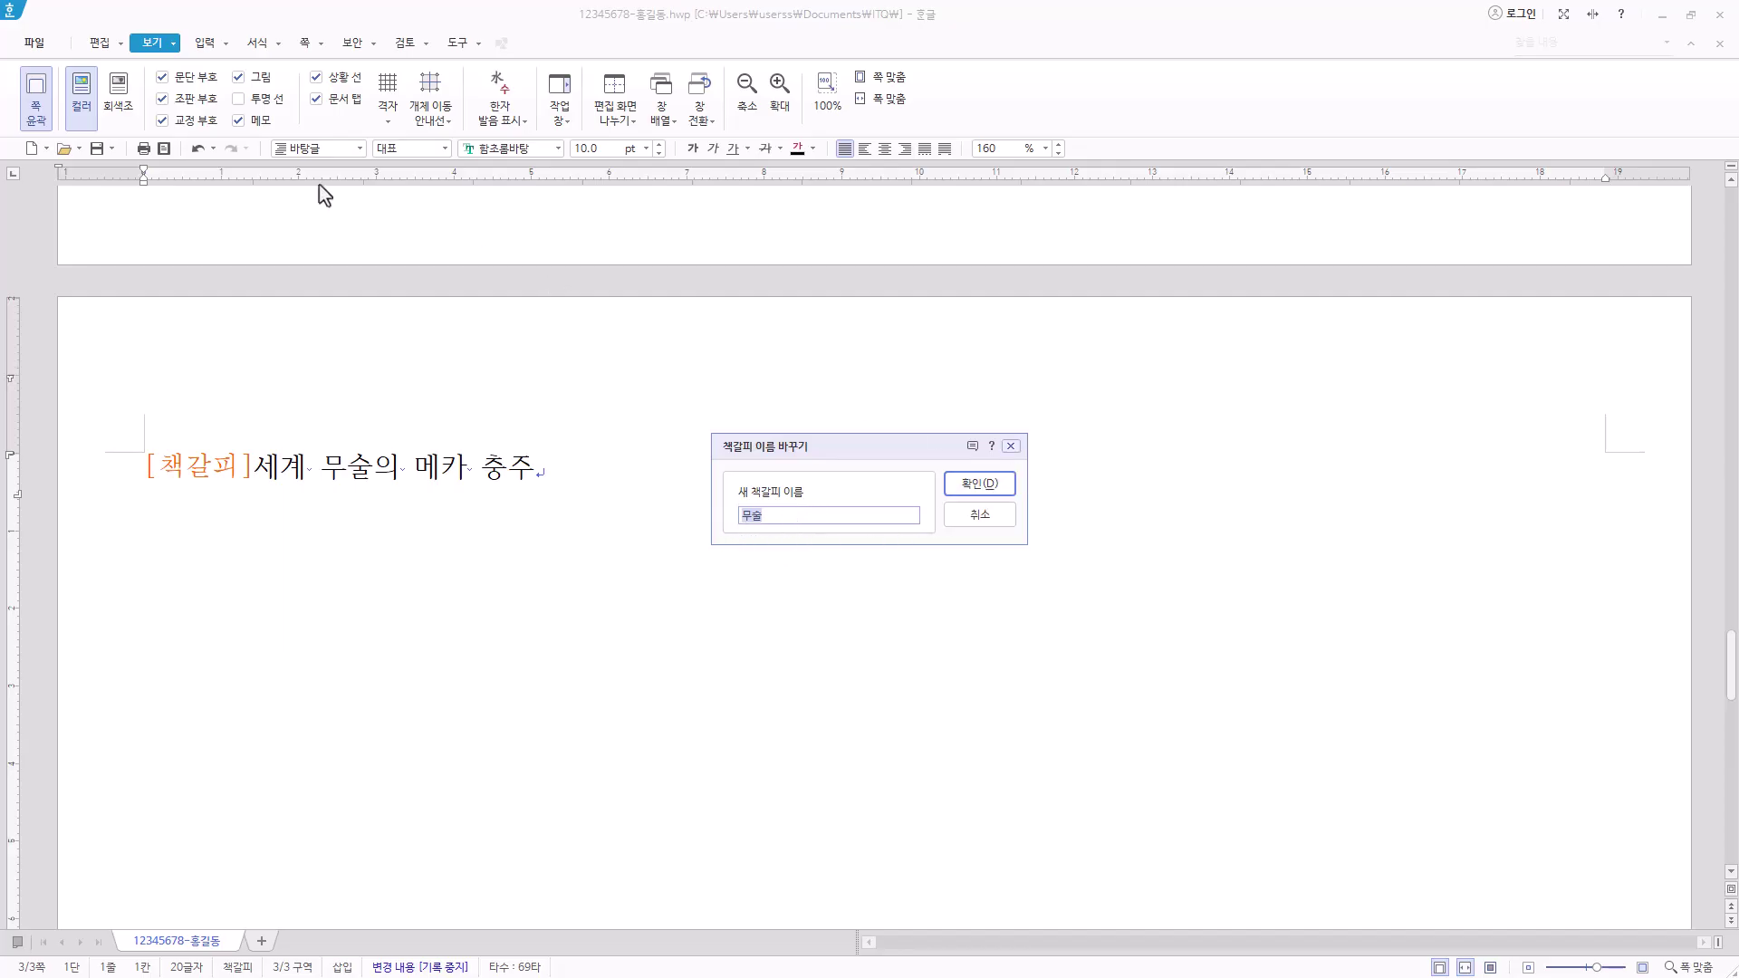
pyautogui.click(167, 100)
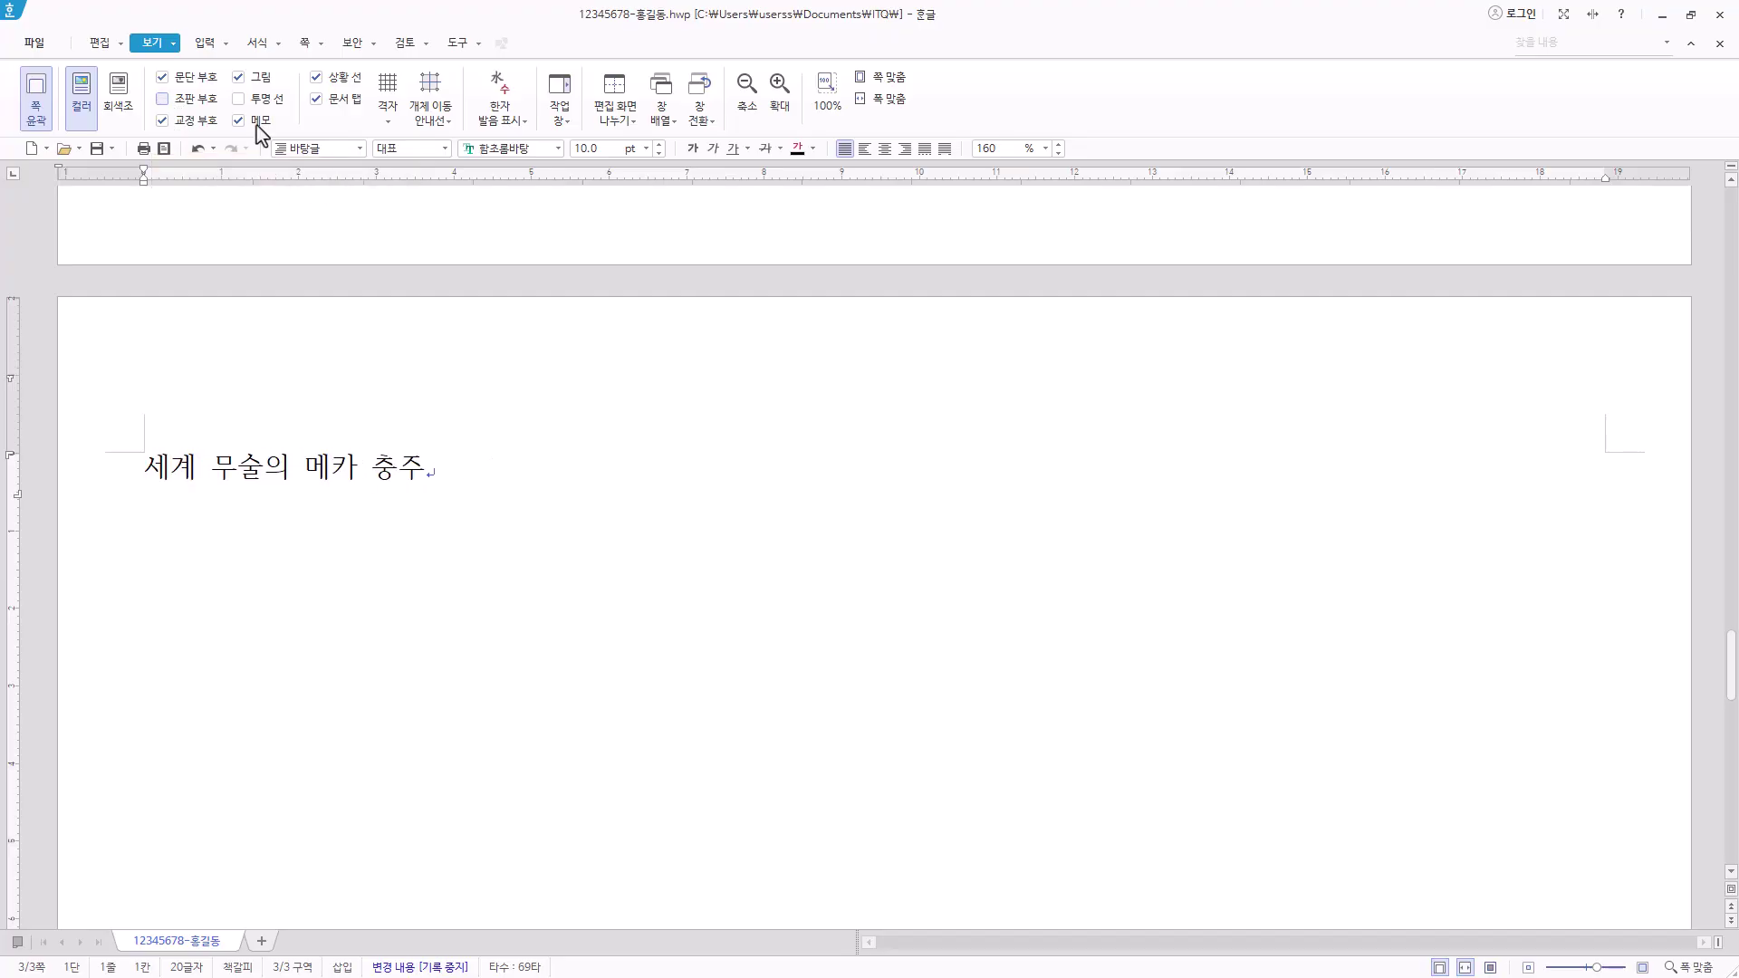
# Under "1.", enter the English paragraph running from "You can see diligent and happy lives of Chungju citizens" to "will on the top rung."
pyautogui.moveTo(1730, 675); pyautogui.dragTo(1736, 133)
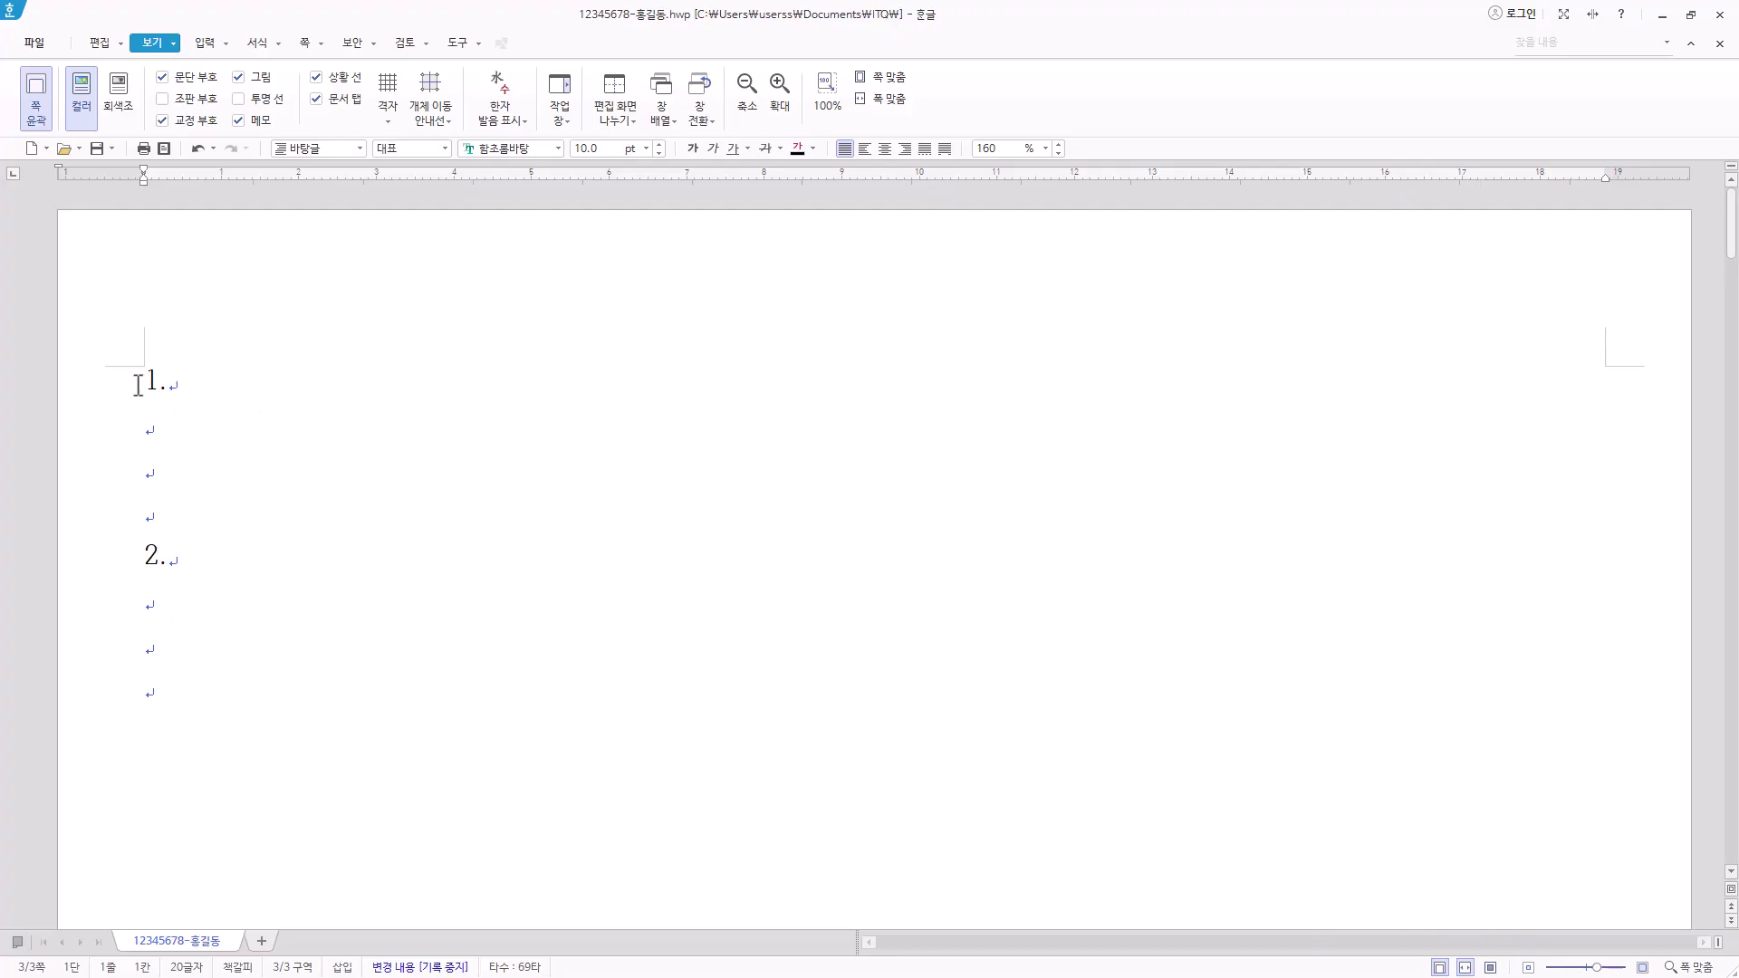
pyautogui.click(147, 427)
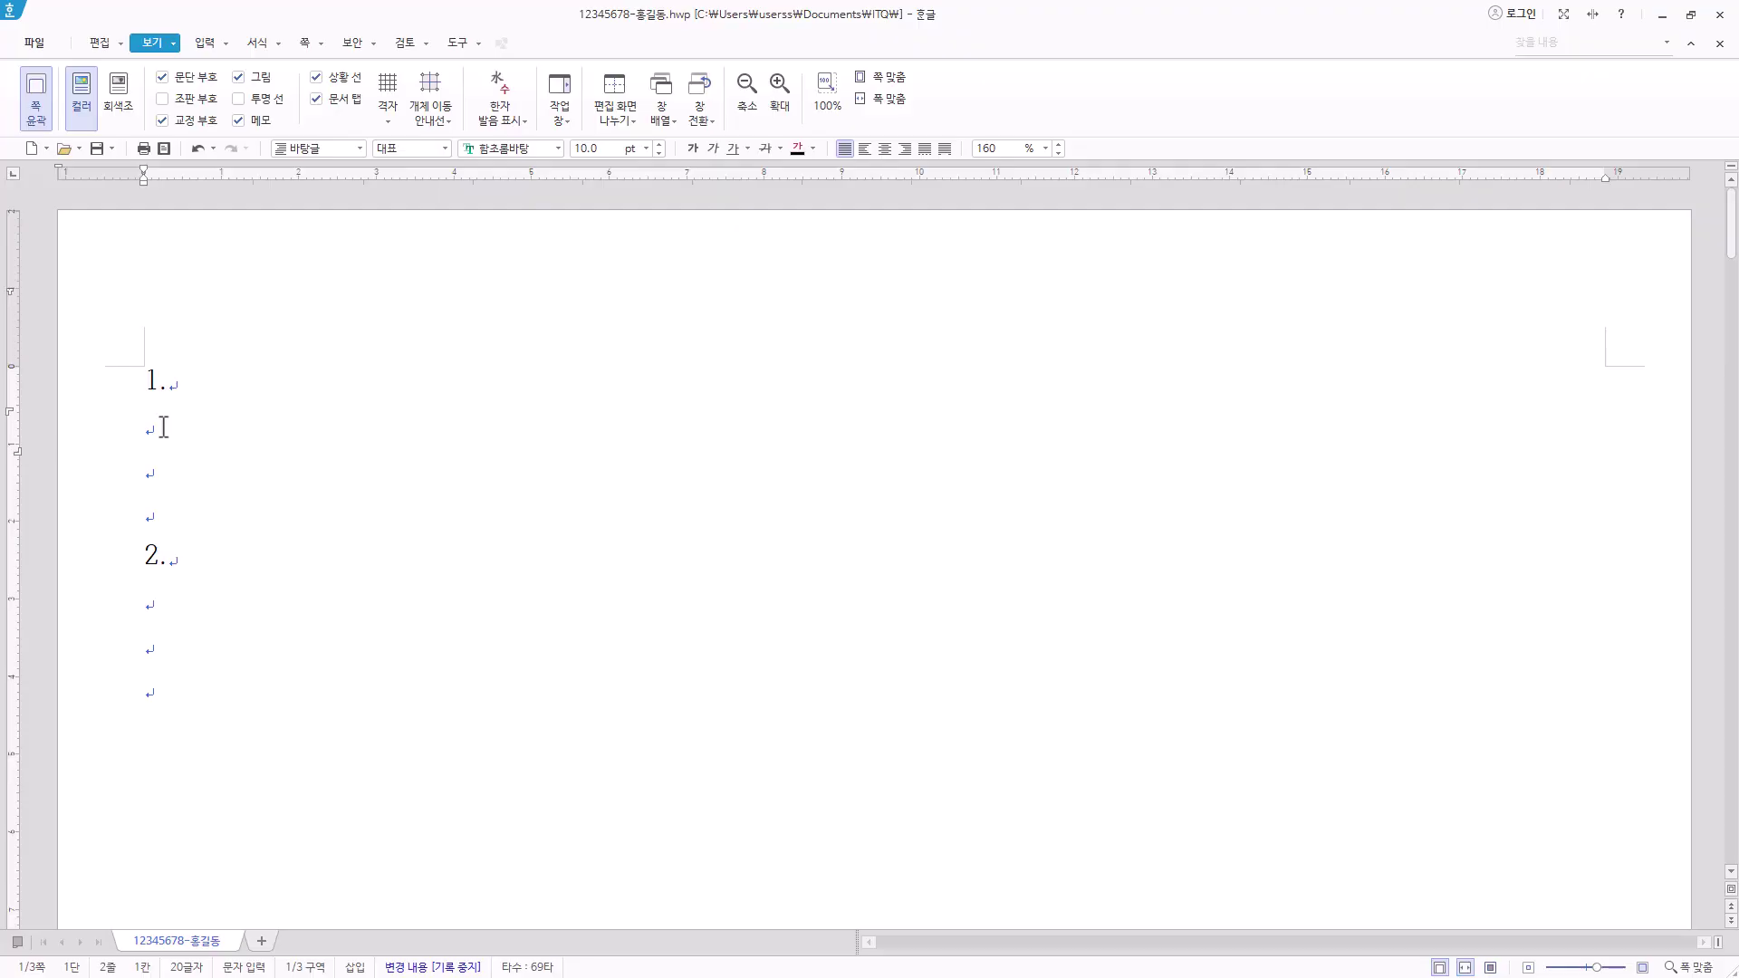
pyautogui.press('Hangul')
pyautogui.write('You can see diligent and happy lives of Chungju citizens large and small festivals. Beginning of Spa Festival and holding Chungju Martial Arts Festival and Ureuk Cultural Festival will on the top rung.')
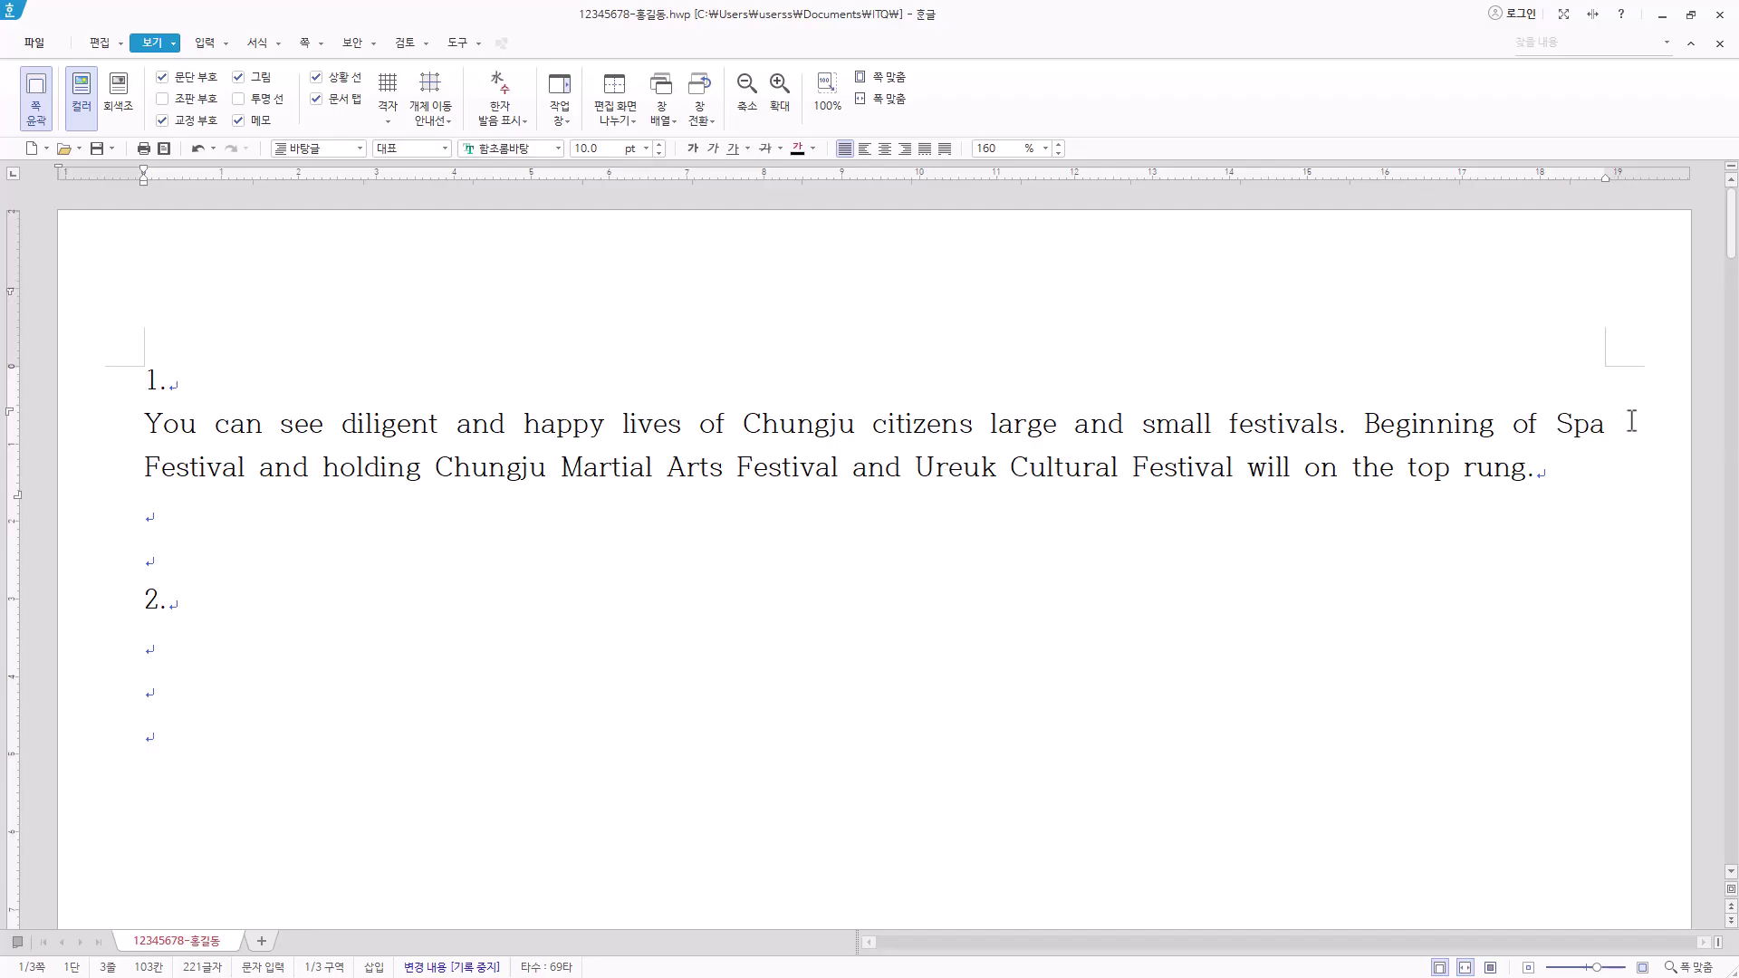
# Below the English paragraph, enter the Korean paragraph running from "한반도의 중심이며 국가 지정 중요무형문화재 제76호인" to "세계무술축제가 개최된다."
pyautogui.press('Hangul')
pyautogui.press('Return')
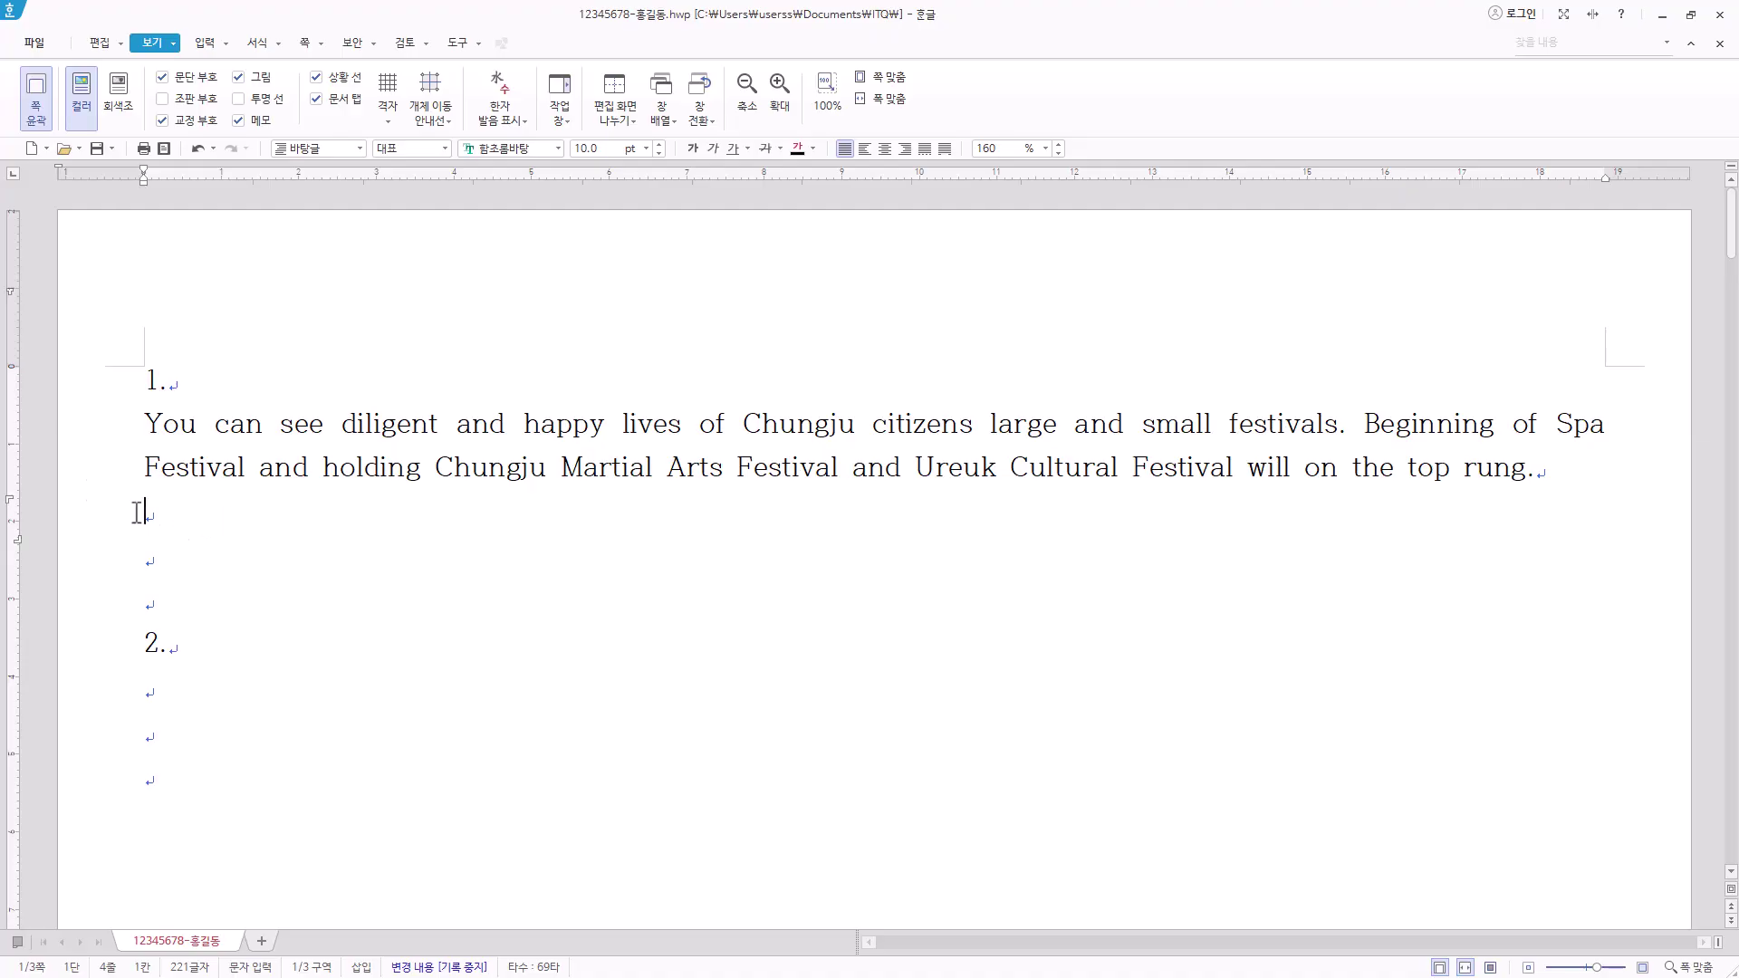
pyautogui.write('한반도의 중심이며 국가 지정 중요무형문화재 제76호인 택견의 본고장 충주에서 세계 무술과 문화의 만남이라는 주제로 다양한 체험과 함께 세계무술축제가 개최된다.')
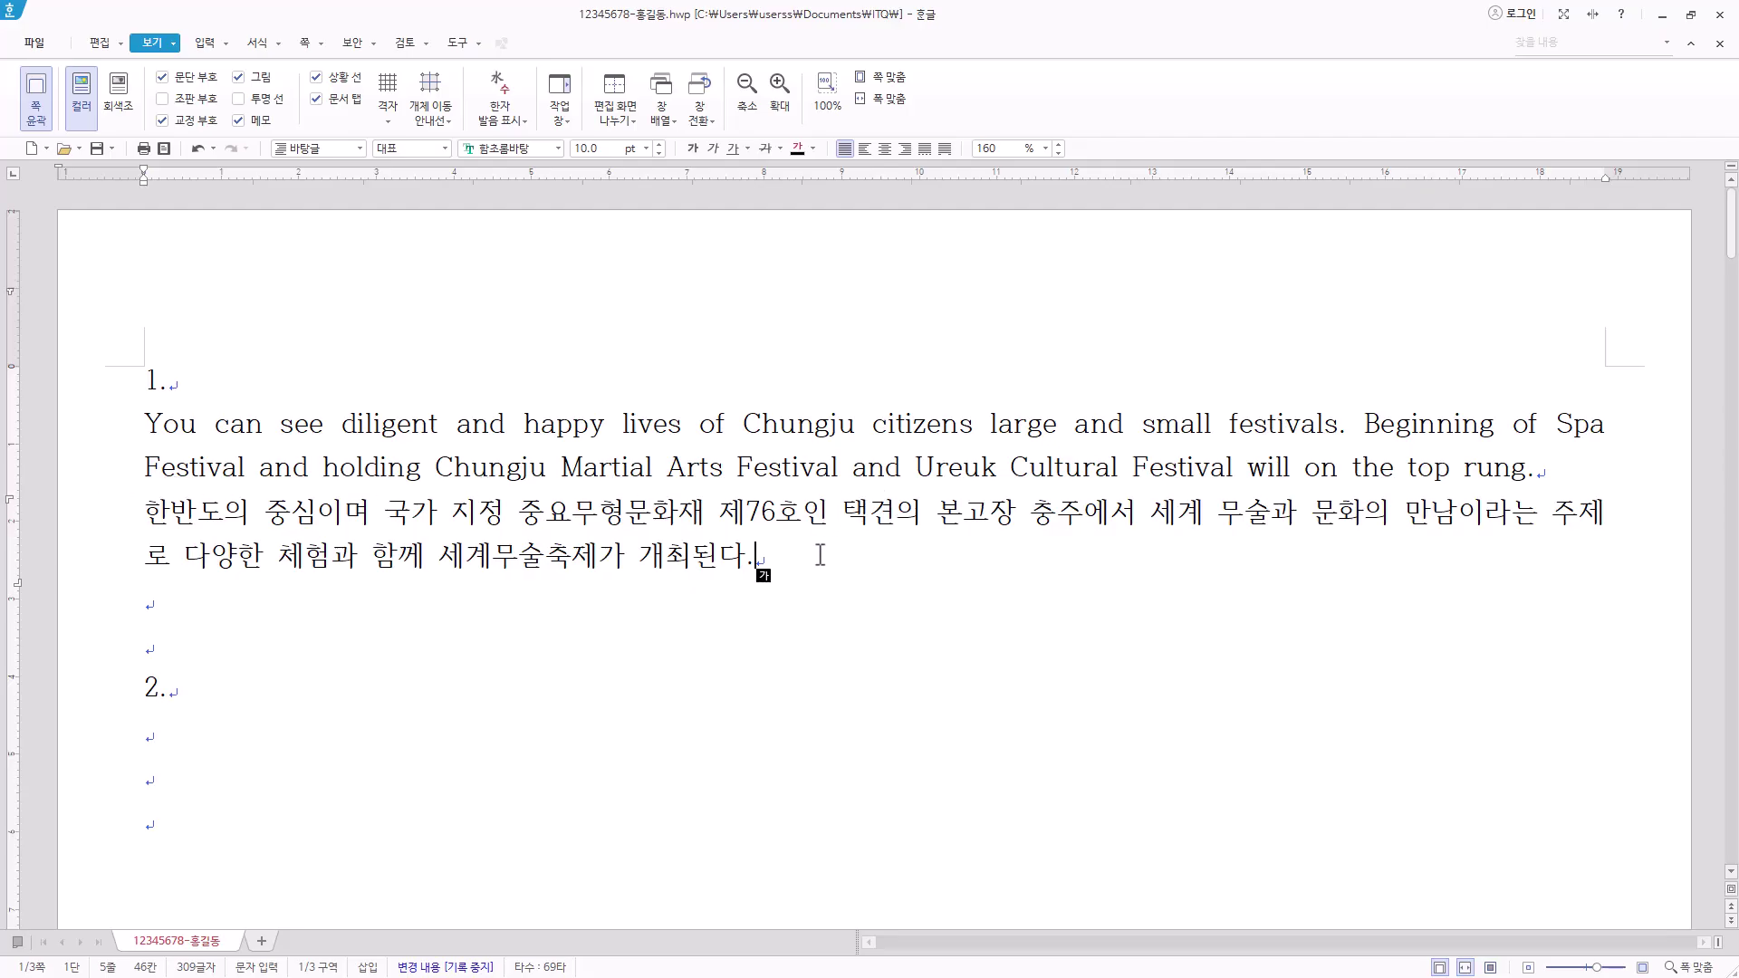
# With the English and Korean paragraphs selected, start a new paragraph-type (문단) style named "martial"
pyautogui.moveTo(819, 554); pyautogui.dragTo(136, 446)
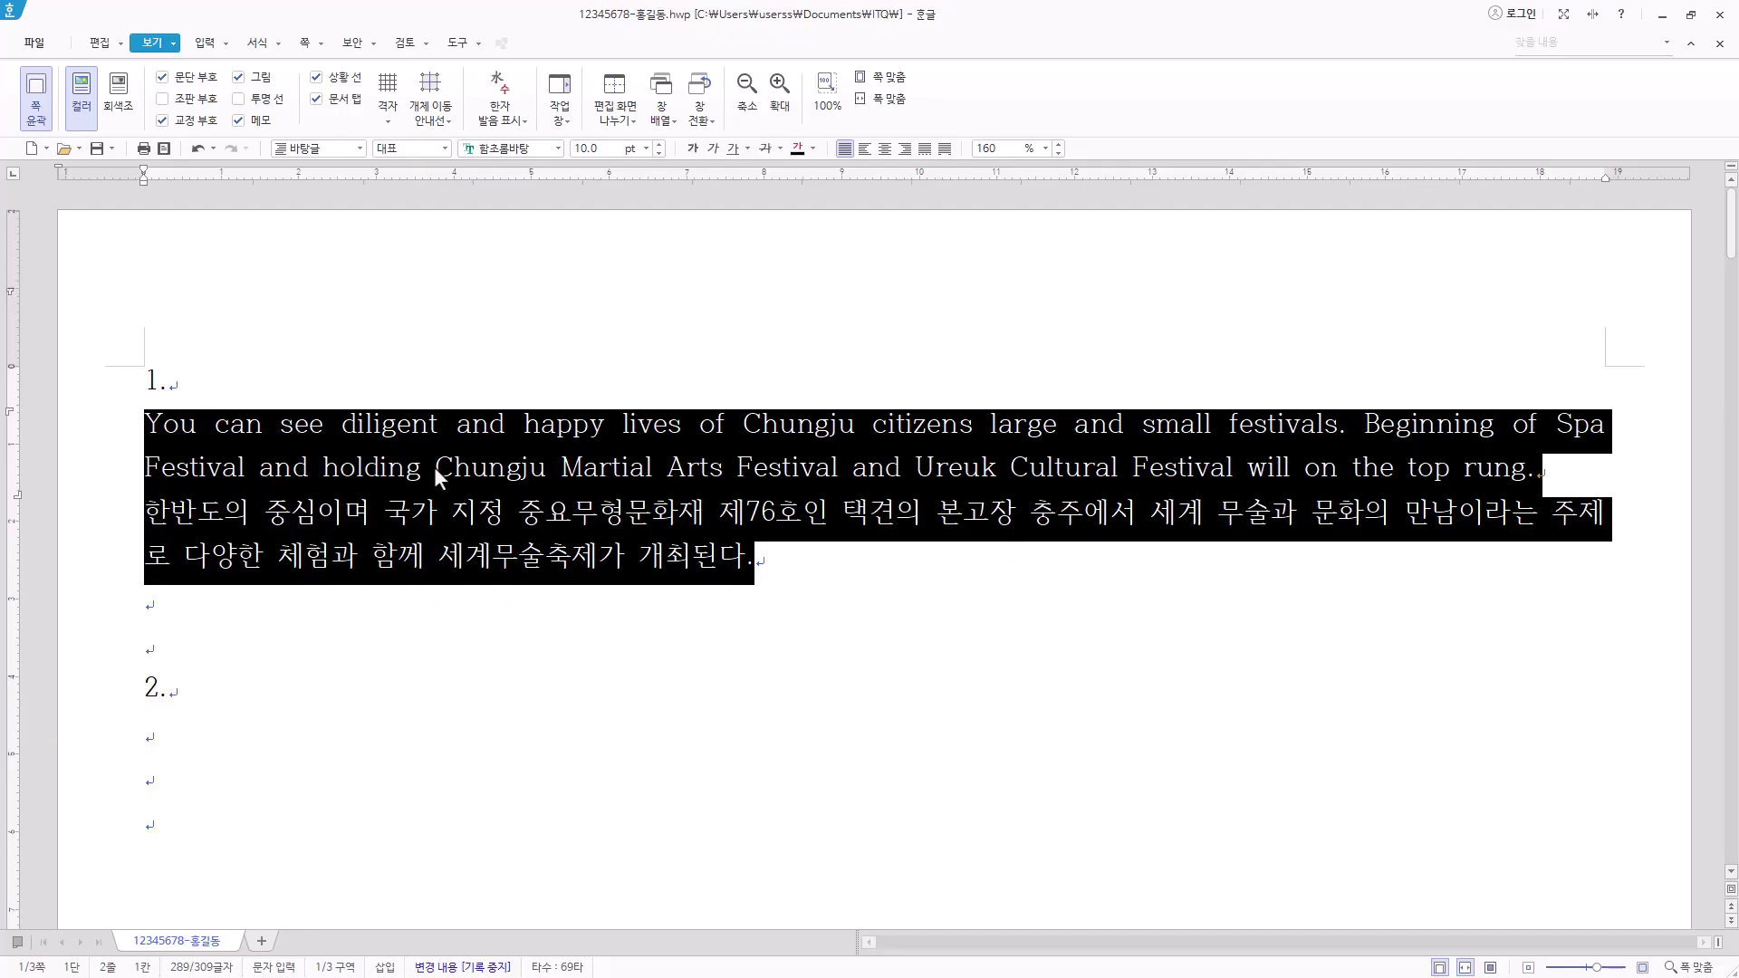
pyautogui.press('F6')
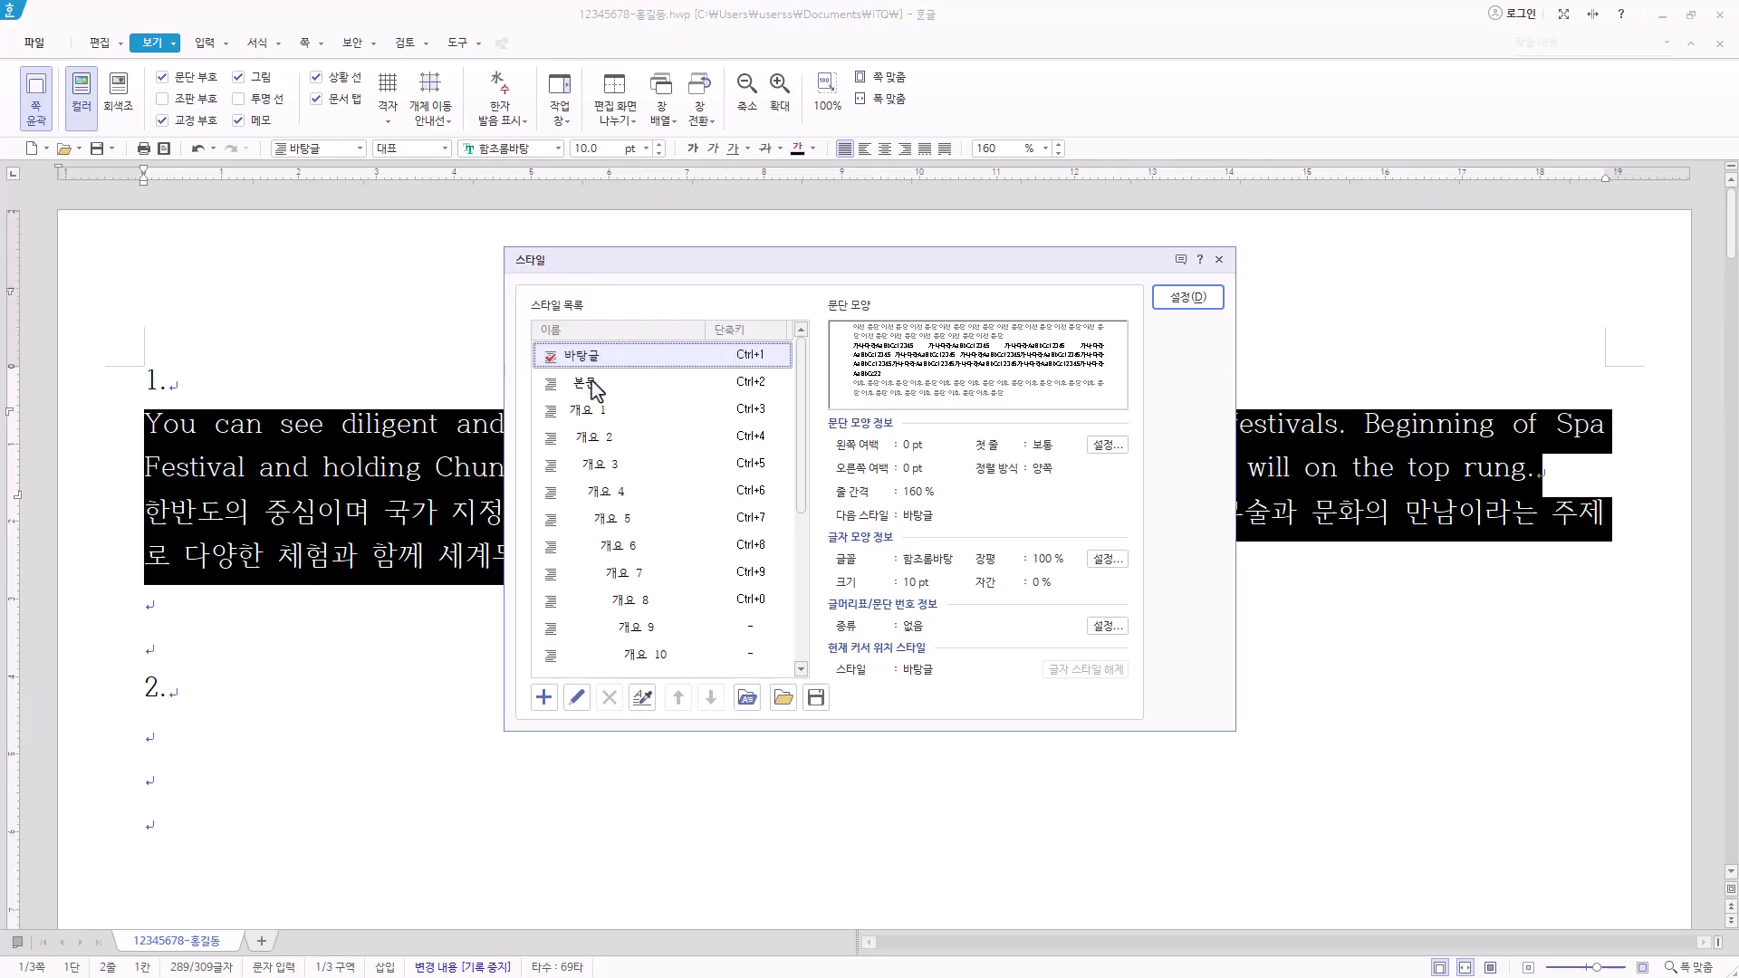
pyautogui.click(544, 698)
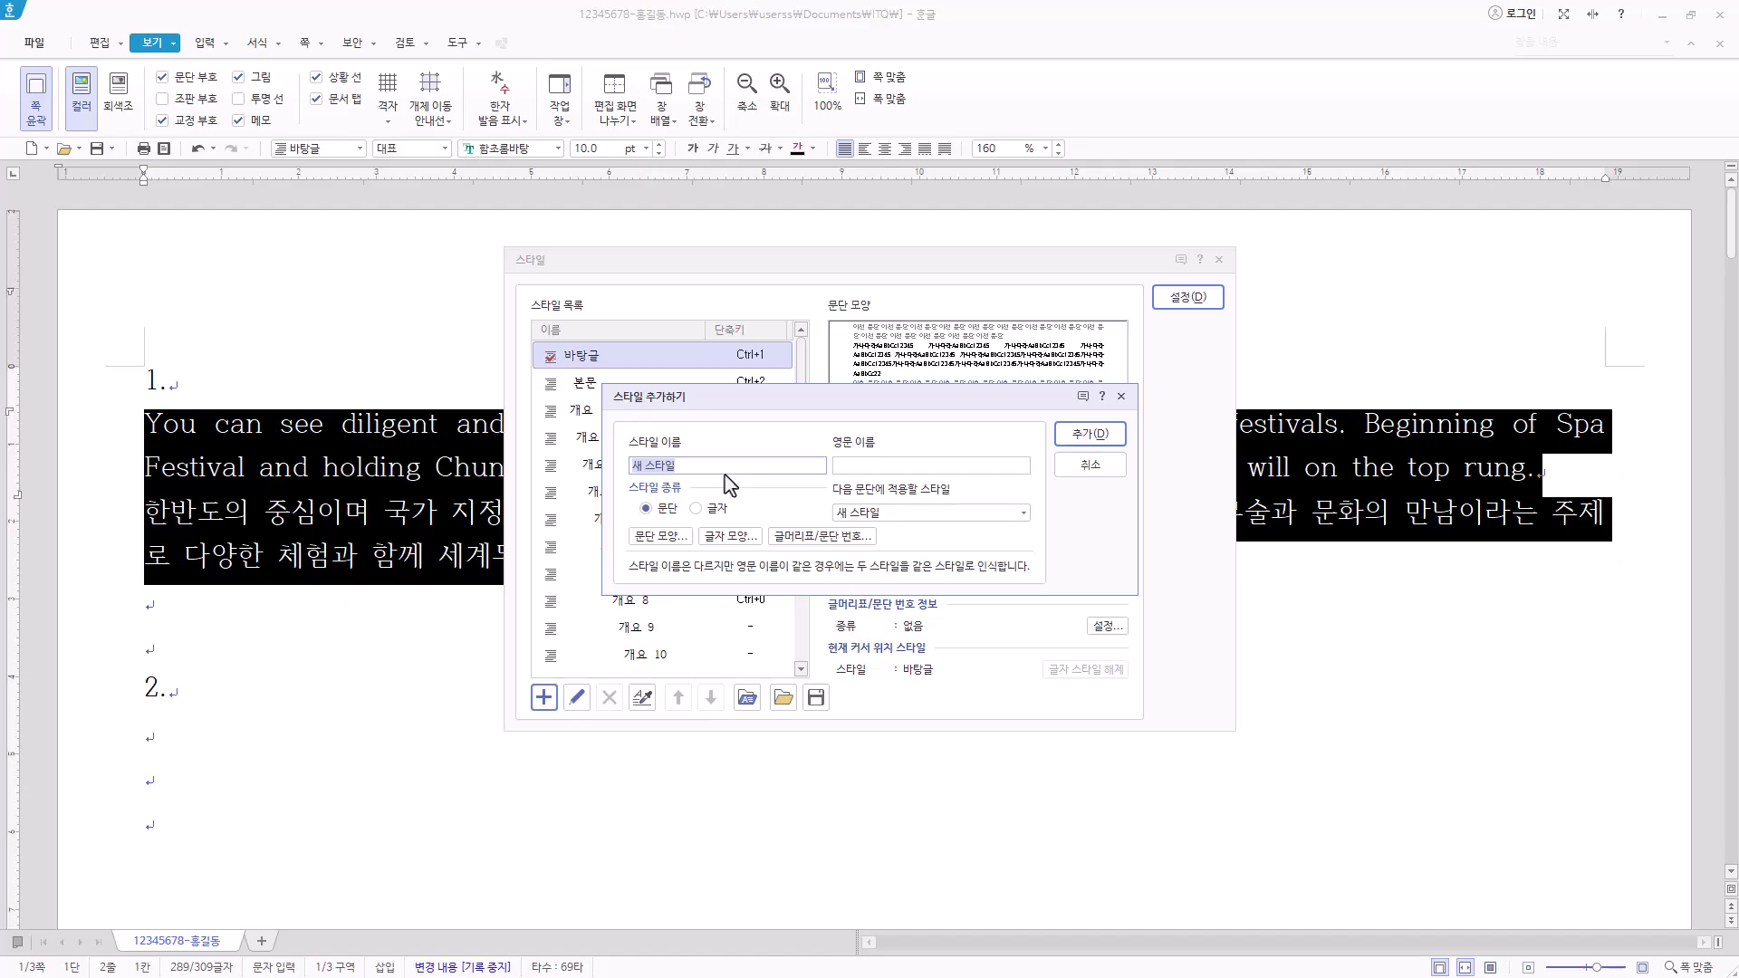
pyautogui.write('martial')
pyautogui.click(858, 469)
pyautogui.click(712, 512)
pyautogui.click(647, 509)
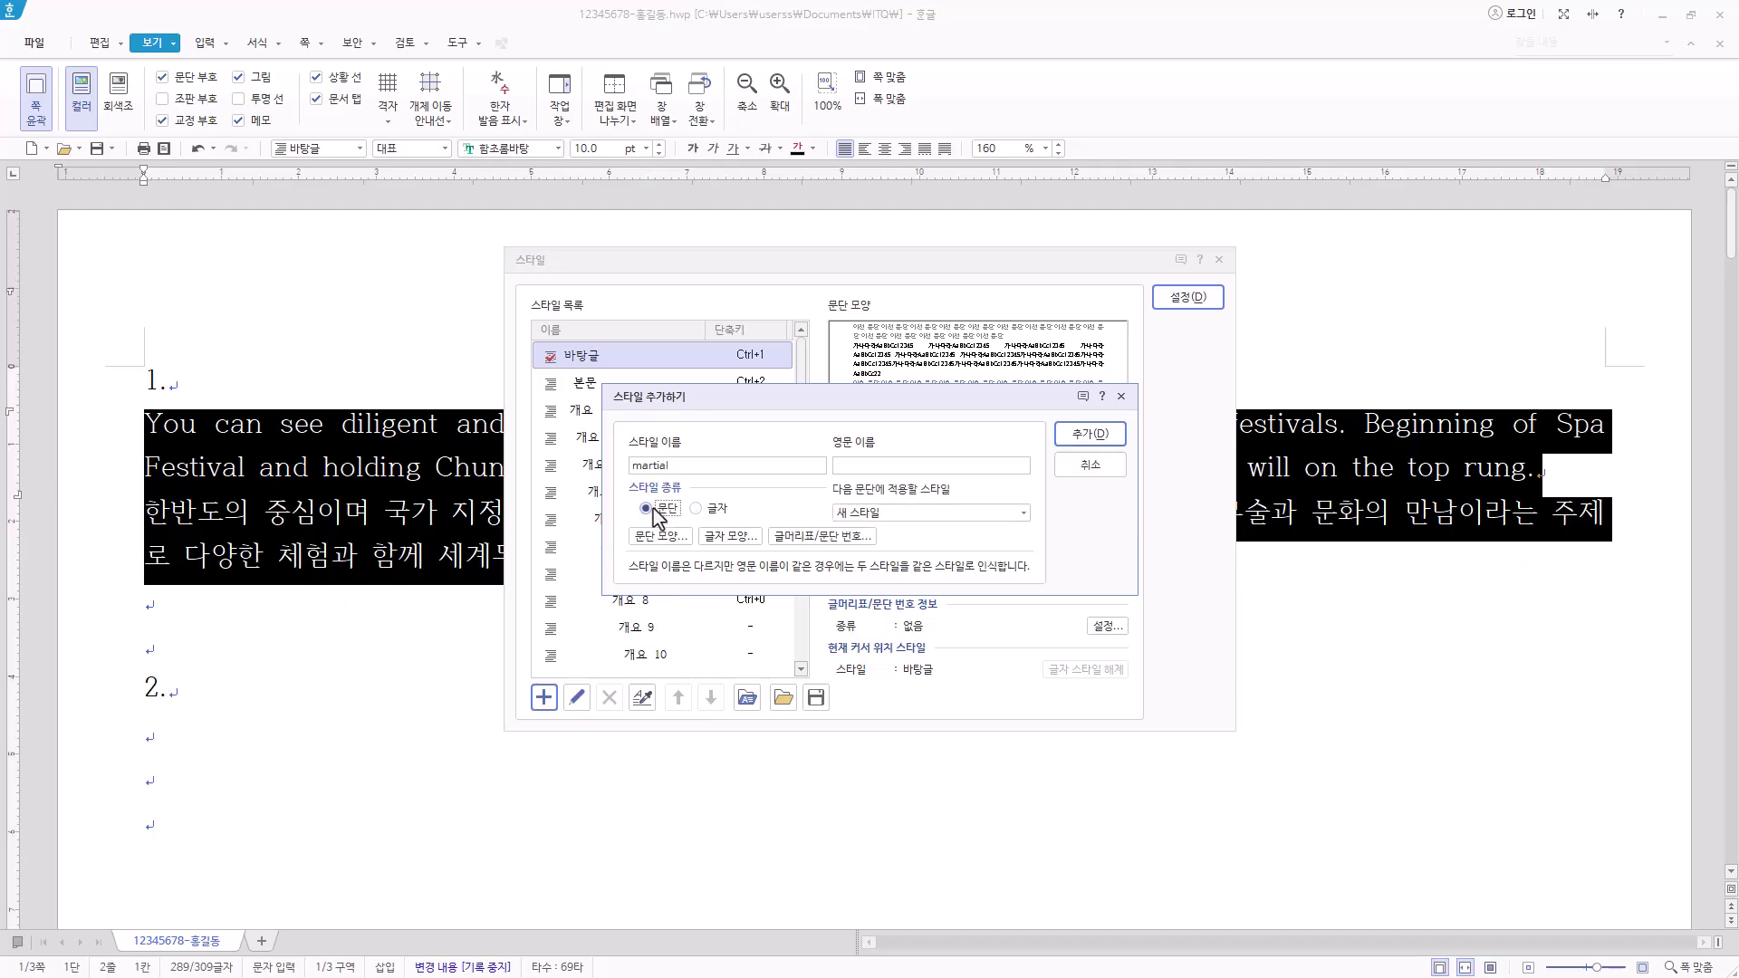
# Set the martial style's left margin (왼쪽) to 10 pt and spacing below the paragraph (문단 아래) to 10 pt
pyautogui.click(672, 542)
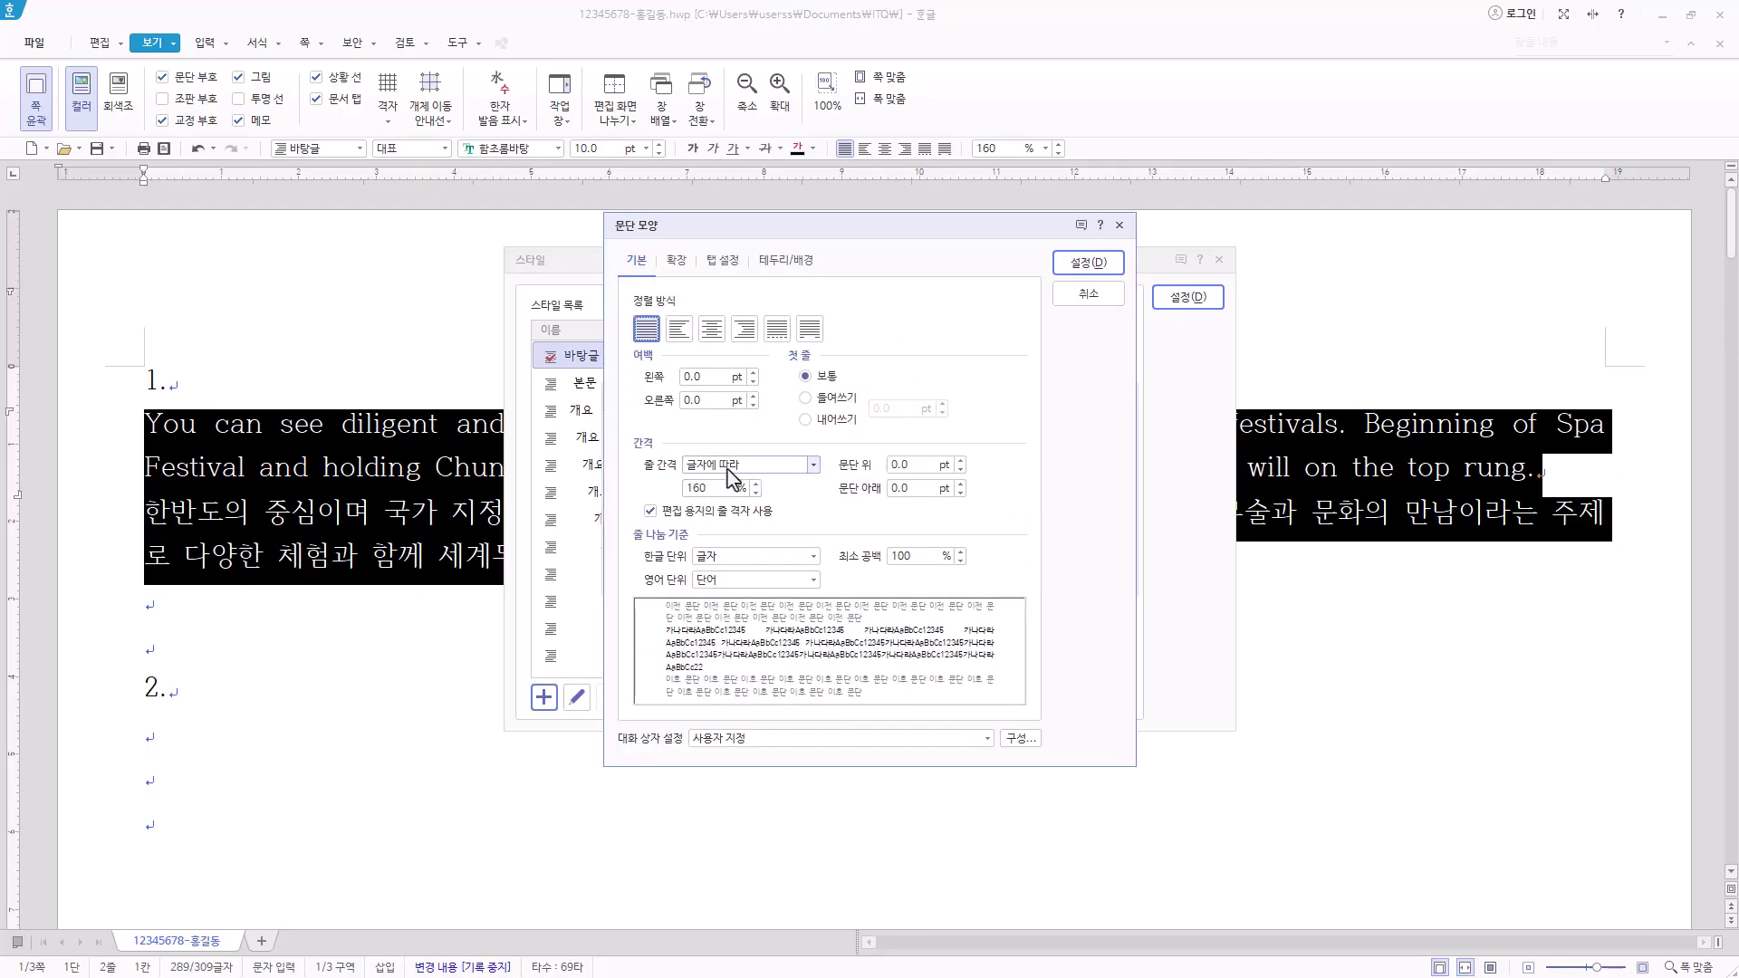
pyautogui.click(715, 373)
pyautogui.write('10')
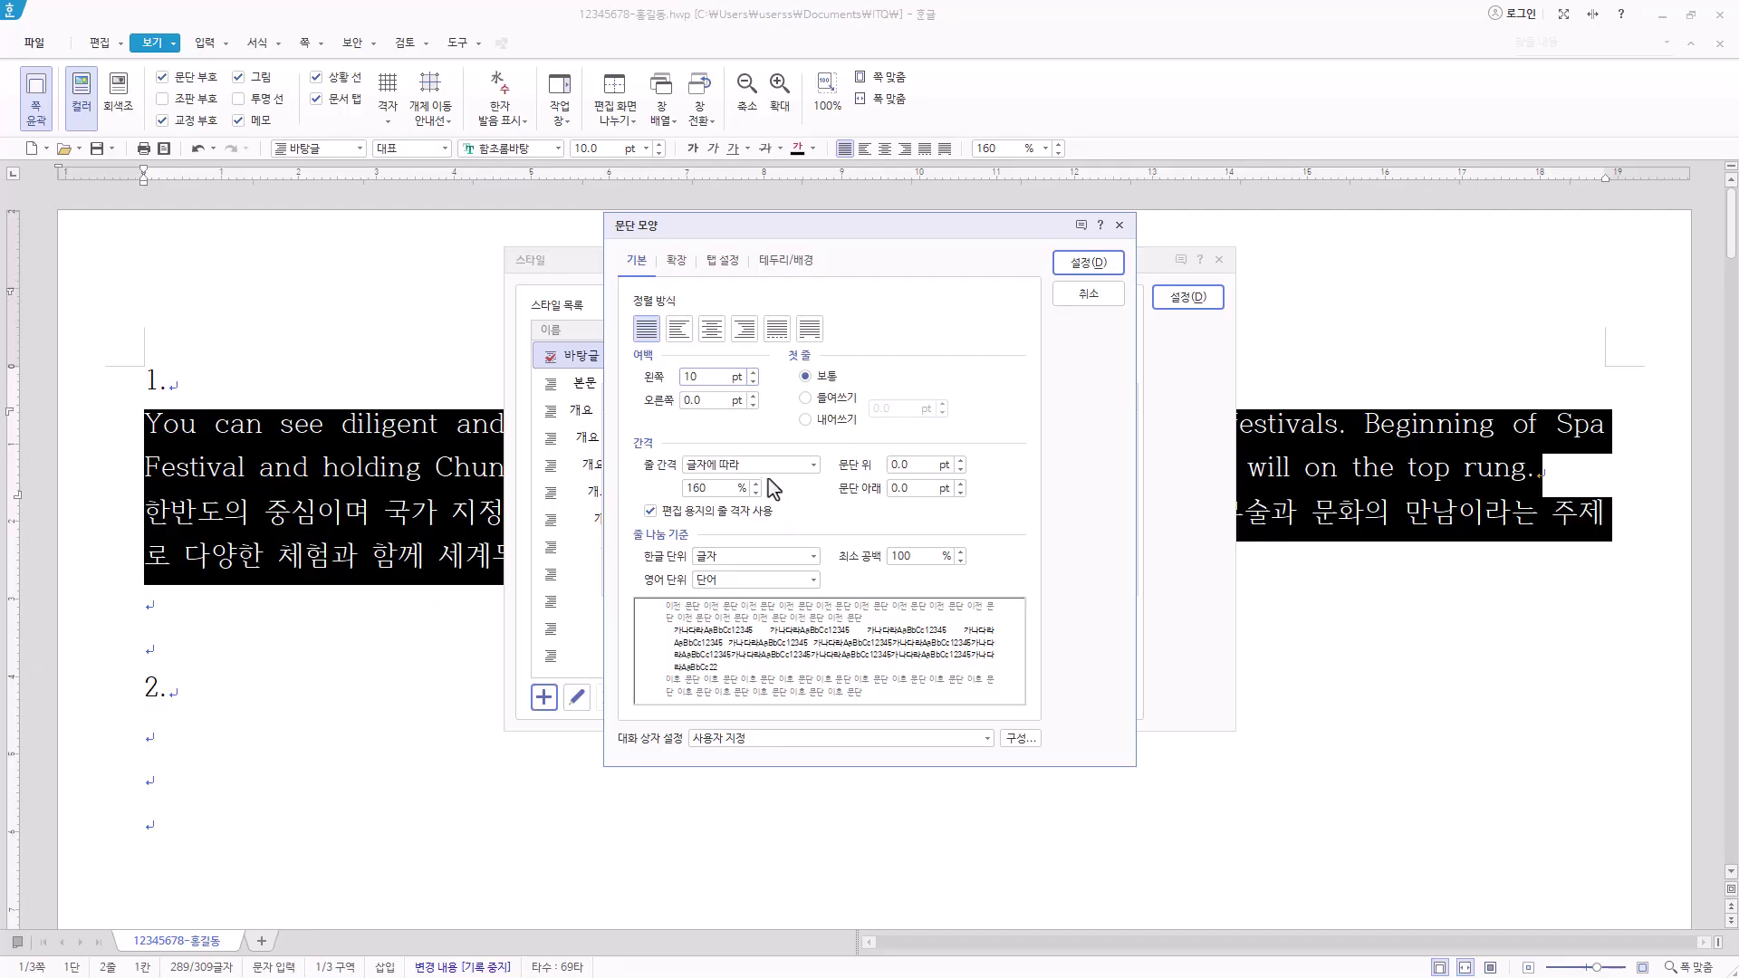
pyautogui.click(897, 488)
pyautogui.write('10')
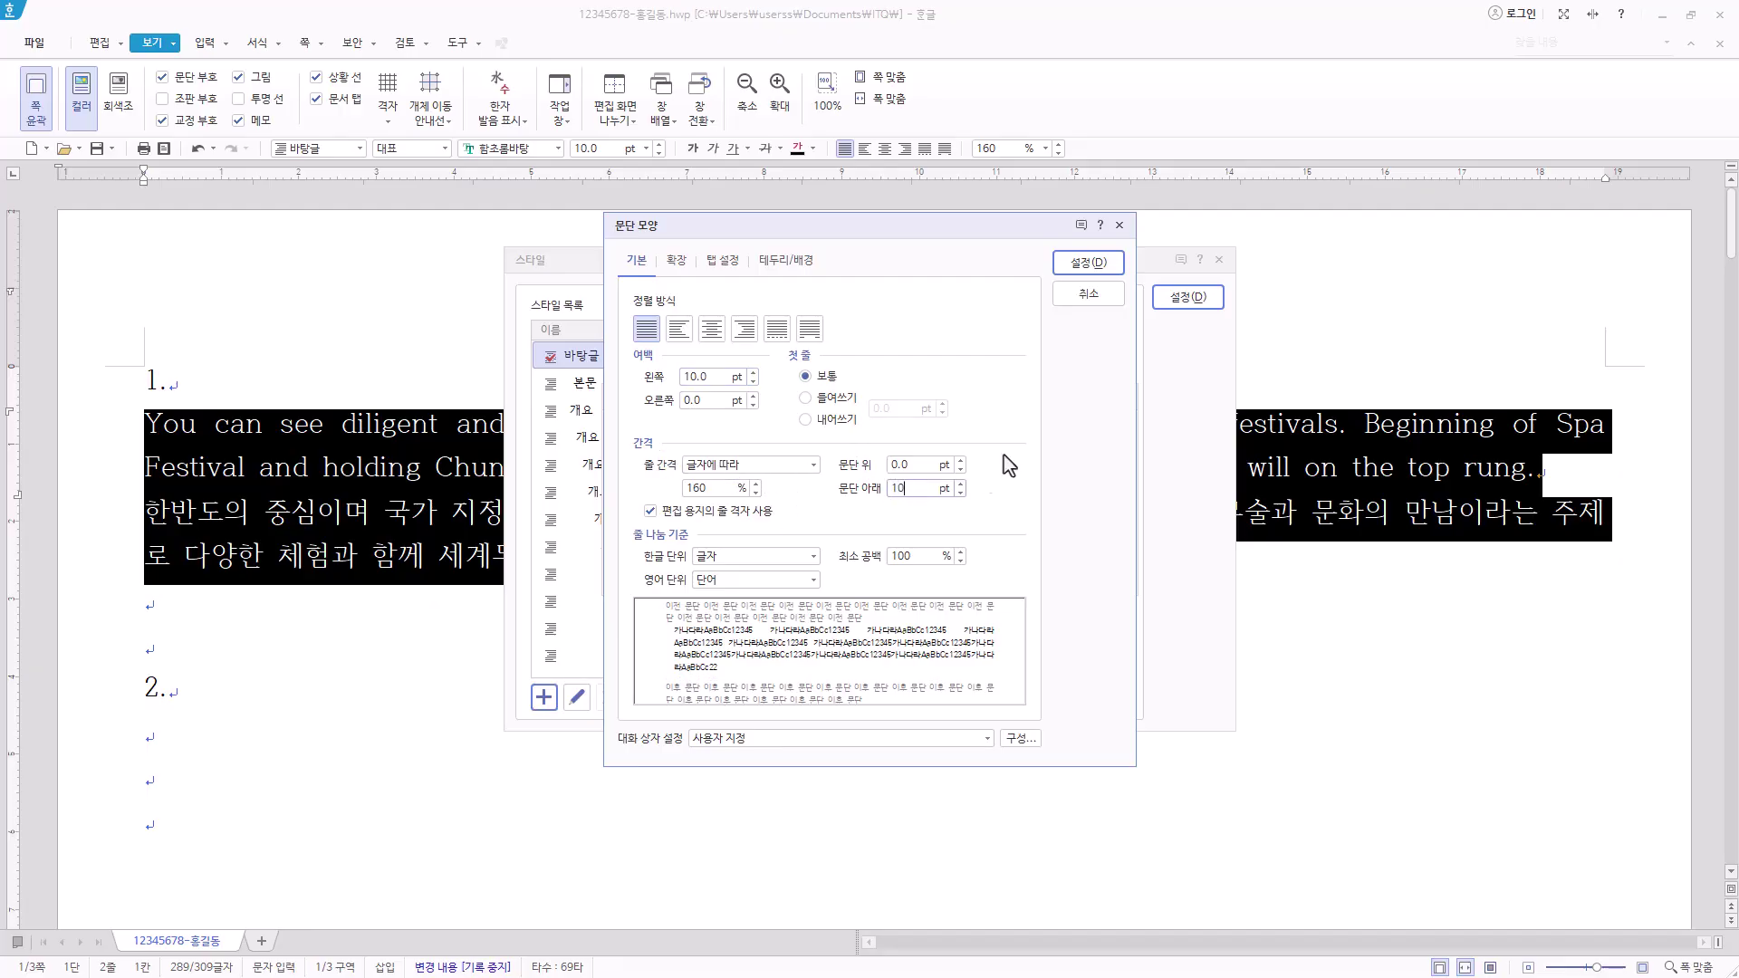
pyautogui.click(1110, 265)
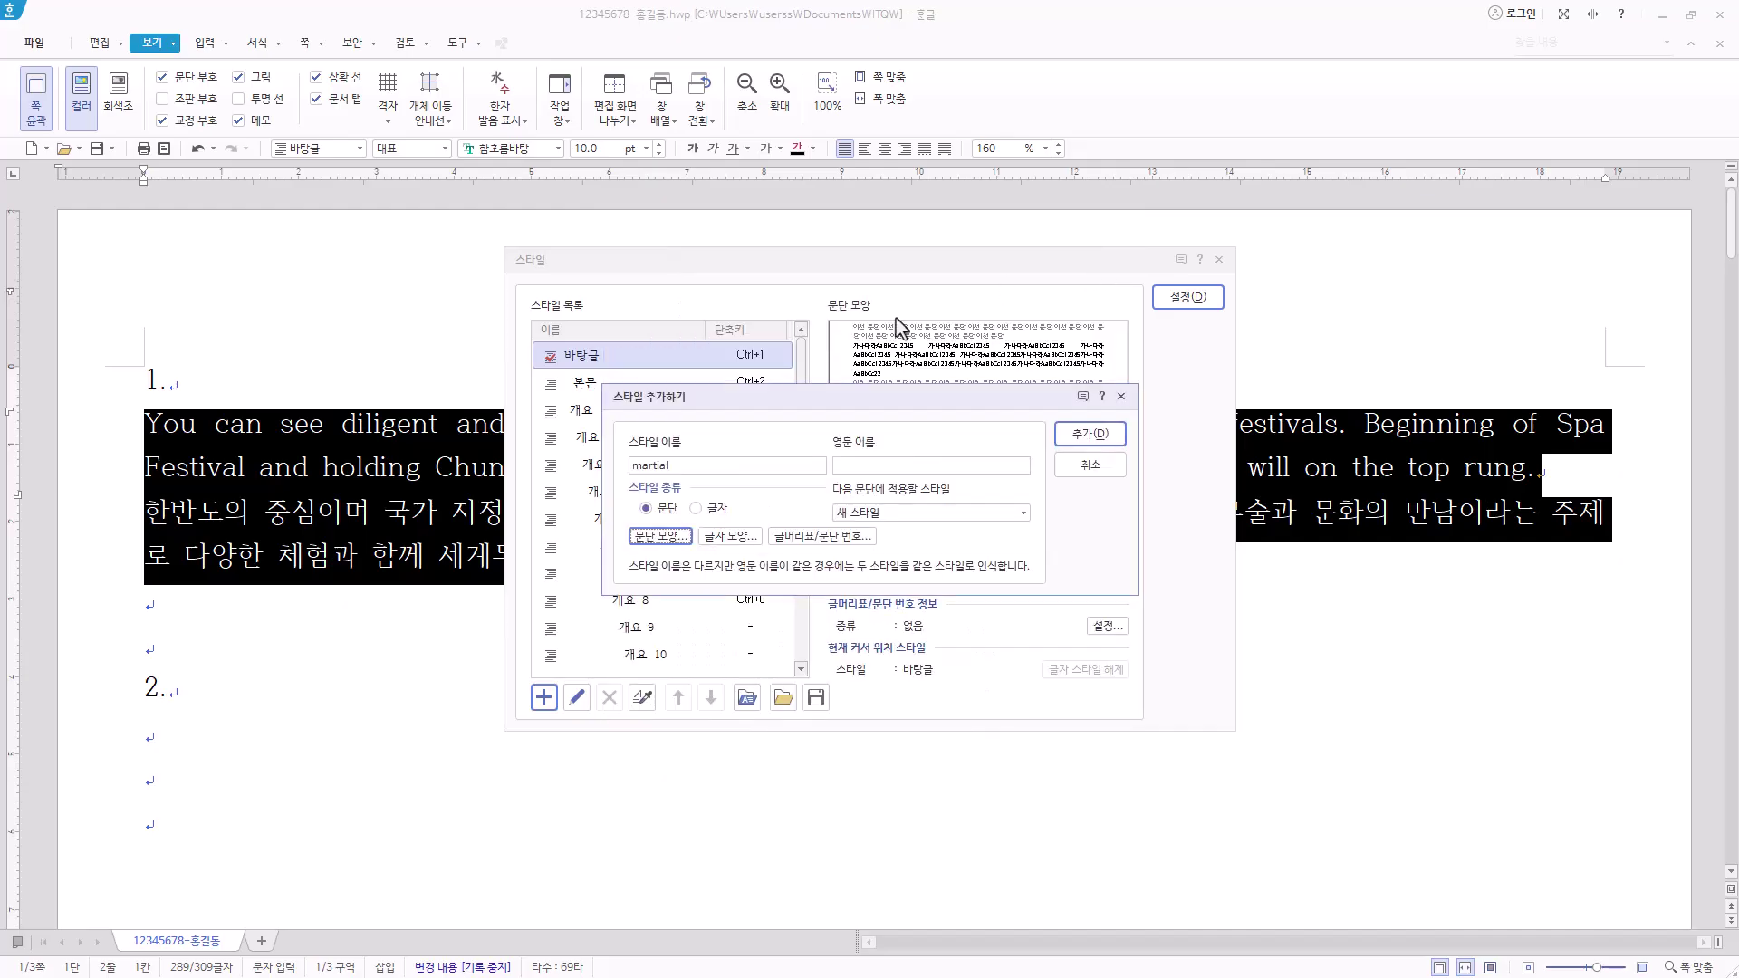
# Set the martial style's character width (장평) to 95% and letter spacing (자간) to -5%
pyautogui.click(743, 541)
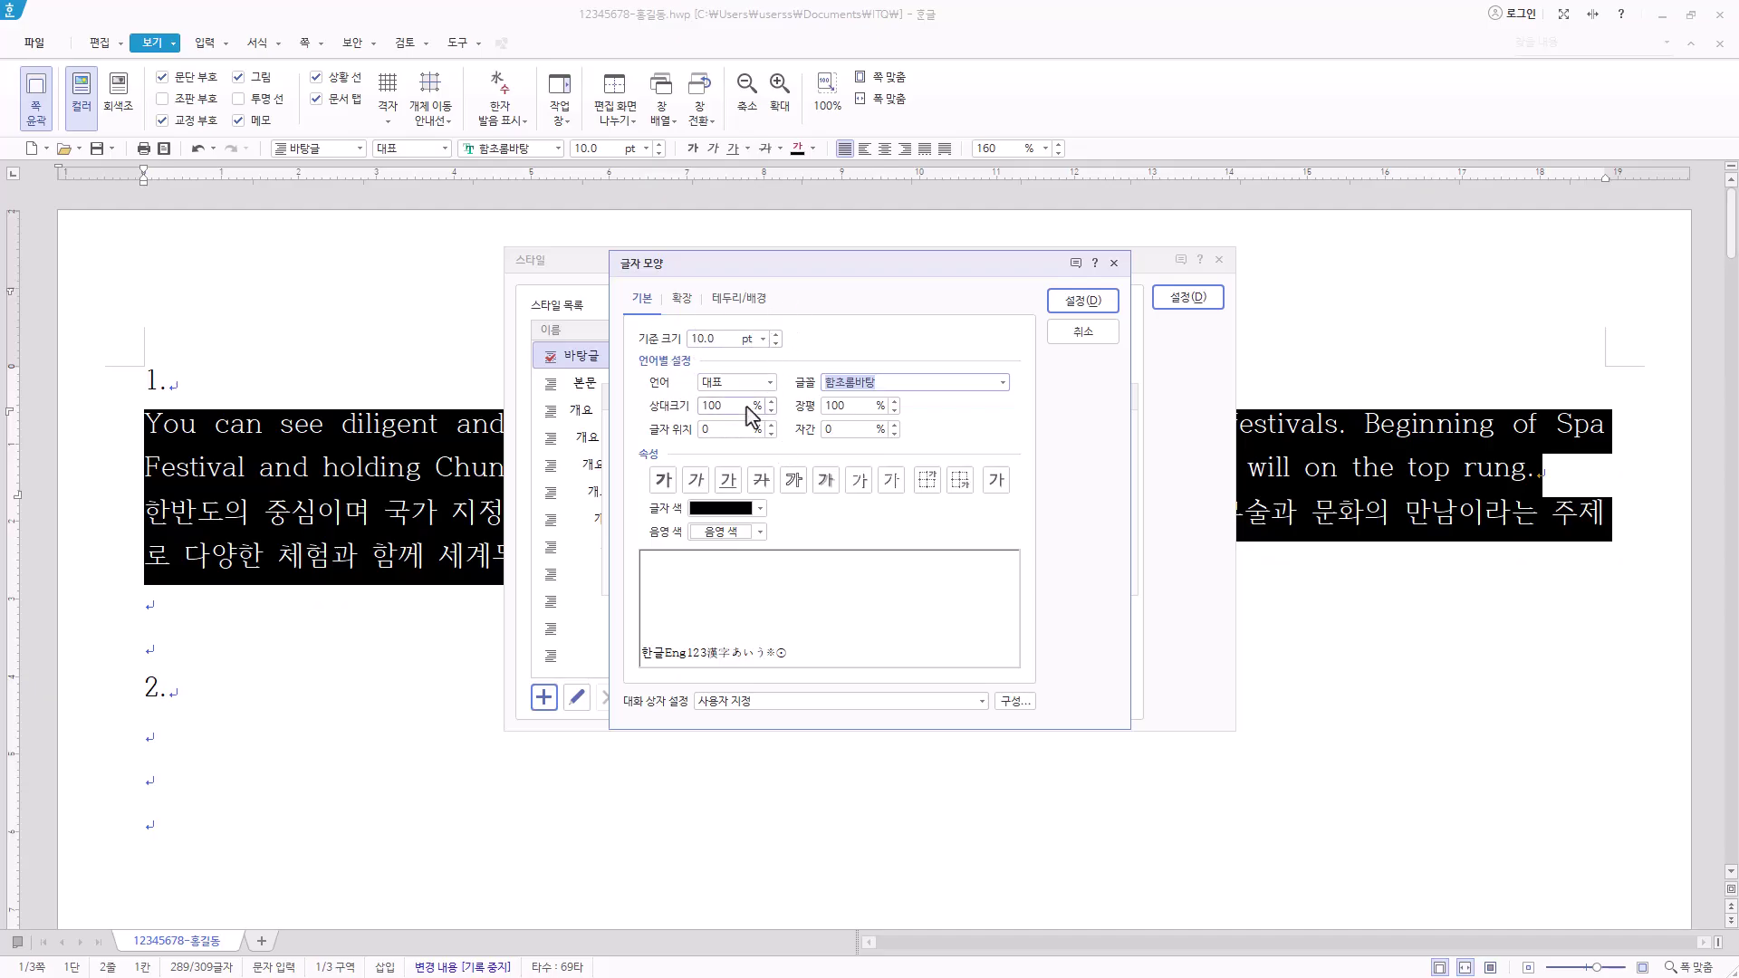
pyautogui.click(871, 415)
pyautogui.write('95')
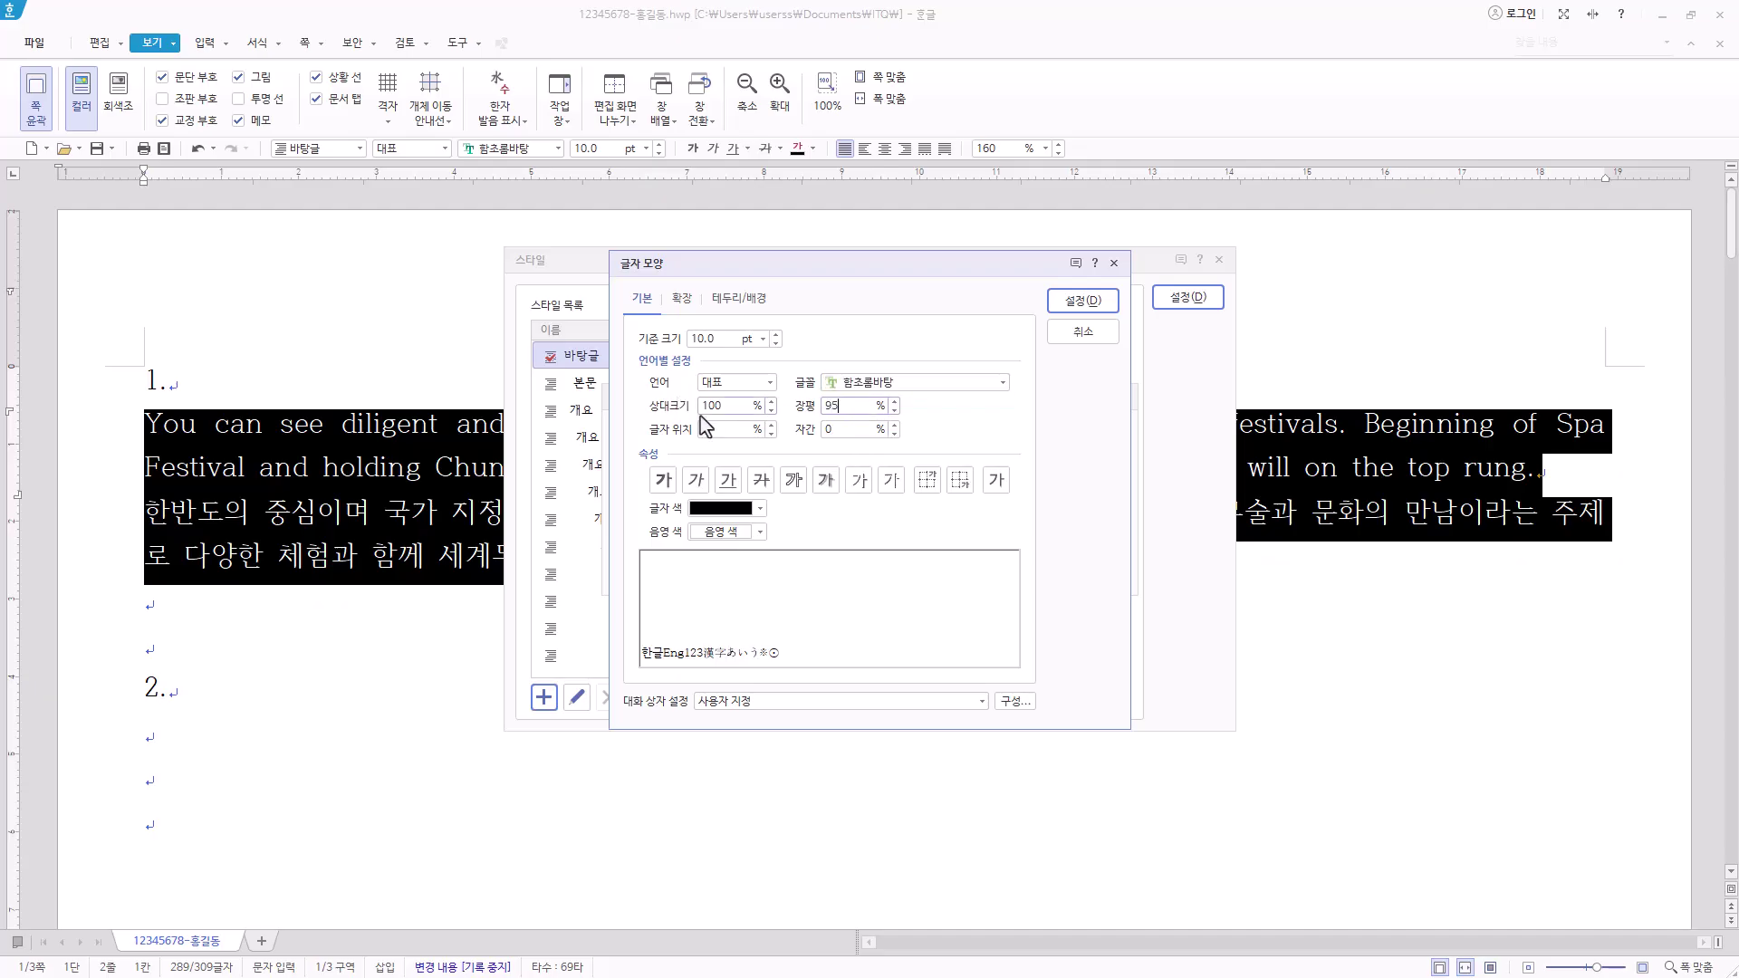
pyautogui.click(861, 431)
pyautogui.write('-5')
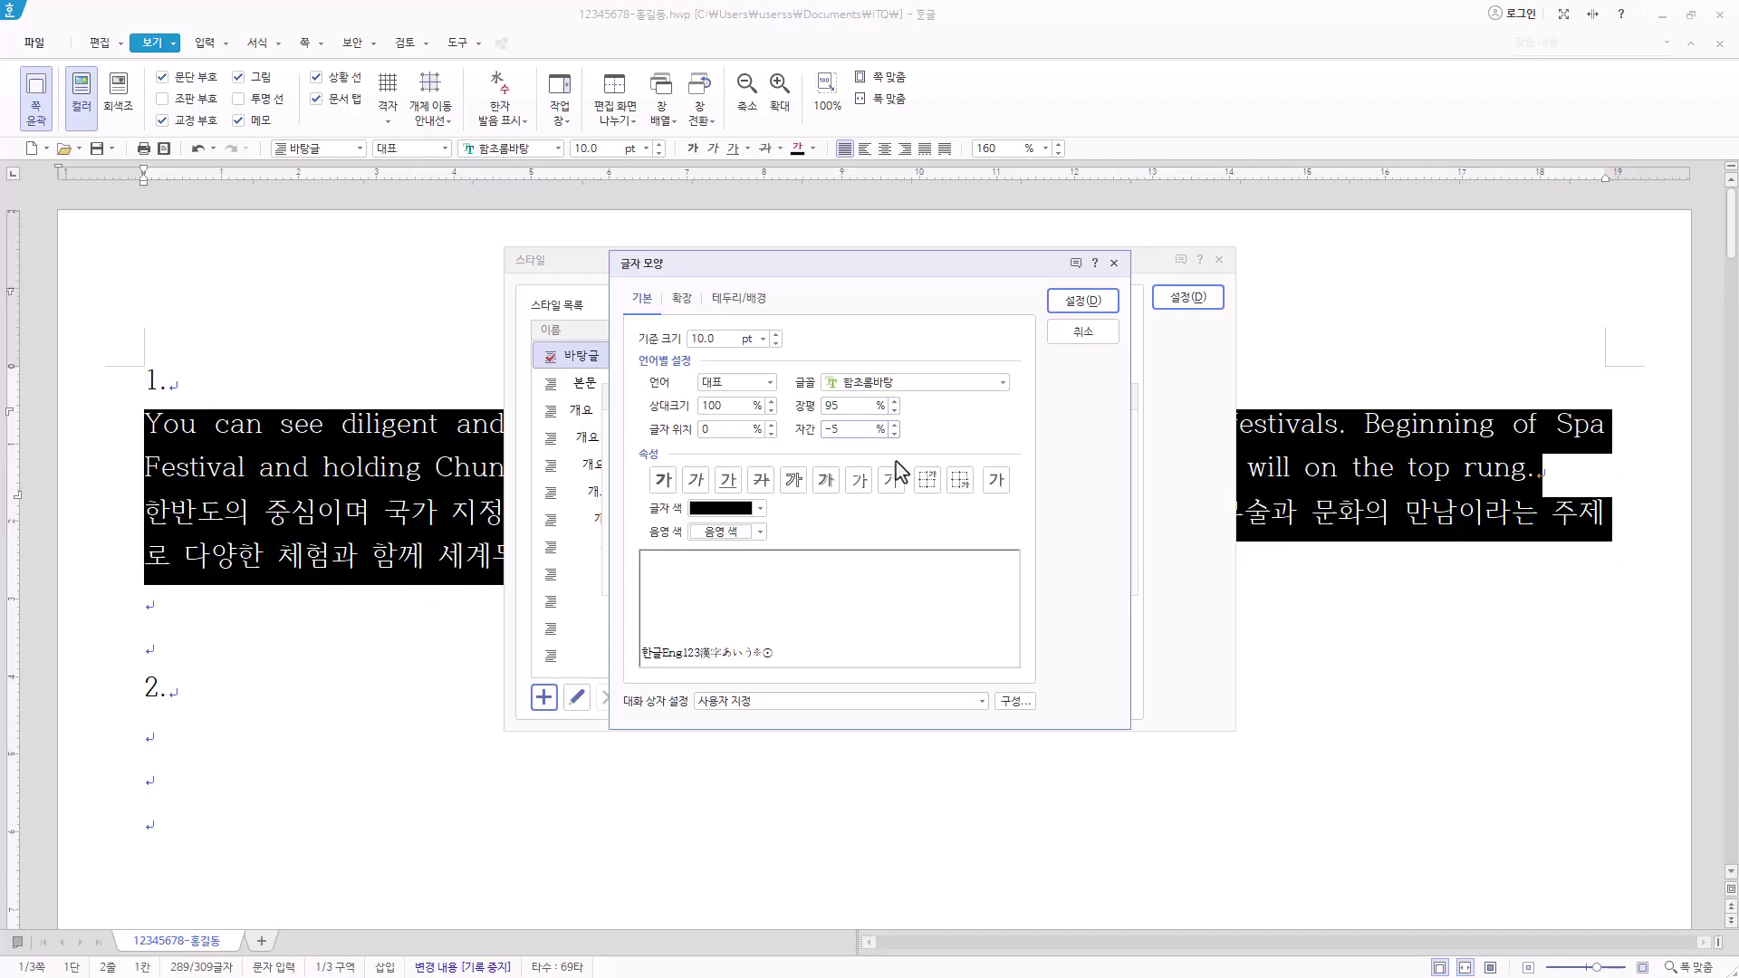
pyautogui.hotkey('shift', 'Home')
# Set the martial style's font for Korean text (한글) to 궁서
pyautogui.click(769, 383)
pyautogui.click(748, 416)
pyautogui.click(913, 385)
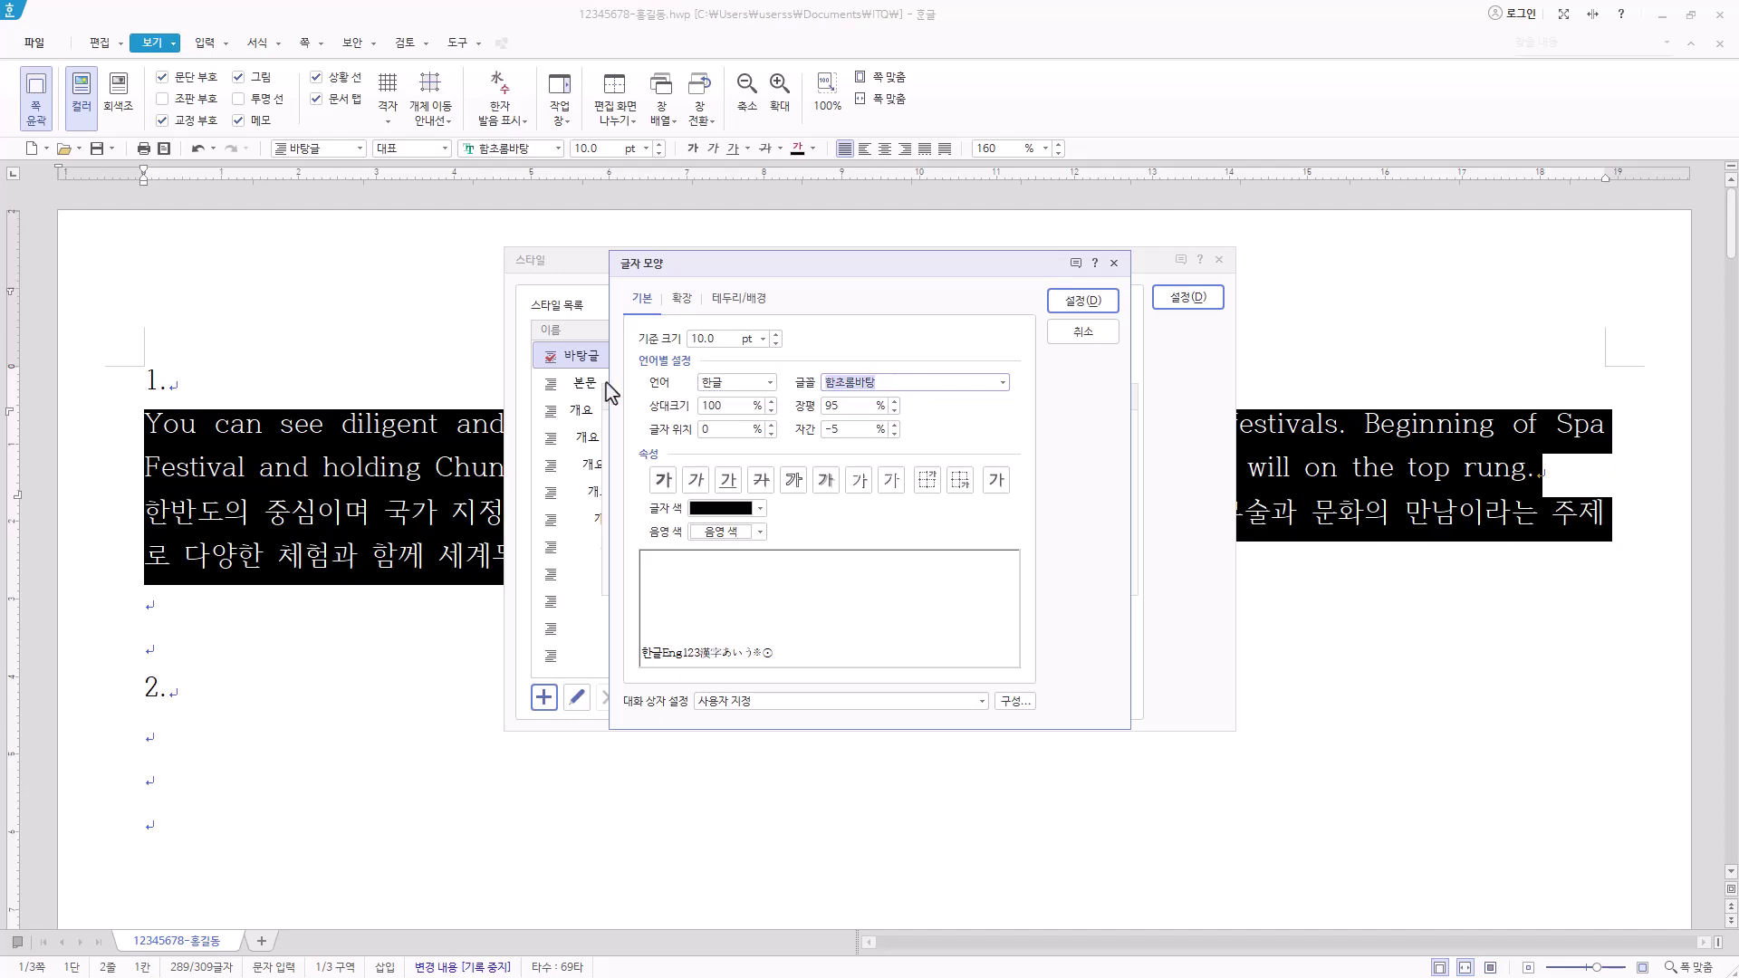
pyautogui.write('궁서')
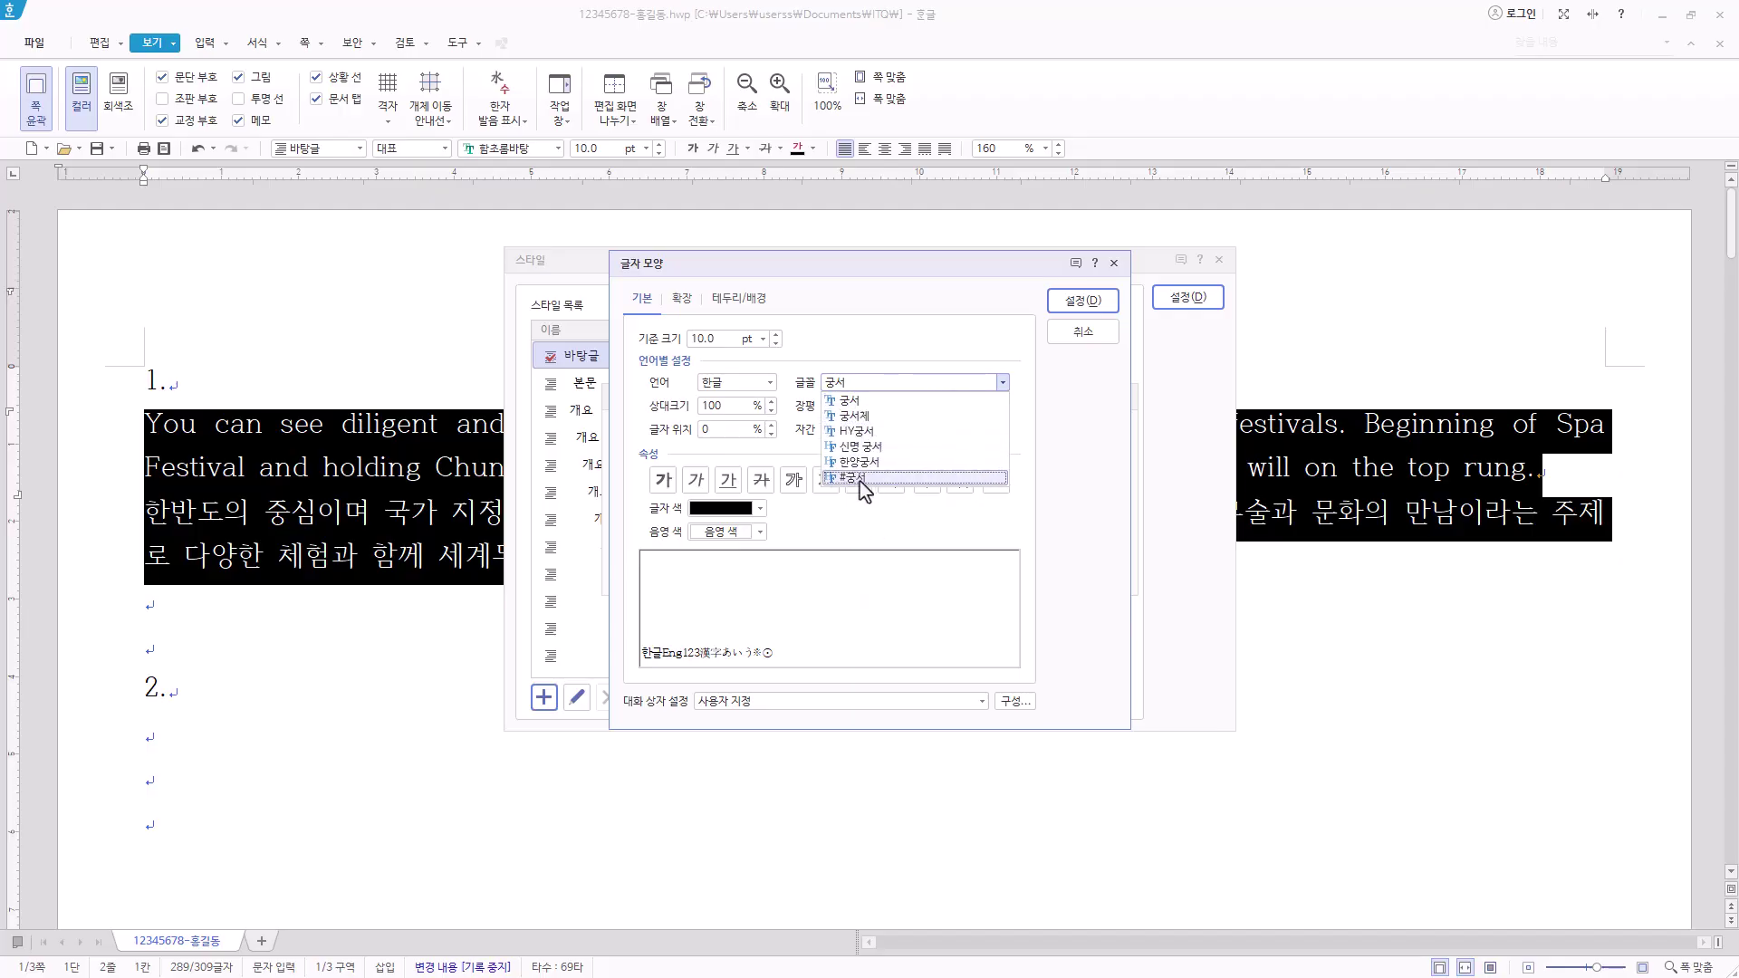
pyautogui.click(886, 409)
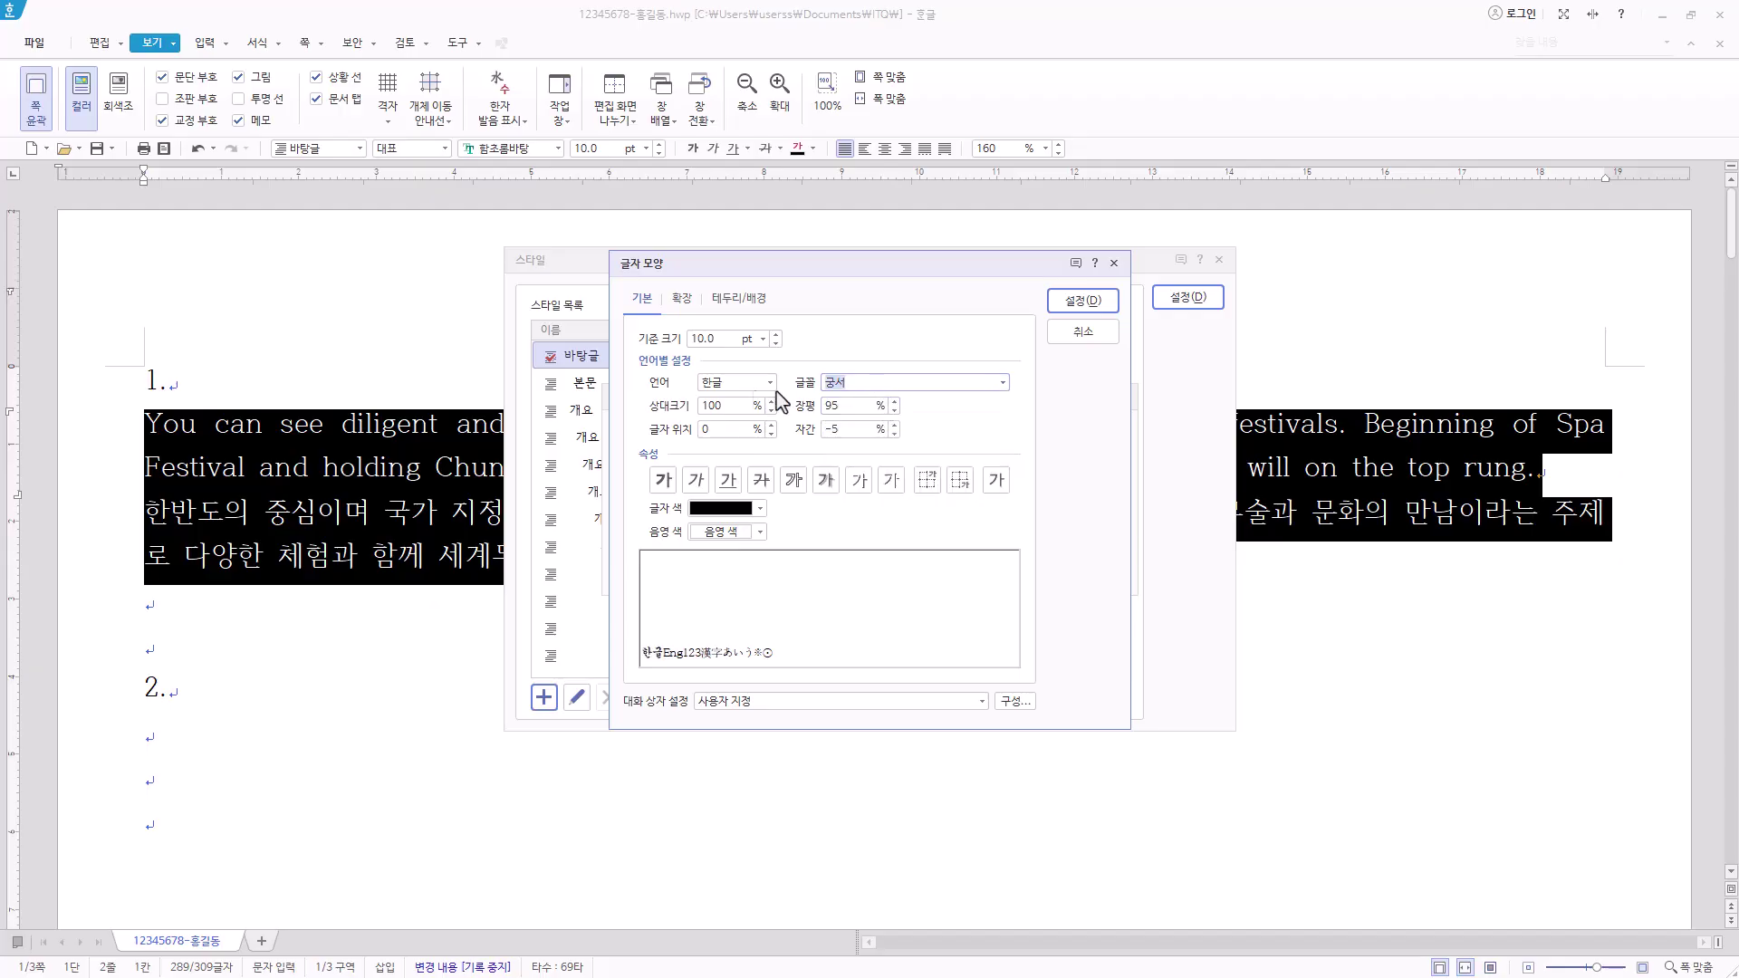
# Set the martial style's font for English text (영문) to 돋움 and confirm the character settings
pyautogui.click(740, 382)
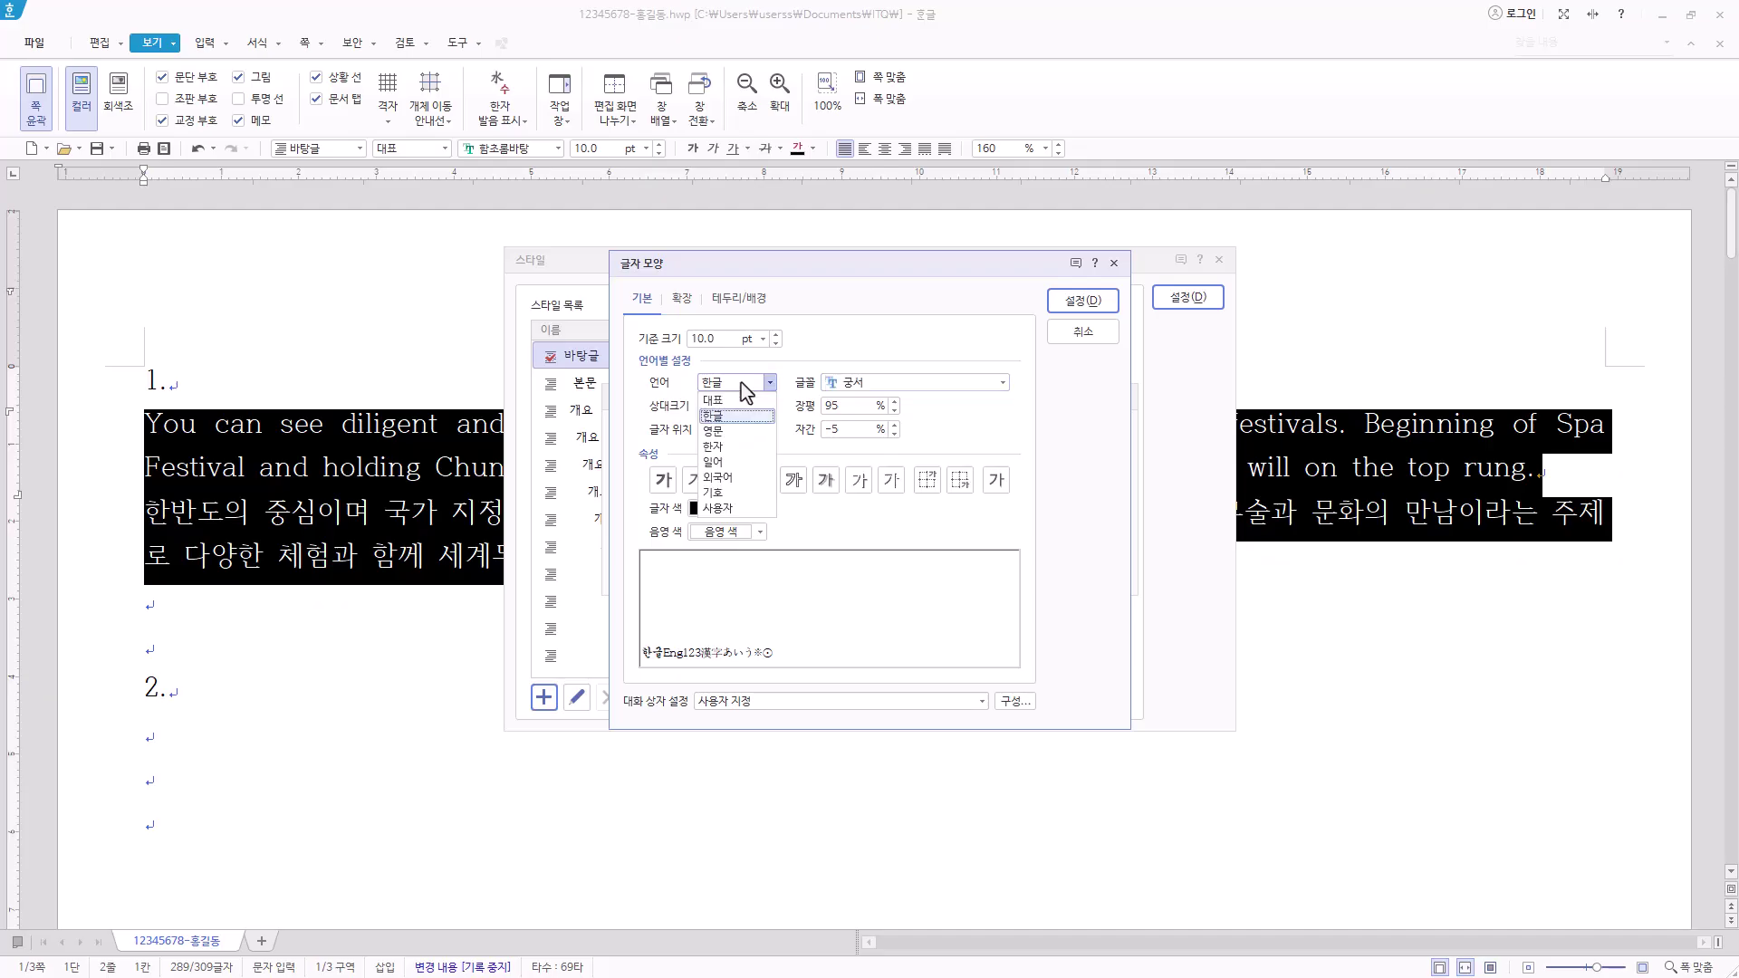
pyautogui.click(745, 431)
pyautogui.click(915, 385)
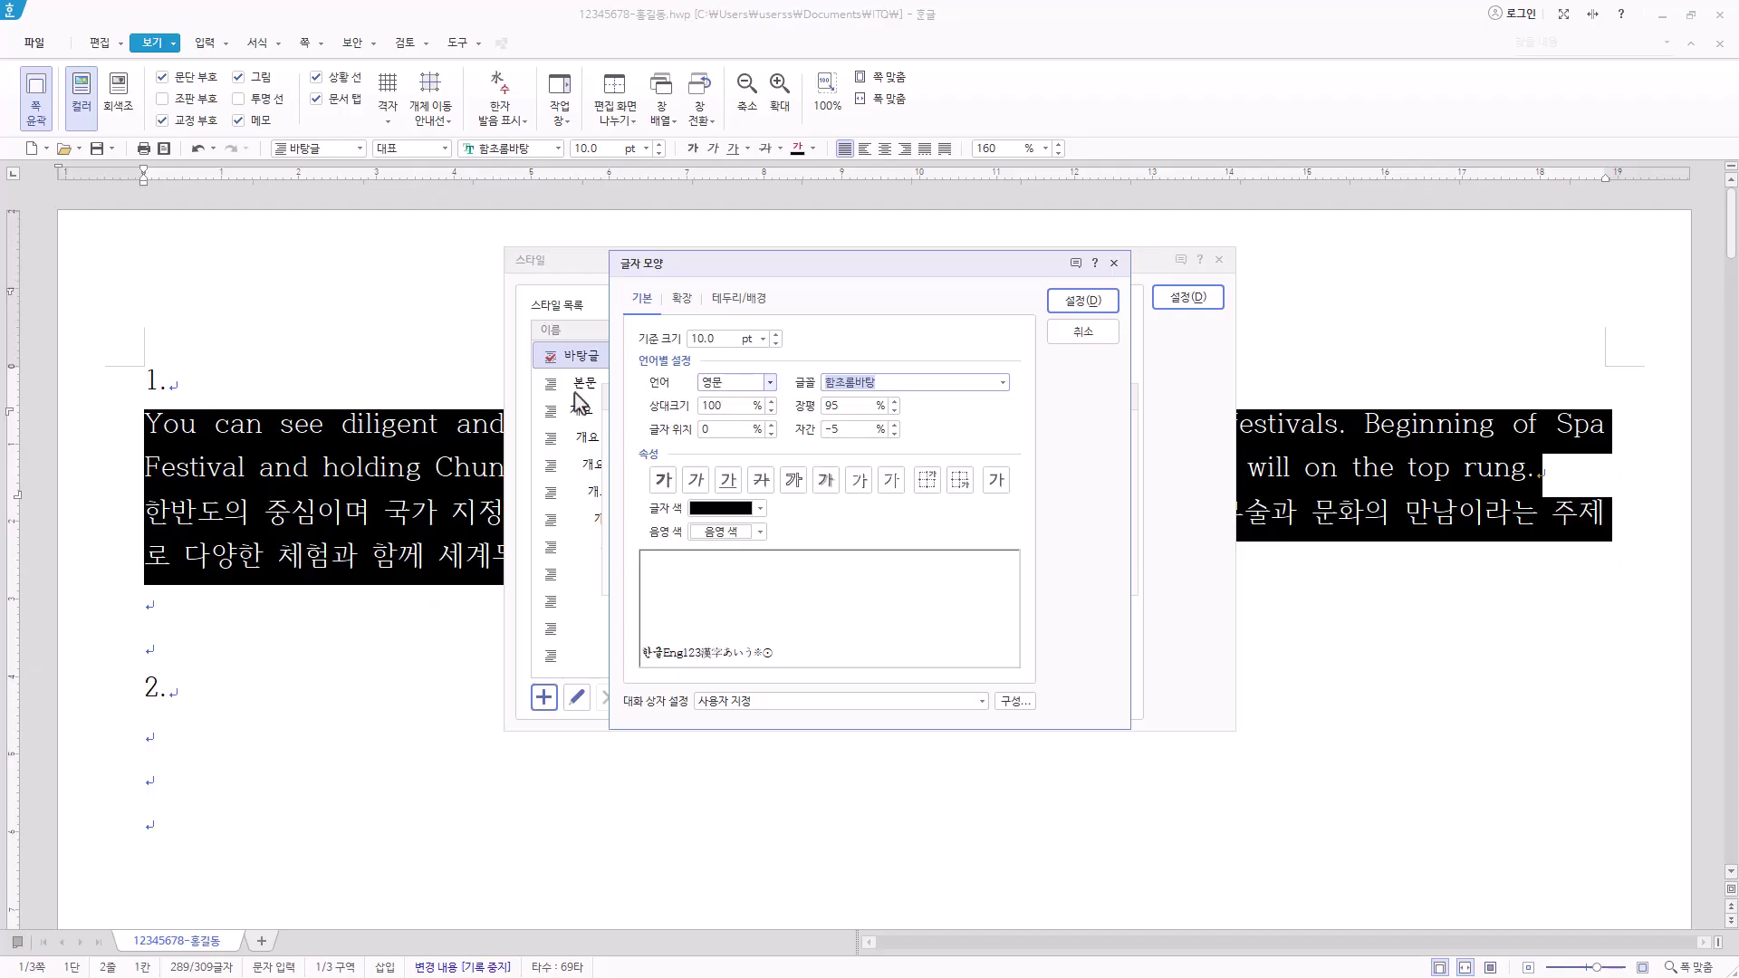
pyautogui.write('돋움')
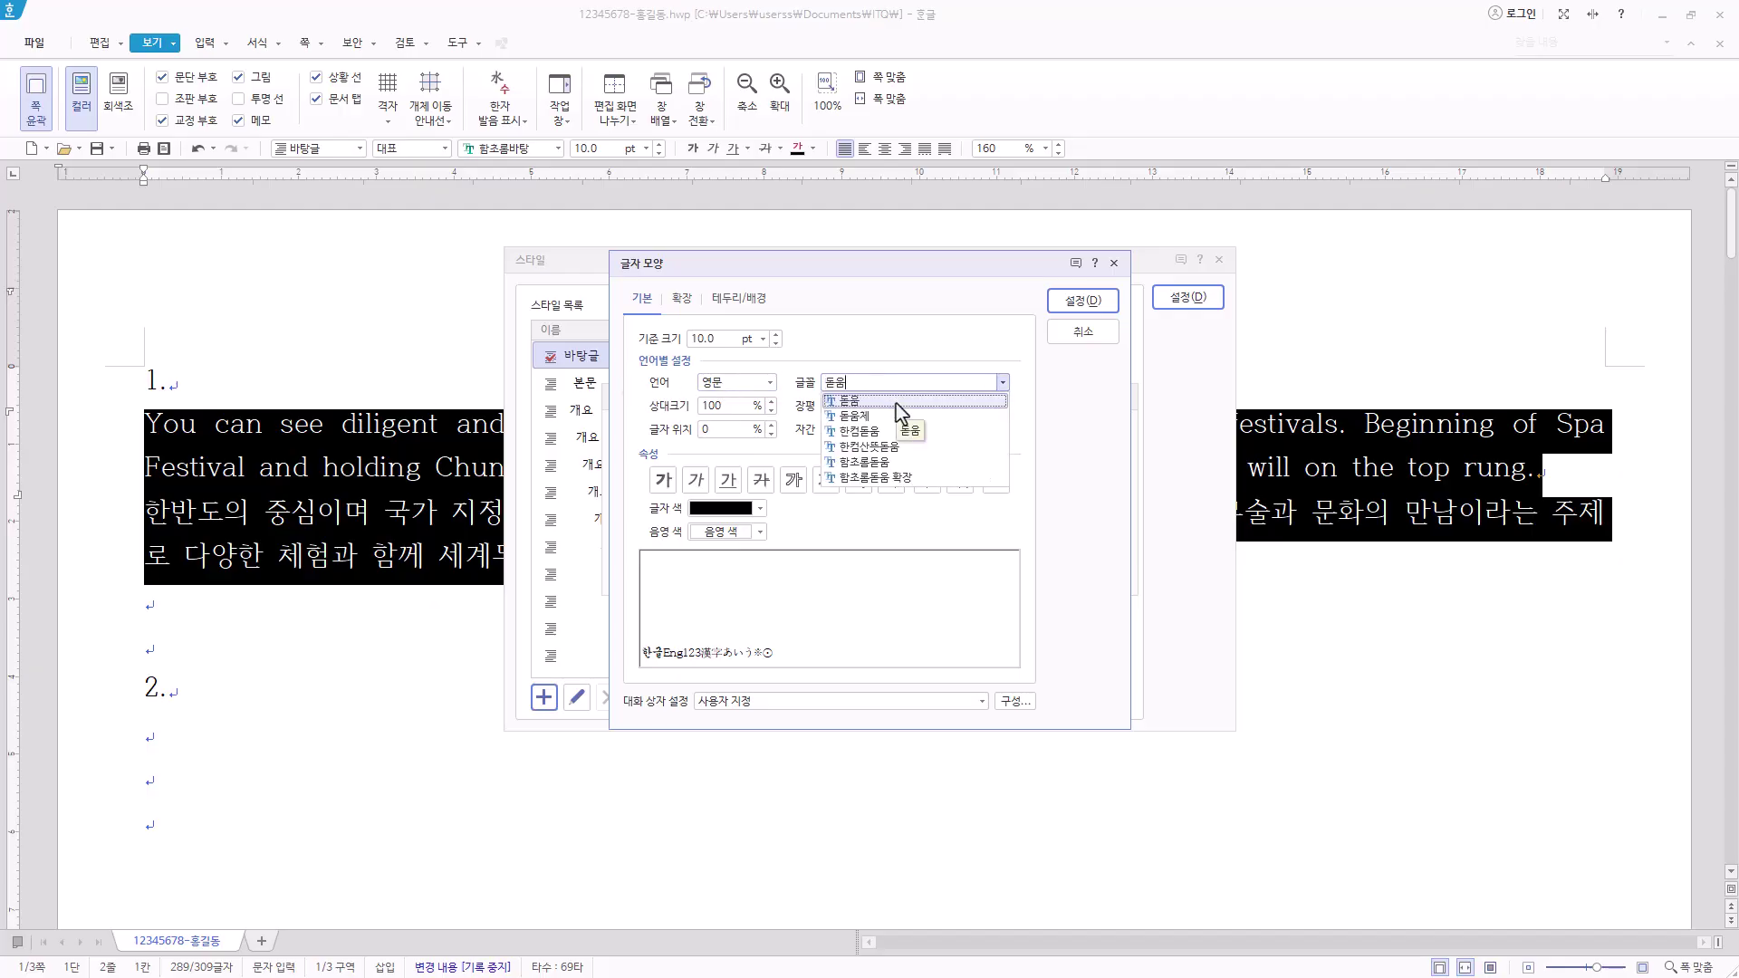
pyautogui.click(897, 405)
pyautogui.click(1094, 306)
# Add the martial style to the style list and apply it to the selected English and Korean paragraphs
pyautogui.click(1114, 436)
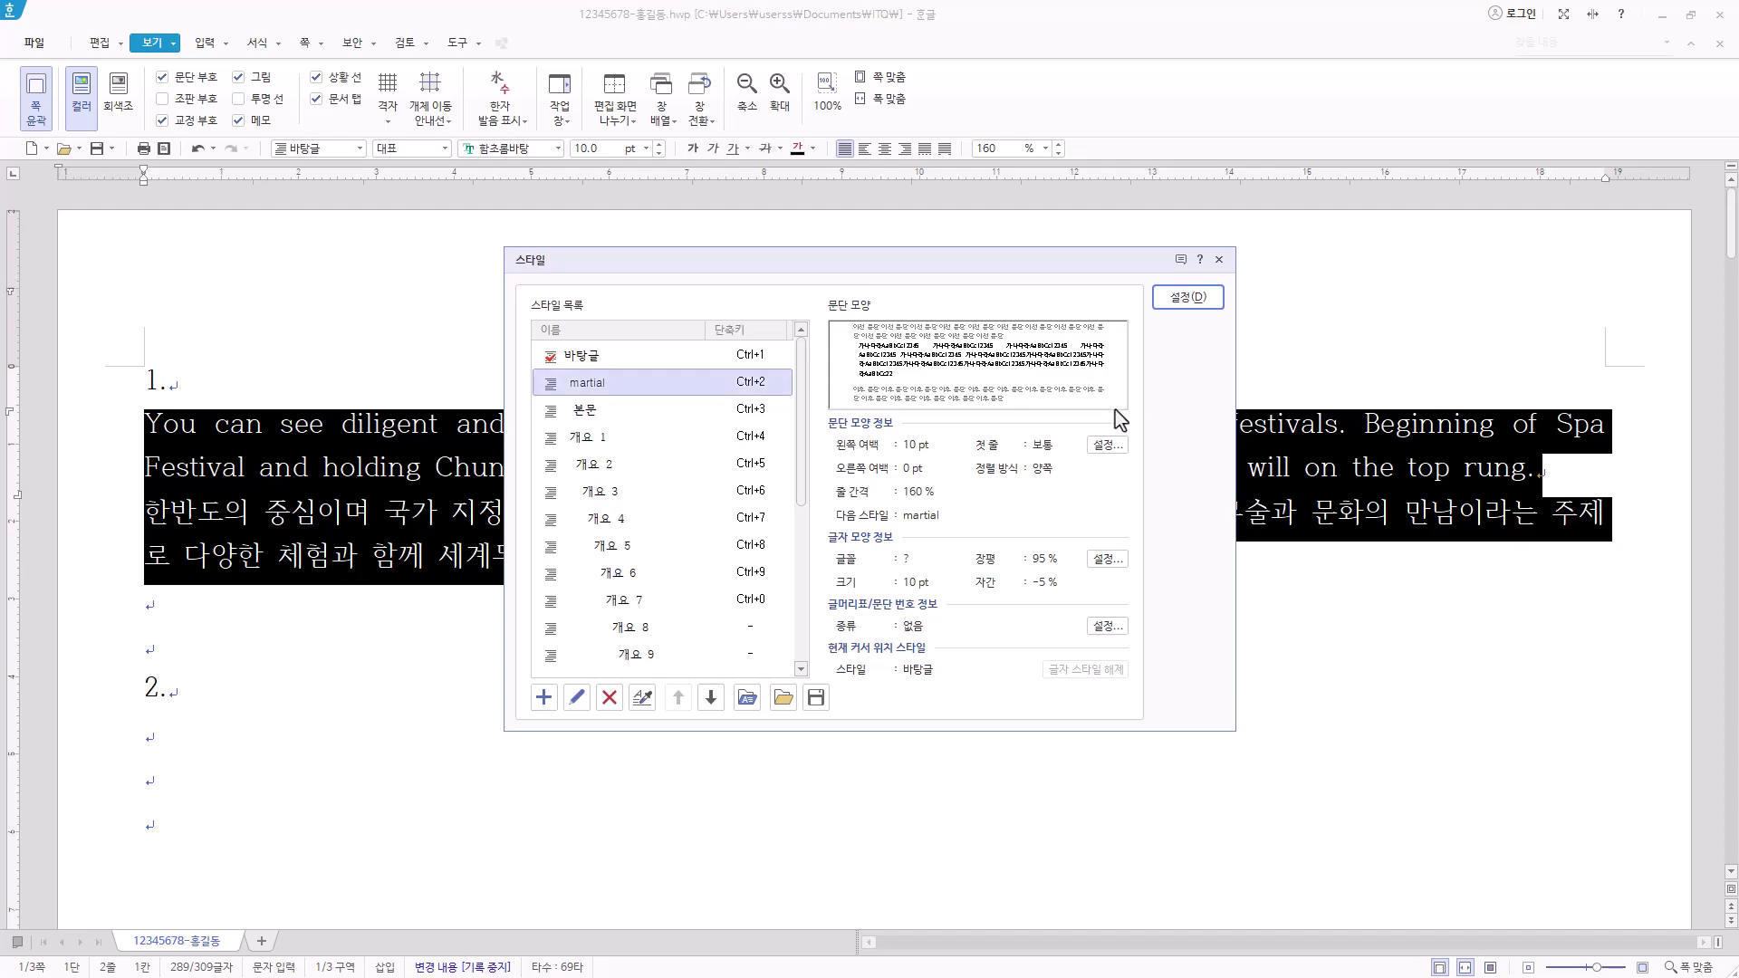
pyautogui.click(1194, 303)
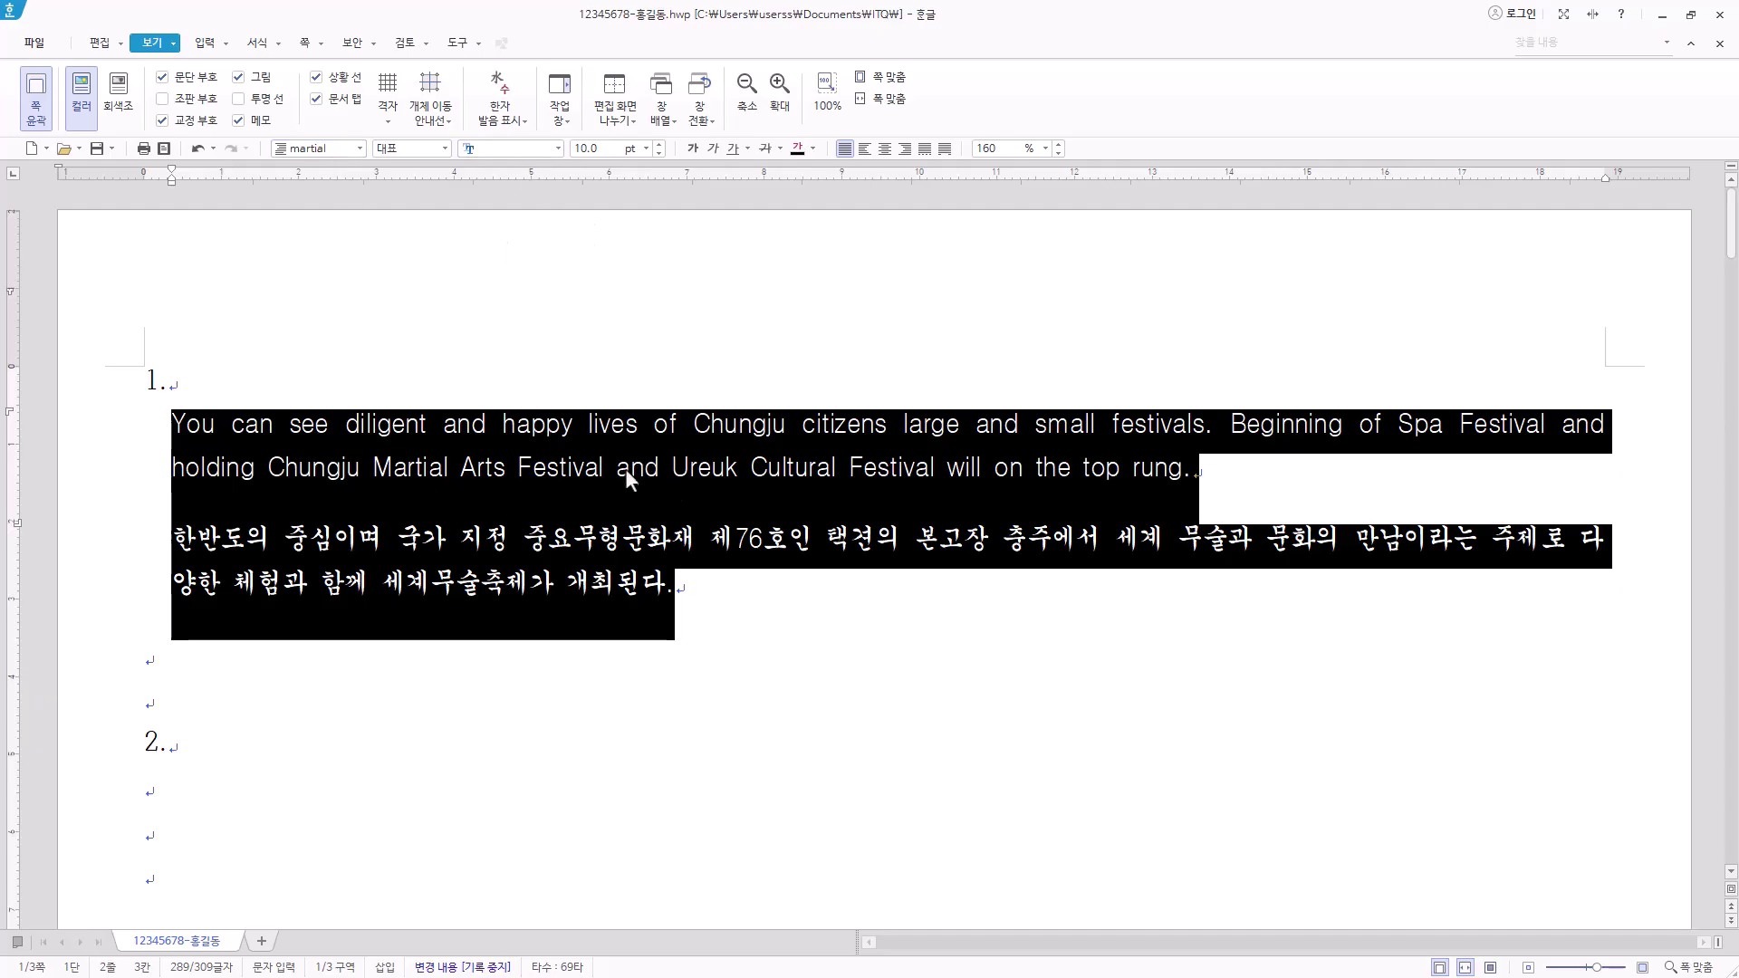
pyautogui.click(634, 539)
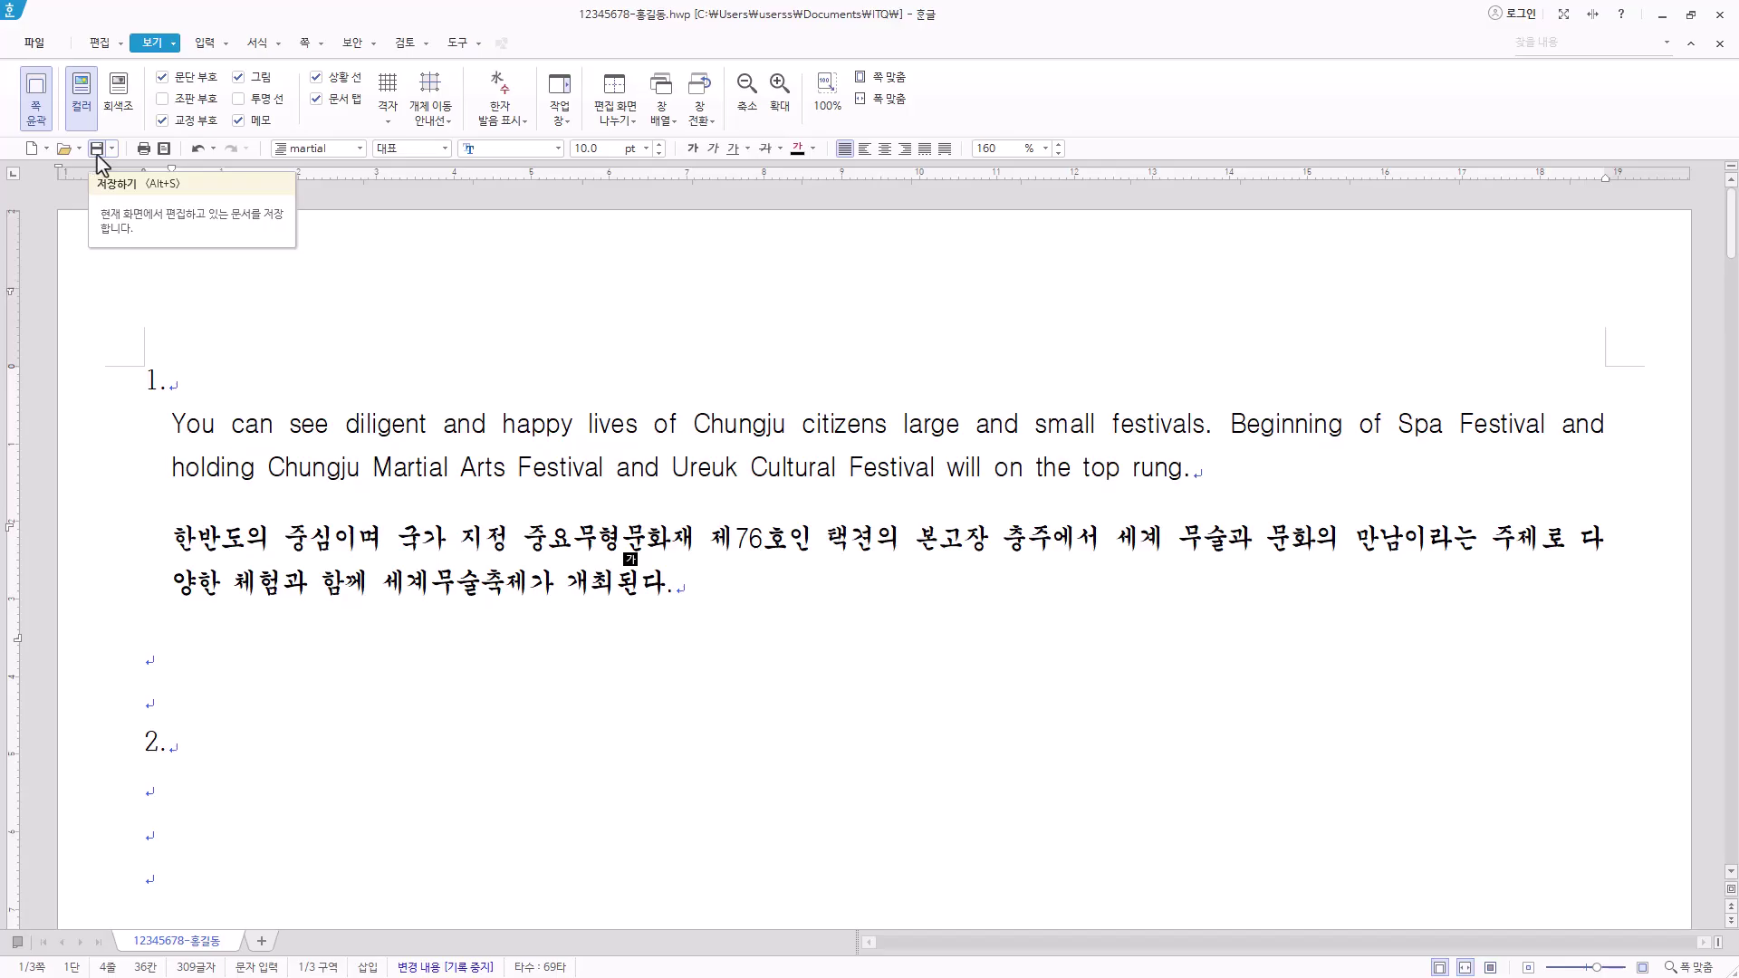
pyautogui.scroll(-5, 780, 590)
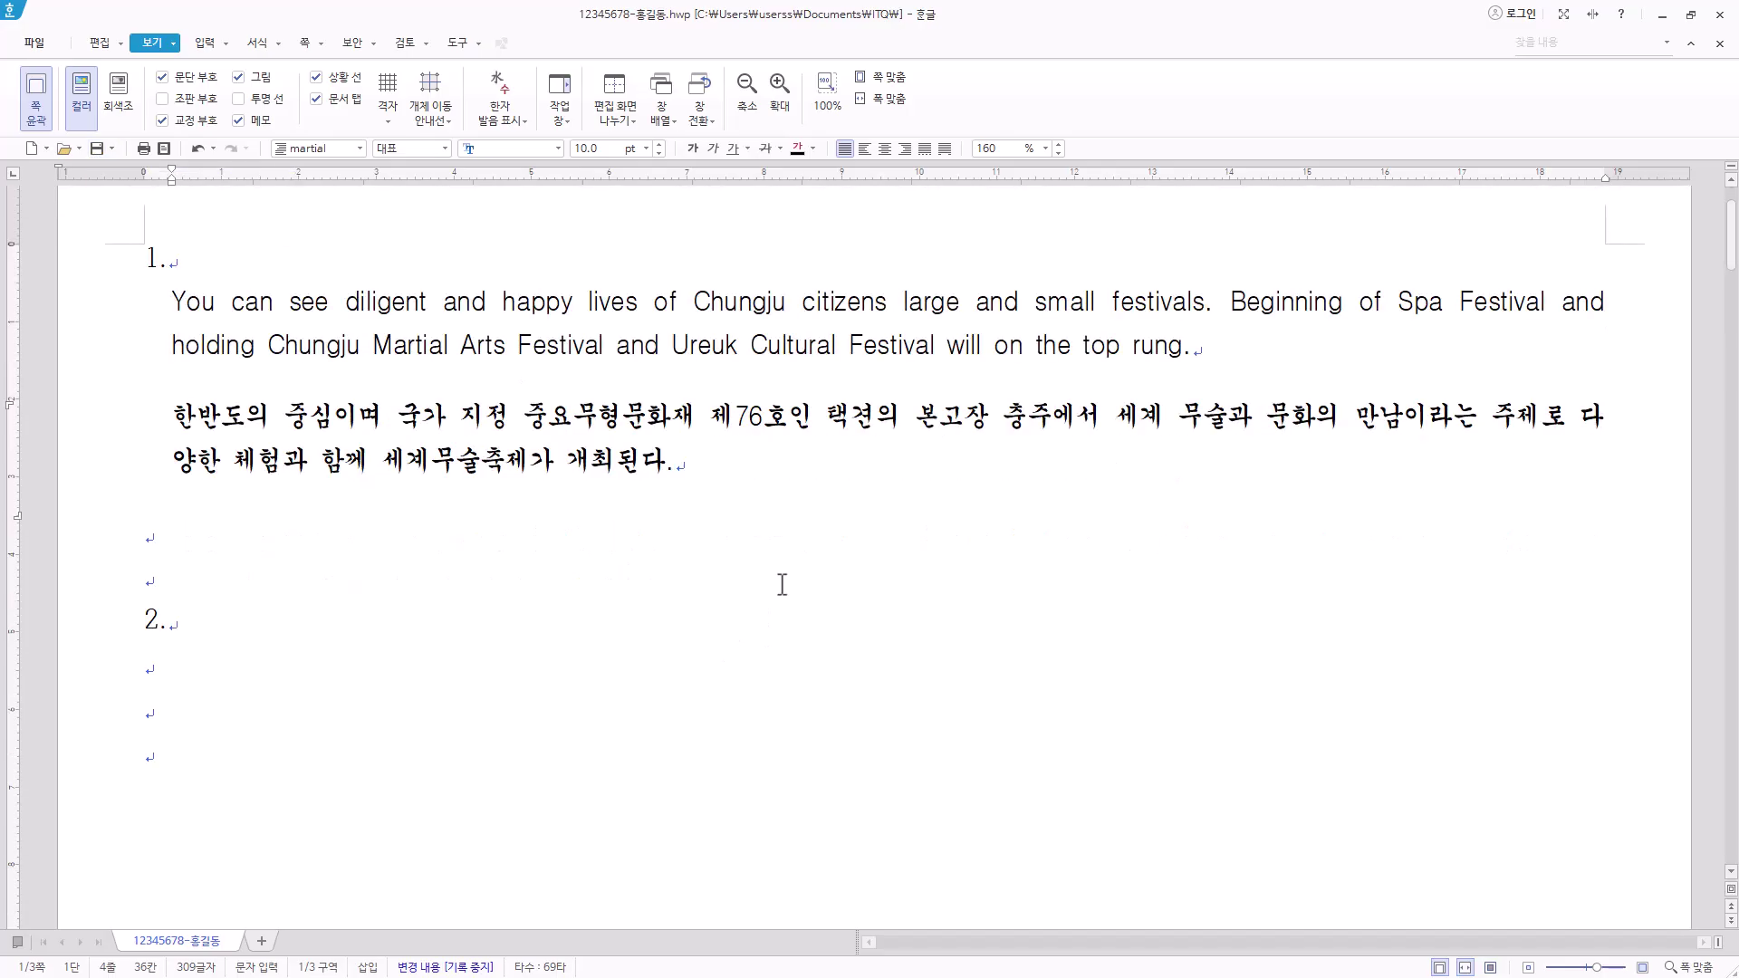
# Insert a table with 5 rows and 6 columns below item 2 and paste the copied martial arts yearly data into it
pyautogui.click(167, 427)
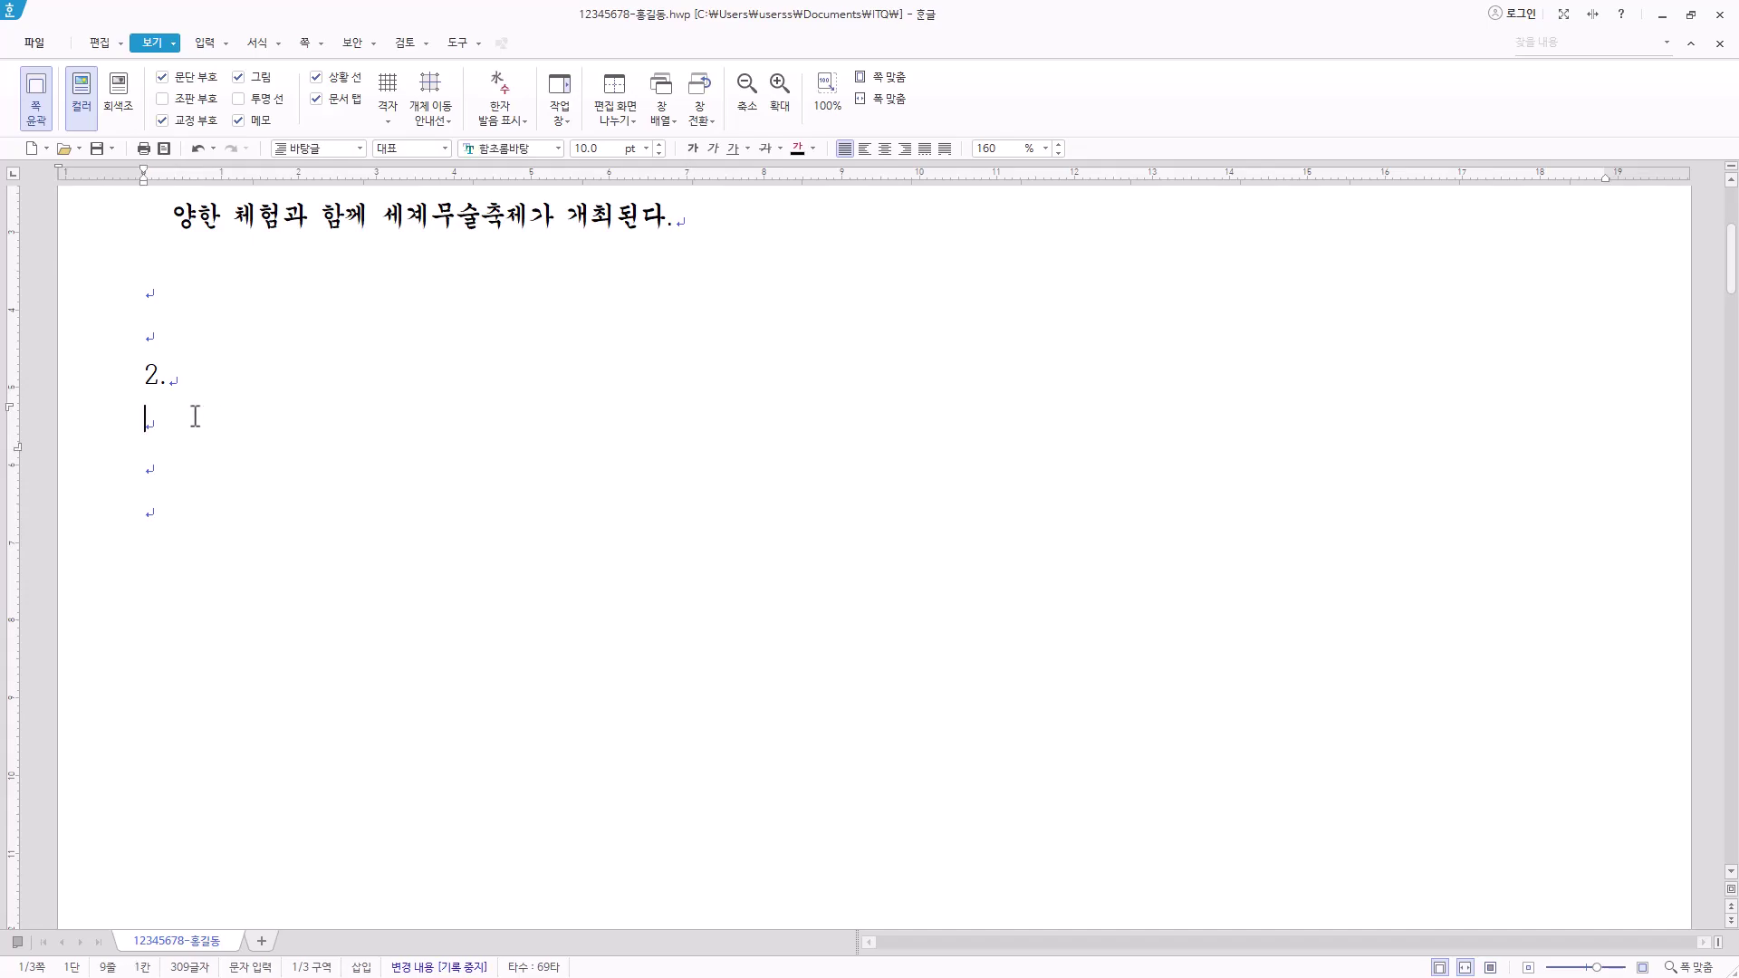
pyautogui.click(205, 42)
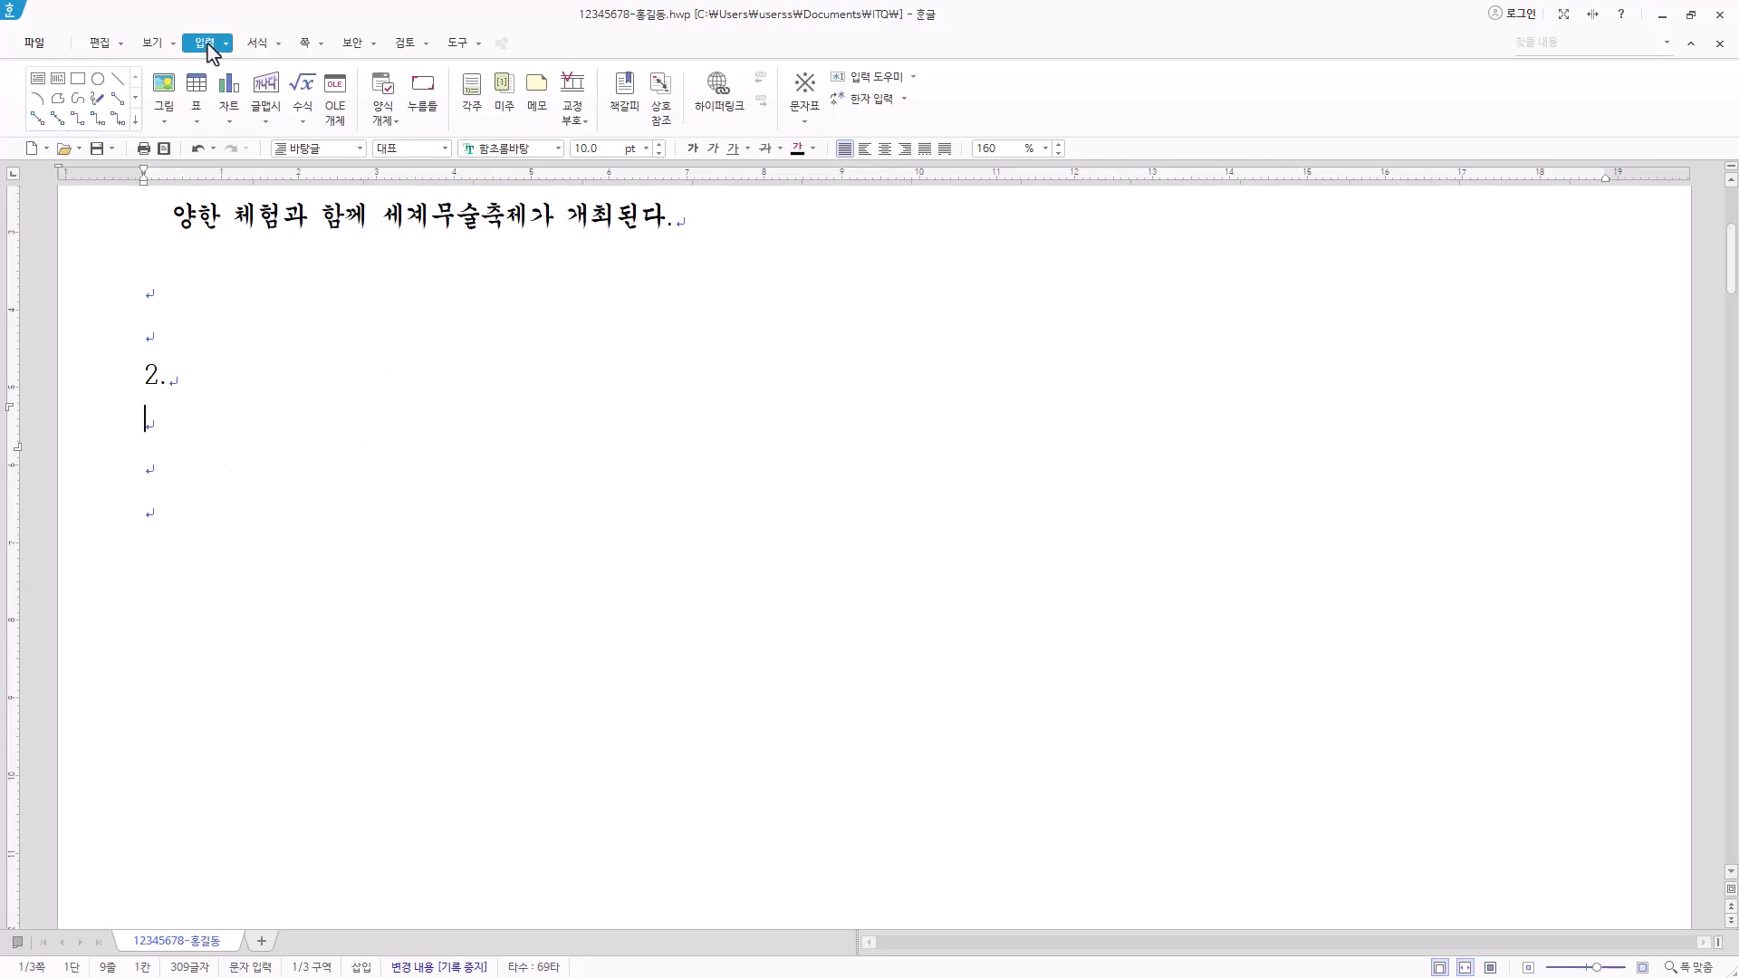
pyautogui.click(198, 89)
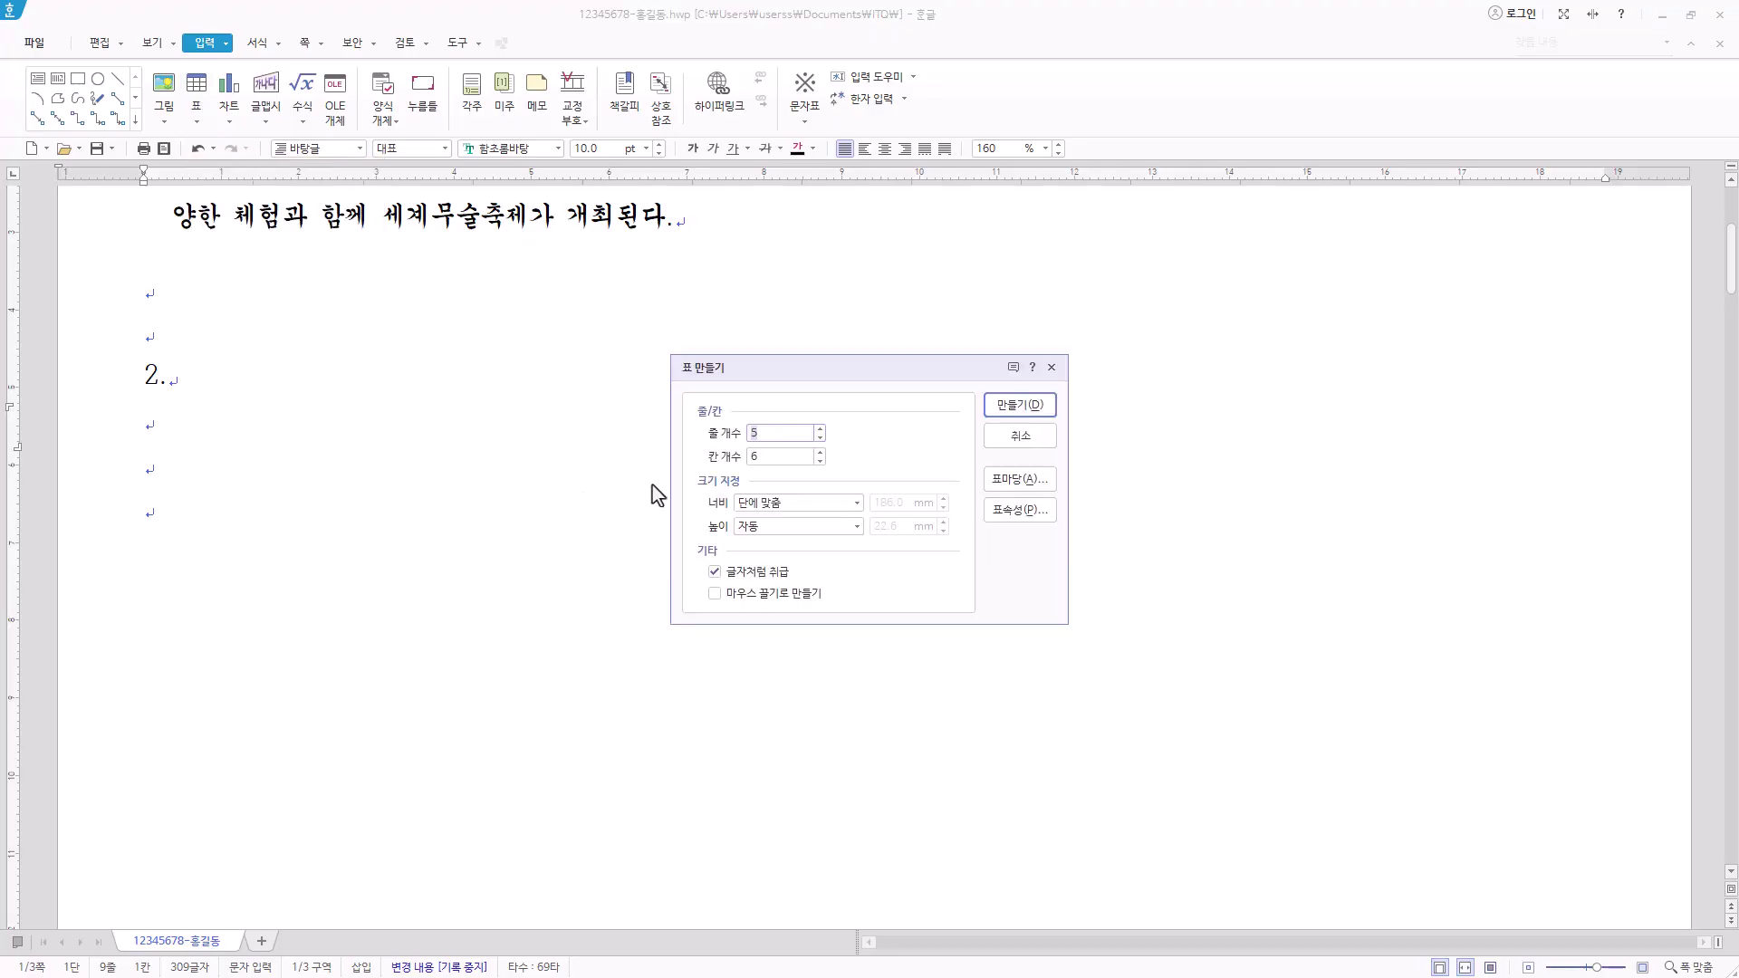
pyautogui.click(788, 460)
pyautogui.click(857, 503)
pyautogui.click(857, 504)
pyautogui.click(857, 527)
pyautogui.click(859, 526)
pyautogui.click(1042, 410)
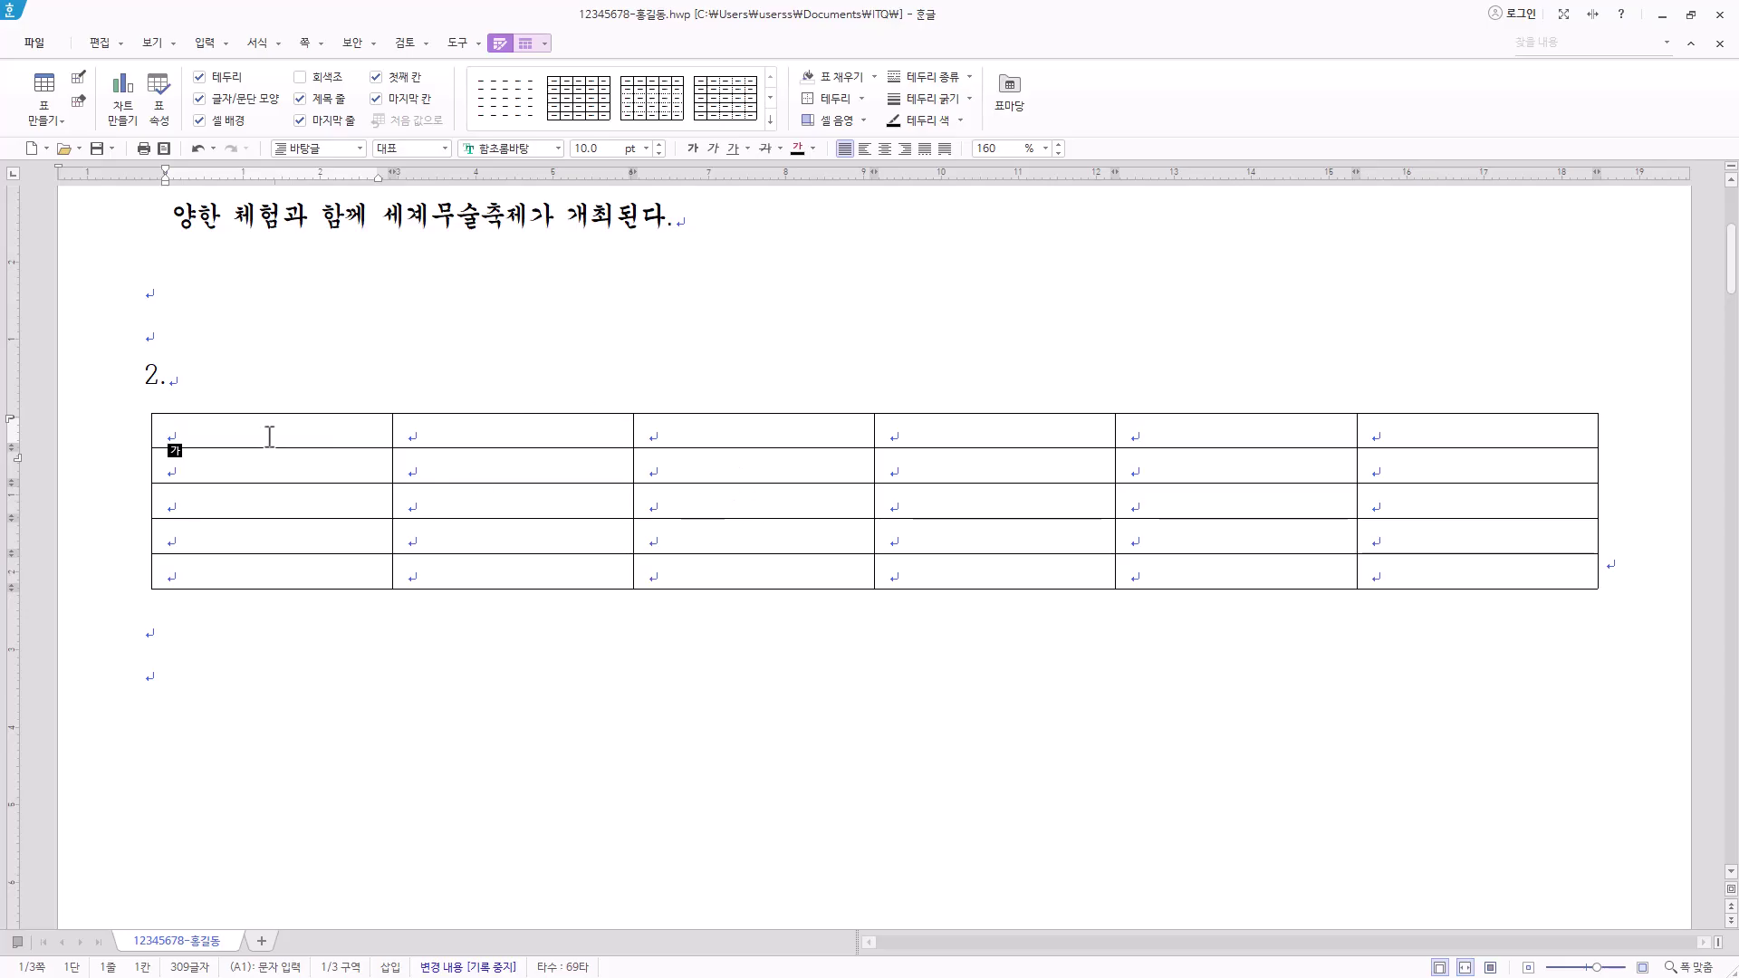
pyautogui.hotkey('ctrl', 'v')
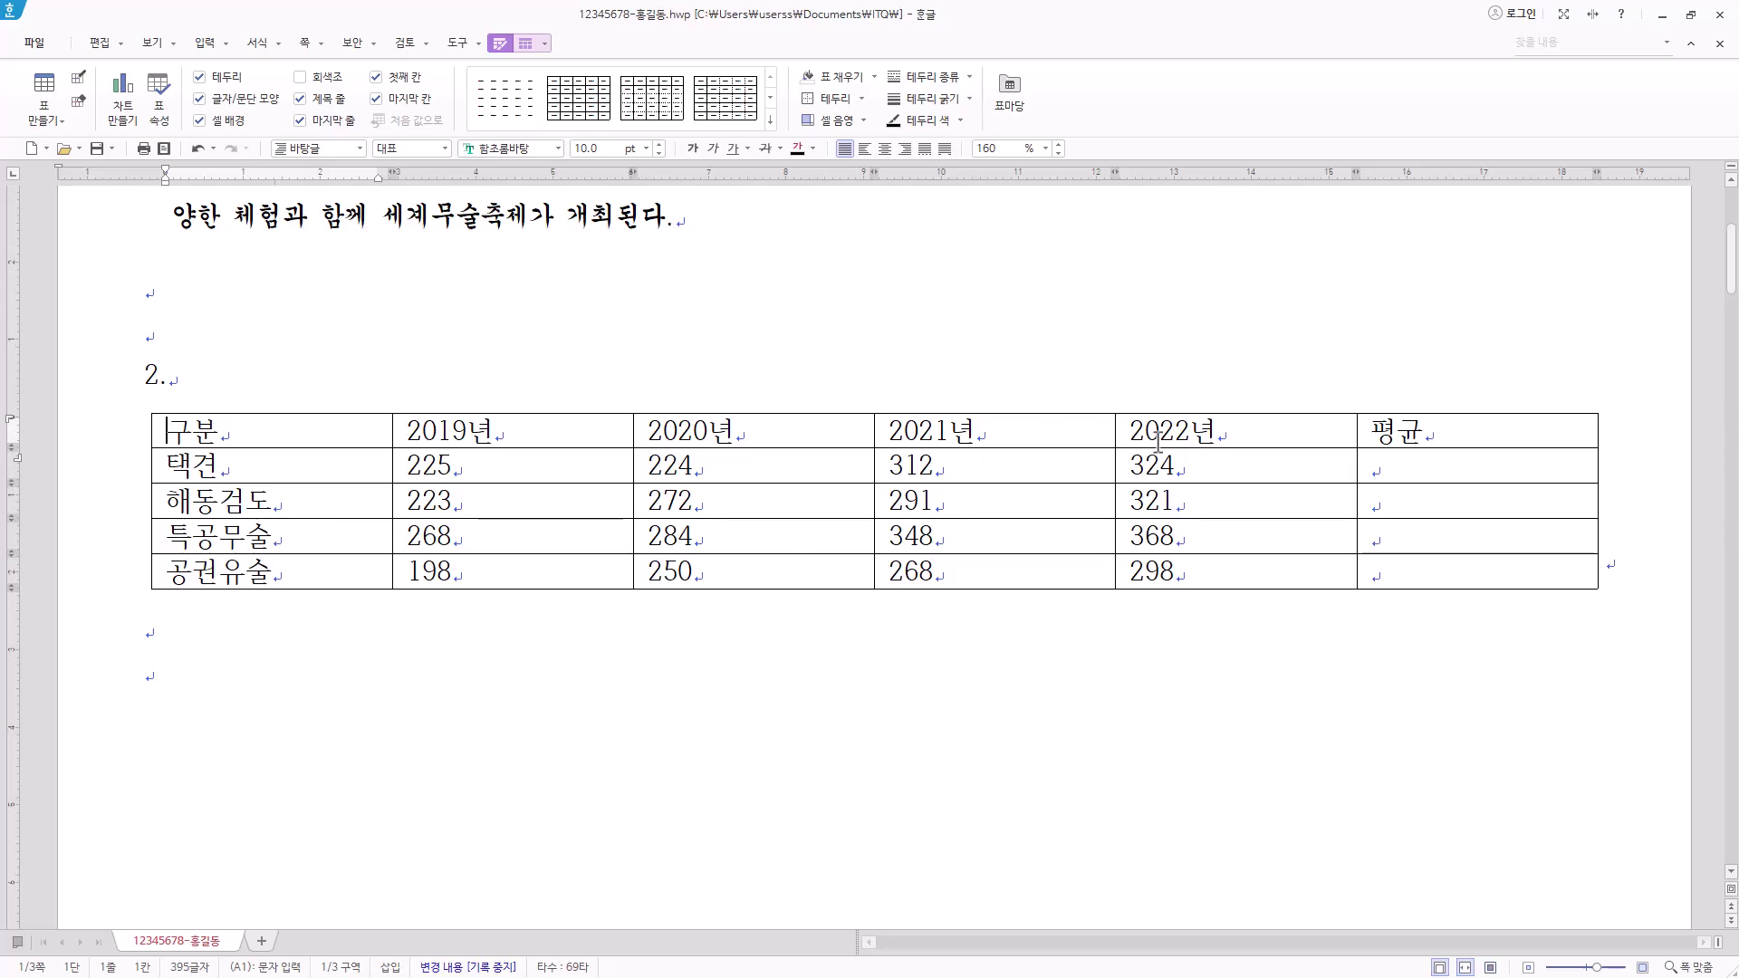
# Set the font of all the table's cells to 돋움
pyautogui.press('Hangul')
pyautogui.moveTo(324, 440); pyautogui.dragTo(1546, 559)
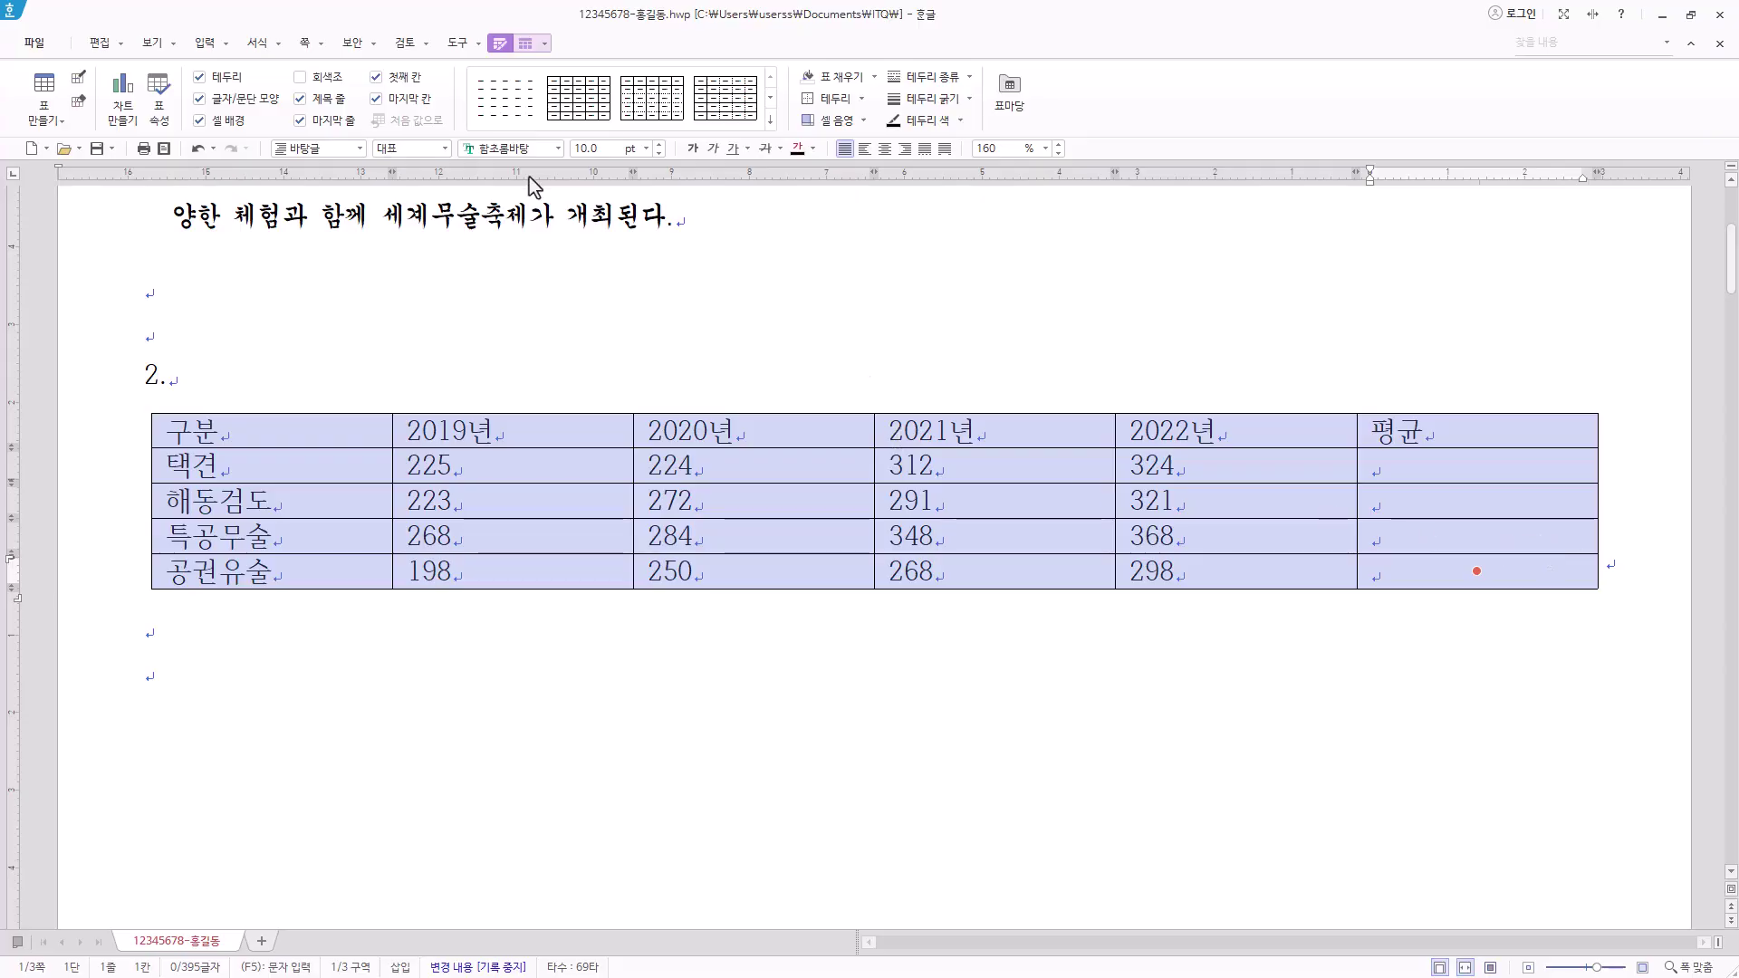
pyautogui.click(539, 151)
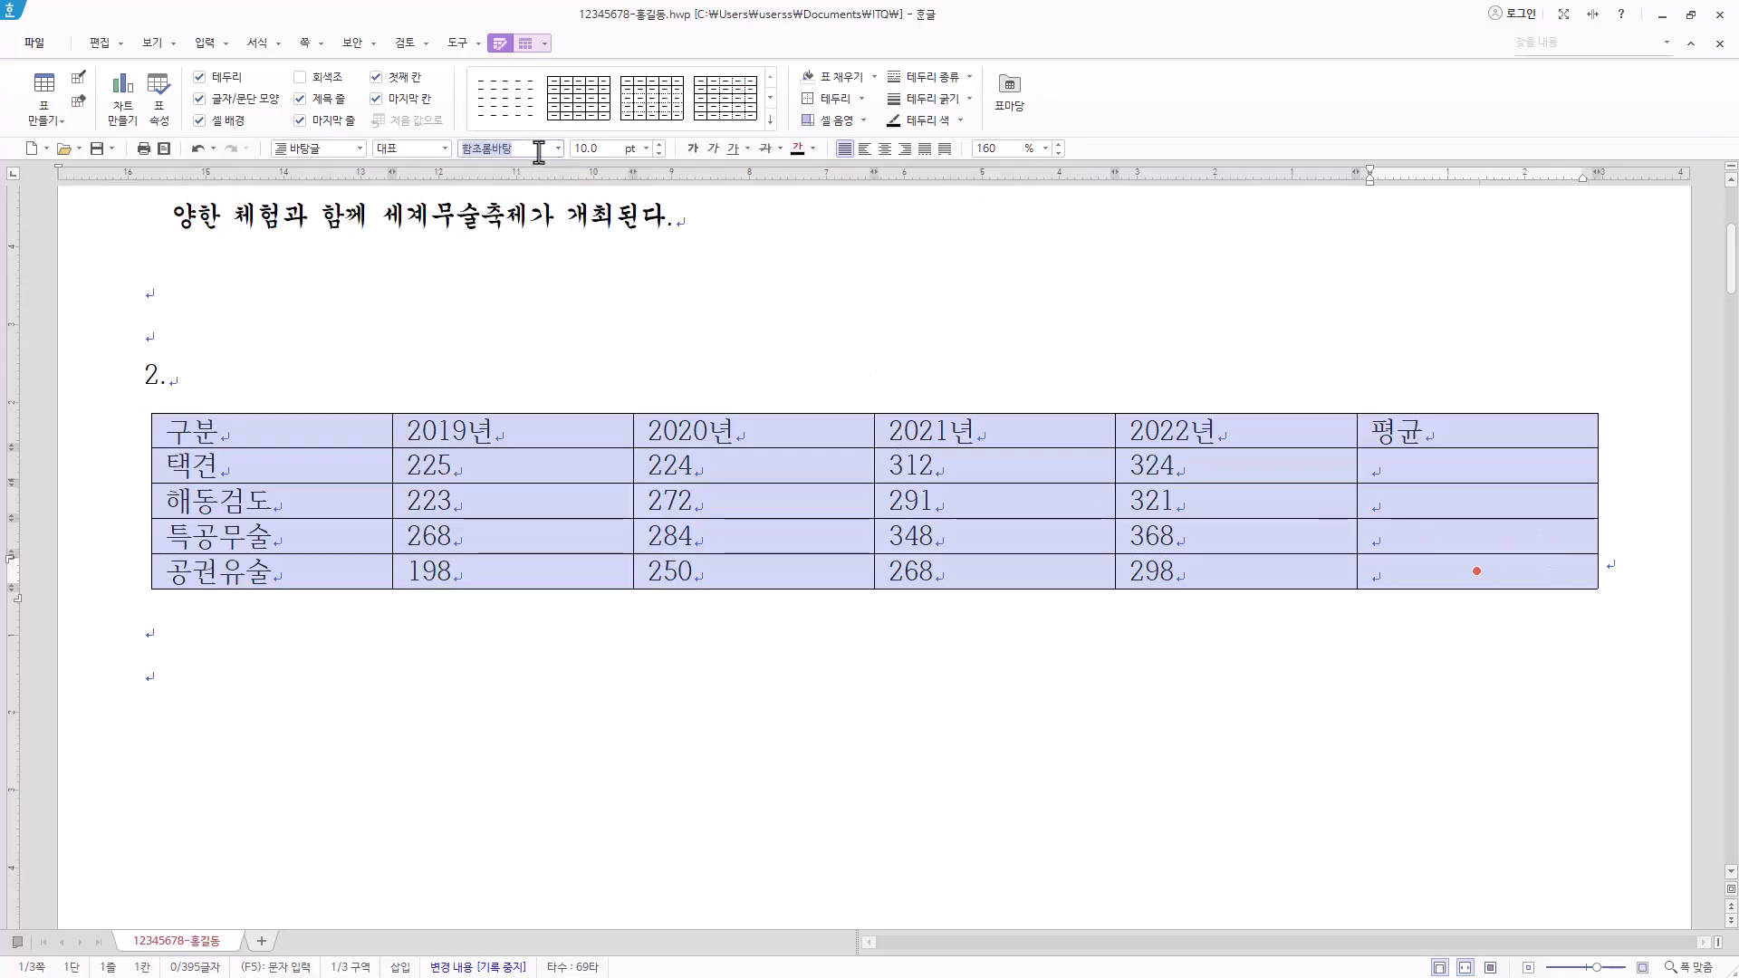
pyautogui.write('돋움')
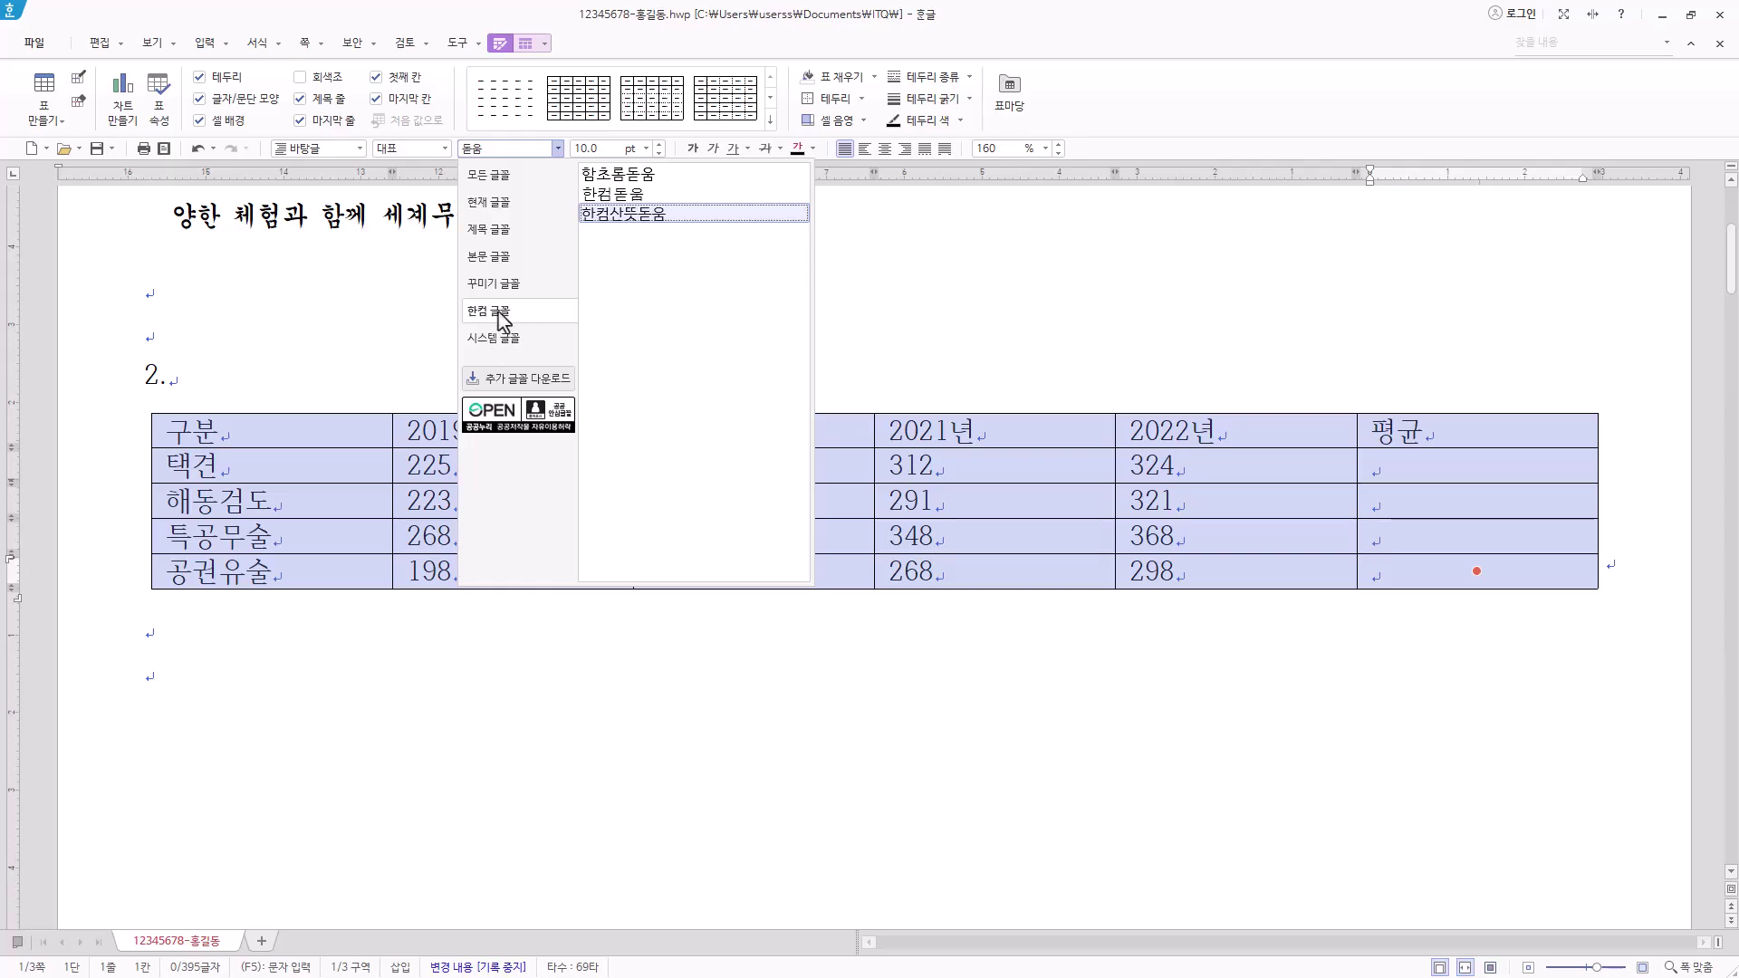
pyautogui.click(509, 181)
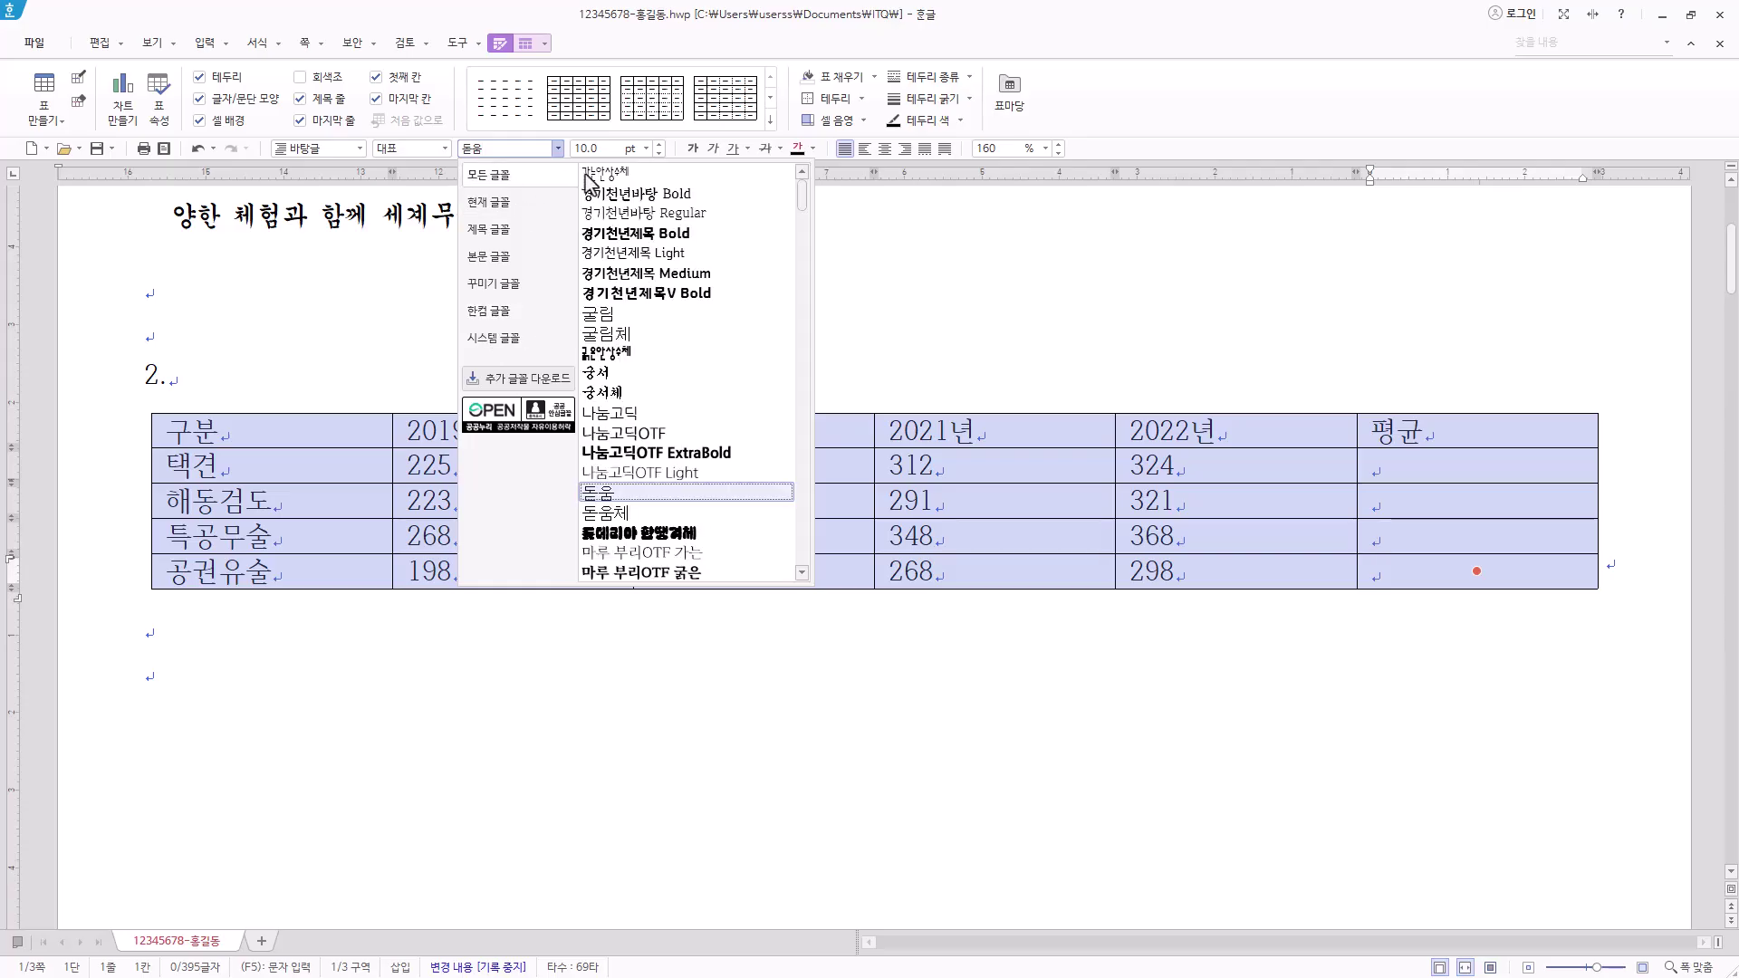
pyautogui.click(558, 150)
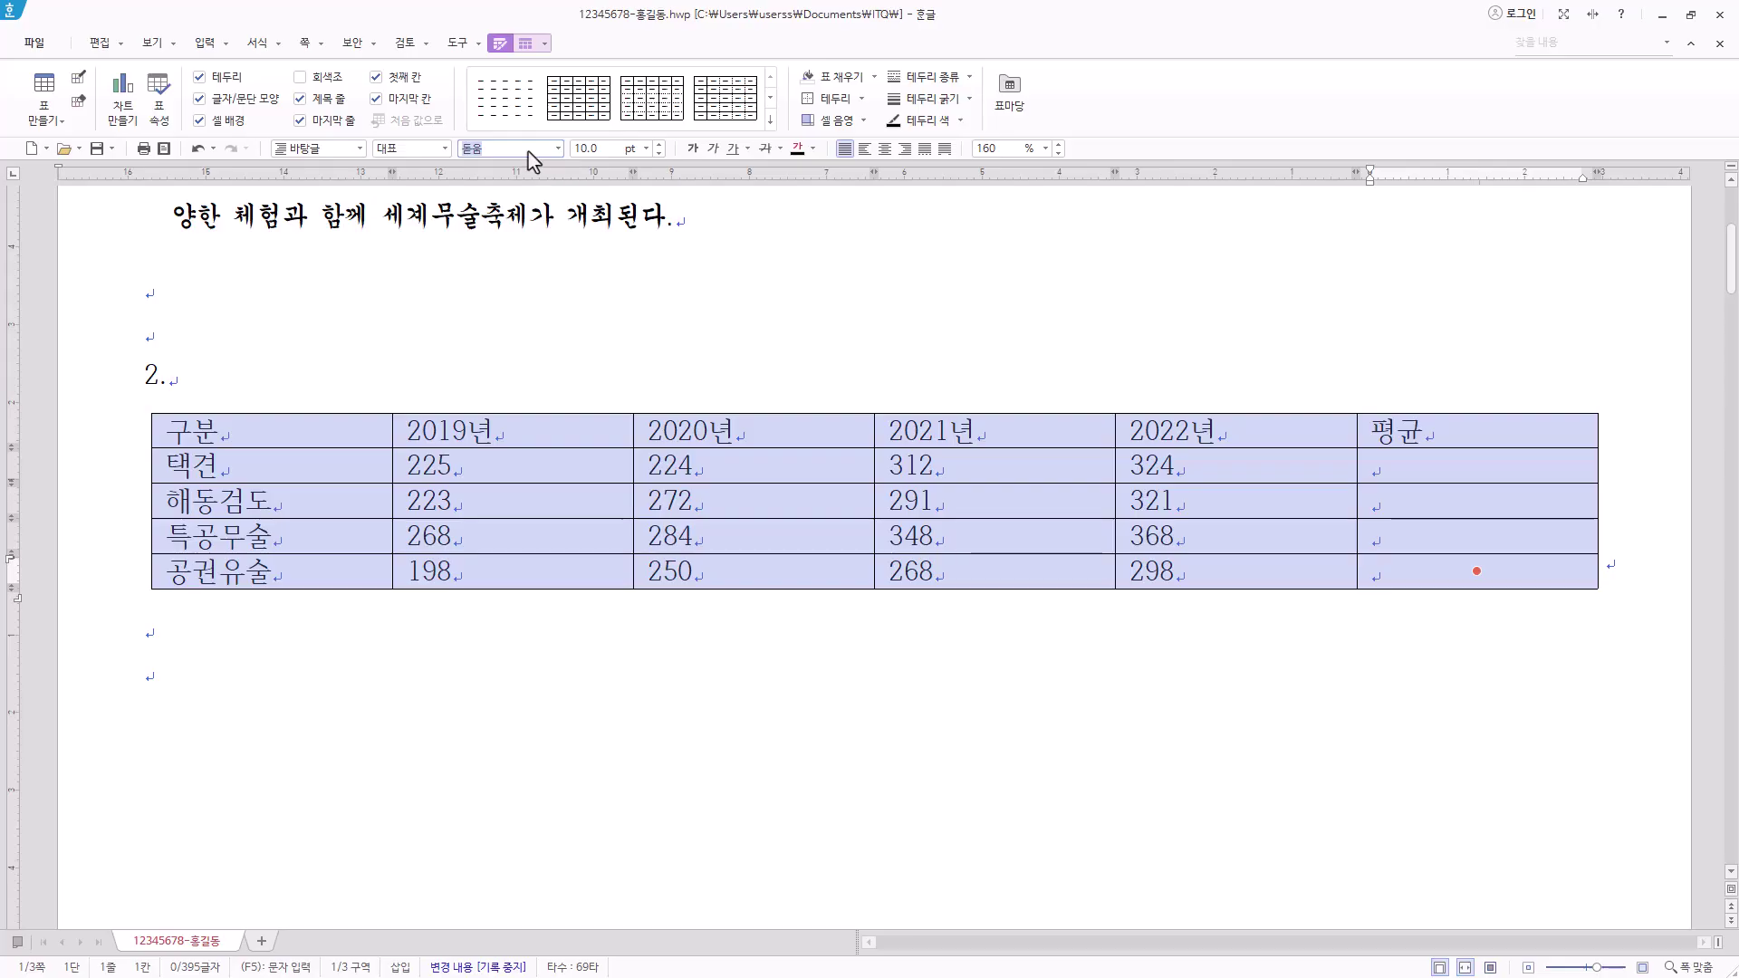
pyautogui.click(529, 150)
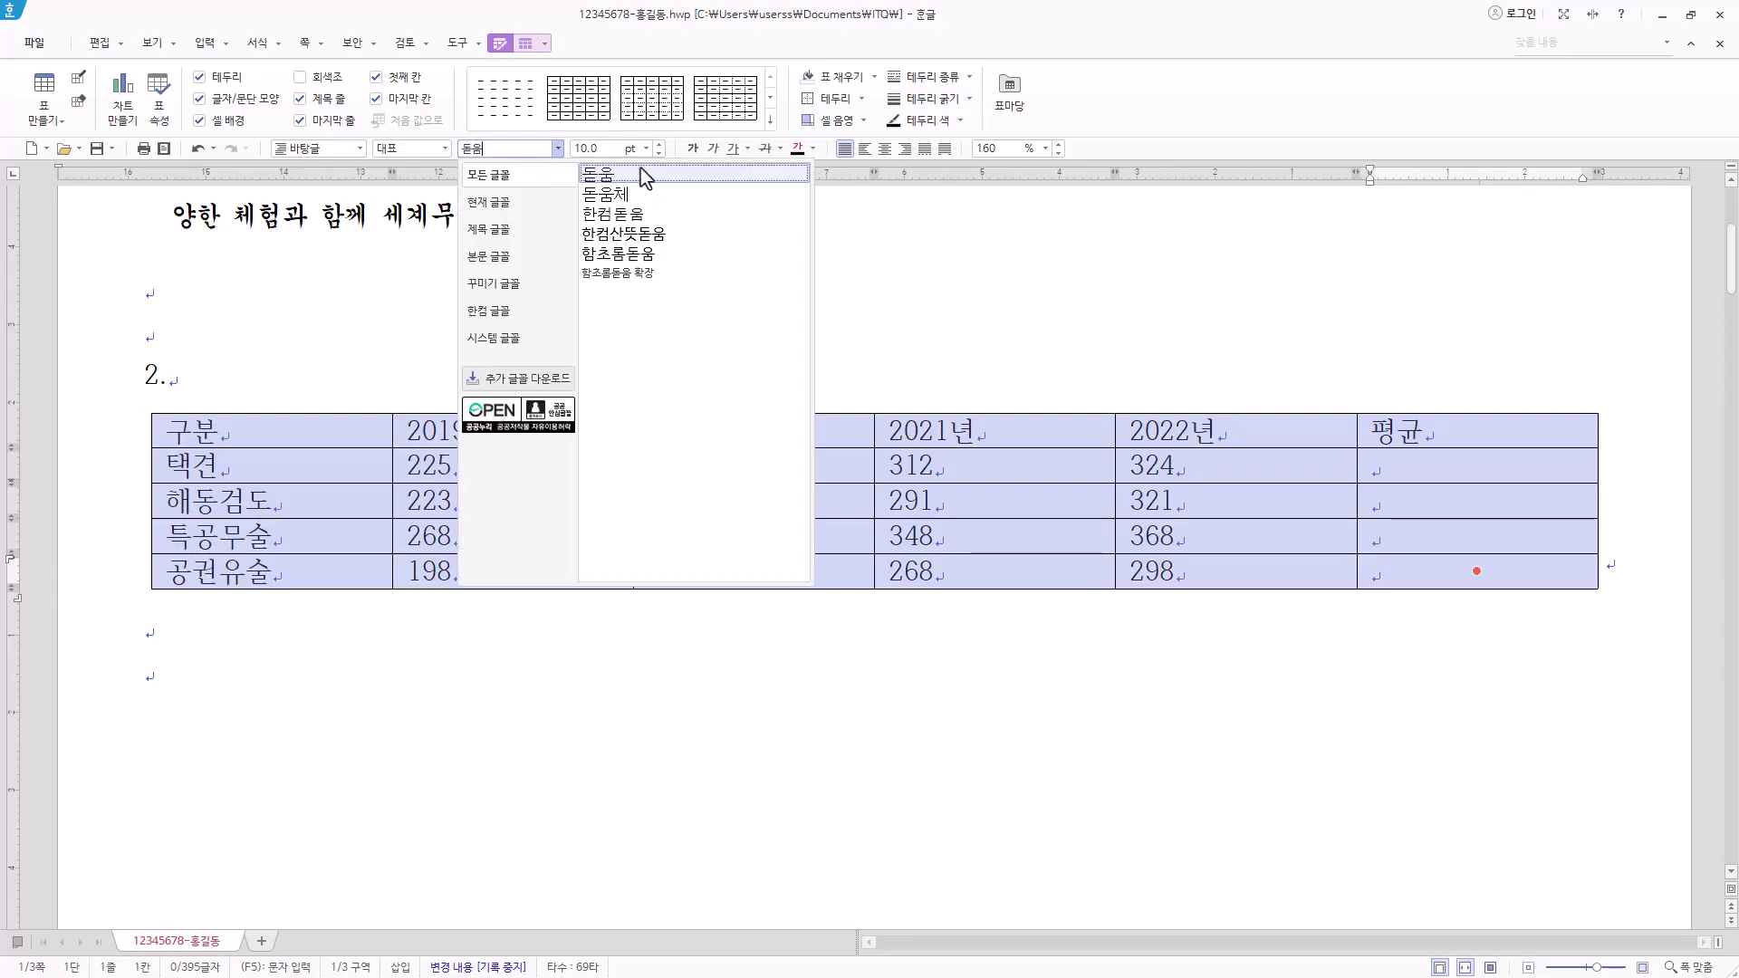
pyautogui.click(525, 153)
pyautogui.press('Return')
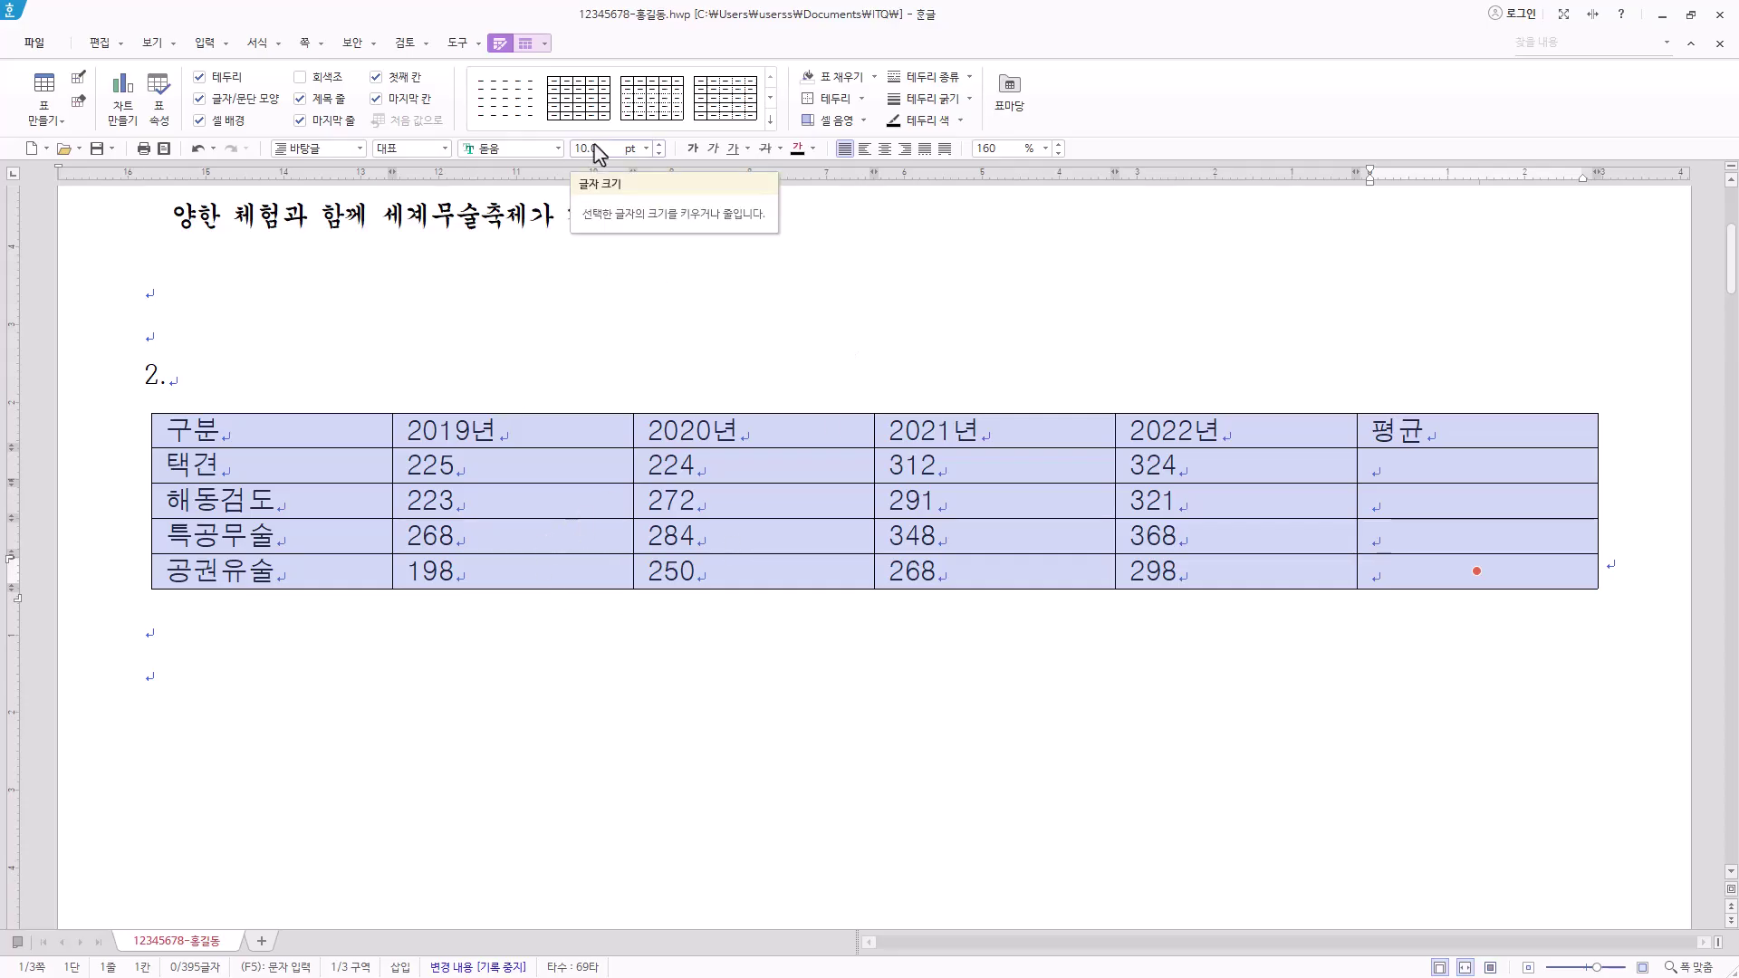
# Centre-align the whole table, and right-align the number cells and the blank cells under 평균
pyautogui.click(887, 150)
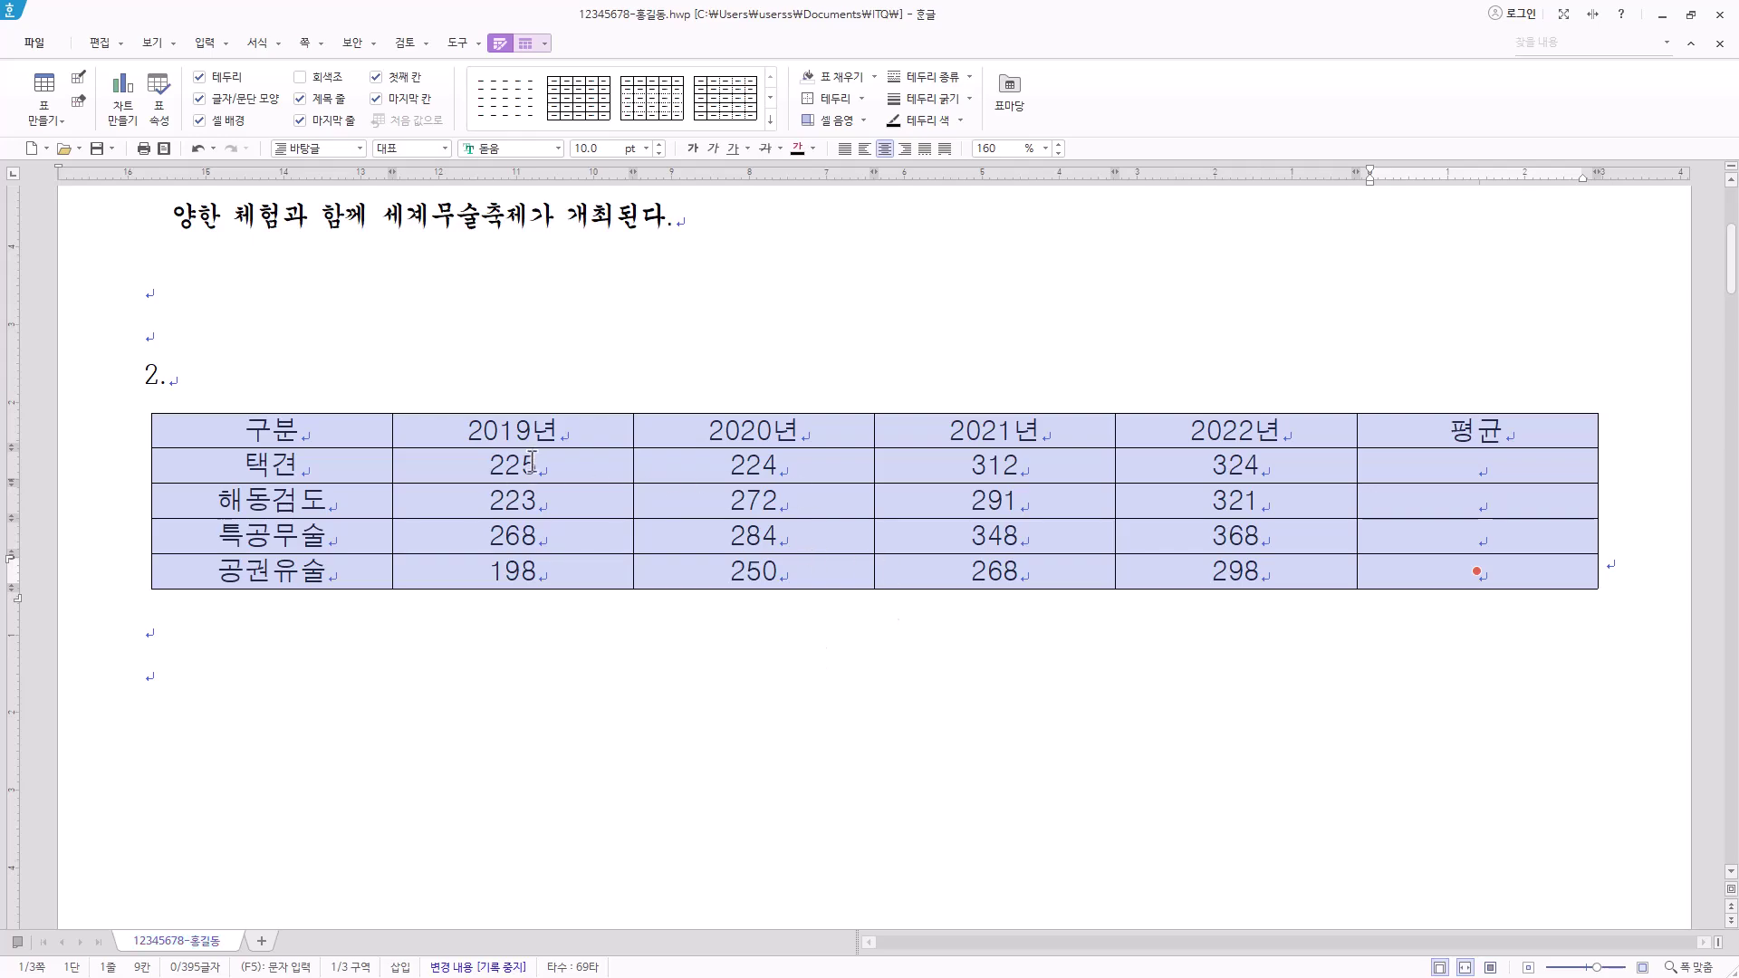
pyautogui.moveTo(532, 458); pyautogui.dragTo(1190, 589)
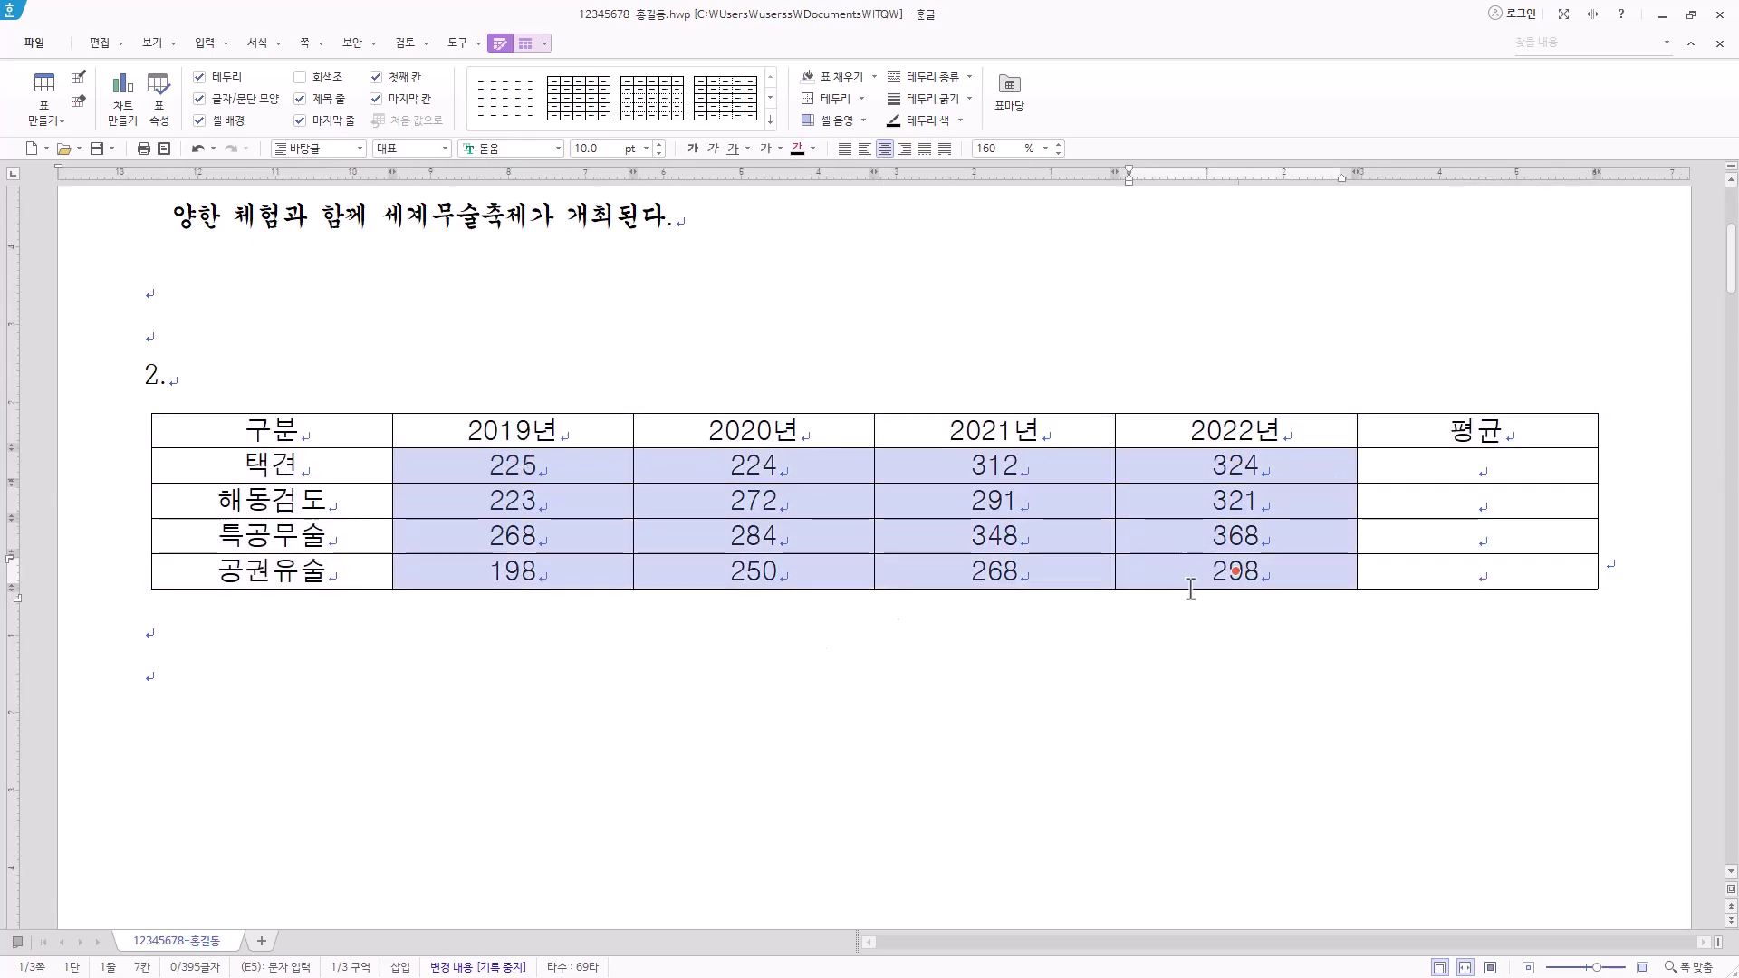
pyautogui.moveTo(1484, 467); pyautogui.dragTo(1488, 543)
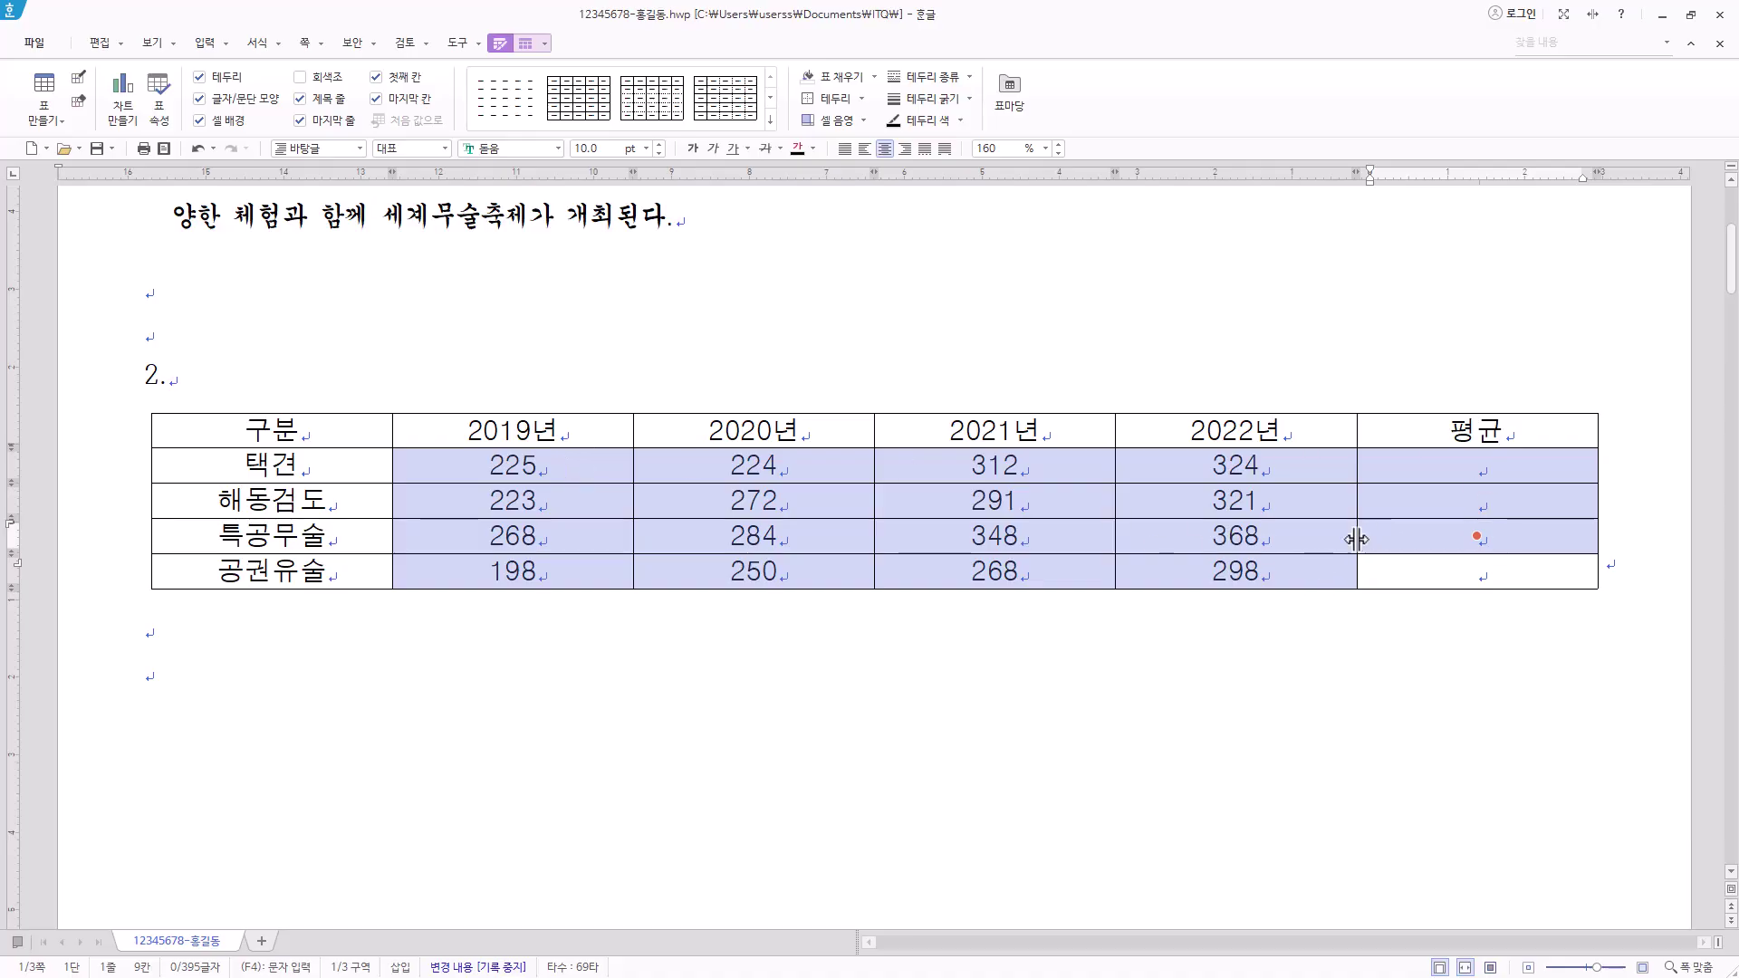
pyautogui.click(583, 470)
pyautogui.moveTo(582, 470); pyautogui.dragTo(1427, 600)
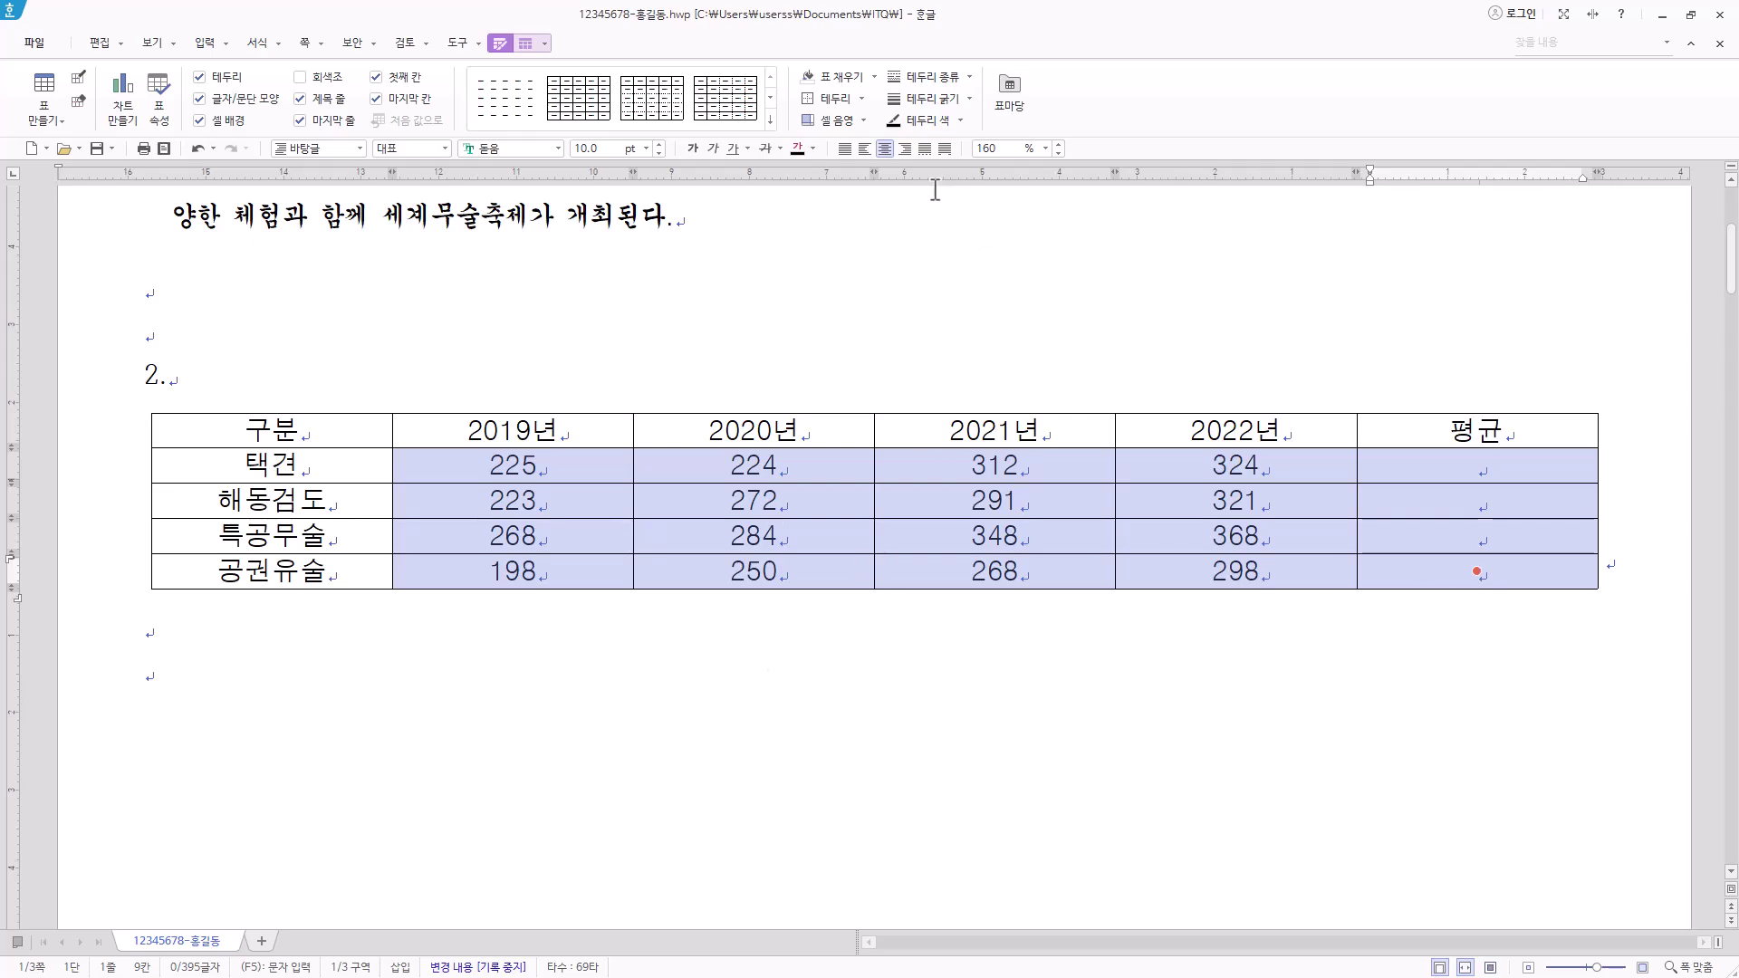
pyautogui.click(905, 149)
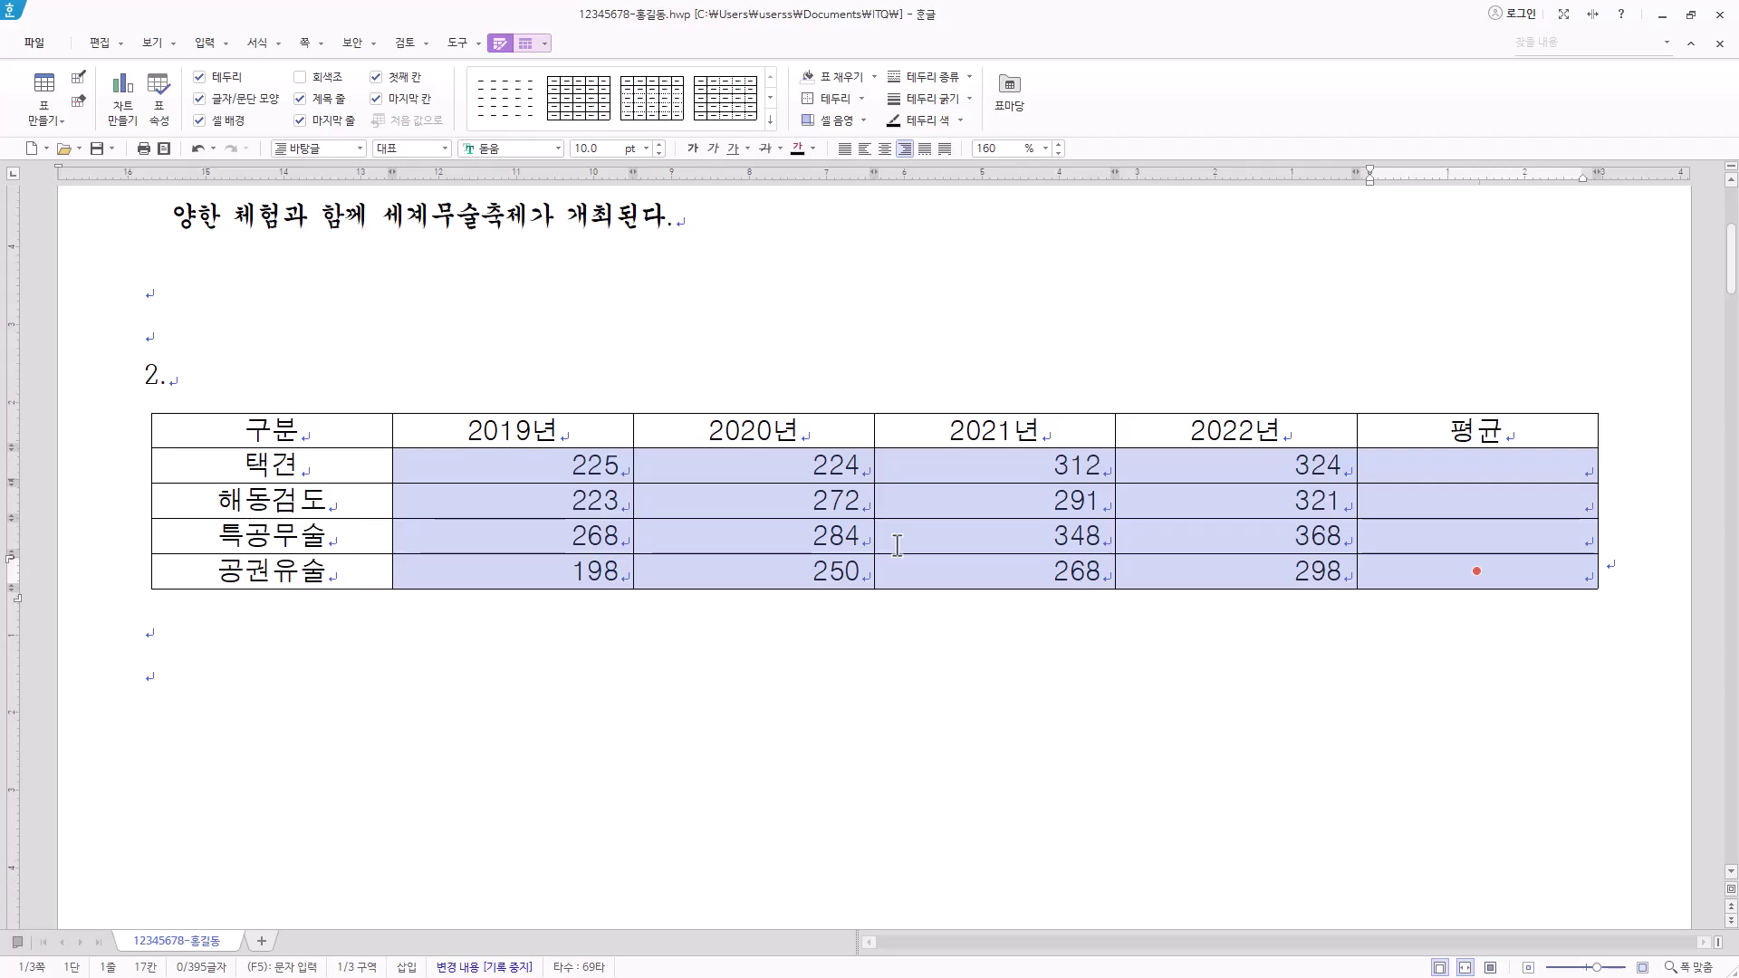
# Enable a solid colour background (색) for the cells from 구분 through the 특공무술 row's 2022년 value
pyautogui.moveTo(312, 426); pyautogui.dragTo(1251, 553)
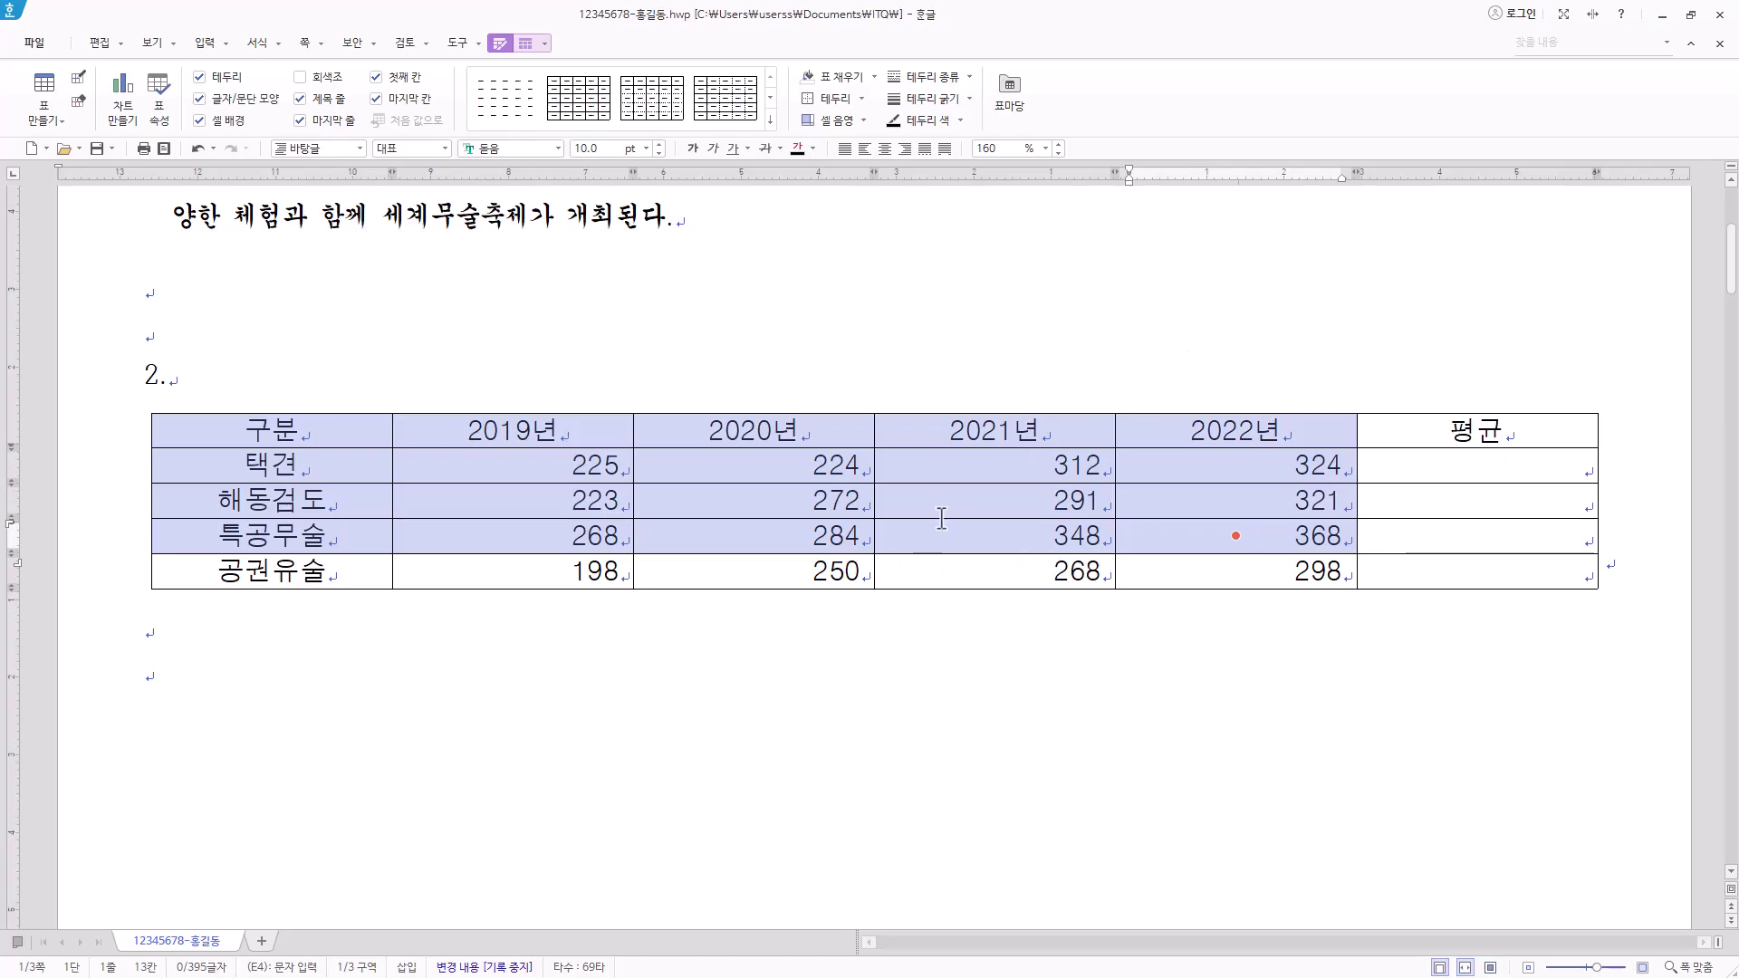
pyautogui.scroll(-3, 987, 494)
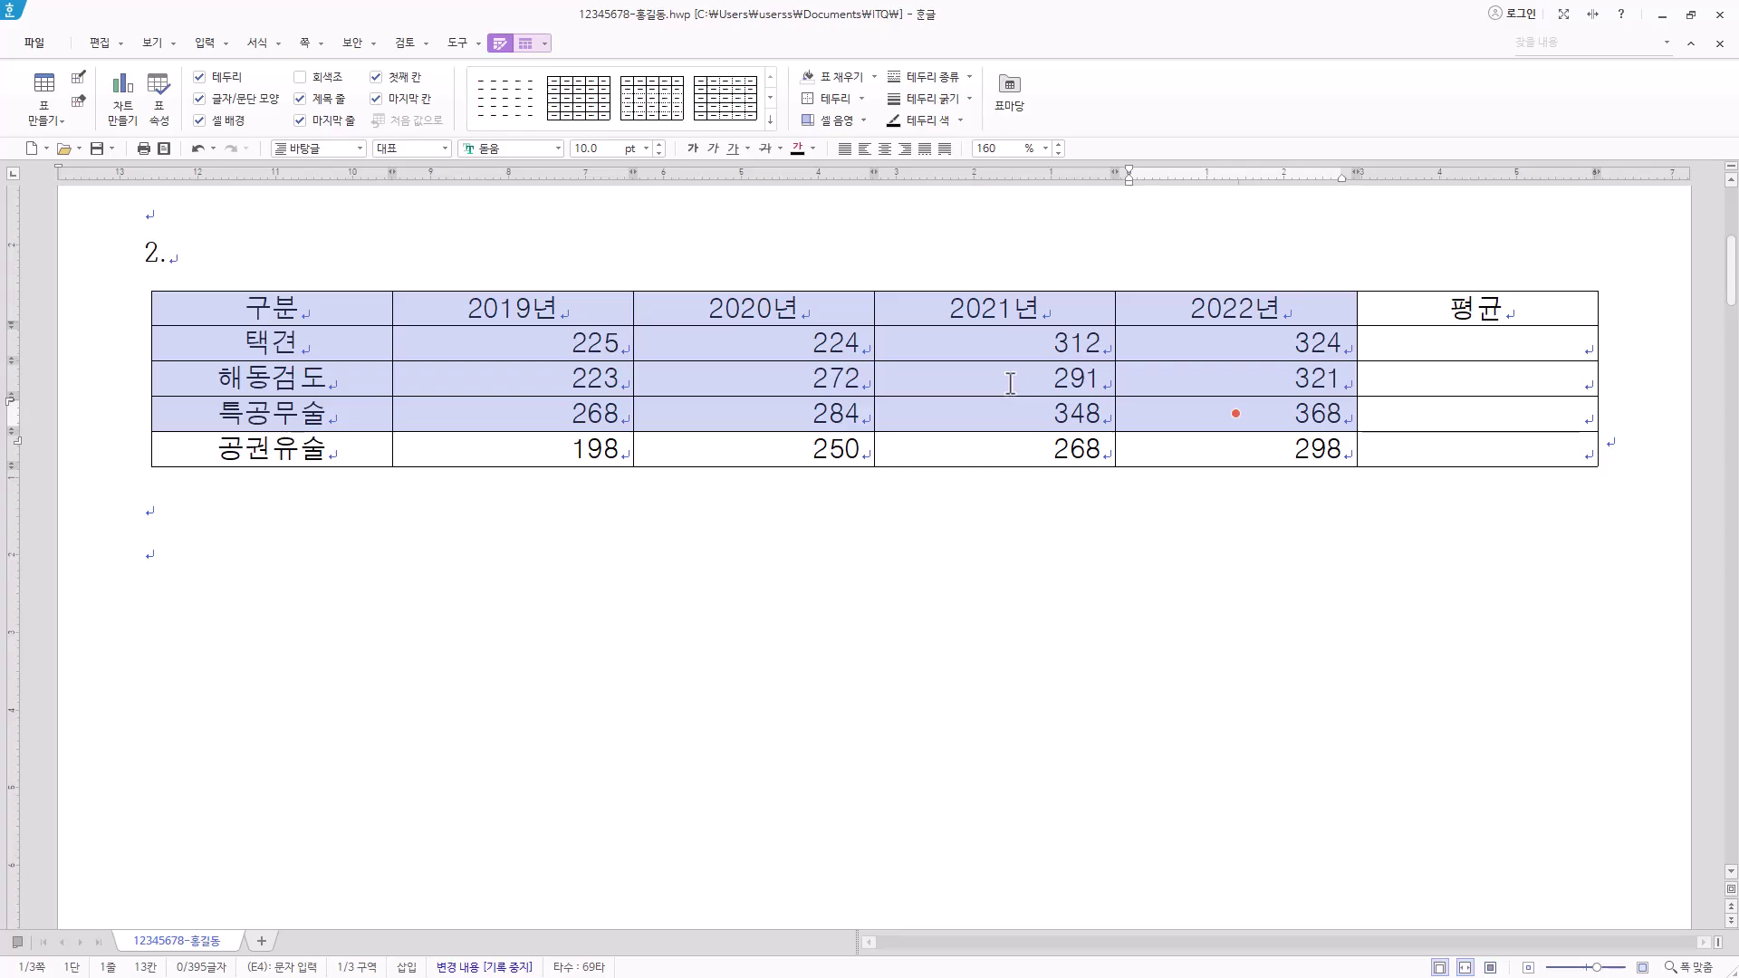
pyautogui.press('l')
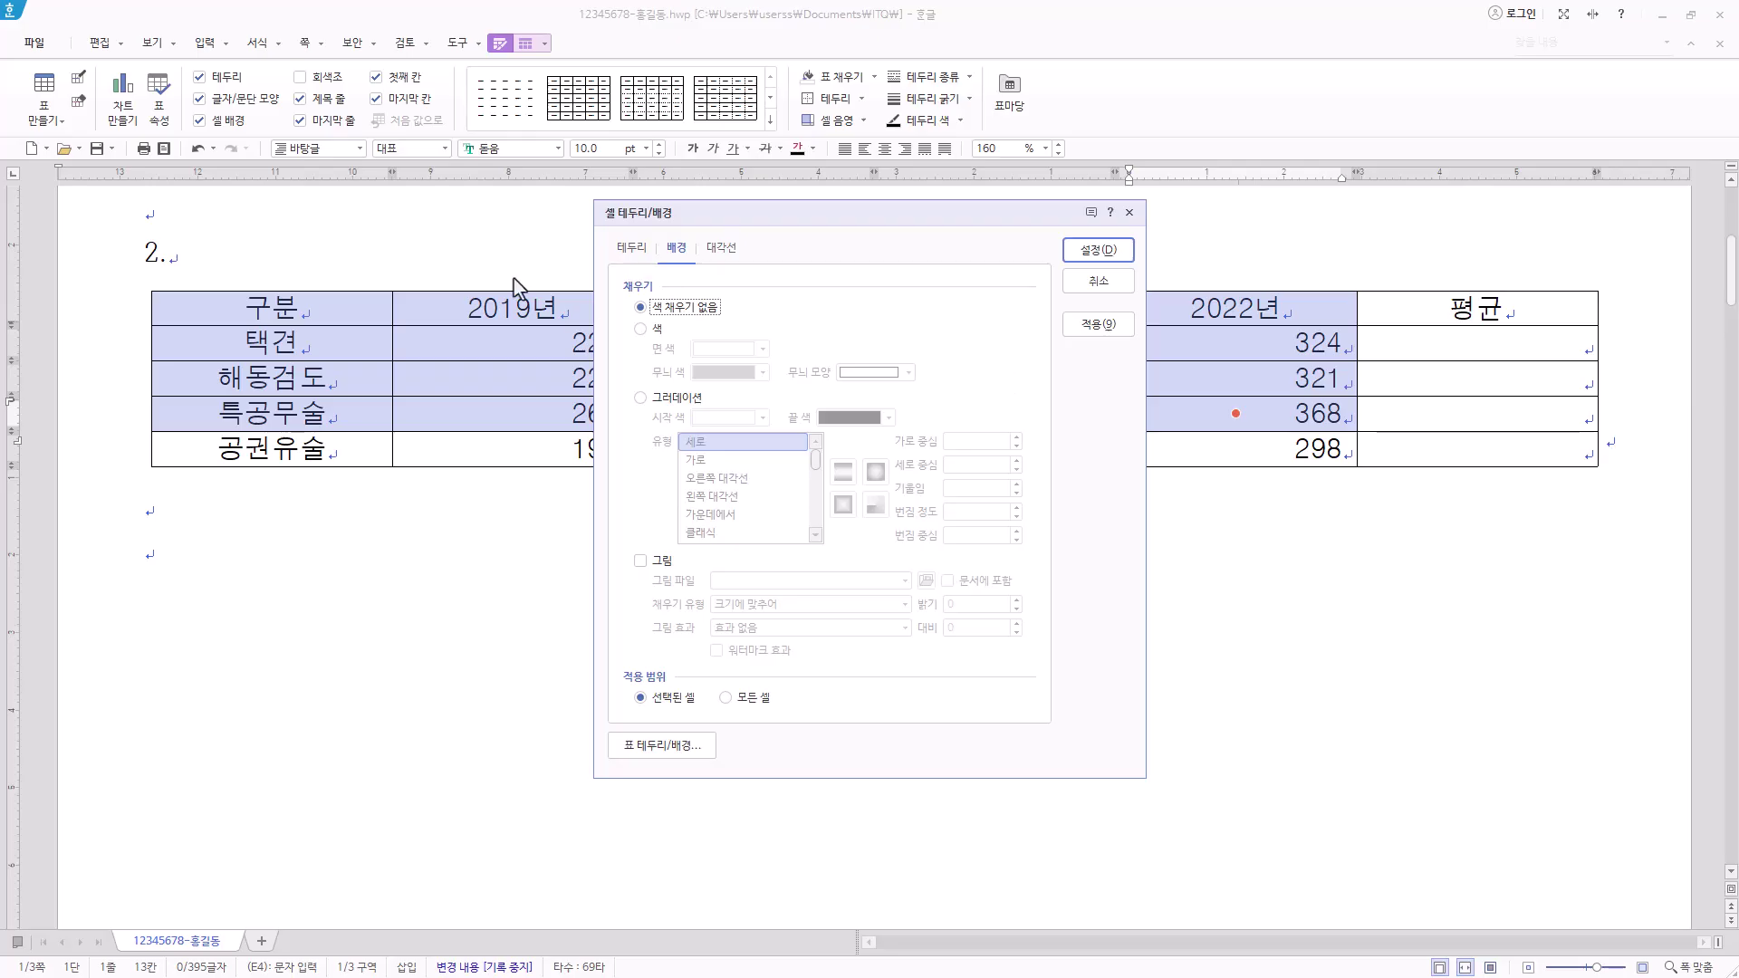
pyautogui.moveTo(772, 217); pyautogui.dragTo(784, 217)
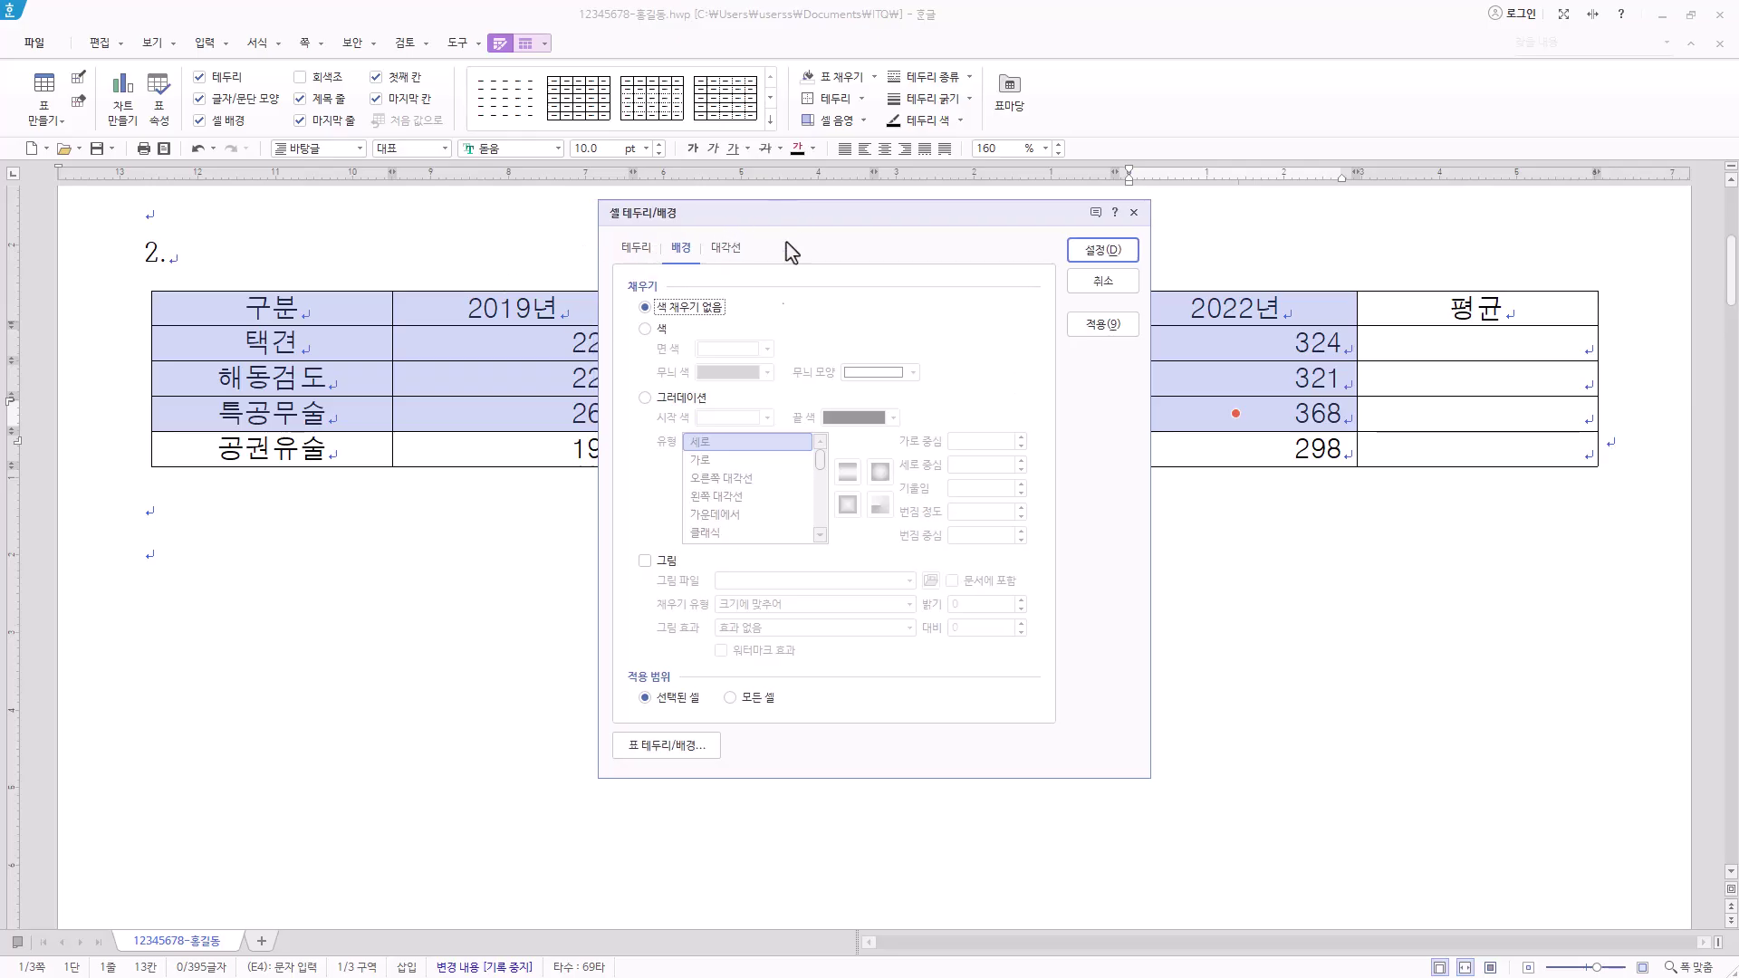
pyautogui.click(685, 248)
pyautogui.click(663, 334)
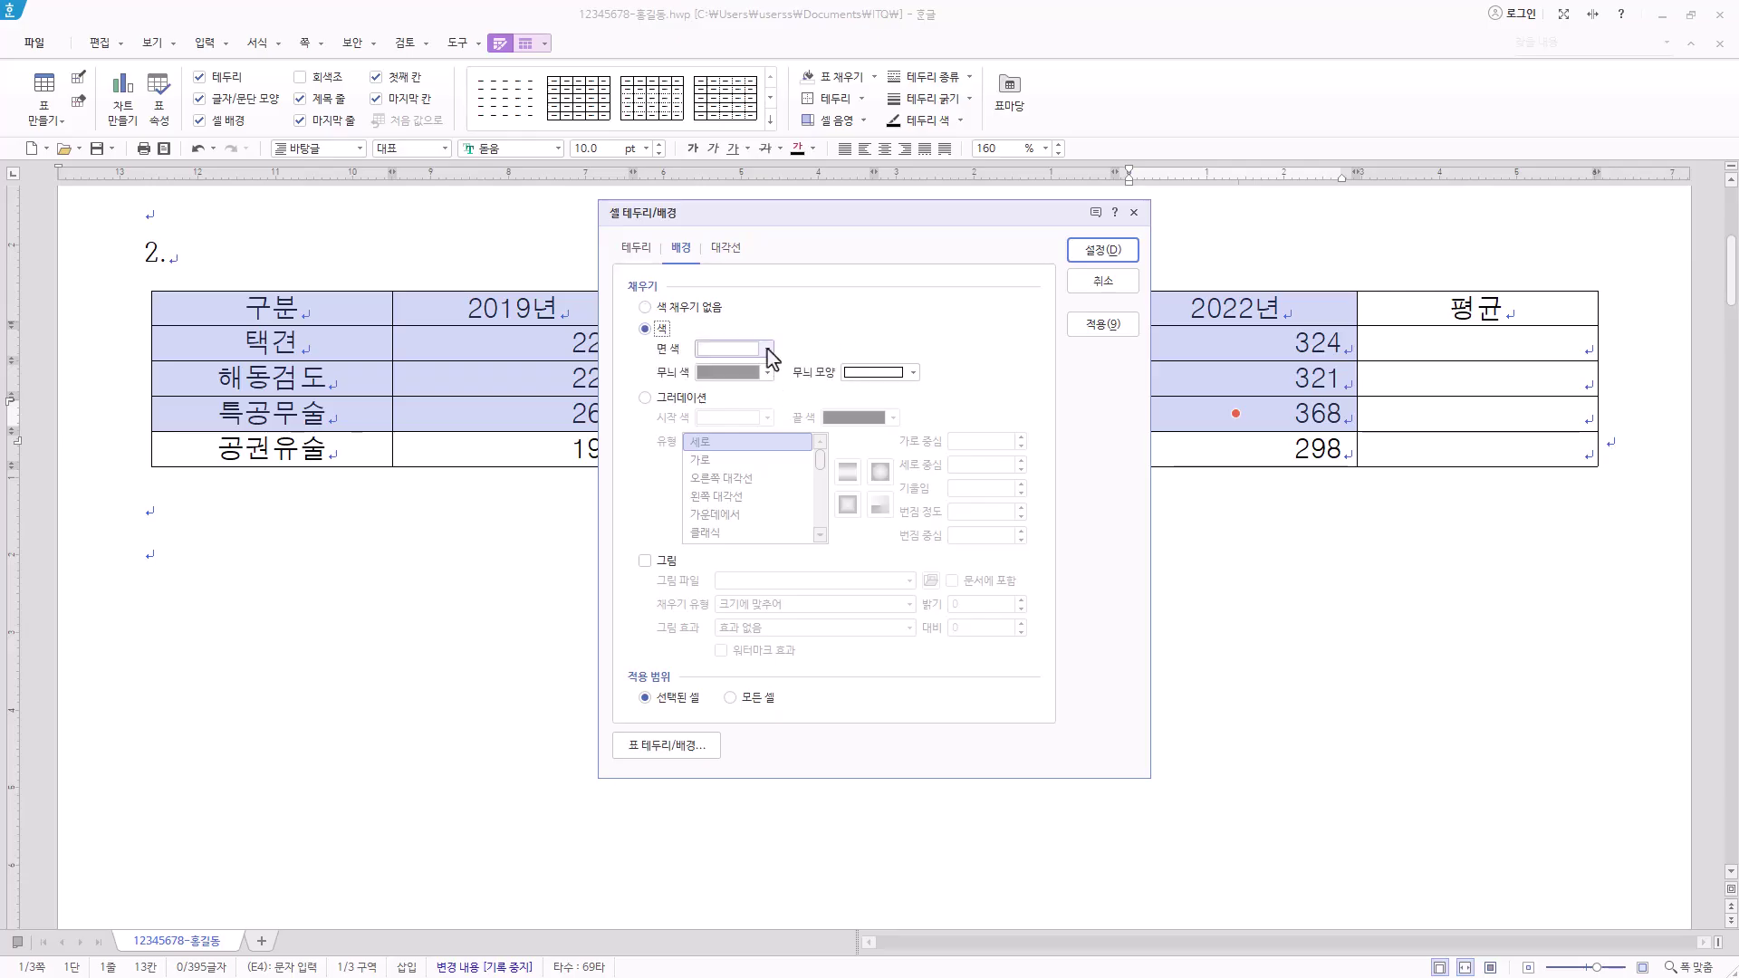
pyautogui.click(767, 349)
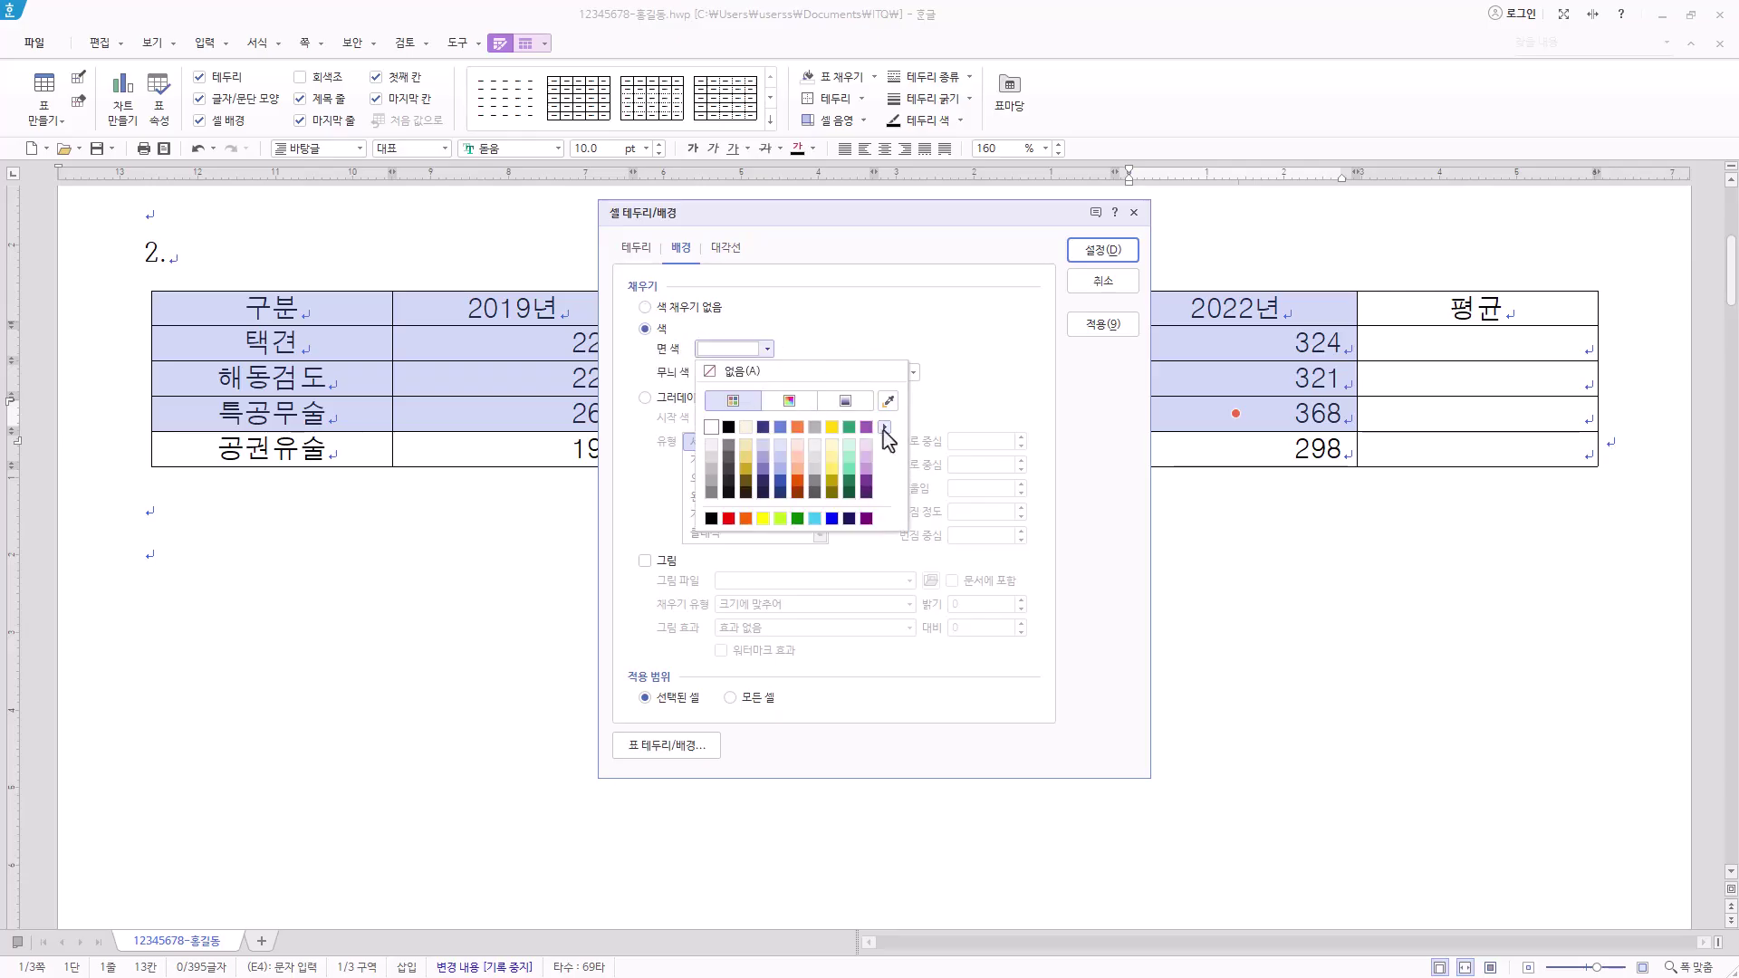
pyautogui.click(882, 427)
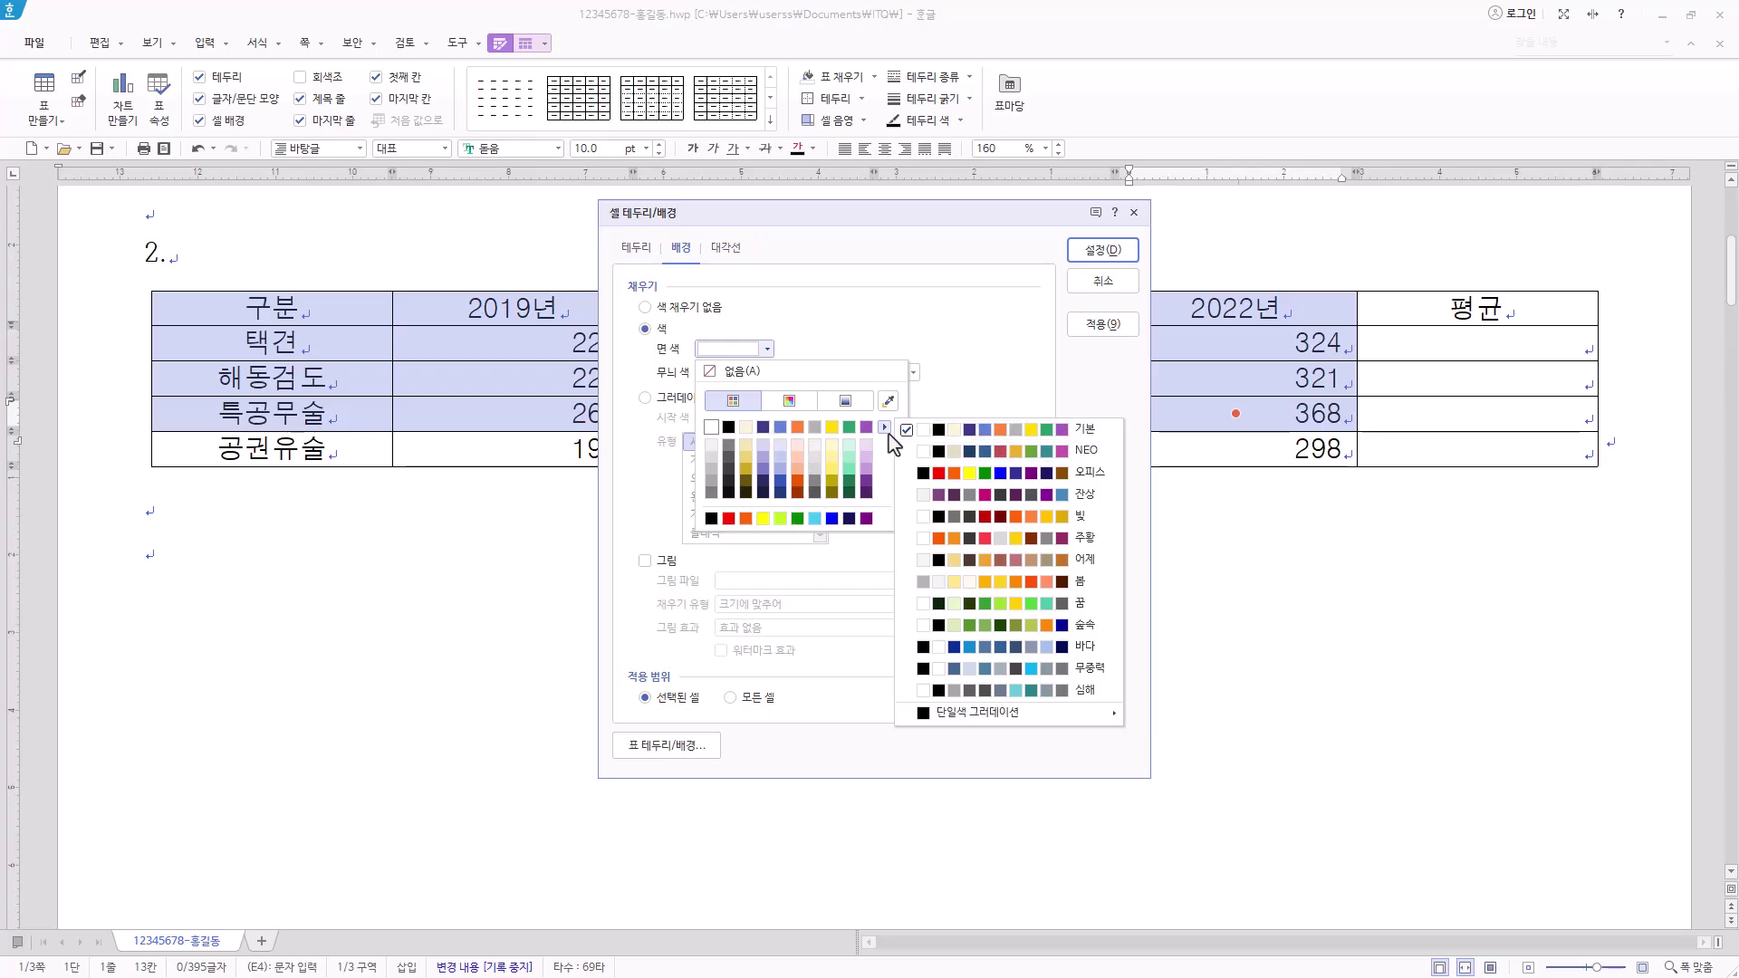
pyautogui.click(856, 333)
pyautogui.click(767, 349)
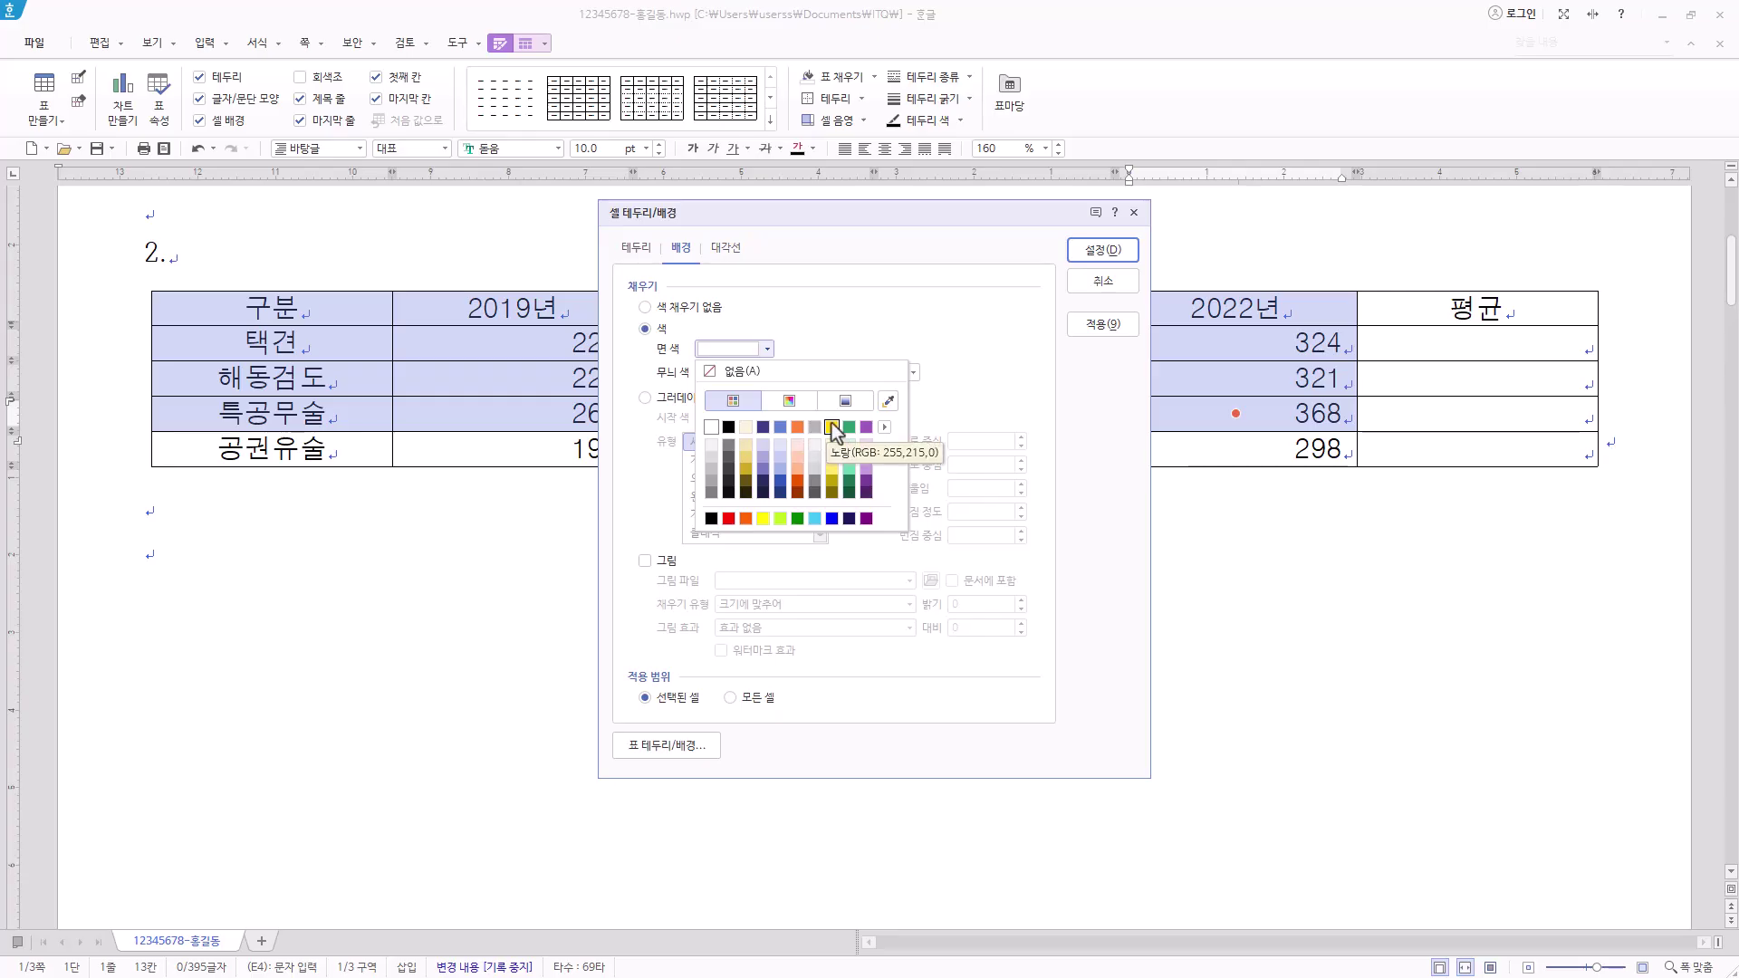
pyautogui.click(815, 374)
# Set the selected cells' fill colour (면 색) to yellow and apply the background
pyautogui.click(768, 348)
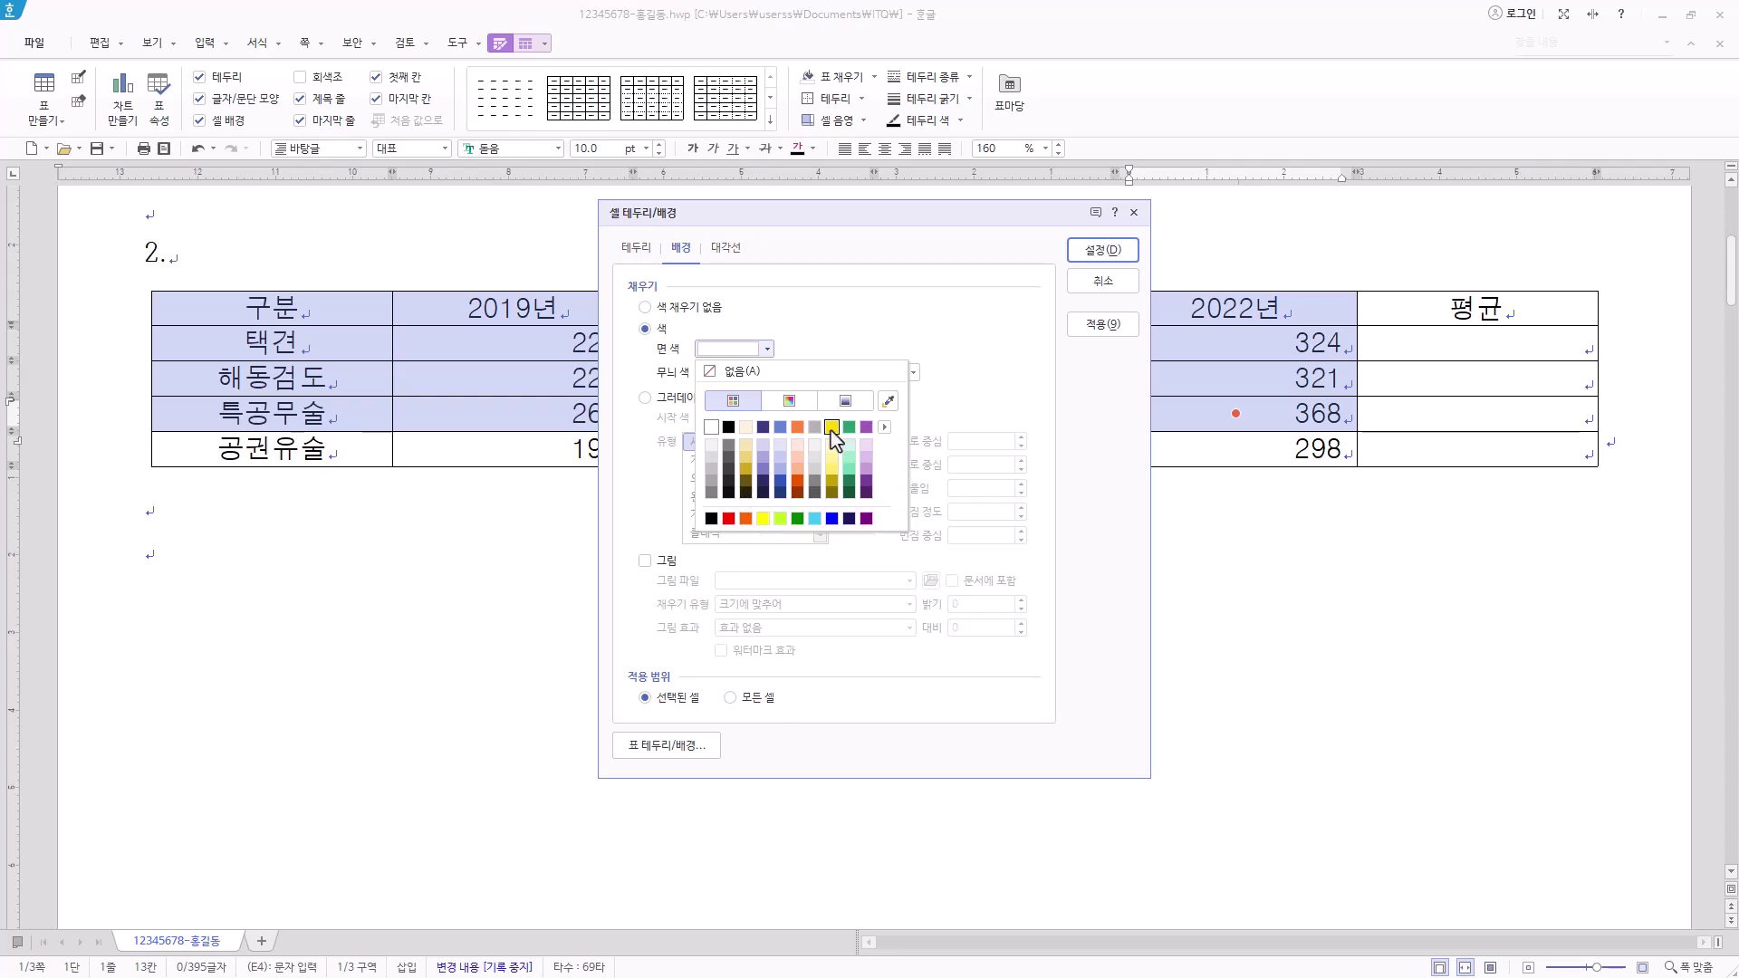
pyautogui.click(764, 518)
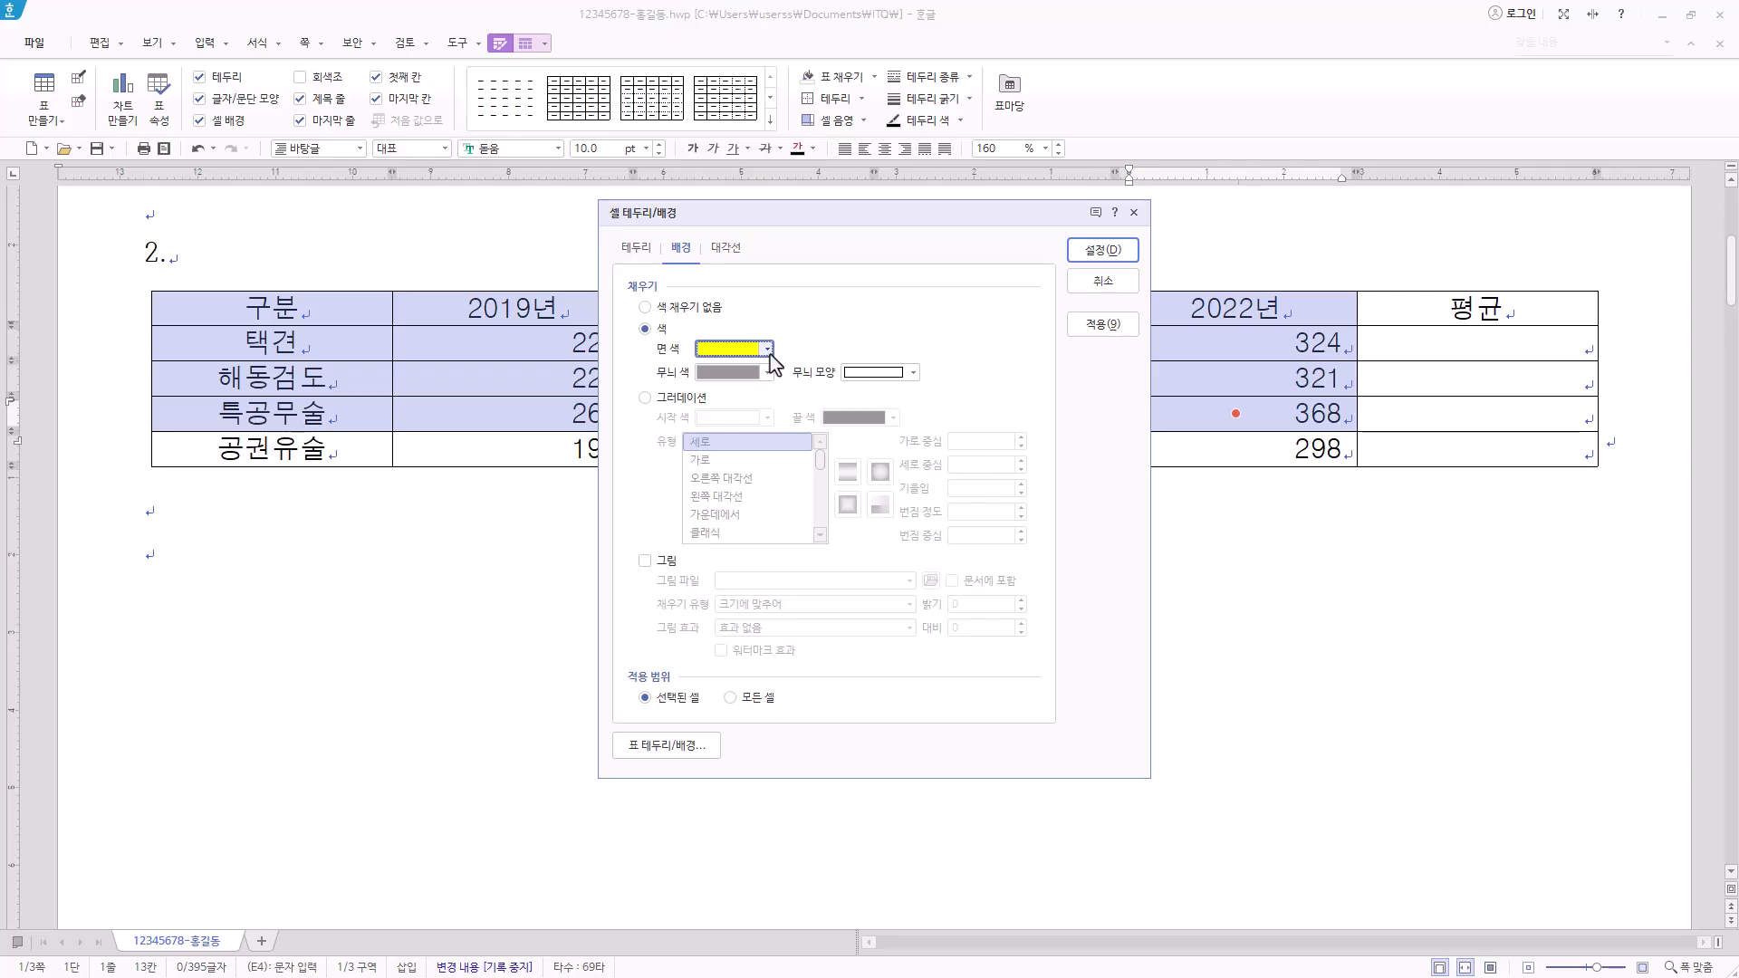
pyautogui.click(768, 351)
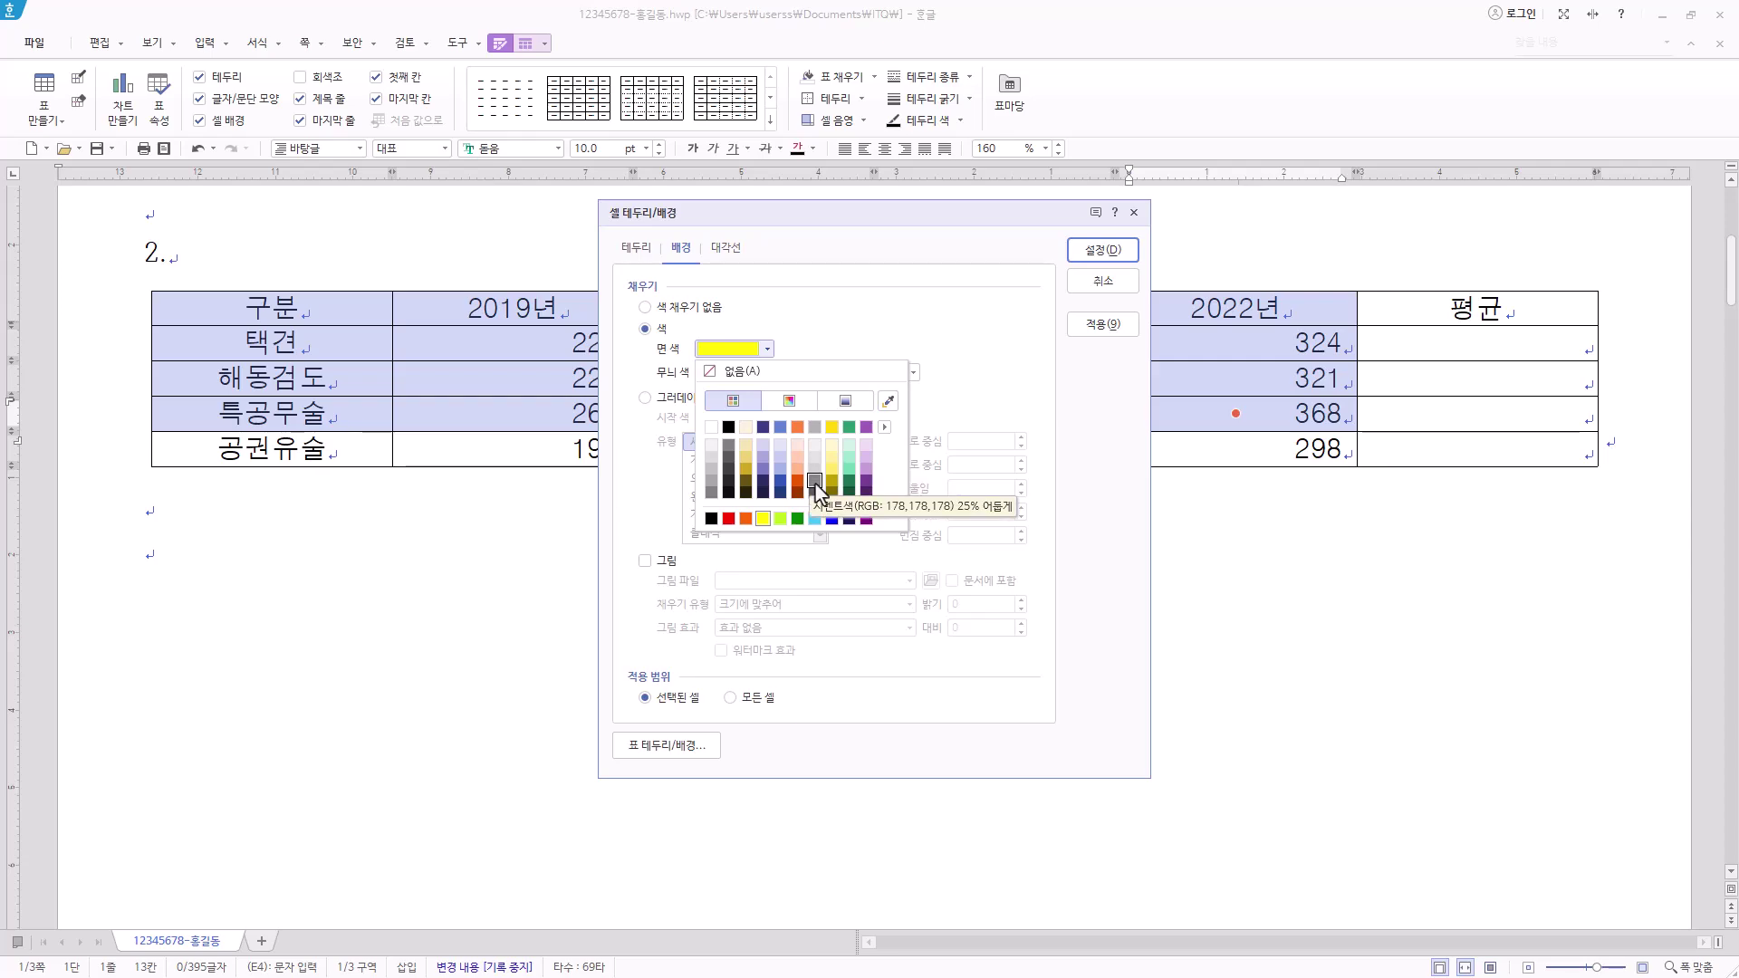
pyautogui.click(1002, 354)
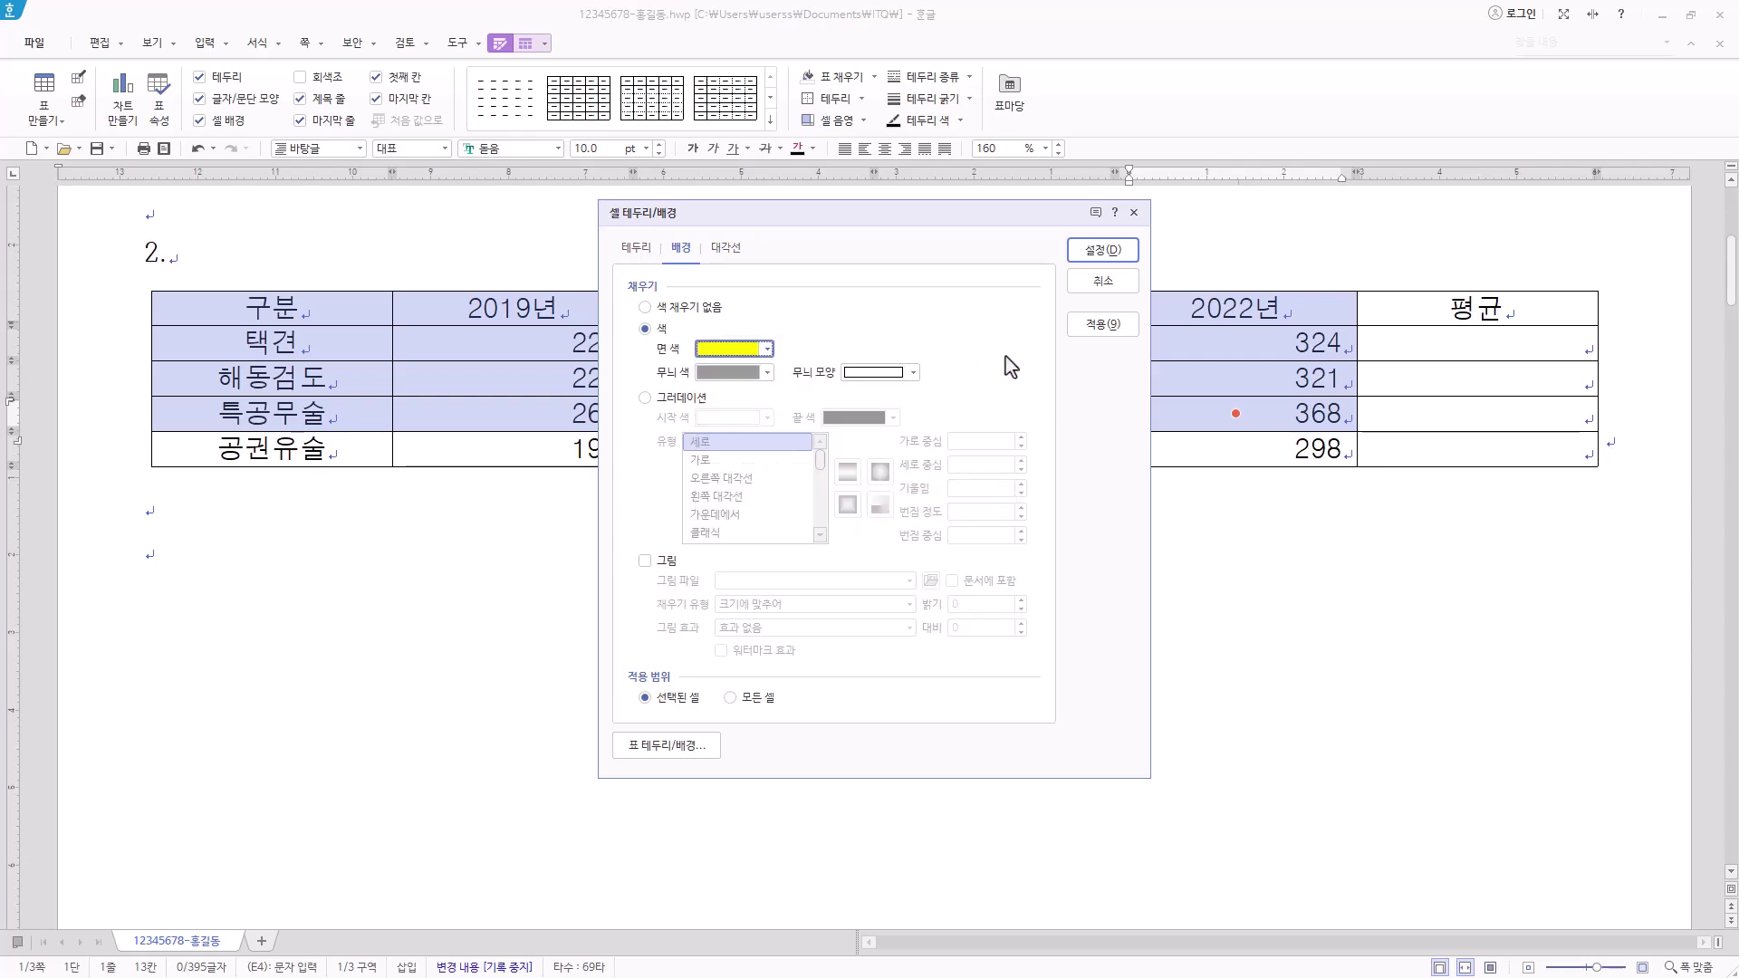
pyautogui.click(1102, 251)
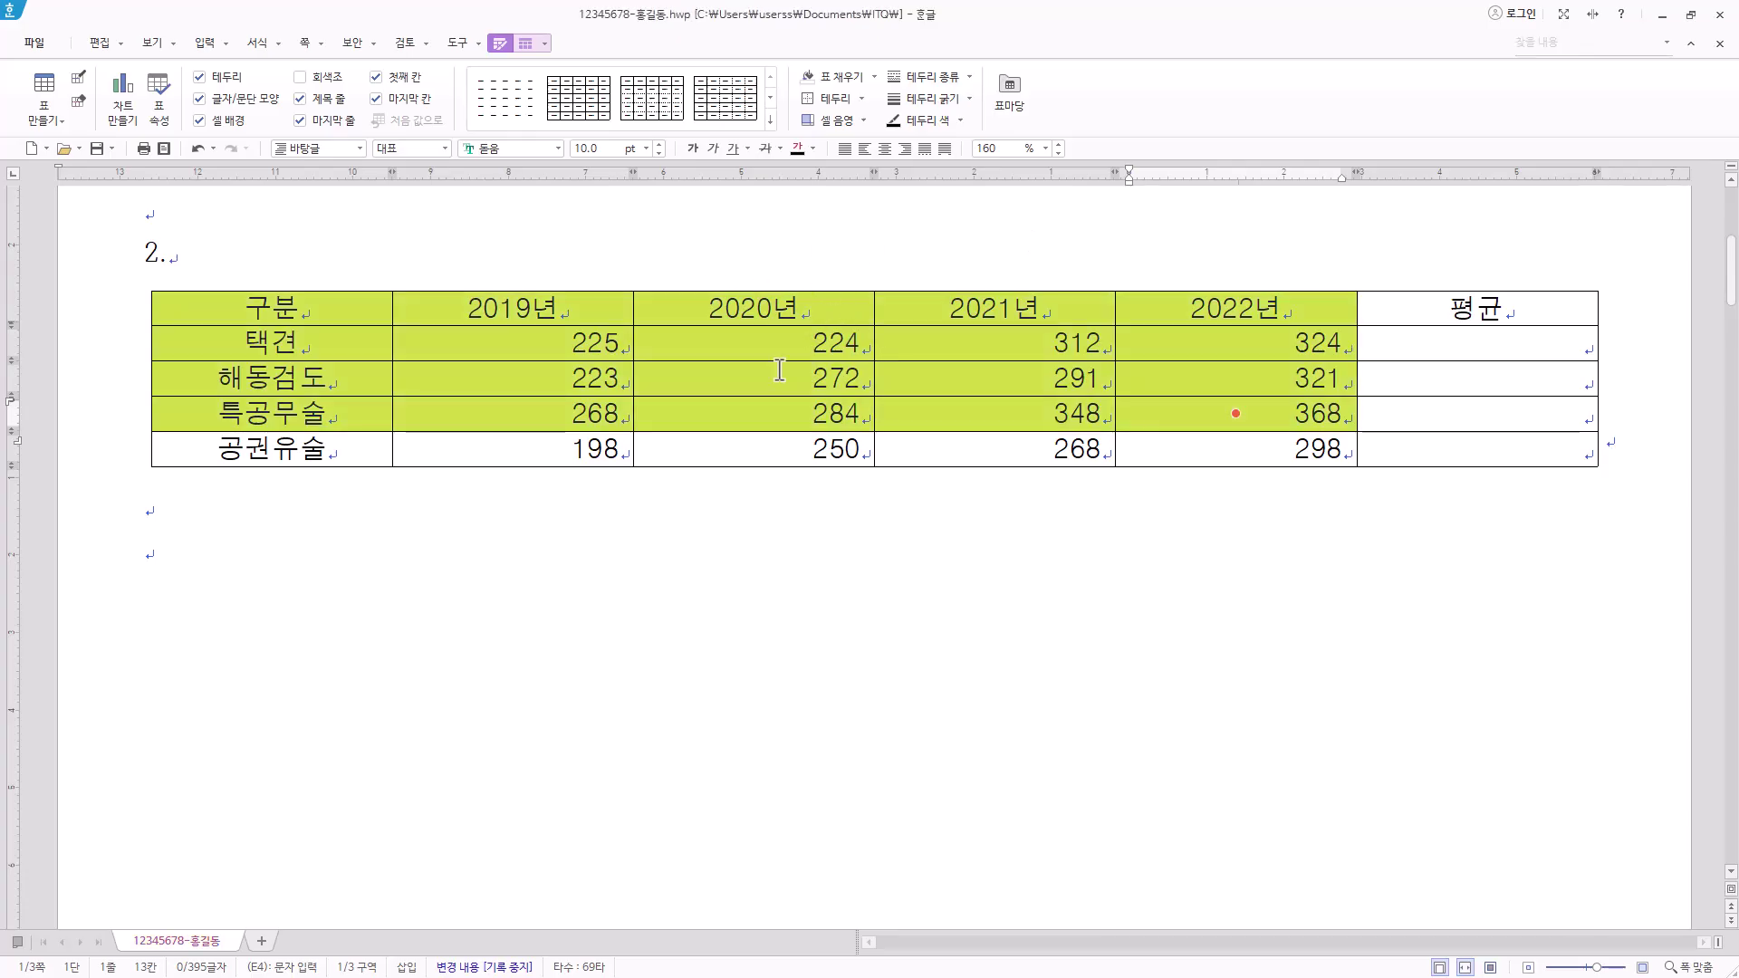
# Fill the 평균 column for 택견, 해동검도 and 특공무술 with the block average of their 2019년 to 2022년 values
pyautogui.moveTo(1449, 348); pyautogui.dragTo(1478, 414)
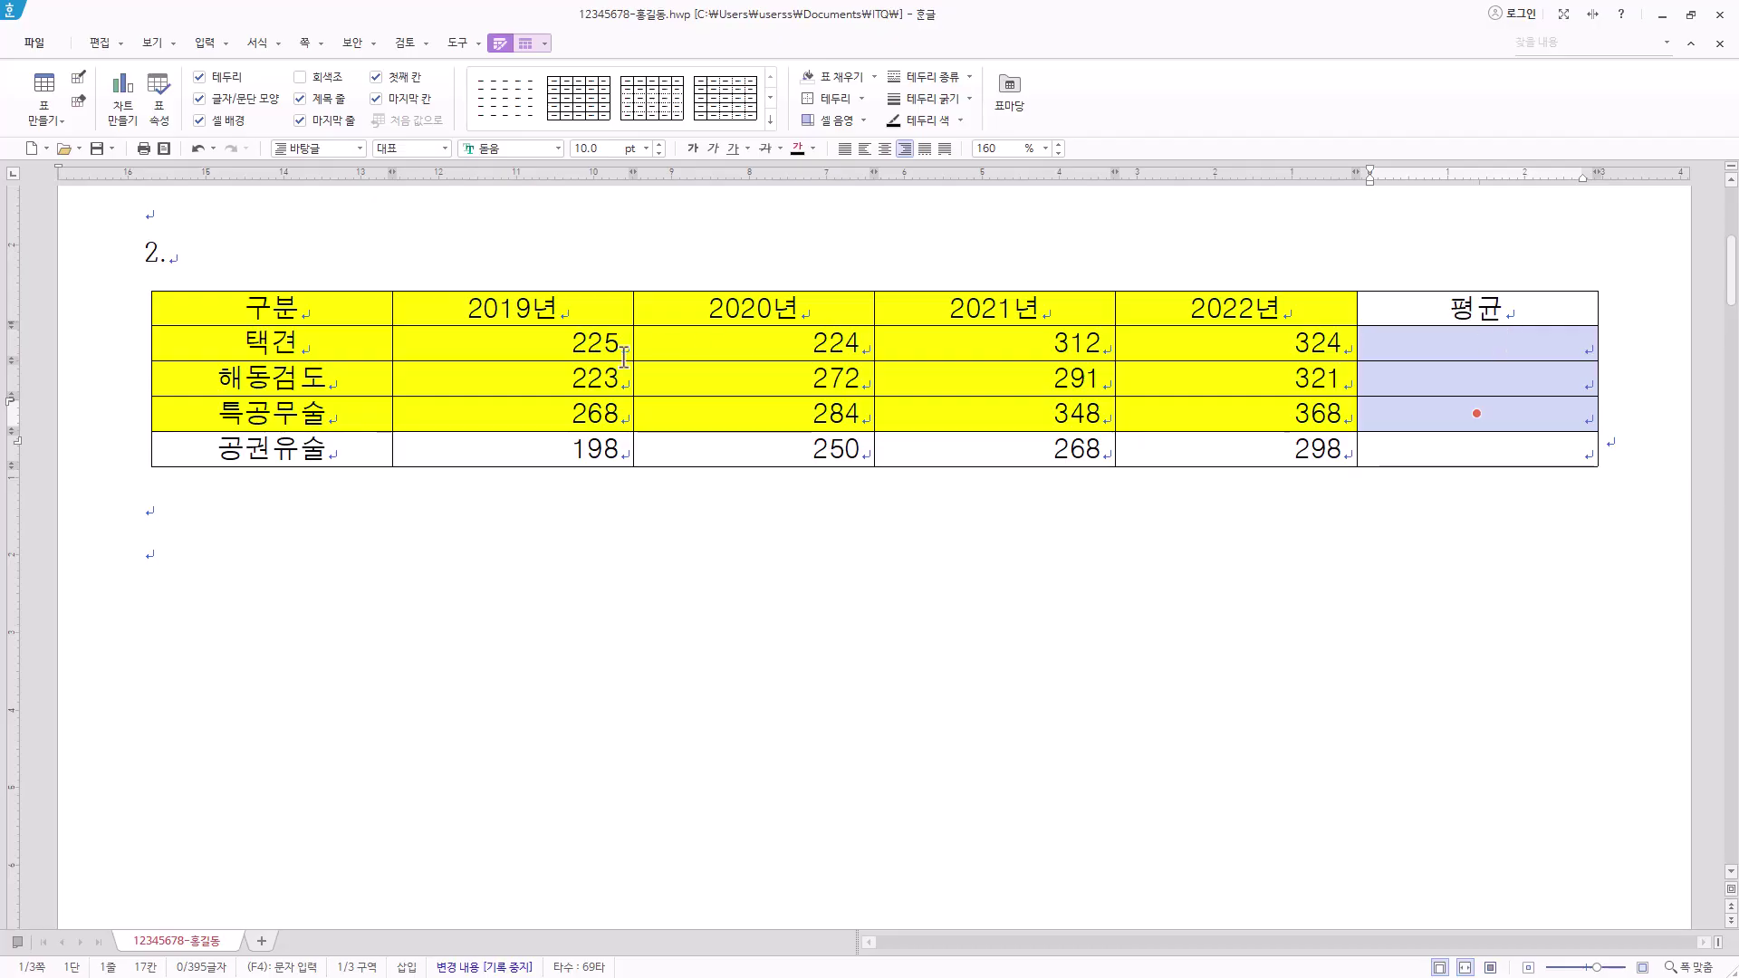
pyautogui.moveTo(489, 342); pyautogui.dragTo(1463, 342)
pyautogui.click(1449, 342)
pyautogui.moveTo(598, 342); pyautogui.dragTo(1474, 414)
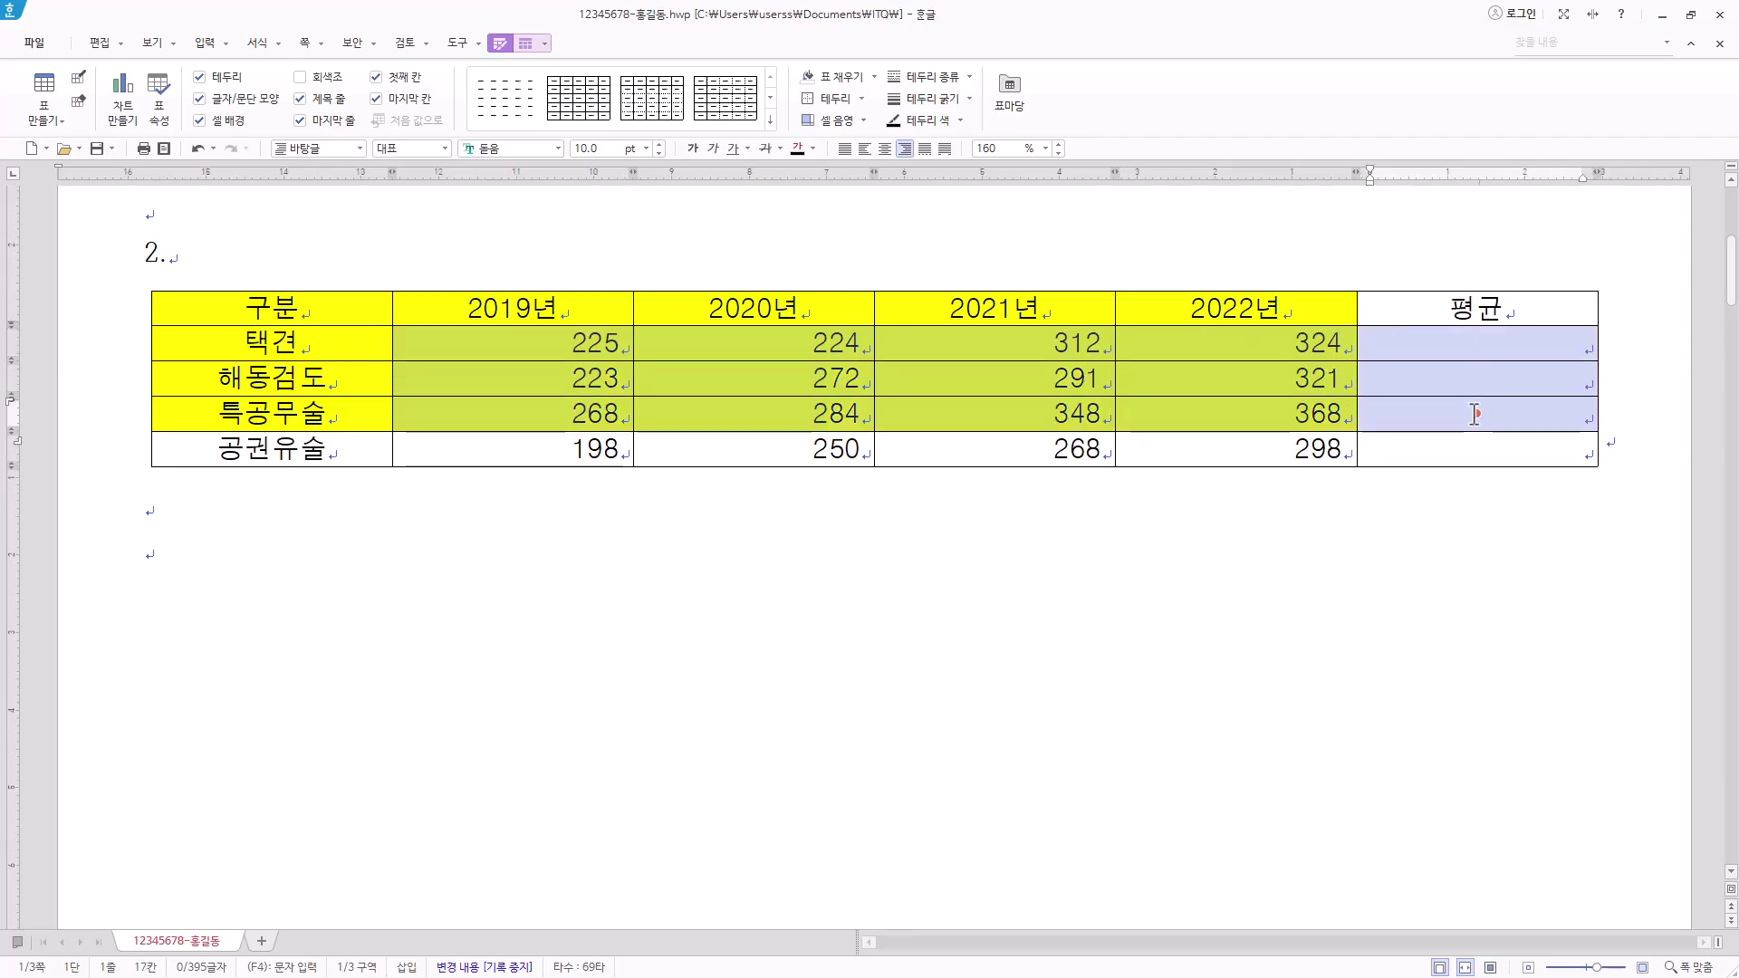
pyautogui.rightClick(1170, 339)
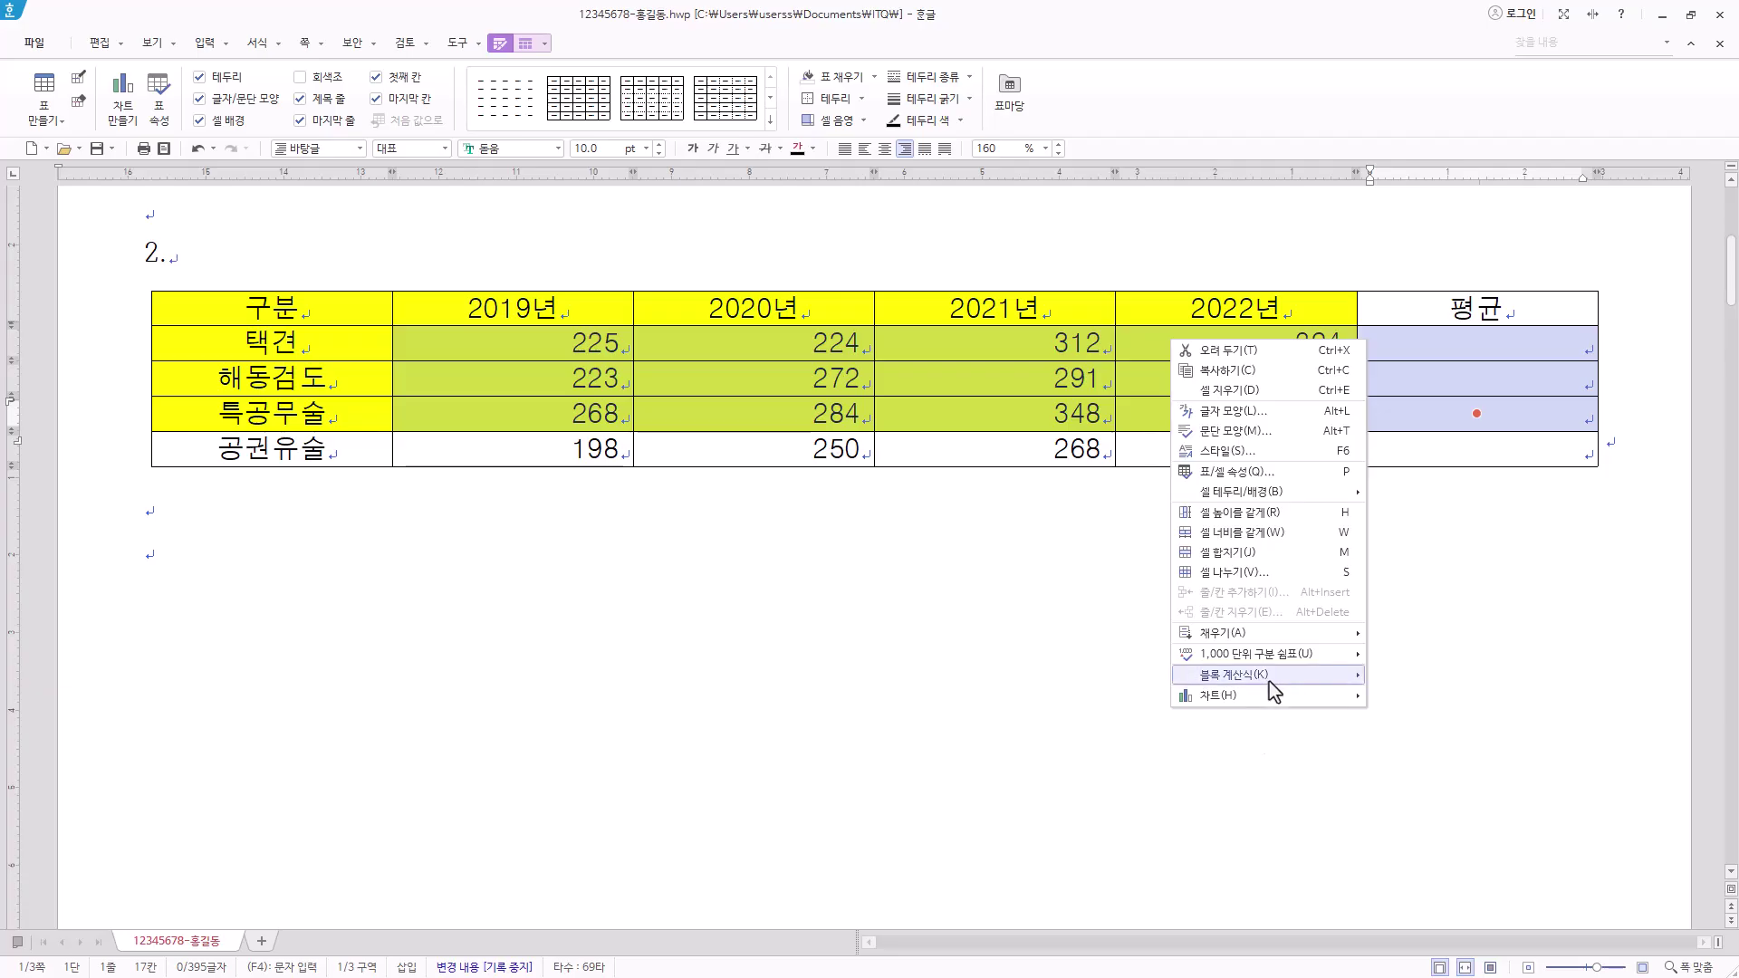
pyautogui.moveTo(1350, 681)
pyautogui.click(1420, 693)
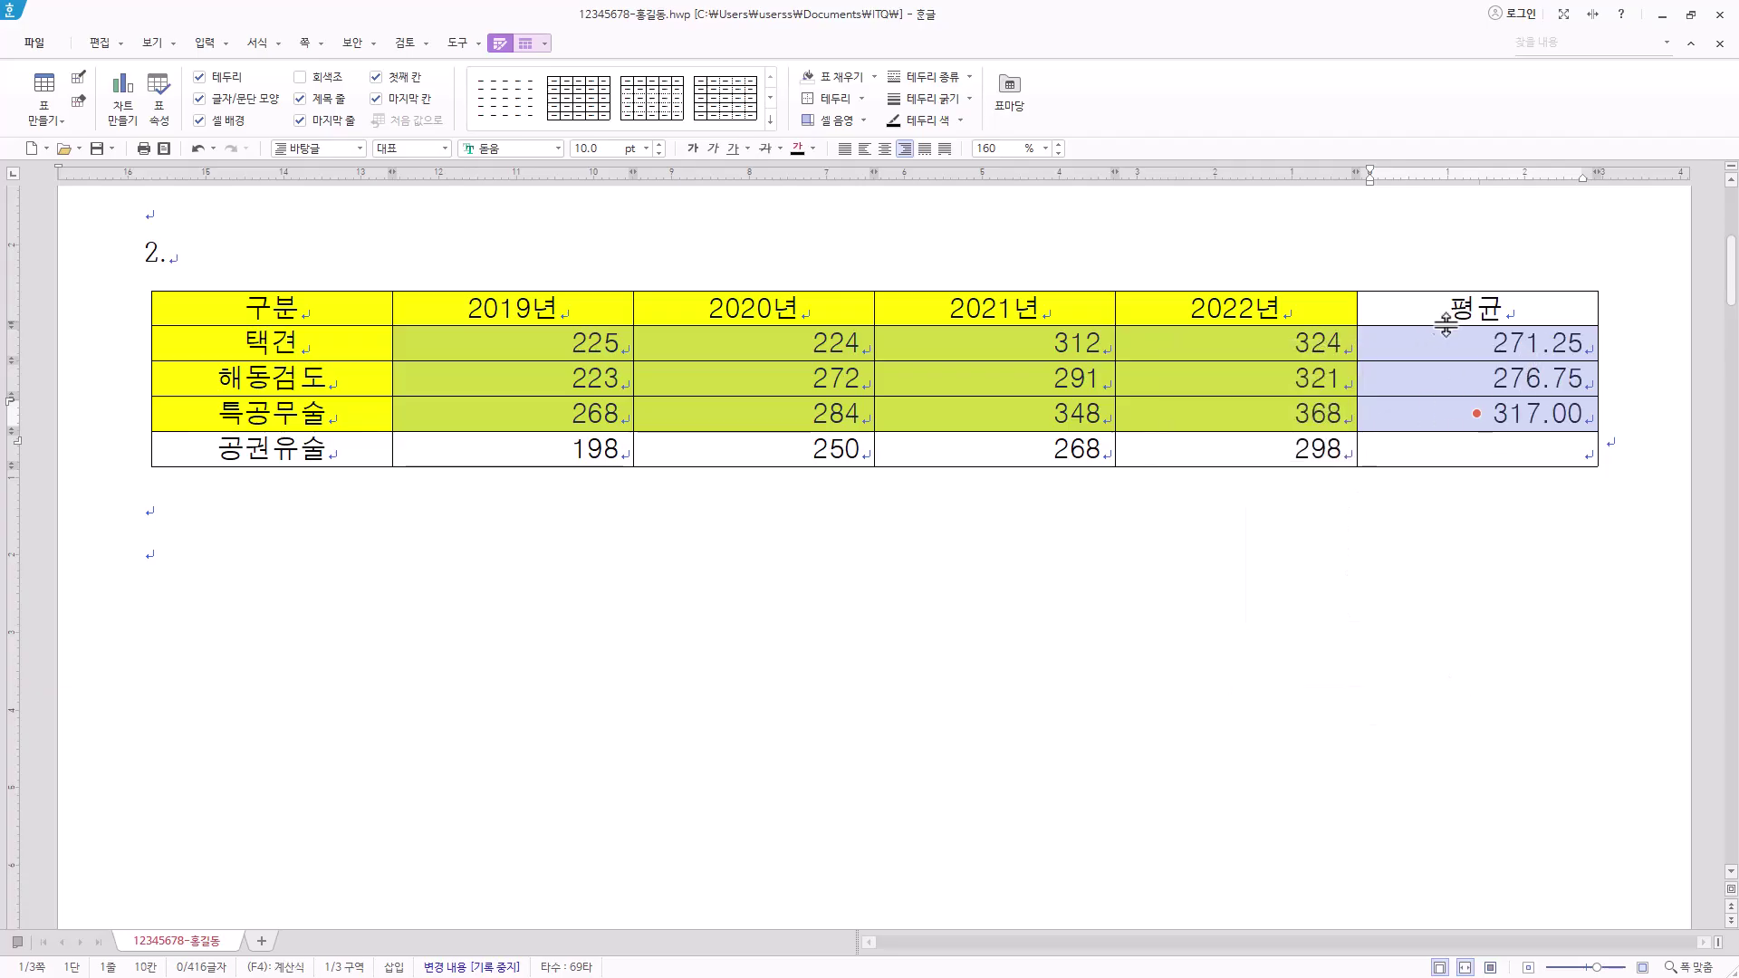
pyautogui.click(1565, 343)
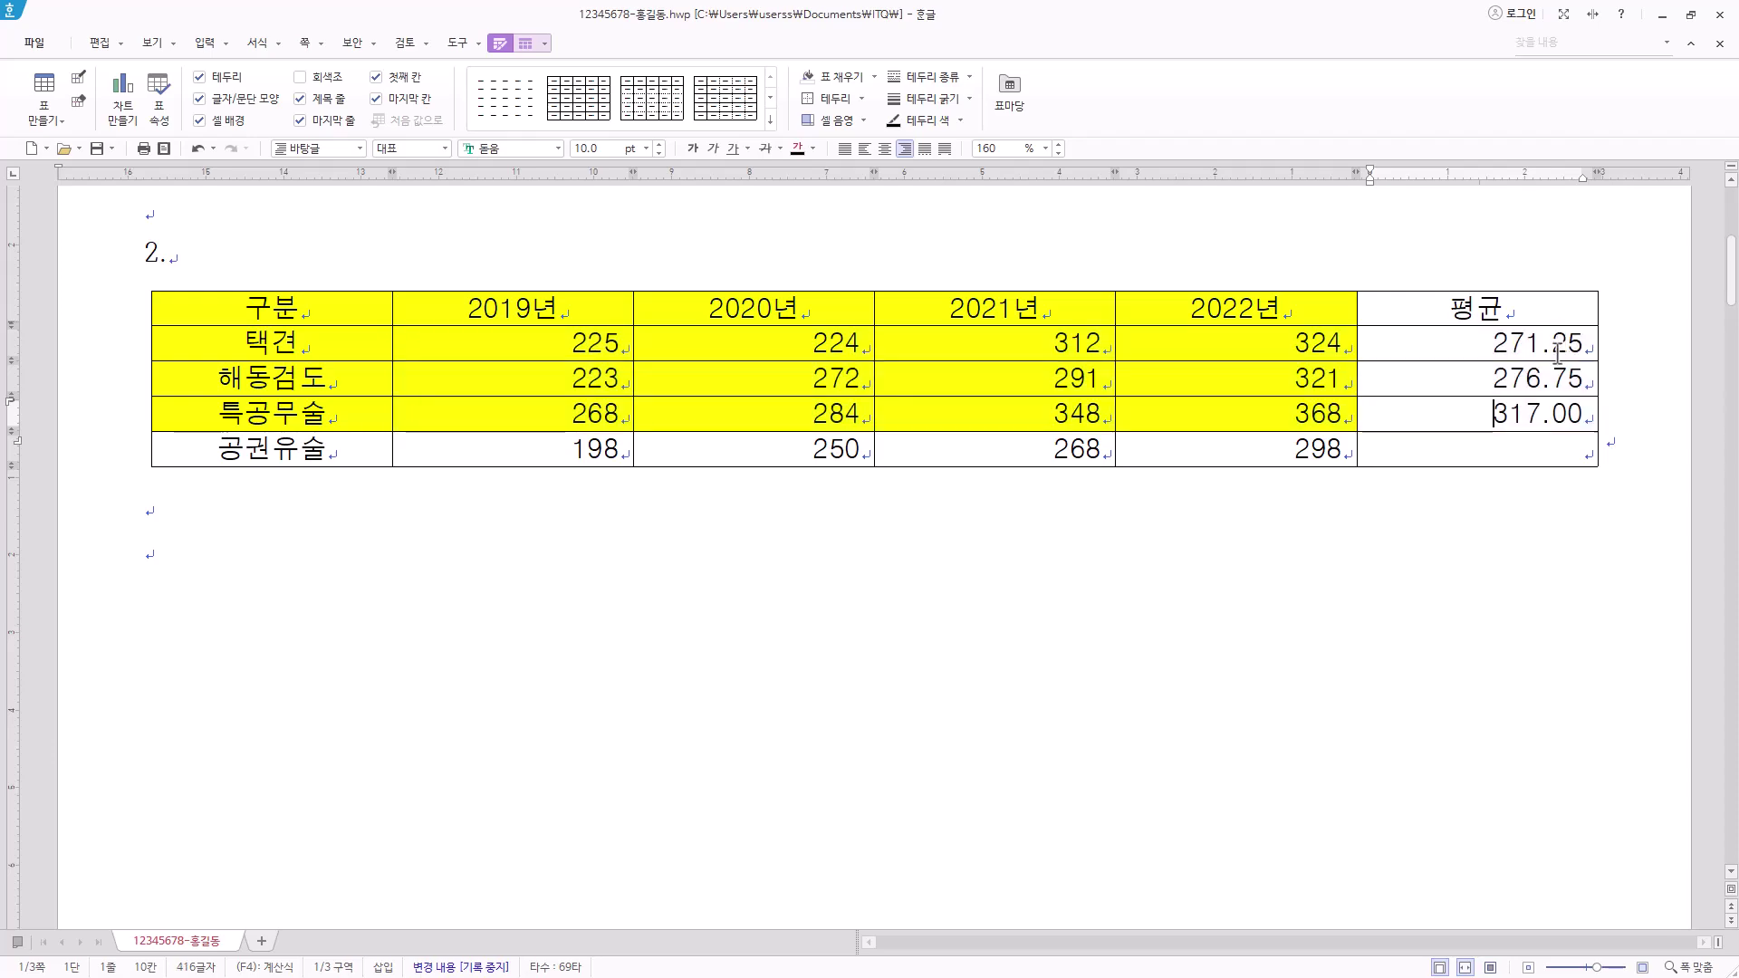
pyautogui.press('Down')
pyautogui.press('Down')
pyautogui.moveTo(1520, 349); pyautogui.dragTo(1508, 398)
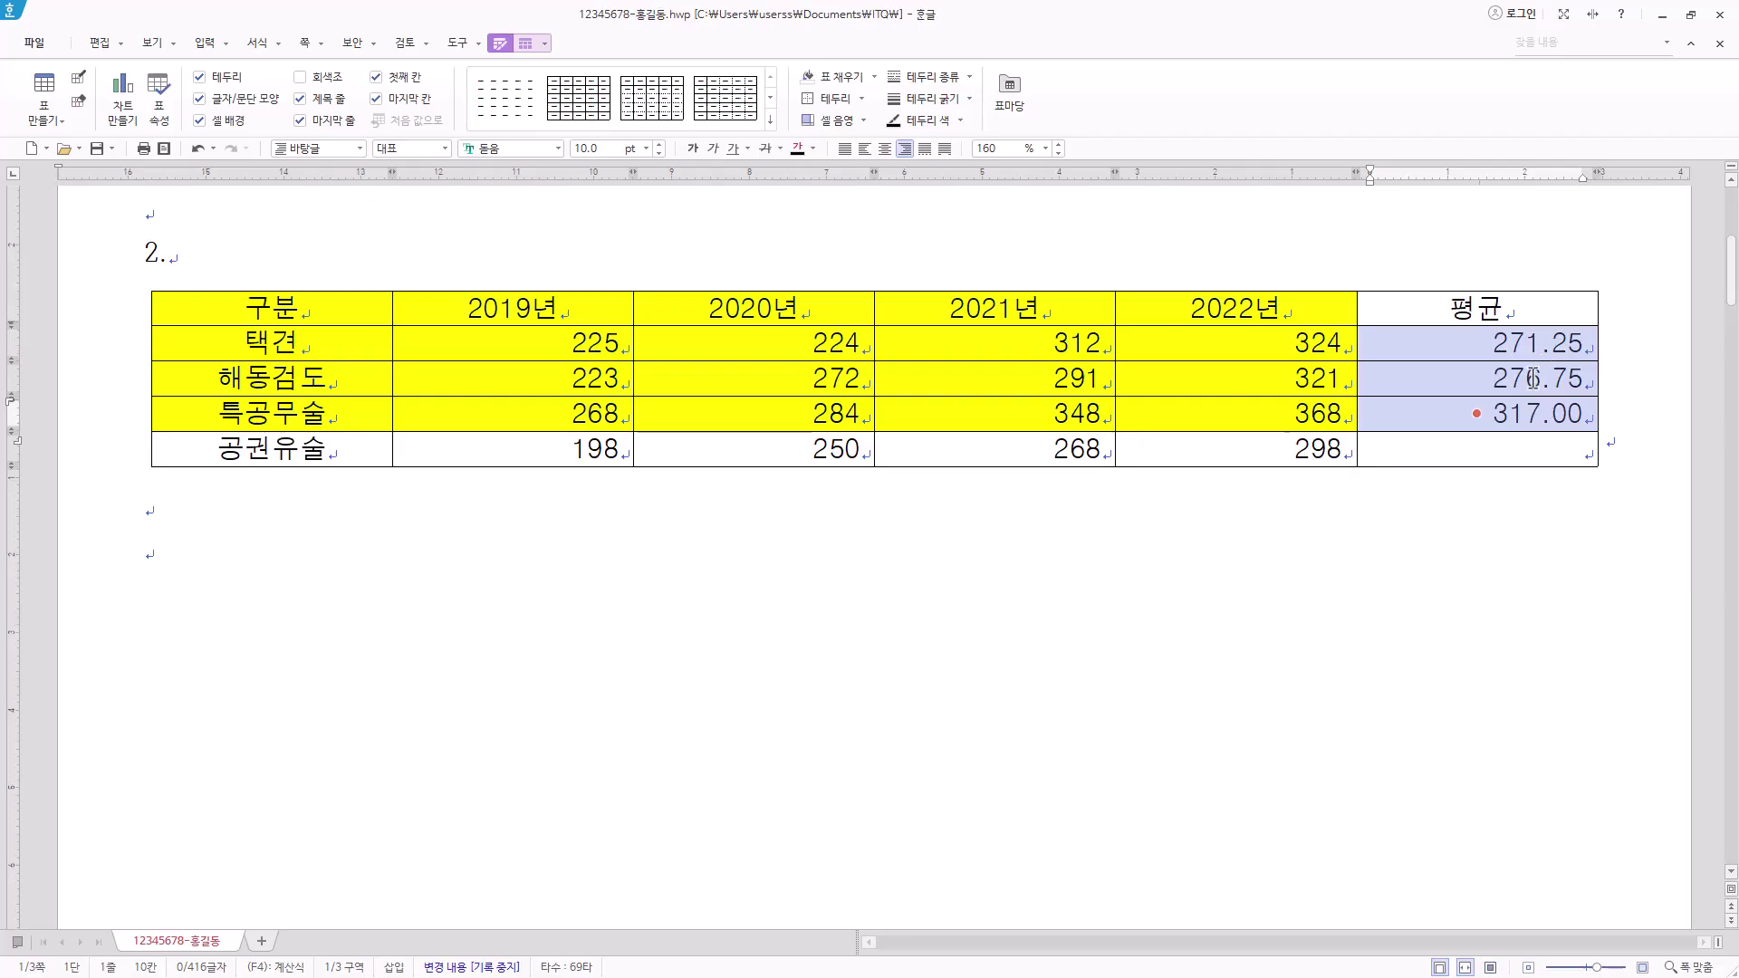
pyautogui.press('Escape')
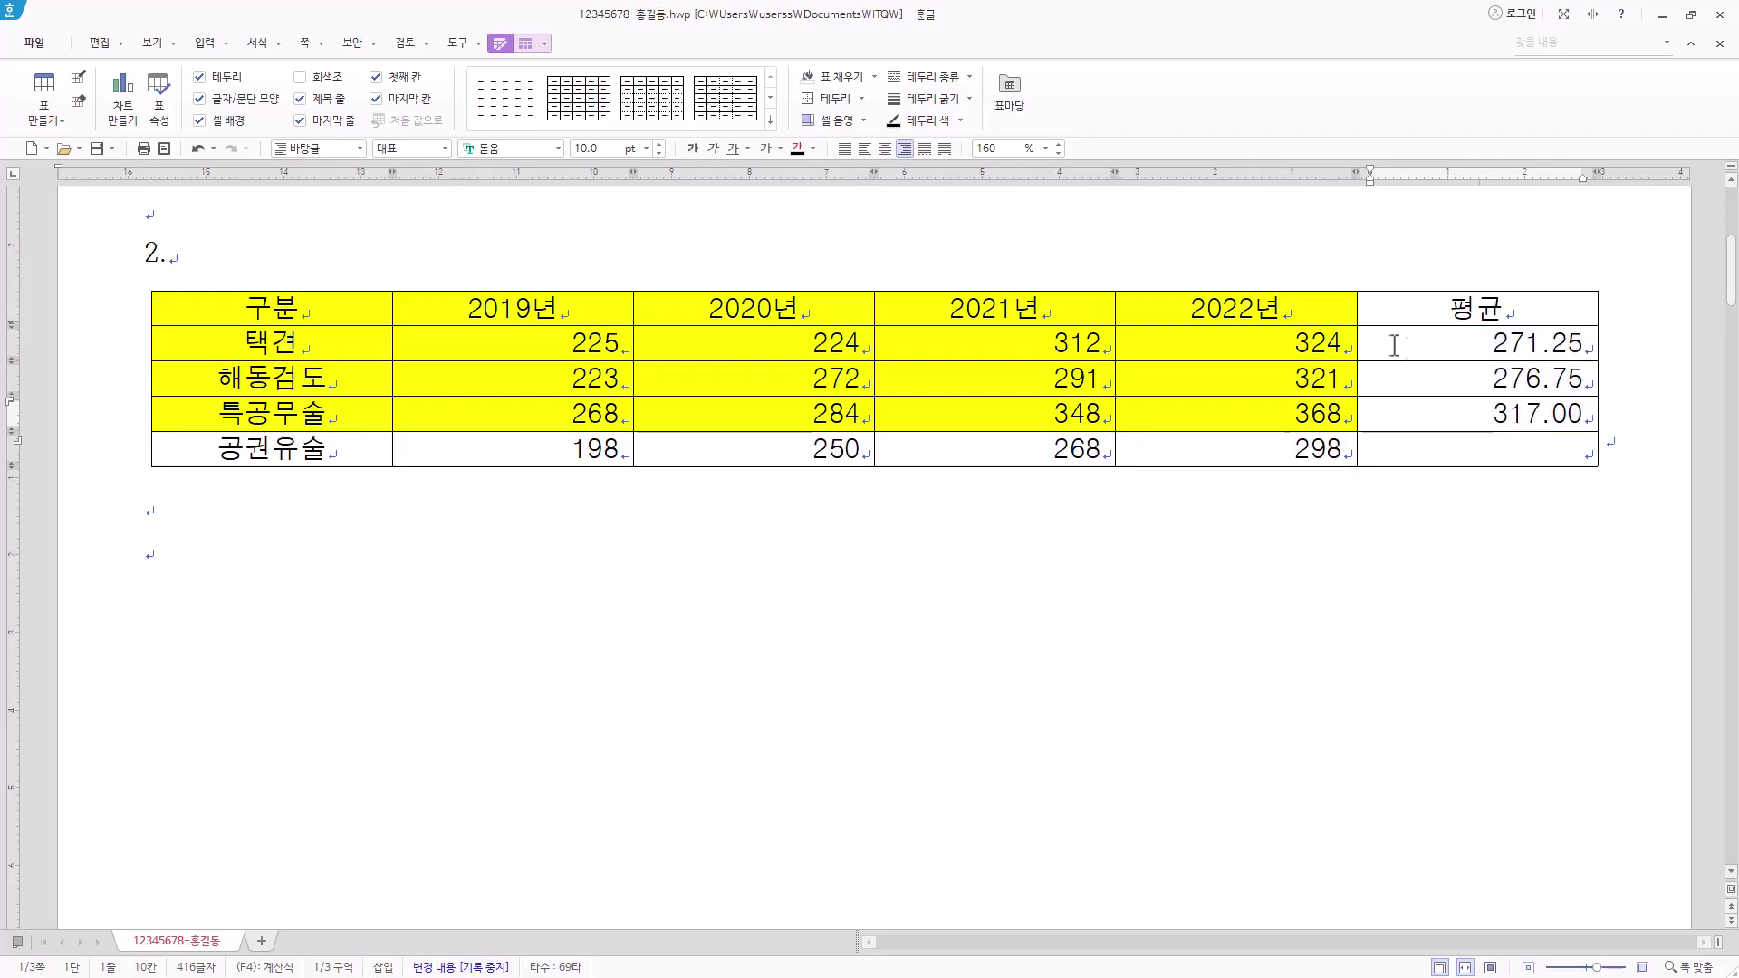
# Edit the 택견 row's average formula, keeping =AVG(B?:E?) with its format set to 소수점 이하 두 자리
pyautogui.click(1530, 345)
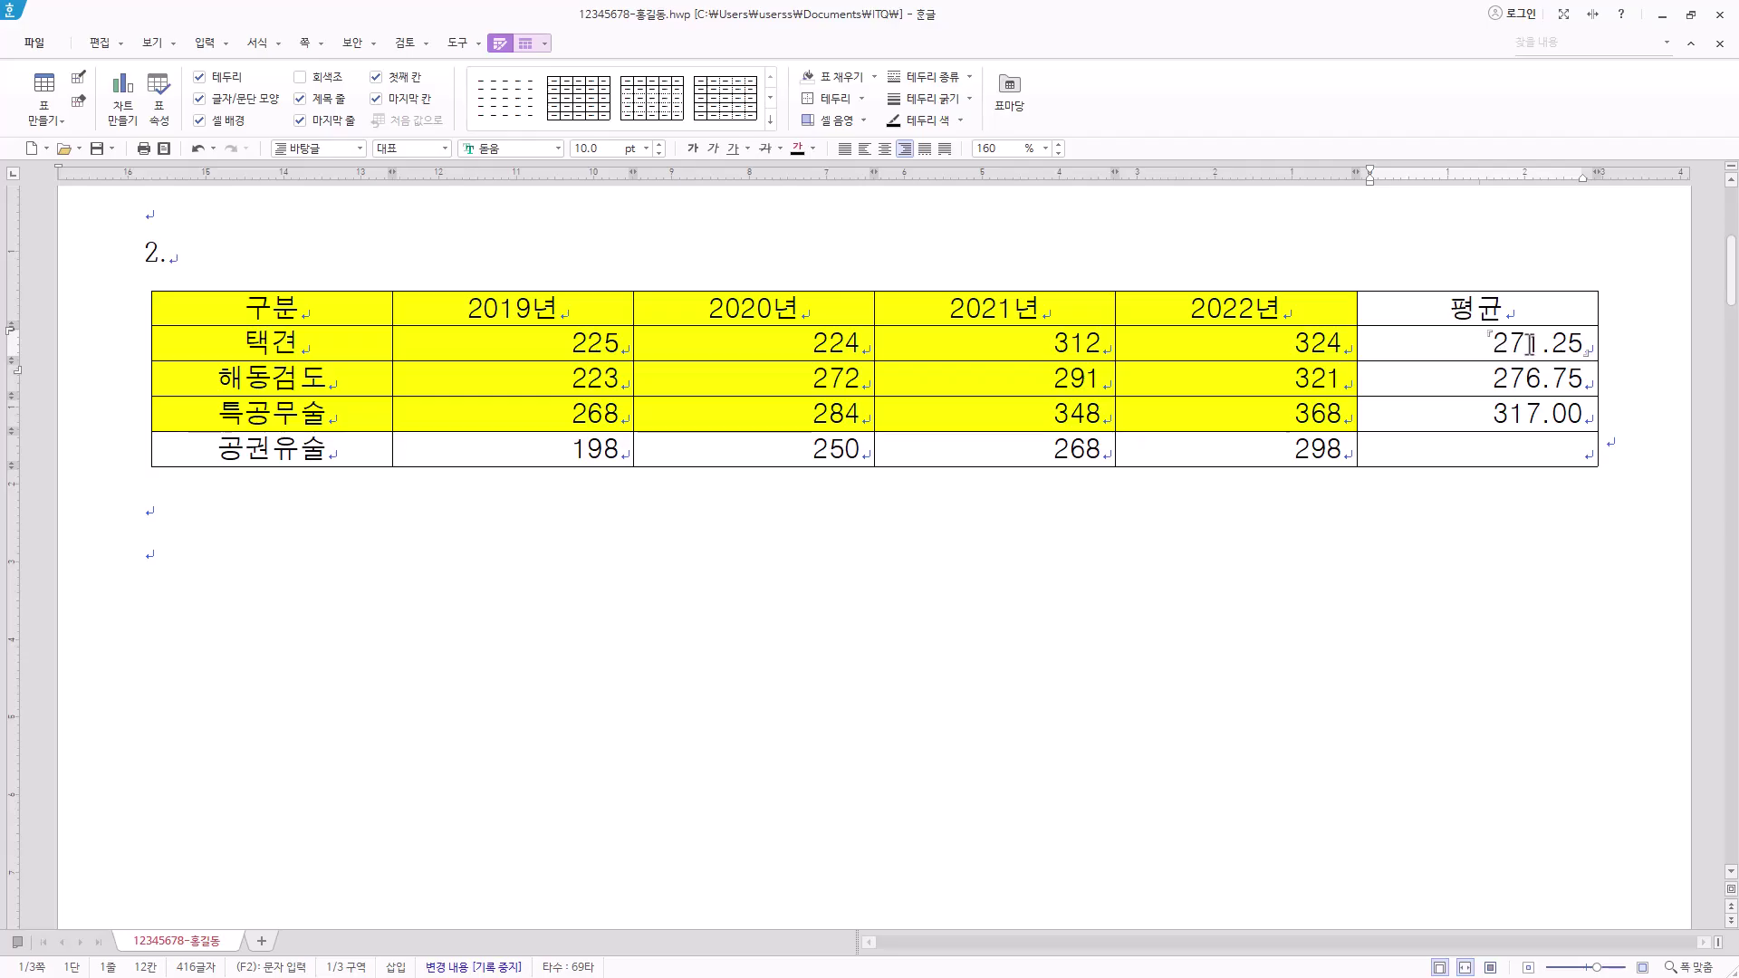
pyautogui.rightClick(1531, 345)
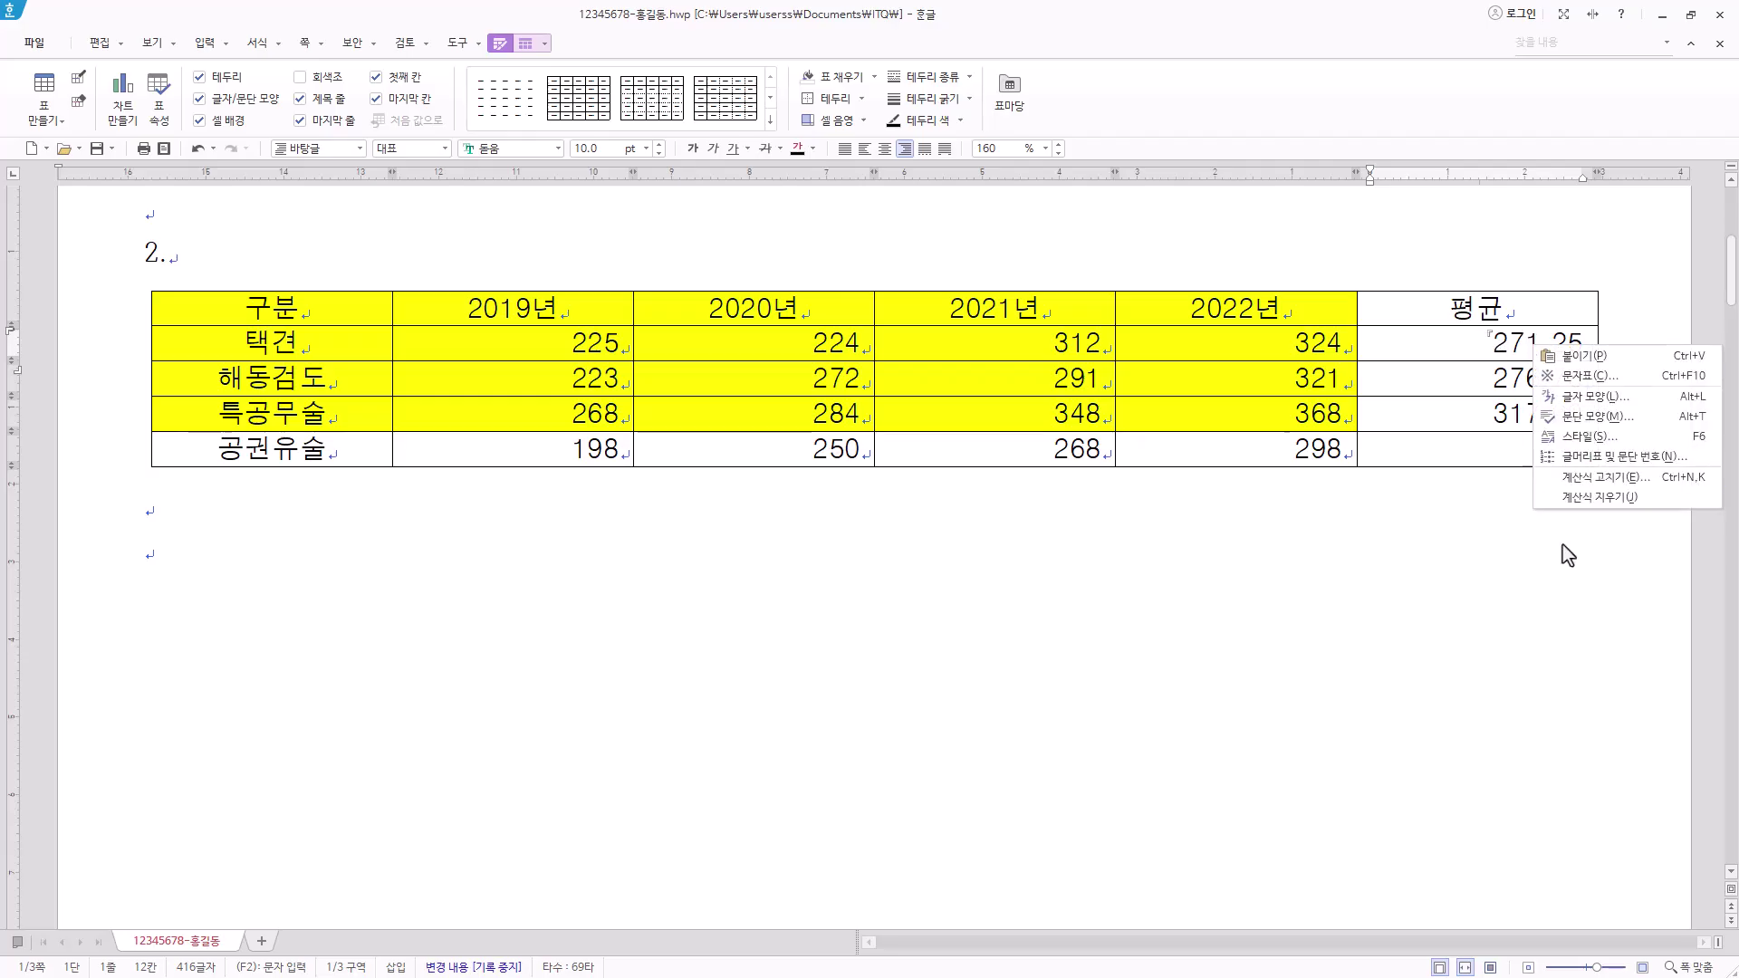
pyautogui.click(1594, 481)
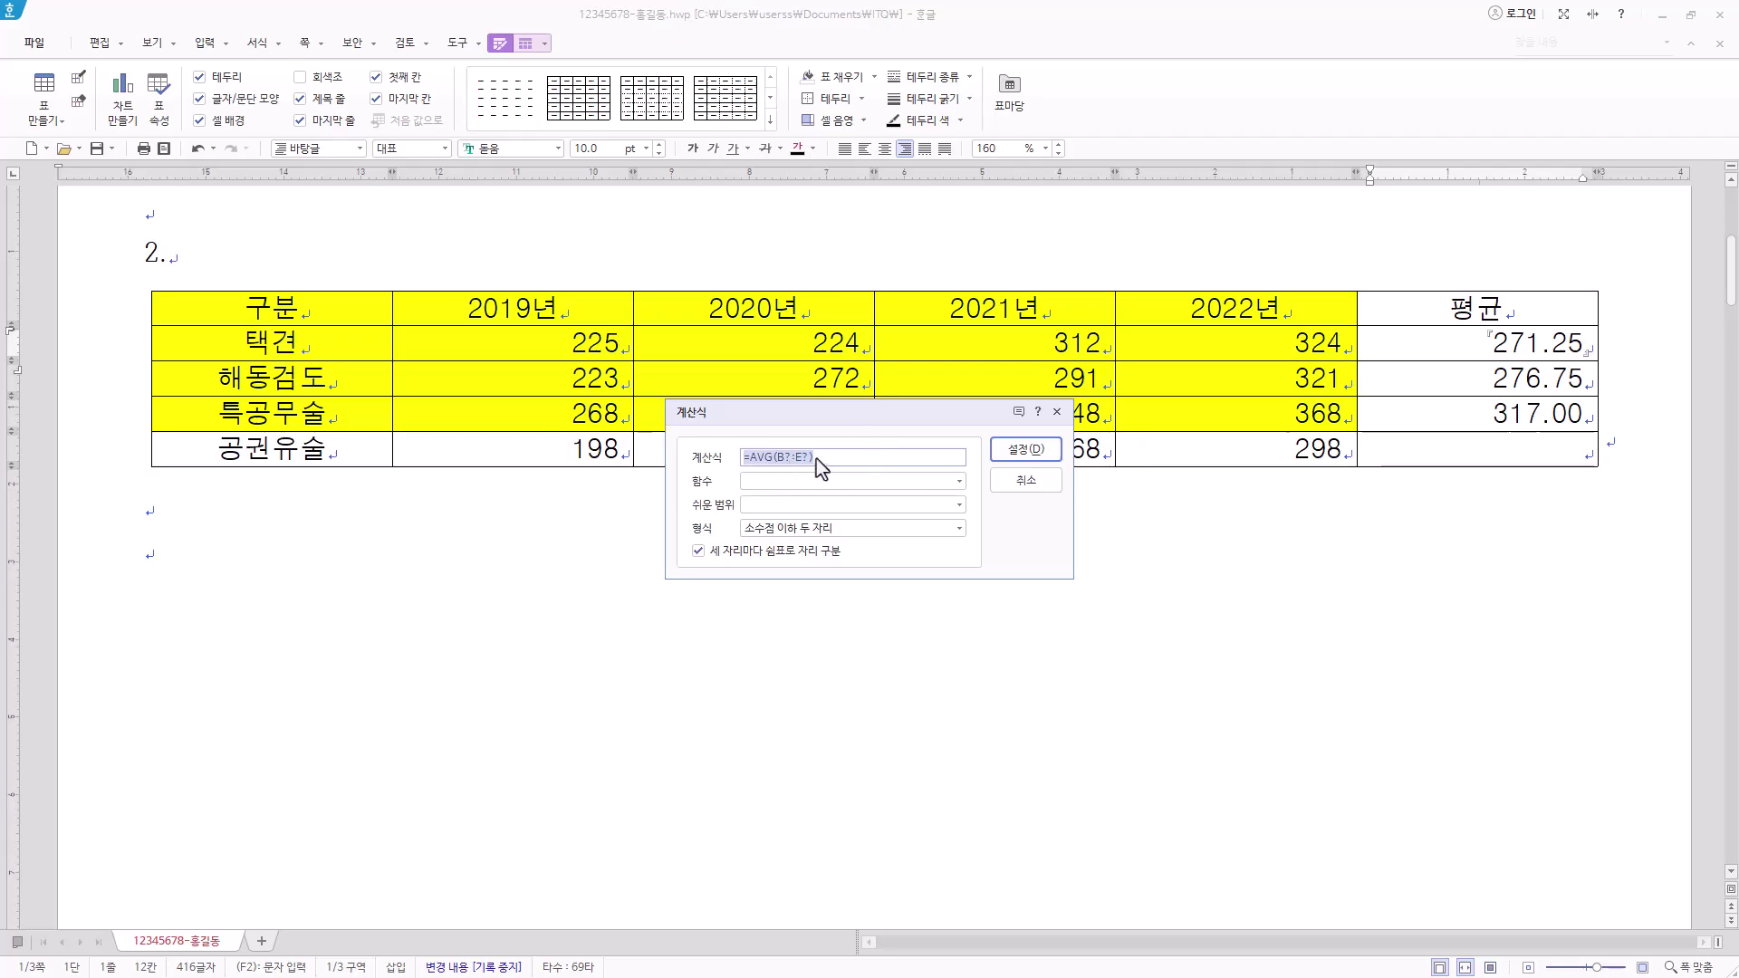
pyautogui.click(909, 538)
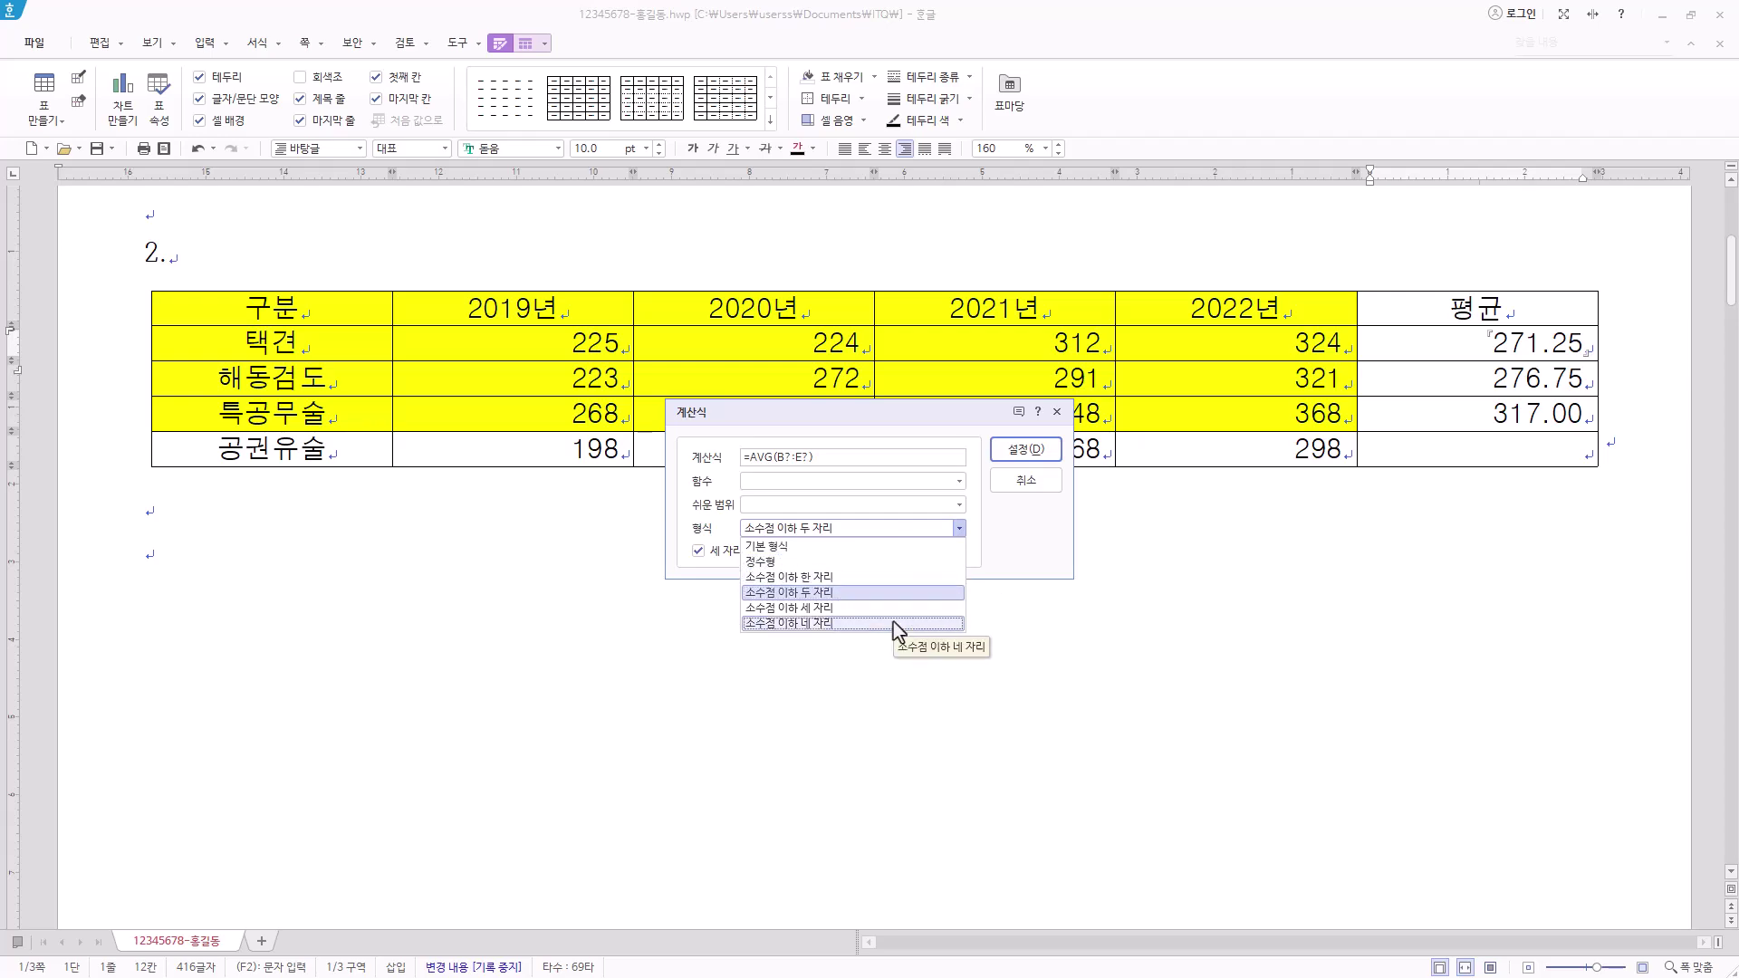
pyautogui.click(931, 594)
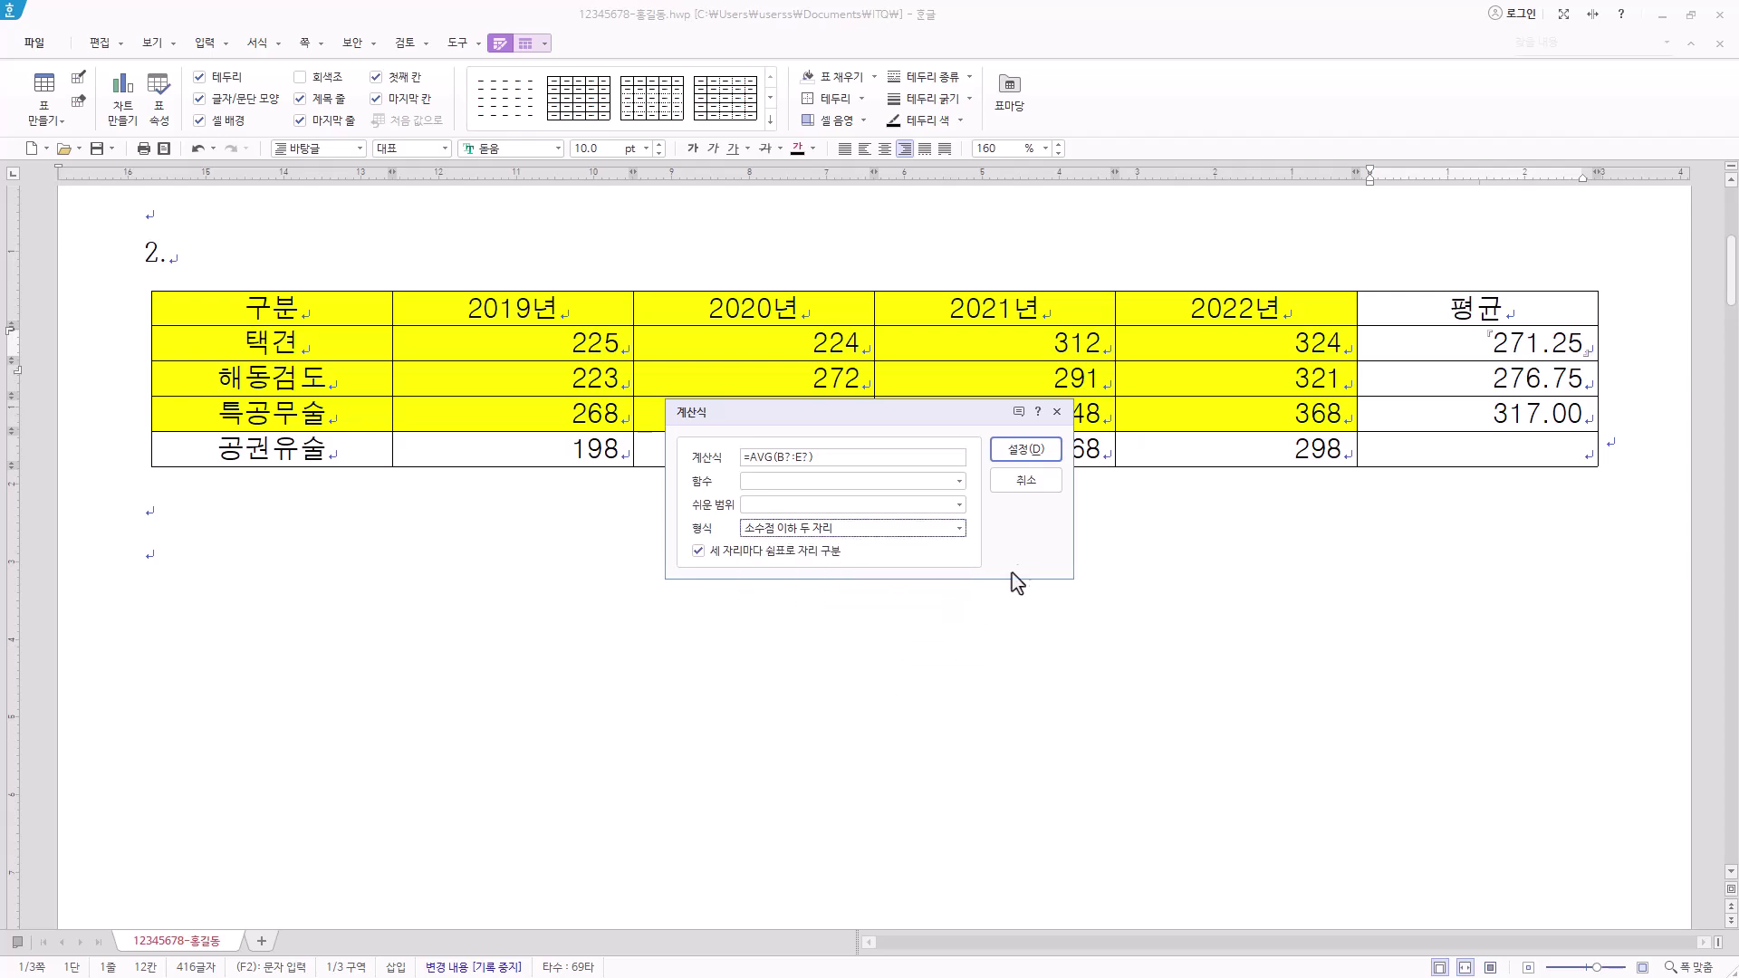
pyautogui.click(1024, 450)
pyautogui.click(1552, 379)
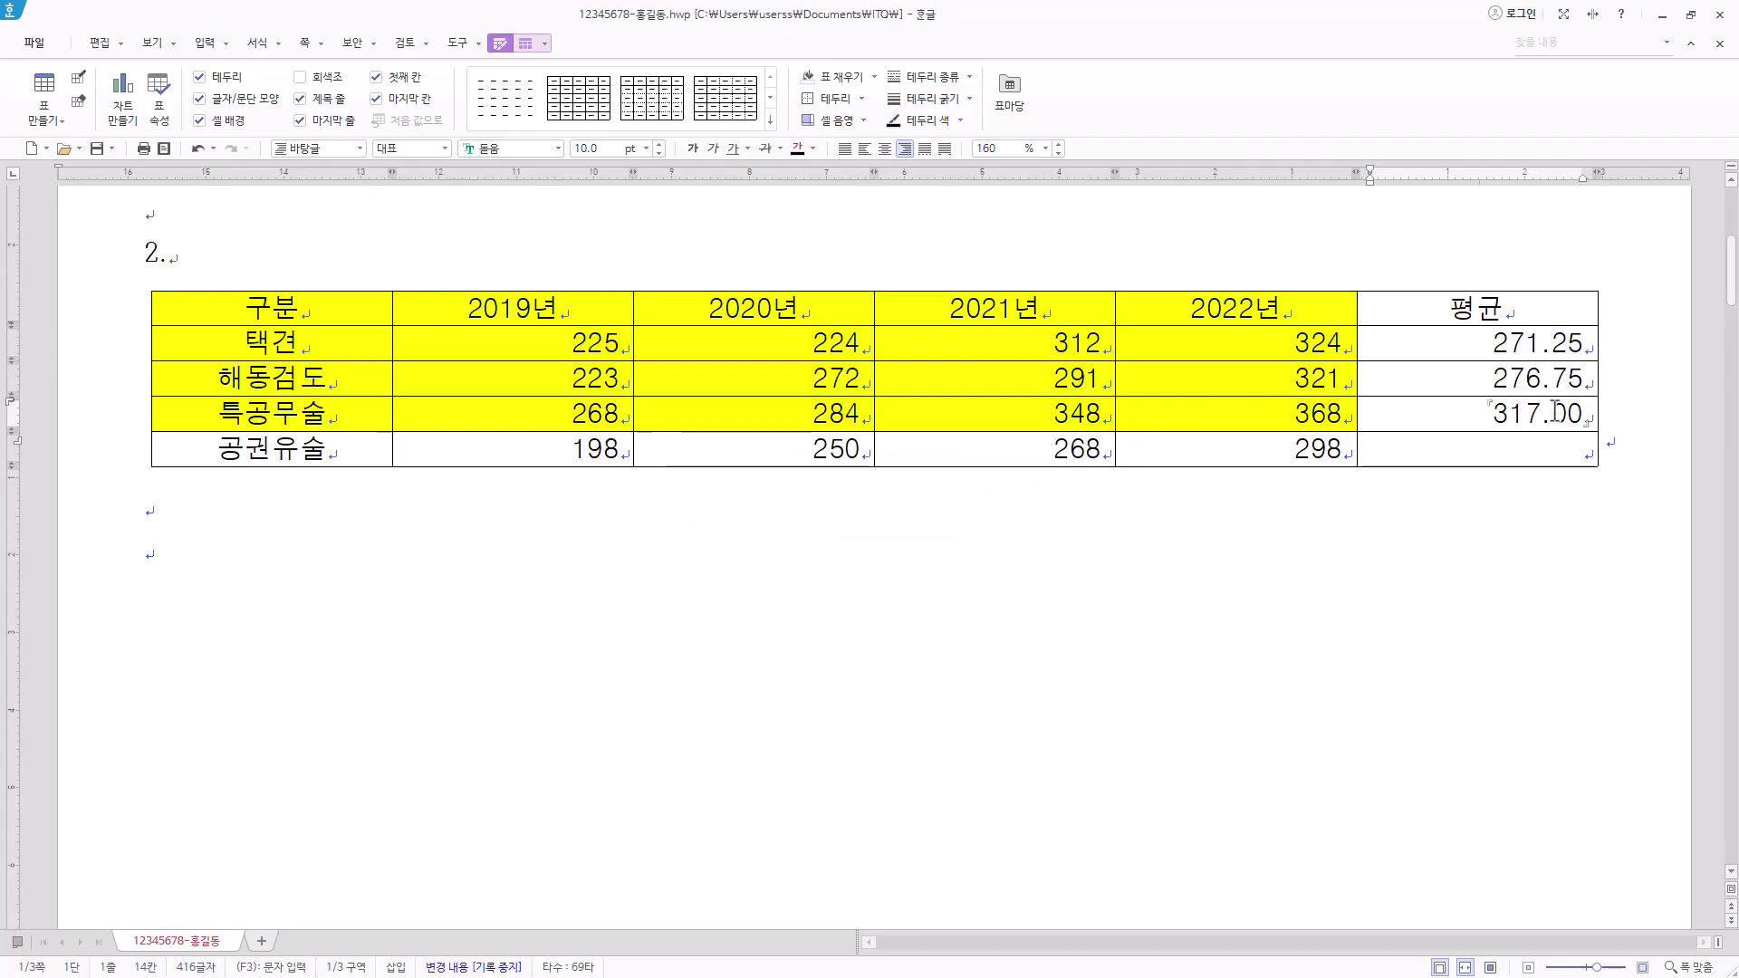
# Add a caption above the table and replace its default text with 연도별 무술 수련자 현황(단위 : 천 명)
pyautogui.click(1558, 347)
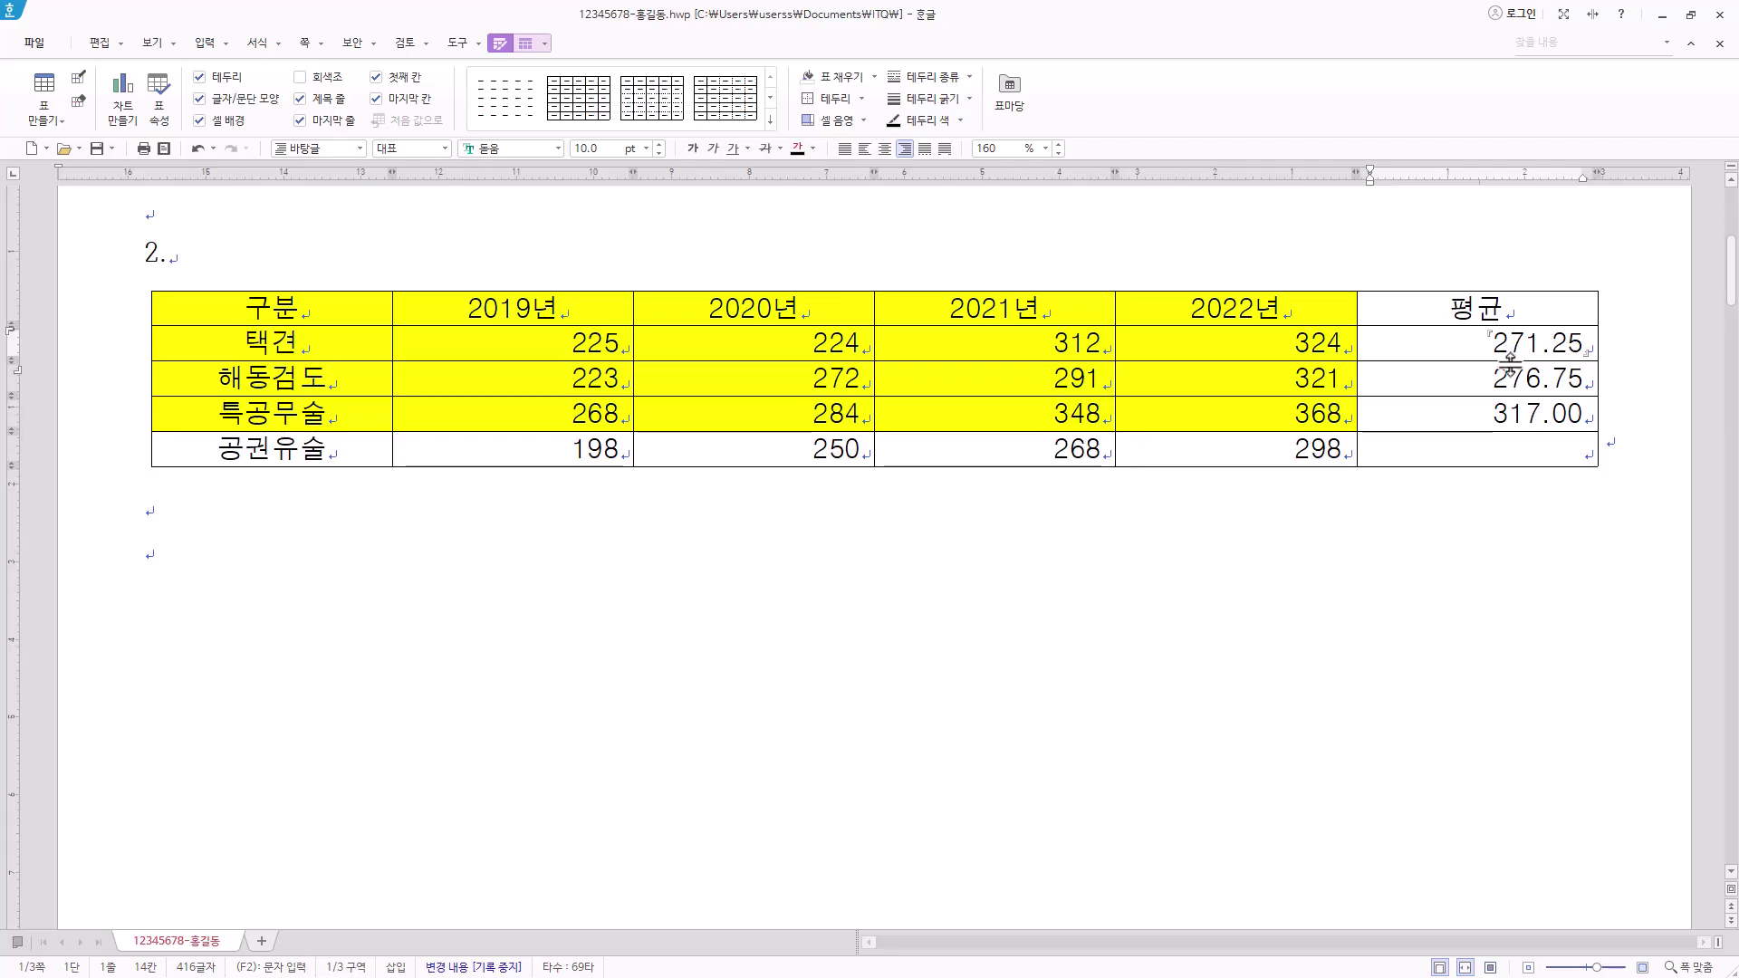
pyautogui.click(525, 45)
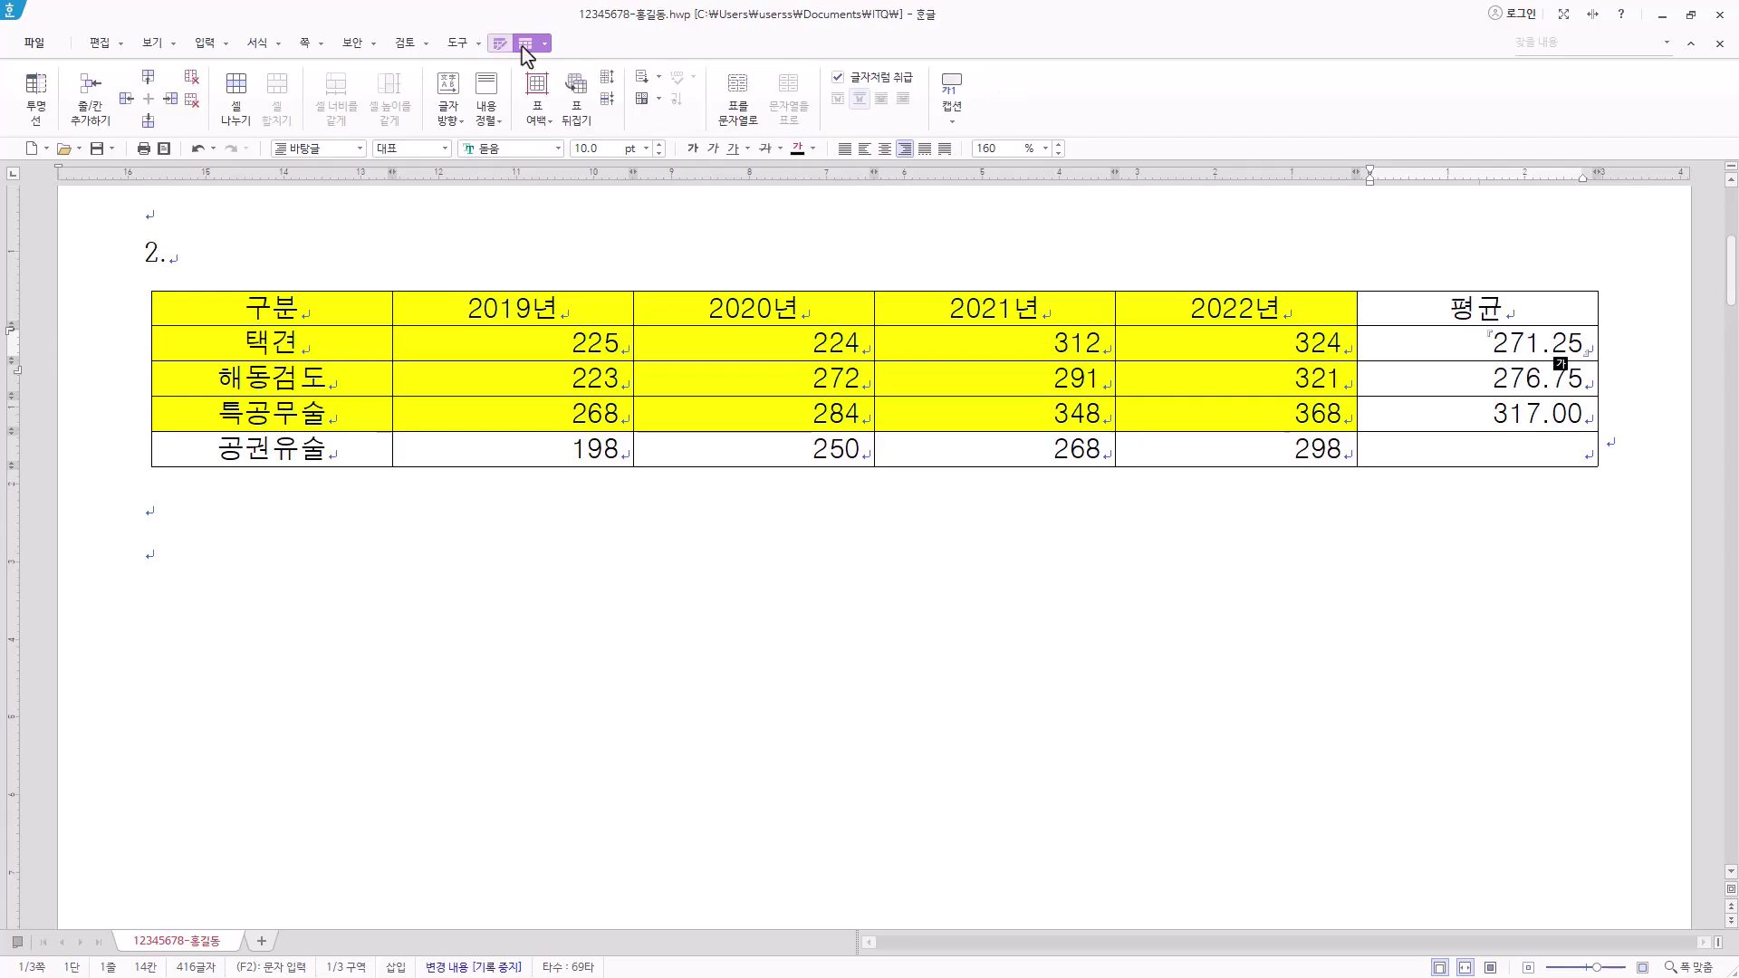
pyautogui.click(956, 121)
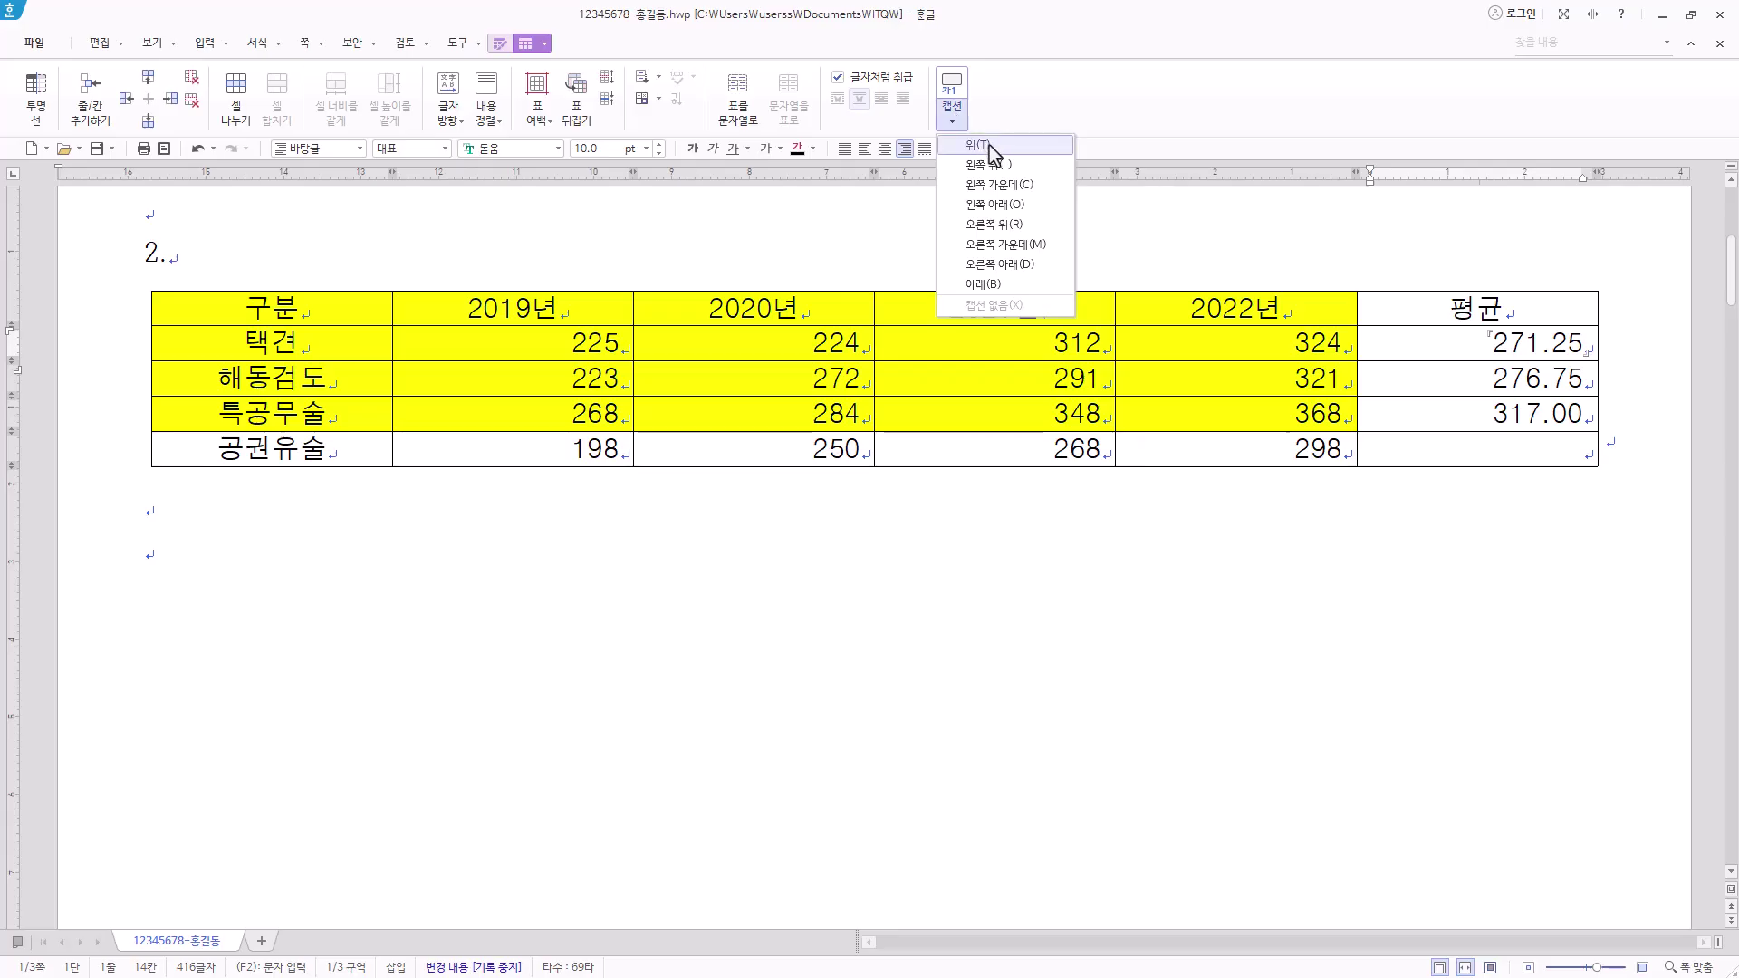
pyautogui.click(988, 147)
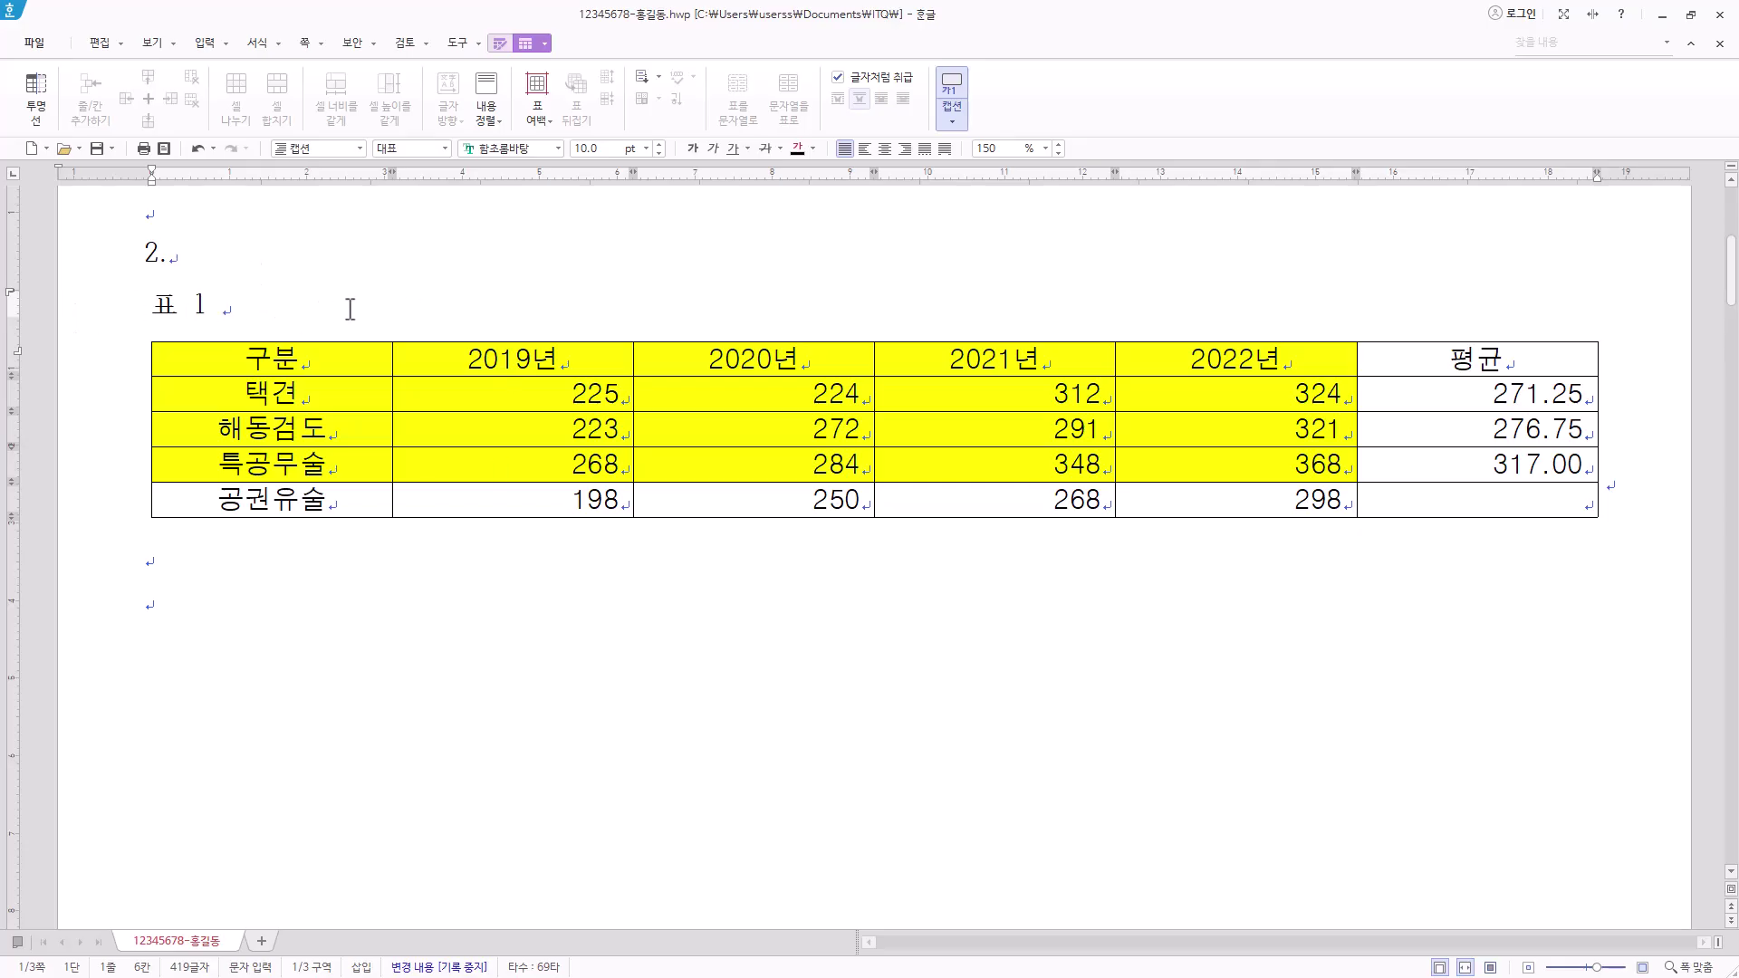
pyautogui.moveTo(350, 309); pyautogui.dragTo(24, 309)
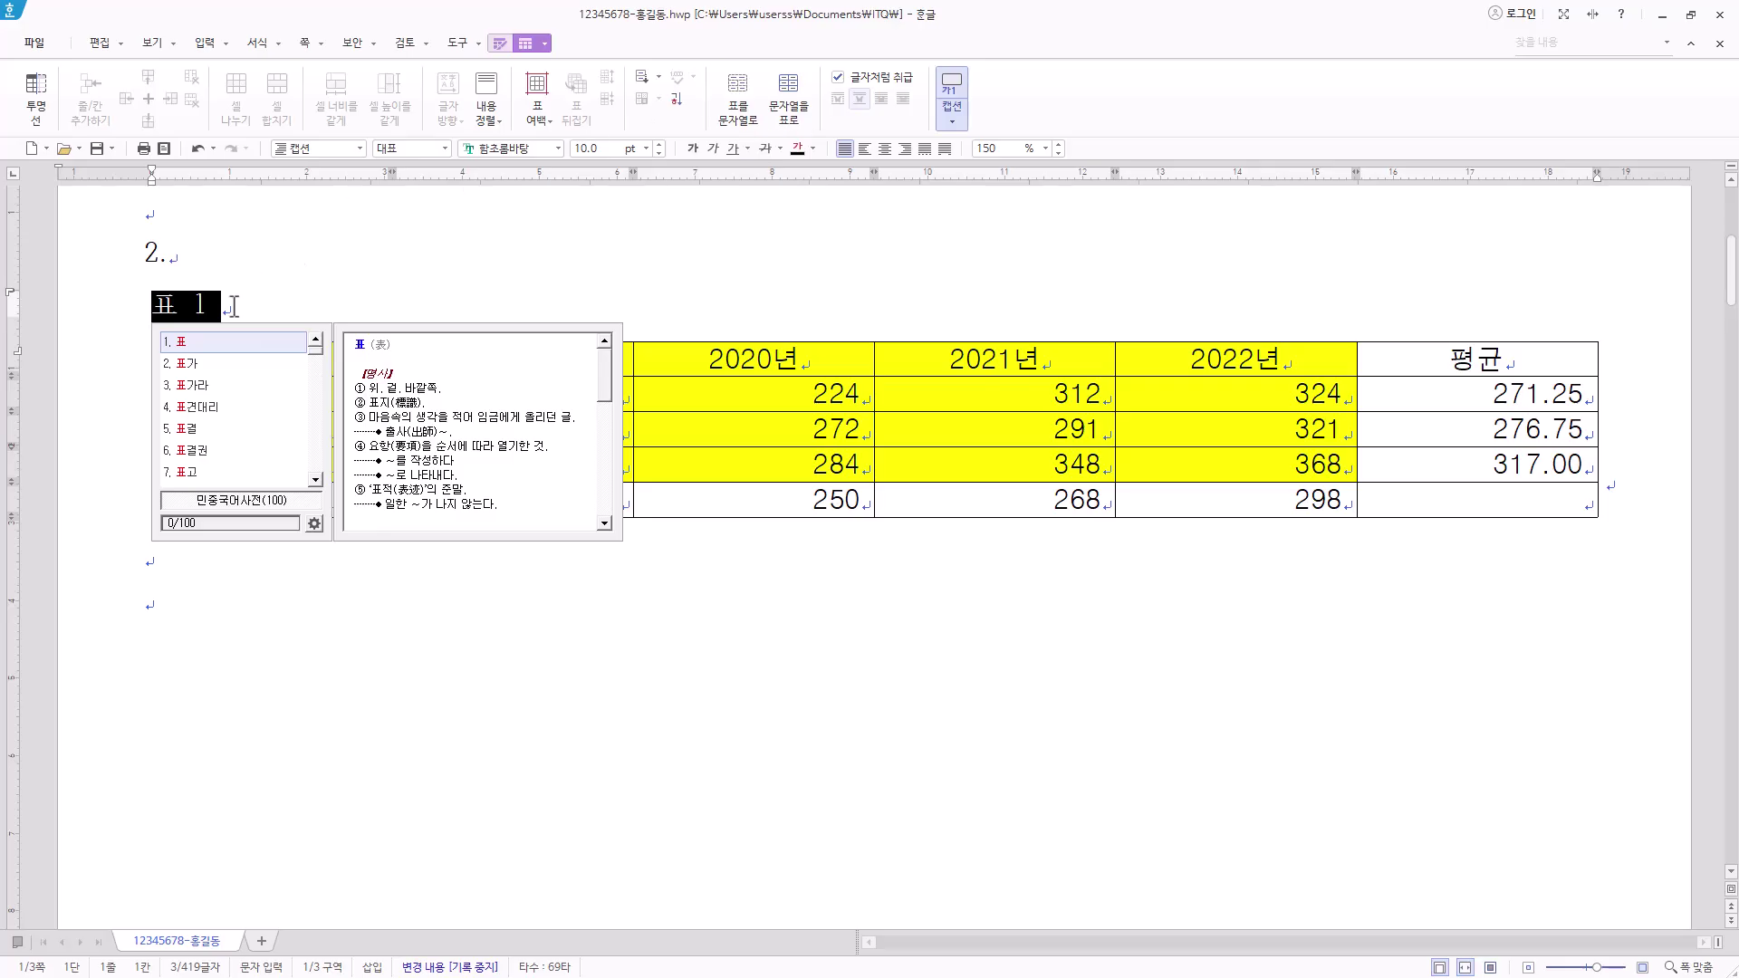
pyautogui.hotkey('ctrl', 'v')
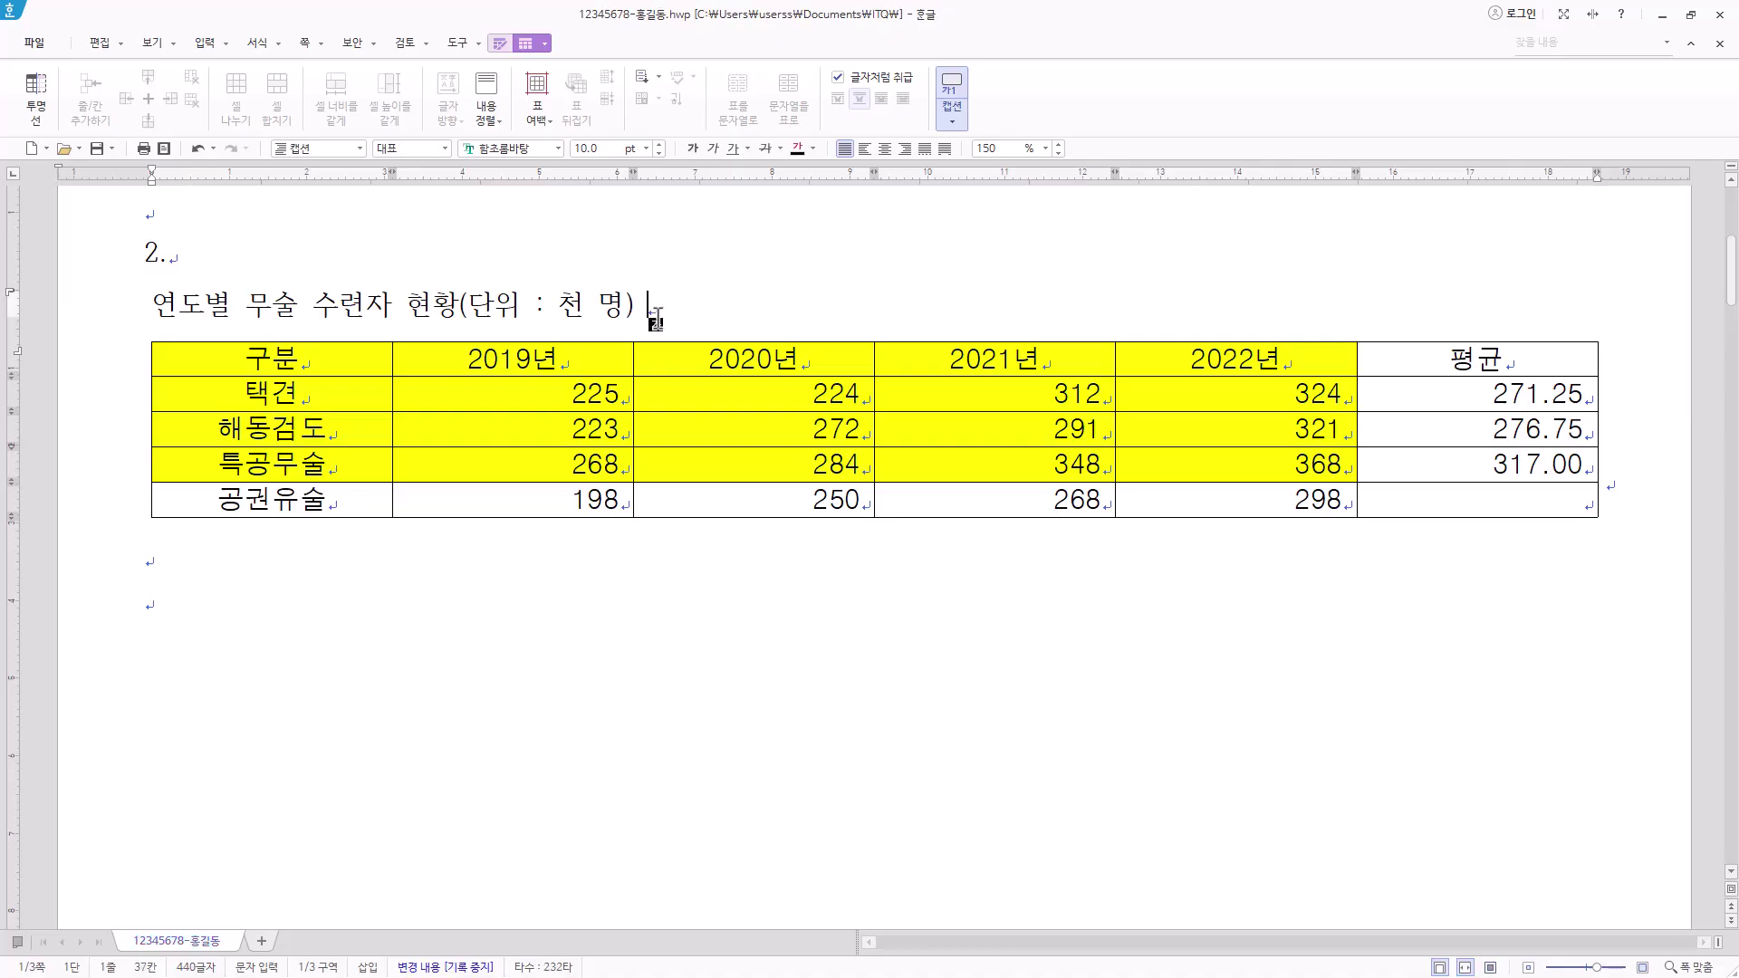
pyautogui.press('BackSpace')
# Set the whole table caption's font to 돋움 and right-align it
pyautogui.moveTo(719, 299); pyautogui.dragTo(117, 310)
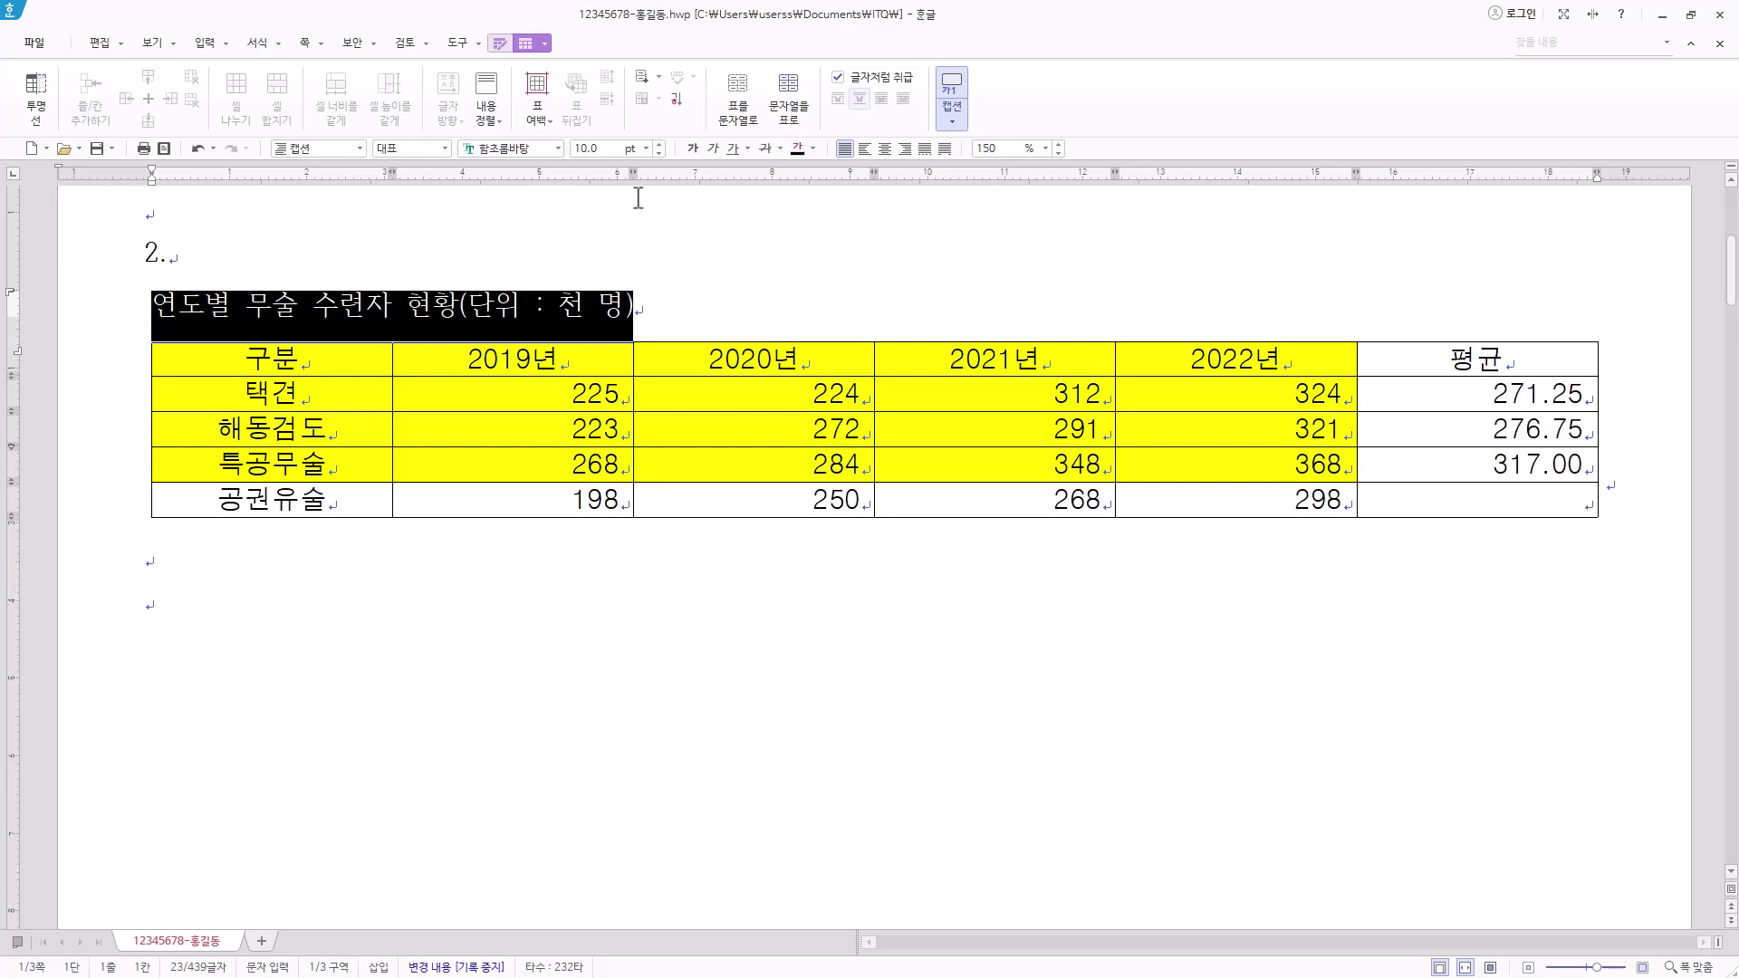
pyautogui.click(530, 149)
pyautogui.write('돋움')
pyautogui.click(716, 184)
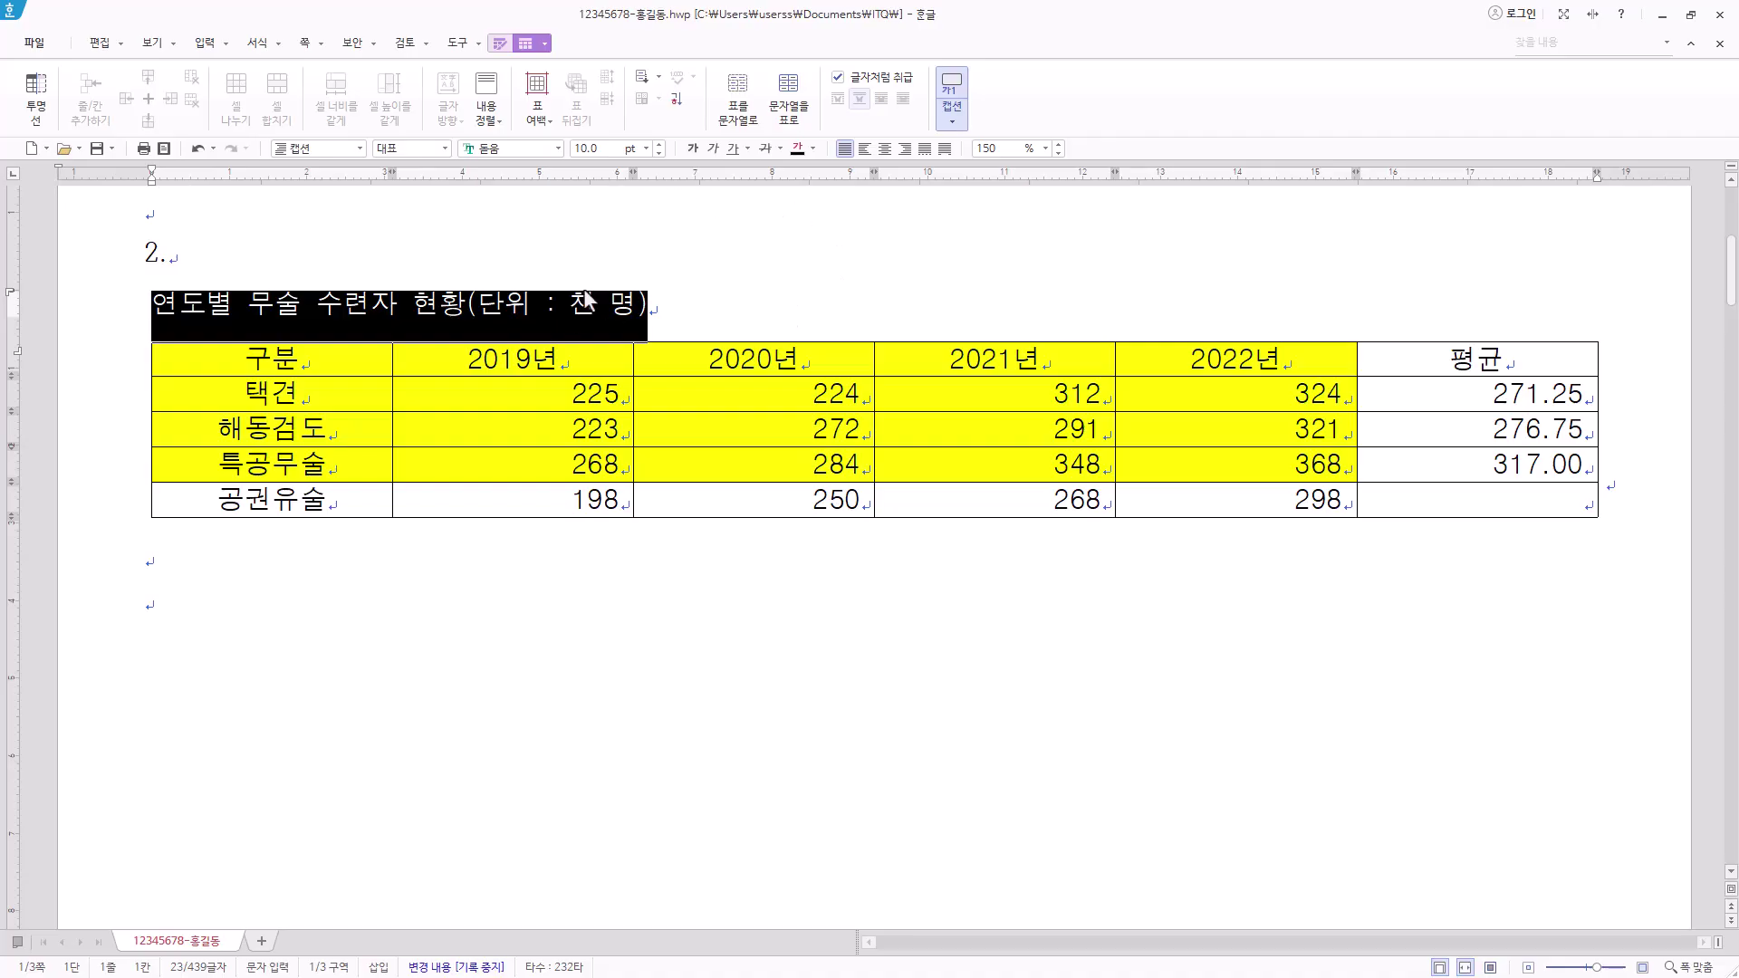
pyautogui.click(905, 149)
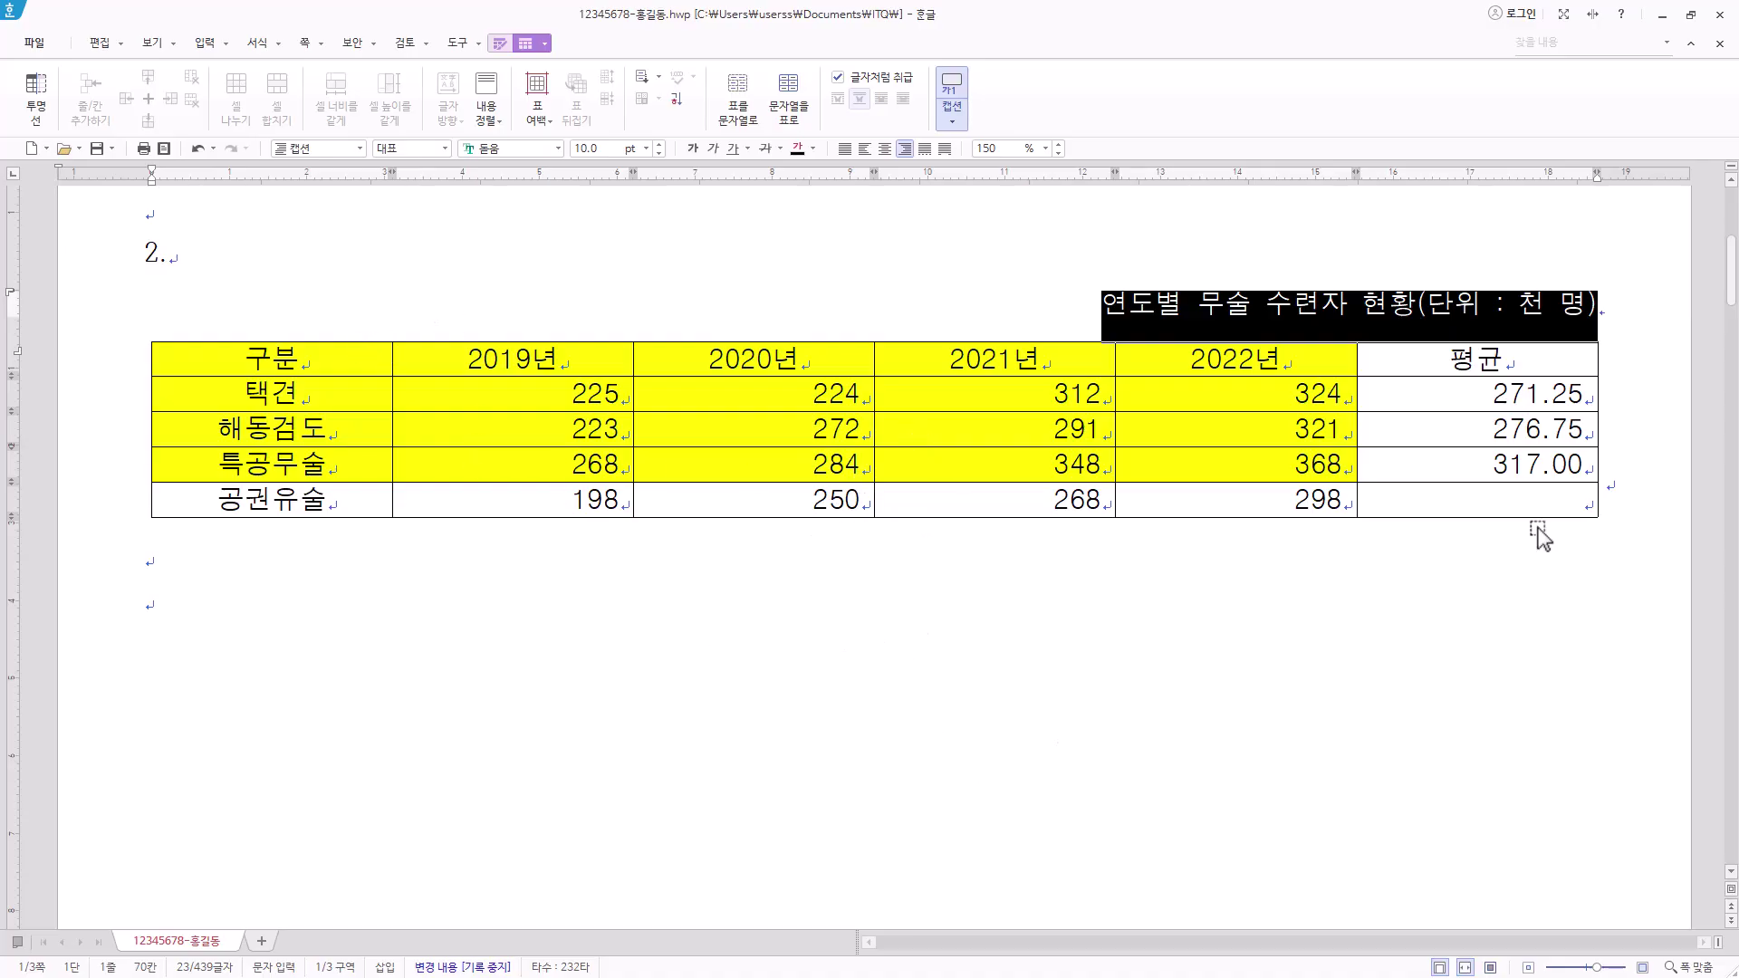
# Increase the height of all table rows evenly to about one and a half times their original height
pyautogui.moveTo(362, 362); pyautogui.dragTo(1476, 499)
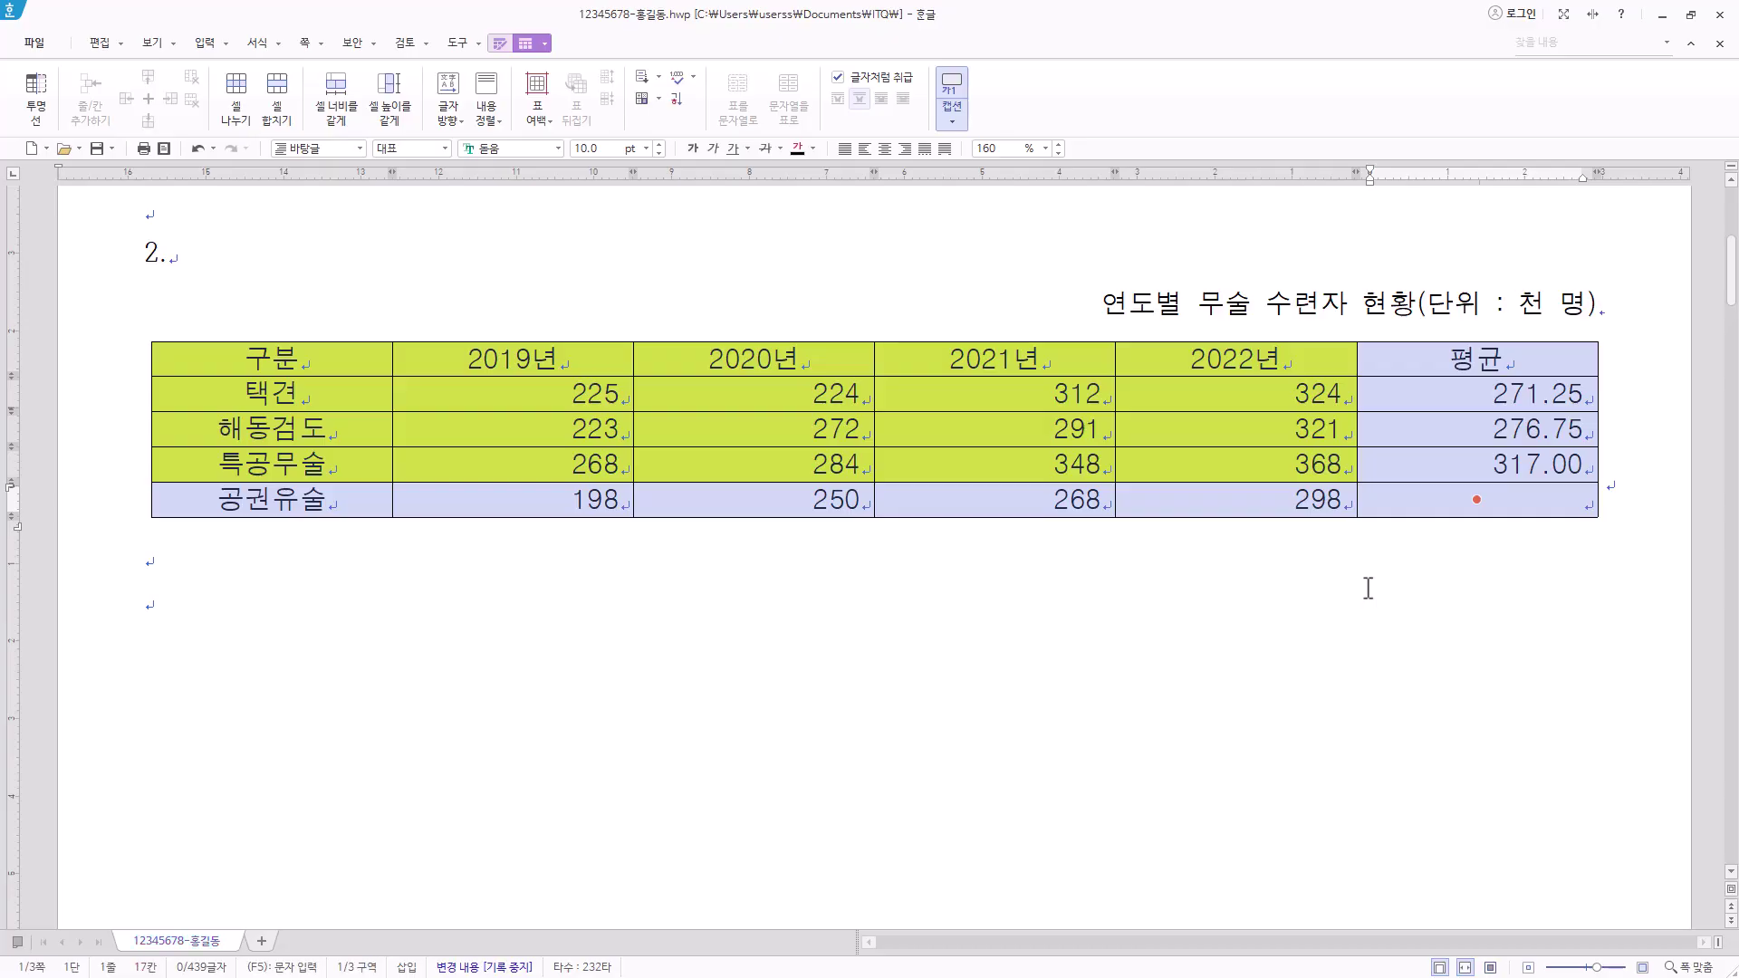
pyautogui.hotkey('ctrl', 'Down')
pyautogui.hotkey('ctrl', 'Down')
pyautogui.hotkey('ctrl', 'Down')
pyautogui.hotkey('ctrl', 'Down')
pyautogui.hotkey('ctrl', 'Down')
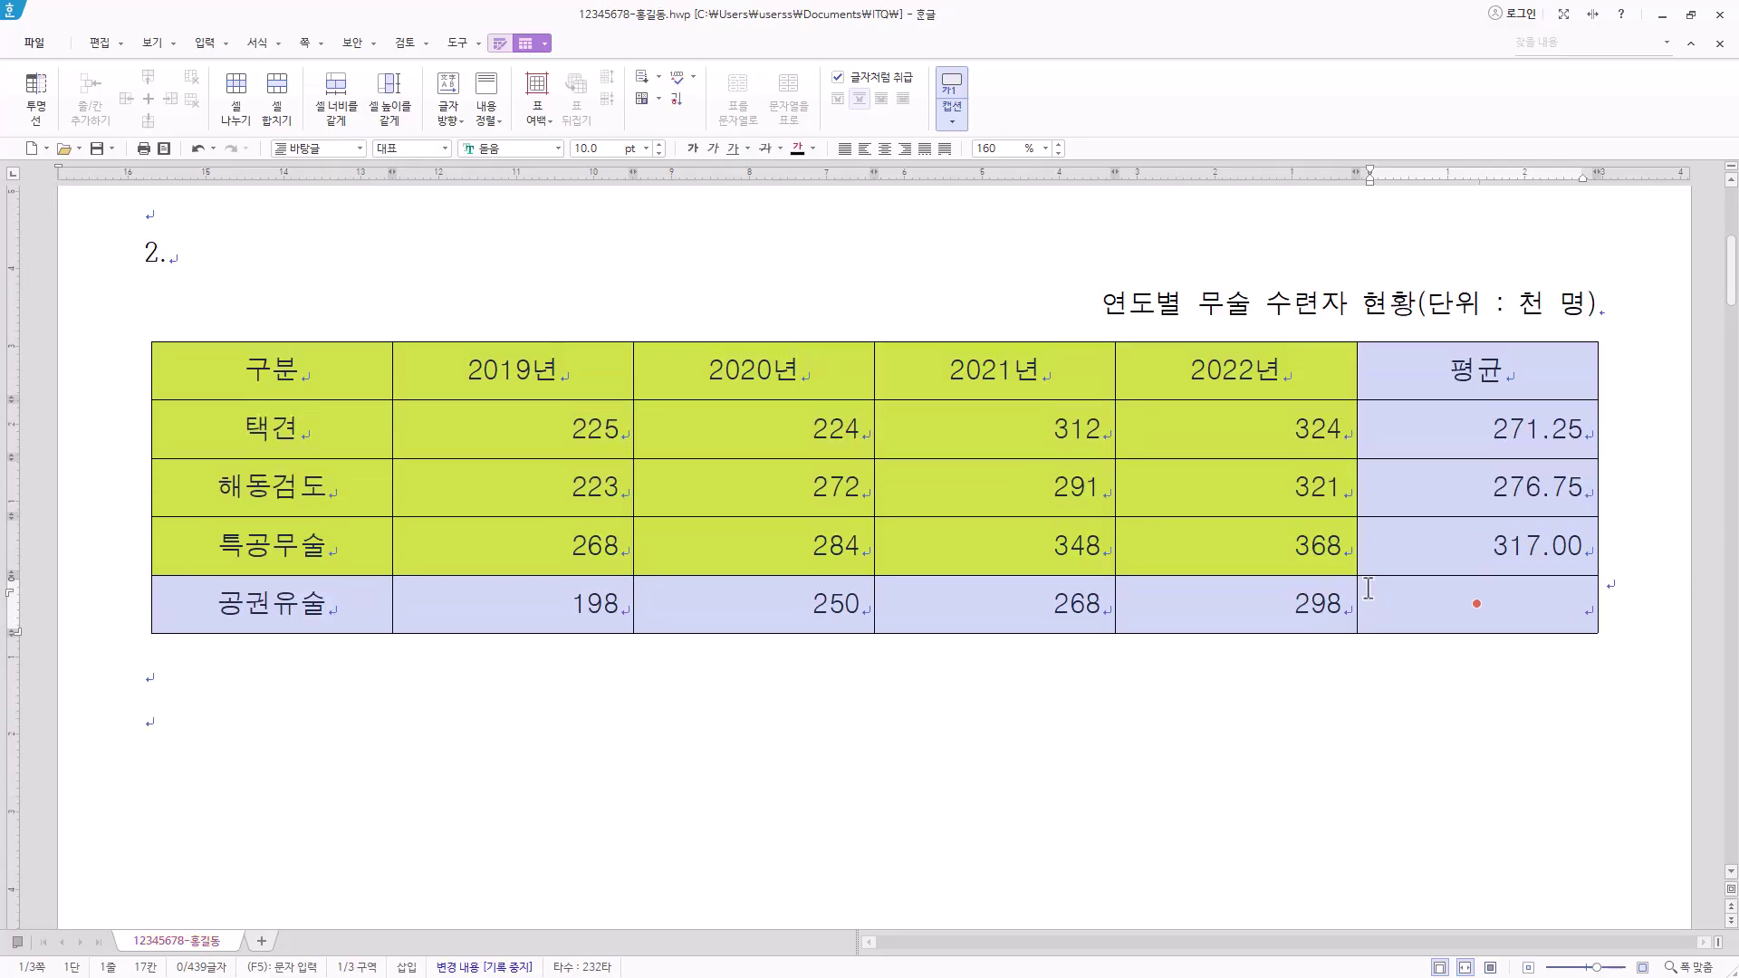
pyautogui.scroll(-3, 1296, 679)
pyautogui.scroll(-1, 987, 659)
pyautogui.scroll(5, 987, 660)
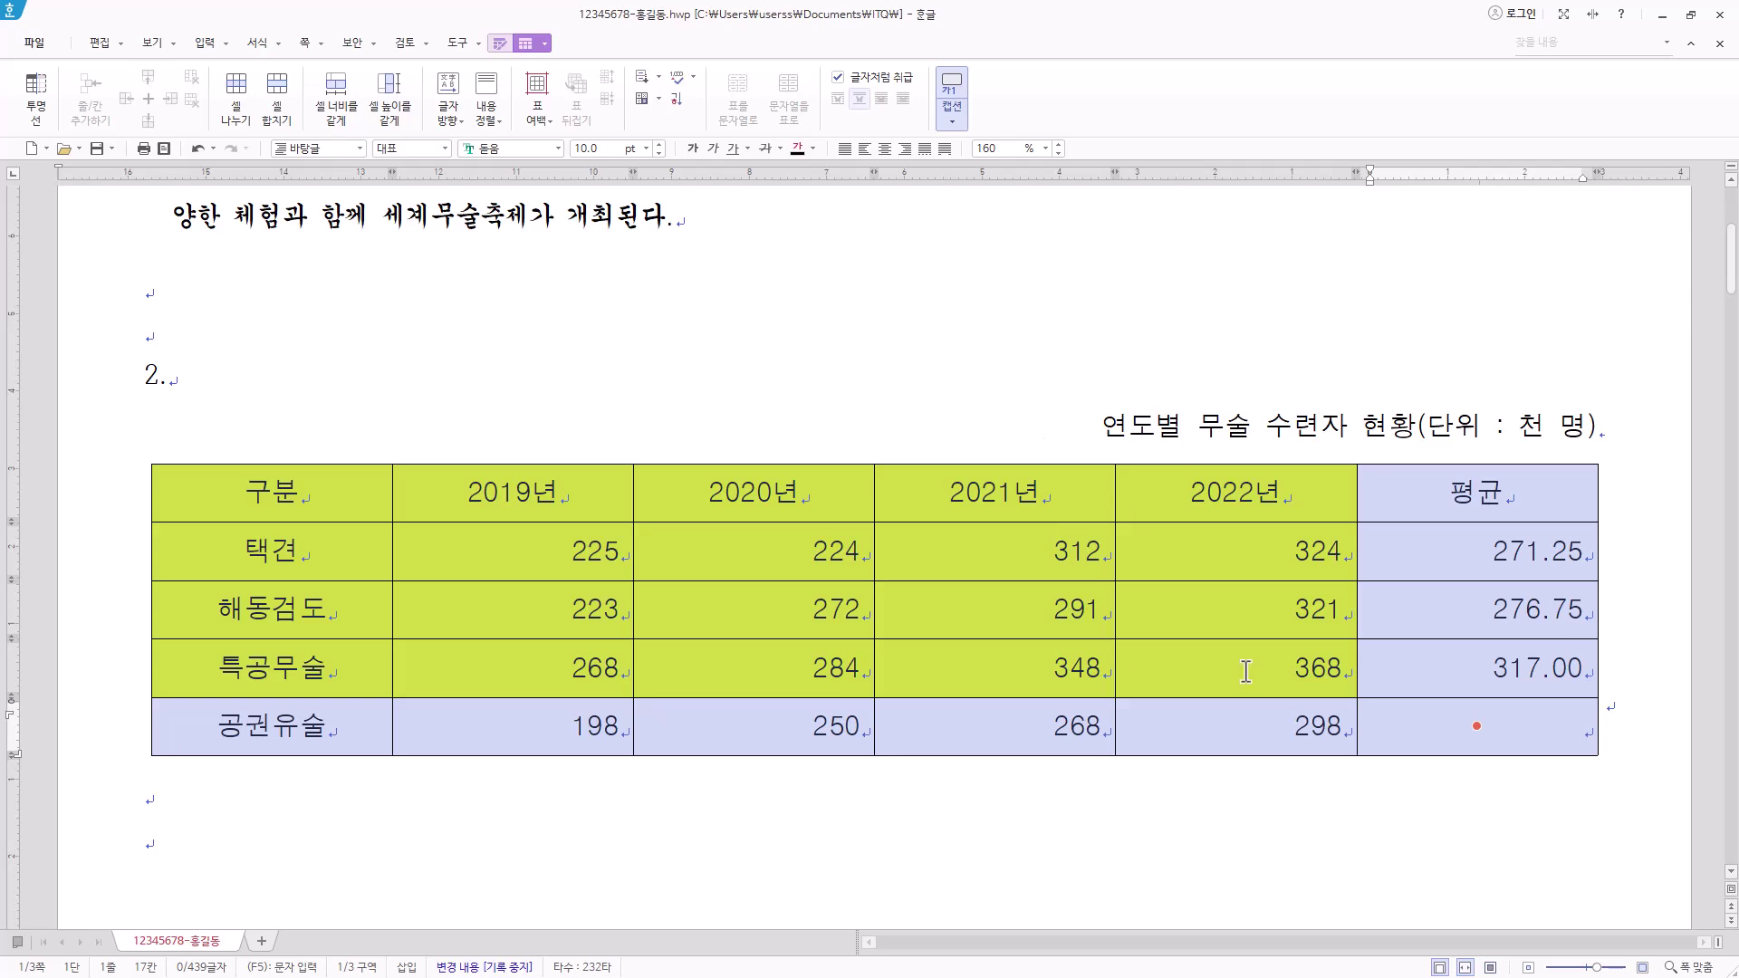
pyautogui.hotkey('ctrl', 'Up')
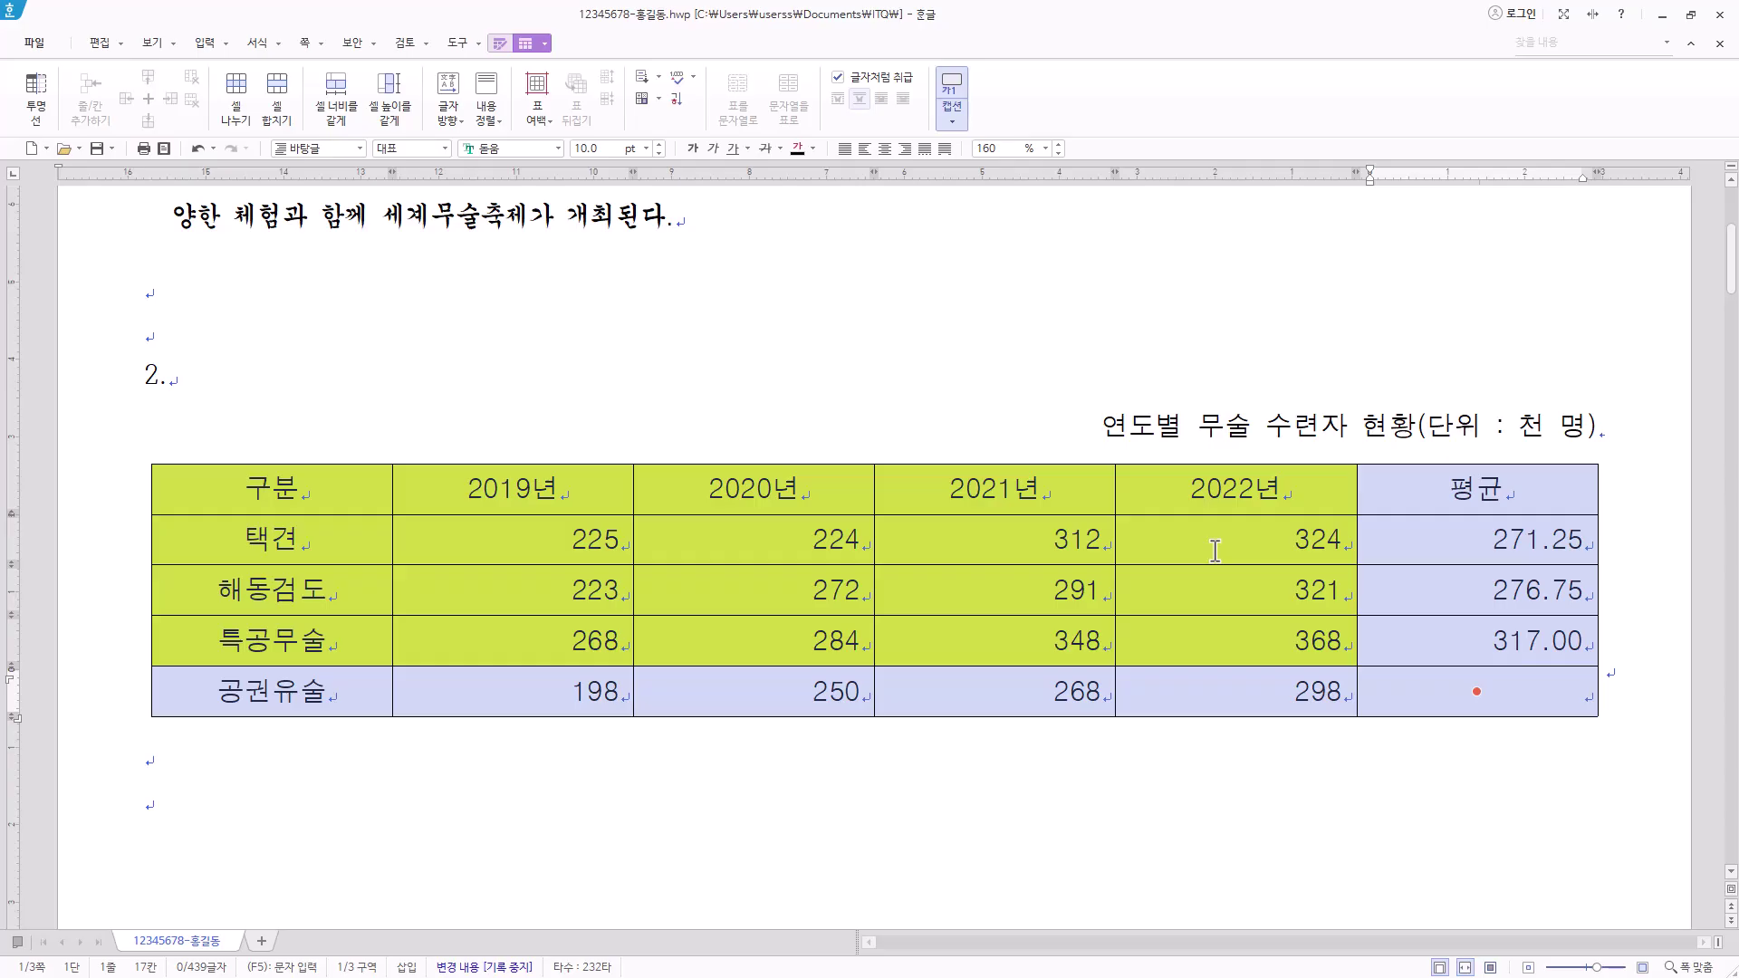
# Apply a 0.5mm double line to the outer border (바깥쪽) of the whole table
pyautogui.press('l')
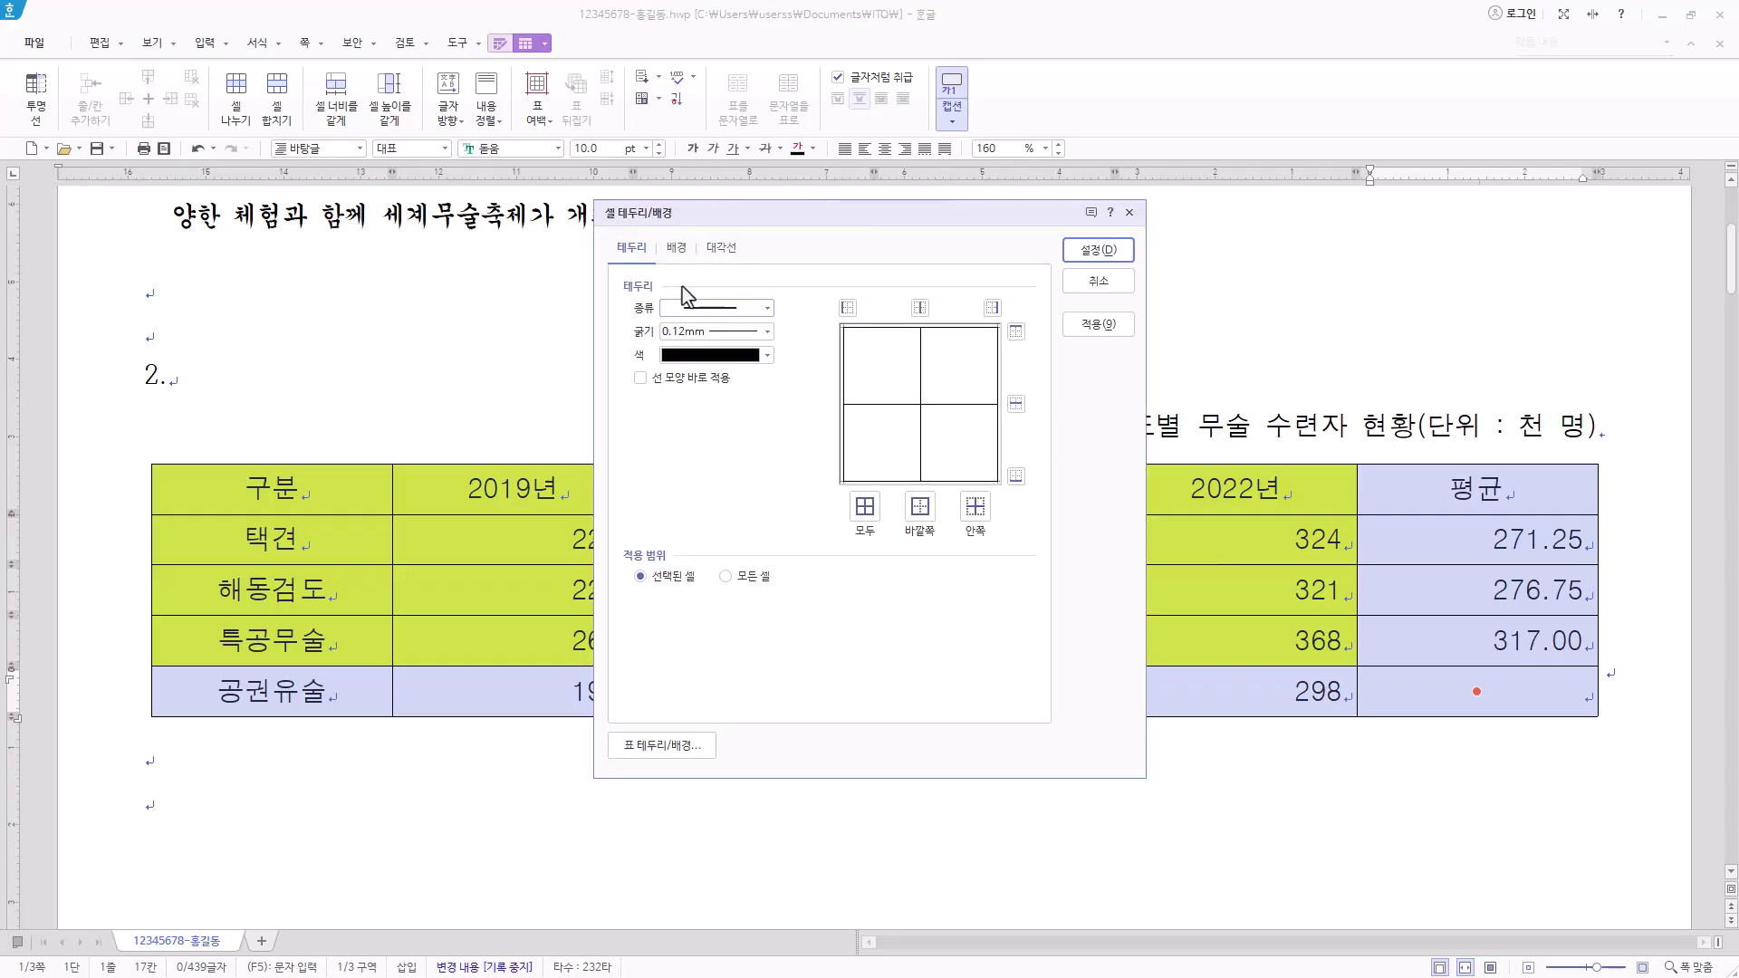
pyautogui.click(678, 250)
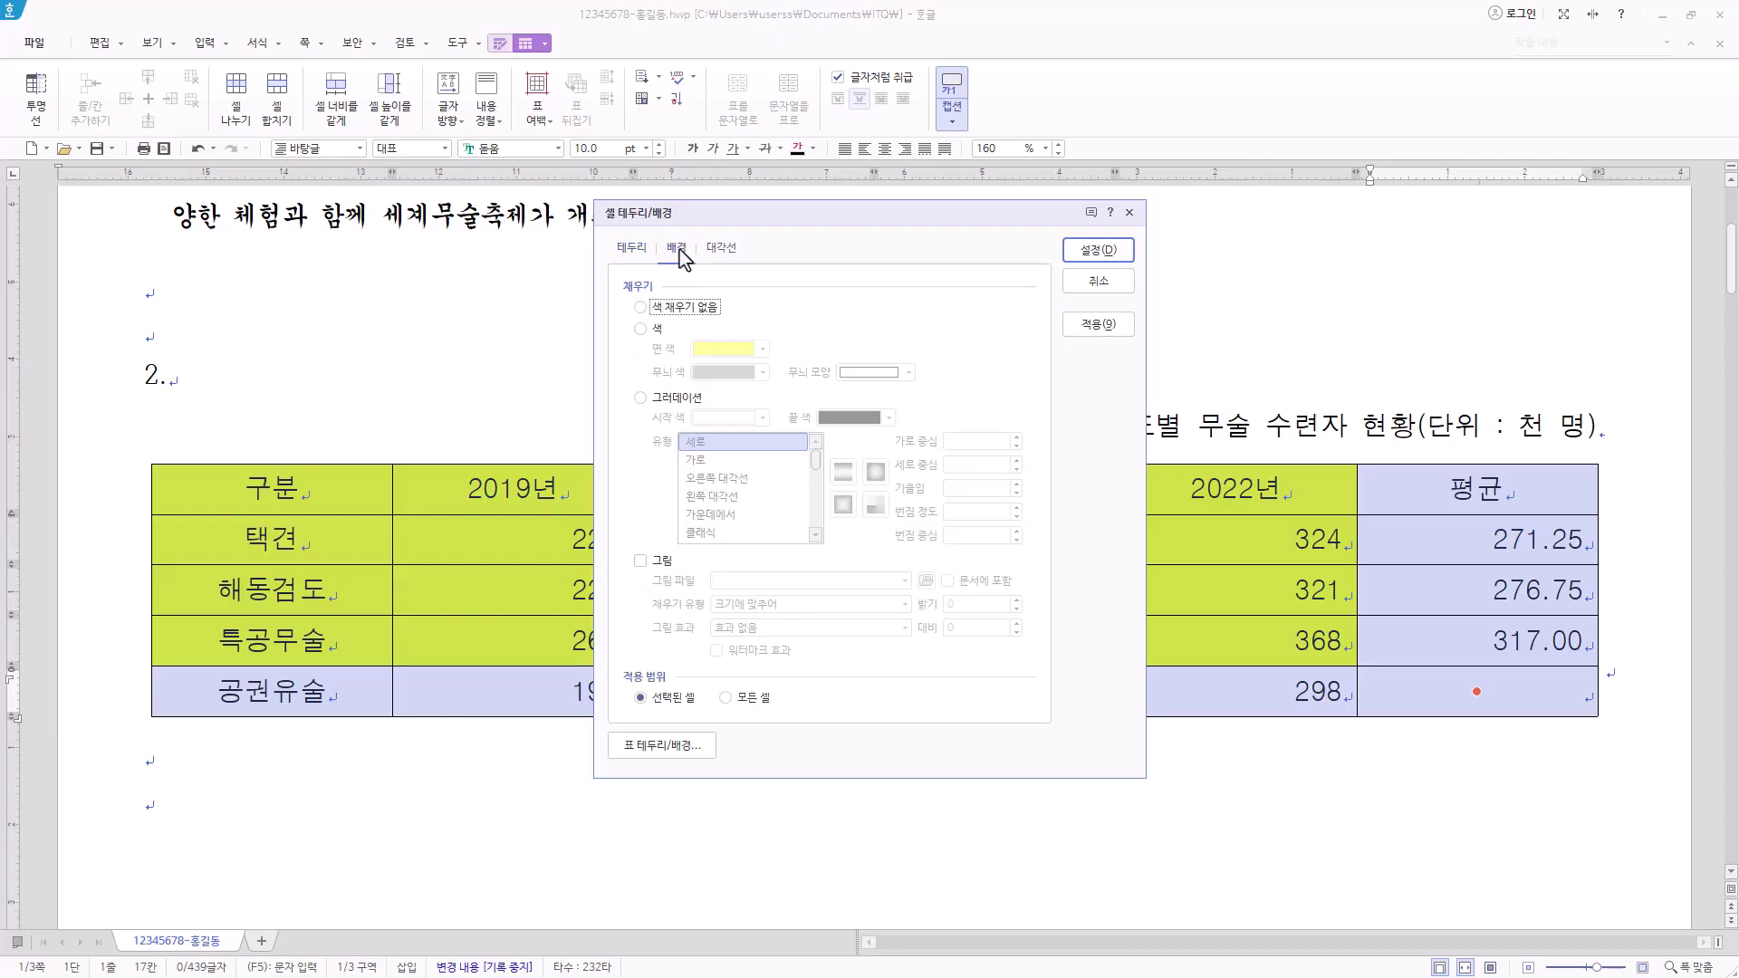
pyautogui.click(632, 248)
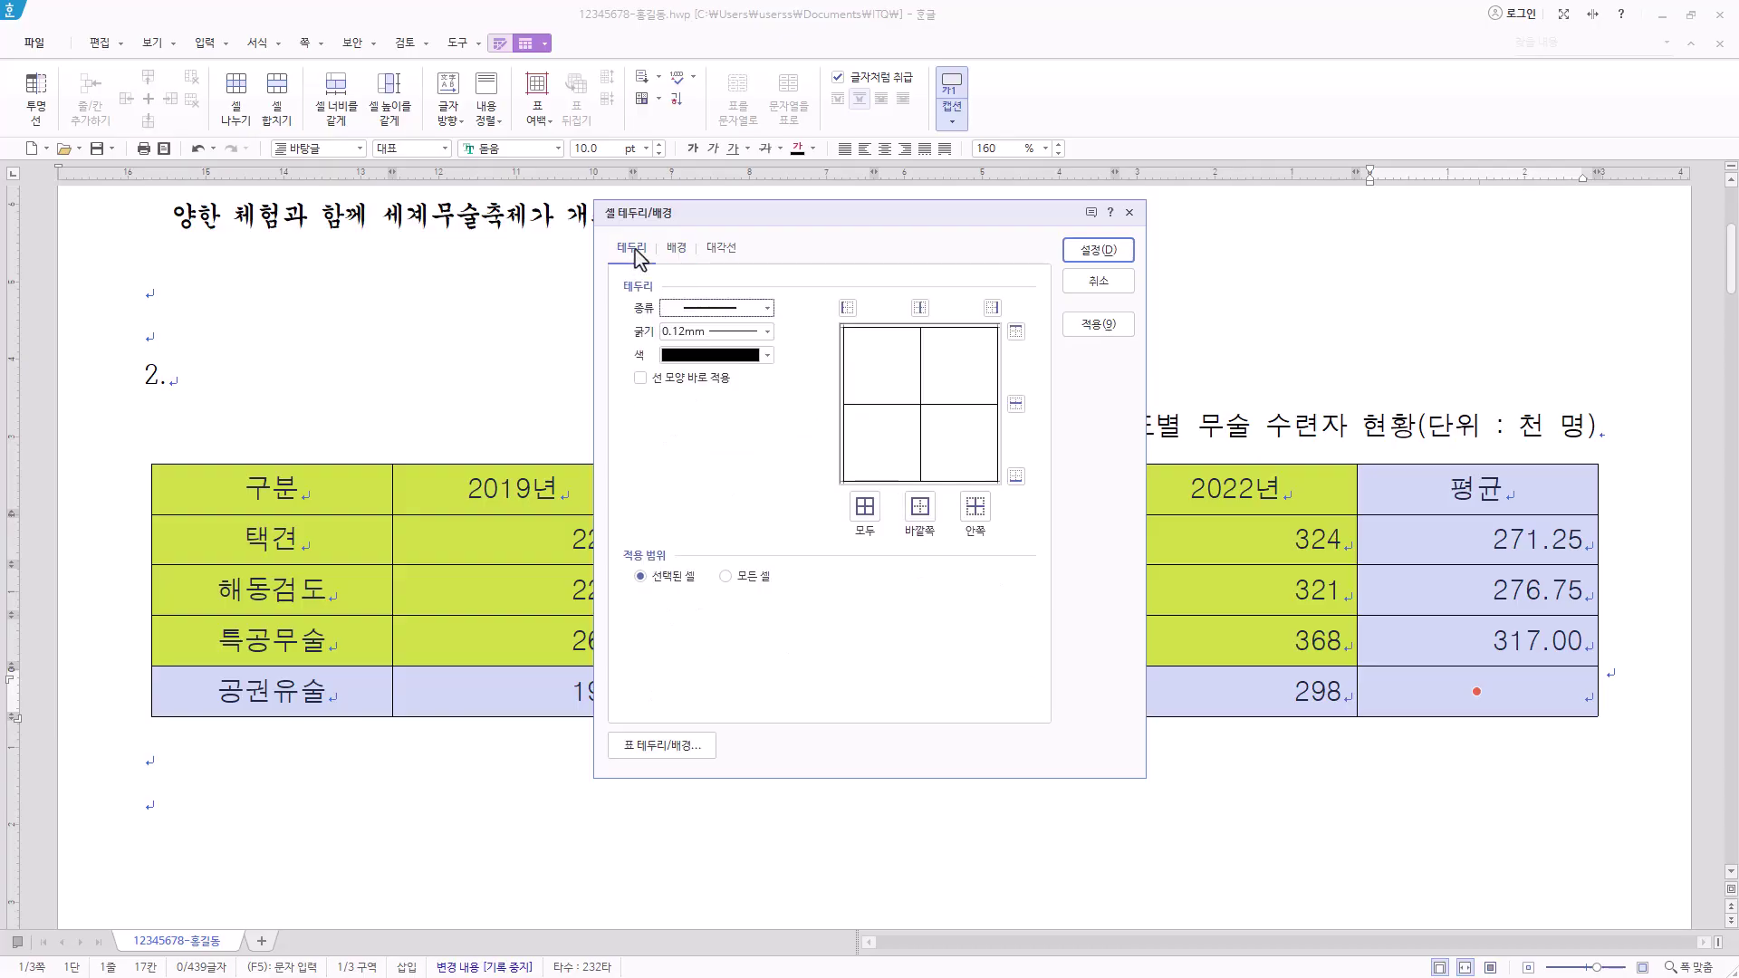
pyautogui.click(642, 378)
pyautogui.click(639, 379)
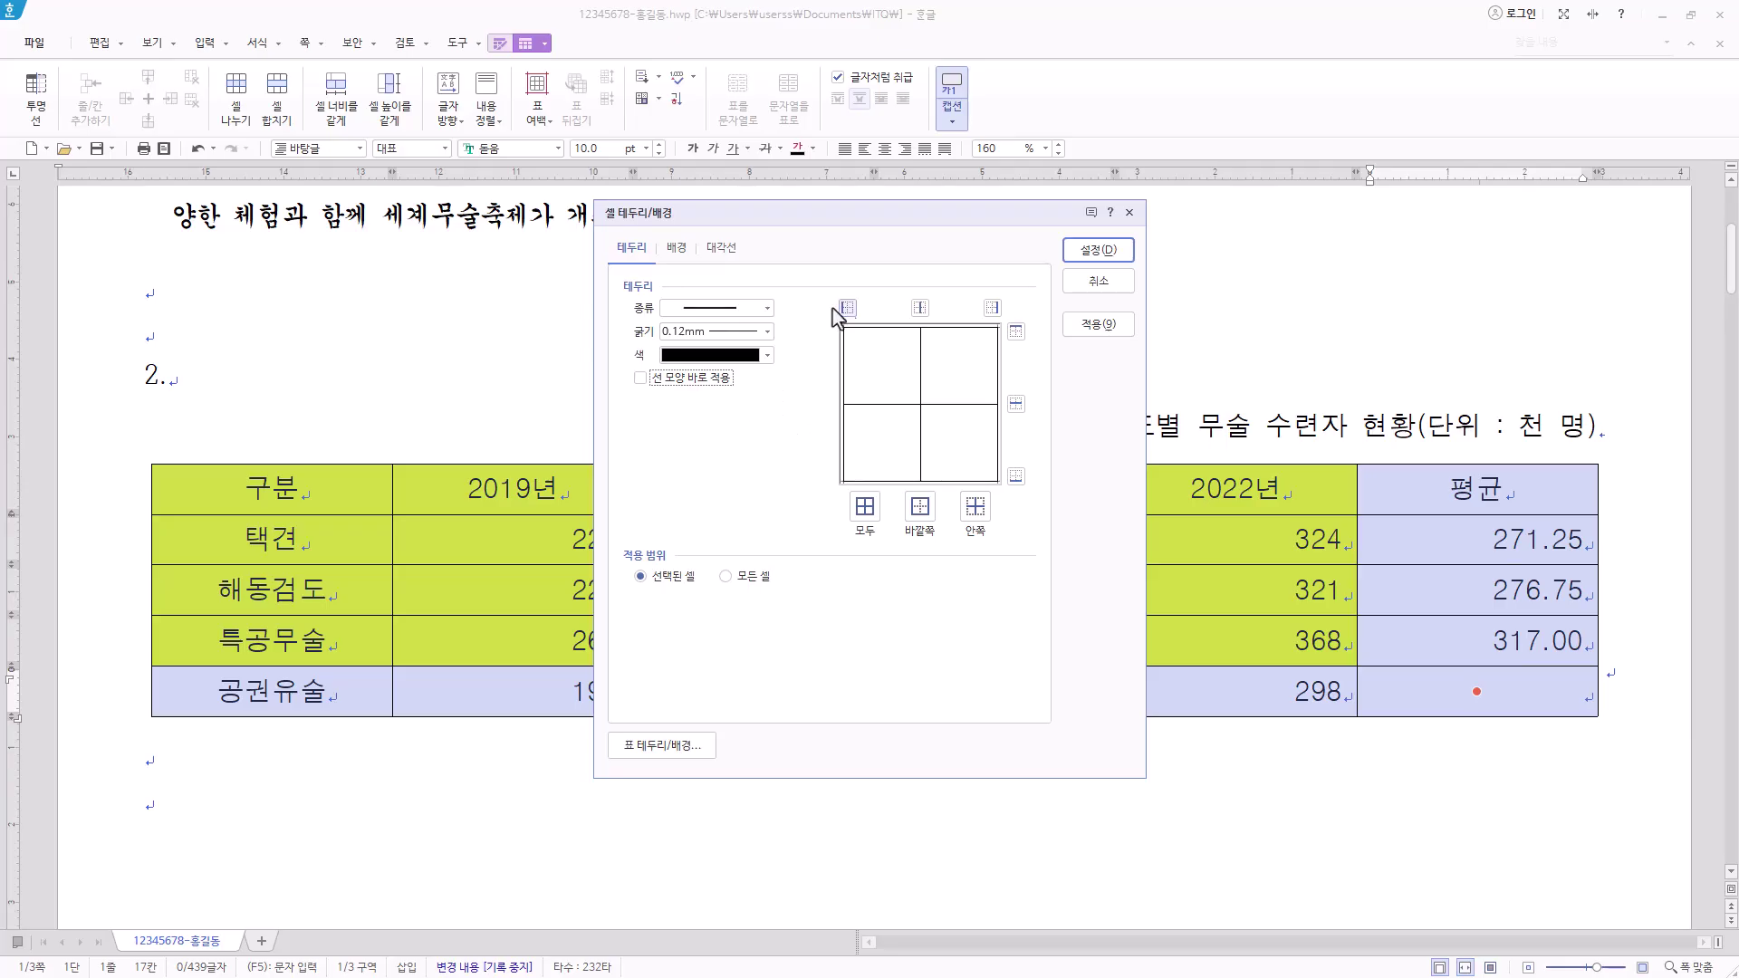
pyautogui.click(768, 309)
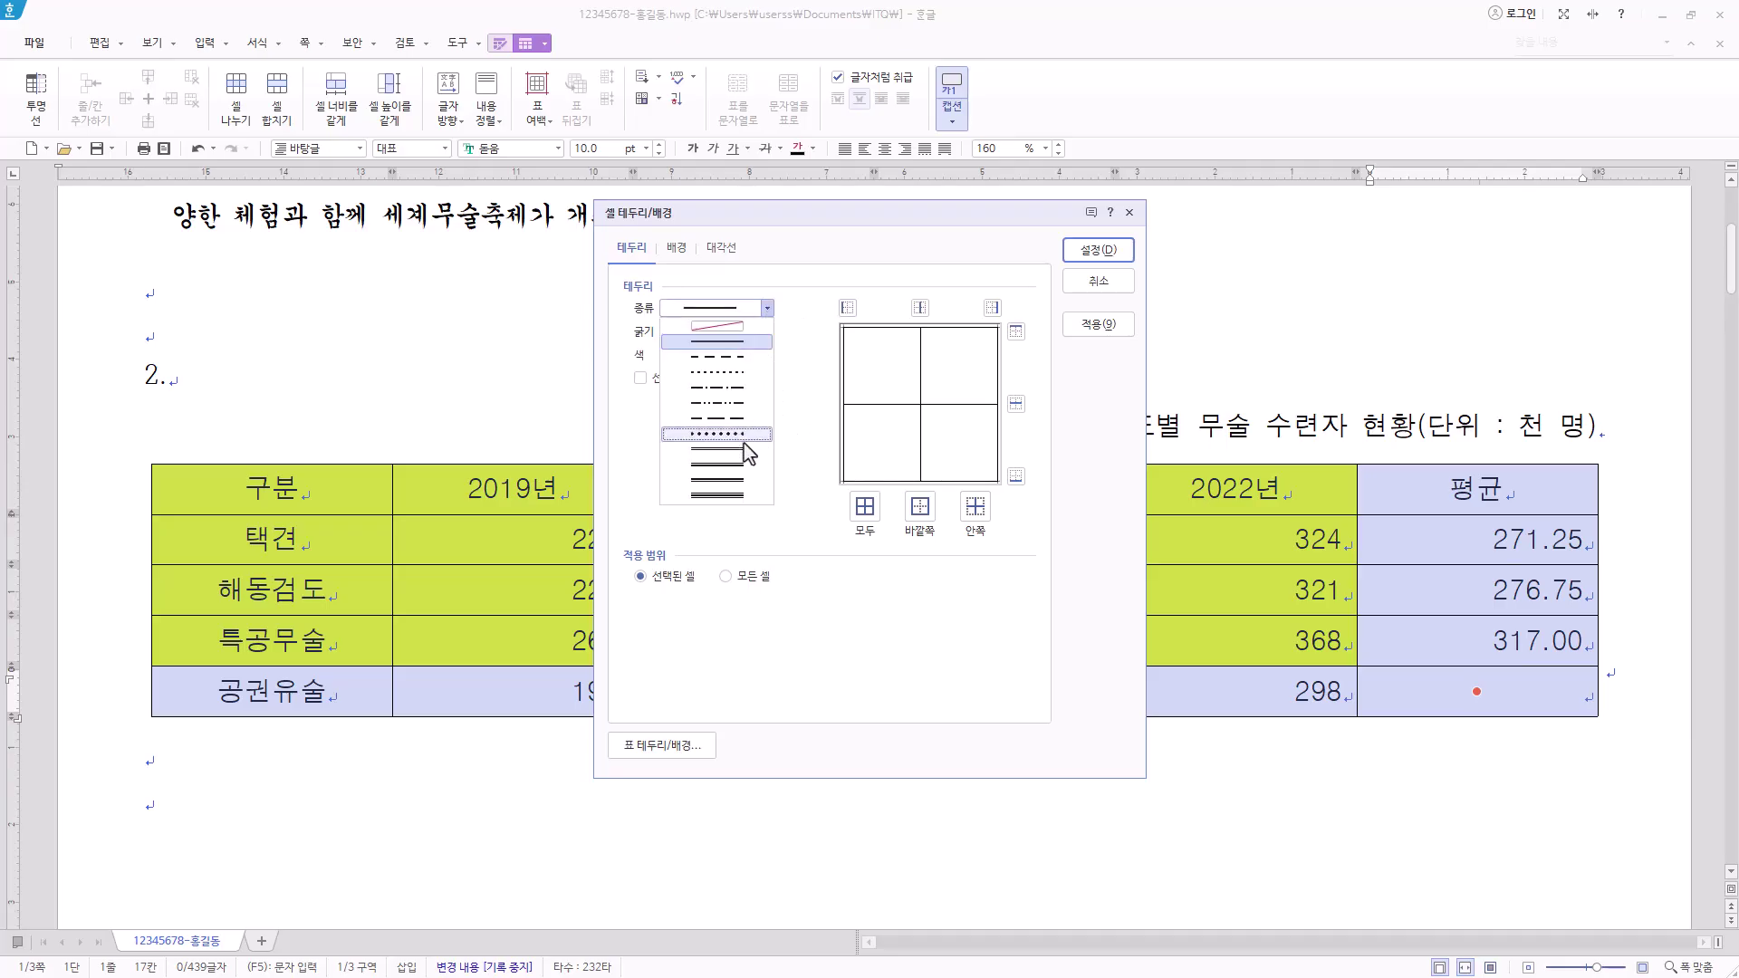
pyautogui.click(718, 451)
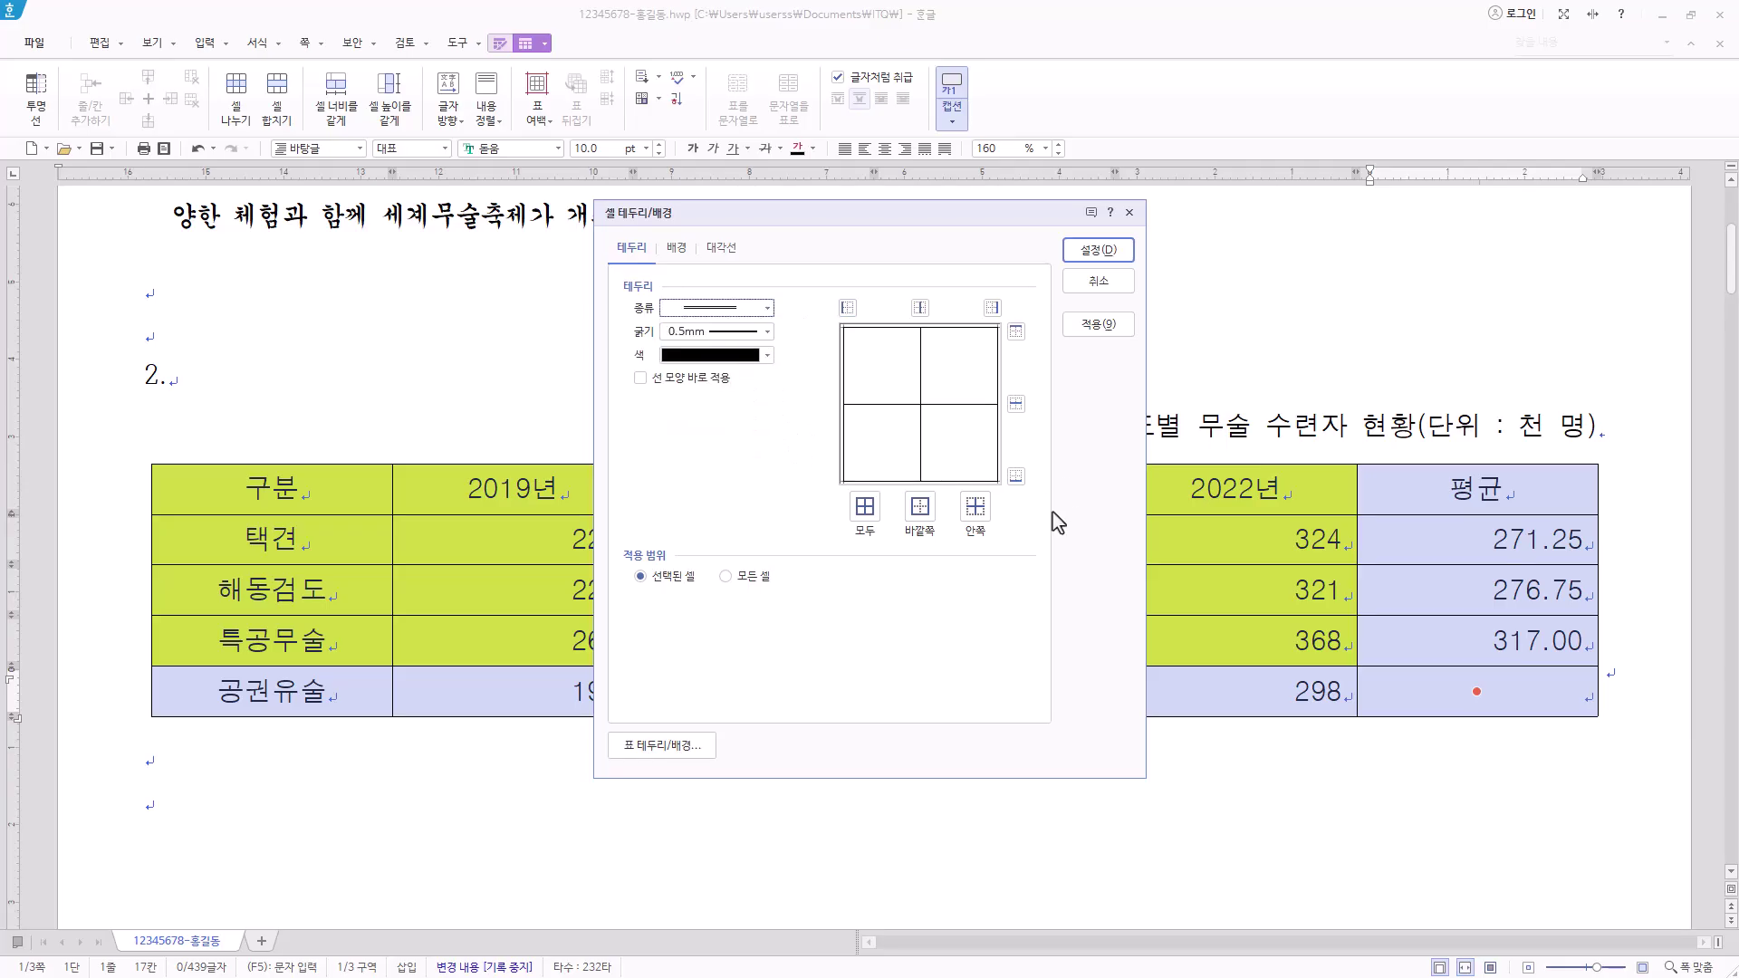
pyautogui.click(920, 509)
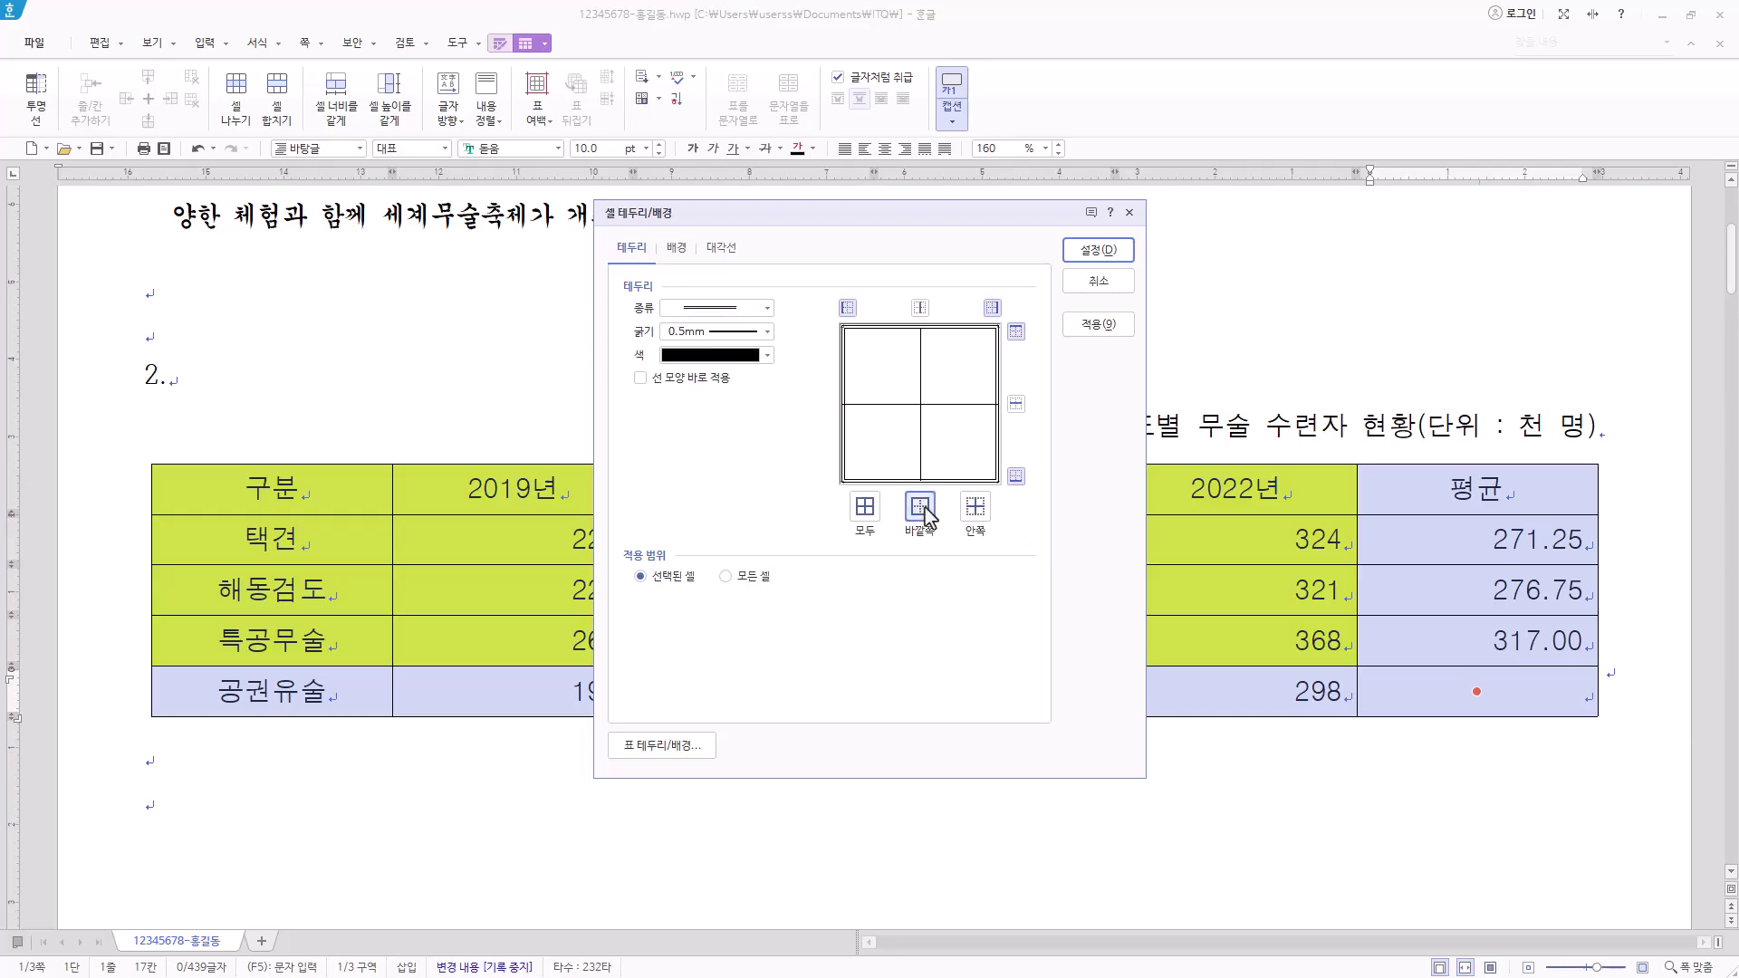
pyautogui.click(1104, 254)
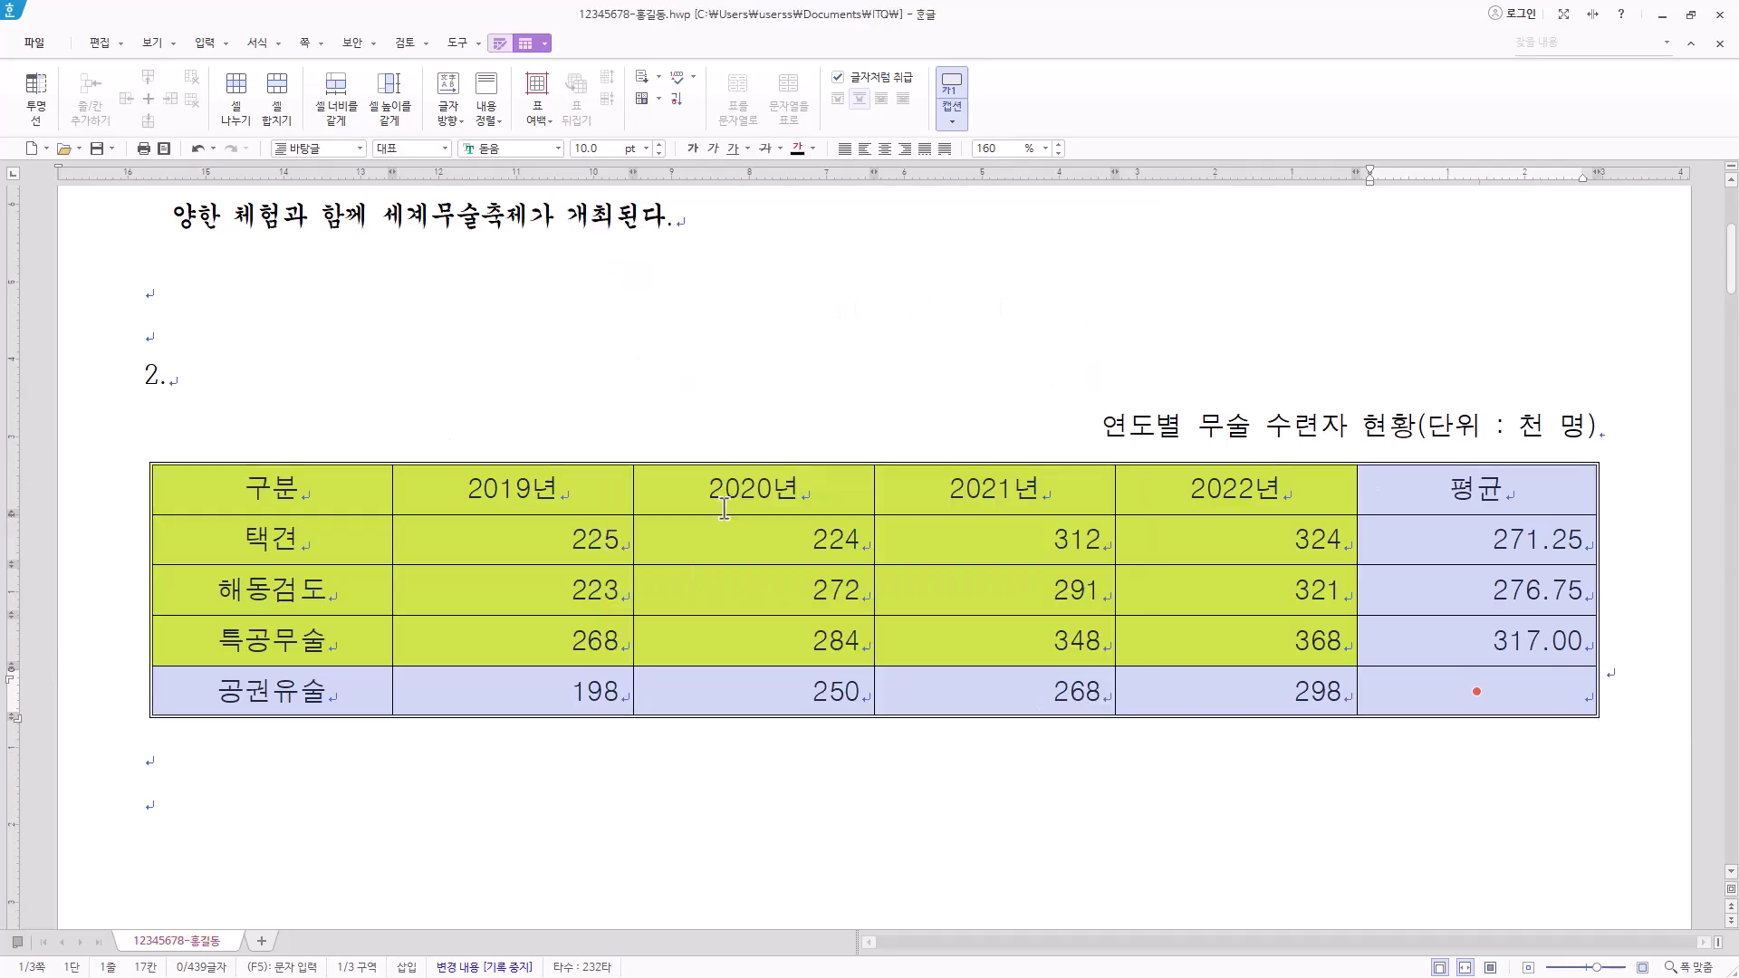
# Apply a double line to the bottom border of the header row from 구분 to 평균
pyautogui.moveTo(303, 484); pyautogui.dragTo(1486, 489)
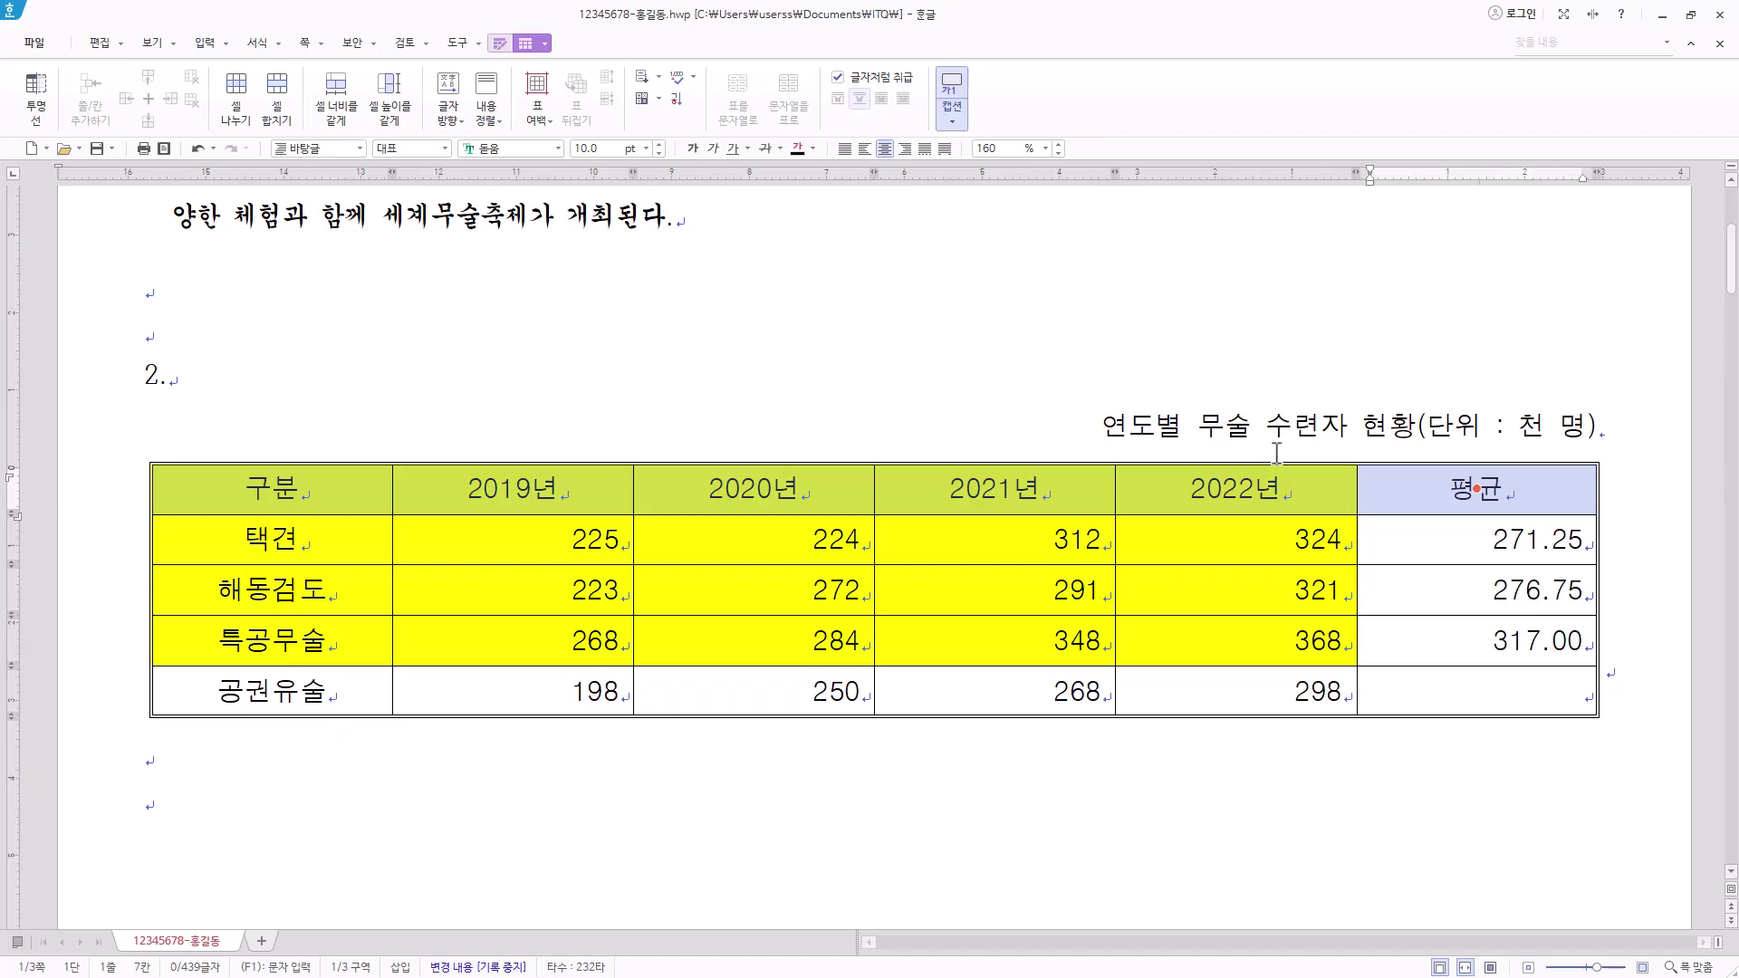
pyautogui.press('l')
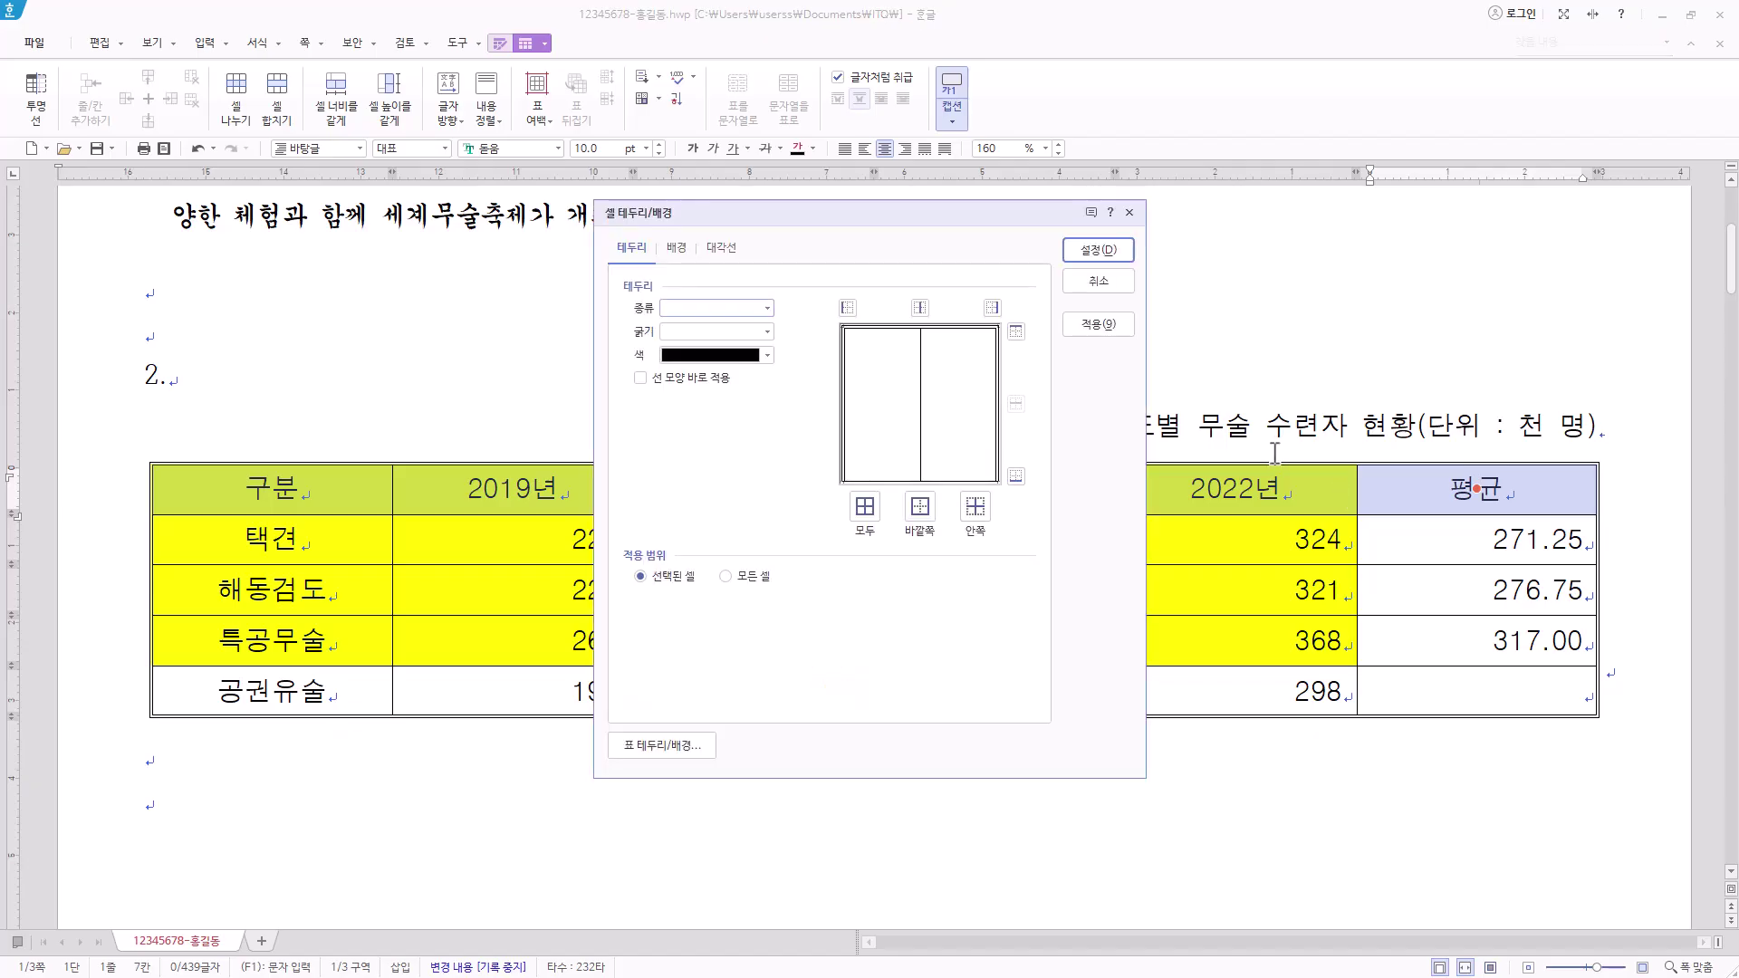
pyautogui.click(768, 309)
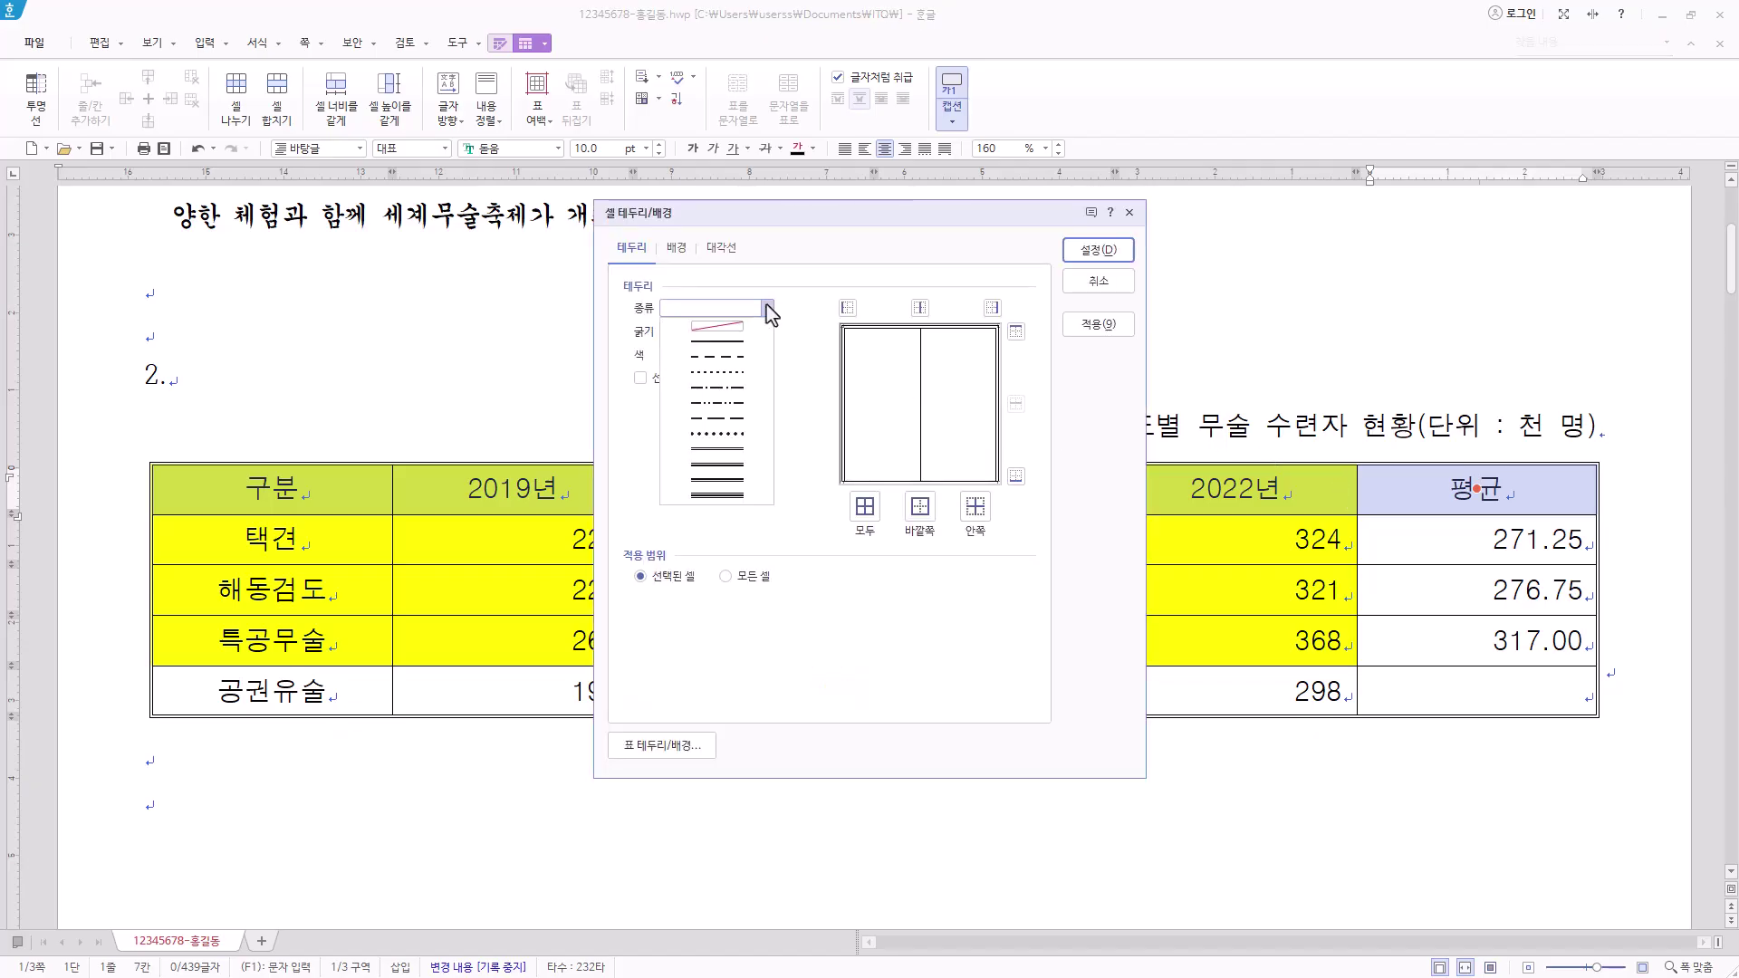
pyautogui.click(725, 460)
pyautogui.click(1017, 476)
pyautogui.click(1099, 250)
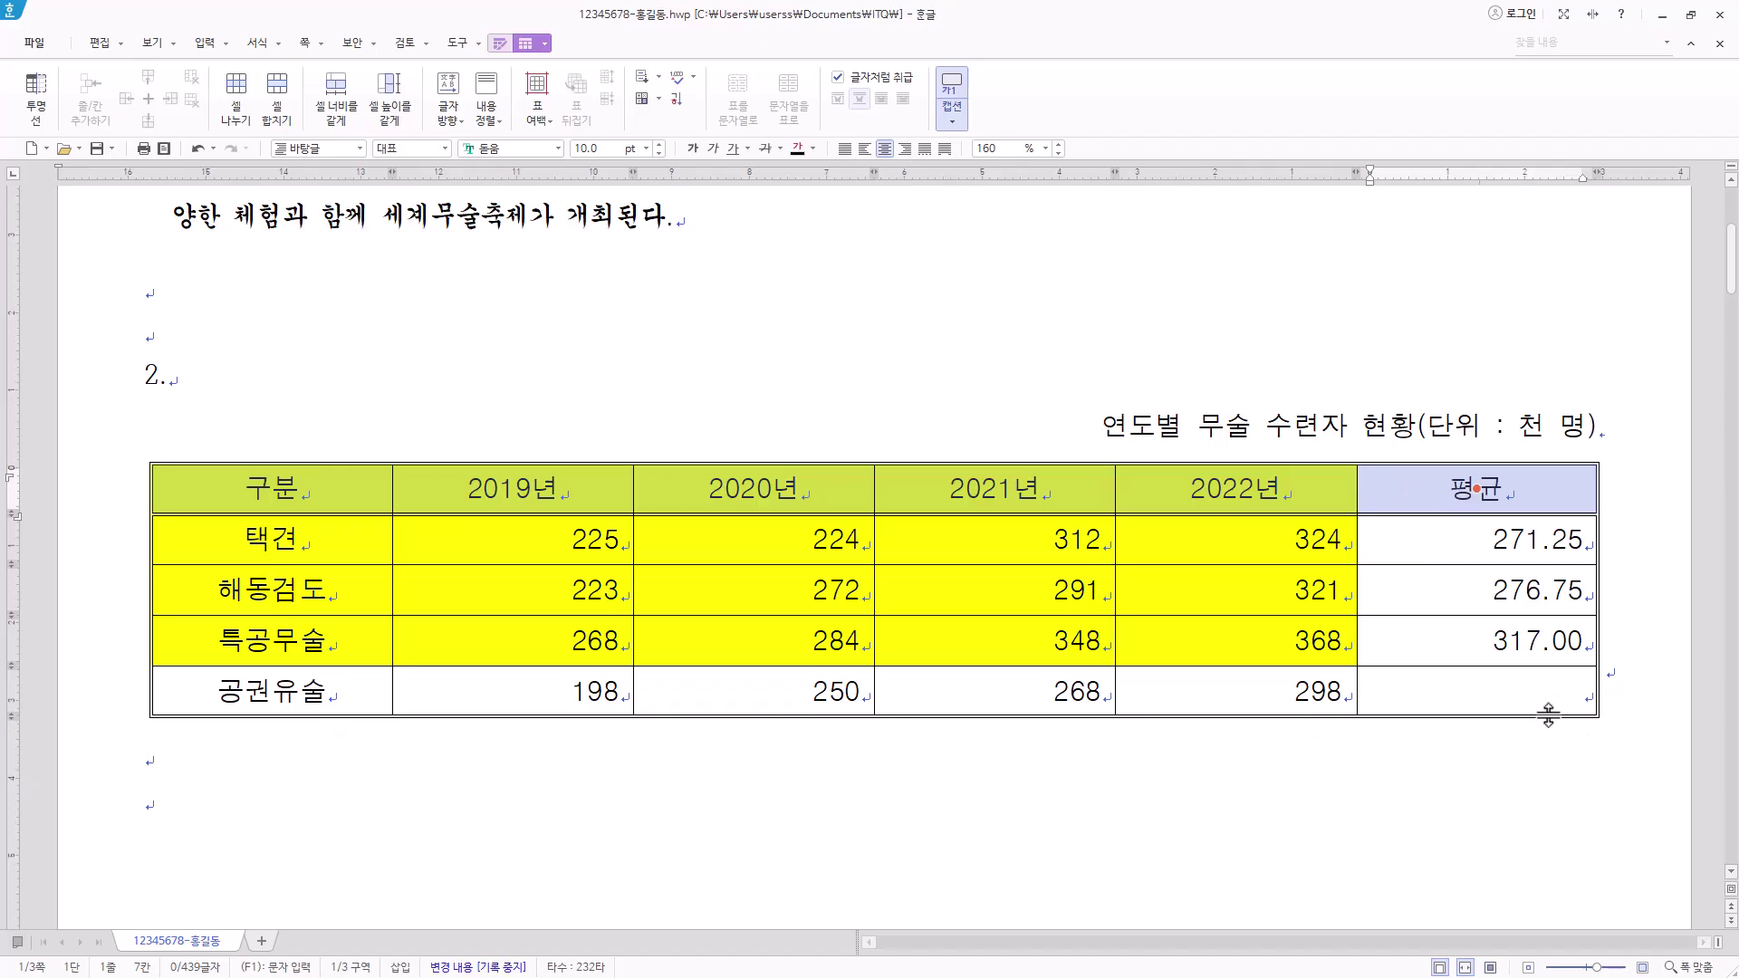
# Draw both diagonal lines (\ and /) through the empty 평균 cell of the 공권유술 row
pyautogui.click(1497, 694)
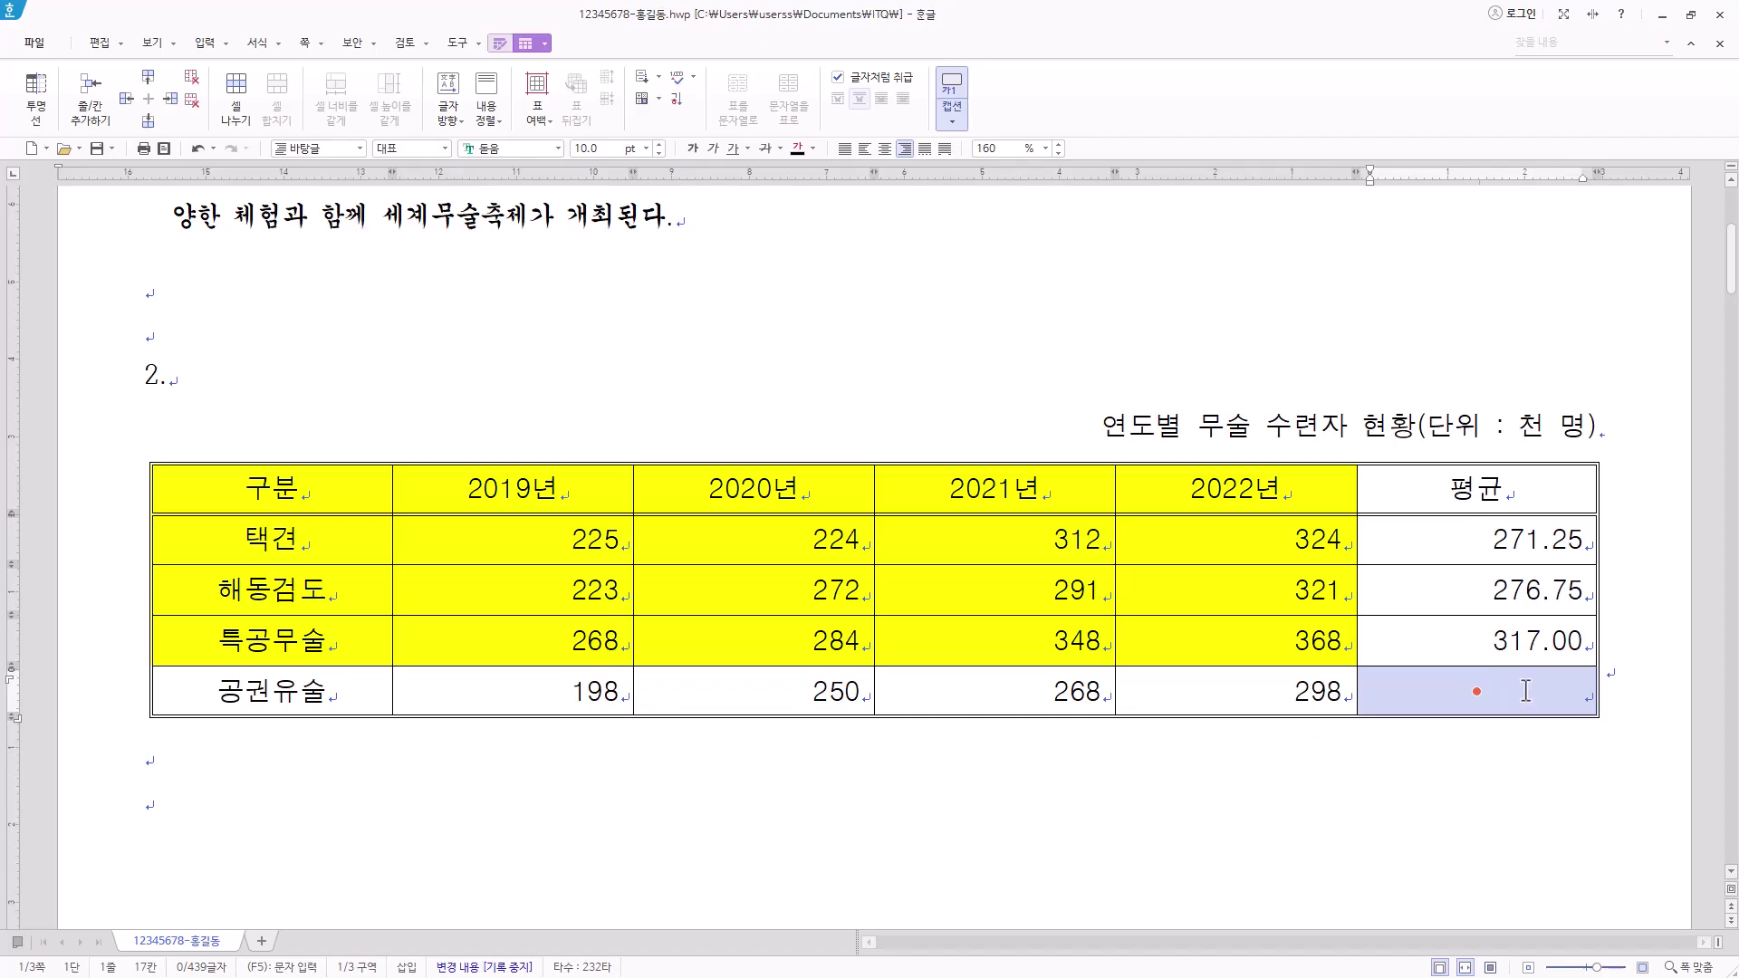
pyautogui.press('l')
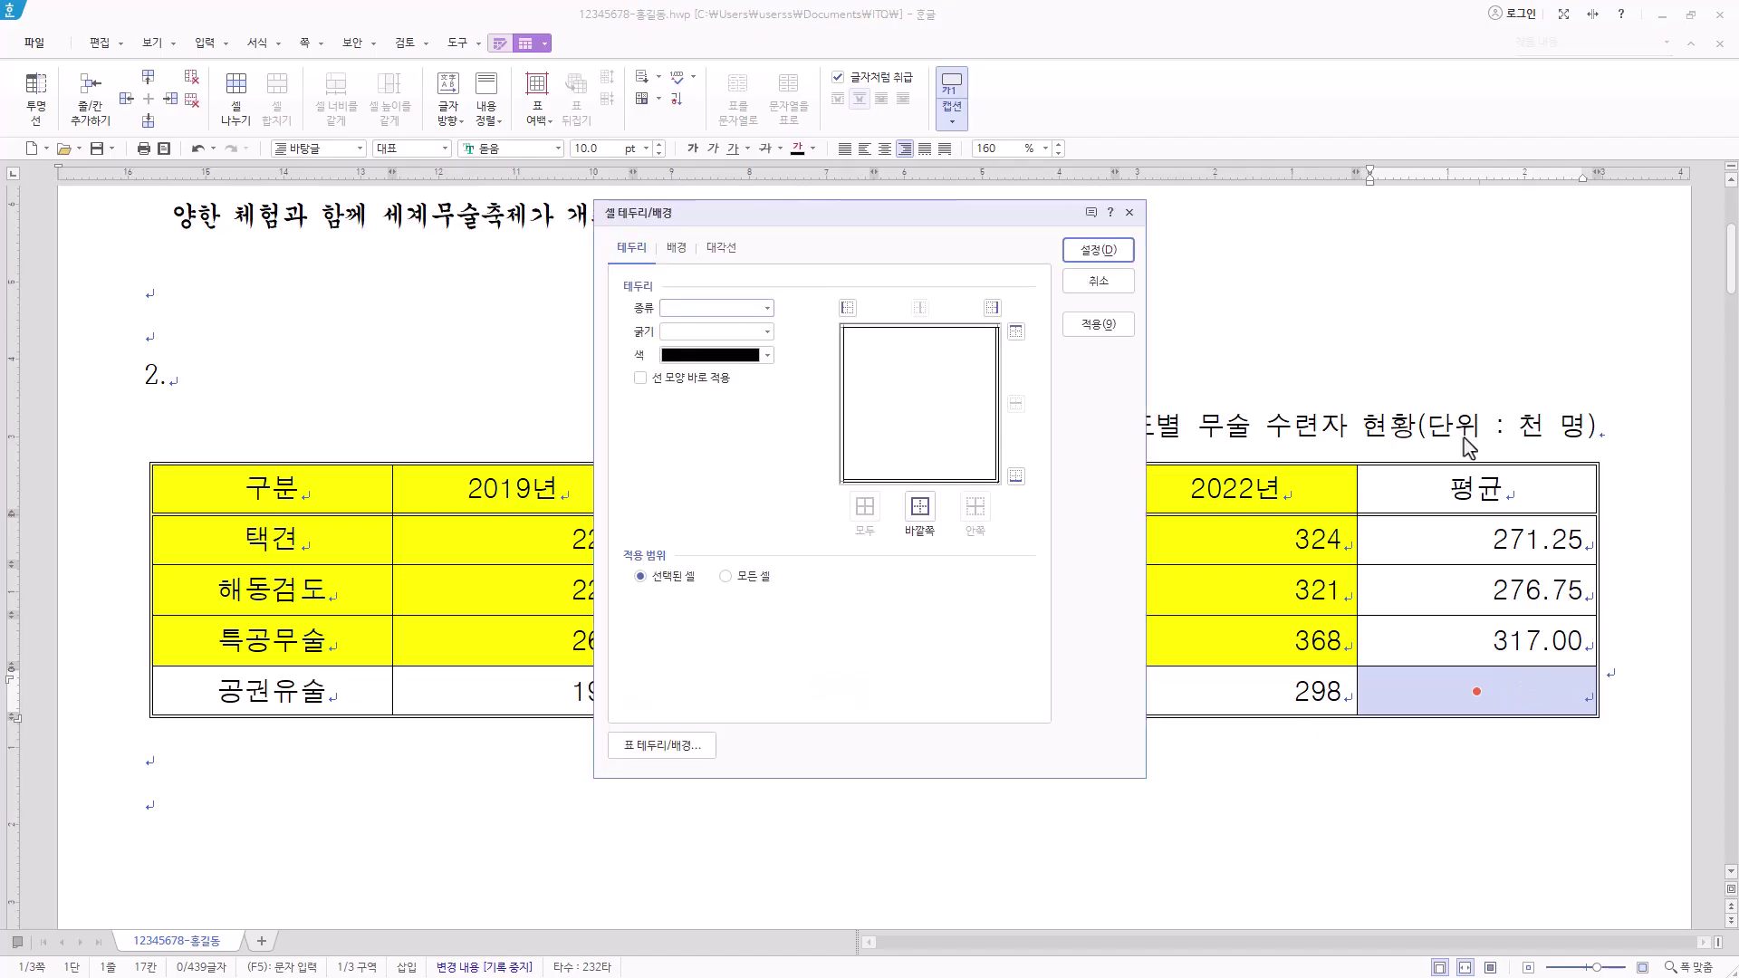
pyautogui.click(721, 249)
pyautogui.click(667, 401)
pyautogui.click(670, 451)
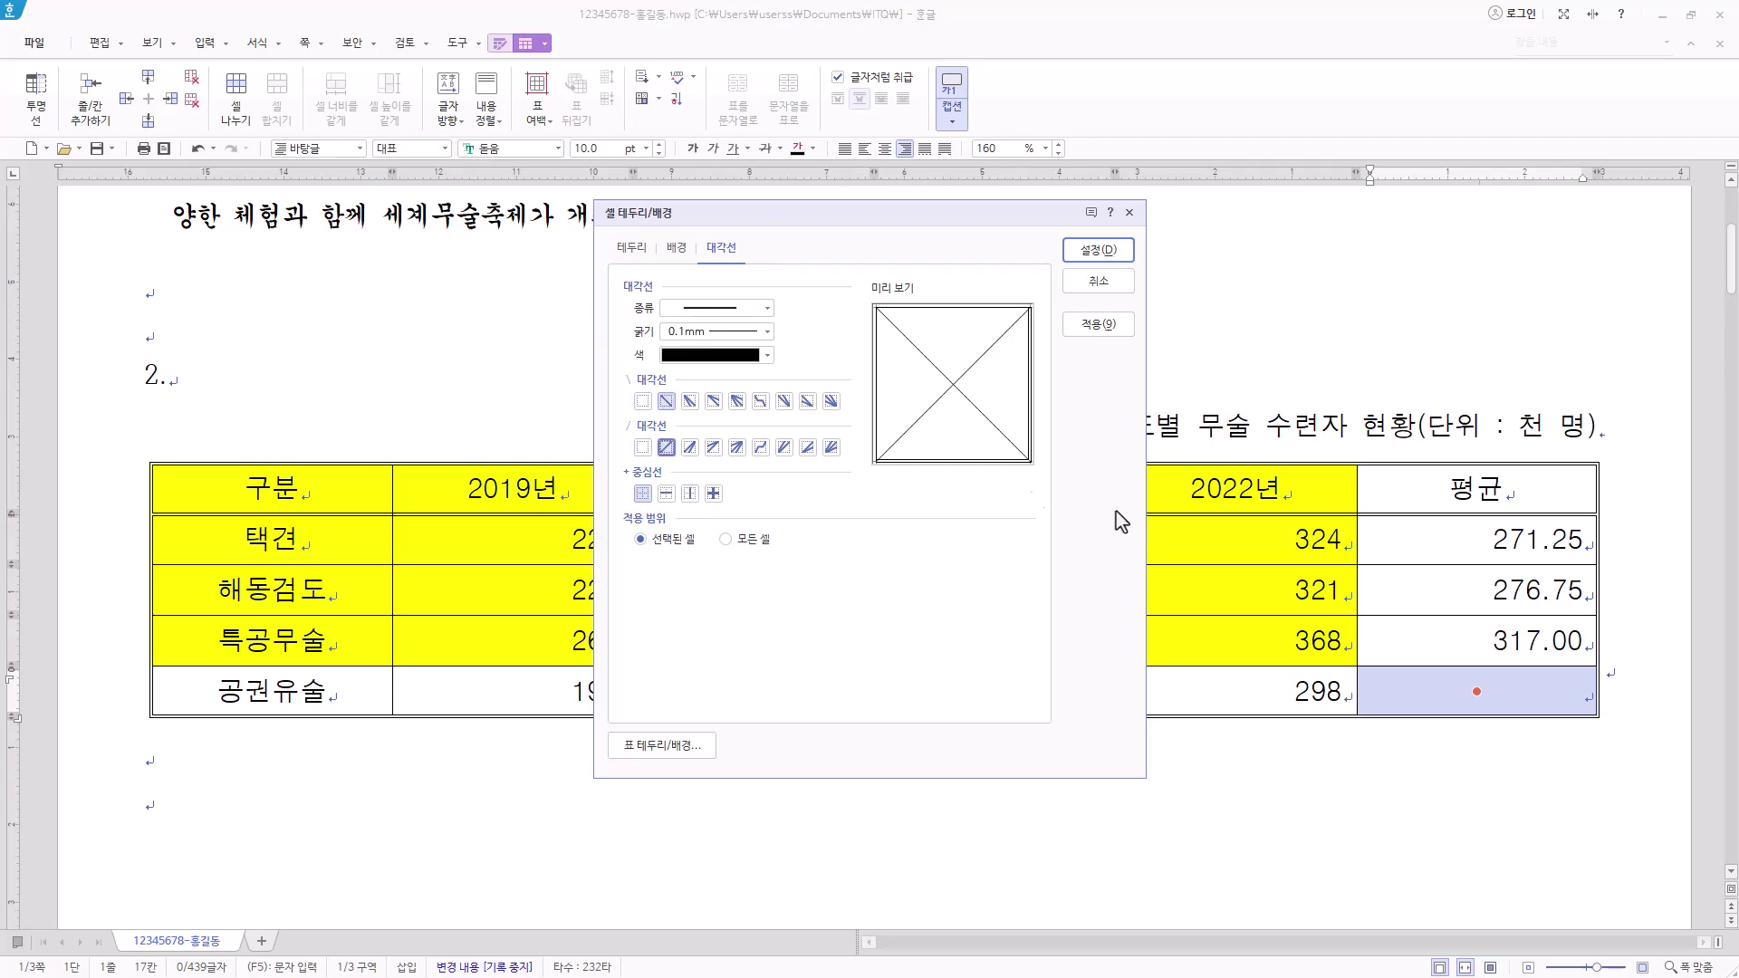
pyautogui.click(1099, 251)
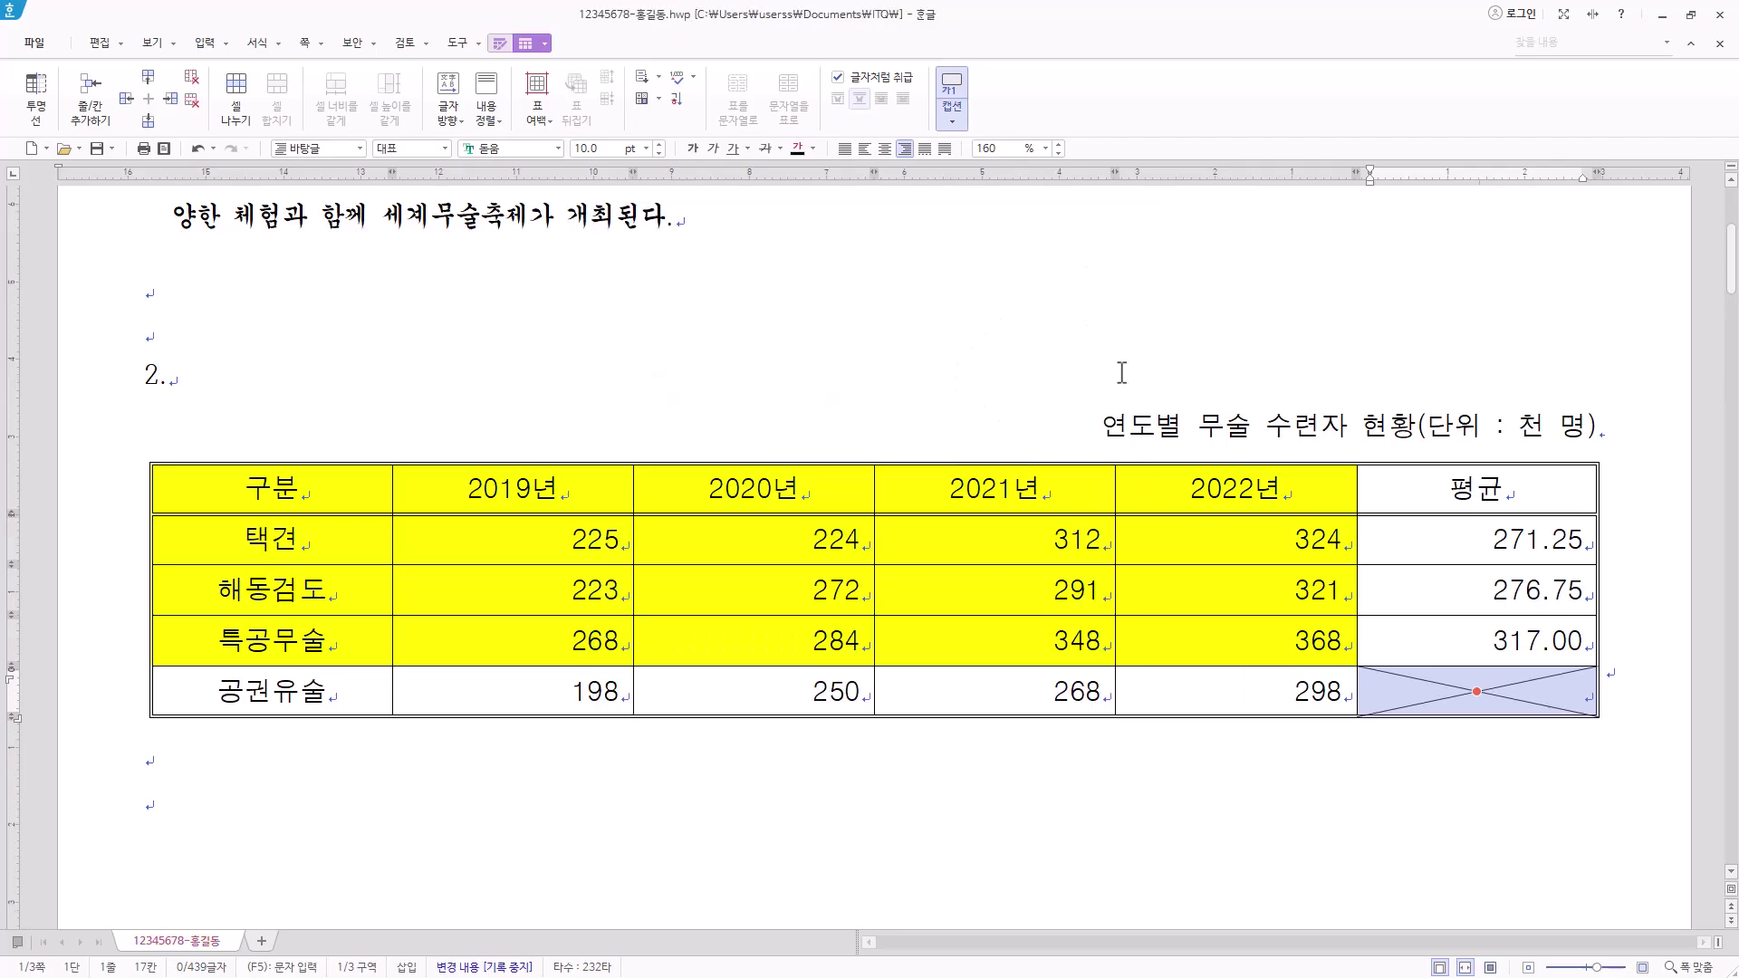
pyautogui.scroll(-3, 916, 459)
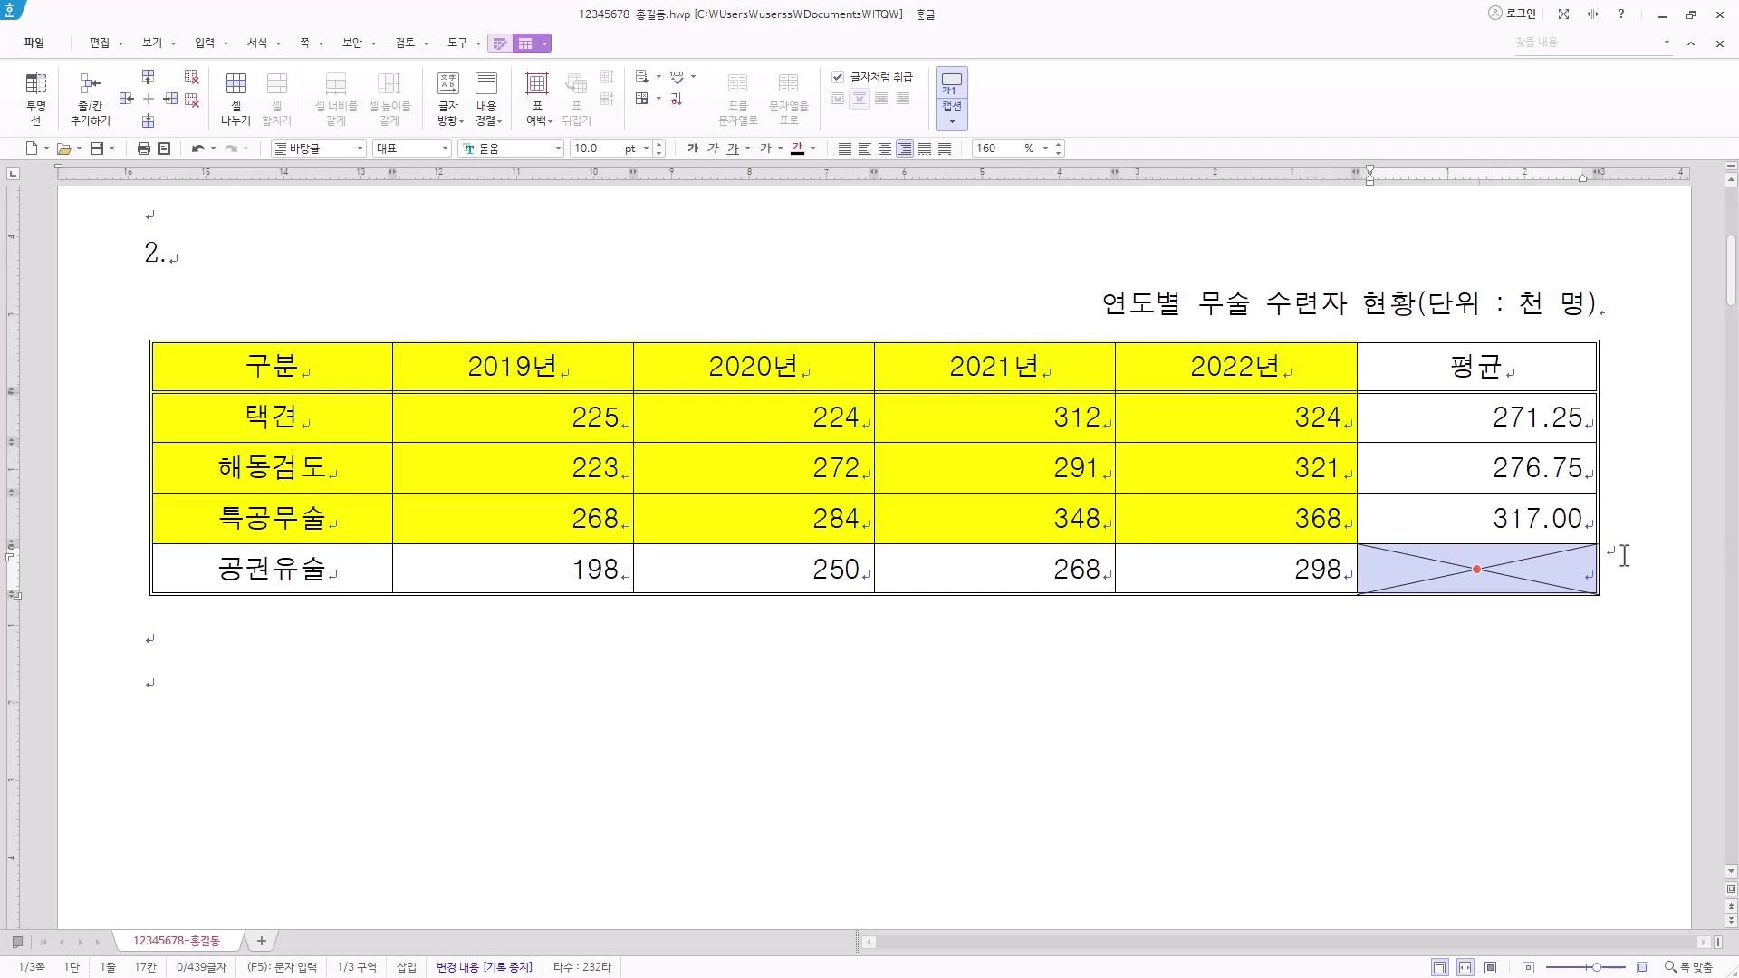
pyautogui.click(1621, 555)
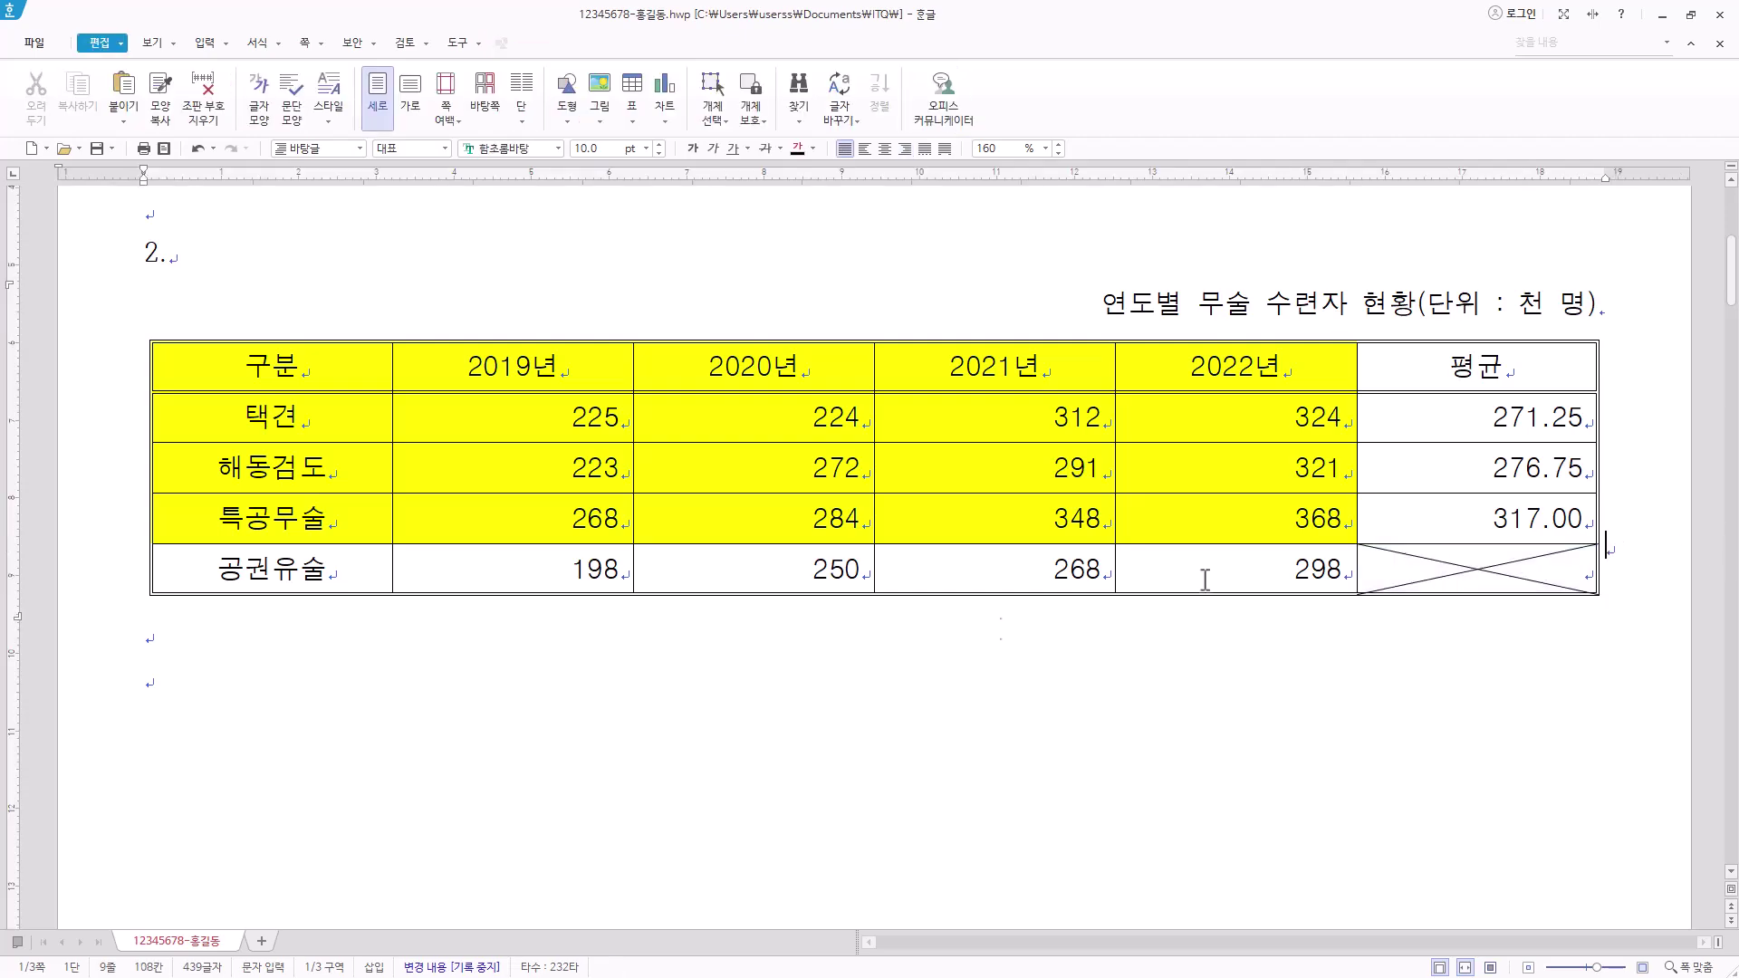
pyautogui.click(179, 642)
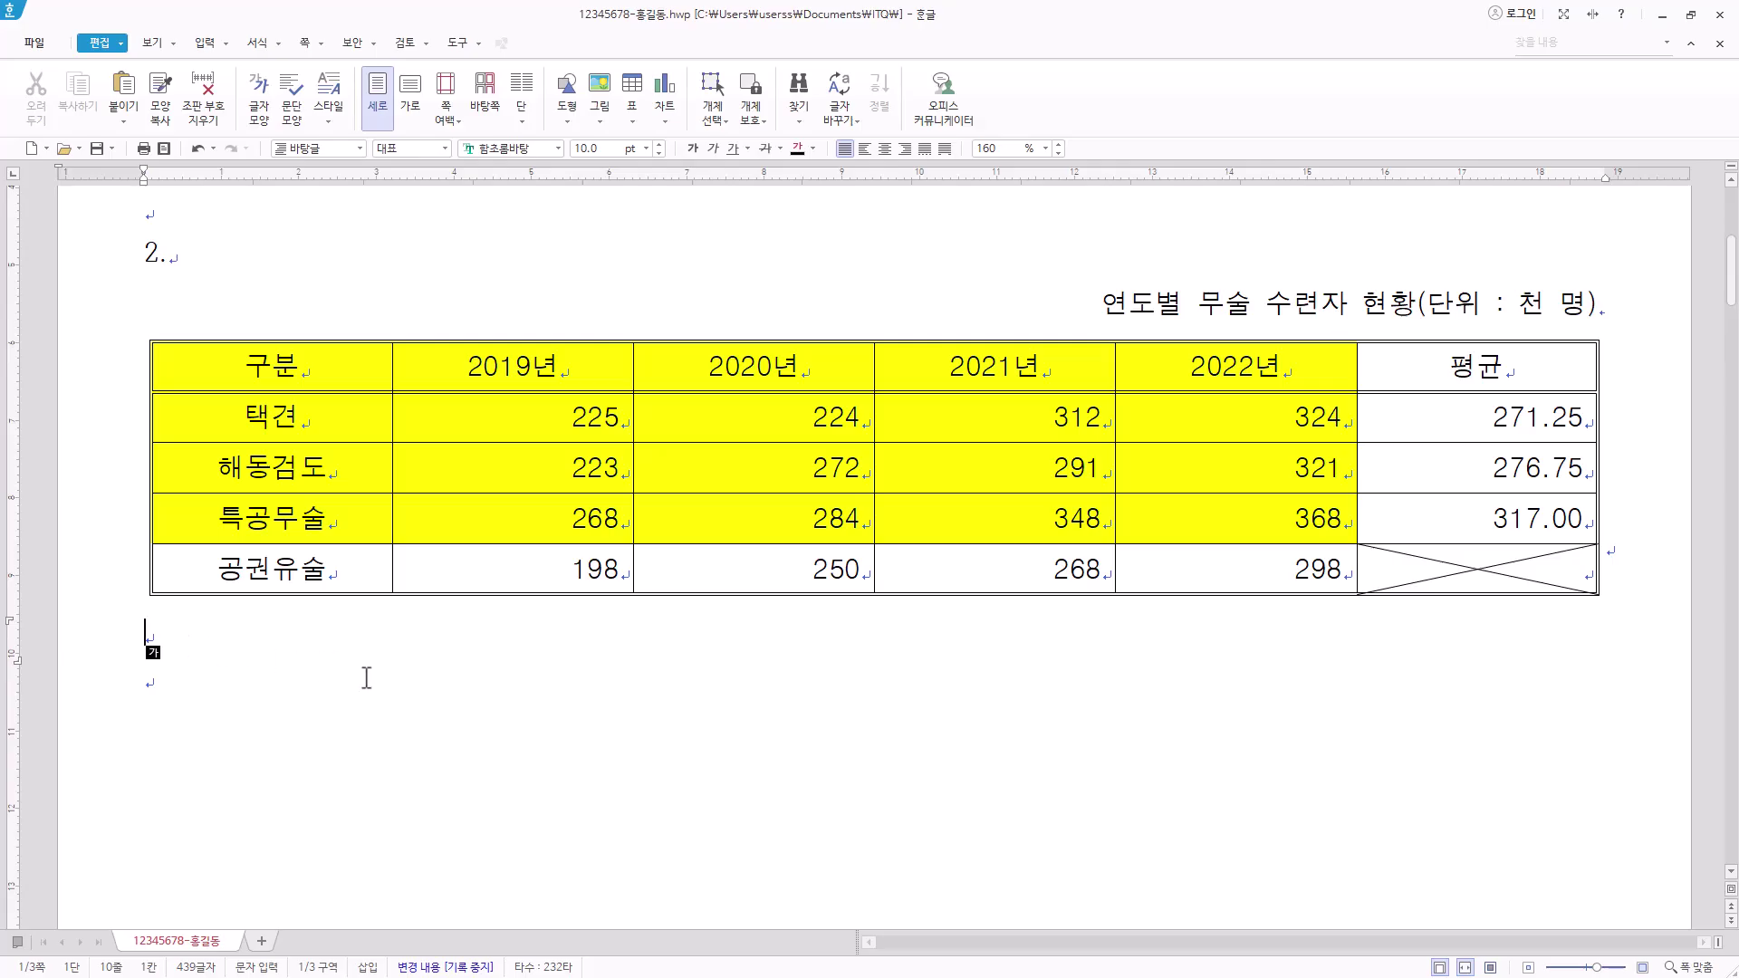
# Insert a clustered column chart (세로 막대형) from the yellow table cells, 구분 through 2022년 and down to 특공무술
pyautogui.moveTo(242, 360); pyautogui.dragTo(1236, 518)
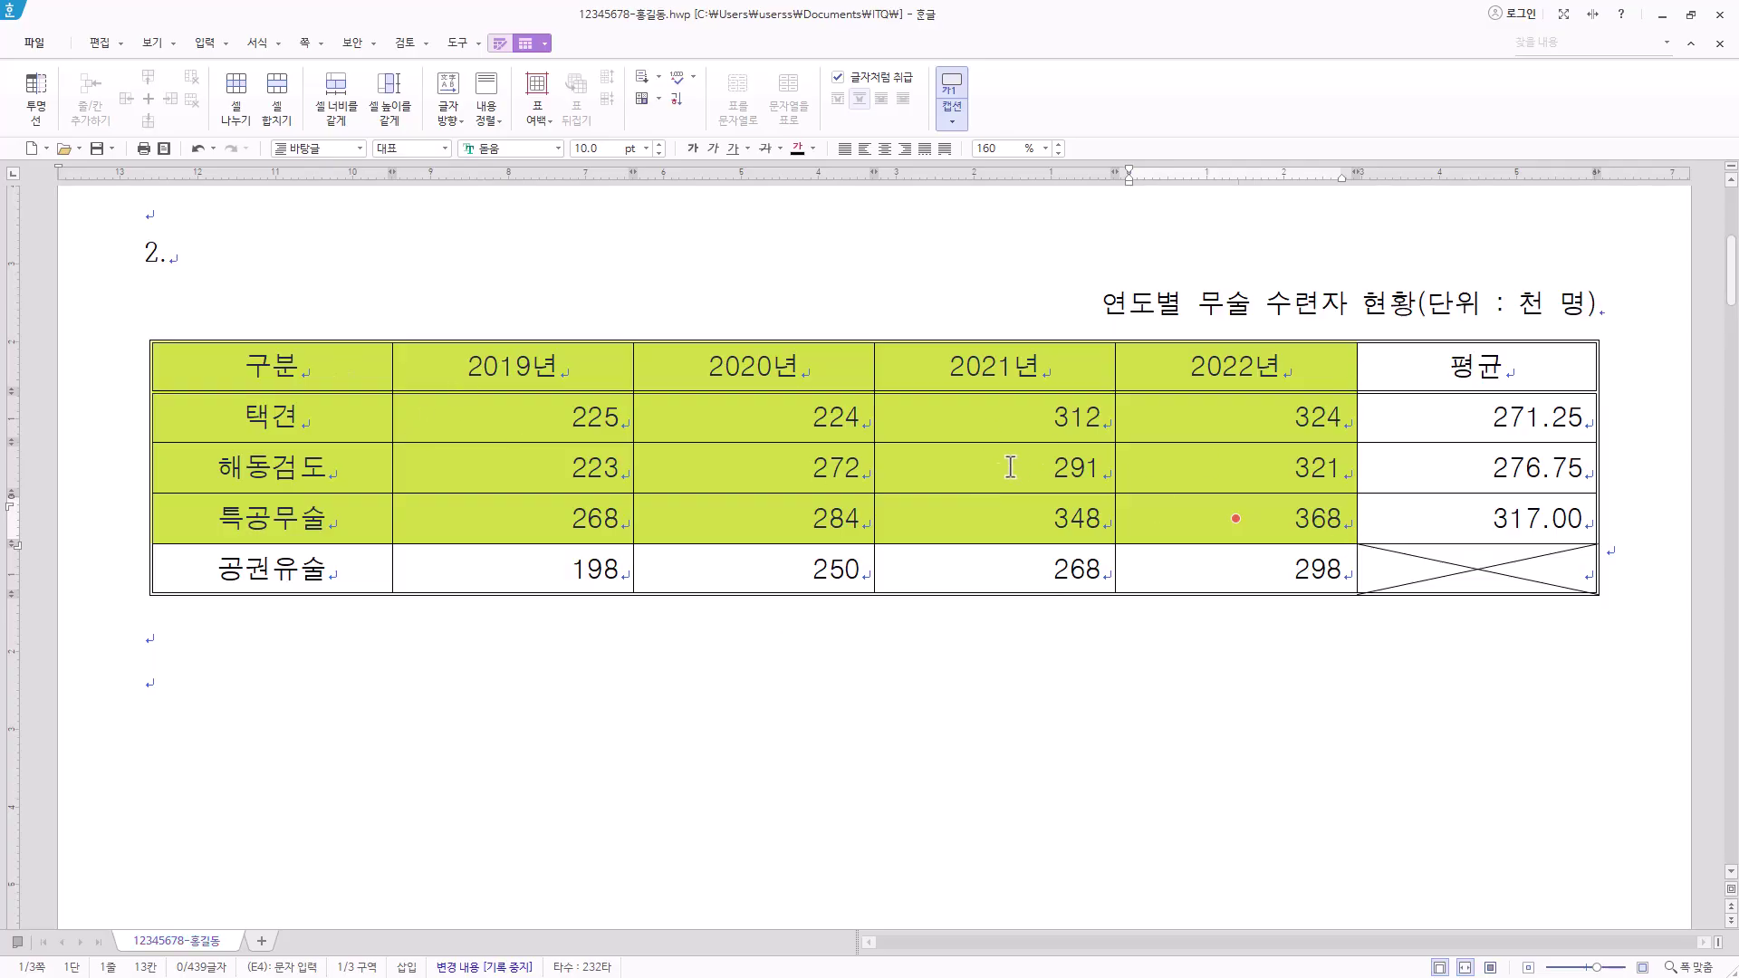
pyautogui.rightClick(948, 354)
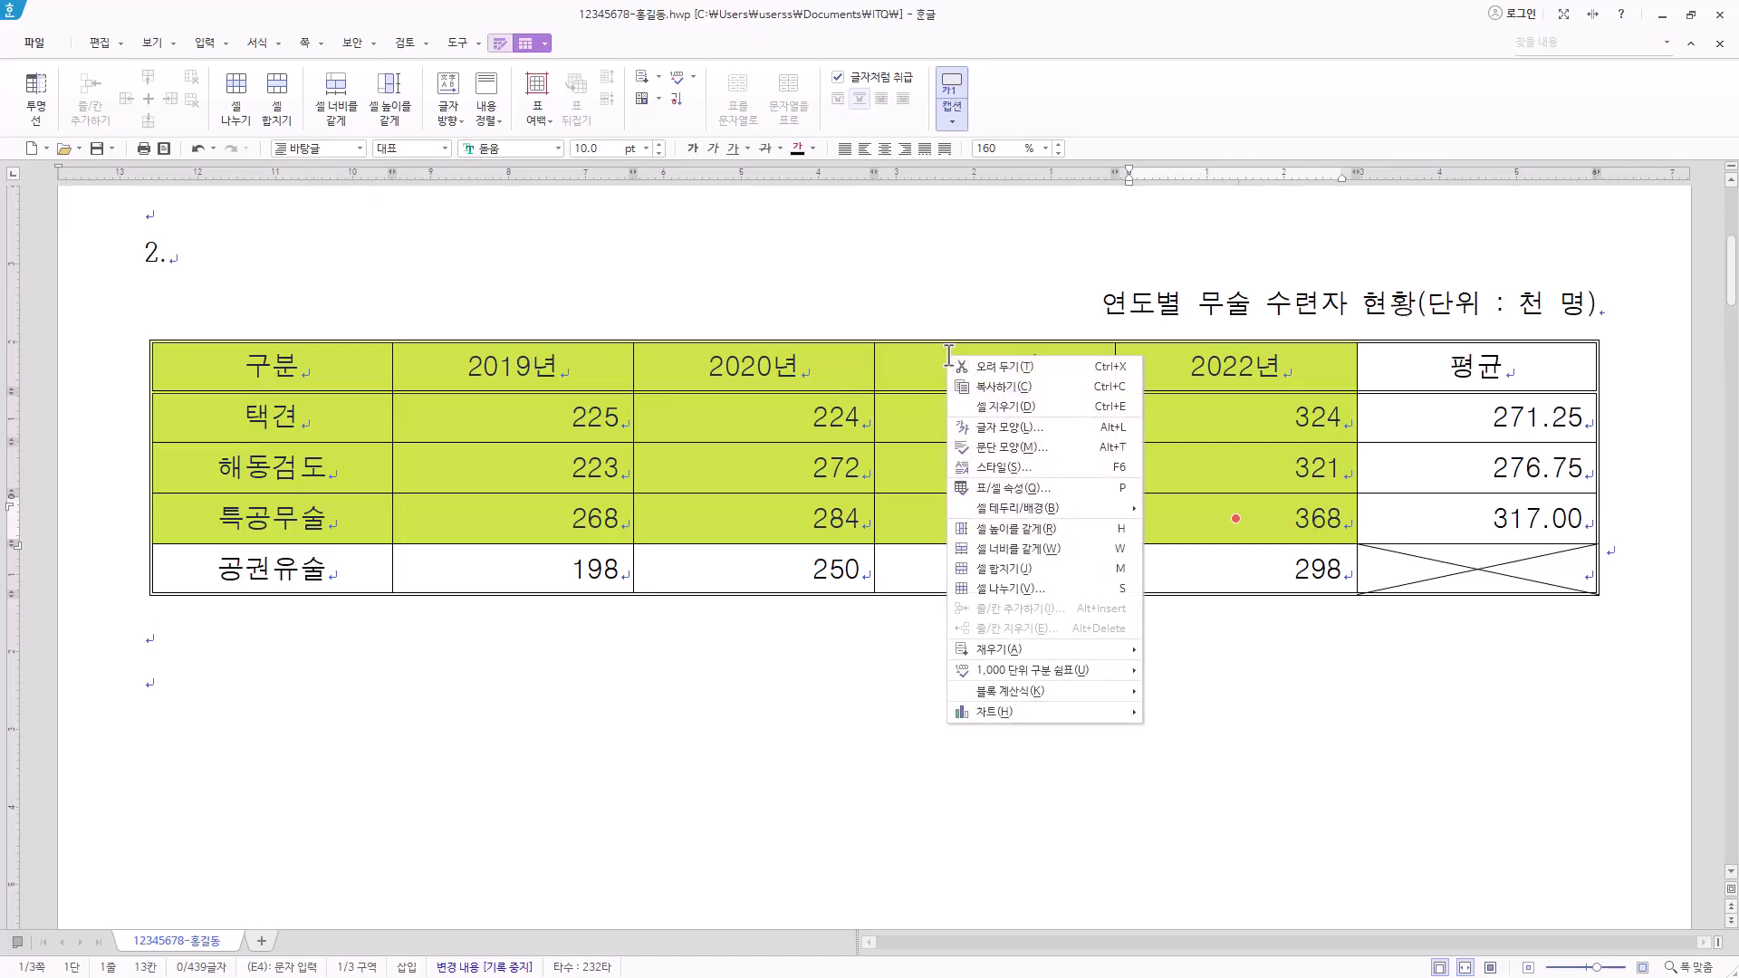
pyautogui.moveTo(1065, 716)
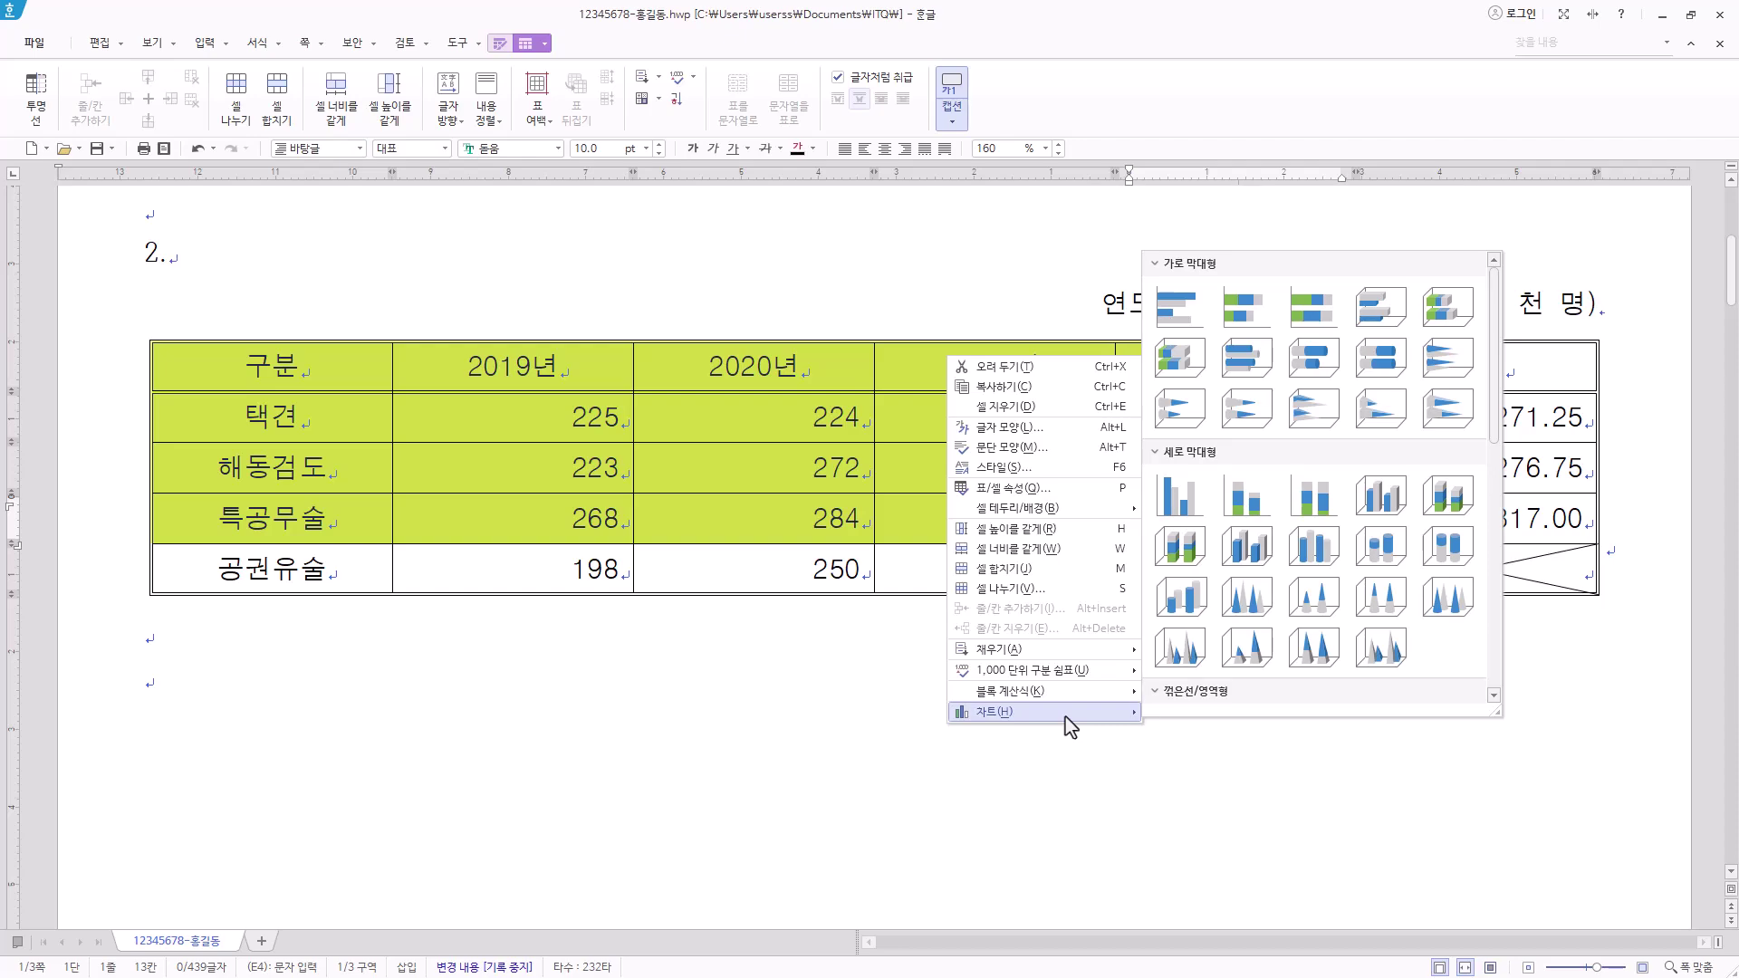
pyautogui.click(1172, 499)
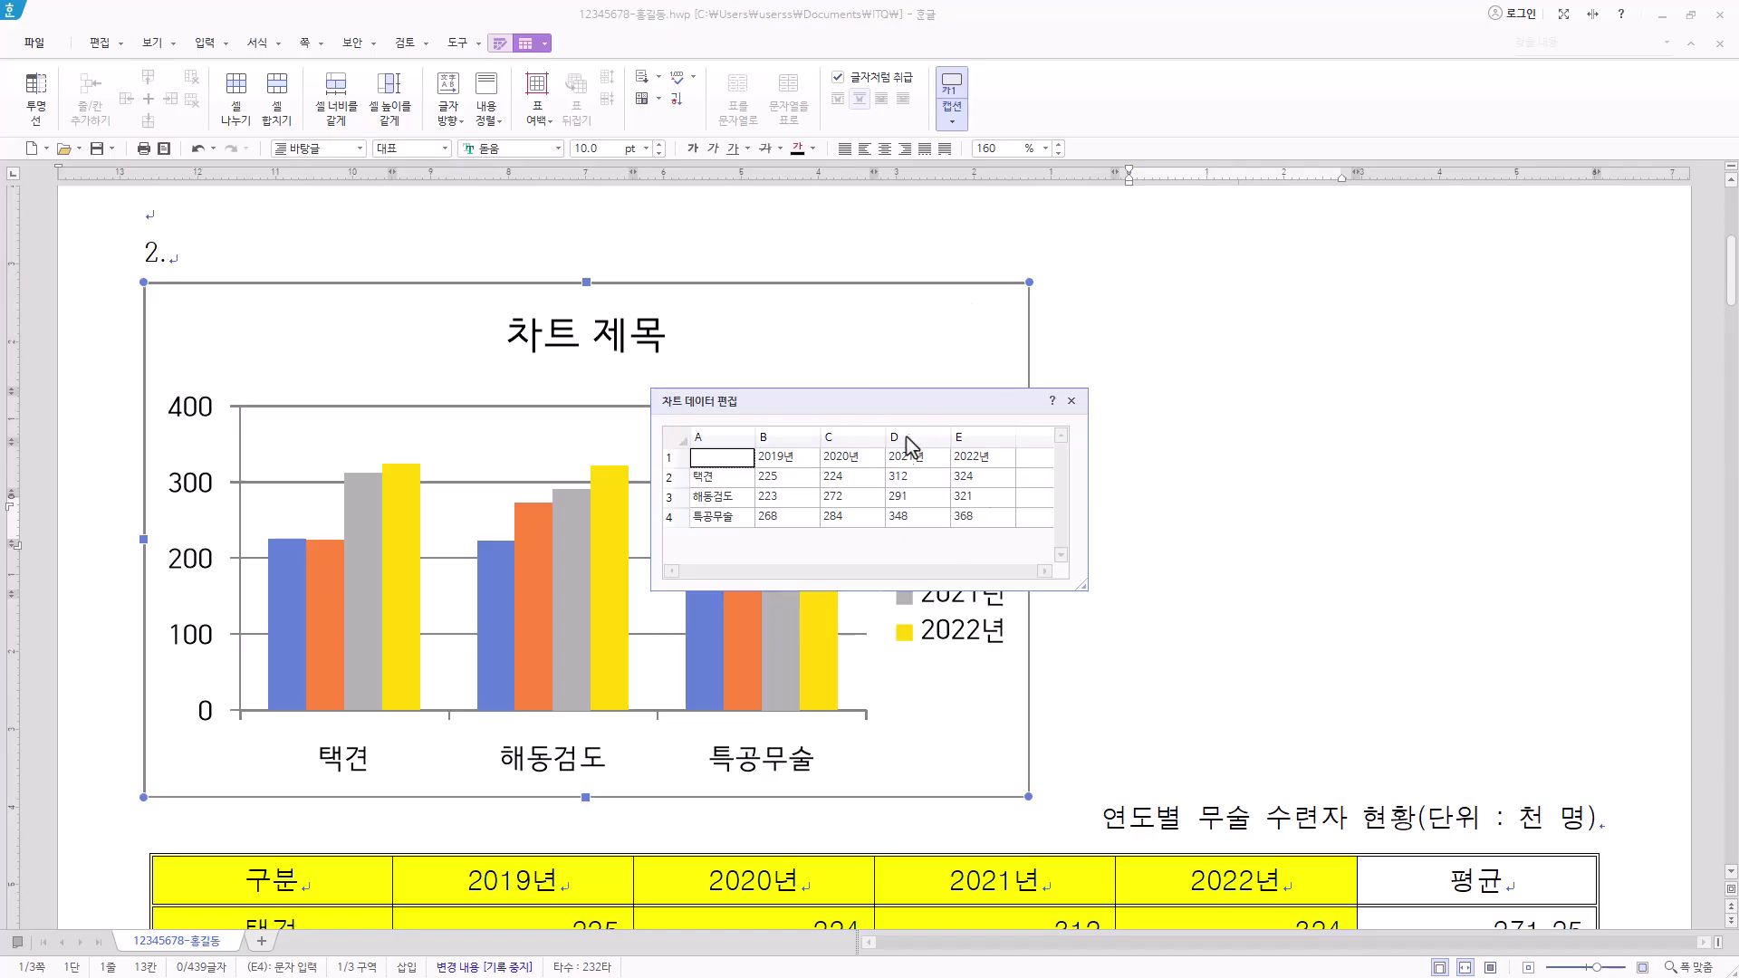
pyautogui.click(1072, 400)
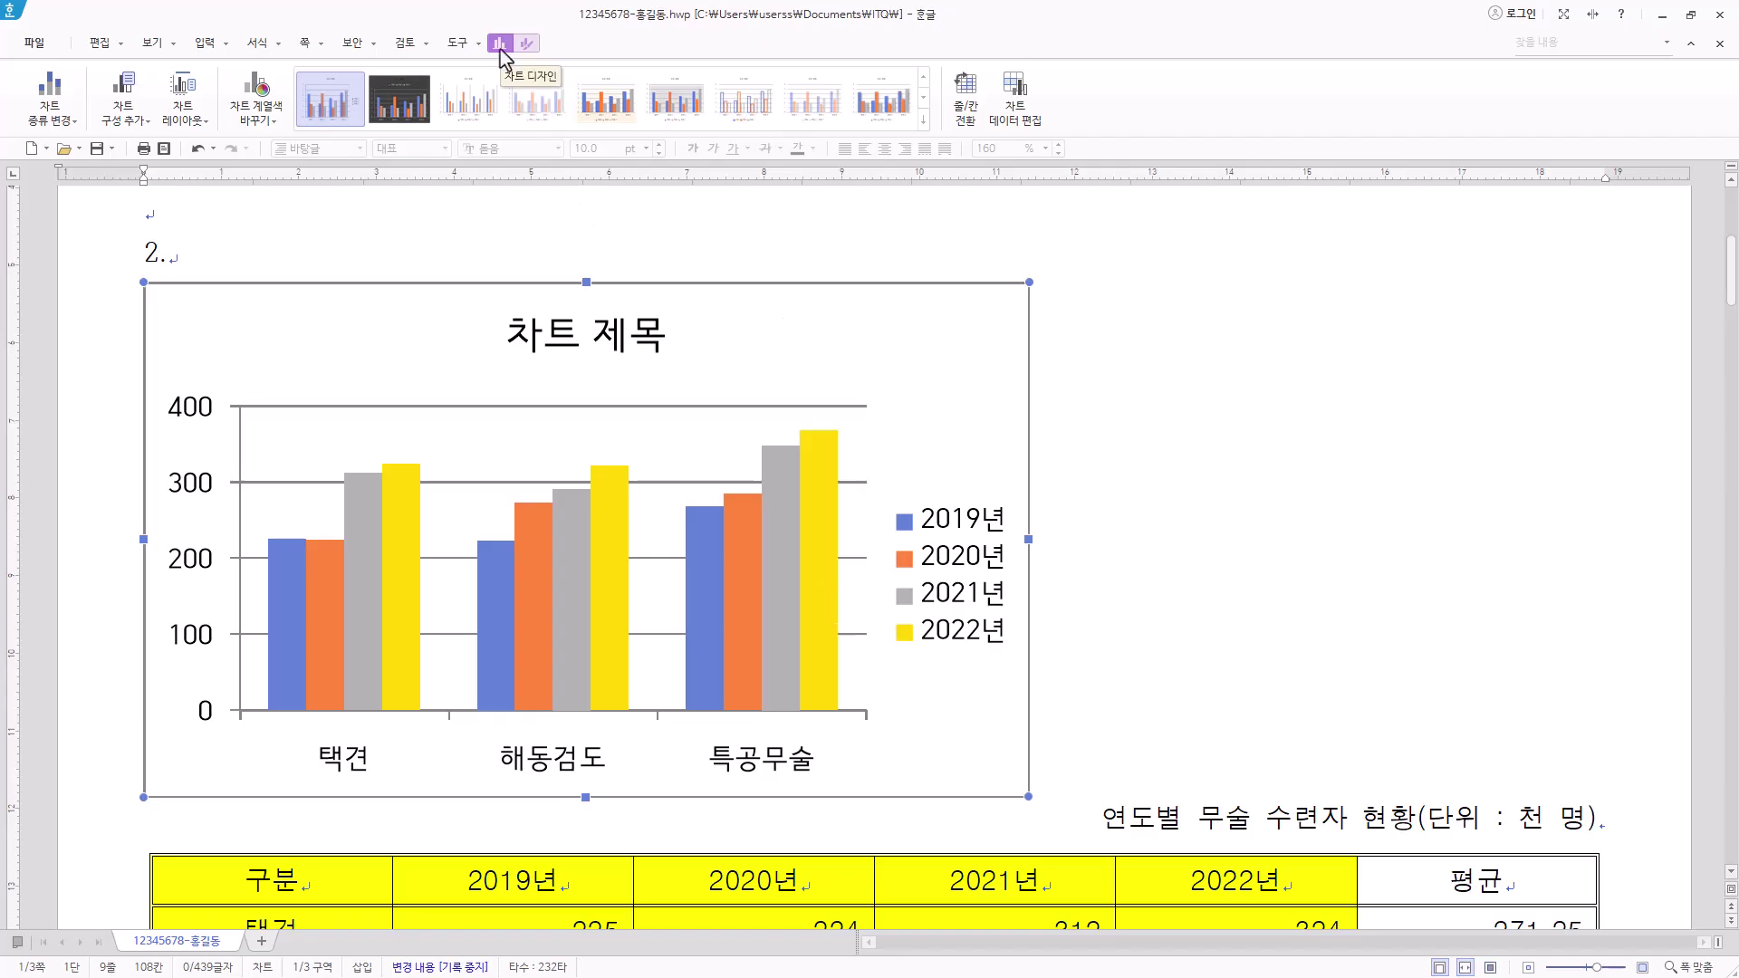
# Review the chart's source data, checking the 해동검도 values for each year, without editing them
pyautogui.click(1022, 111)
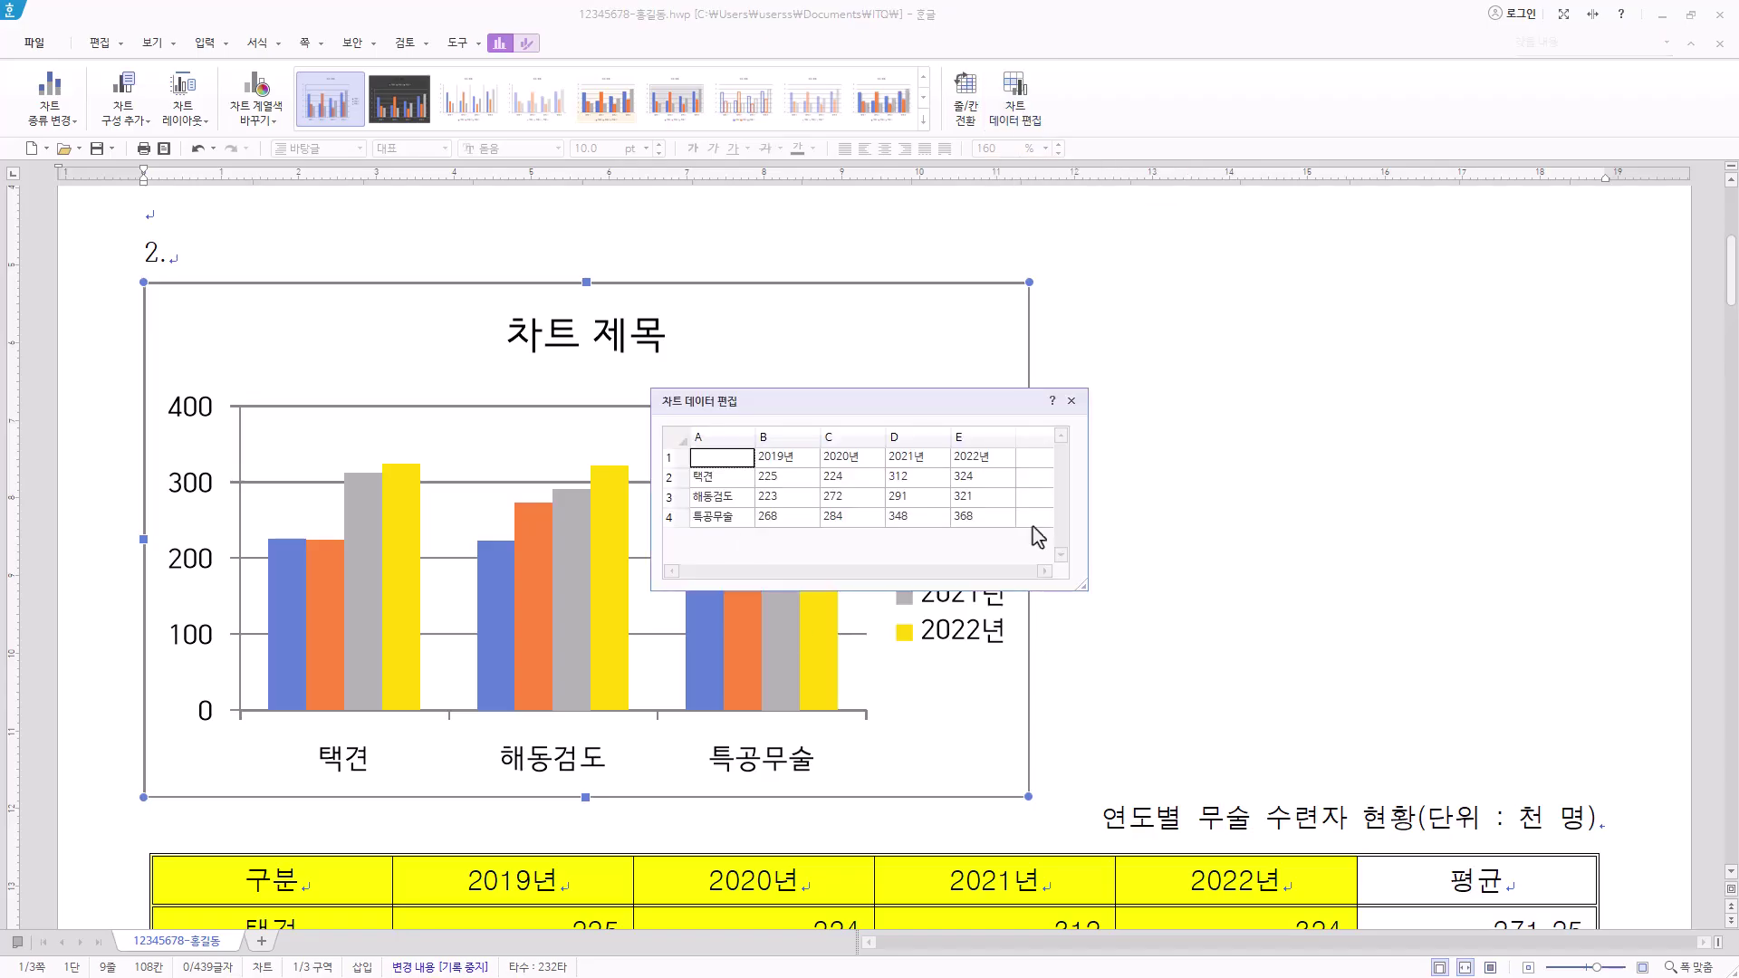
pyautogui.click(790, 498)
pyautogui.click(851, 497)
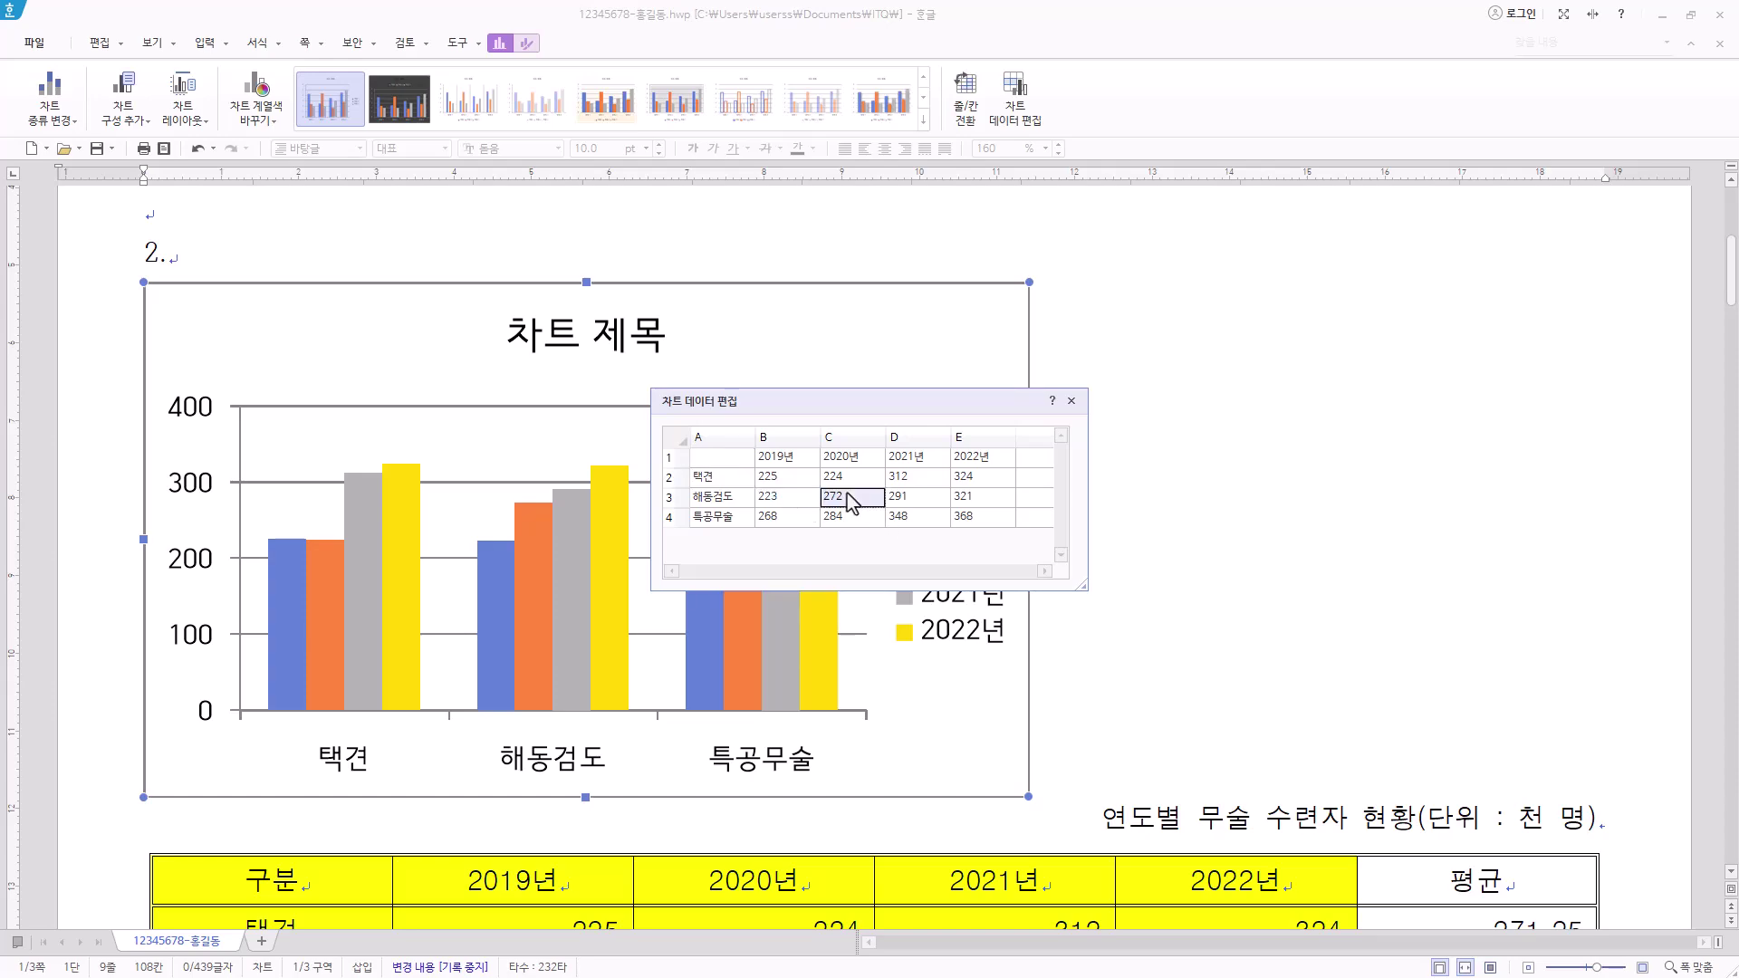
pyautogui.click(901, 497)
pyautogui.click(997, 497)
pyautogui.press('Left')
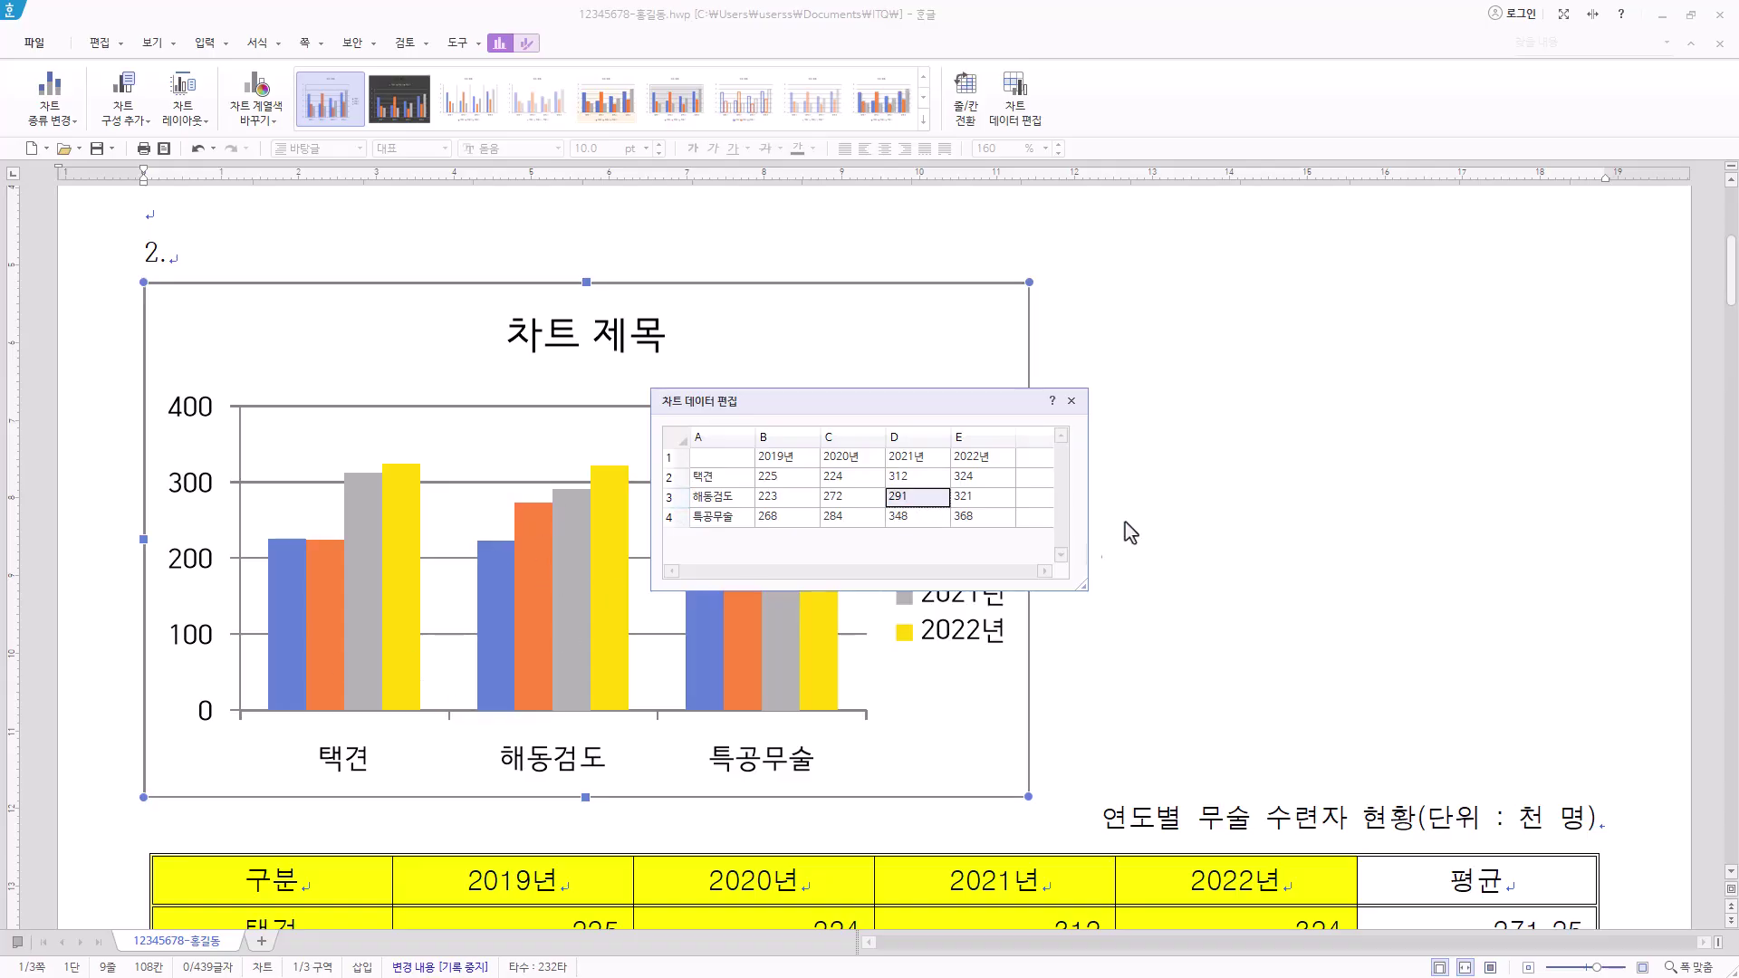
pyautogui.click(1071, 400)
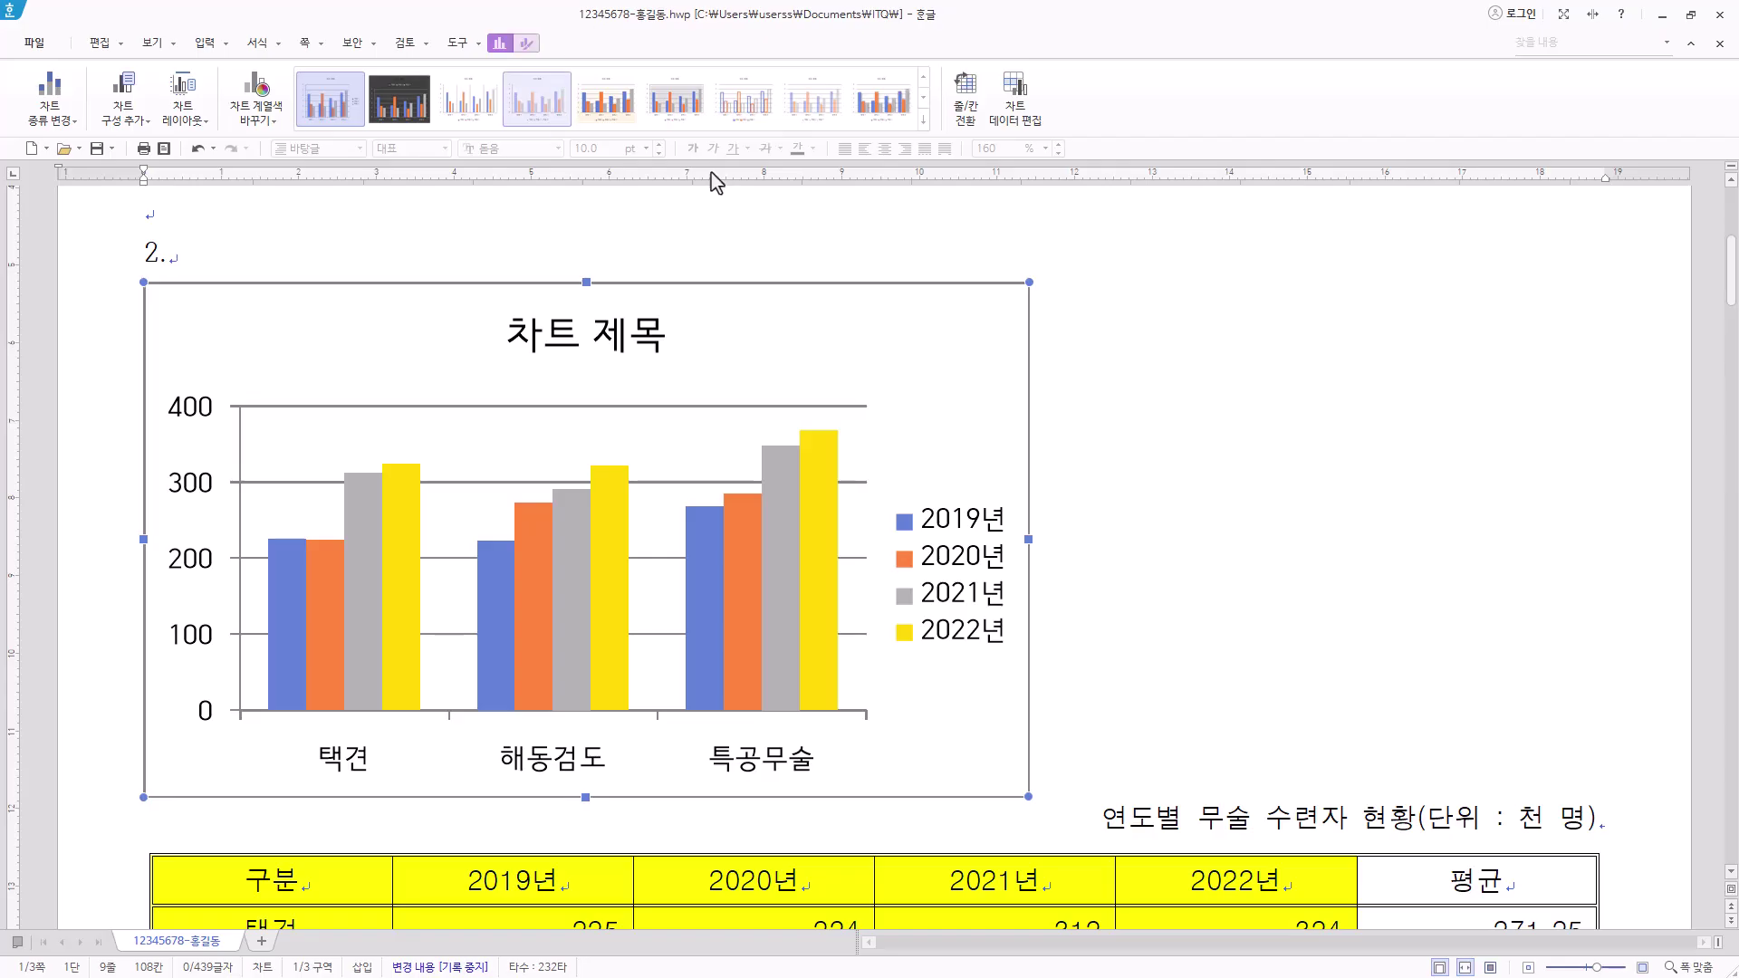
# Swap the chart's rows and columns, and swap them back to the original arrangement
pyautogui.click(964, 117)
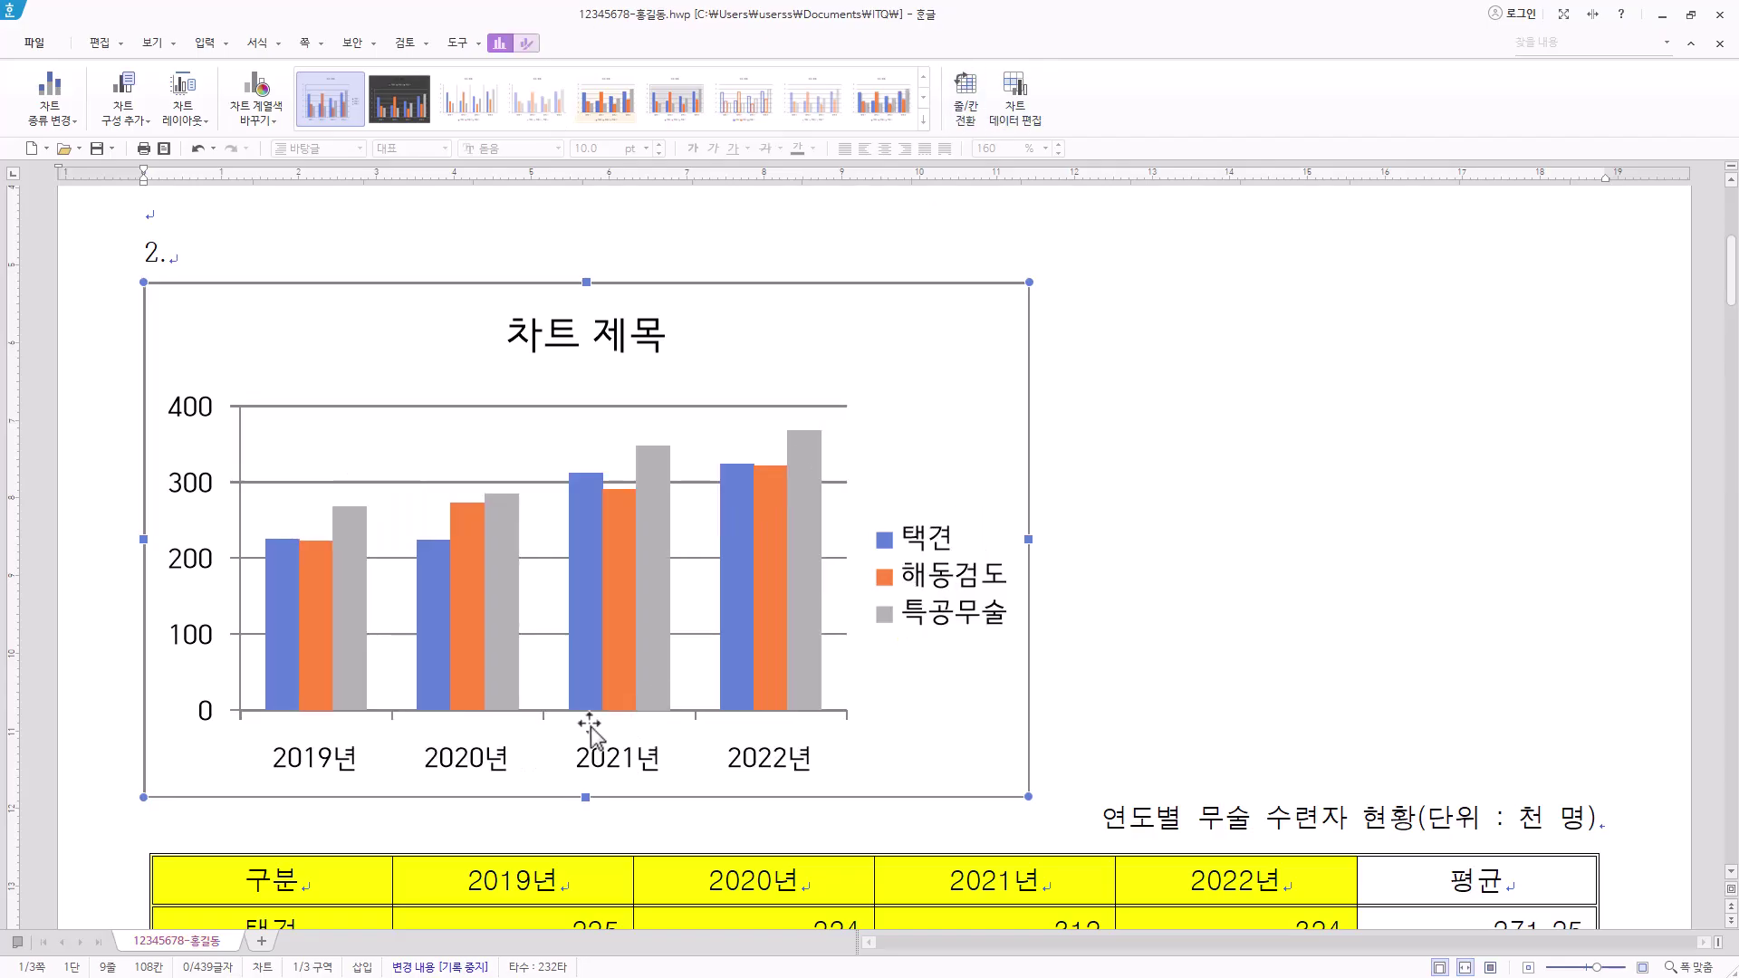
pyautogui.click(963, 127)
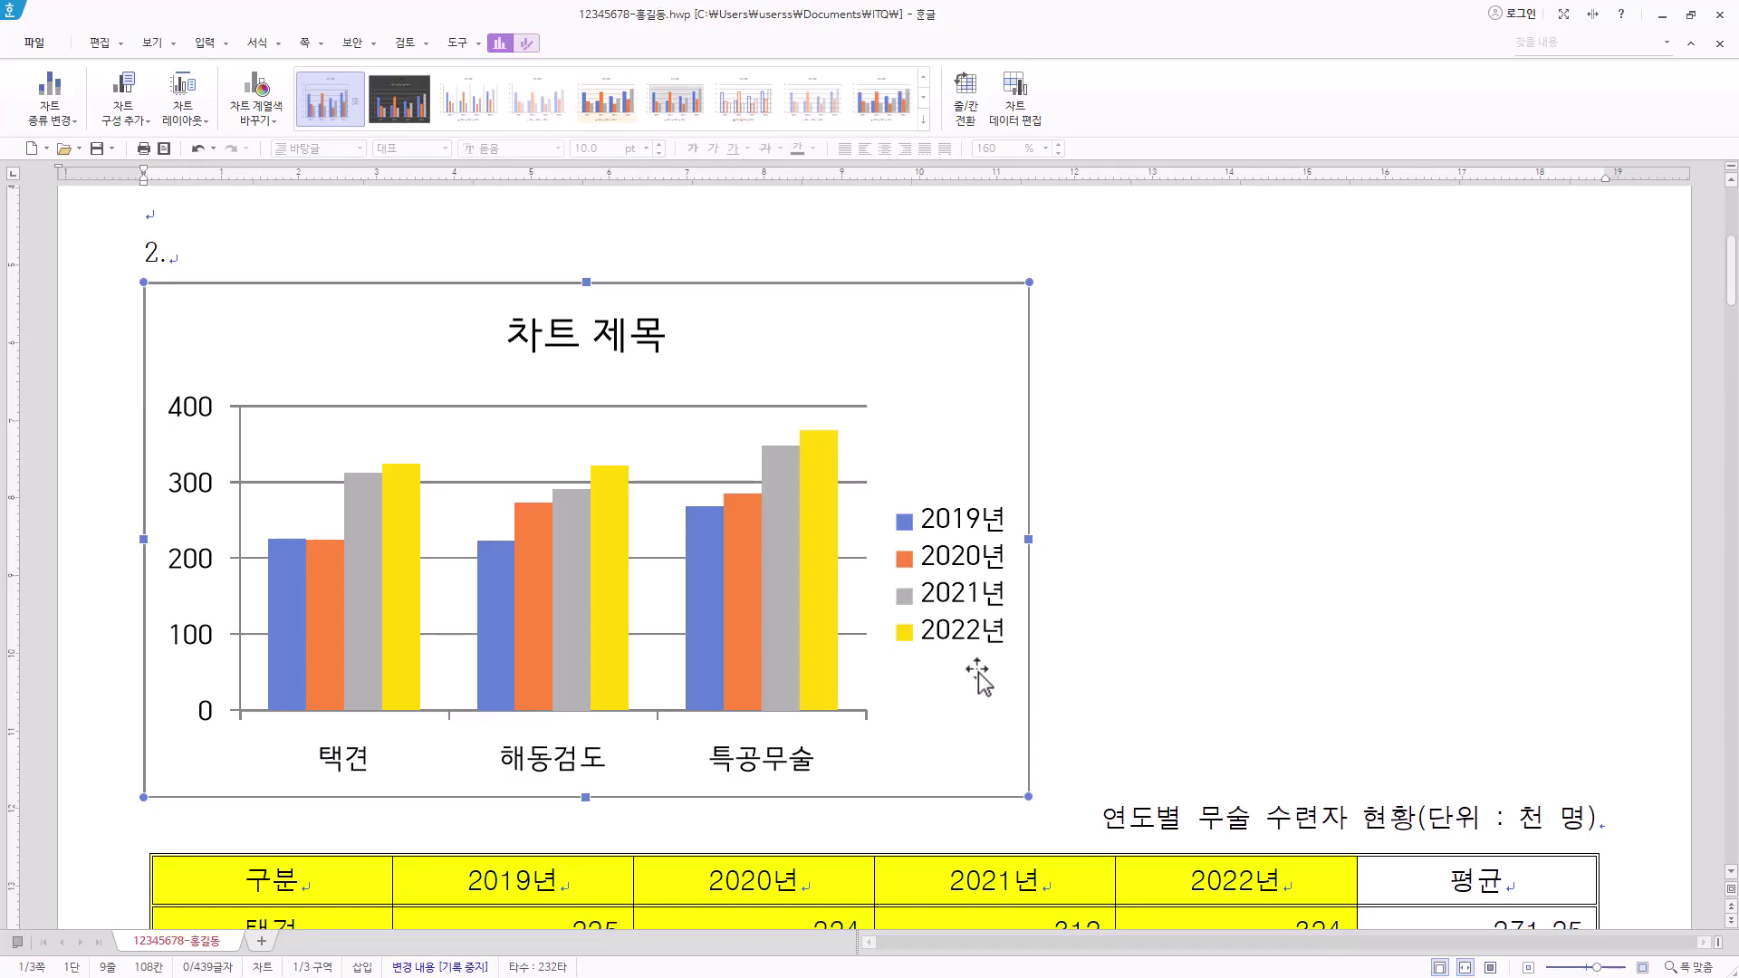
# Set the chart's object properties to treat it as a character (글자처럼 취급)
pyautogui.rightClick(918, 335)
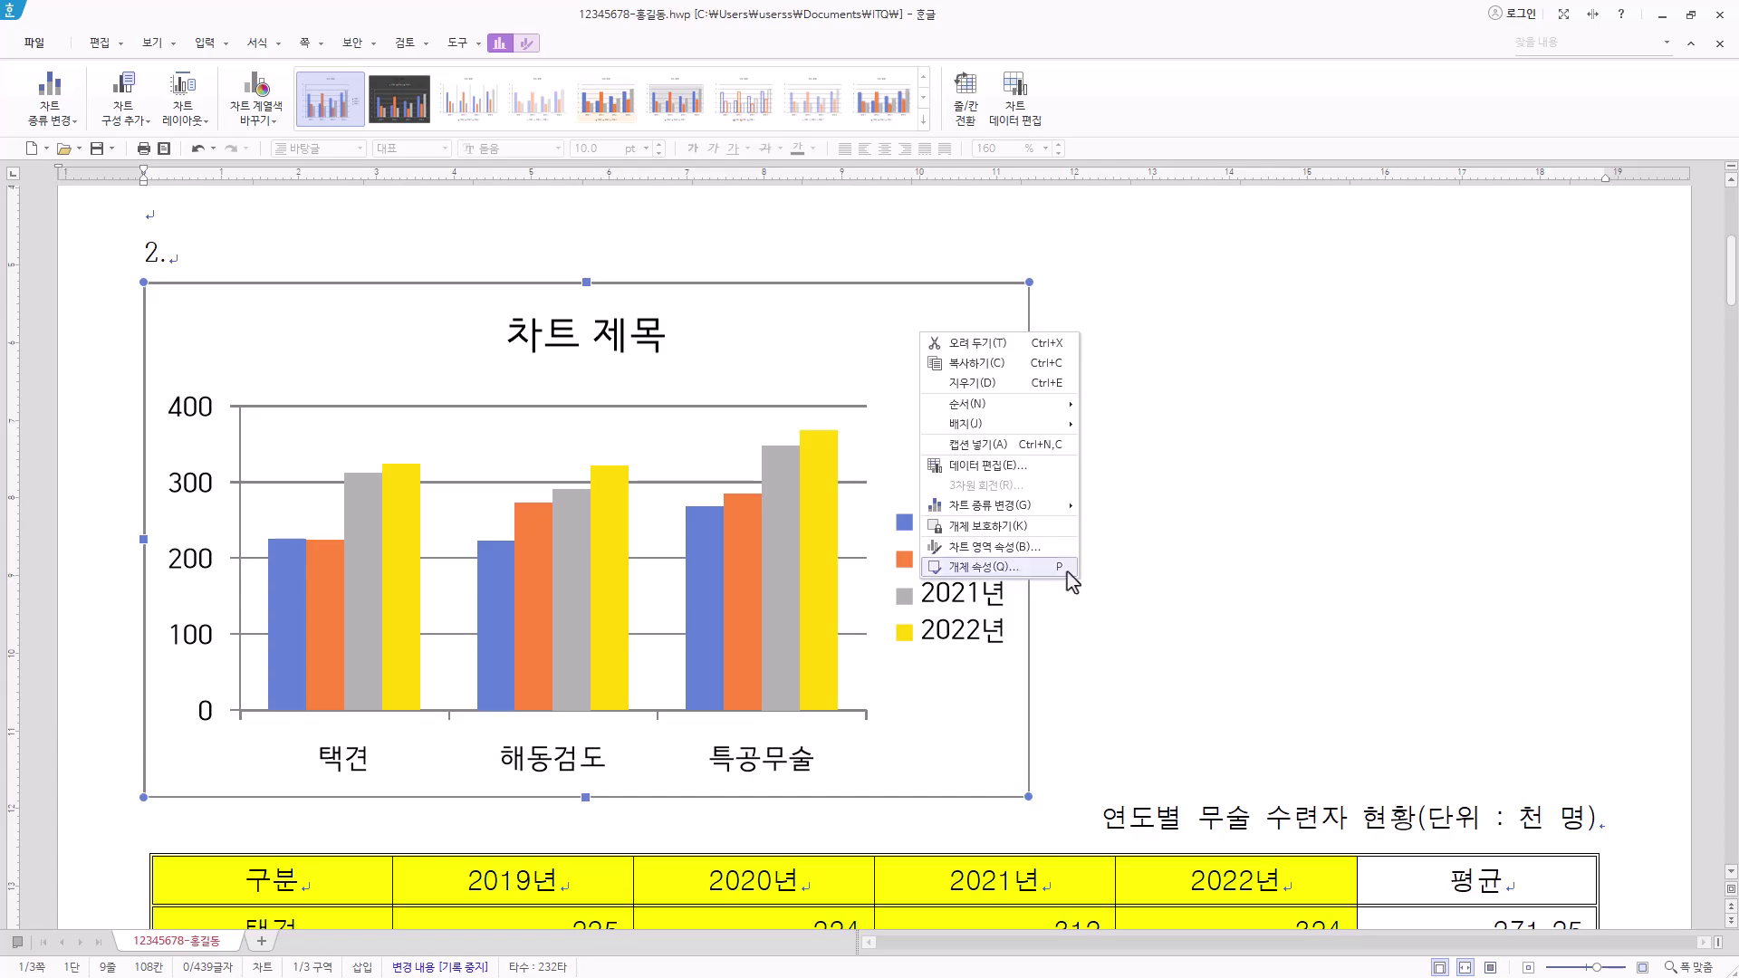
pyautogui.click(909, 711)
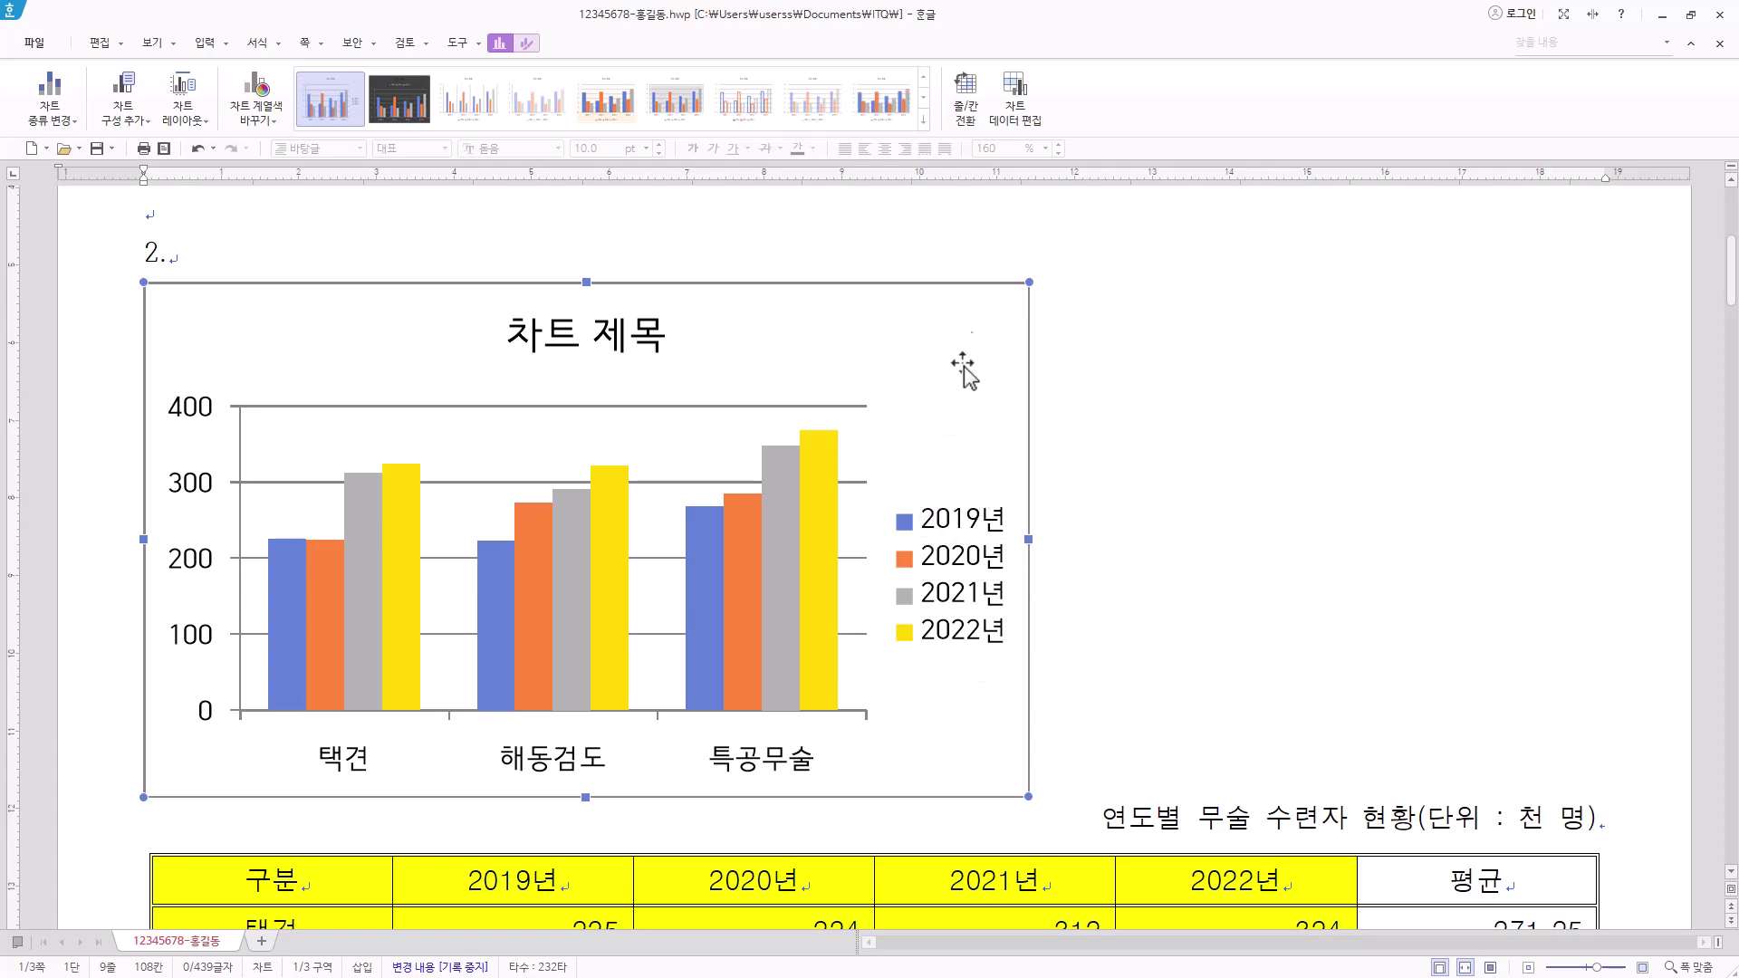
pyautogui.rightClick(943, 319)
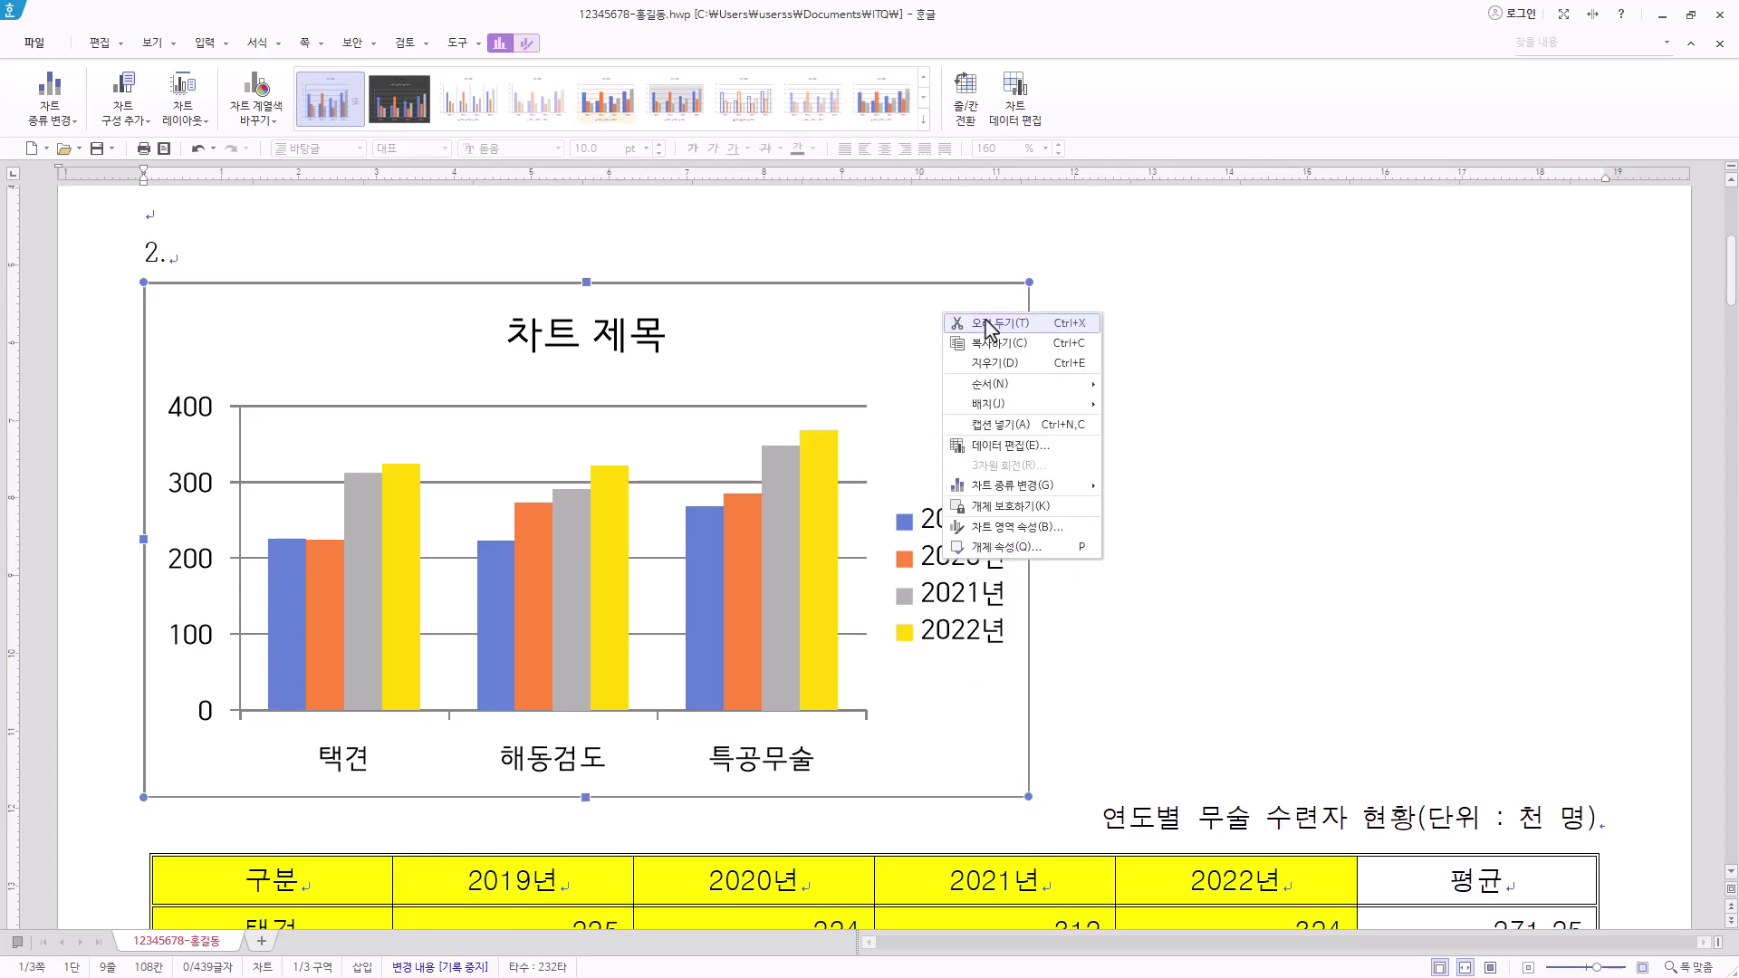
pyautogui.click(1019, 555)
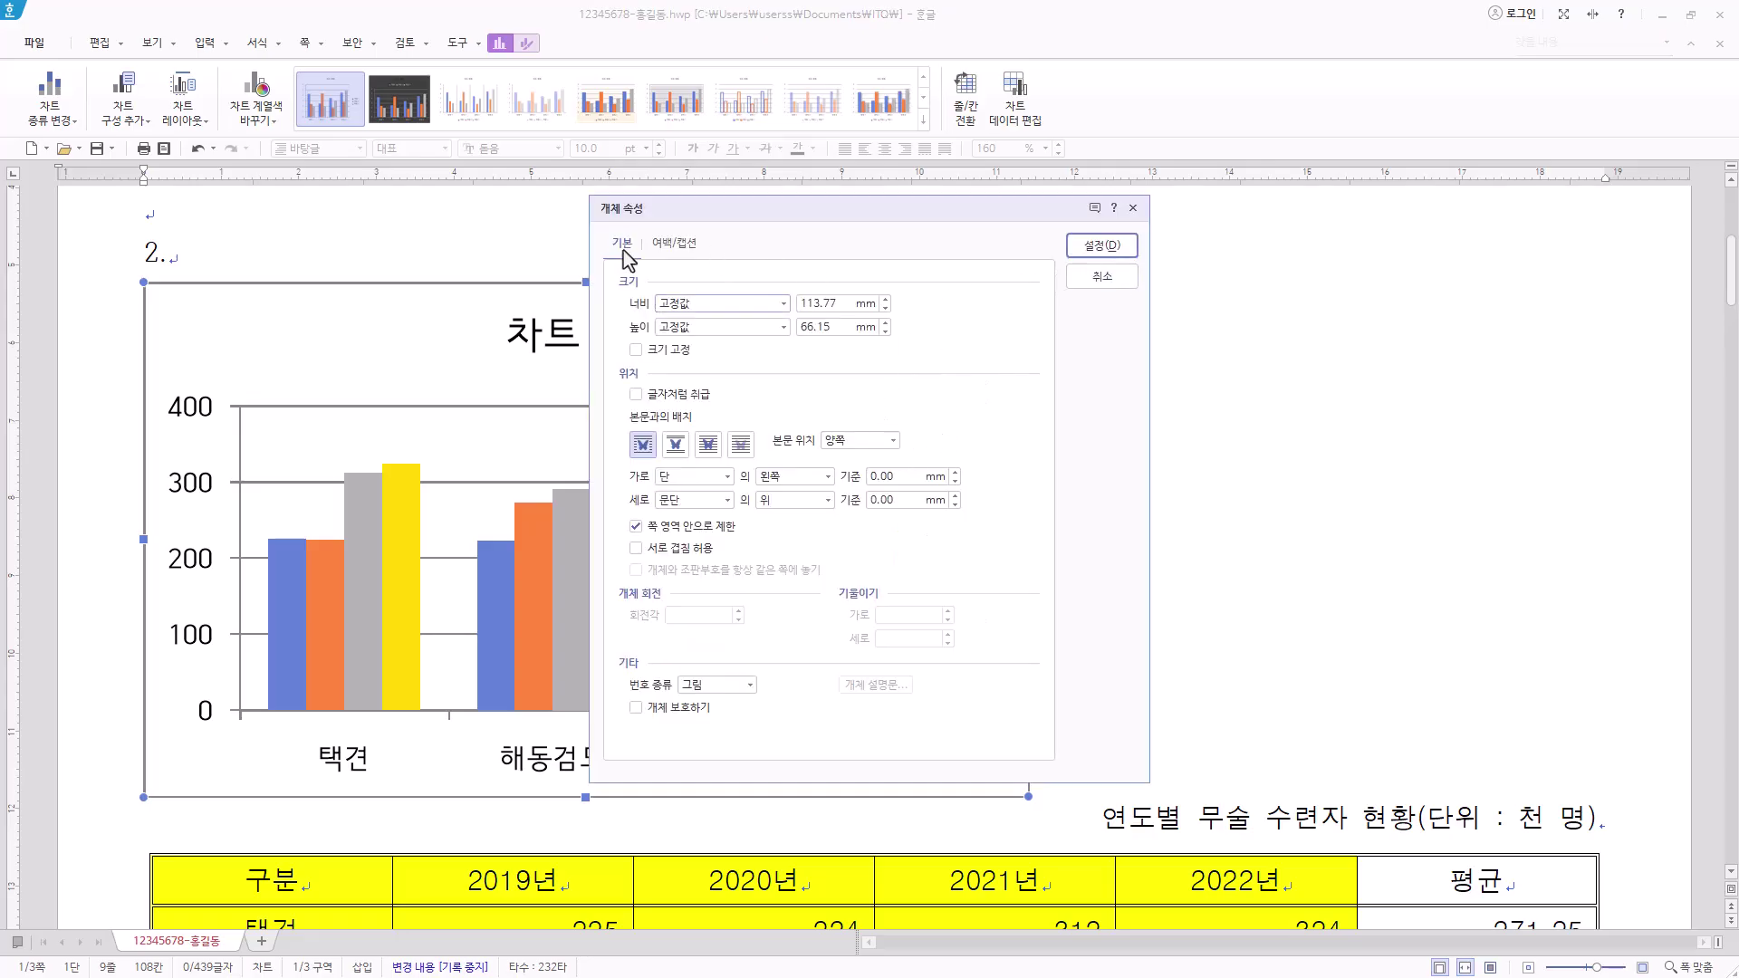
pyautogui.click(681, 395)
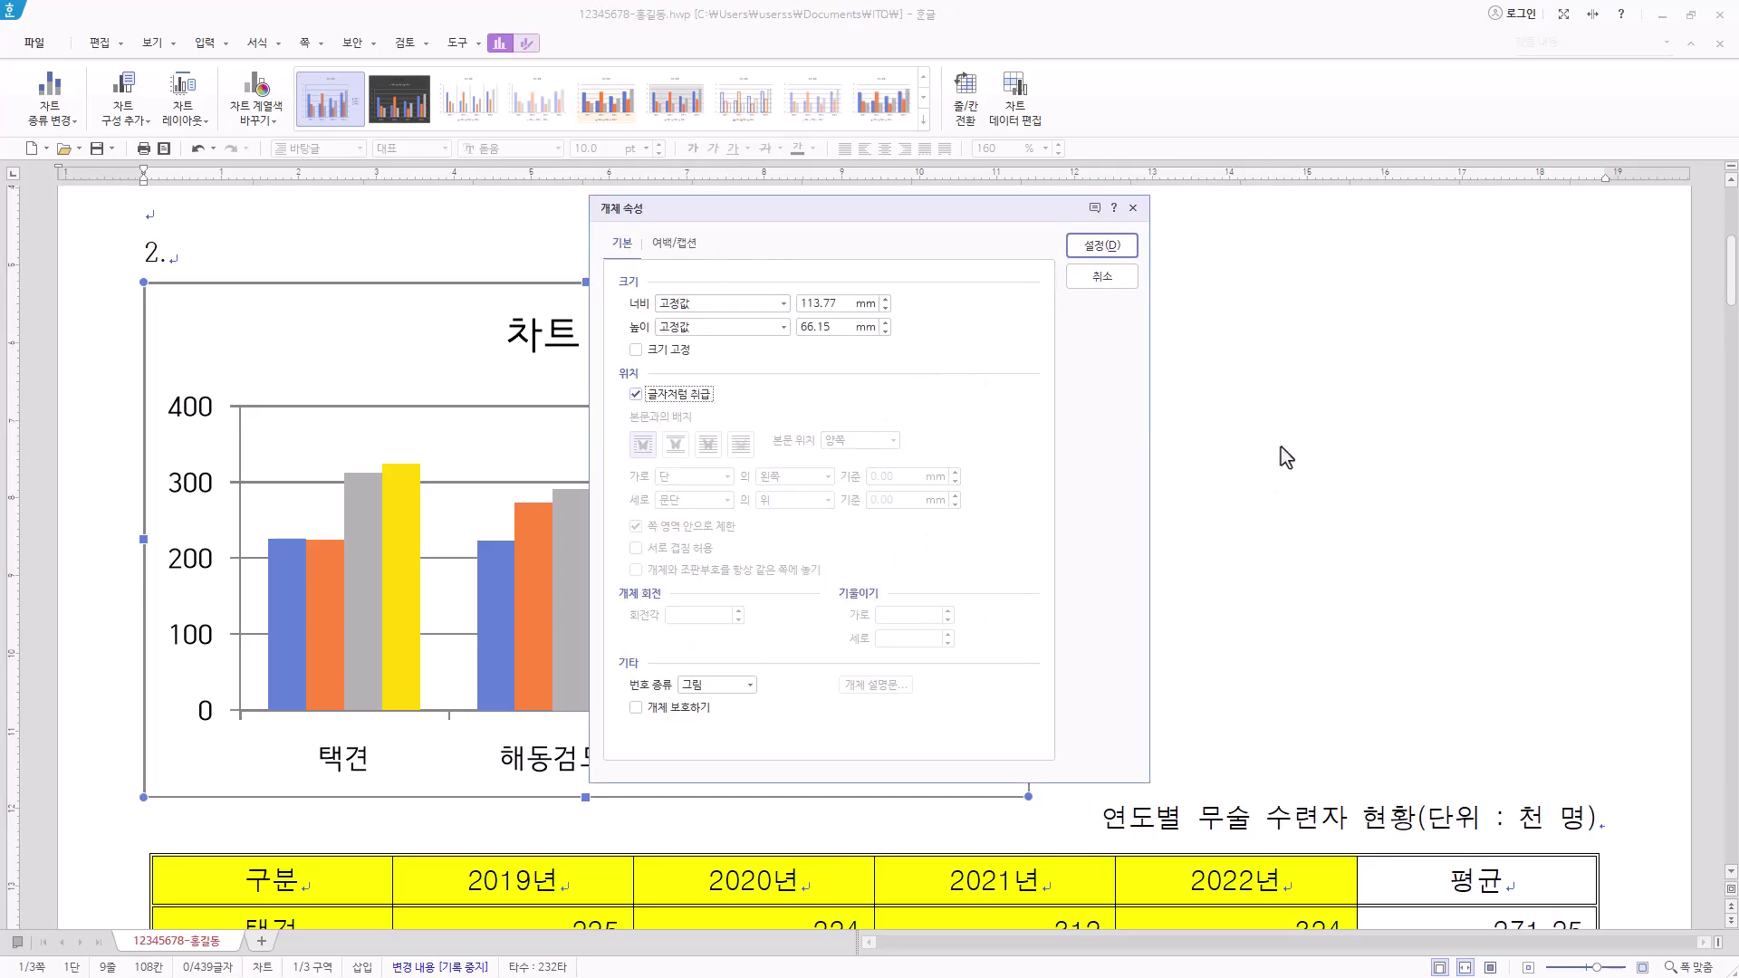
pyautogui.click(1092, 253)
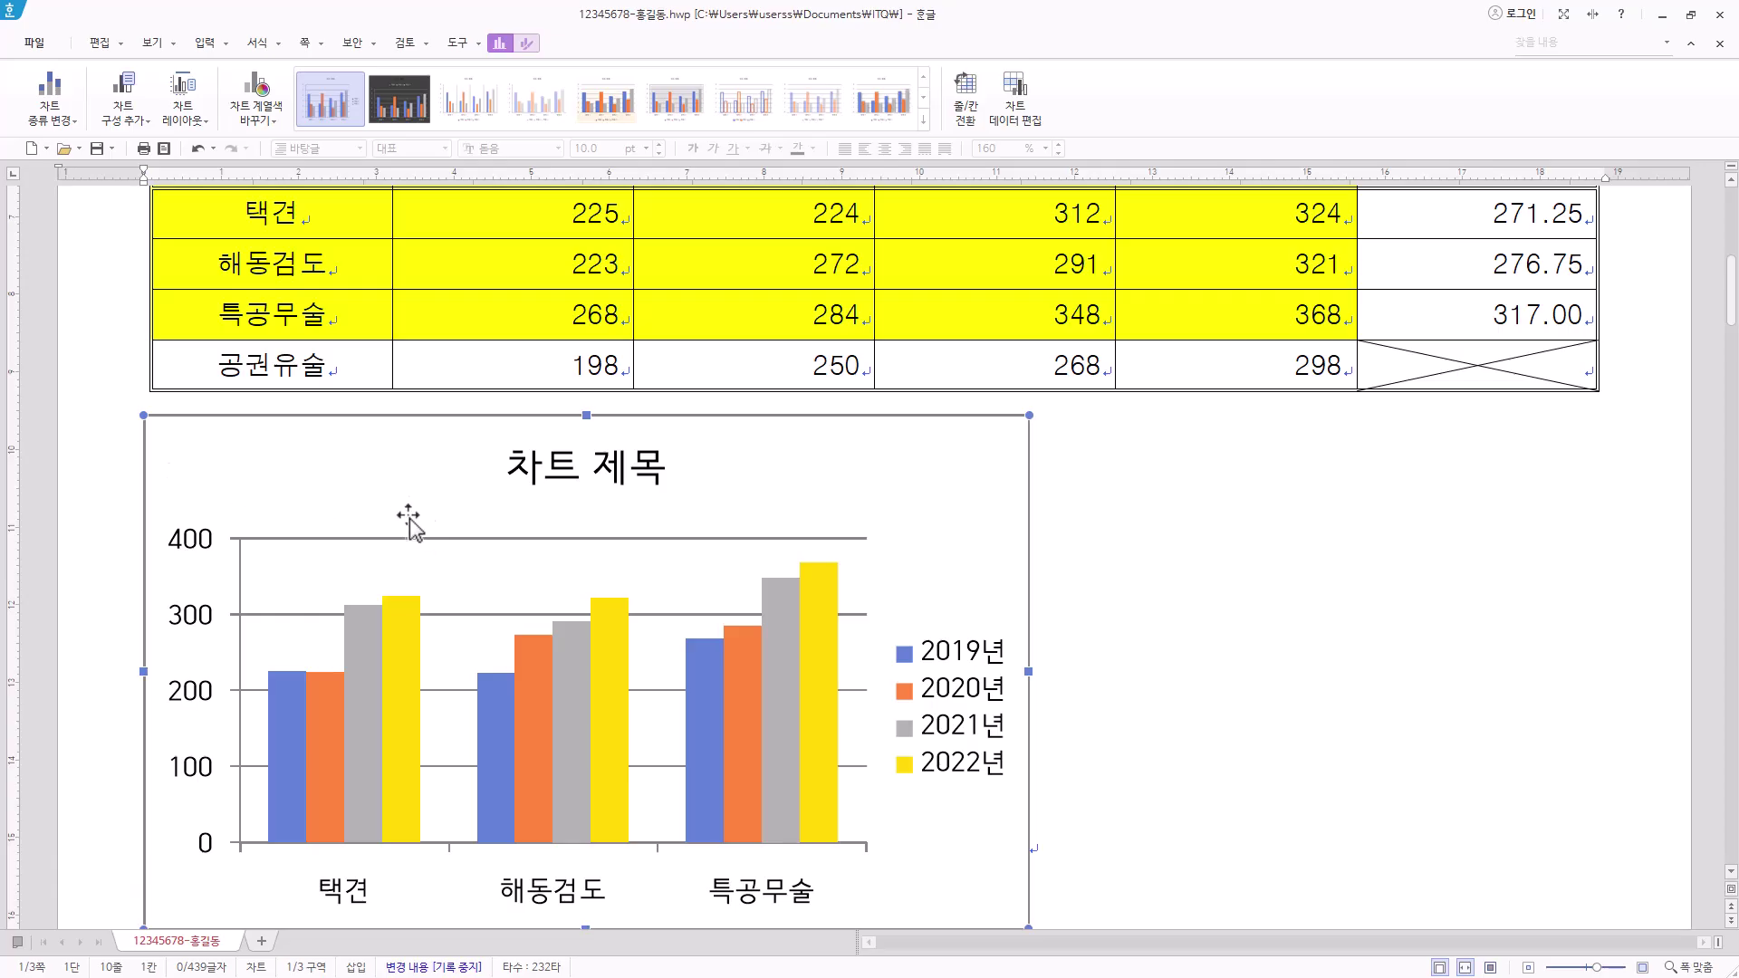
# Widen the chart to match the full width of the table above it
pyautogui.scroll(-2, 426, 534)
pyautogui.scroll(1, 462, 516)
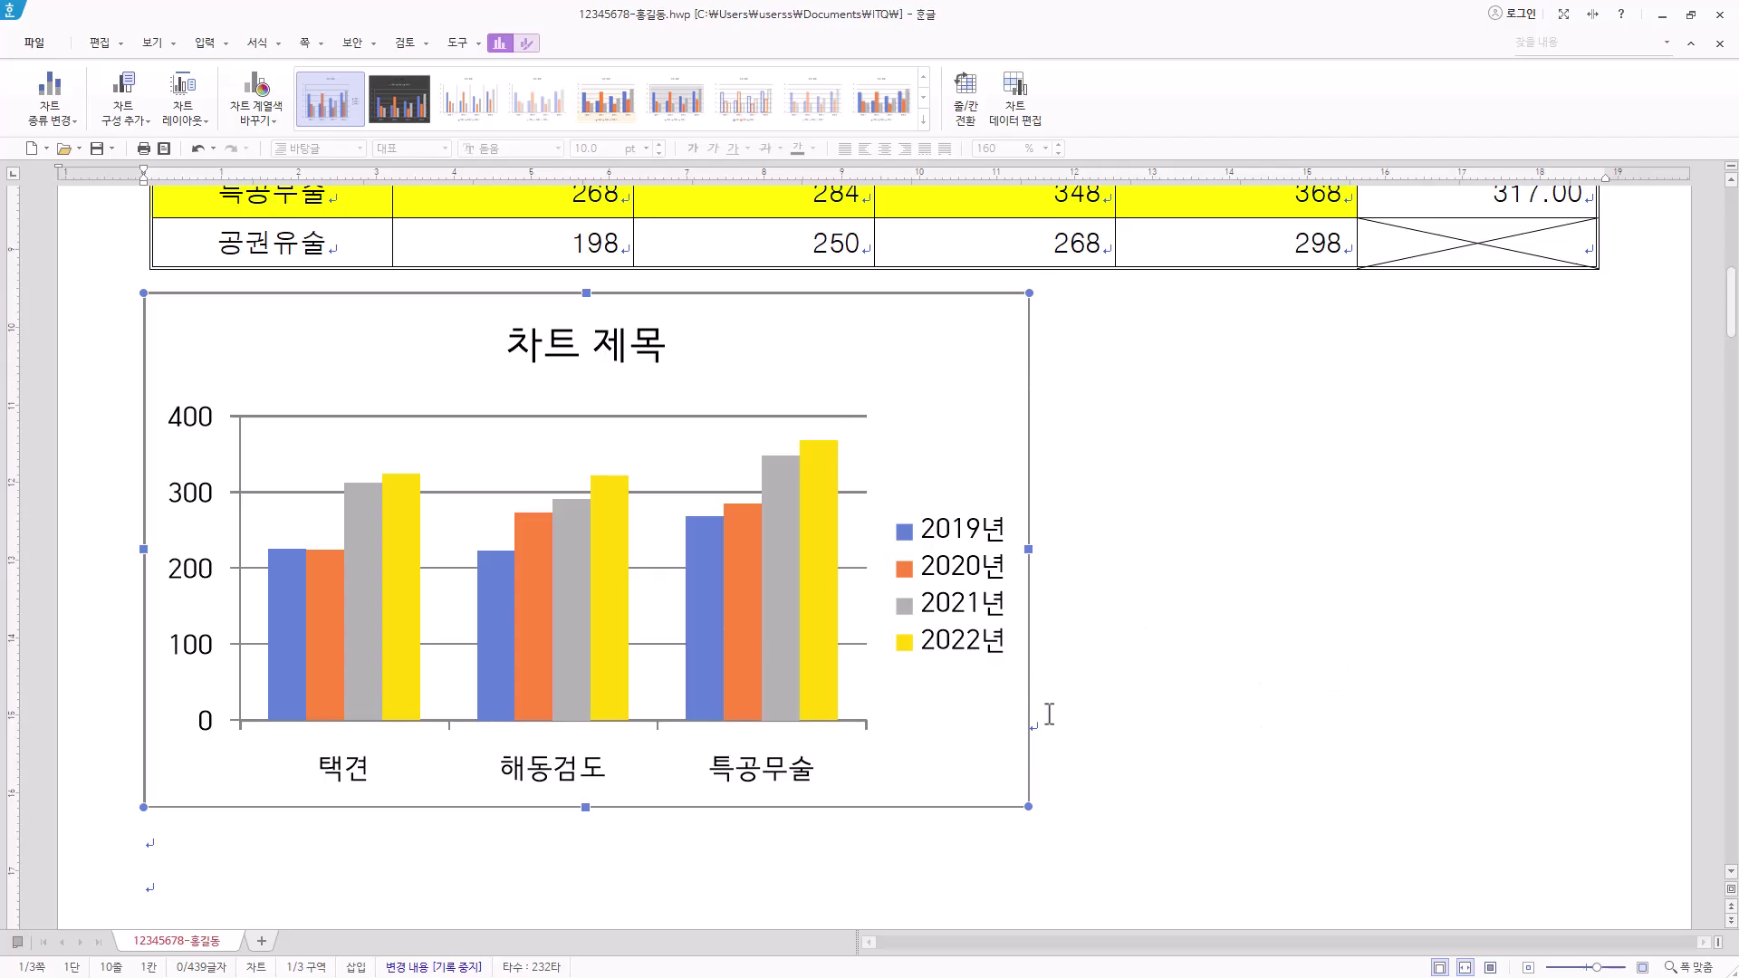
pyautogui.moveTo(1029, 577); pyautogui.dragTo(1602, 585)
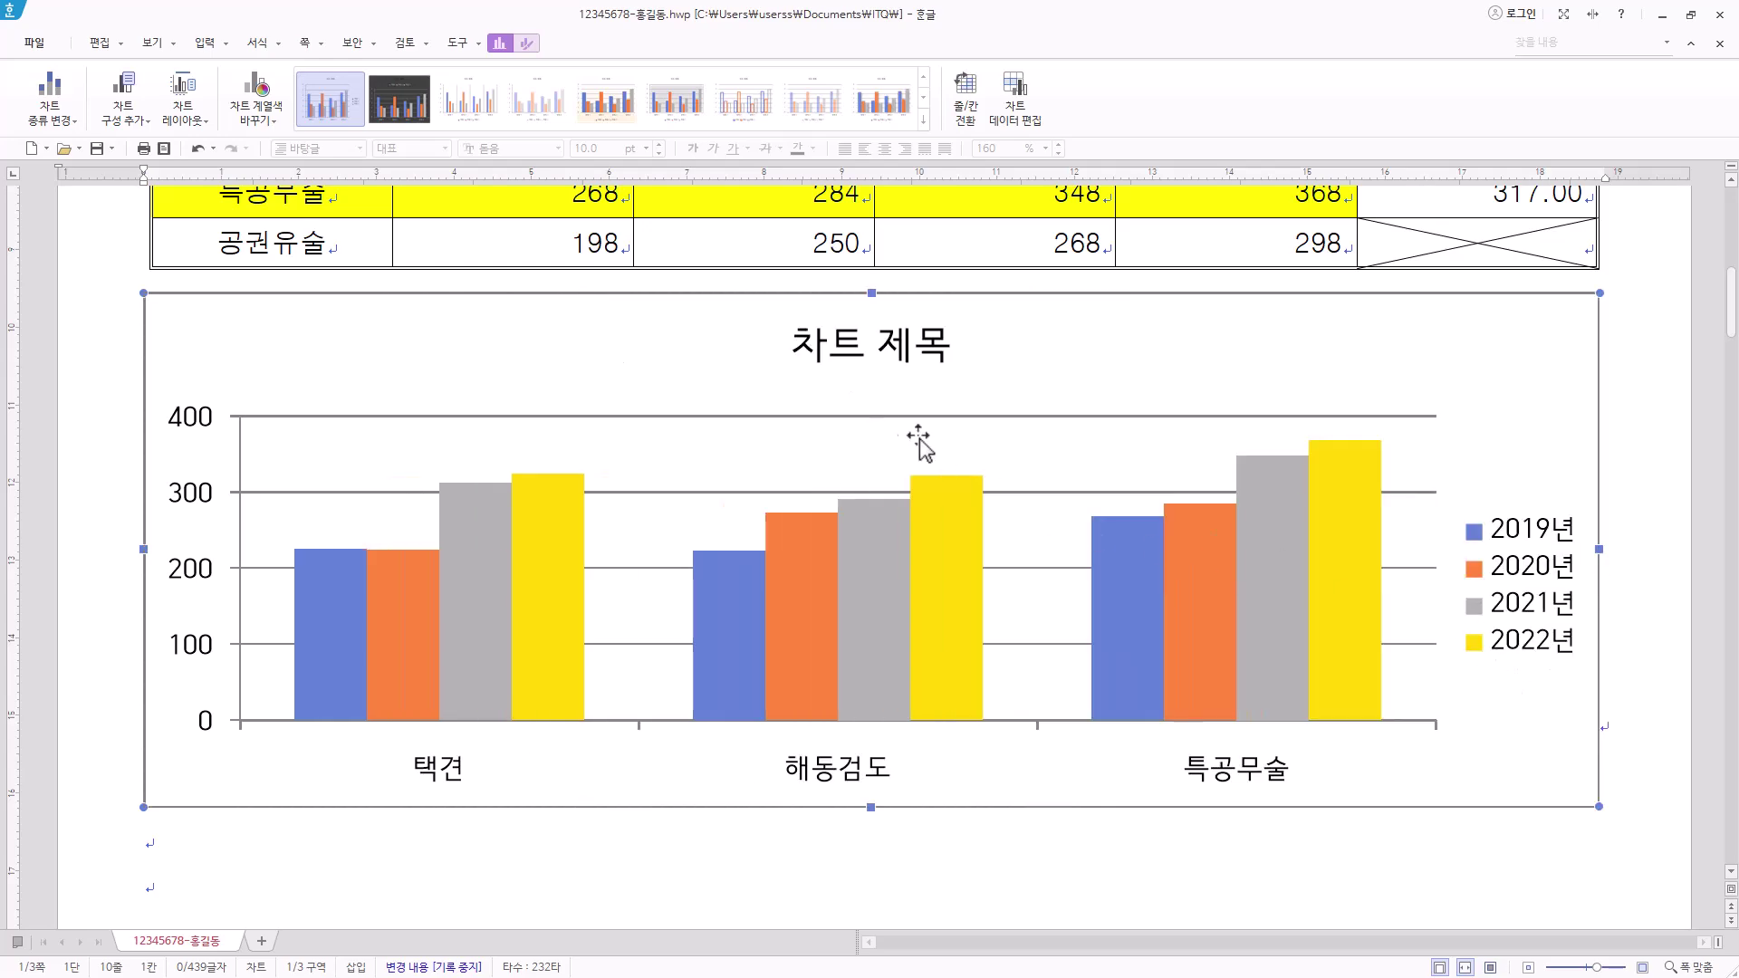
# Delete the chart title and add it back above the plot area (위쪽)
pyautogui.click(887, 345)
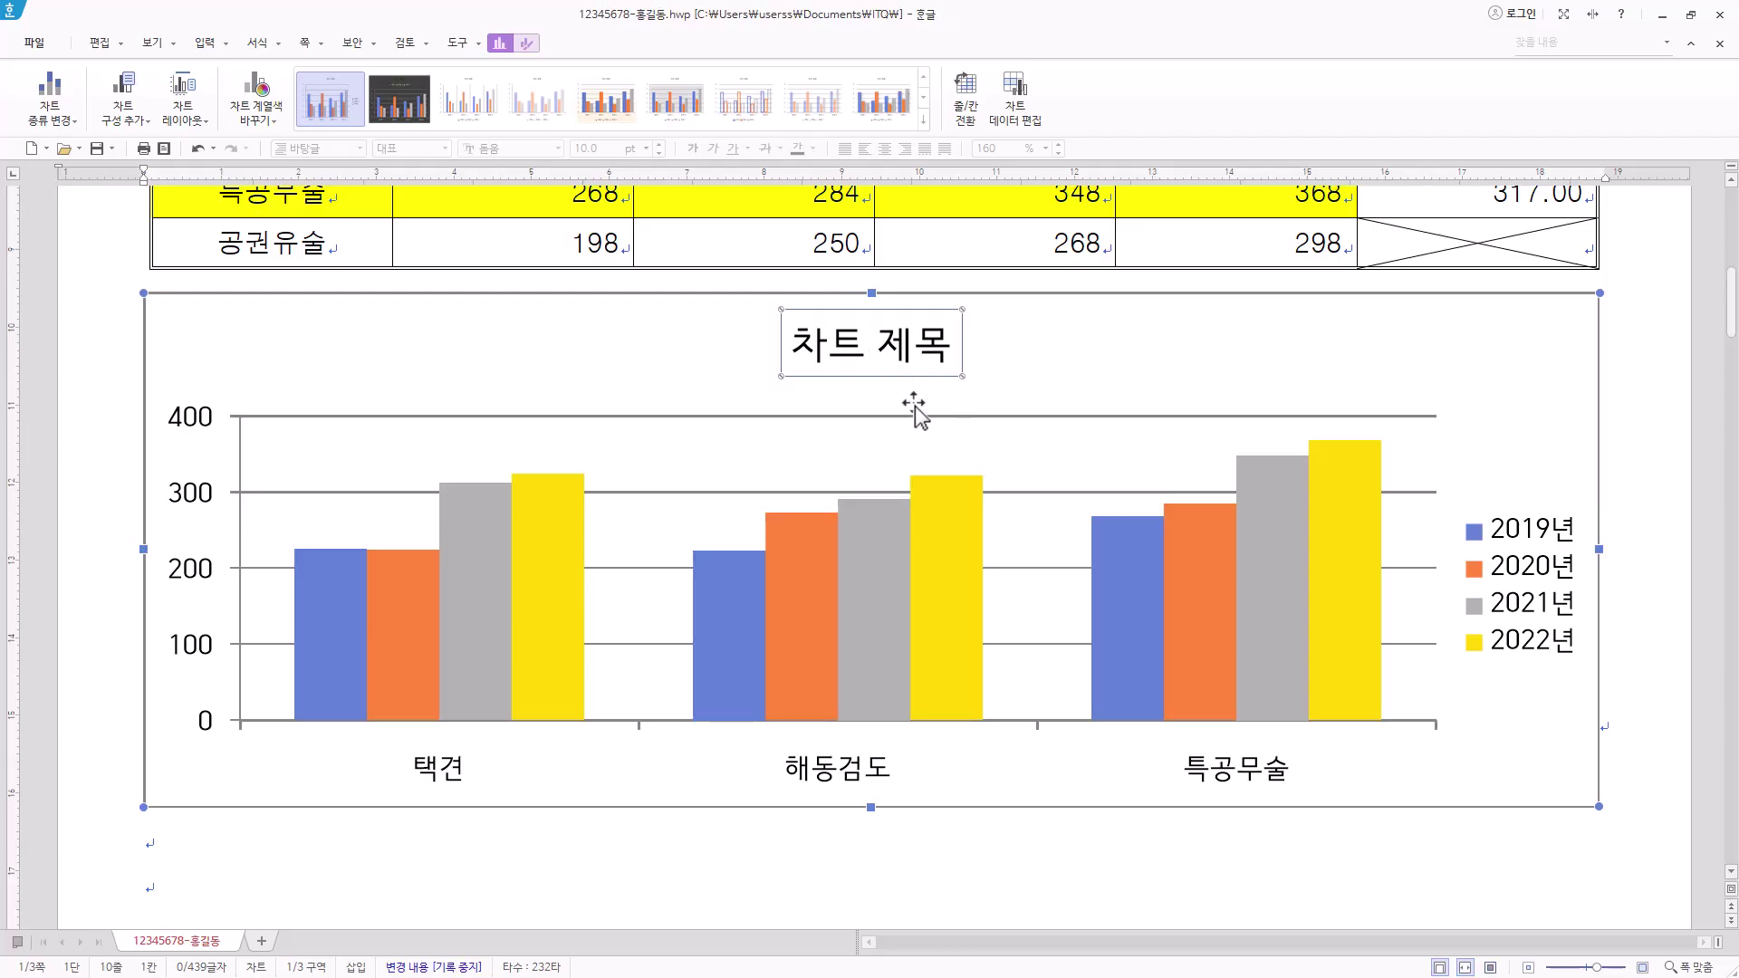
pyautogui.press('Delete')
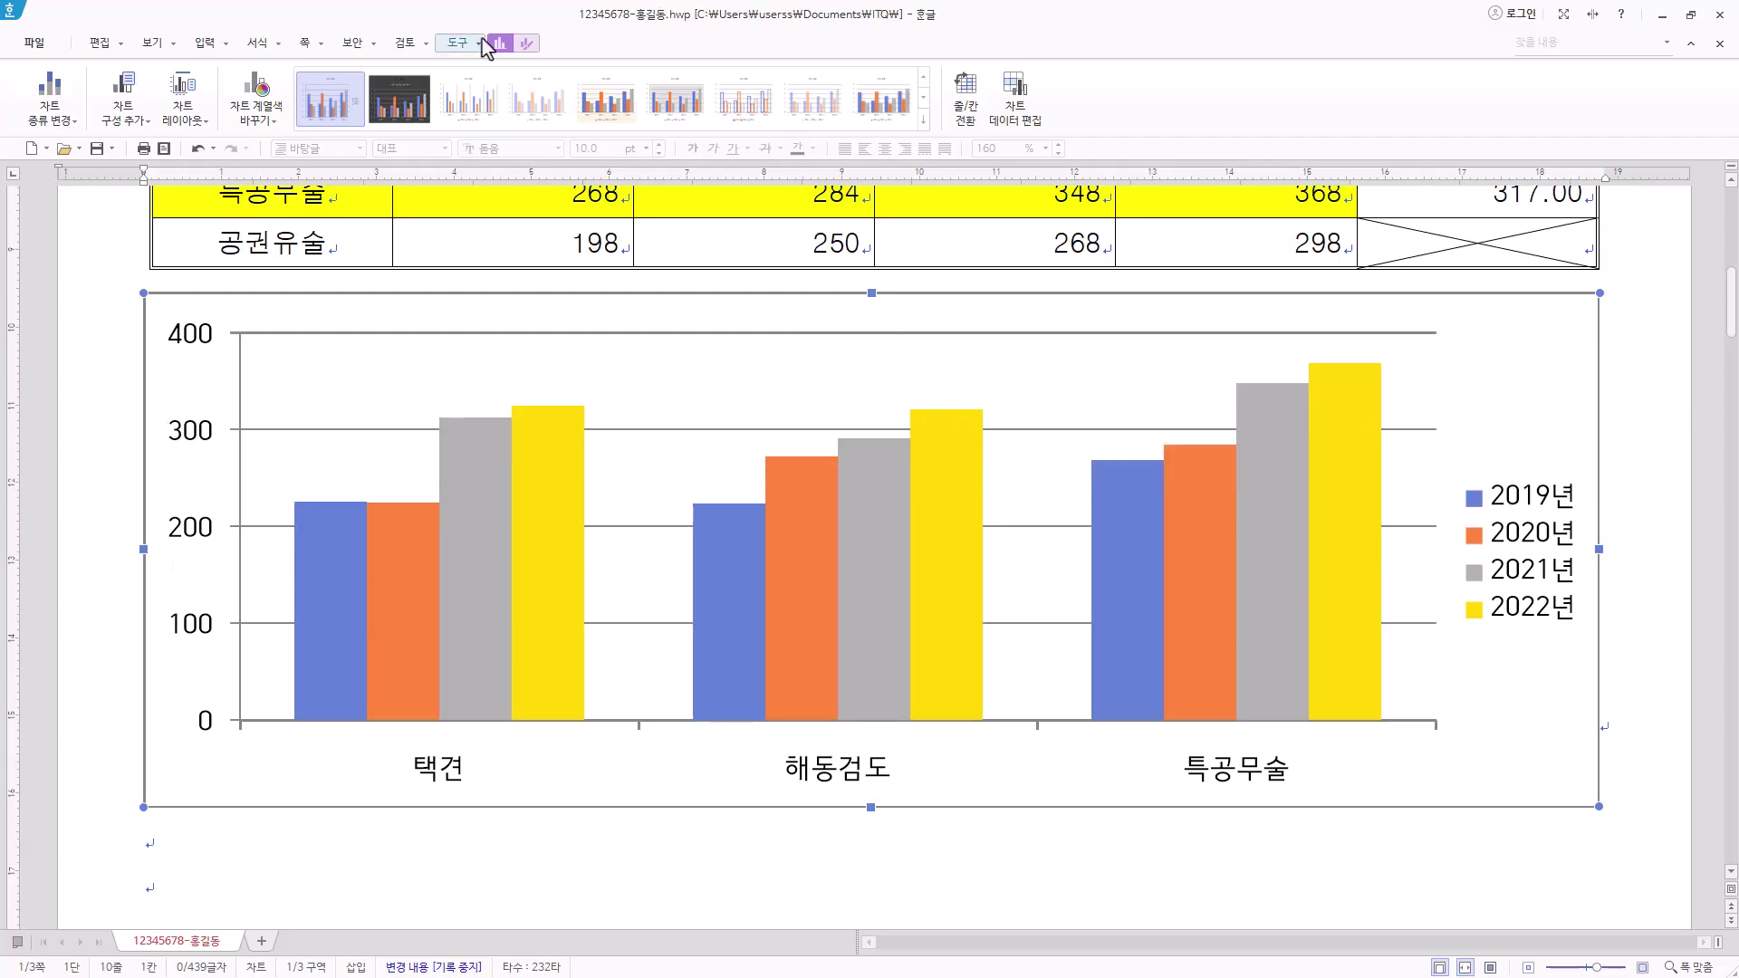
pyautogui.click(129, 120)
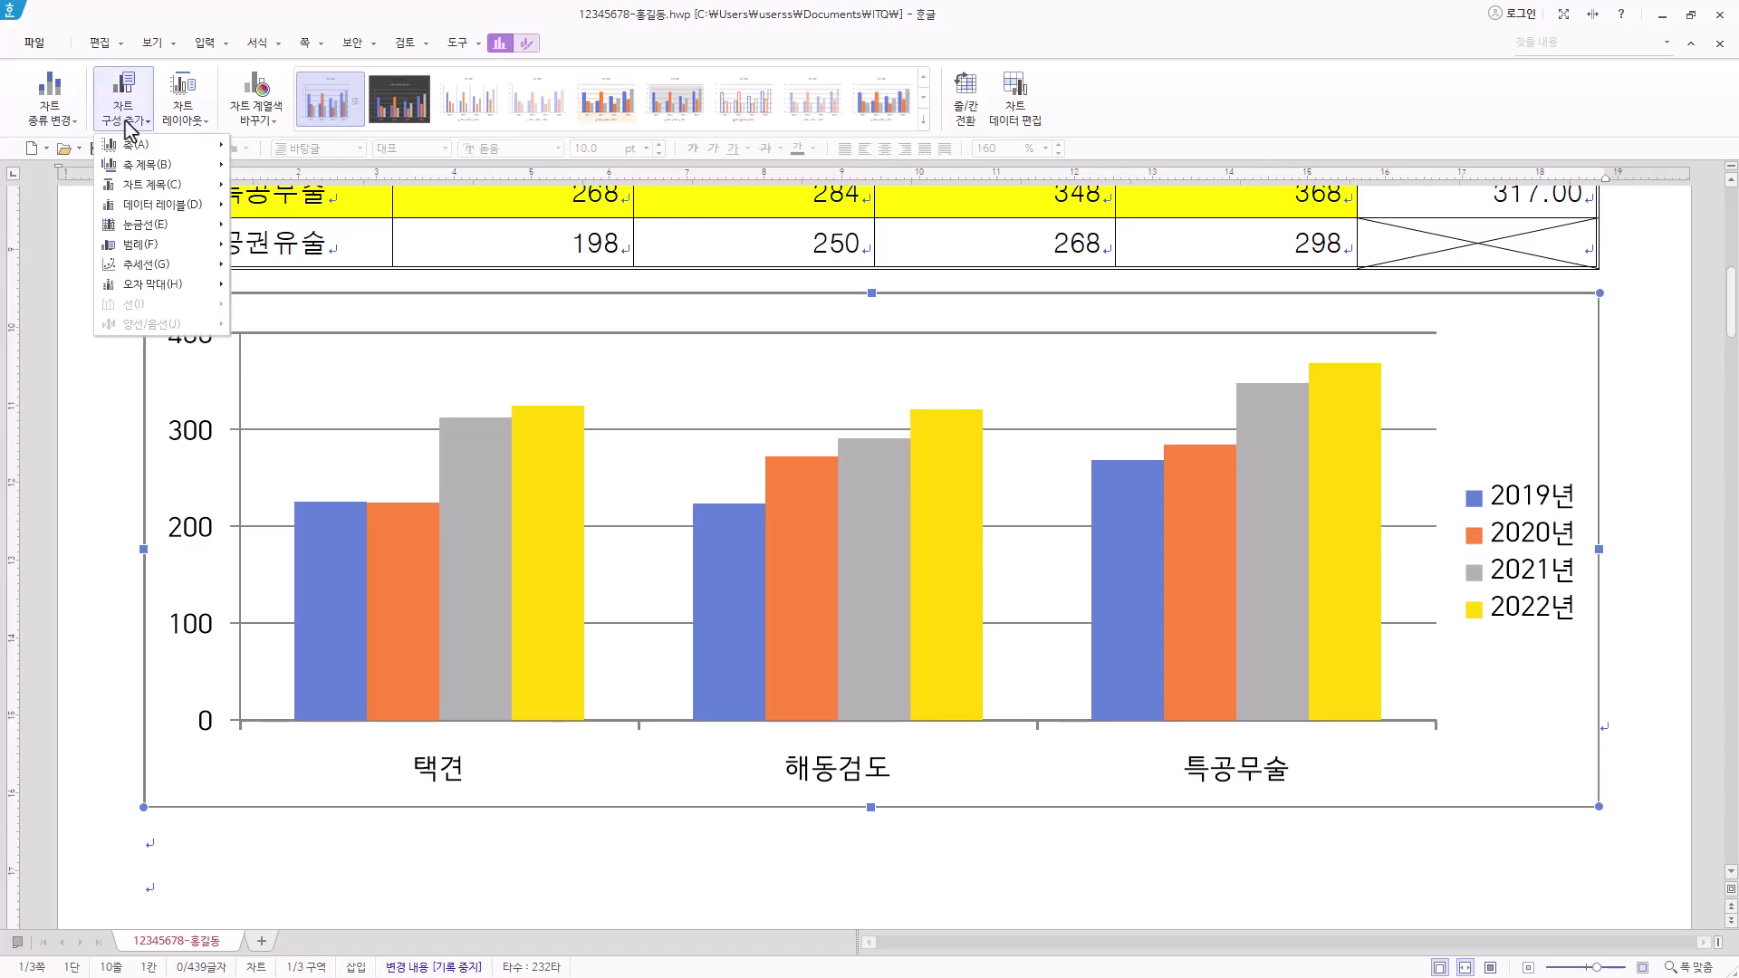
pyautogui.moveTo(146, 182)
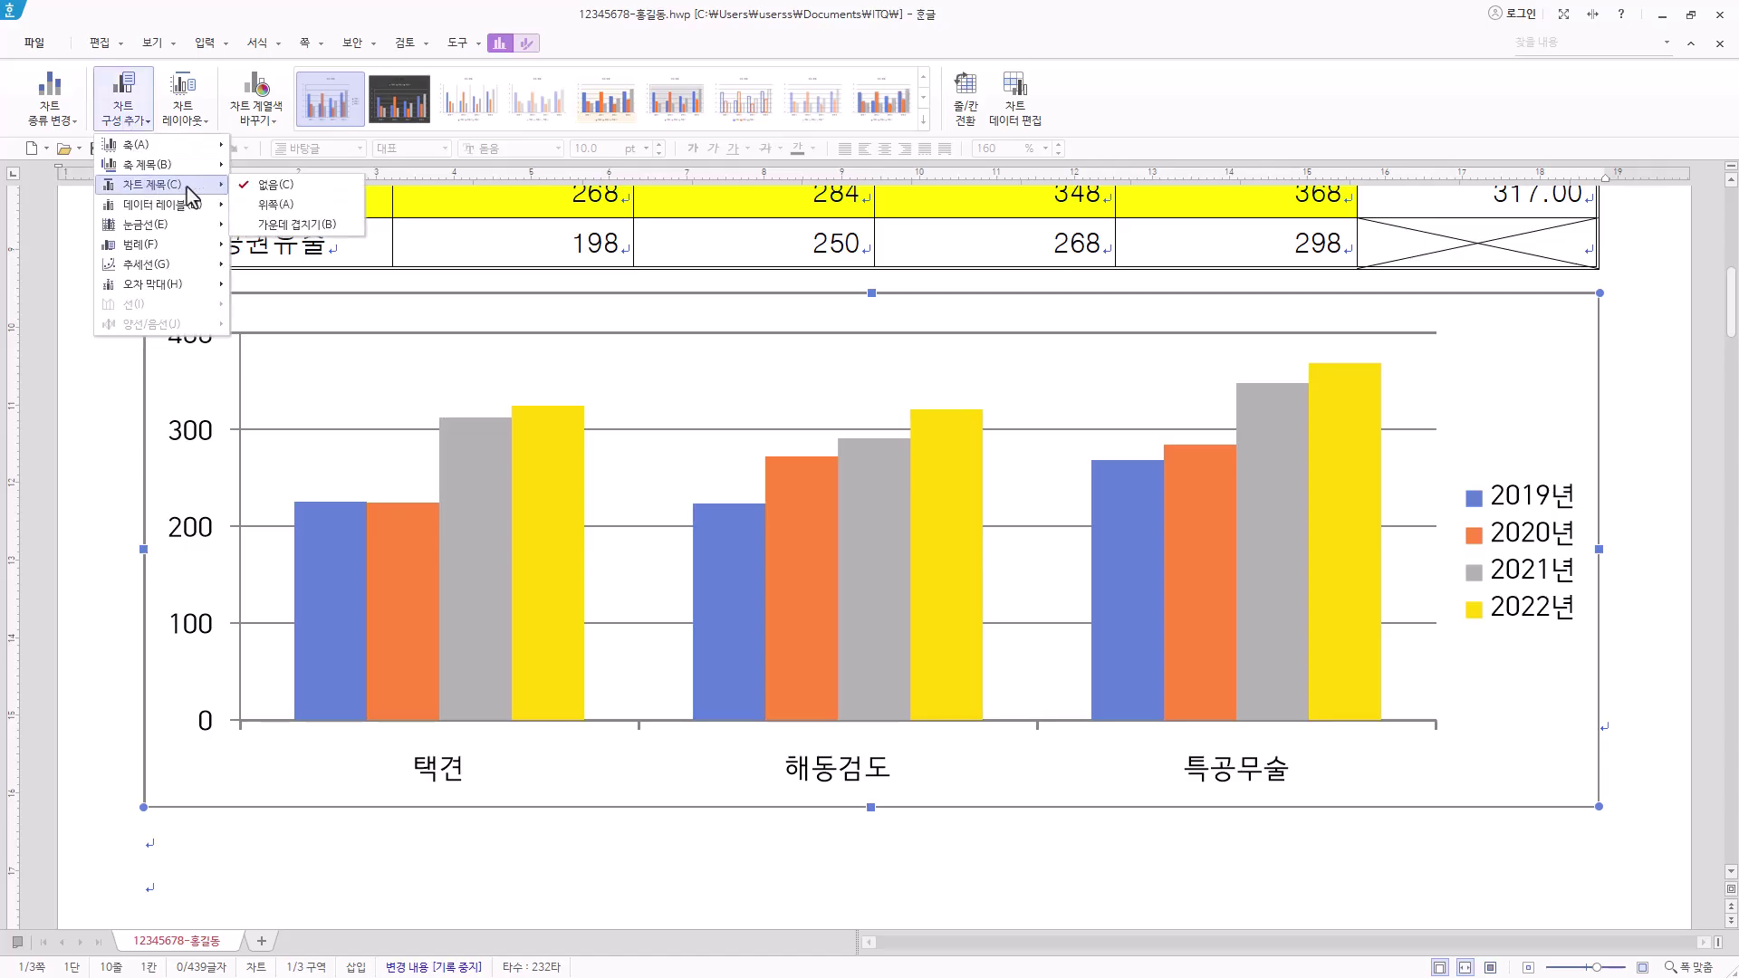
pyautogui.click(276, 203)
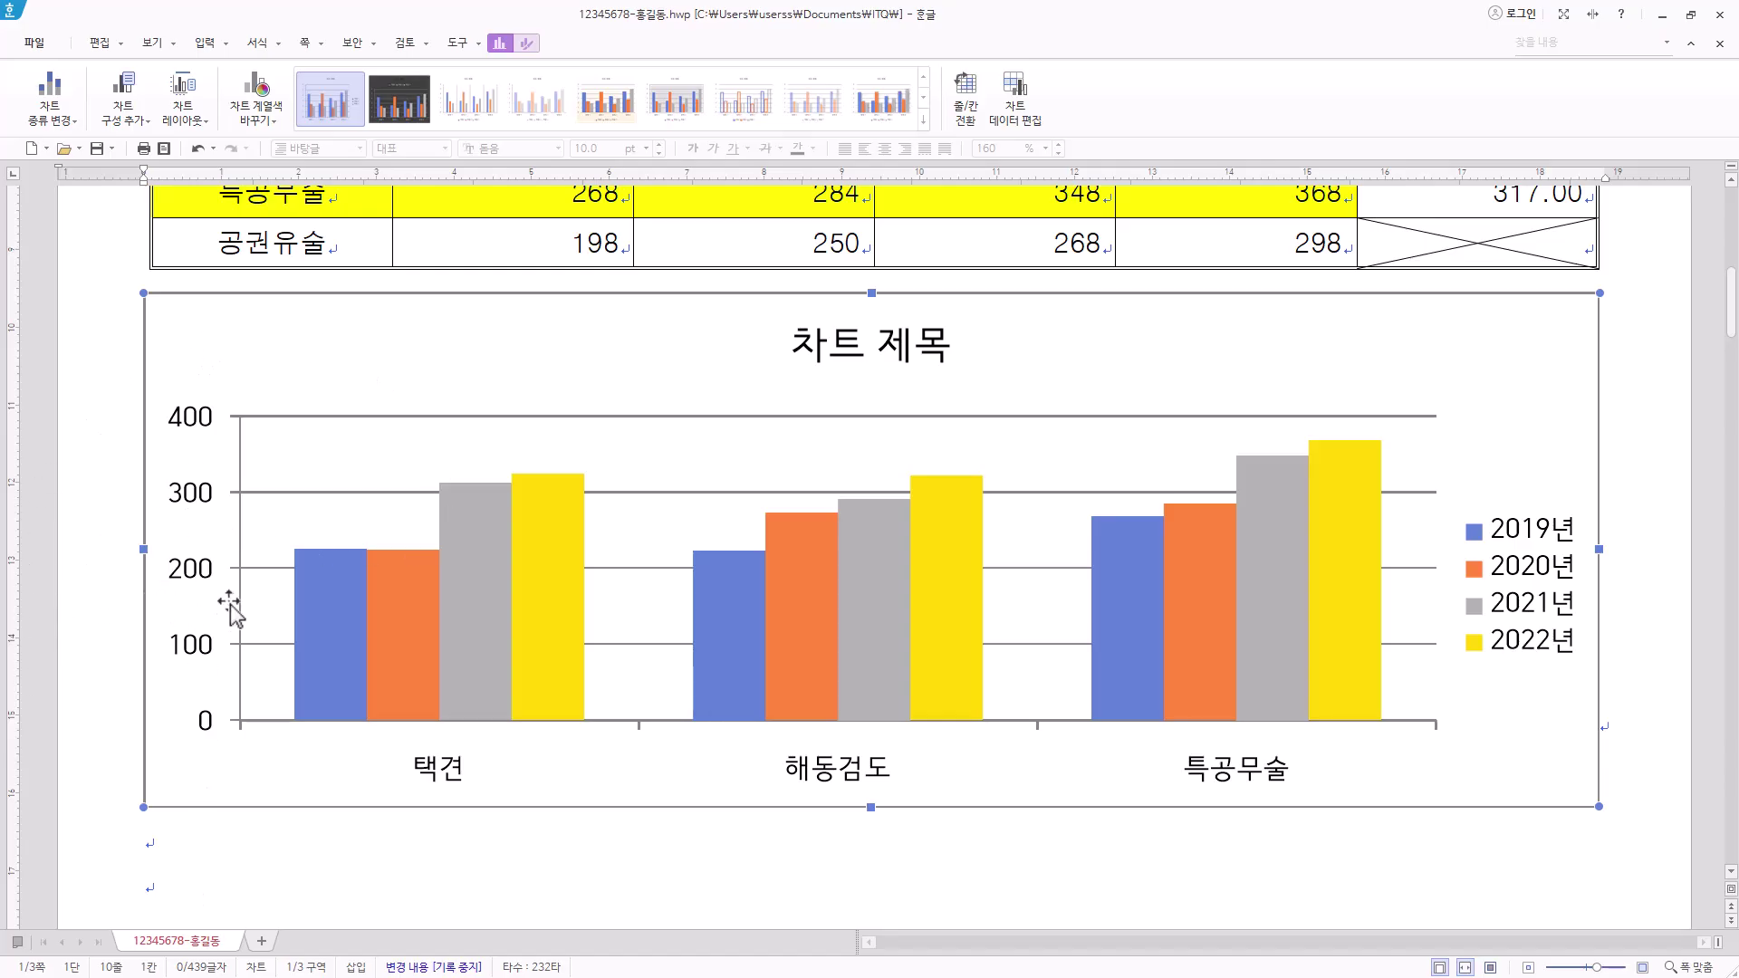
# Add a rotated axis title to the chart's vertical value axis
pyautogui.click(126, 102)
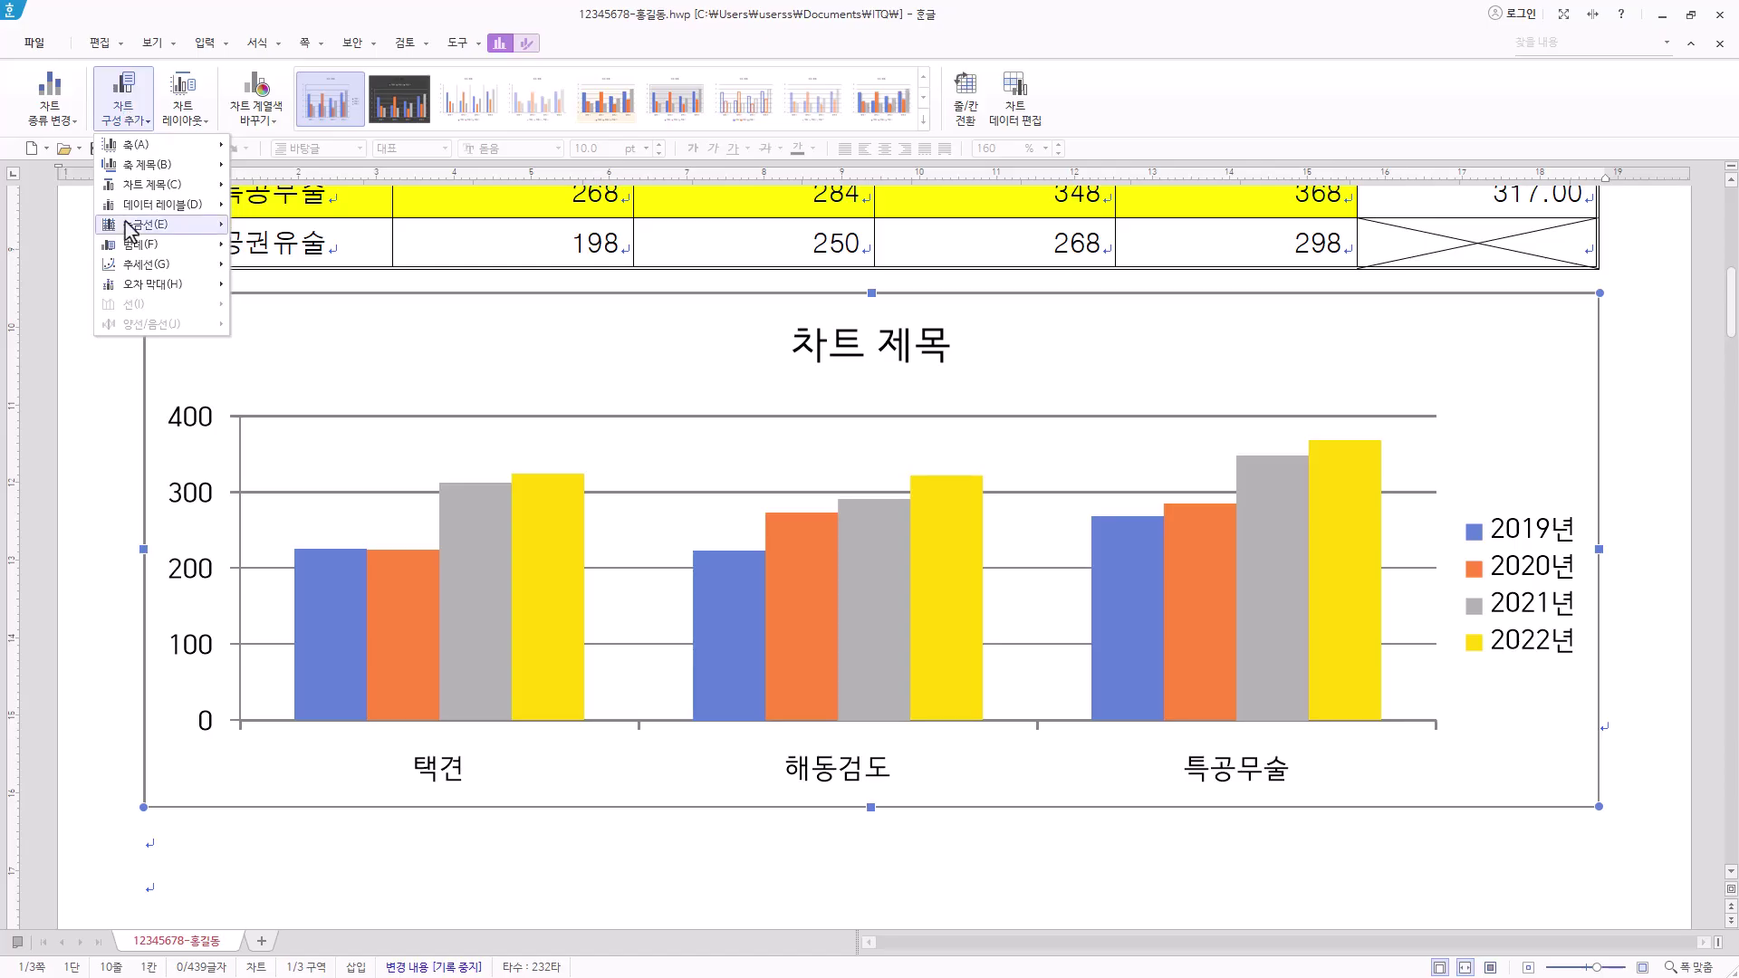
pyautogui.moveTo(147, 165)
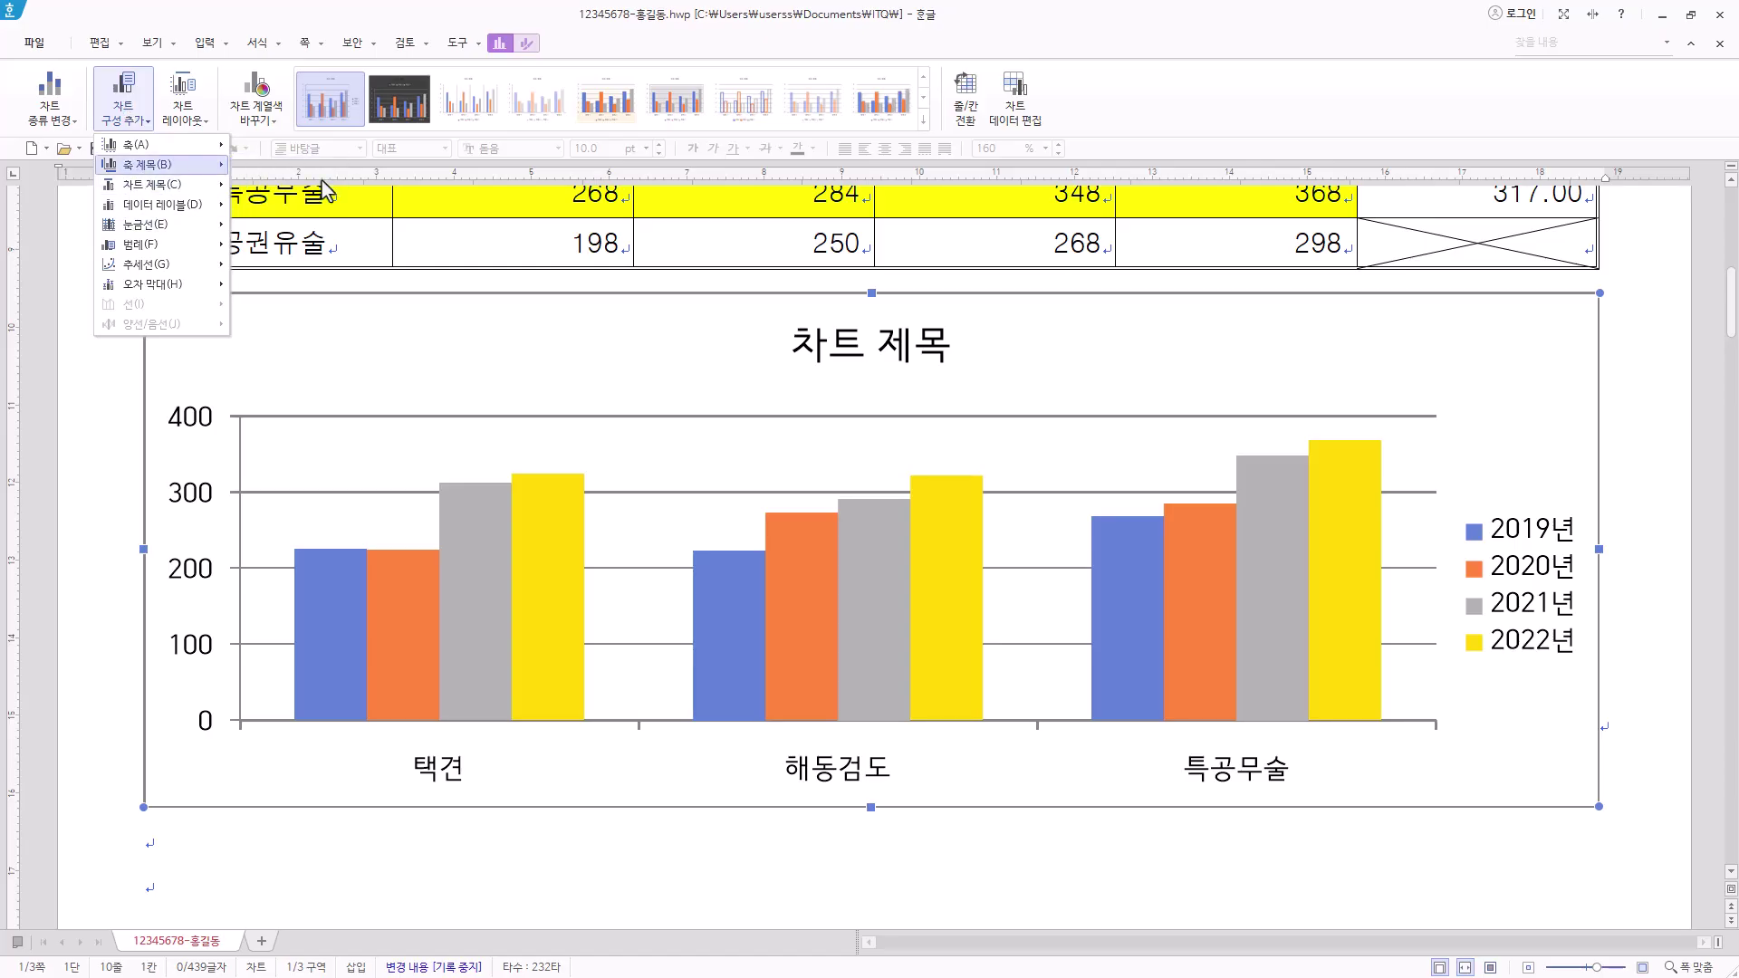
pyautogui.click(321, 185)
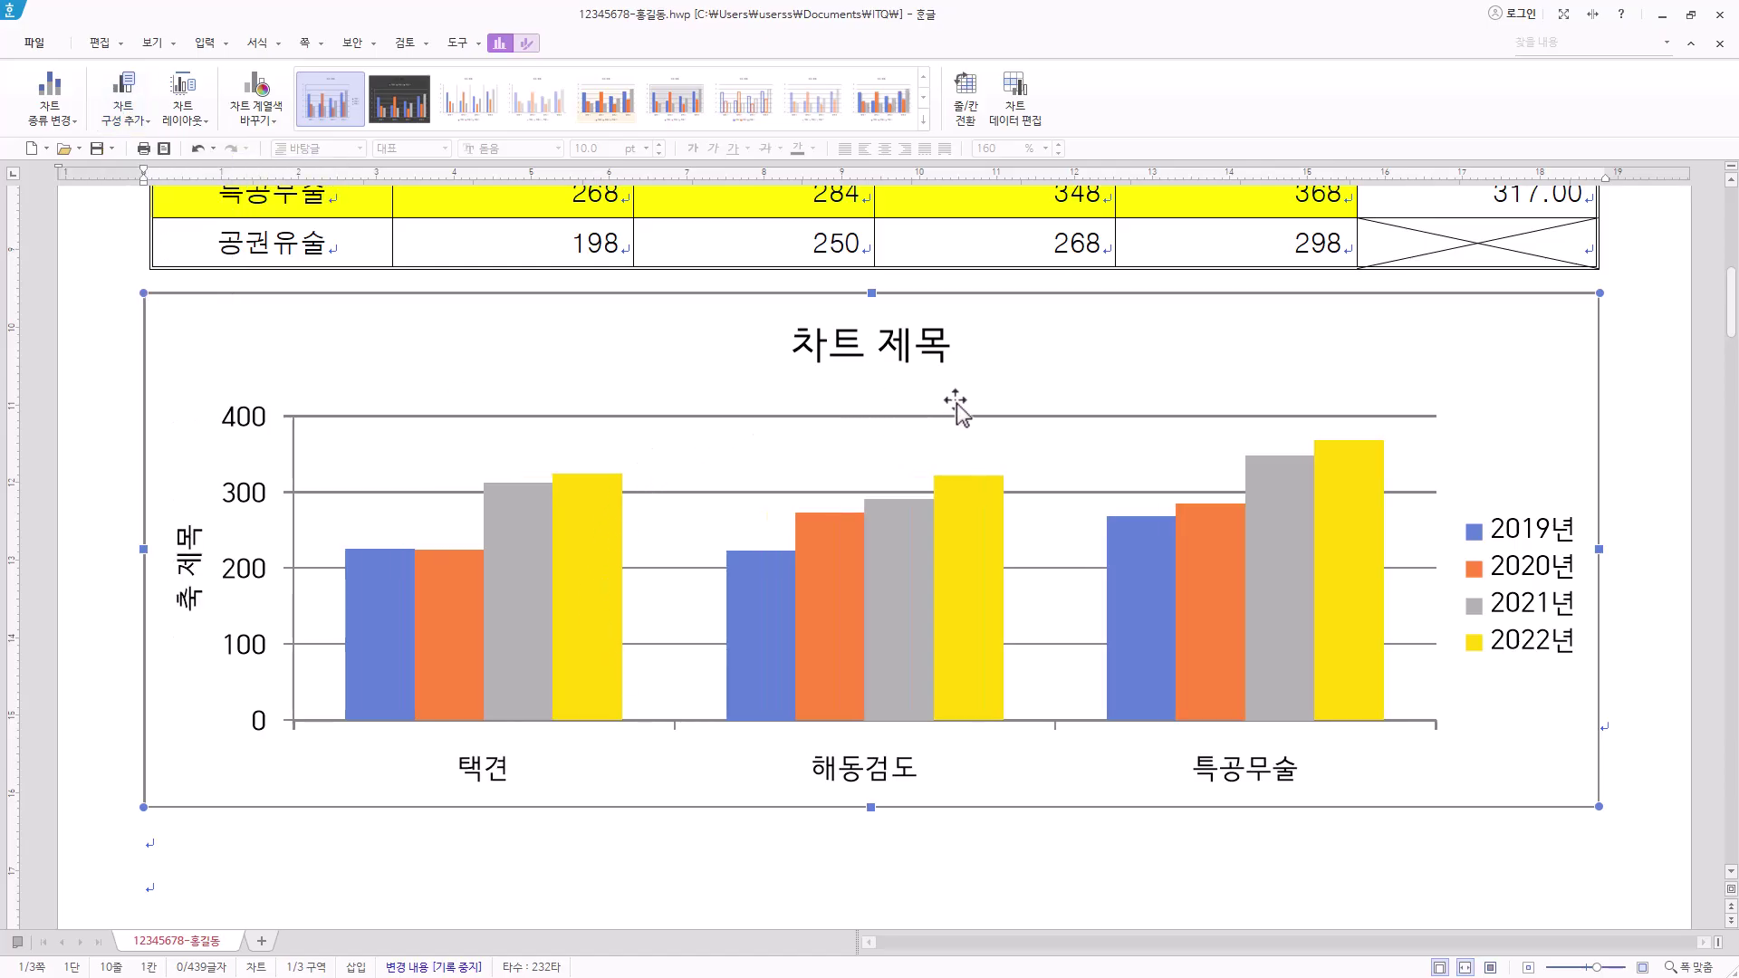
# Replace the chart title's text with "연도별 무술 수련자 현황"
pyautogui.click(902, 362)
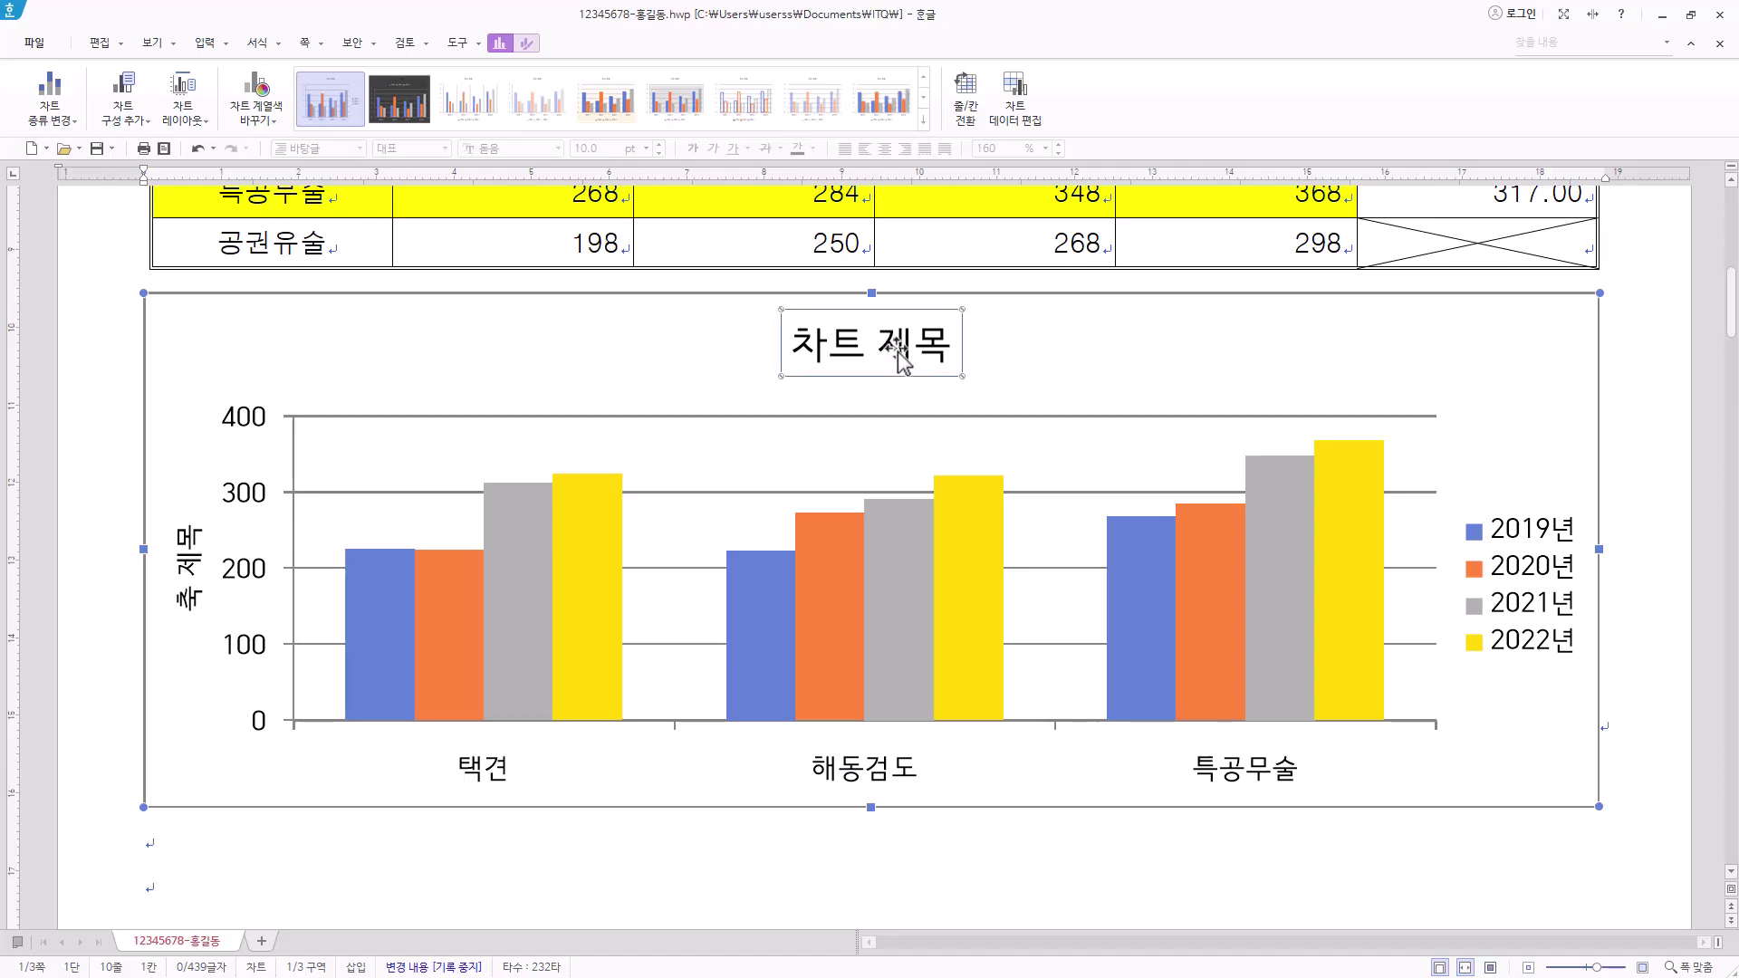
pyautogui.rightClick(902, 363)
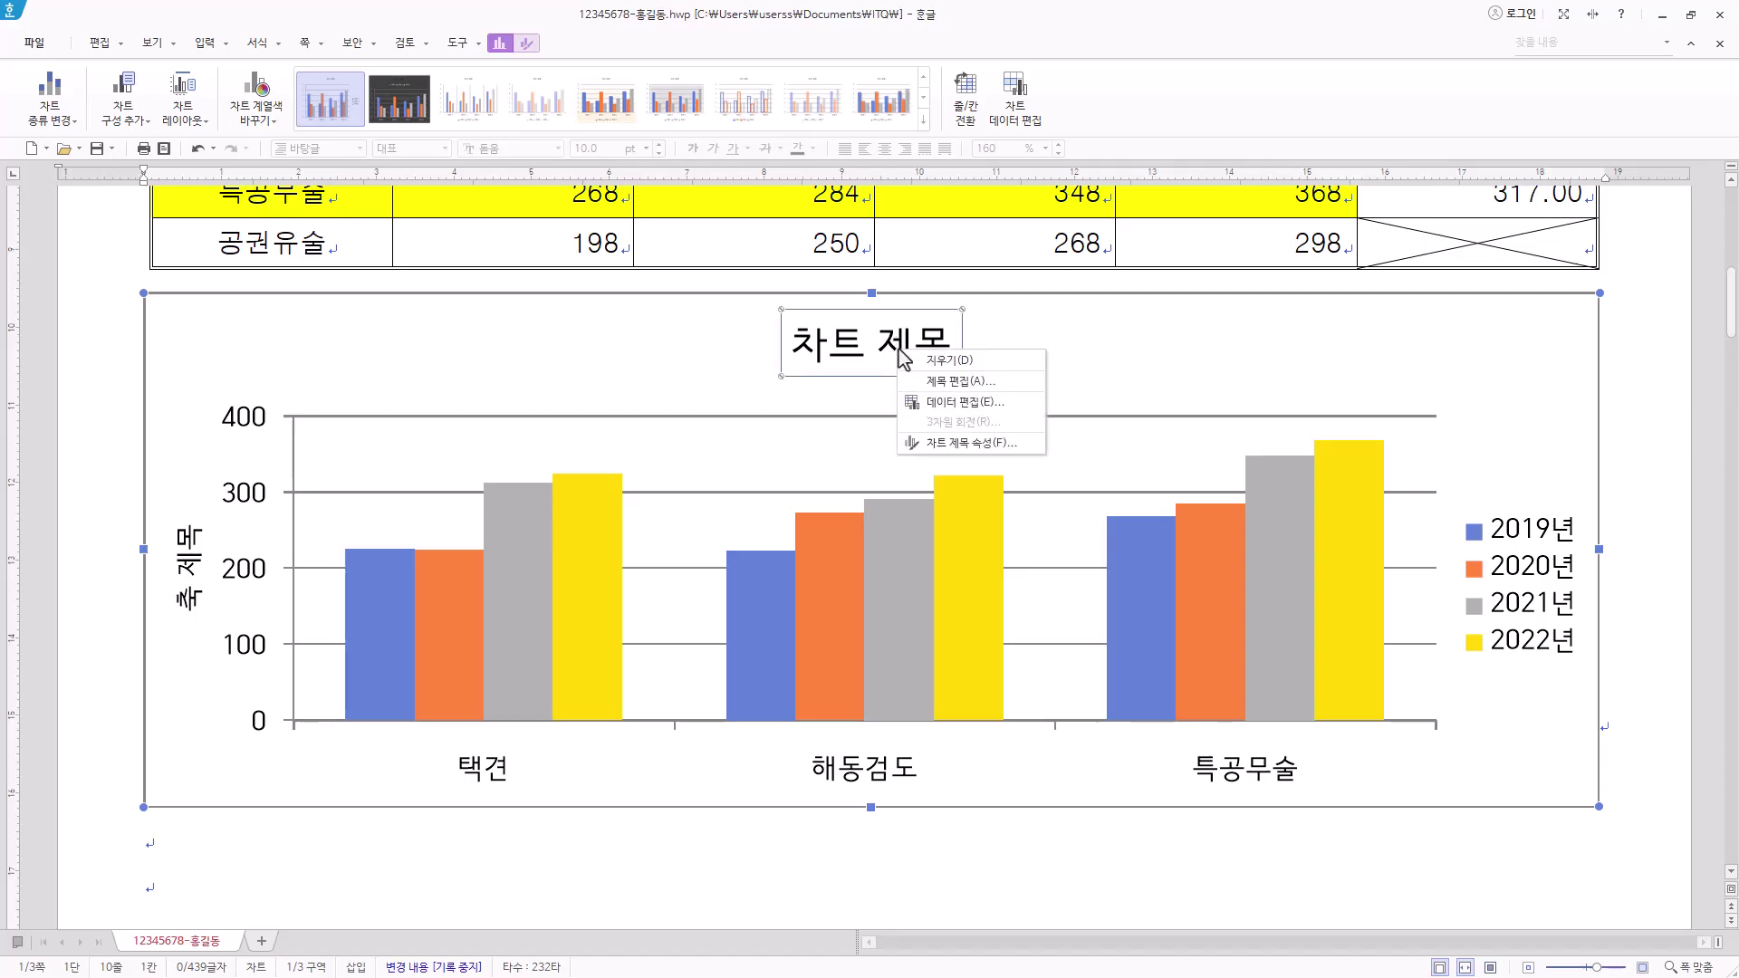
pyautogui.click(961, 382)
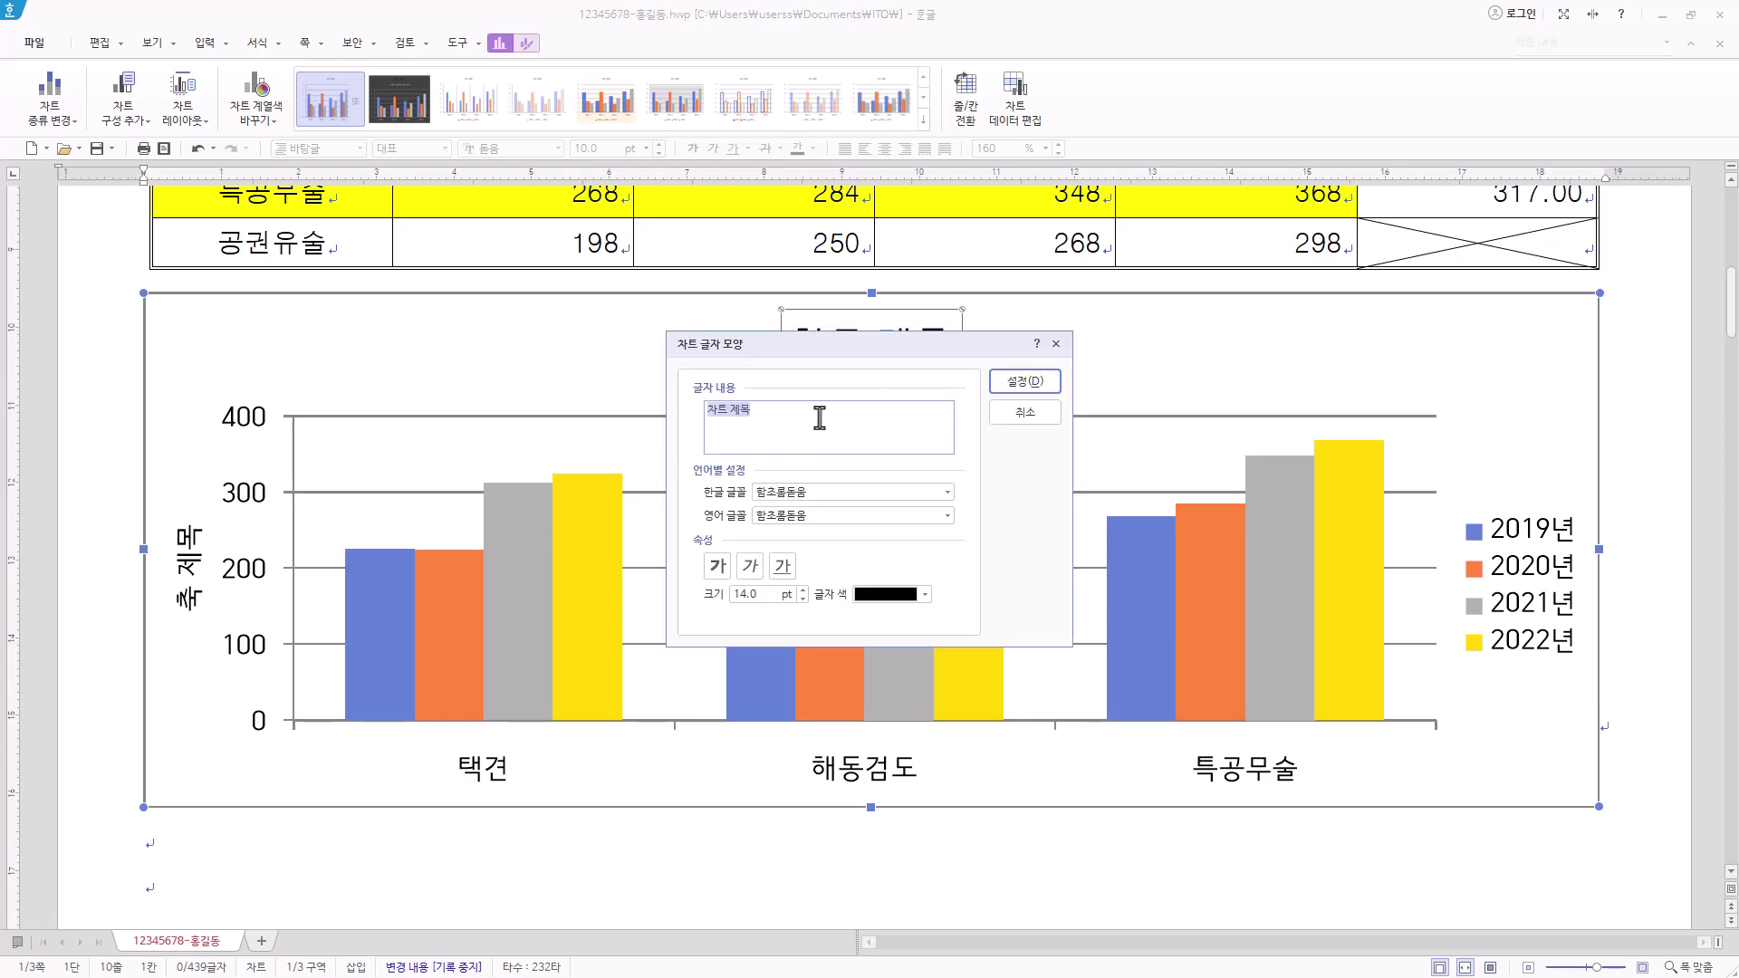
pyautogui.write('연도별 무술 수련자 현황')
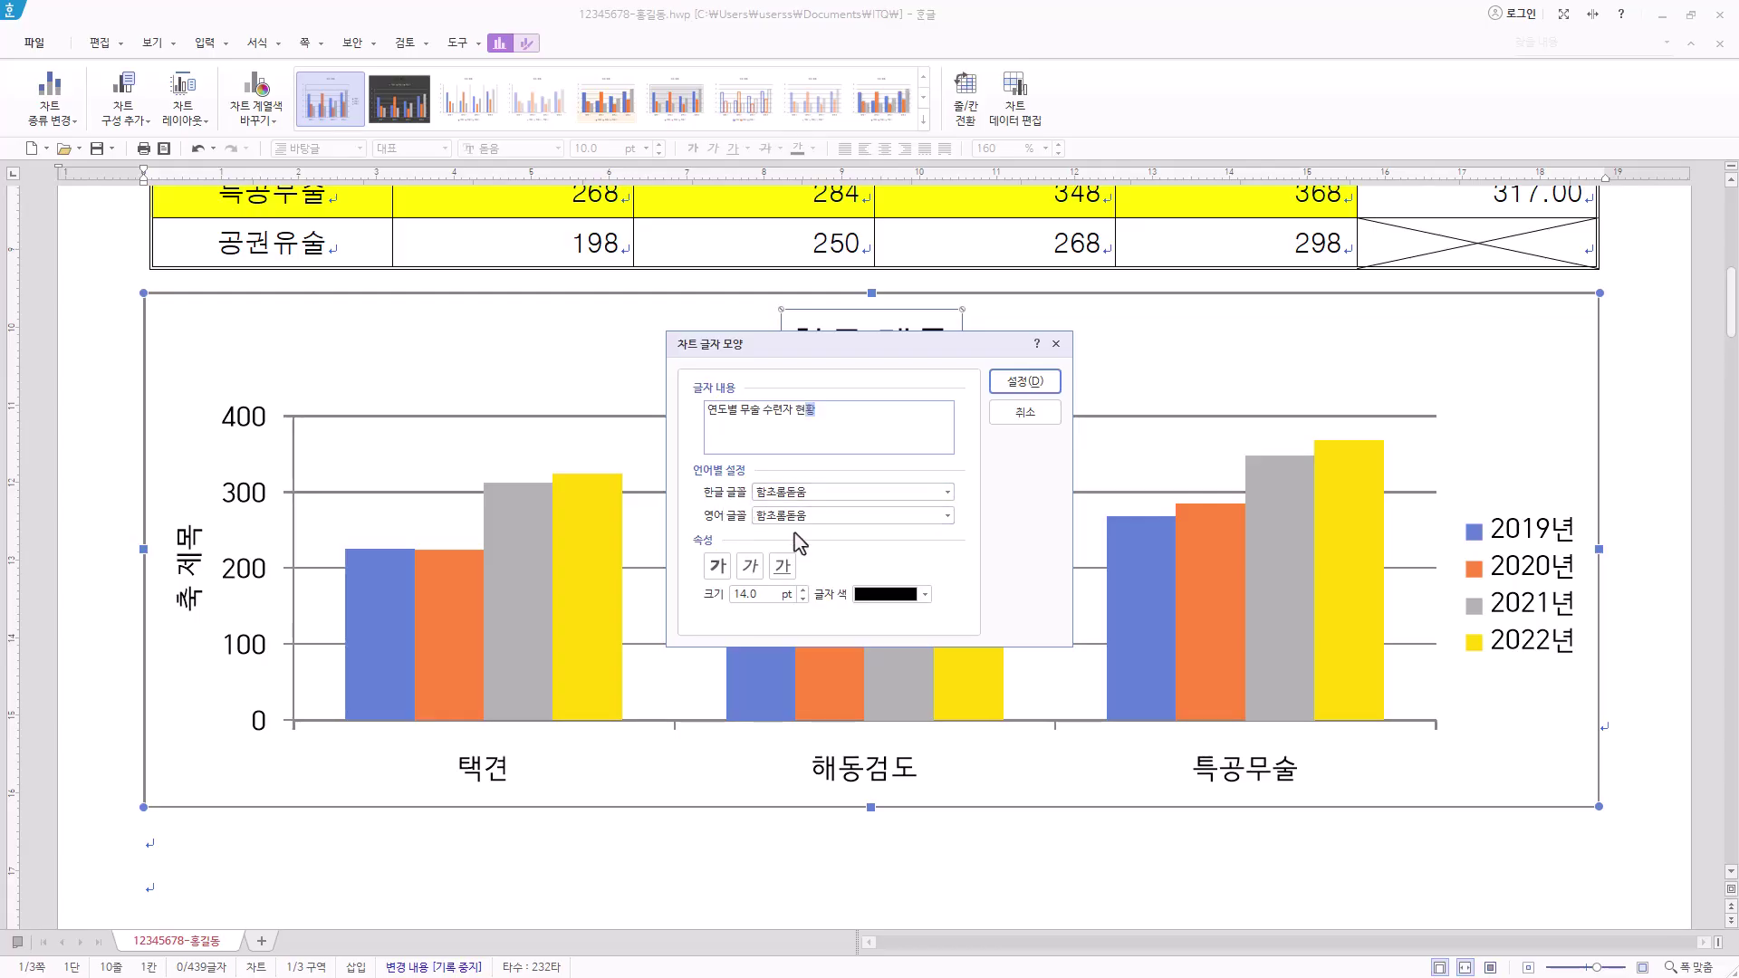
pyautogui.moveTo(877, 408); pyautogui.dragTo(632, 423)
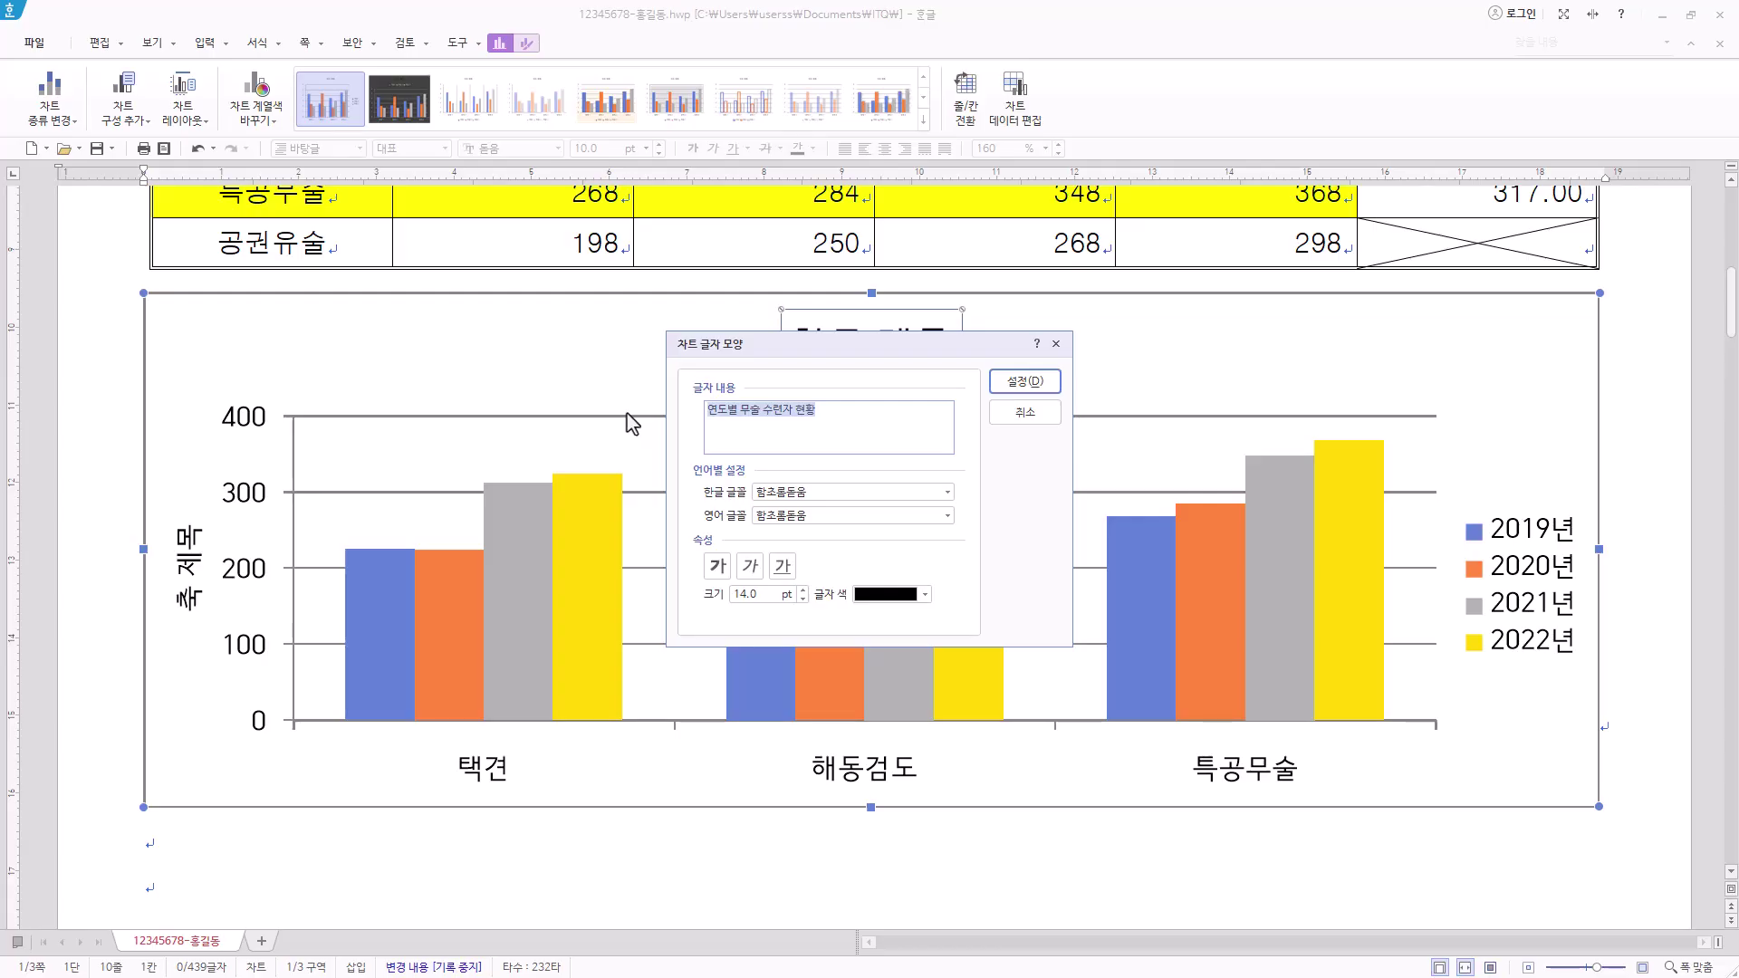
pyautogui.click(834, 417)
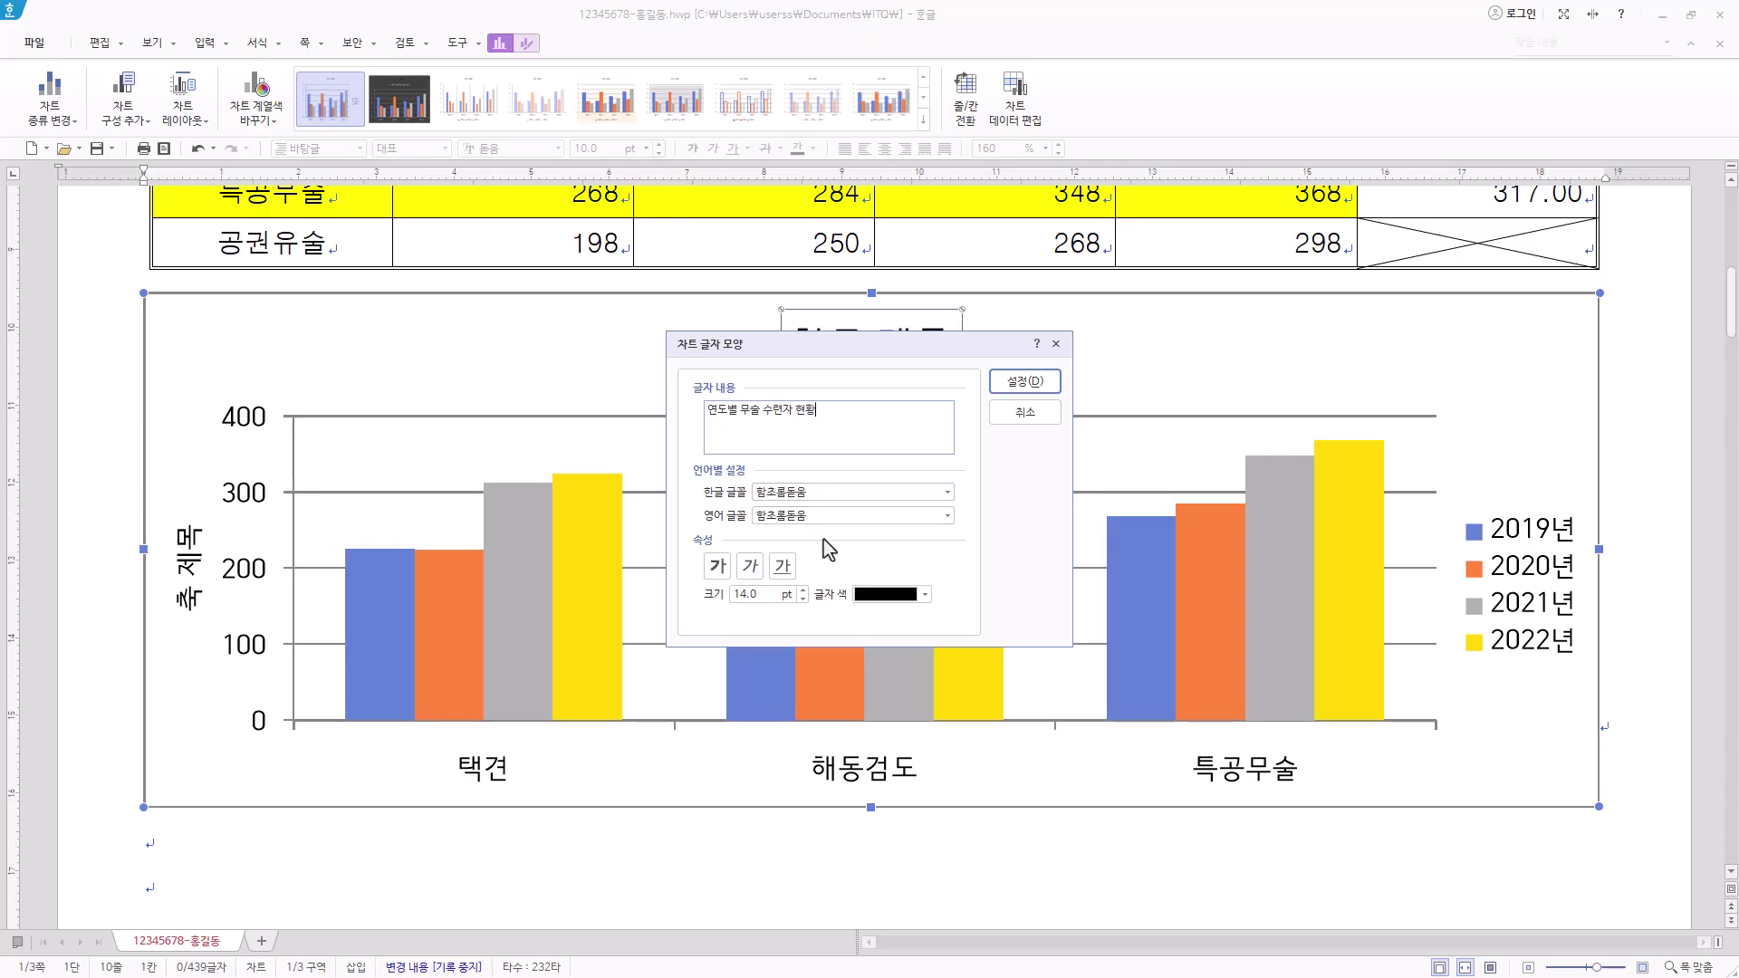
# Set both the Korean (한글 글꼴) and English (영어 글꼴) fonts of the chart title to 굴림
pyautogui.doubleClick(844, 494)
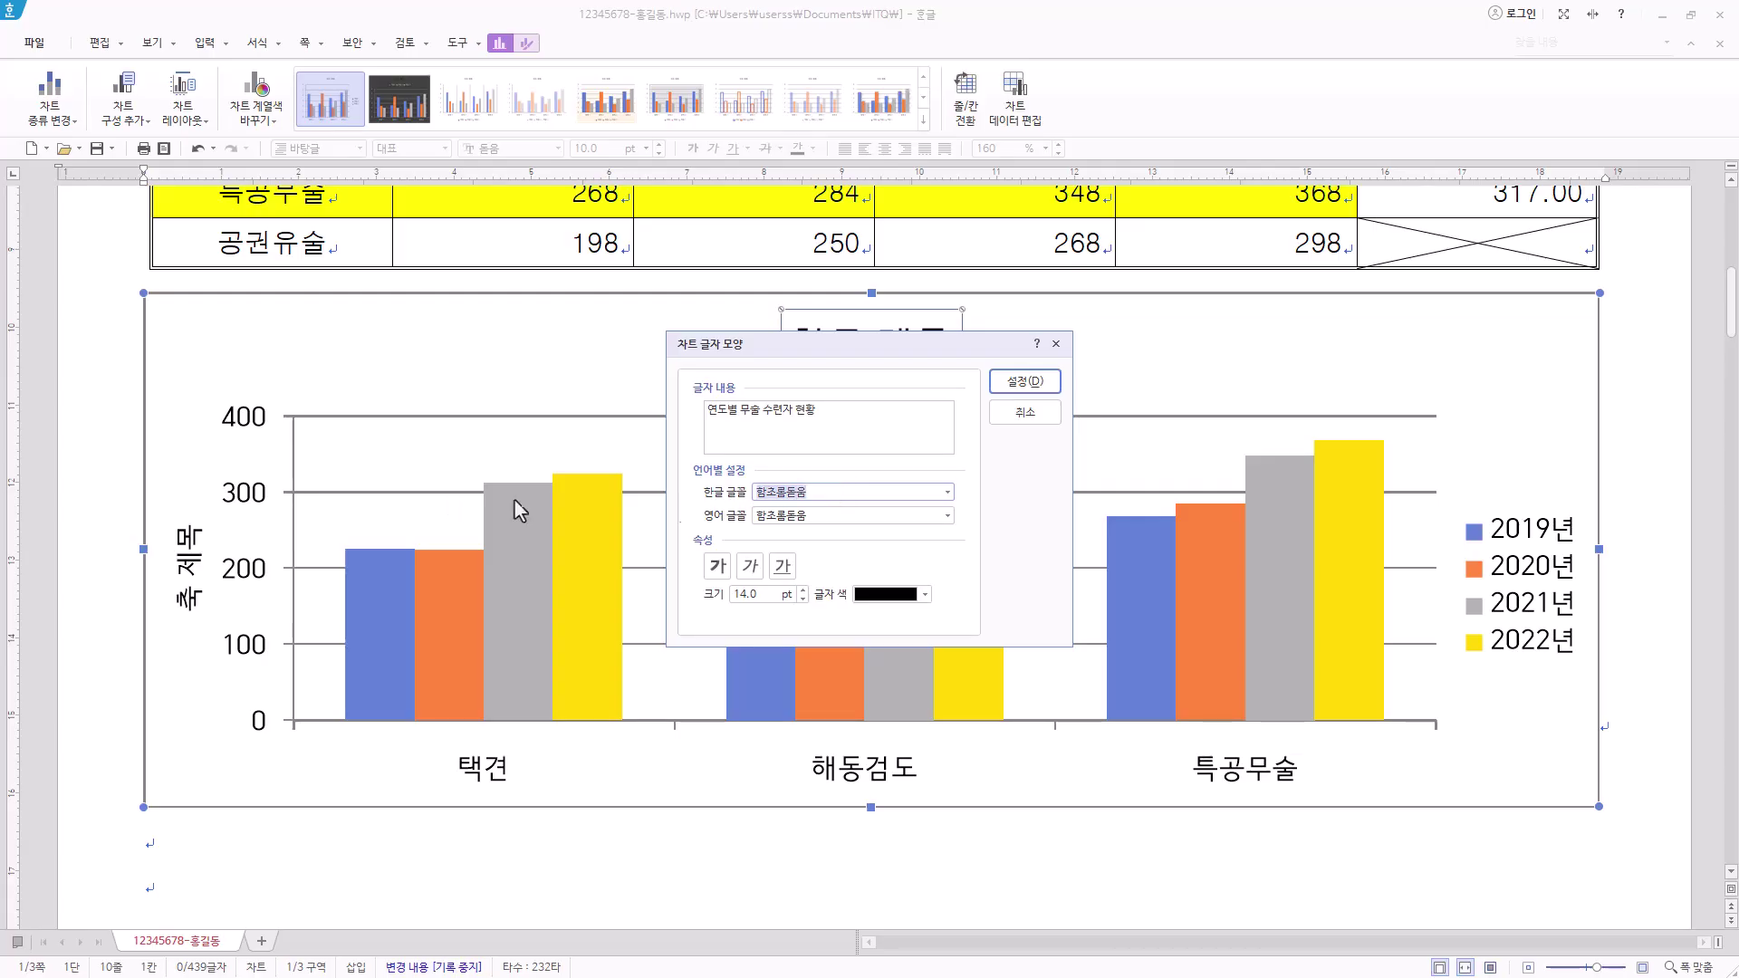
pyautogui.write('굴림')
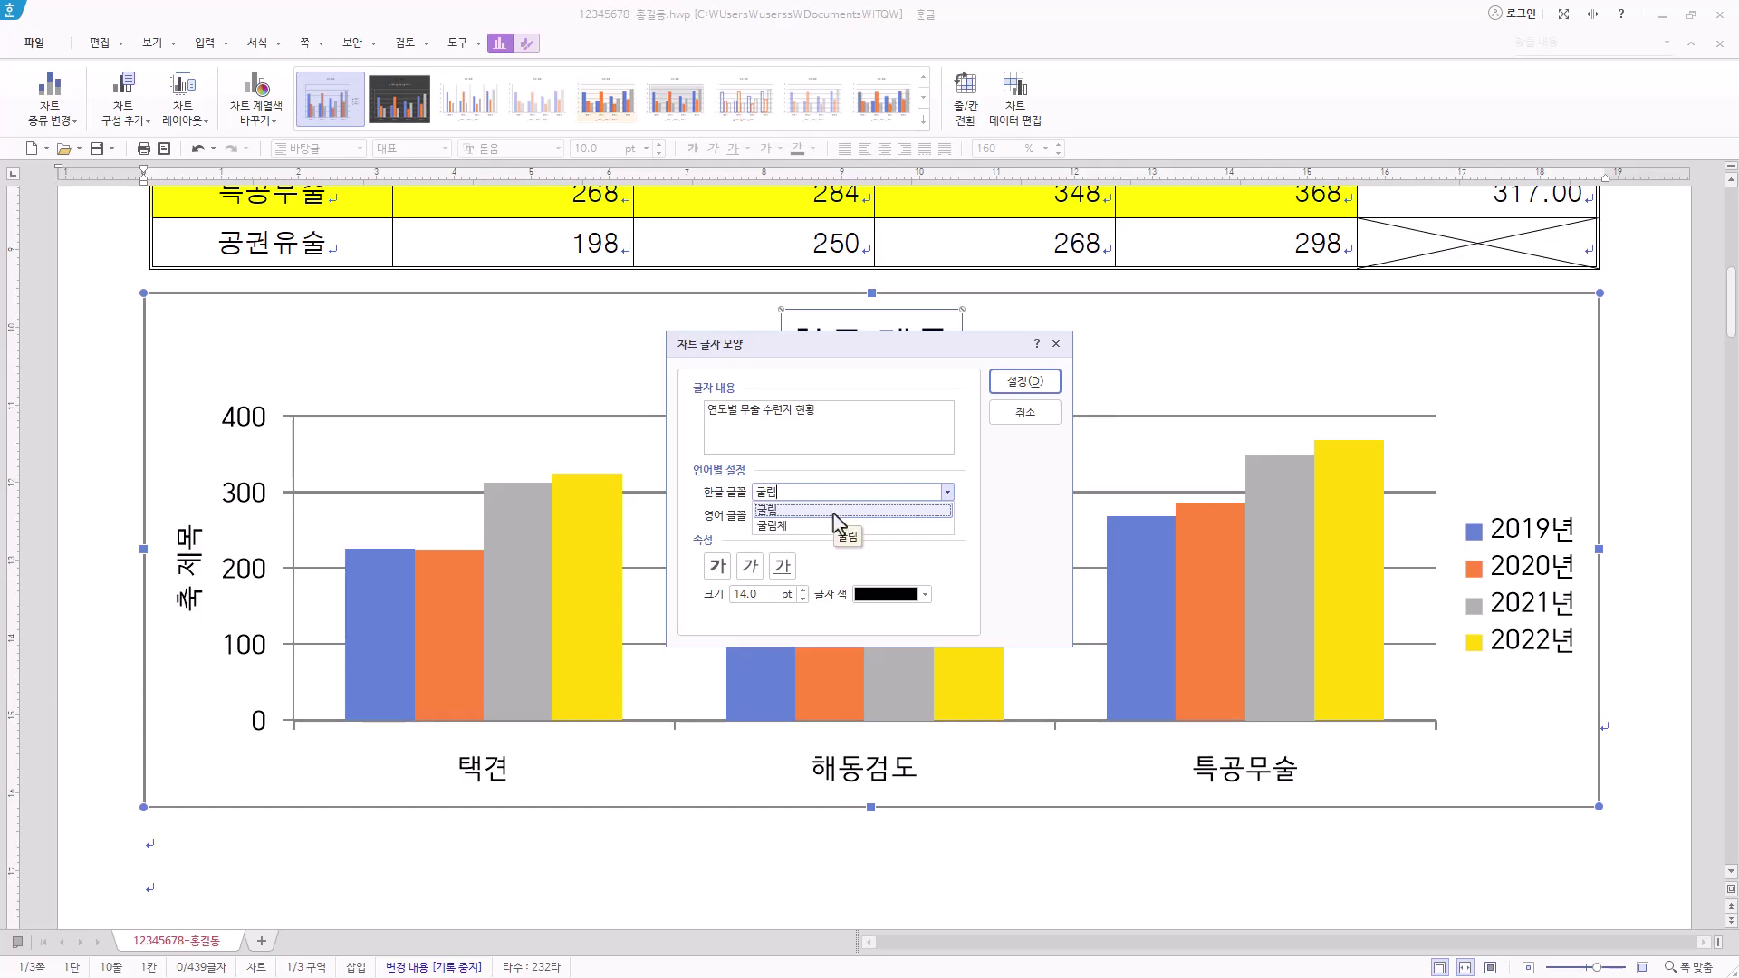
pyautogui.click(833, 511)
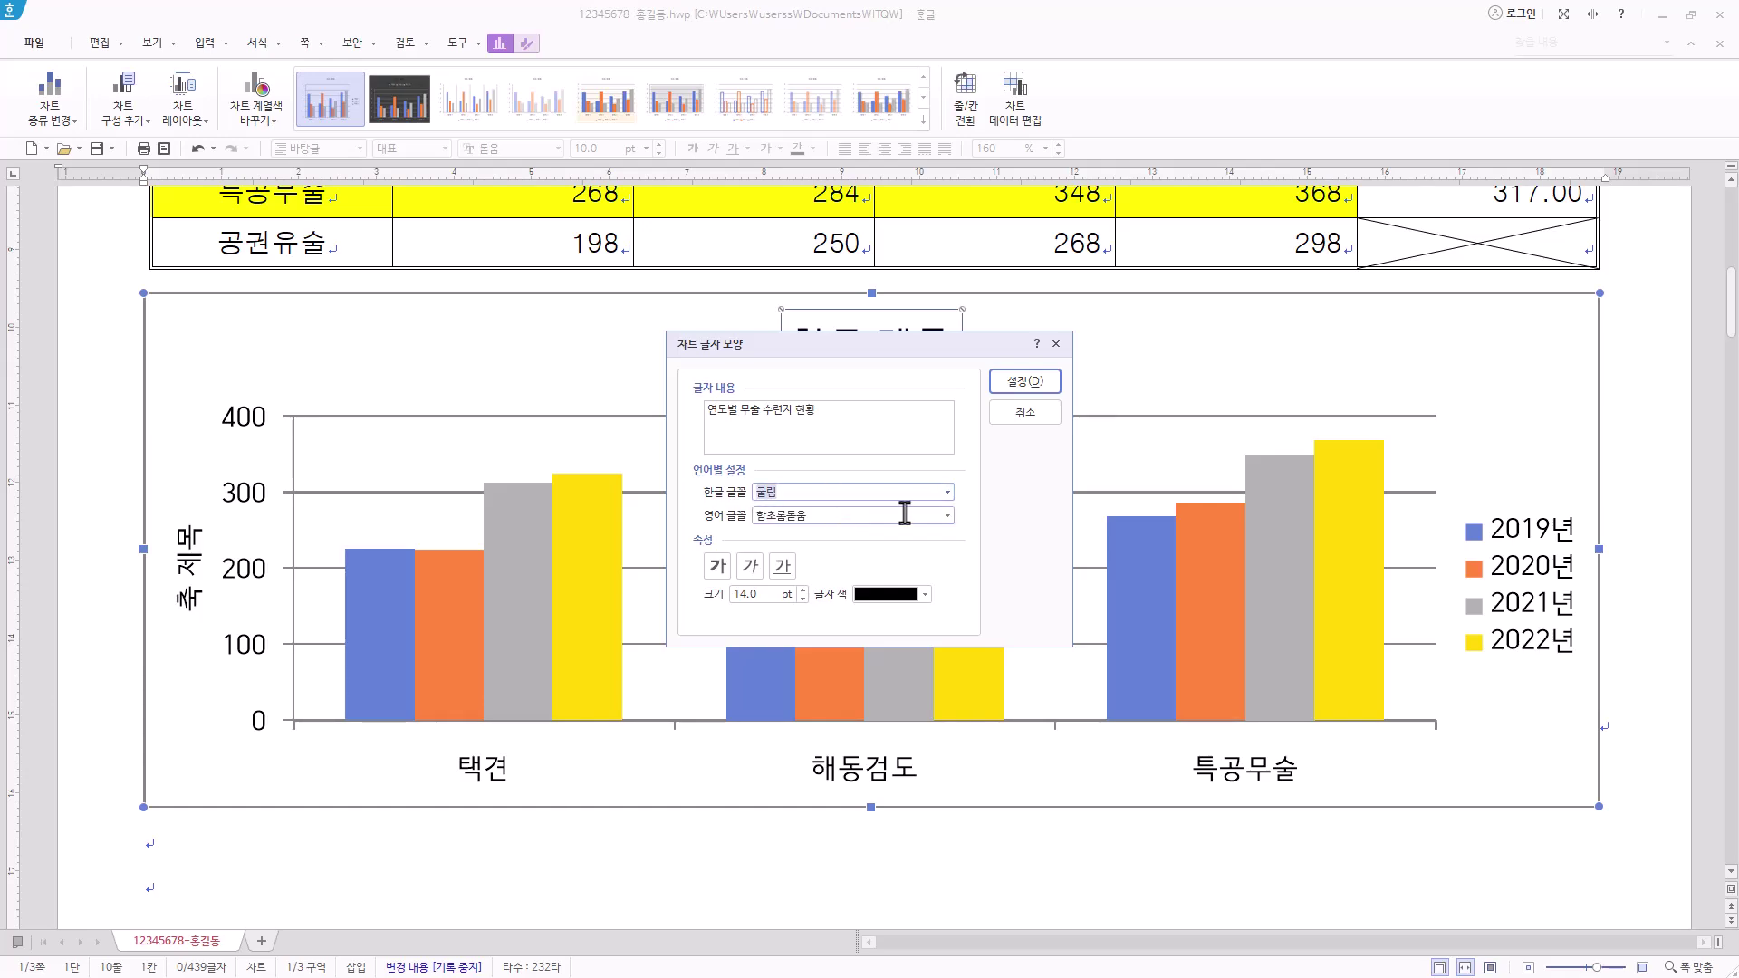
pyautogui.click(813, 517)
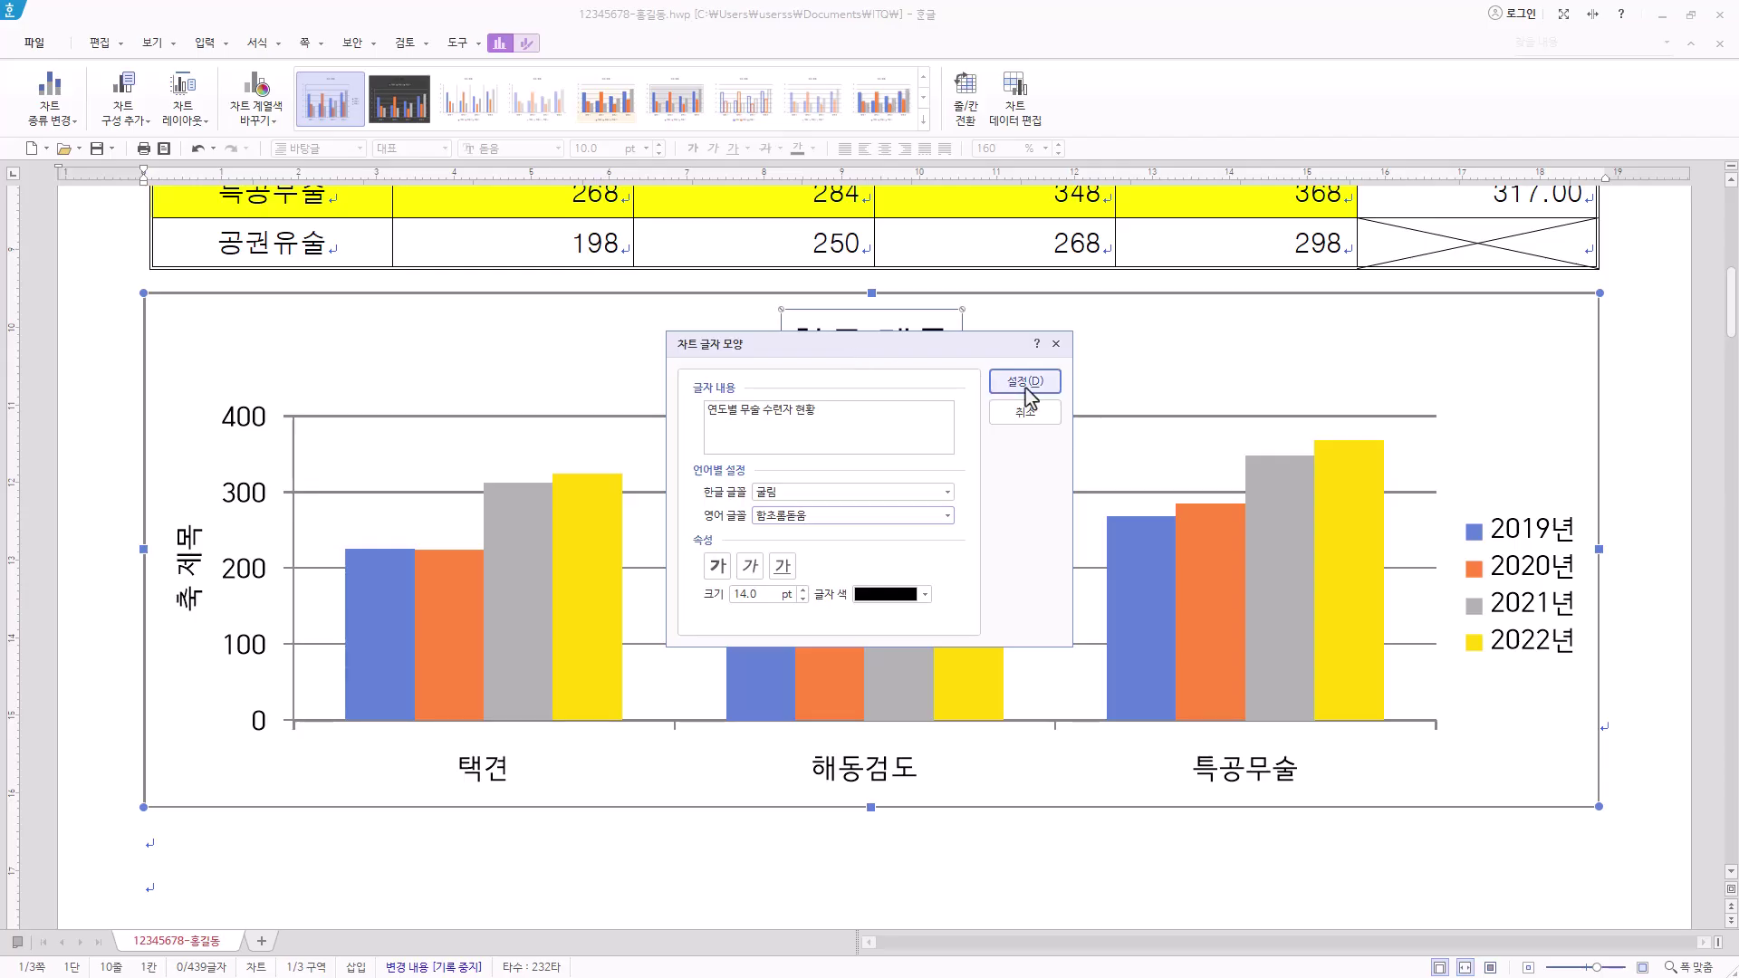
pyautogui.click(788, 491)
pyautogui.click(922, 498)
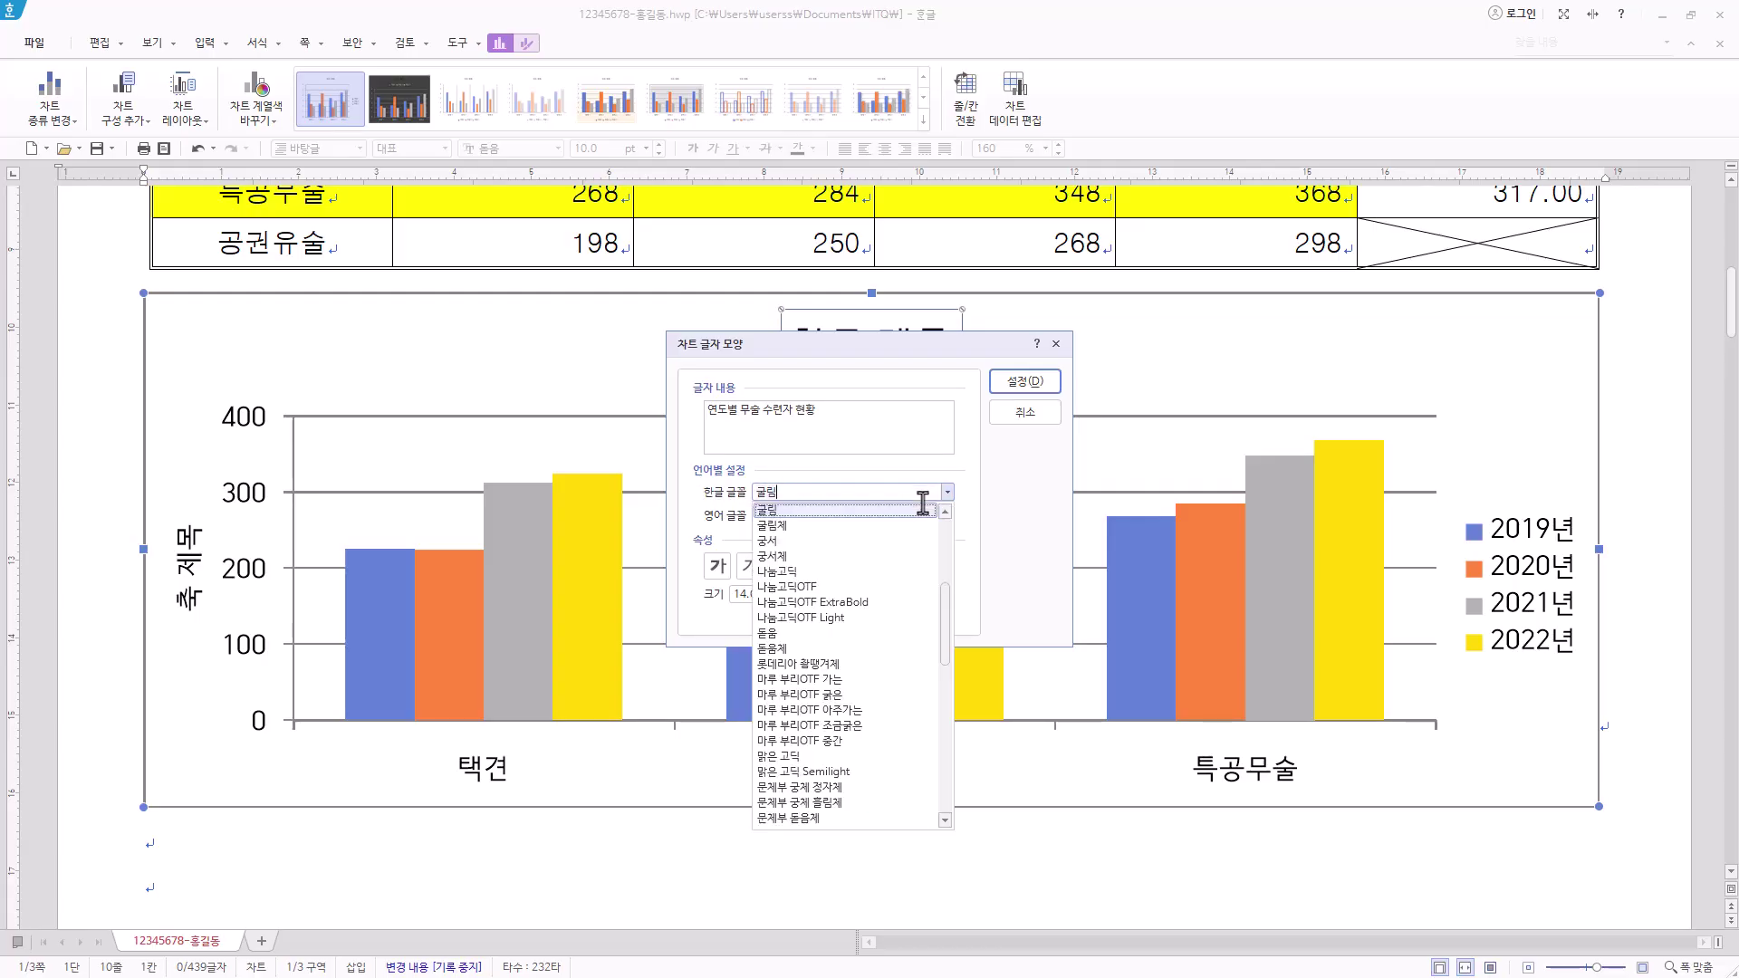
pyautogui.press('Escape')
pyautogui.moveTo(820, 516); pyautogui.dragTo(611, 521)
pyautogui.press('BackSpace')
pyautogui.write('굴림')
pyautogui.click(777, 538)
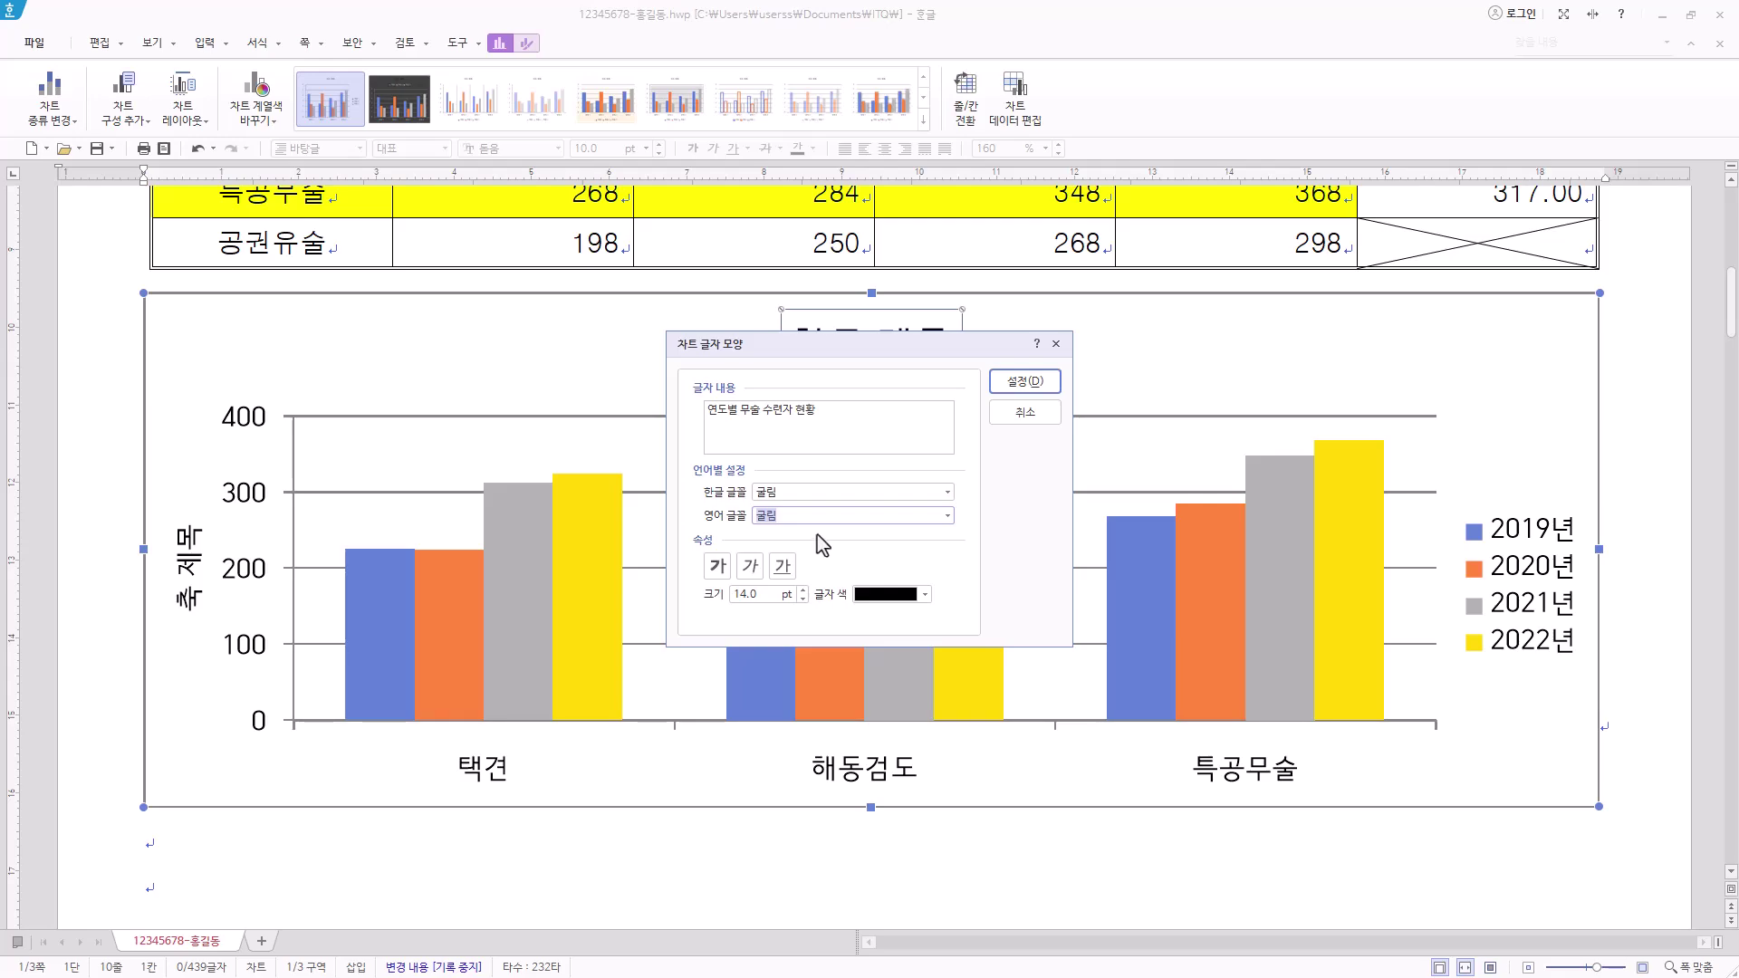
# Make the chart title bold at 12 pt and apply the text settings
pyautogui.click(719, 567)
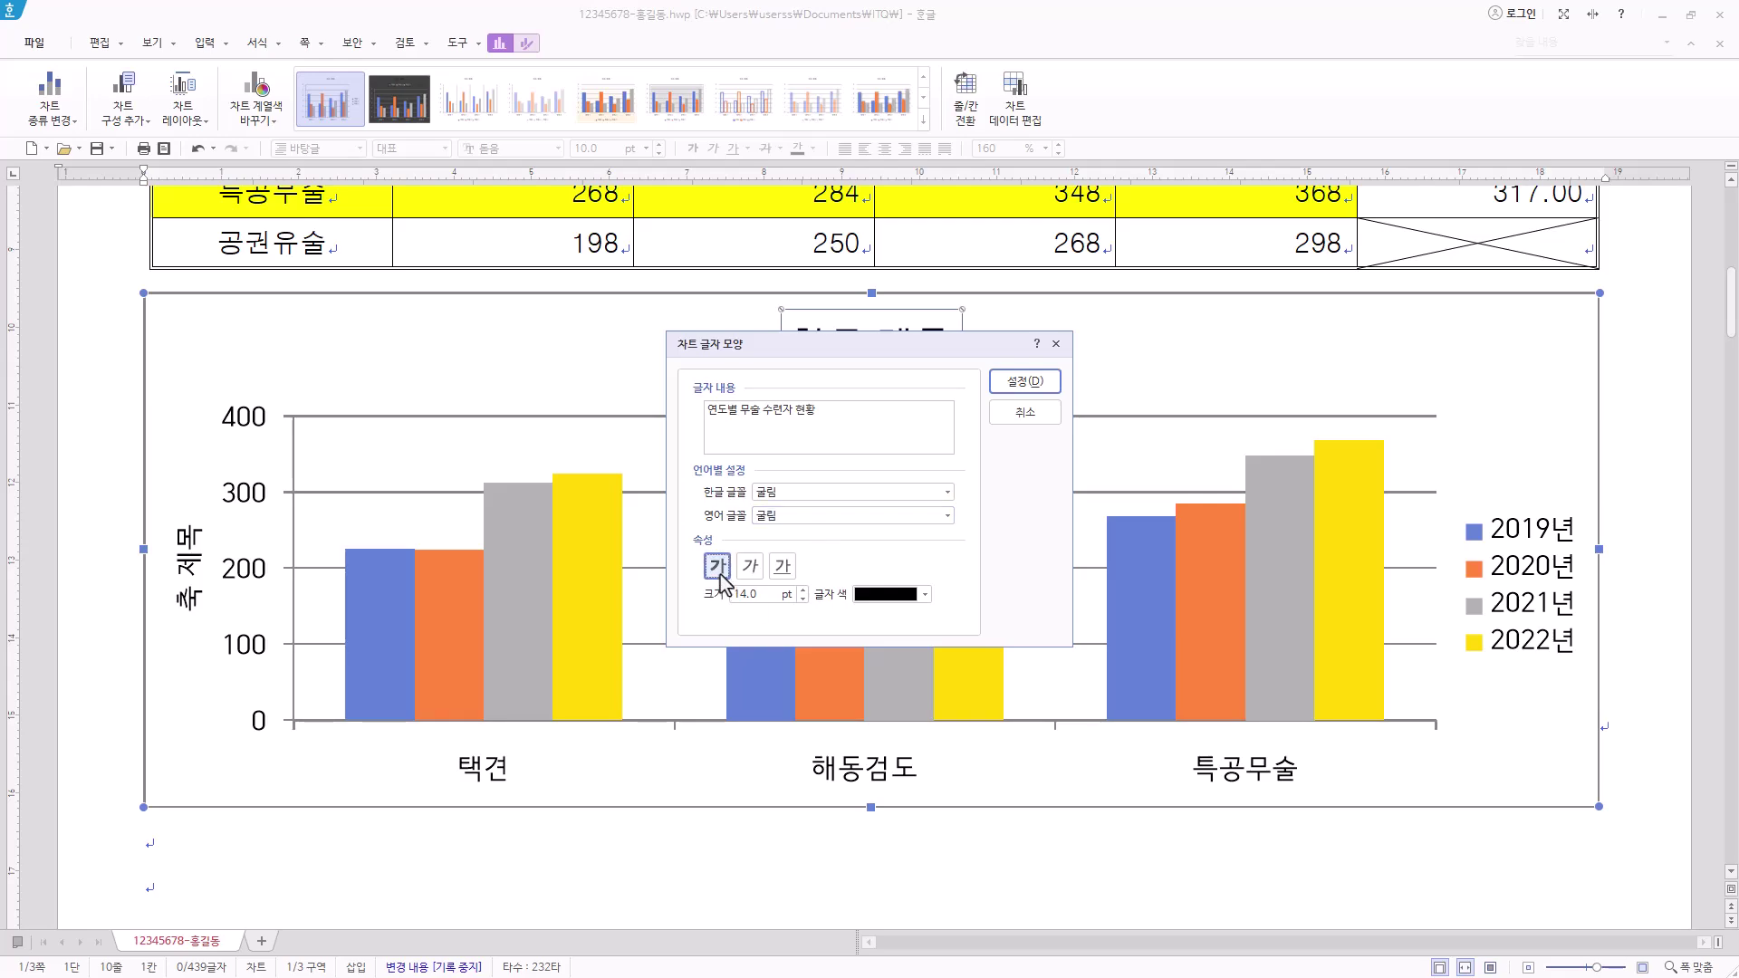
pyautogui.click(801, 599)
pyautogui.click(801, 599)
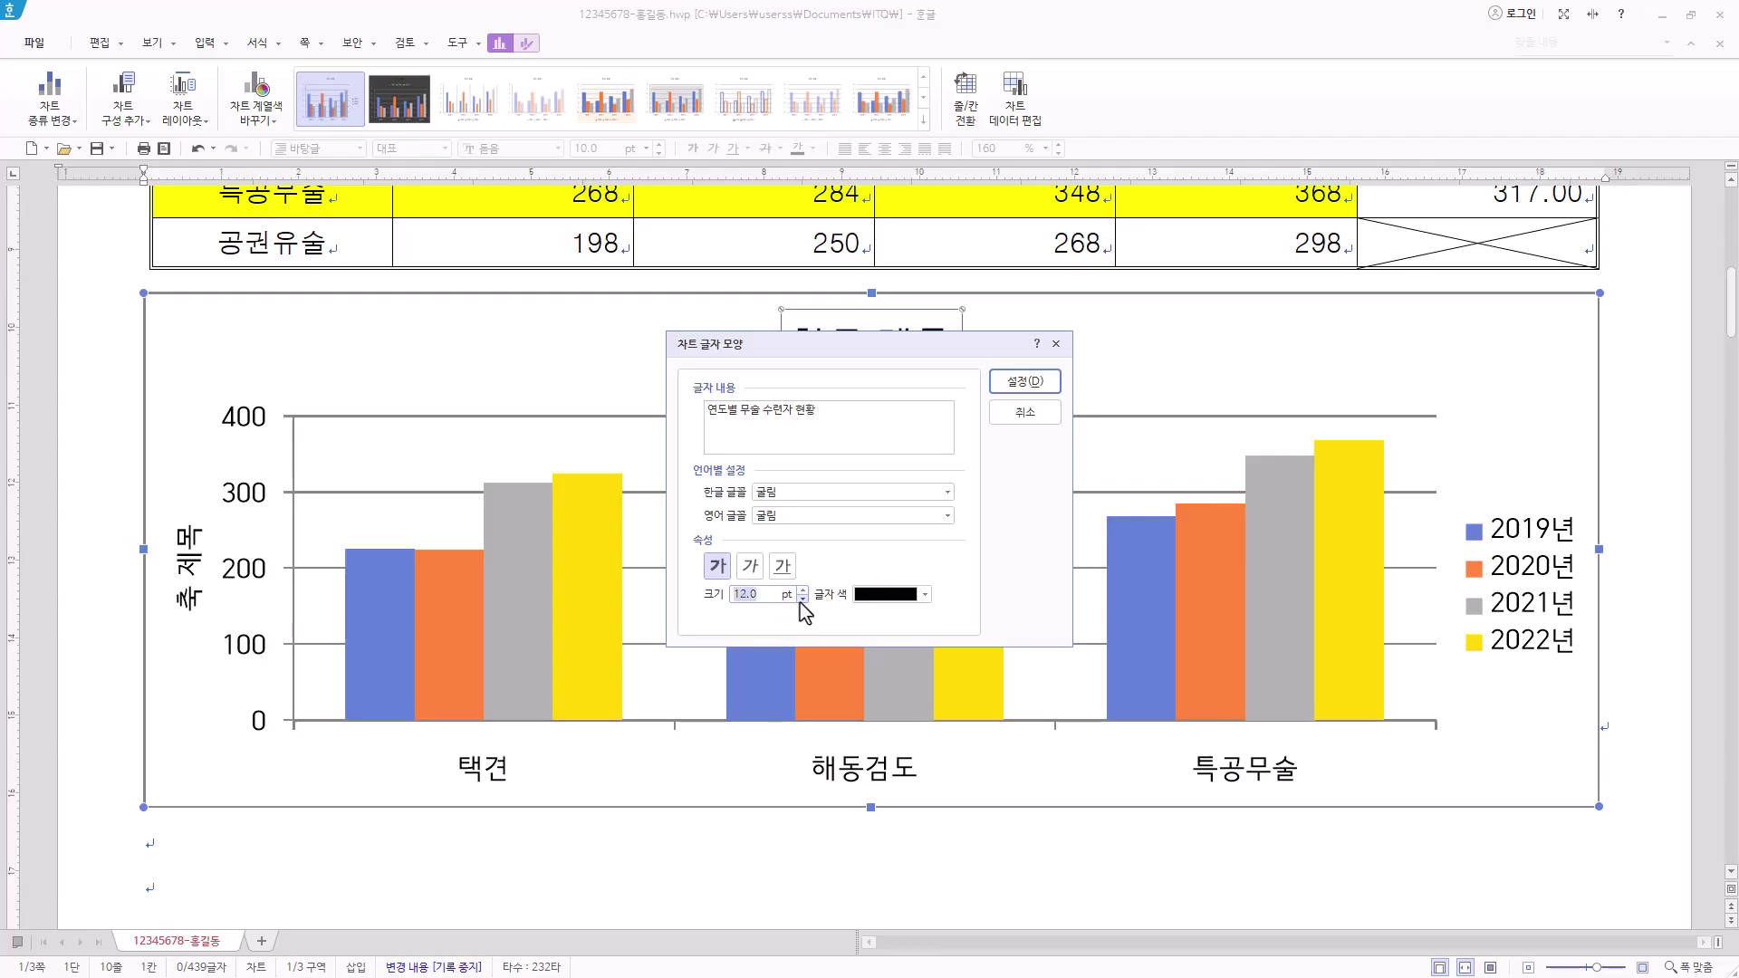
pyautogui.click(1024, 381)
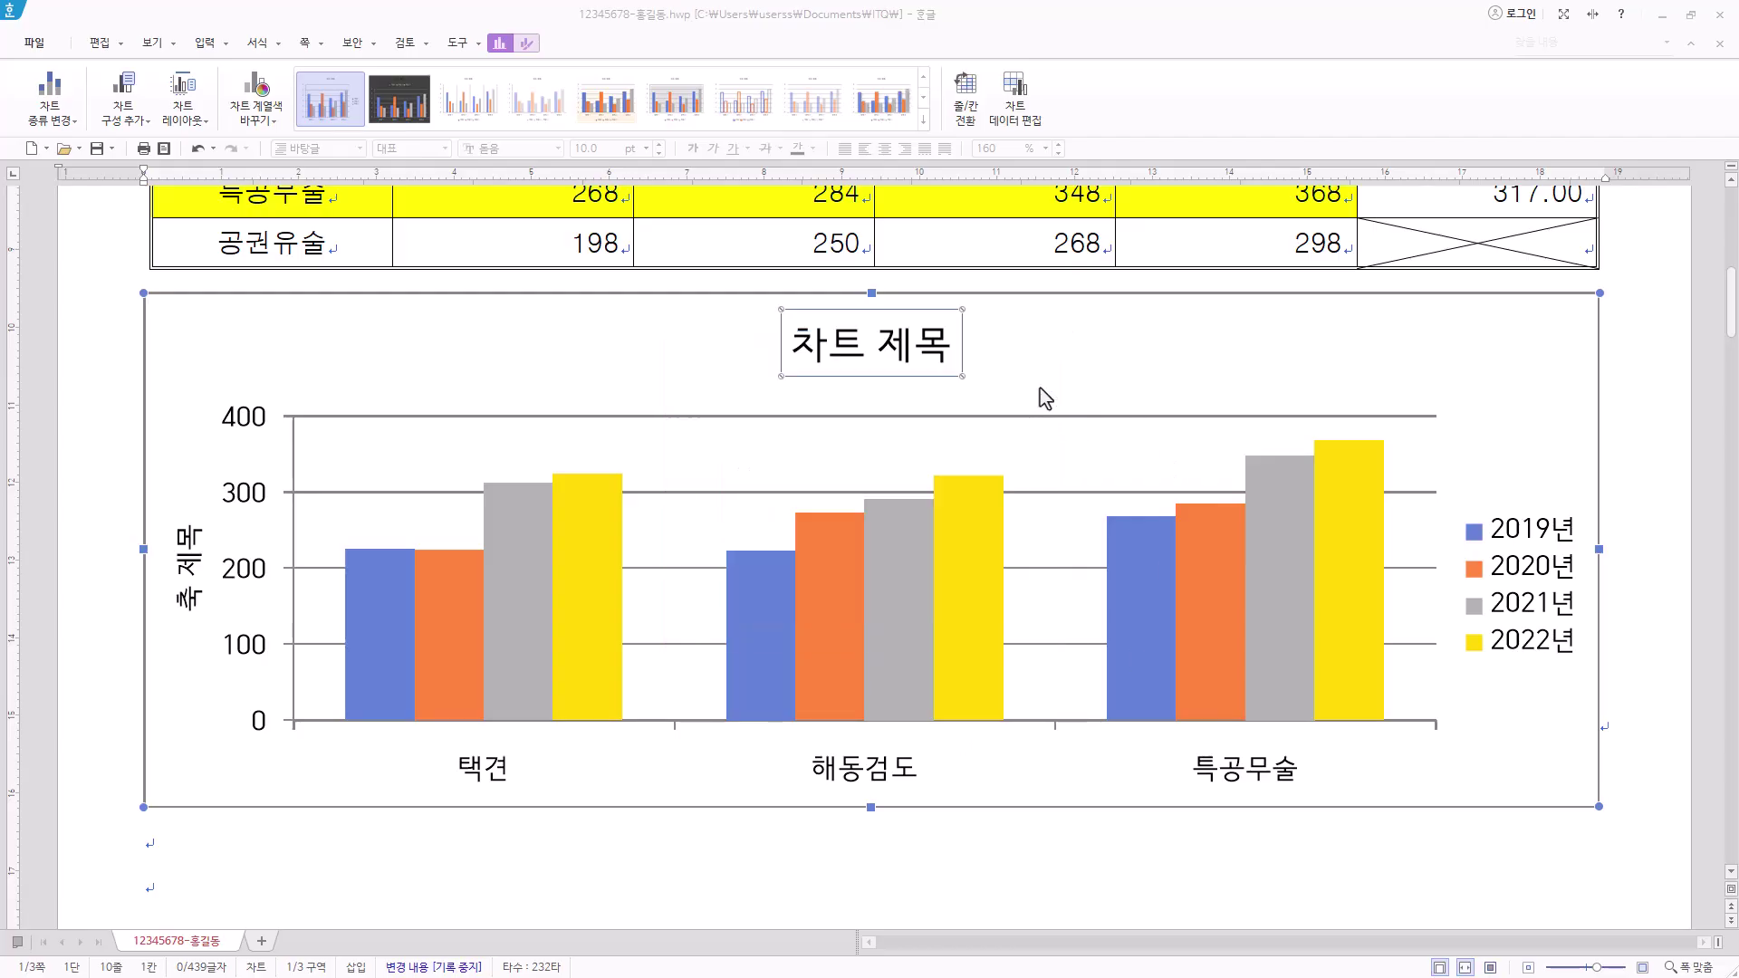
# Give the chart title a white fill (채우기) and a black outline (선) in its object properties
pyautogui.rightClick(934, 336)
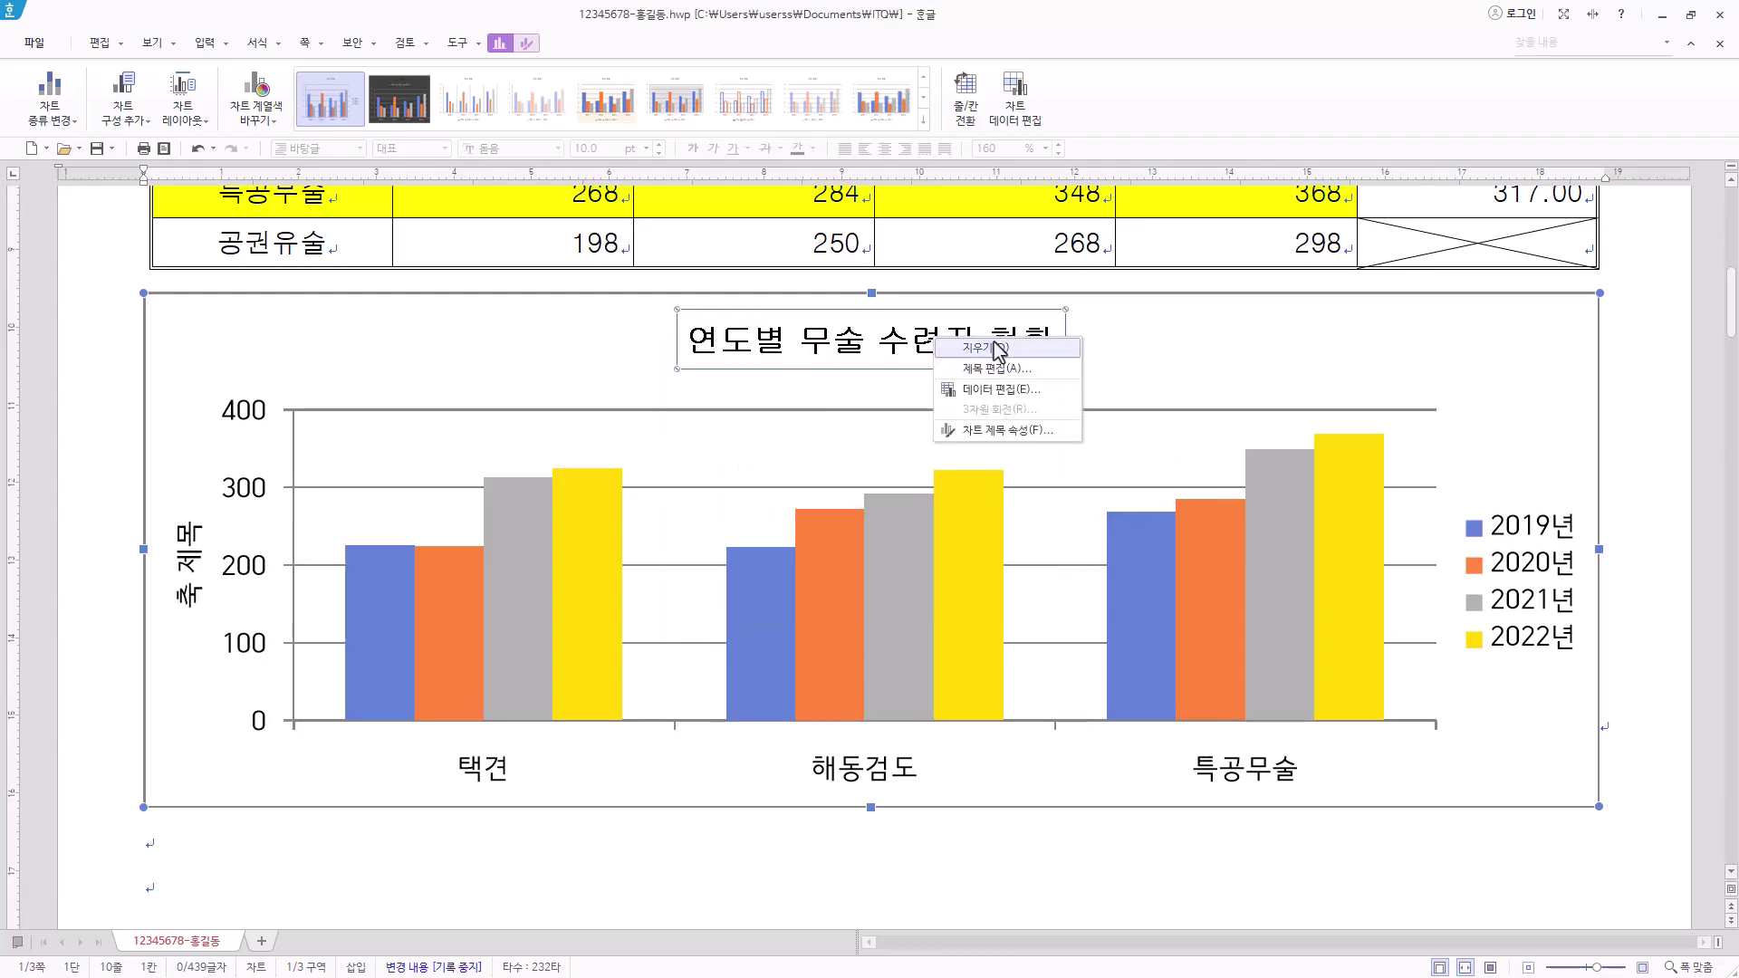
pyautogui.click(1039, 431)
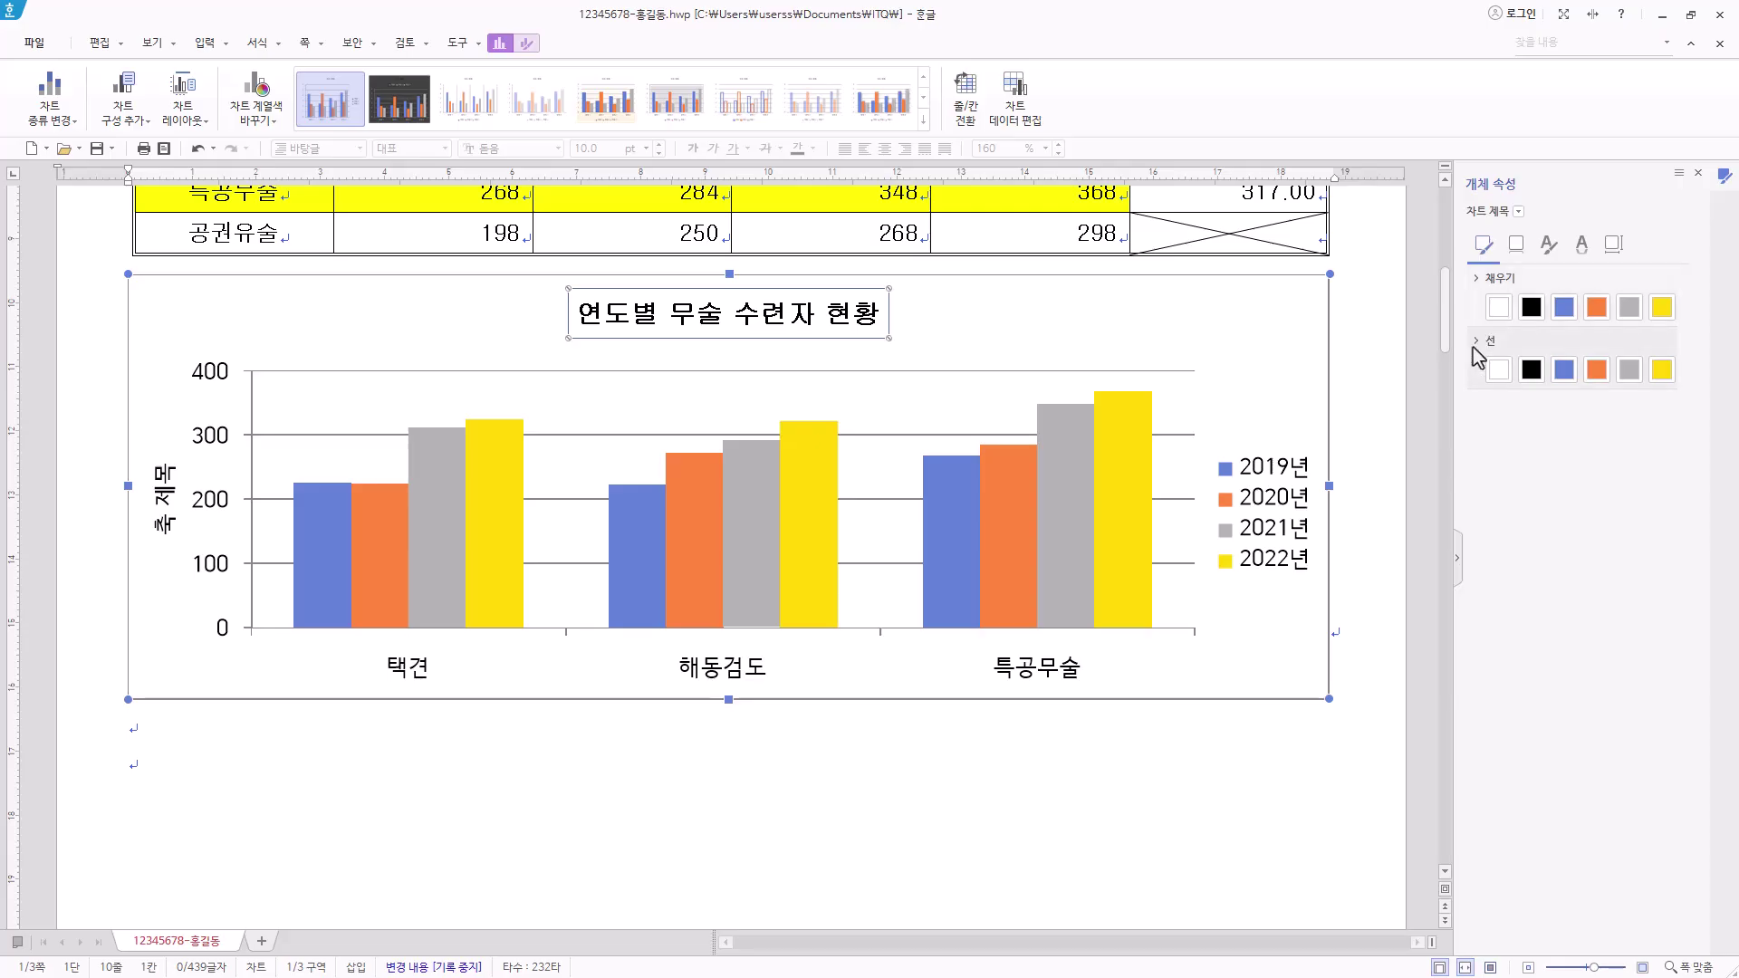
pyautogui.click(1499, 307)
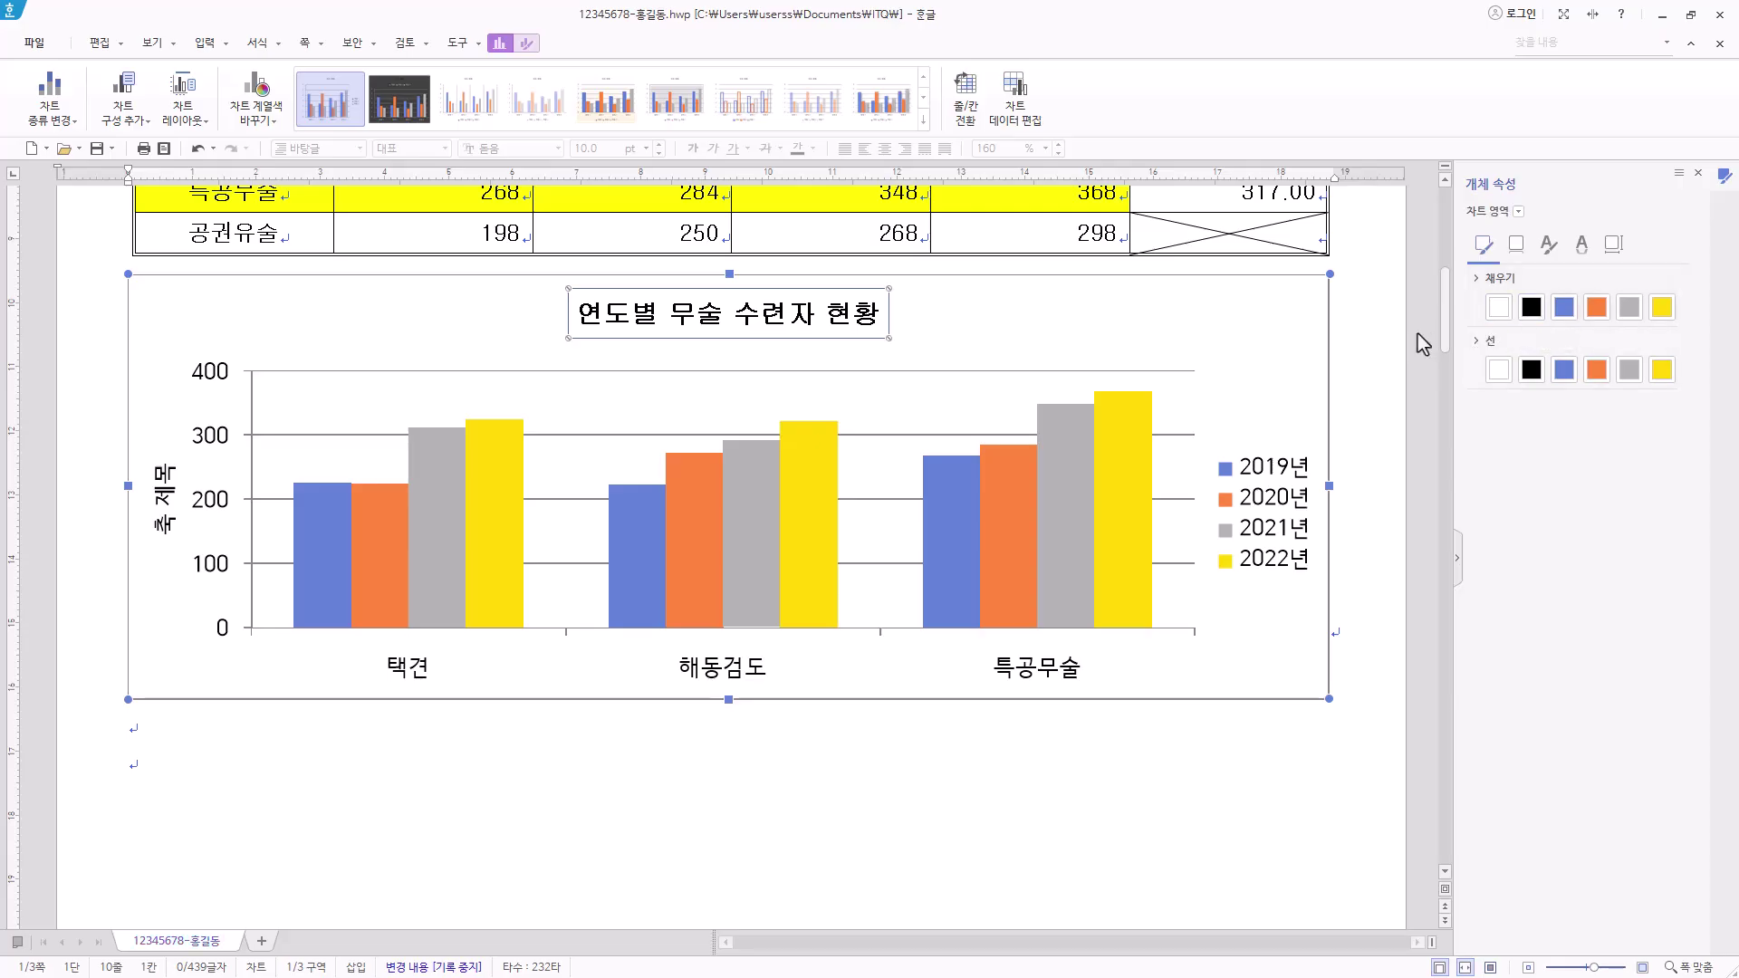
pyautogui.click(1531, 370)
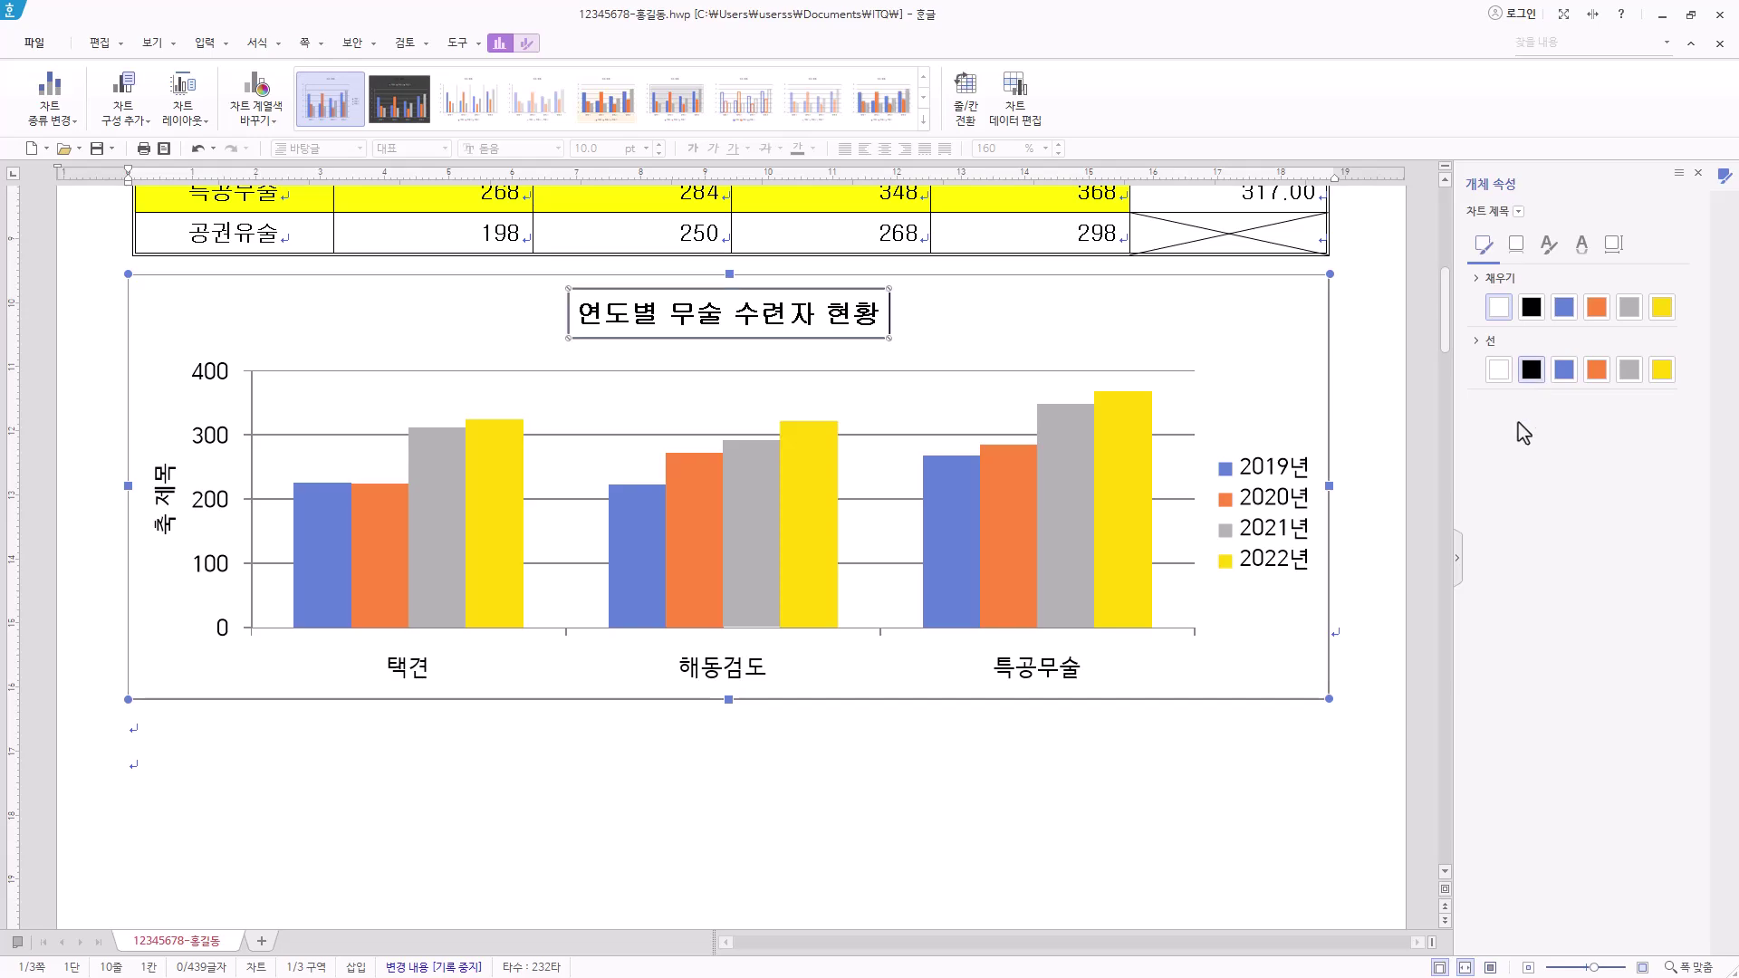
# Add a drop shadow (그림자) falling to the lower right of the chart title box
pyautogui.click(1516, 253)
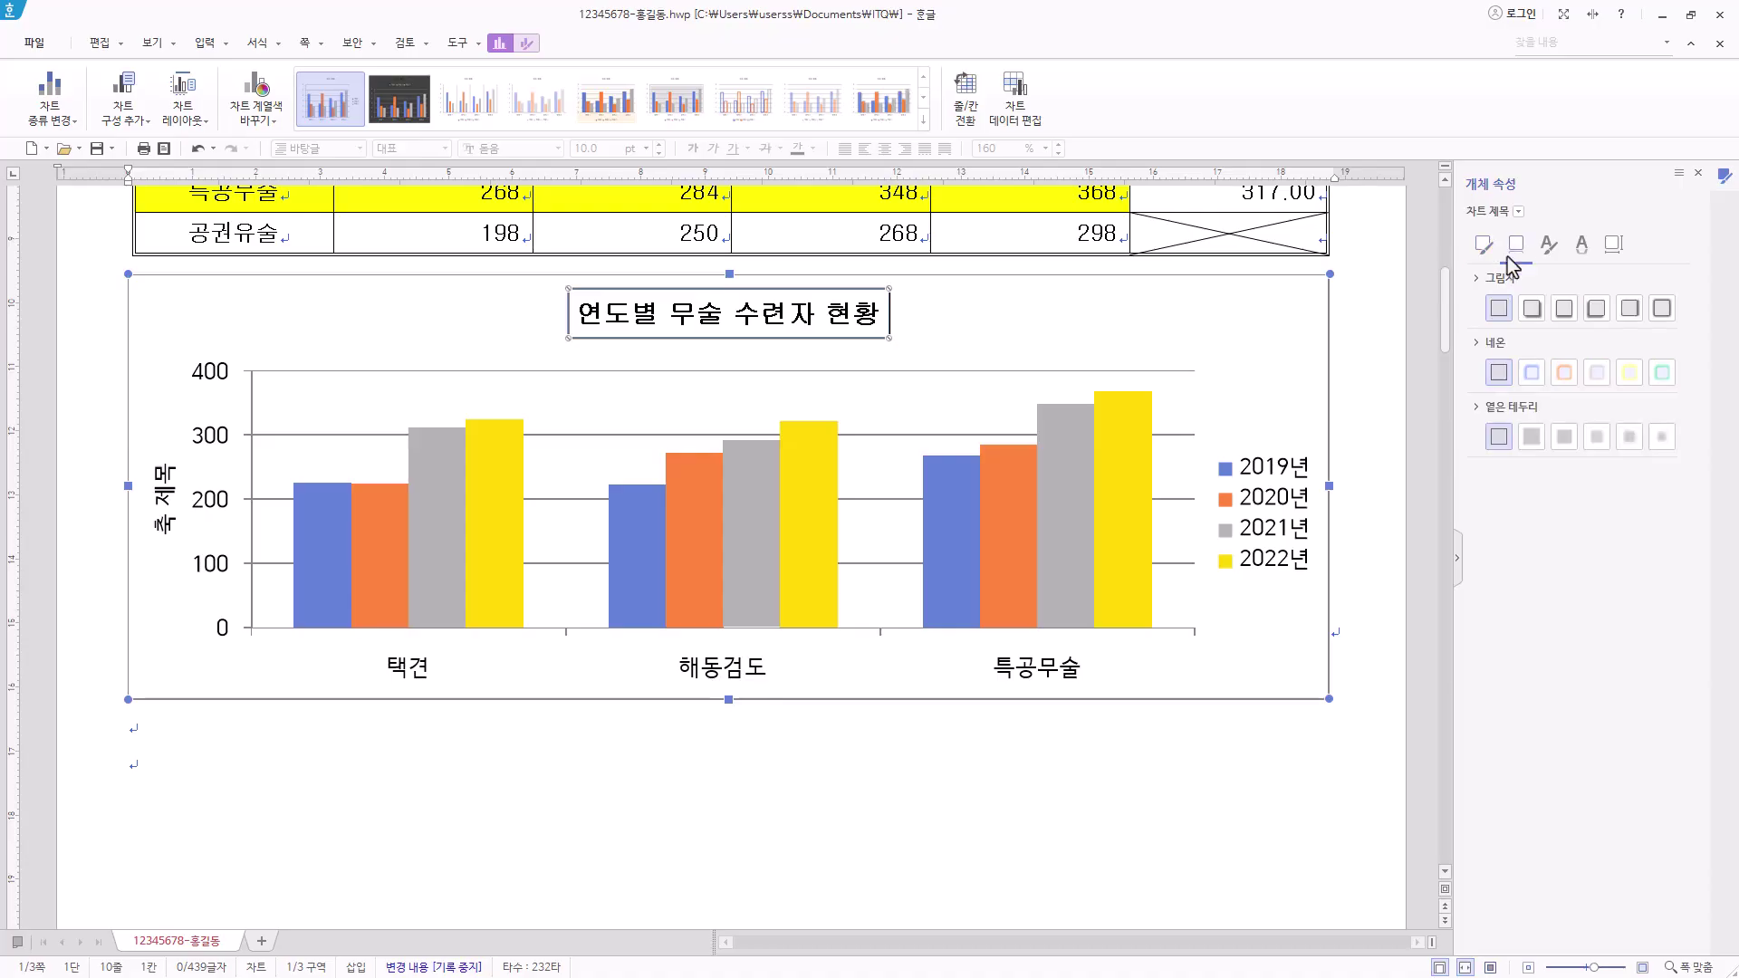
pyautogui.click(1479, 281)
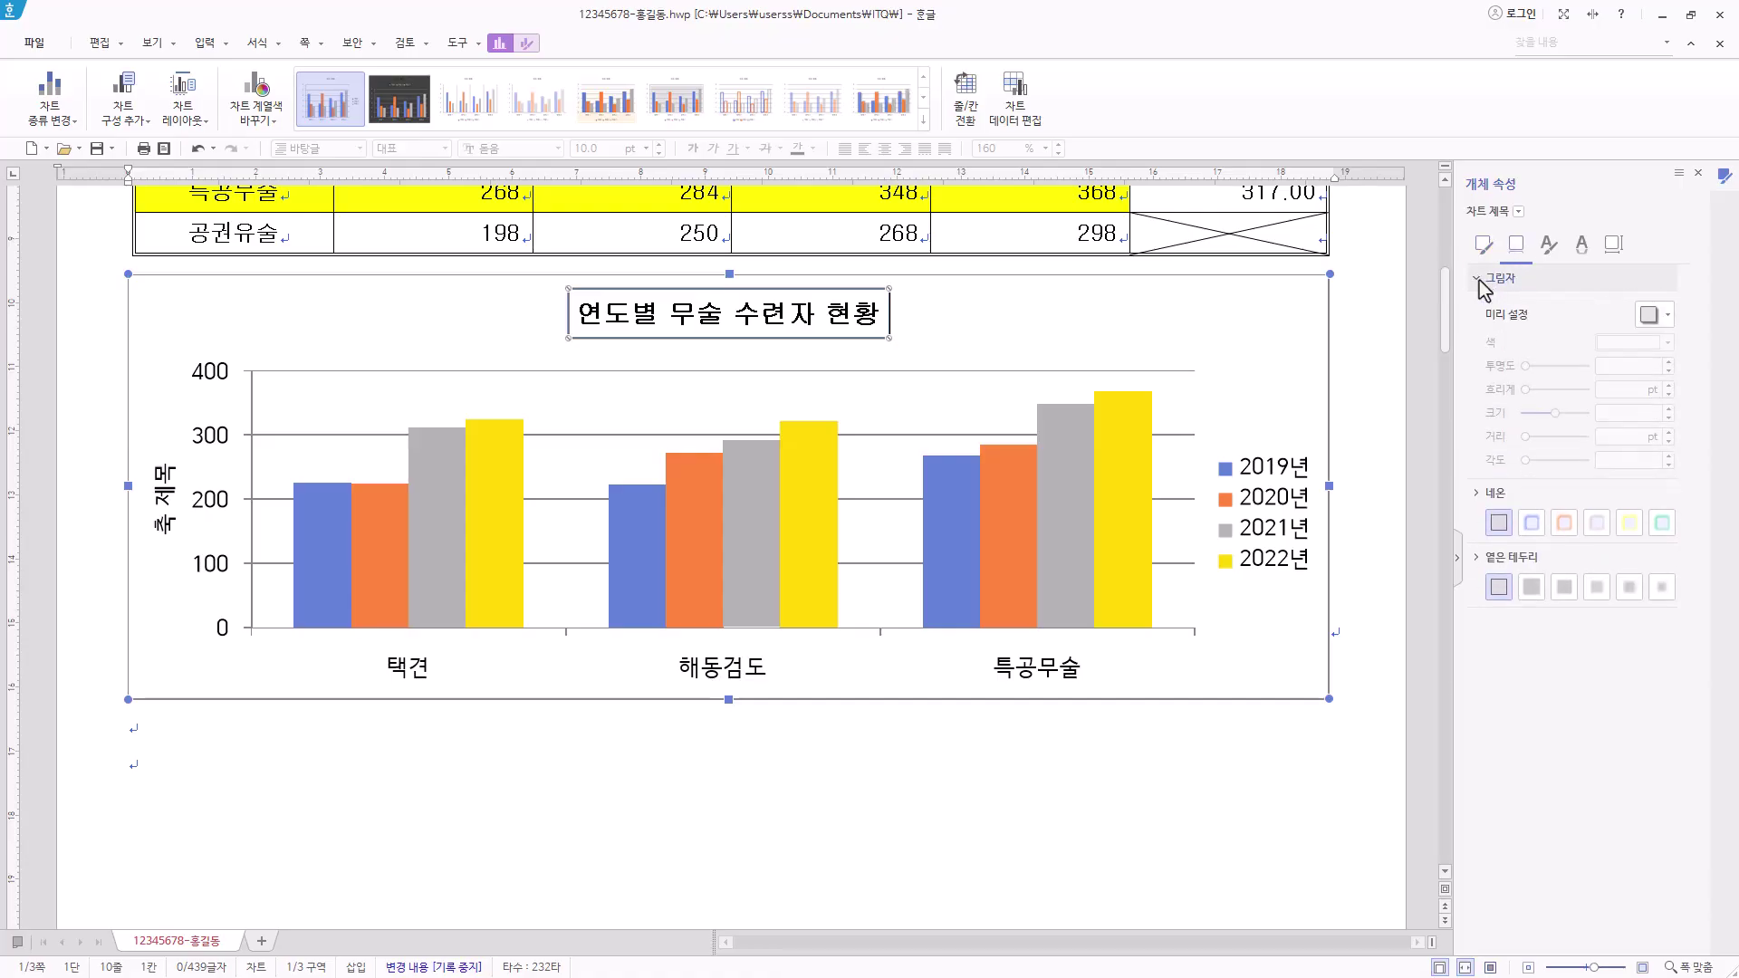
pyautogui.click(1654, 314)
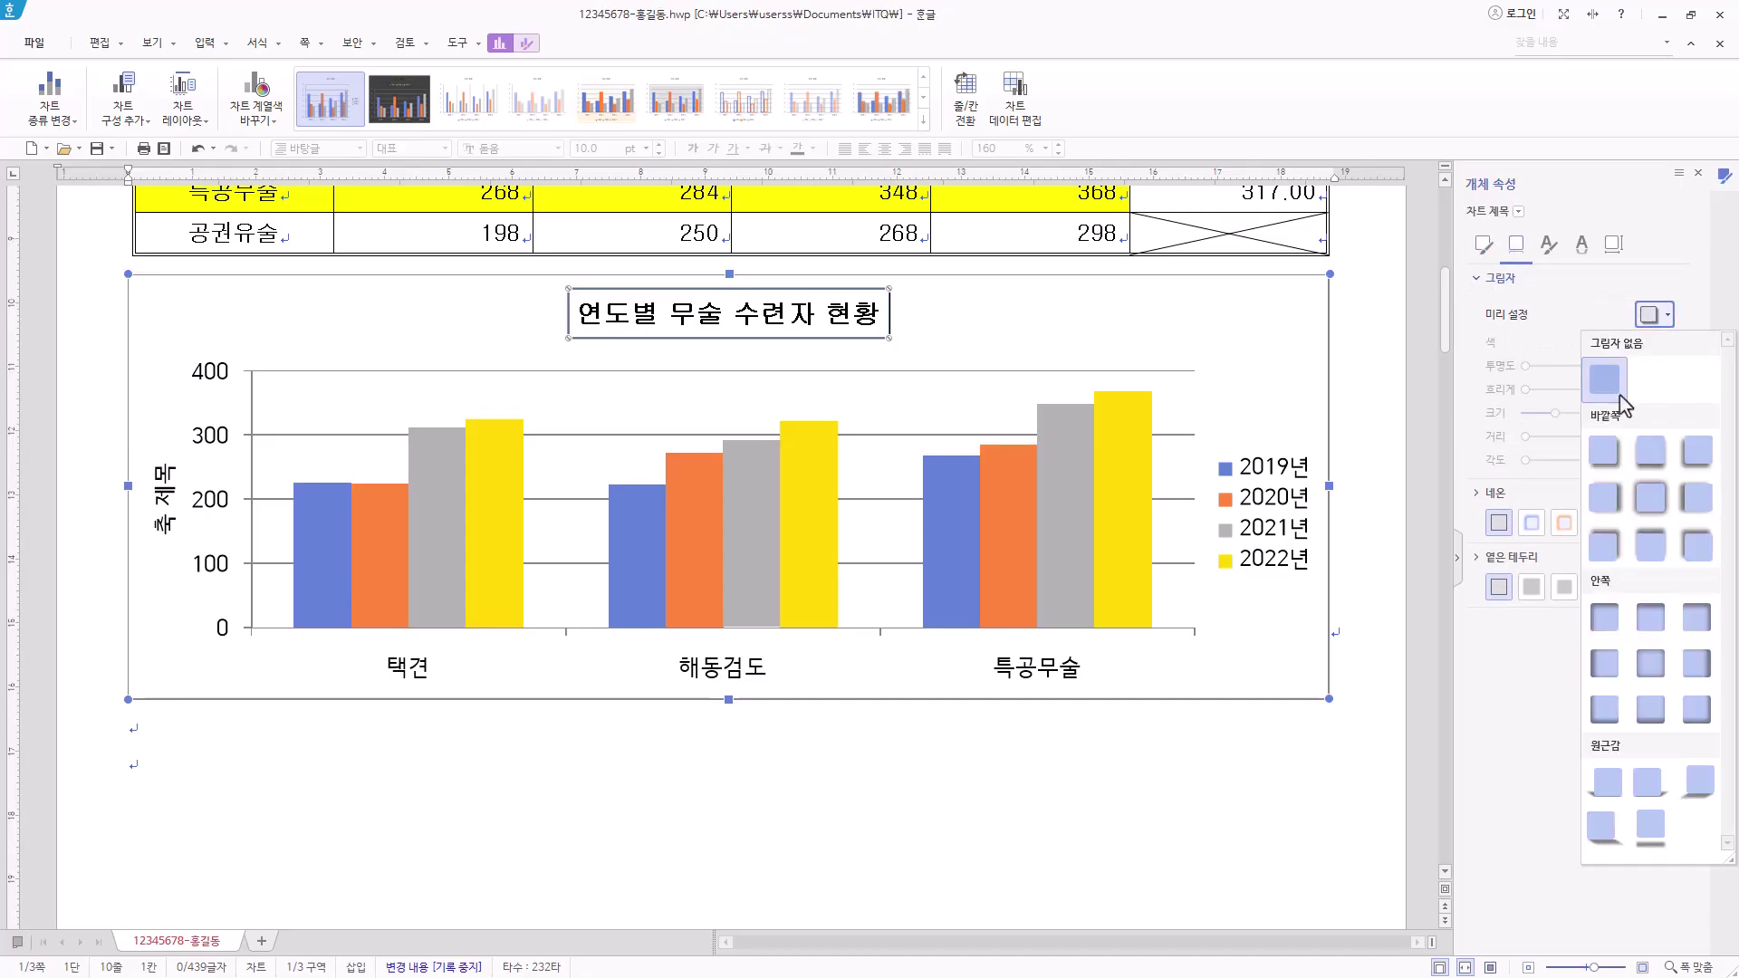
pyautogui.click(1605, 453)
pyautogui.click(1479, 281)
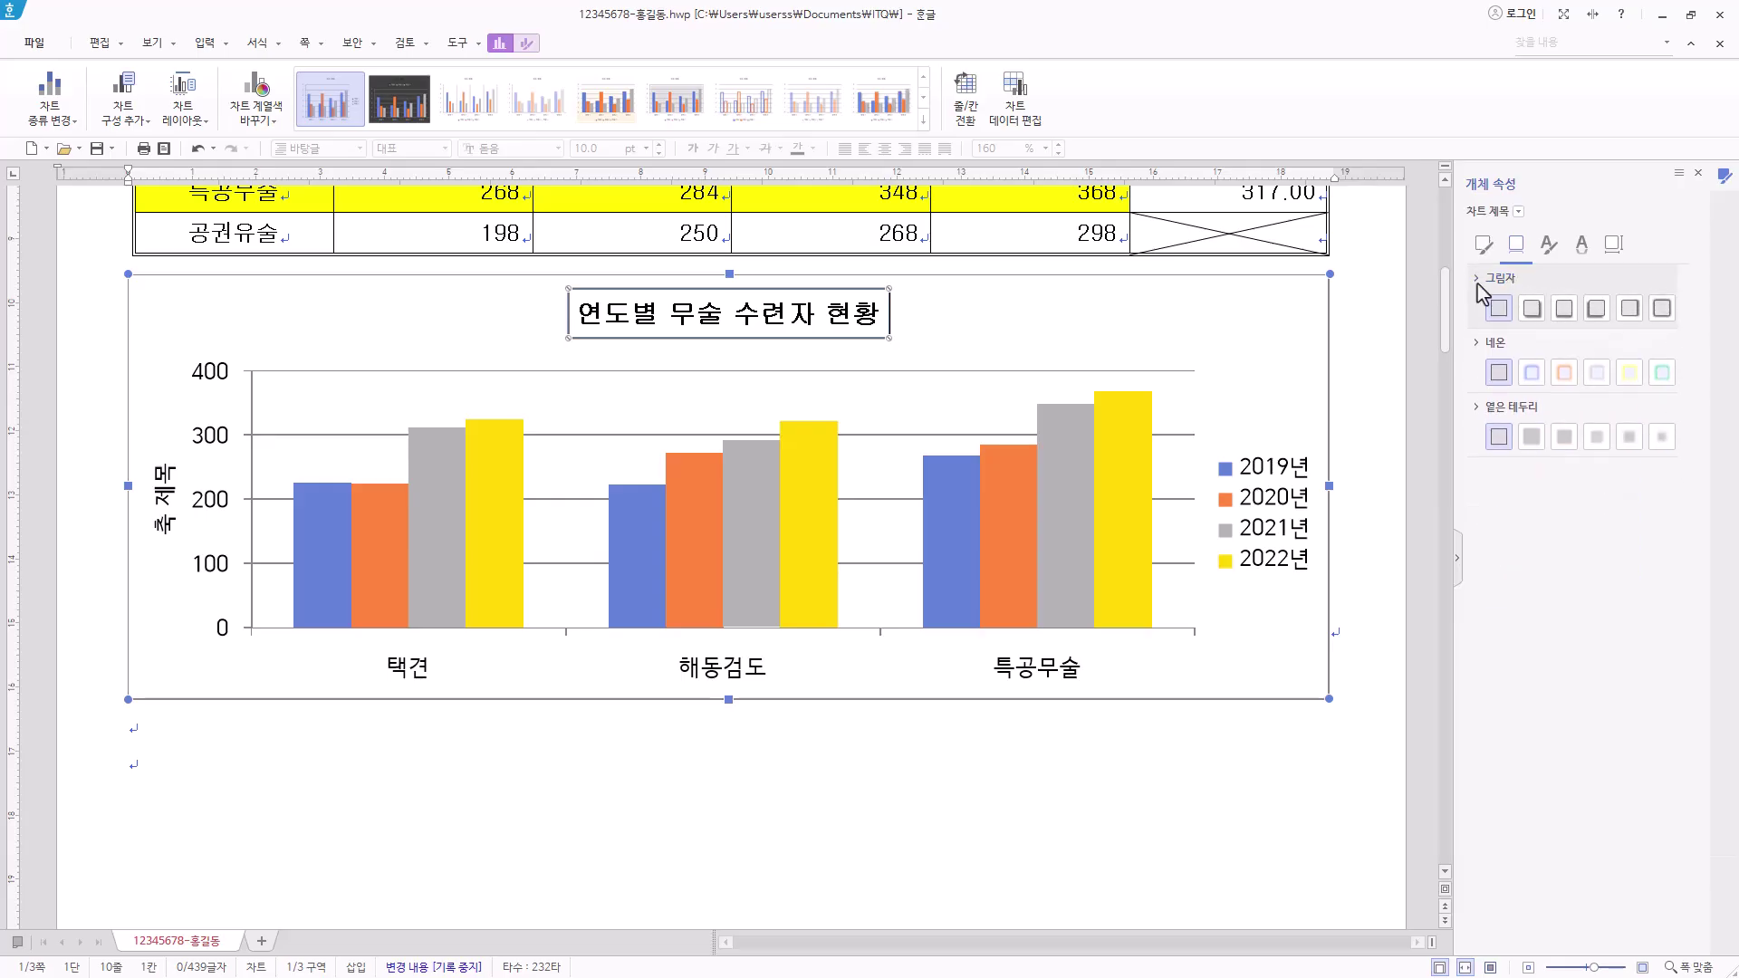
pyautogui.click(1531, 312)
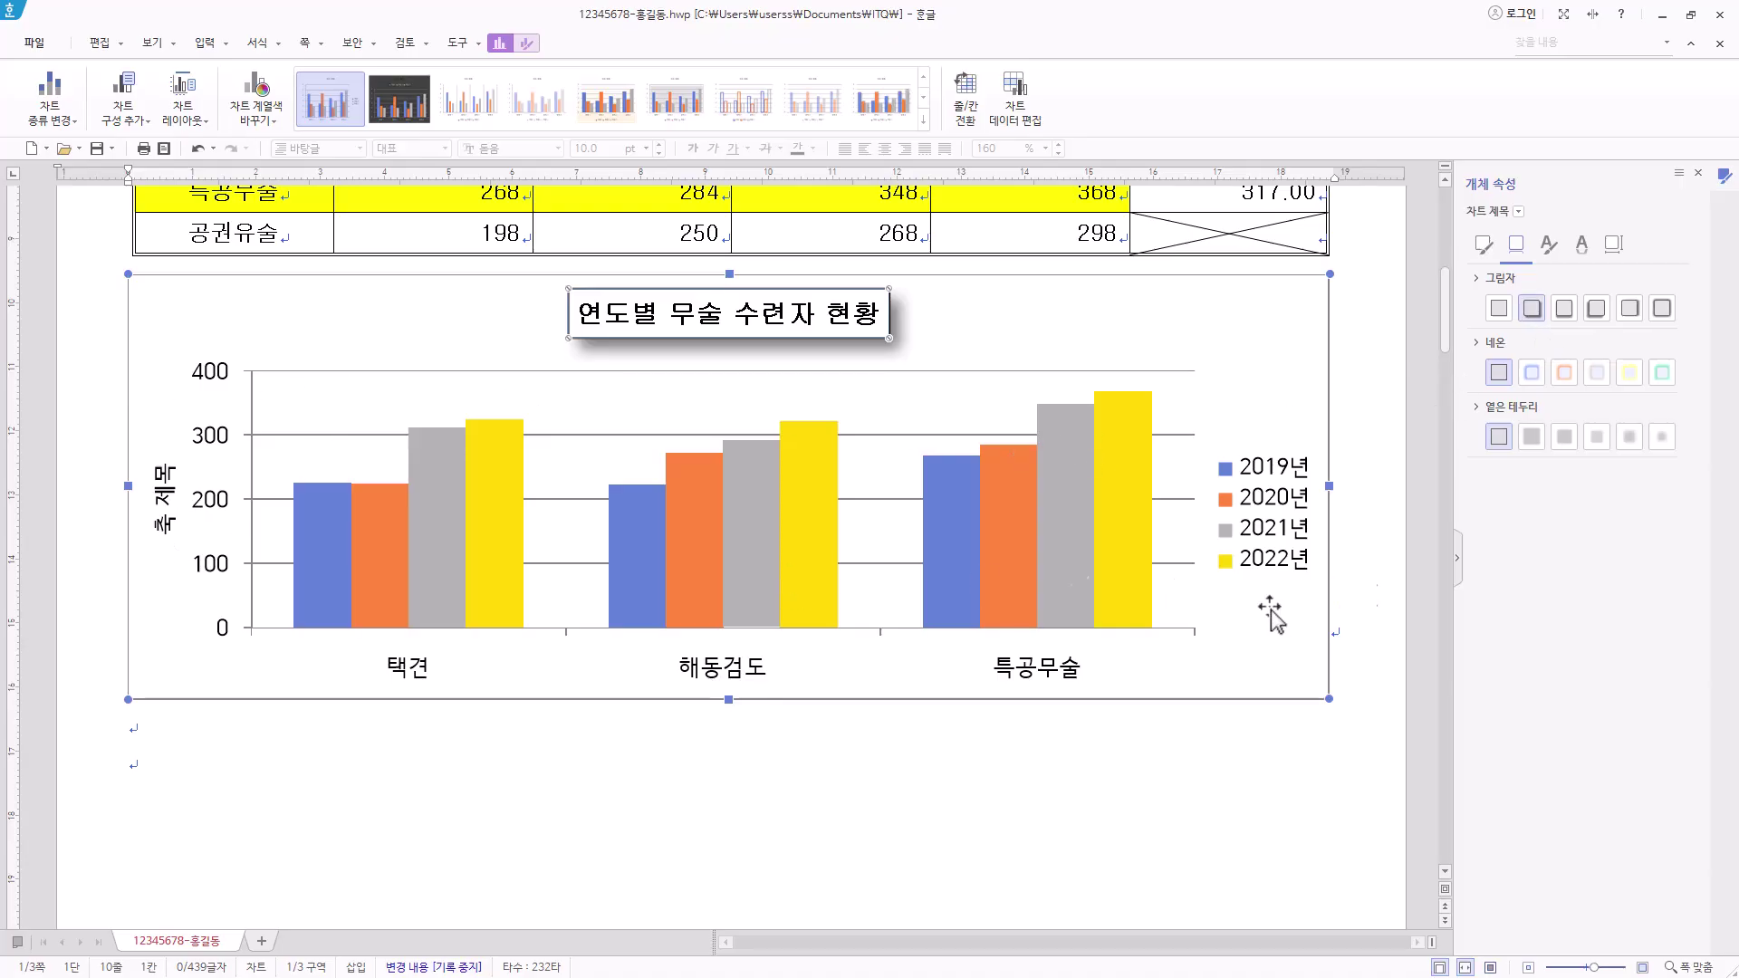
# Replace the value axis title's text with "(단위 : 천 명)"
pyautogui.click(171, 504)
pyautogui.rightClick(170, 503)
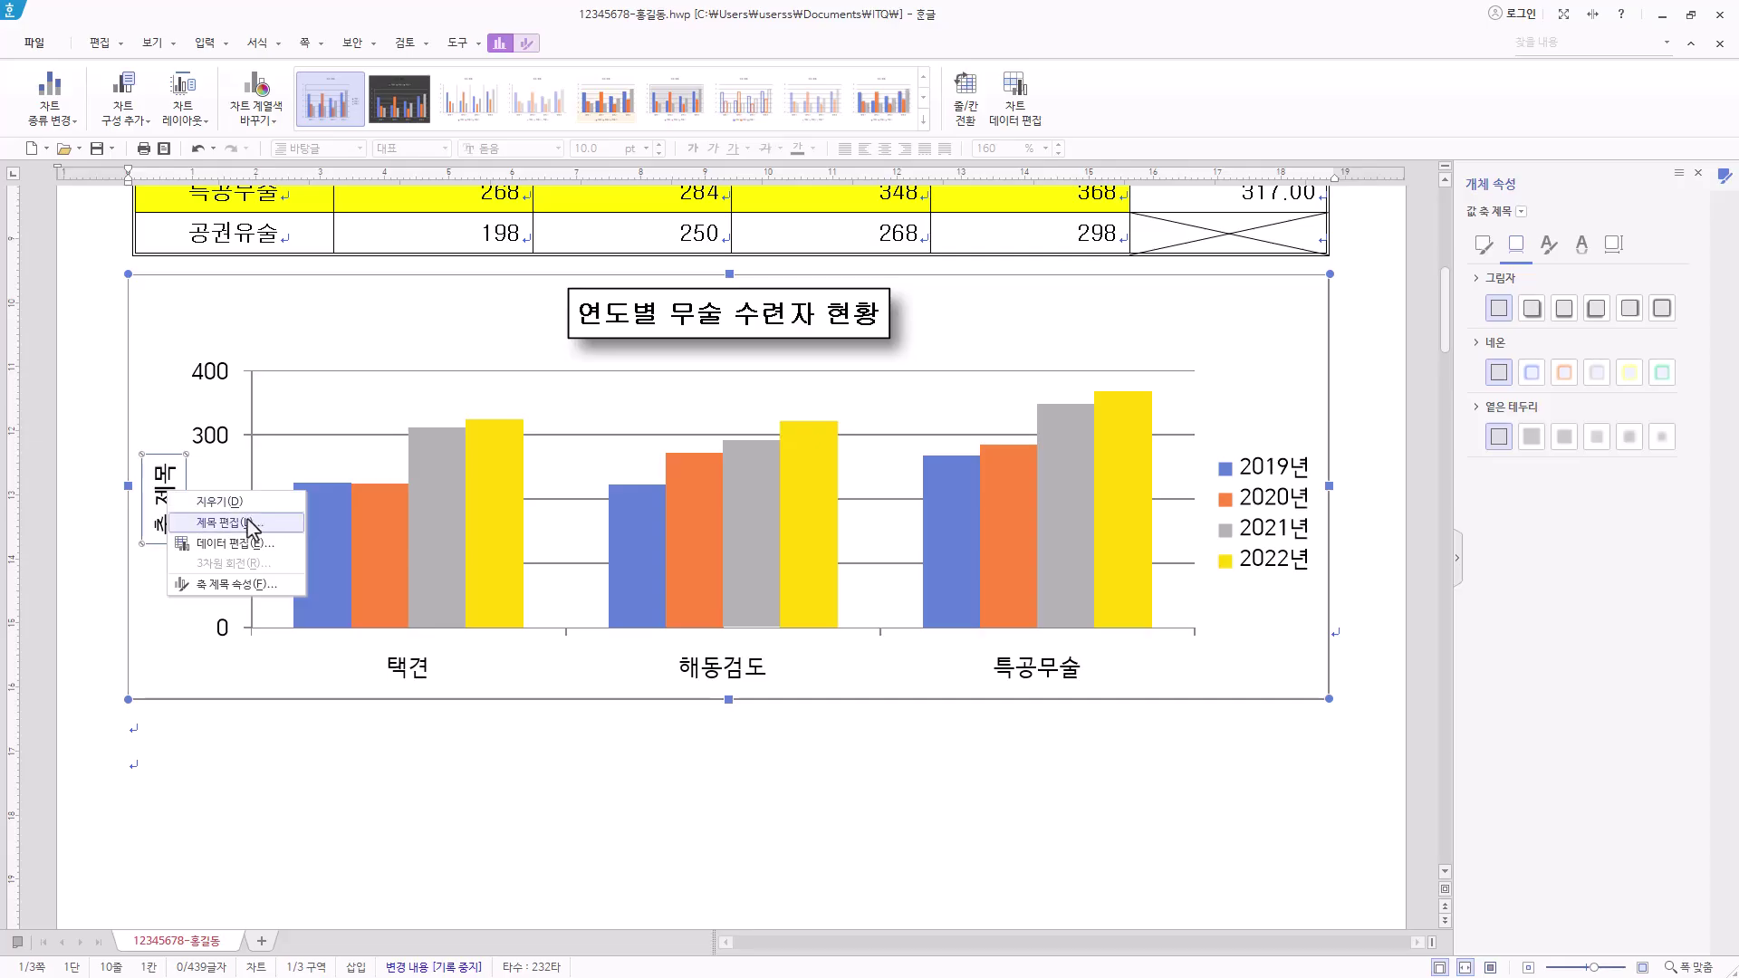
pyautogui.click(207, 522)
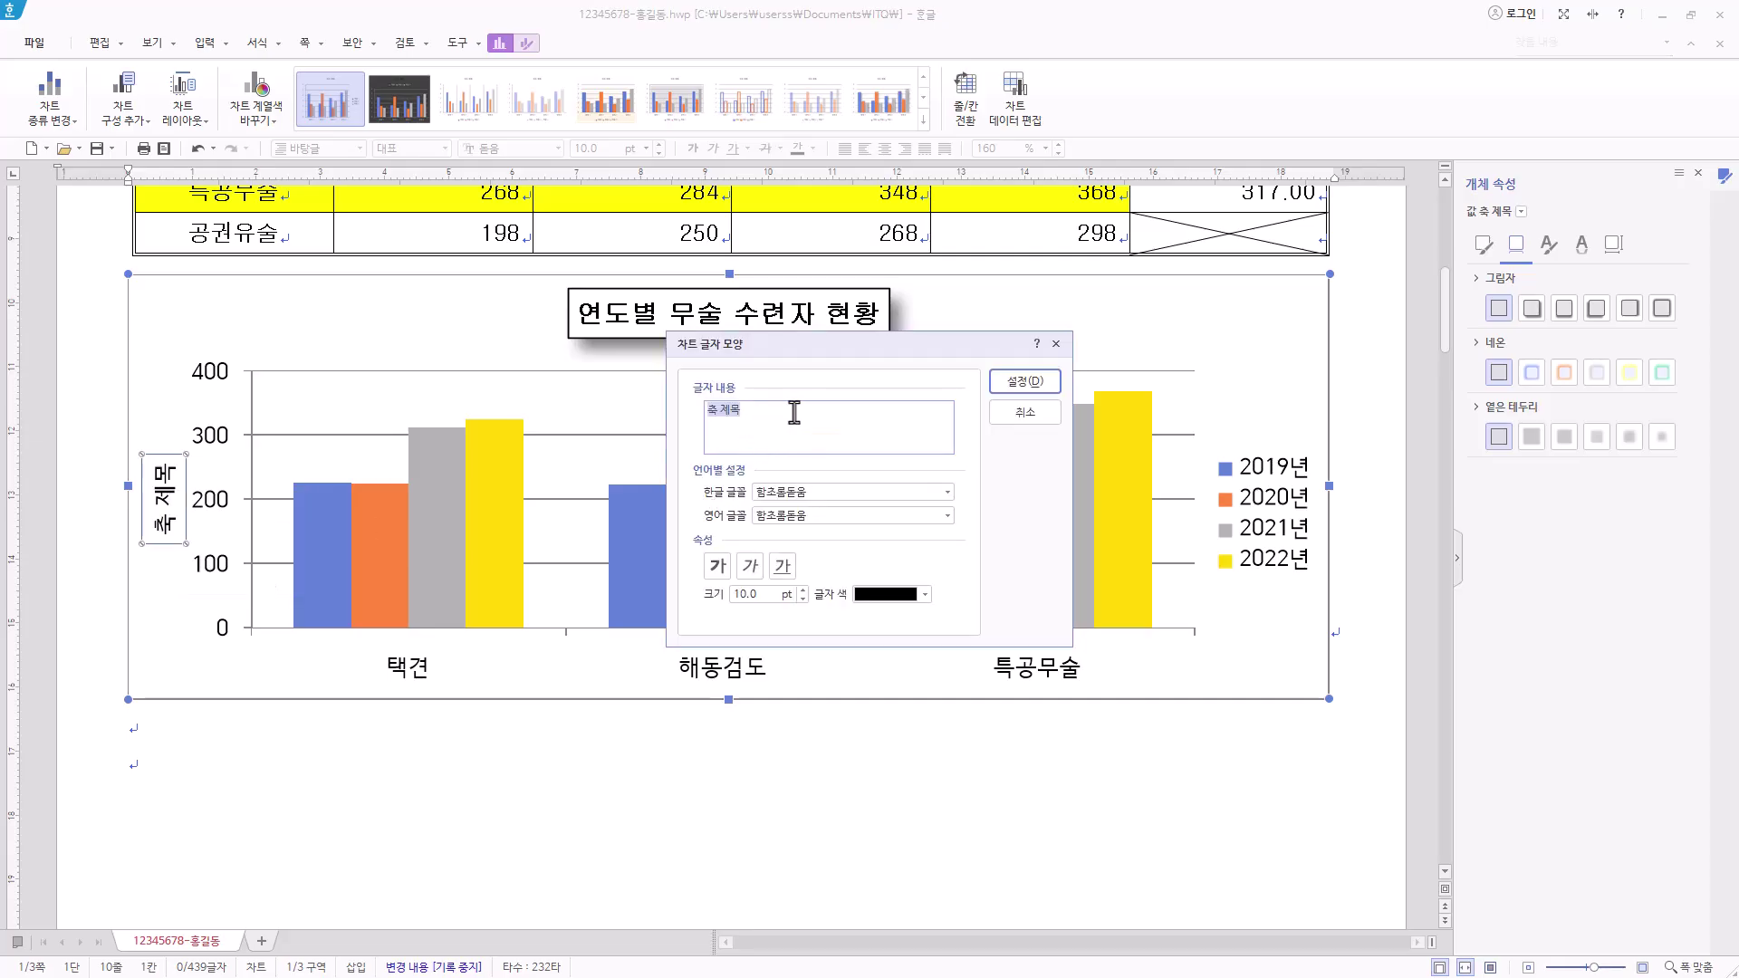
pyautogui.write('(단위 : 천 명)')
# Set the value axis title's Korean and English fonts to 굴림 and apply the text settings
pyautogui.click(861, 489)
pyautogui.write('굴림')
pyautogui.press('Tab')
pyautogui.write('굴림')
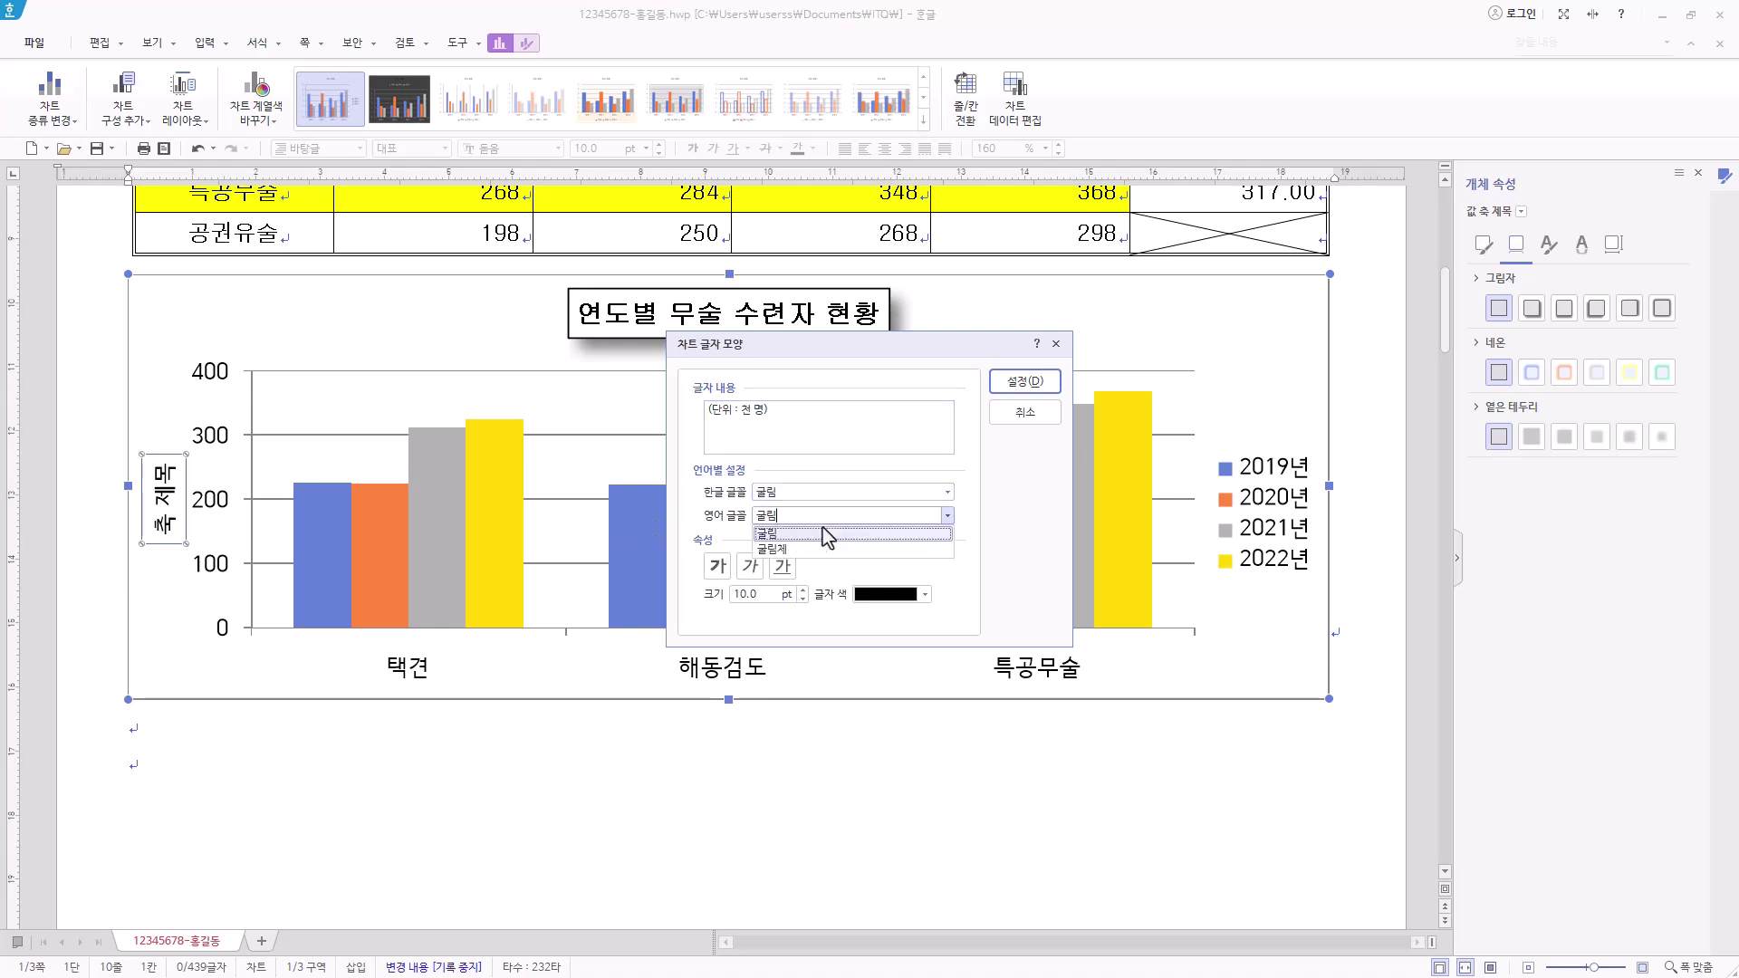
pyautogui.click(803, 534)
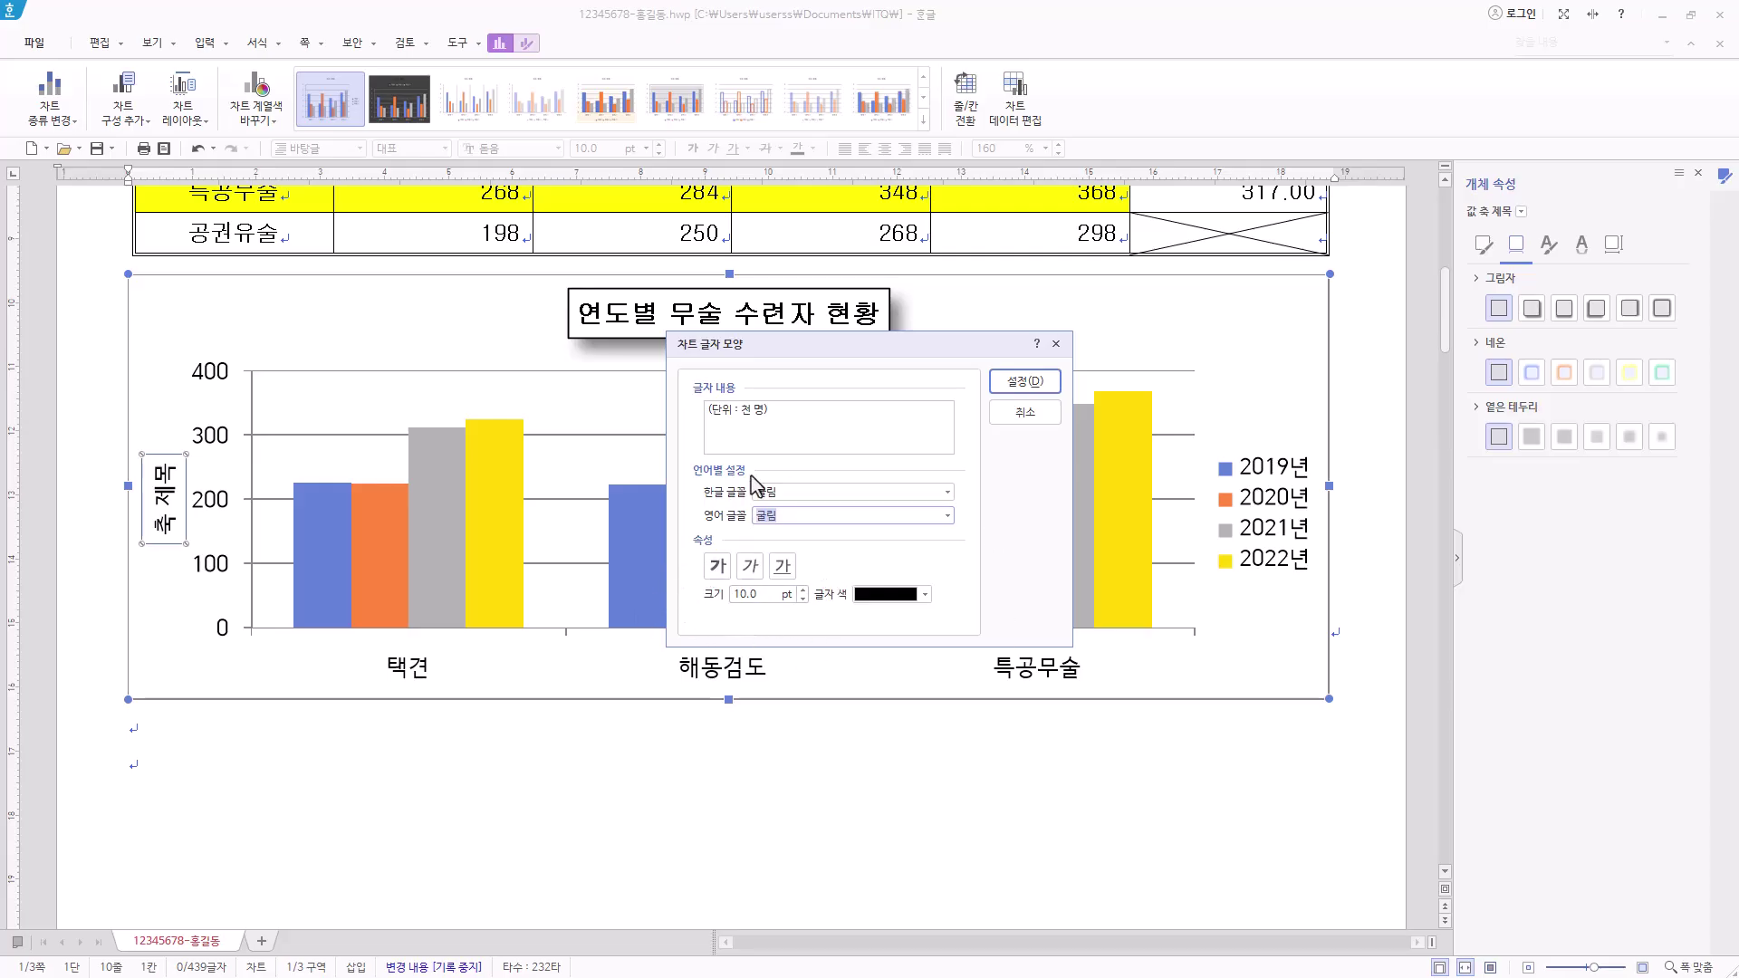
pyautogui.click(1025, 381)
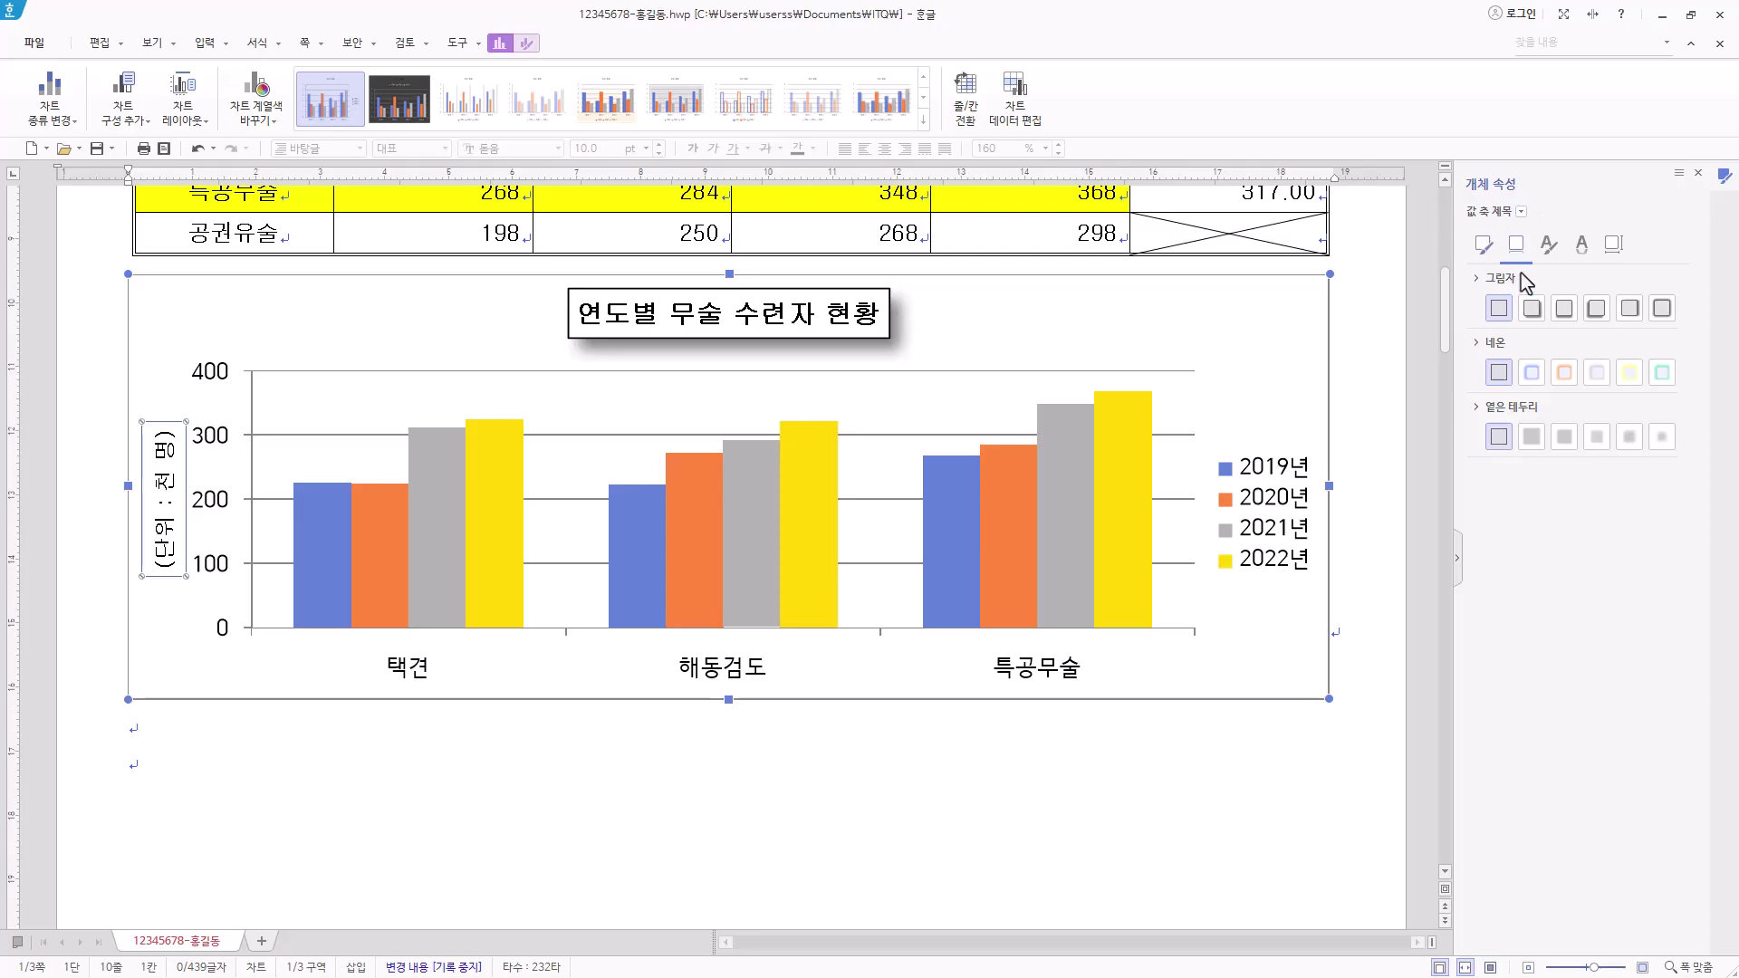
# Change the value axis title's text direction (글자 방향) to horizontal (가로)
pyautogui.click(1619, 250)
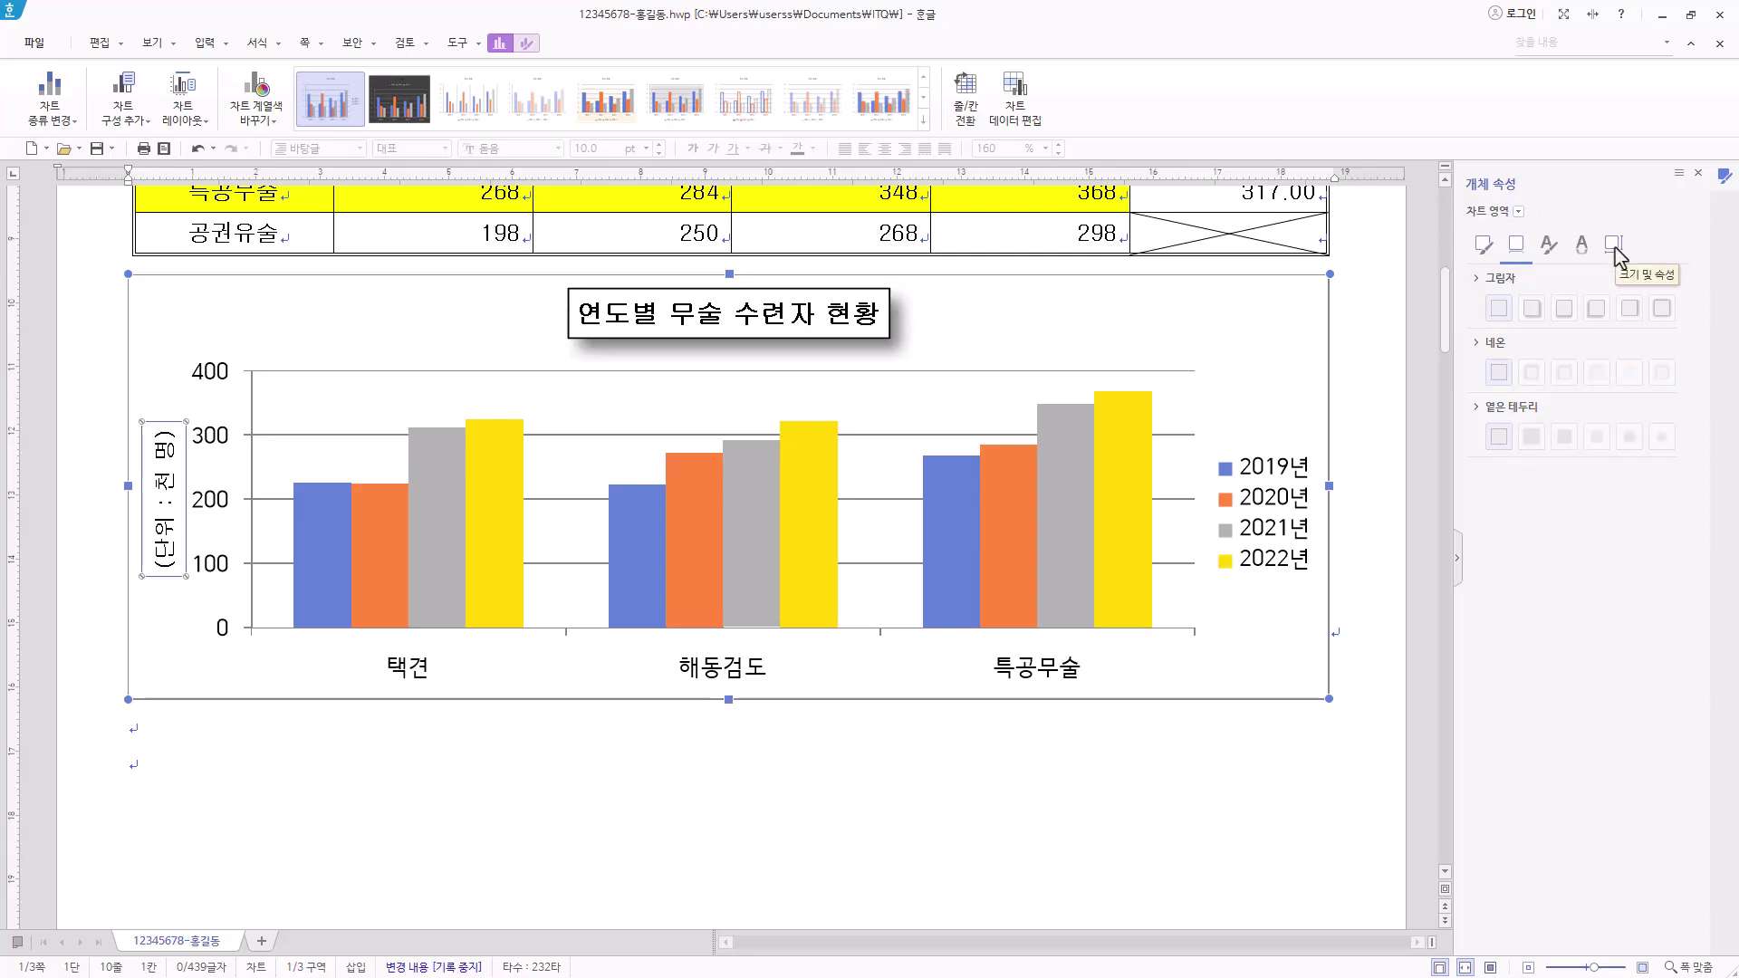
pyautogui.click(1616, 247)
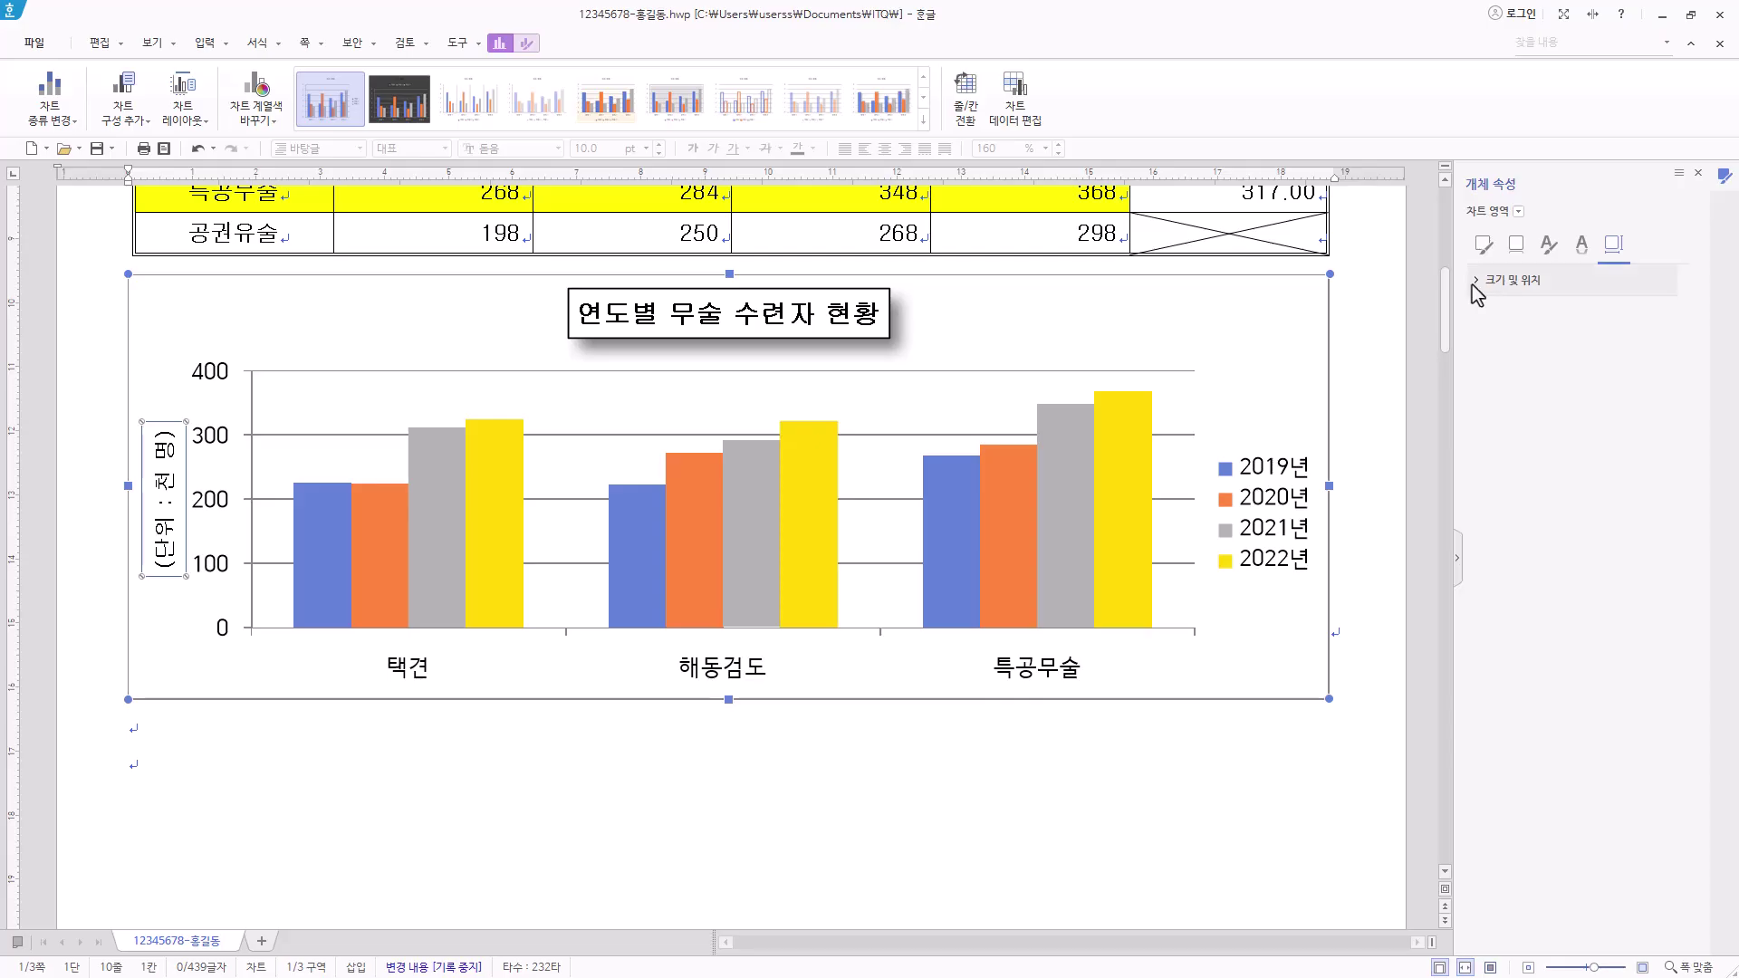
pyautogui.click(1476, 282)
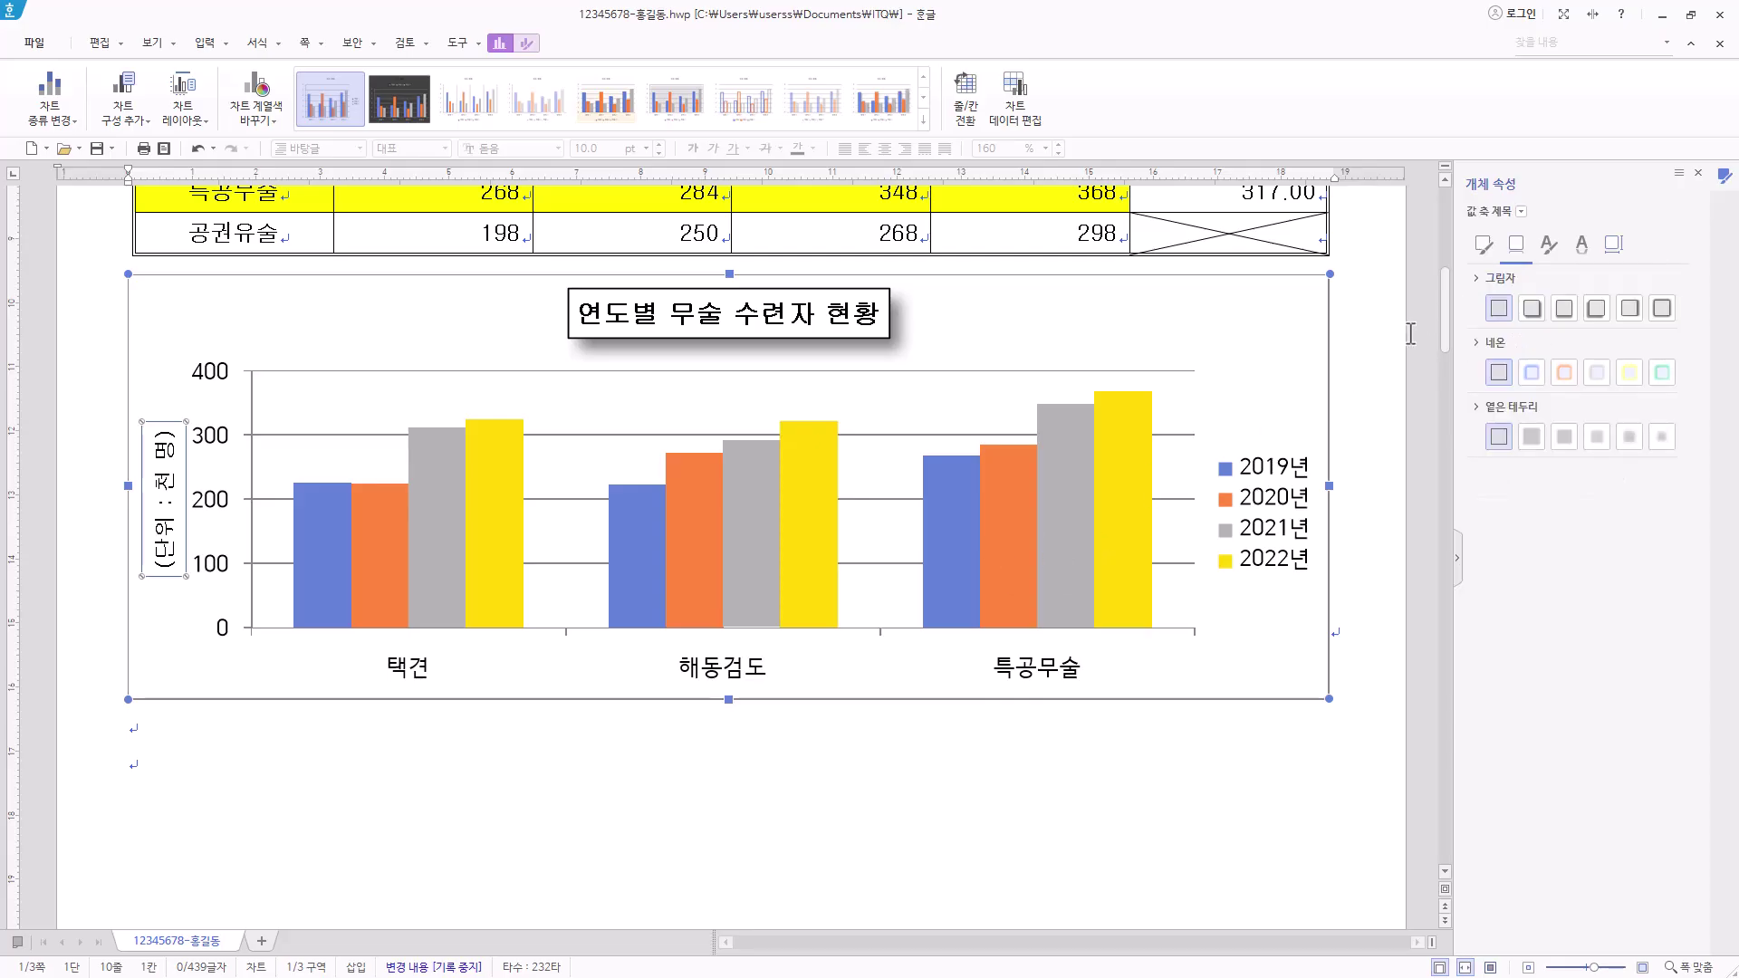
pyautogui.click(1567, 246)
pyautogui.click(1613, 244)
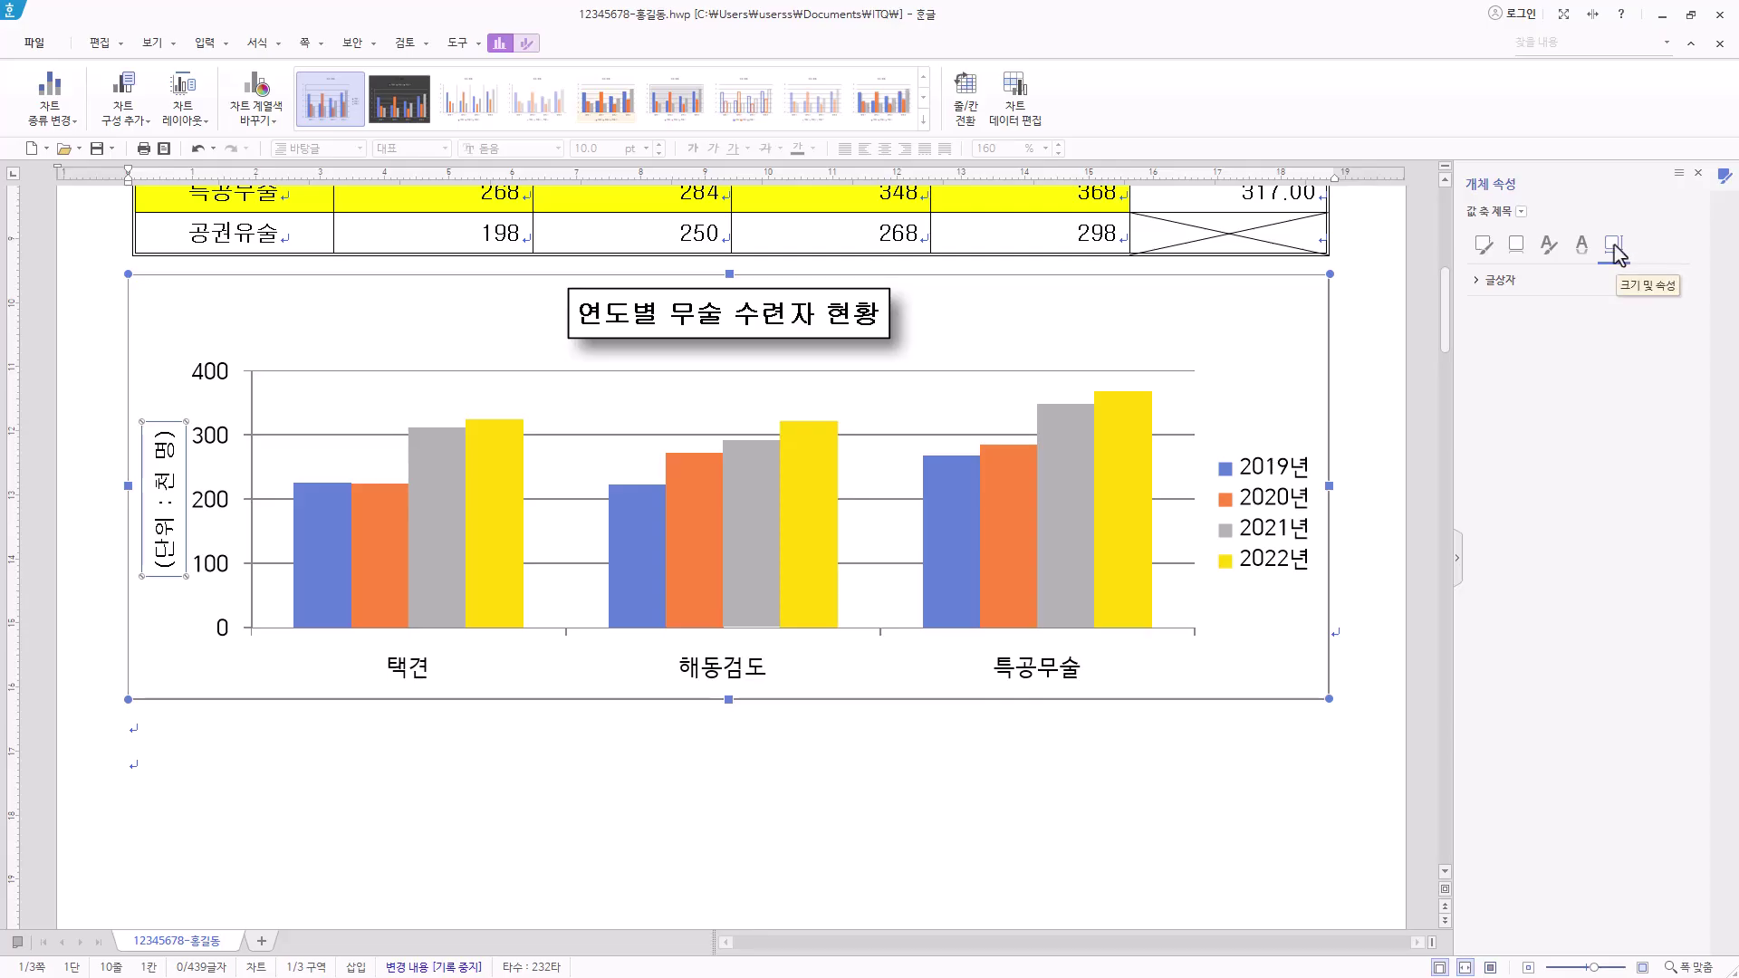
pyautogui.click(1480, 283)
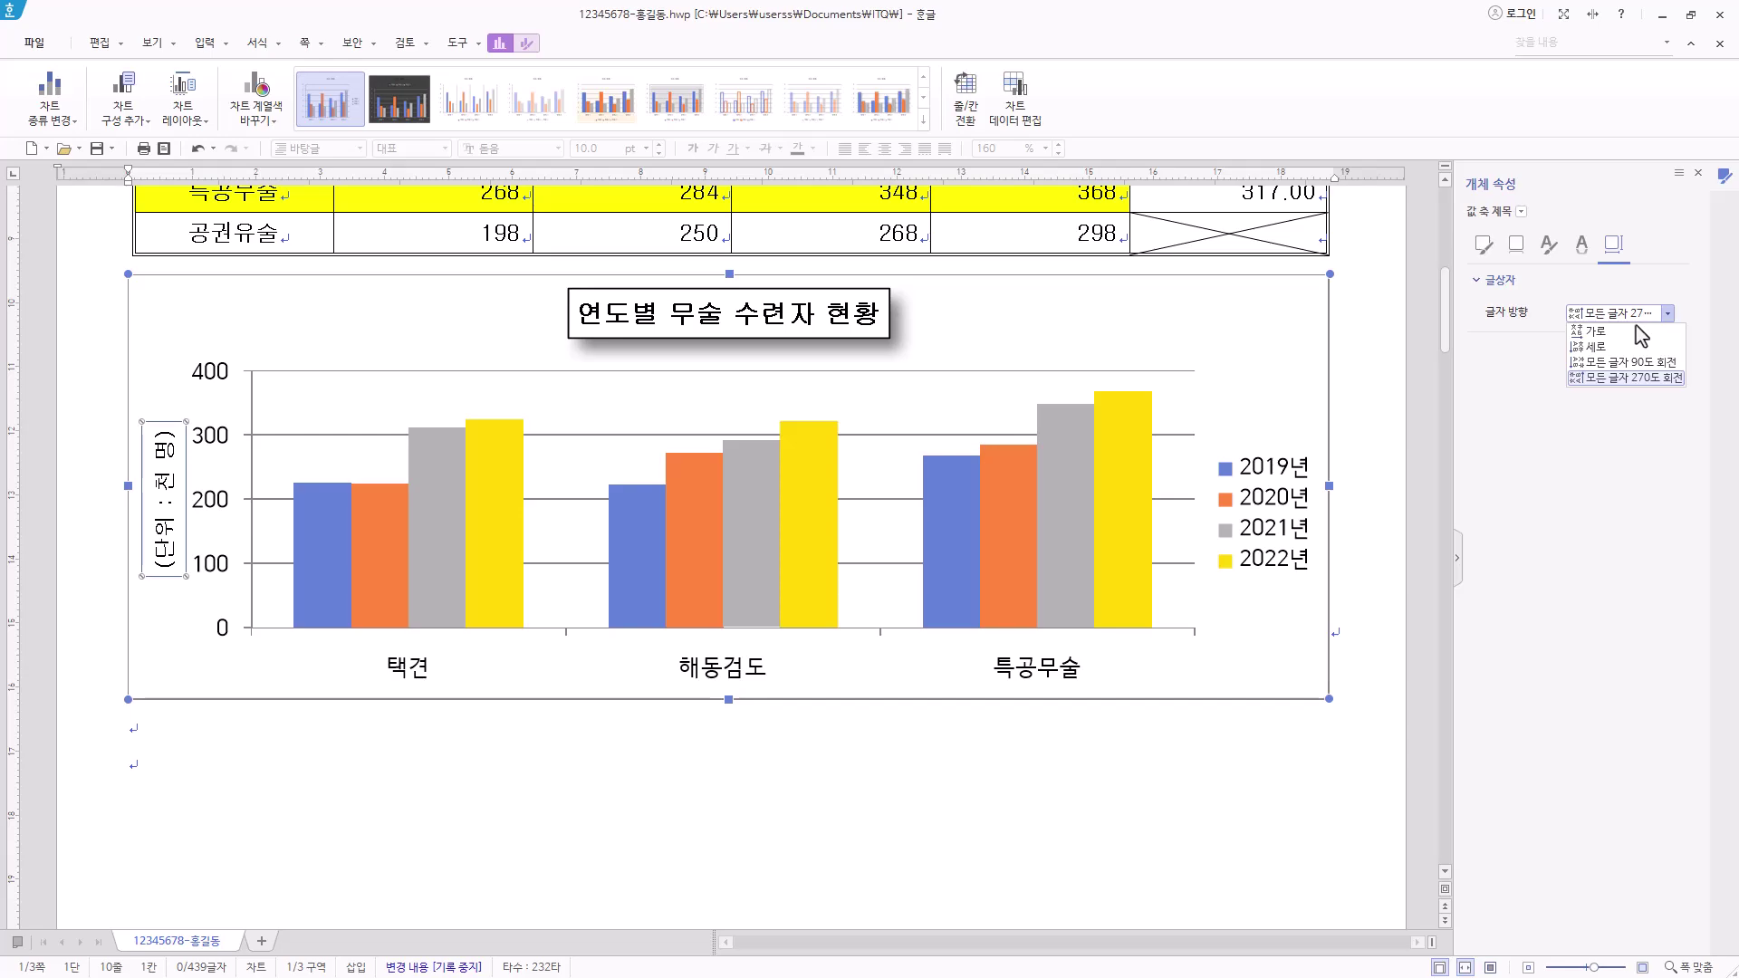
pyautogui.click(1637, 331)
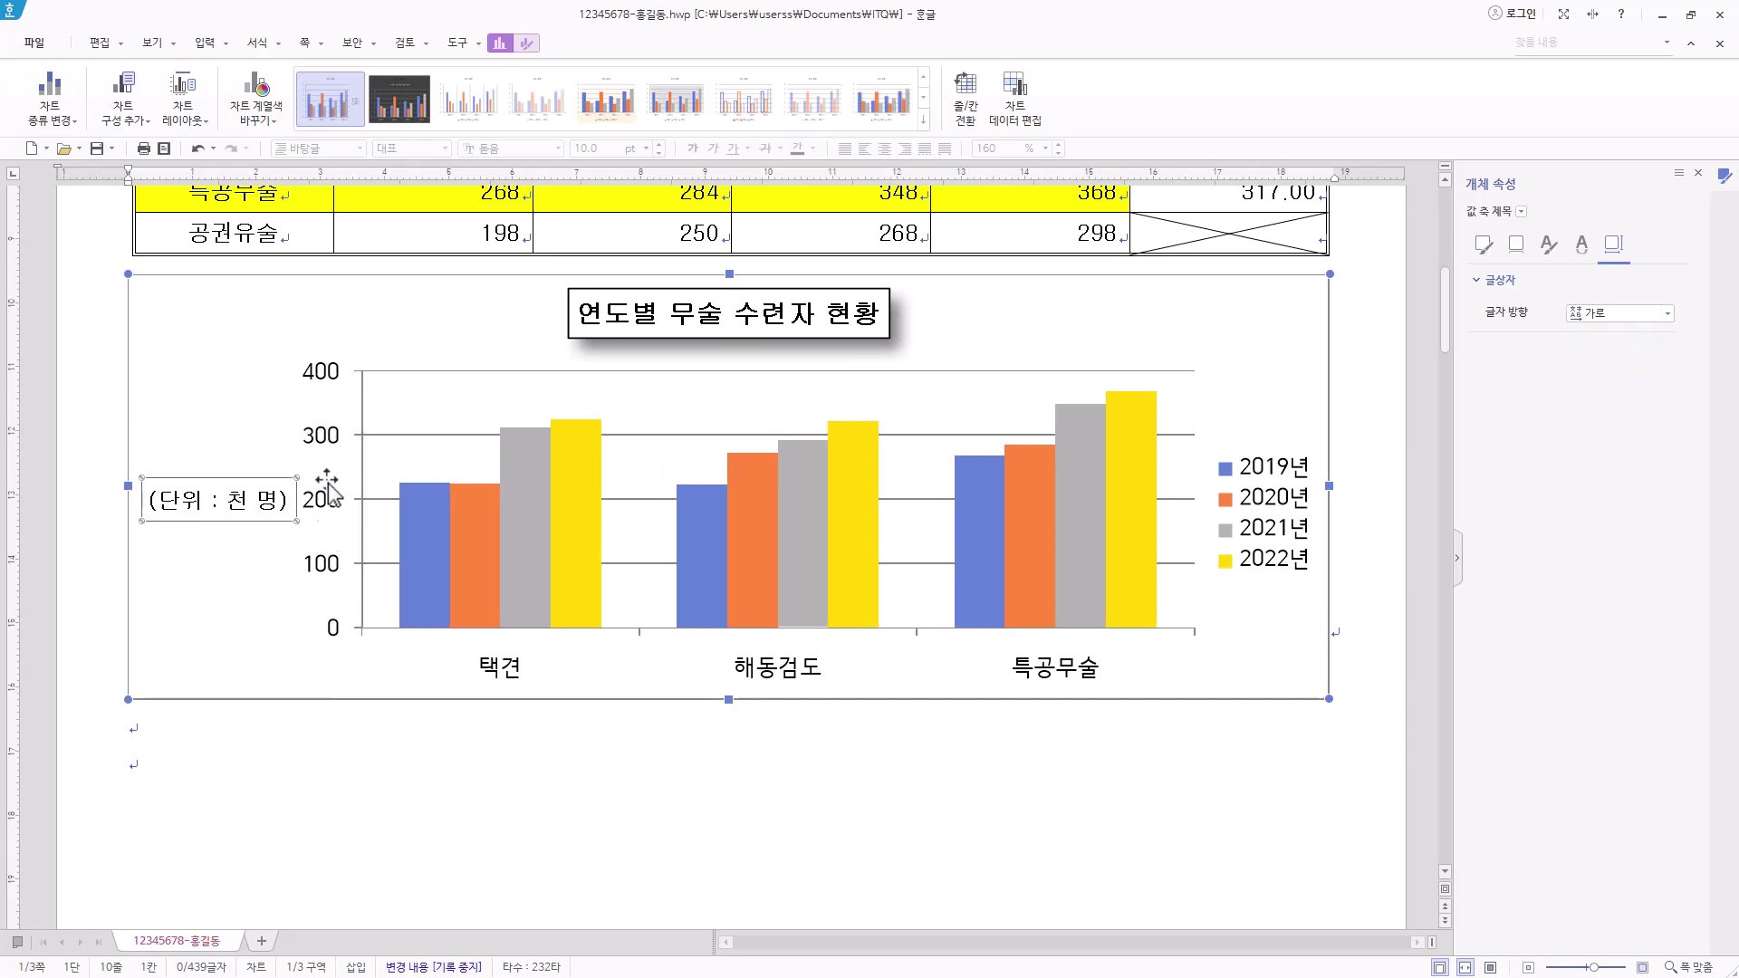
pyautogui.click(322, 440)
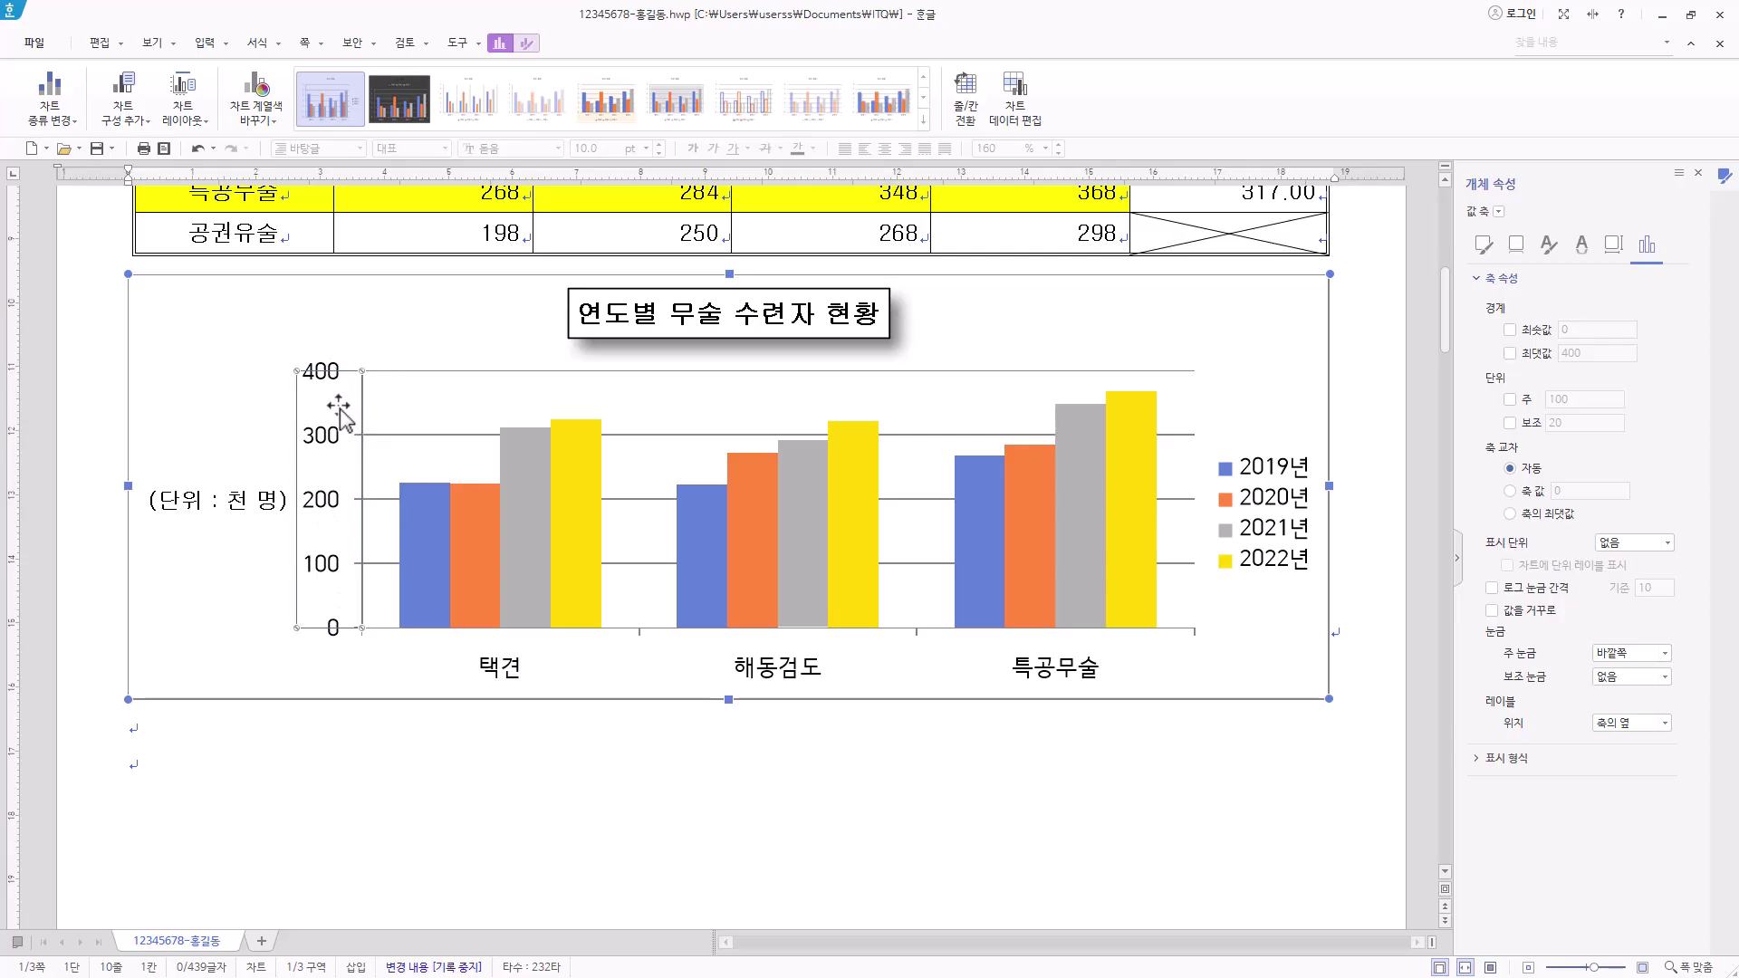
pyautogui.click(1509, 401)
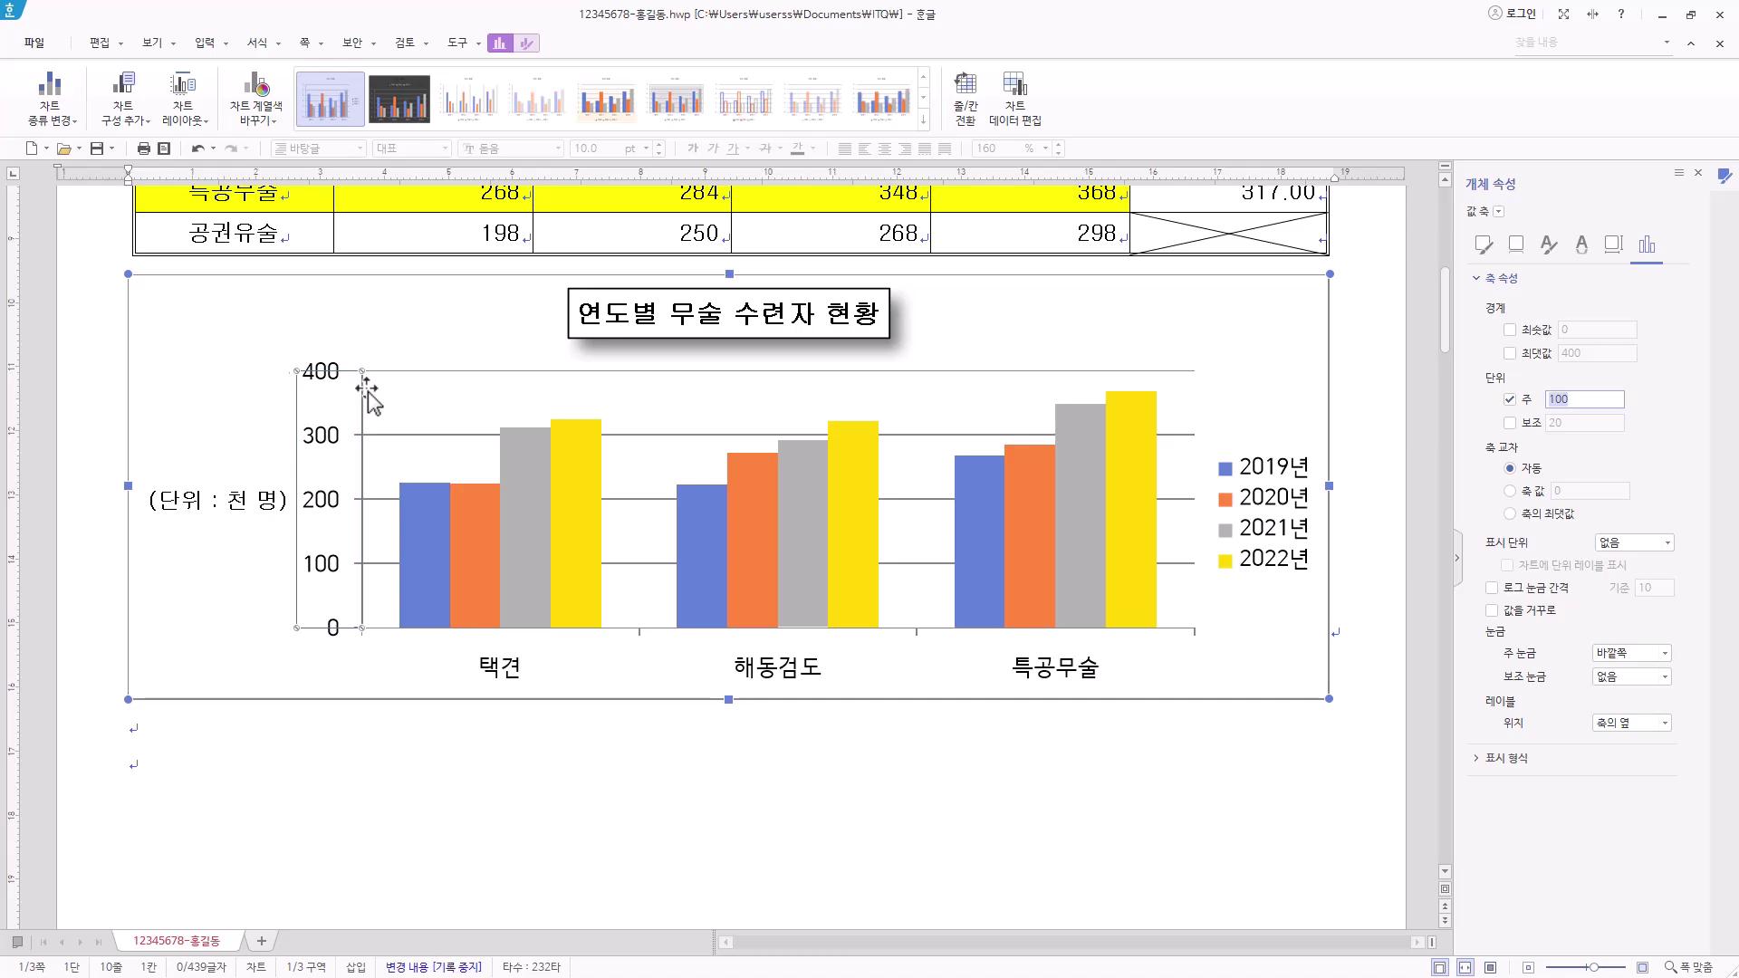
pyautogui.click(1509, 354)
pyautogui.doubleClick(1592, 356)
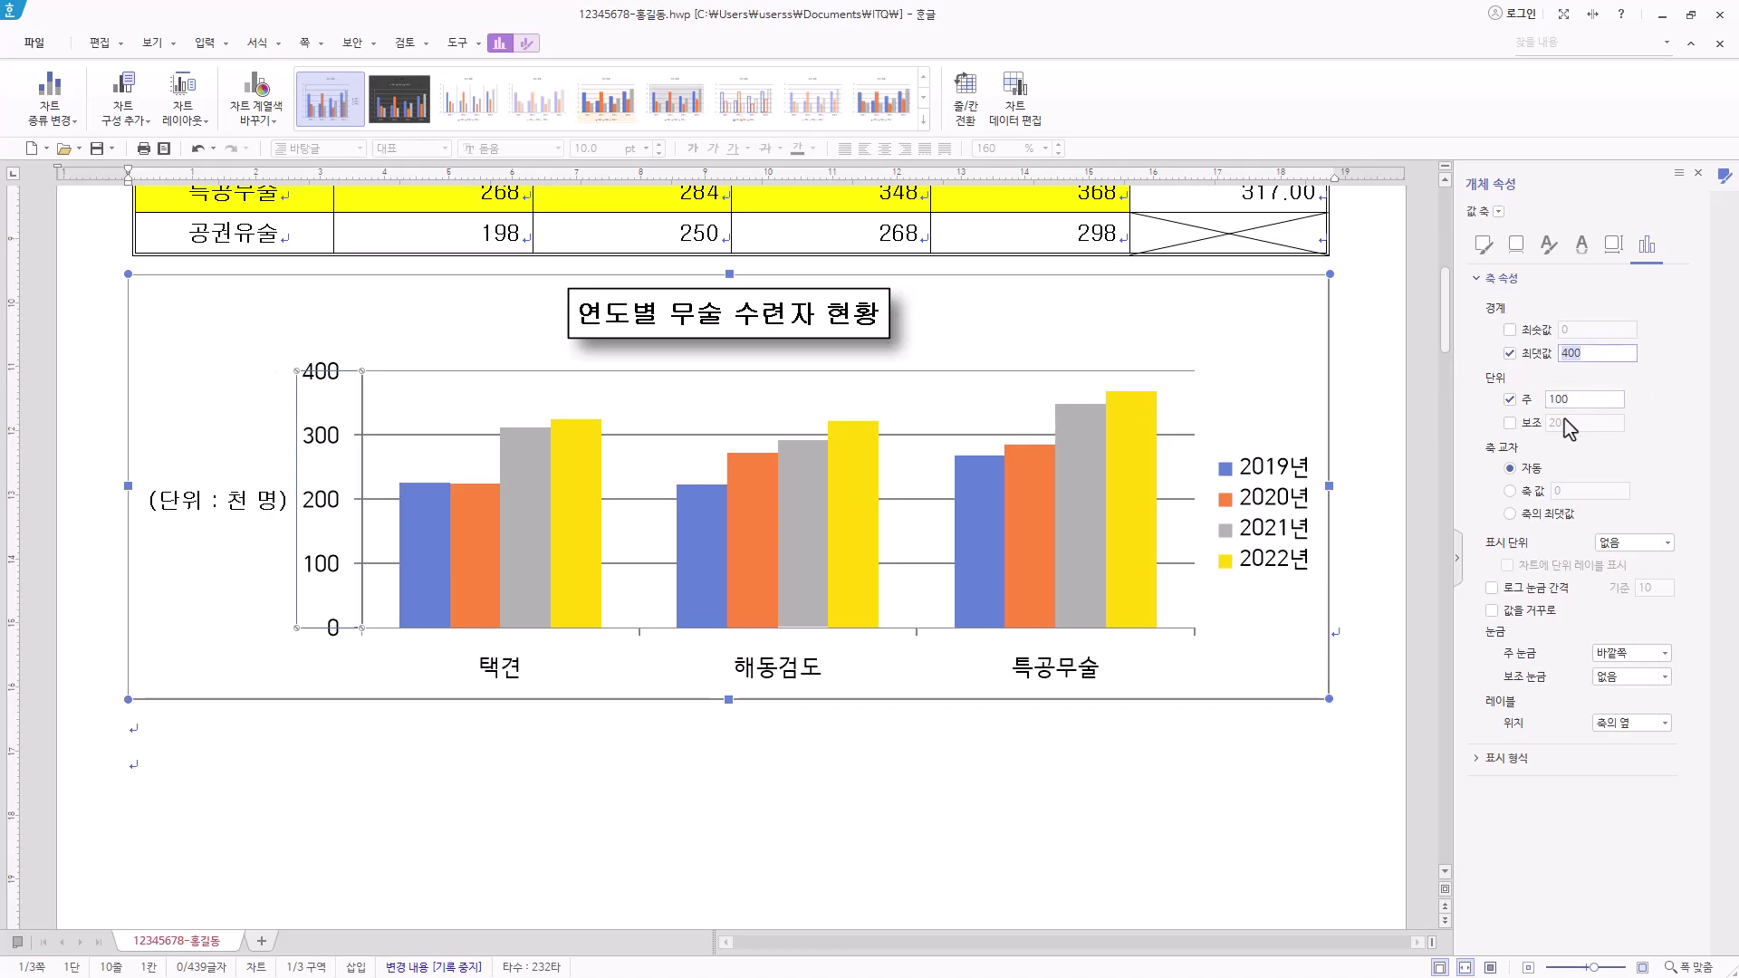
pyautogui.click(1509, 354)
# Set the value axis labels' Korean and English fonts to 굴림 and apply the text settings
pyautogui.rightClick(326, 434)
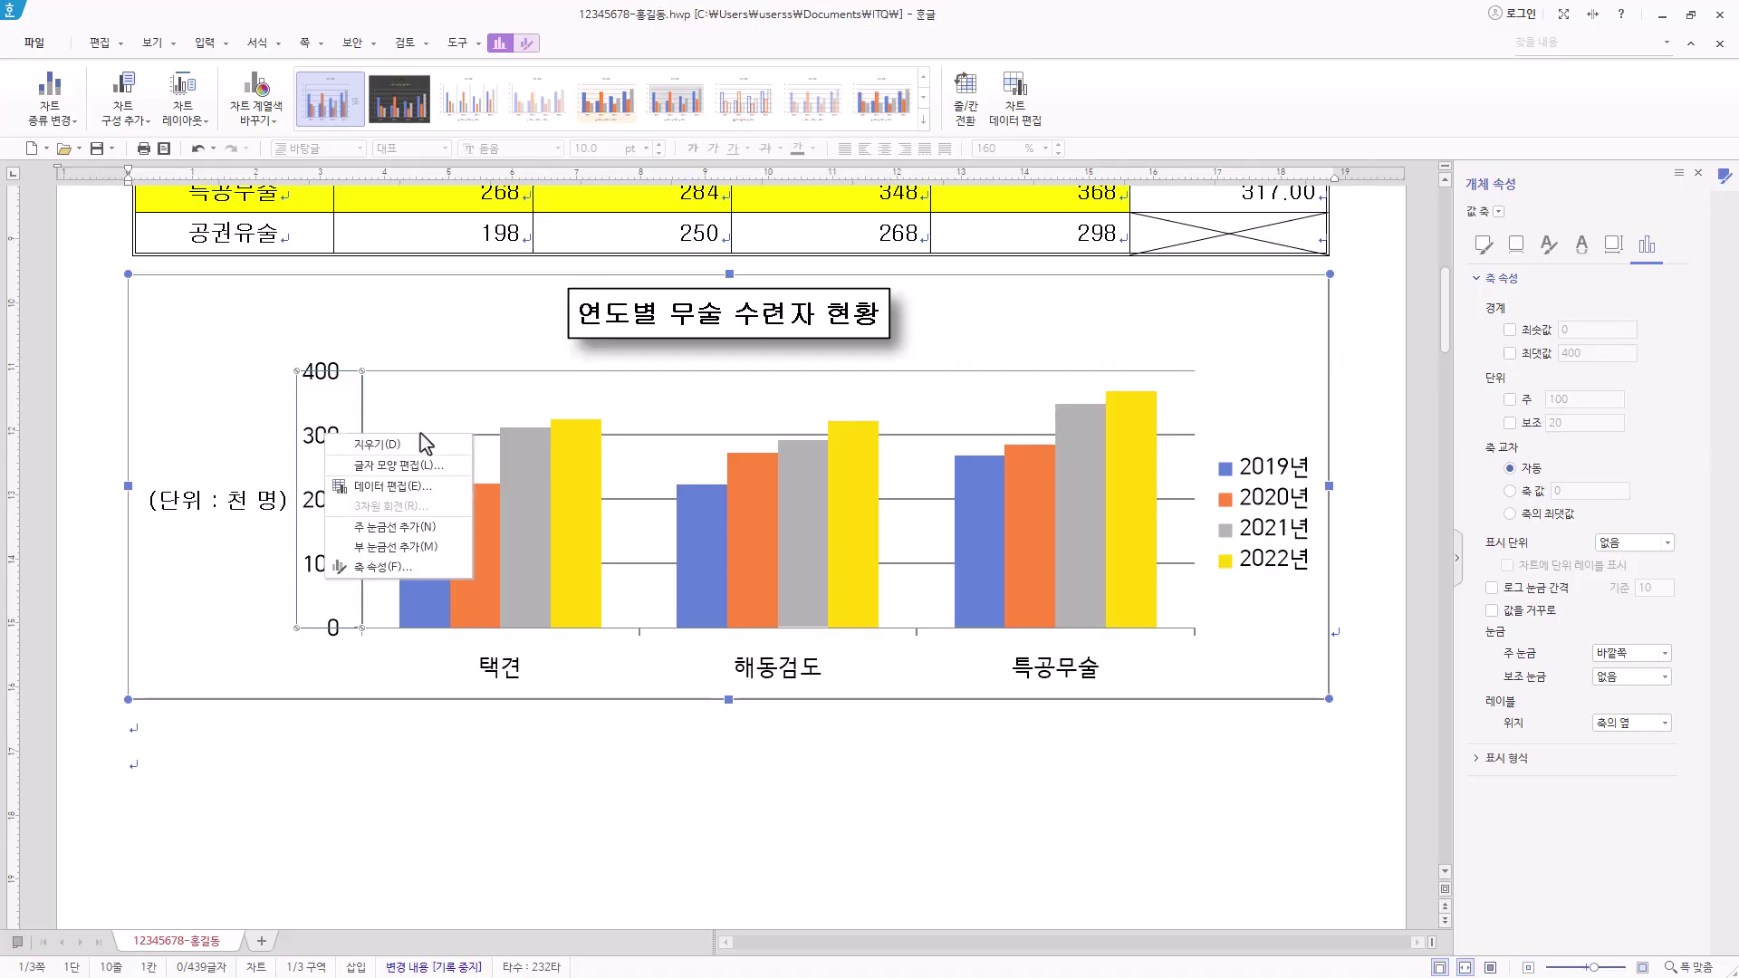
pyautogui.click(431, 469)
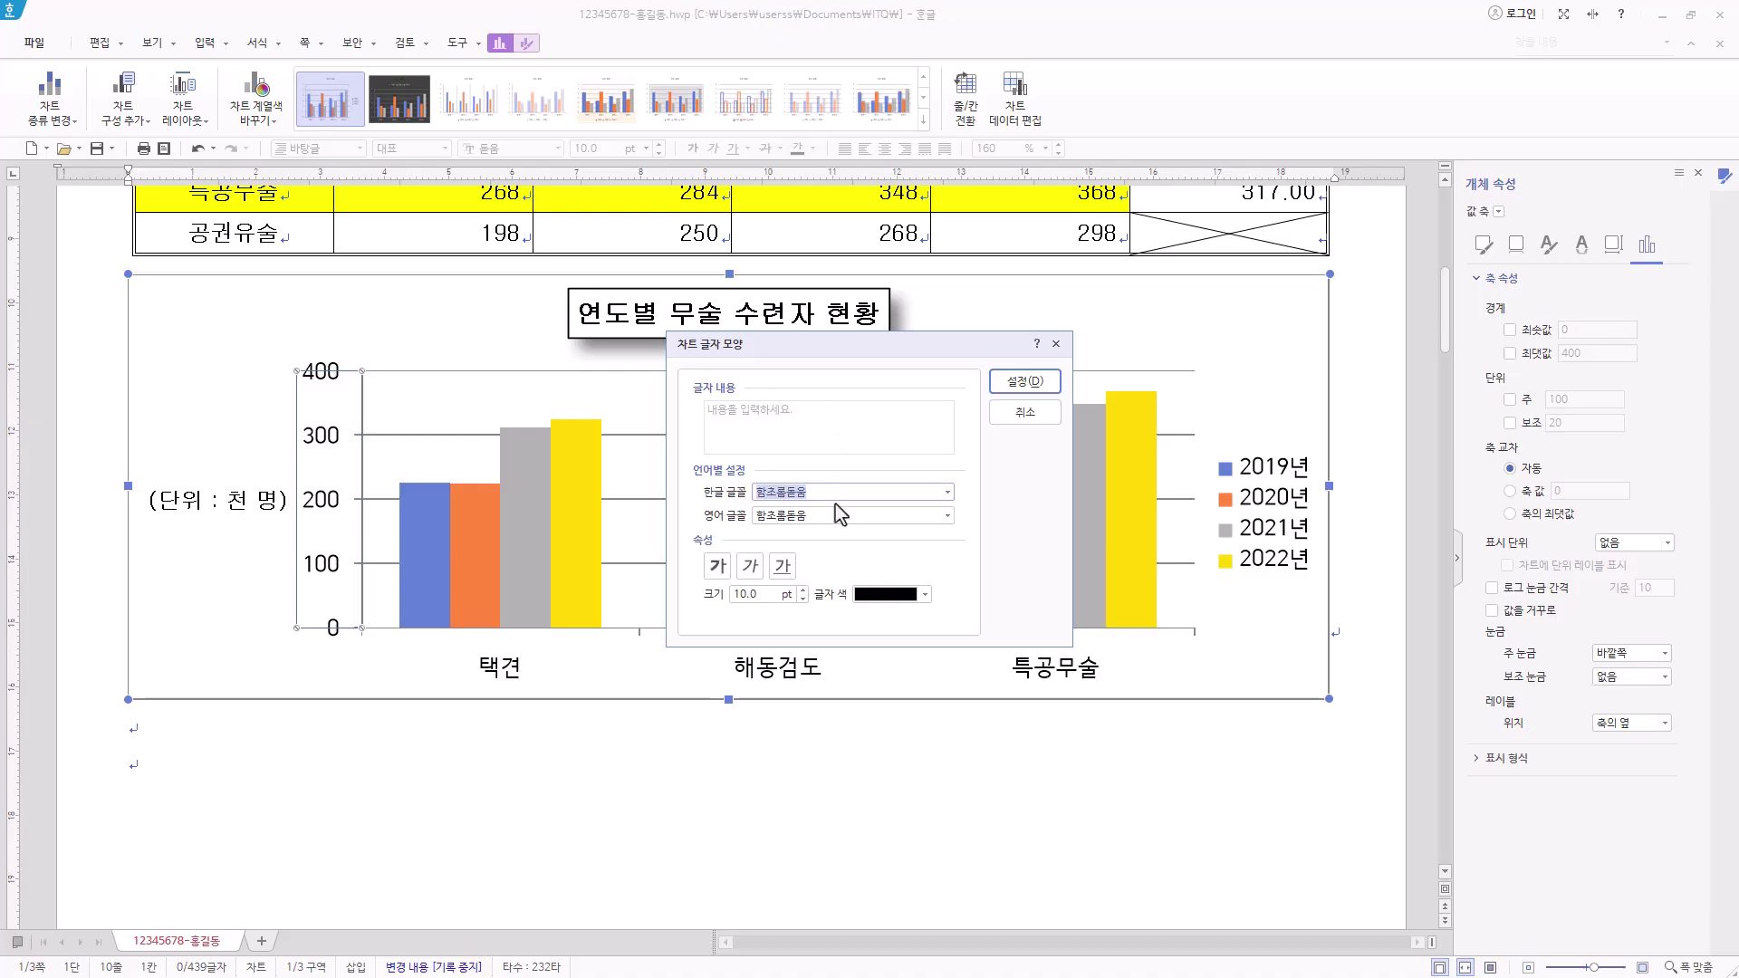
pyautogui.write('굴림')
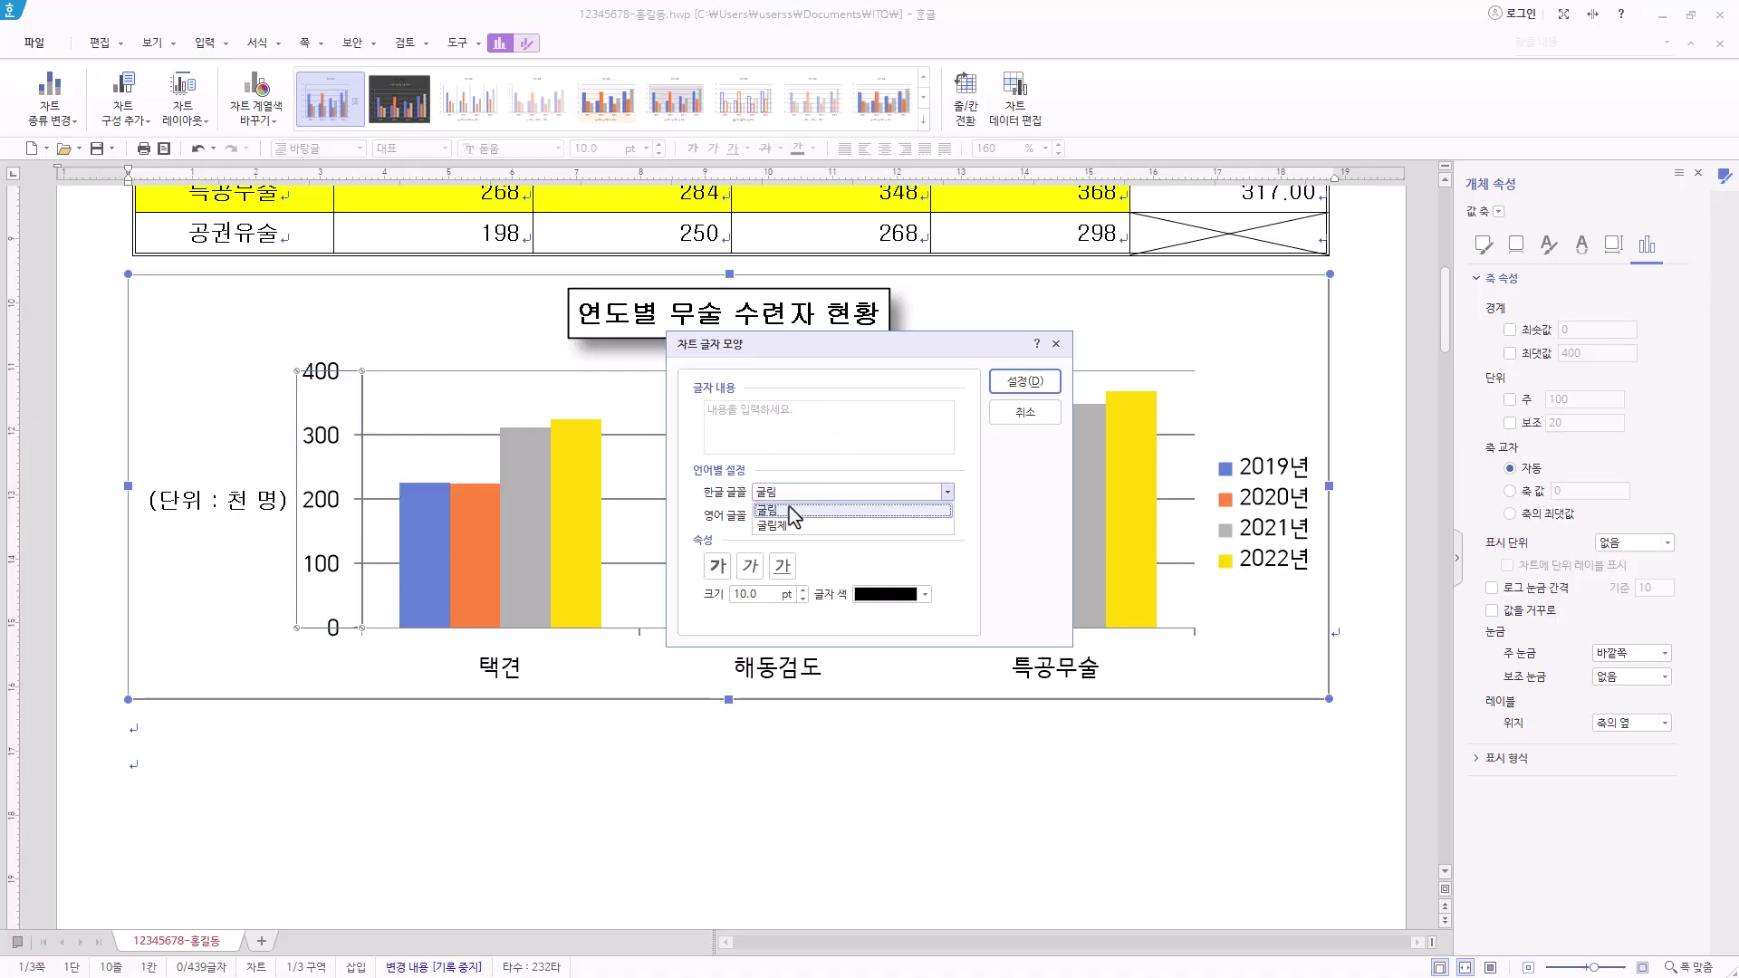
pyautogui.click(789, 510)
pyautogui.click(835, 516)
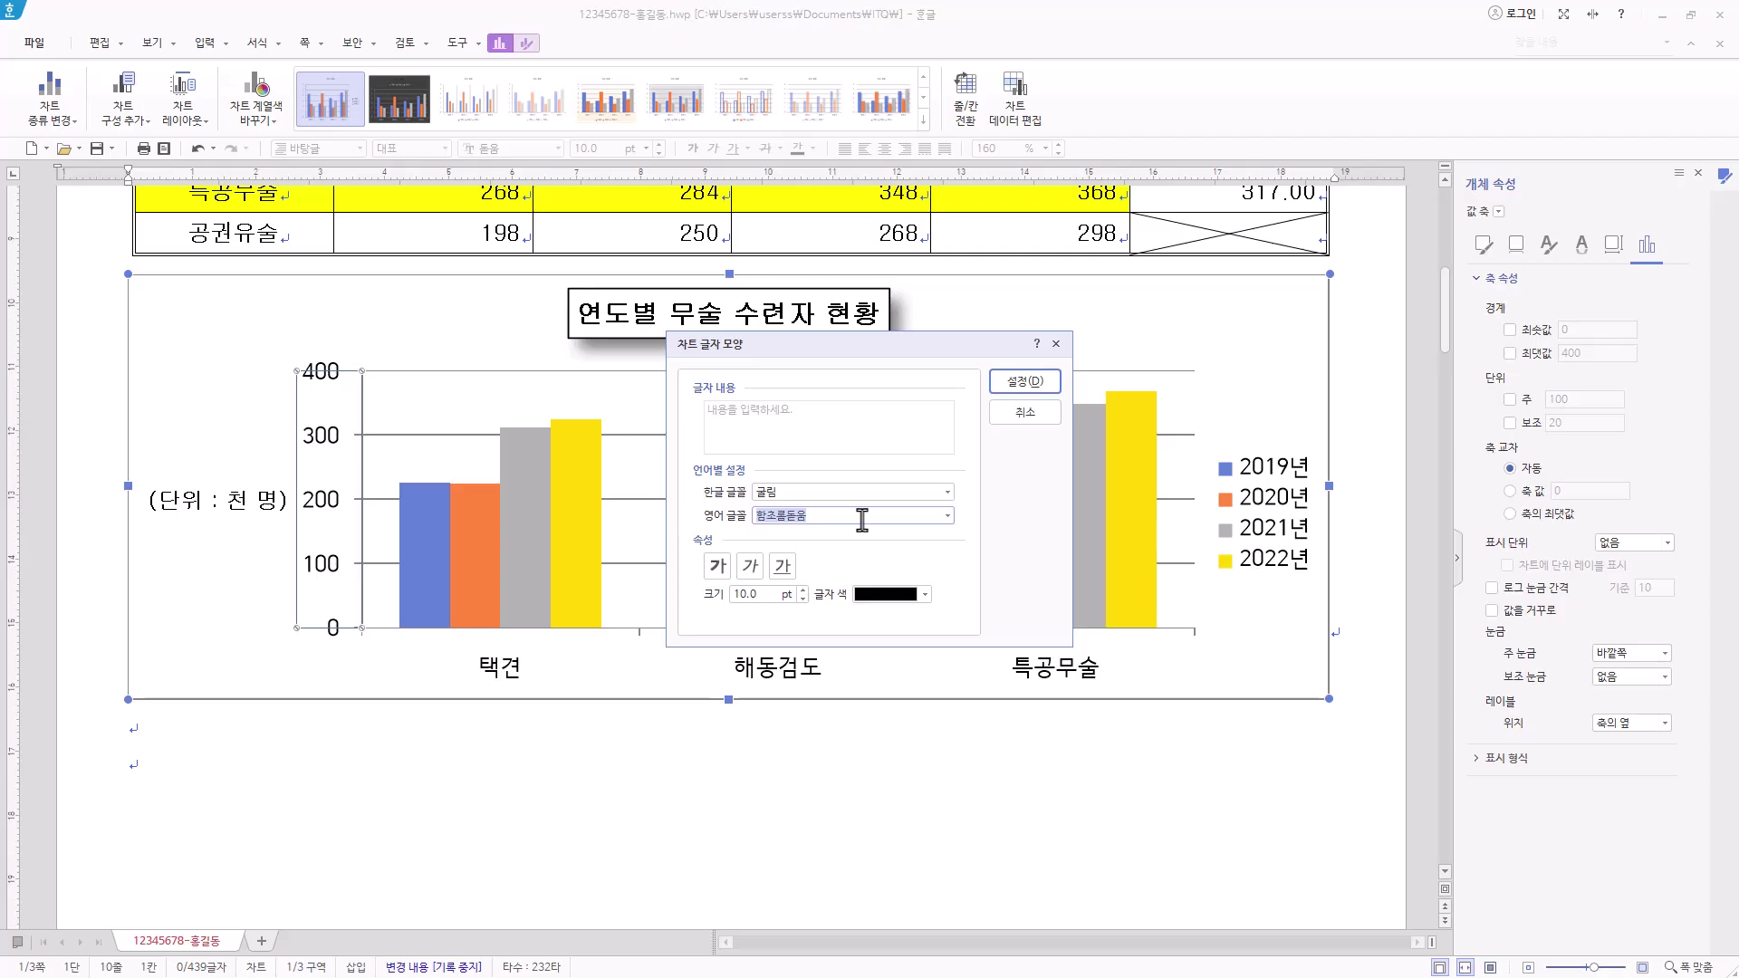
pyautogui.write('굴림')
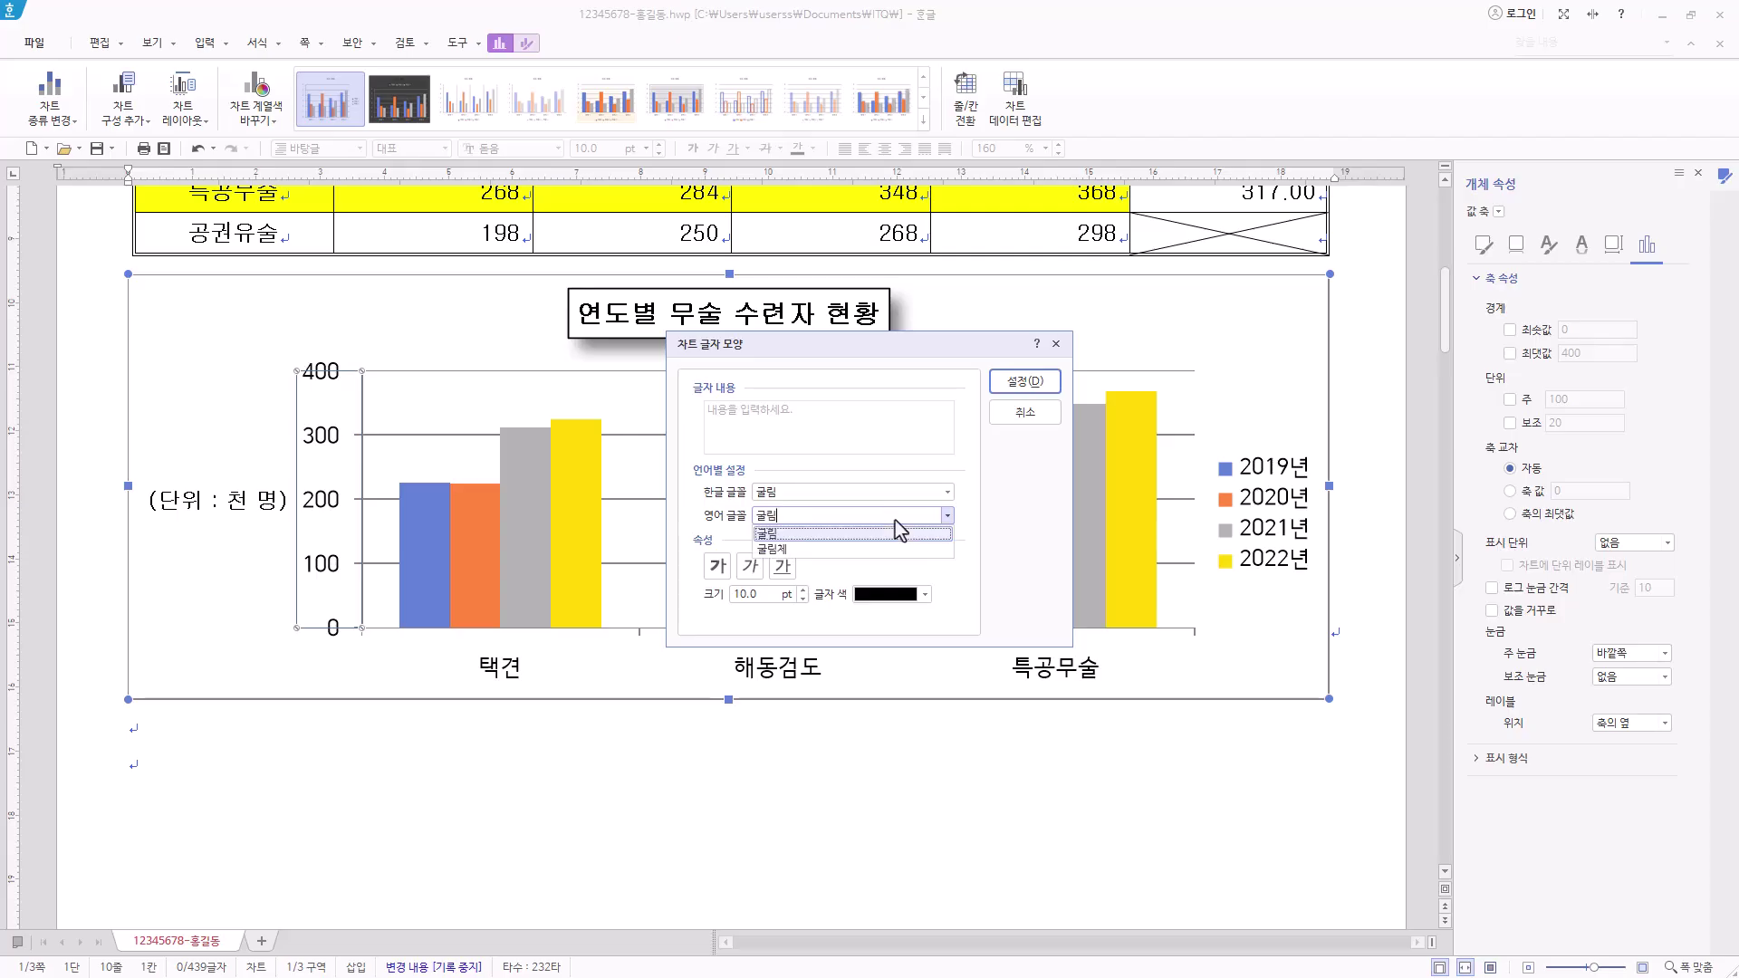
pyautogui.click(821, 537)
pyautogui.click(1024, 381)
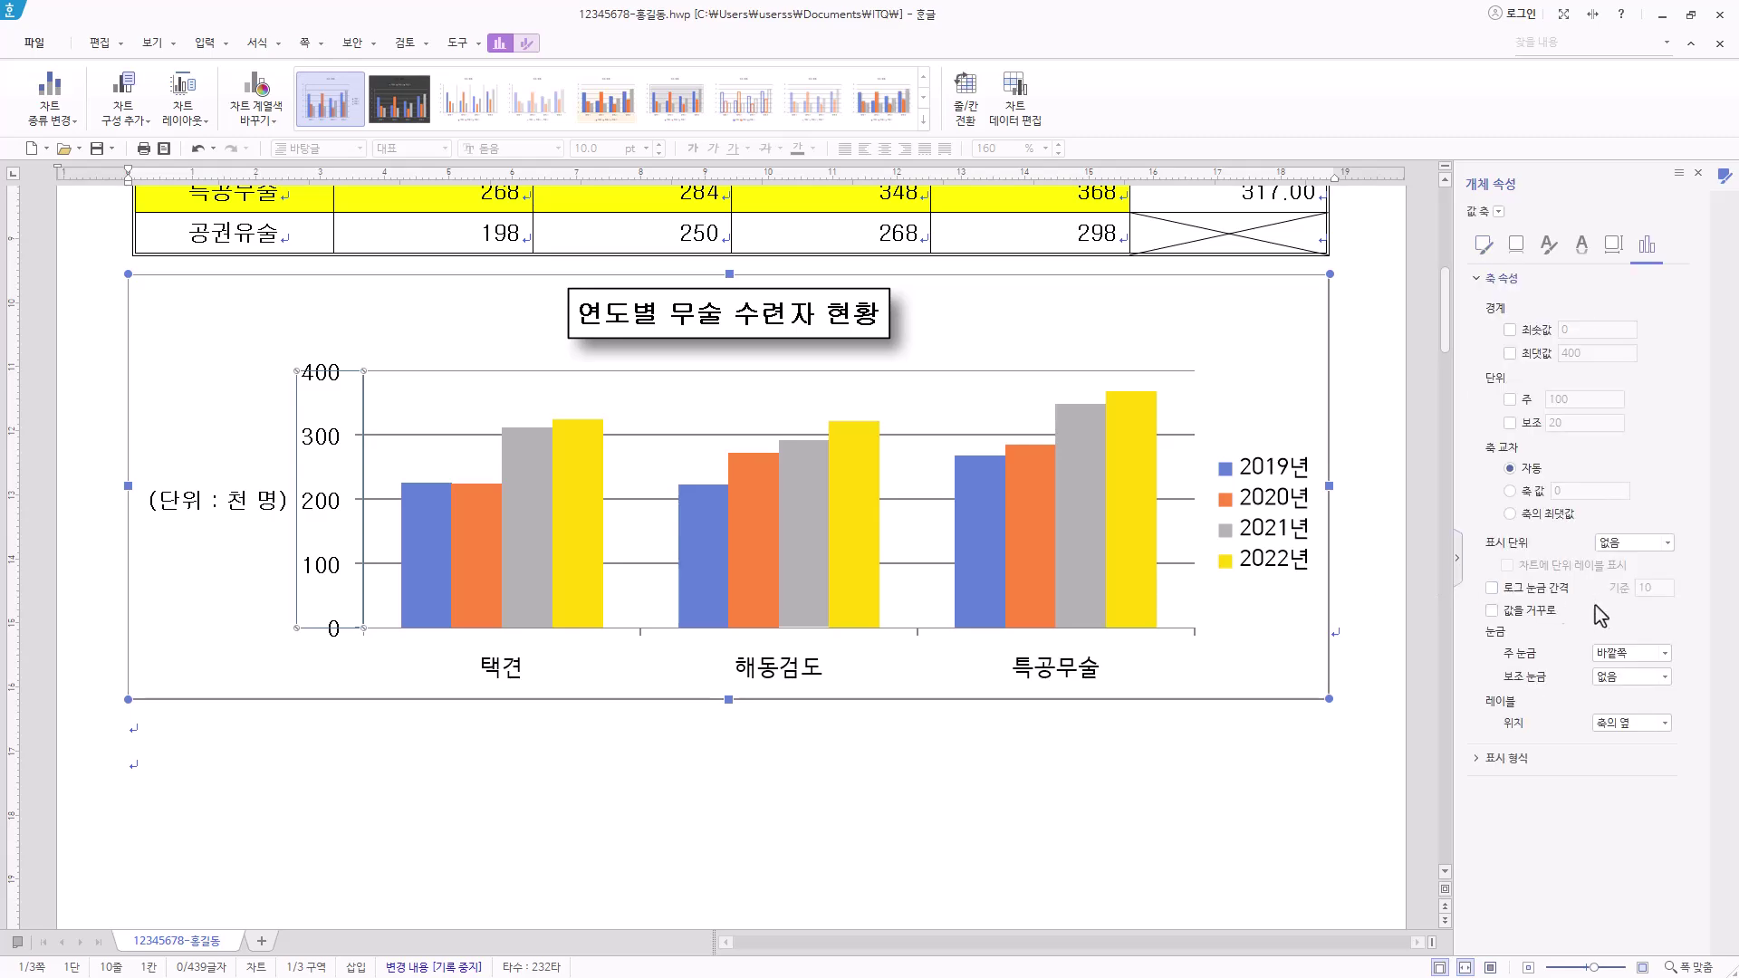
pyautogui.click(1665, 653)
pyautogui.click(1665, 654)
pyautogui.click(1665, 654)
pyautogui.click(1666, 654)
pyautogui.click(1662, 654)
pyautogui.click(1616, 702)
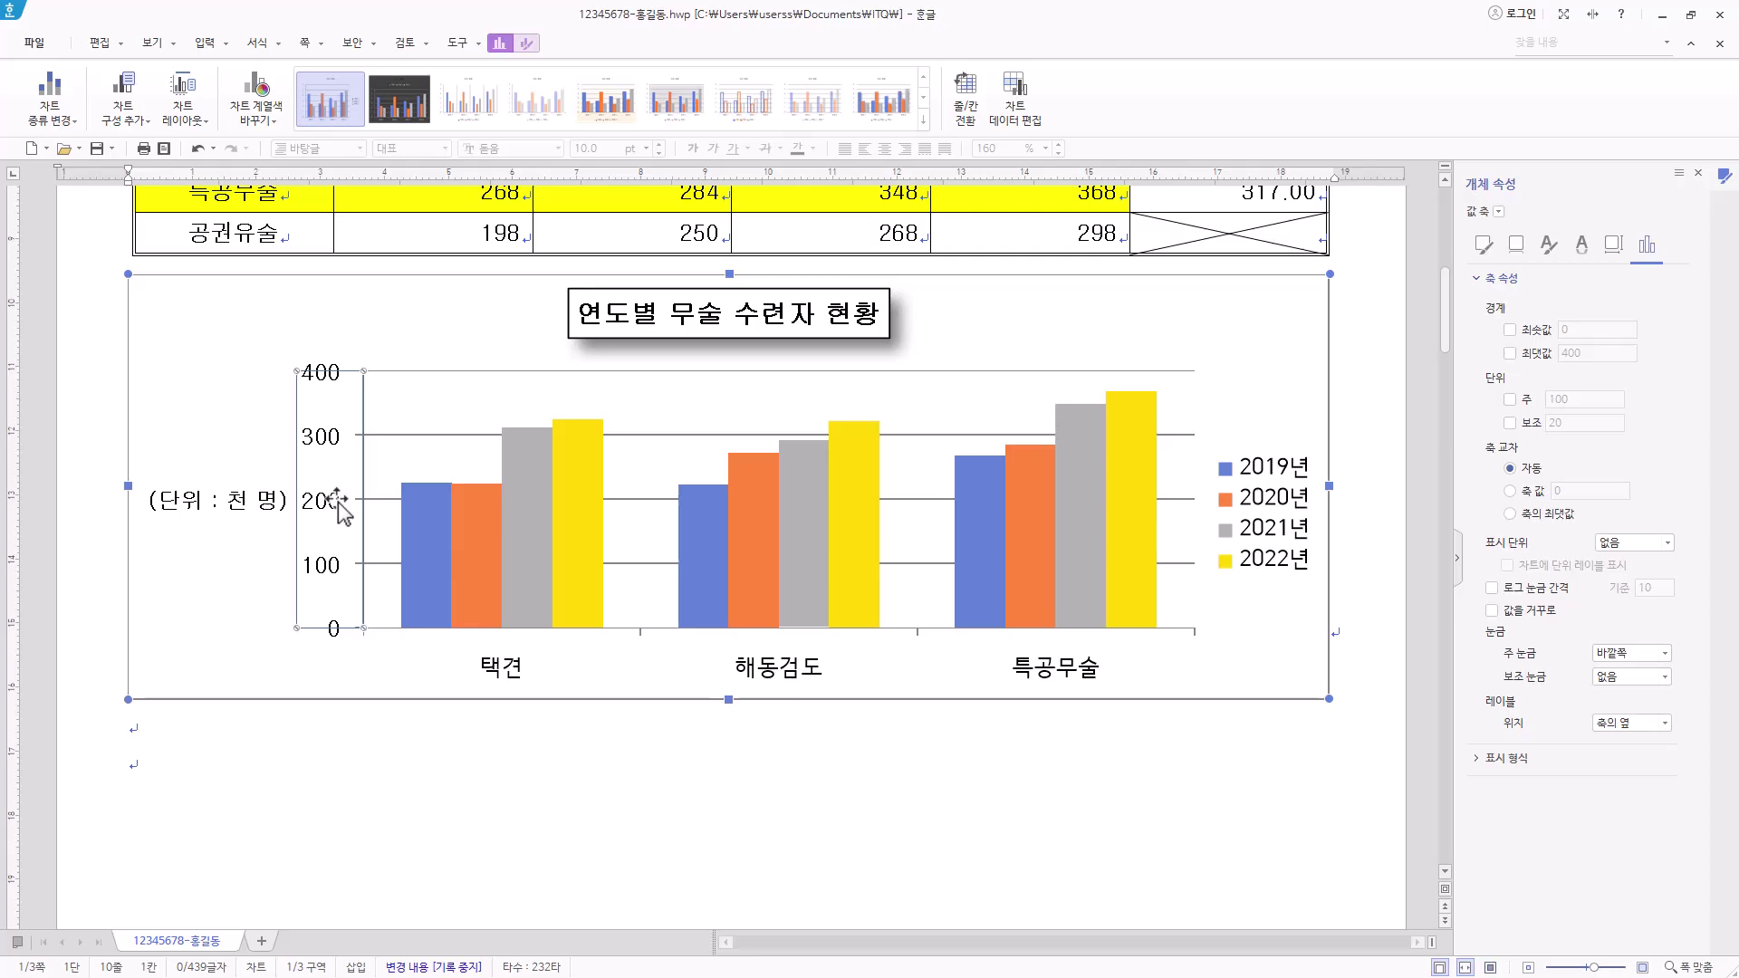
pyautogui.click(1664, 653)
pyautogui.click(1608, 699)
pyautogui.click(390, 661)
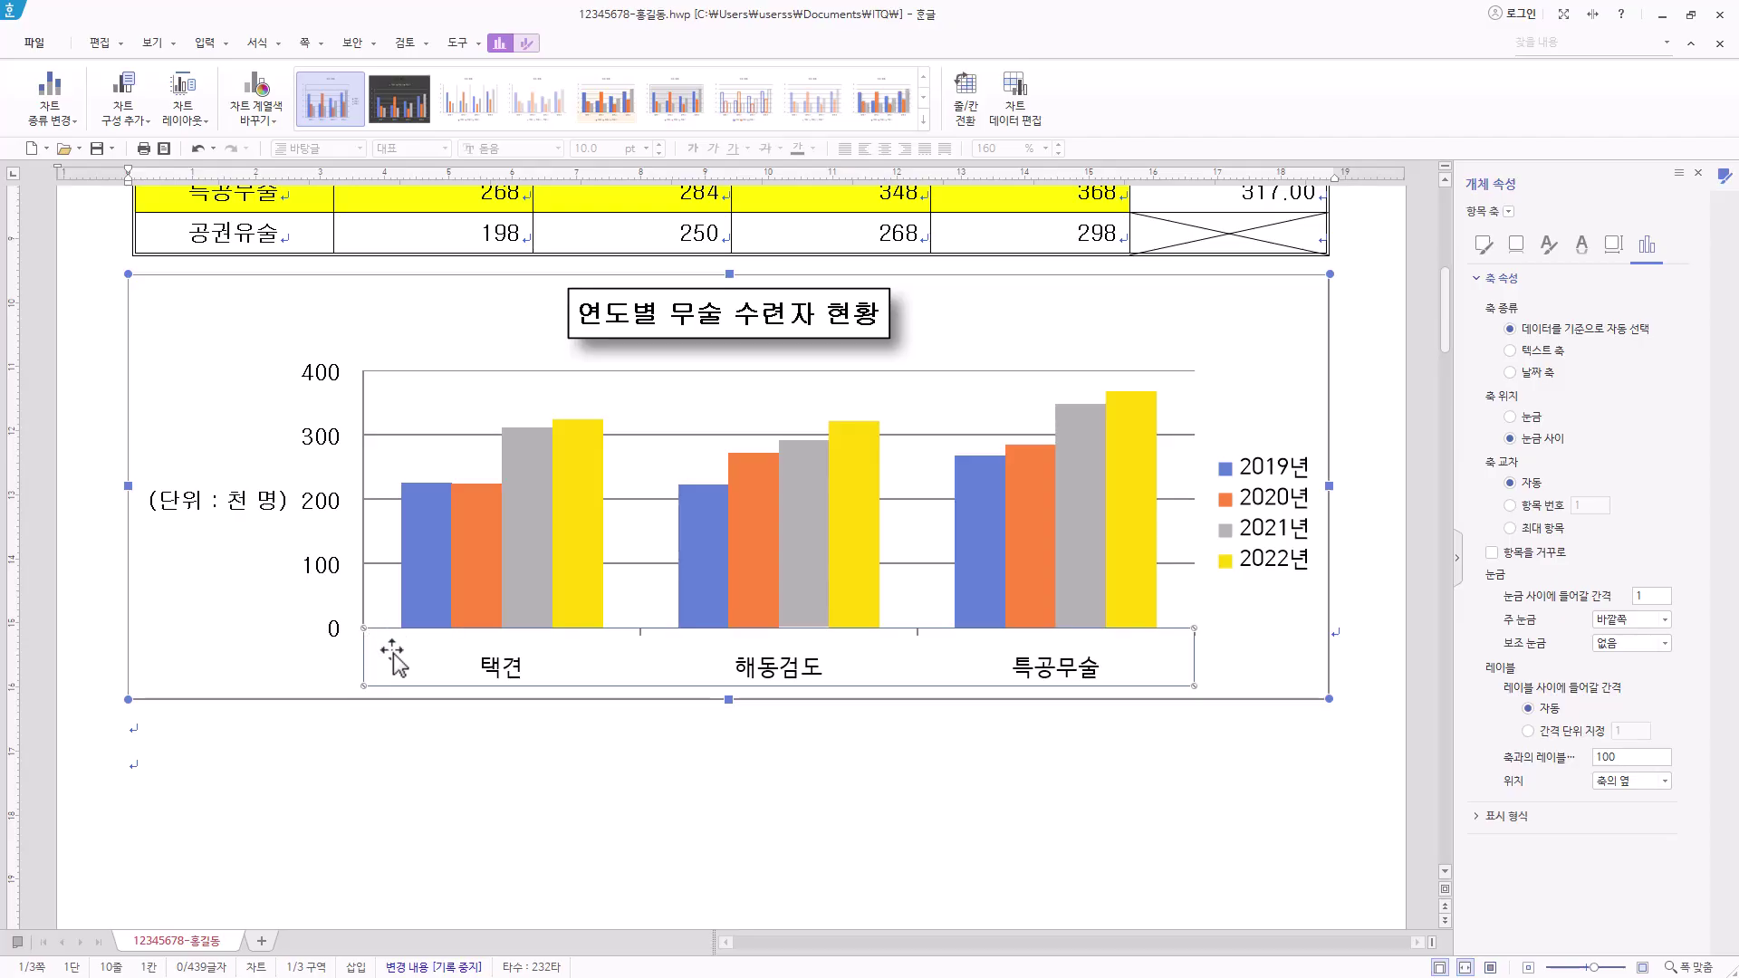
# Set the value axis's major tick marks (주 눈금) to 없음
pyautogui.click(334, 628)
pyautogui.click(1663, 654)
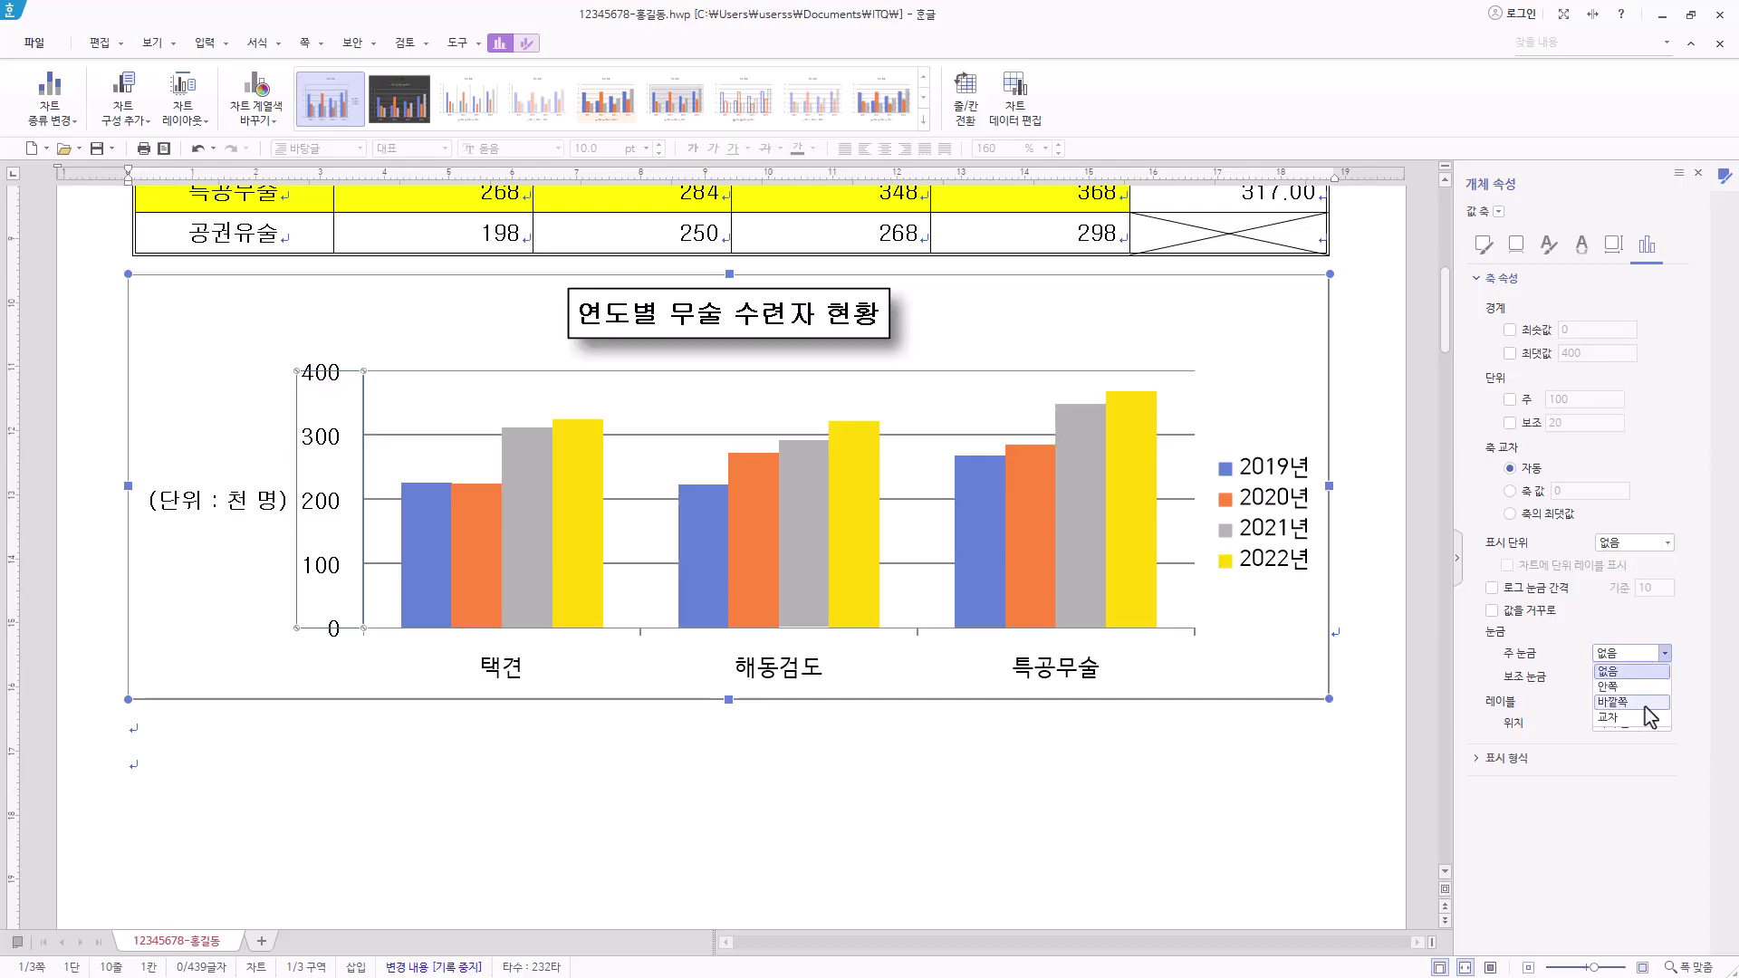
pyautogui.click(1646, 671)
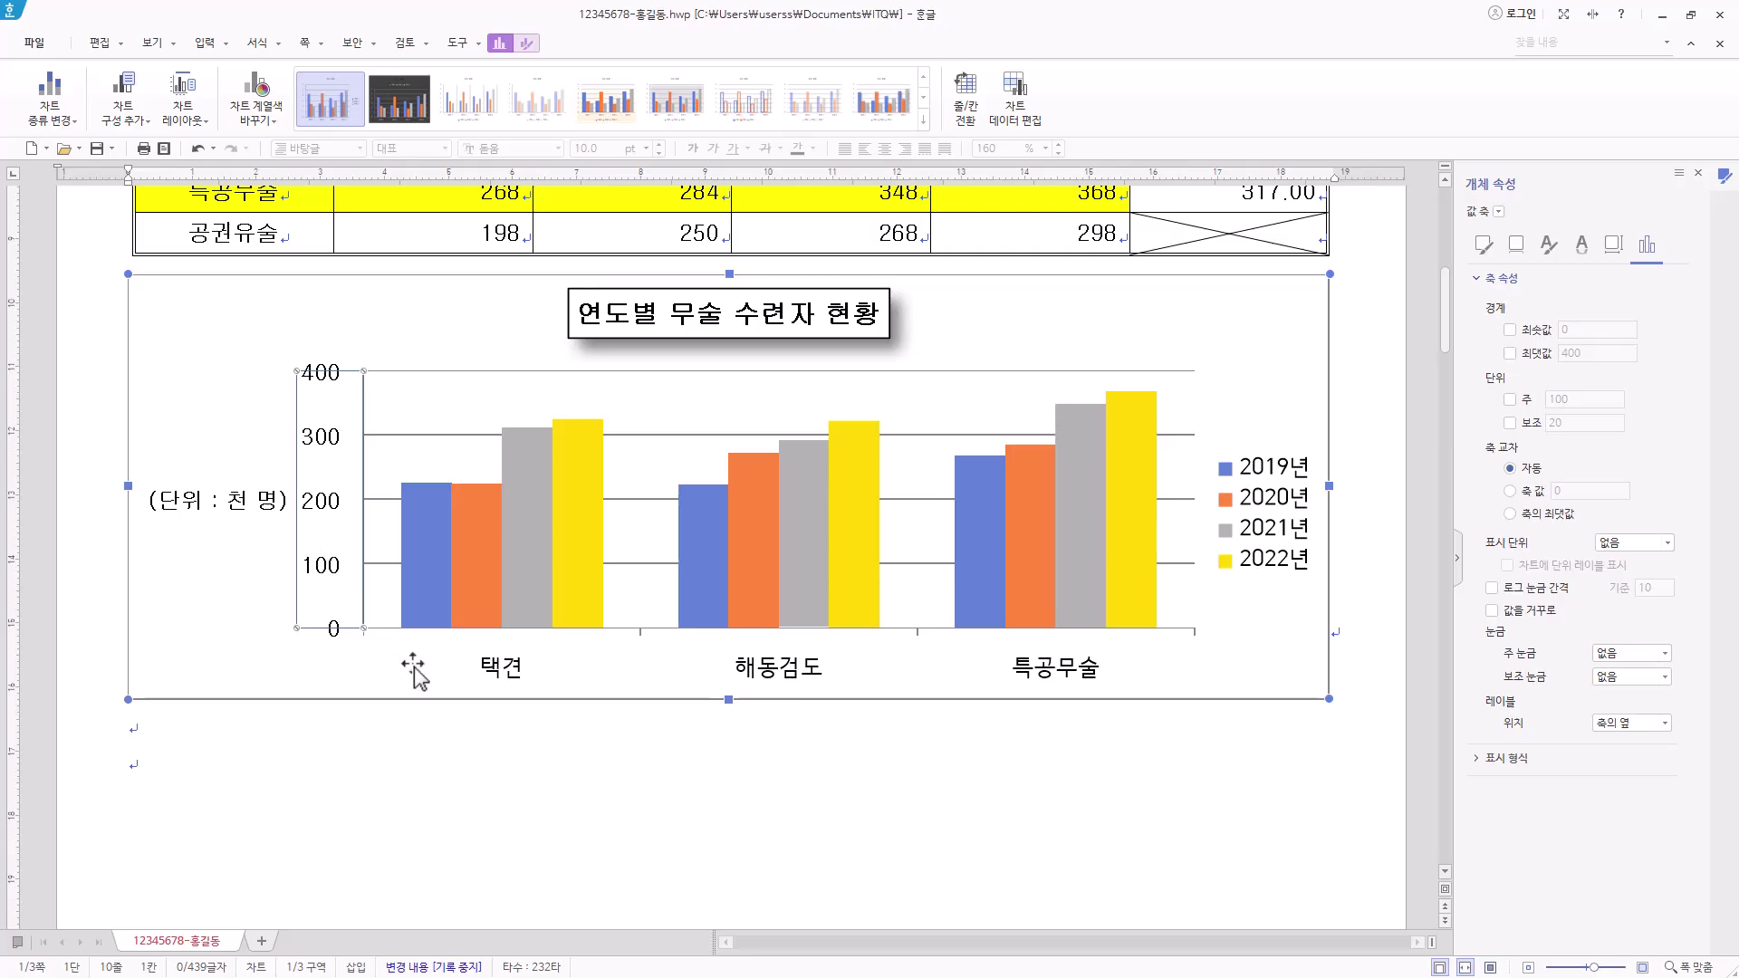
# Set the category axis labels' Korean and English fonts to 굴림 and apply the text settings
pyautogui.click(794, 670)
pyautogui.rightClick(791, 672)
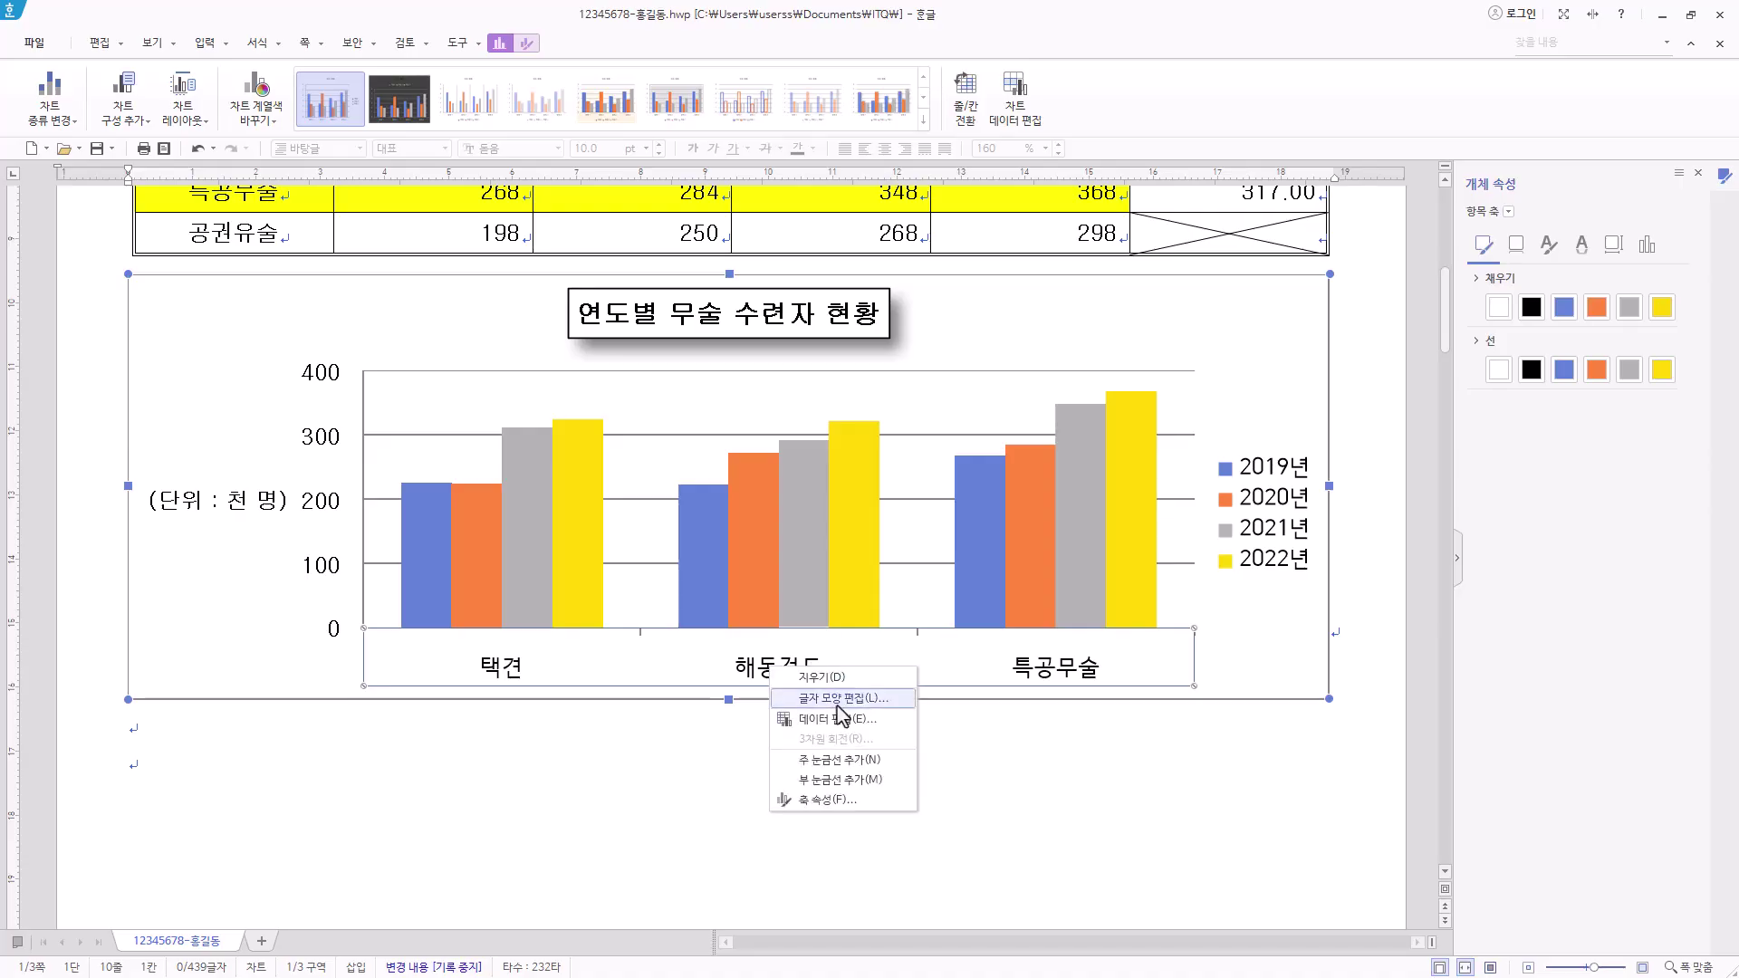
pyautogui.click(838, 698)
pyautogui.click(948, 492)
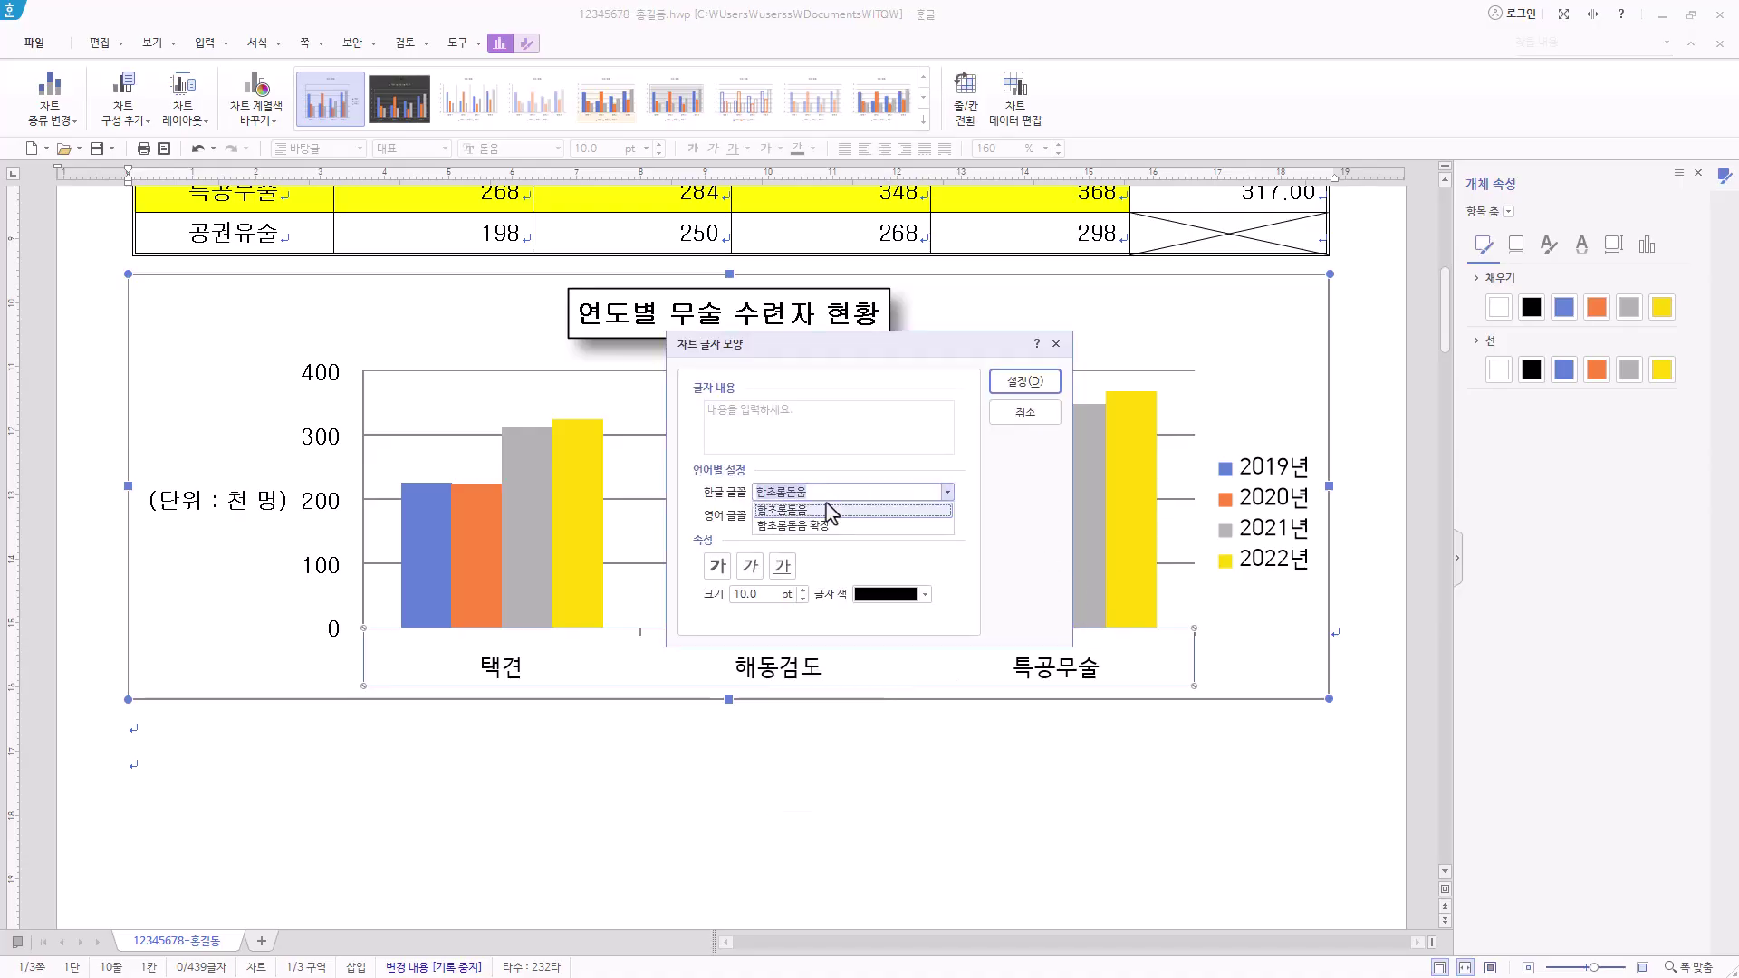
pyautogui.write('굴림')
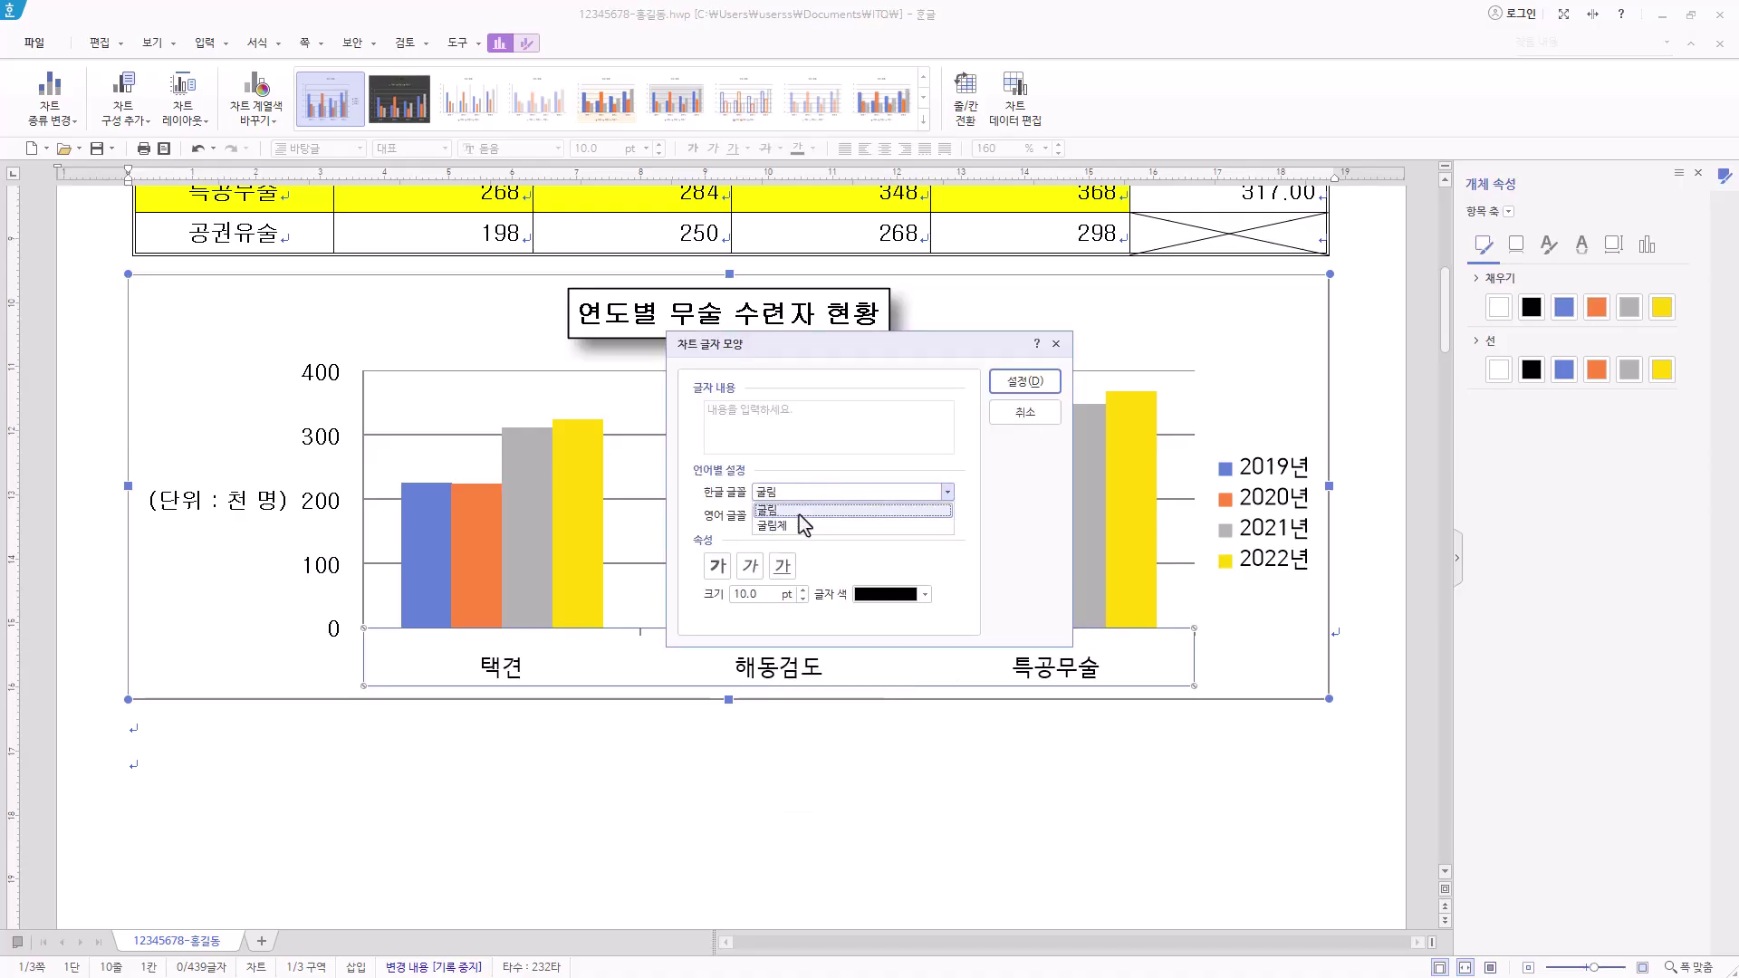
pyautogui.click(797, 514)
pyautogui.click(826, 522)
pyautogui.moveTo(826, 521); pyautogui.dragTo(674, 523)
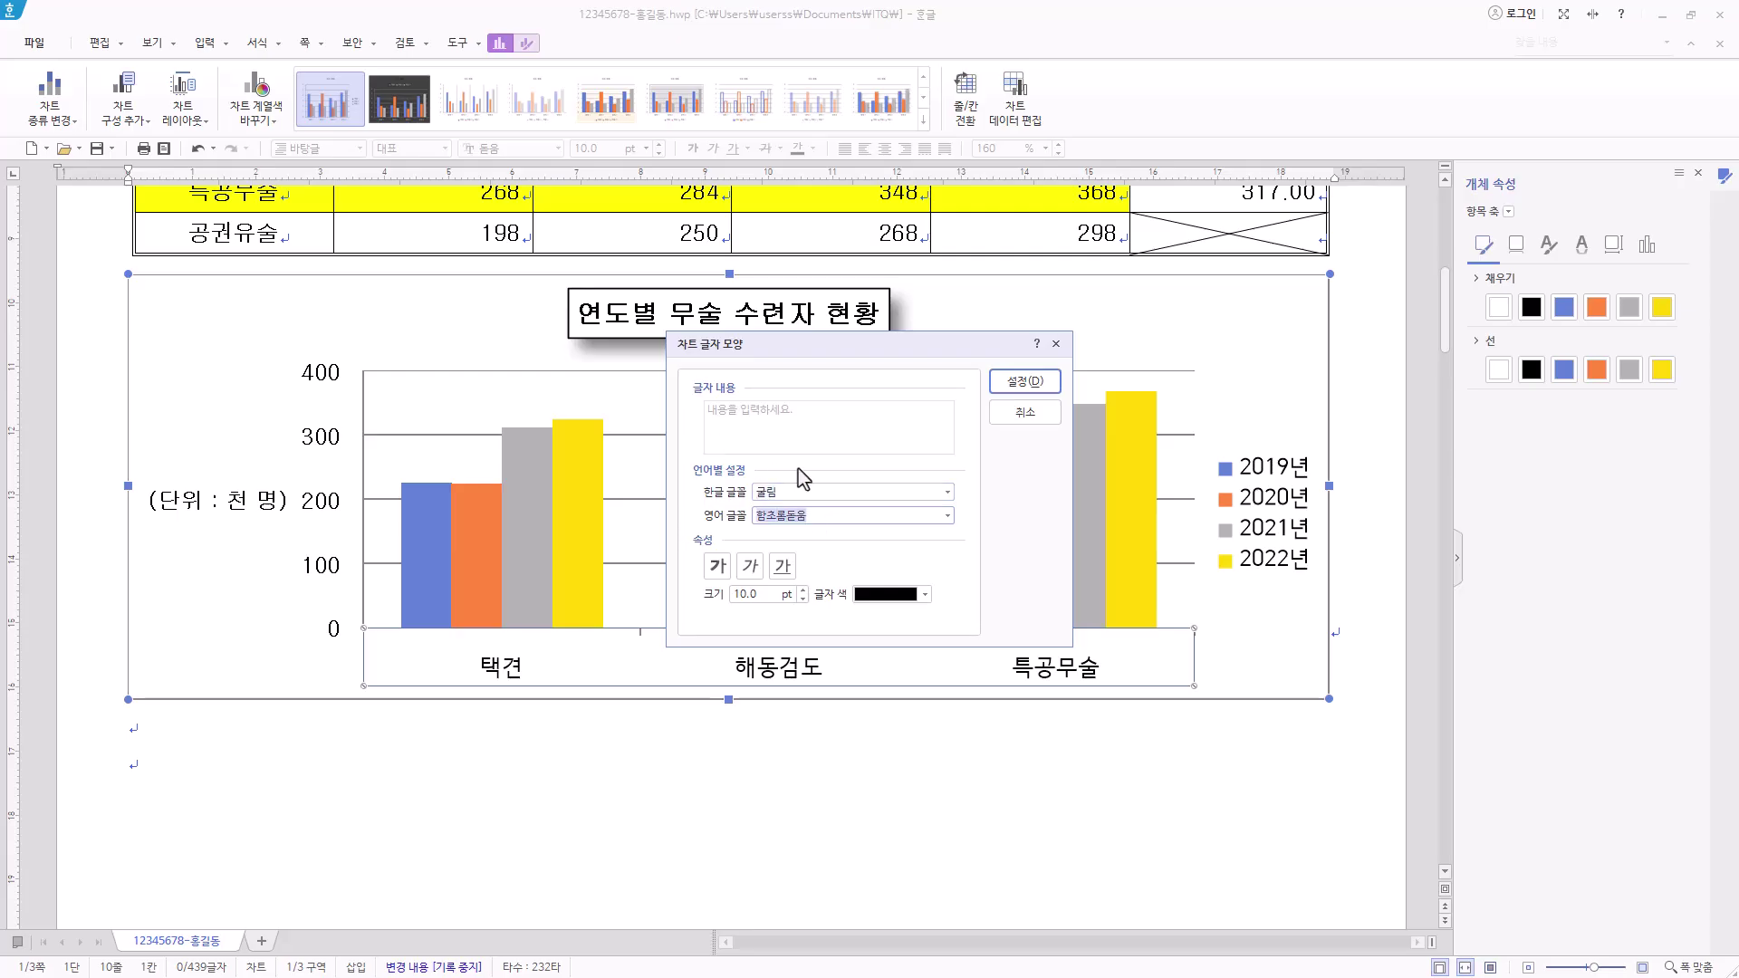
pyautogui.write('굴림')
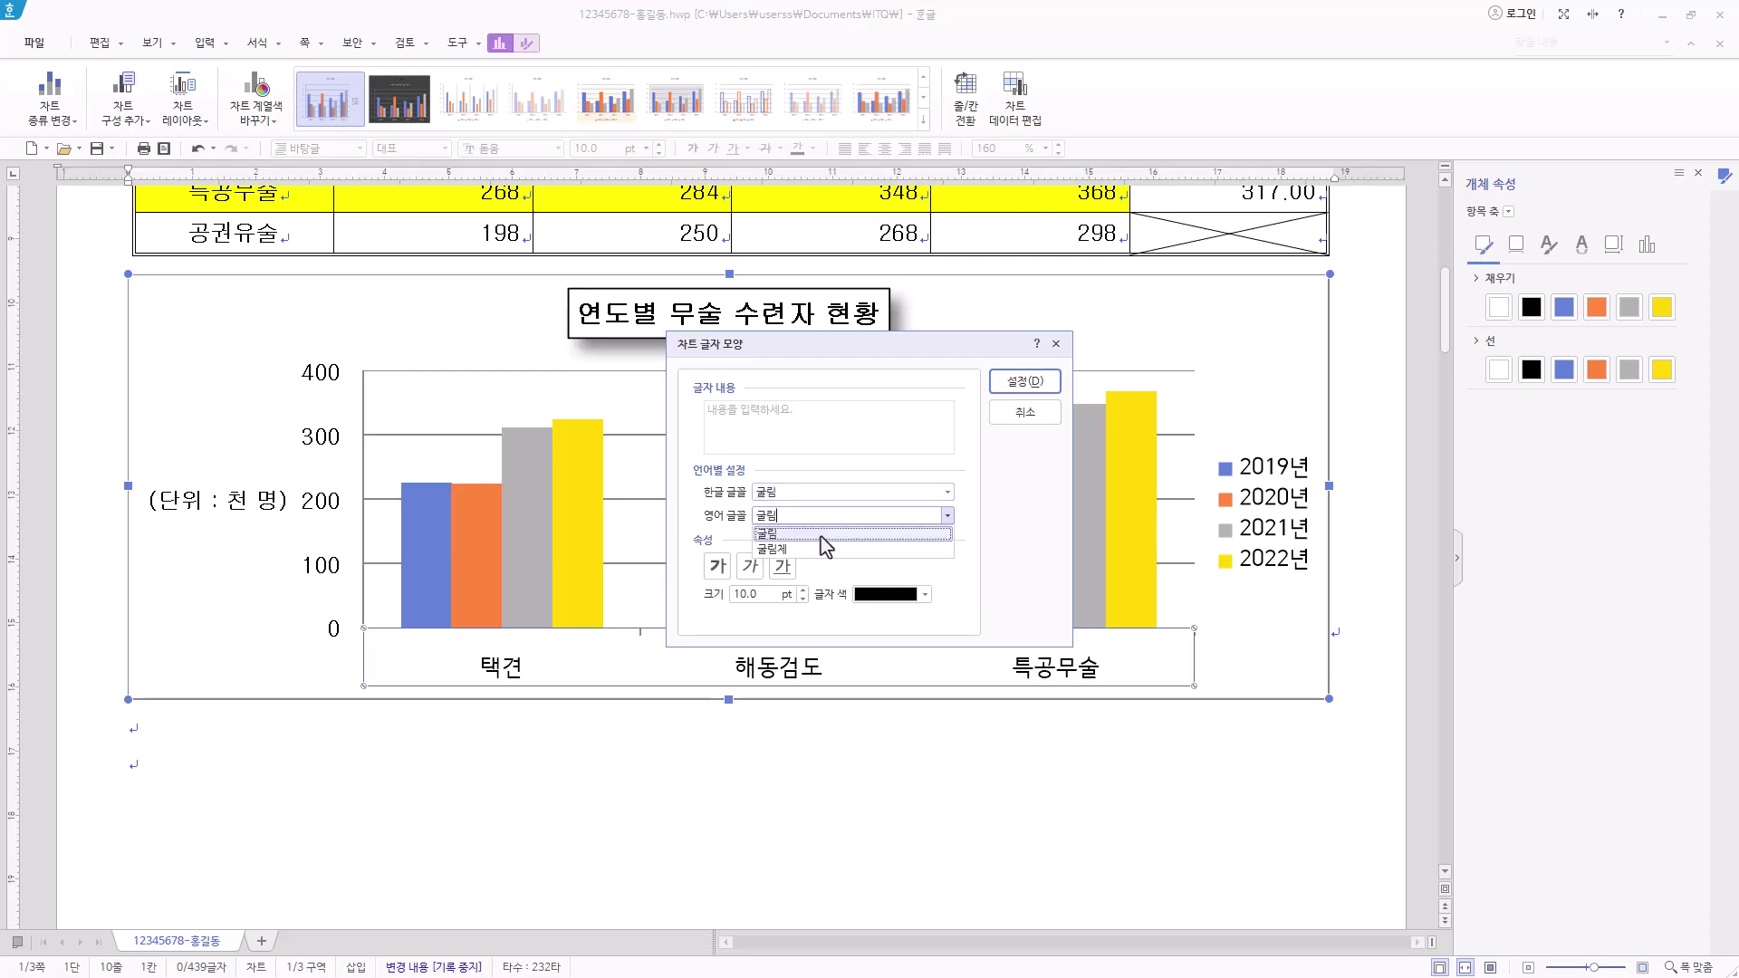
pyautogui.click(820, 535)
pyautogui.click(1027, 384)
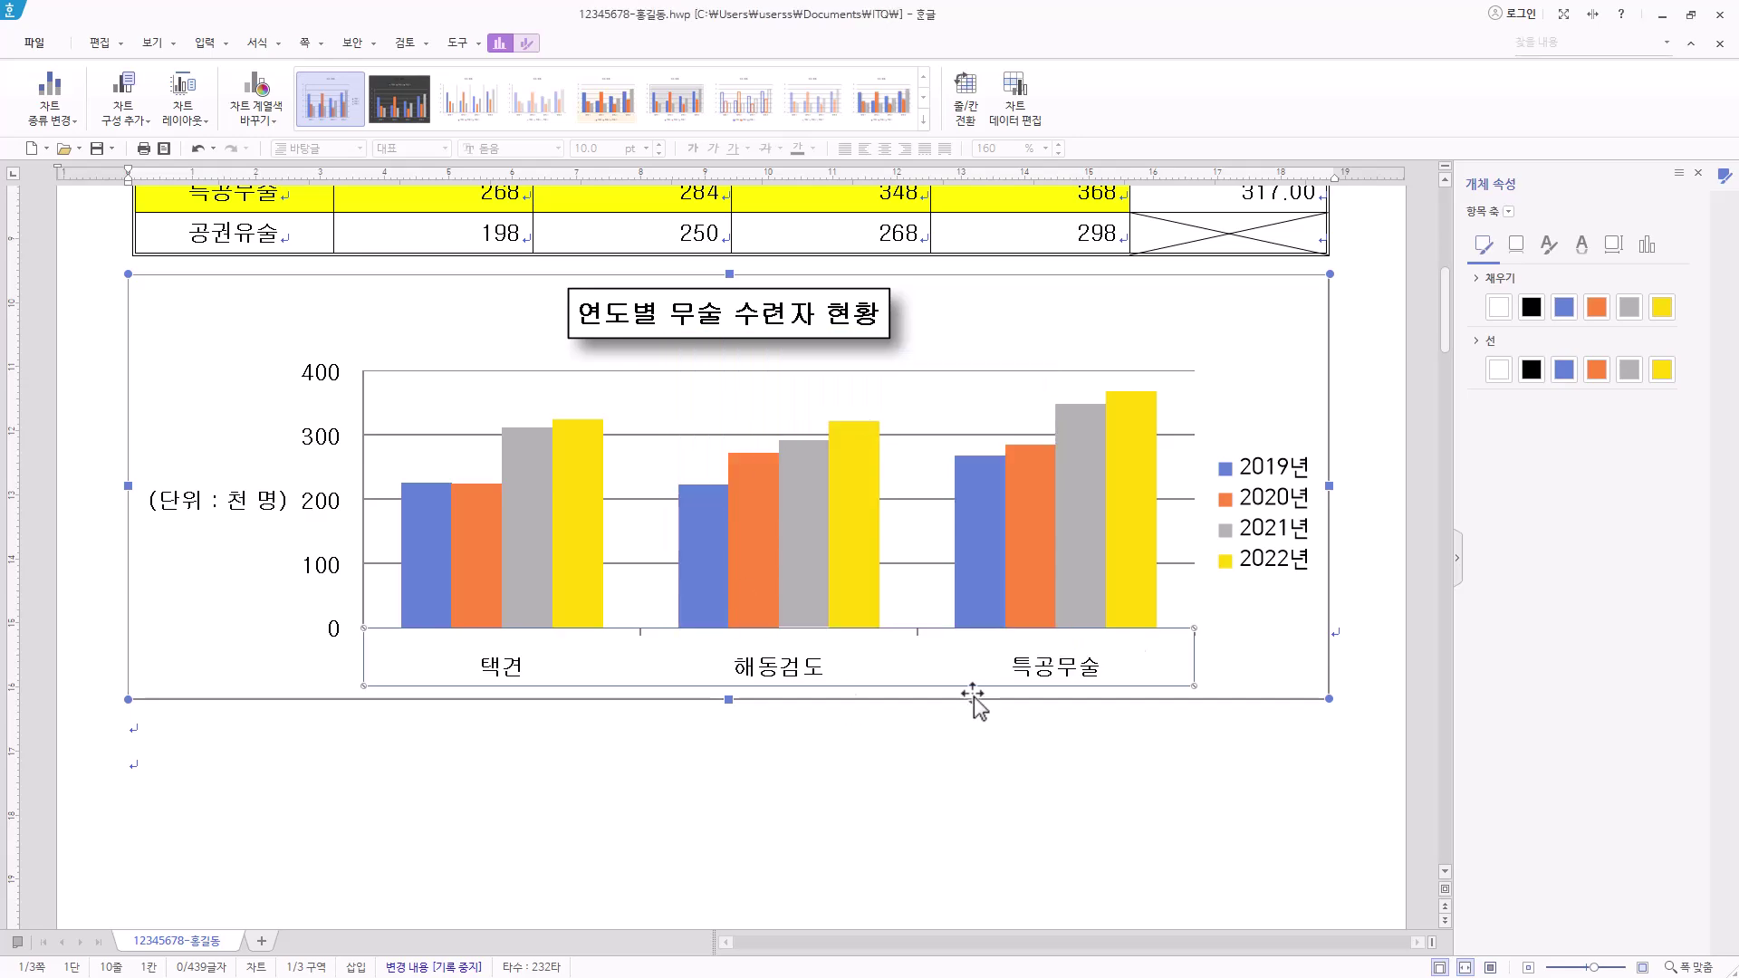
# Set the chart legend's Korean and English fonts to 굴림 and give the legend a black border line
pyautogui.click(1257, 487)
pyautogui.rightClick(1262, 479)
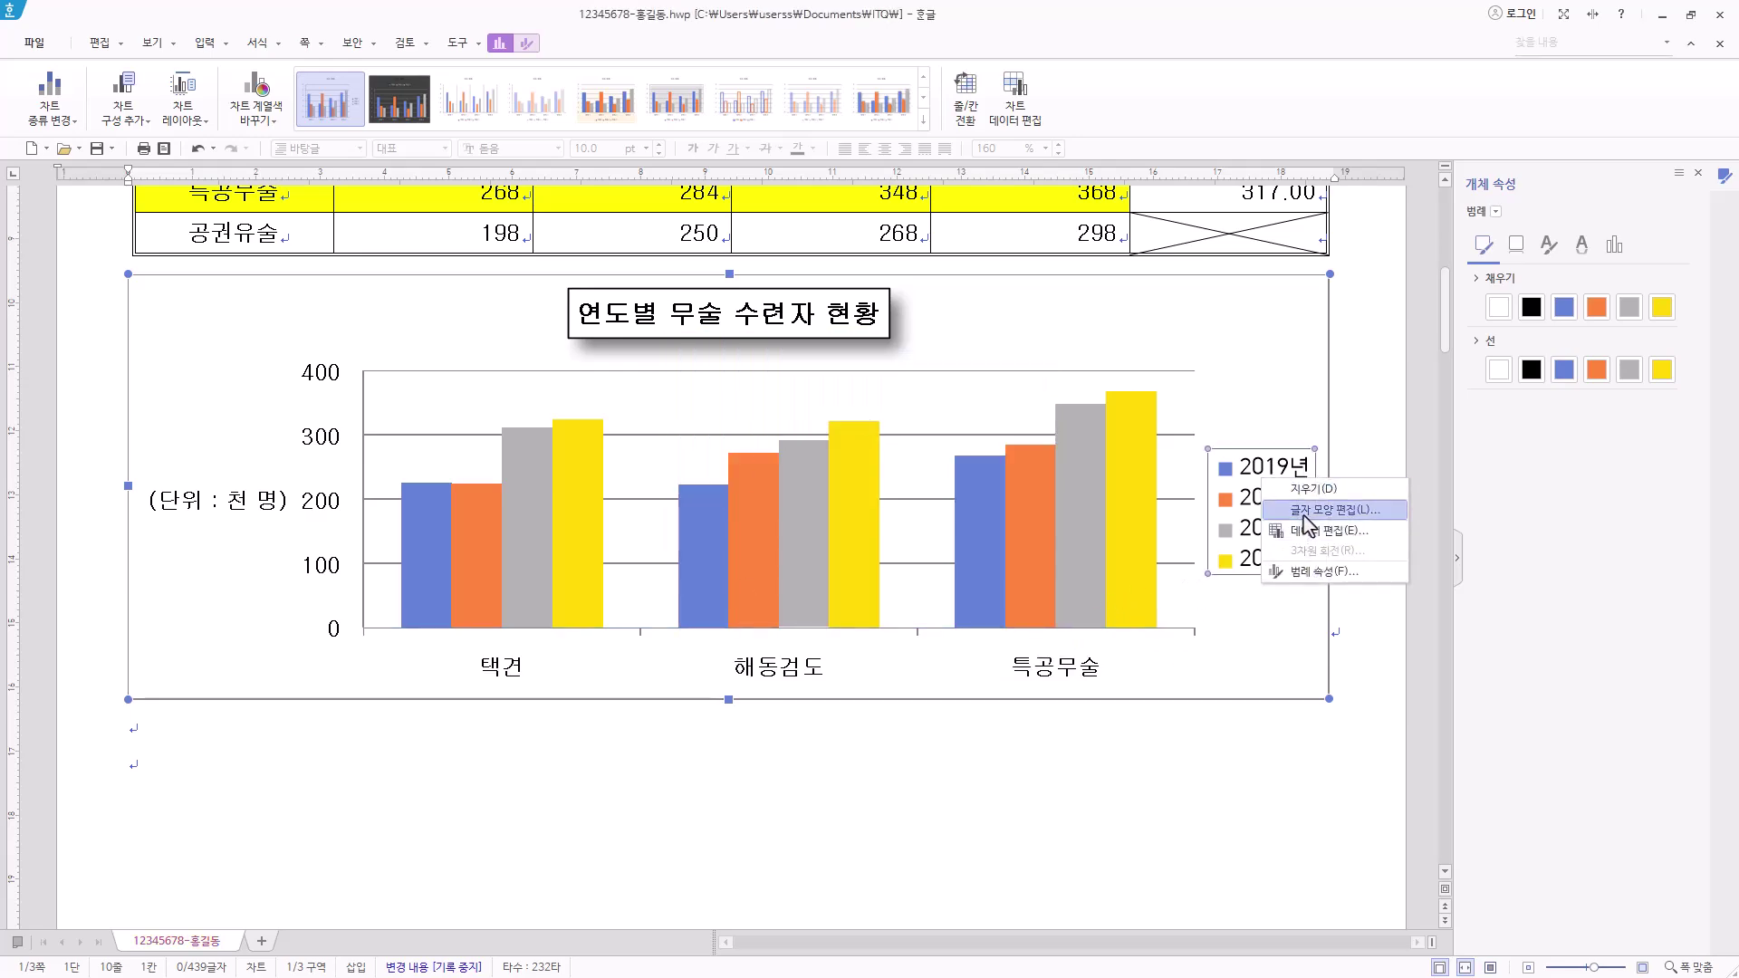
pyautogui.click(1305, 512)
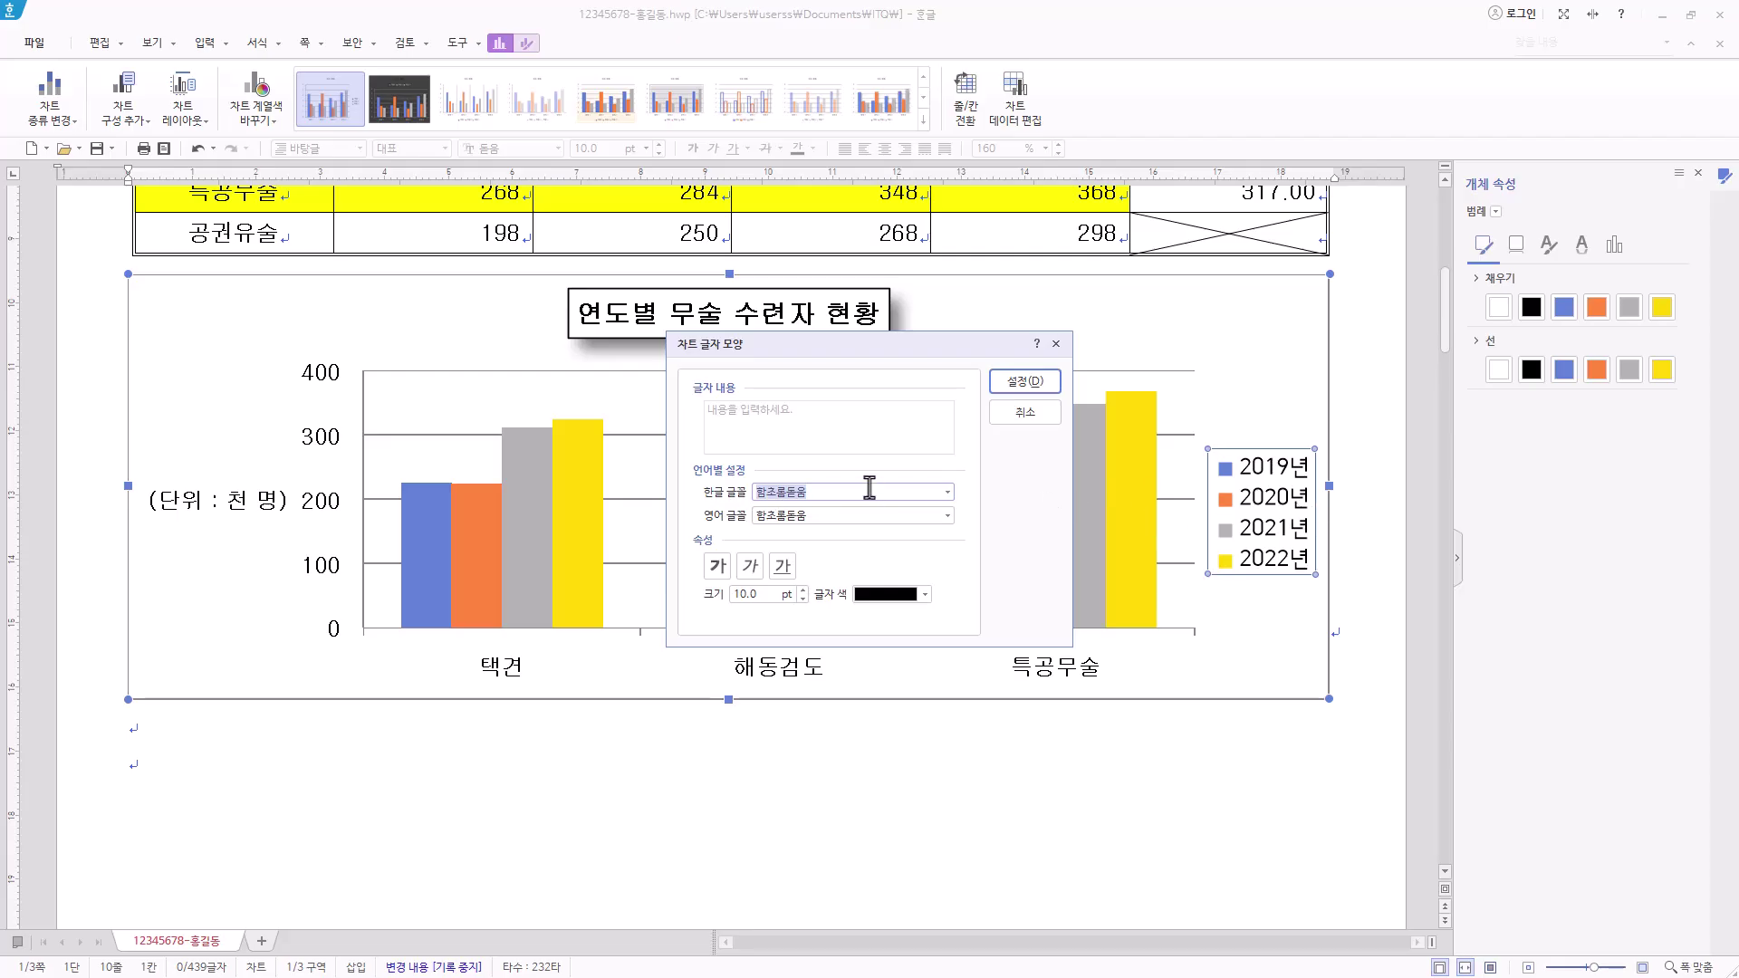
pyautogui.write('굴림')
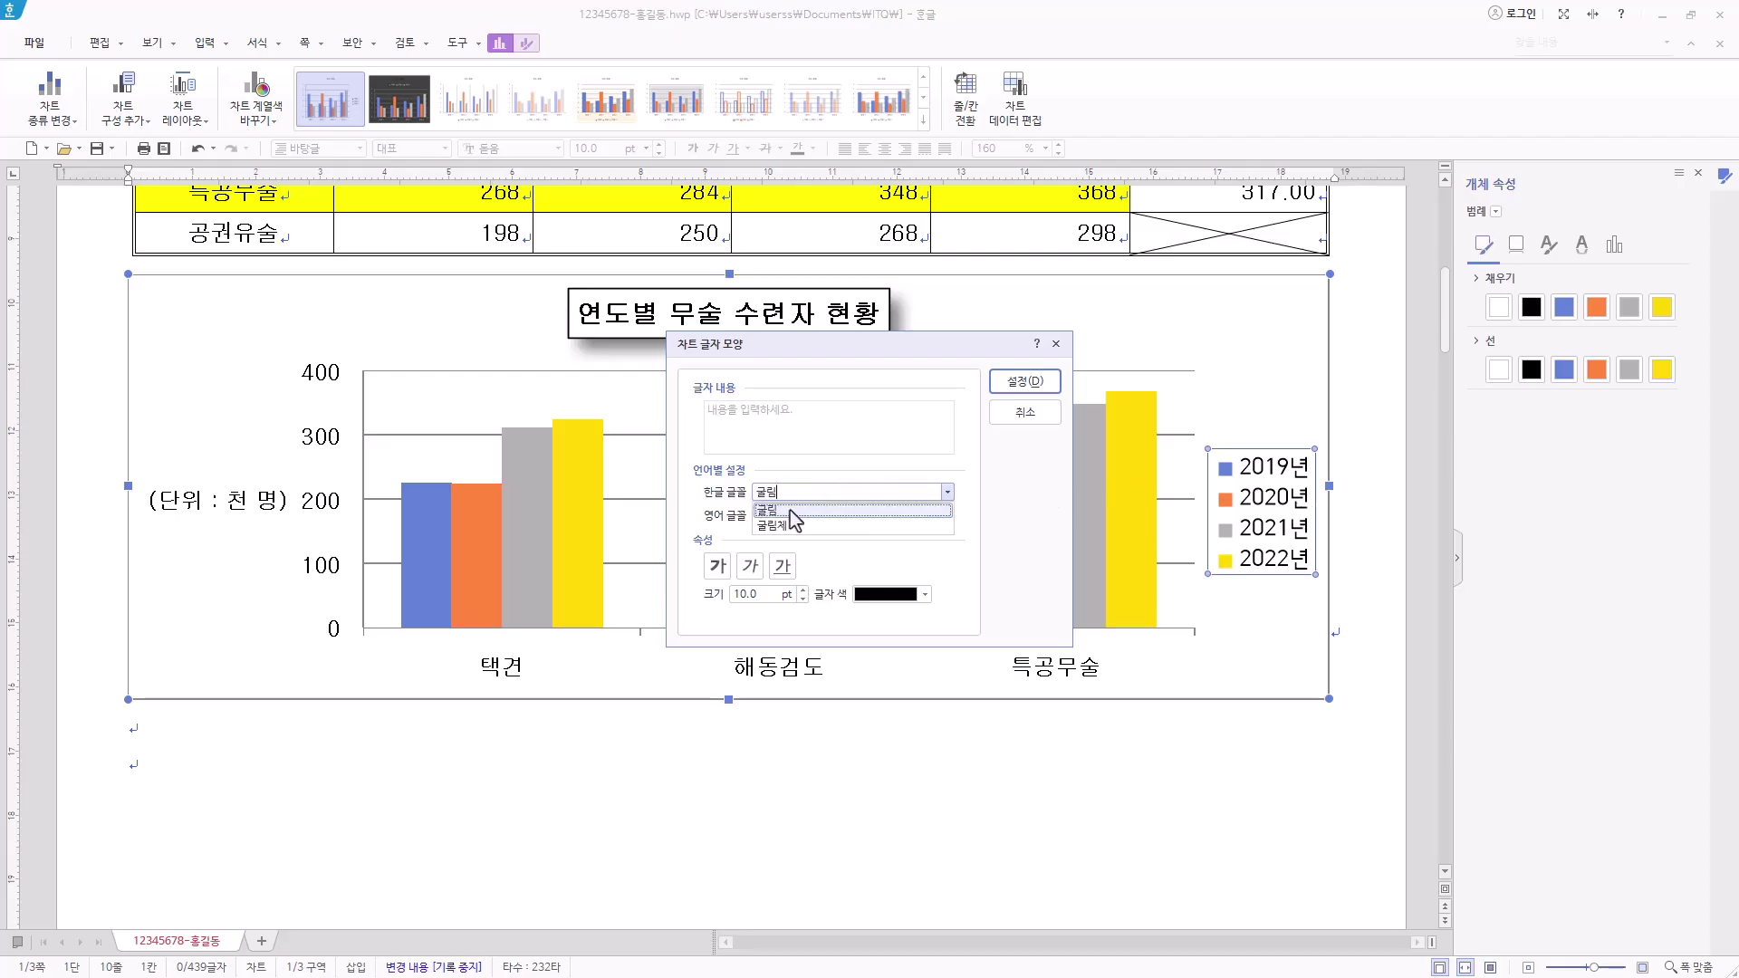
pyautogui.click(789, 511)
pyautogui.press('Tab')
pyautogui.write('굴림')
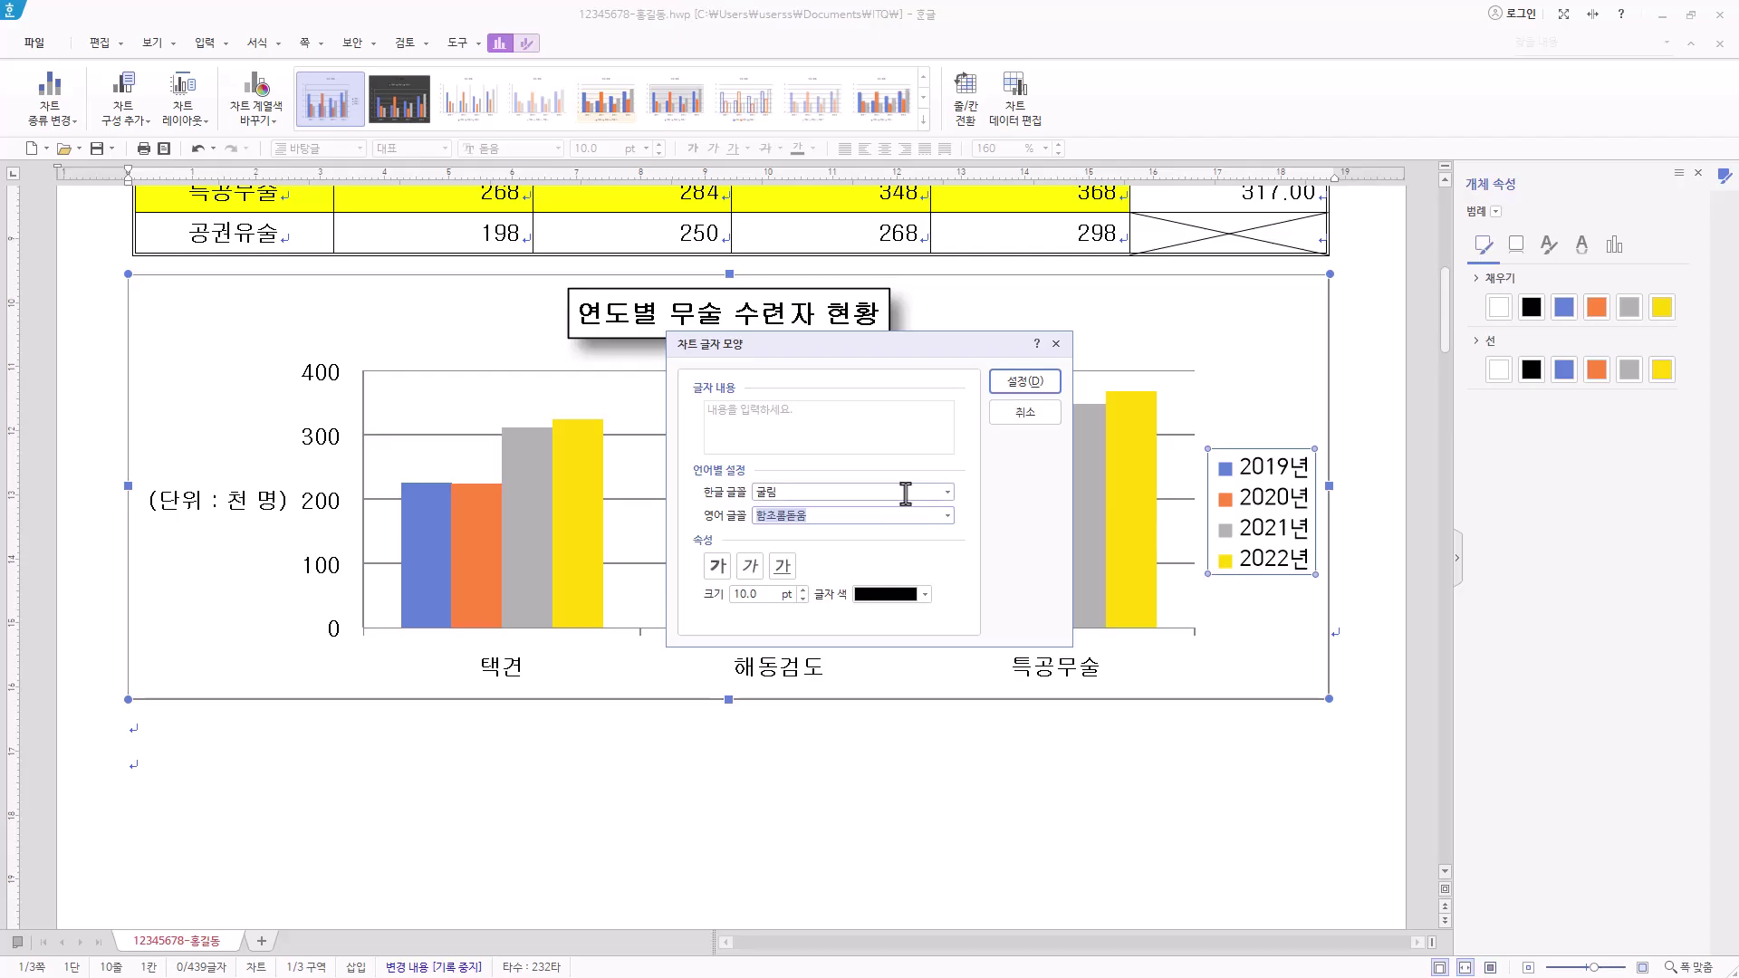
pyautogui.click(855, 537)
pyautogui.click(1025, 381)
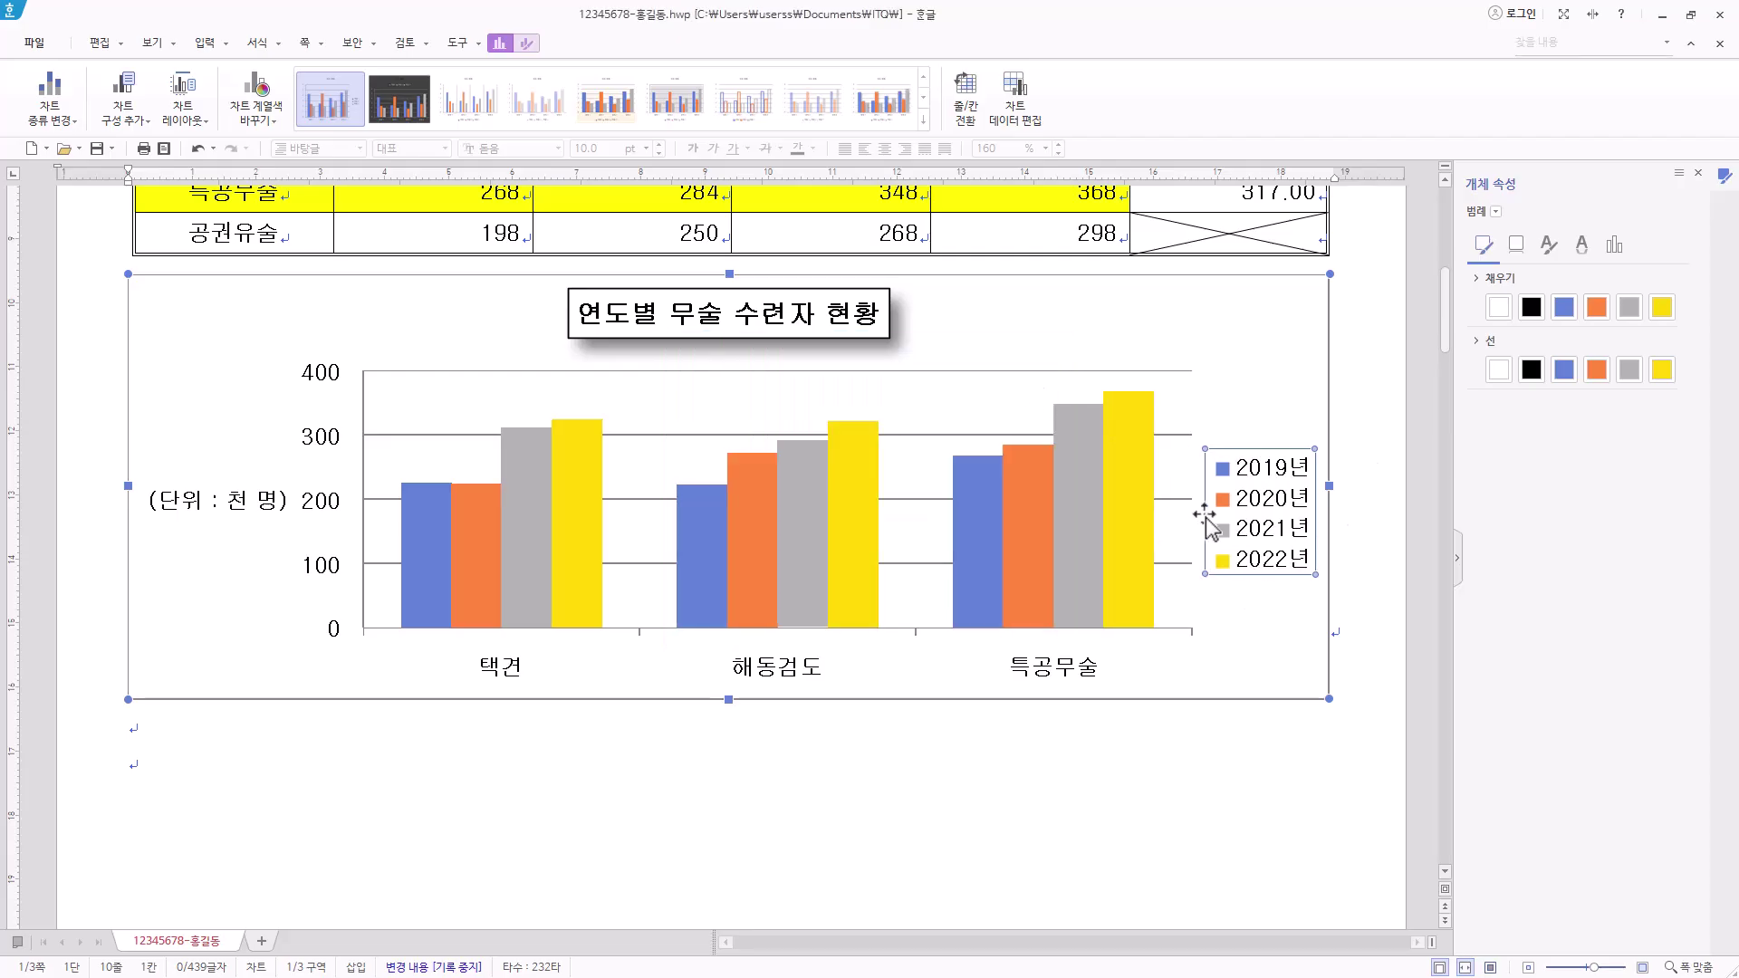
pyautogui.click(1528, 371)
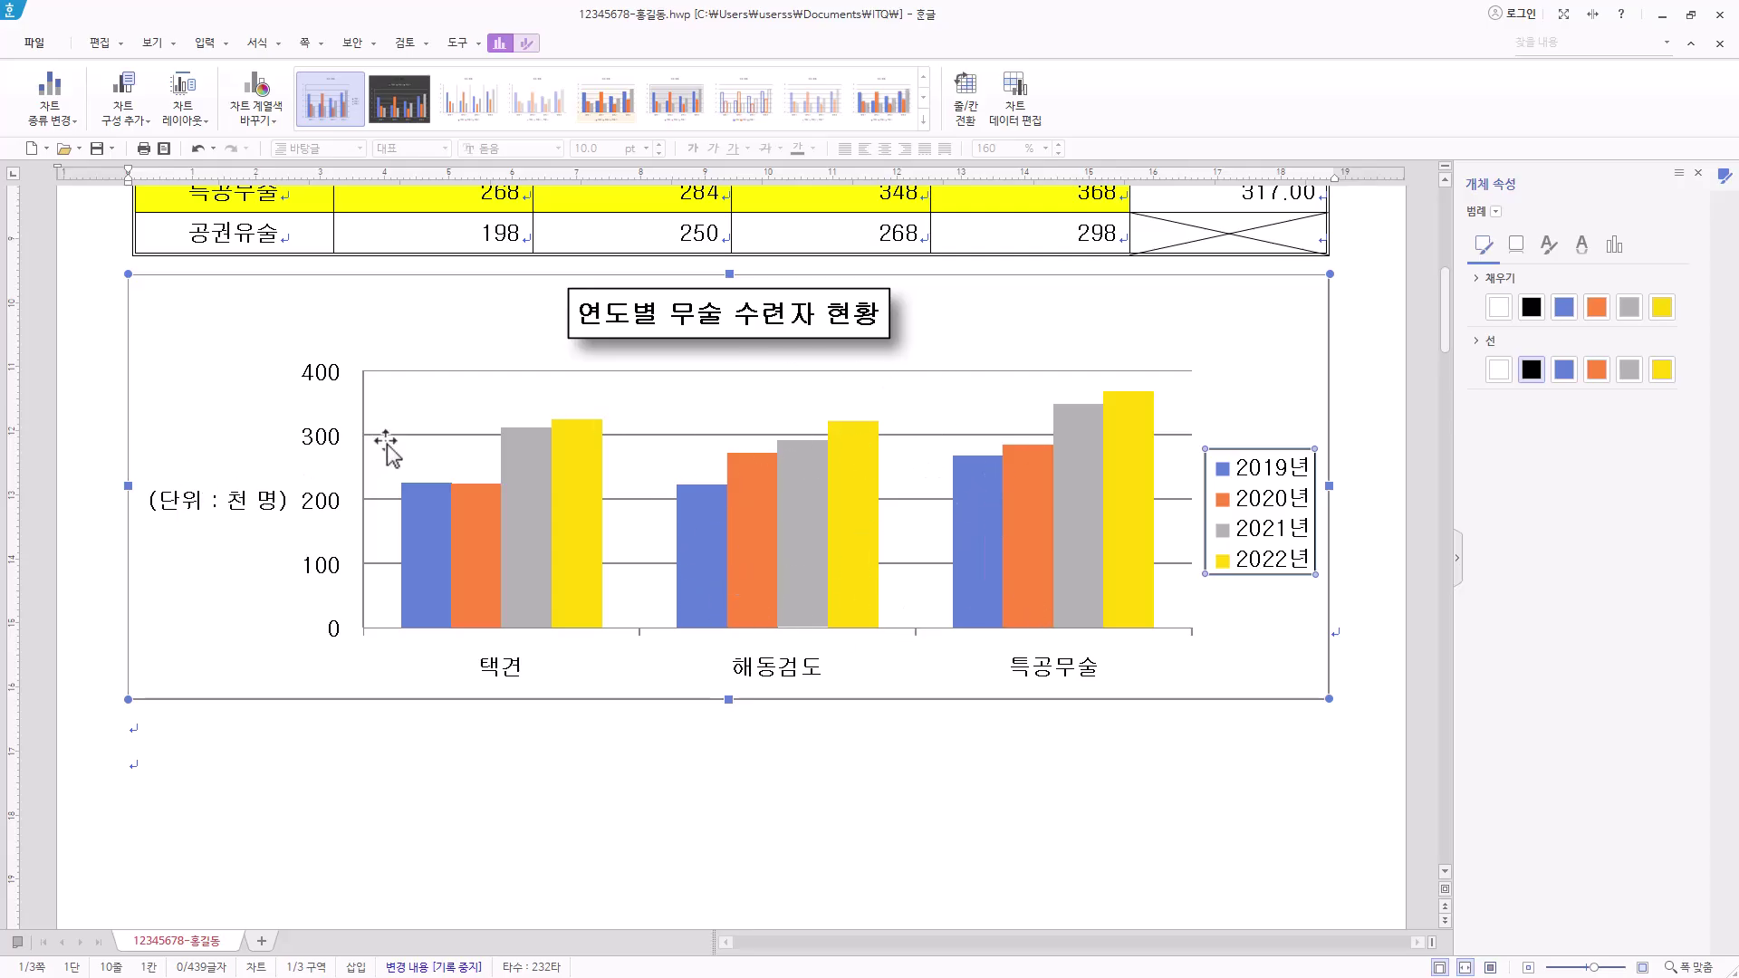
# Delete the value axis's major gridlines from the chart
pyautogui.click(928, 438)
pyautogui.click(928, 438)
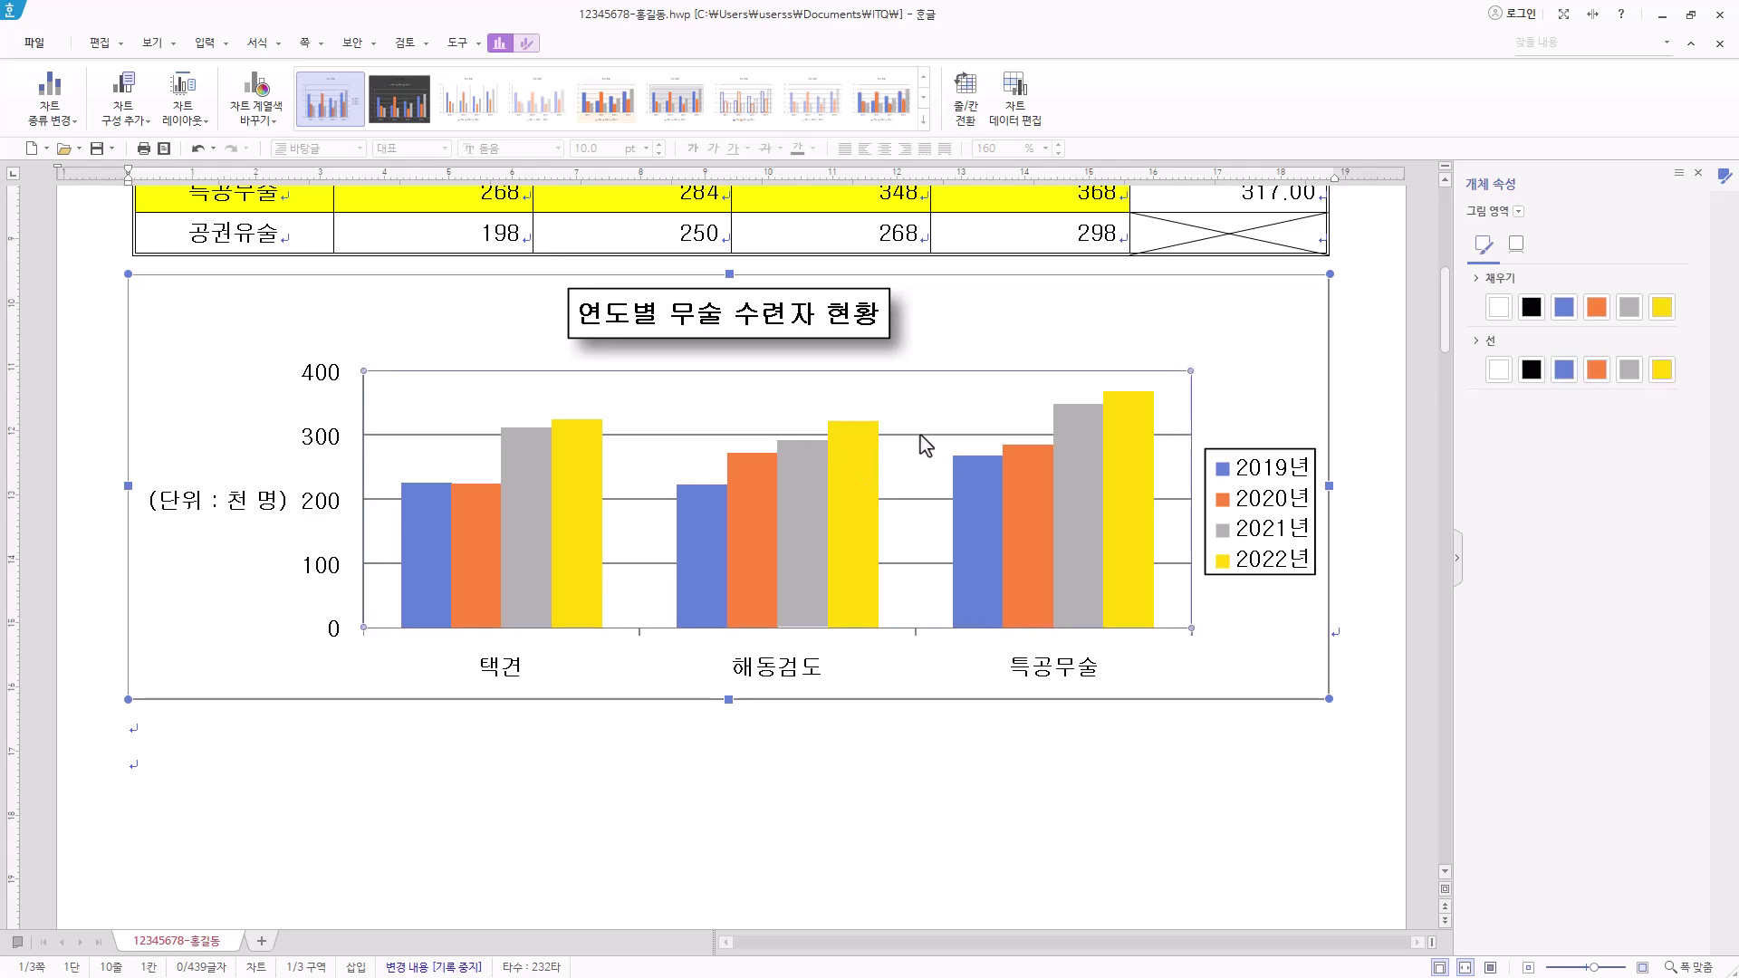
pyautogui.click(921, 436)
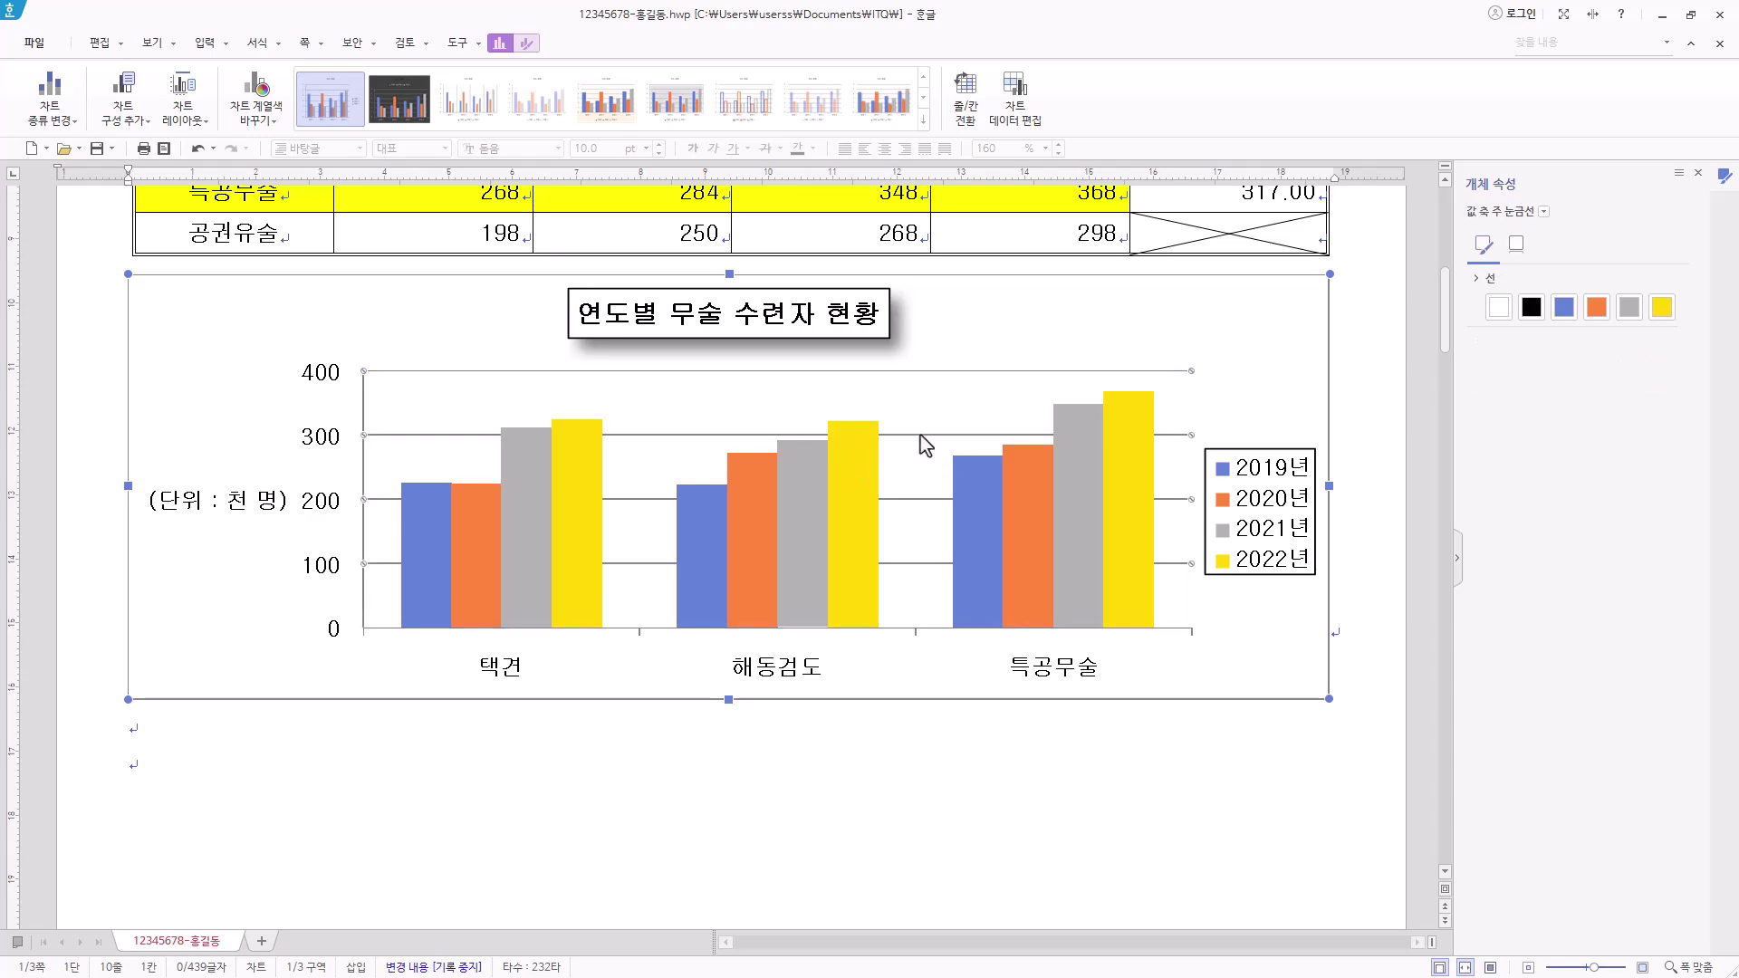
pyautogui.press('Delete')
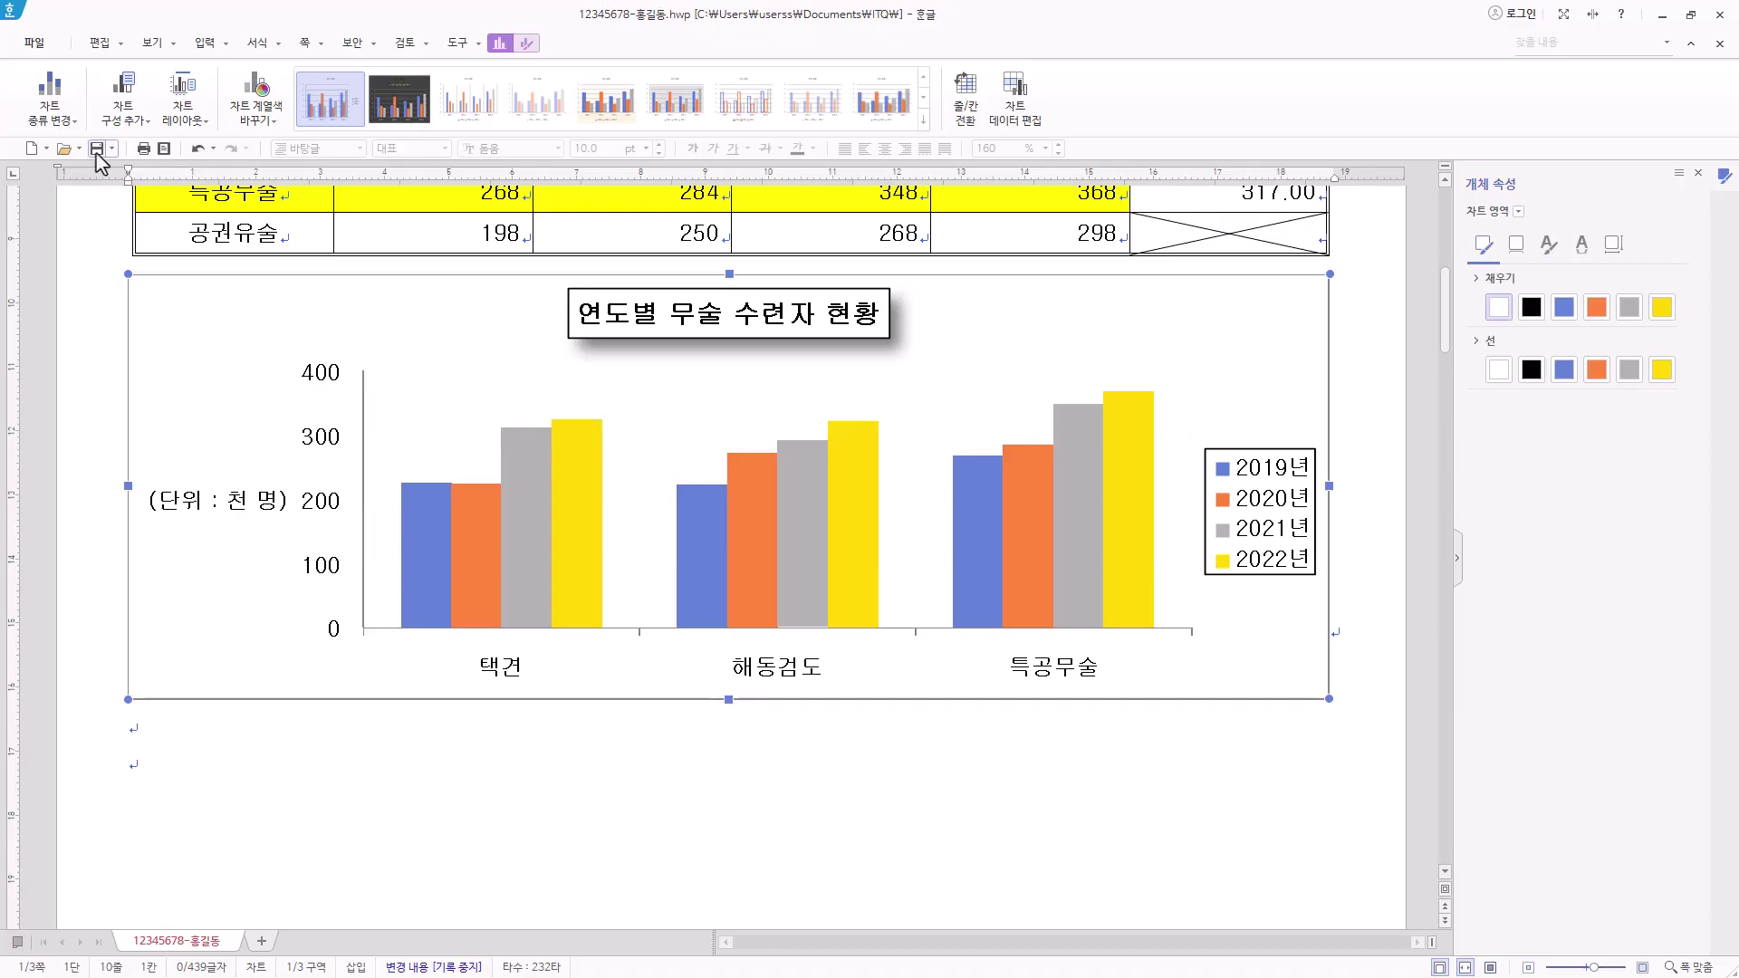
# Enter the item label "(1)" on the line below "3." and open the equation editor (수식) there
pyautogui.scroll(-10, 687, 600)
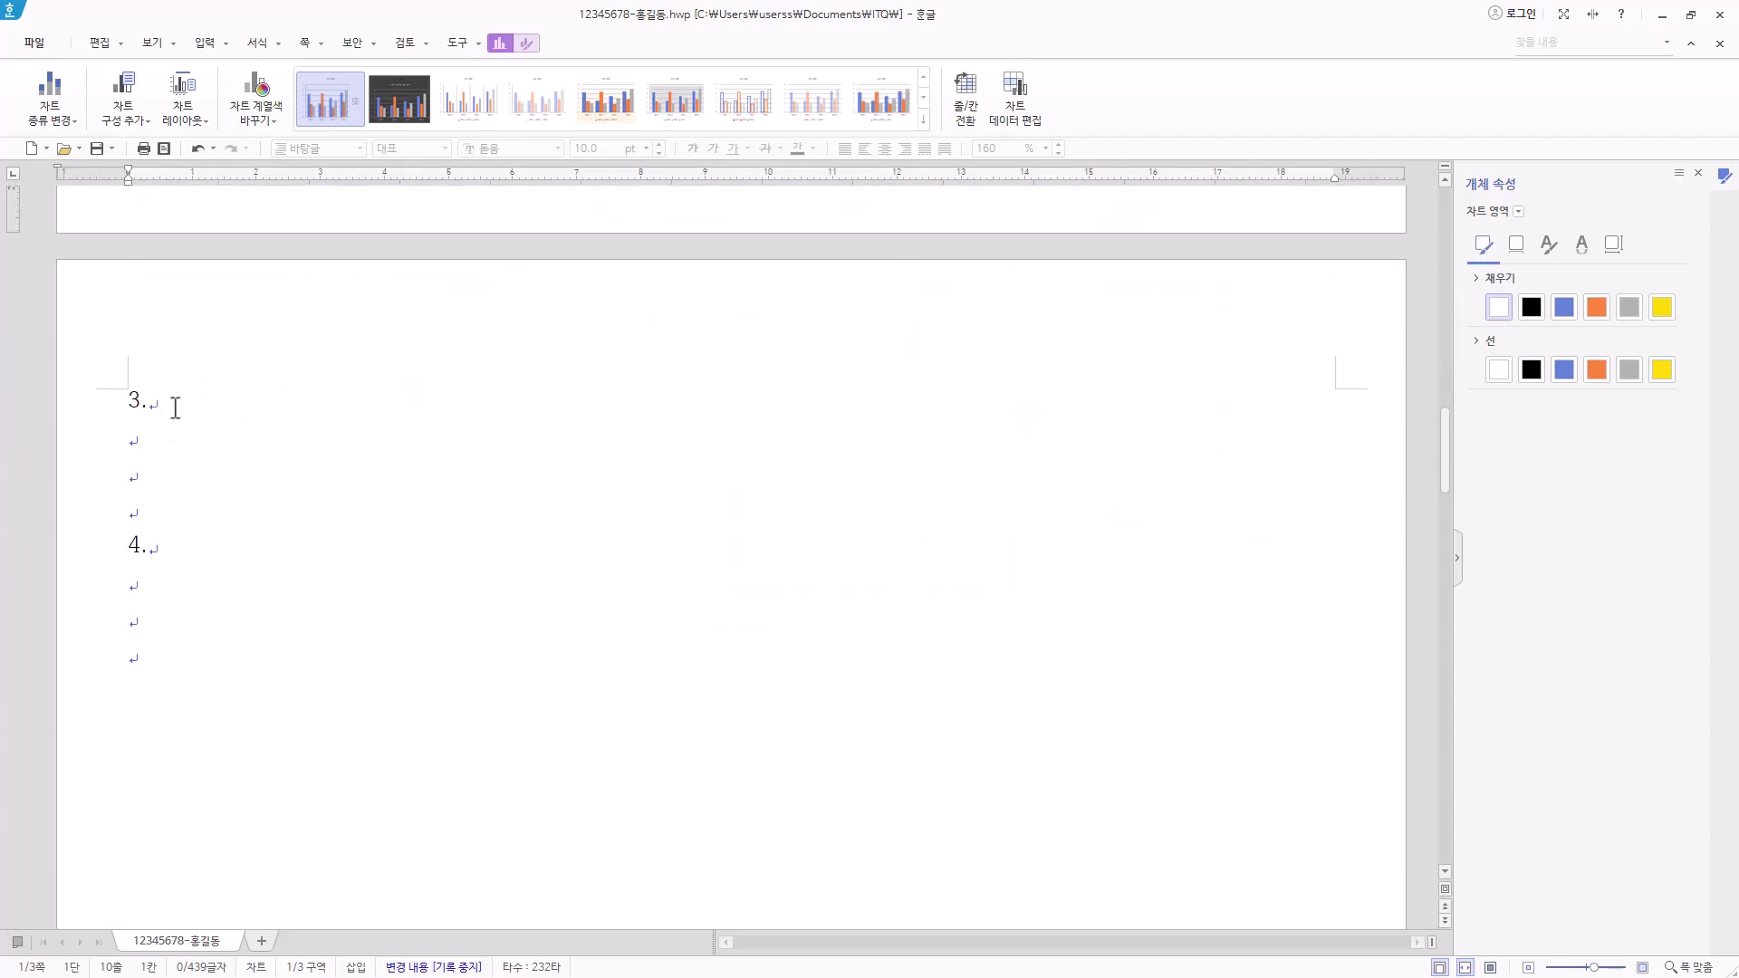
pyautogui.click(158, 435)
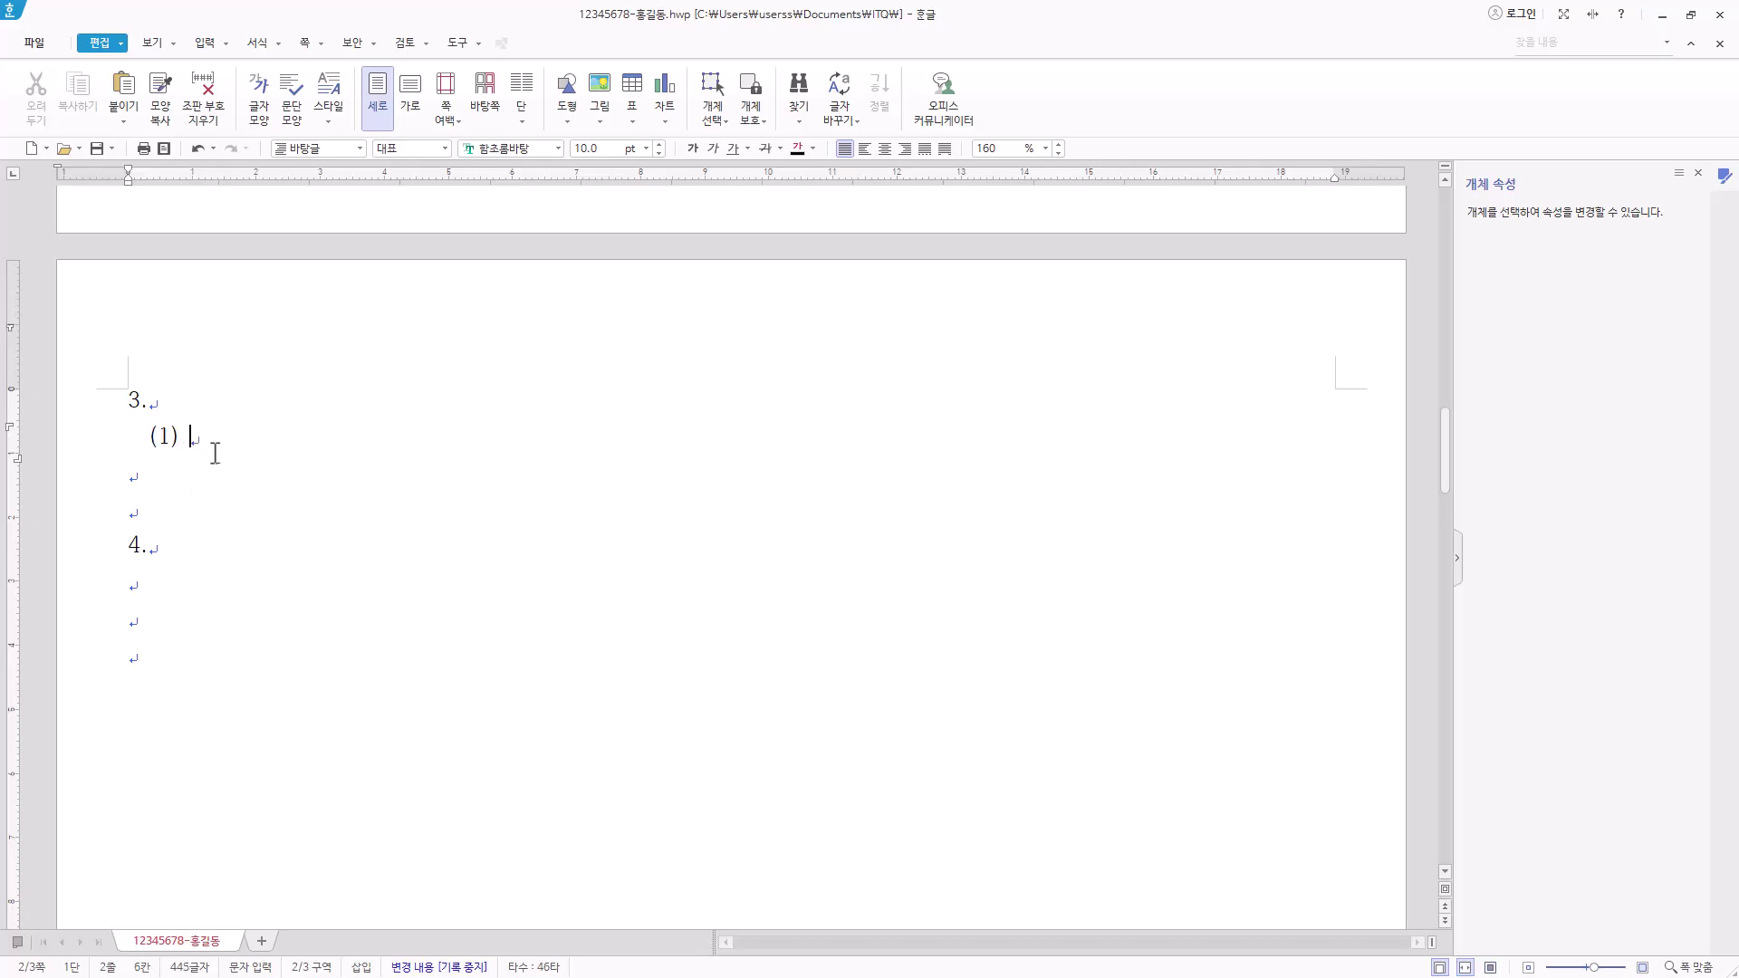
pyautogui.click(204, 44)
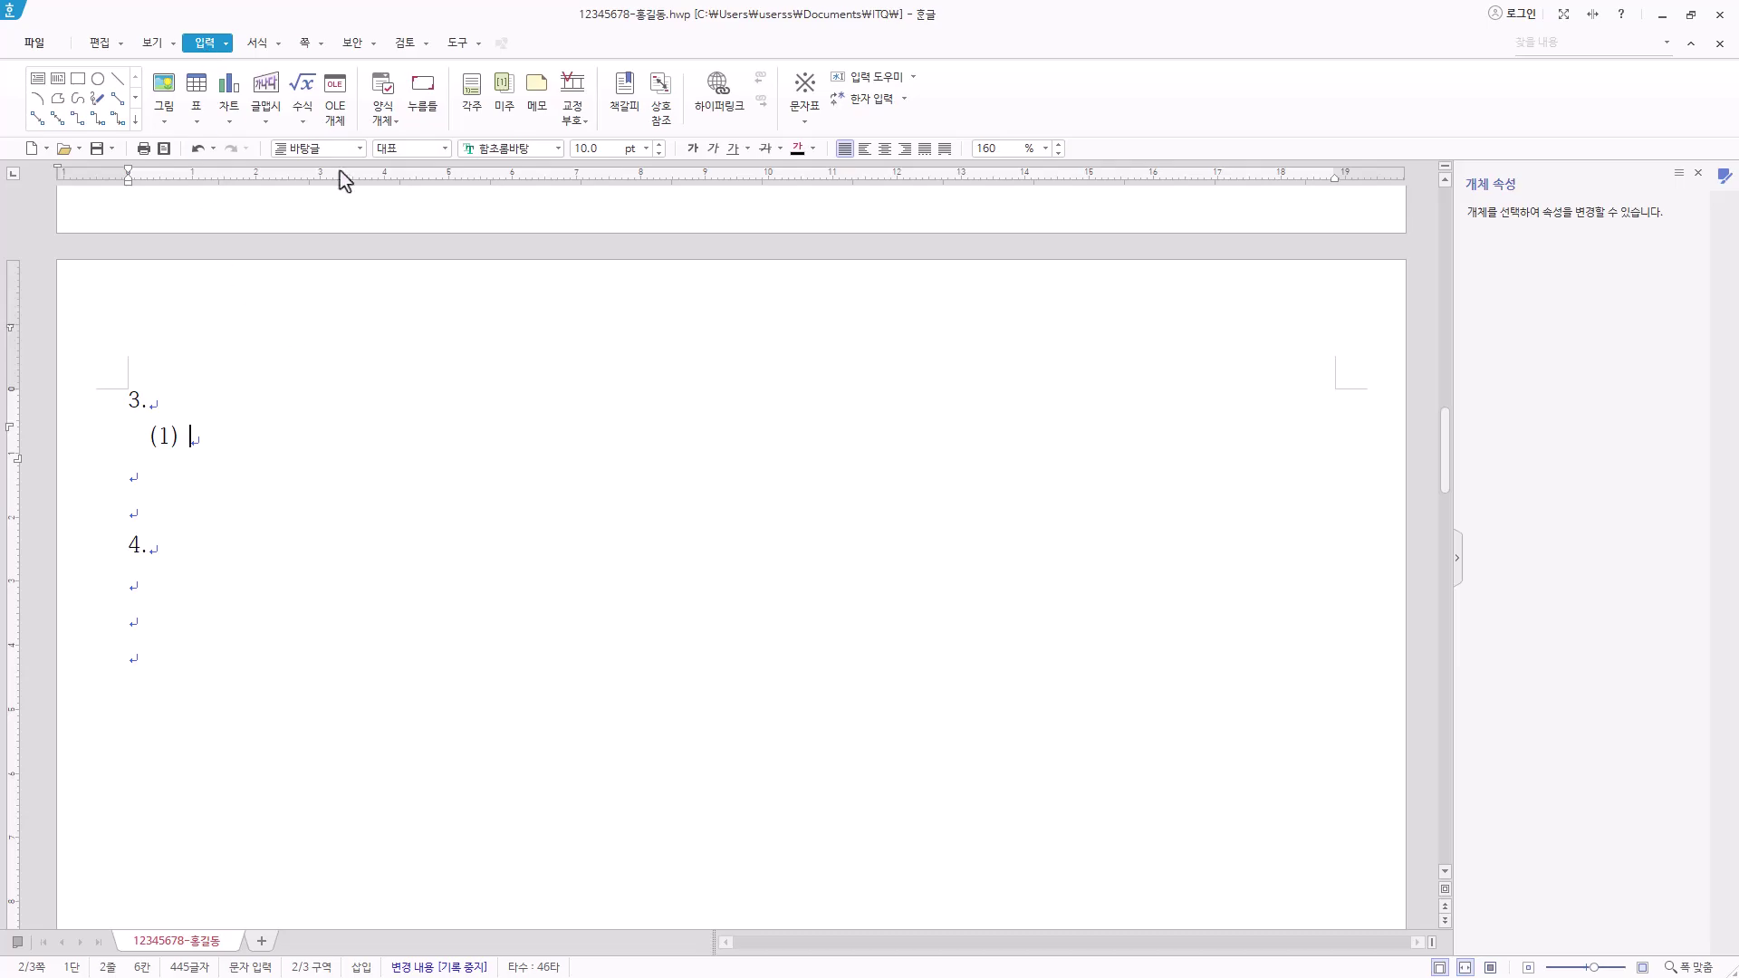
pyautogui.click(307, 89)
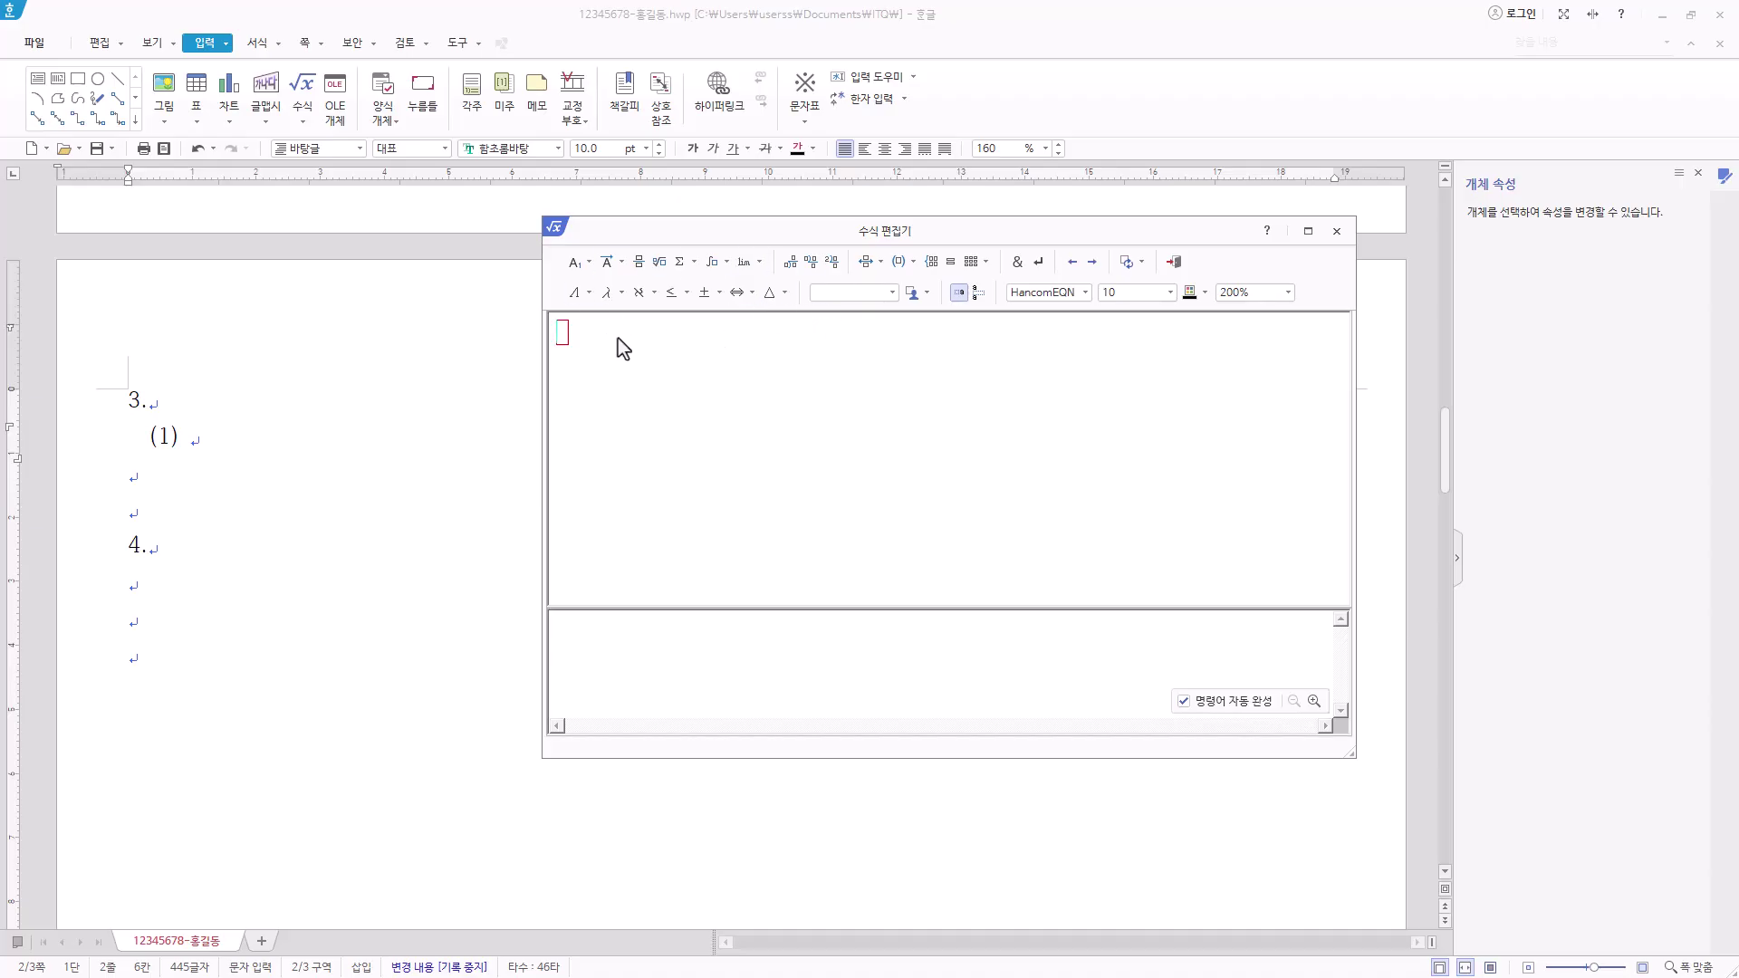
# Start the equation with a summation from k=1 to 10, followed by "(k" with superscript 3
pyautogui.click(688, 264)
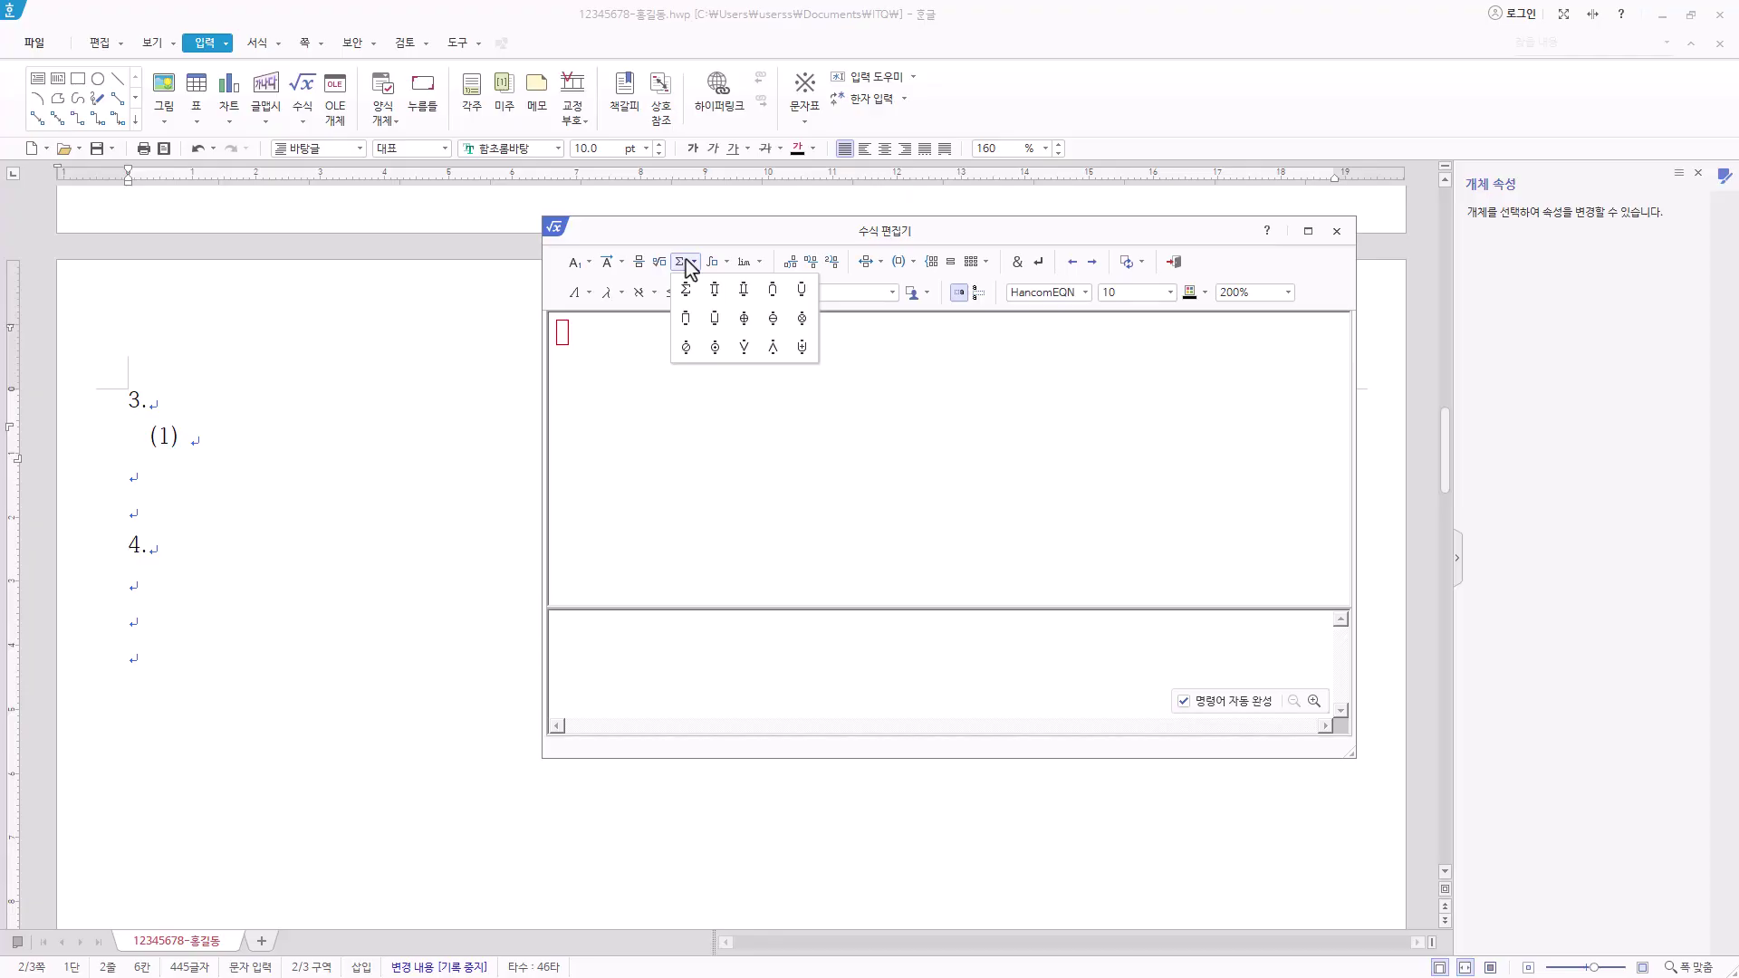
pyautogui.click(685, 299)
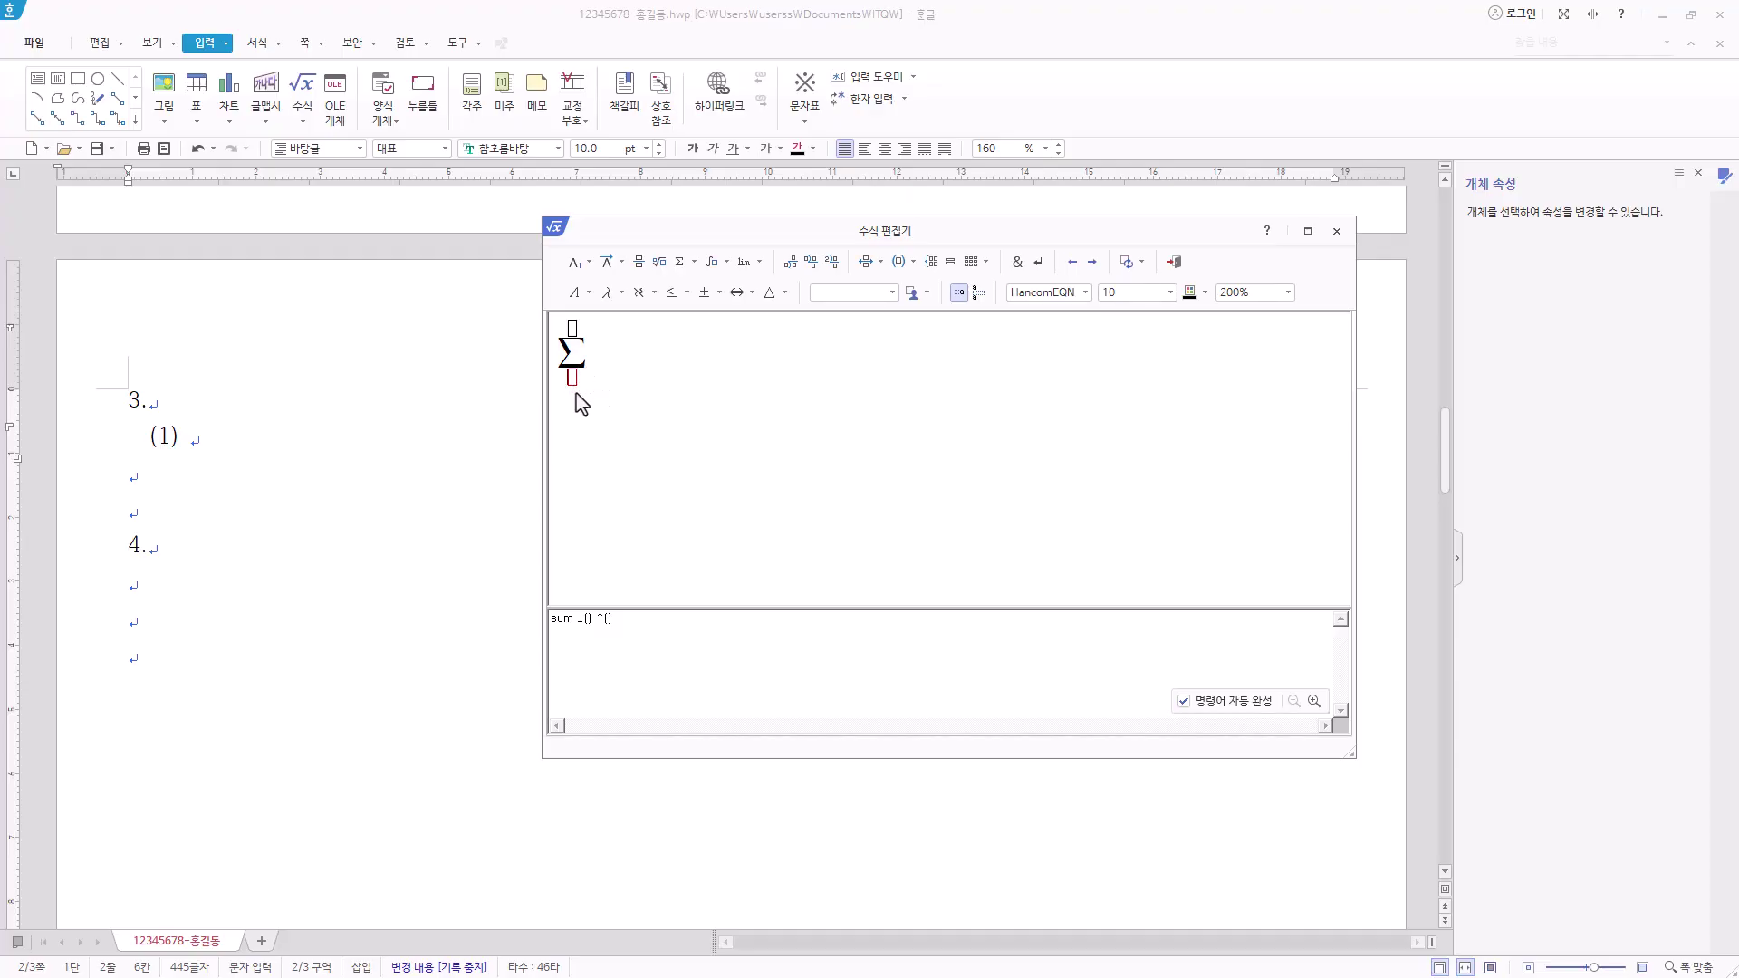
pyautogui.write('k=1')
pyautogui.write('10')
pyautogui.write('(k')
pyautogui.click(575, 266)
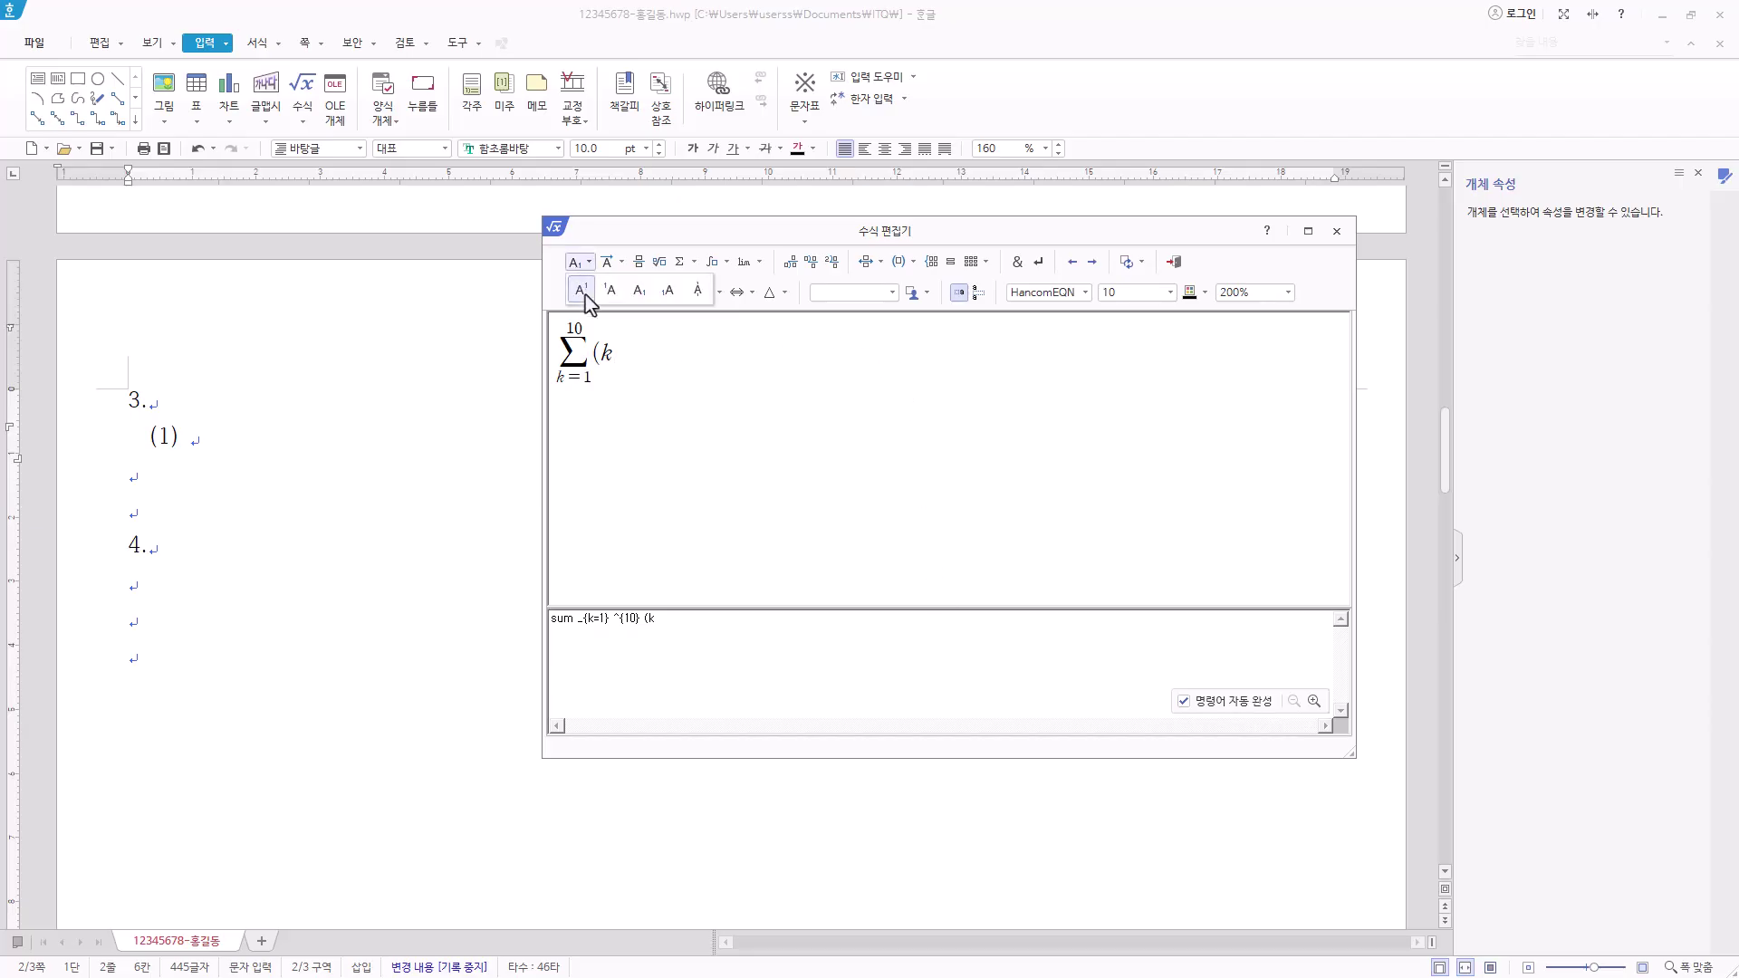
pyautogui.click(580, 290)
pyautogui.write('3')
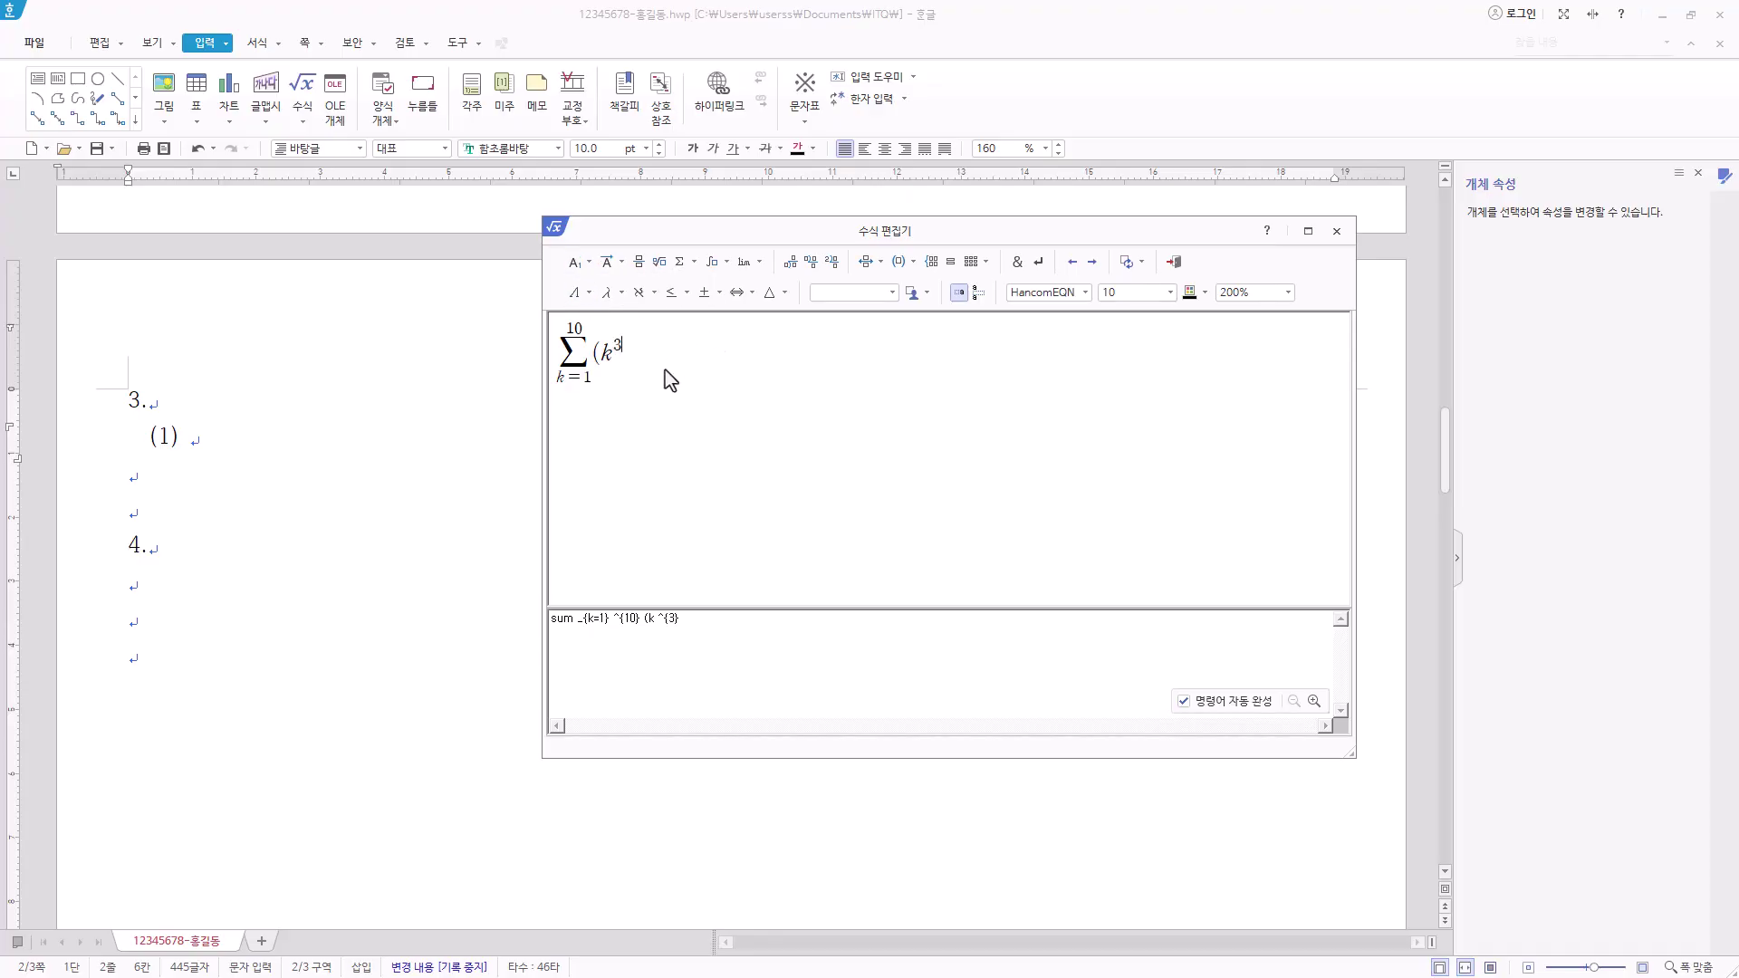
# Continue the summation equation with +6k², +4k+3)=256 and insert the finished equation into the document
pyautogui.press('Right')
pyautogui.write('+6k')
pyautogui.click(573, 264)
pyautogui.click(580, 289)
pyautogui.write('2')
pyautogui.press('Right')
pyautogui.write('+4k+3)=')
pyautogui.write('256')
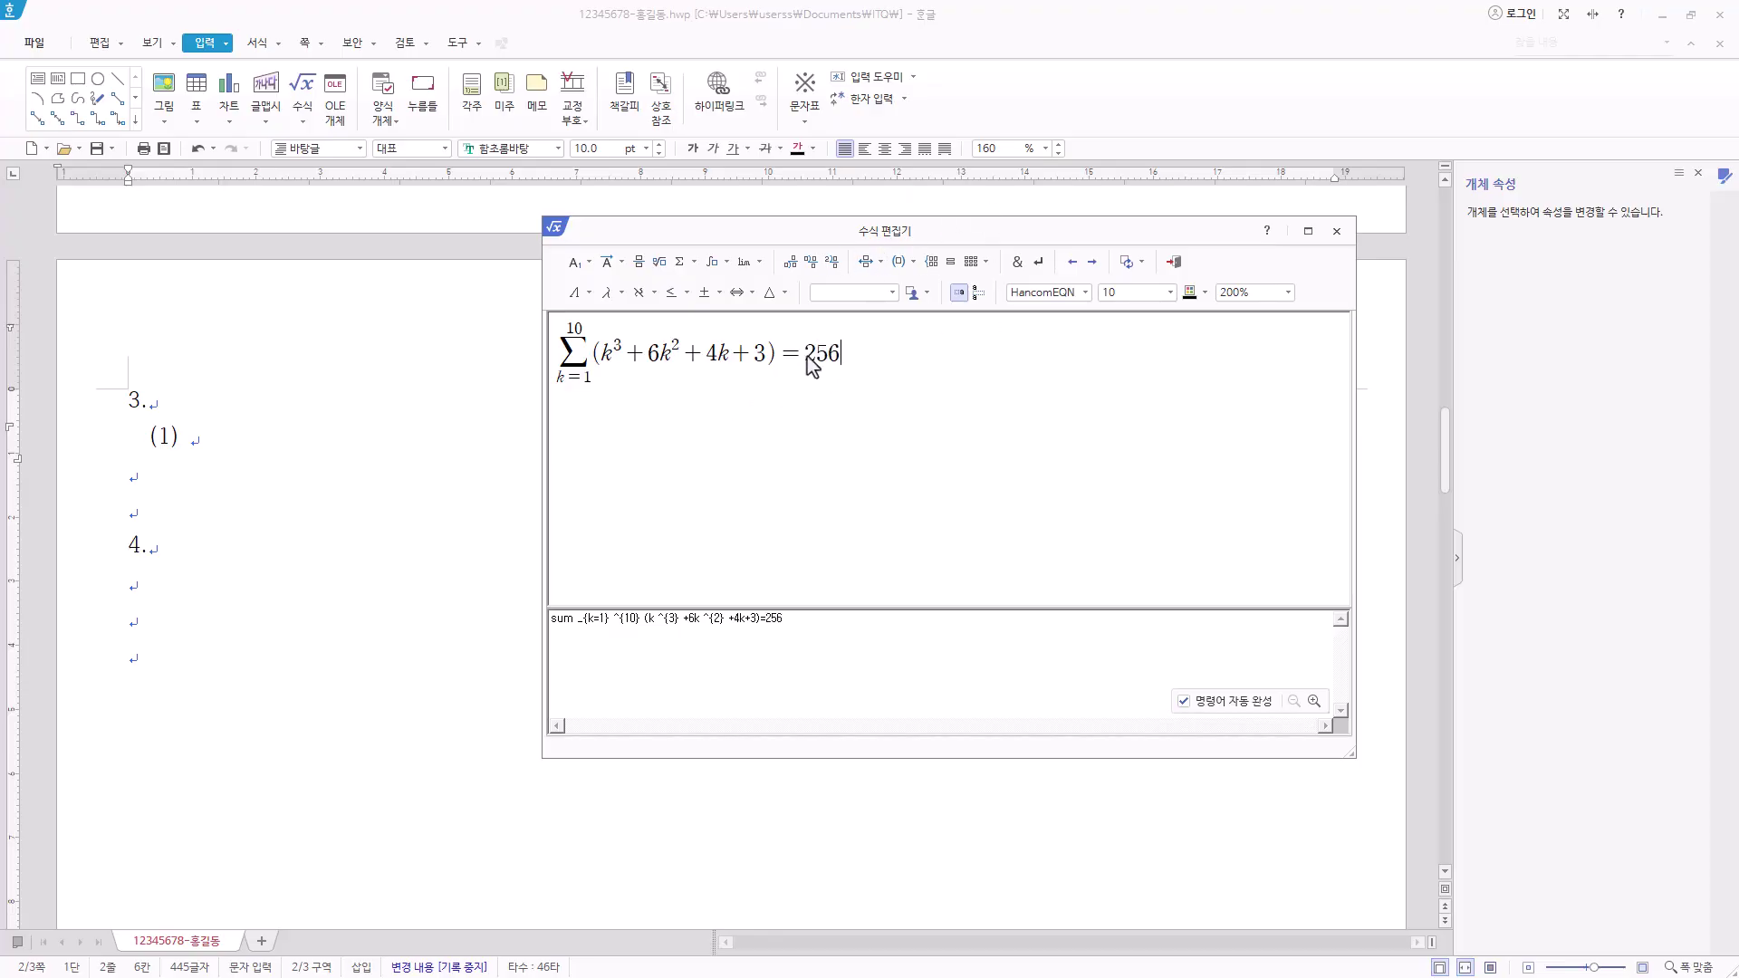
pyautogui.click(1178, 264)
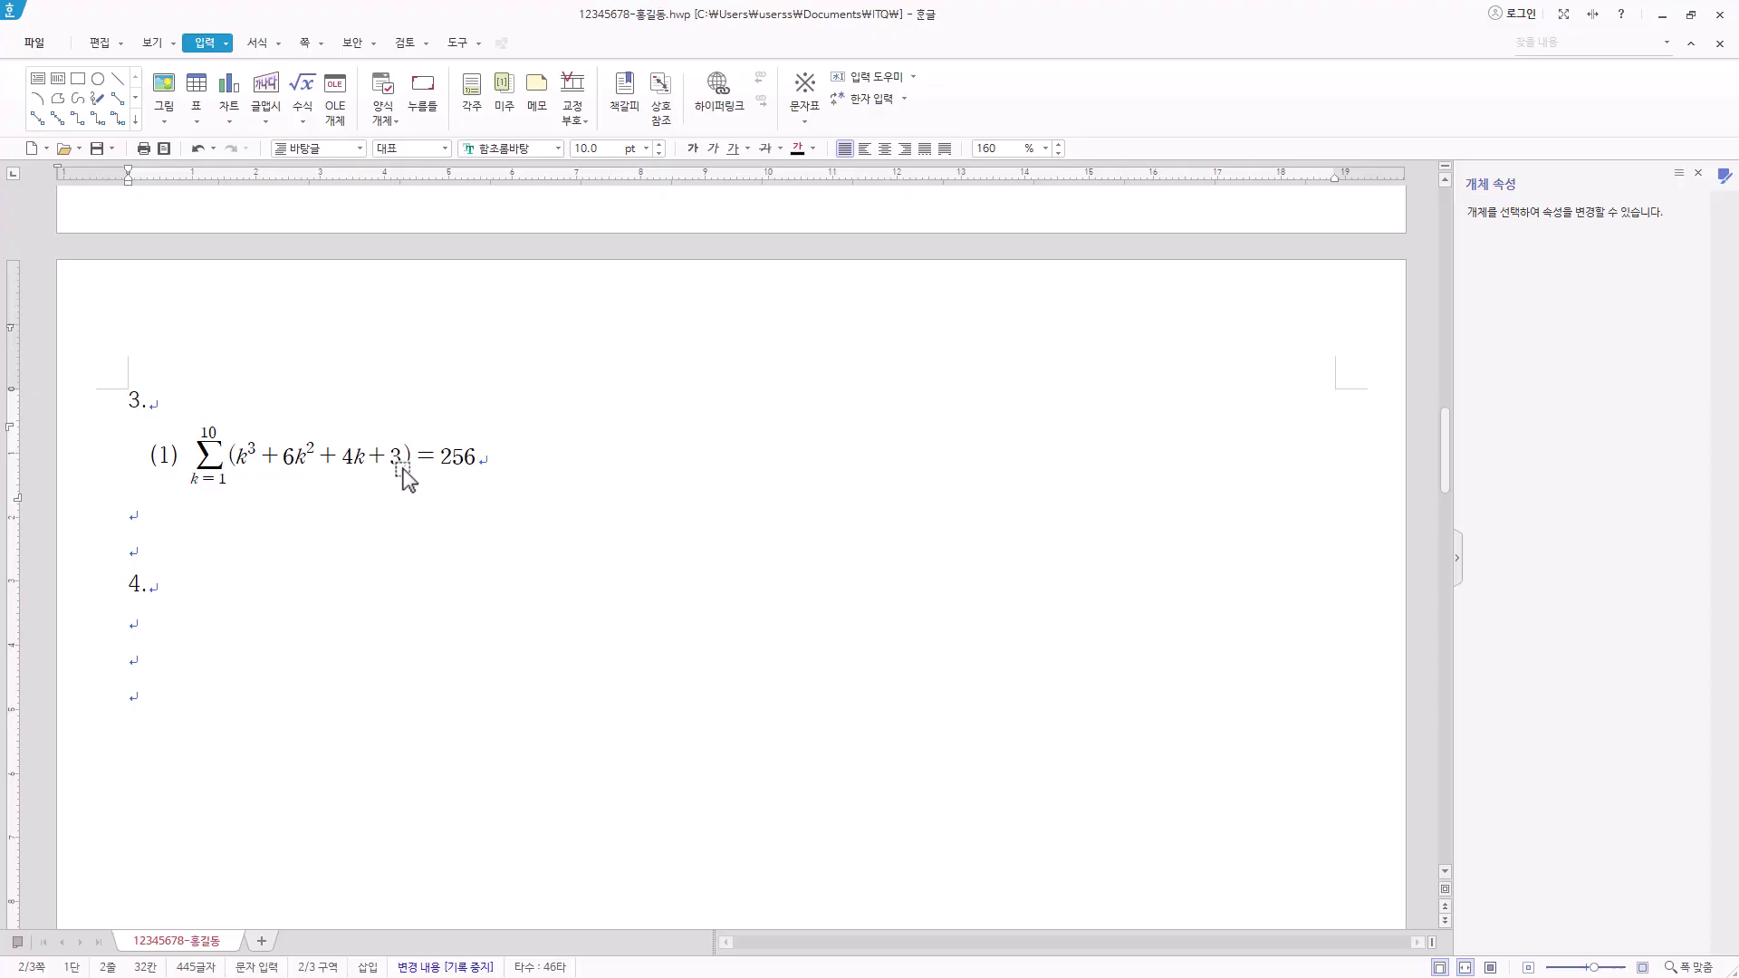
# Reopen the equation of item (1), examine its script text in the equation editor, and close the editor without changes
pyautogui.press('Hangul')
pyautogui.doubleClick(391, 464)
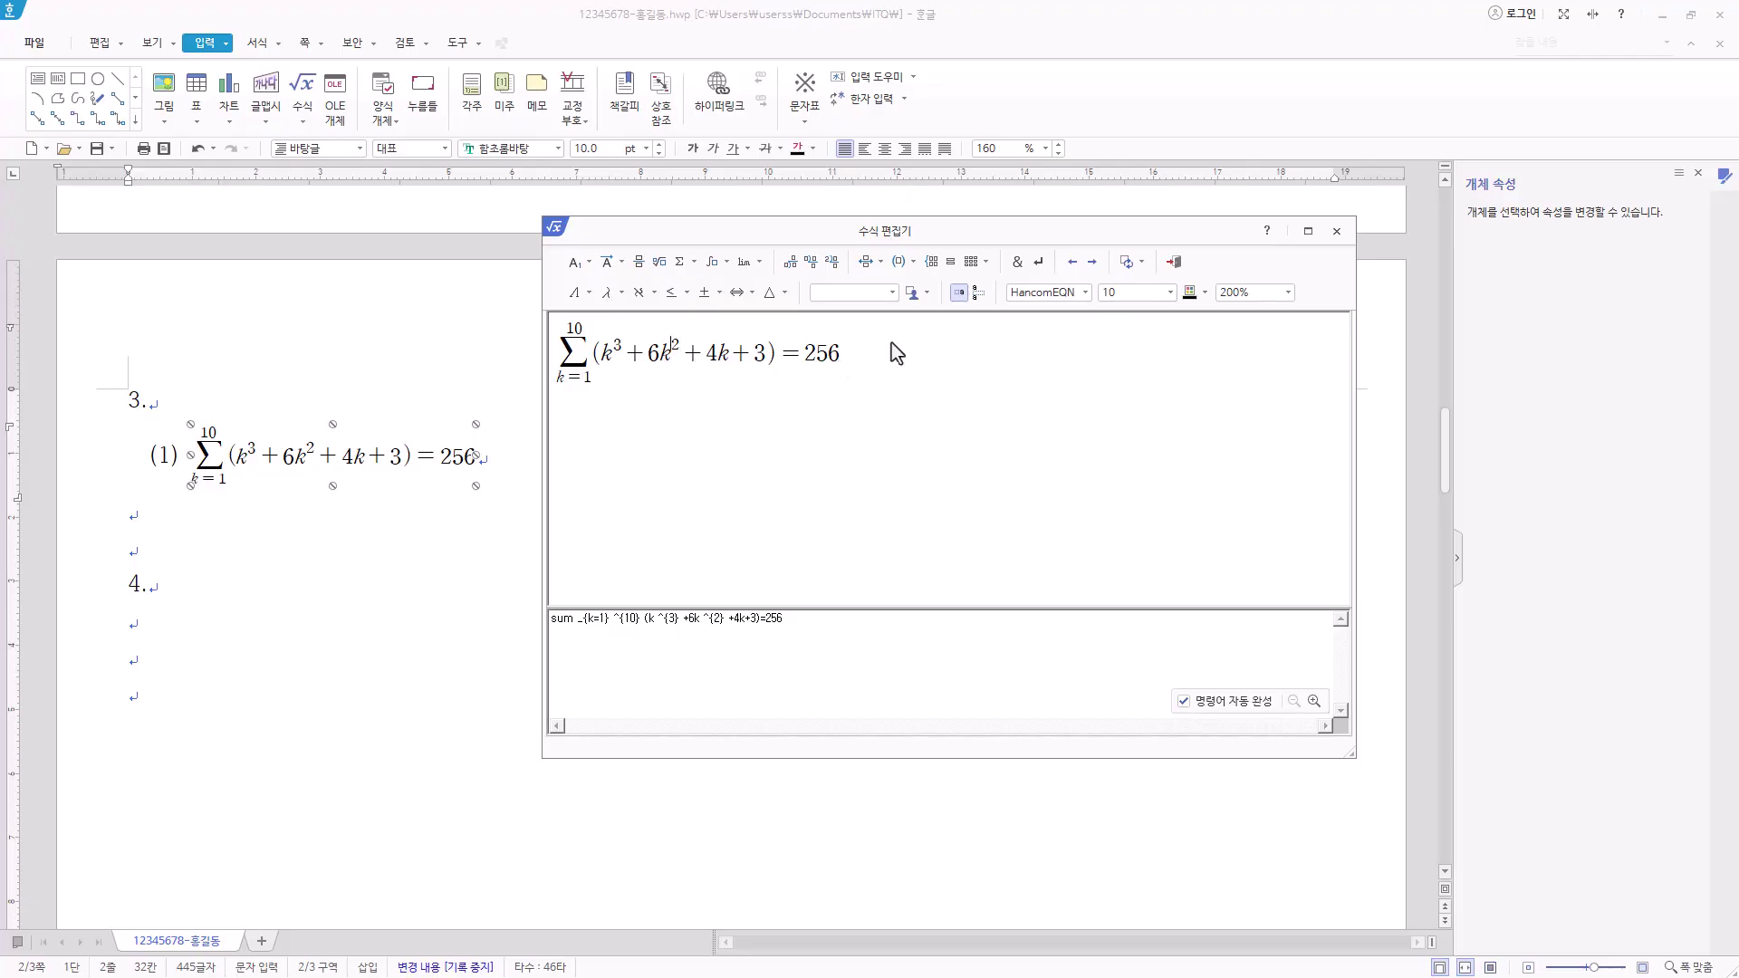
pyautogui.moveTo(807, 622); pyautogui.dragTo(370, 625)
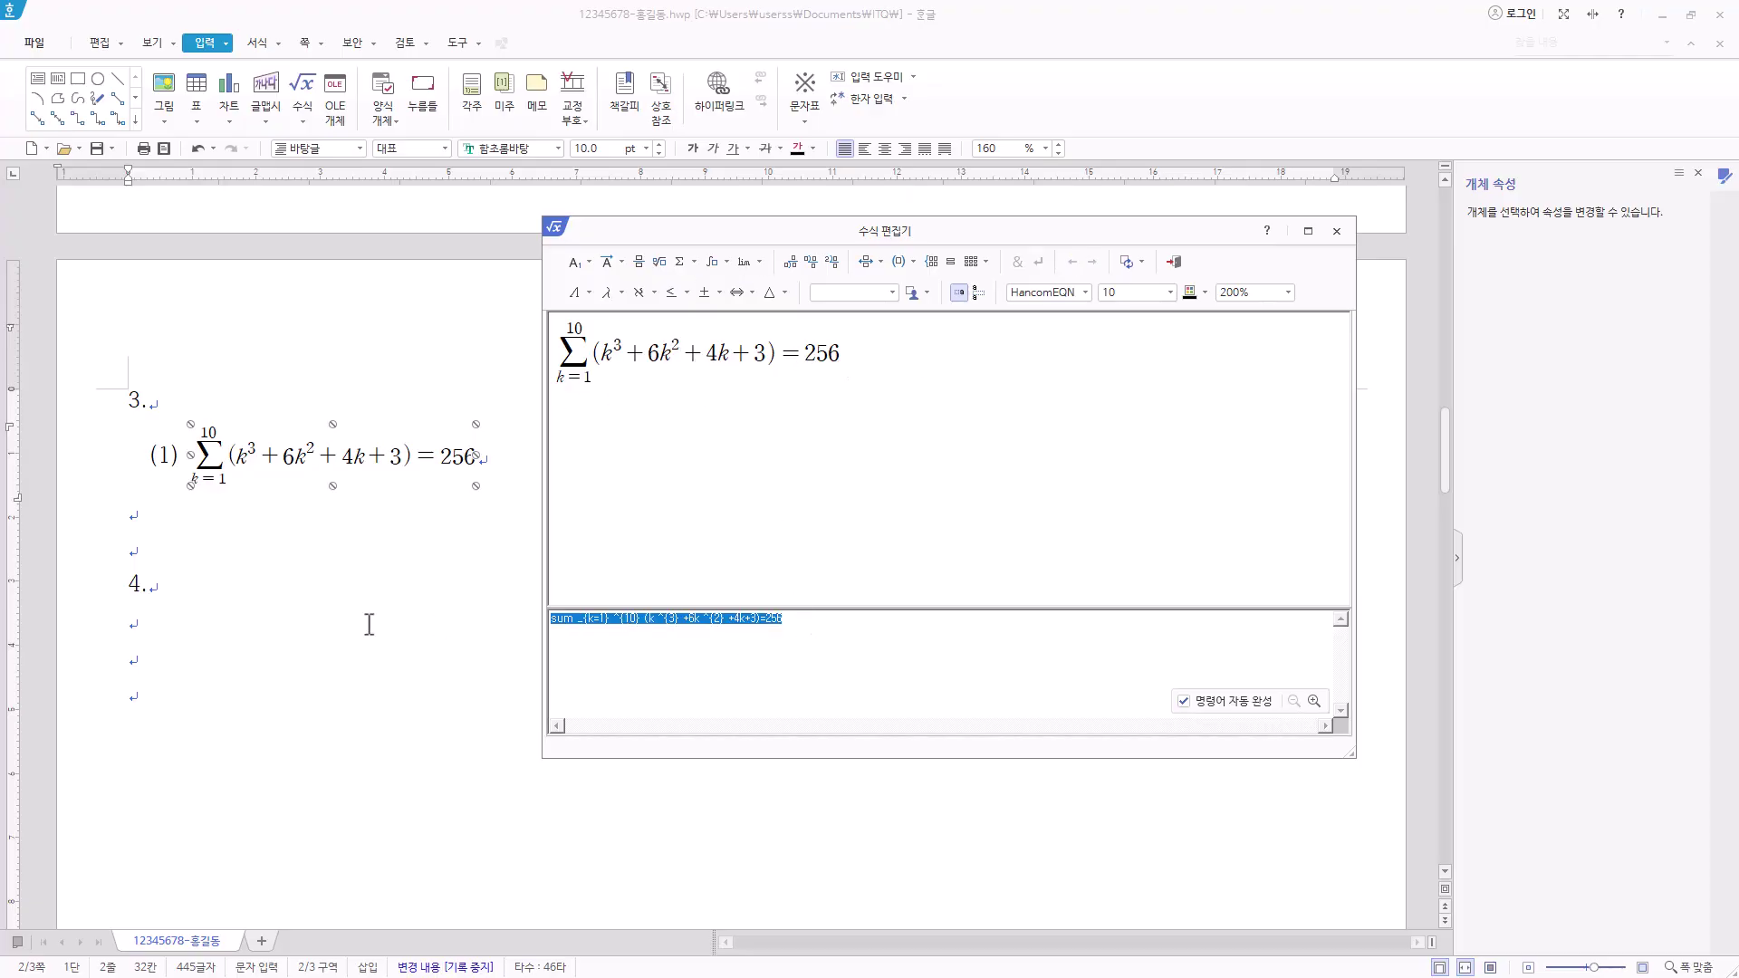
pyautogui.click(817, 623)
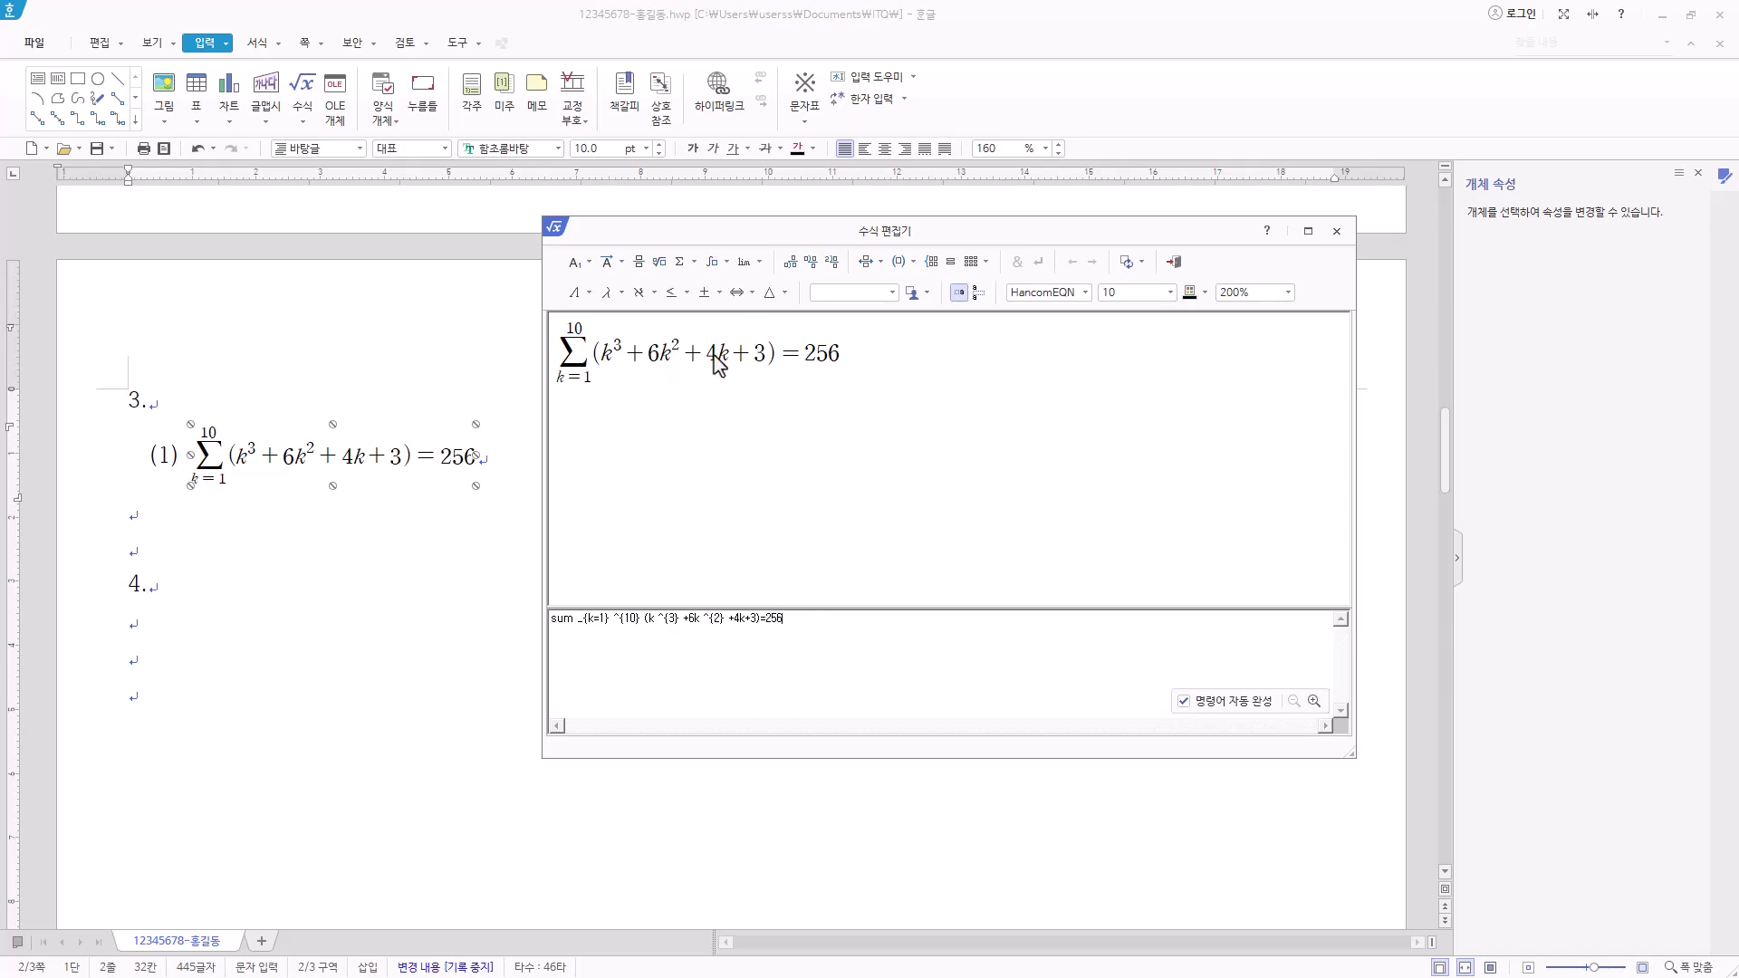
pyautogui.click(640, 627)
pyautogui.press('BackSpace')
pyautogui.moveTo(842, 623); pyautogui.dragTo(381, 625)
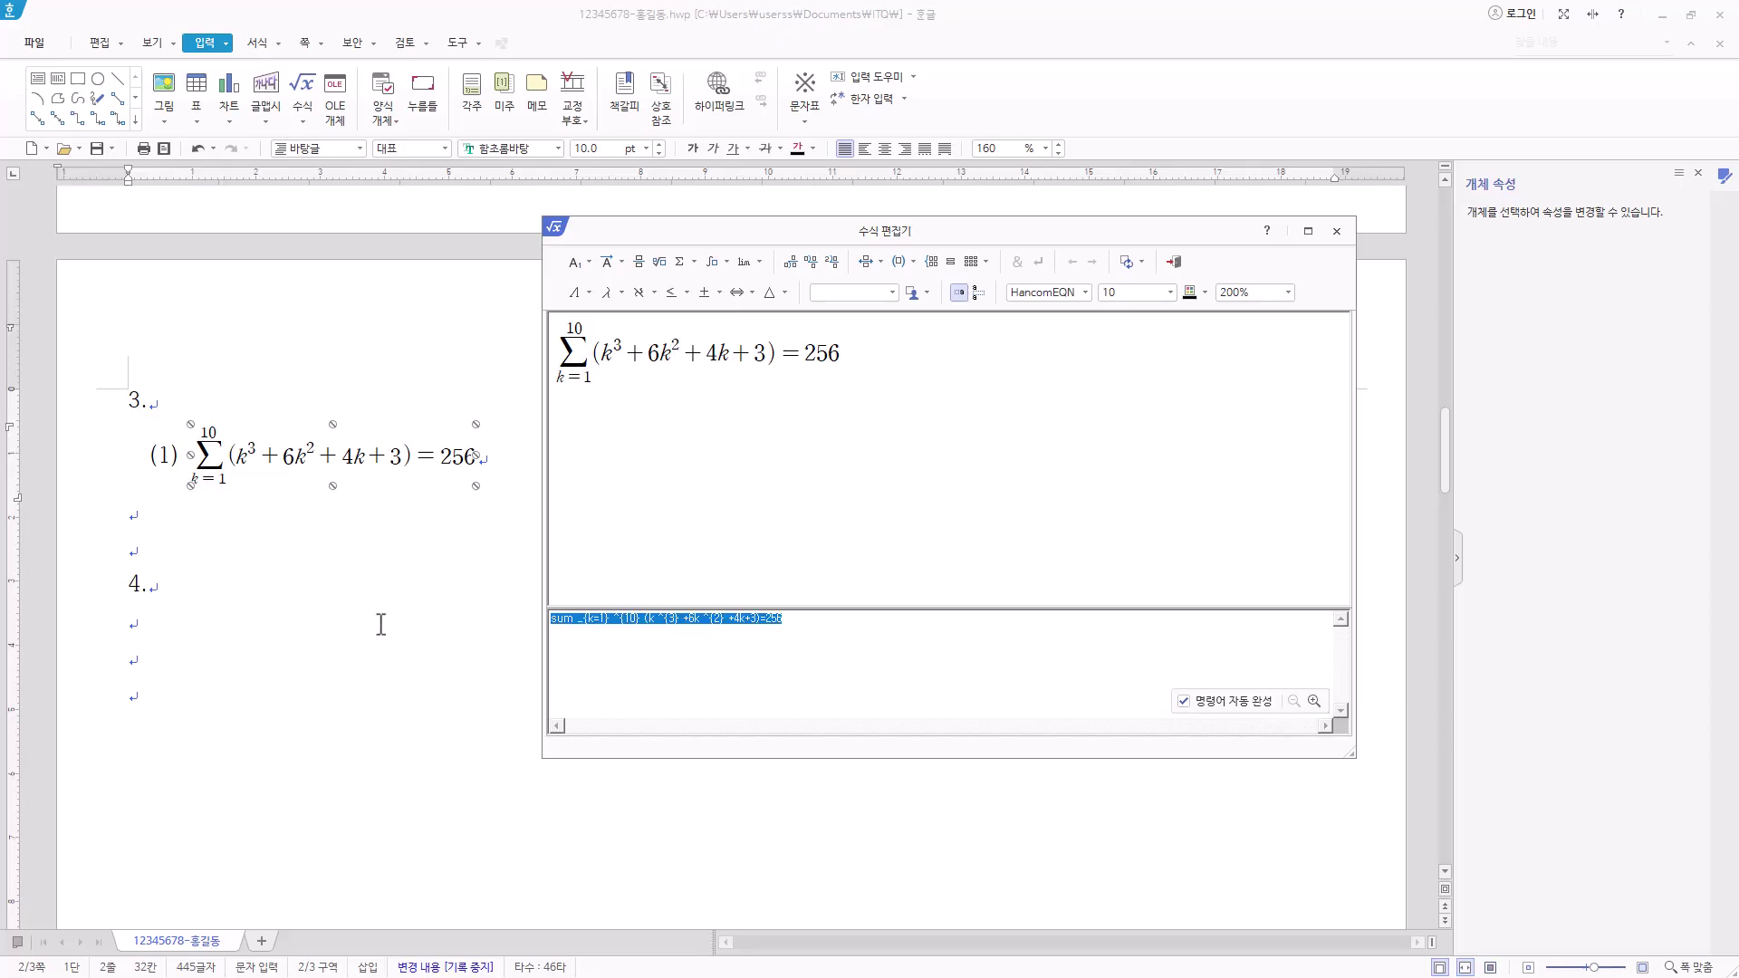
pyautogui.click(792, 623)
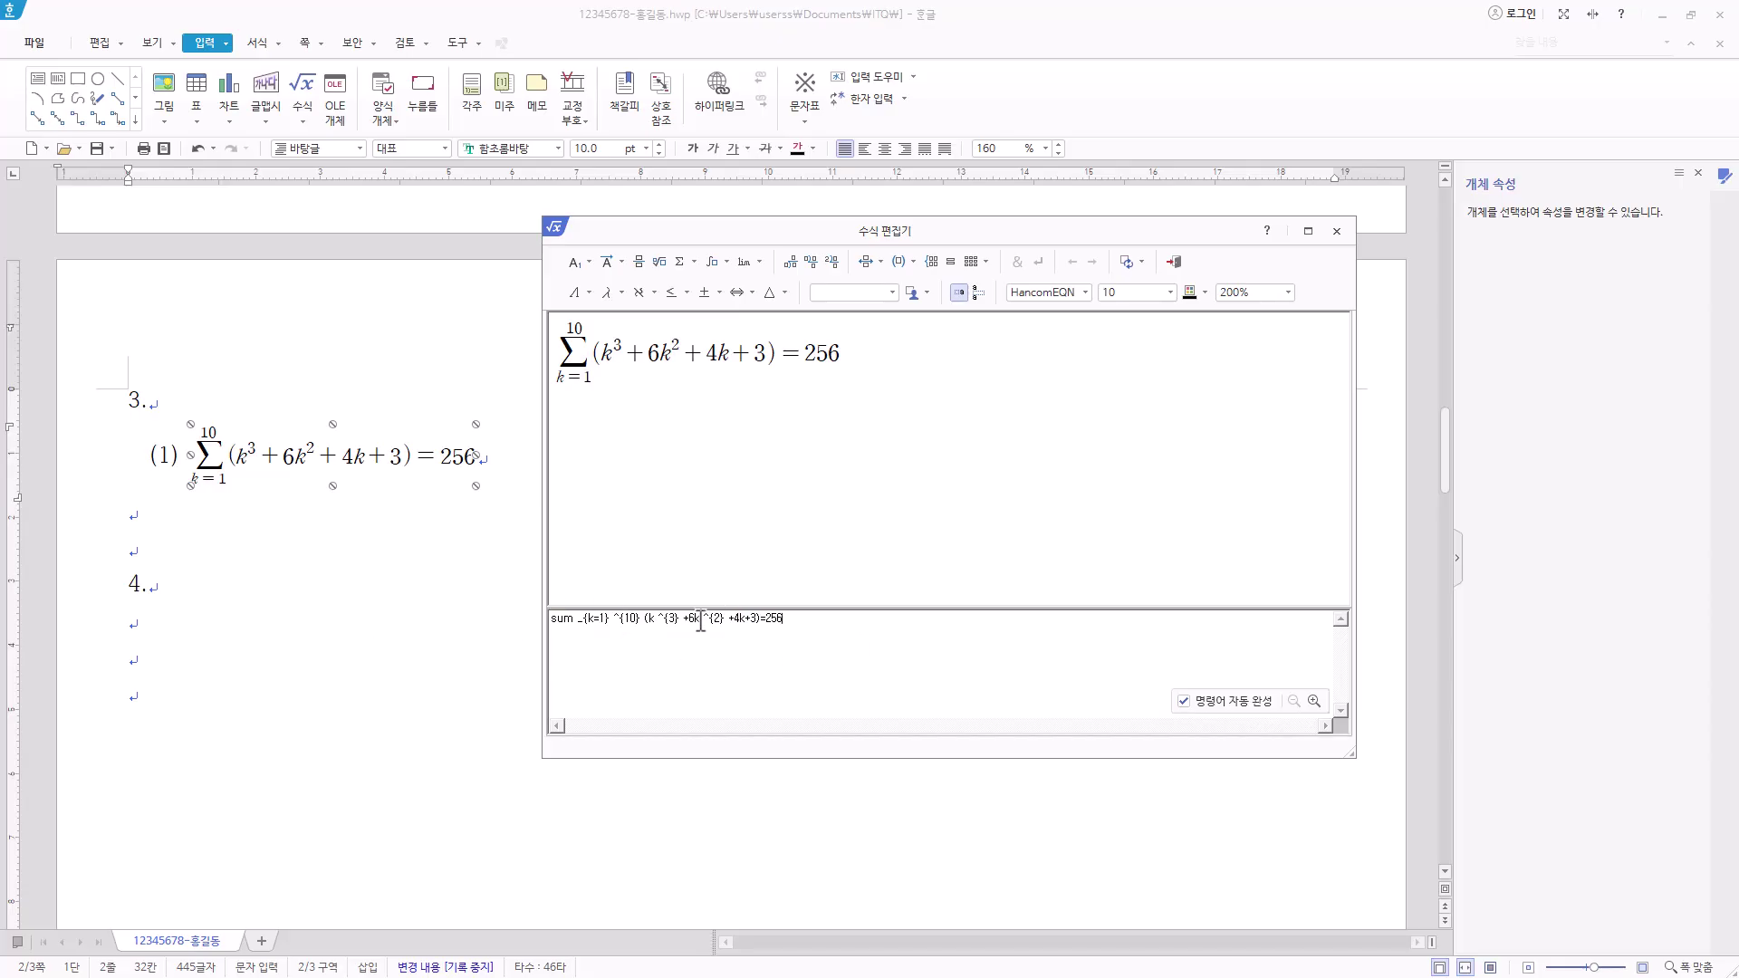
pyautogui.click(1336, 231)
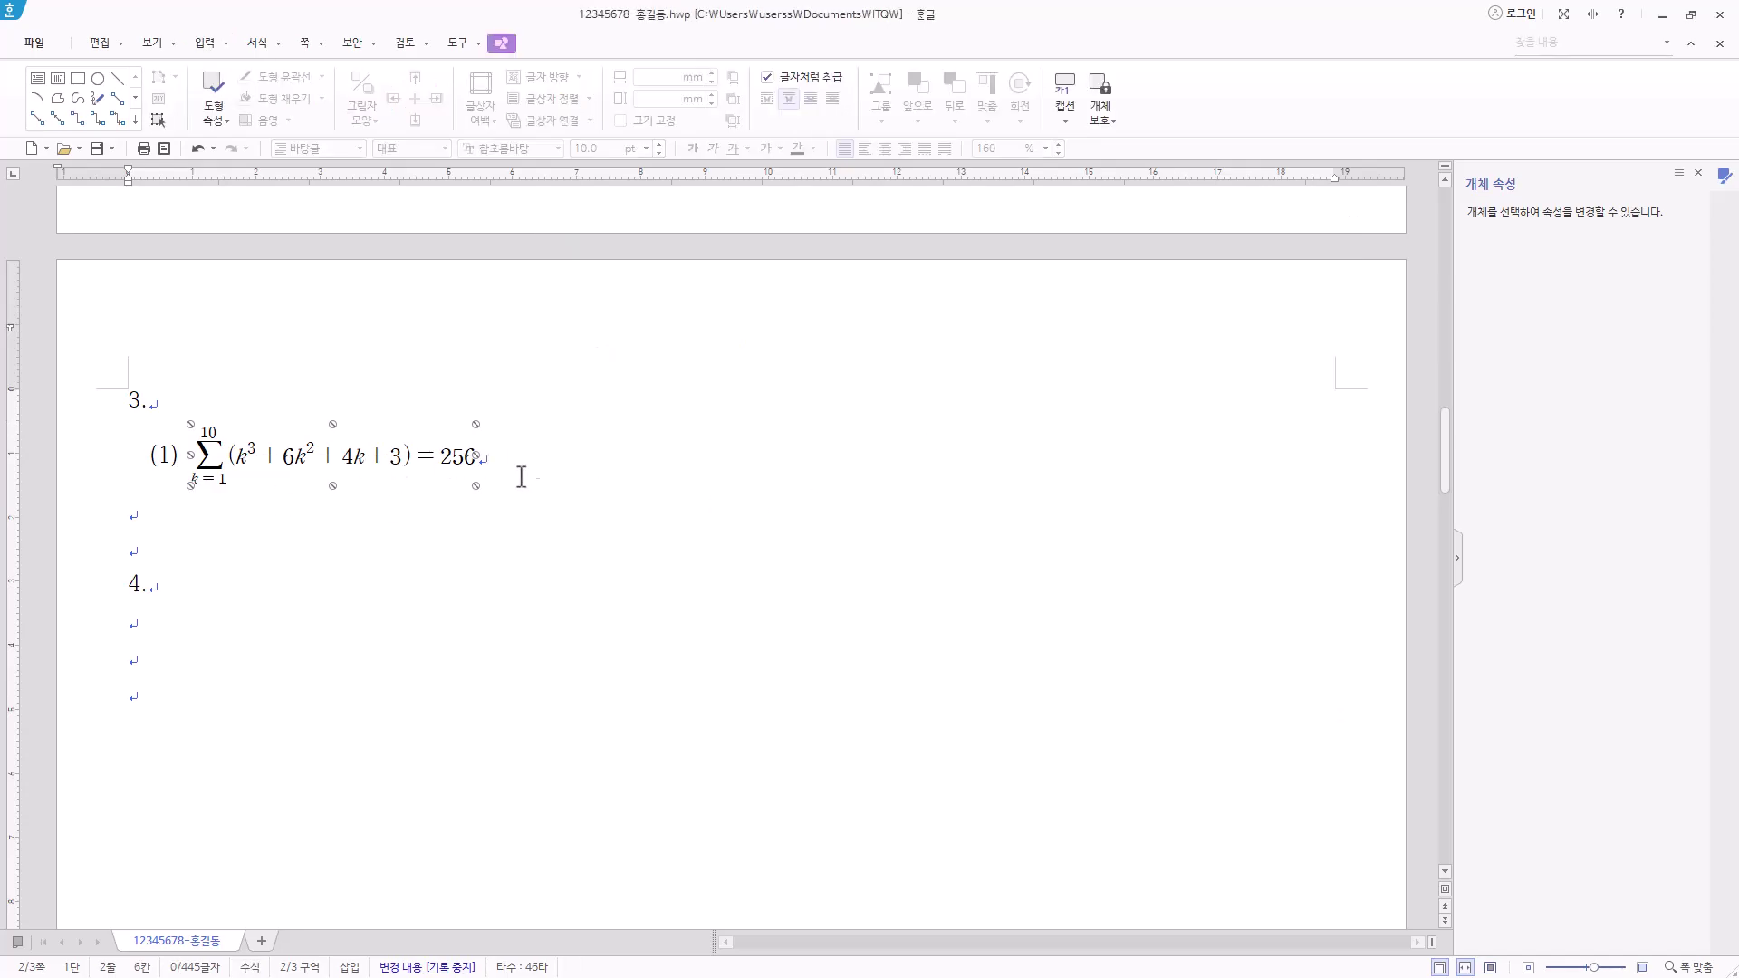
# Add the label "(2)" three tab stops after the first equation and open the equation editor there
pyautogui.click(527, 460)
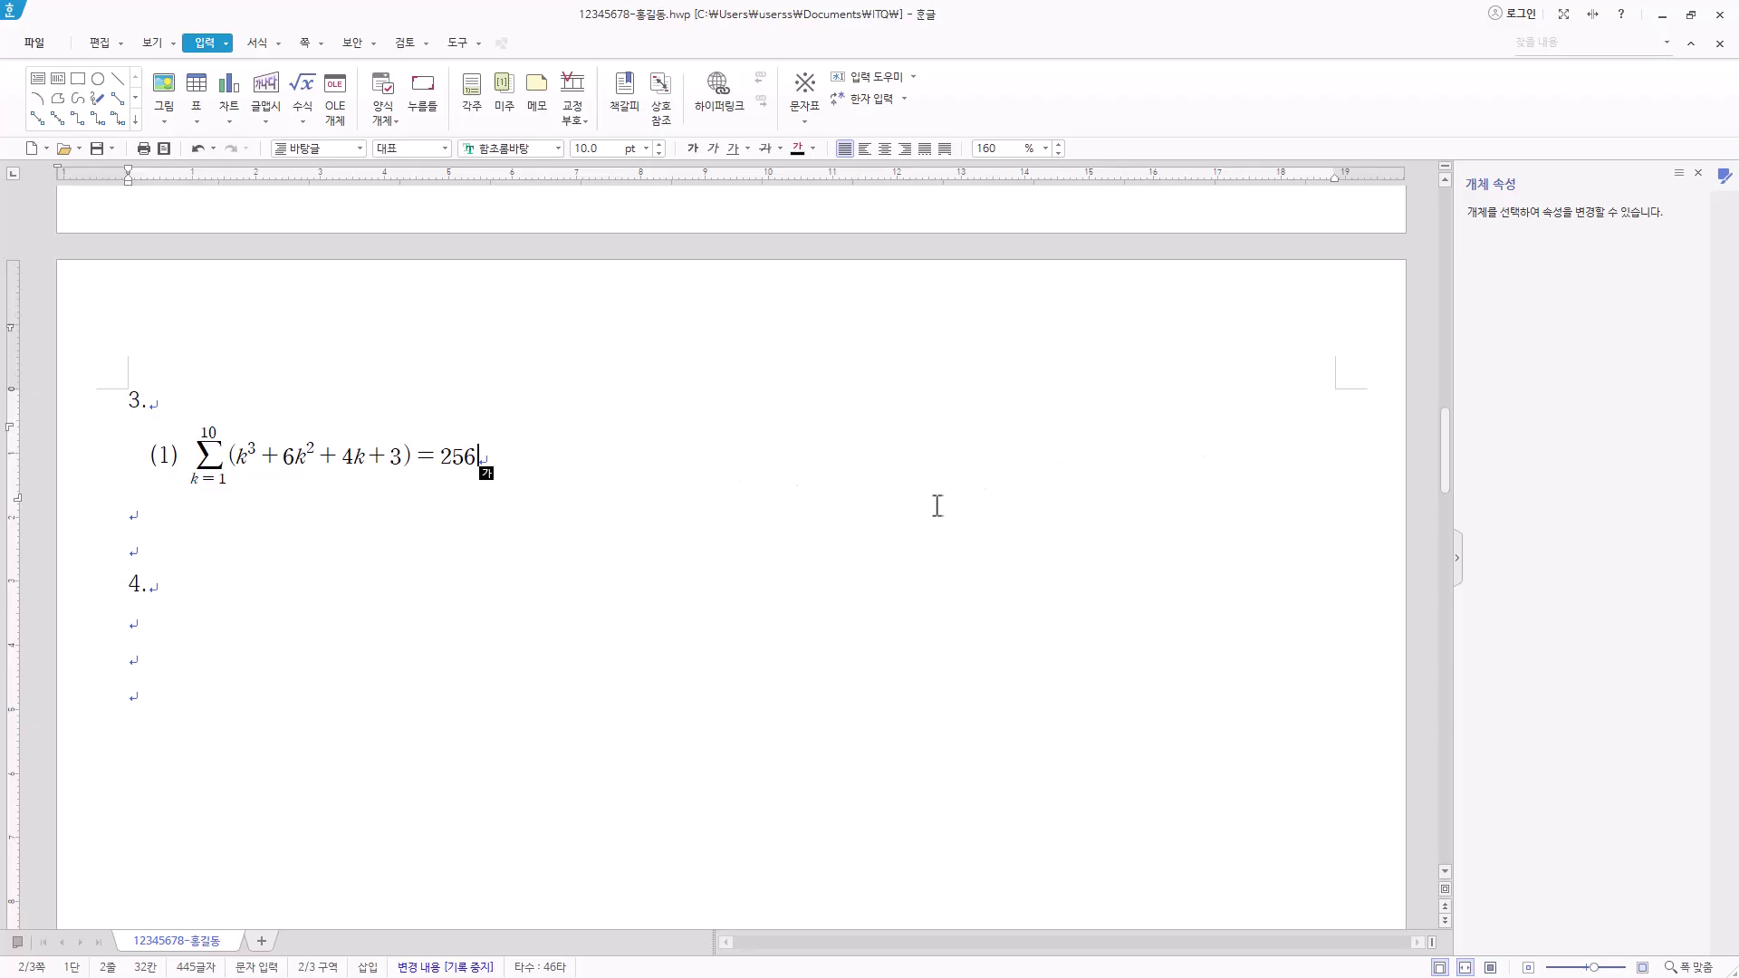
pyautogui.press('Tab')
pyautogui.press('Tab')
pyautogui.press('Tab')
pyautogui.write('(2)')
pyautogui.click(299, 103)
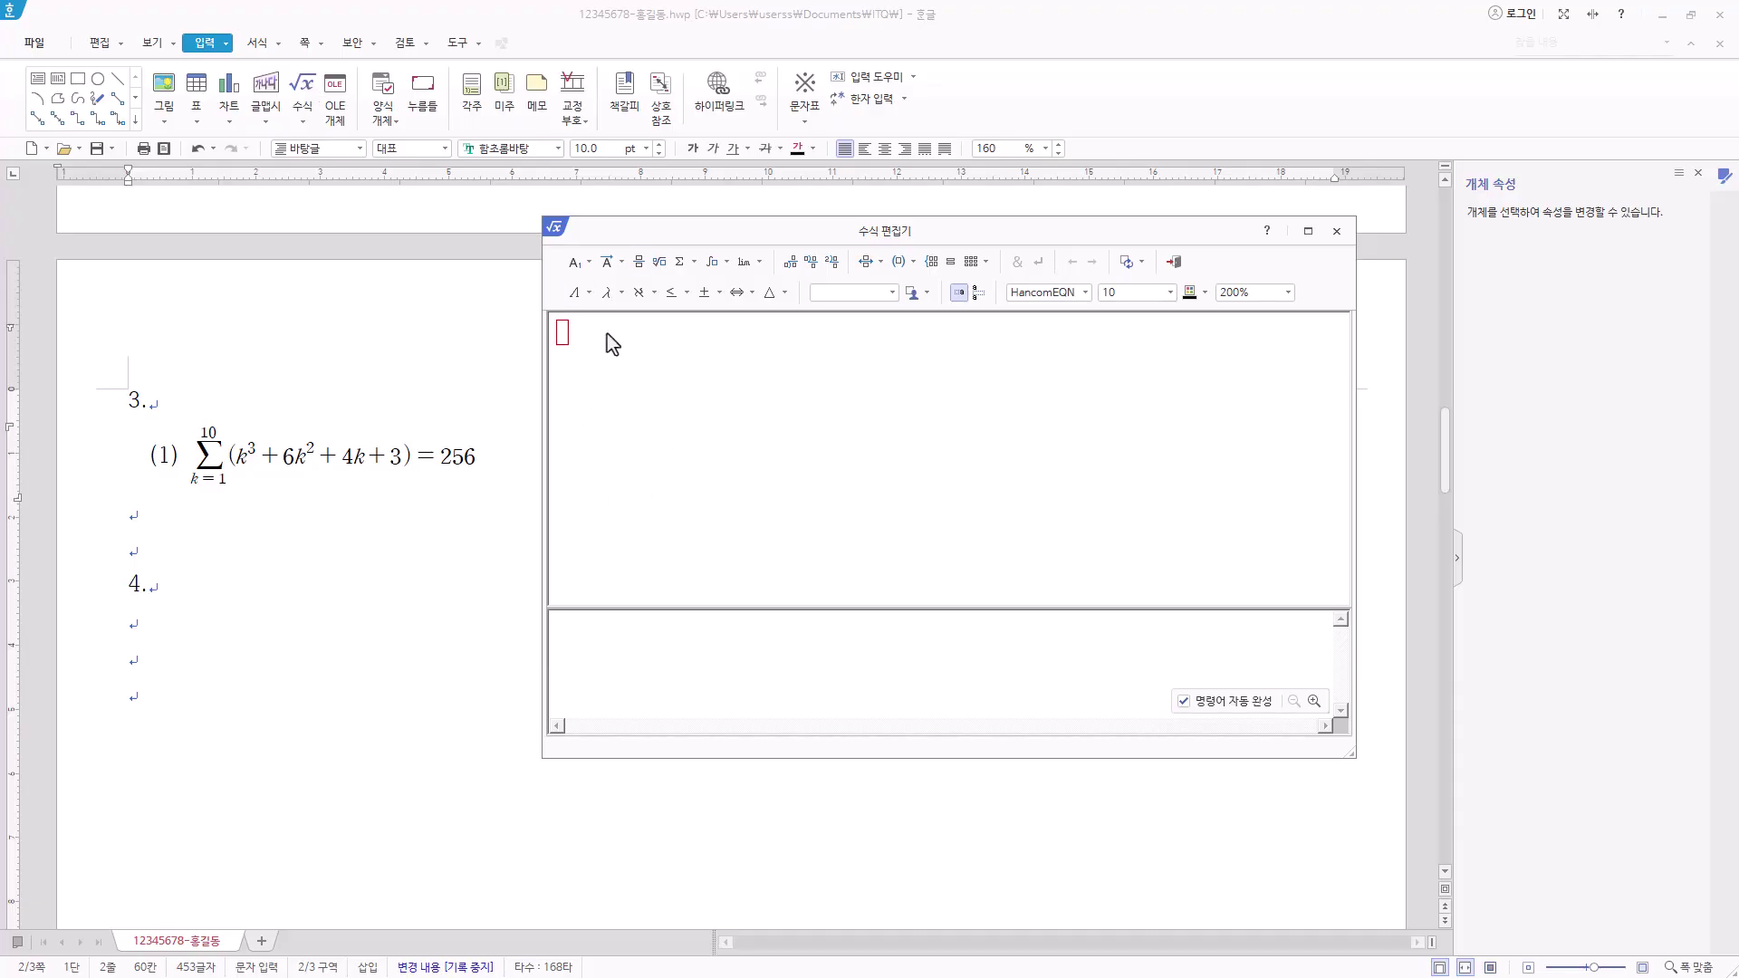
# Build the integral from a to b of xf(x)dx, followed by an equals sign and the fraction 1 over b-a
pyautogui.click(713, 262)
pyautogui.click(576, 375)
pyautogui.write('a} ^{b} {xf(x)dx=')
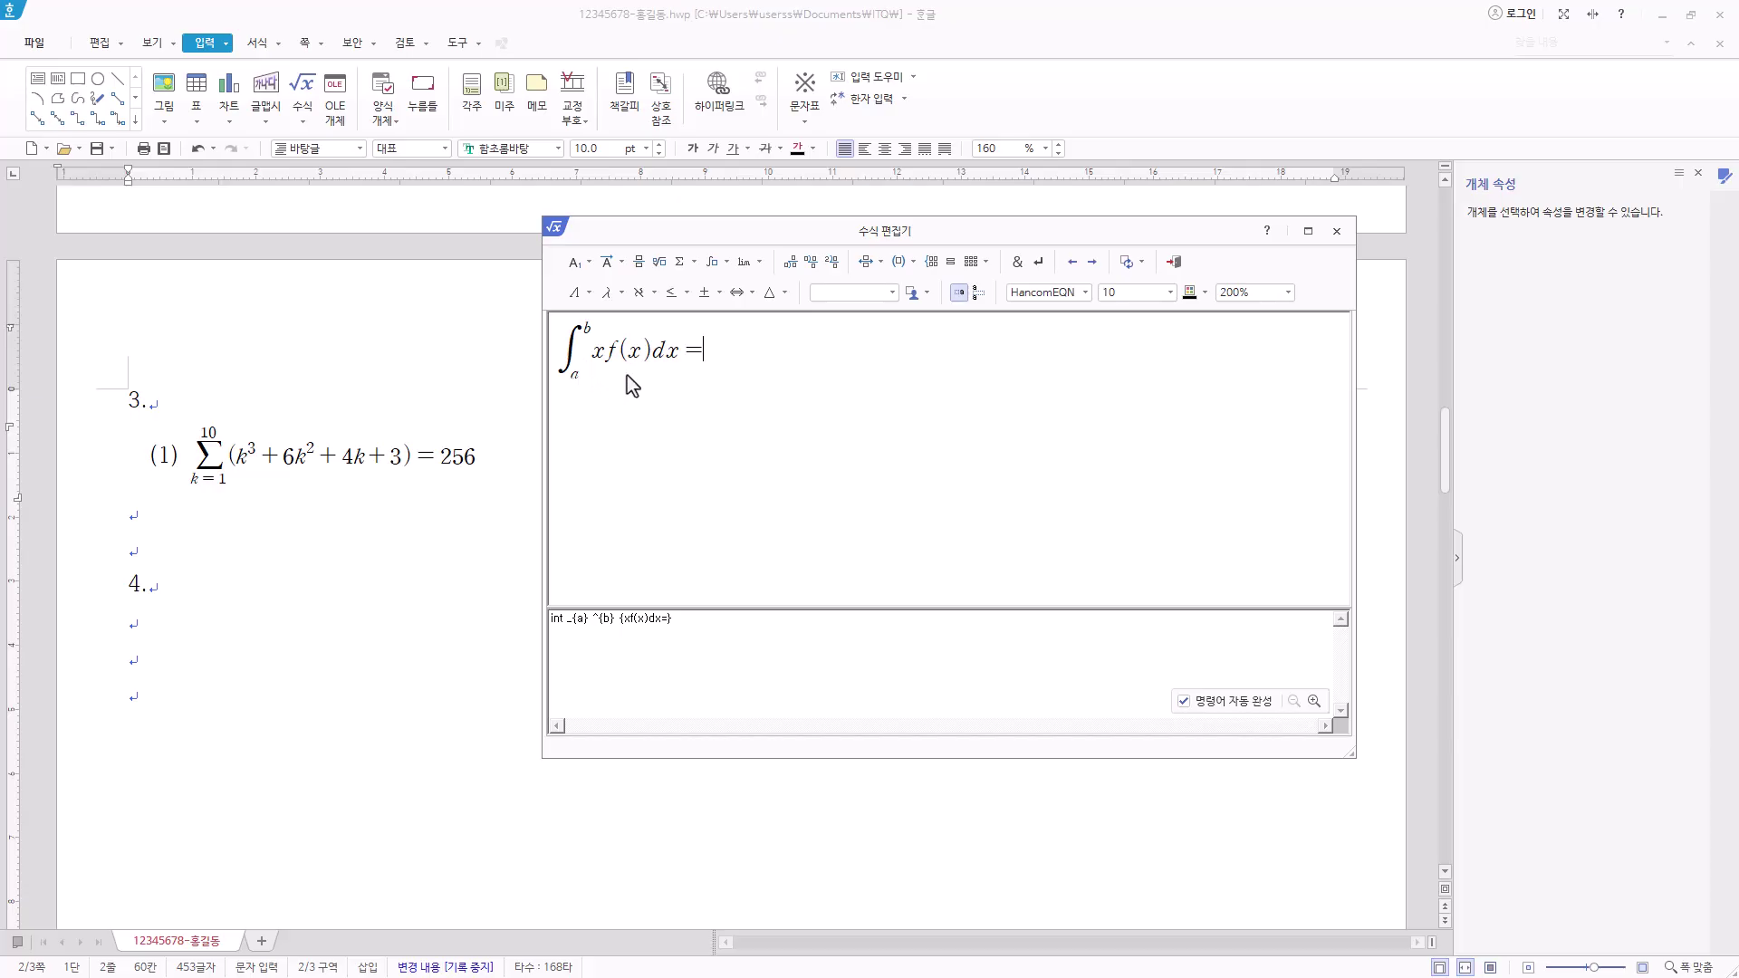
pyautogui.click(638, 261)
pyautogui.write('1')
pyautogui.click(723, 375)
pyautogui.write('b-a')
# Add the integral from a to b of xdx, = and the fraction a+b over 2, then insert the equation into the document
pyautogui.click(725, 261)
pyautogui.click(719, 292)
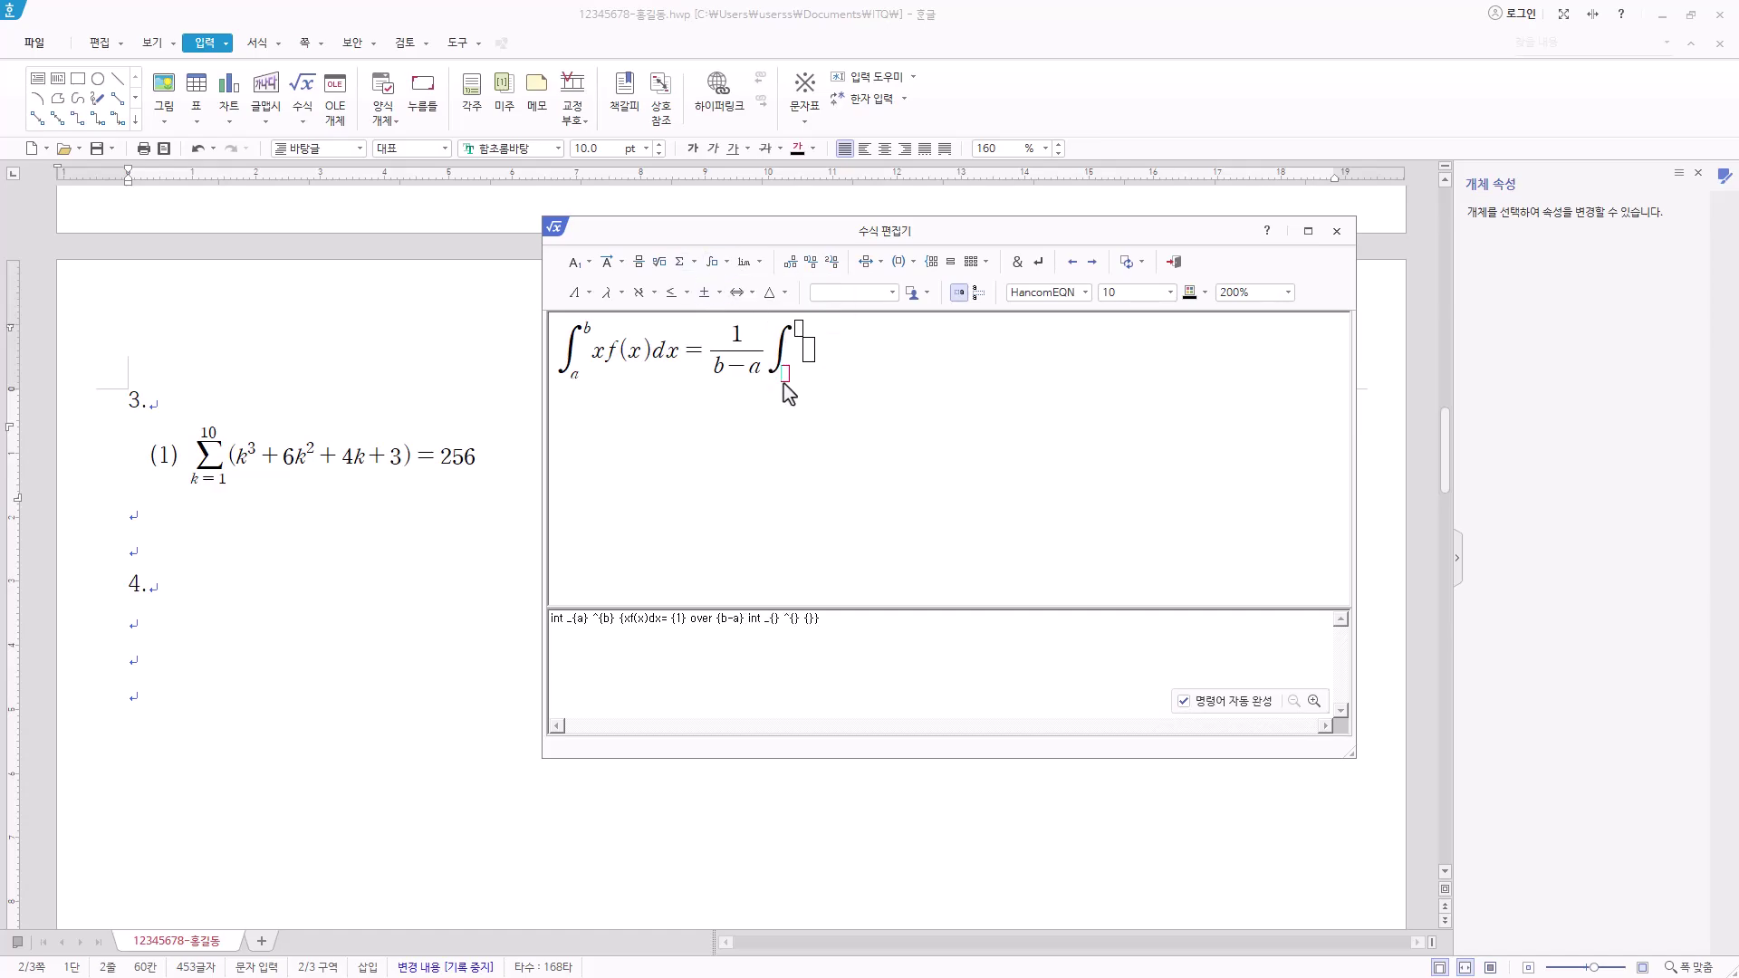
pyautogui.write('a')
pyautogui.click(802, 324)
pyautogui.write('b} {xdx=')
pyautogui.click(644, 265)
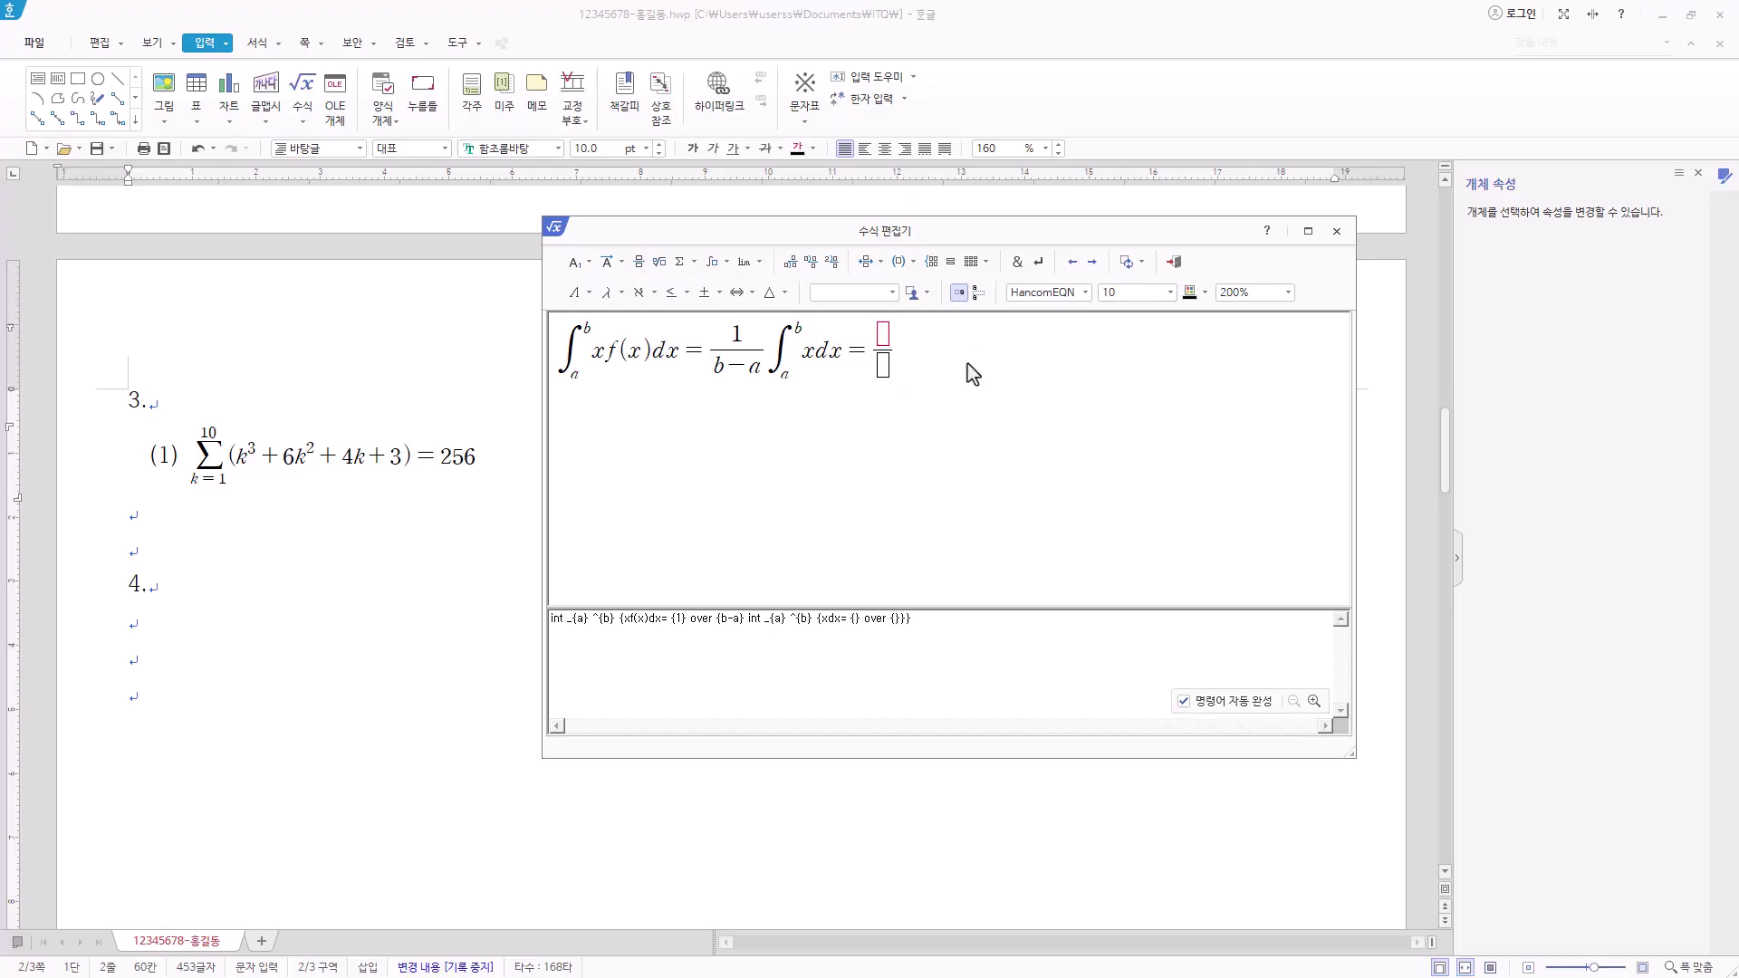
pyautogui.write('a+b')
pyautogui.click(900, 370)
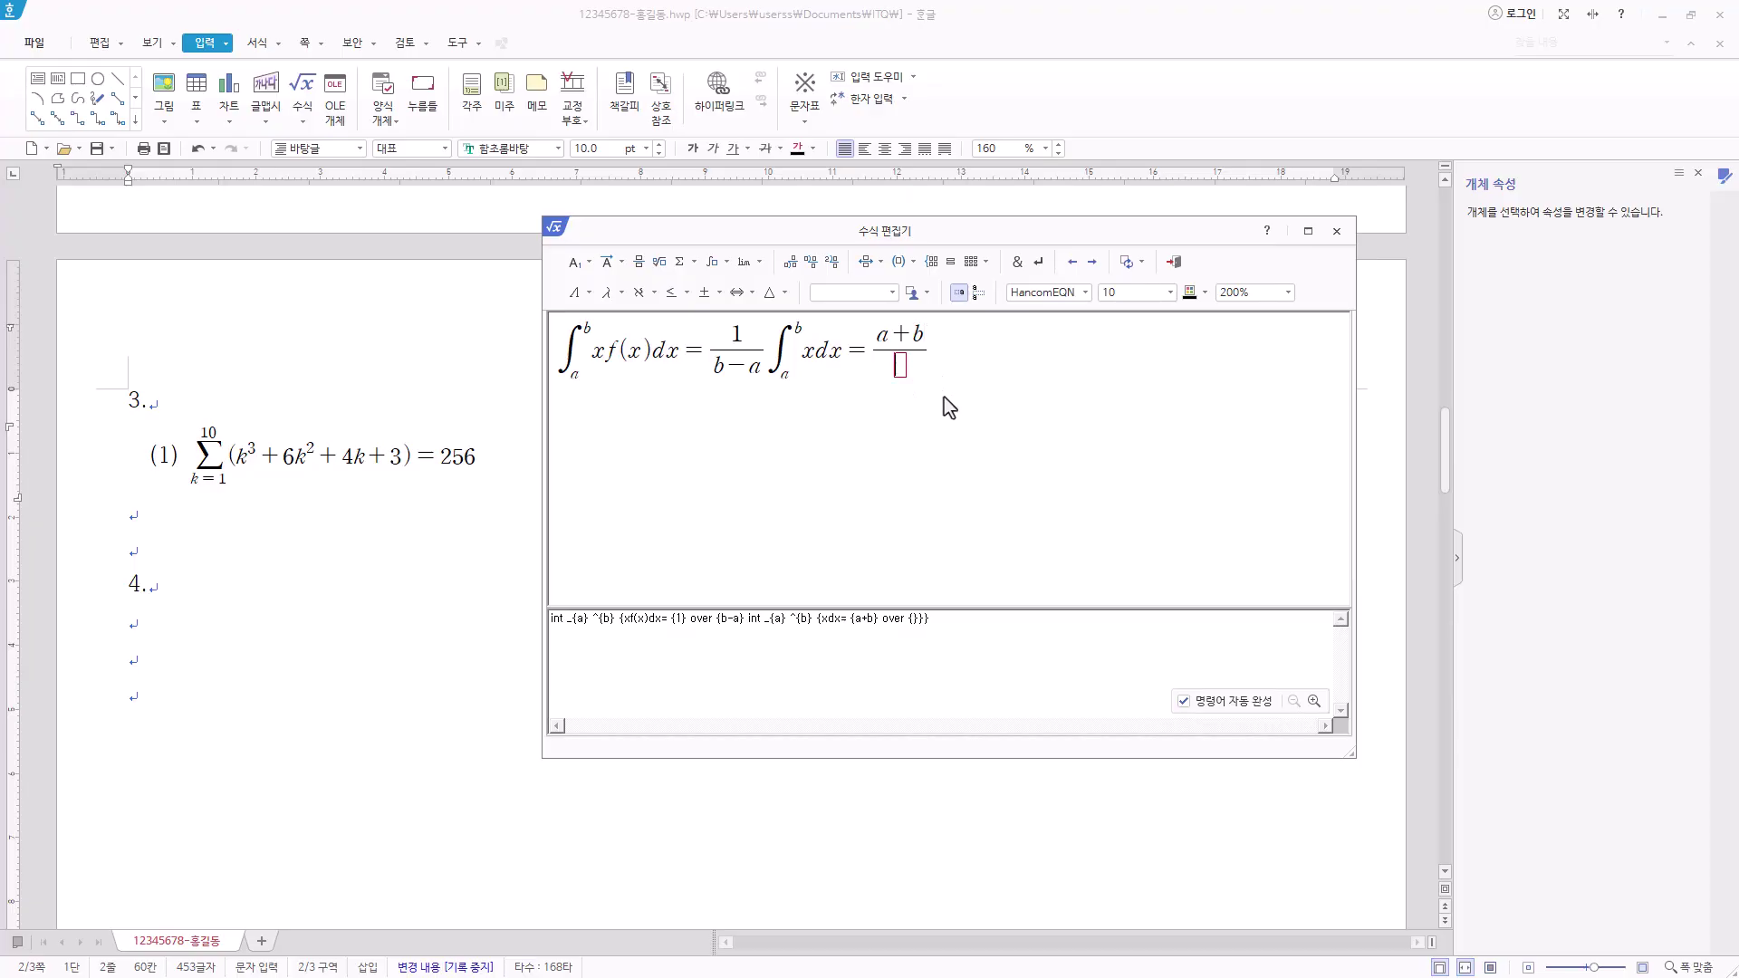
pyautogui.click(1173, 262)
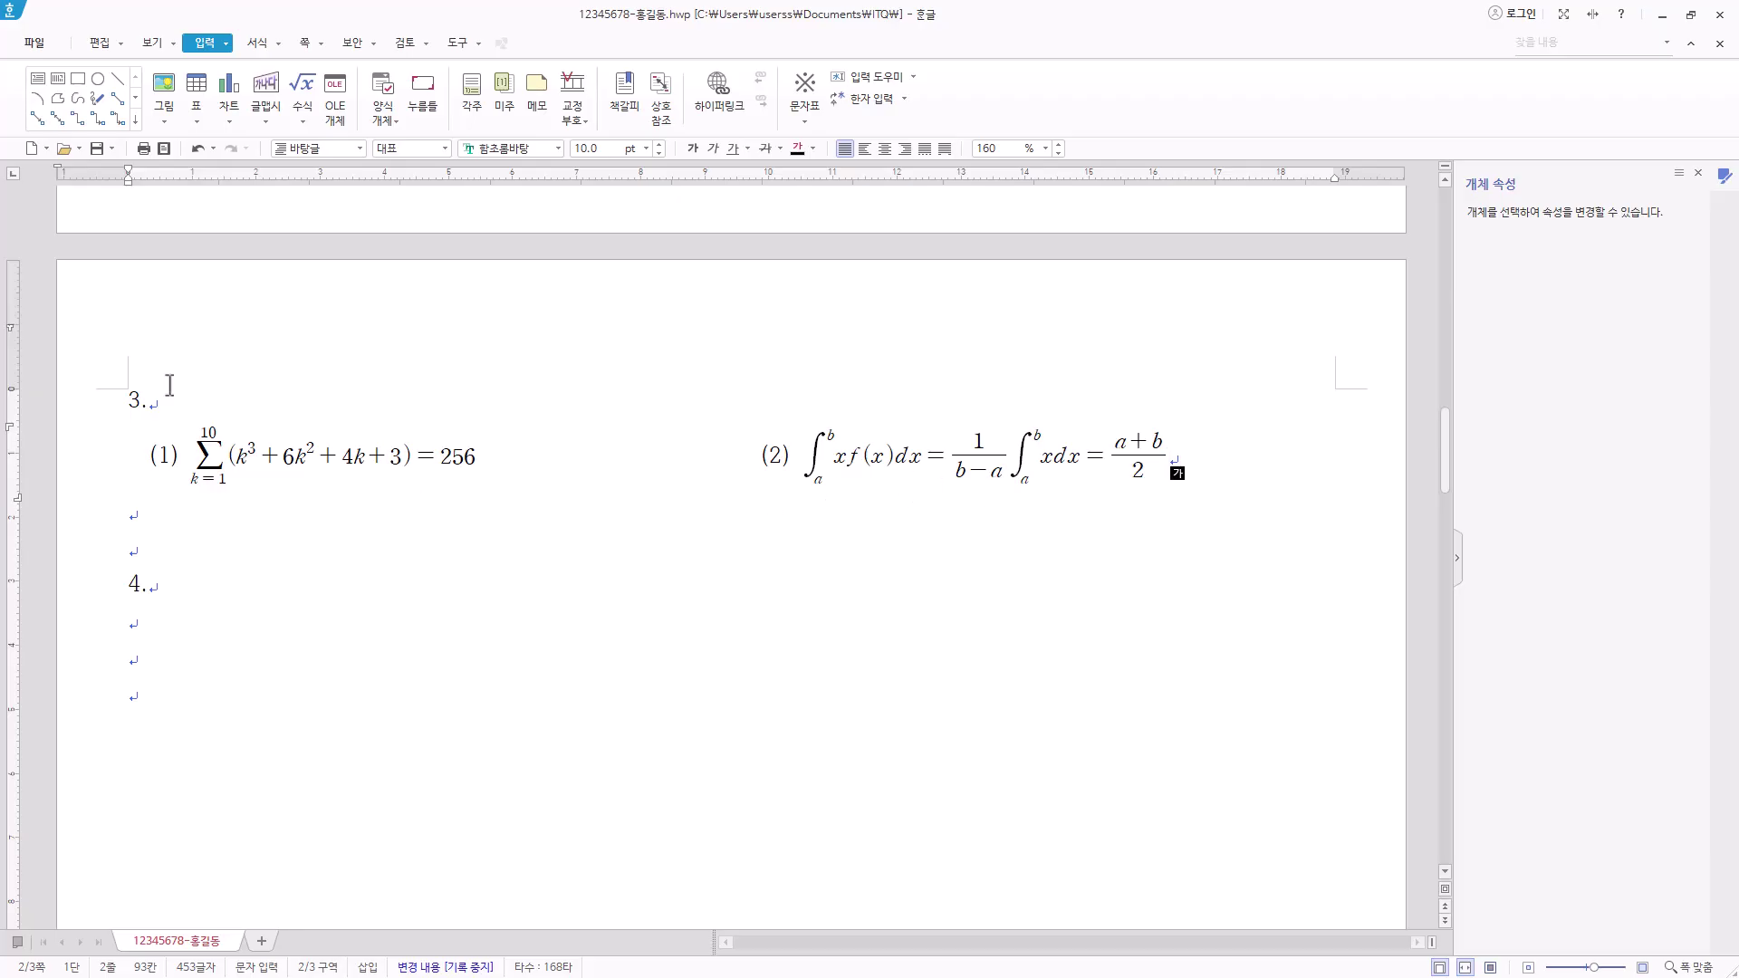
# Place the cursor on the line below "4." and close the 개체 속성 pane
pyautogui.scroll(-2, 202, 679)
pyautogui.click(177, 526)
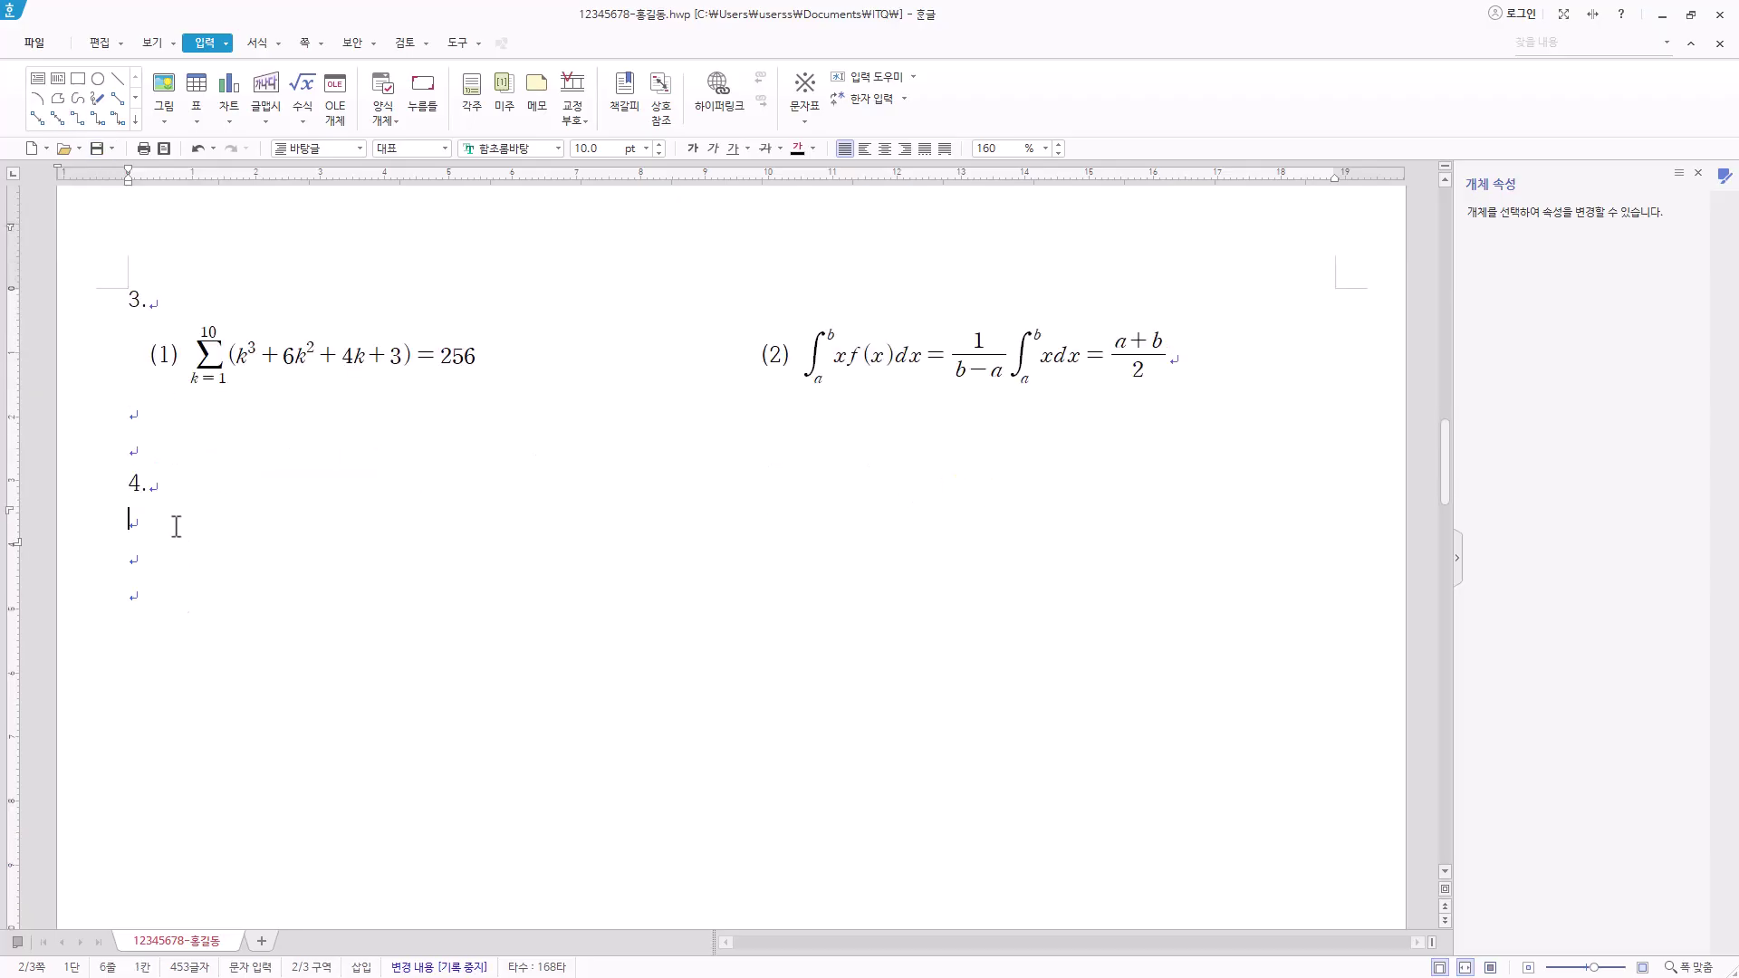
pyautogui.scroll(-15, 1099, 589)
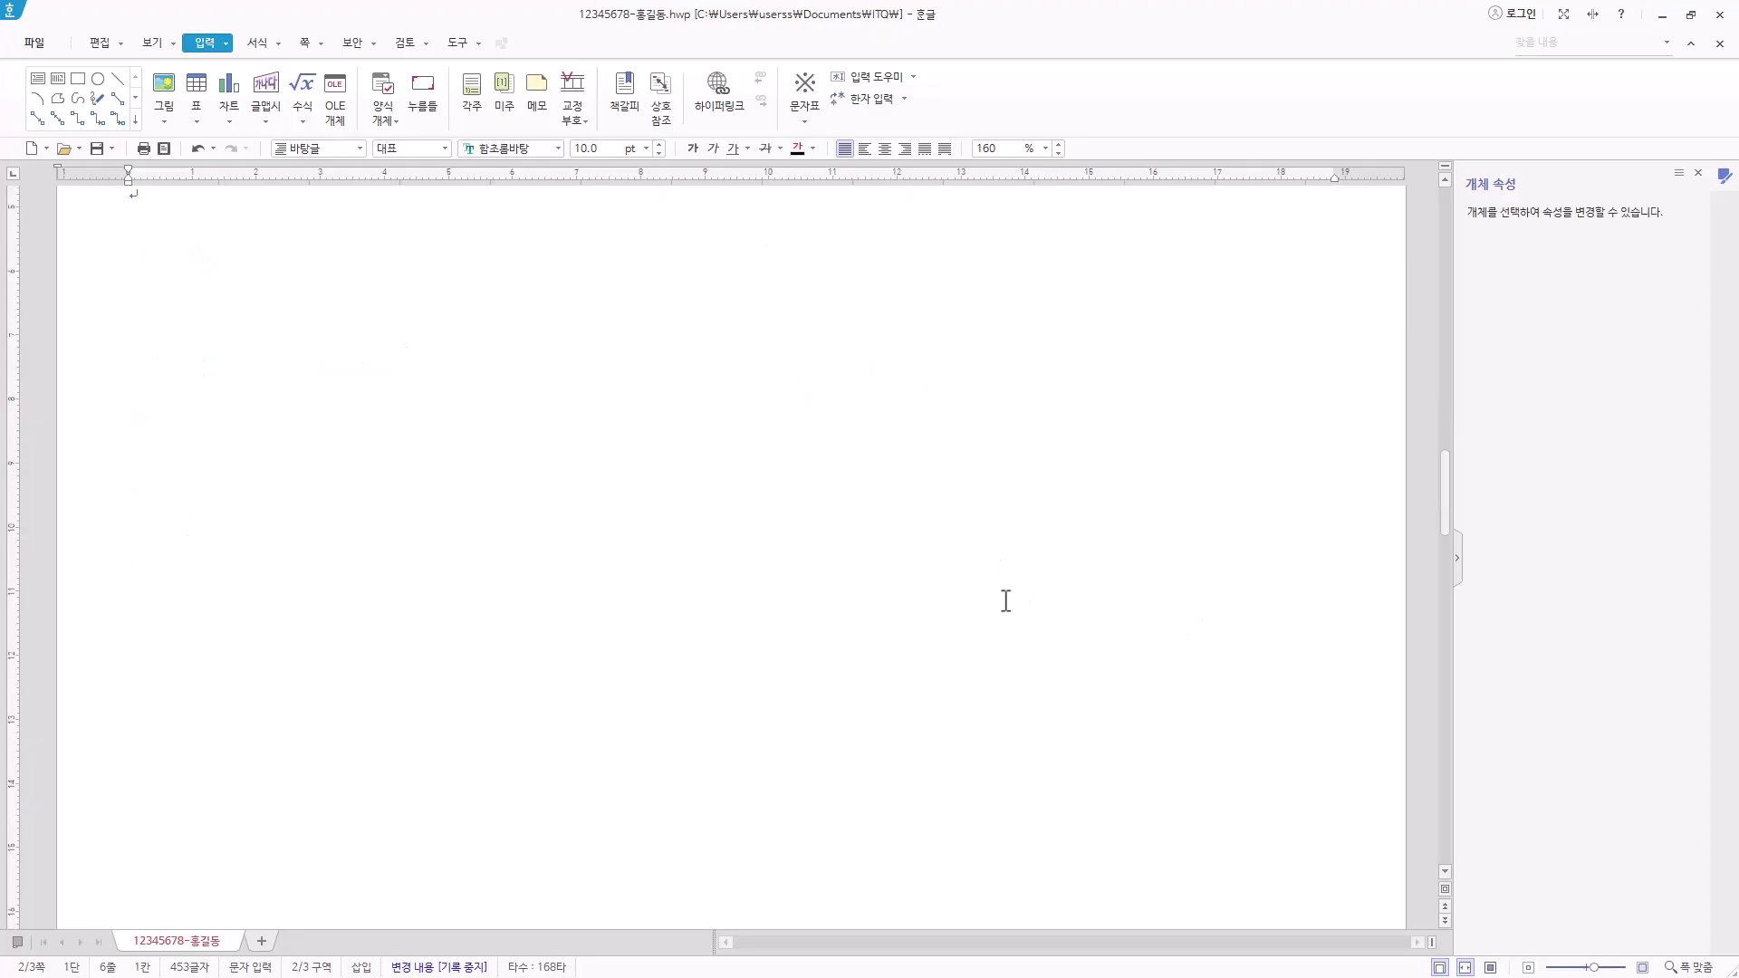
pyautogui.scroll(-1, 1005, 600)
pyautogui.scroll(1, 835, 406)
pyautogui.scroll(6, 834, 516)
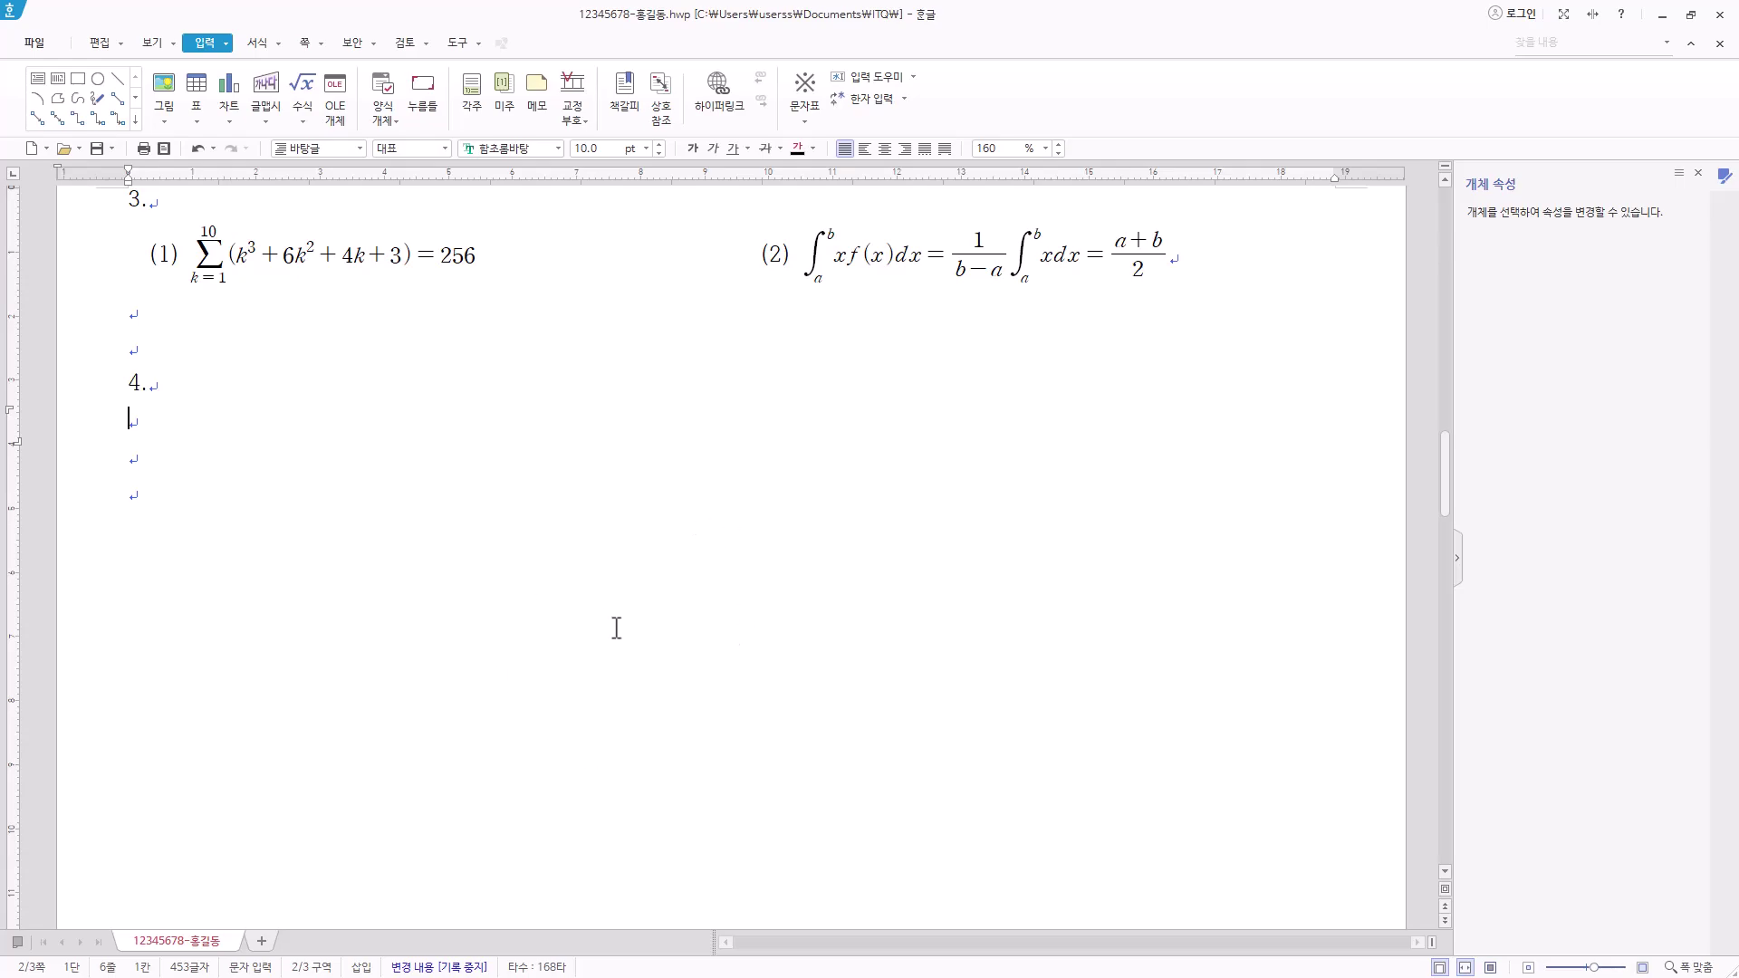
pyautogui.scroll(5, 780, 660)
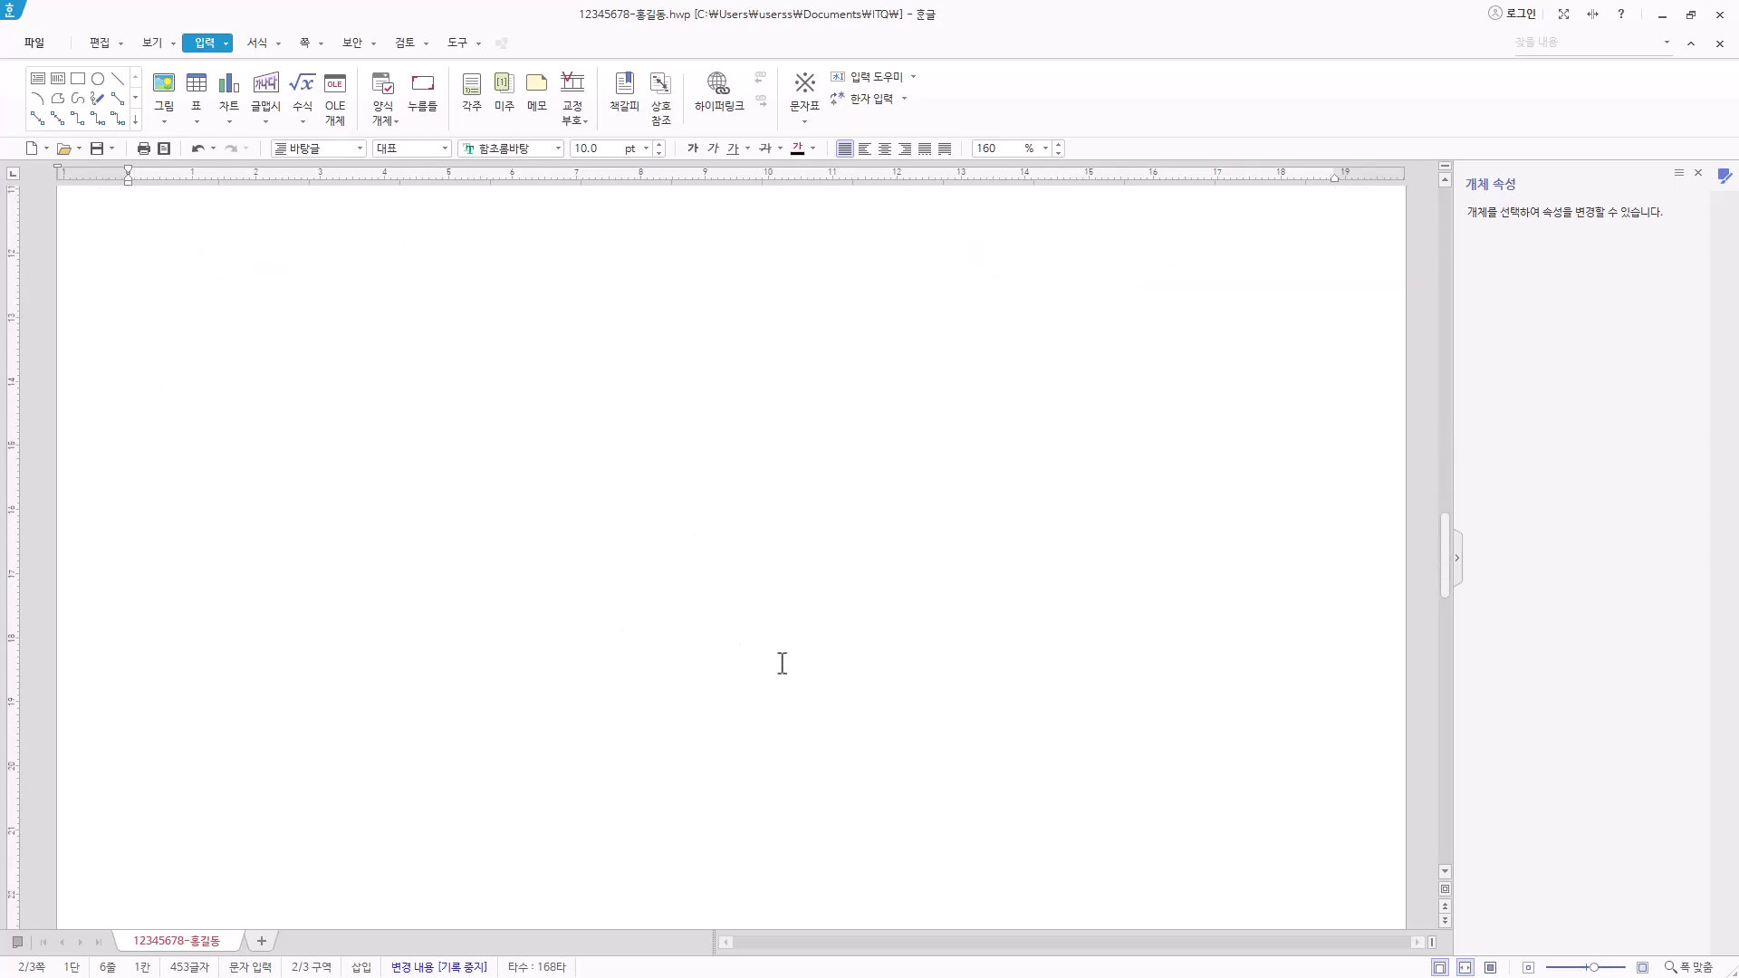
pyautogui.click(1696, 175)
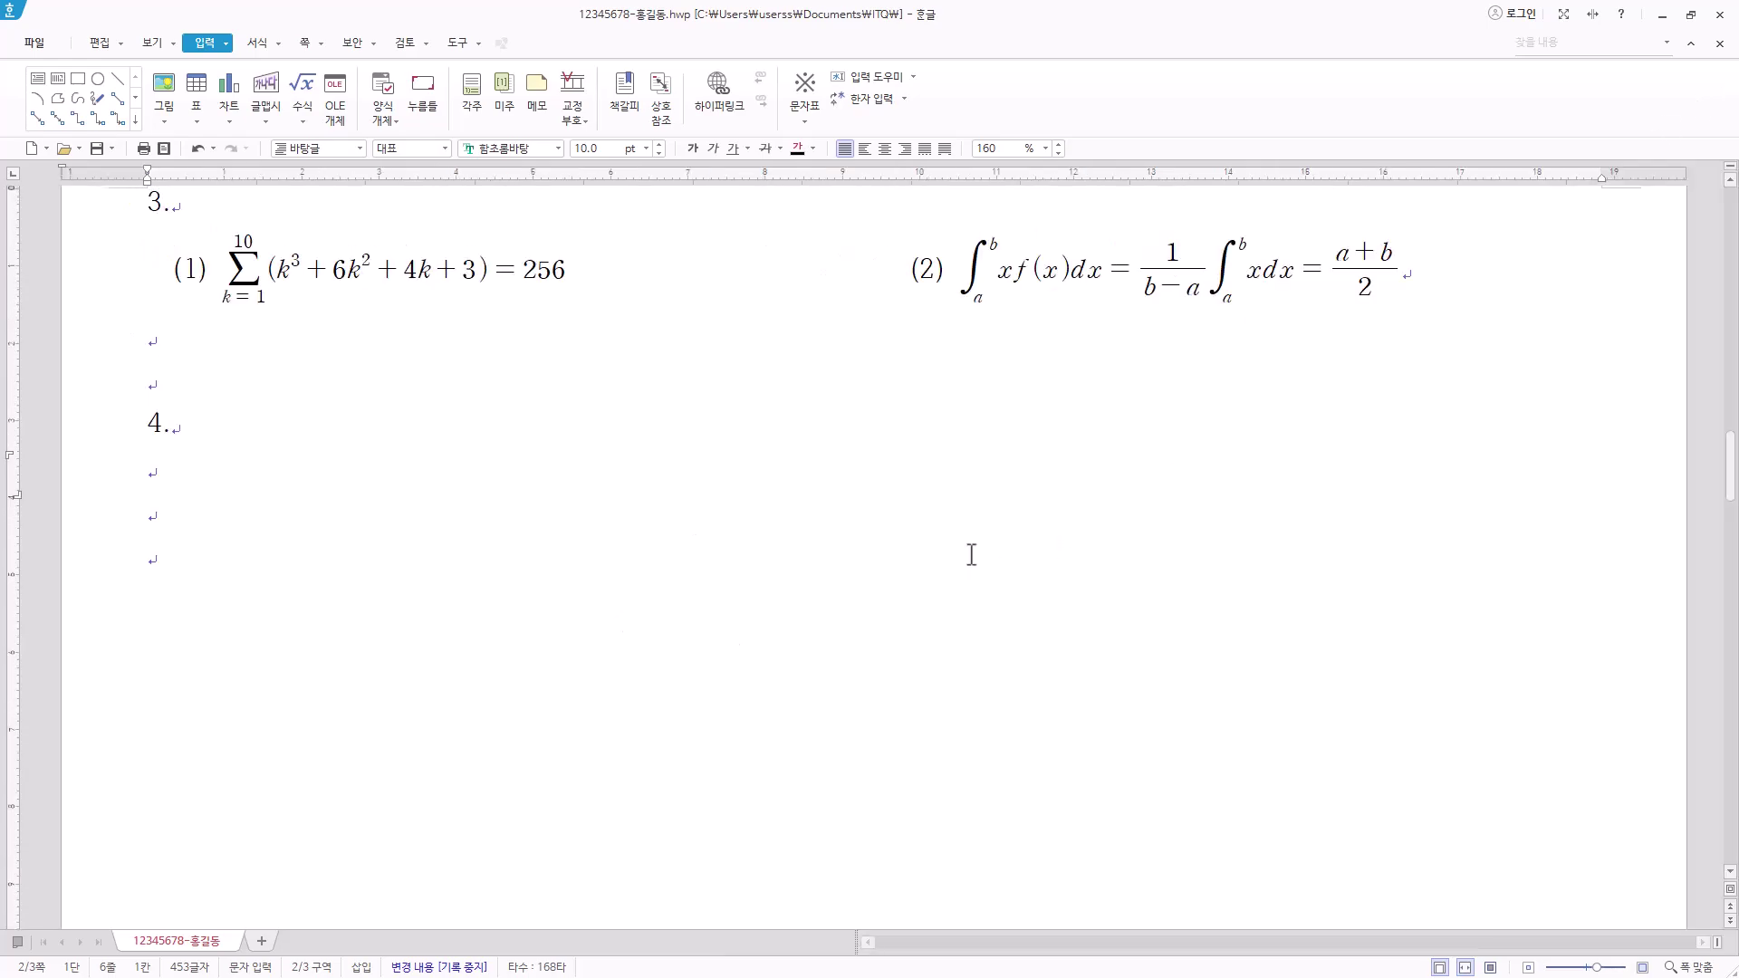
# Draw a rectangle about 62 mm wide and 62 mm high in the empty area below "4."
pyautogui.click(152, 43)
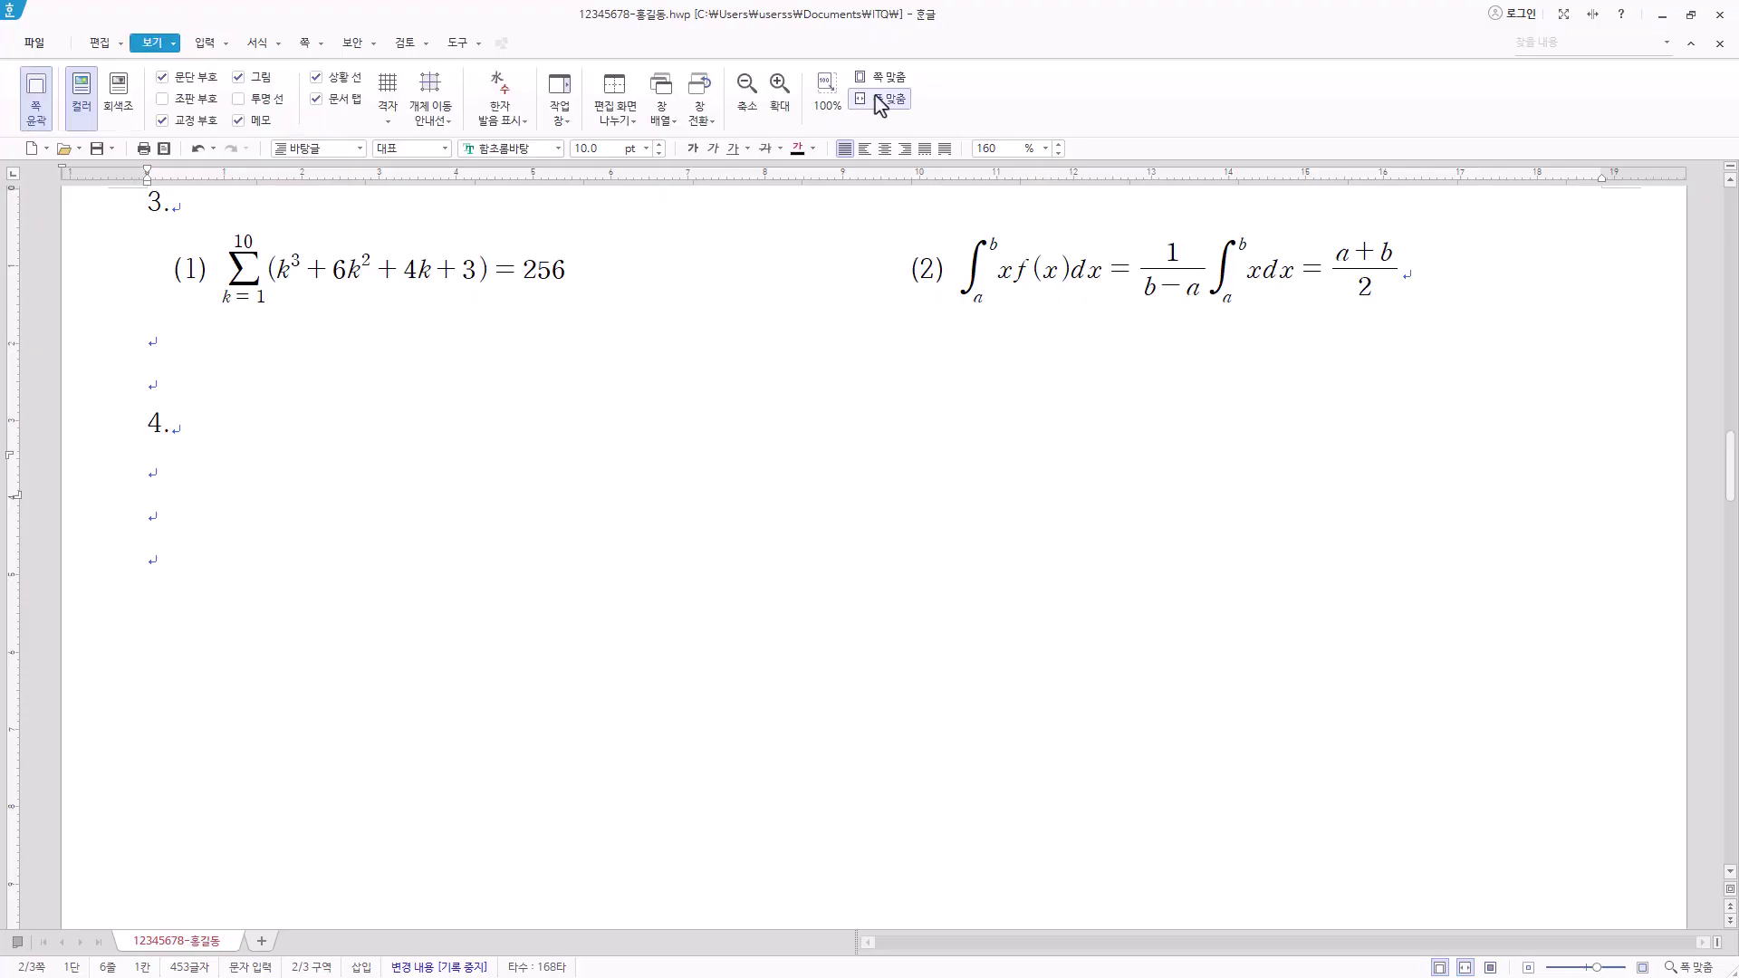
pyautogui.click(100, 42)
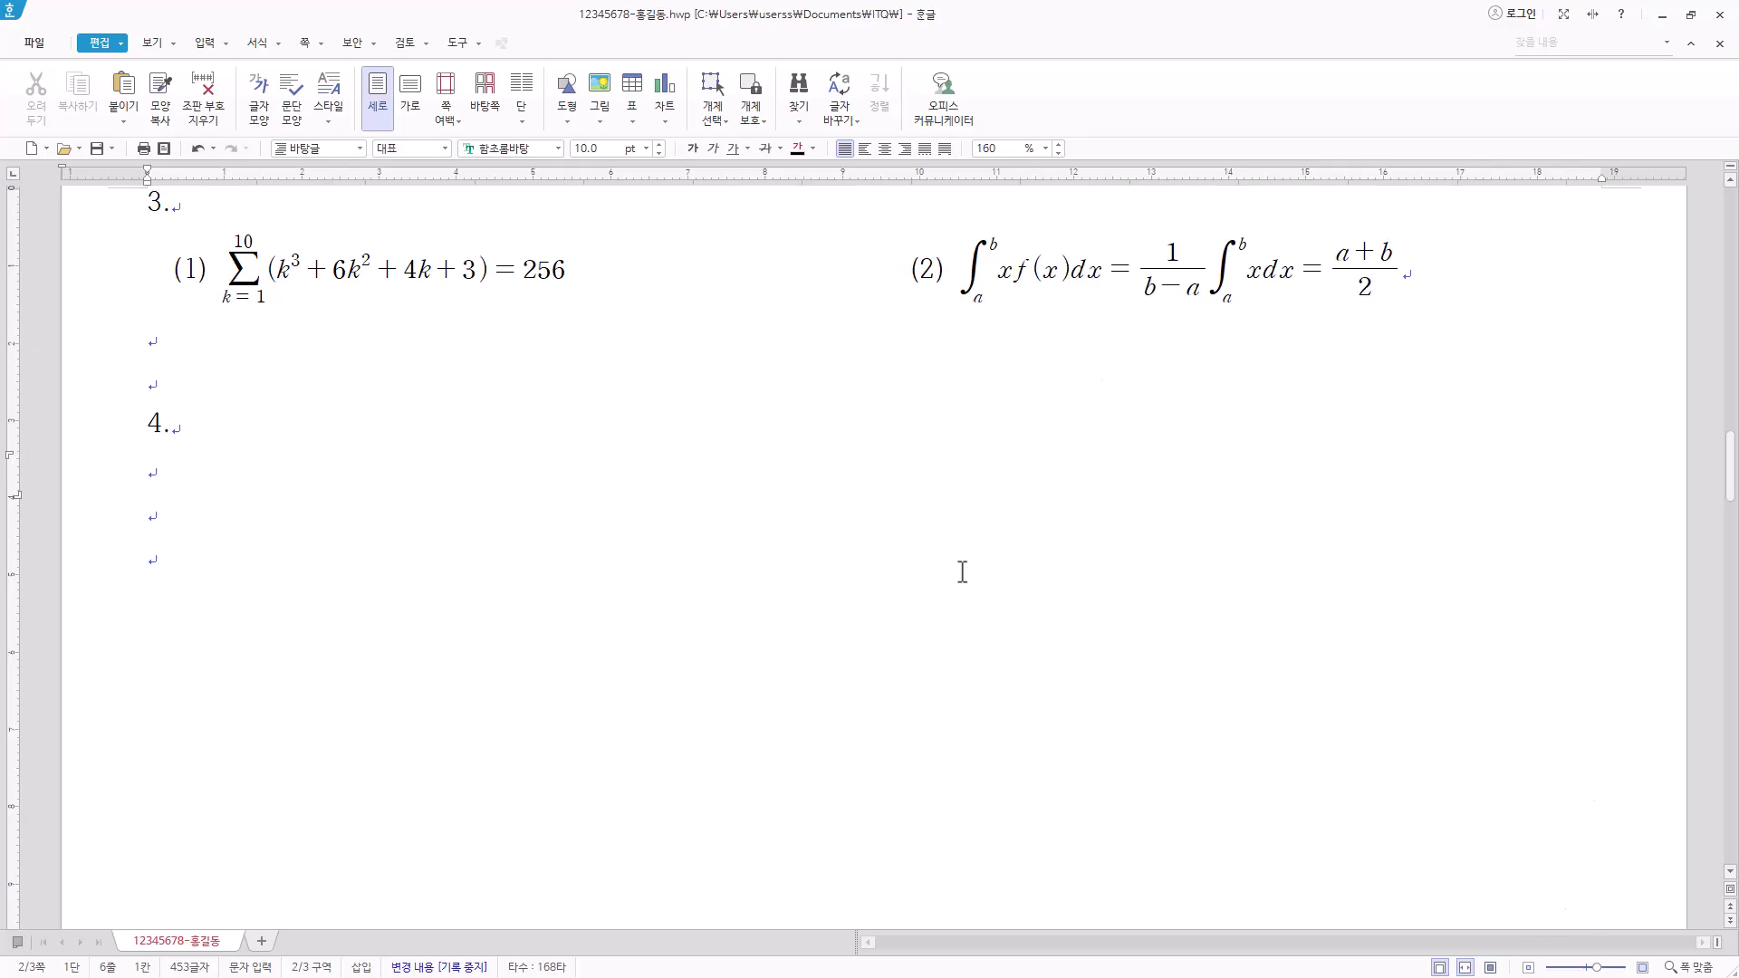
pyautogui.scroll(-3, 868, 639)
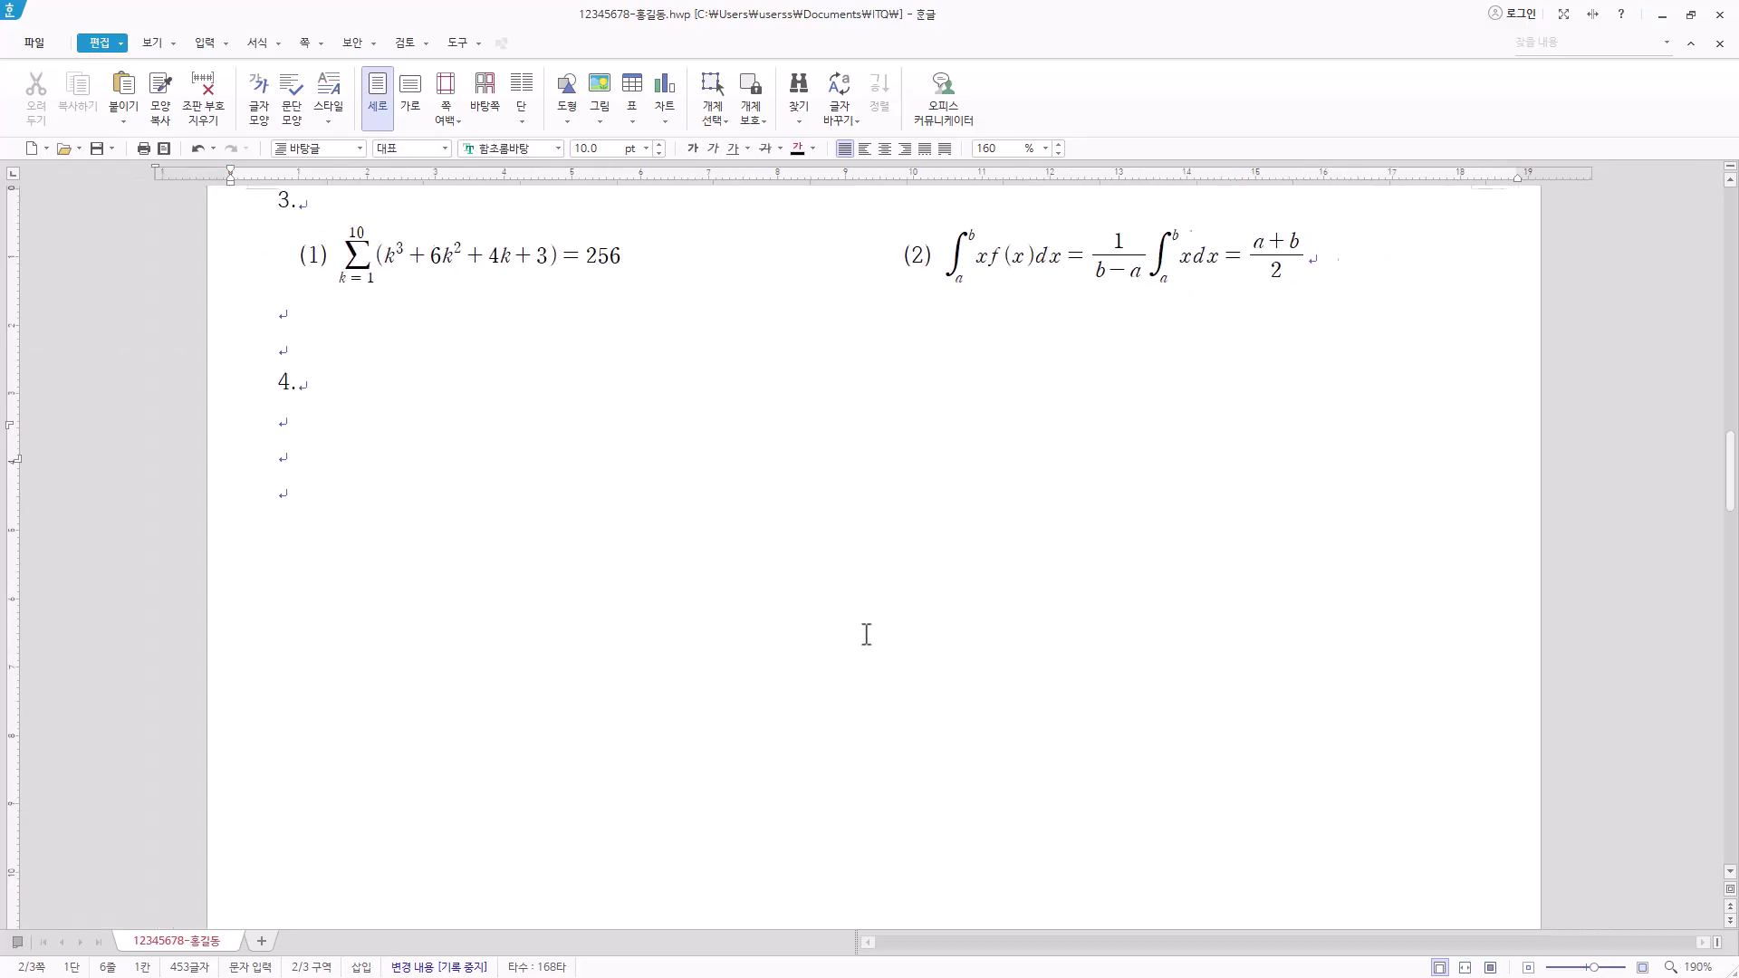
pyautogui.scroll(-3, 865, 540)
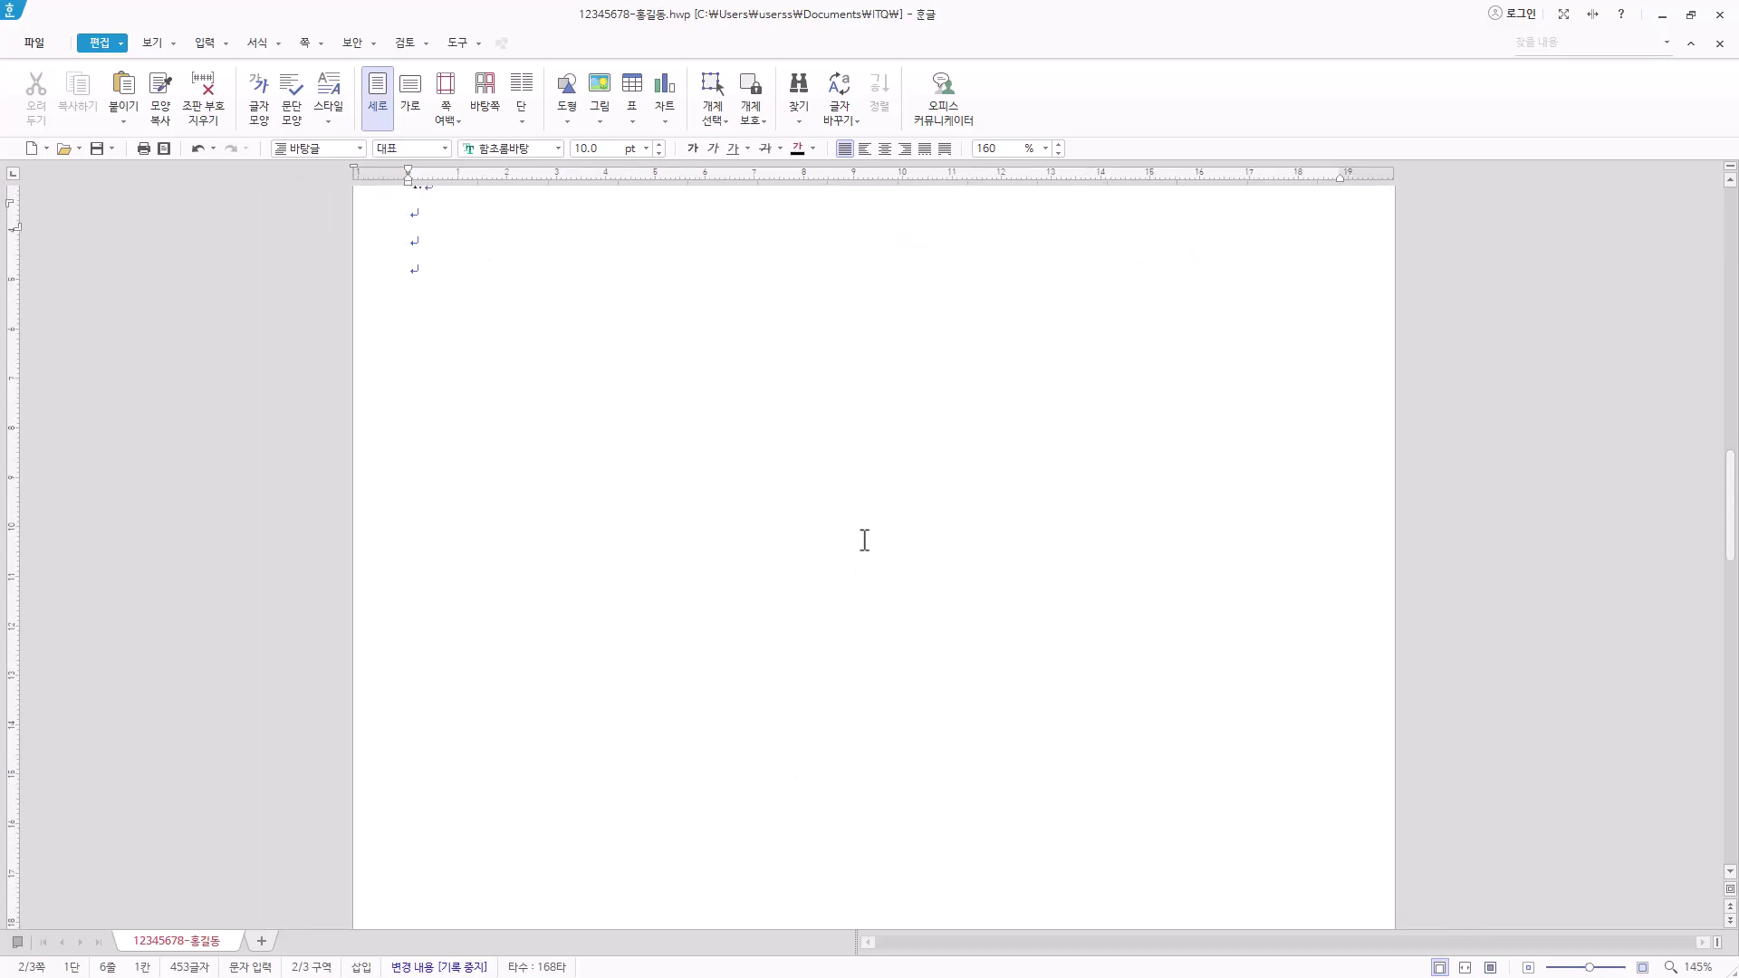
pyautogui.scroll(-3, 865, 540)
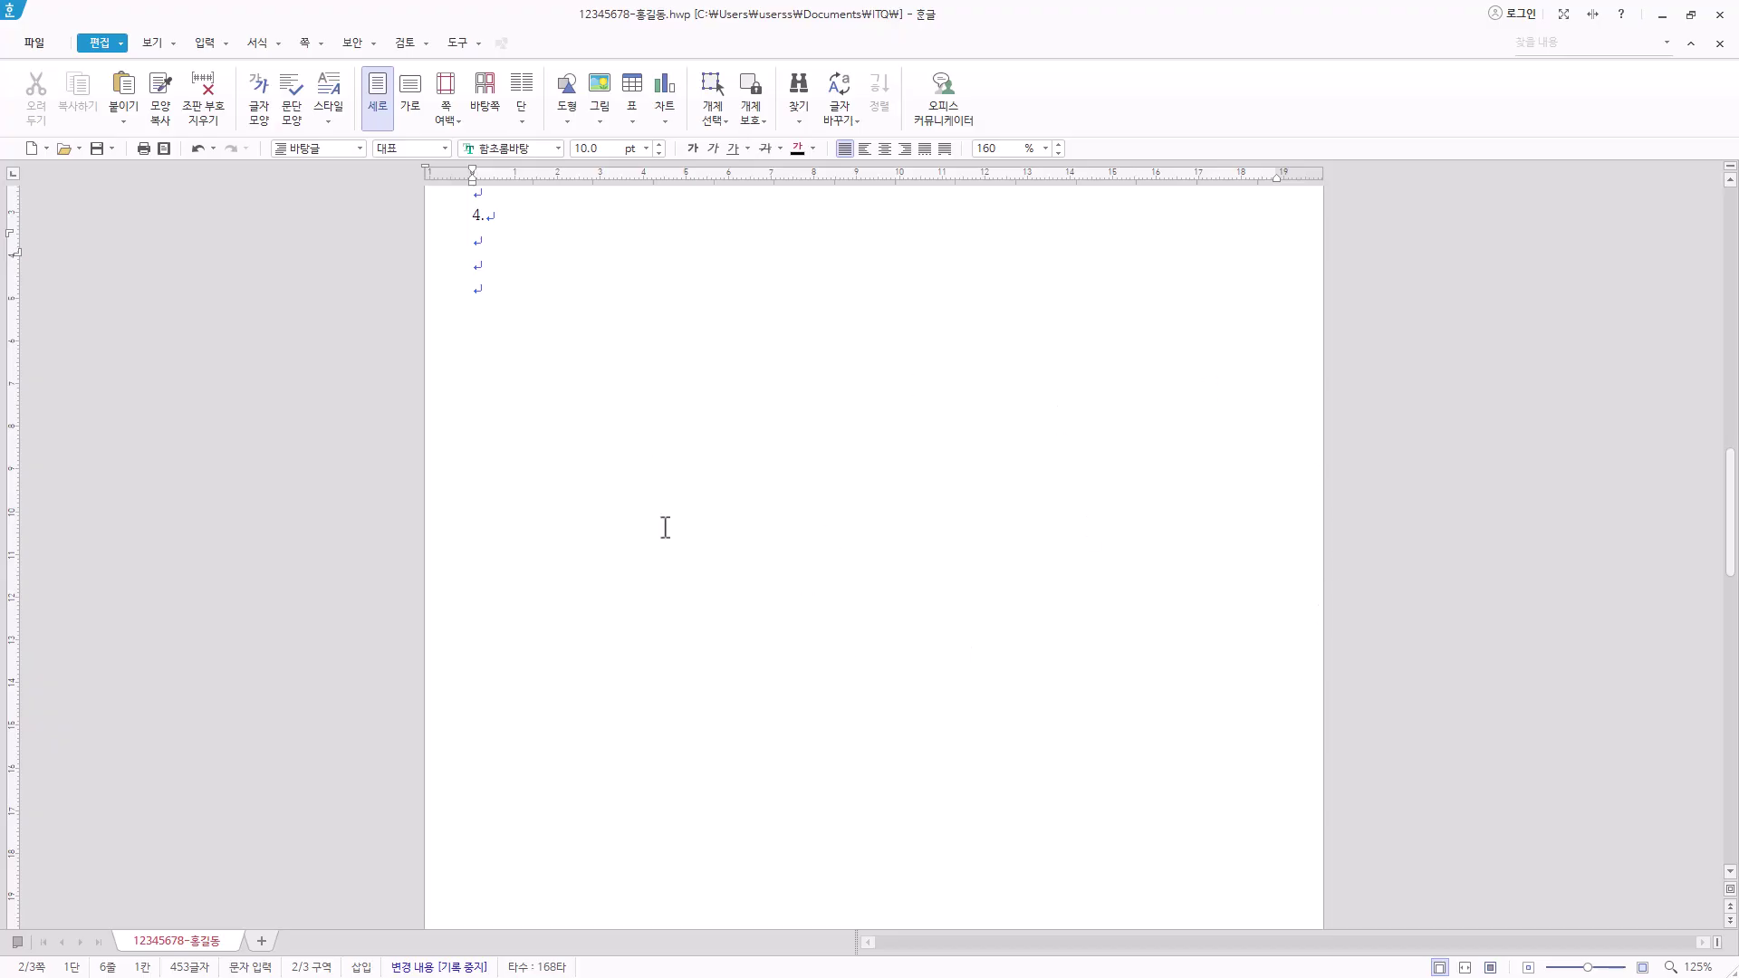
pyautogui.click(206, 44)
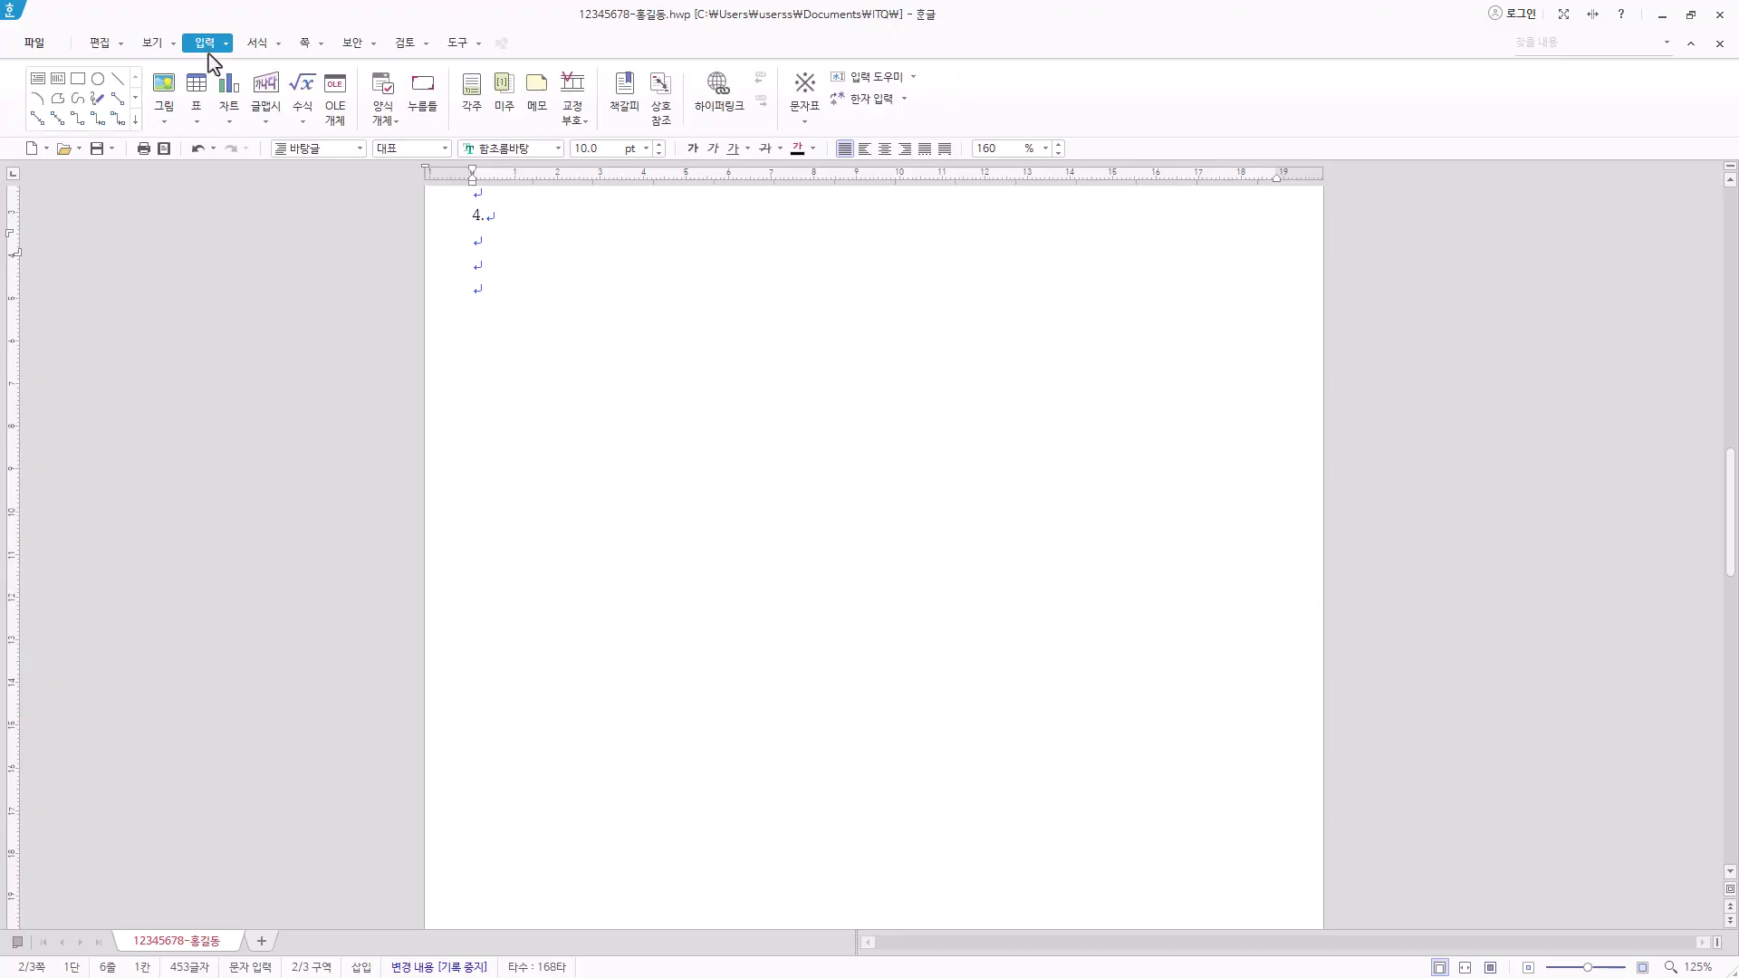
pyautogui.click(78, 80)
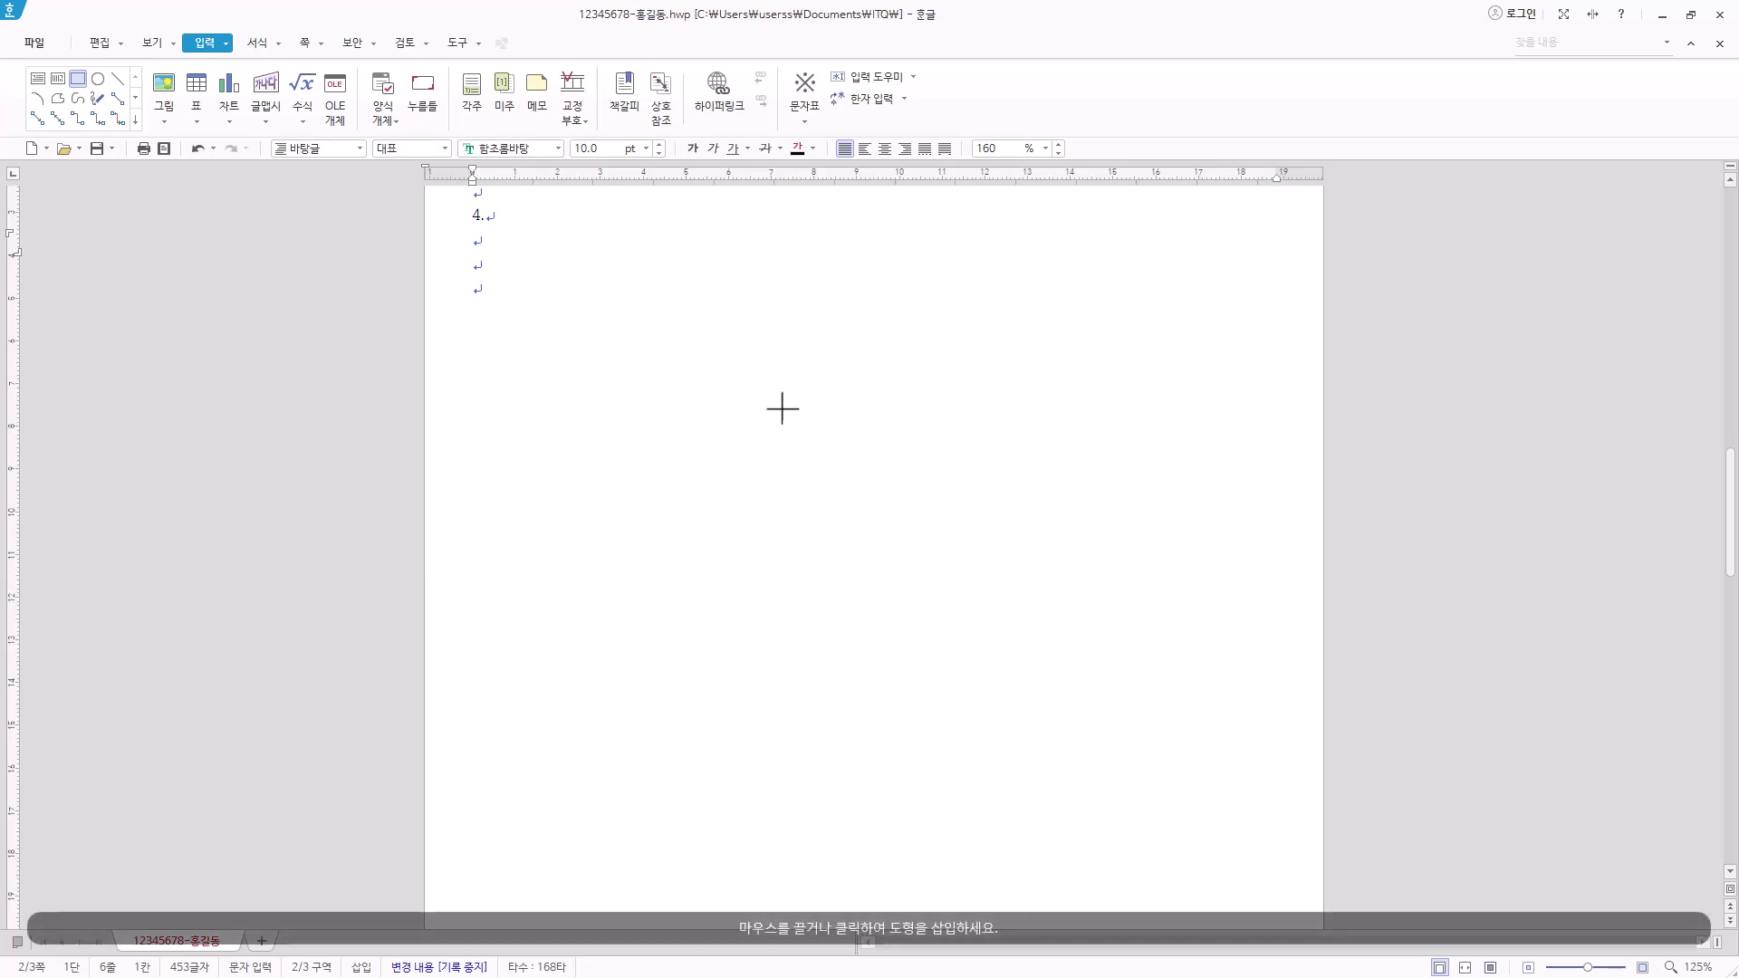
pyautogui.moveTo(755, 378); pyautogui.dragTo(1020, 644)
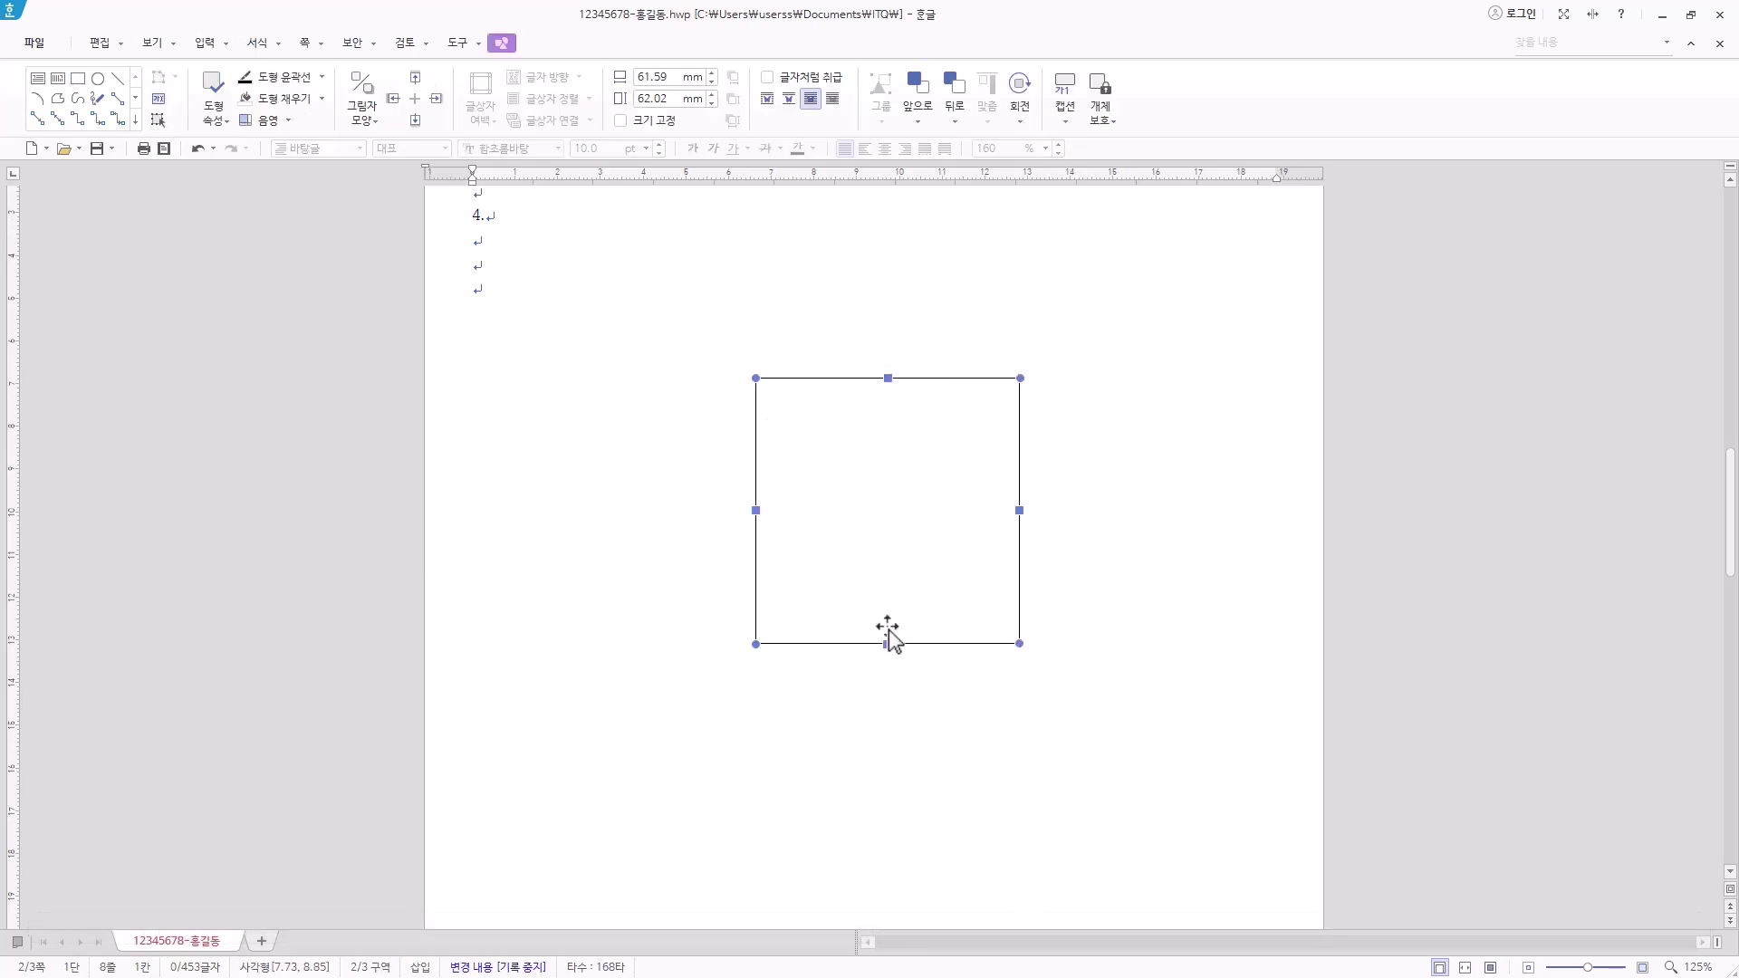
pyautogui.rightClick(917, 467)
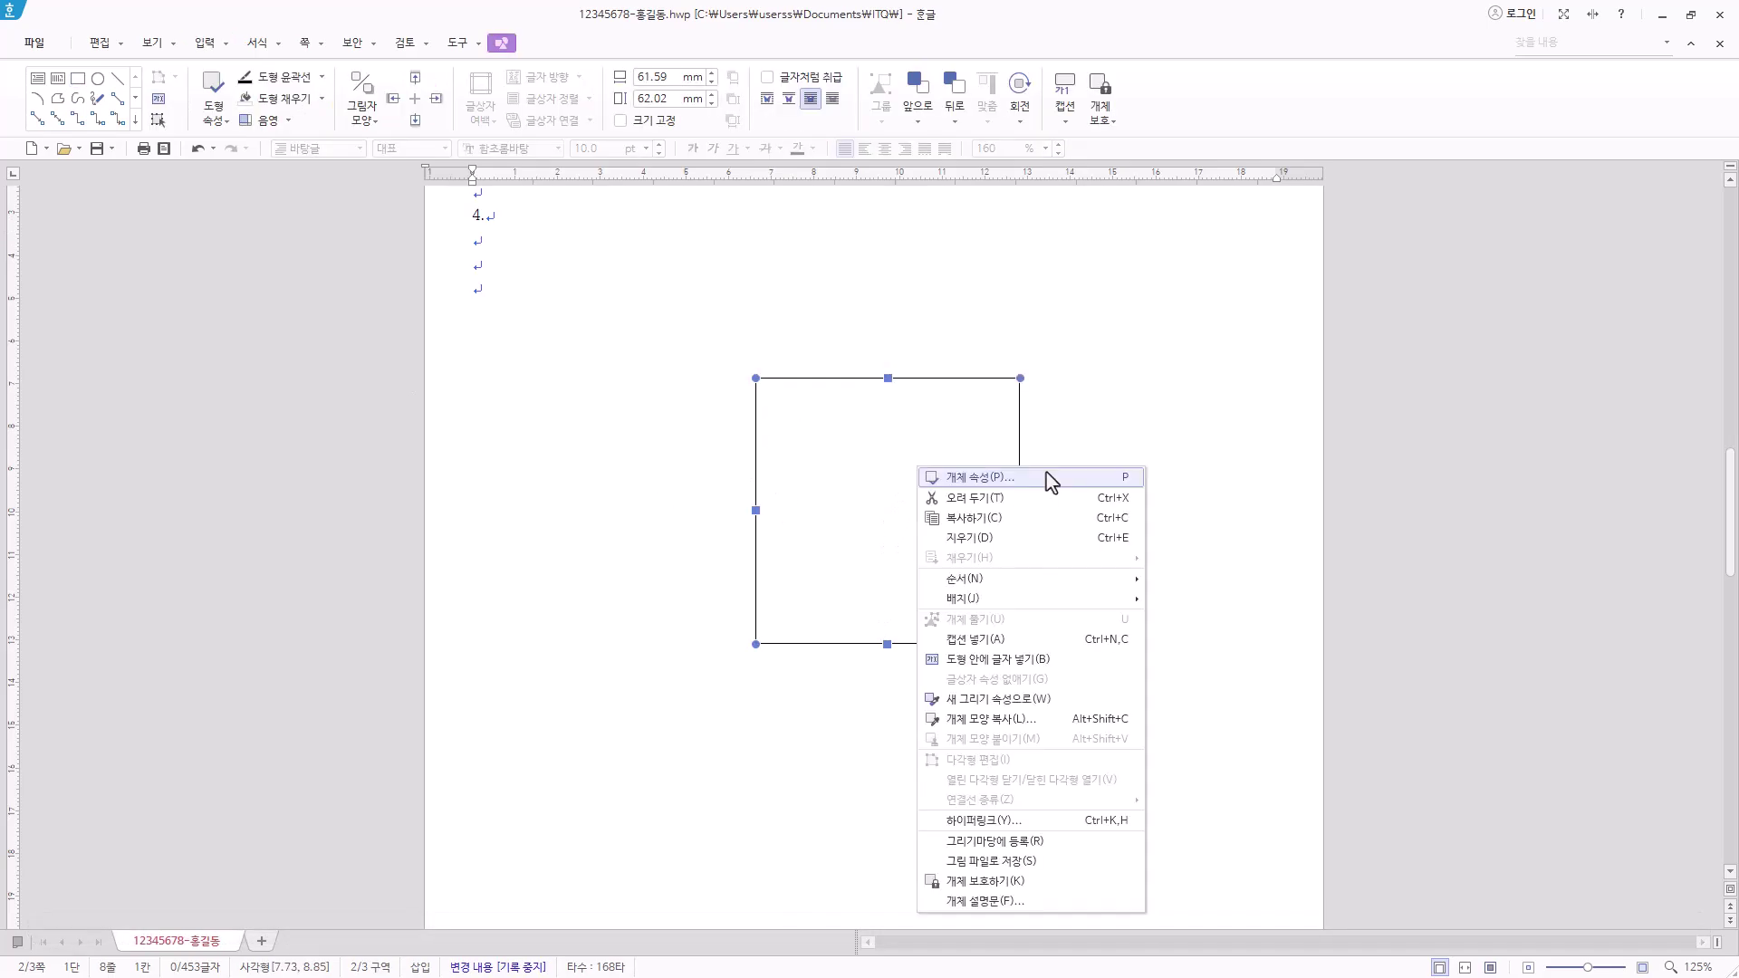
pyautogui.click(986, 438)
pyautogui.rightClick(897, 414)
pyautogui.click(978, 400)
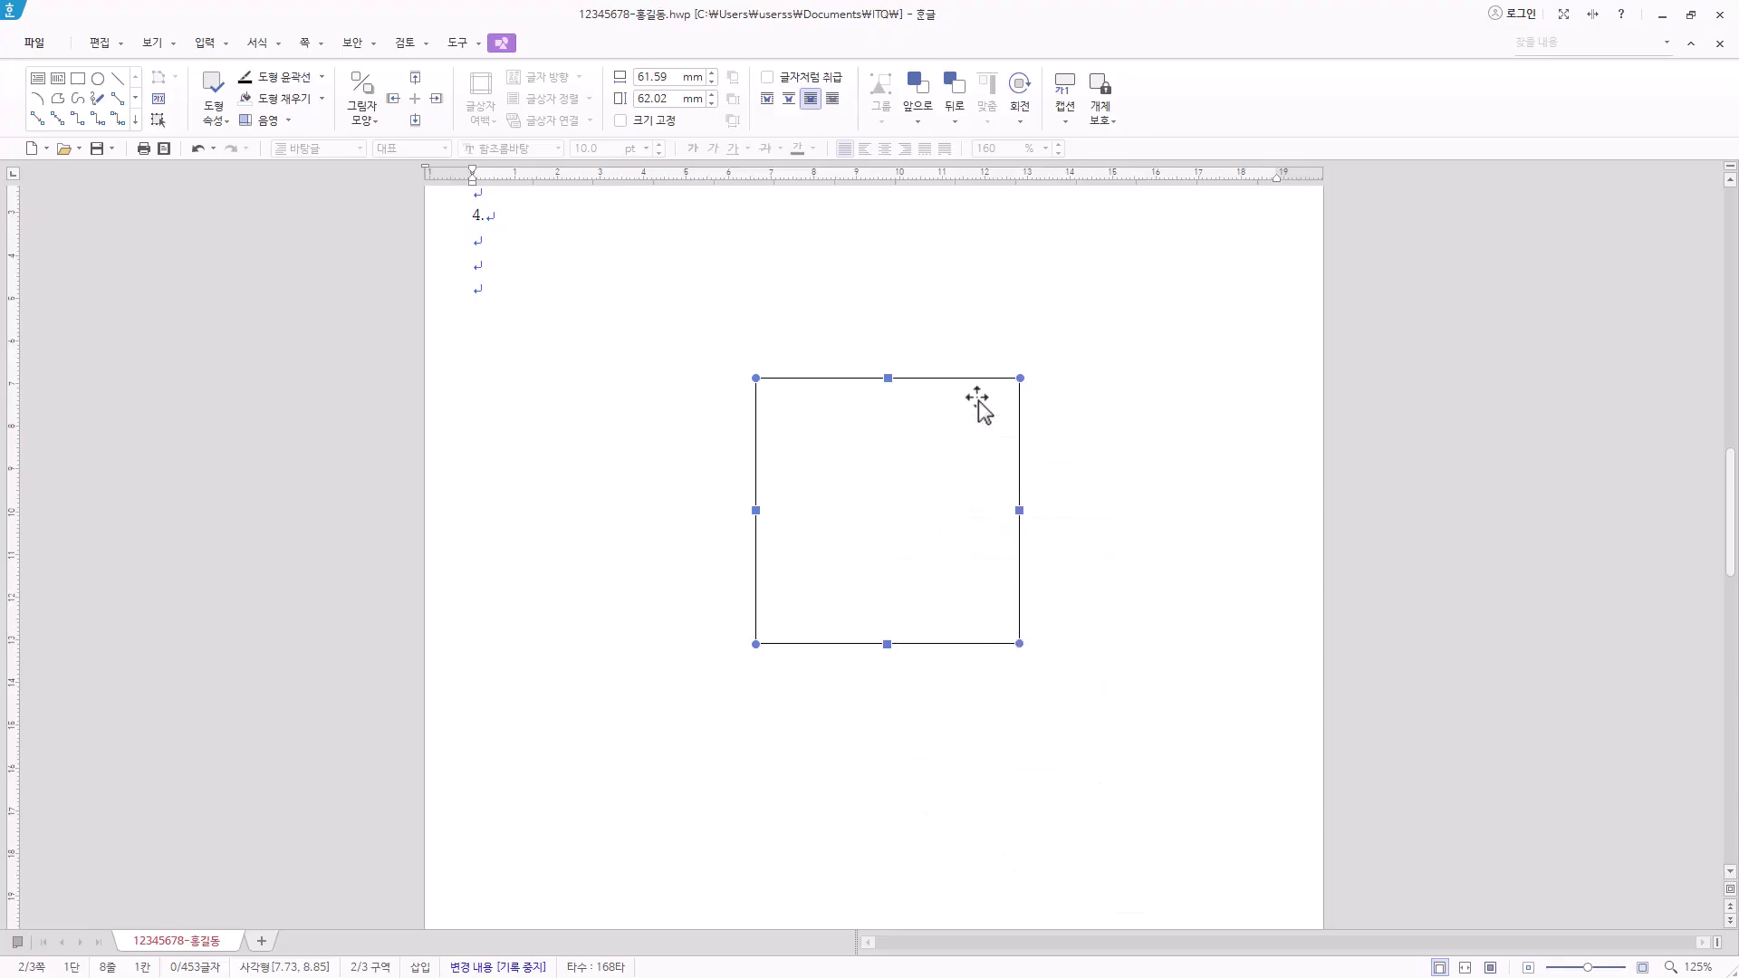
# Set the rectangle's width to 120 mm and height to 145 mm in its object properties, leaving 크기 고정 off
pyautogui.doubleClick(978, 401)
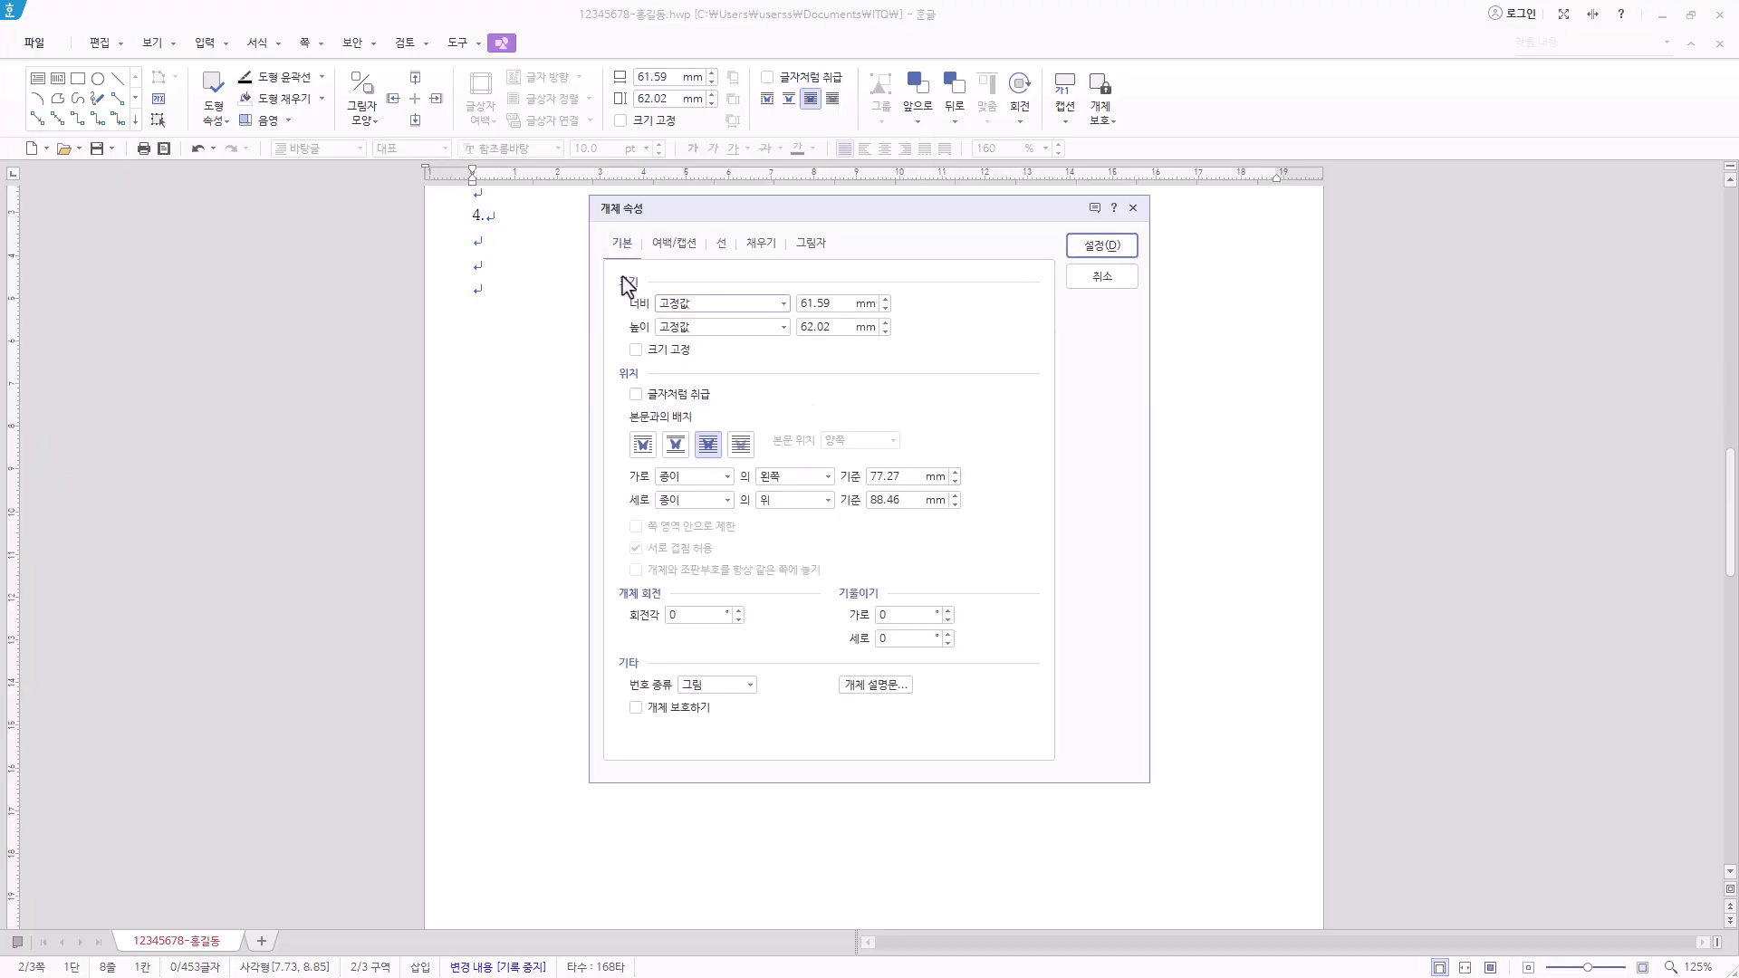
pyautogui.press('Tab')
pyautogui.write('120')
pyautogui.press('Tab')
pyautogui.press('Tab')
pyautogui.write('14')
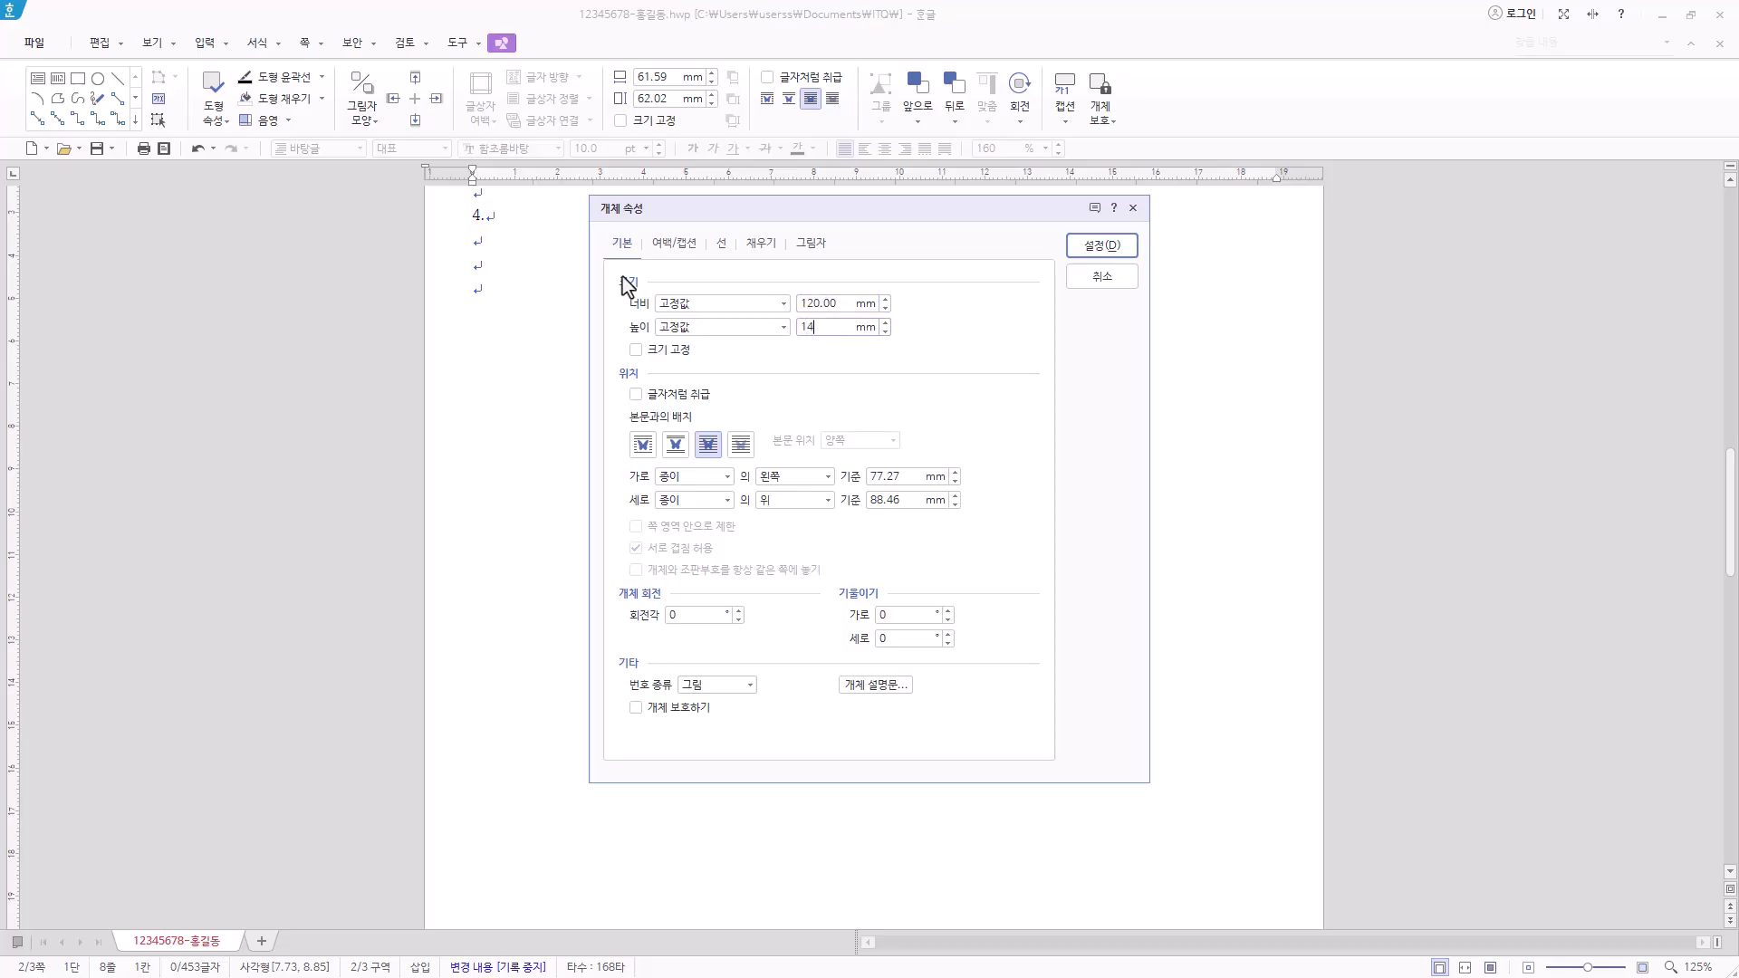
pyautogui.write('5')
pyautogui.press('Tab')
pyautogui.press('space')
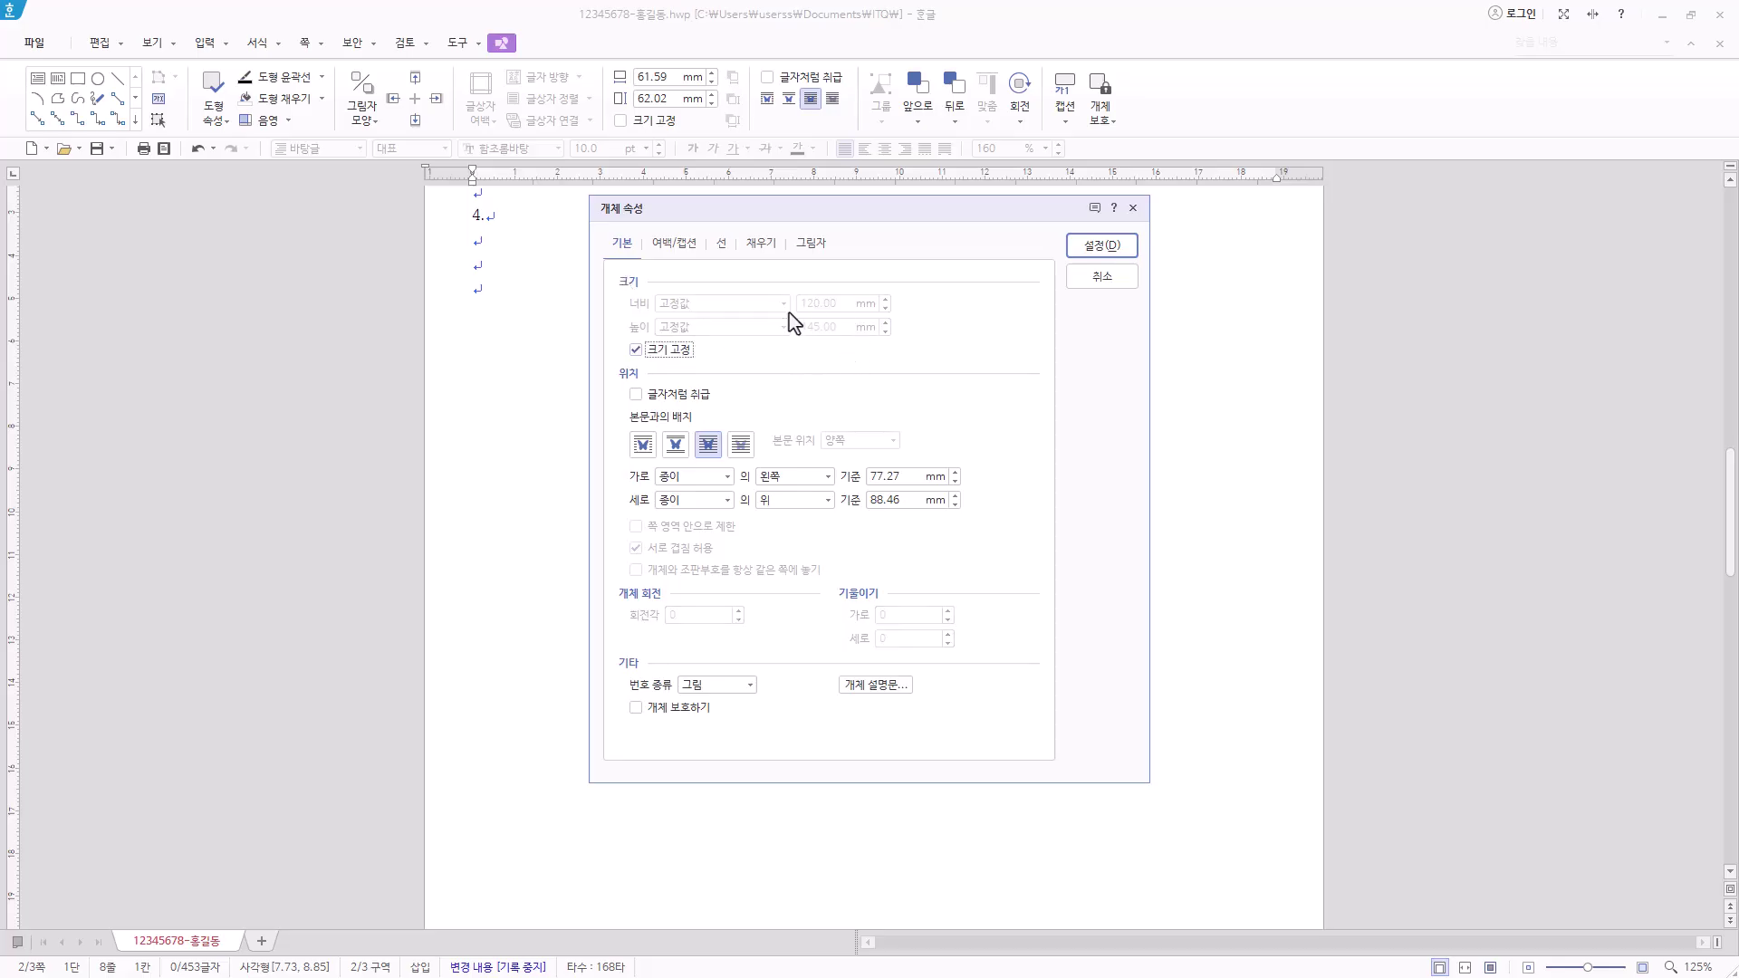
pyautogui.click(635, 350)
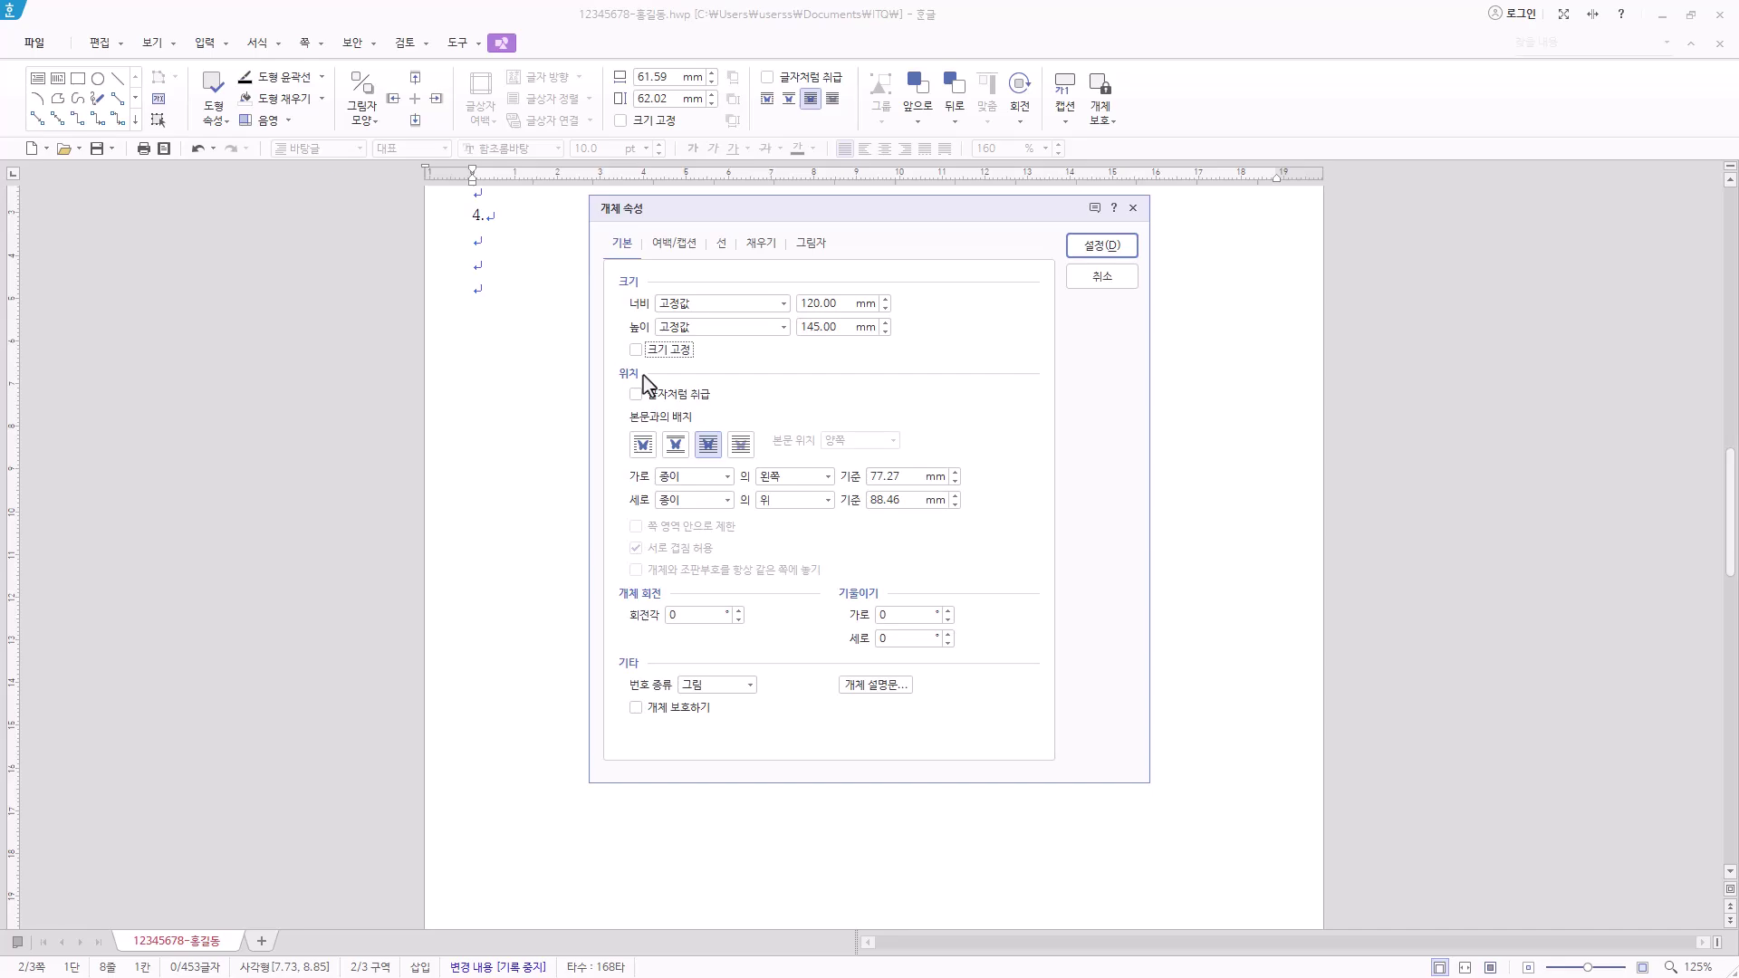
# Fill the rectangle with a light orange 면 색 and apply the object properties
pyautogui.click(716, 443)
pyautogui.click(716, 253)
pyautogui.click(625, 246)
pyautogui.click(760, 246)
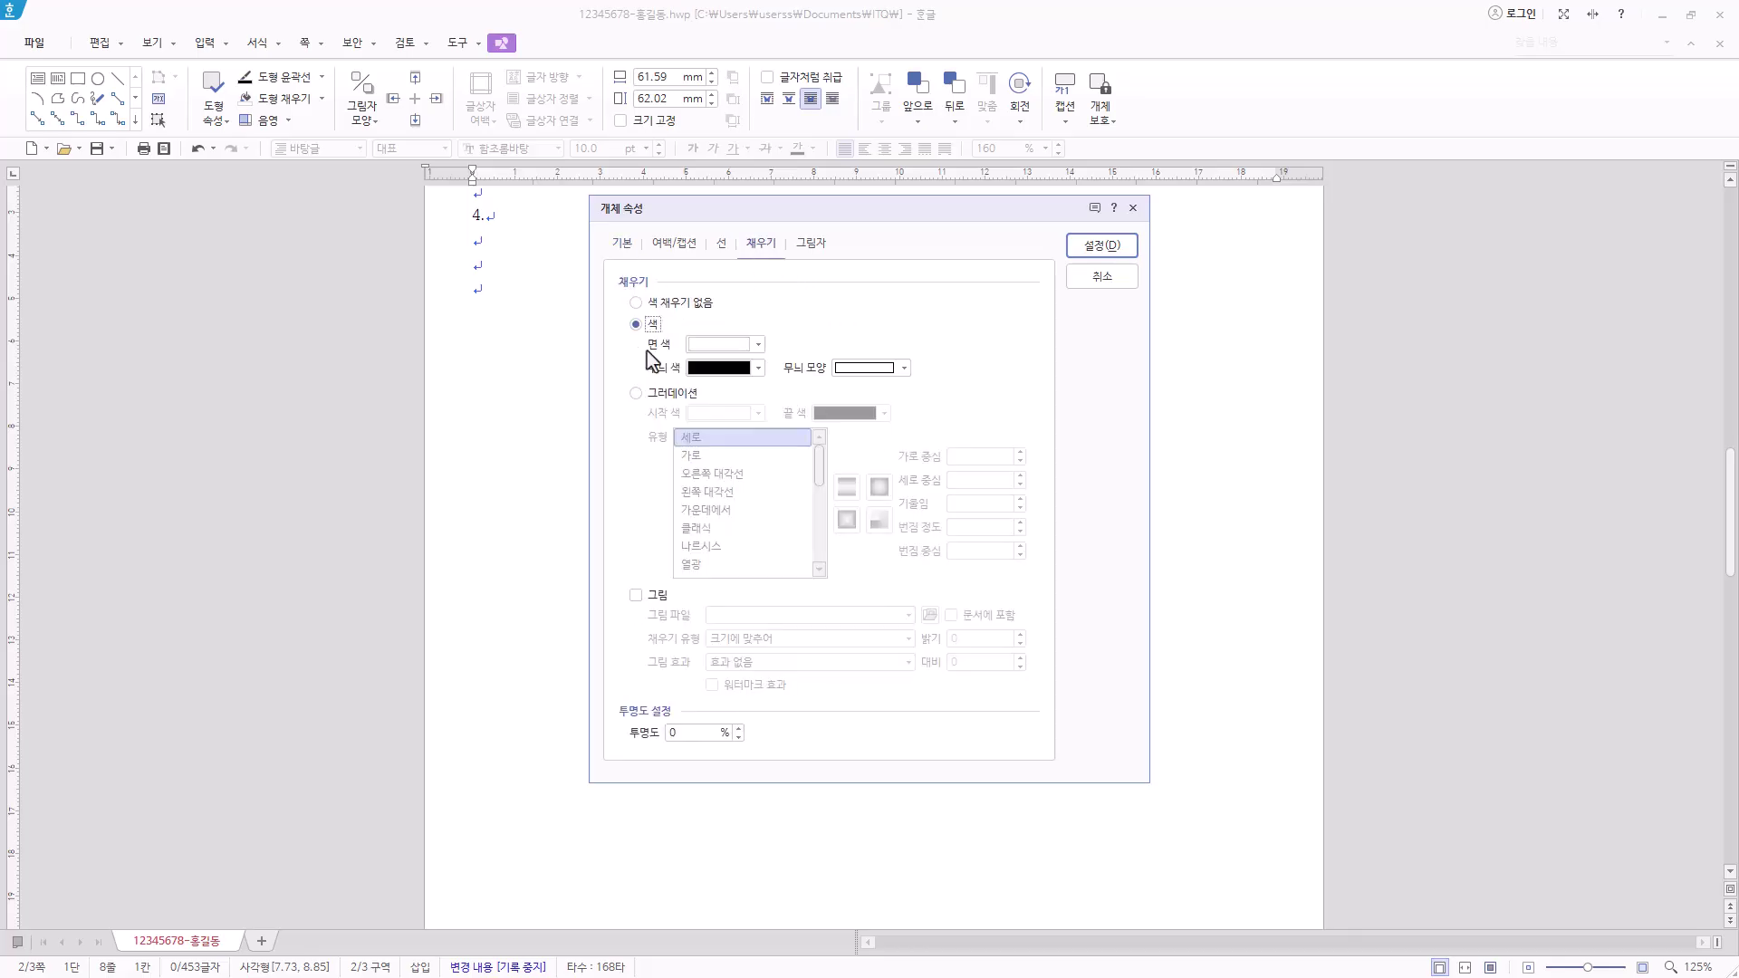
pyautogui.click(758, 346)
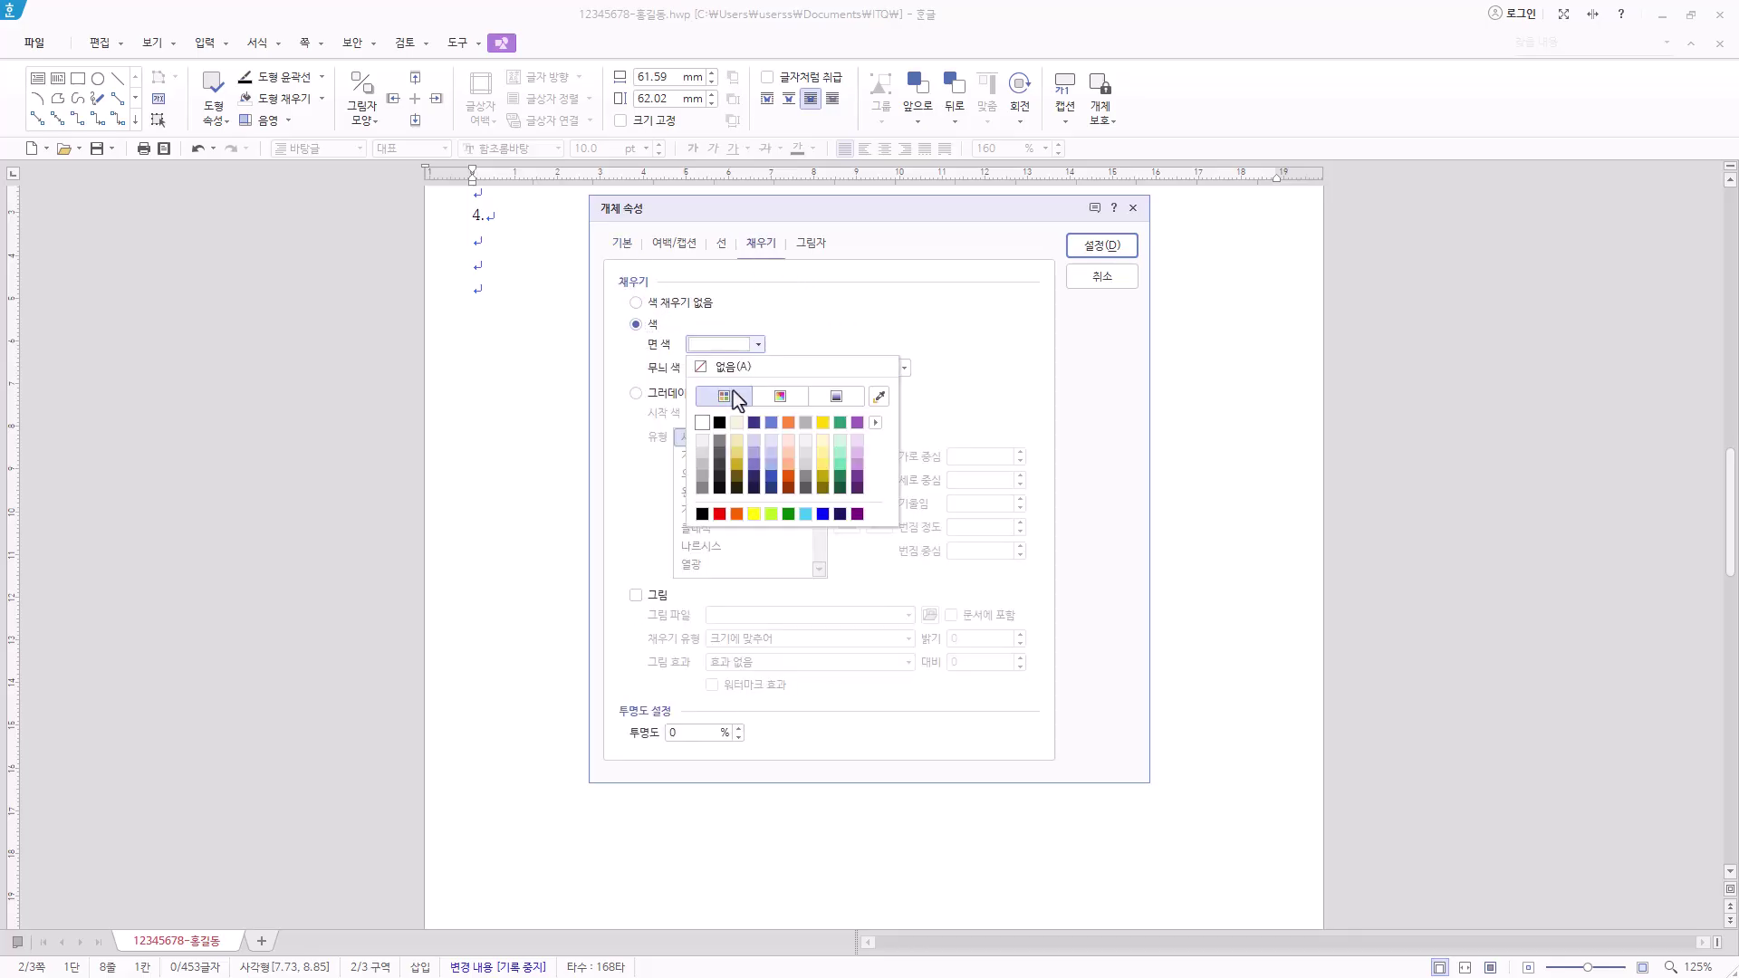
pyautogui.click(786, 371)
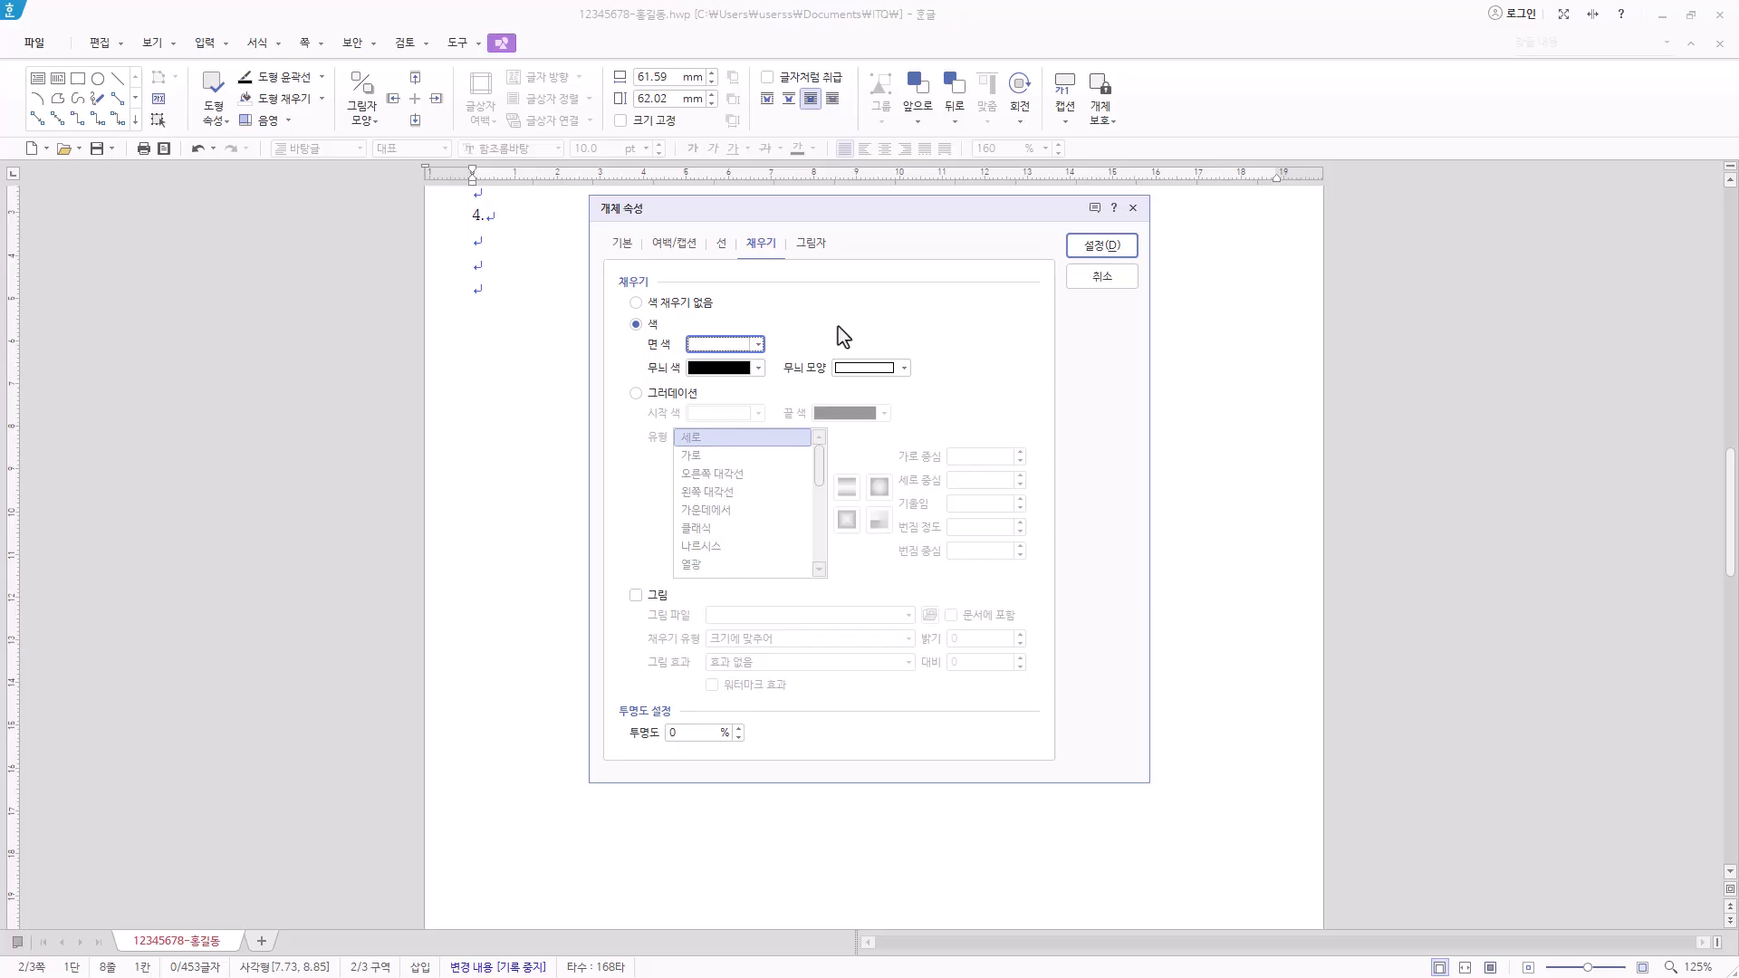
pyautogui.click(748, 348)
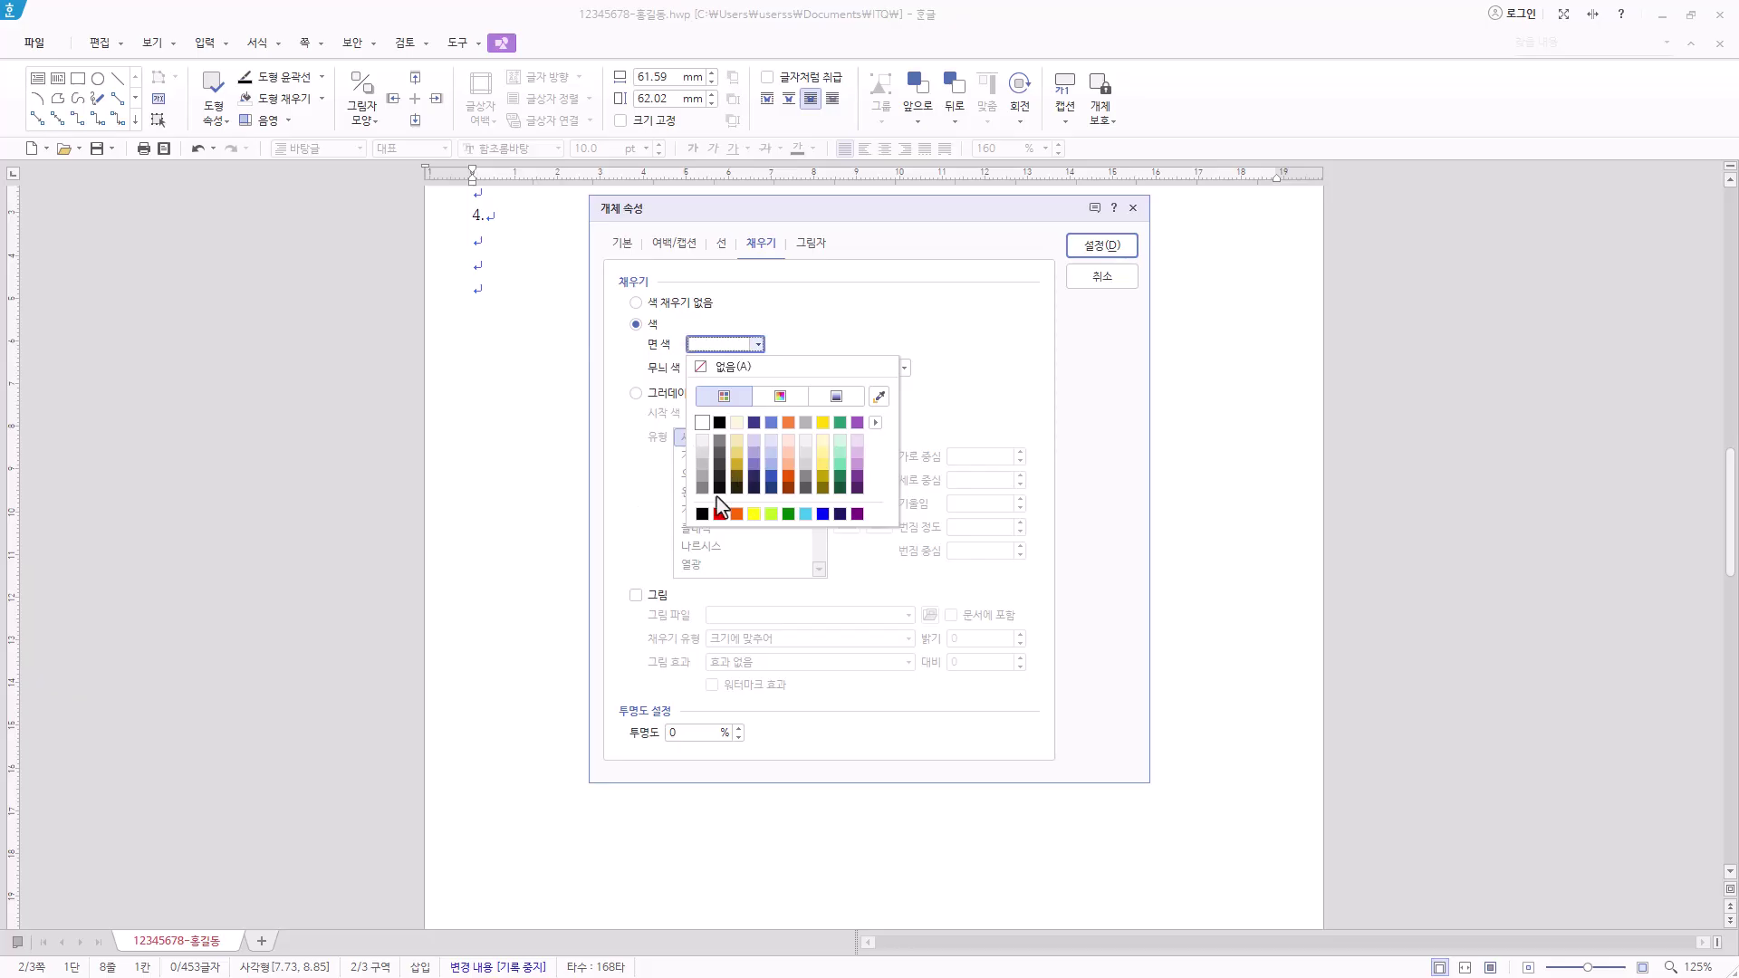
pyautogui.click(785, 472)
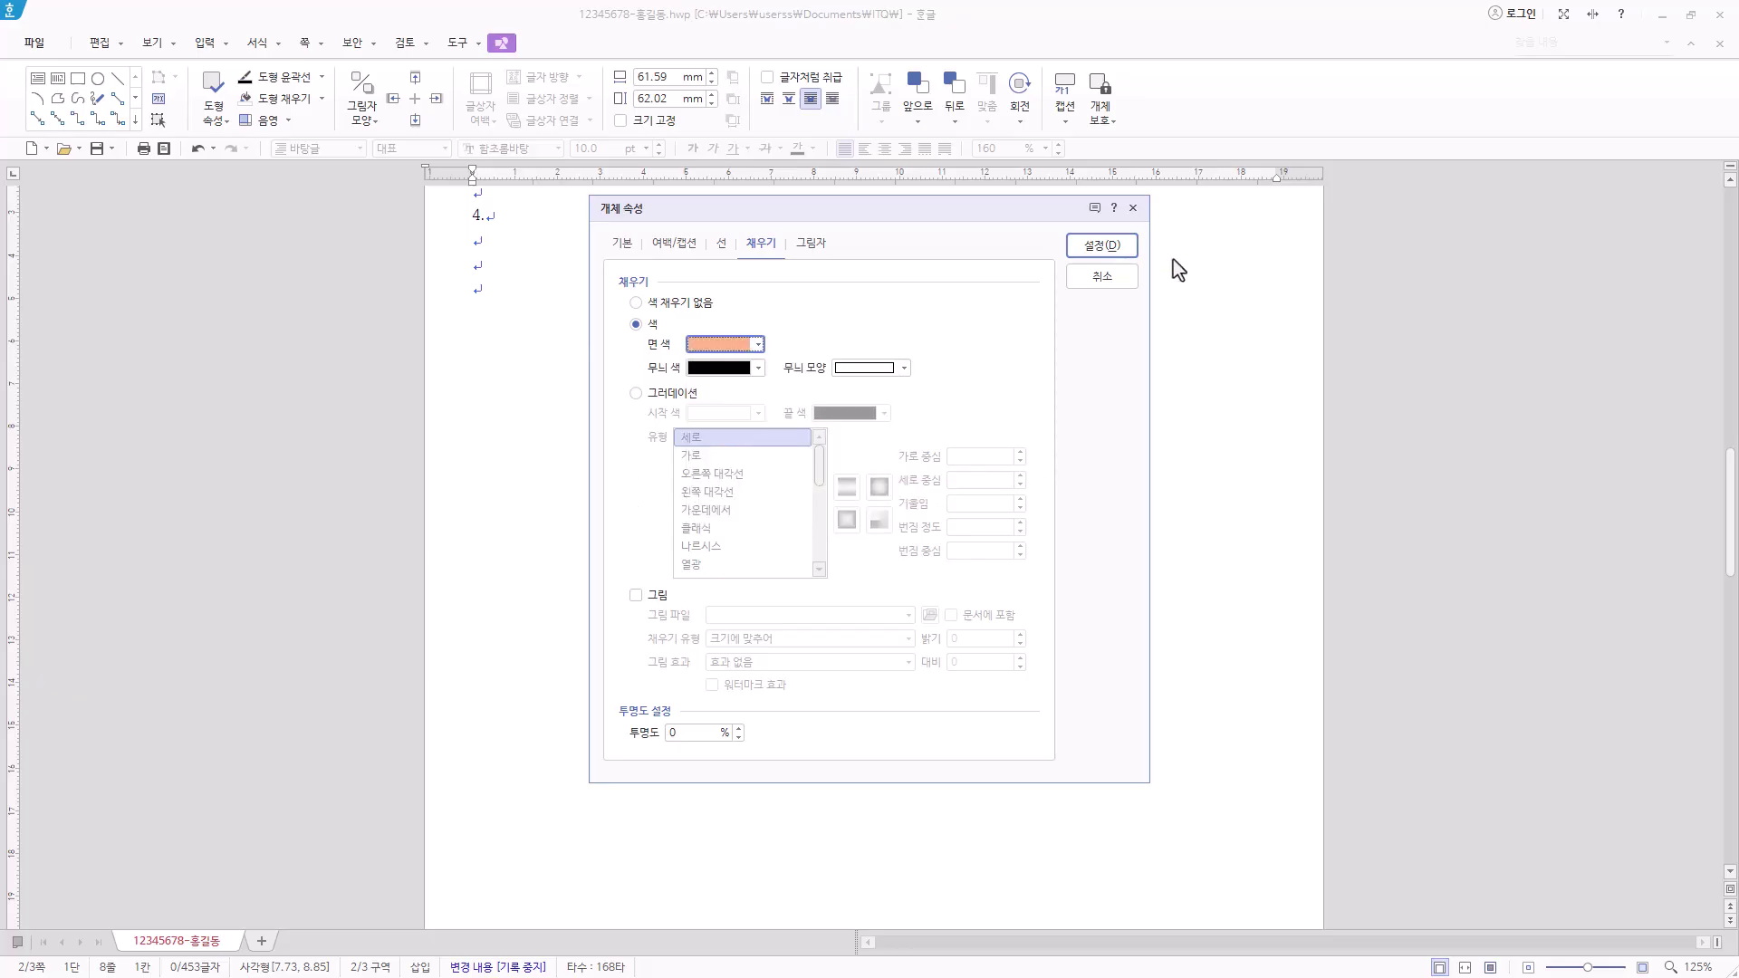
pyautogui.click(1125, 256)
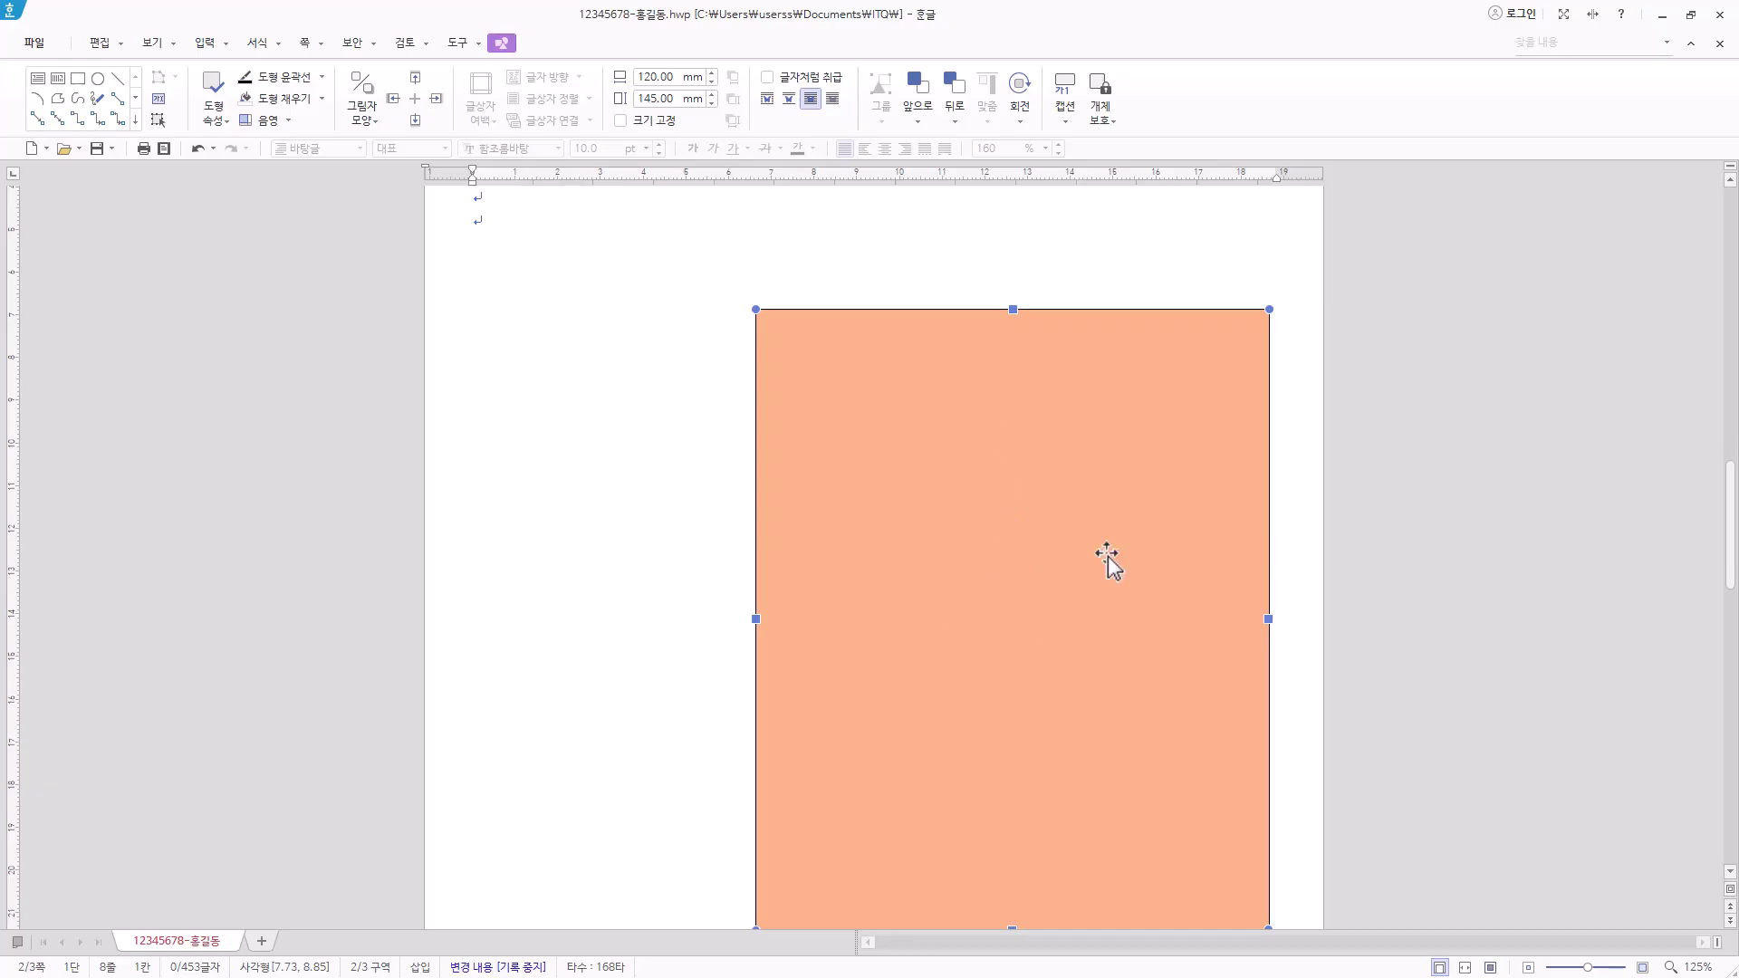
# Move the orange rectangle so it sits horizontally centred on the page, a little below the empty lines under "4."
pyautogui.moveTo(1070, 562); pyautogui.dragTo(878, 800)
pyautogui.scroll(-3, 1029, 679)
pyautogui.scroll(-1, 760, 823)
pyautogui.moveTo(885, 683); pyautogui.dragTo(888, 452)
pyautogui.scroll(5, 887, 553)
pyautogui.scroll(3, 888, 507)
pyautogui.moveTo(888, 607); pyautogui.dragTo(894, 475)
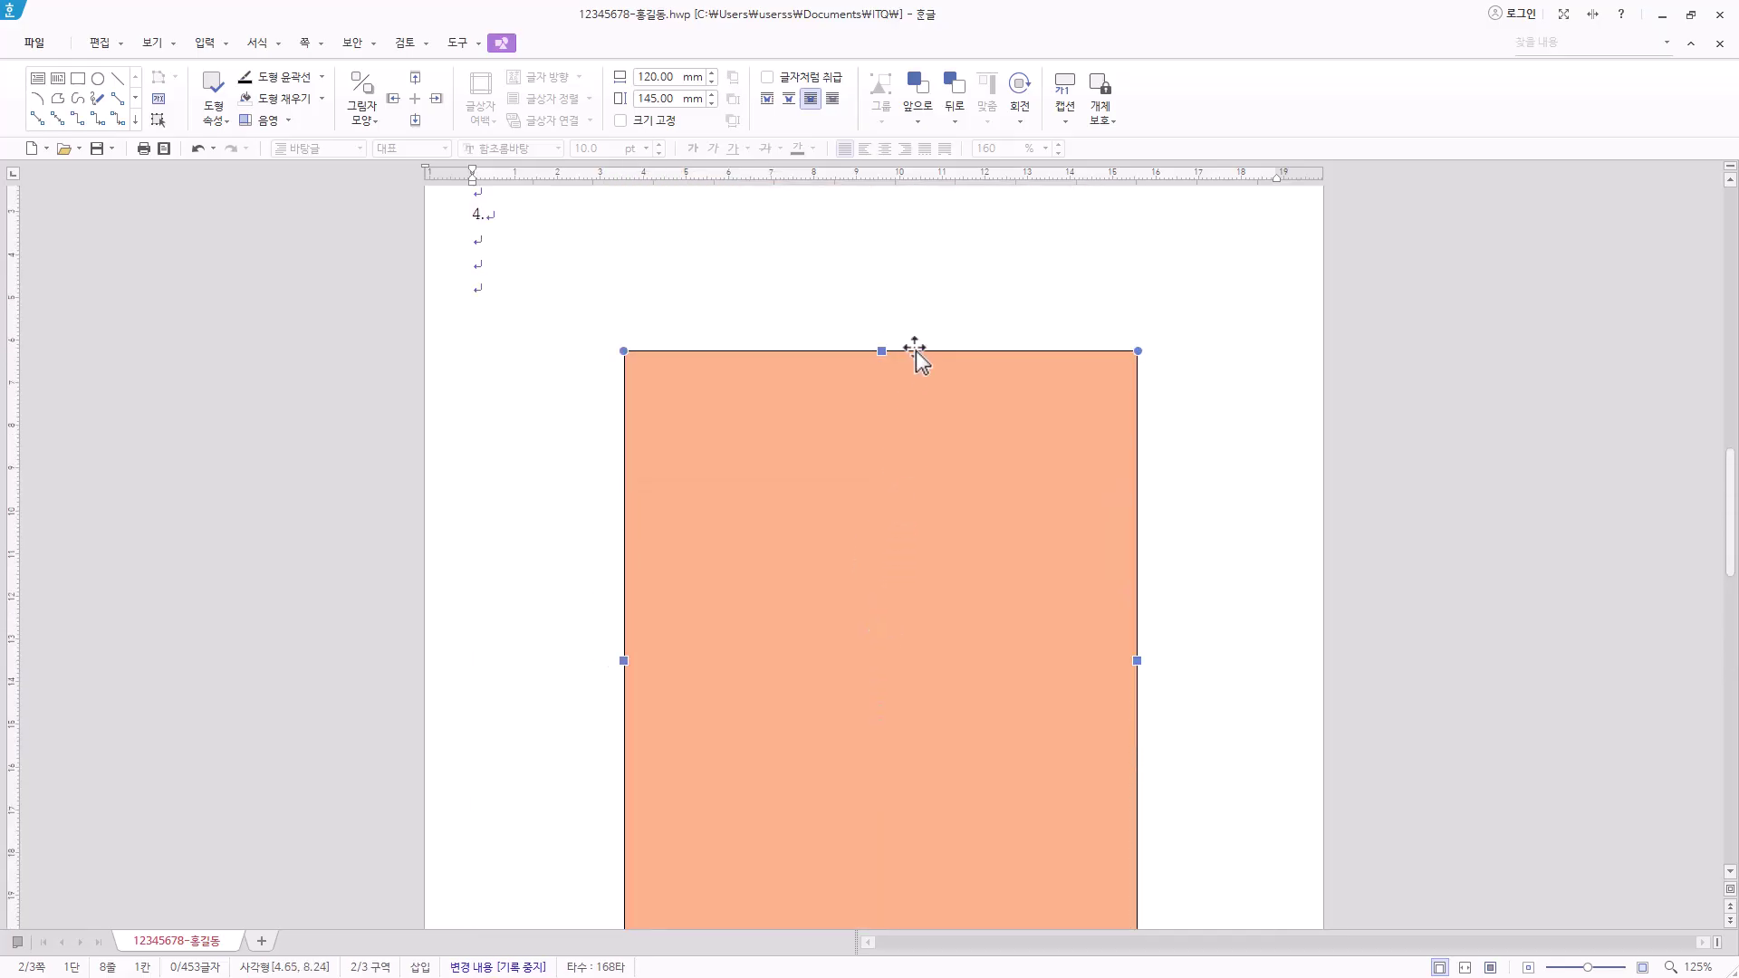
pyautogui.moveTo(868, 406); pyautogui.dragTo(846, 389)
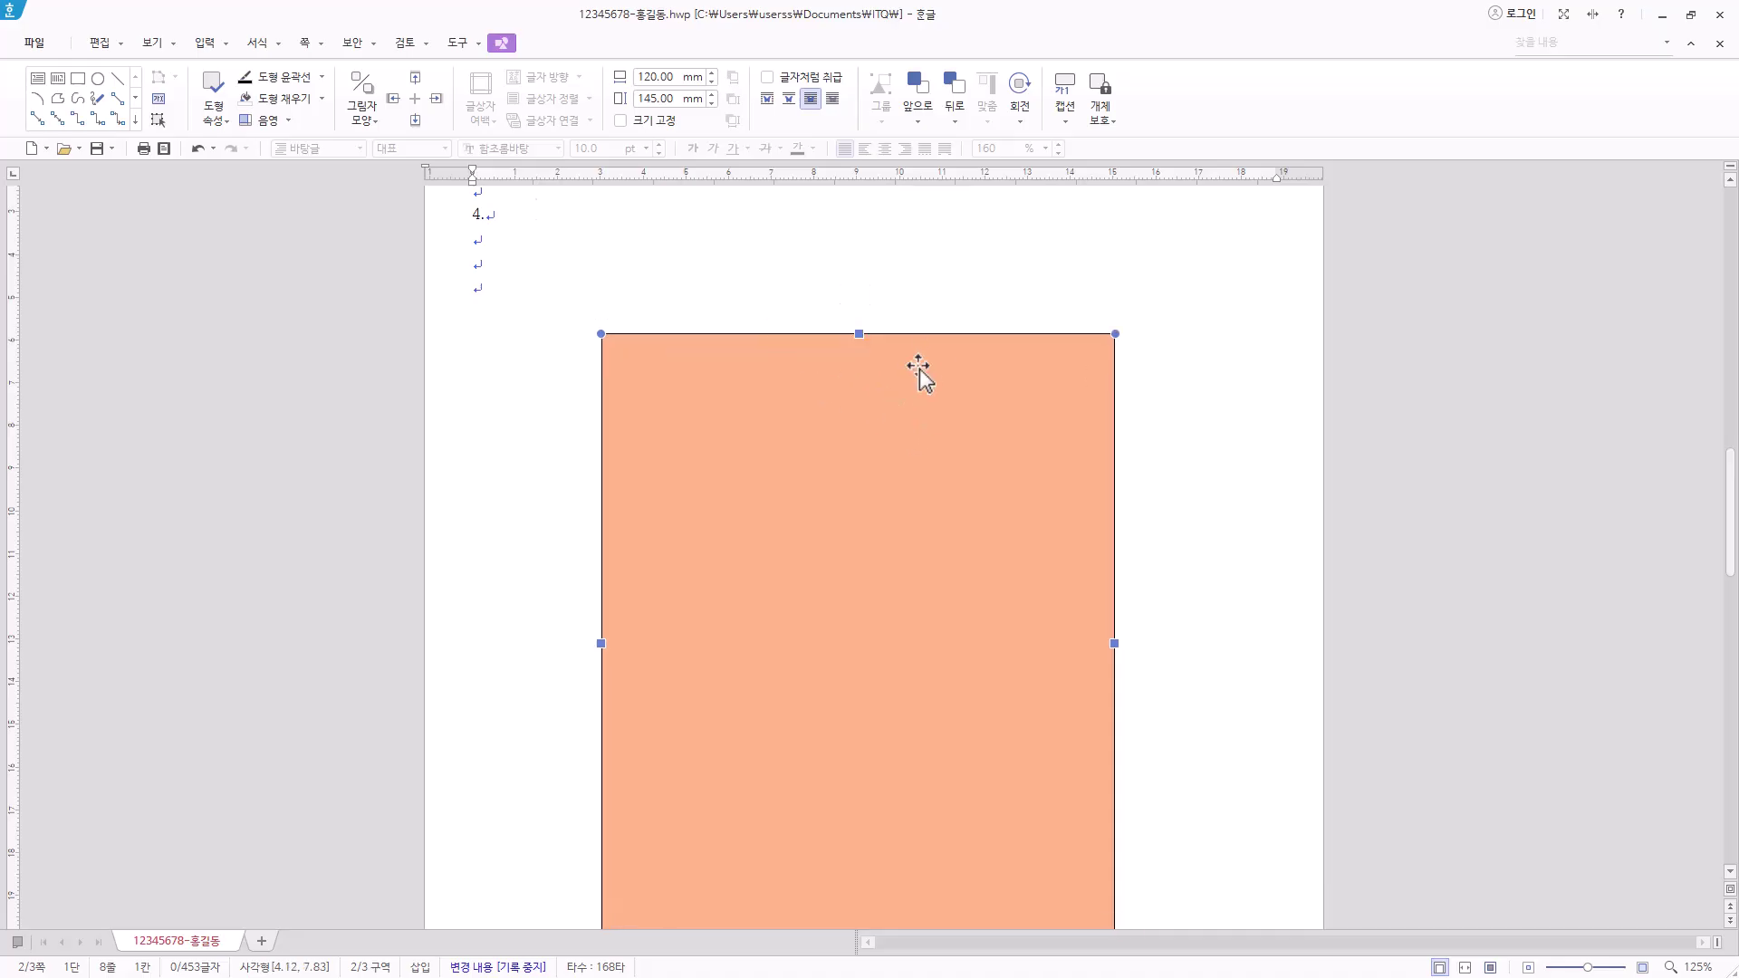
pyautogui.moveTo(897, 552); pyautogui.dragTo(916, 549)
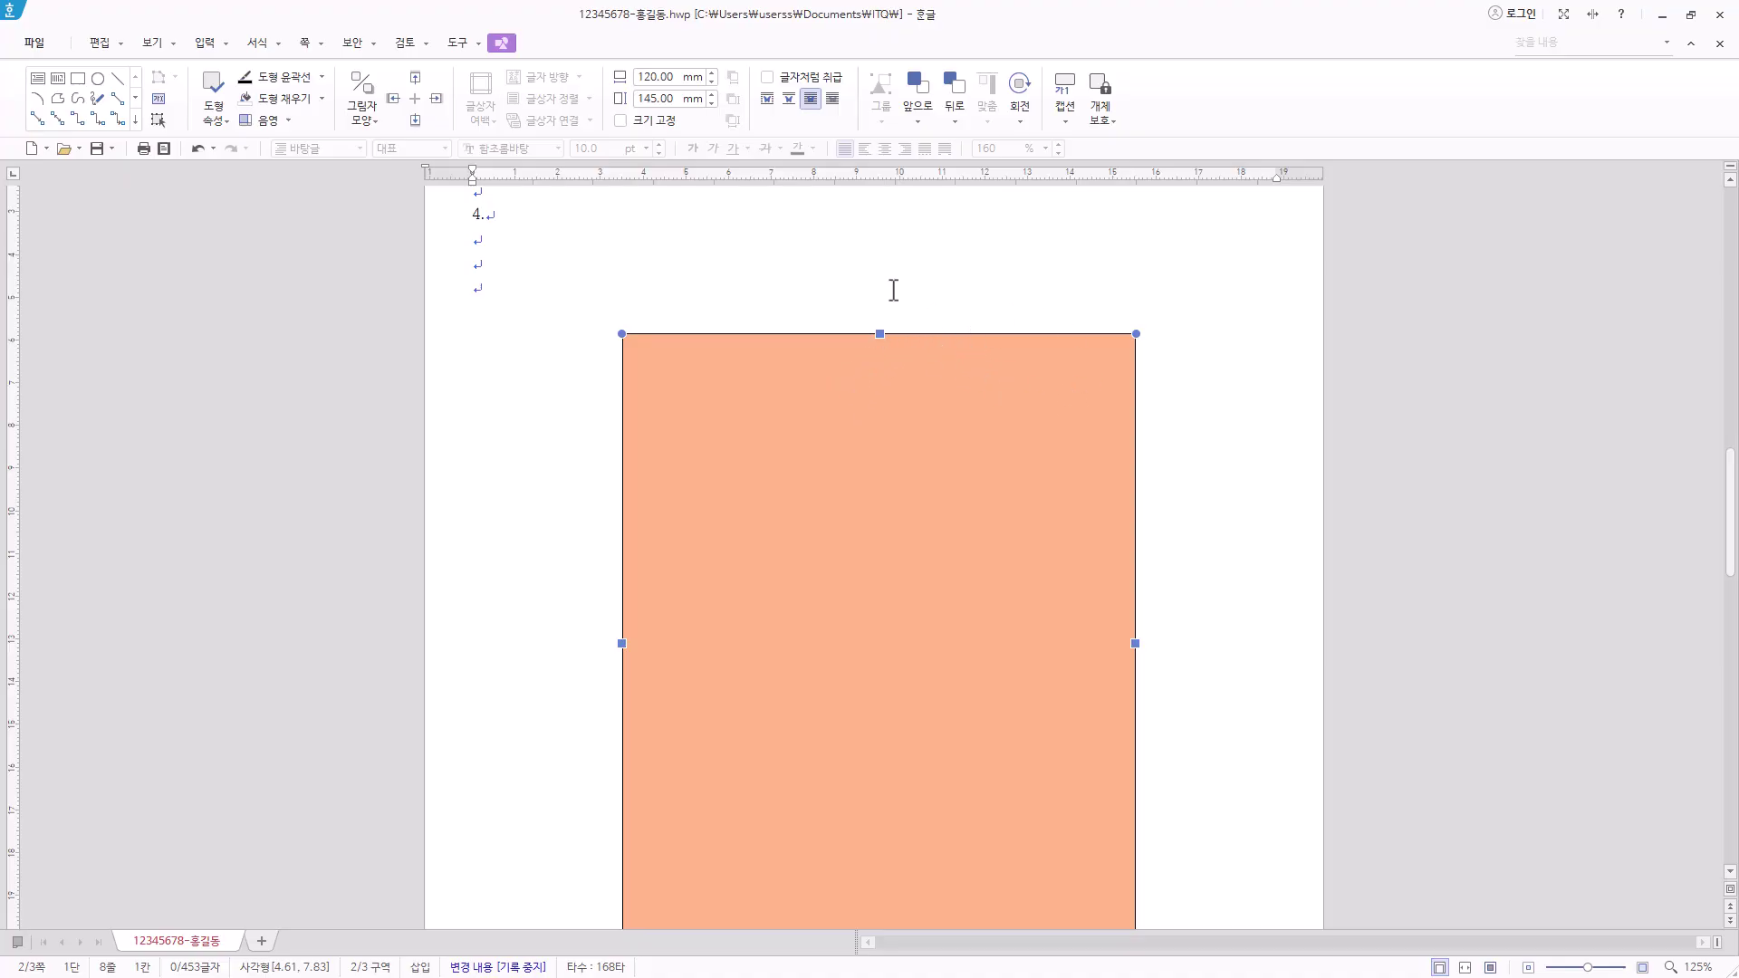
# Draw a text box about 90 mm wide and 11 mm high across the rectangle's upper edge and enter "무예체험장"
pyautogui.click(41, 81)
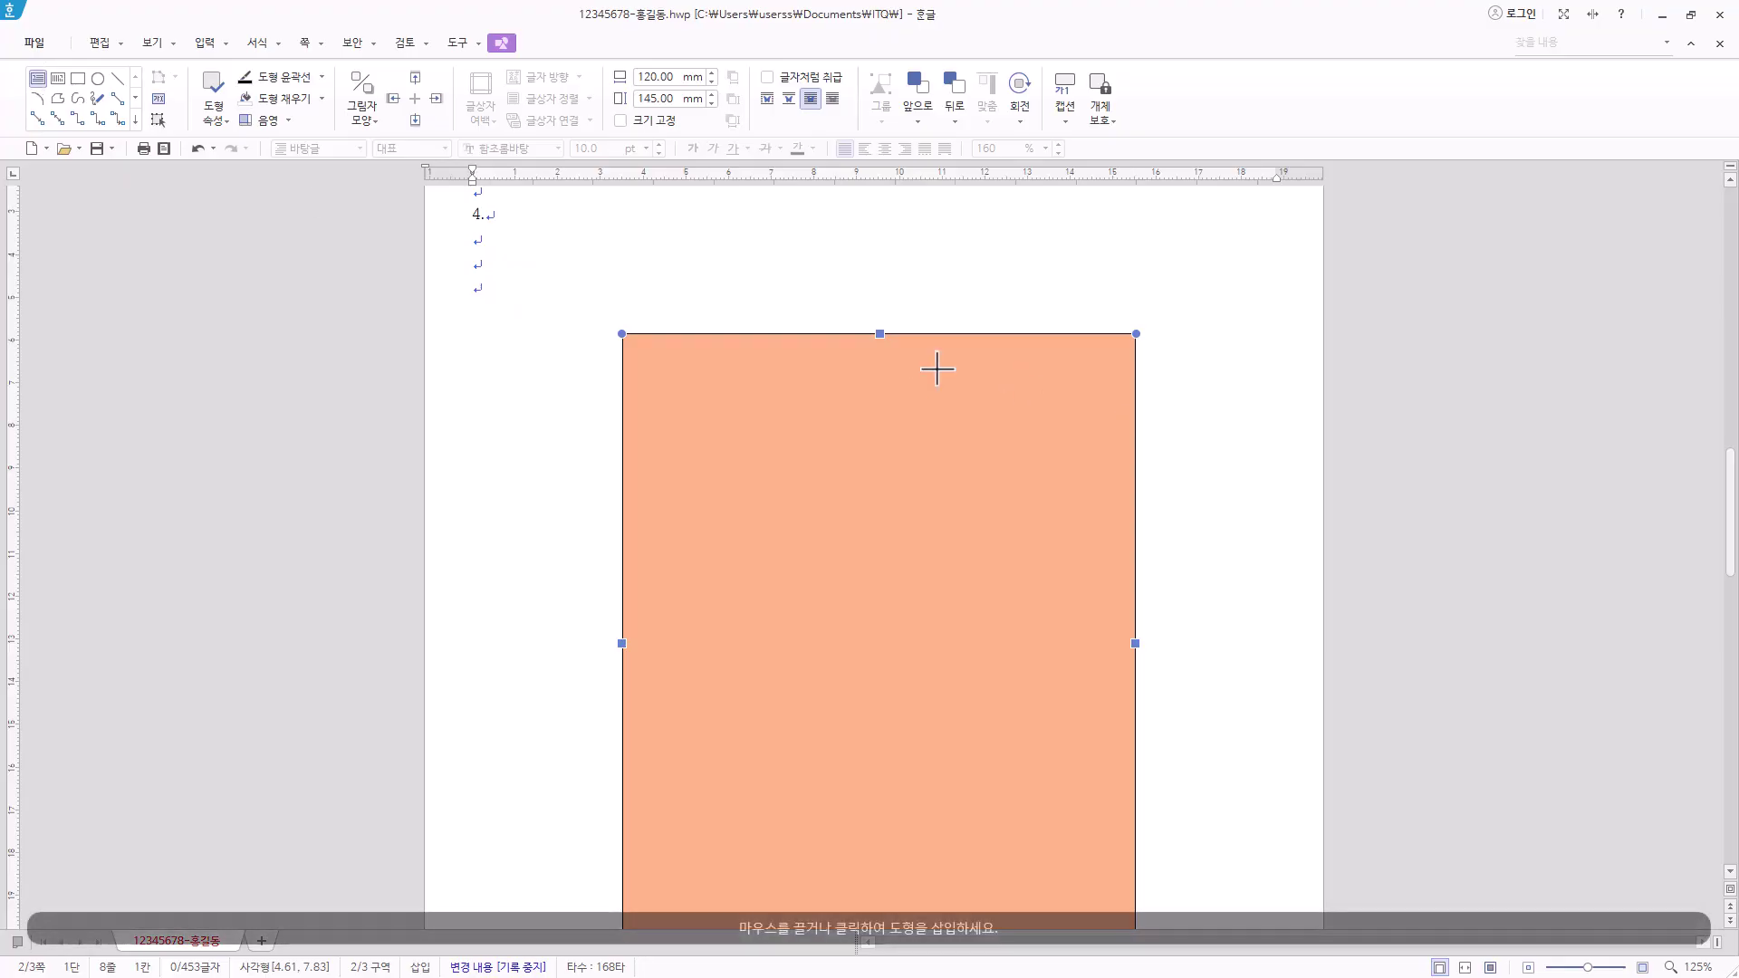
pyautogui.moveTo(684, 309); pyautogui.dragTo(1066, 357)
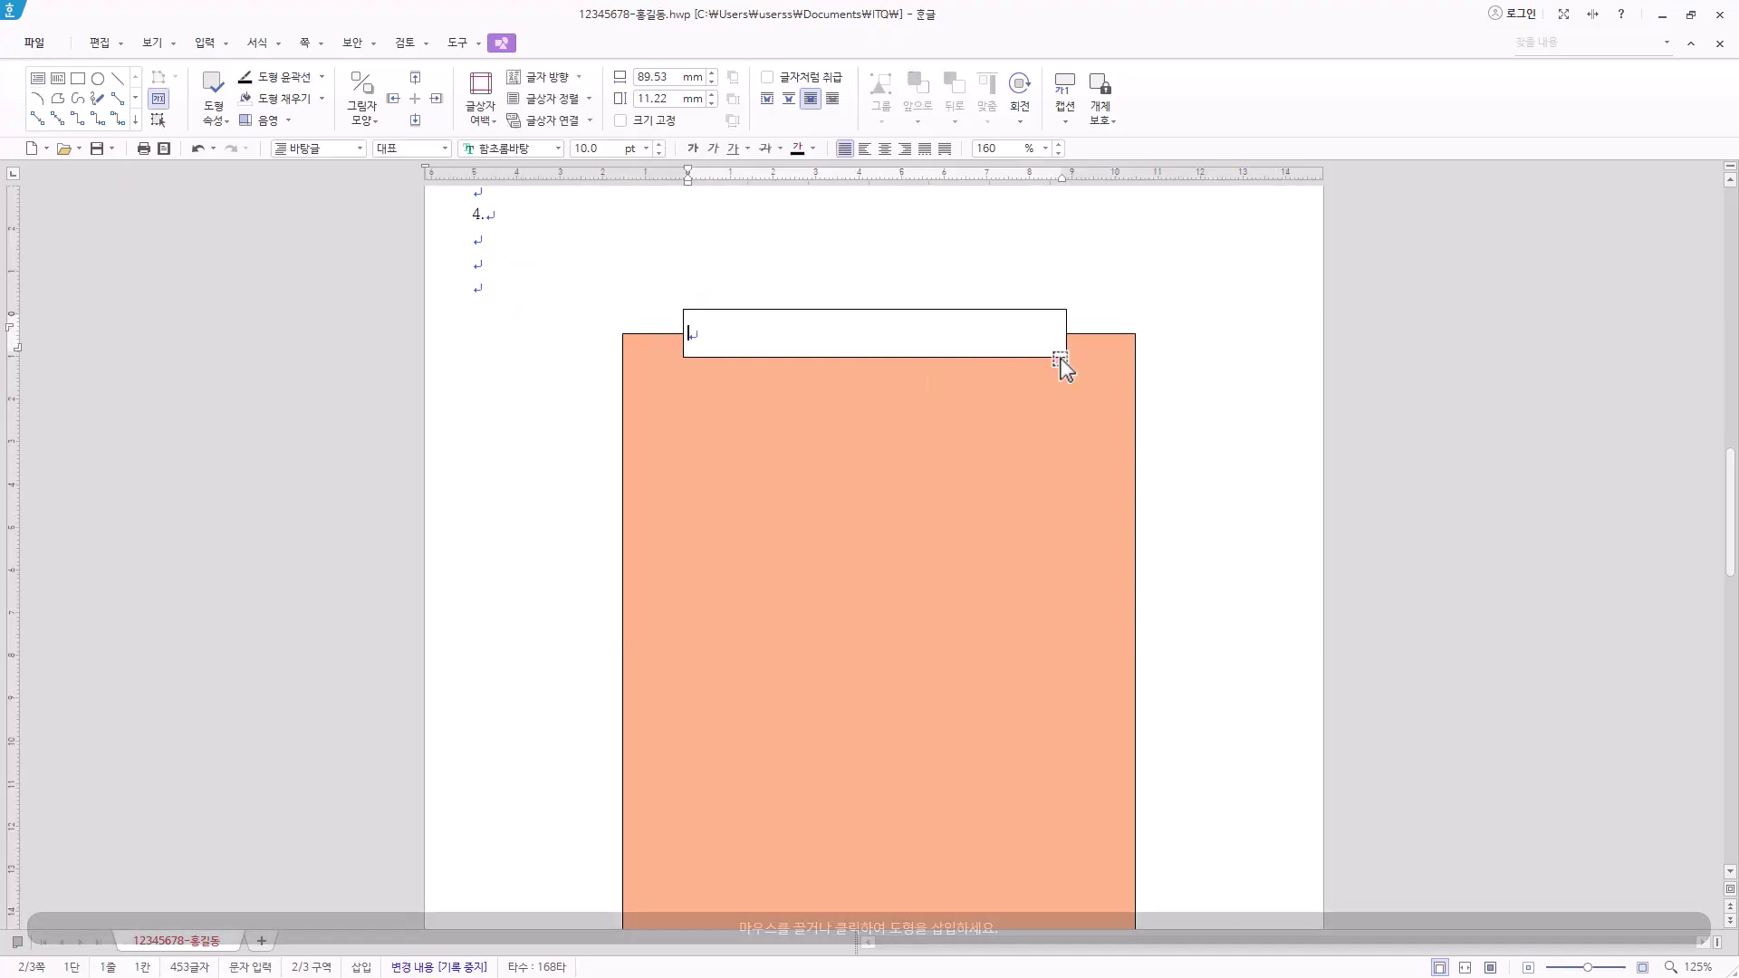
pyautogui.write('도예체험장')
pyautogui.moveTo(763, 337); pyautogui.dragTo(693, 336)
pyautogui.click(794, 322)
# Set the 무예체험장 text box's width to 110 mm and height to 15 mm in its object properties
pyautogui.click(982, 310)
pyautogui.rightClick(984, 313)
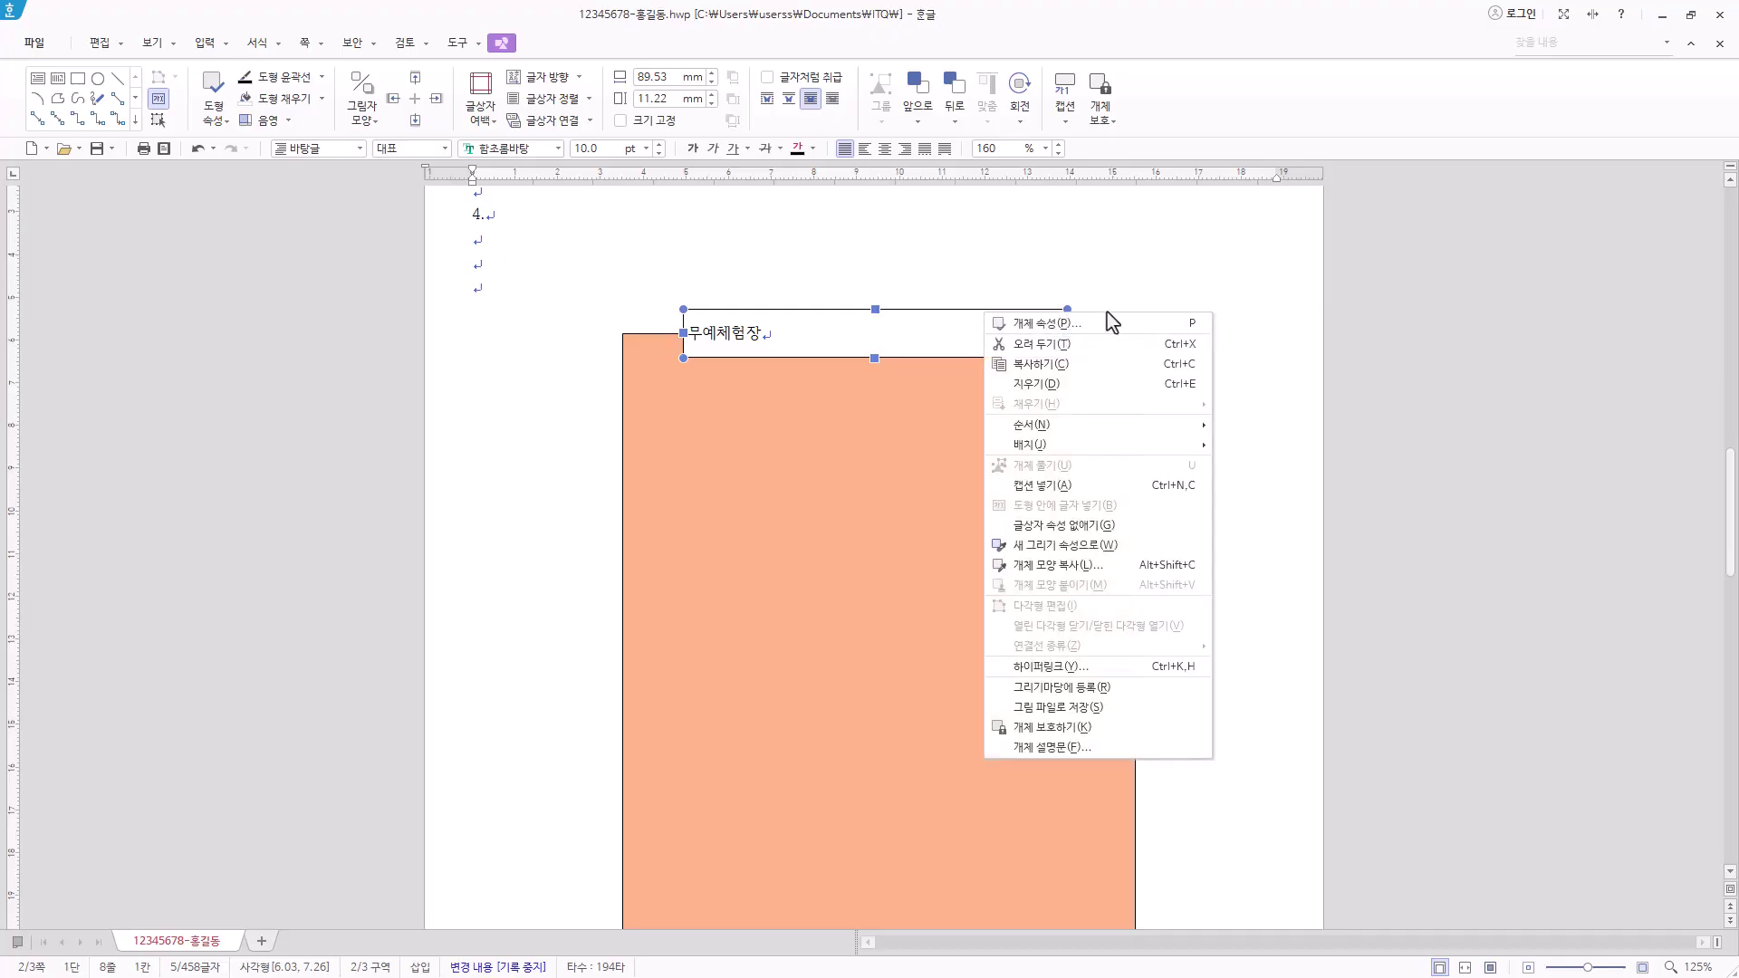
pyautogui.click(1098, 336)
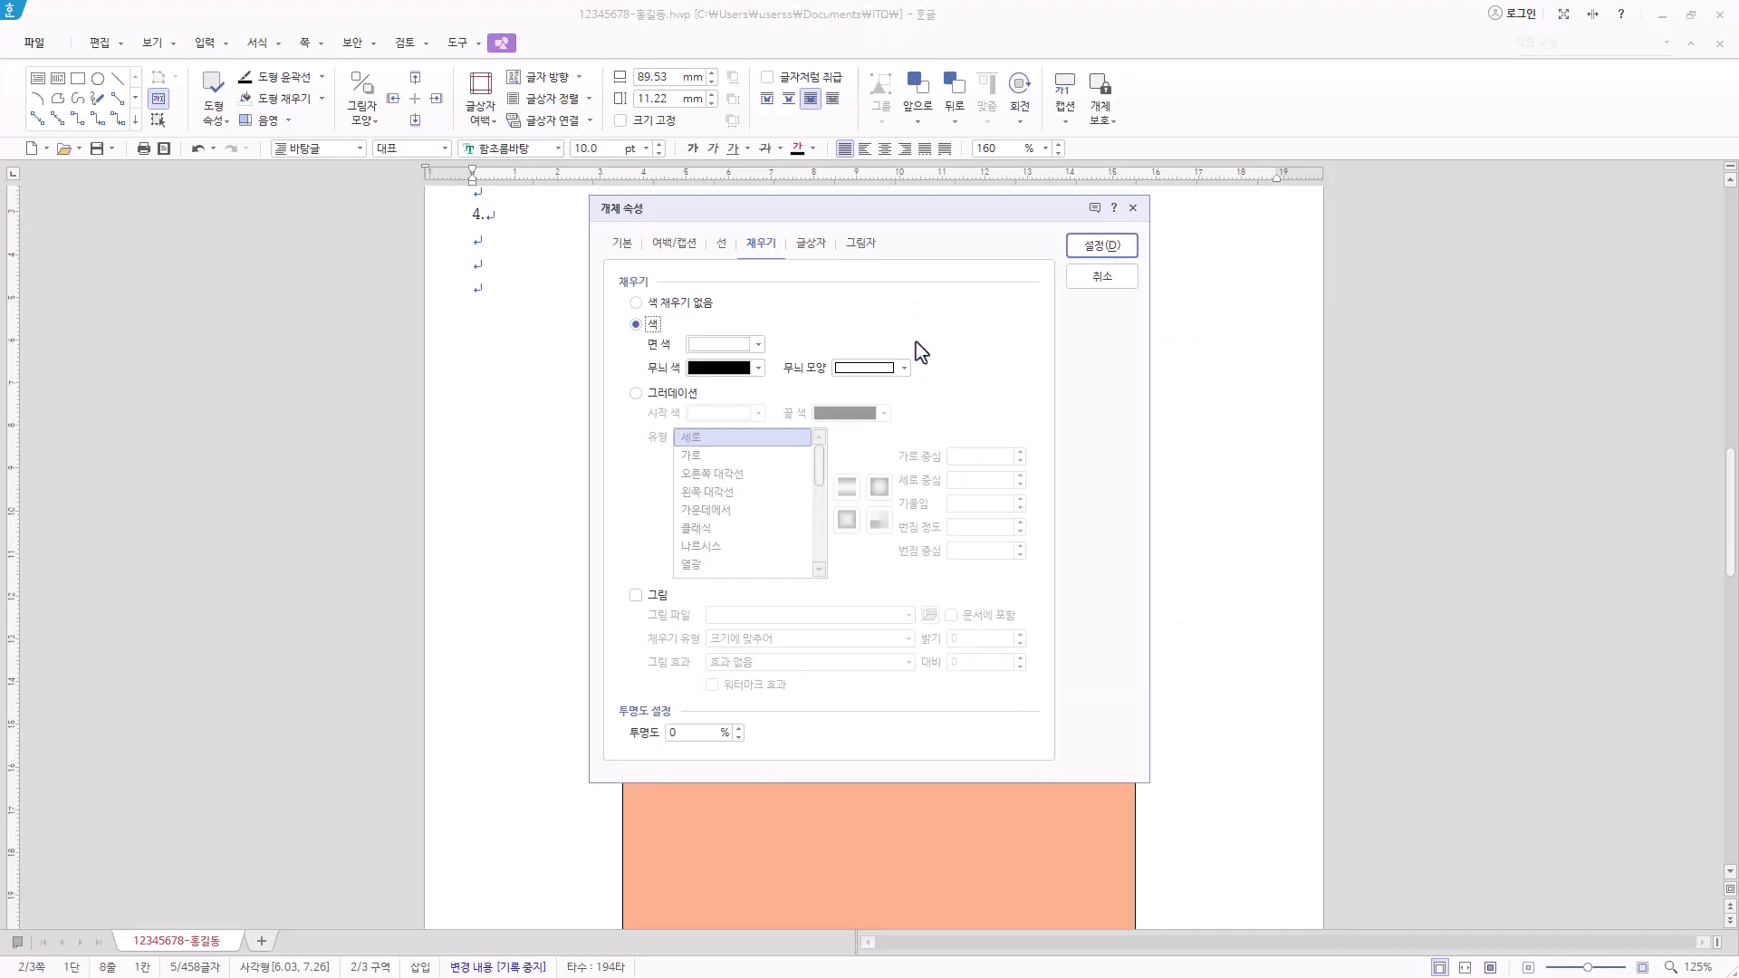
pyautogui.click(623, 245)
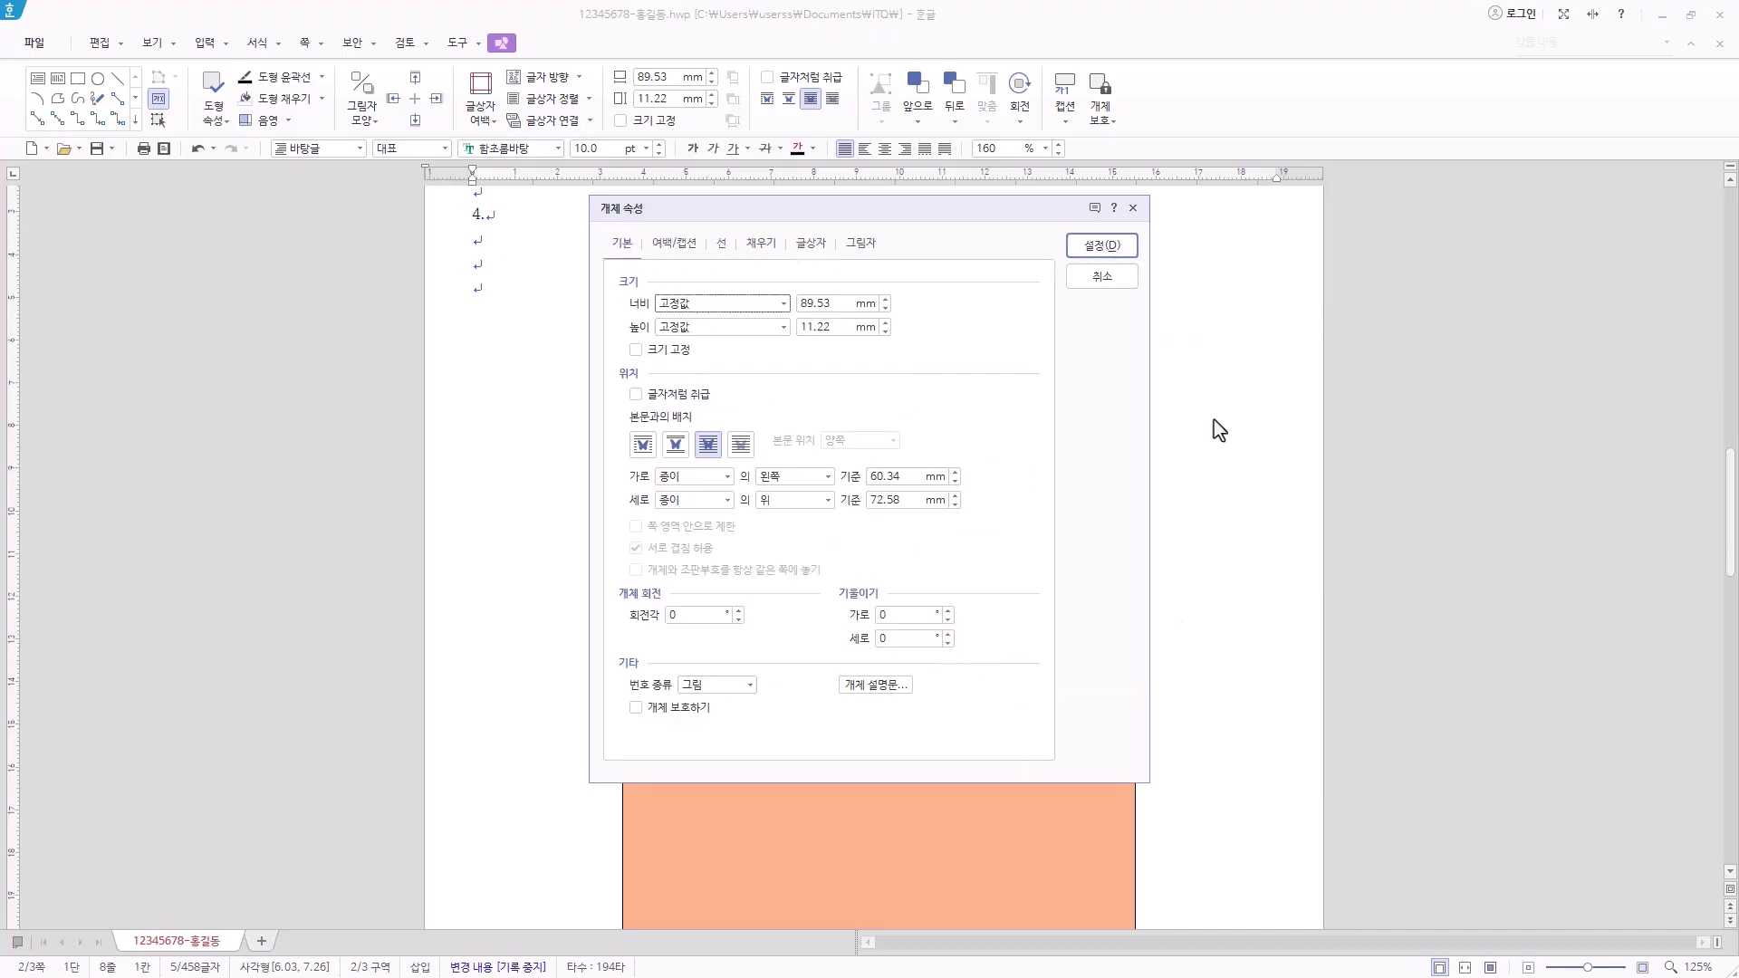
pyautogui.press('Tab')
pyautogui.write('1')
pyautogui.press('Tab')
pyautogui.press('Tab')
pyautogui.write('15')
# Give the 무예체험장 text box 반원 corners and a blue 면 색, and apply the properties
pyautogui.click(723, 244)
pyautogui.moveTo(893, 222); pyautogui.dragTo(1063, 364)
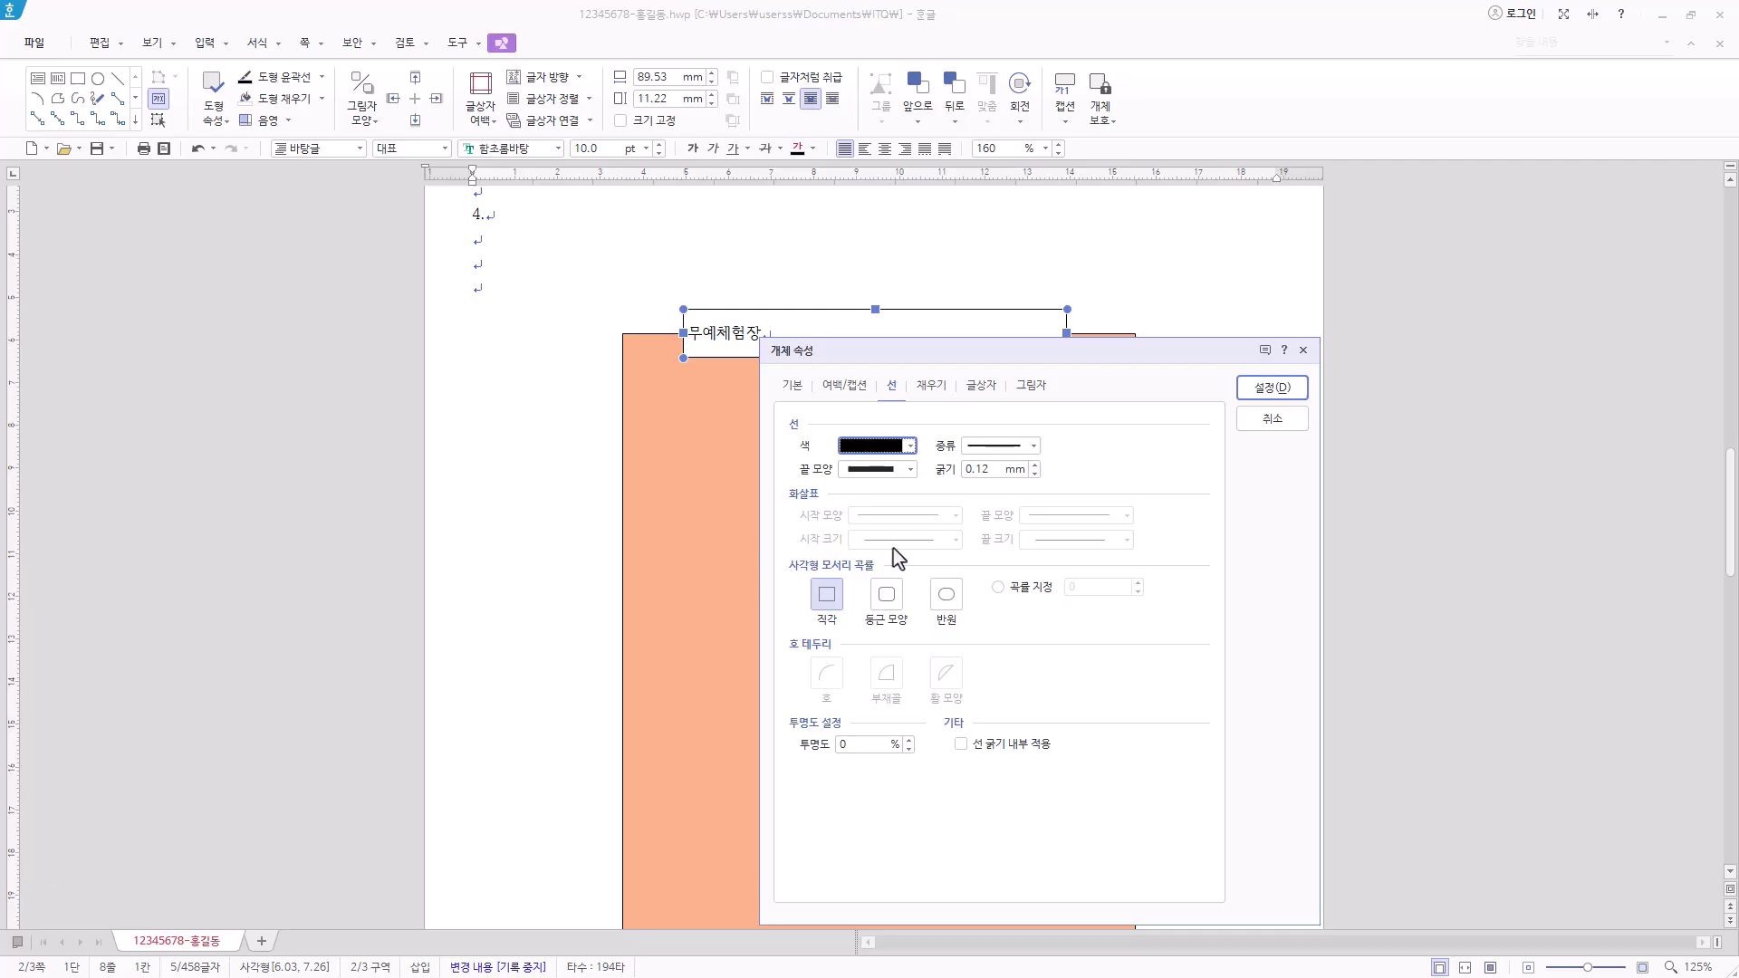
pyautogui.click(945, 598)
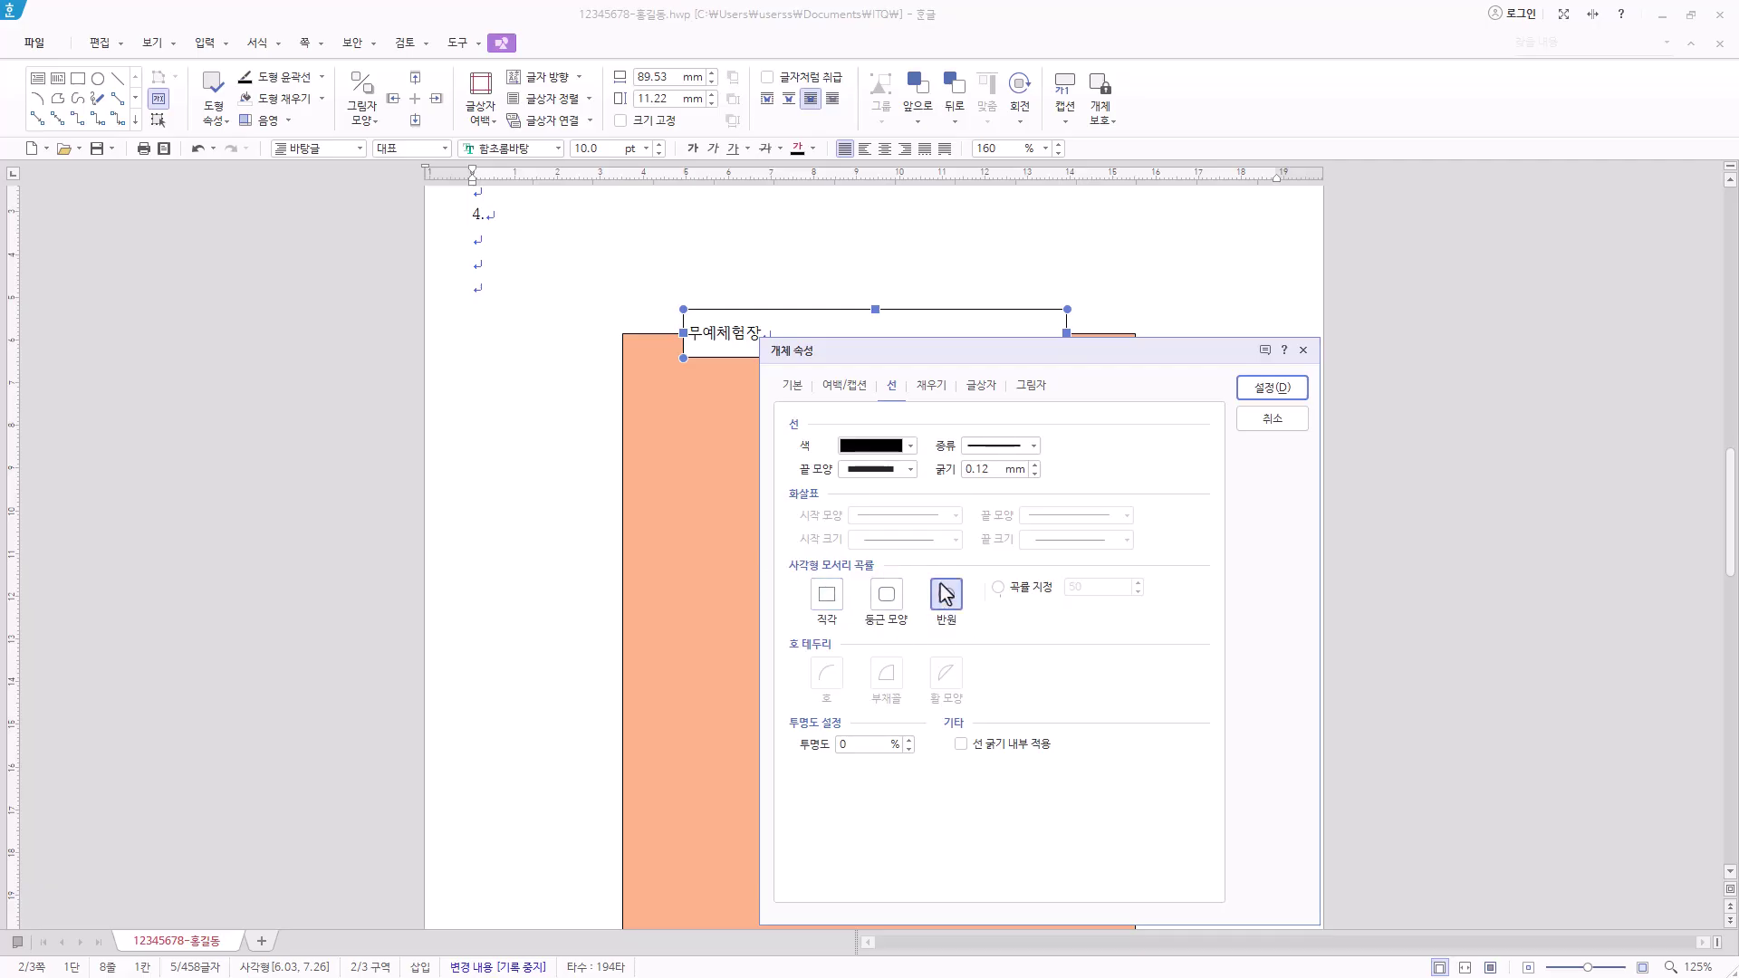
pyautogui.click(944, 398)
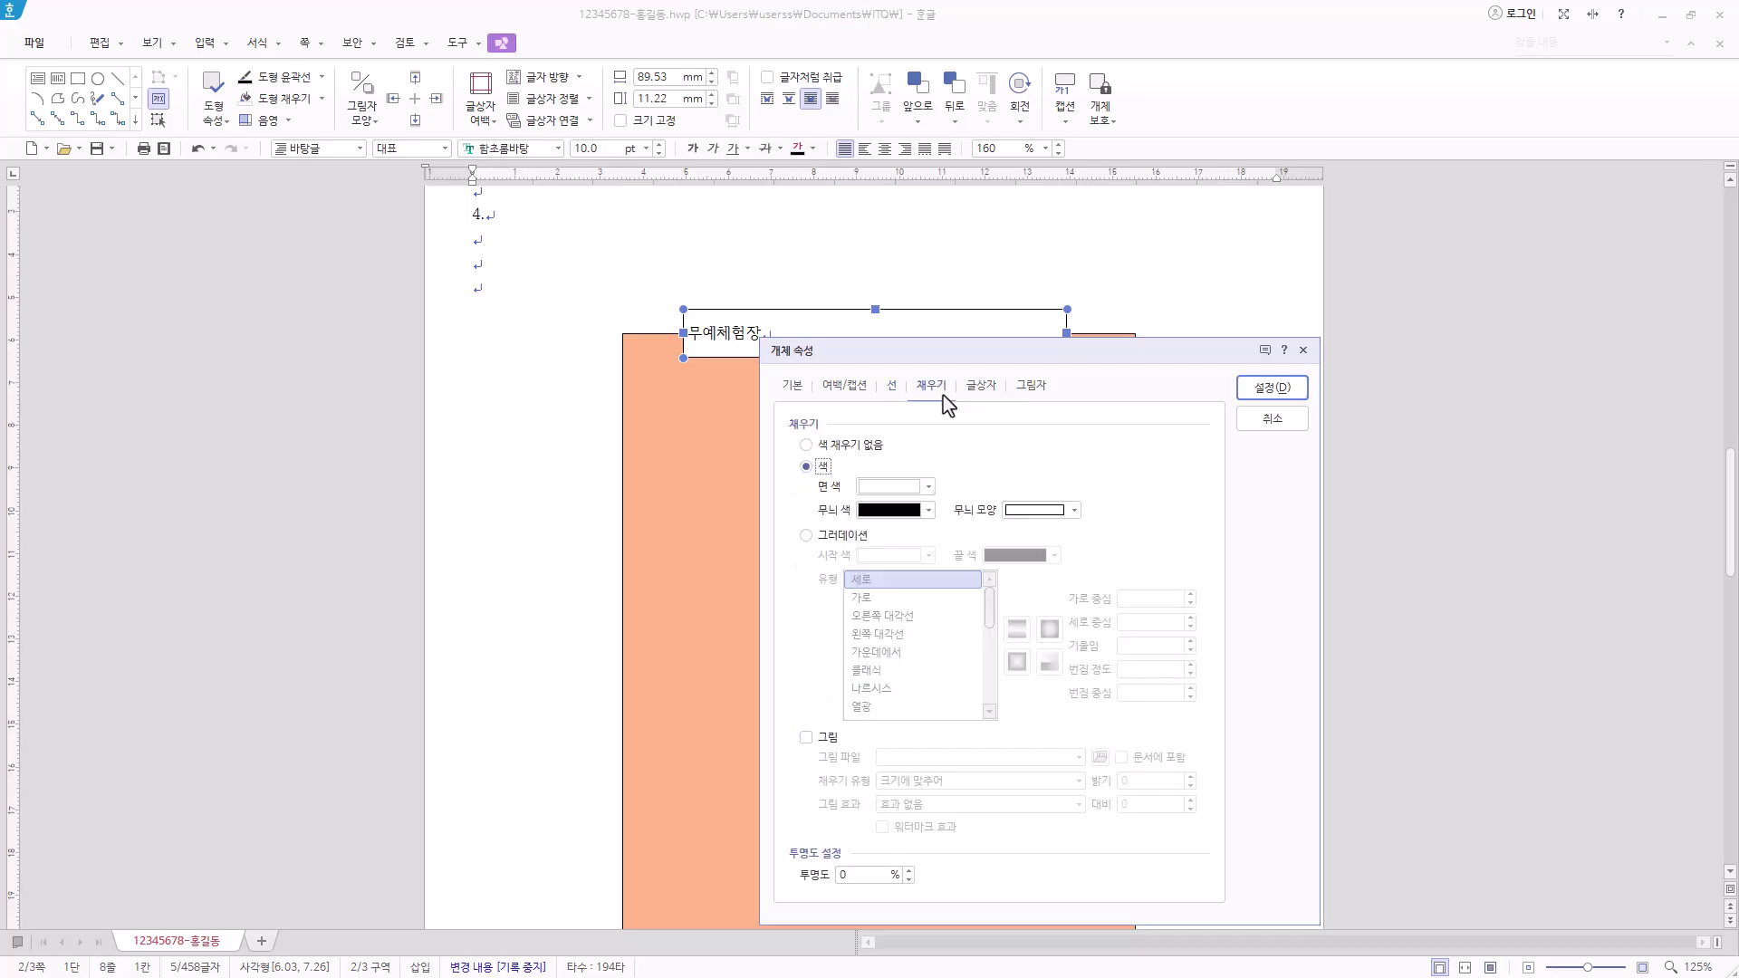
pyautogui.click(927, 490)
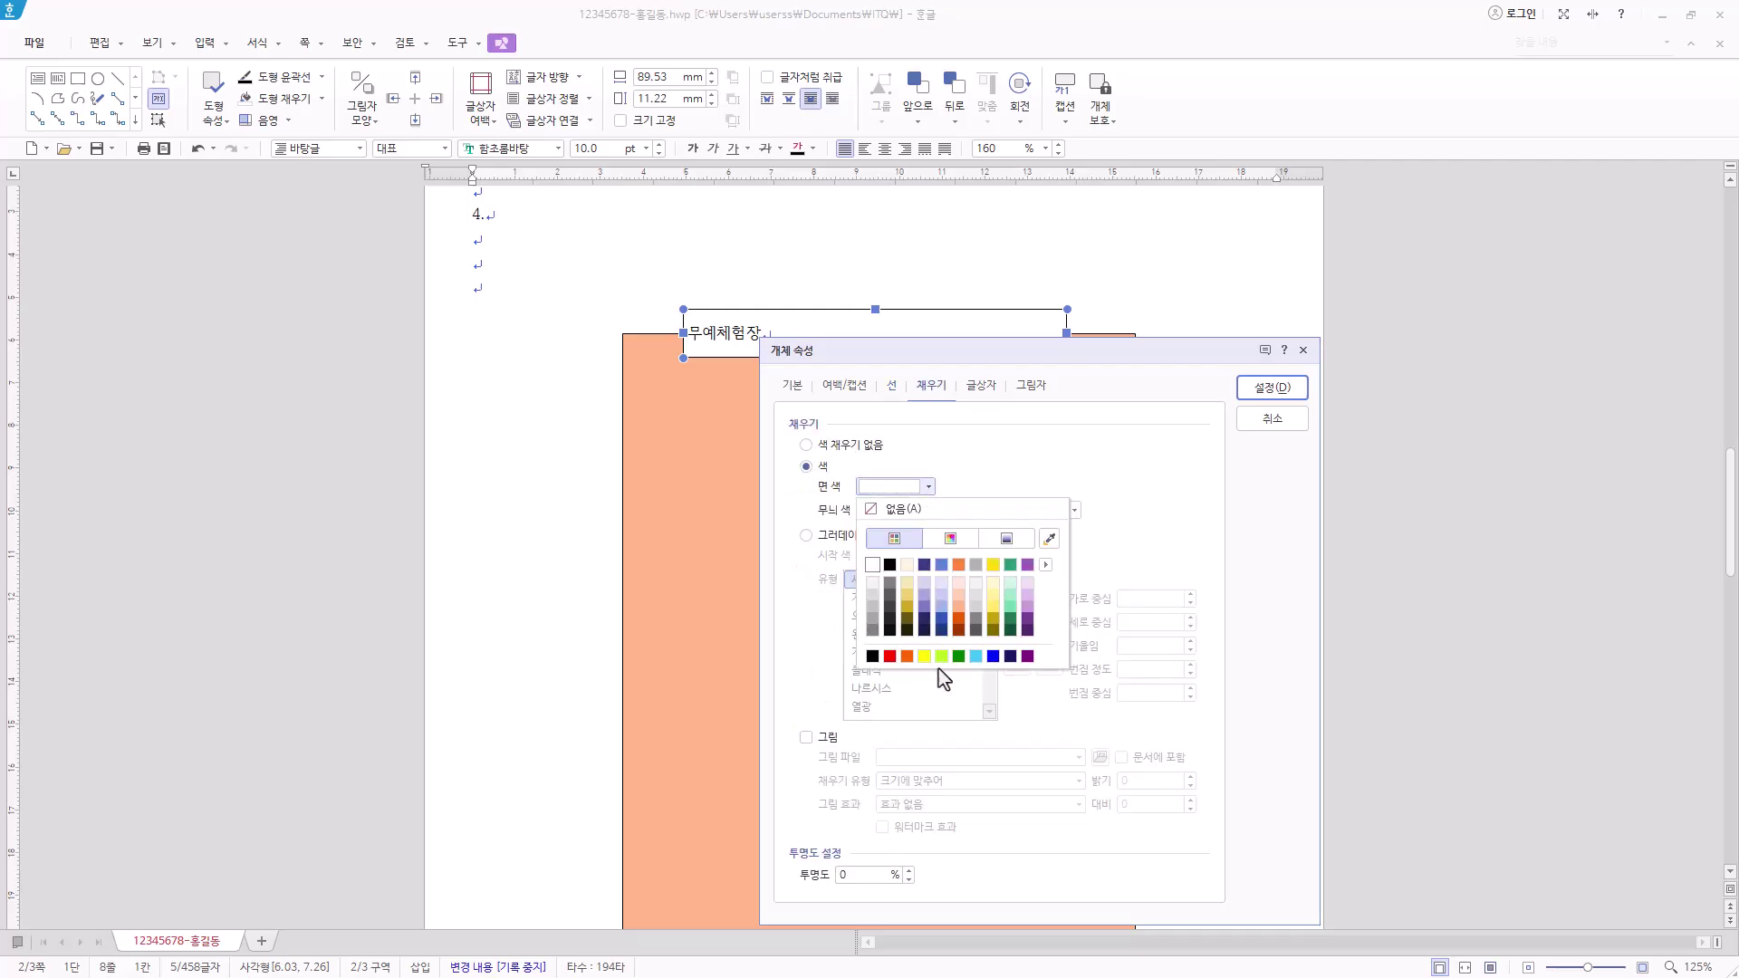
pyautogui.click(993, 655)
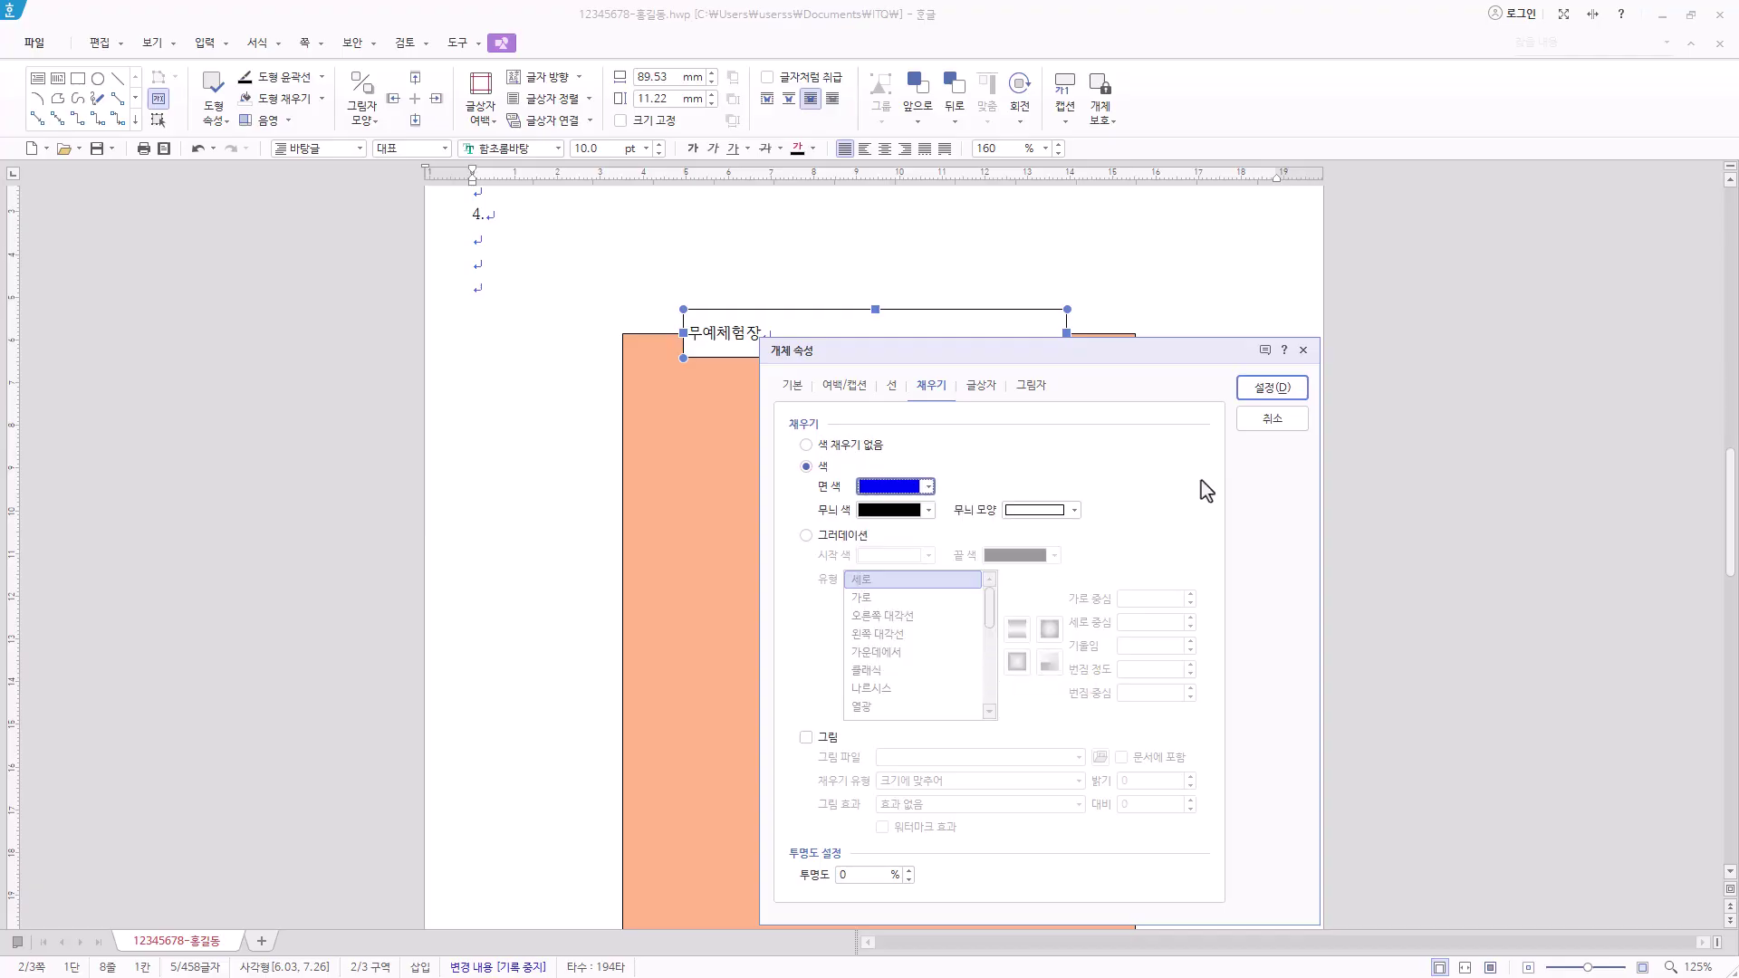
pyautogui.click(1273, 389)
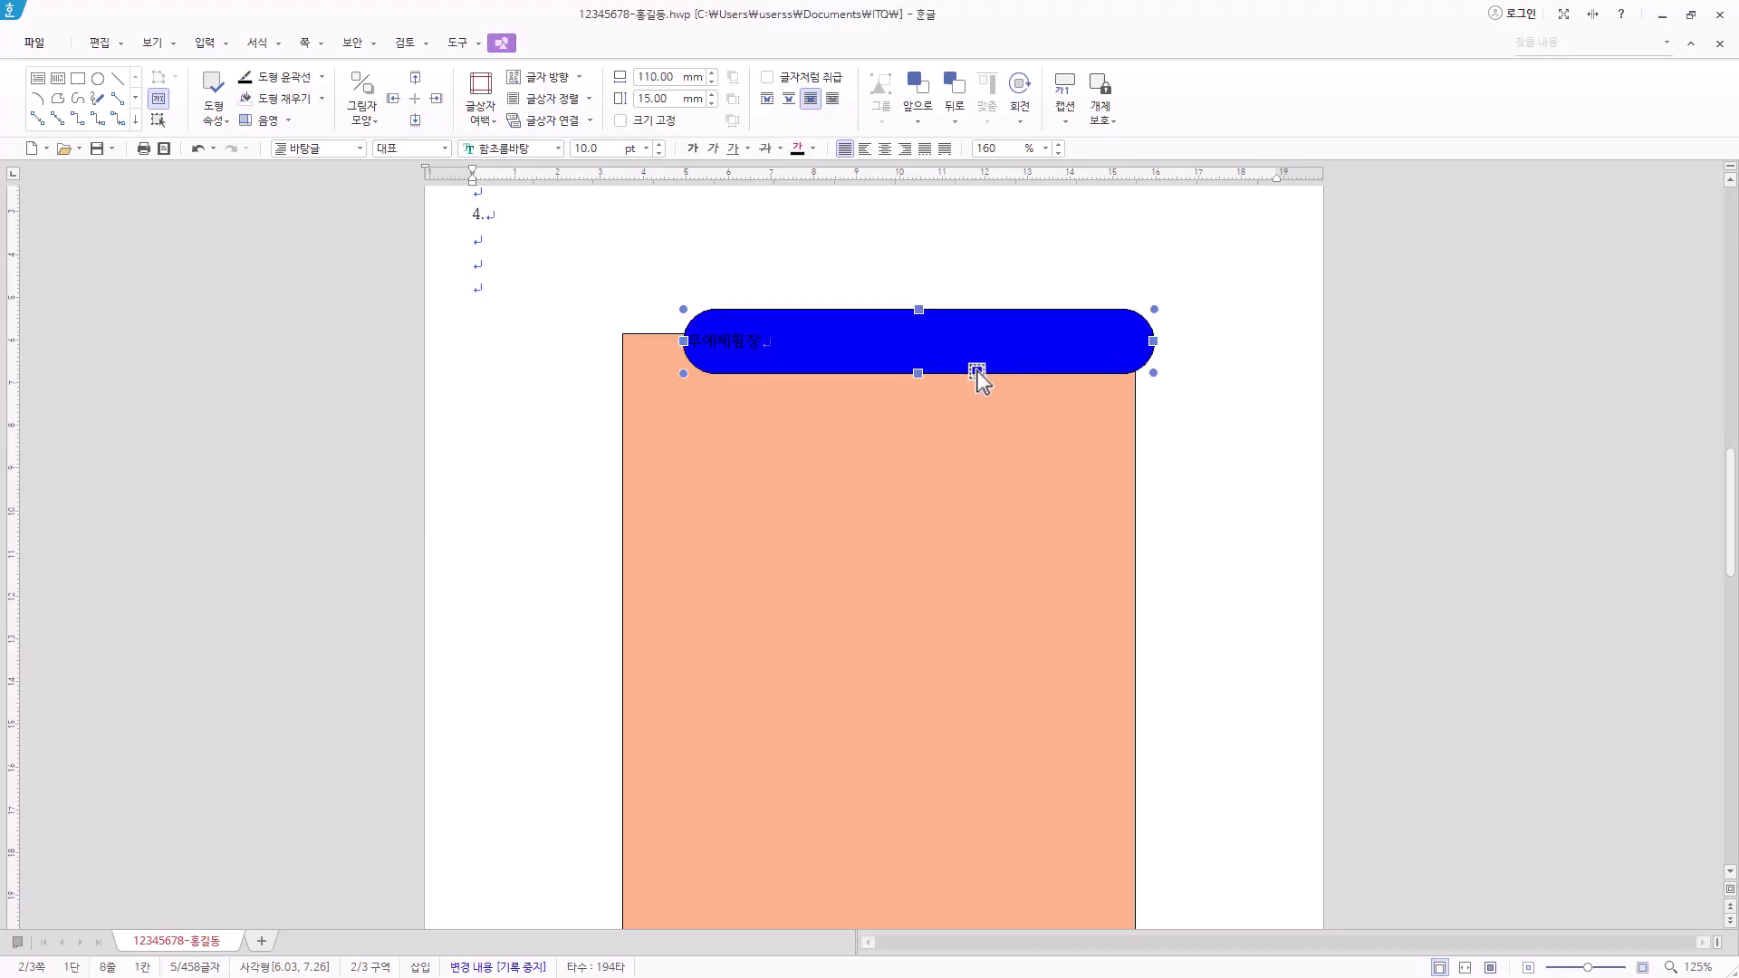
# Set the text box's font to 궁서 at 24 pt
pyautogui.click(524, 148)
pyautogui.write('궁서')
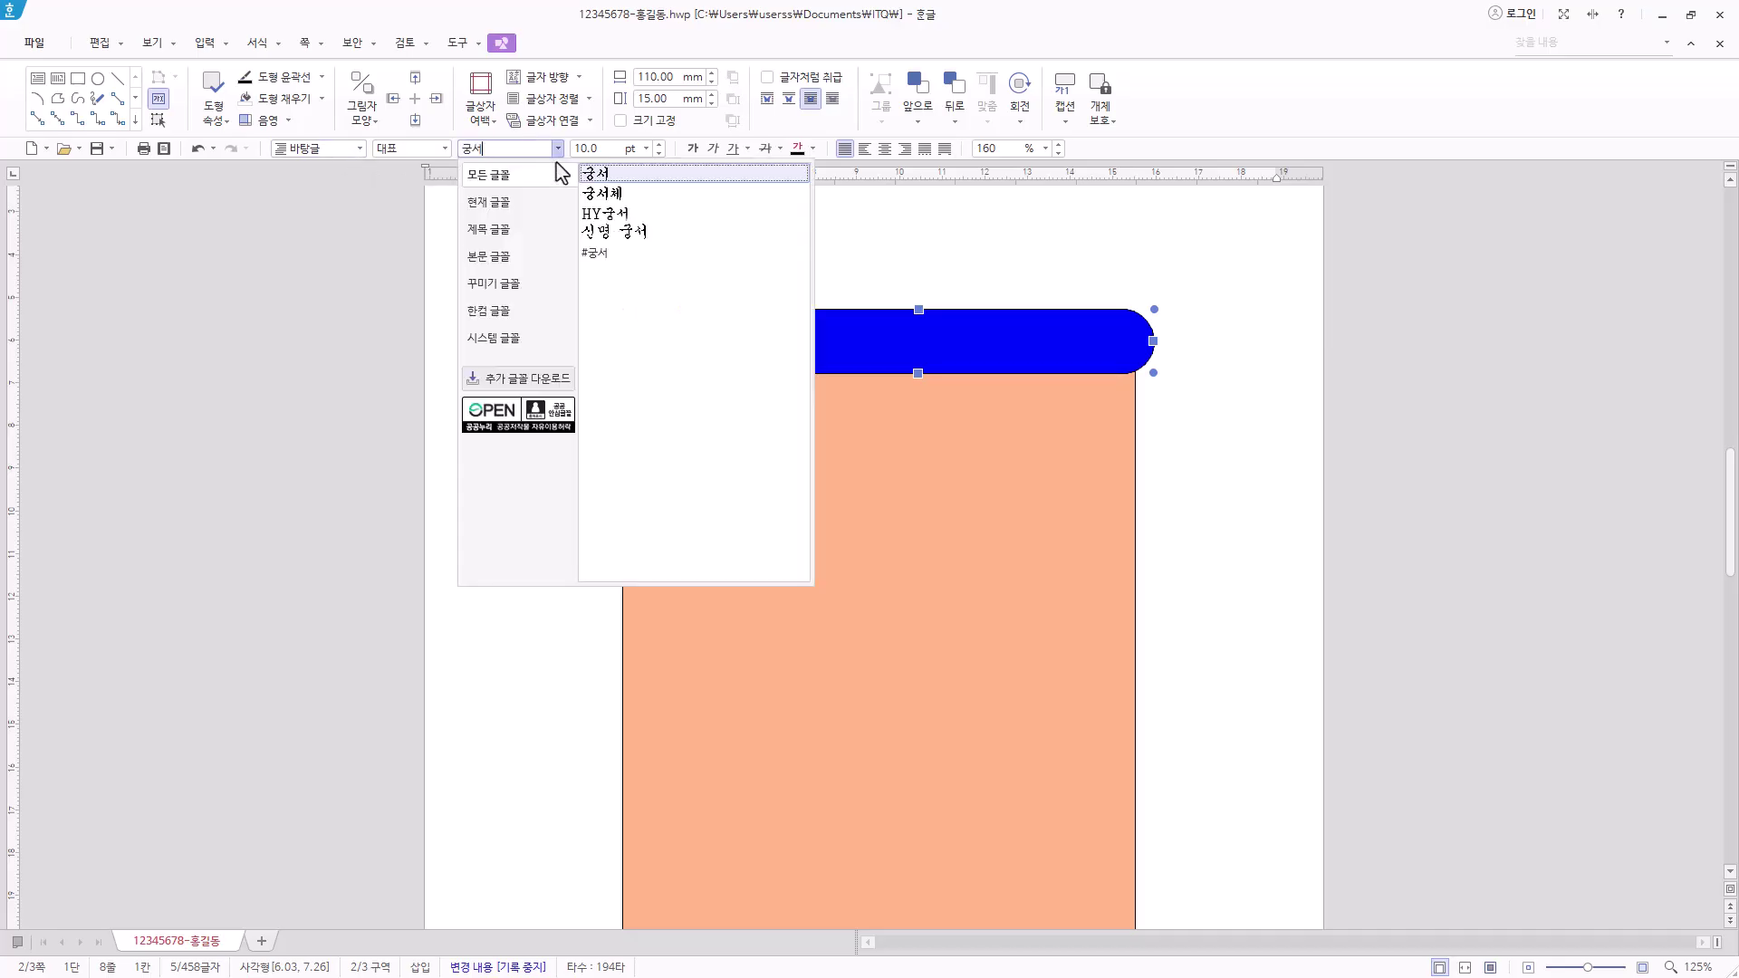
pyautogui.press('Return')
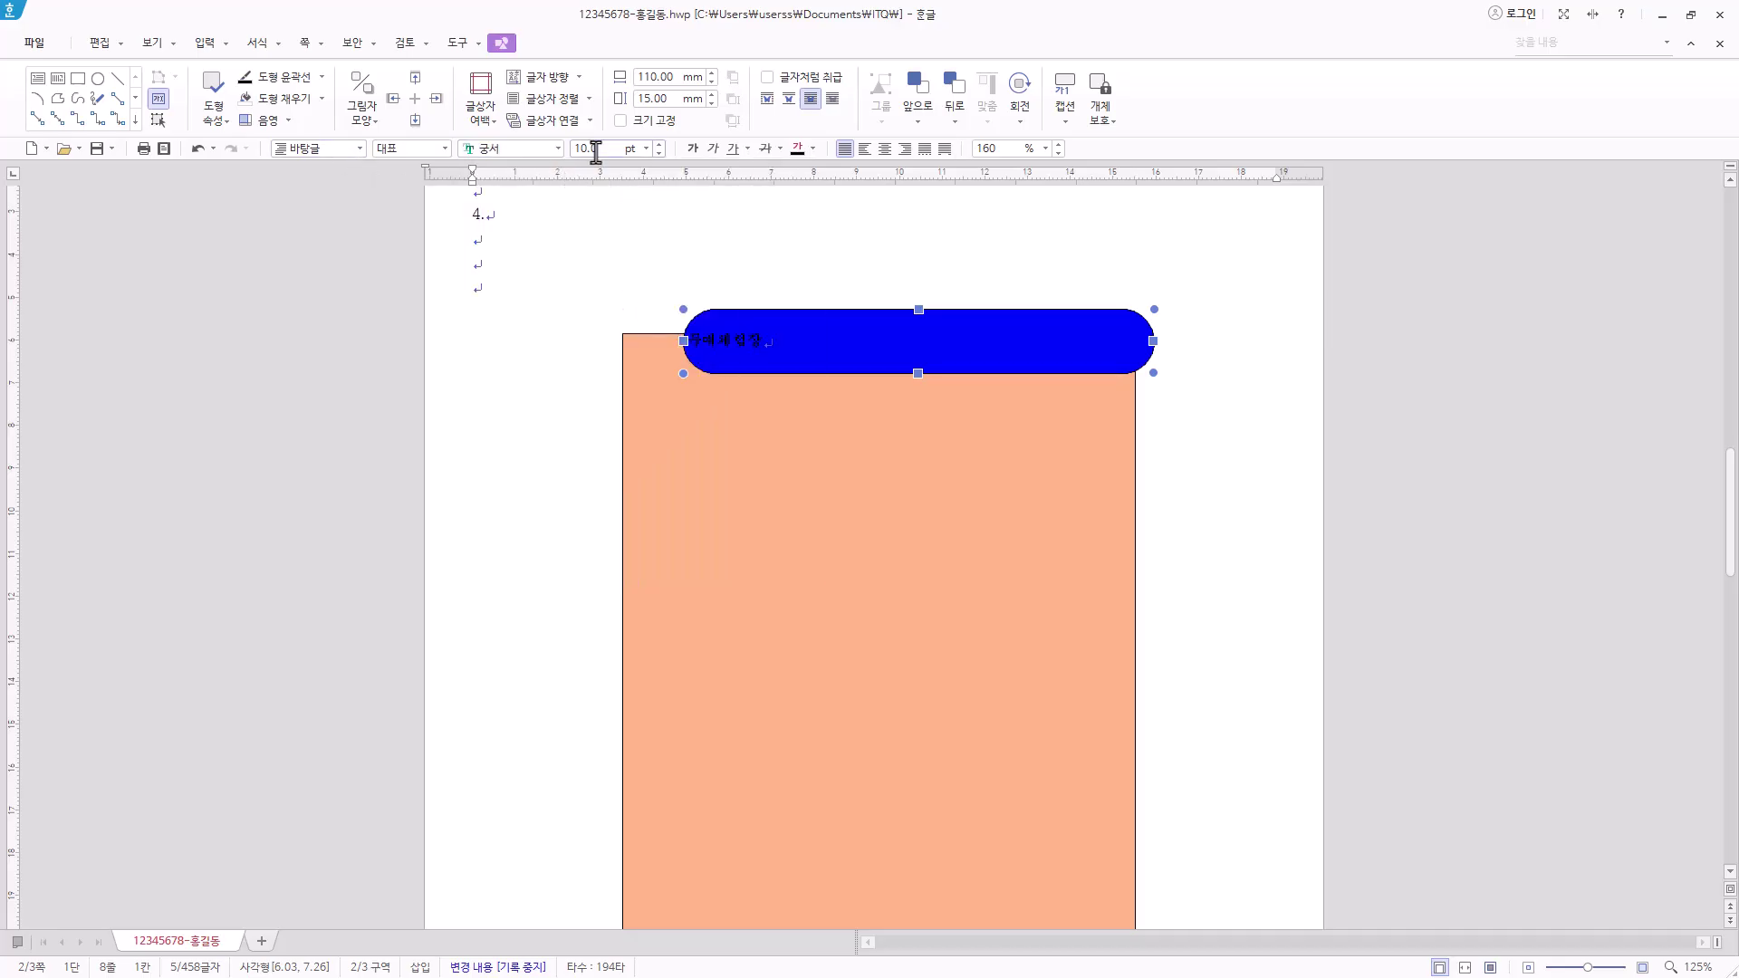
pyautogui.click(647, 150)
pyautogui.click(598, 367)
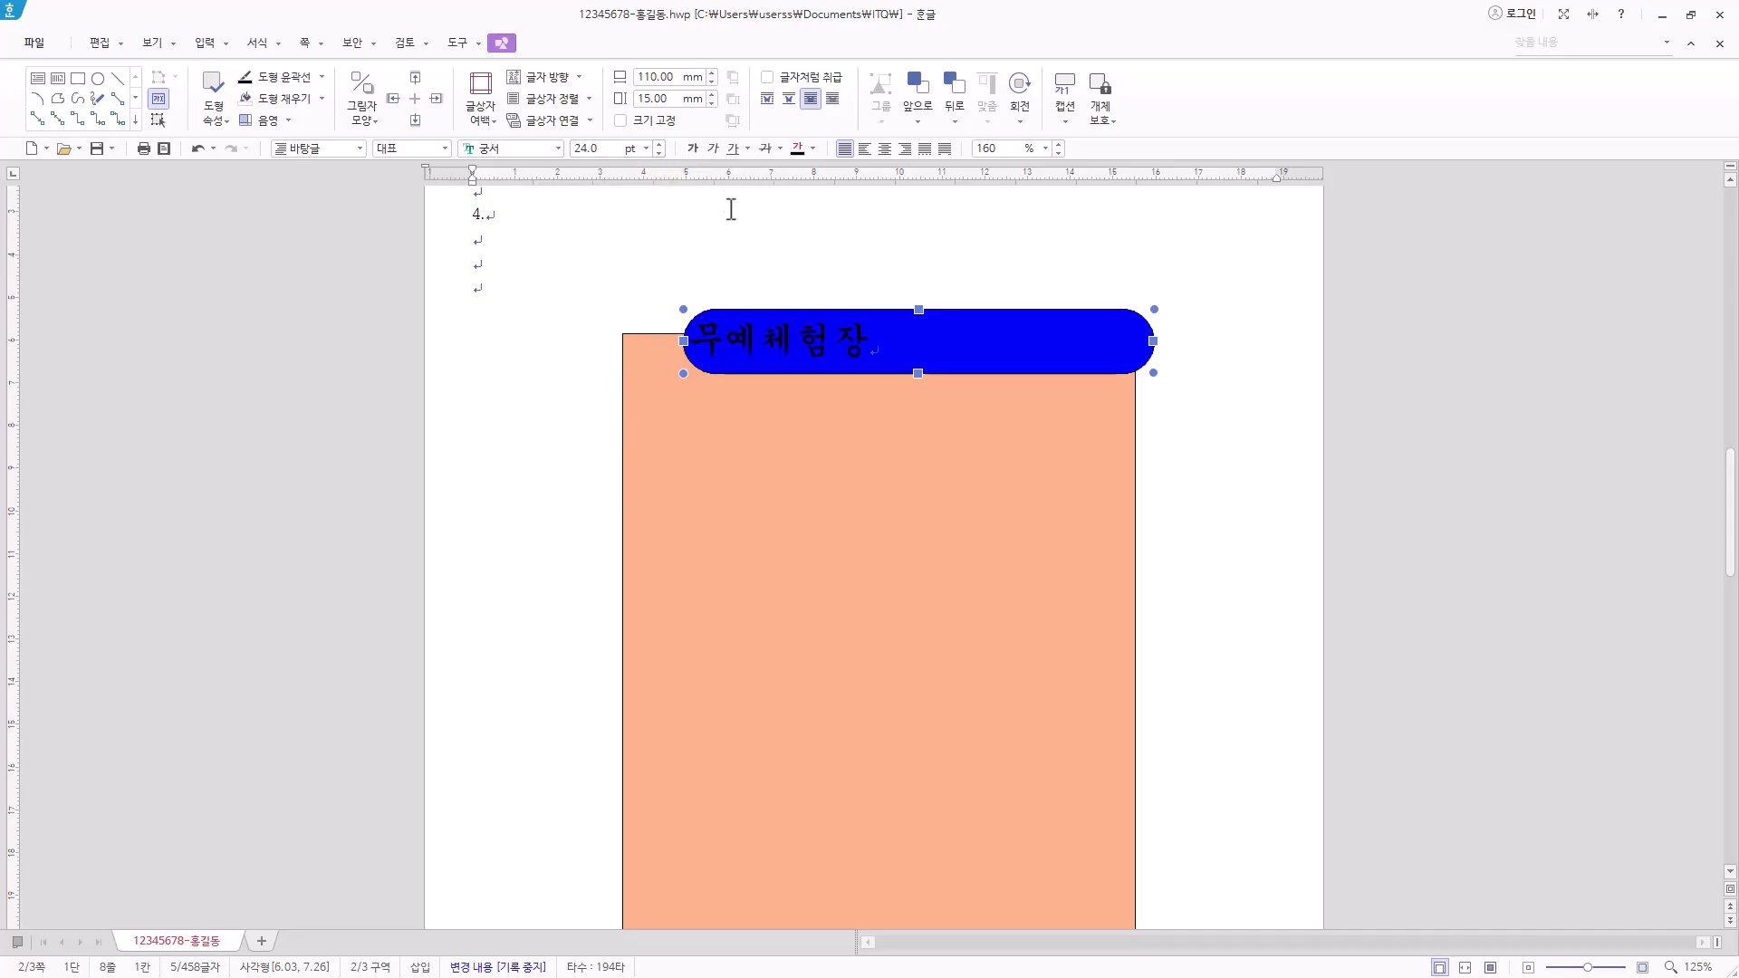
# Colour the 무예체험장 text white and centre it horizontally within the text box
pyautogui.click(812, 148)
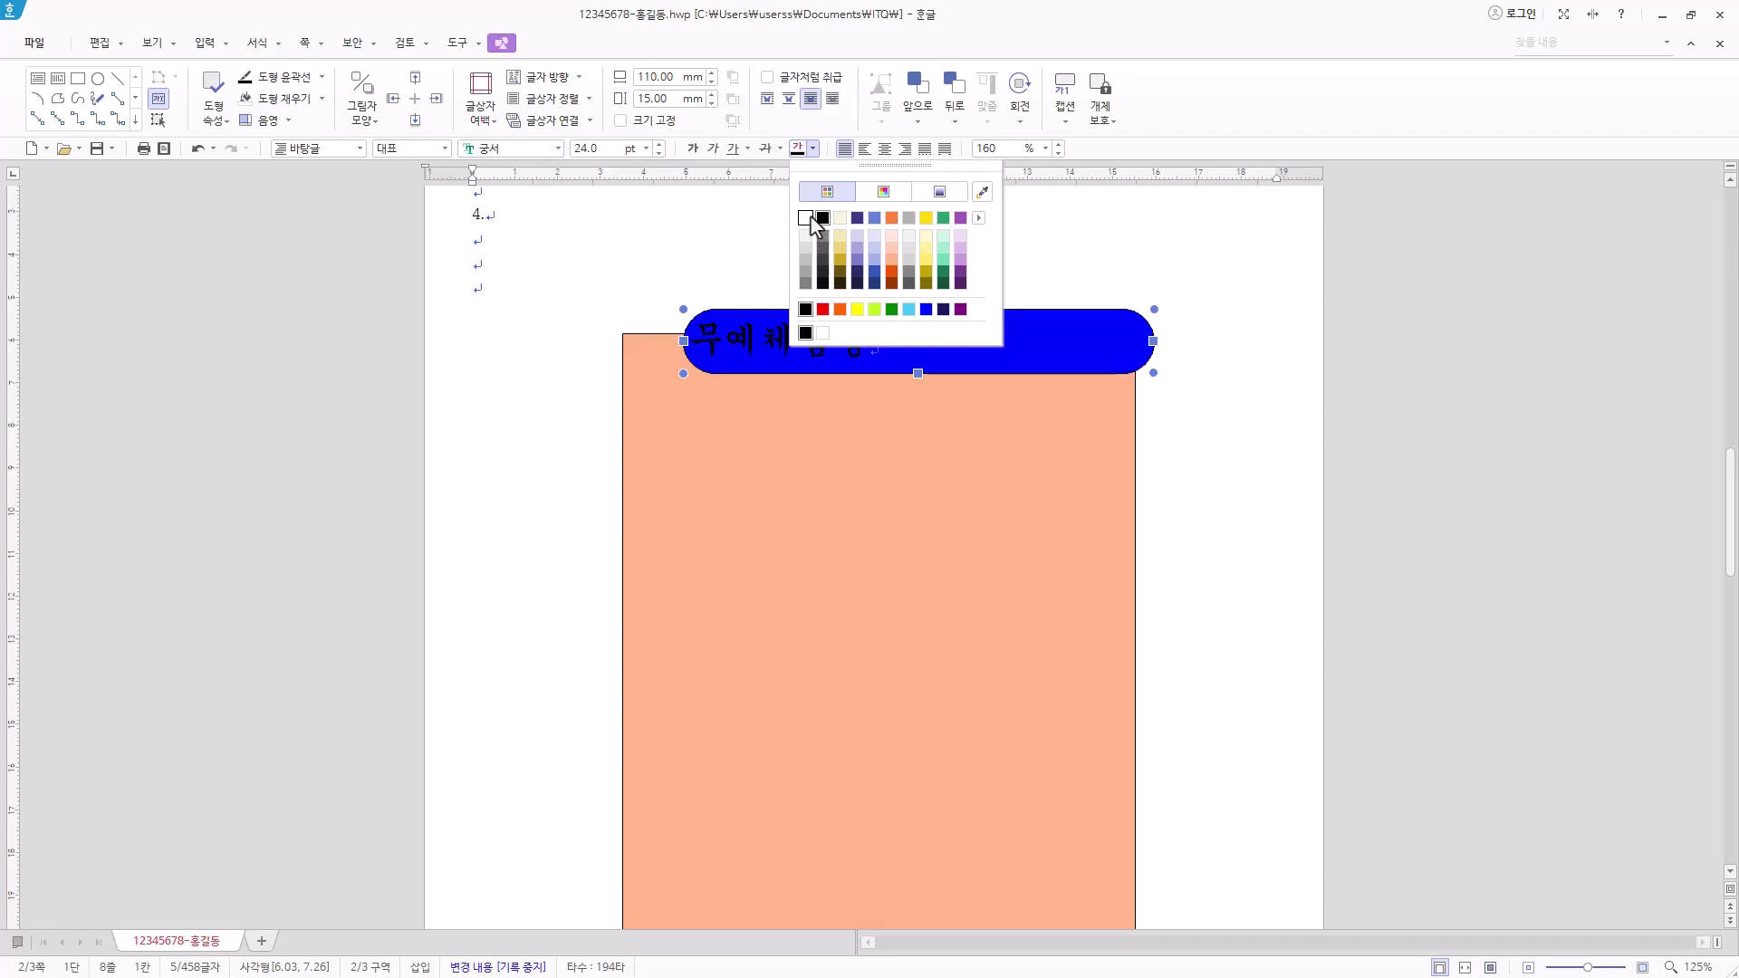
pyautogui.click(809, 225)
pyautogui.click(812, 149)
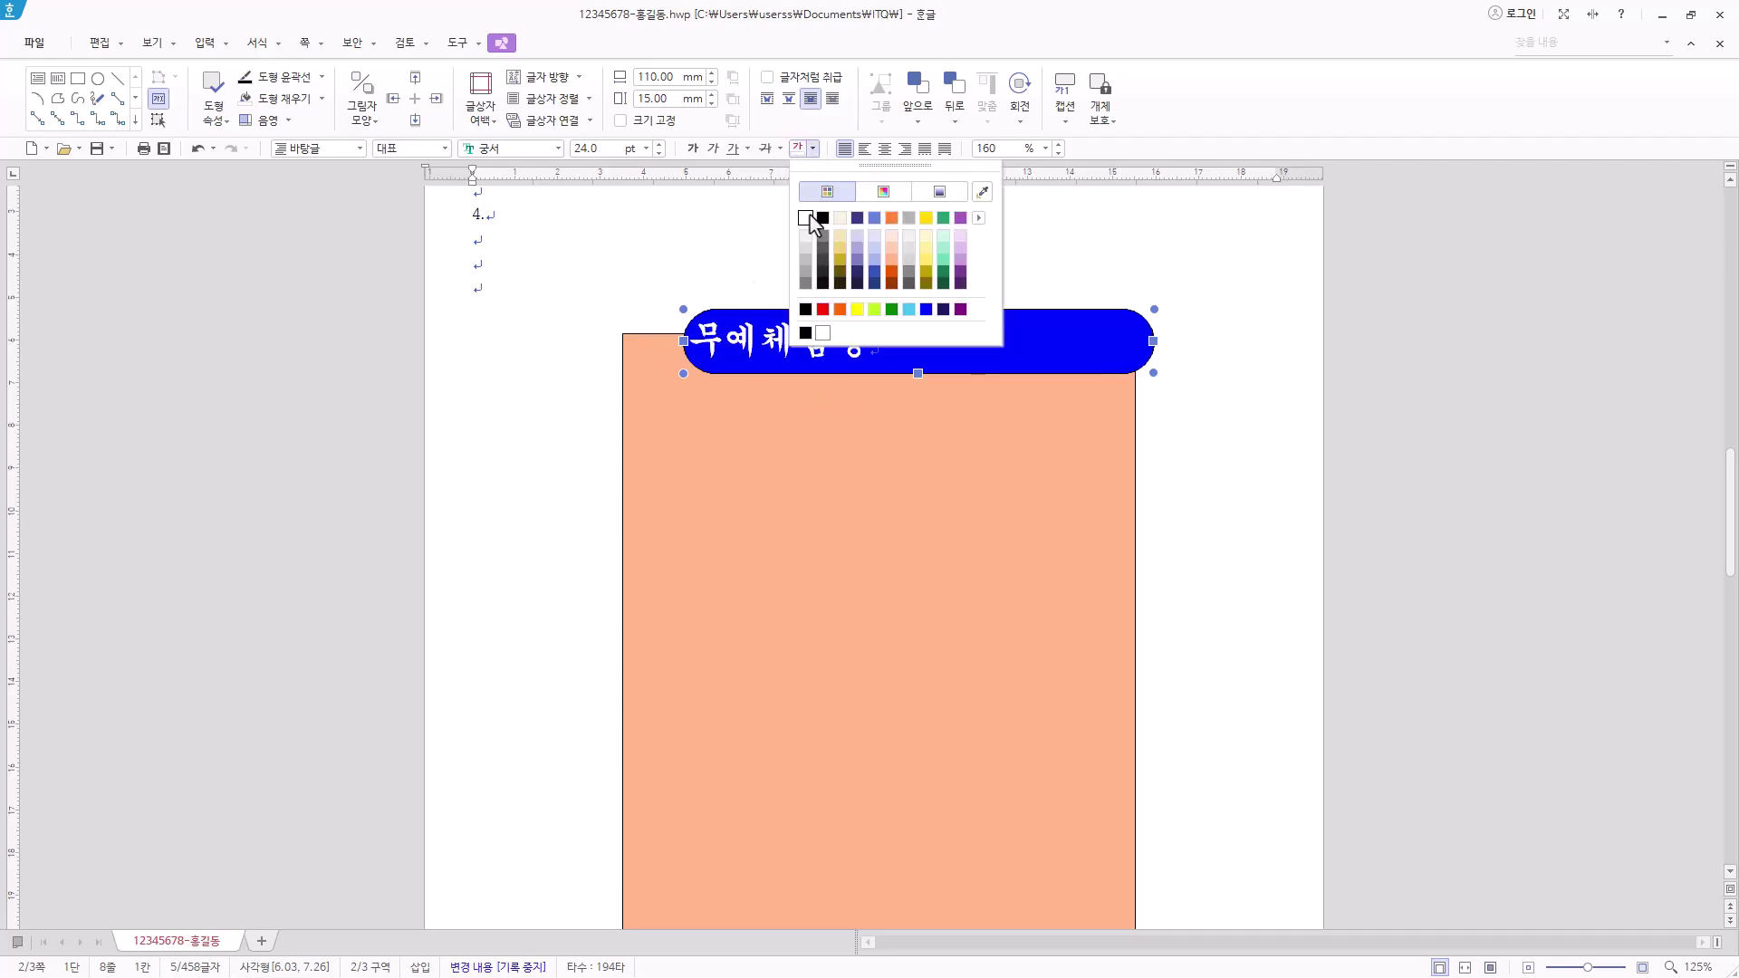
pyautogui.click(891, 194)
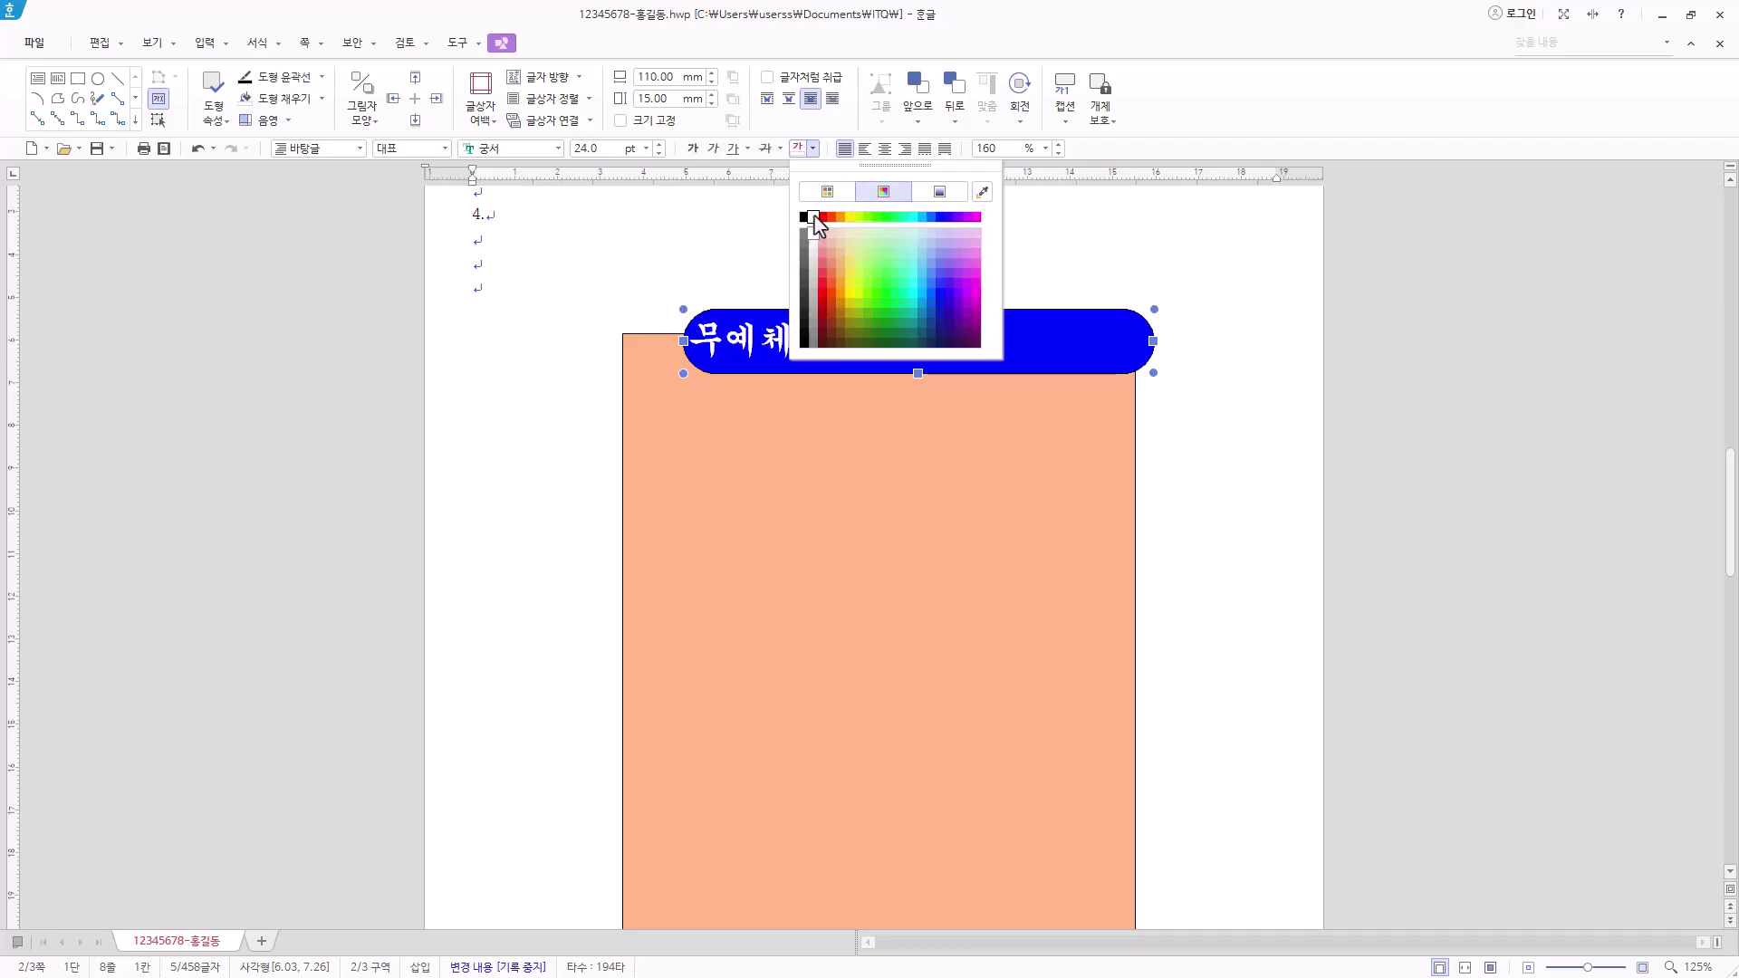
pyautogui.click(814, 218)
pyautogui.click(812, 149)
pyautogui.click(827, 193)
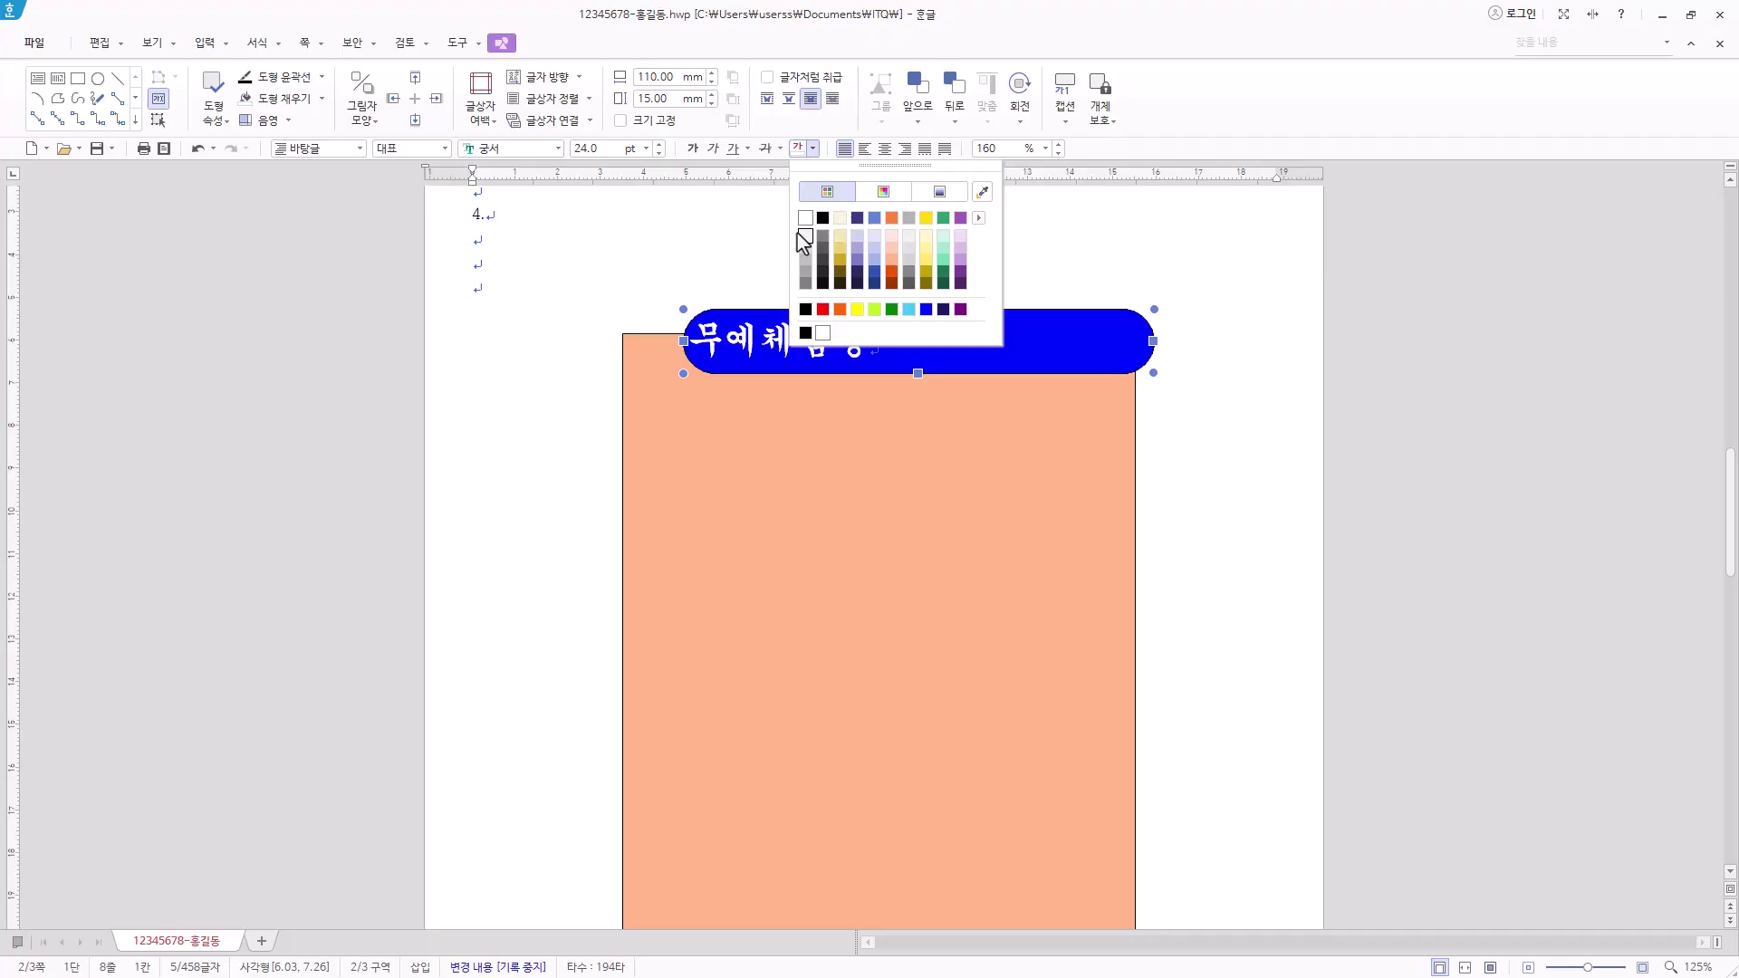
pyautogui.click(890, 371)
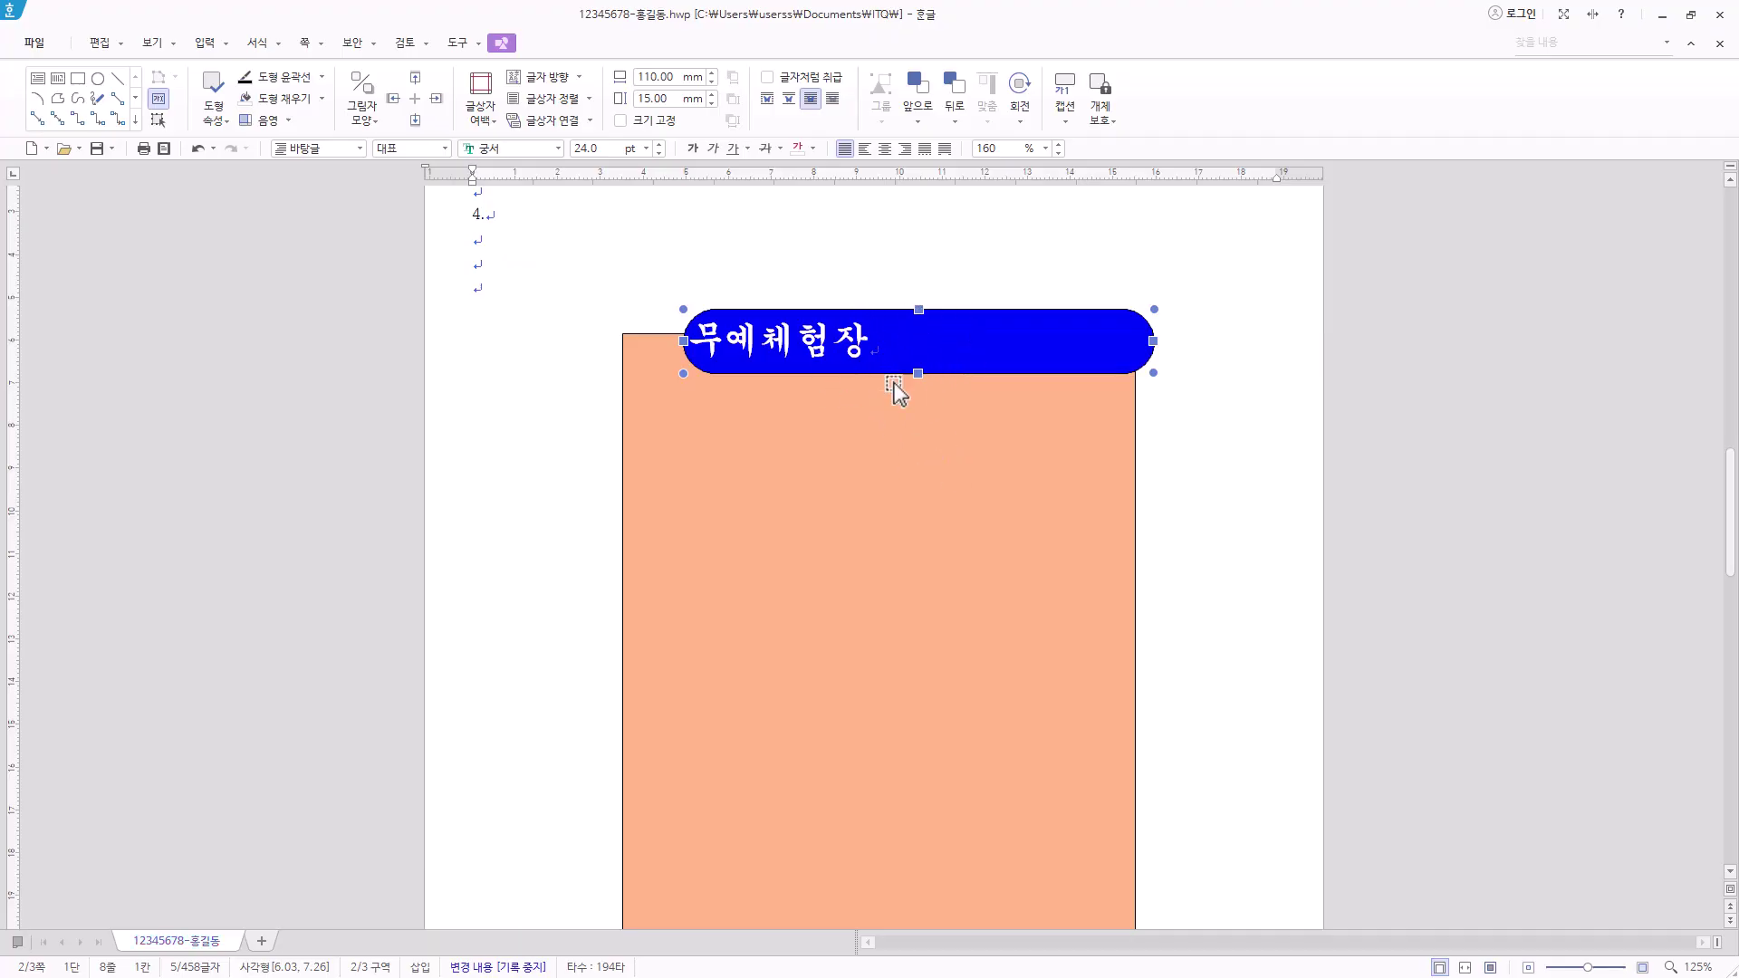
pyautogui.click(887, 149)
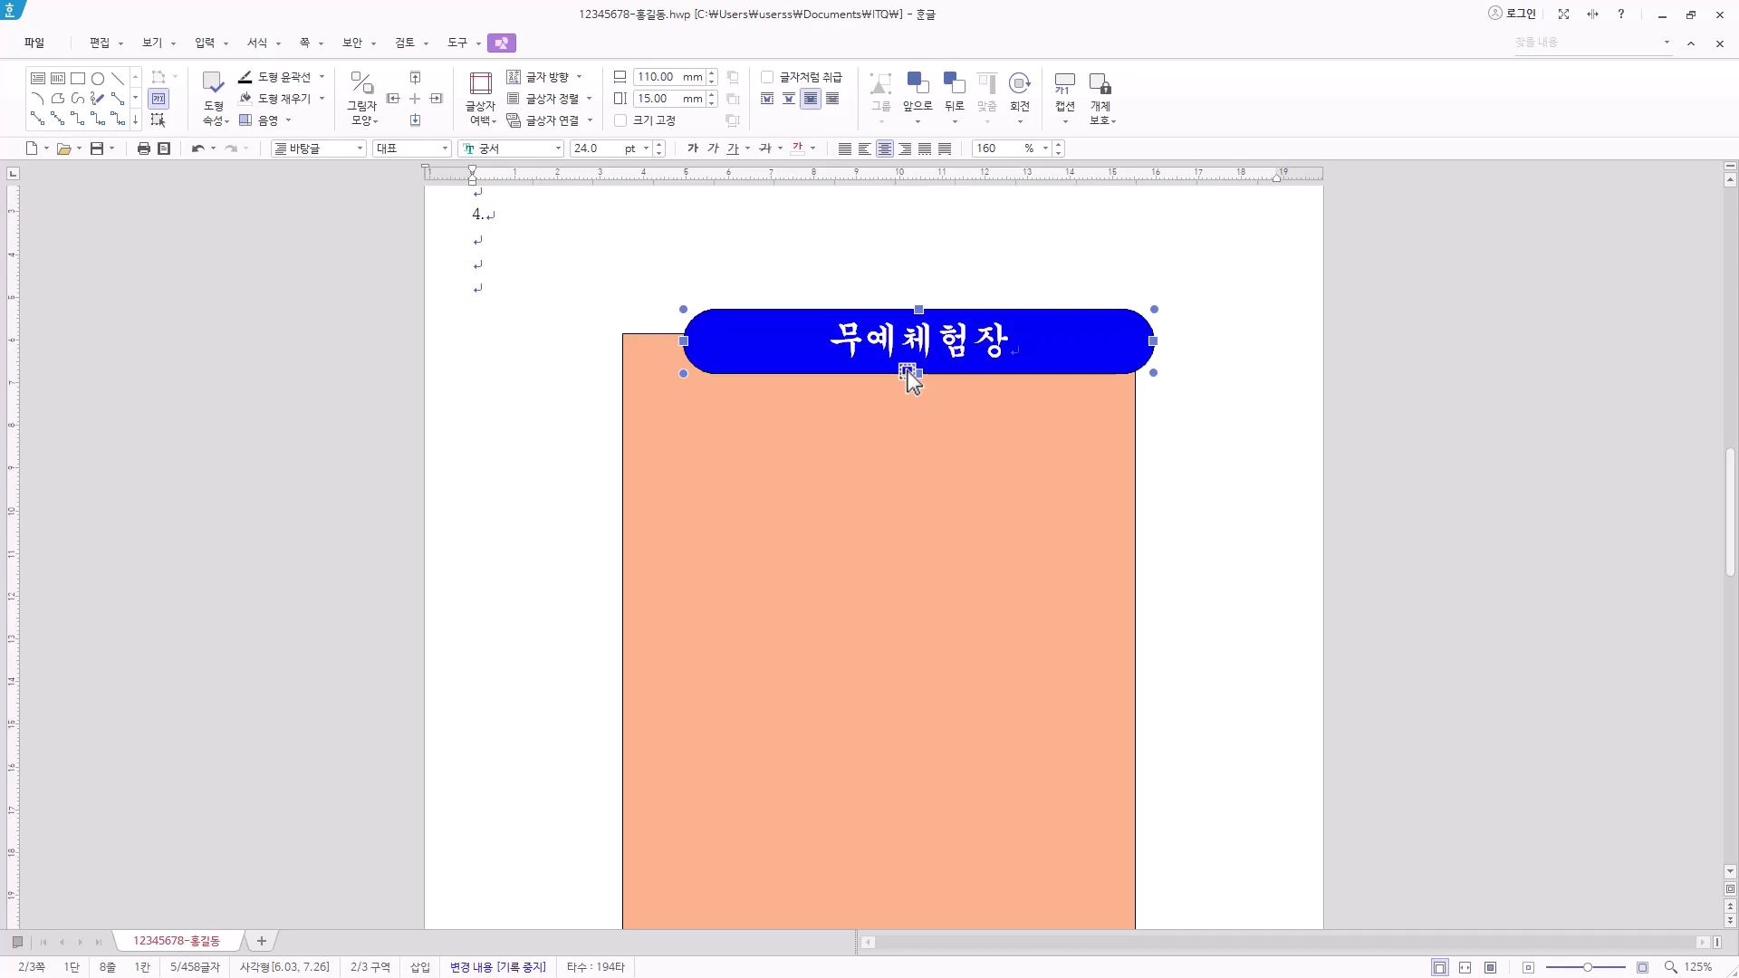
# Switch the 무예체험장 text to justified alignment and centre it again through the text box alignment (글상자 정렬) options
pyautogui.click(845, 149)
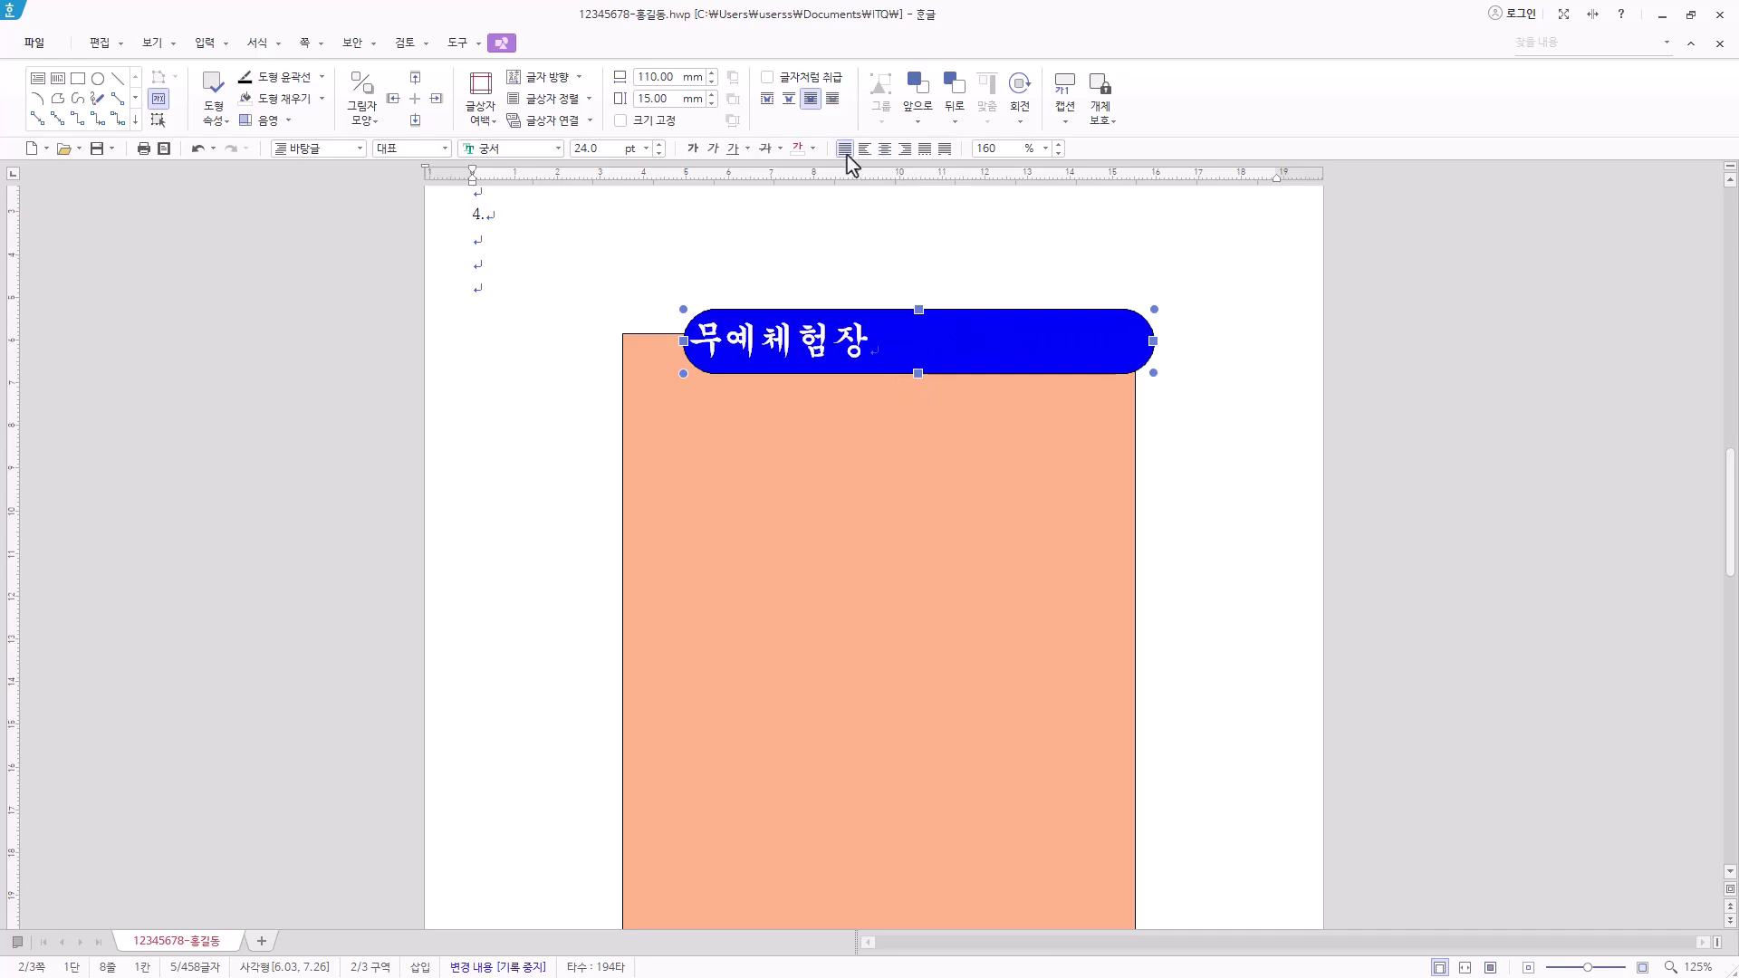
pyautogui.click(575, 103)
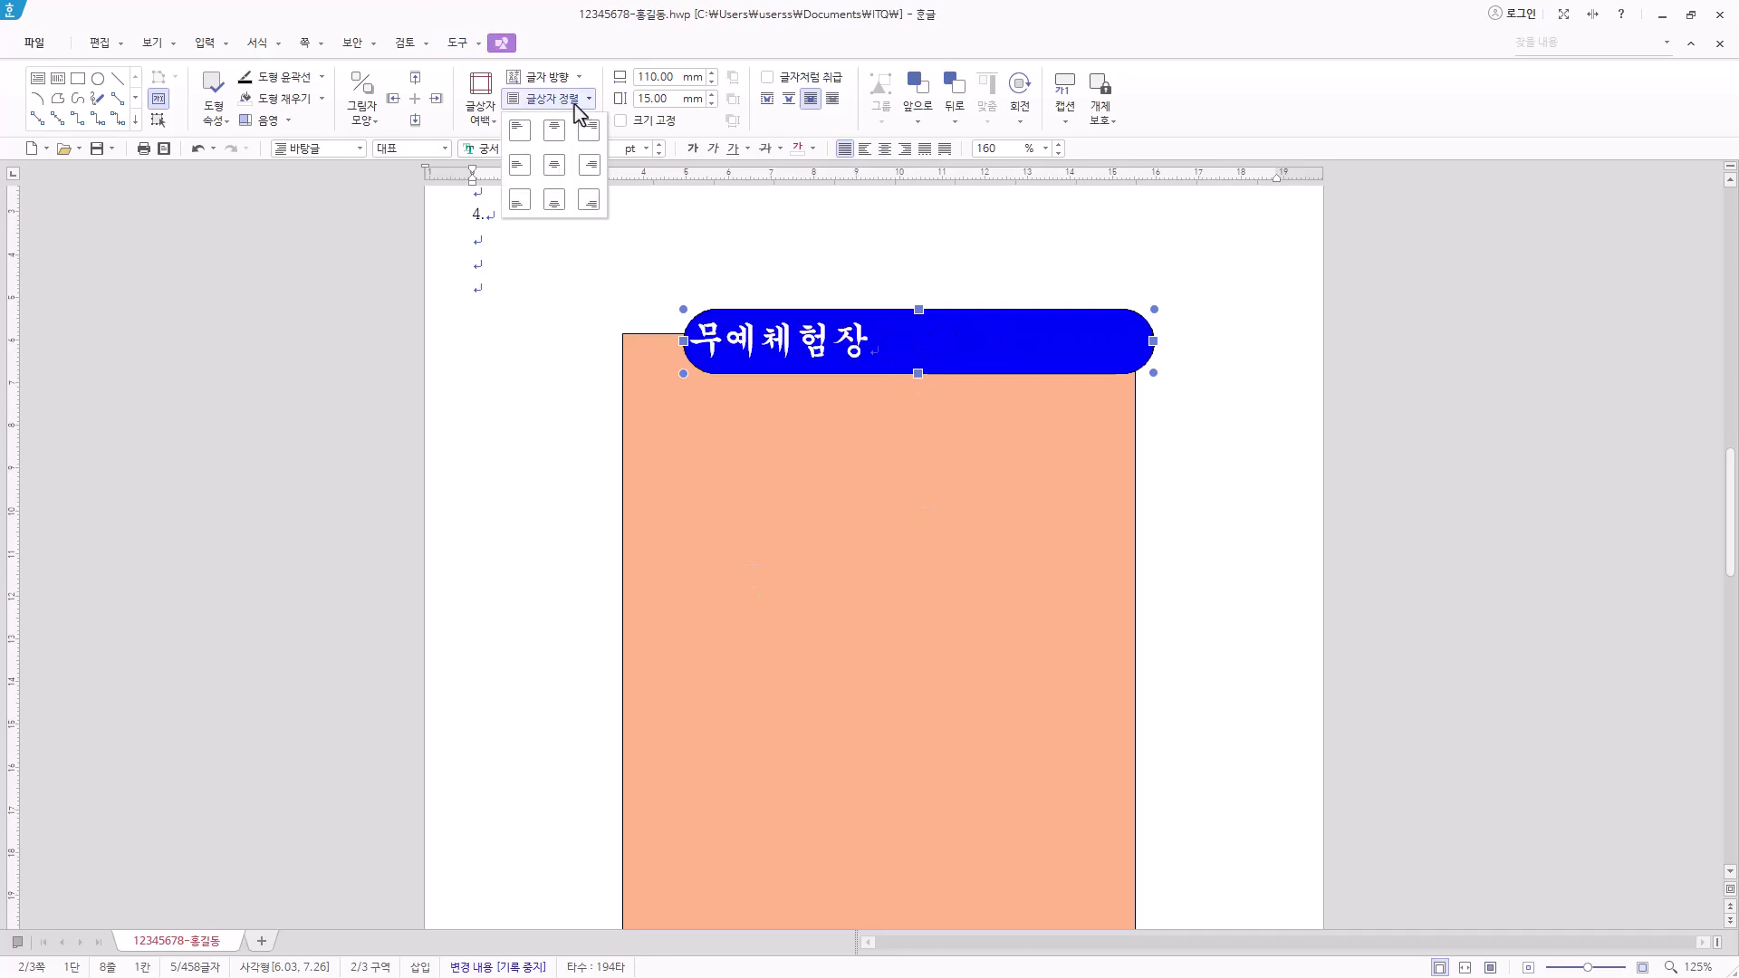
pyautogui.click(561, 169)
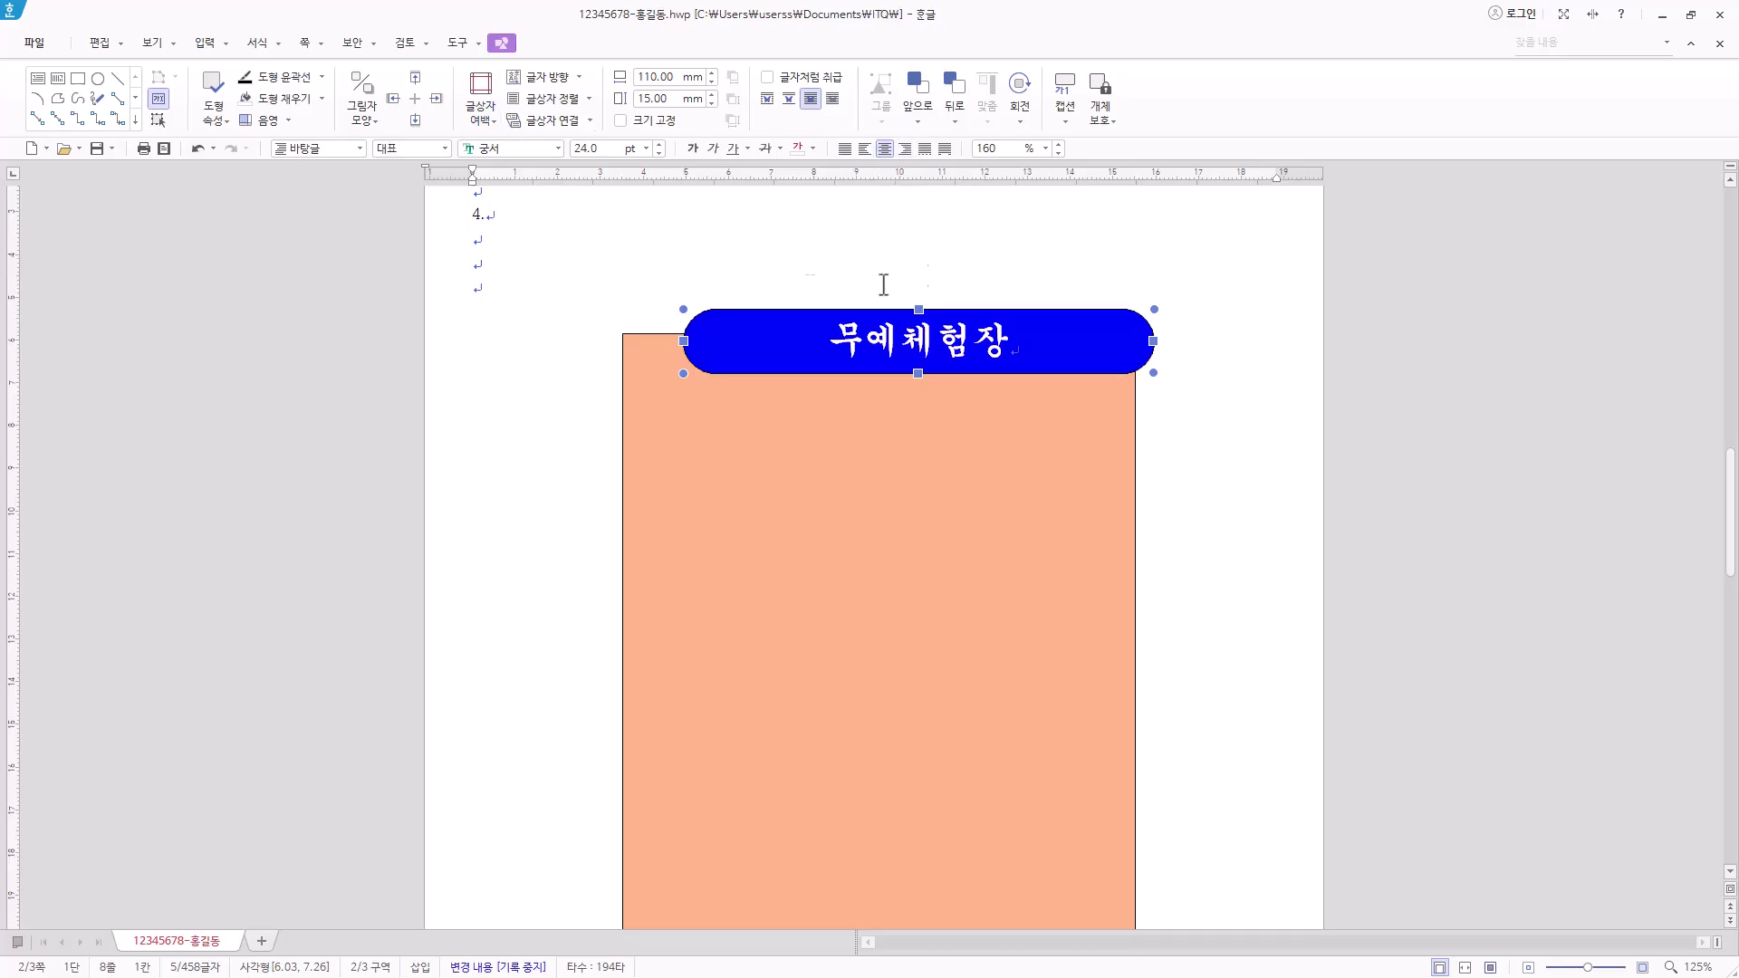
pyautogui.press('Escape')
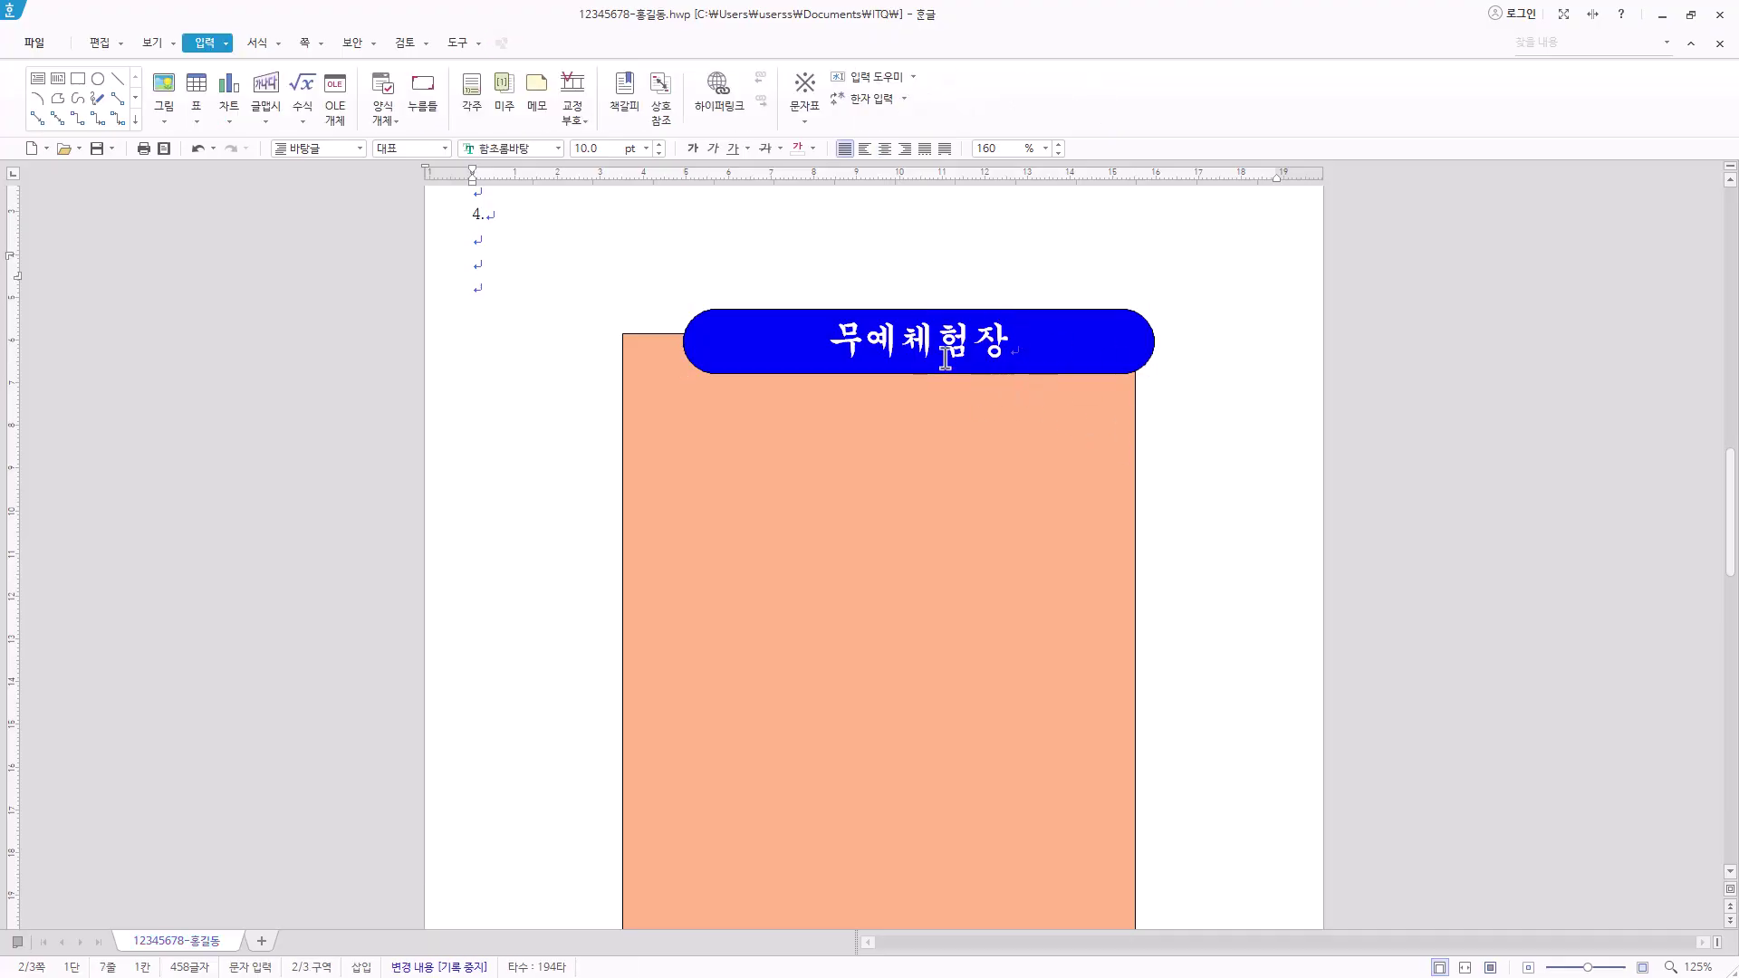
# Move the 무예체험장 text box so it is centred over the orange rectangle and straddles the rectangle's top edge
pyautogui.click(1023, 372)
pyautogui.moveTo(1024, 373); pyautogui.dragTo(986, 372)
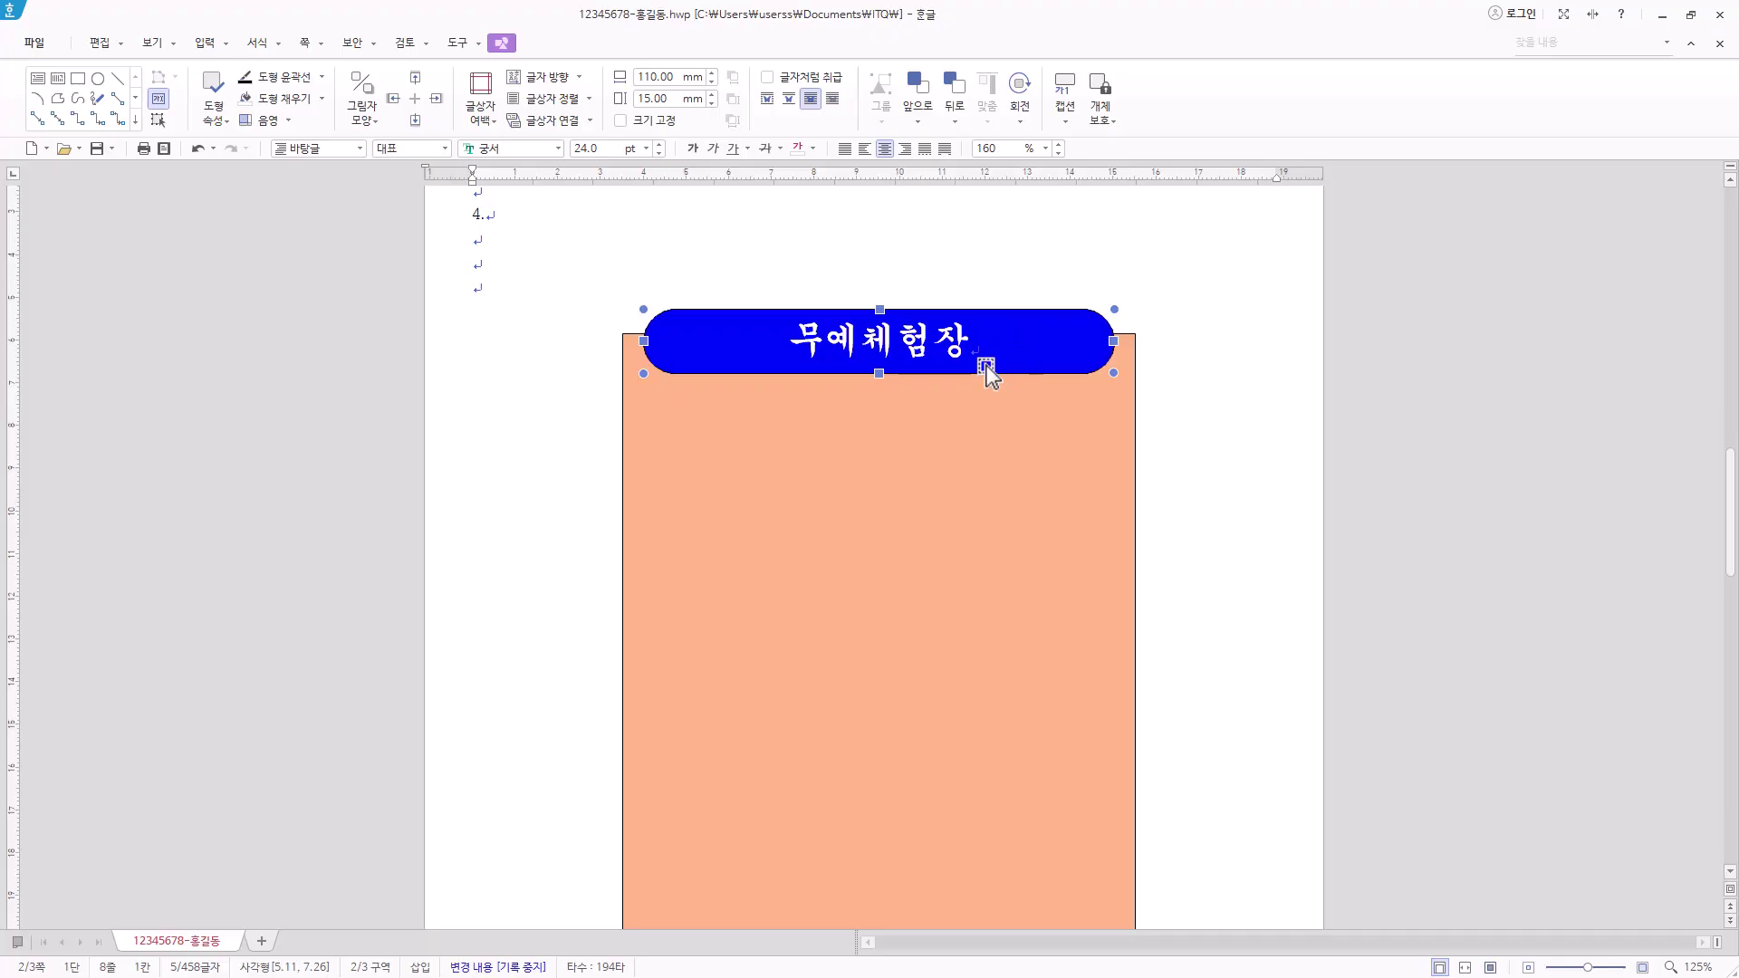
pyautogui.press('Up')
pyautogui.moveTo(985, 360); pyautogui.dragTo(983, 351)
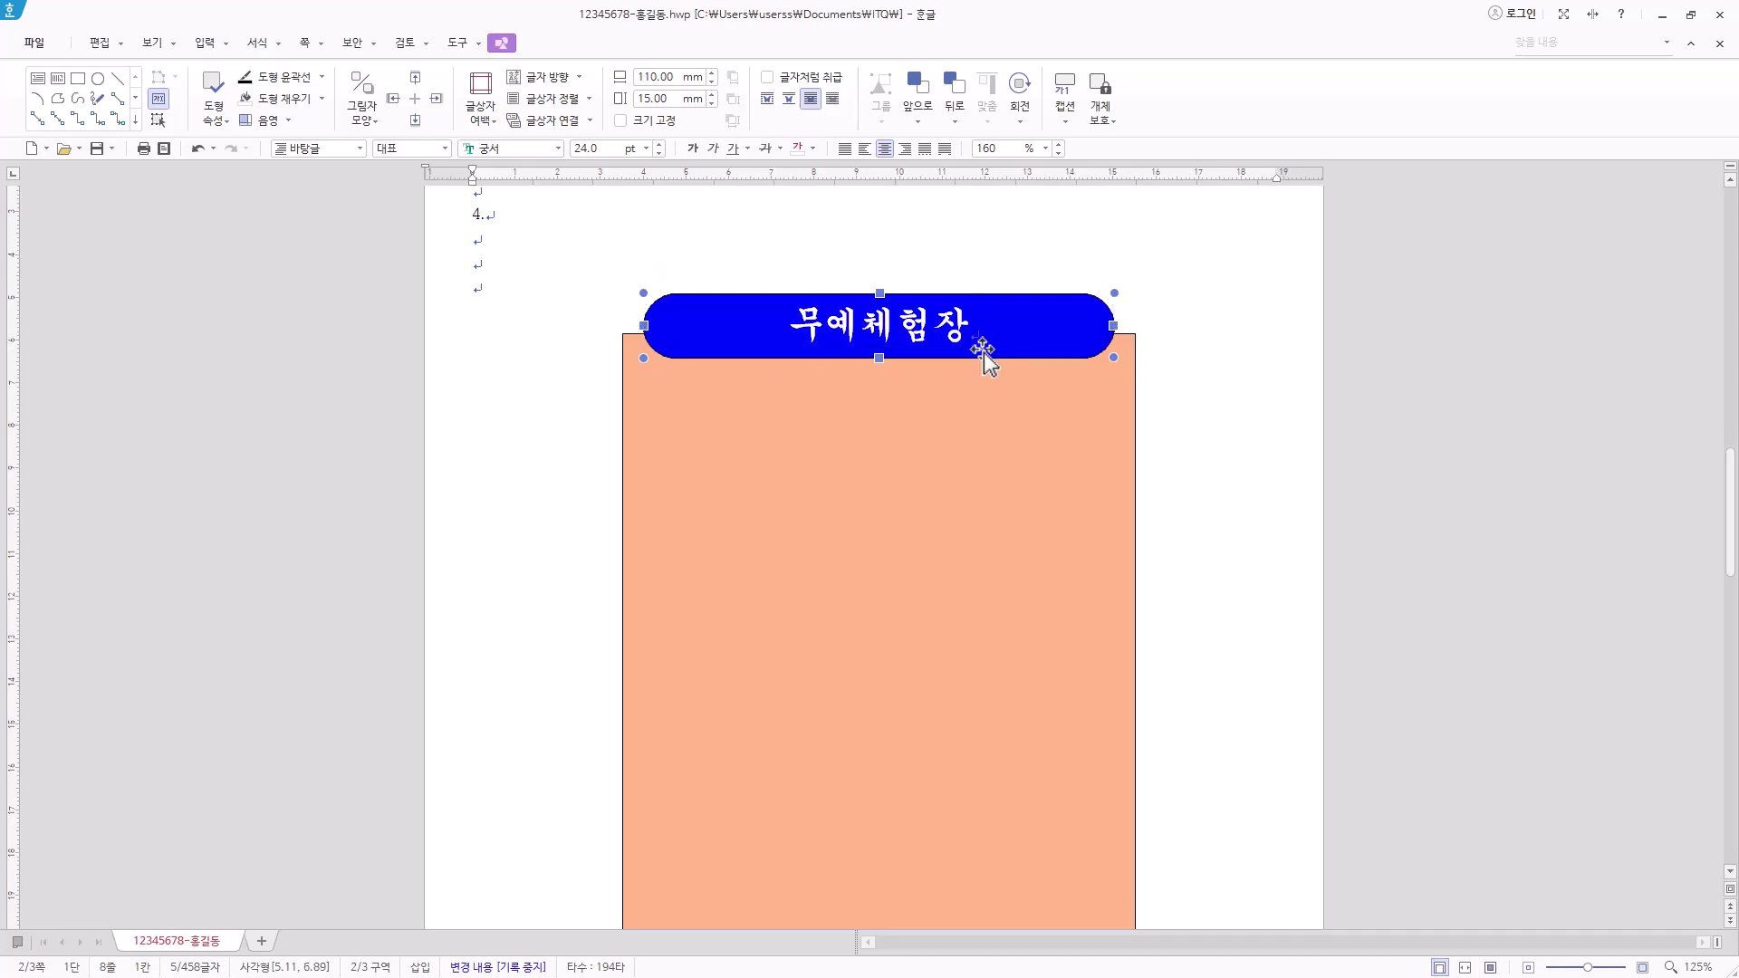
pyautogui.press('Down')
pyautogui.press('Down')
pyautogui.press('Down')
pyautogui.press('Down')
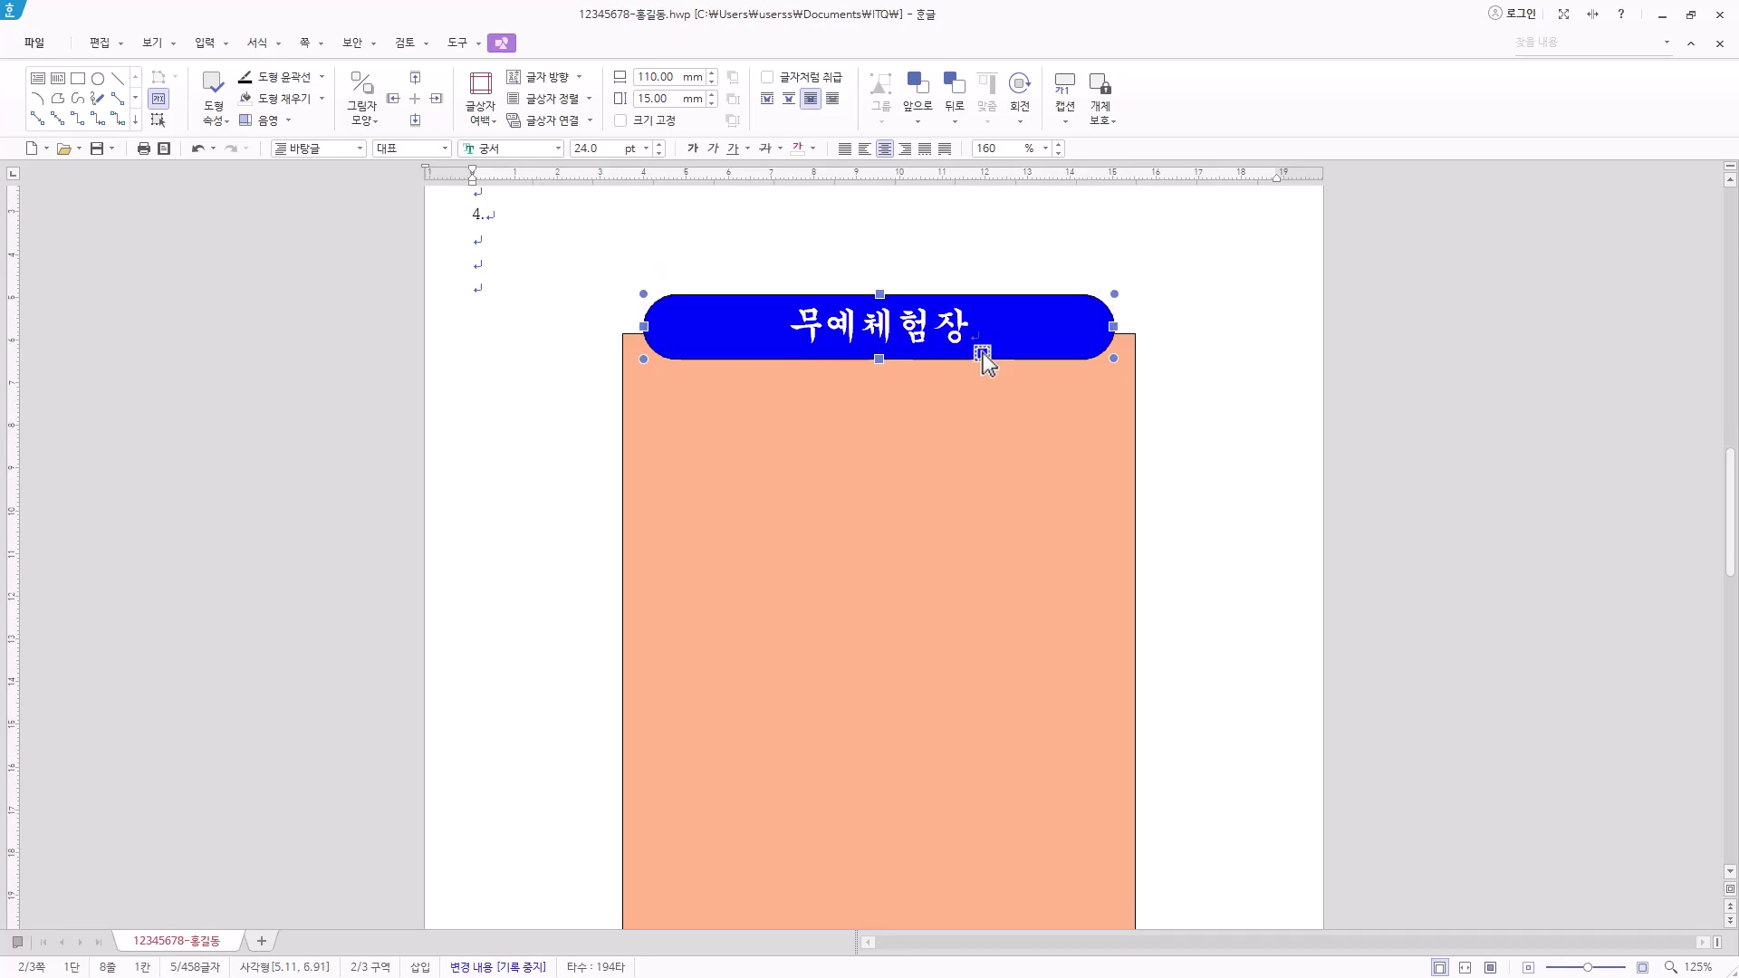
pyautogui.press('Up')
pyautogui.press('Up')
pyautogui.press('Up')
pyautogui.press('Up')
pyautogui.press('Up')
pyautogui.press('Up')
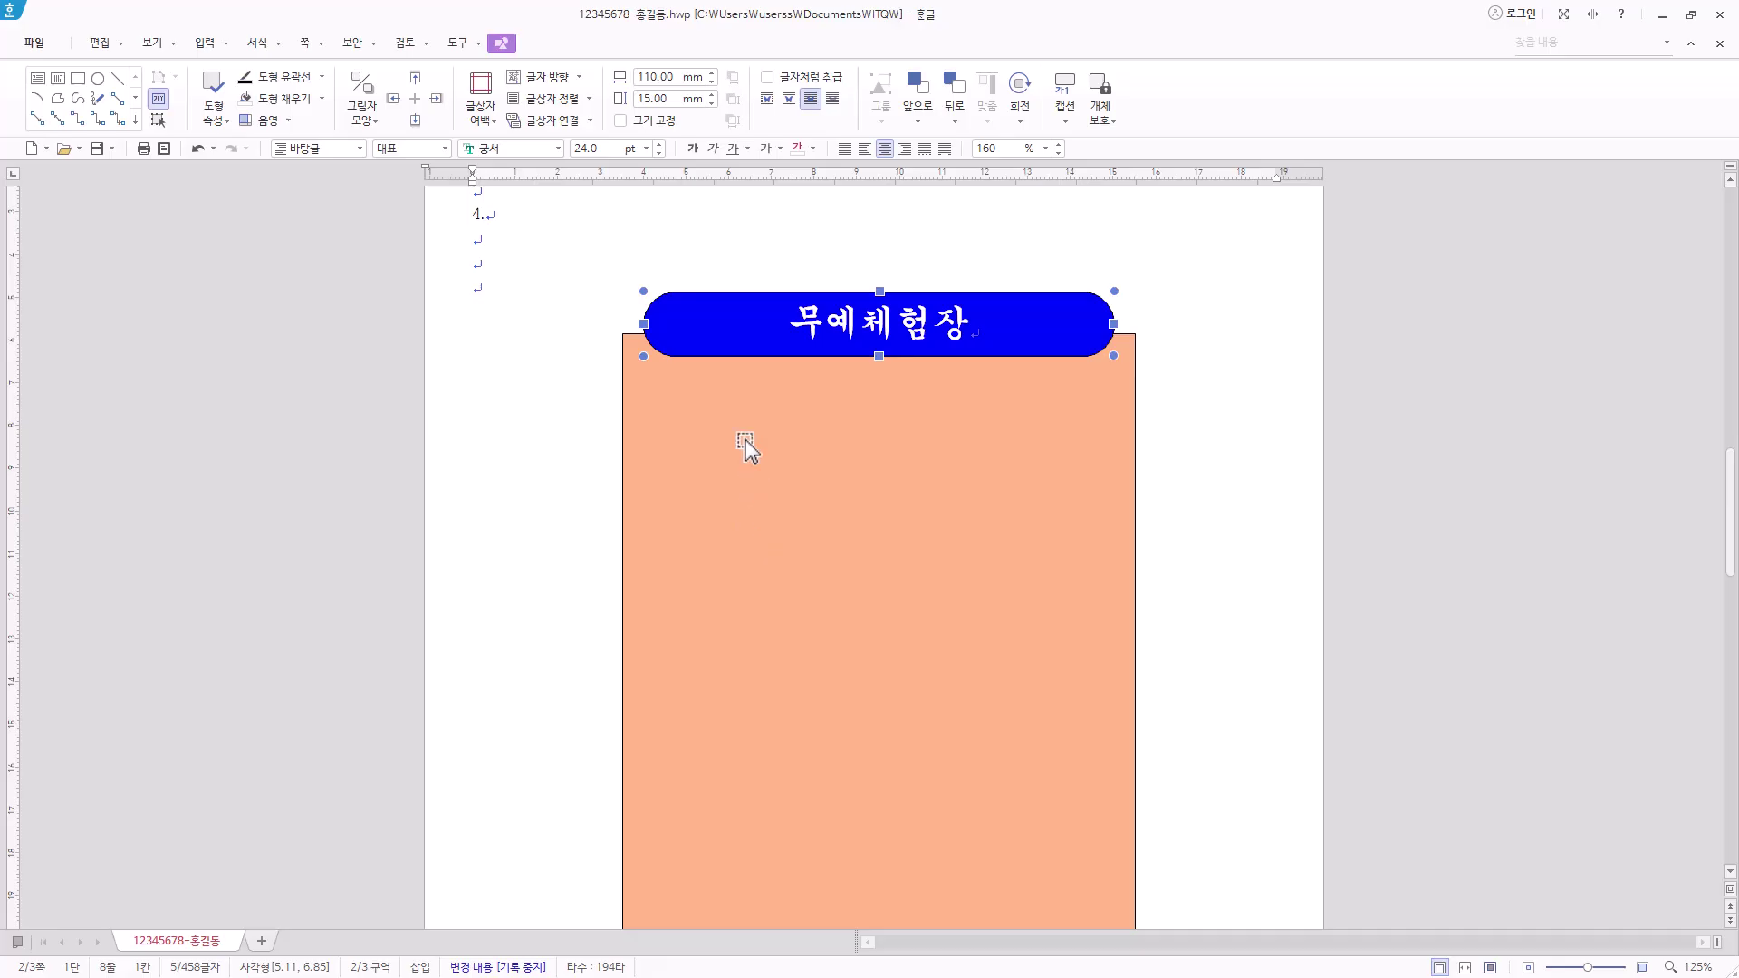
# Insert the picture 로고1.jpg from the ITQ\Picture folder in 문서
pyautogui.click(205, 43)
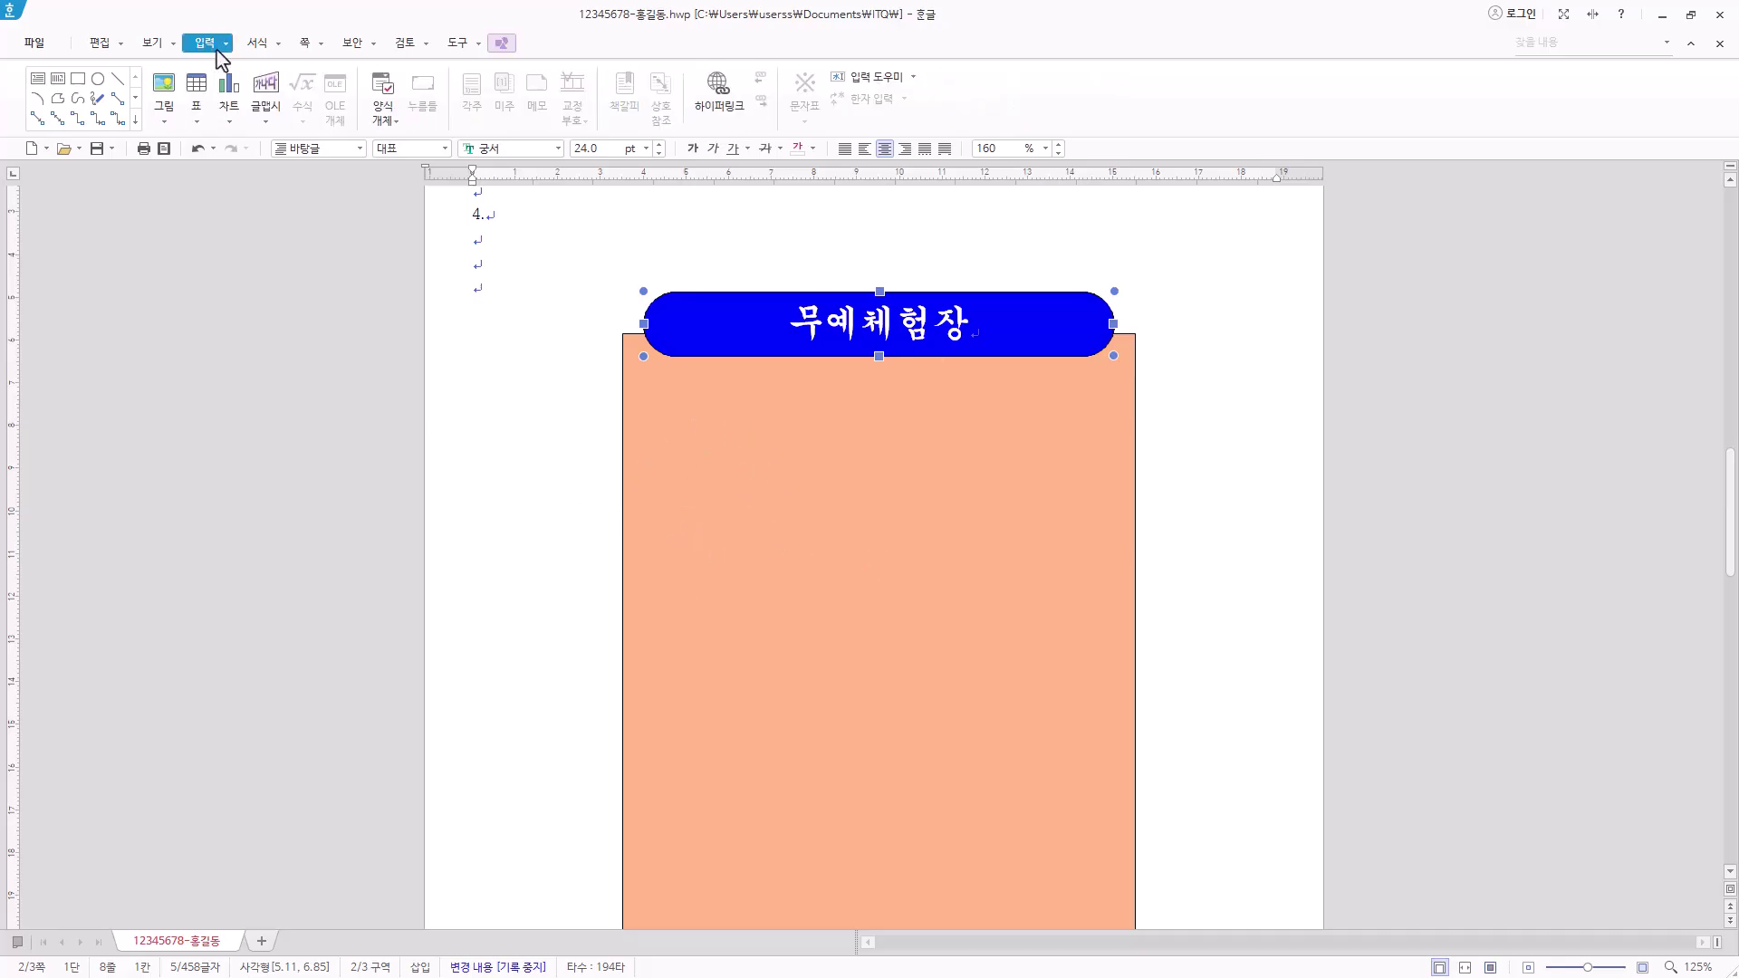
pyautogui.click(166, 91)
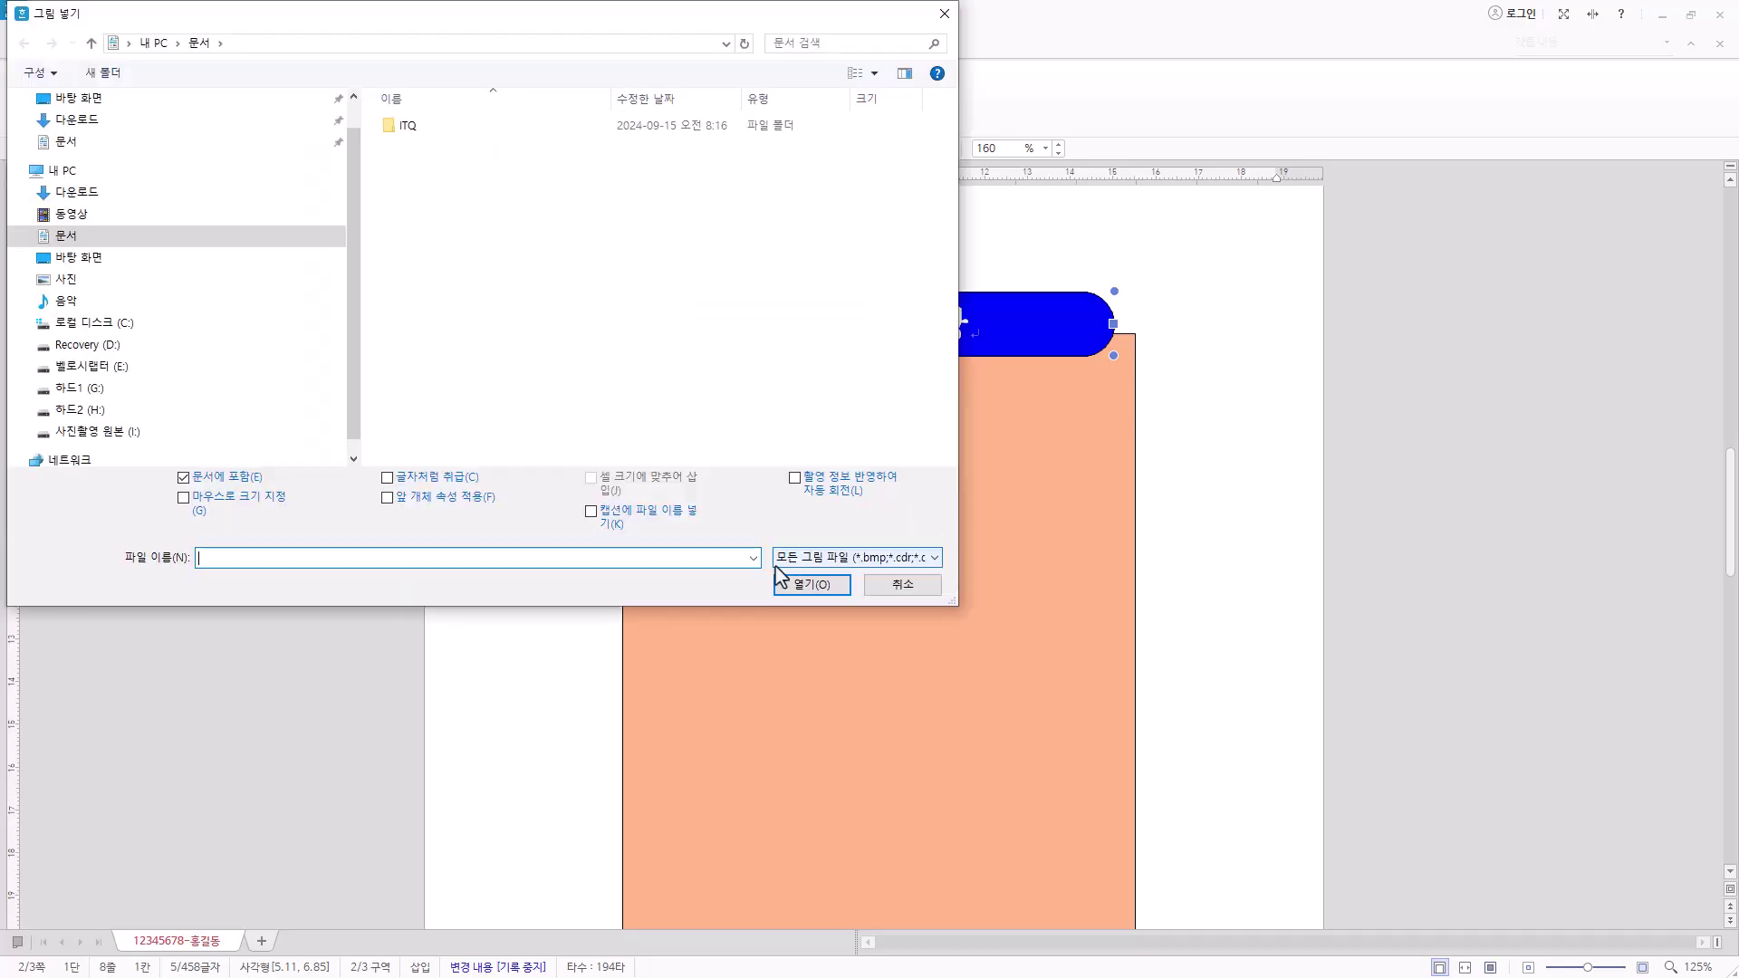
pyautogui.doubleClick(433, 128)
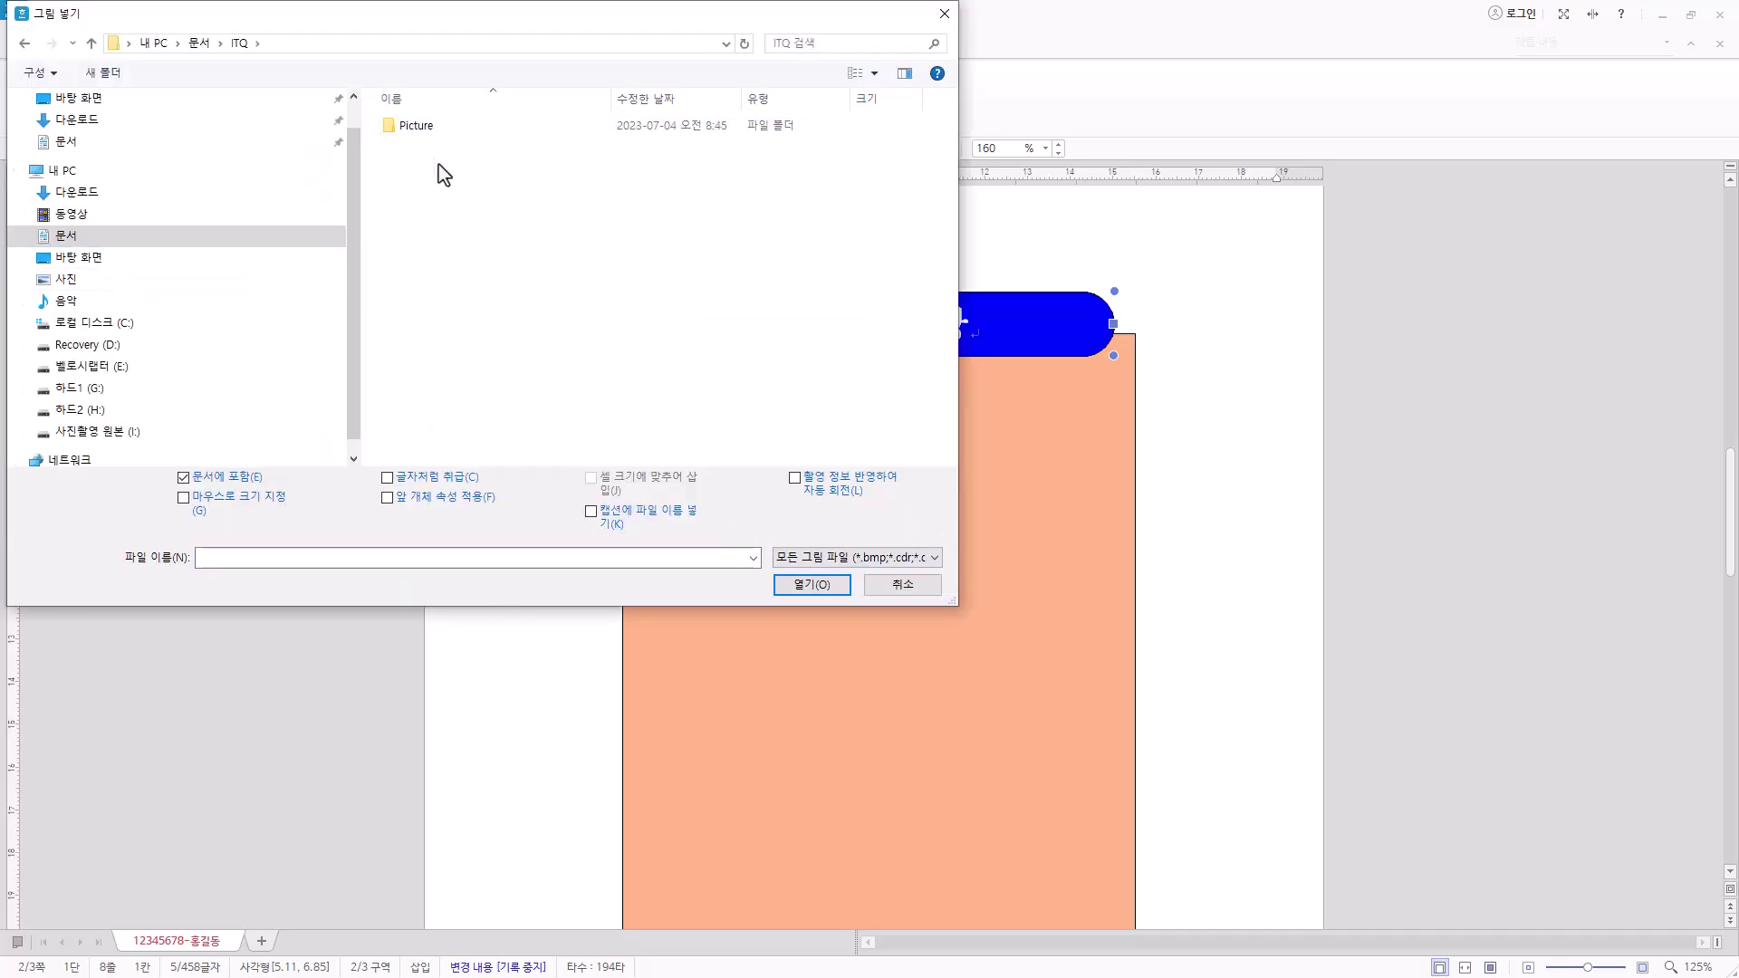
pyautogui.doubleClick(433, 128)
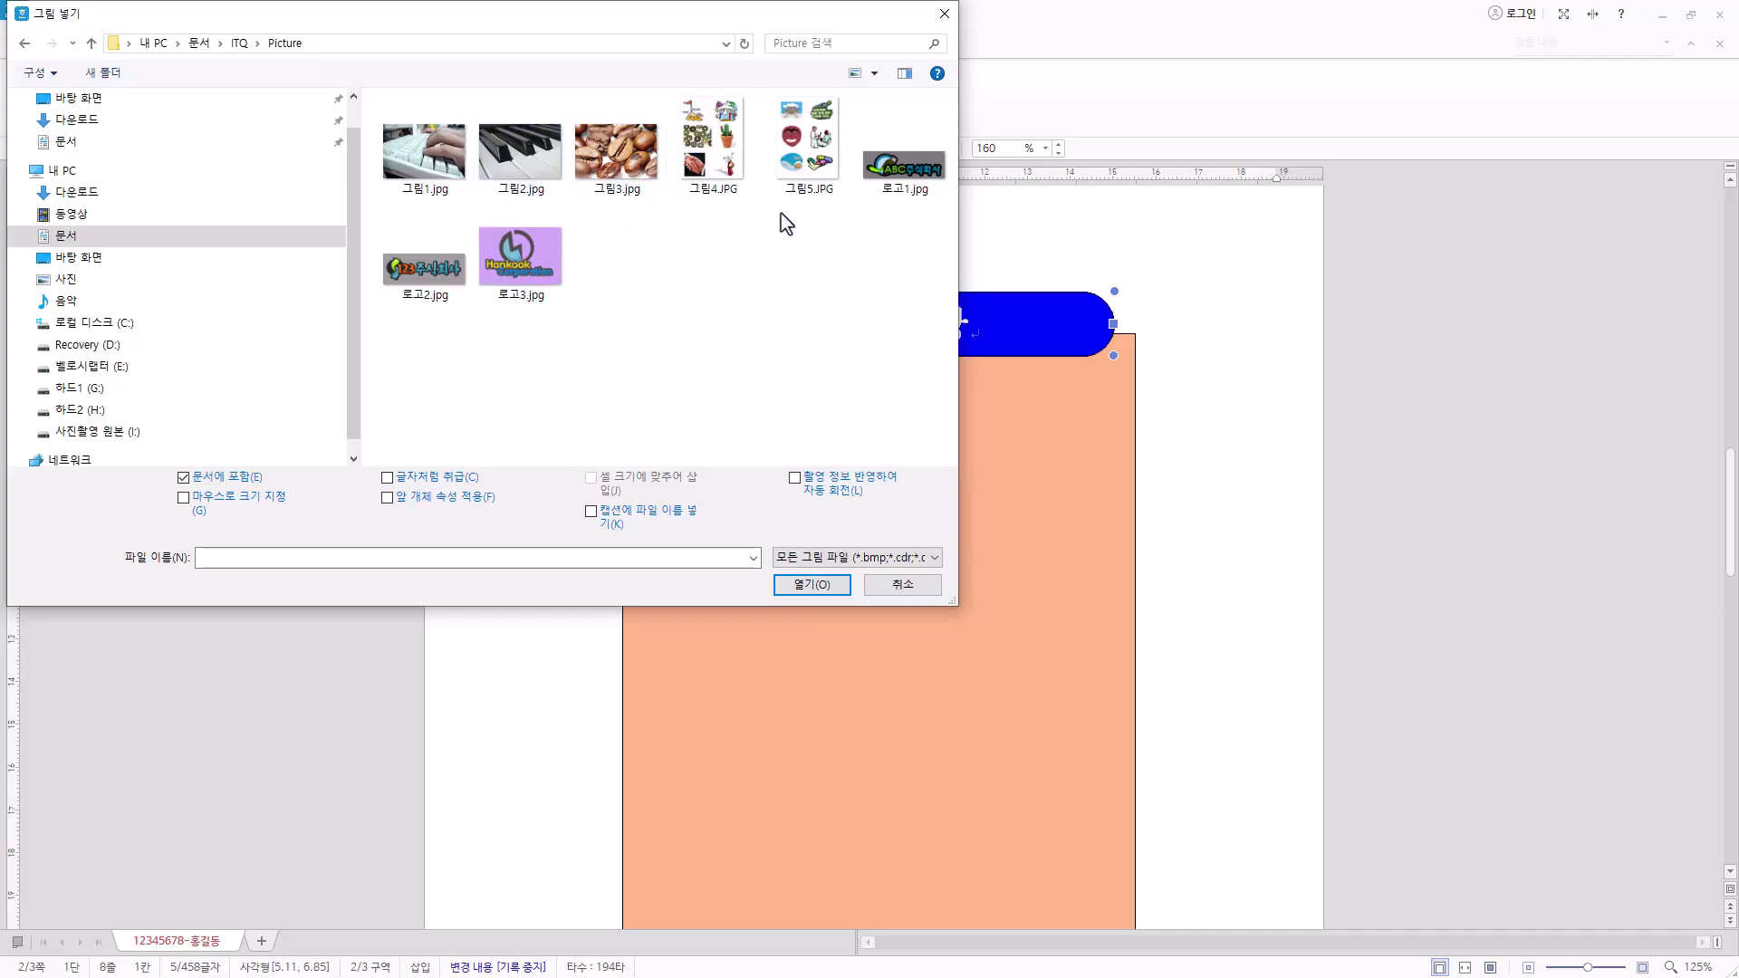
pyautogui.click(921, 178)
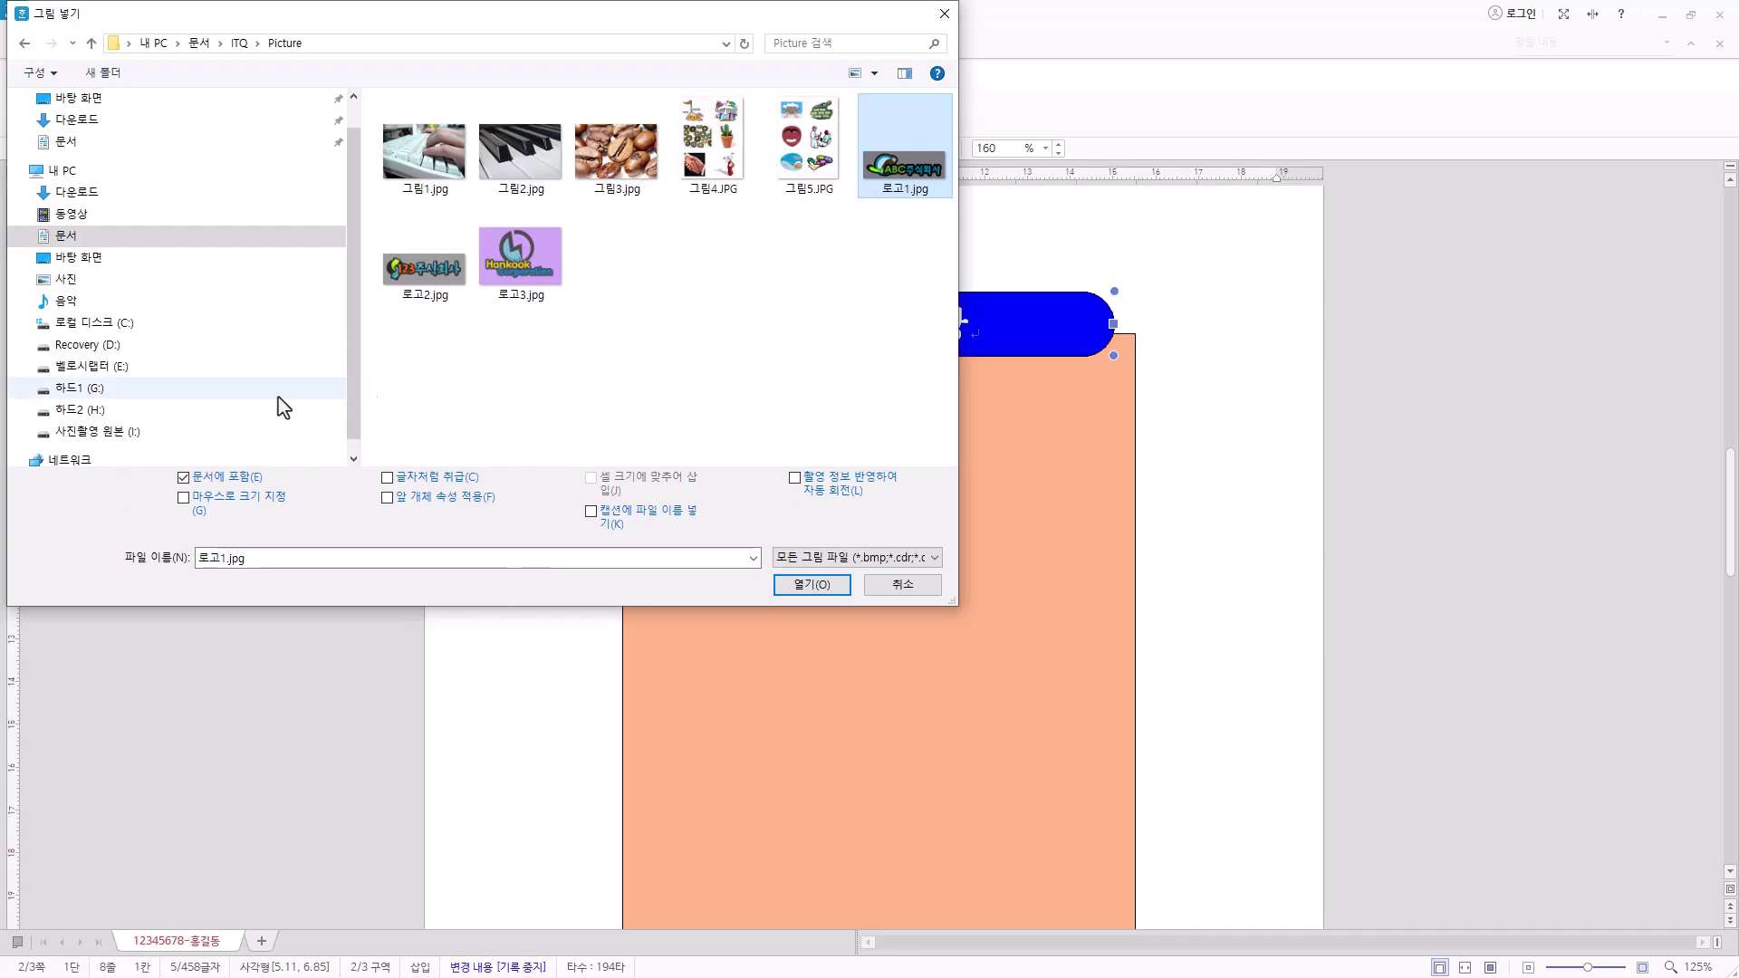
pyautogui.click(829, 589)
# In the logo picture's object properties, set the width to 40 mm, the height to 30 mm and the placement to in front of text
pyautogui.click(541, 370)
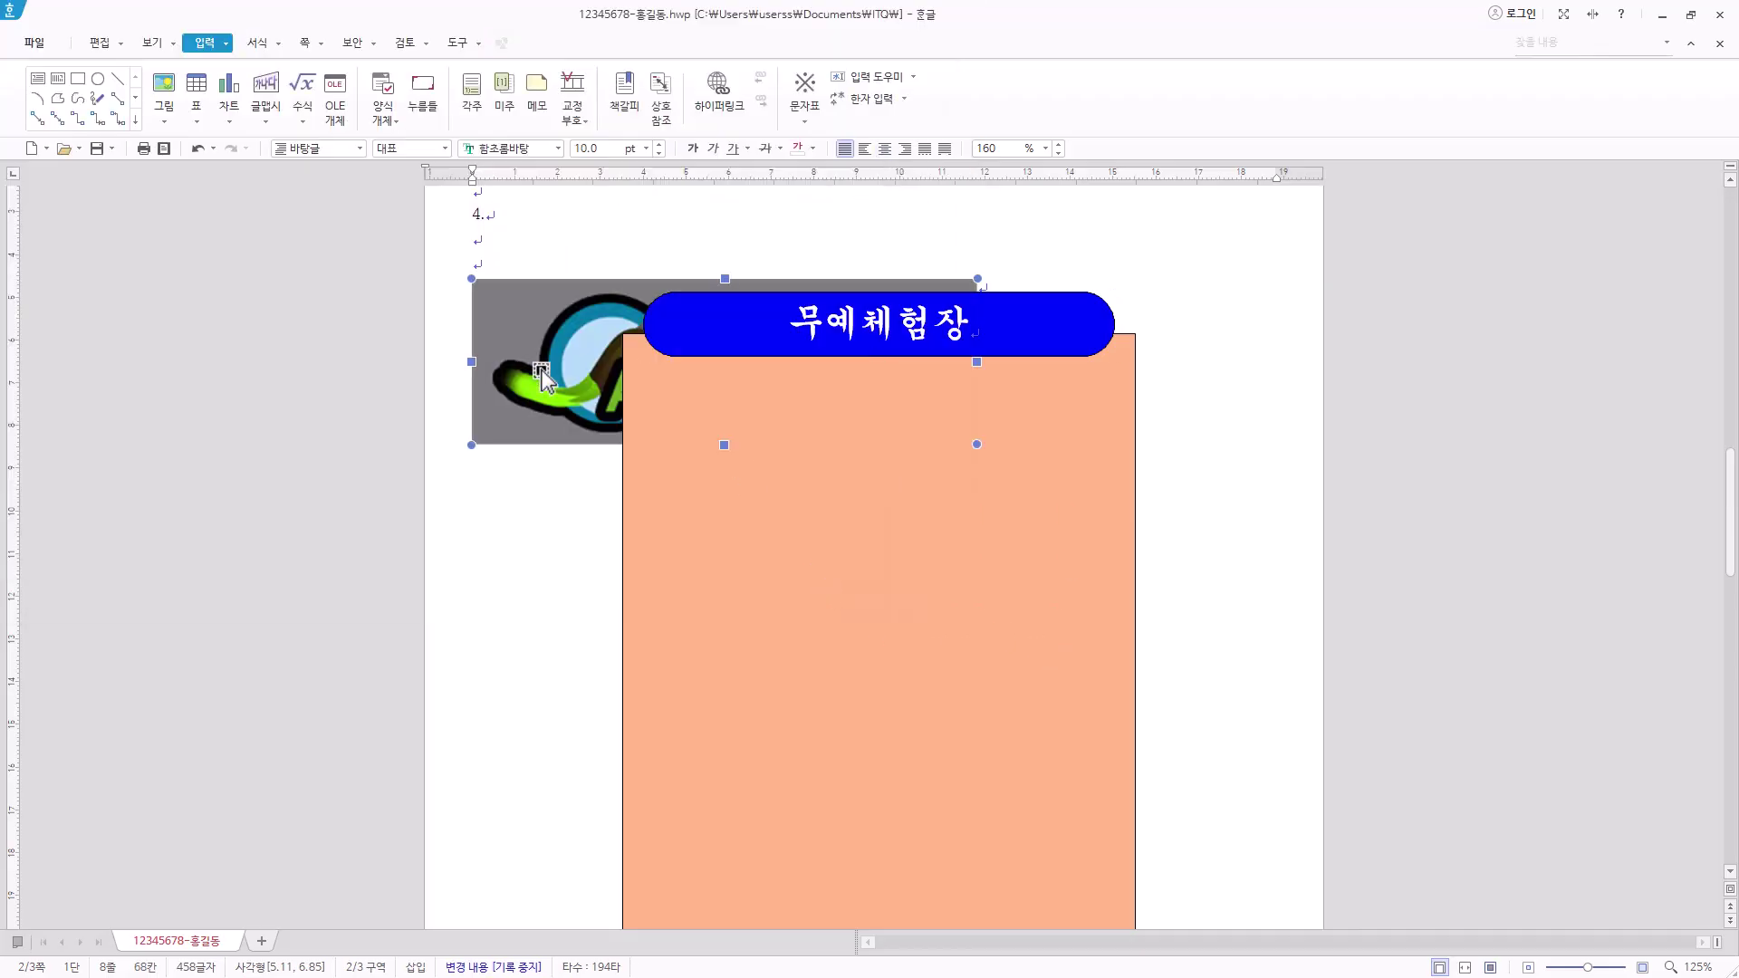
pyautogui.rightClick(541, 372)
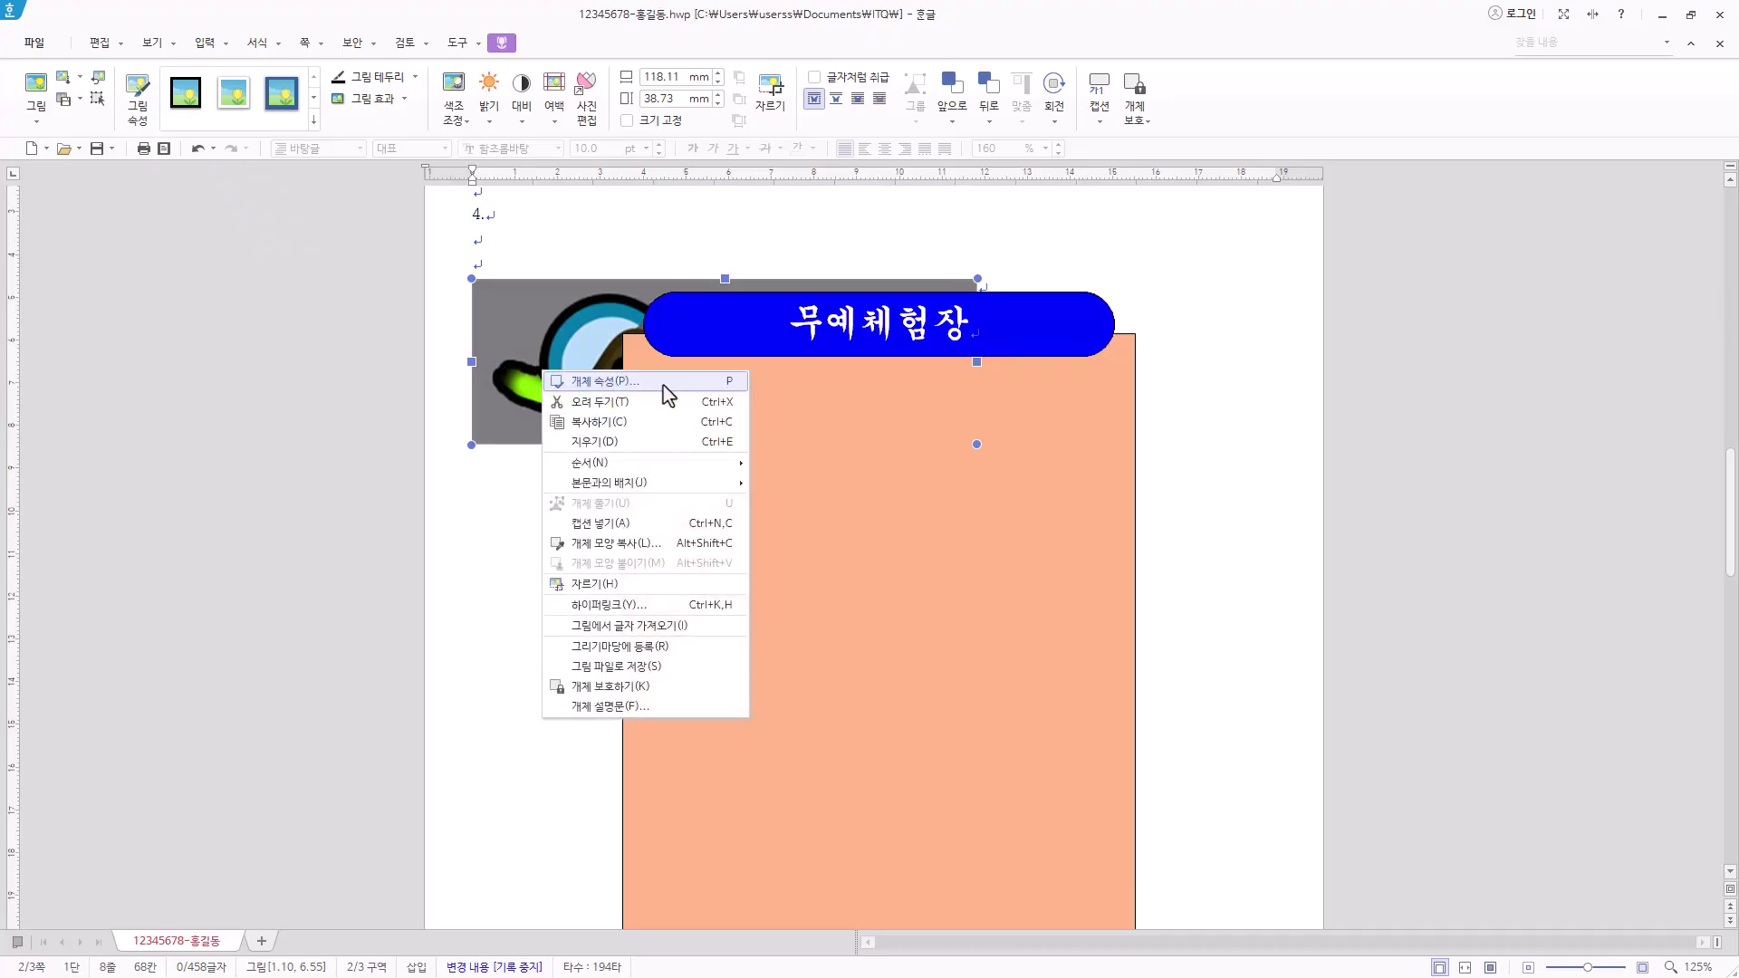
pyautogui.click(666, 385)
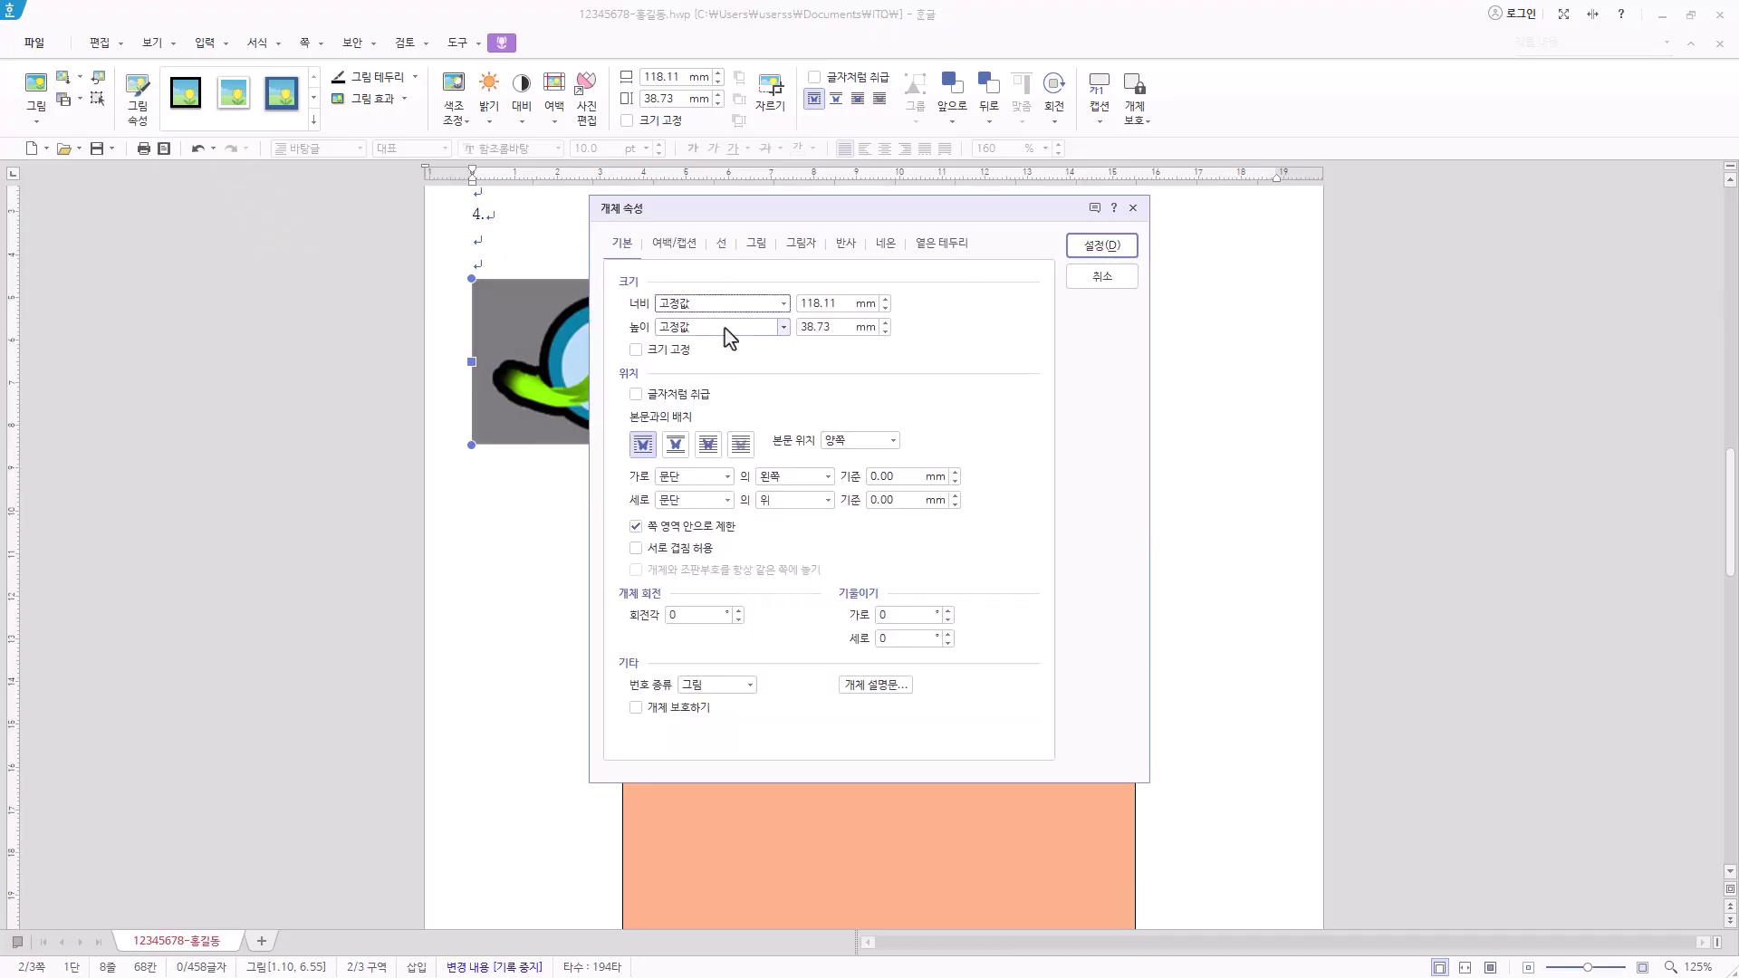
pyautogui.press('Tab')
pyautogui.write('40')
pyautogui.press('Tab')
pyautogui.press('Tab')
pyautogui.write('3')
pyautogui.click(708, 444)
pyautogui.moveTo(806, 209); pyautogui.dragTo(1024, 209)
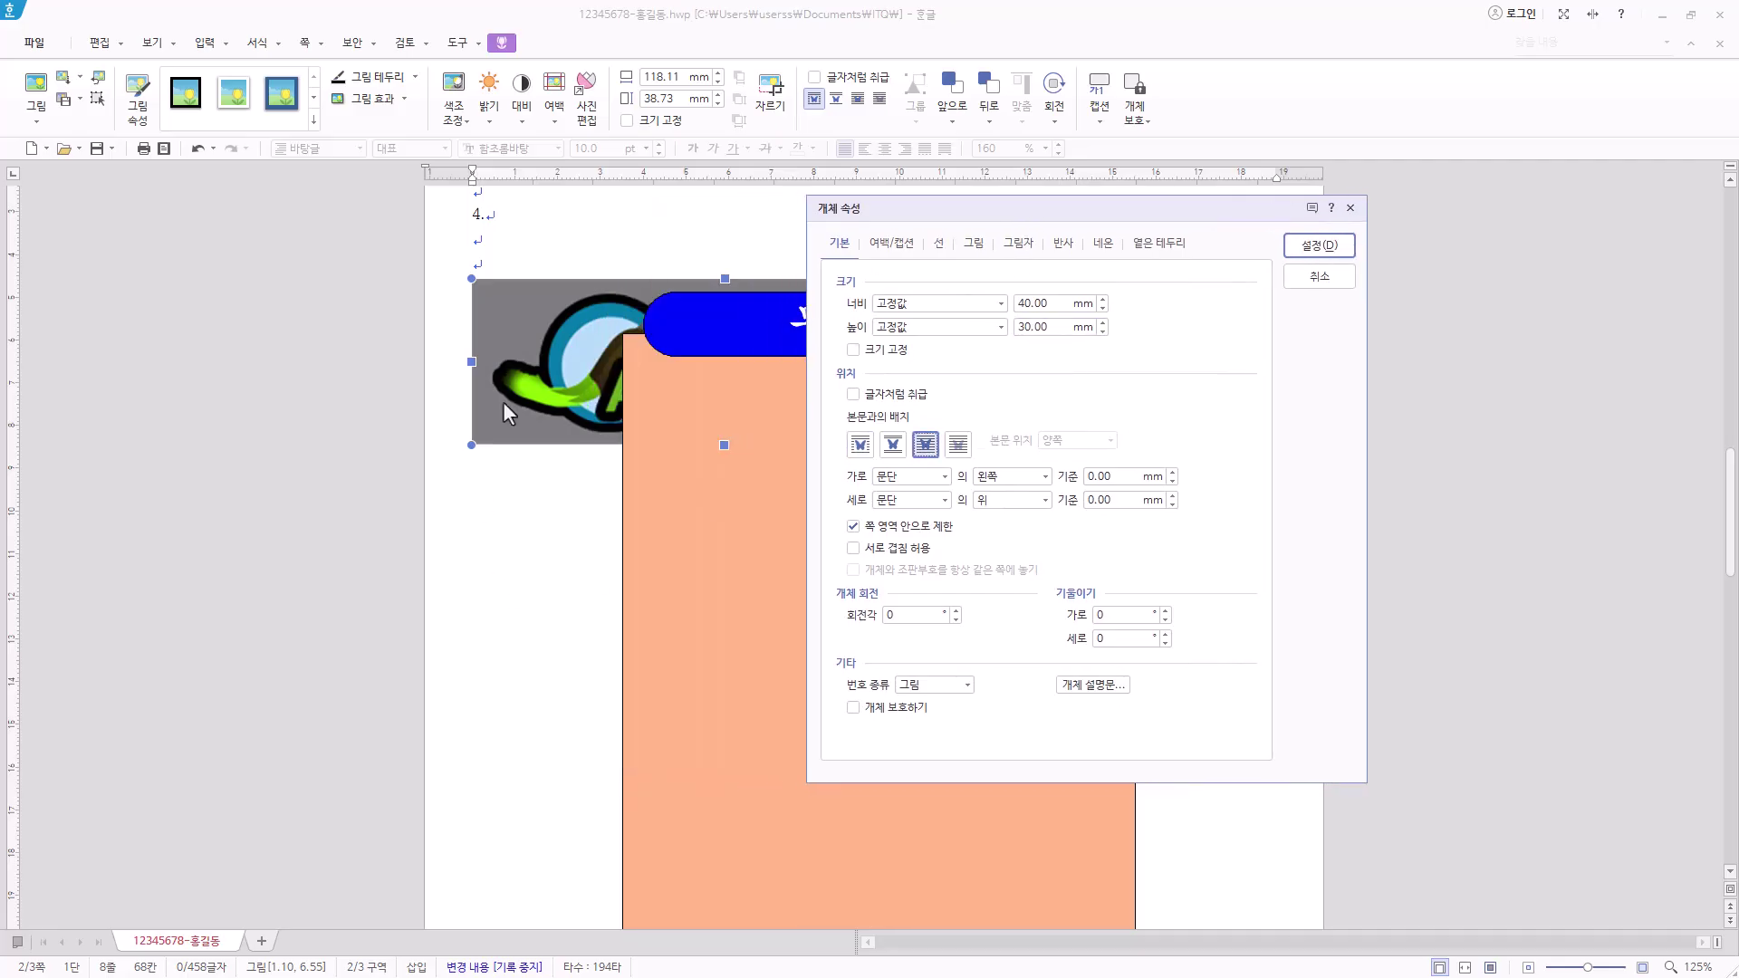
# Give the logo picture the 회색조 picture effect and apply the object properties
pyautogui.click(974, 245)
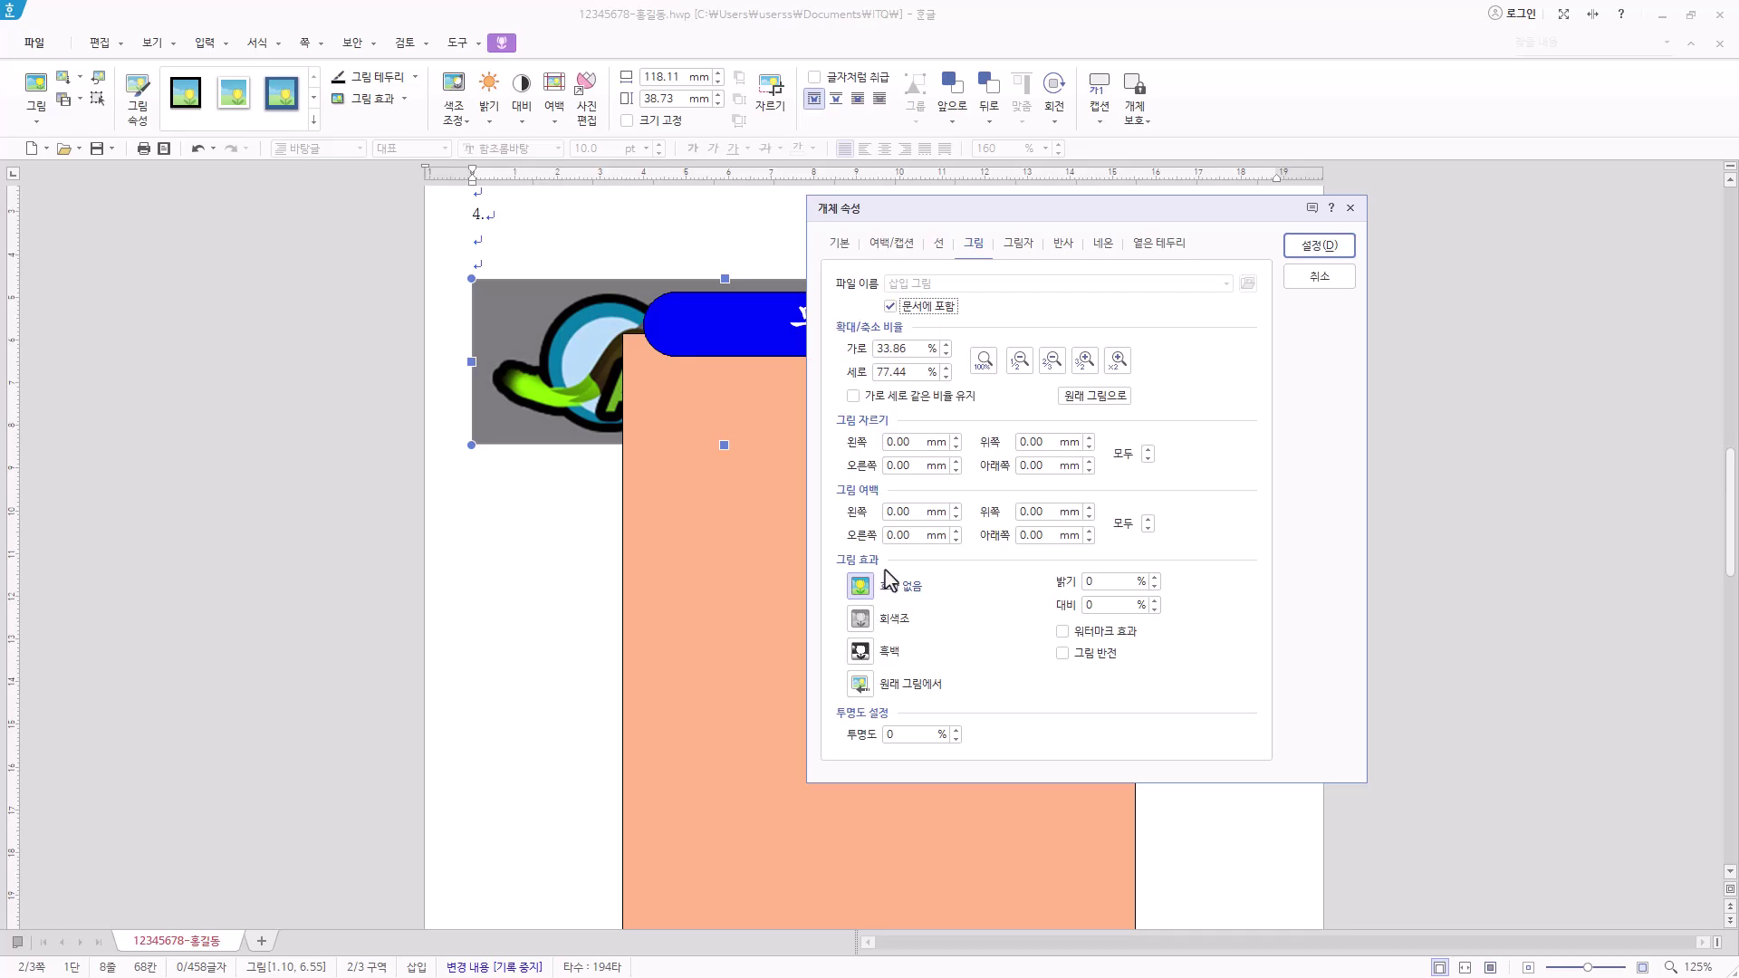
pyautogui.click(896, 619)
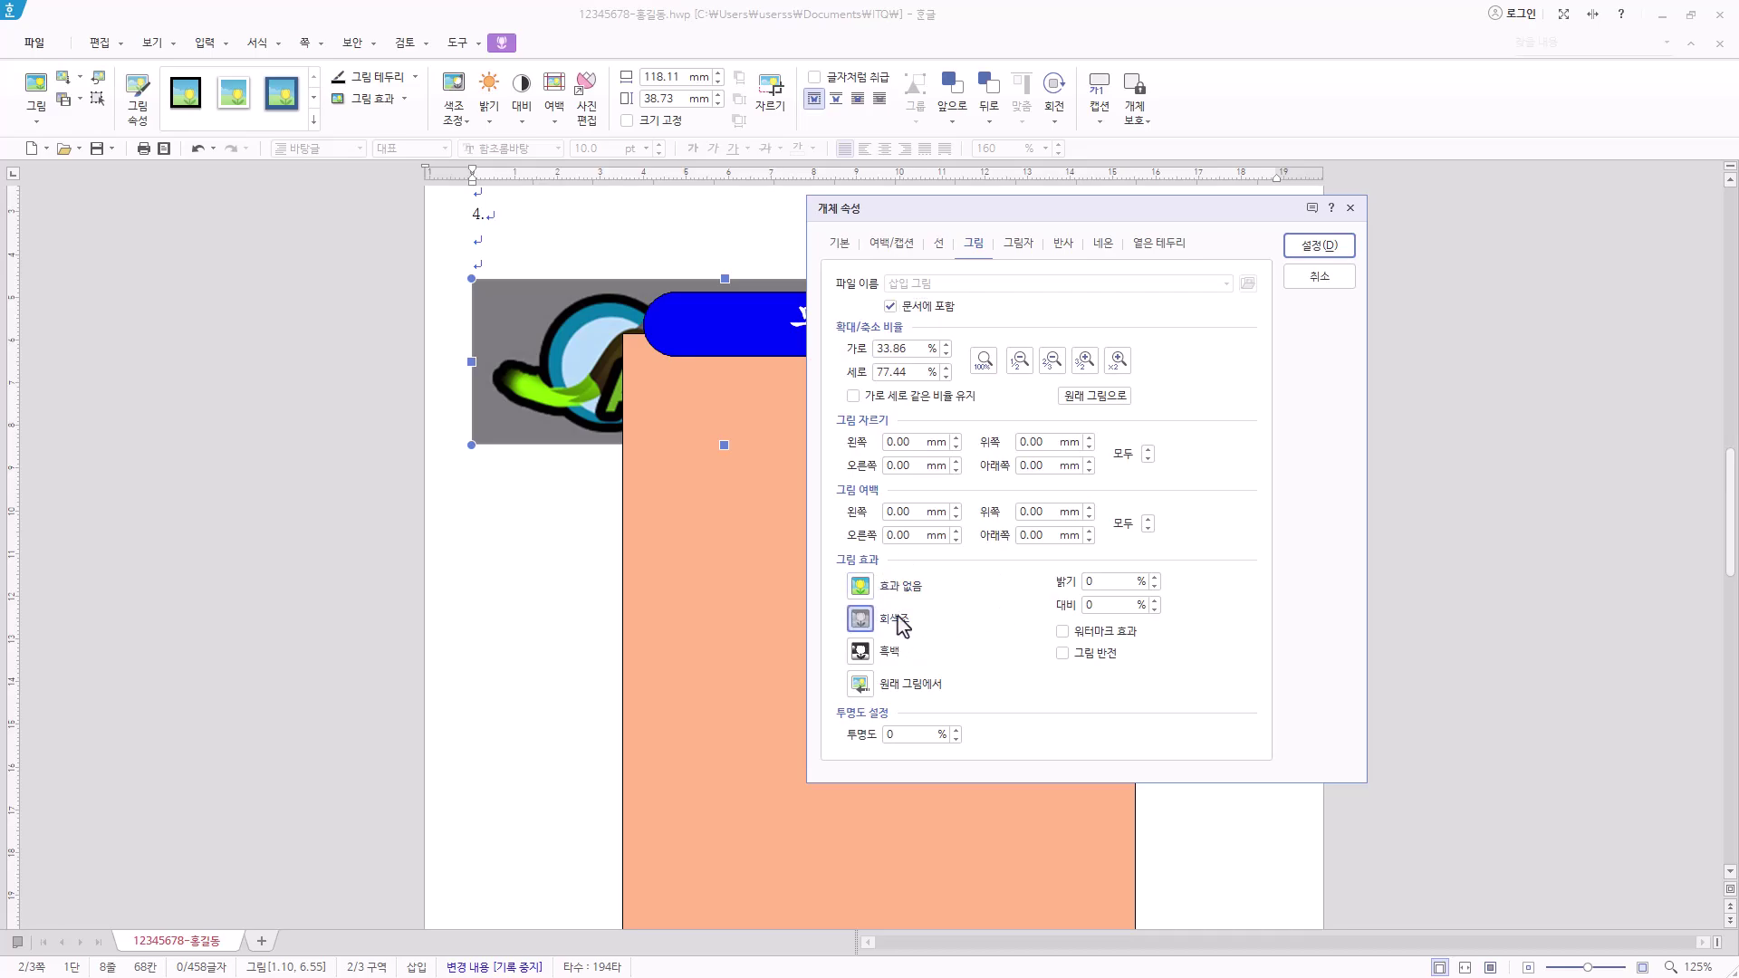
pyautogui.click(1320, 246)
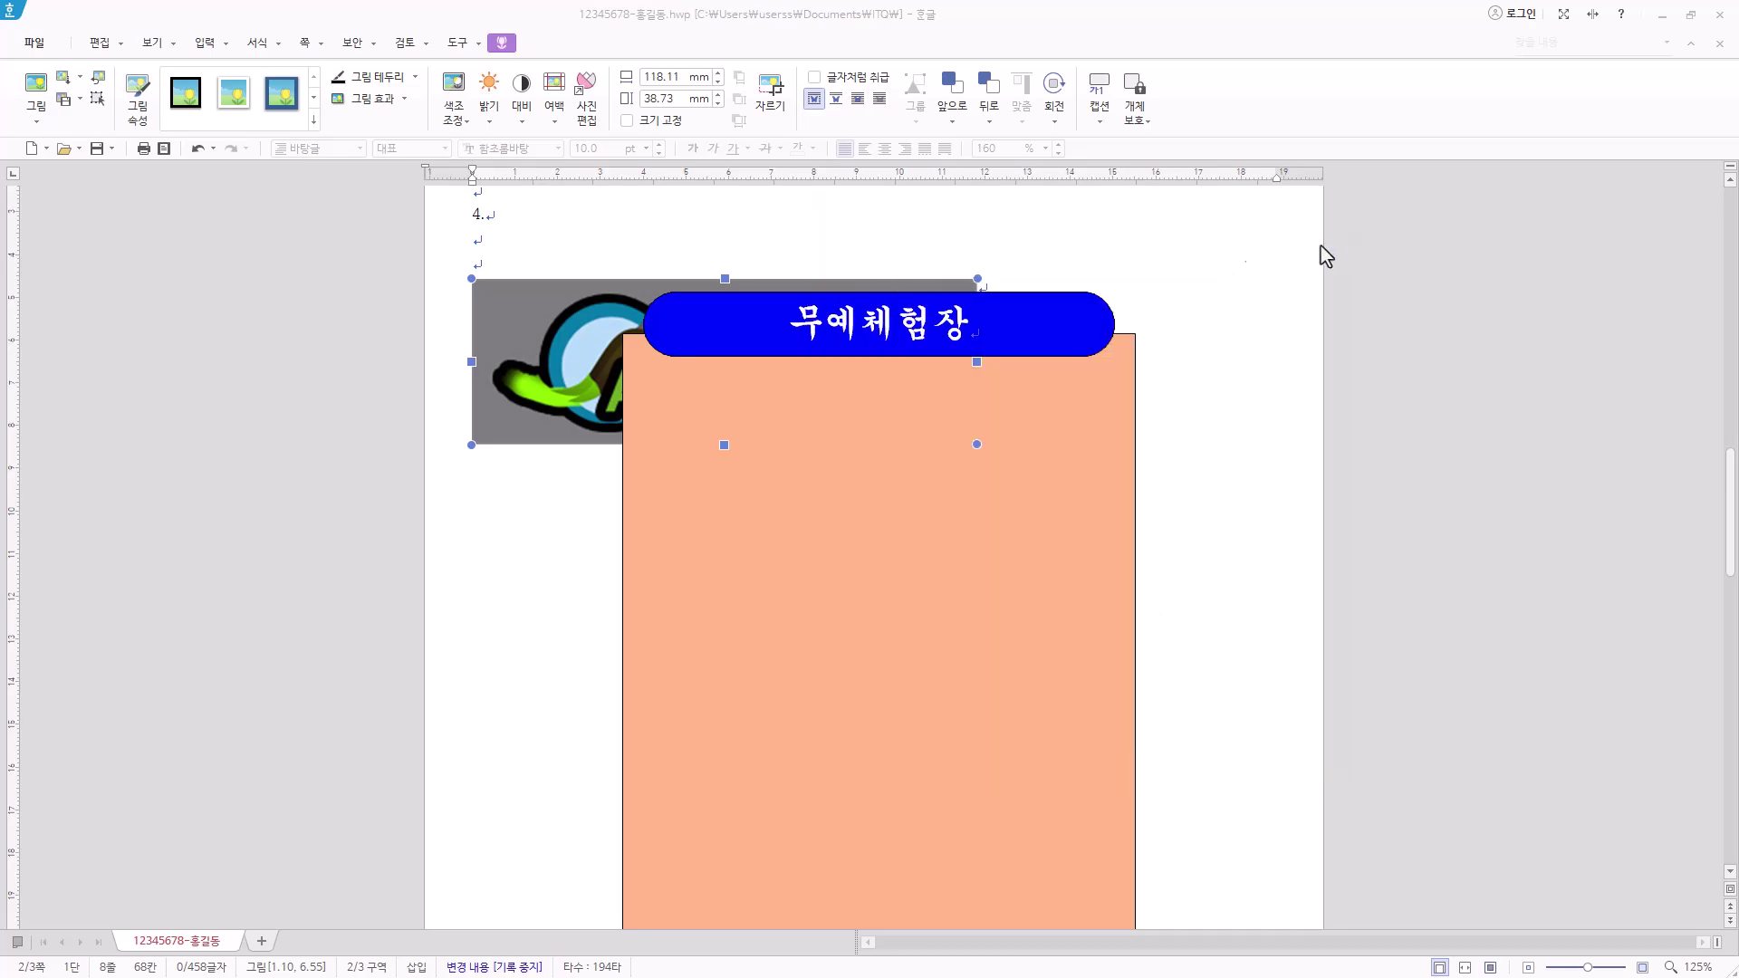
pyautogui.click(465, 121)
pyautogui.click(460, 113)
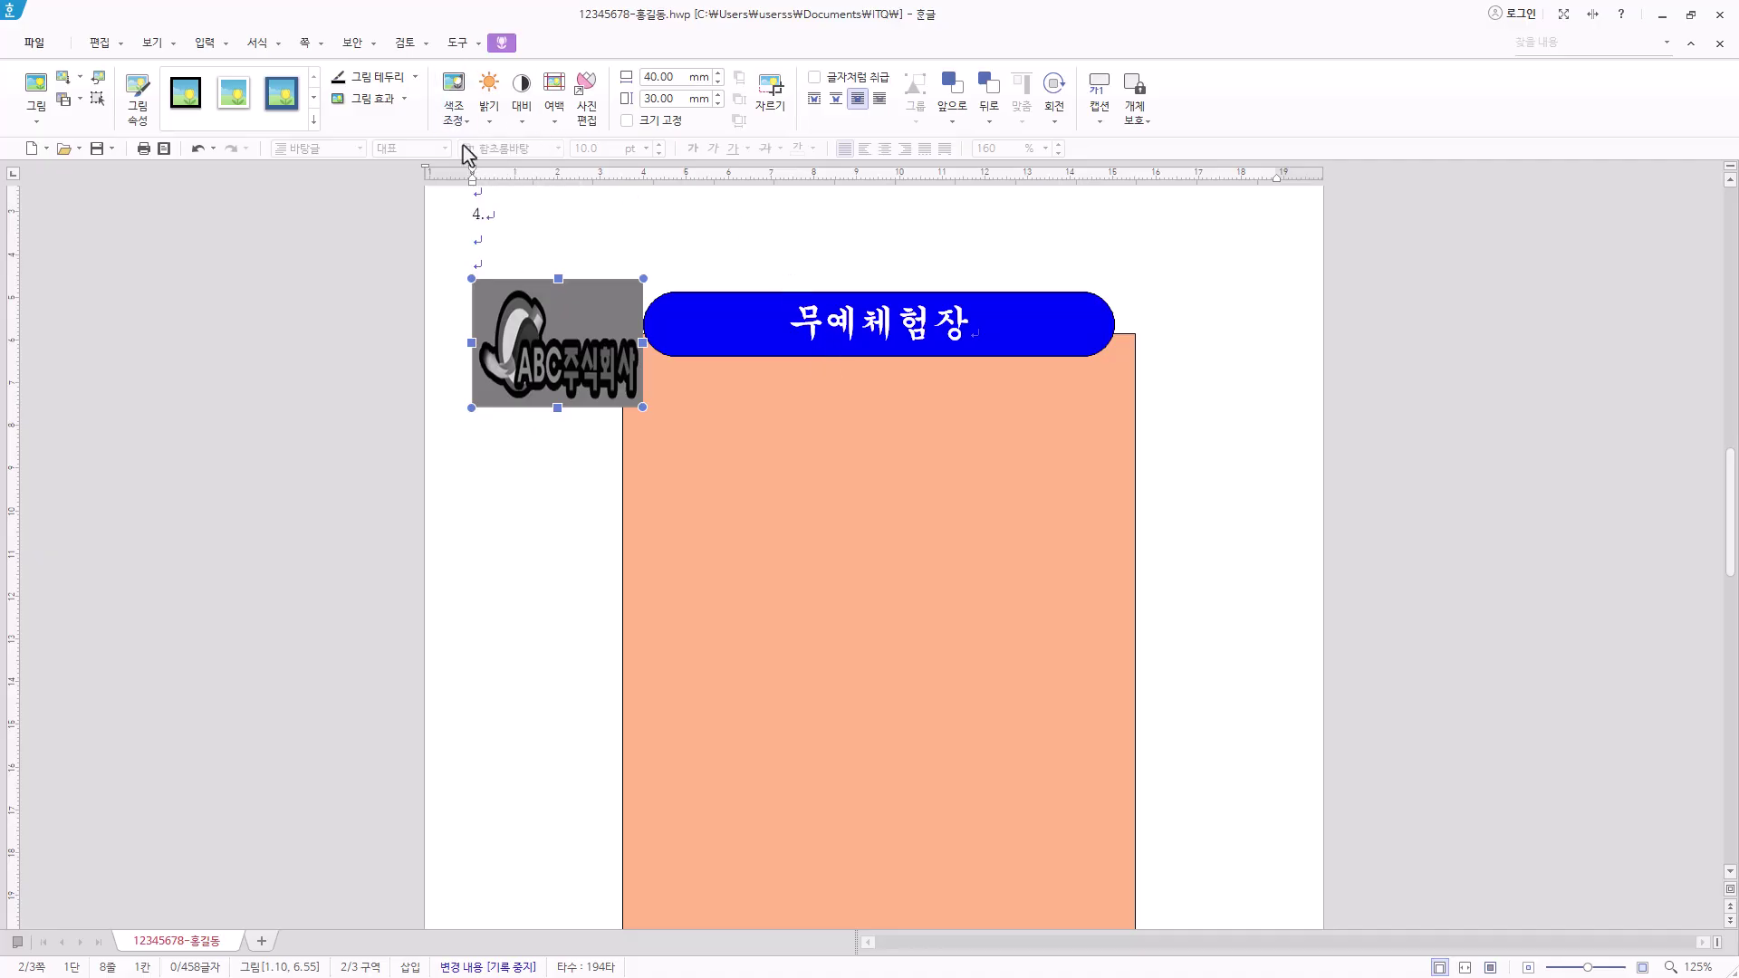
pyautogui.click(1058, 121)
pyautogui.press('Escape')
# Move the logo picture into the upper-left part of the orange rectangle, and check the 세계 무술의 메카 충주 heading on page 3
pyautogui.moveTo(567, 362); pyautogui.dragTo(778, 501)
pyautogui.scroll(-7, 779, 501)
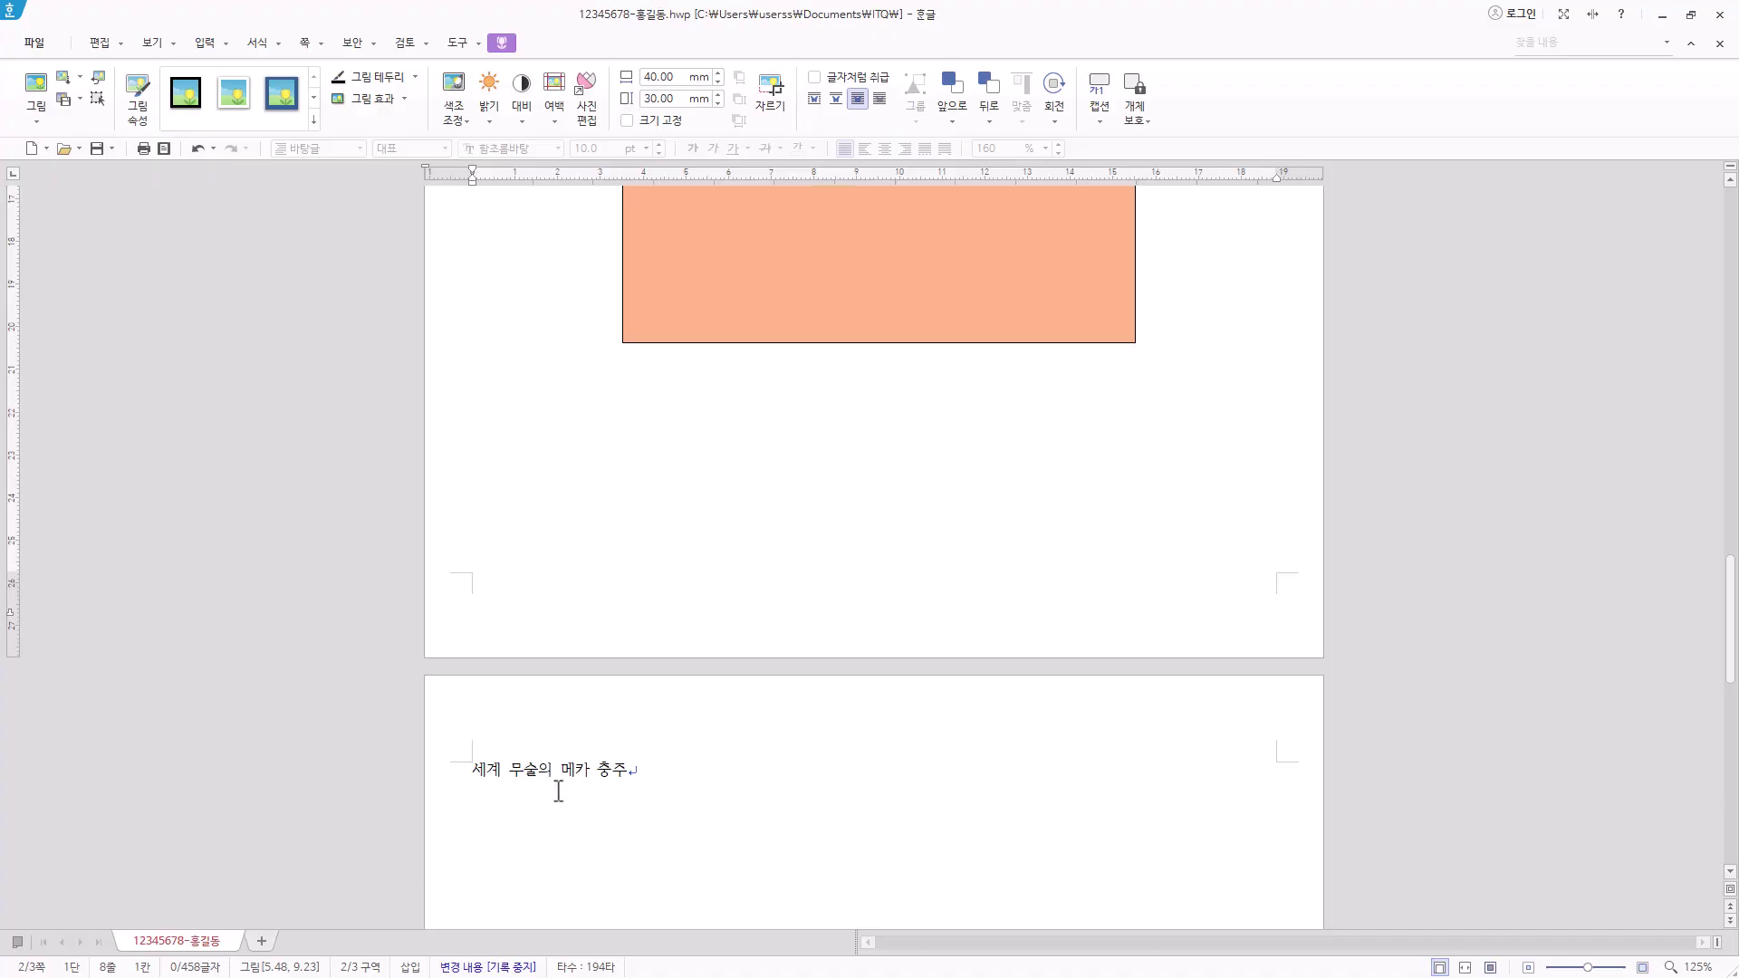
pyautogui.click(649, 770)
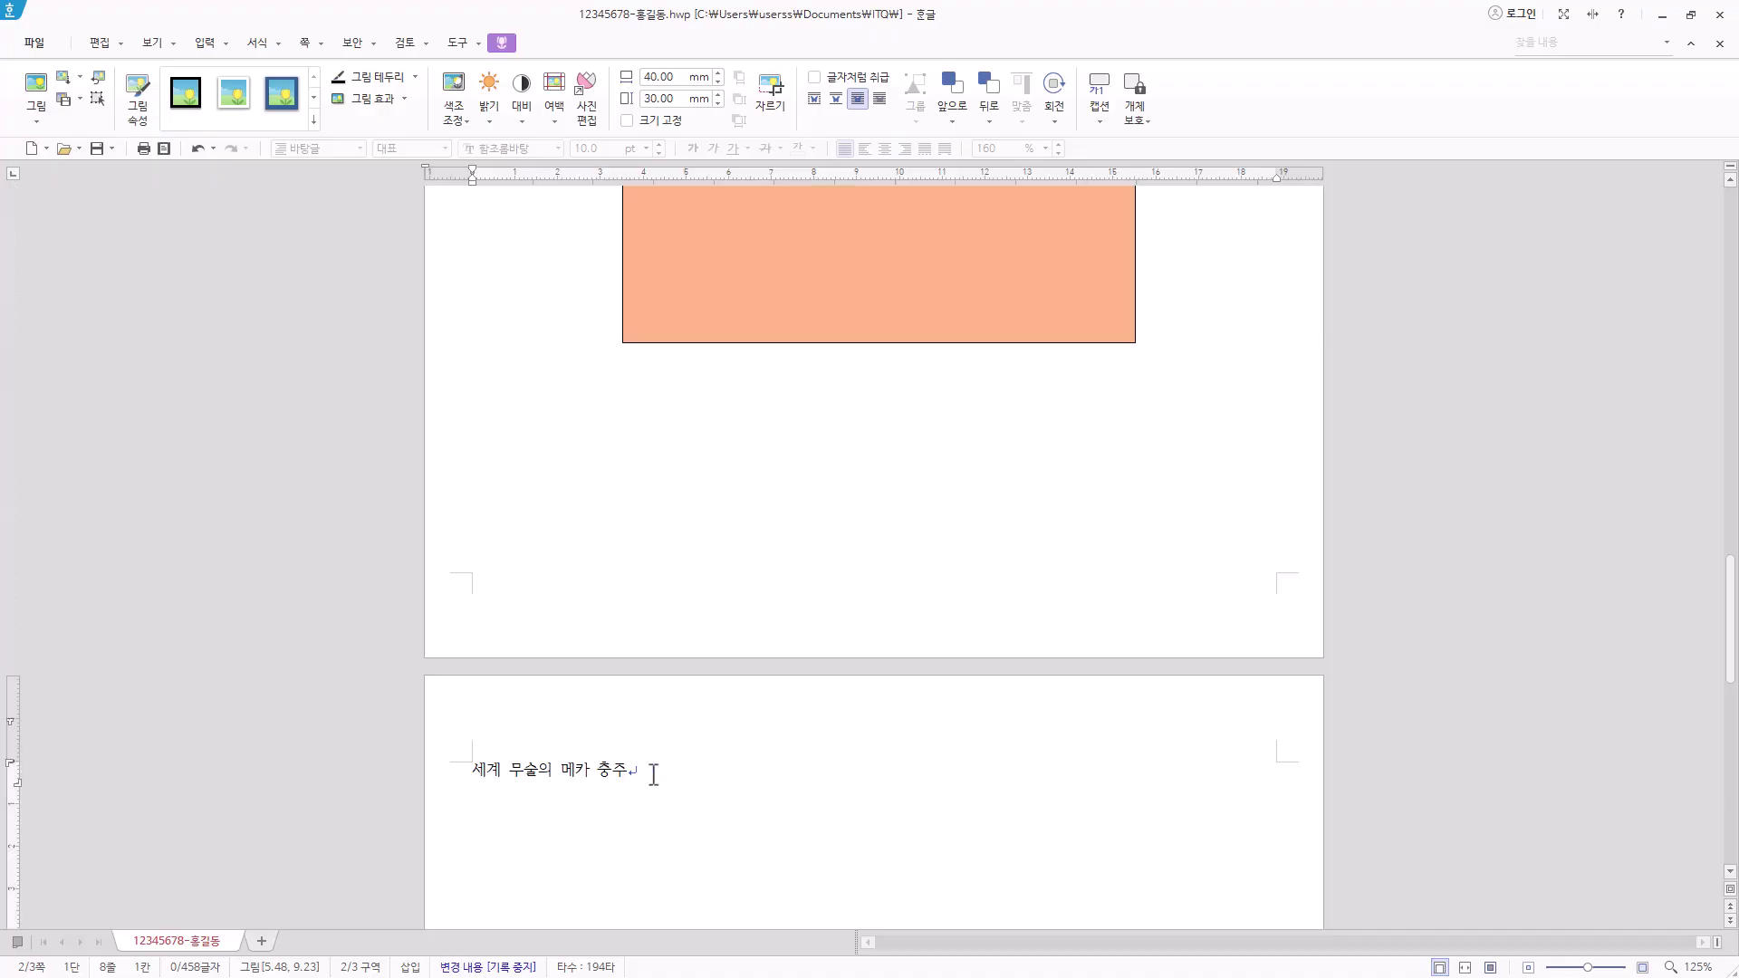
pyautogui.click(473, 770)
pyautogui.scroll(5, 642, 648)
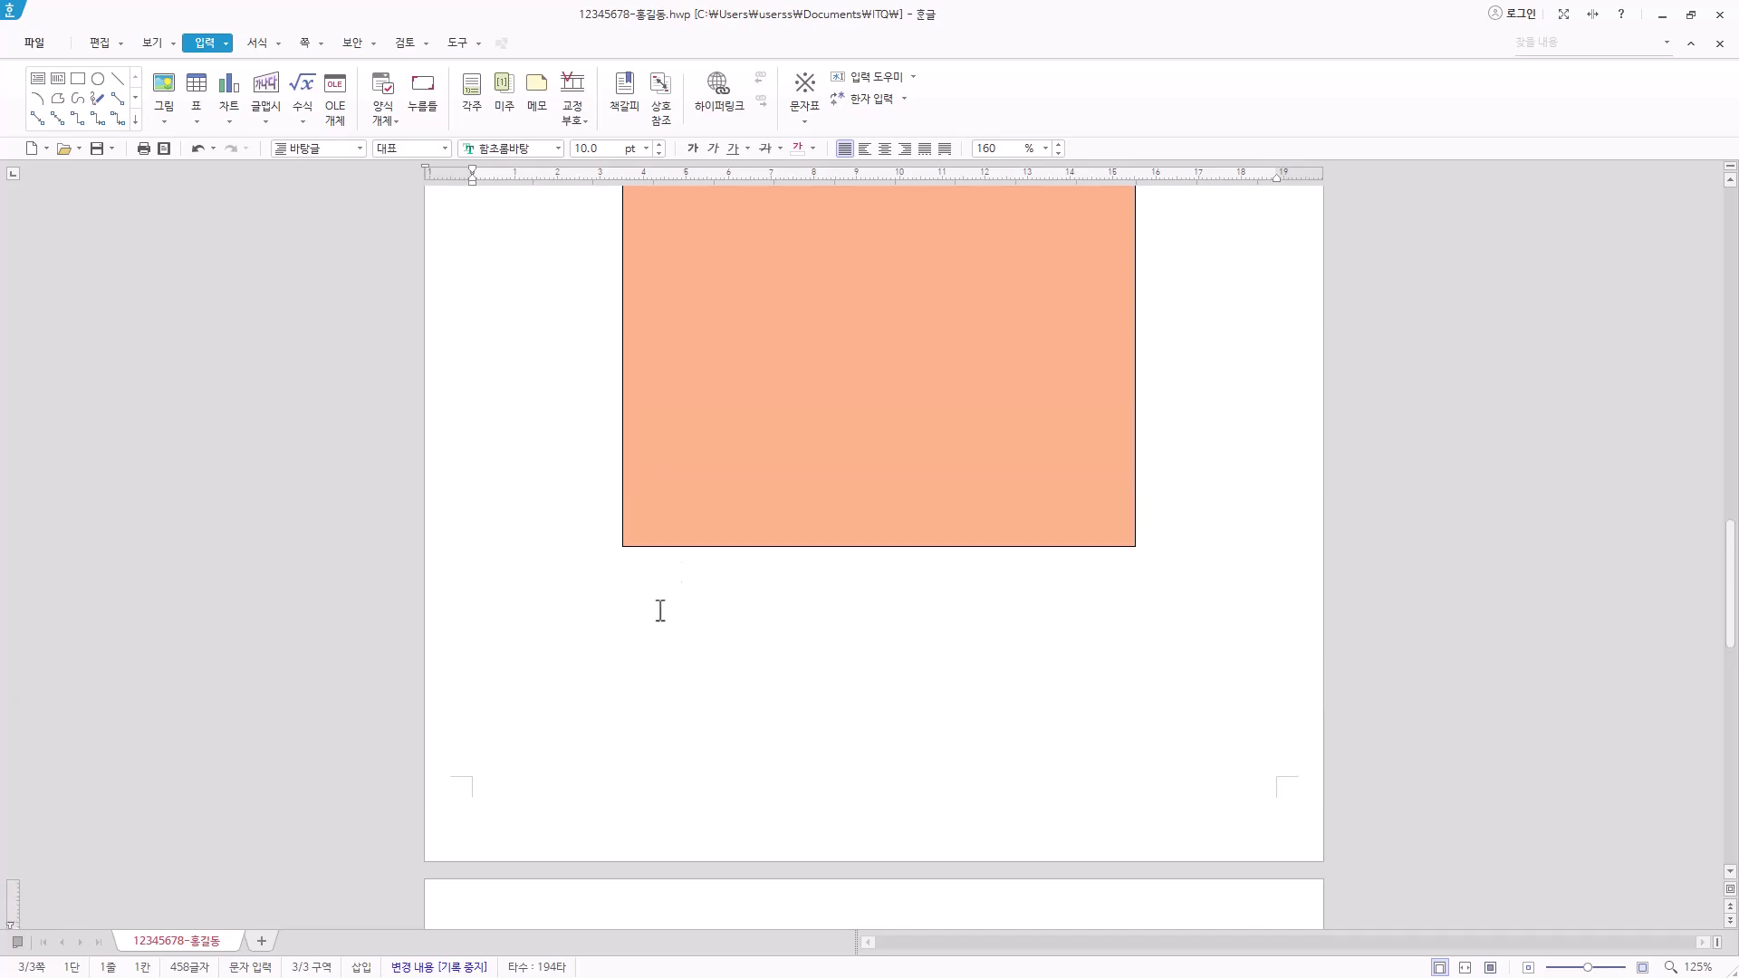
# Add a hyperlink from the logo picture to the 무술 bookmark in the current document
pyautogui.click(762, 389)
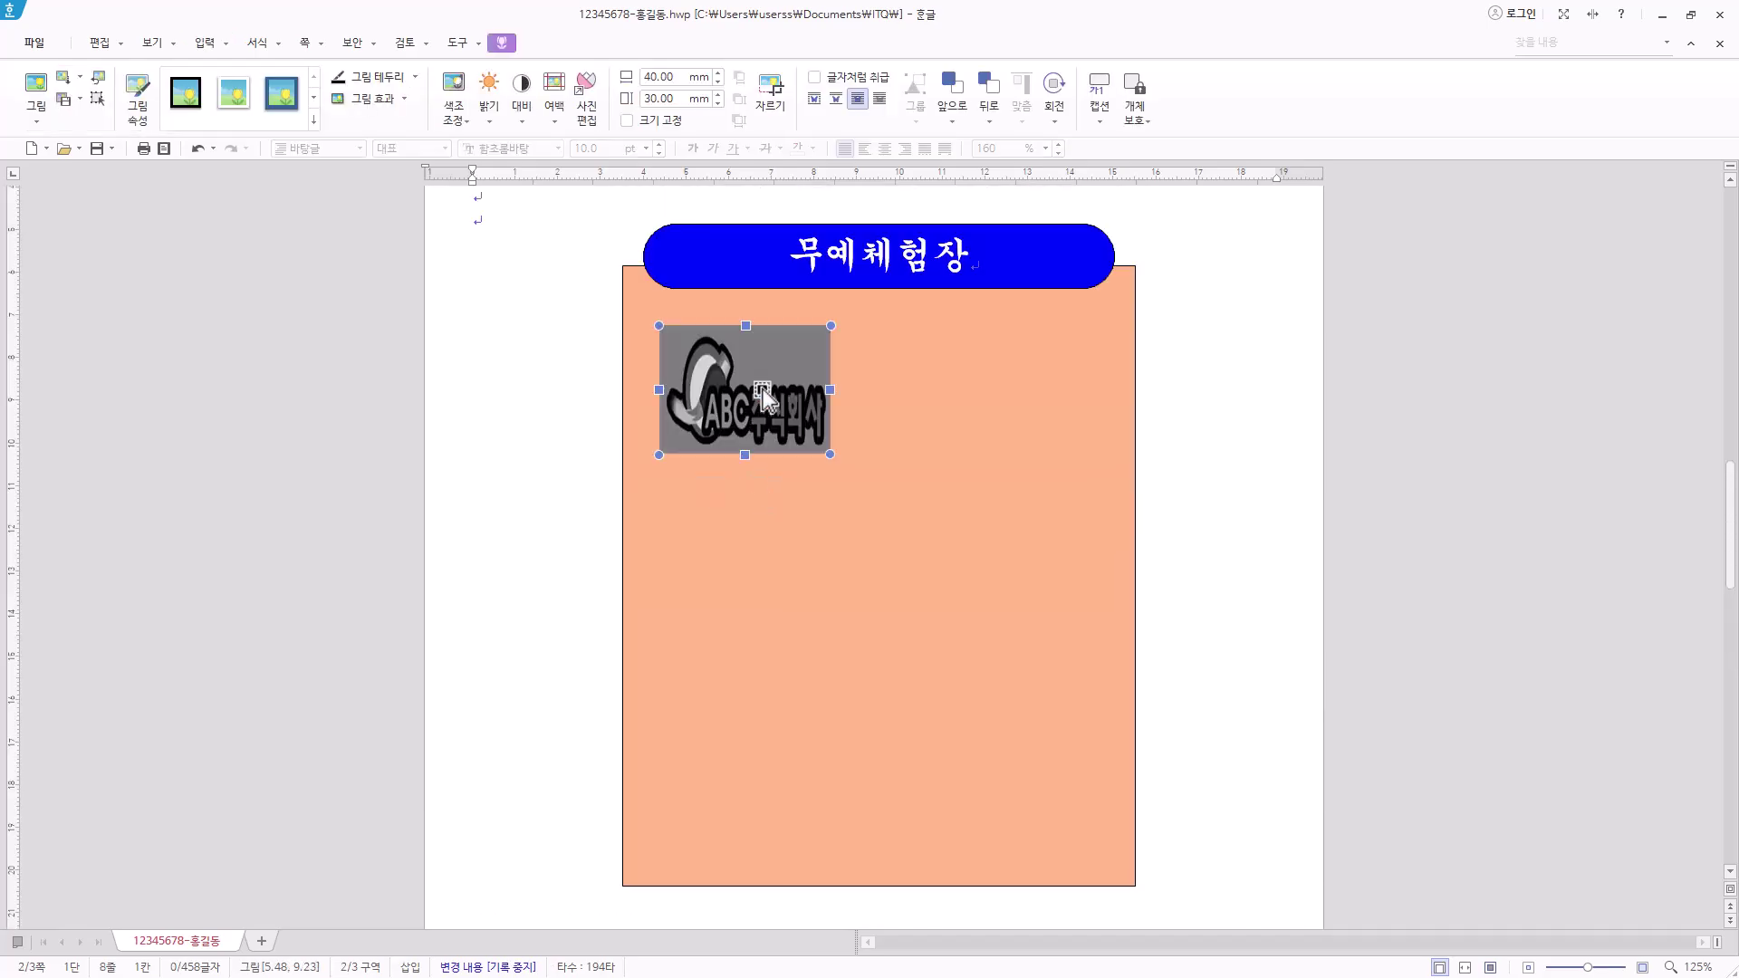
pyautogui.rightClick(764, 390)
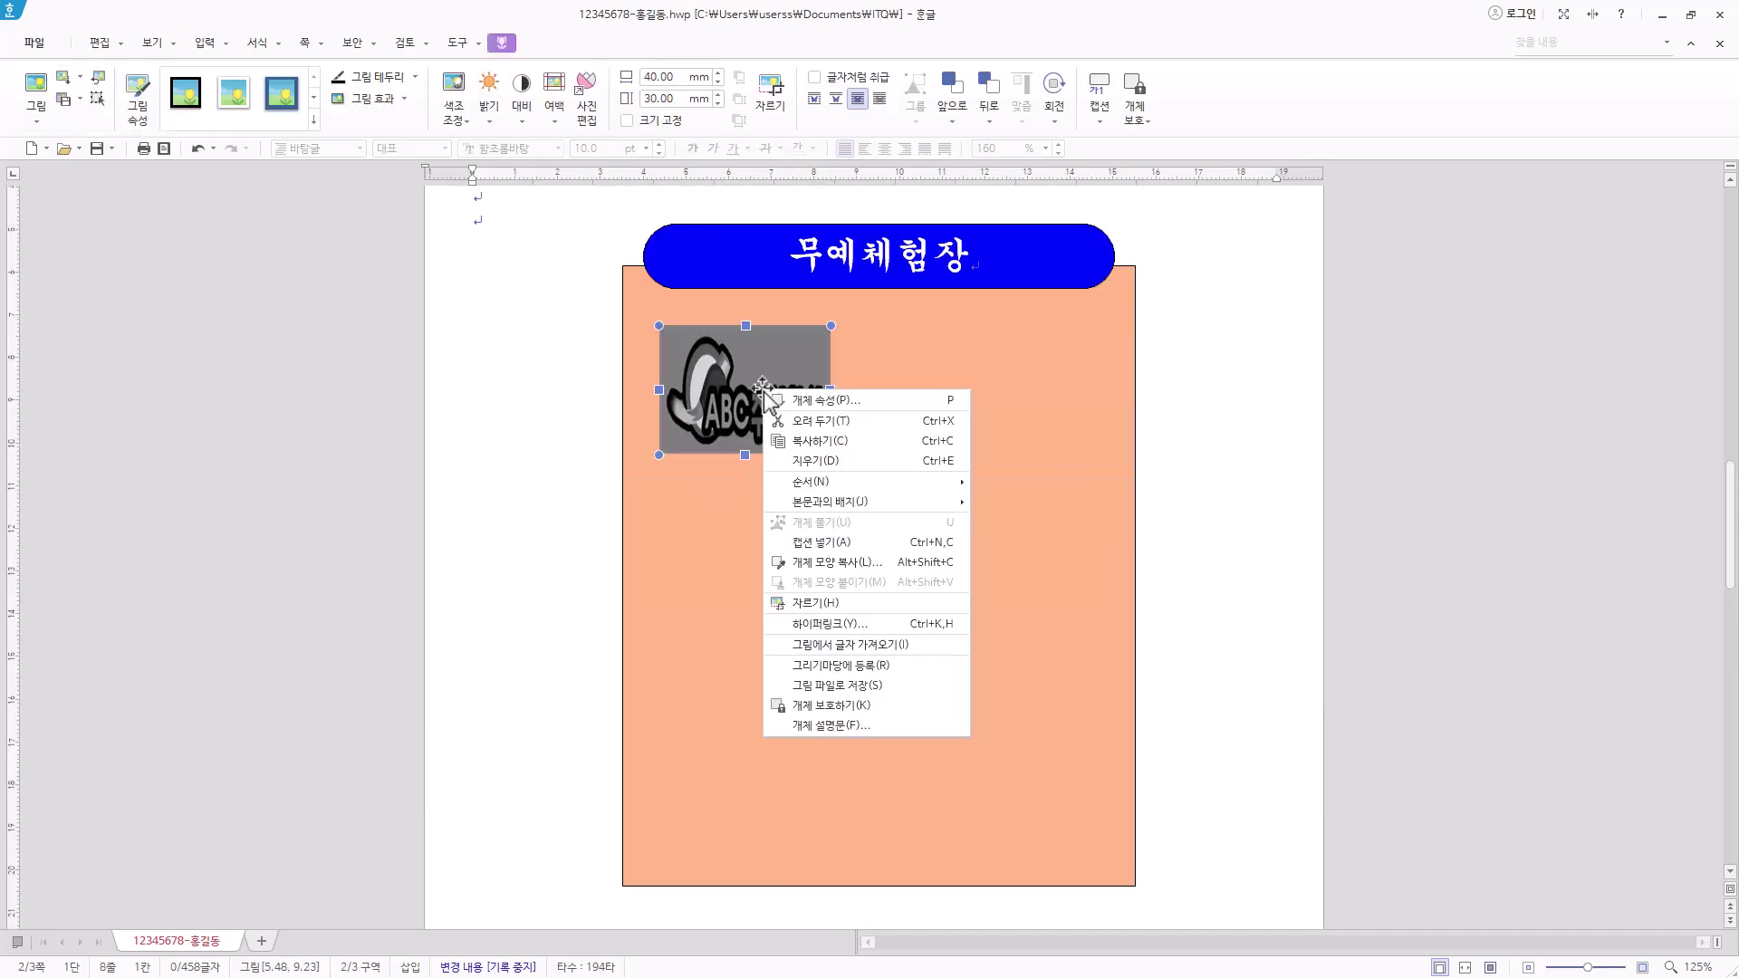
pyautogui.click(870, 624)
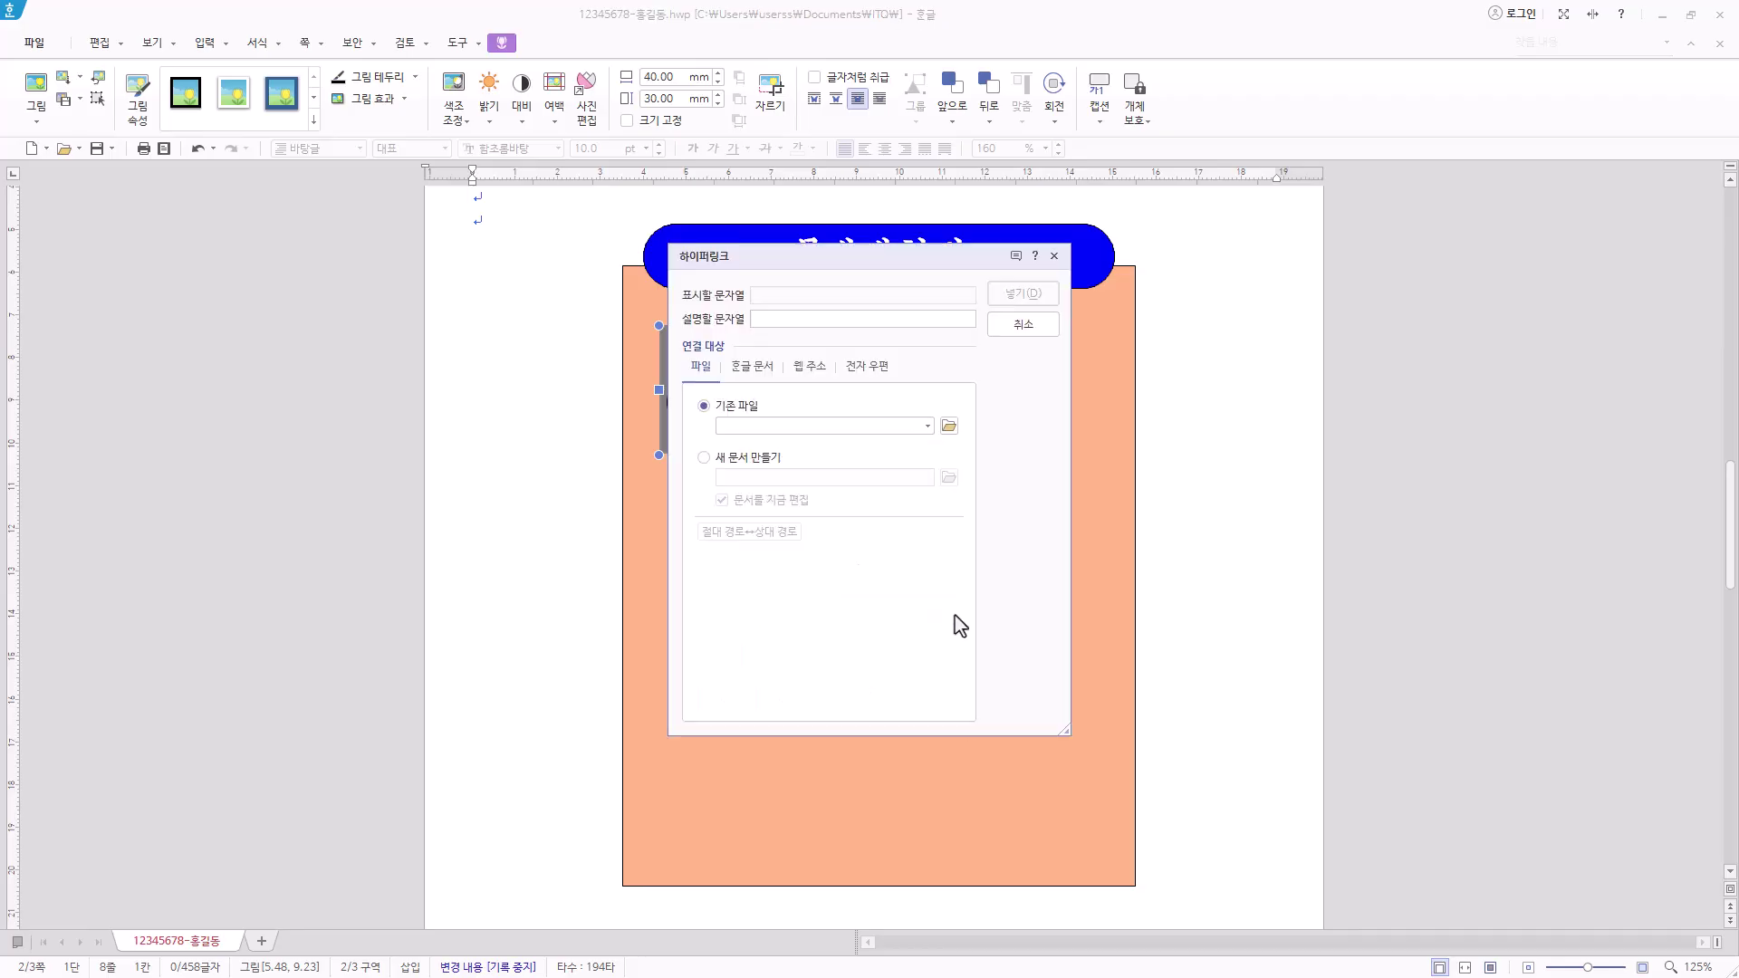
pyautogui.click(770, 367)
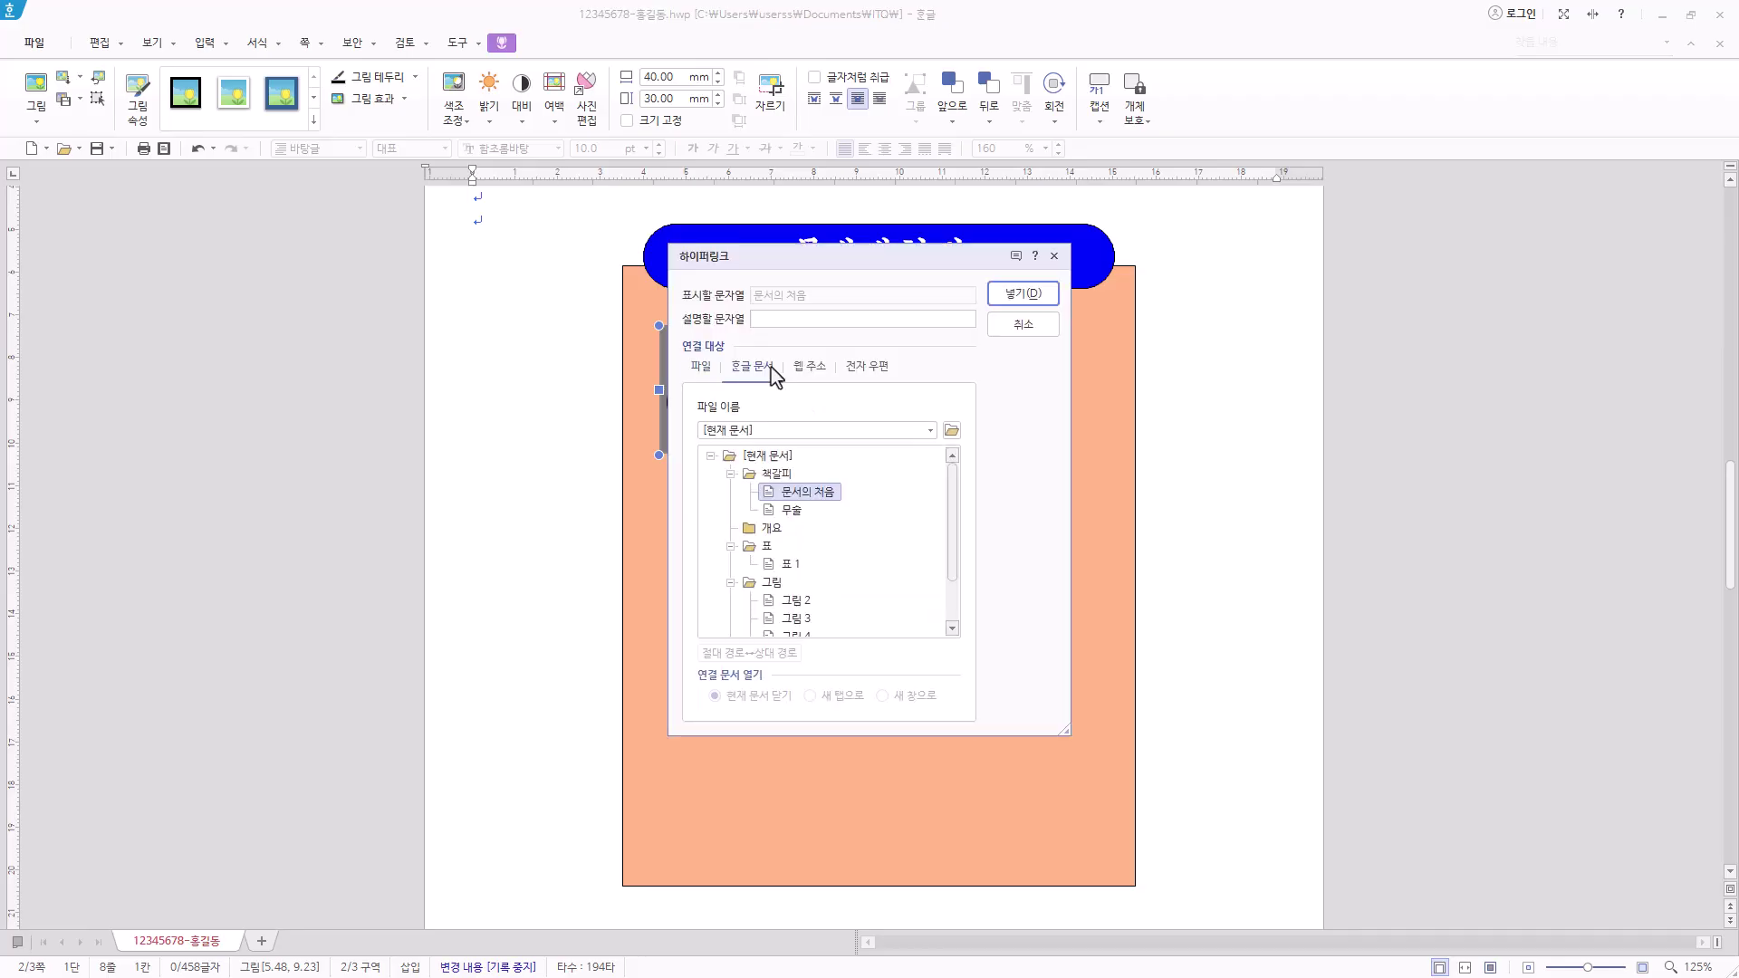
pyautogui.click(797, 510)
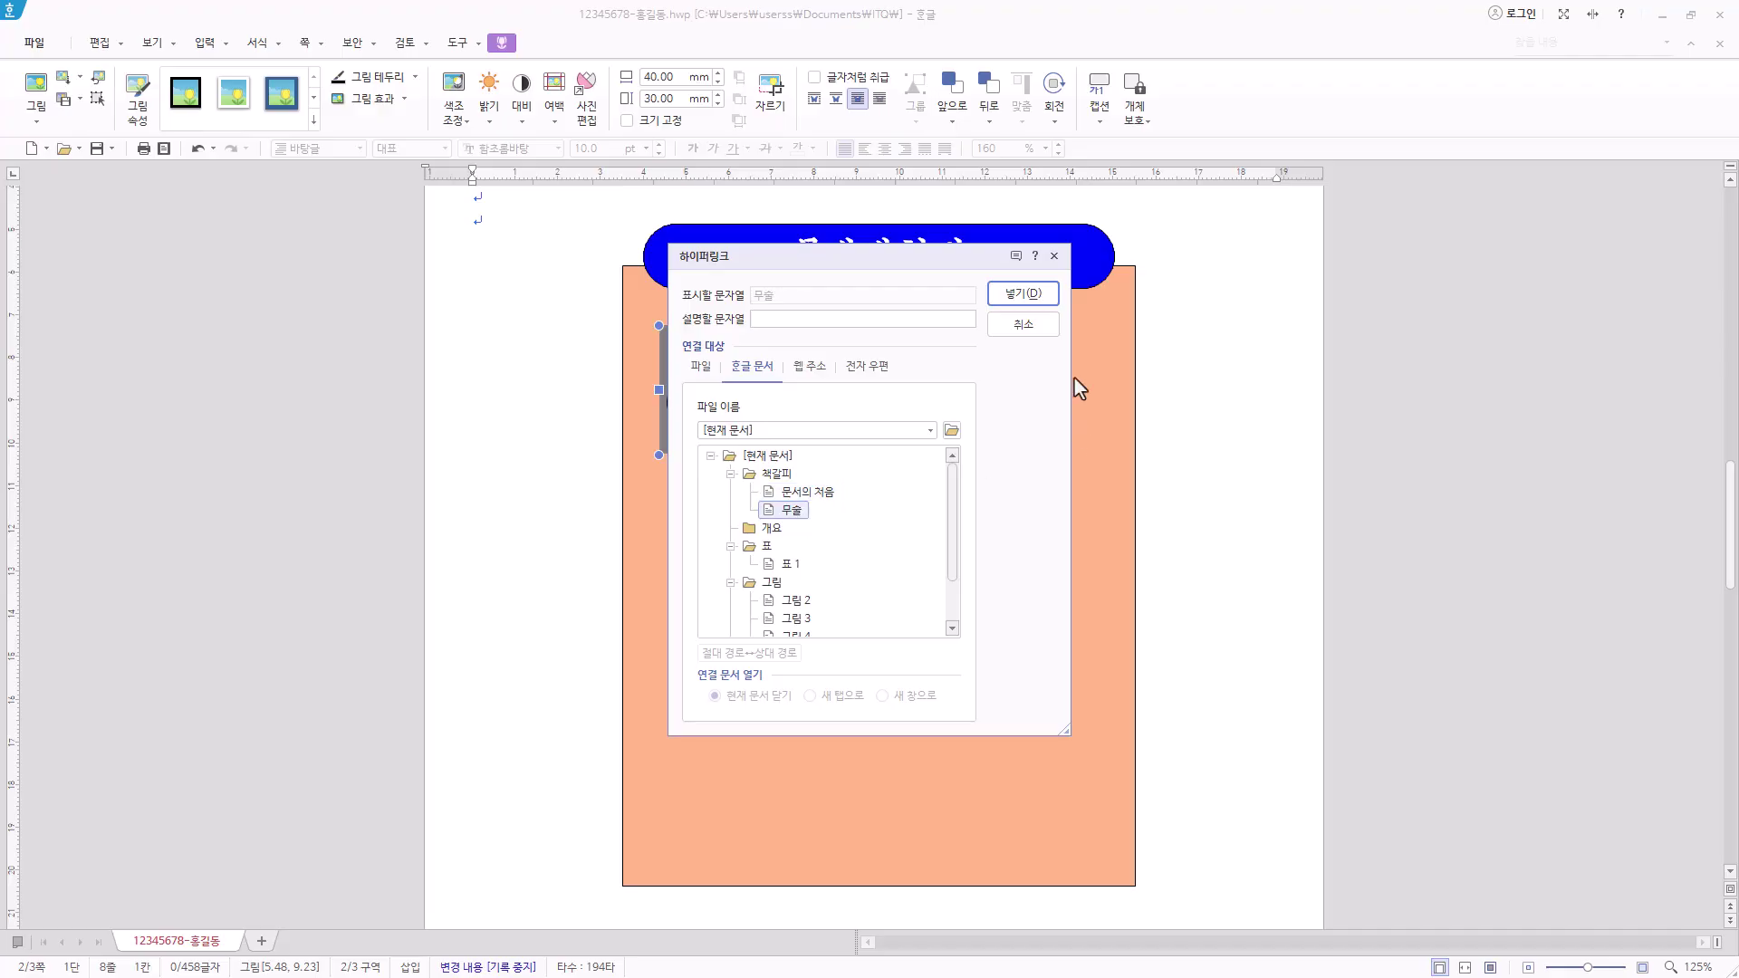
pyautogui.click(1041, 296)
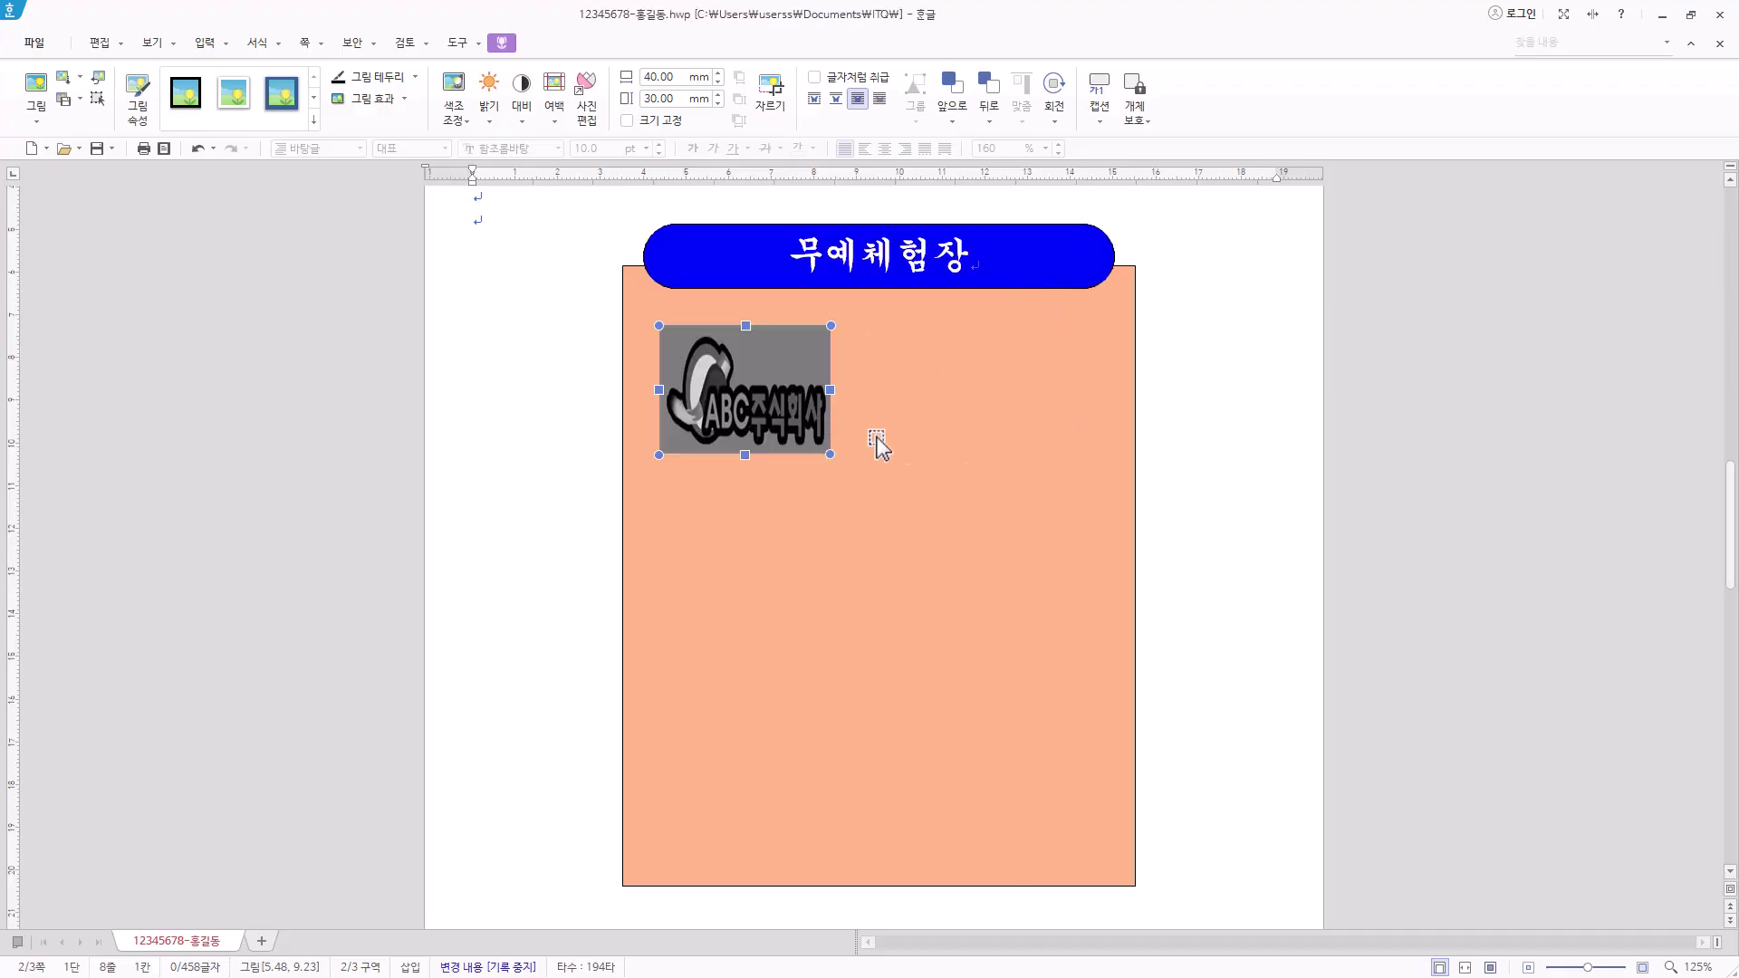
# Start a new 글맵시 object with the text 무술축제 and bring up its shape choices
pyautogui.click(205, 44)
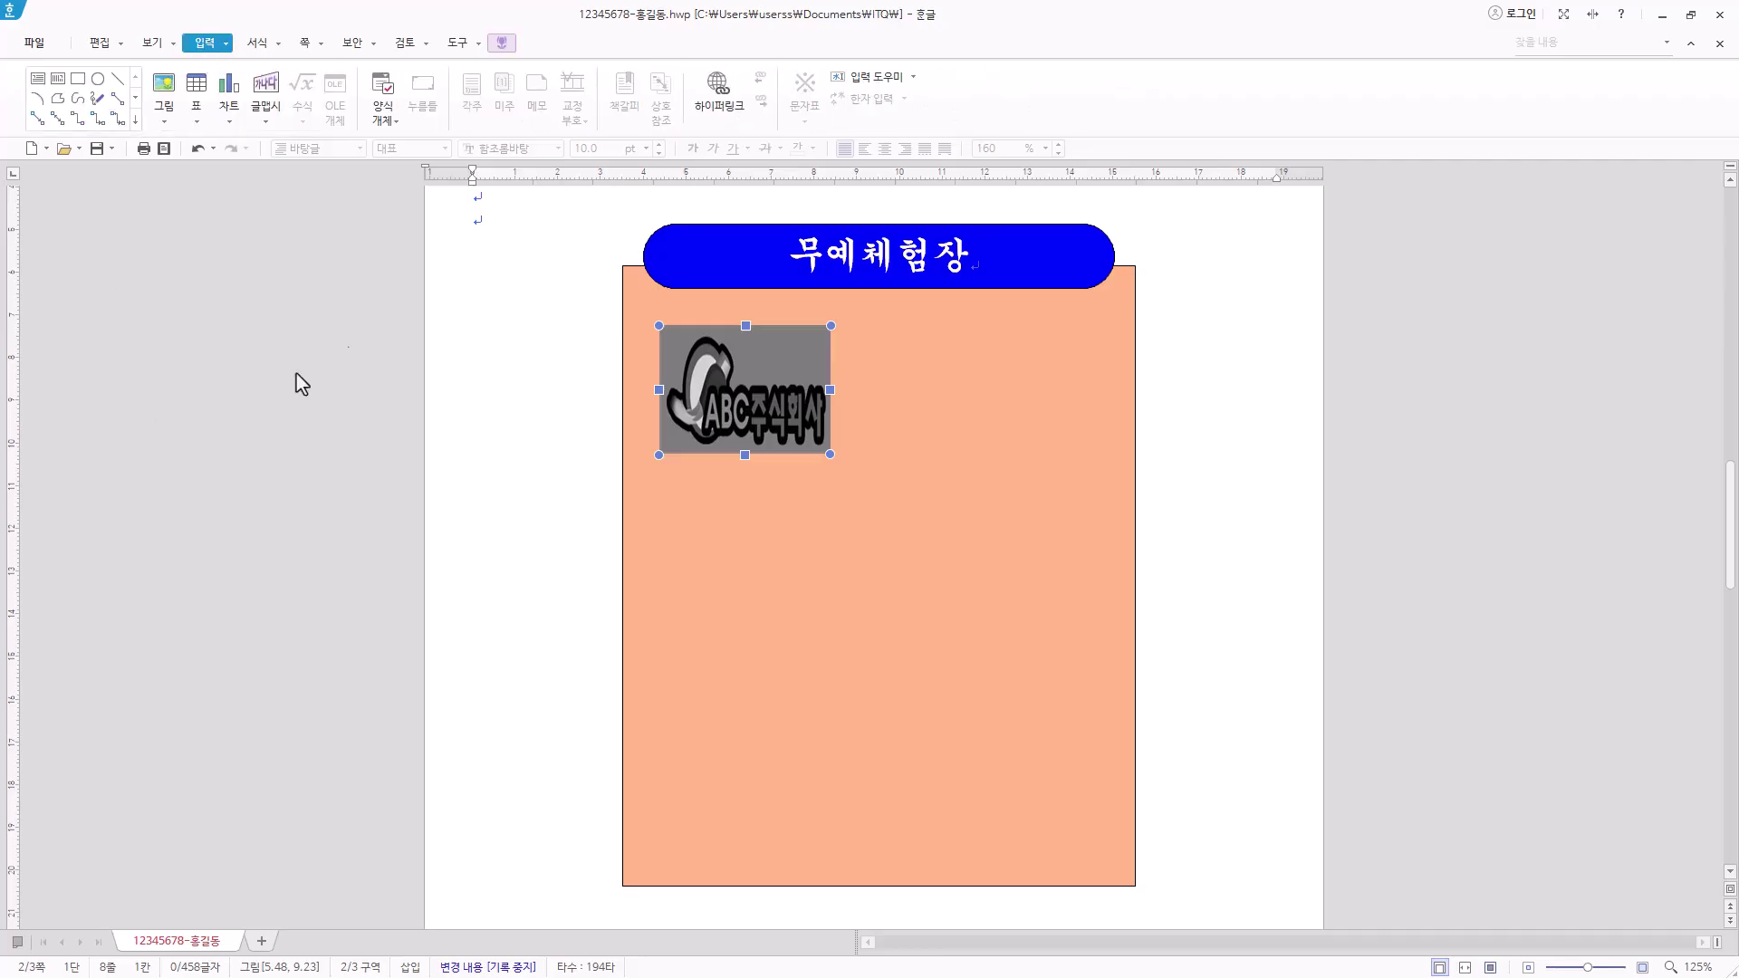
pyautogui.click(267, 95)
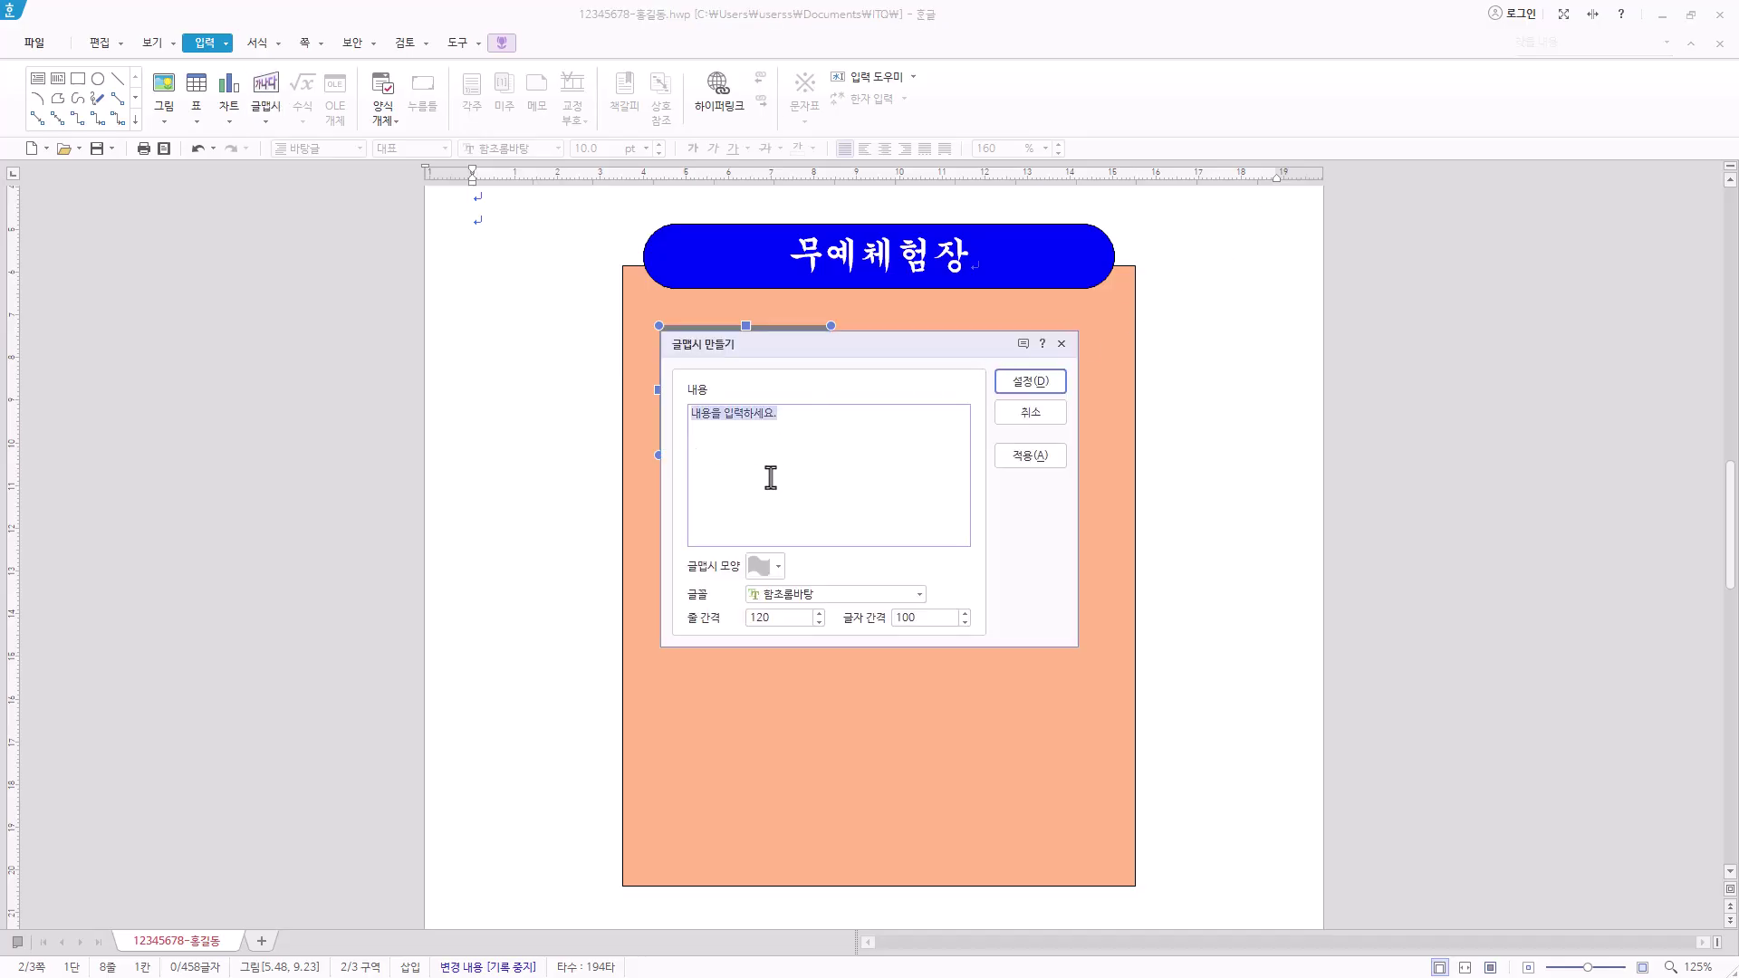
pyautogui.write('무술축제')
pyautogui.click(777, 568)
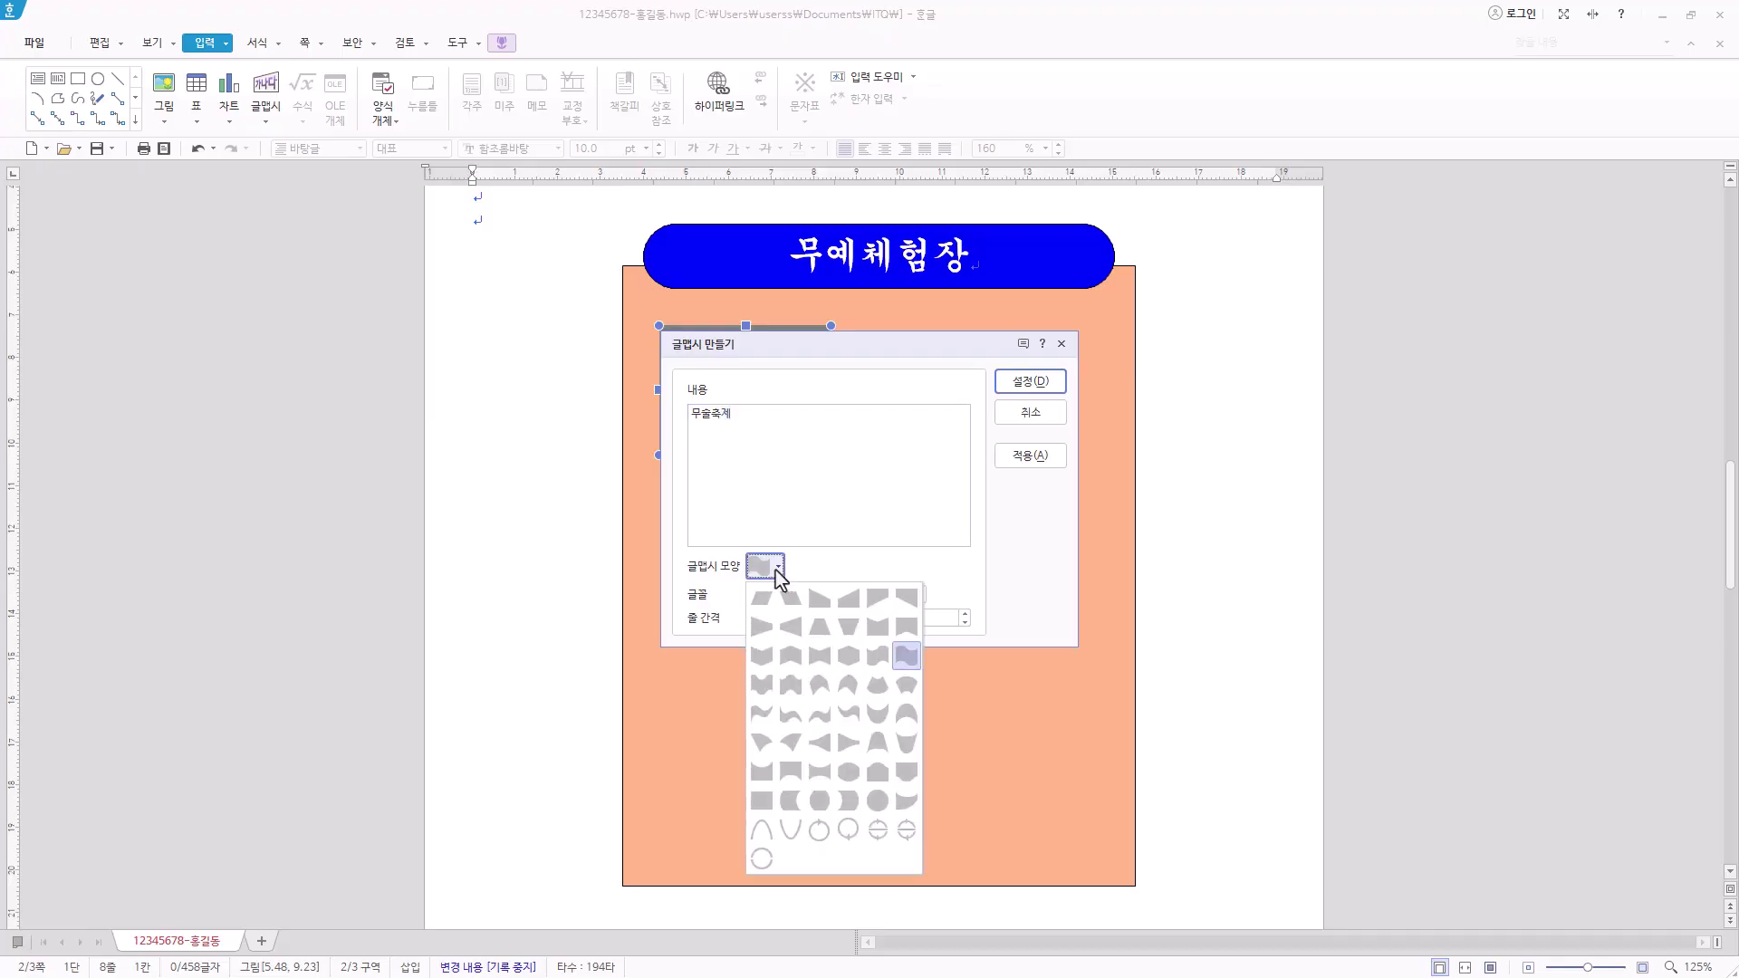
# Give the 무술축제 WordArt (글맵시) the bow-tie shape and the 돋움 font, and insert it
pyautogui.click(824, 668)
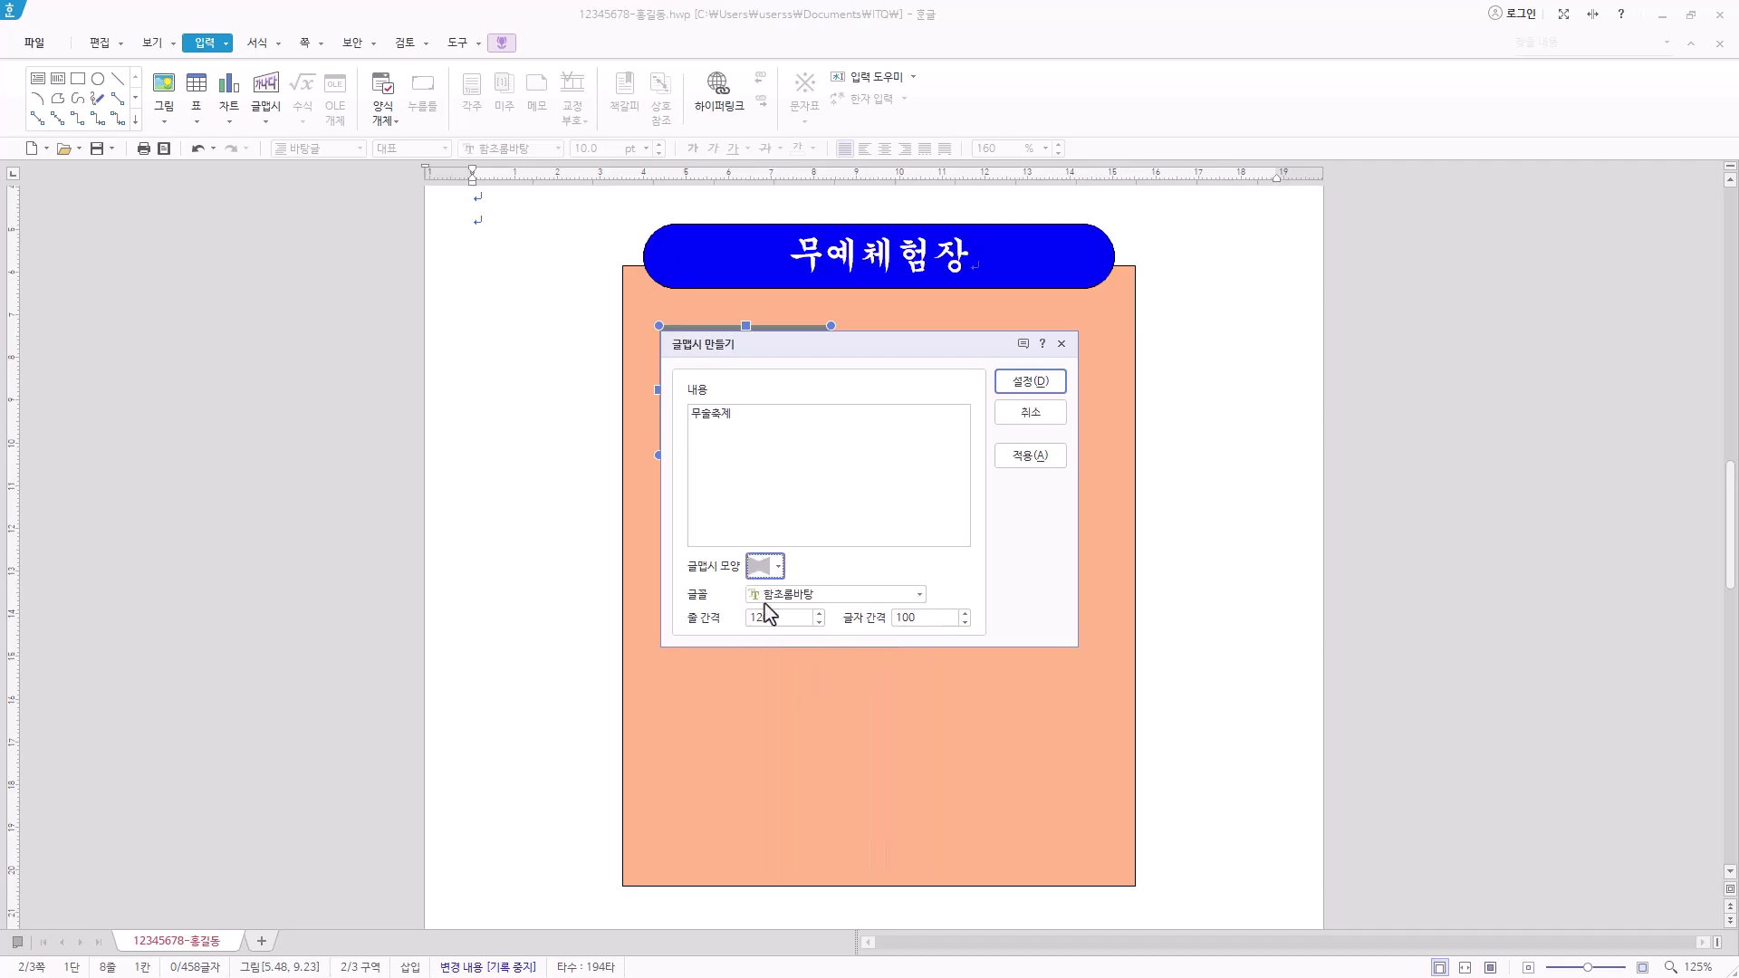
pyautogui.click(919, 594)
pyautogui.moveTo(915, 735); pyautogui.dragTo(923, 575)
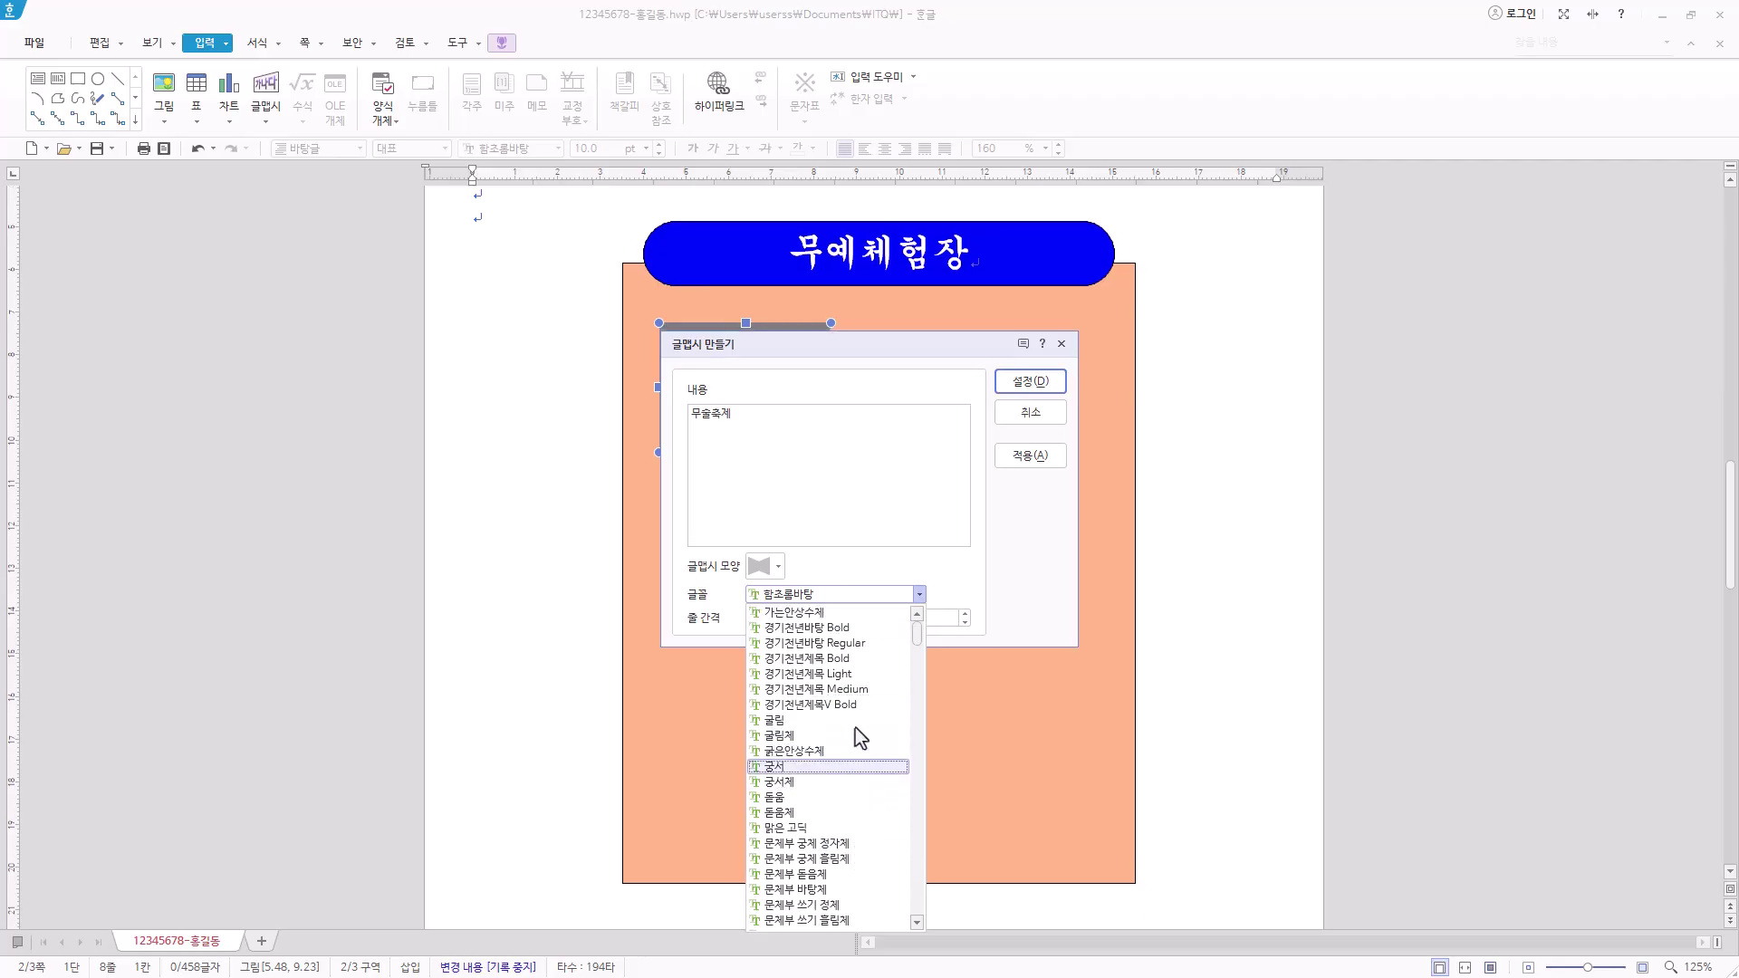
pyautogui.click(851, 797)
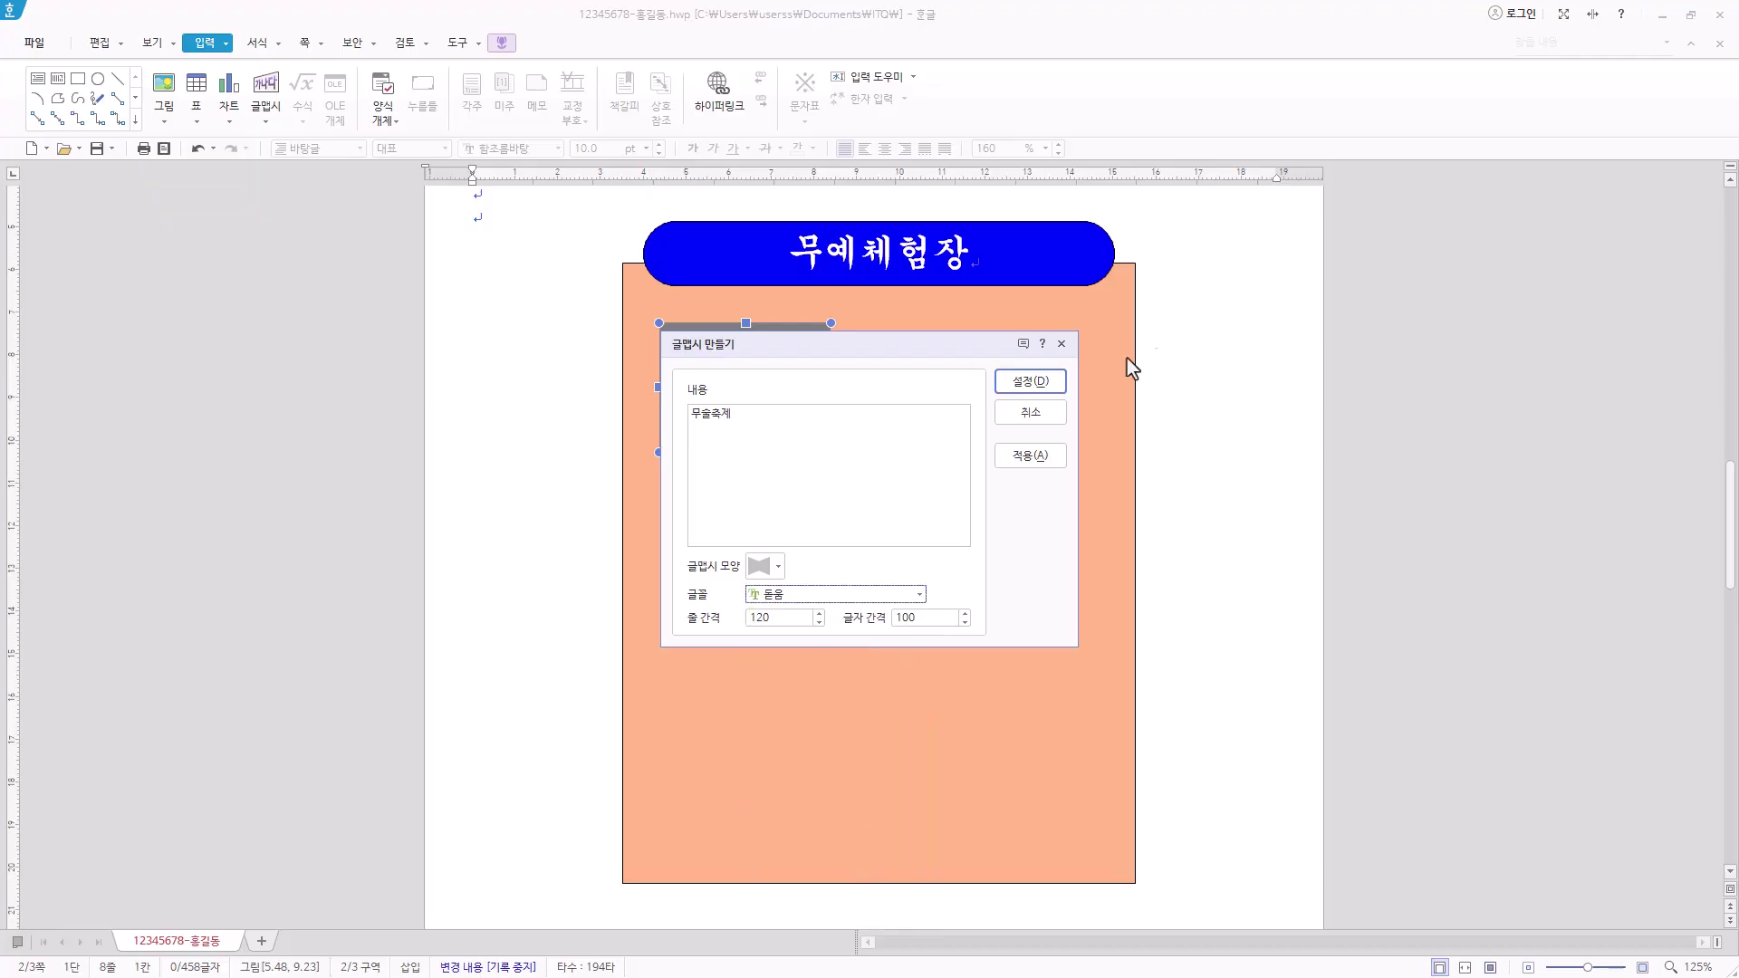
pyautogui.click(1033, 382)
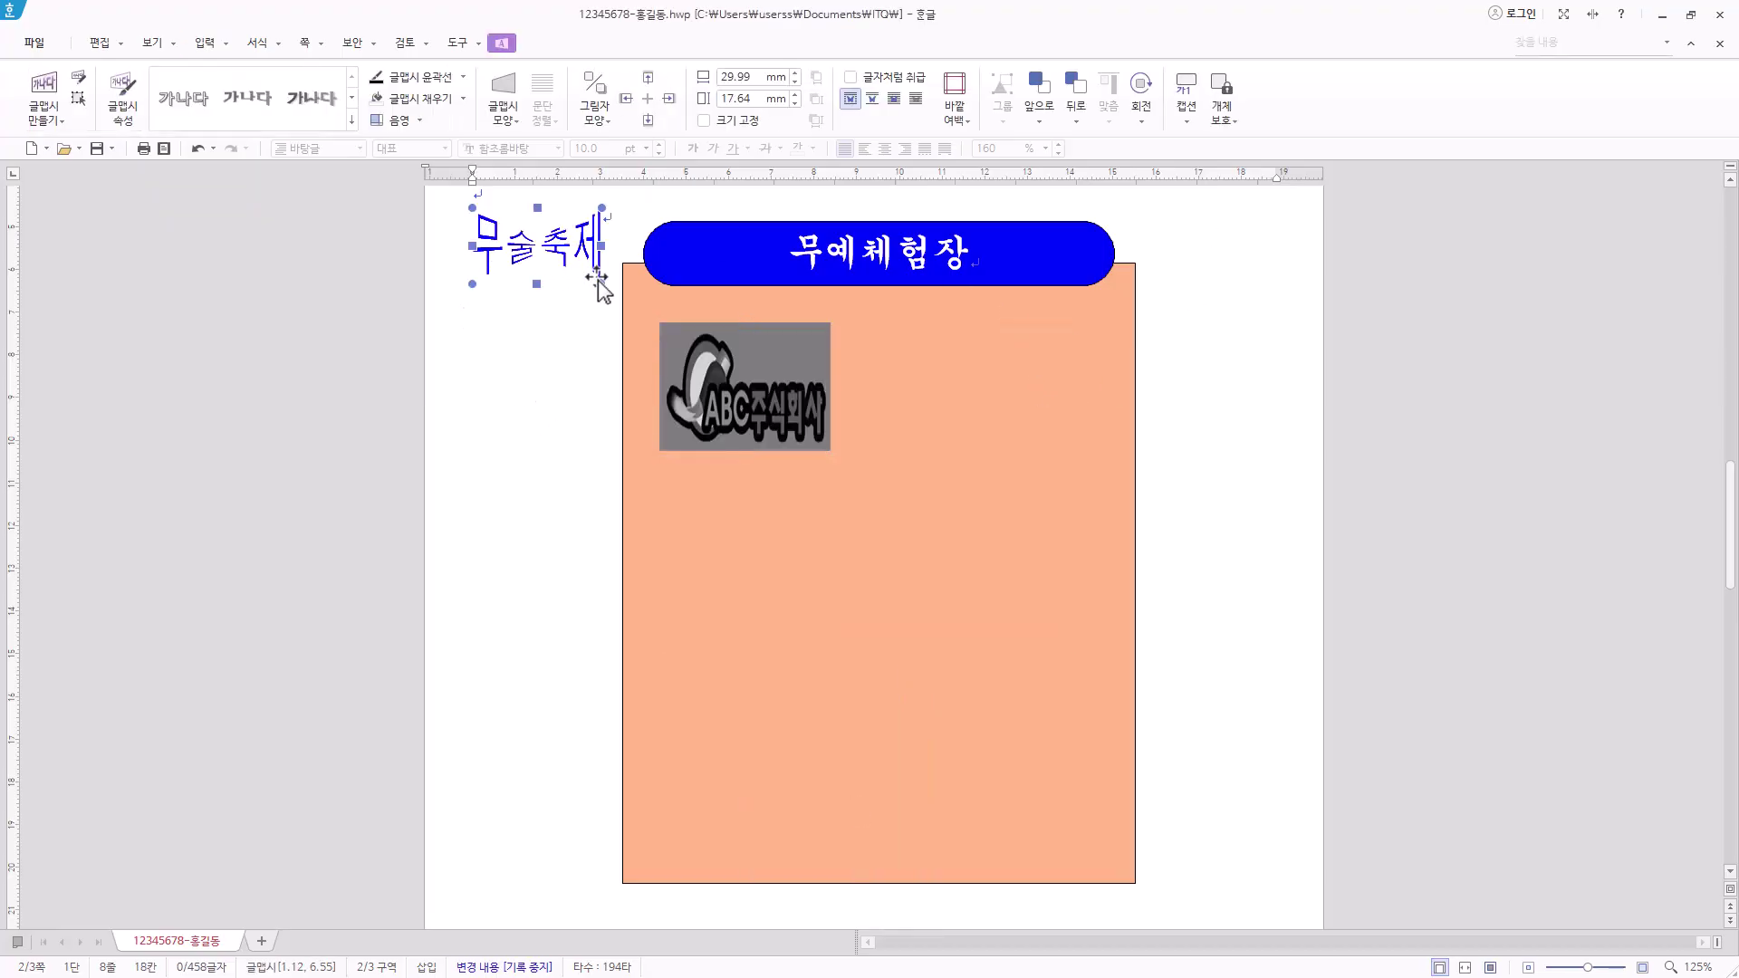
# Set the 무술축제 WordArt's width to 50 mm and height to 30 mm, and place it in front of the text
pyautogui.moveTo(601, 284); pyautogui.dragTo(699, 372)
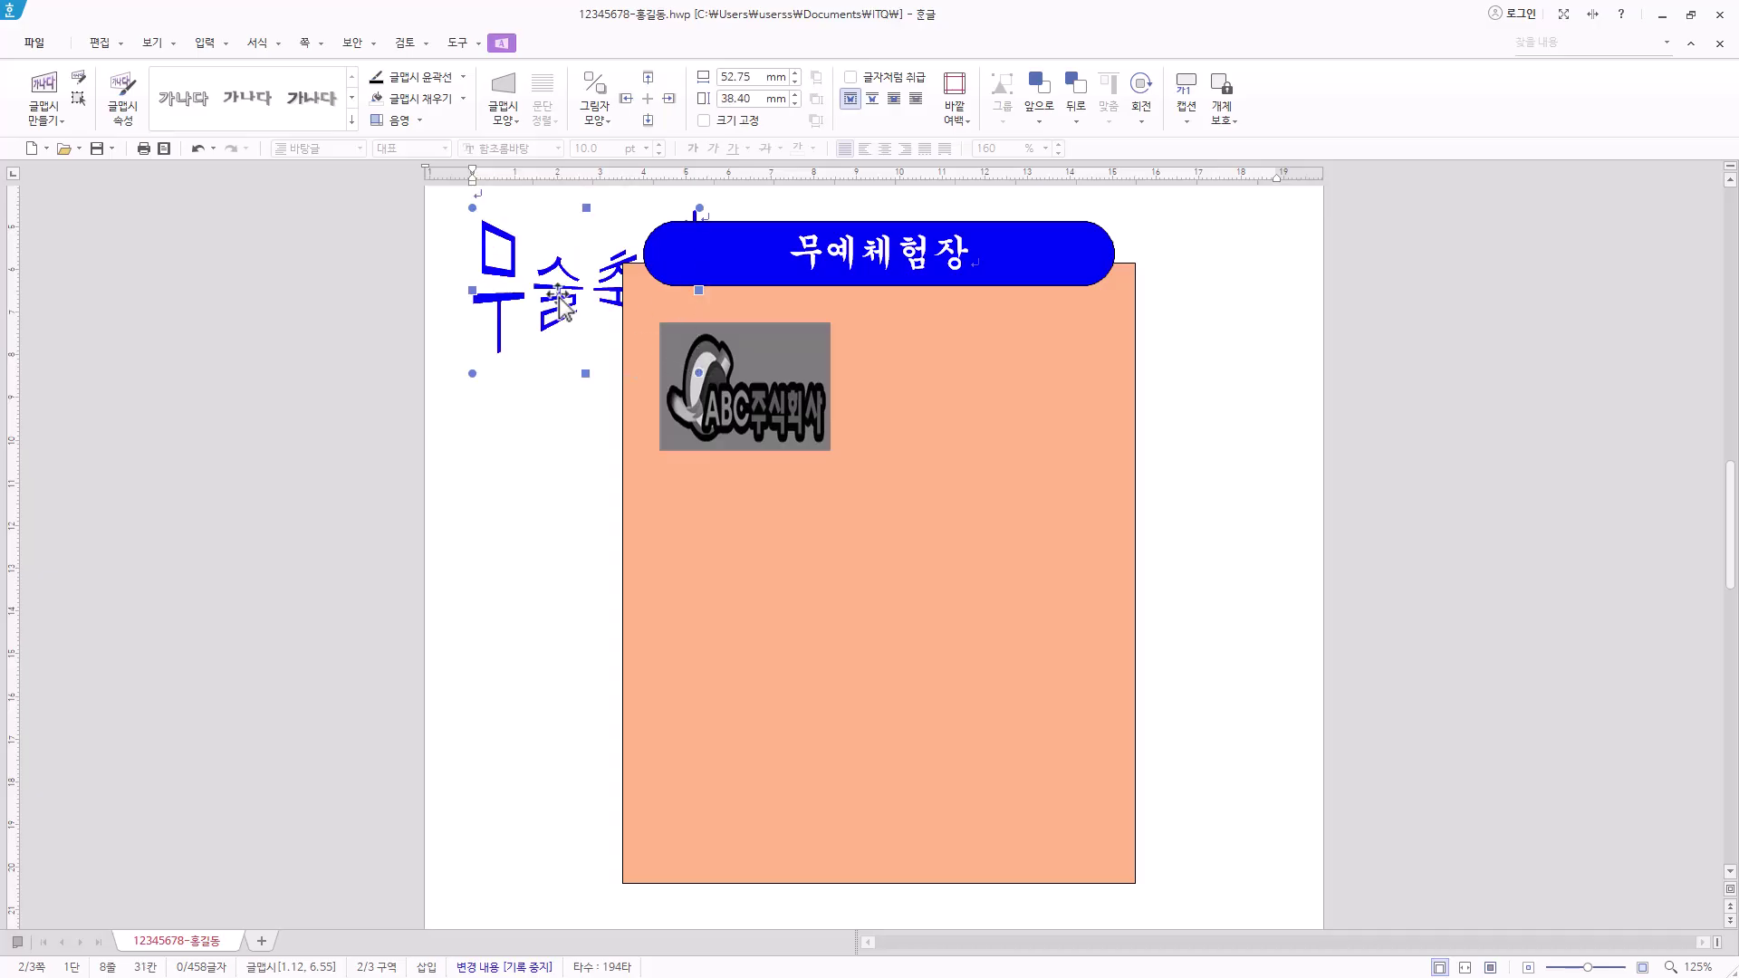
pyautogui.hotkey('ctrl', 'z')
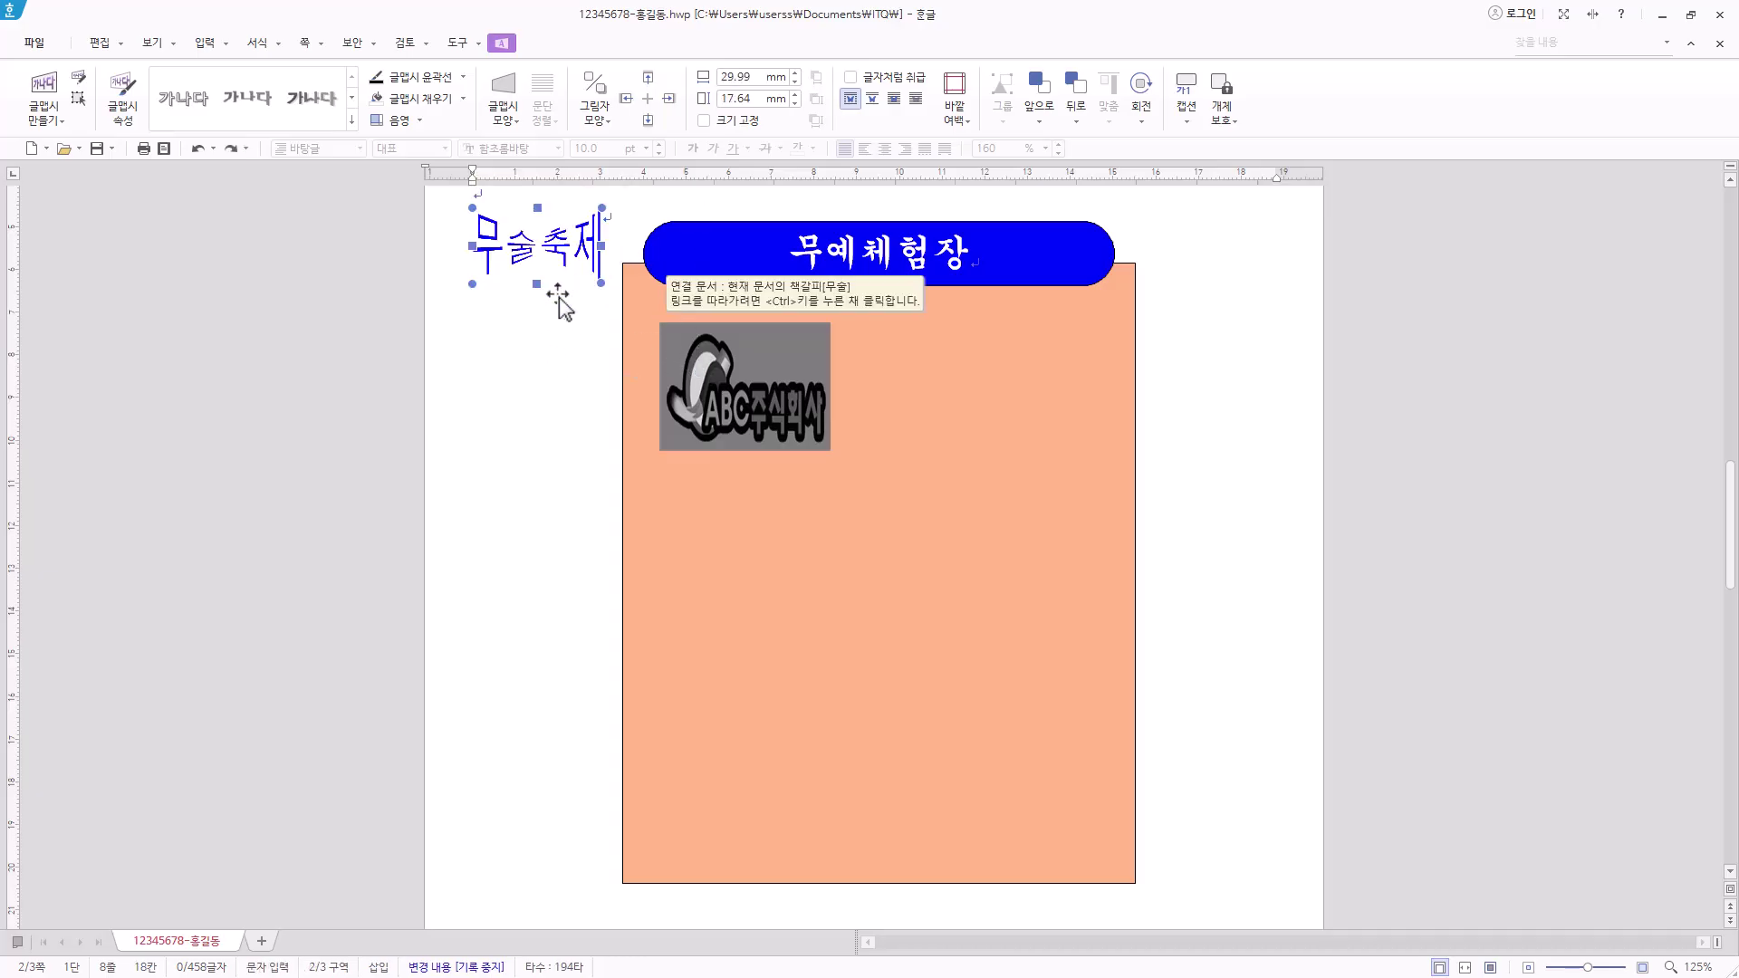
pyautogui.rightClick(539, 244)
pyautogui.click(594, 261)
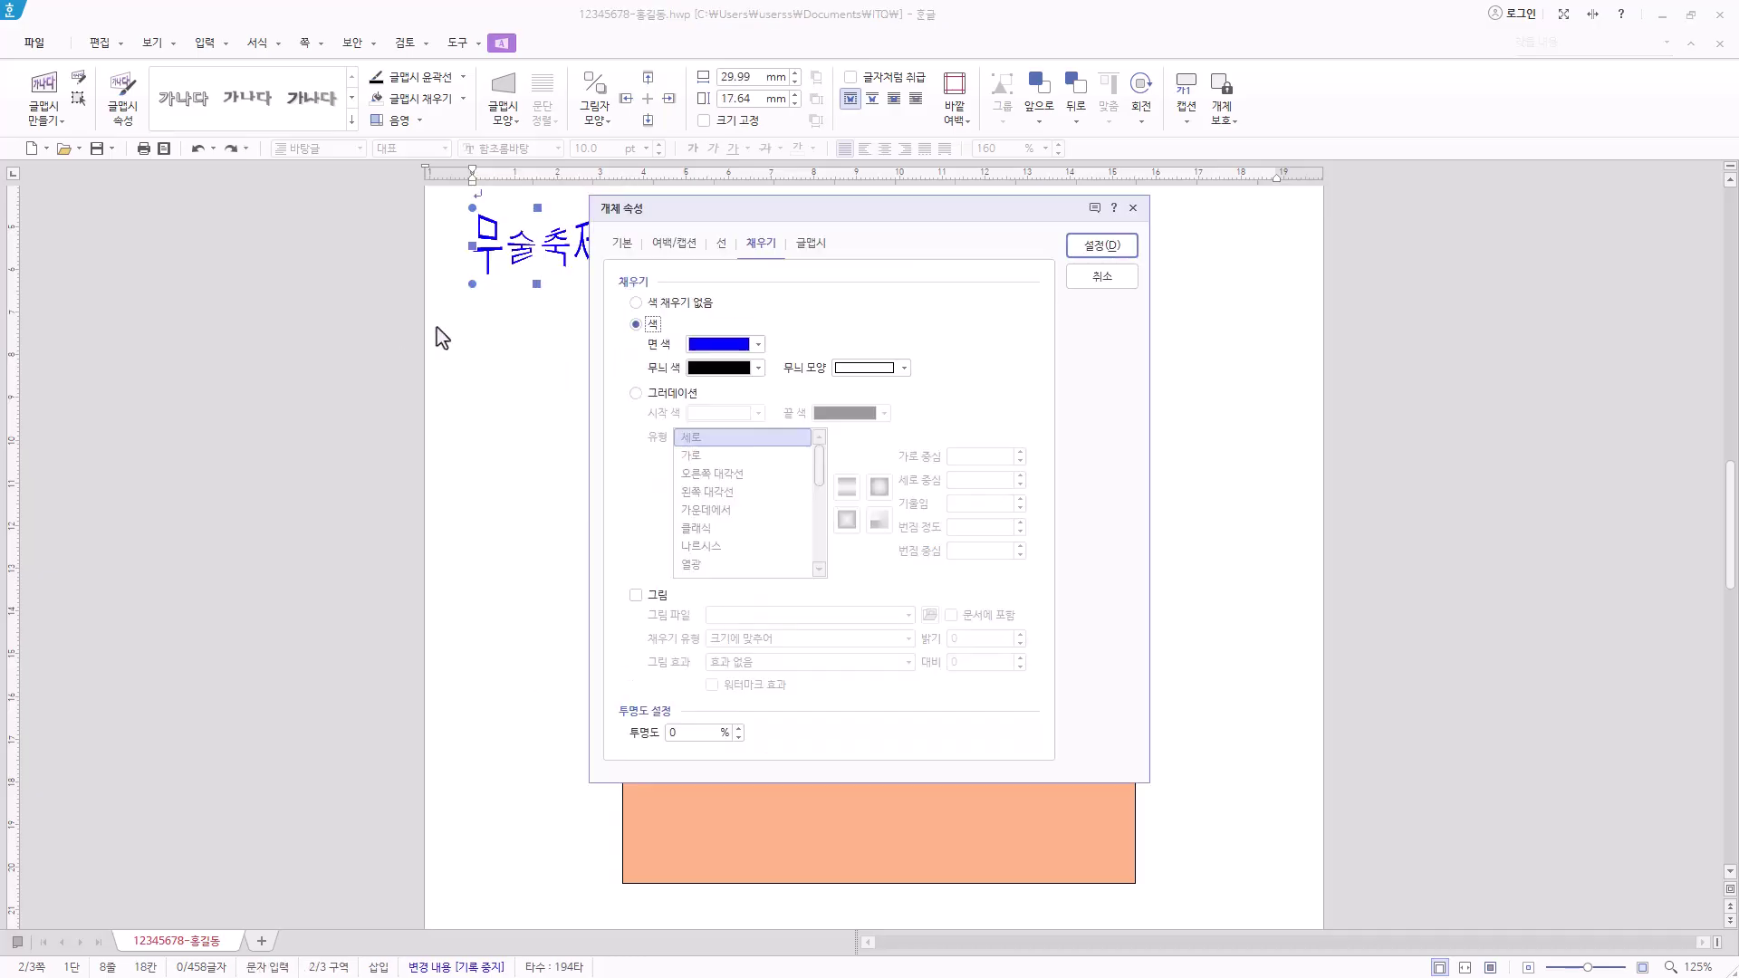
pyautogui.click(621, 242)
pyautogui.press('Tab')
pyautogui.write('50')
pyautogui.press('Tab')
pyautogui.press('Tab')
pyautogui.write('30')
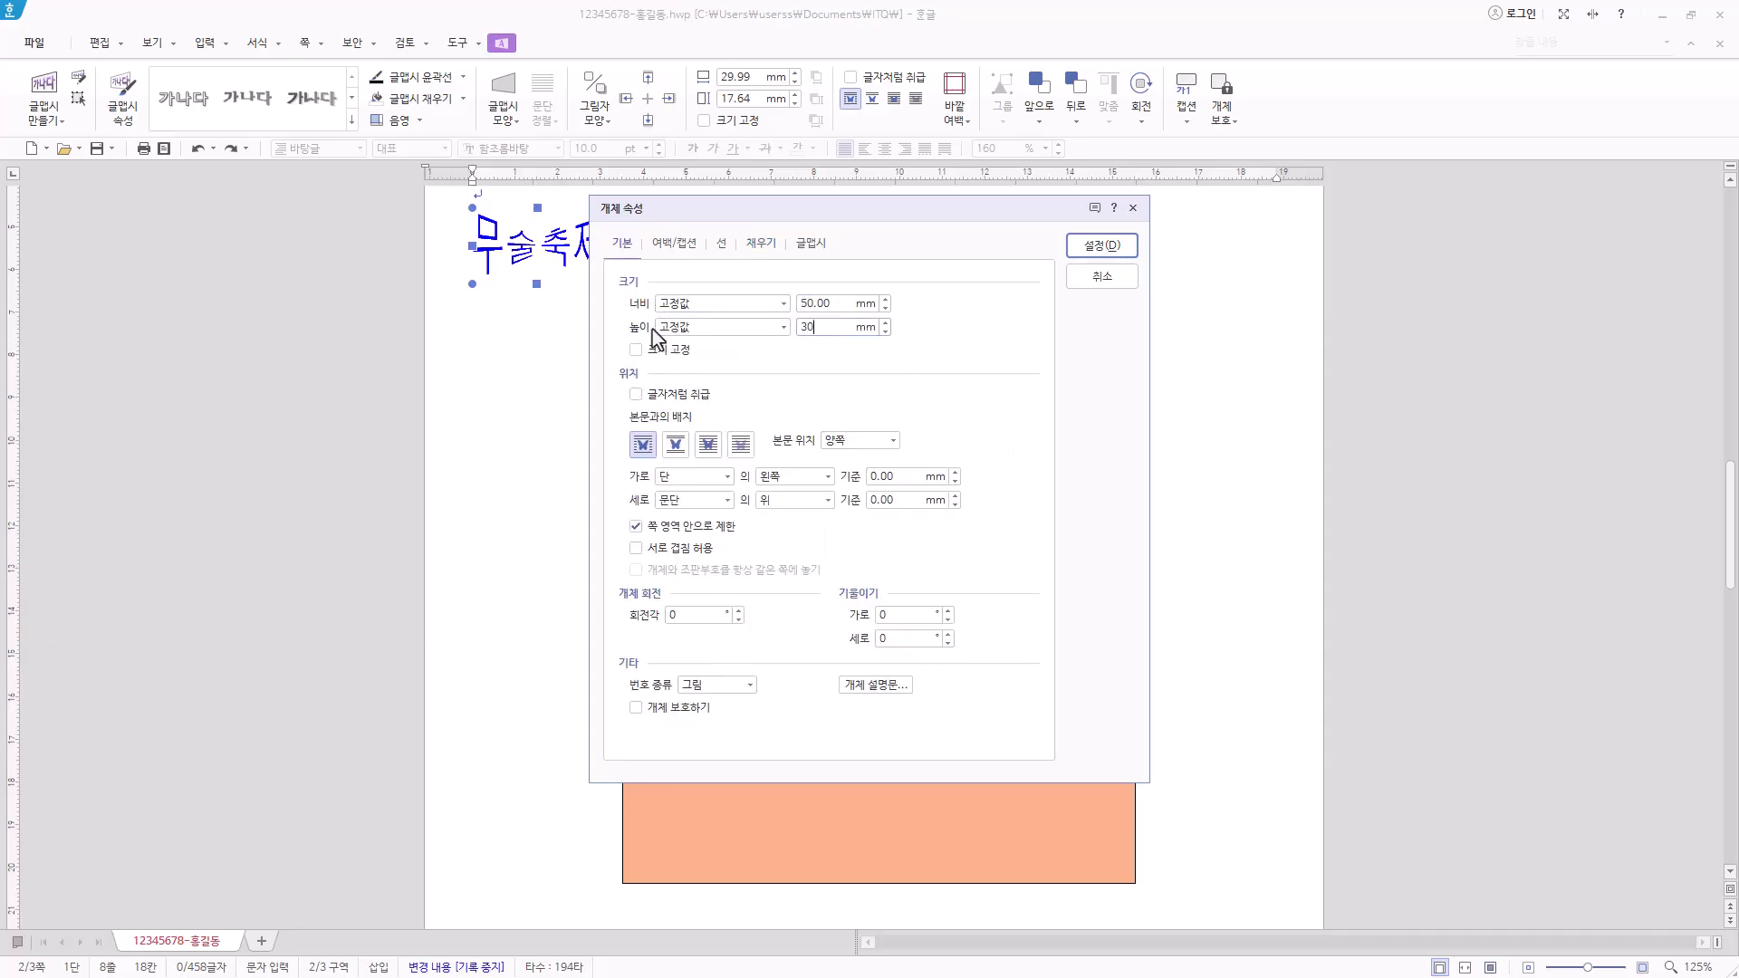
pyautogui.click(711, 448)
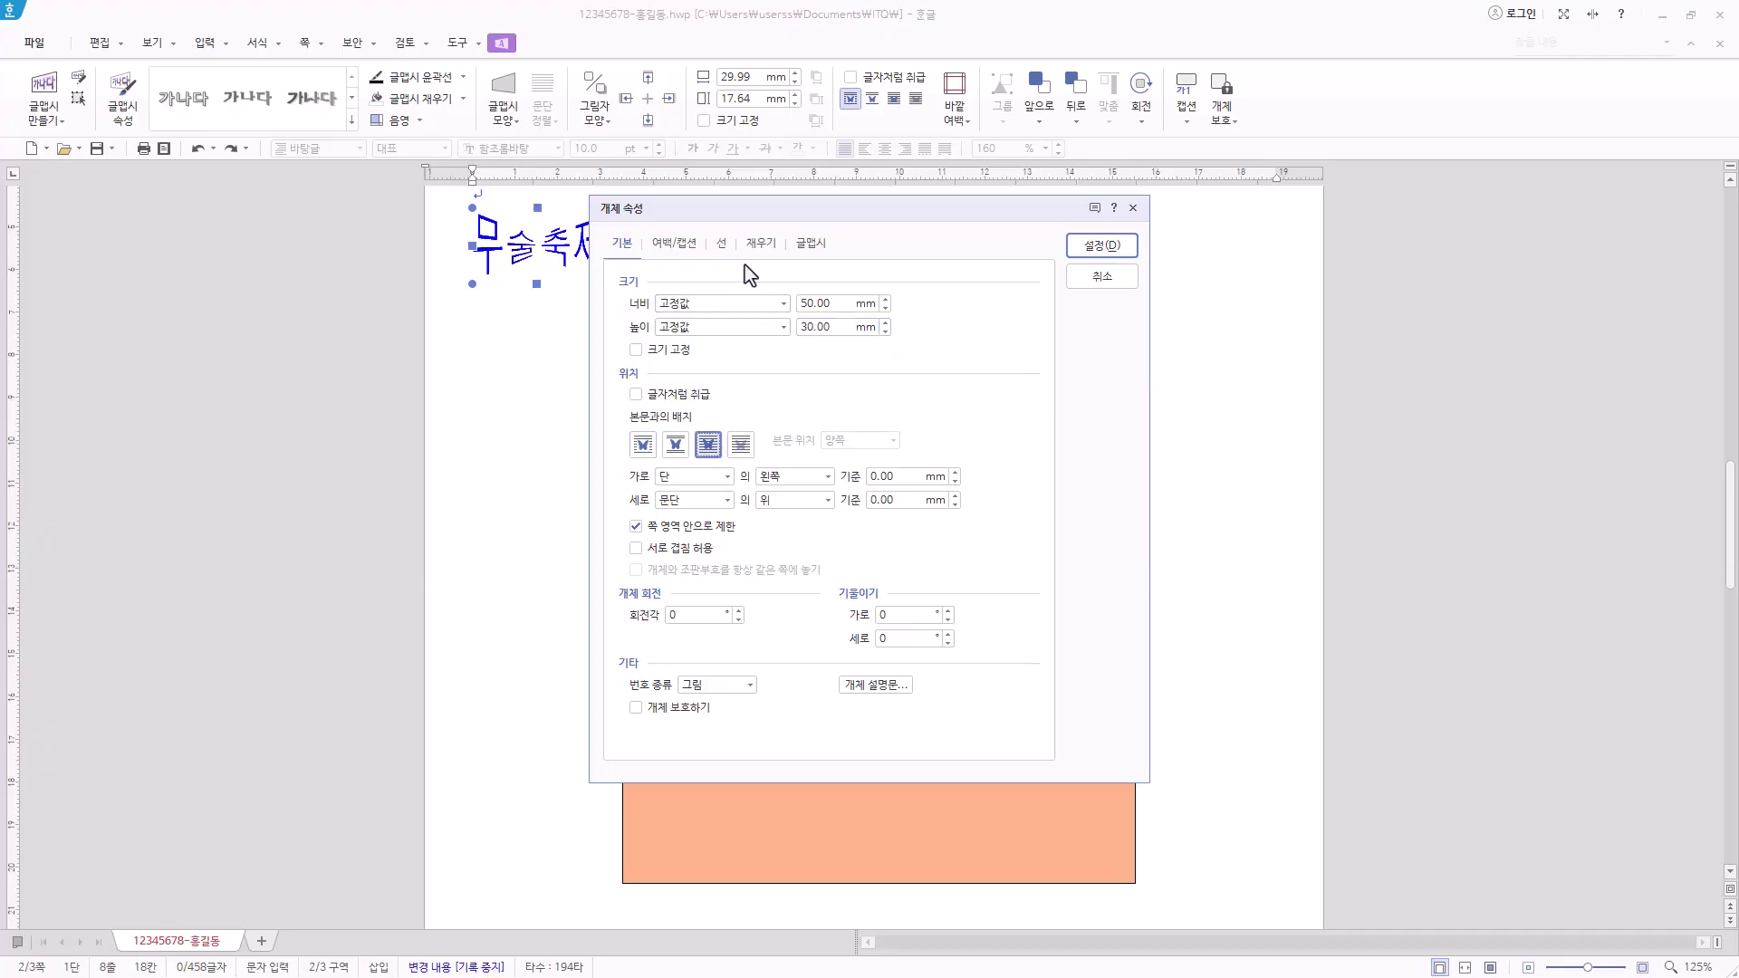
# Fill the 무술축제 WordArt with red and move it beside the company logo inside the orange box
pyautogui.click(768, 250)
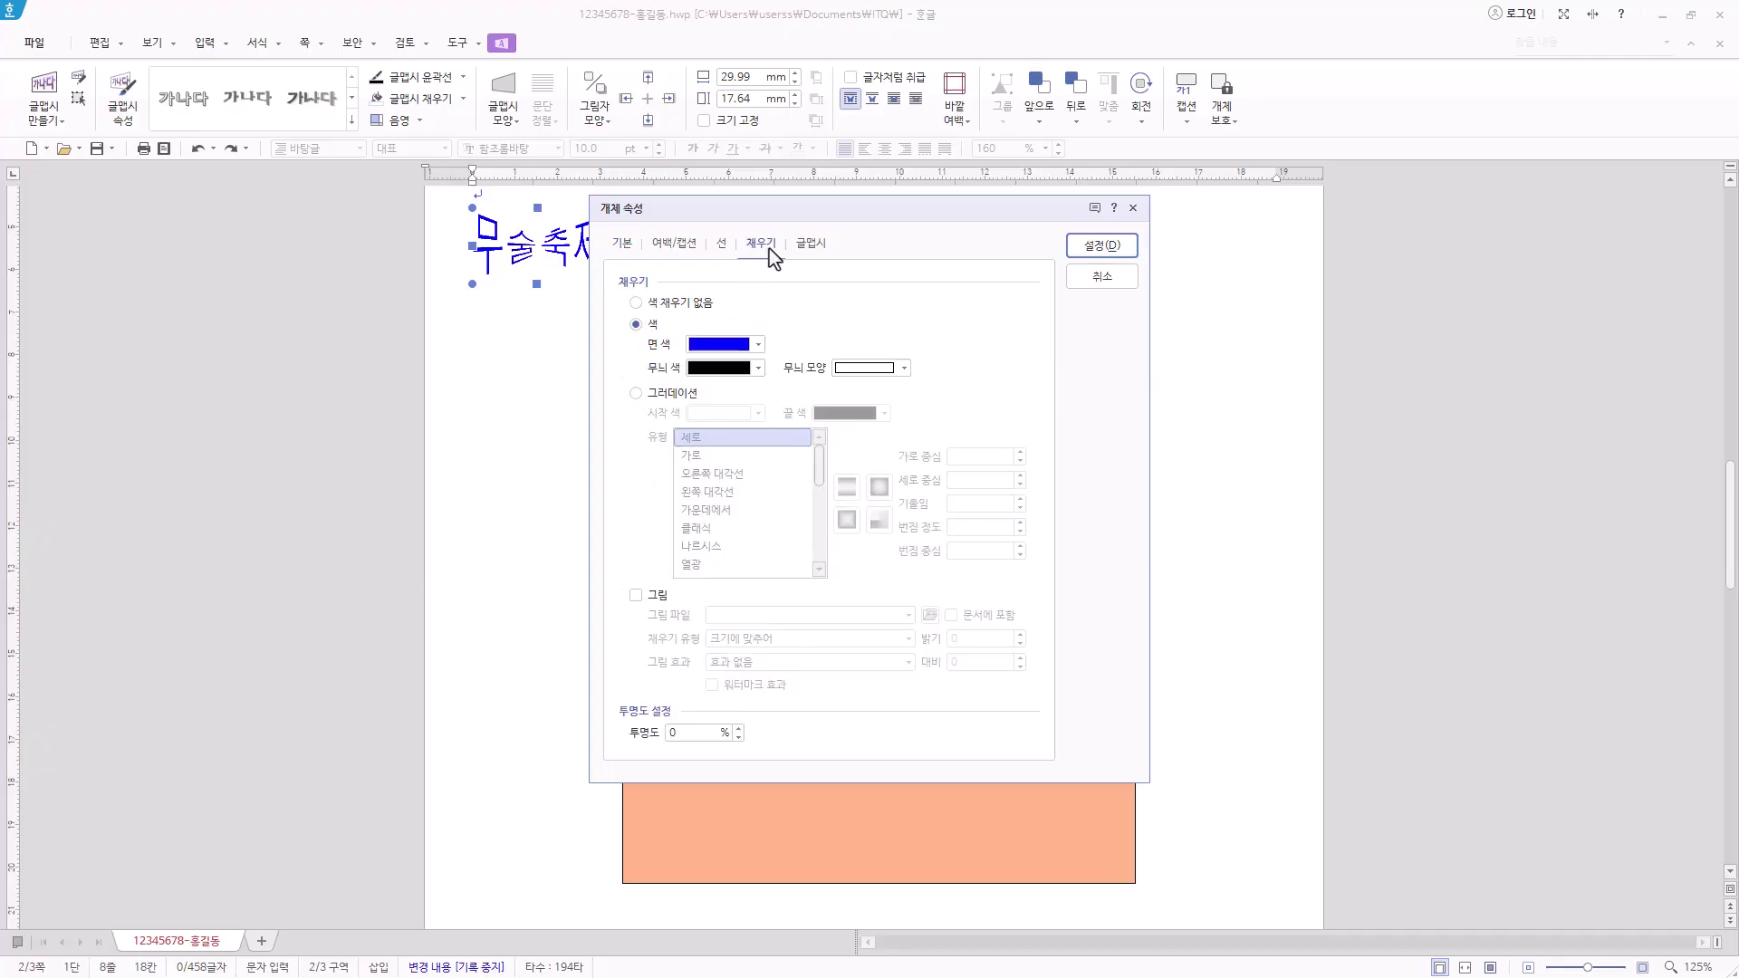
pyautogui.click(758, 344)
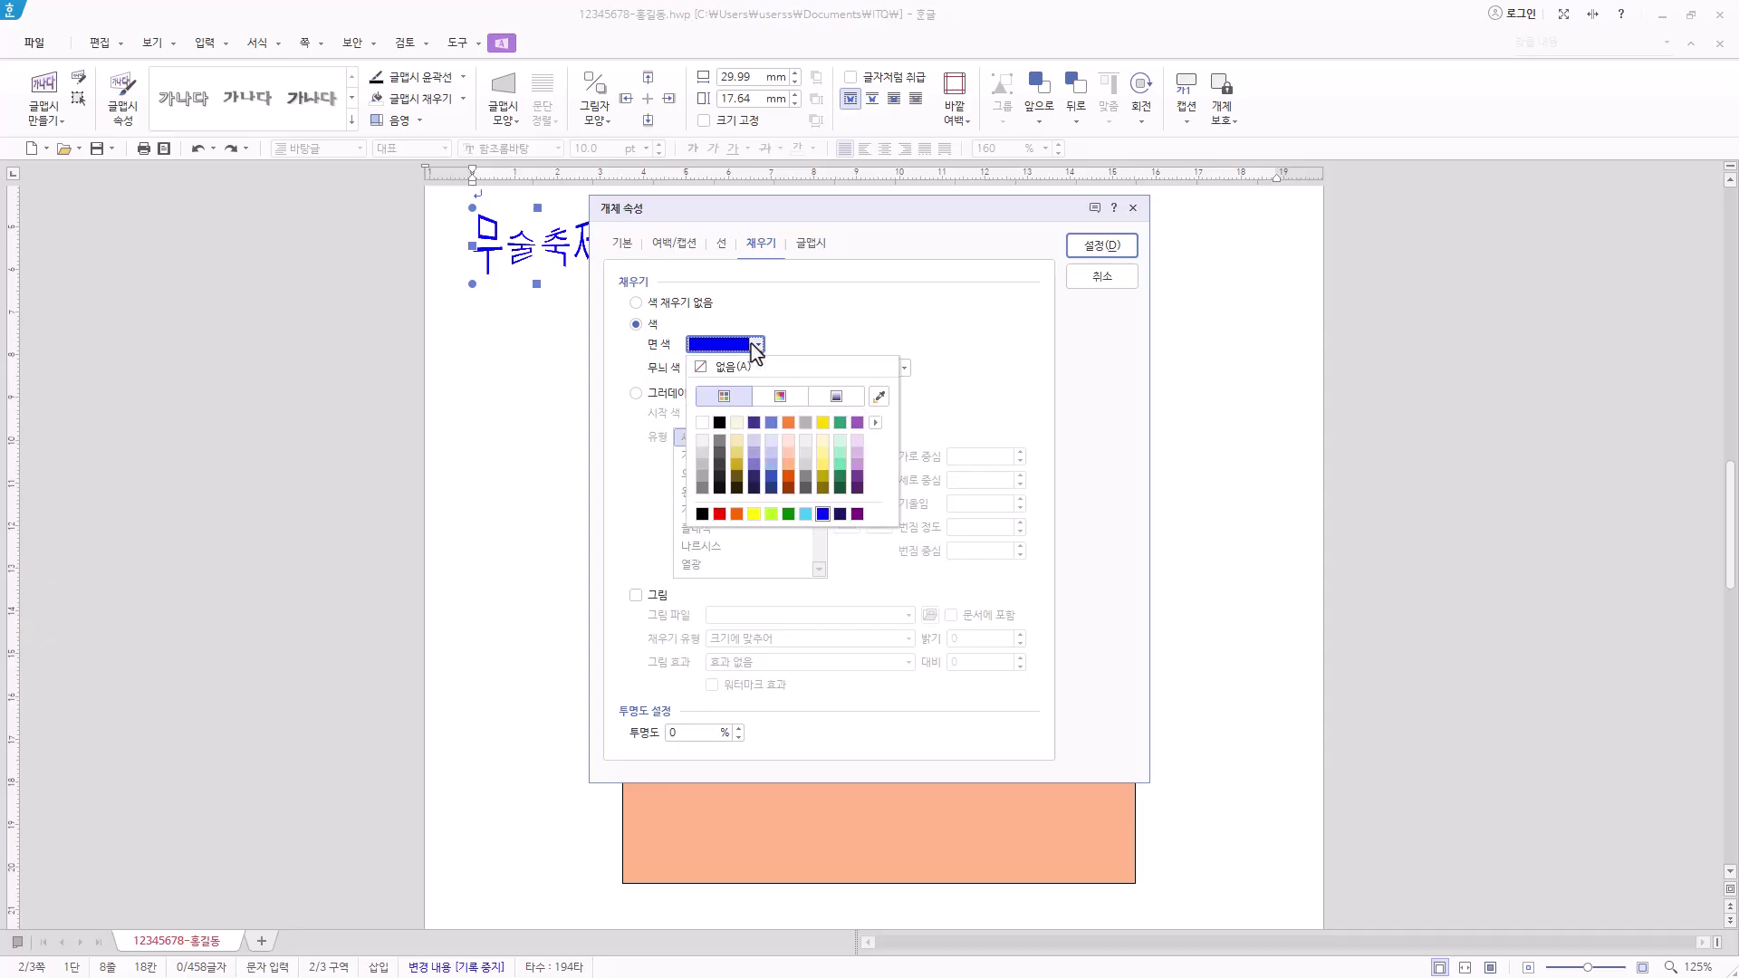
pyautogui.click(719, 515)
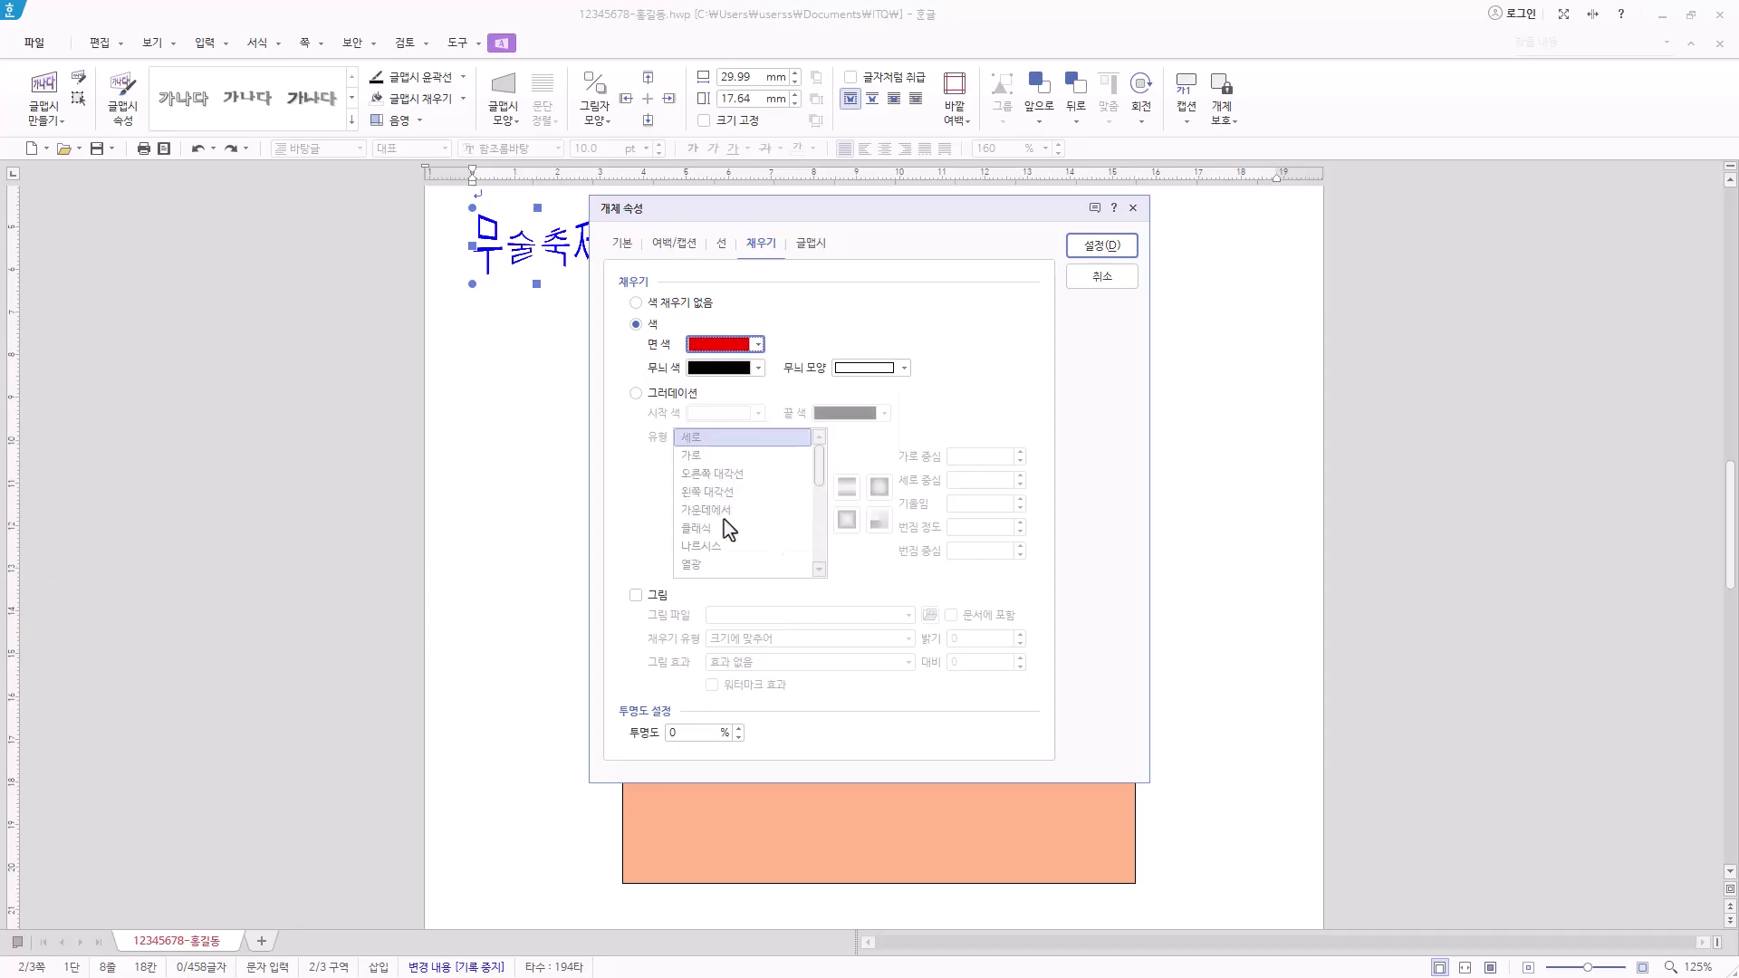
pyautogui.click(1114, 254)
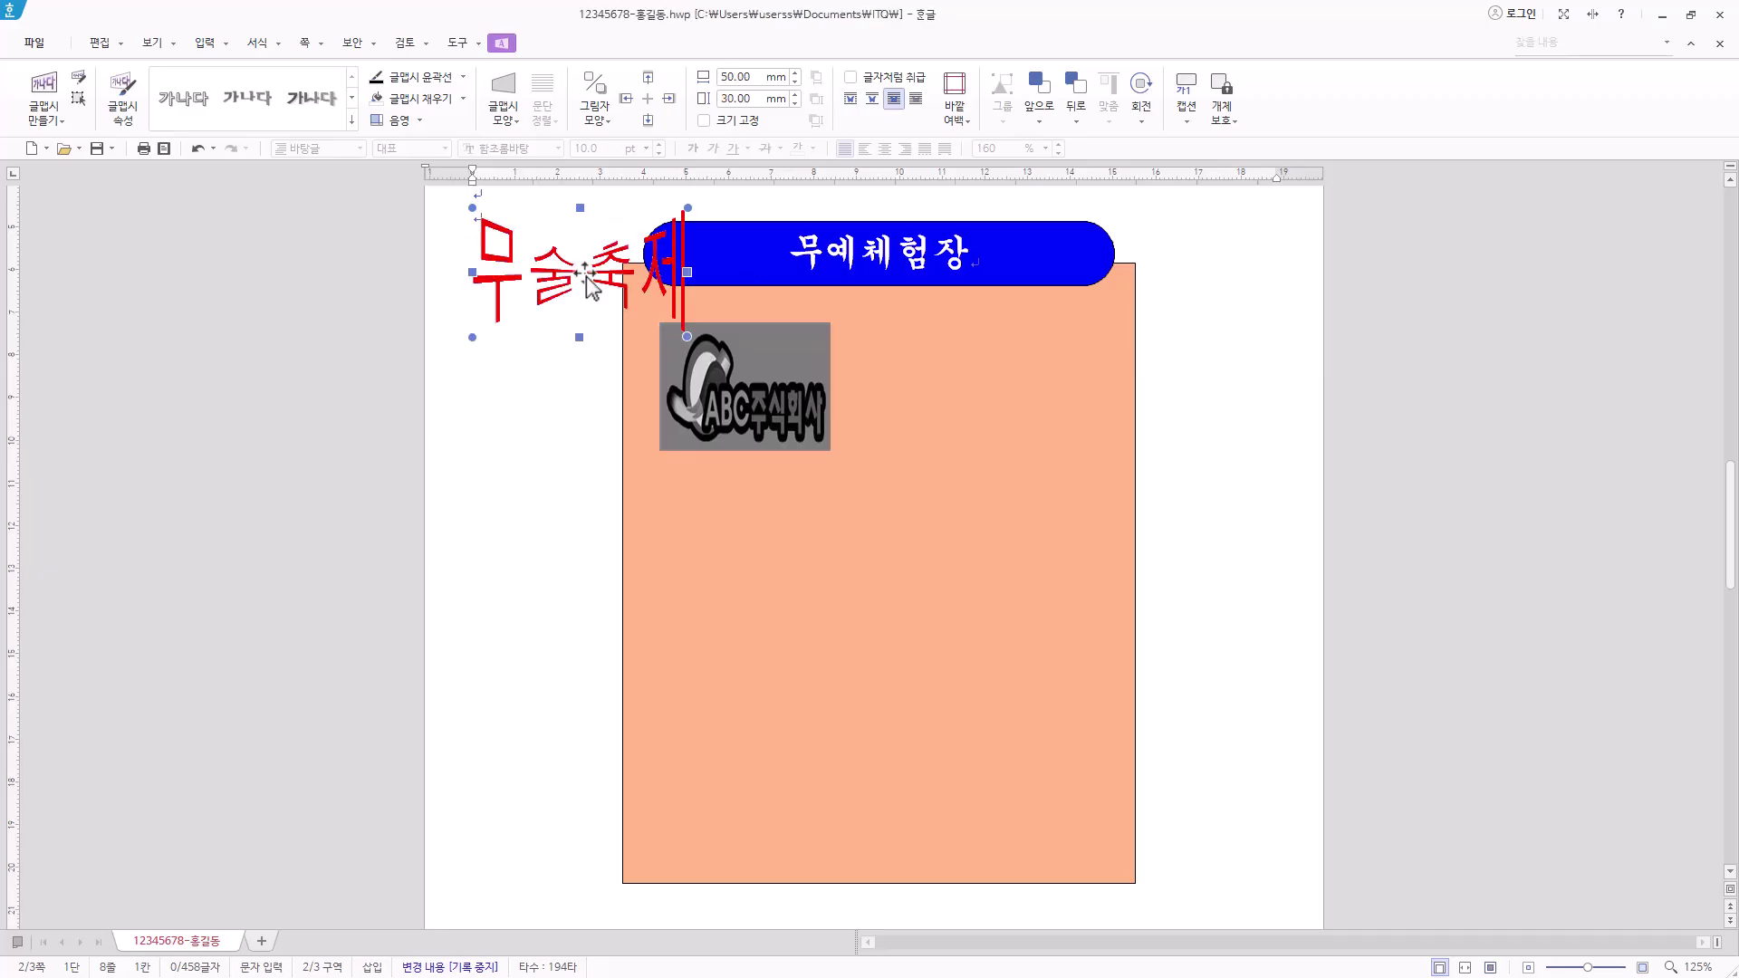
pyautogui.moveTo(575, 279); pyautogui.dragTo(976, 396)
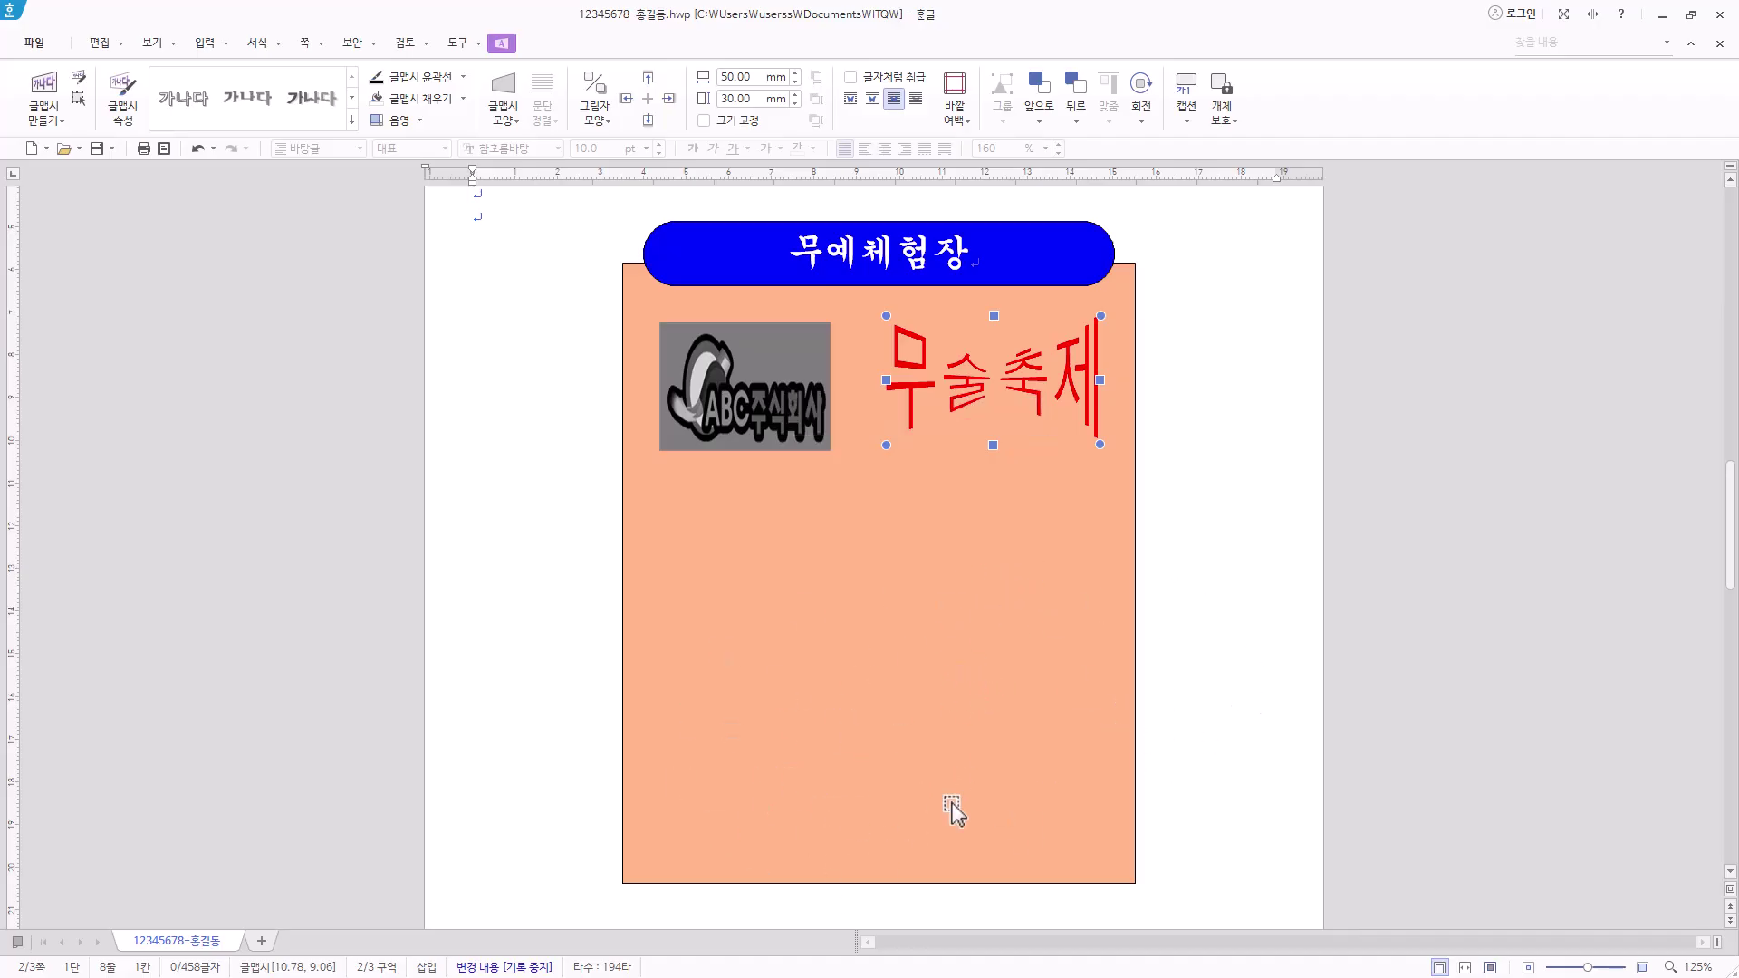
# Draw a rectangle about 103 mm by 53 mm in the lower half of the orange box
pyautogui.click(207, 43)
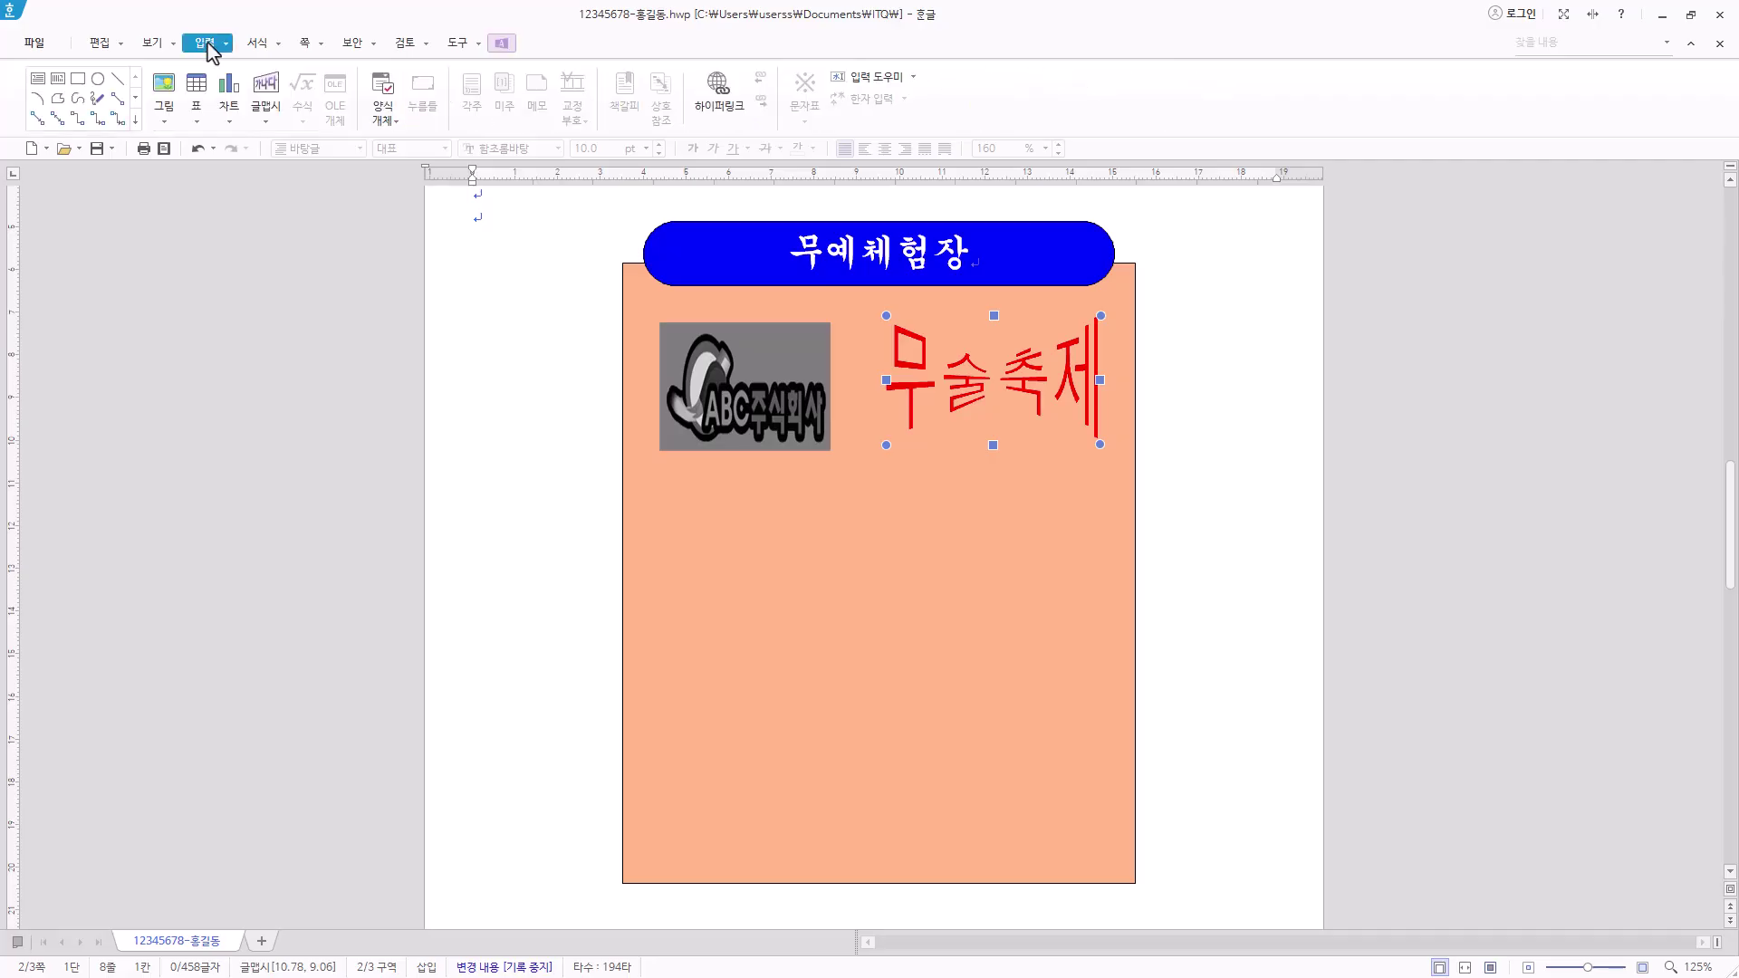
pyautogui.click(77, 81)
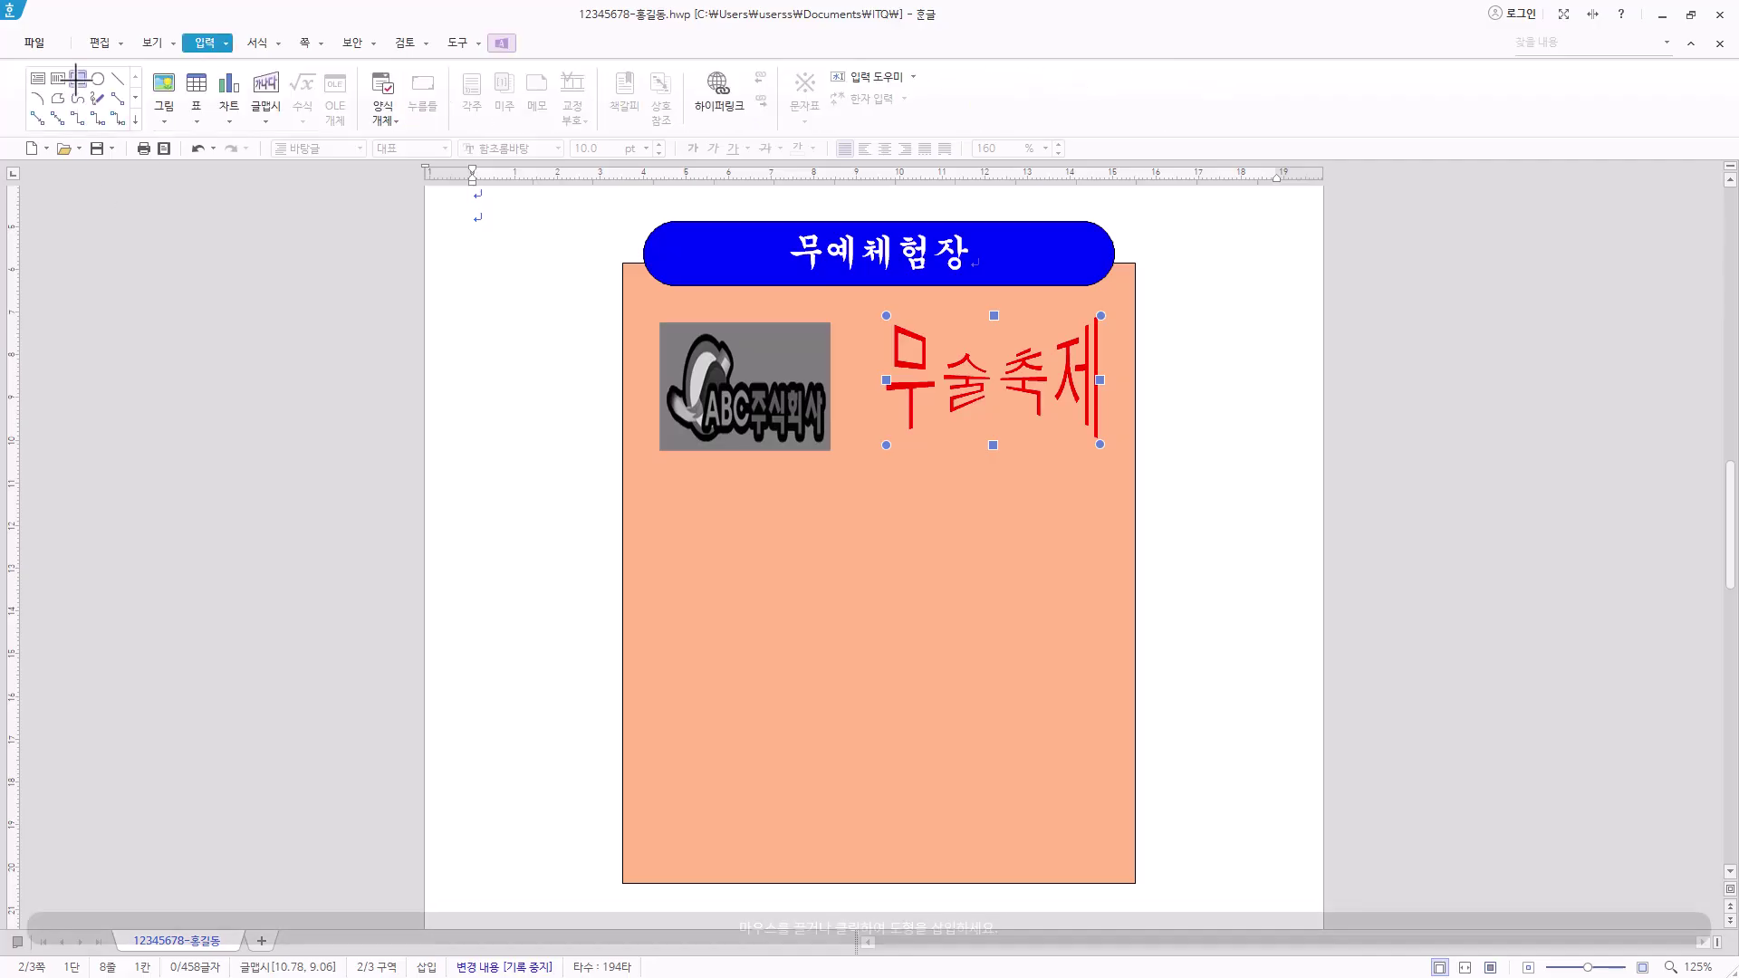
pyautogui.moveTo(647, 586); pyautogui.dragTo(1100, 817)
# Set the new rectangle's width to 115 mm and height to 70 mm in its object properties
pyautogui.rightClick(982, 729)
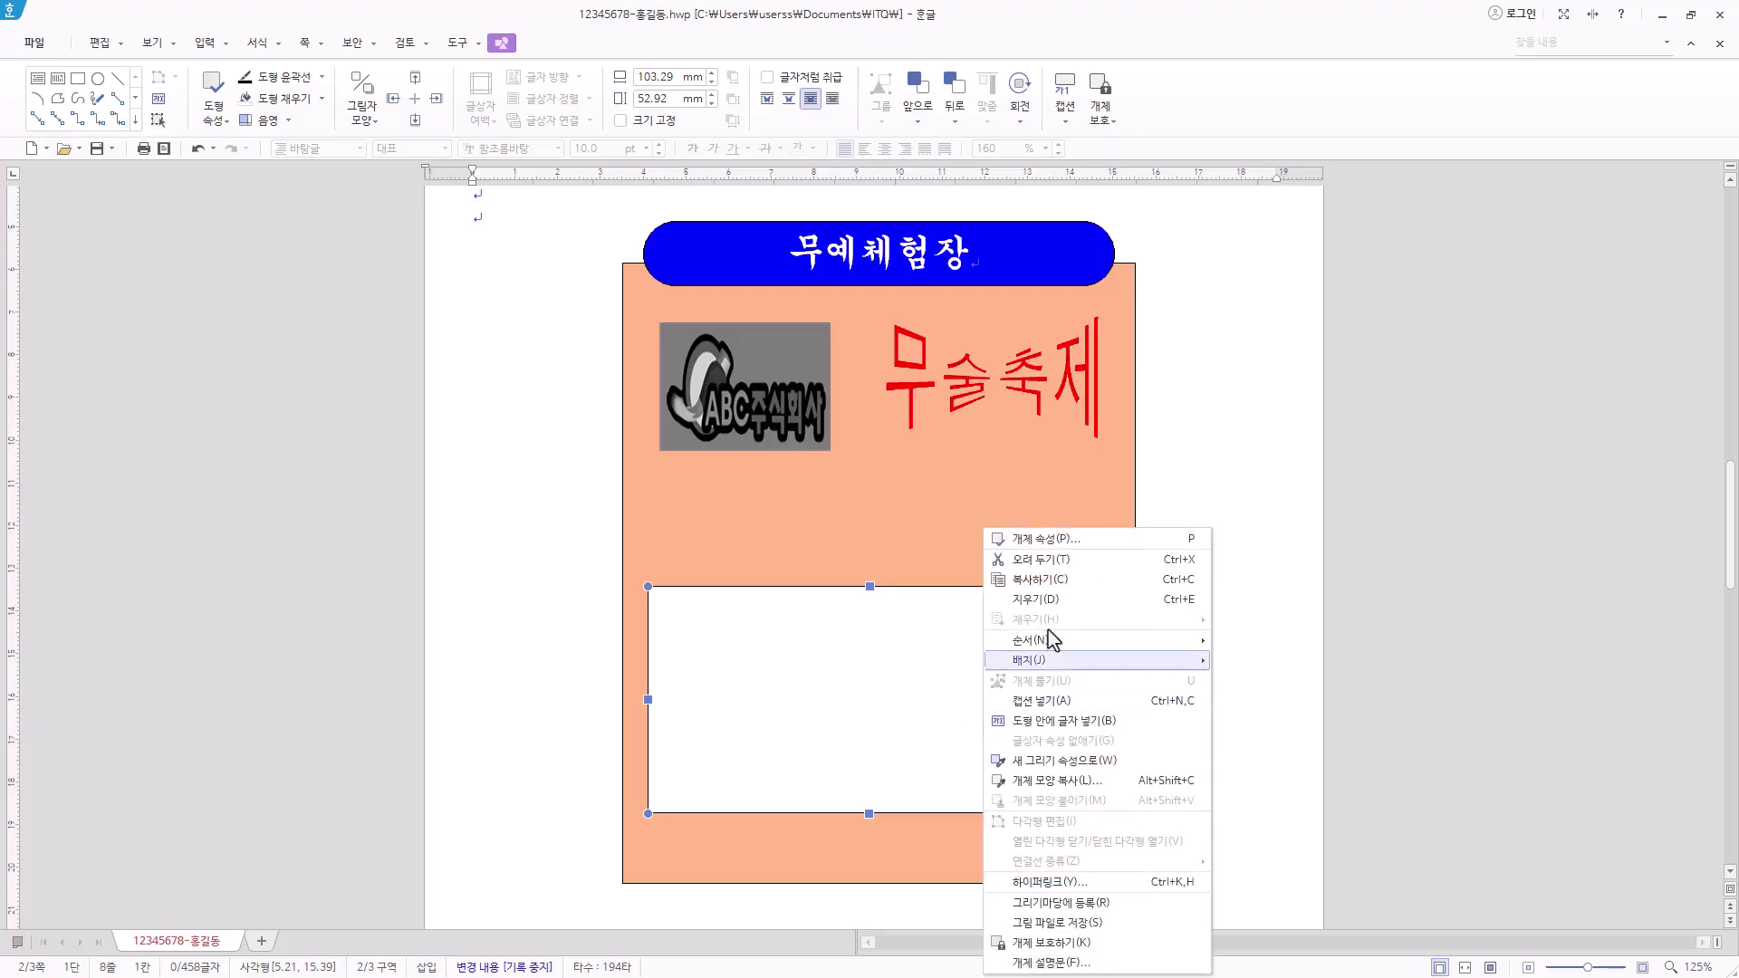
pyautogui.click(1050, 675)
pyautogui.click(759, 243)
pyautogui.click(622, 244)
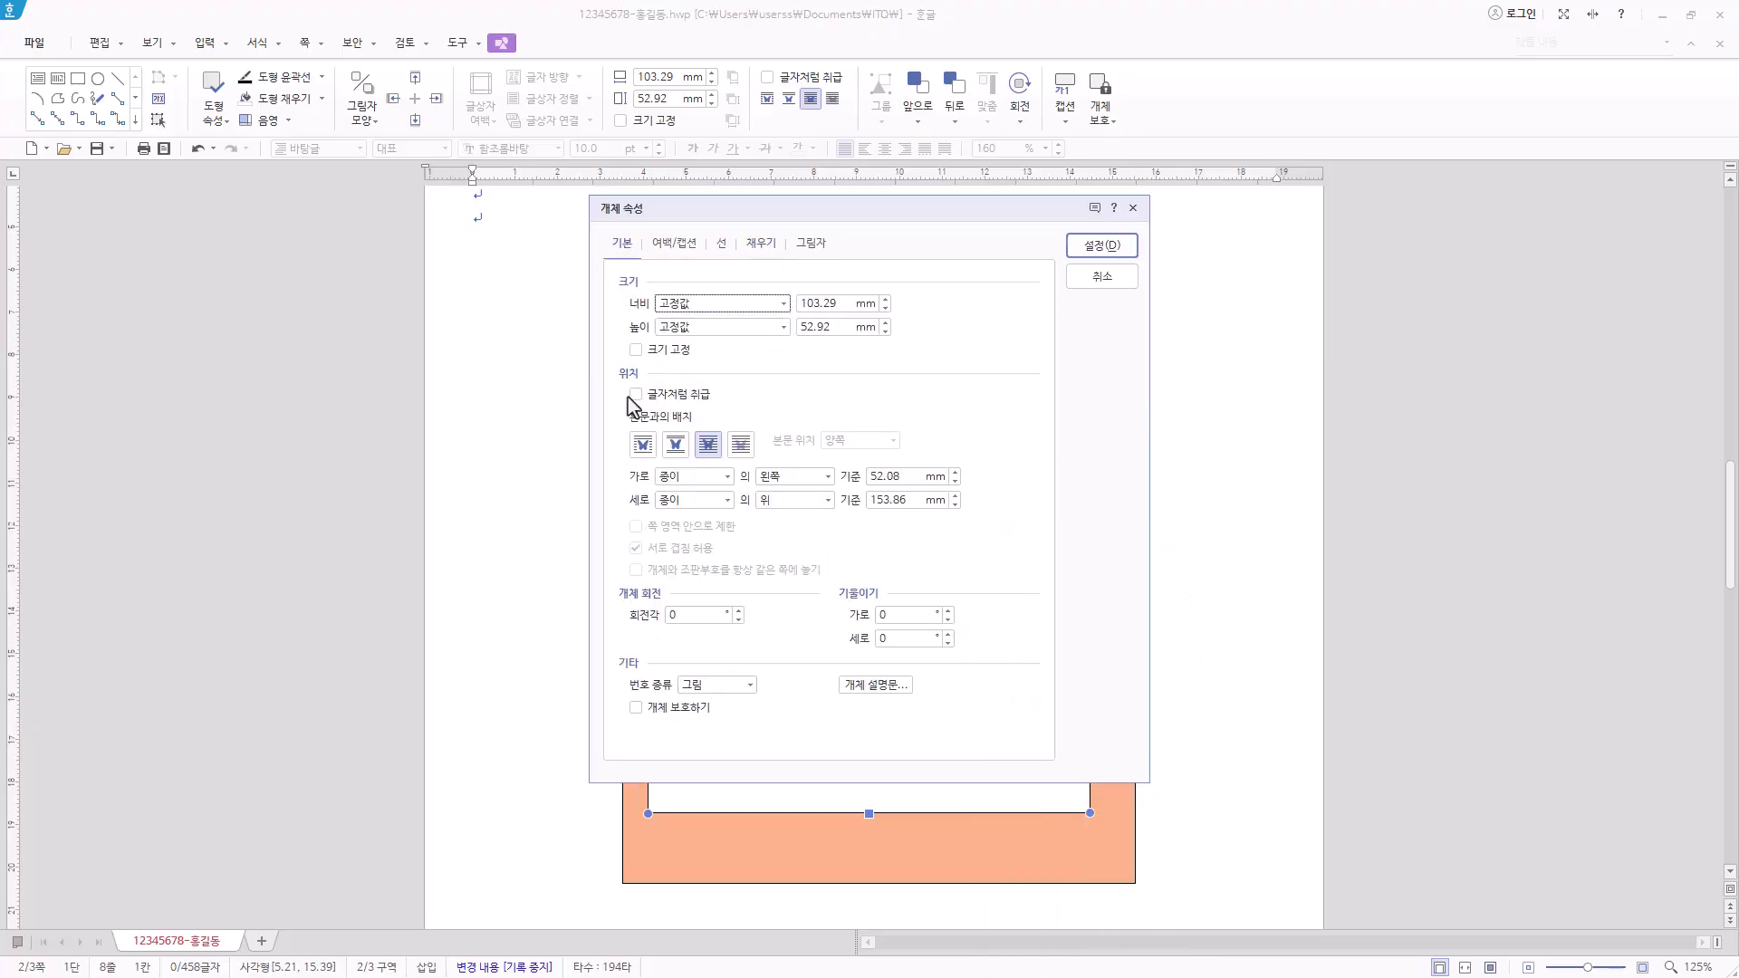
pyautogui.press('Tab')
pyautogui.write('115')
pyautogui.press('Tab')
pyautogui.press('Tab')
# Try a medium purple fill colour on the new rectangle
pyautogui.click(763, 243)
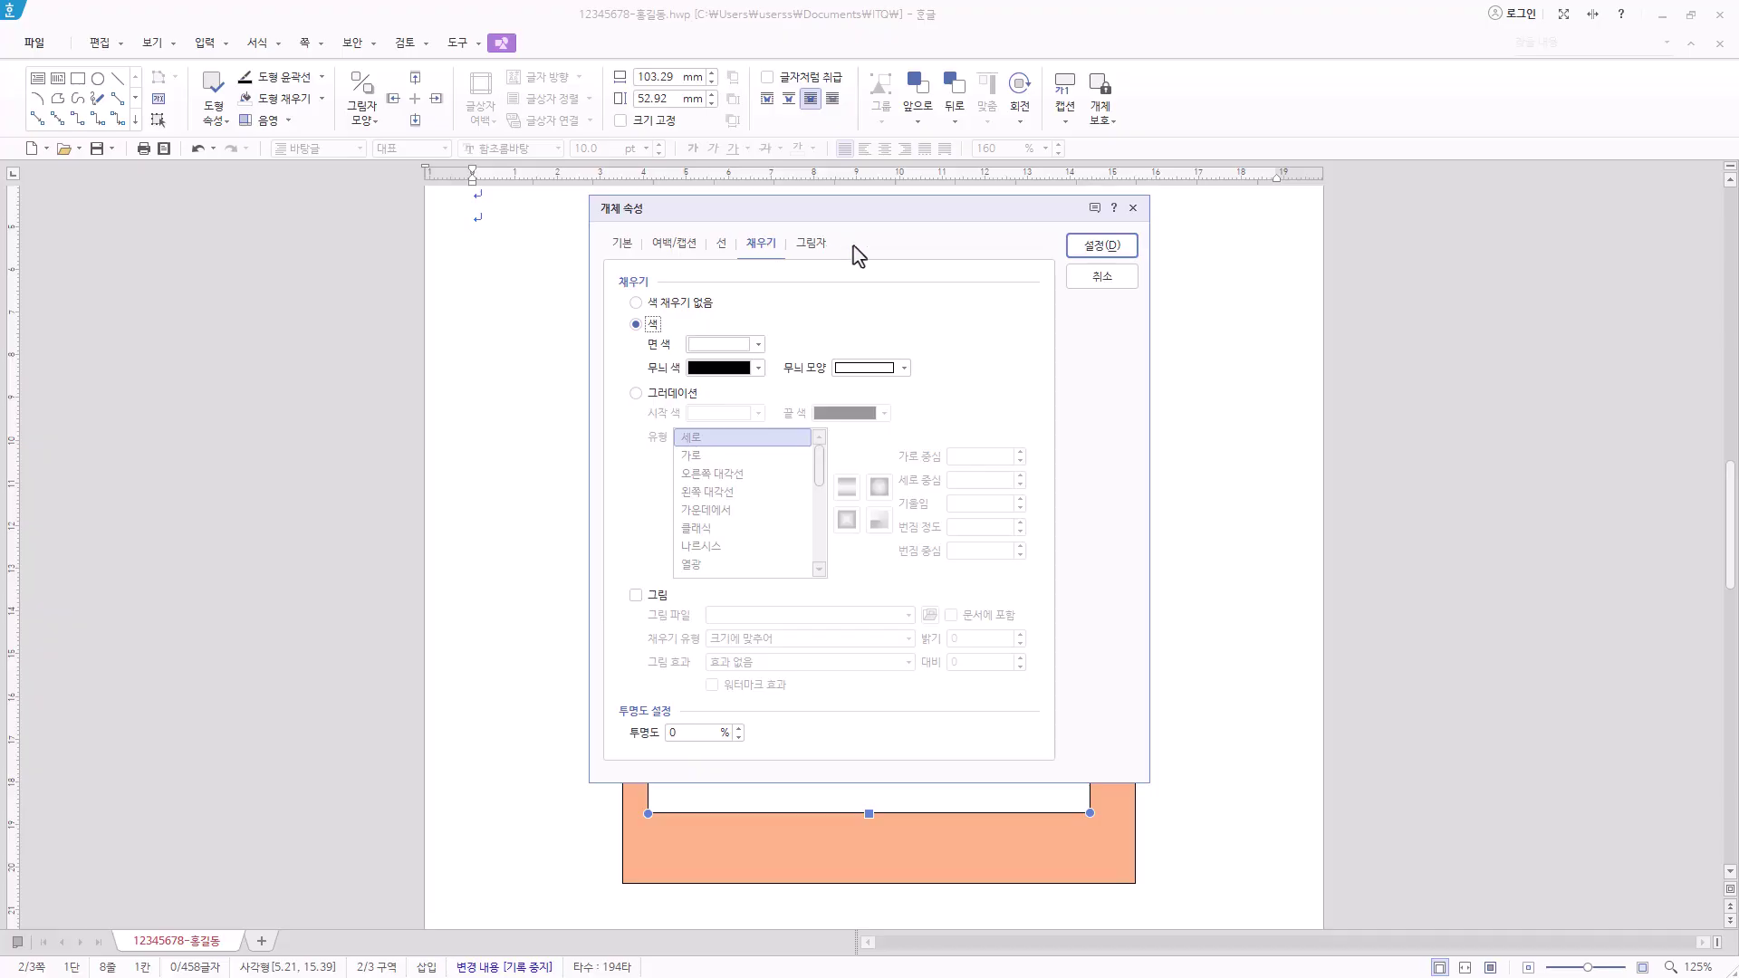
pyautogui.moveTo(879, 210); pyautogui.dragTo(1172, 180)
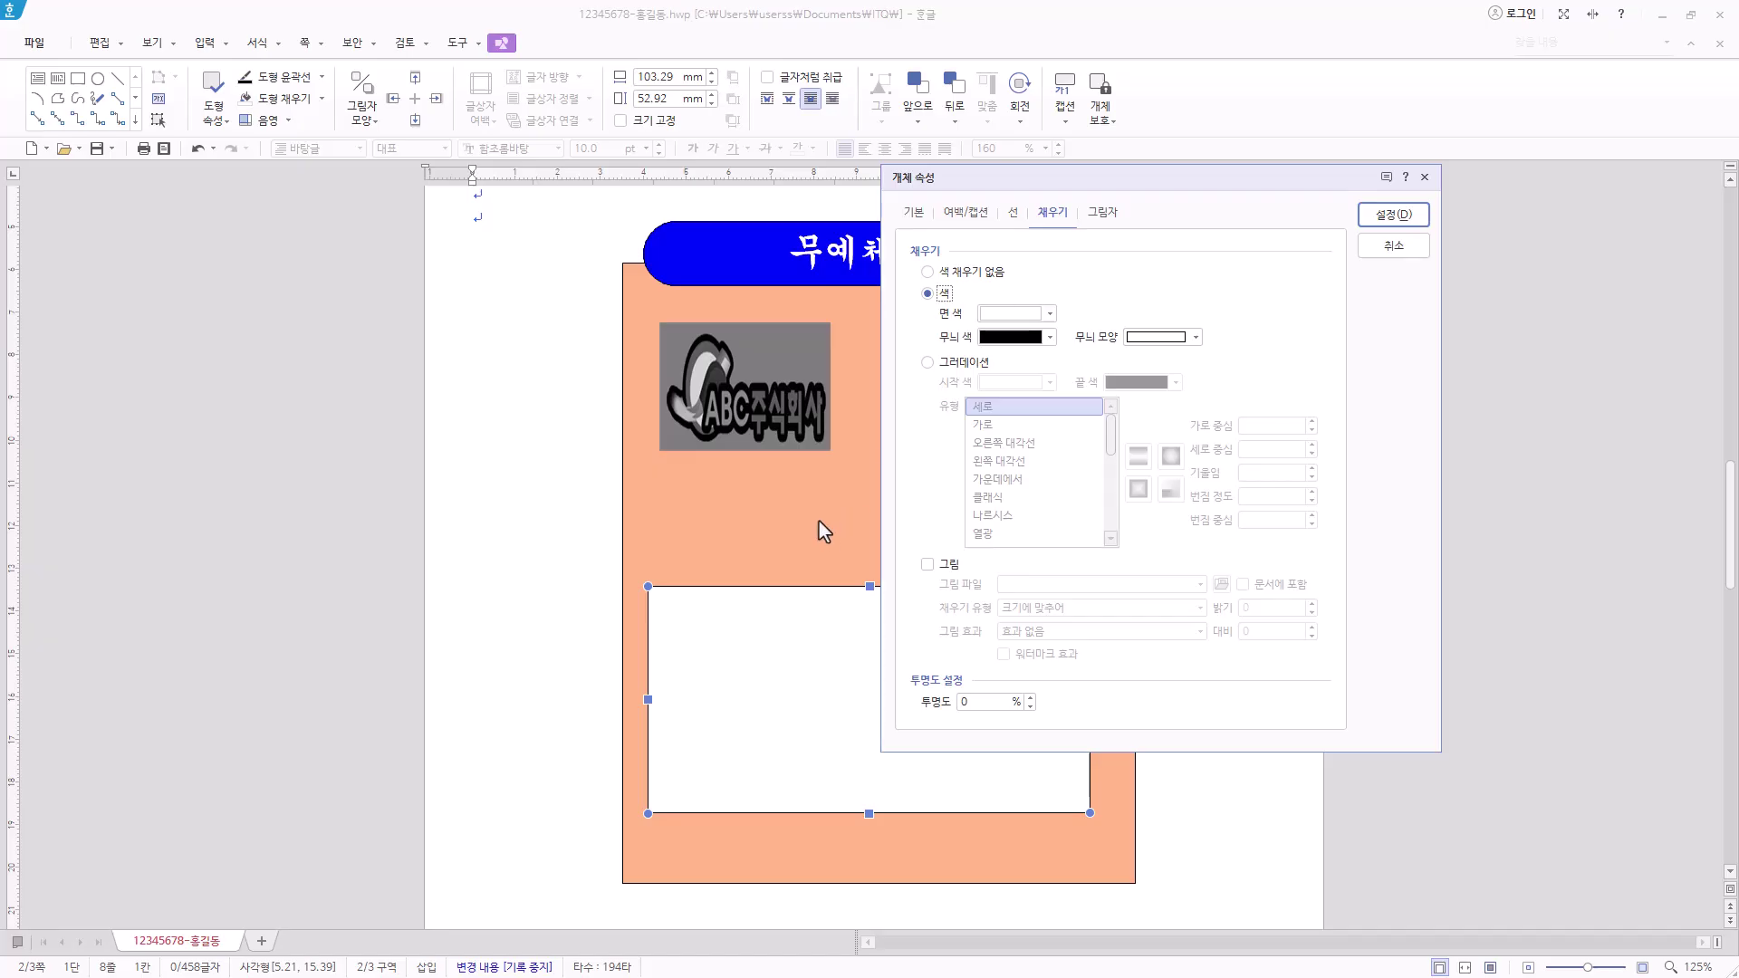
pyautogui.click(1050, 313)
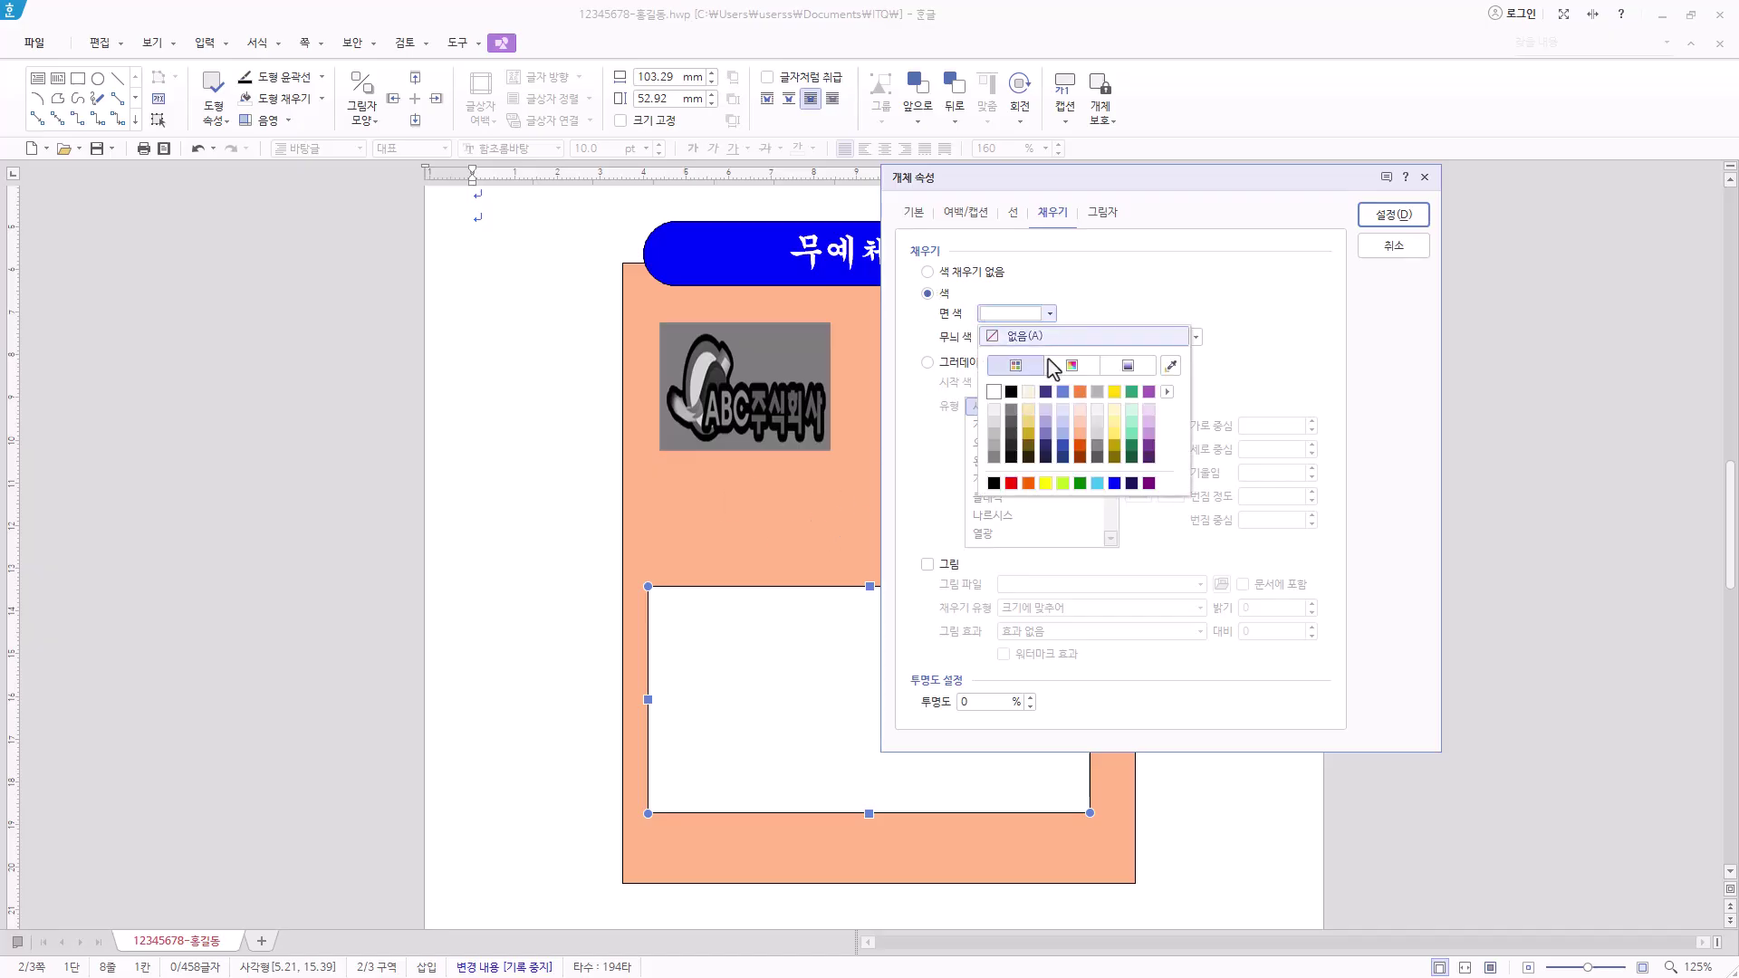
pyautogui.click(1046, 430)
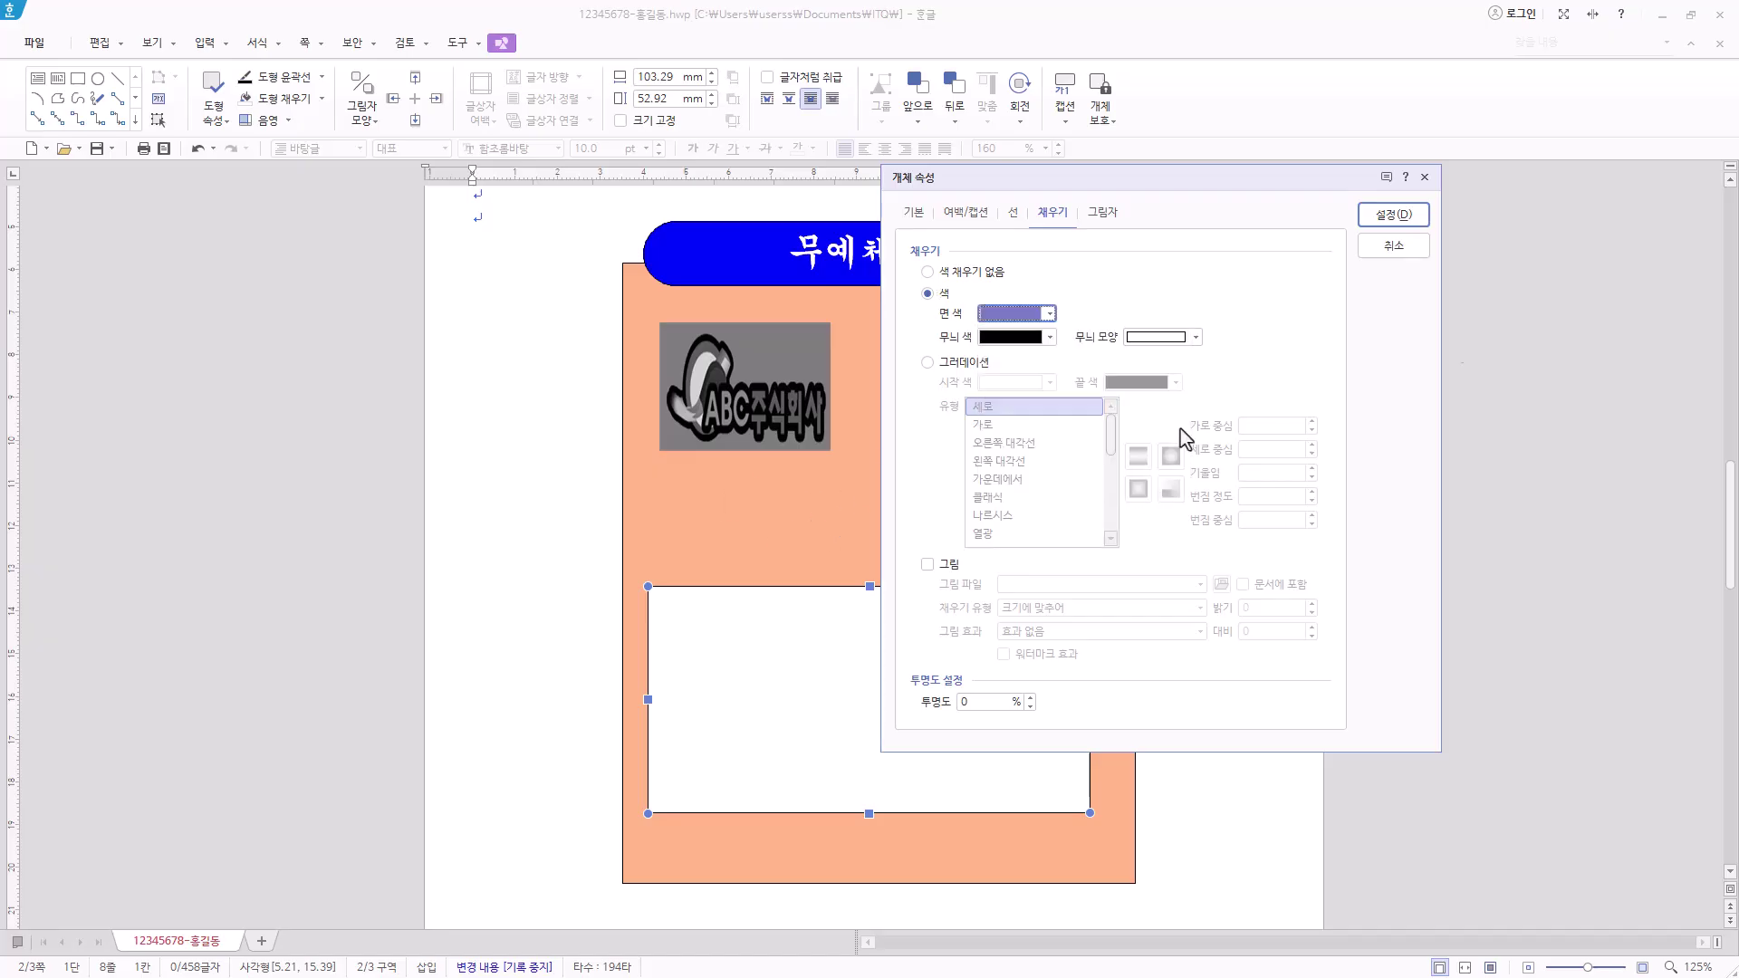
pyautogui.click(1392, 215)
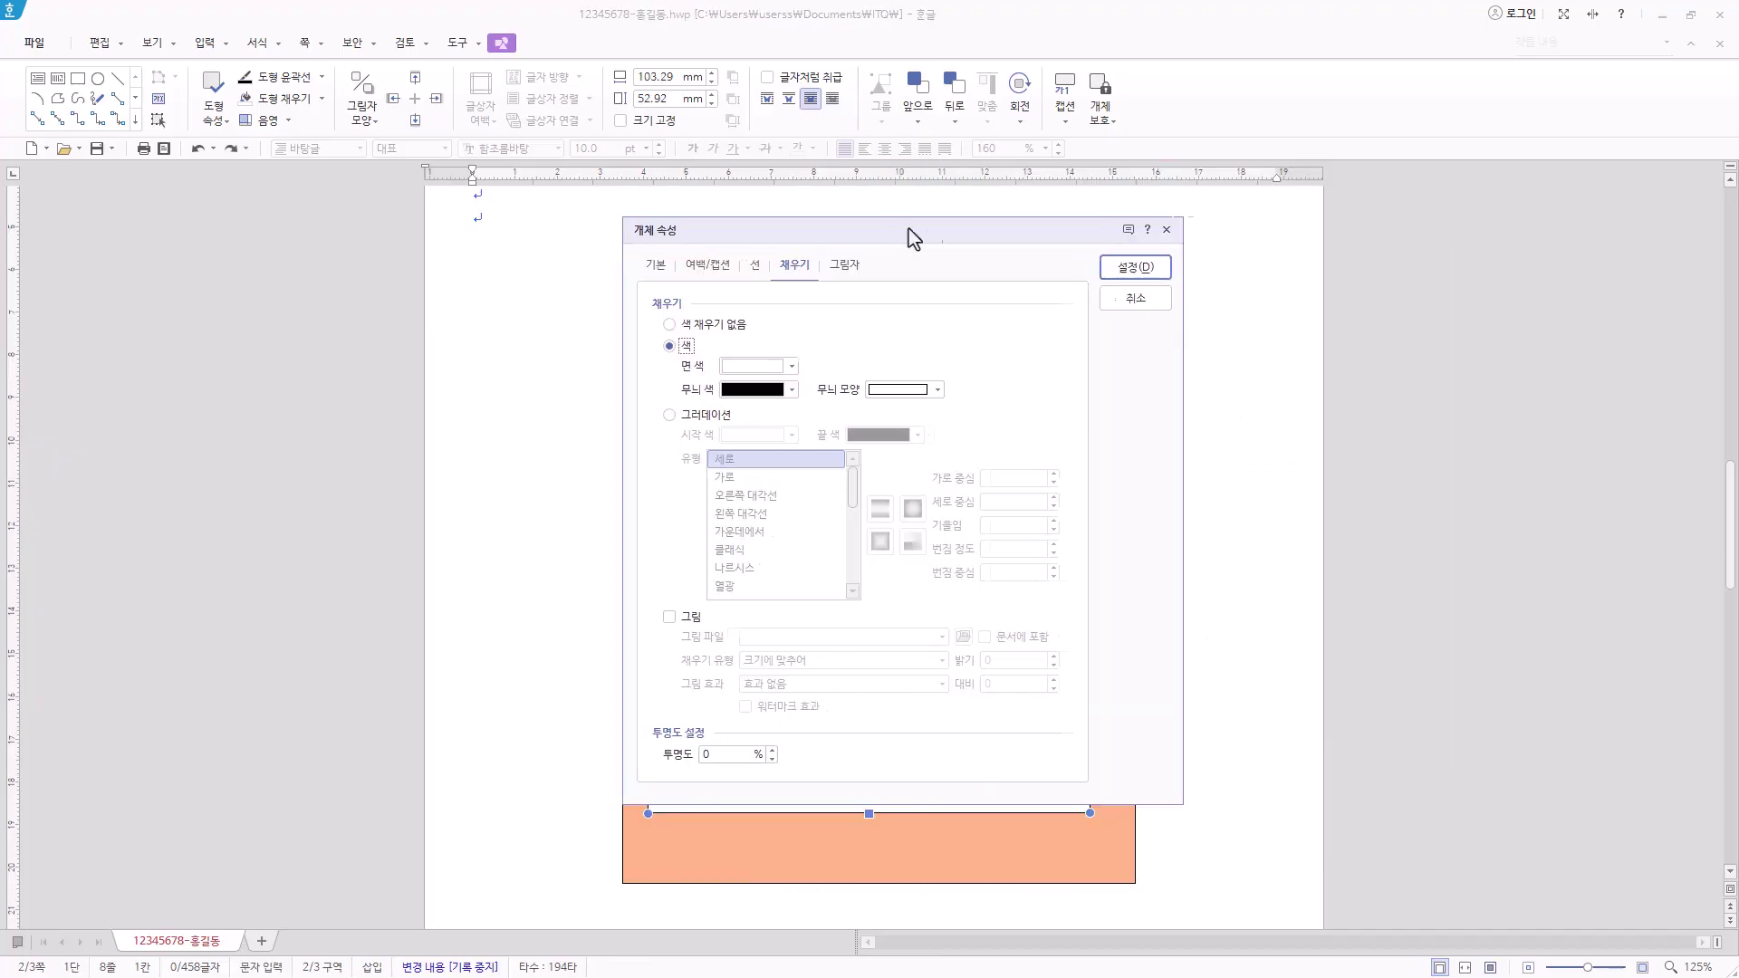
# Fill the rectangle with a light blue tint and give it rounded corners (둥근 모양)
pyautogui.moveTo(897, 234); pyautogui.dragTo(1160, 219)
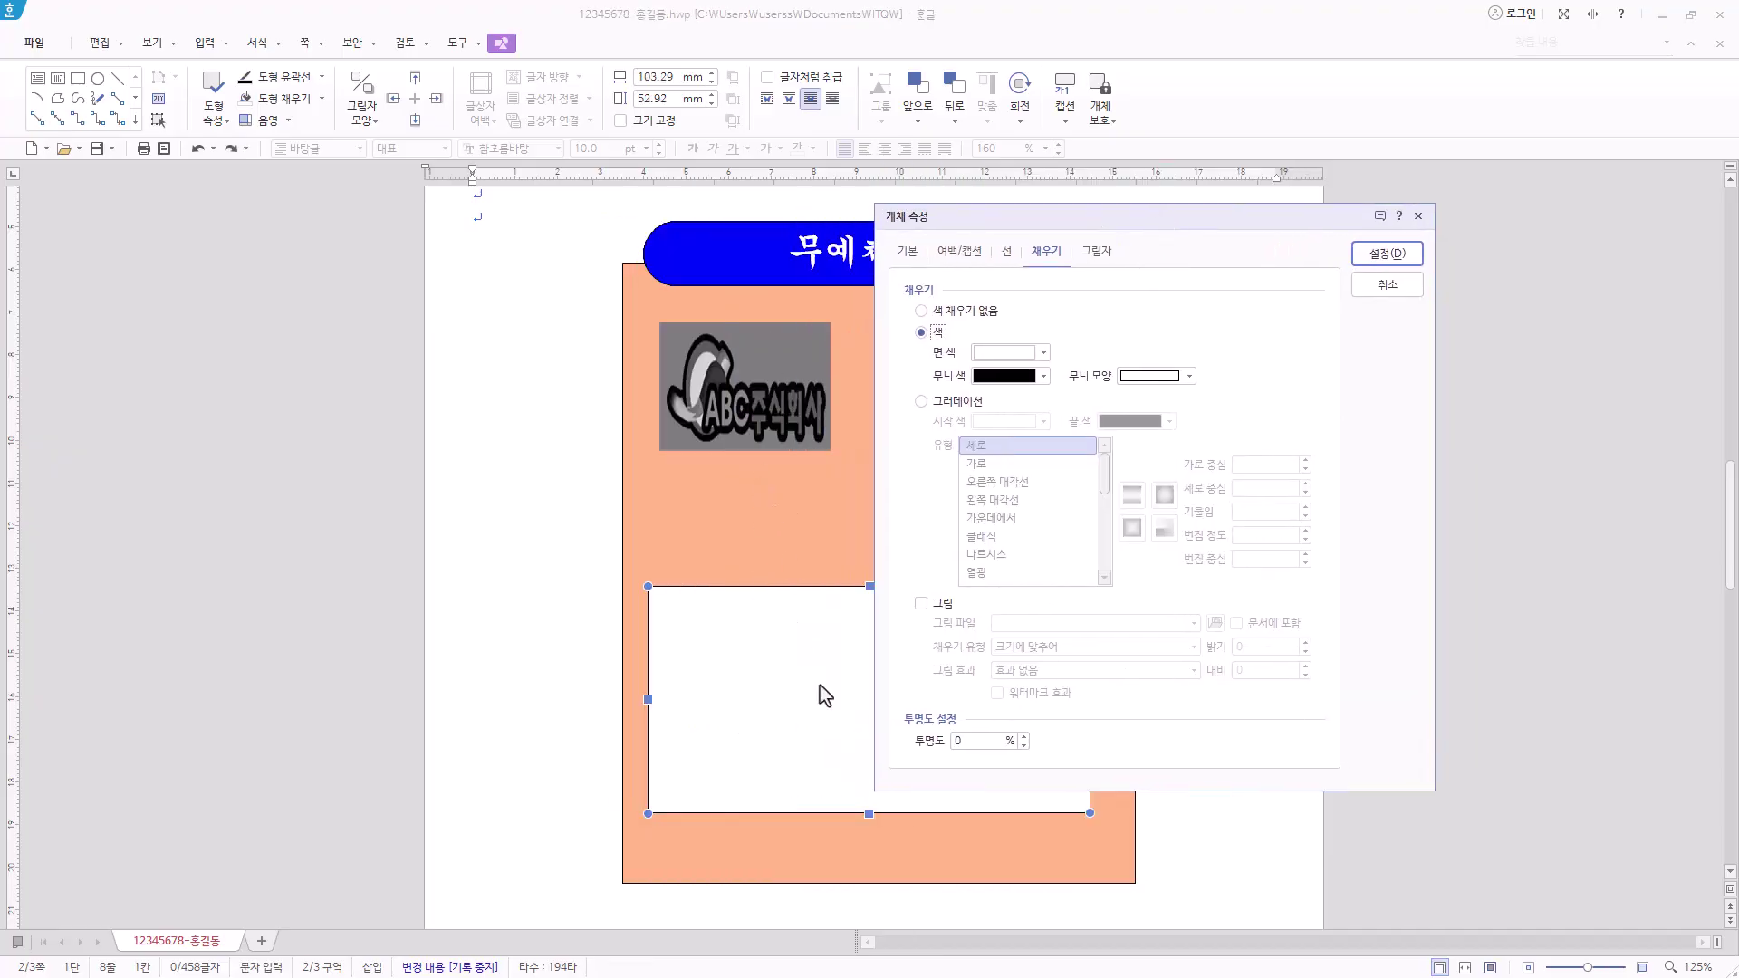
pyautogui.click(1044, 353)
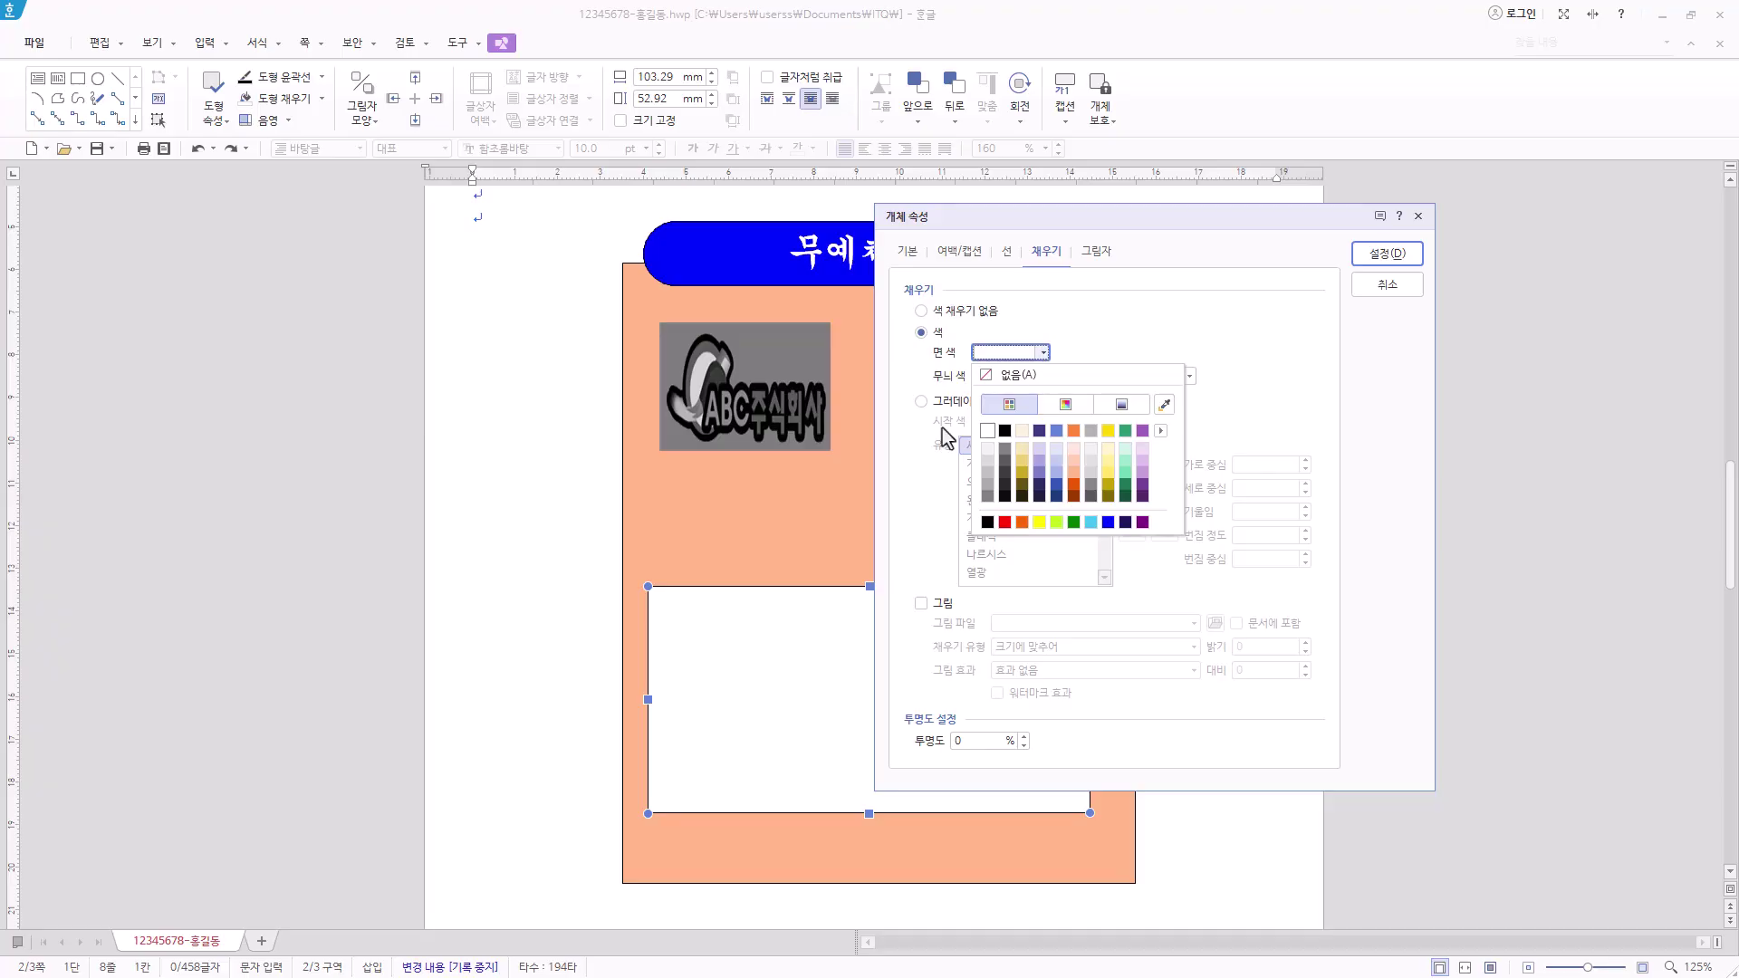
pyautogui.click(1056, 472)
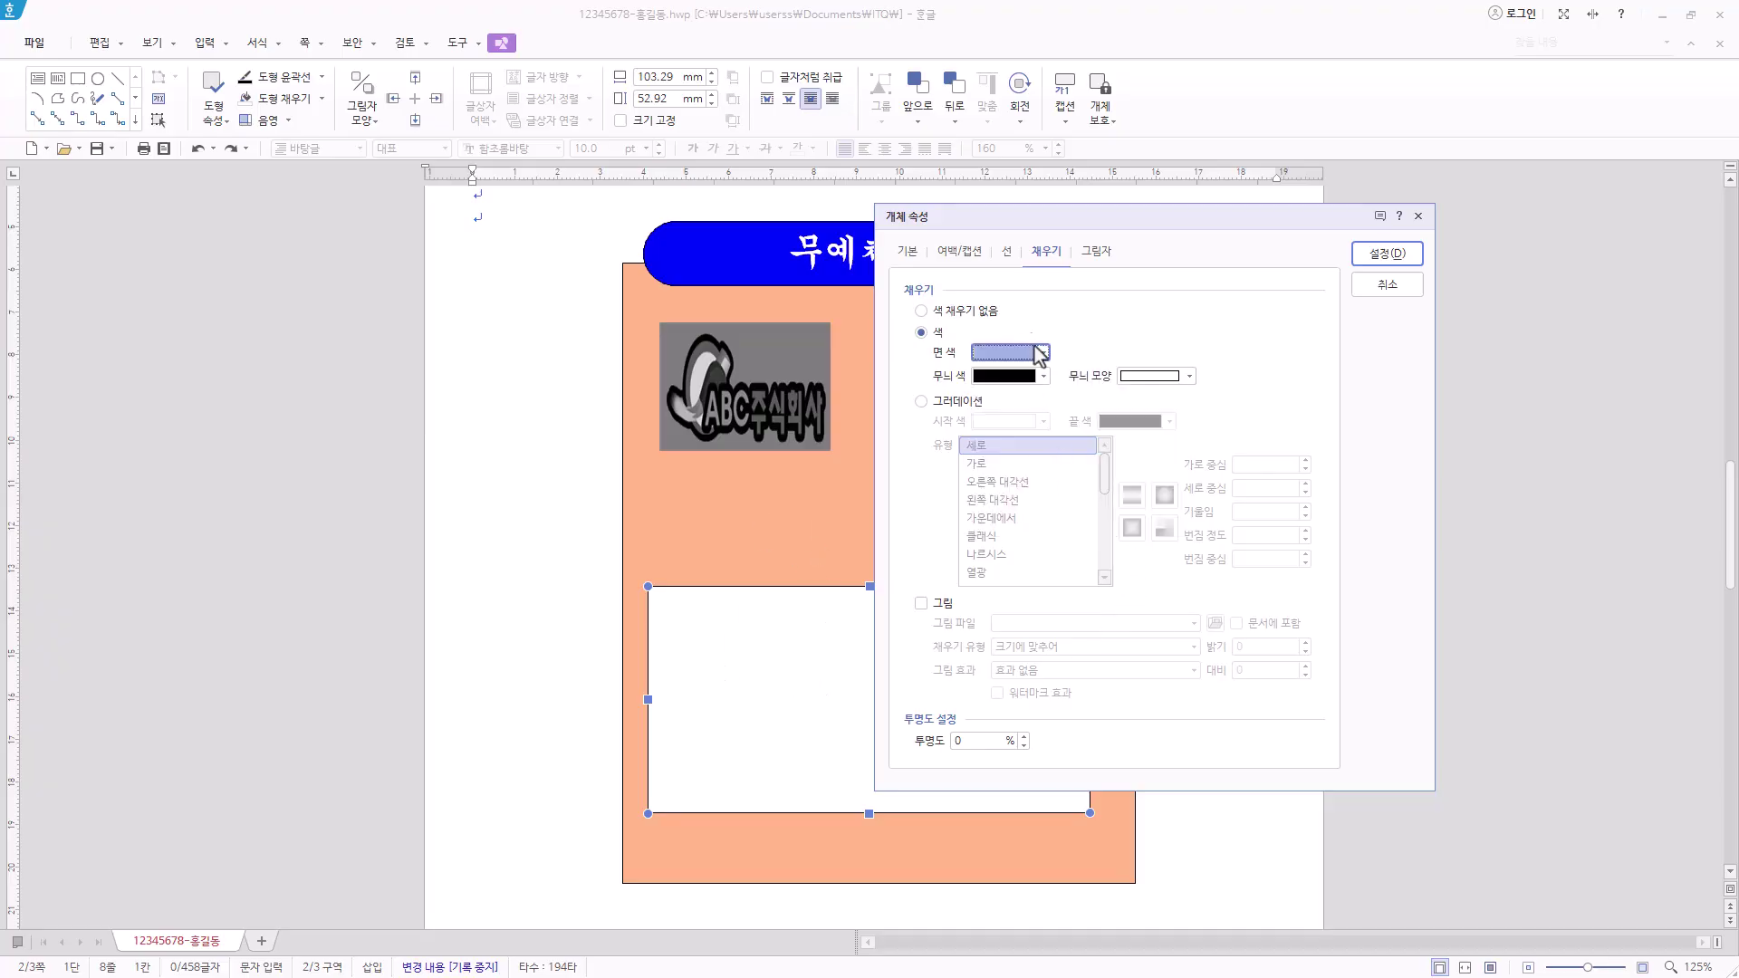
pyautogui.click(1008, 259)
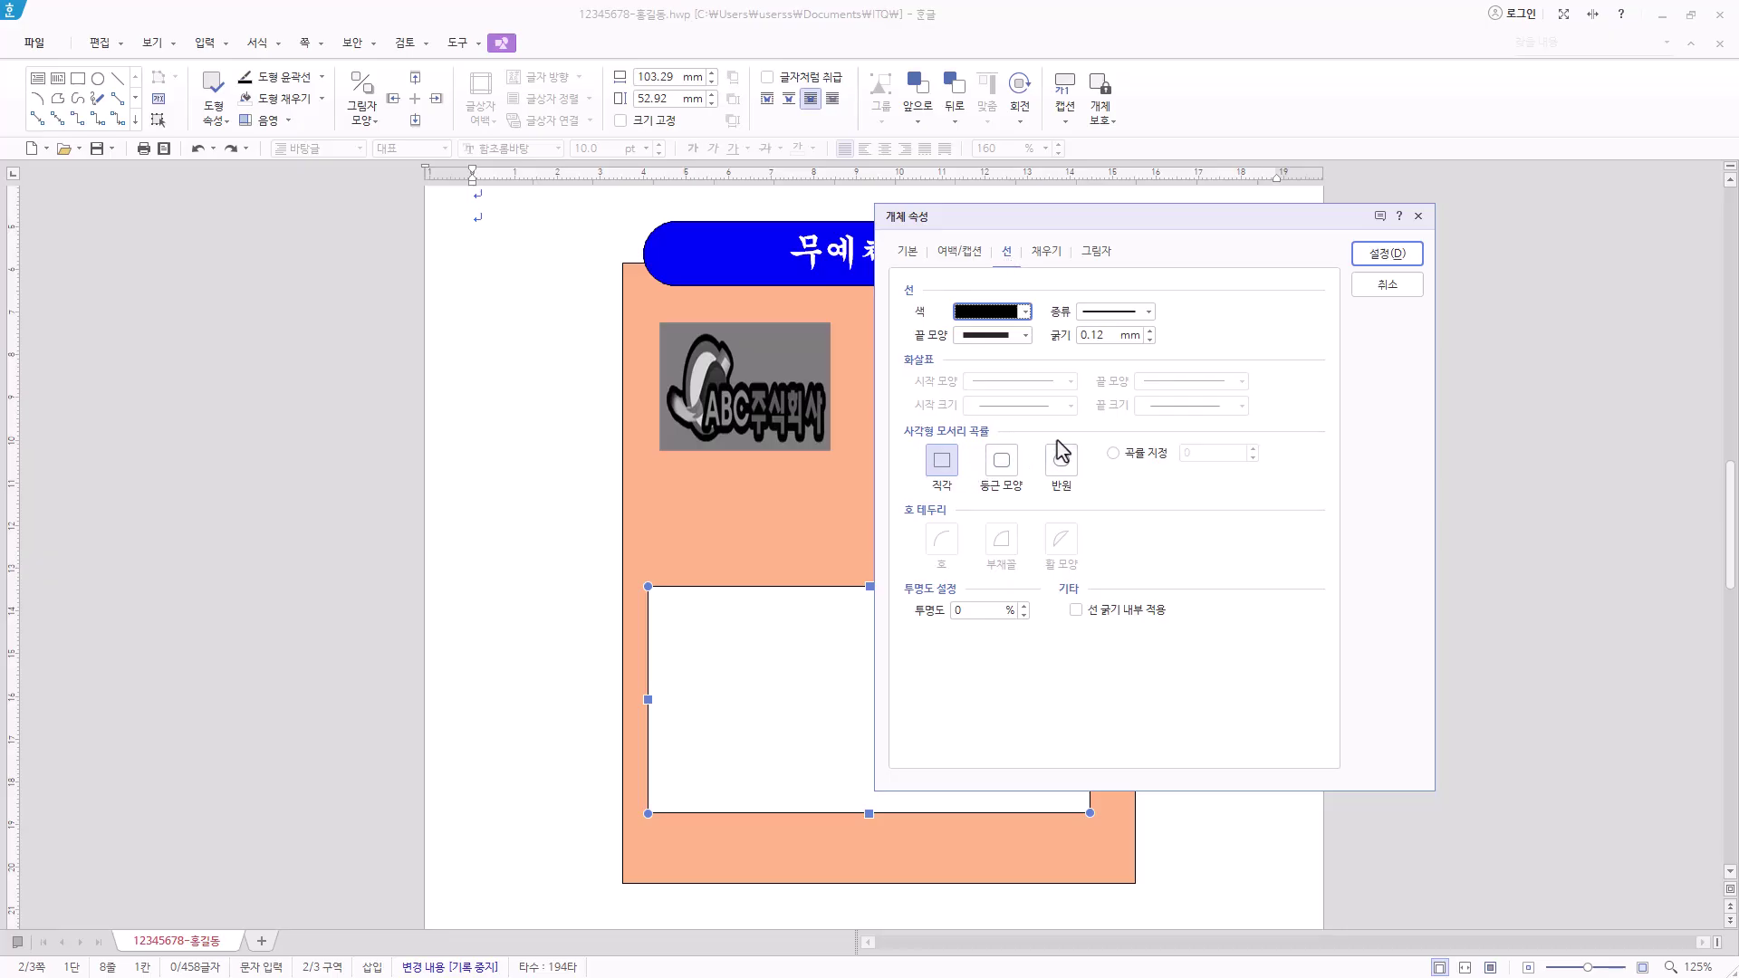
pyautogui.click(1008, 473)
pyautogui.click(1386, 253)
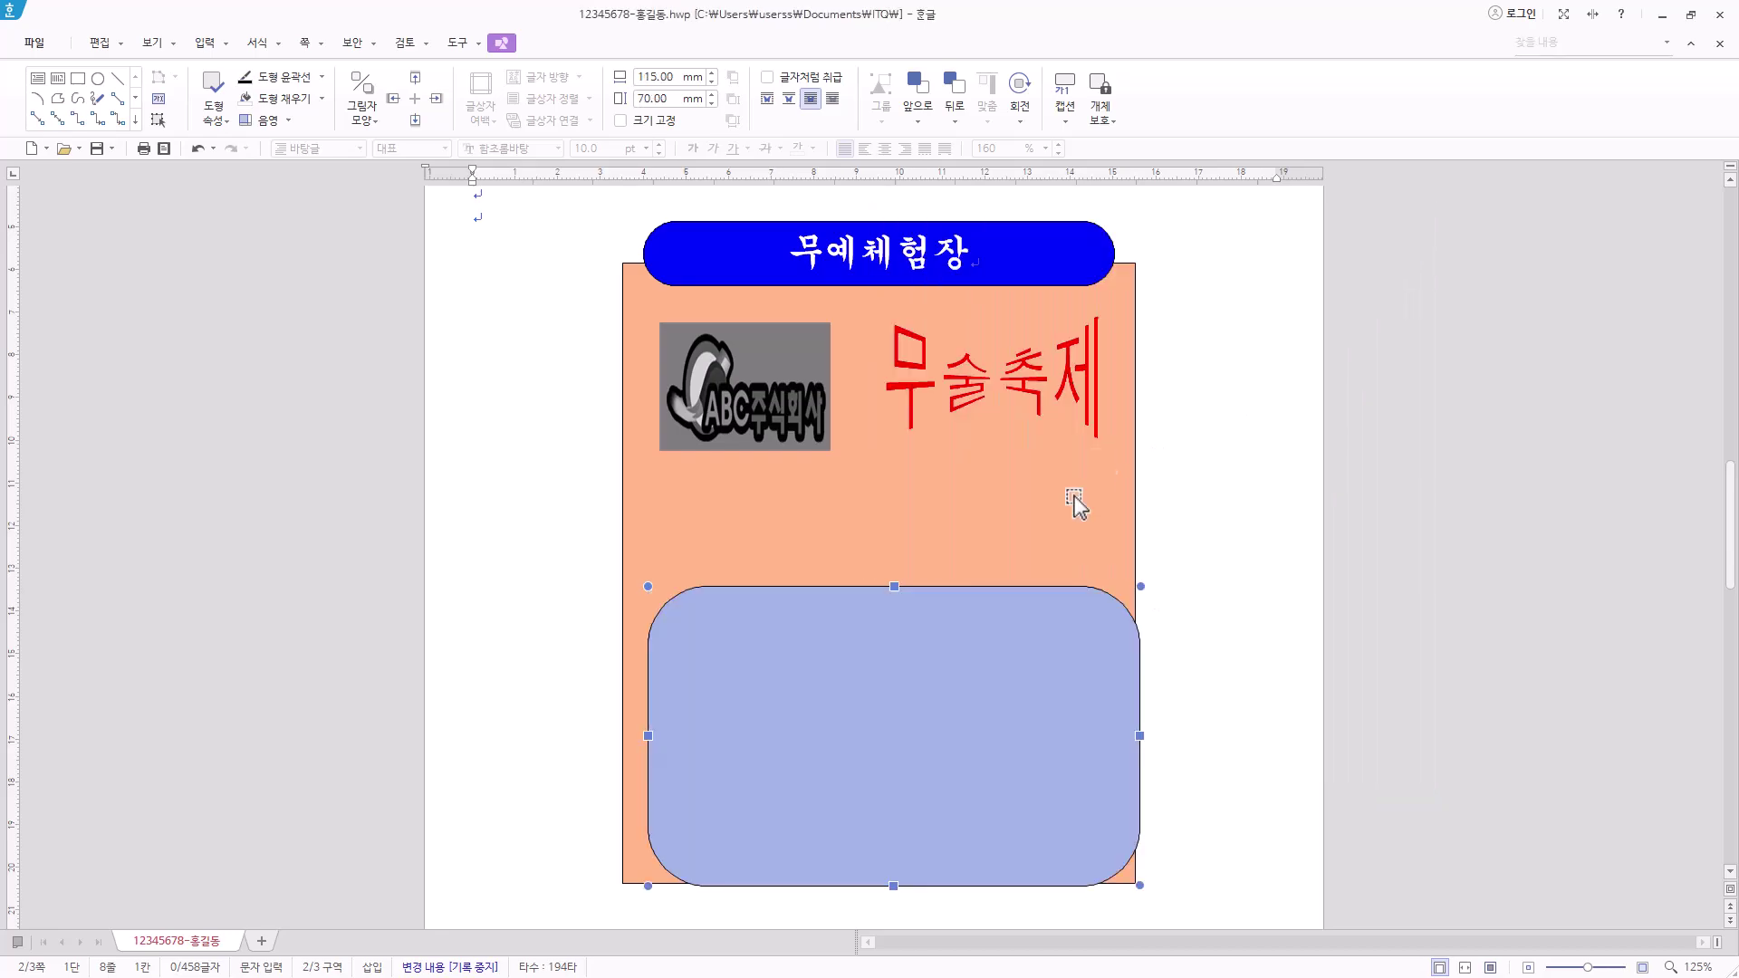
# Raise the rounded rectangle within the orange box, then shift it and the blue title shape to the right
pyautogui.moveTo(922, 736); pyautogui.dragTo(909, 705)
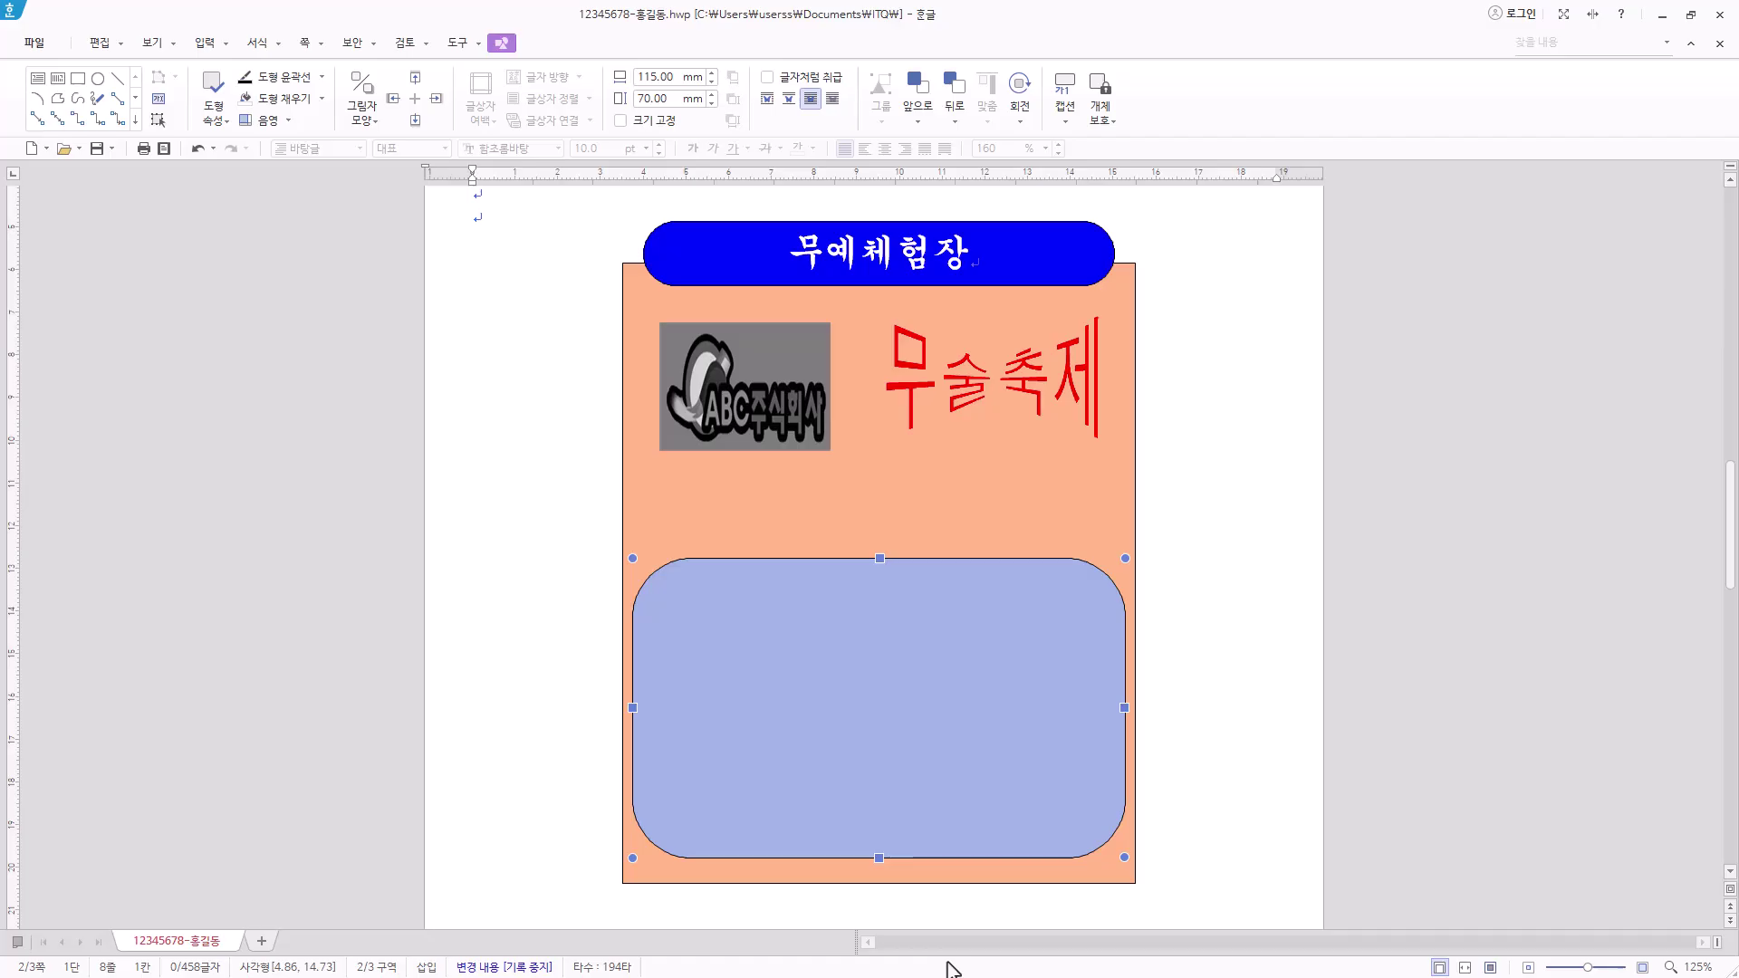
pyautogui.moveTo(1057, 777); pyautogui.dragTo(1108, 781)
pyautogui.moveTo(1078, 268); pyautogui.dragTo(1100, 268)
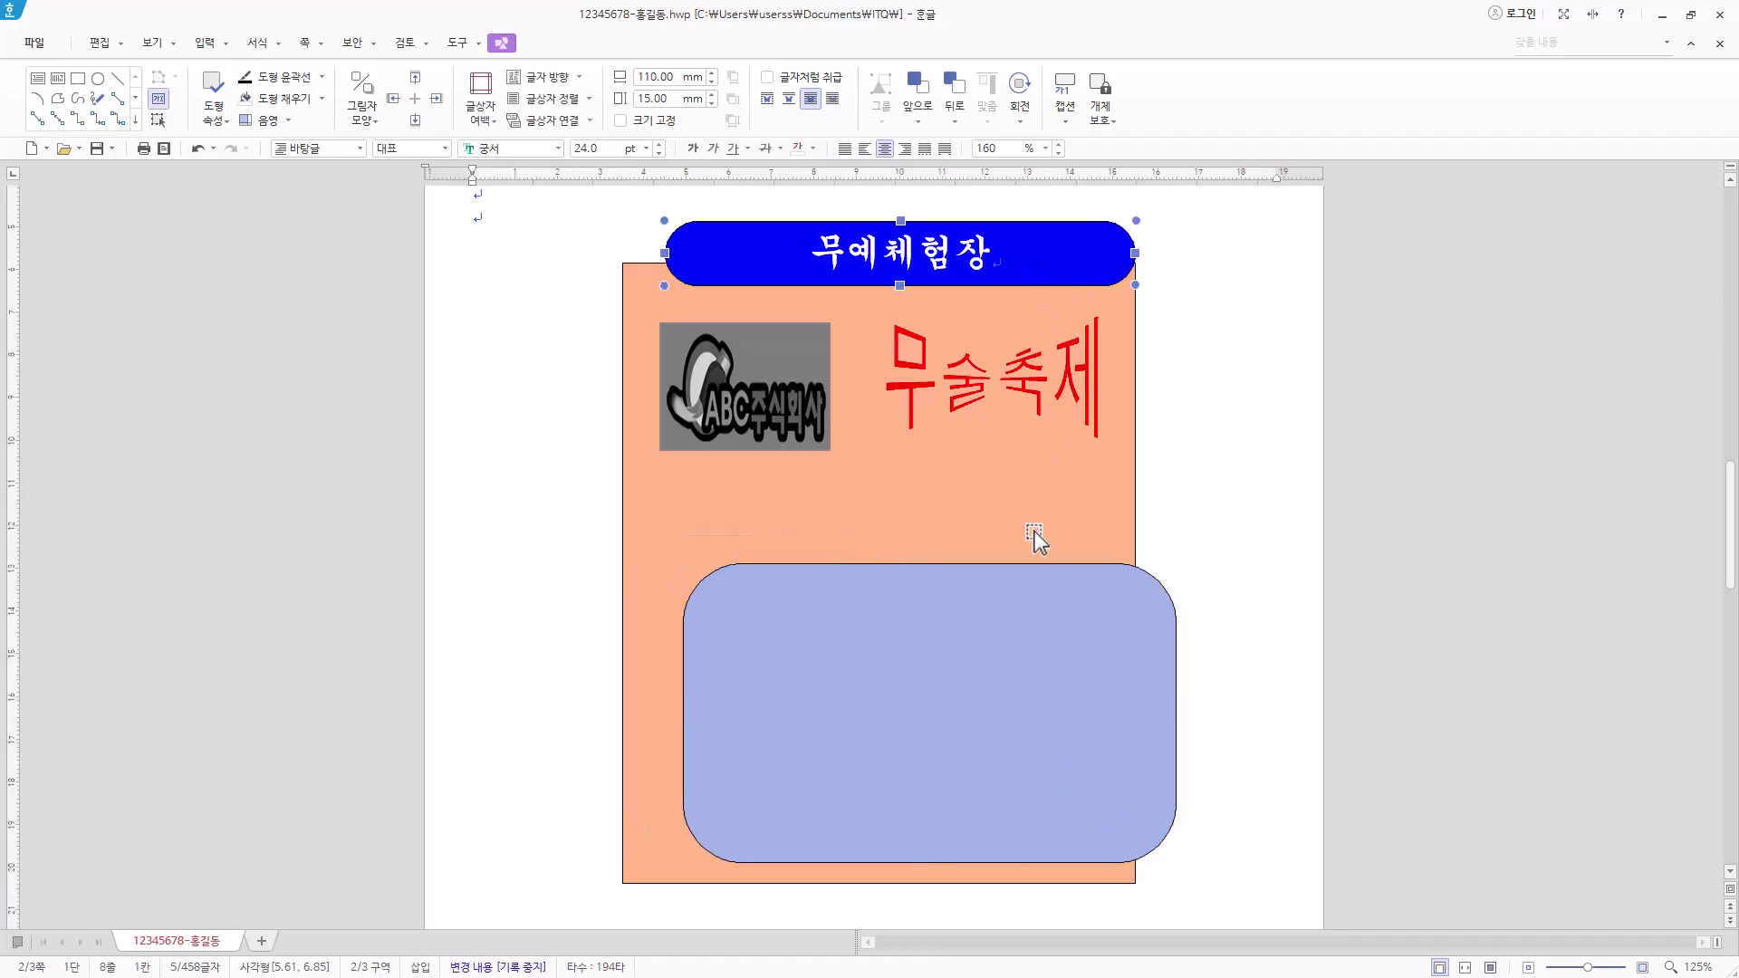
# Select the orange box, the rounded rectangle and the blue title shape, and align them on their horizontal centres
pyautogui.click(1020, 522)
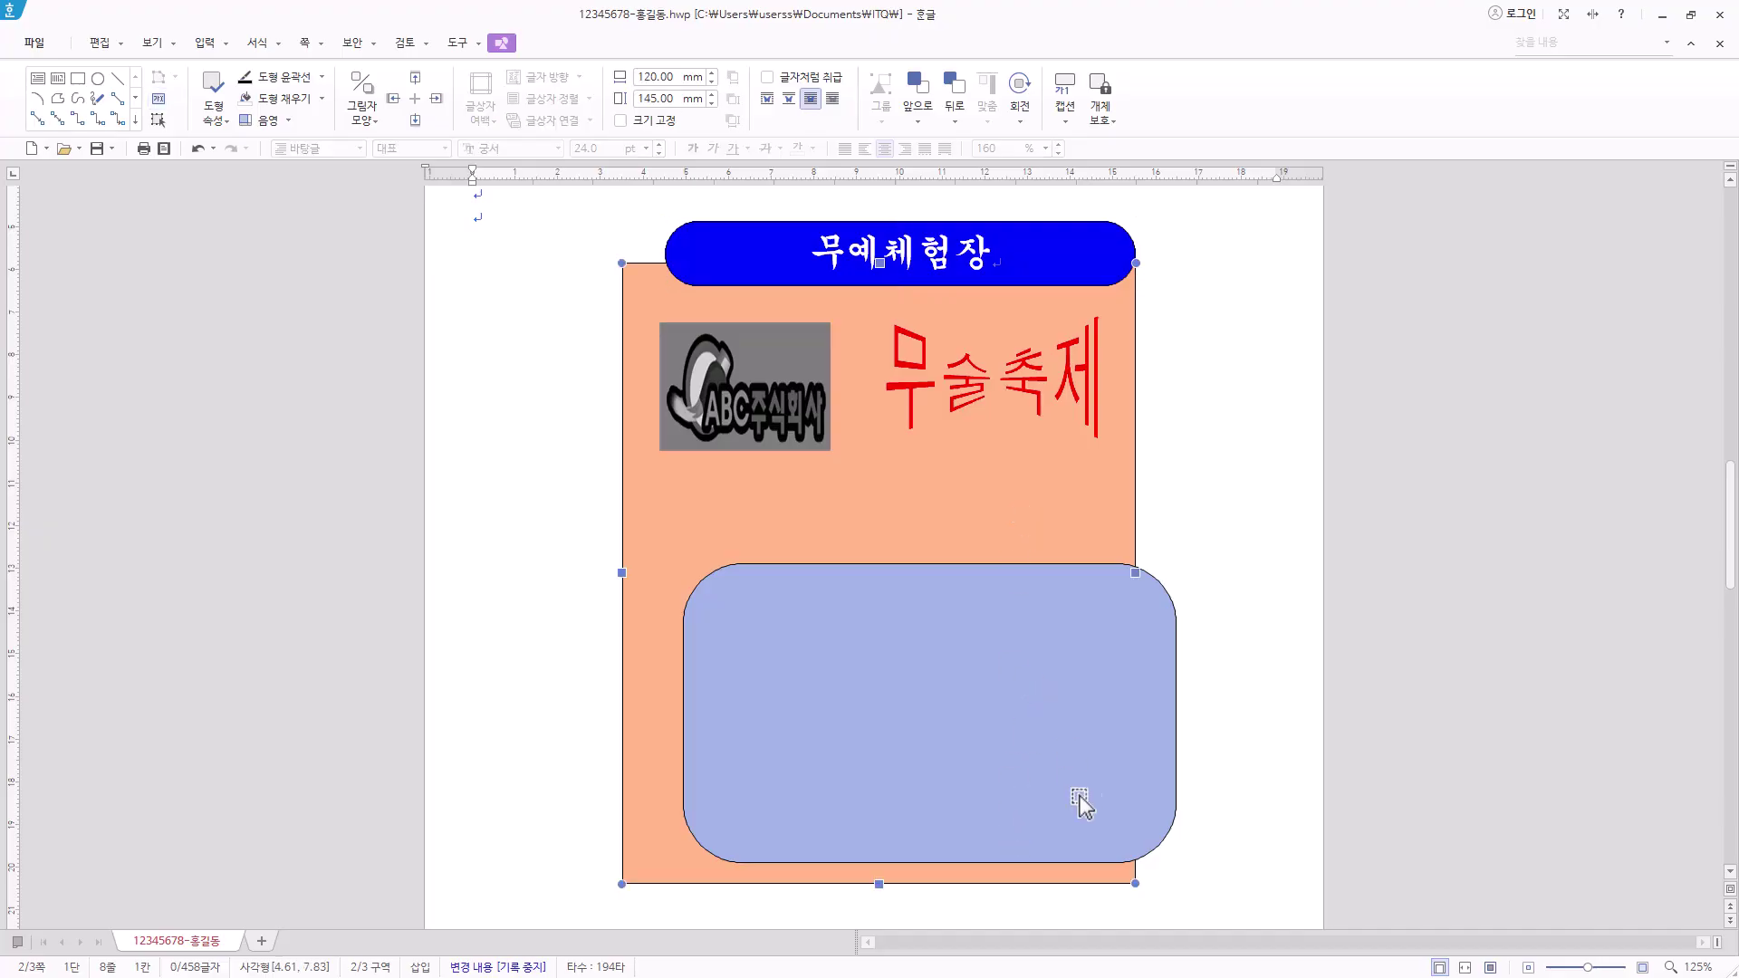
pyautogui.keyDown('shift'); pyautogui.click(1011, 668); pyautogui.keyUp('shift')
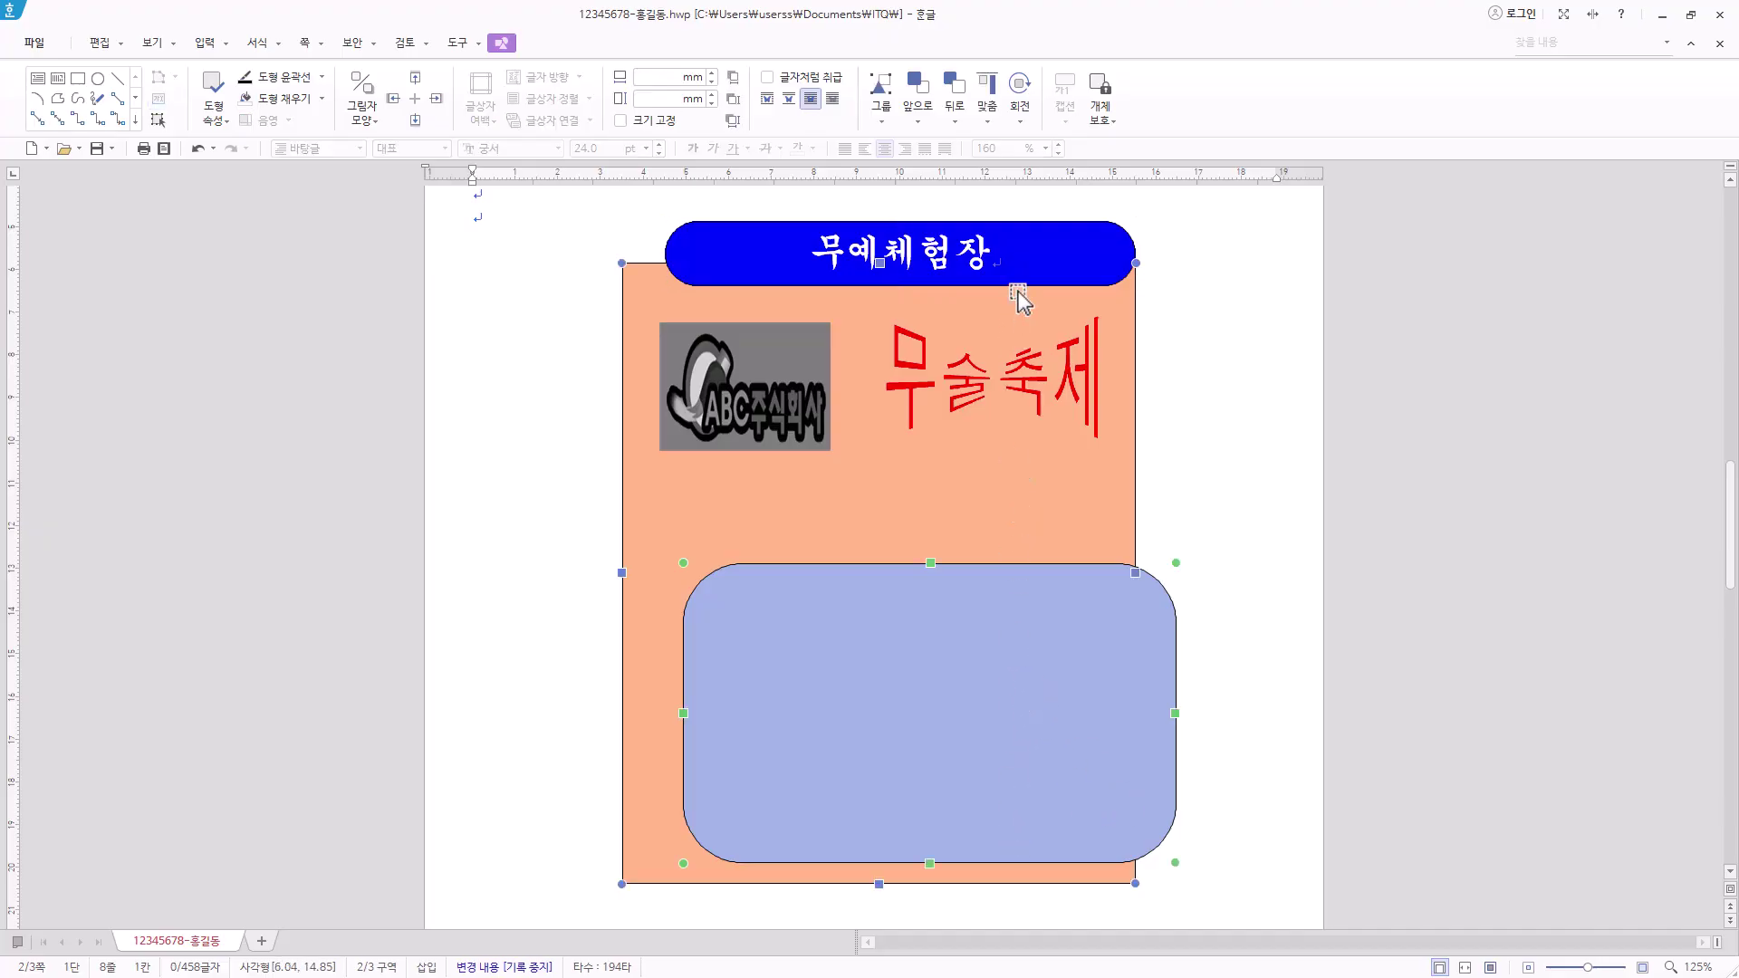
pyautogui.keyDown('shift'); pyautogui.click(1059, 234); pyautogui.keyUp('shift')
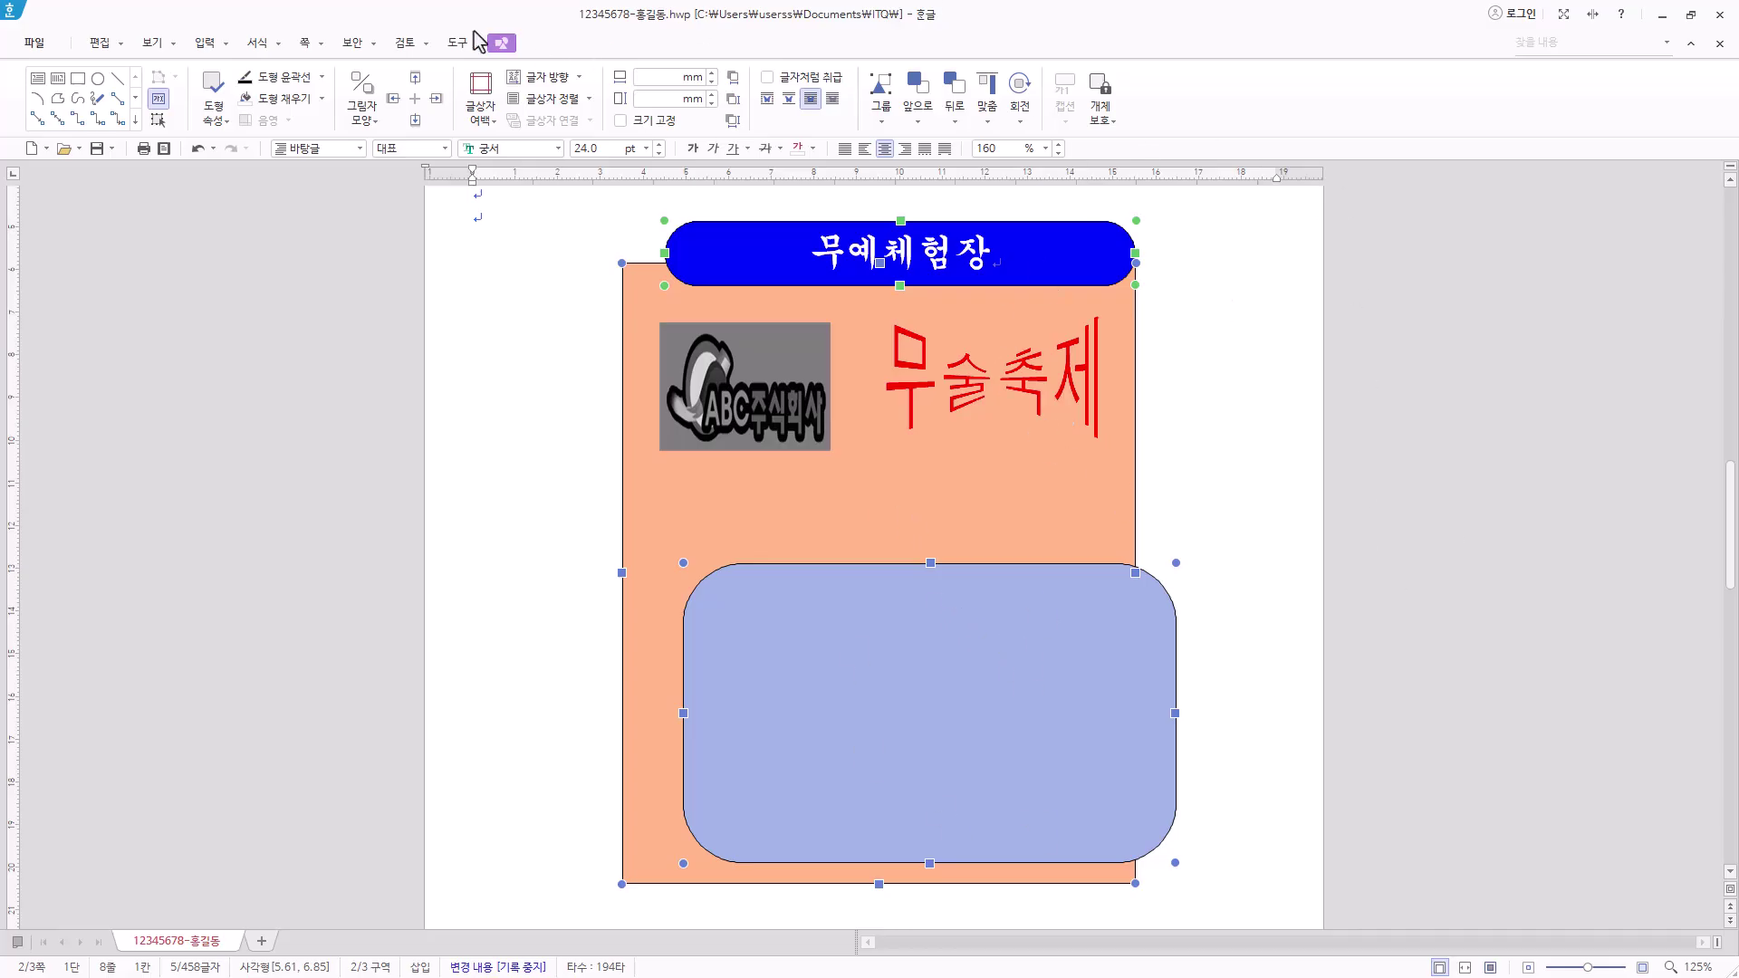
pyautogui.click(986, 120)
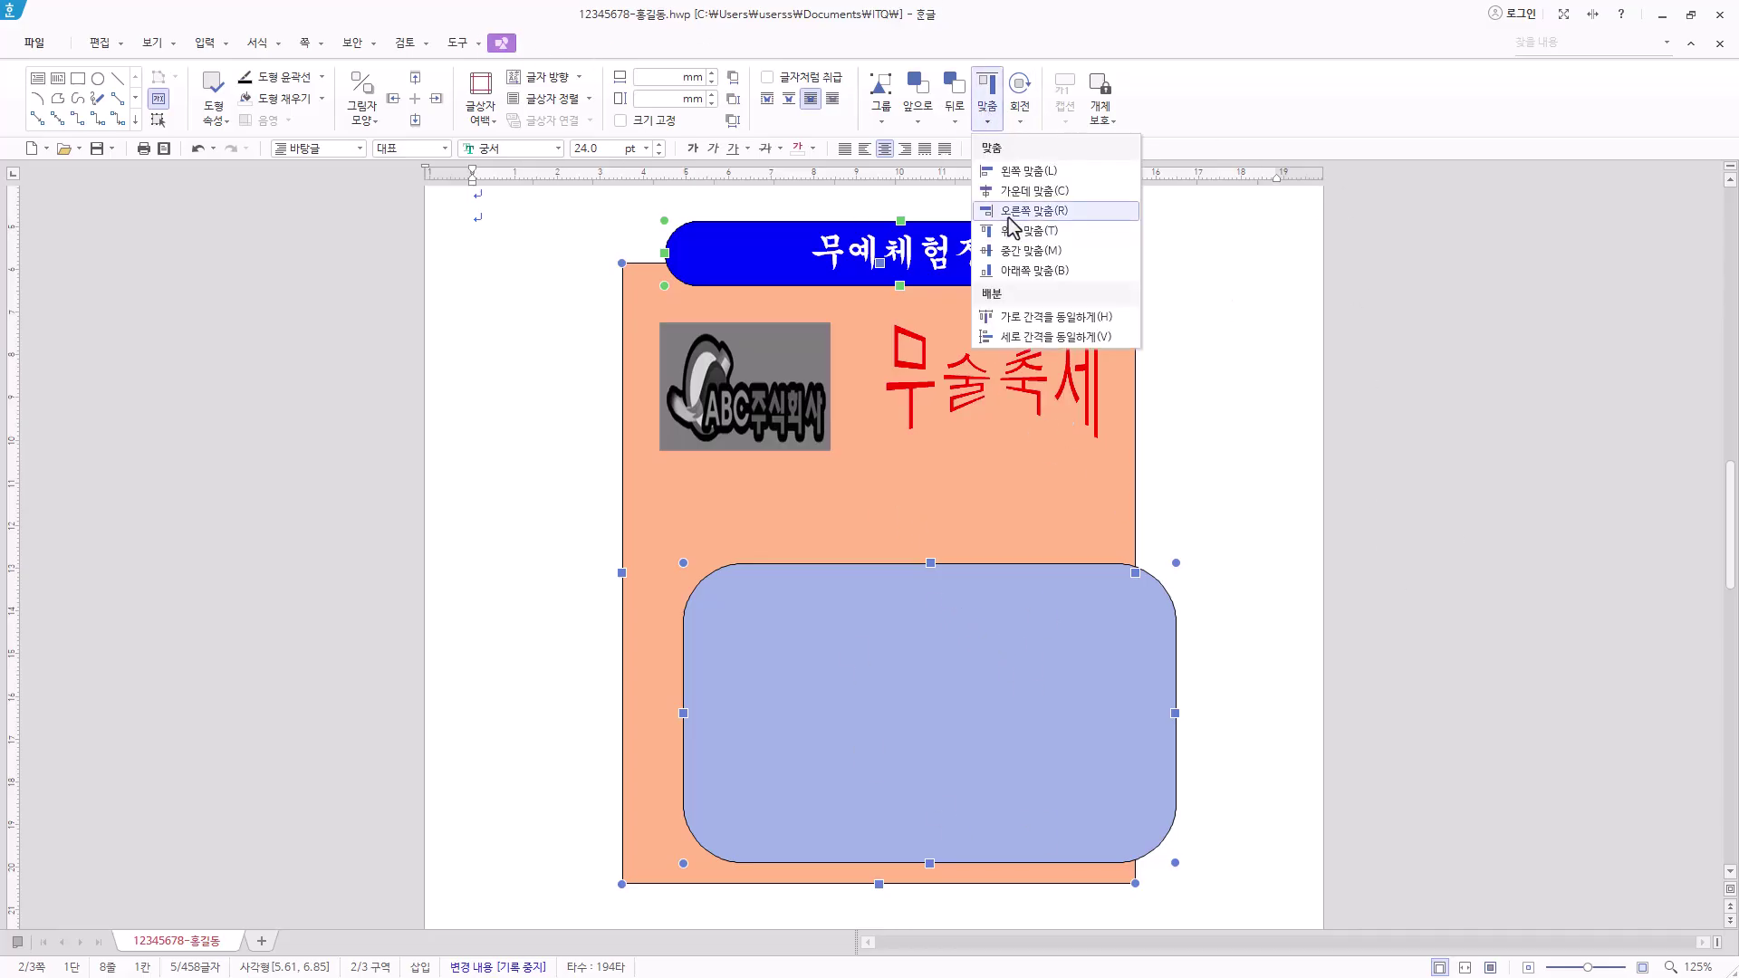
pyautogui.click(1025, 197)
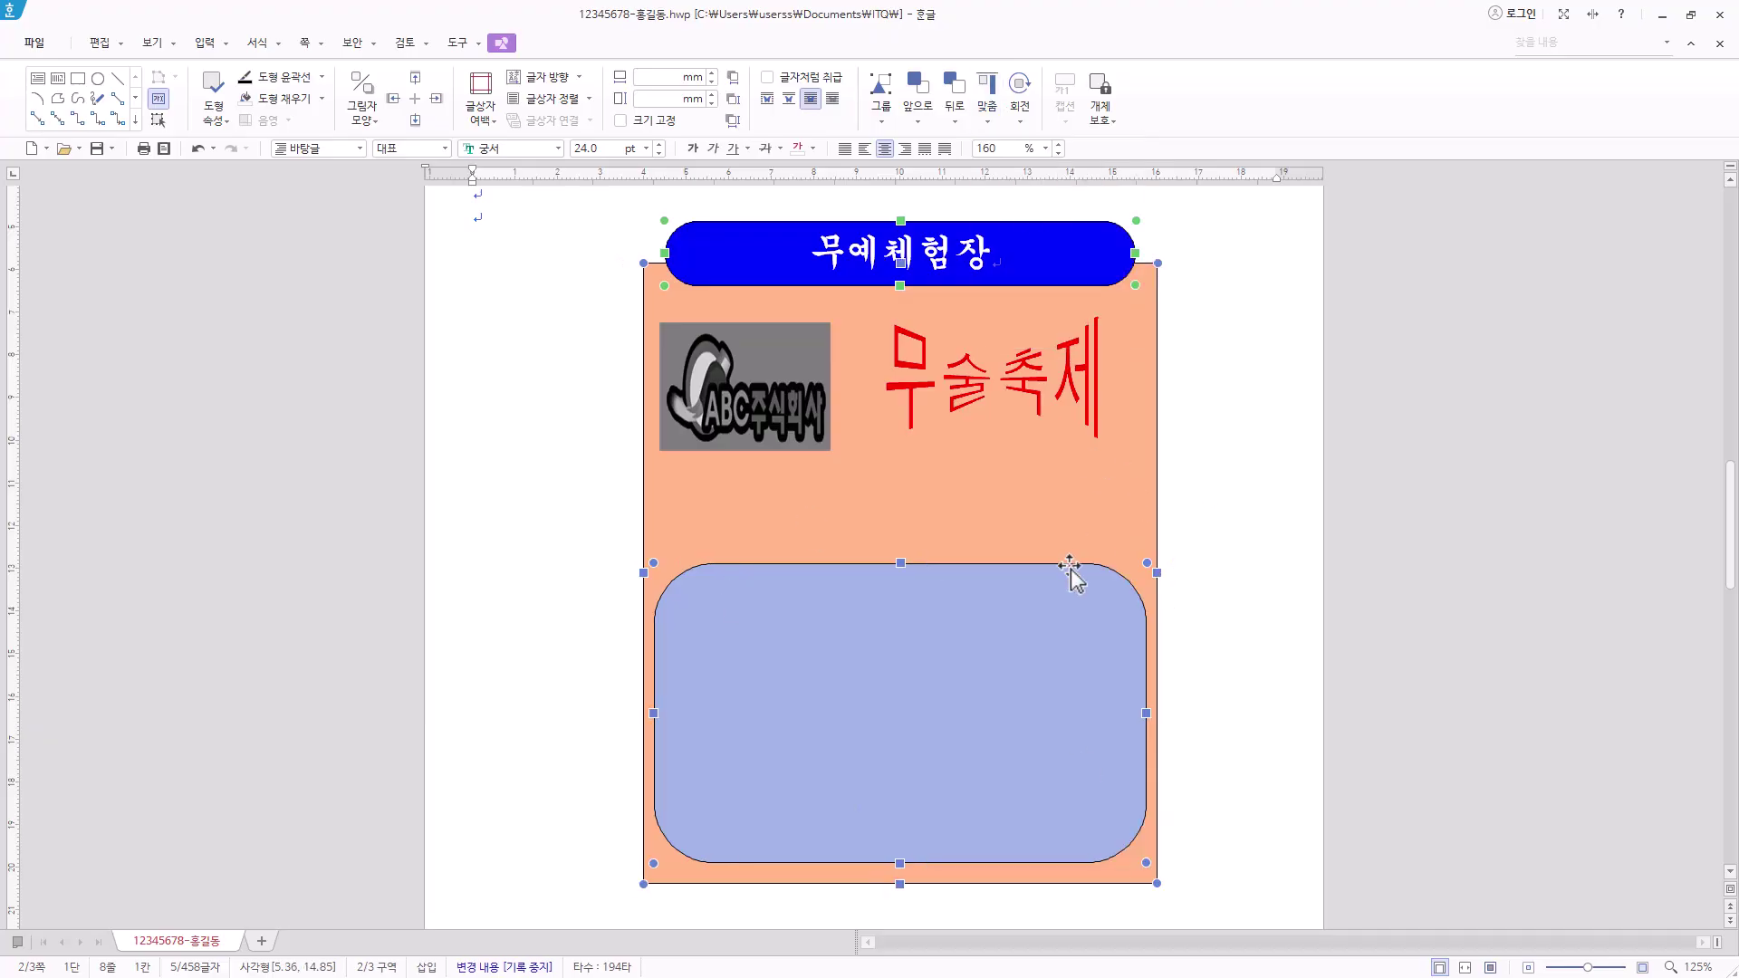
# Shift the three aligned shapes to the left, then raise the light blue rounded rectangle slightly within the orange box
pyautogui.moveTo(1072, 539); pyautogui.dragTo(1033, 538)
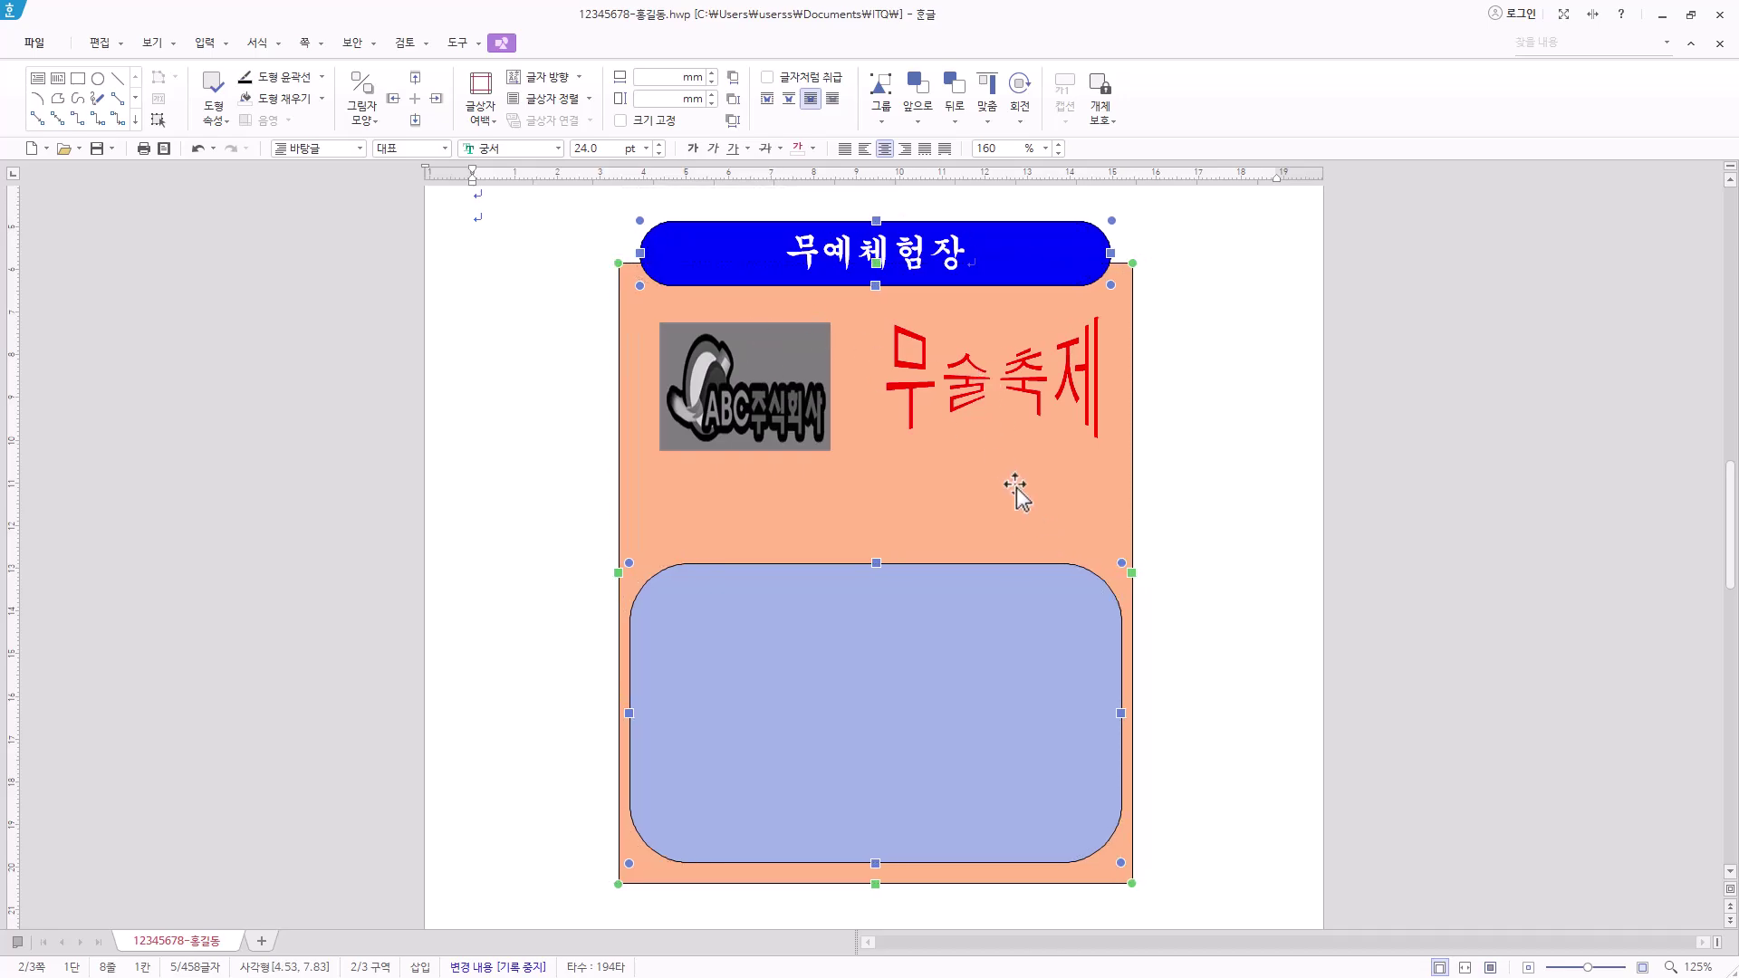
pyautogui.moveTo(1058, 513); pyautogui.dragTo(1062, 511)
pyautogui.scroll(-2, 1133, 508)
pyautogui.click(1120, 518)
pyautogui.click(948, 764)
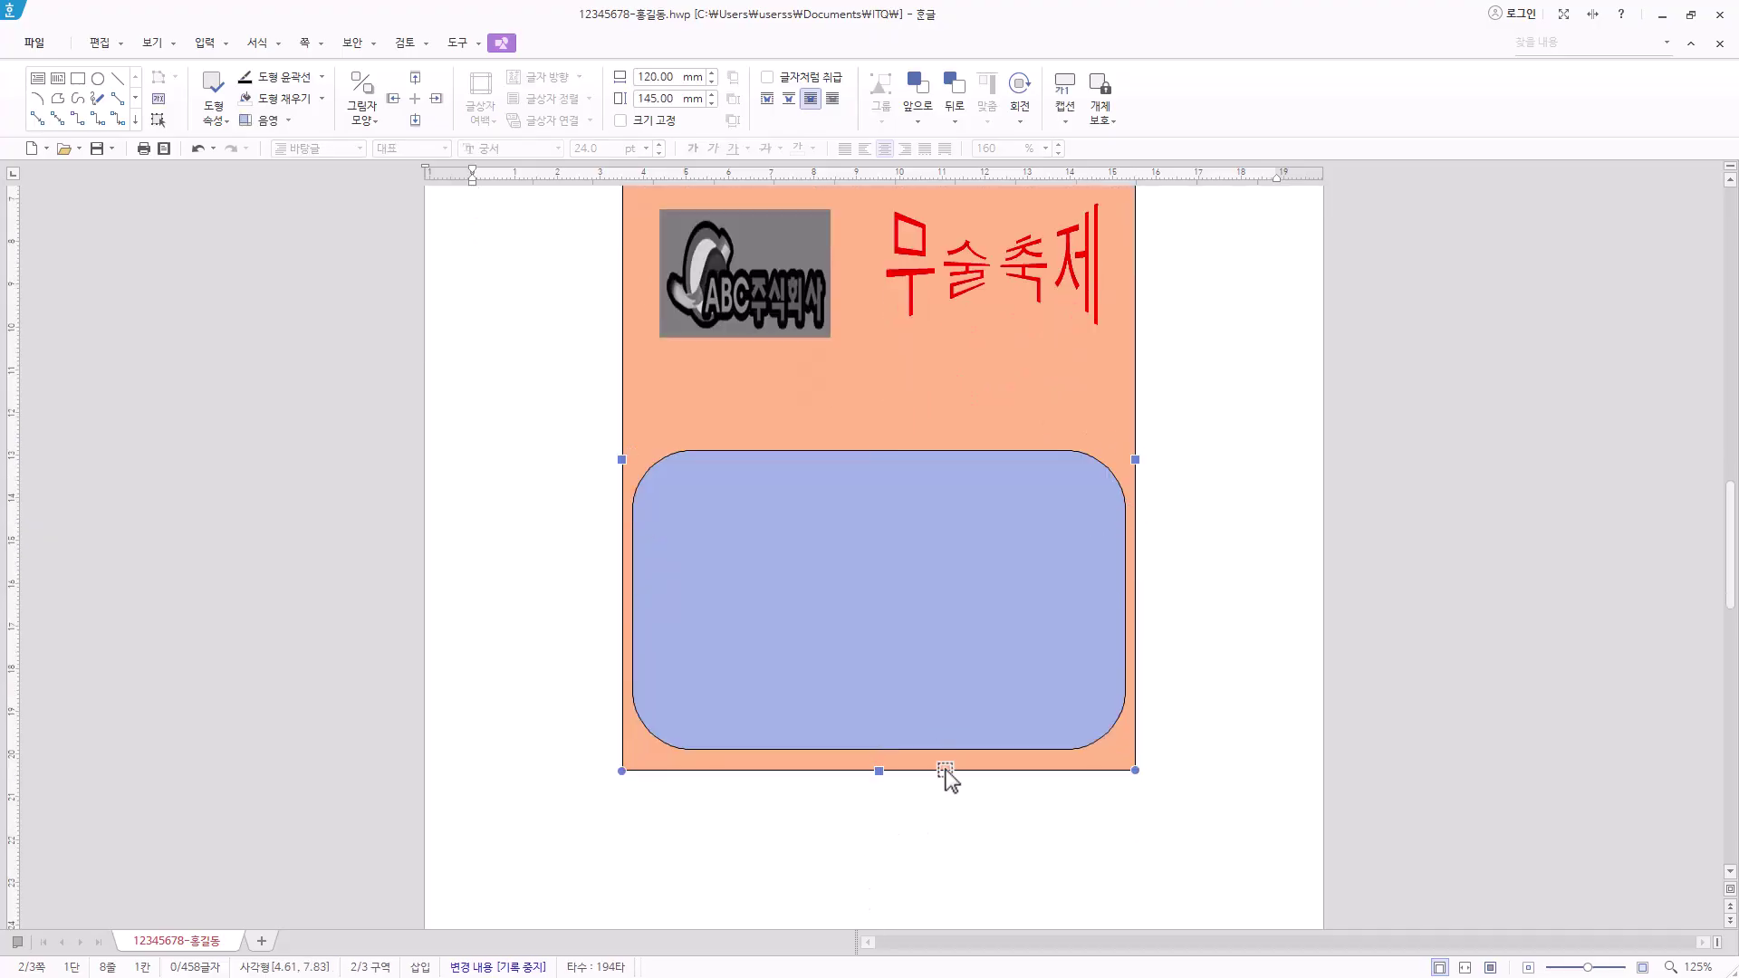
pyautogui.click(961, 706)
pyautogui.moveTo(960, 699); pyautogui.dragTo(959, 697)
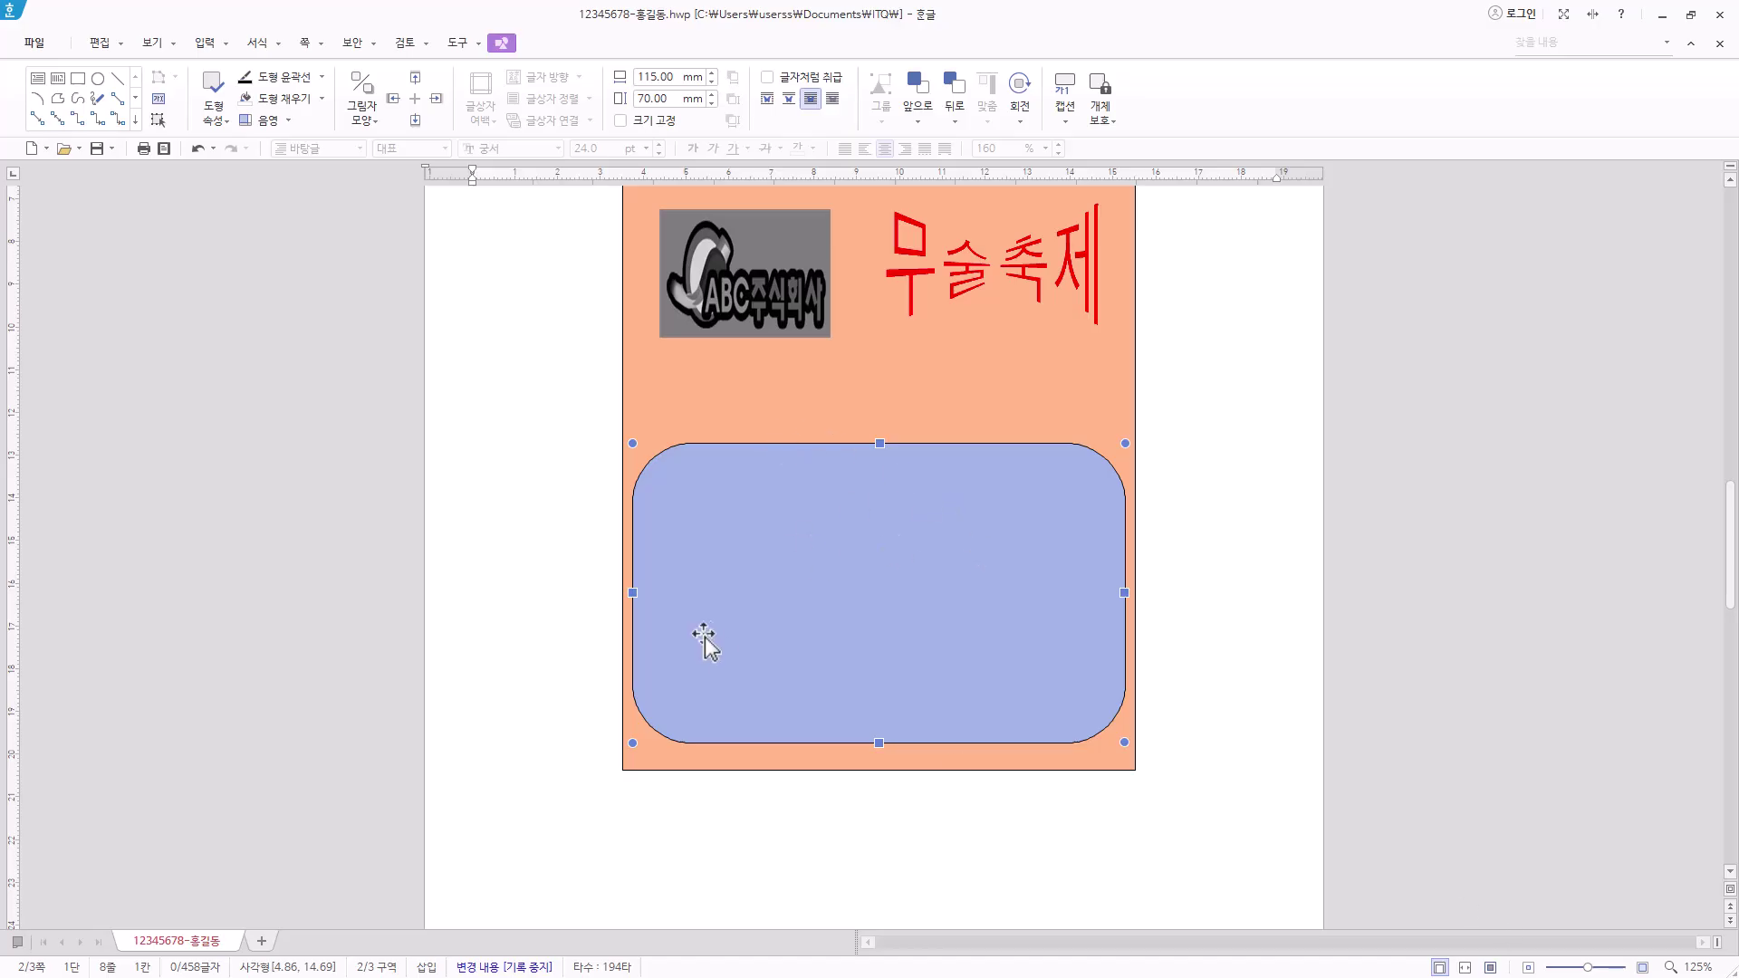
# Draw a small rectangle about 18 × 11 mm in the upper-left part of the light blue rounded rectangle
pyautogui.scroll(-3, 860, 636)
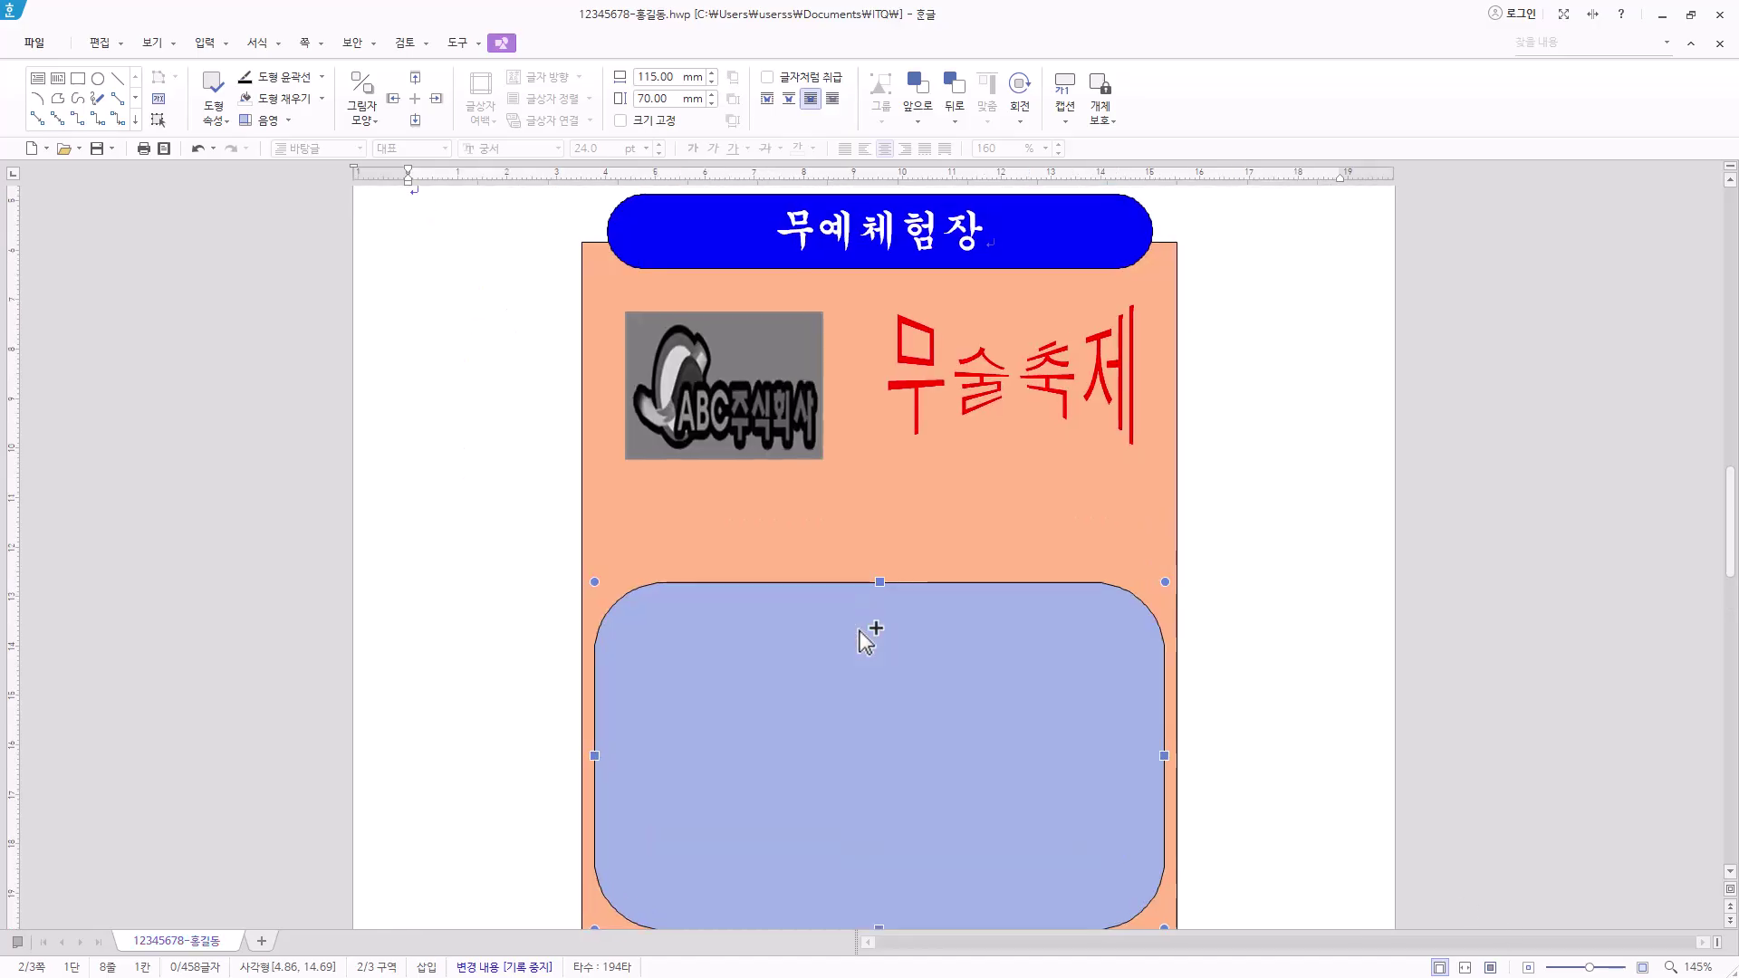
pyautogui.scroll(6, 869, 643)
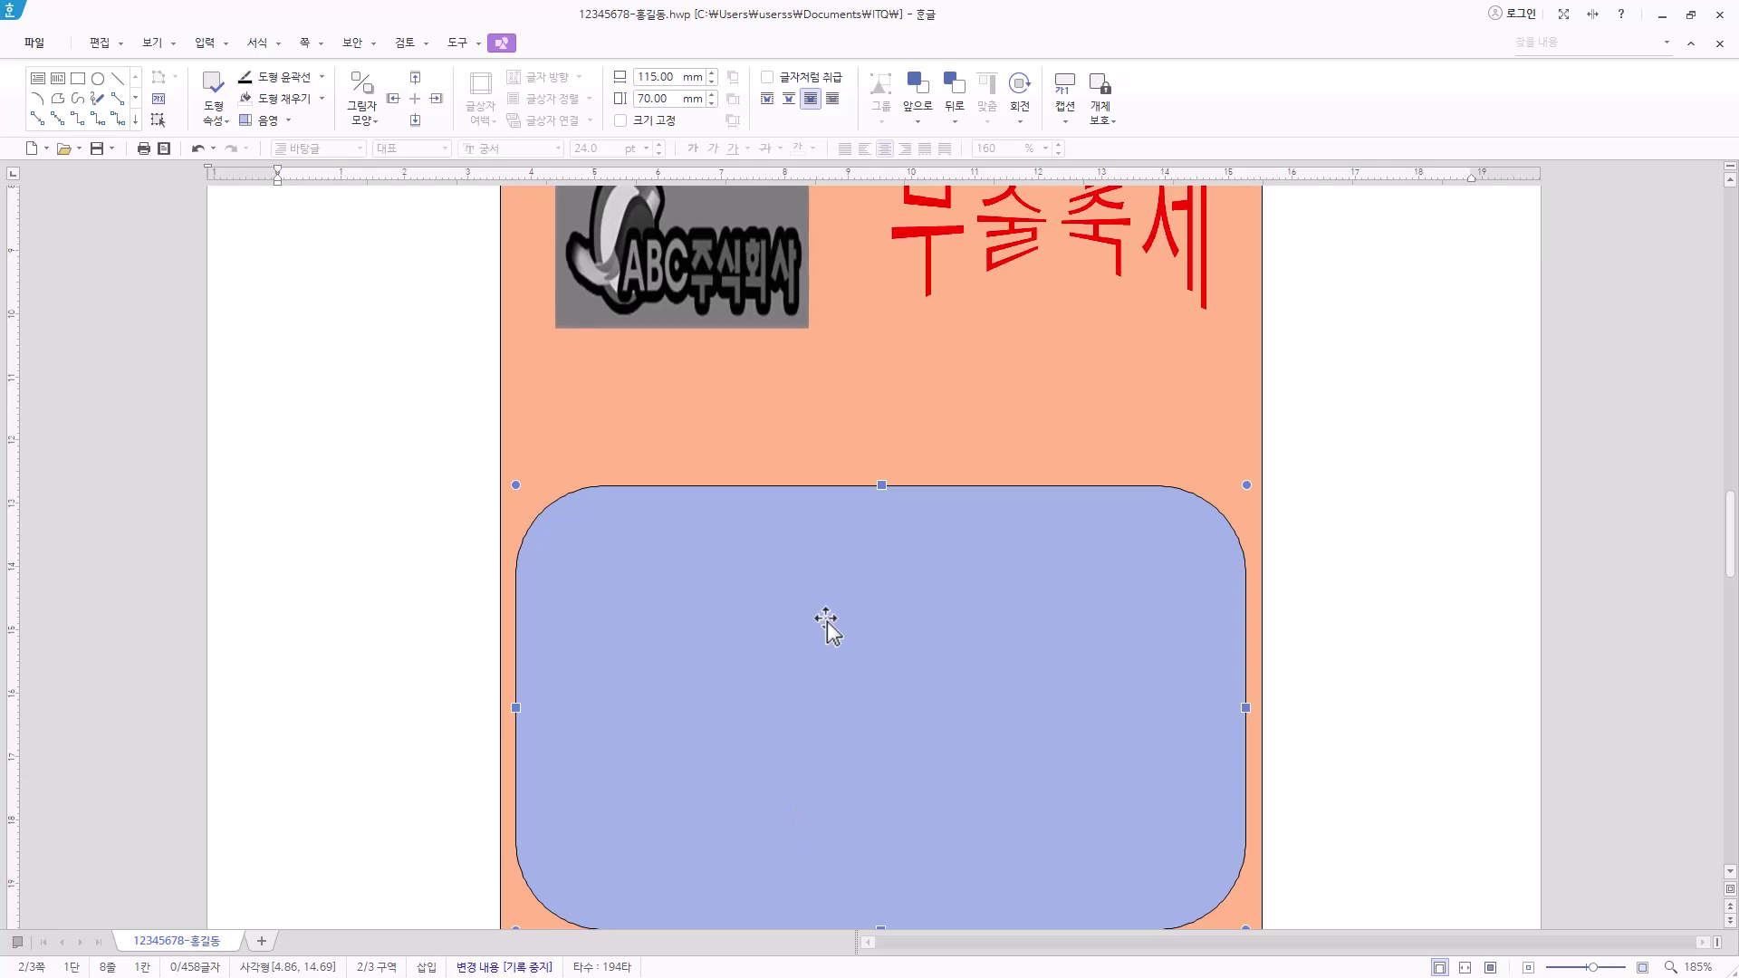
pyautogui.click(77, 80)
pyautogui.moveTo(610, 533)
pyautogui.mouseDown()
pyautogui.moveTo(679, 602)
pyautogui.moveTo(725, 600)
pyautogui.mouseUp()
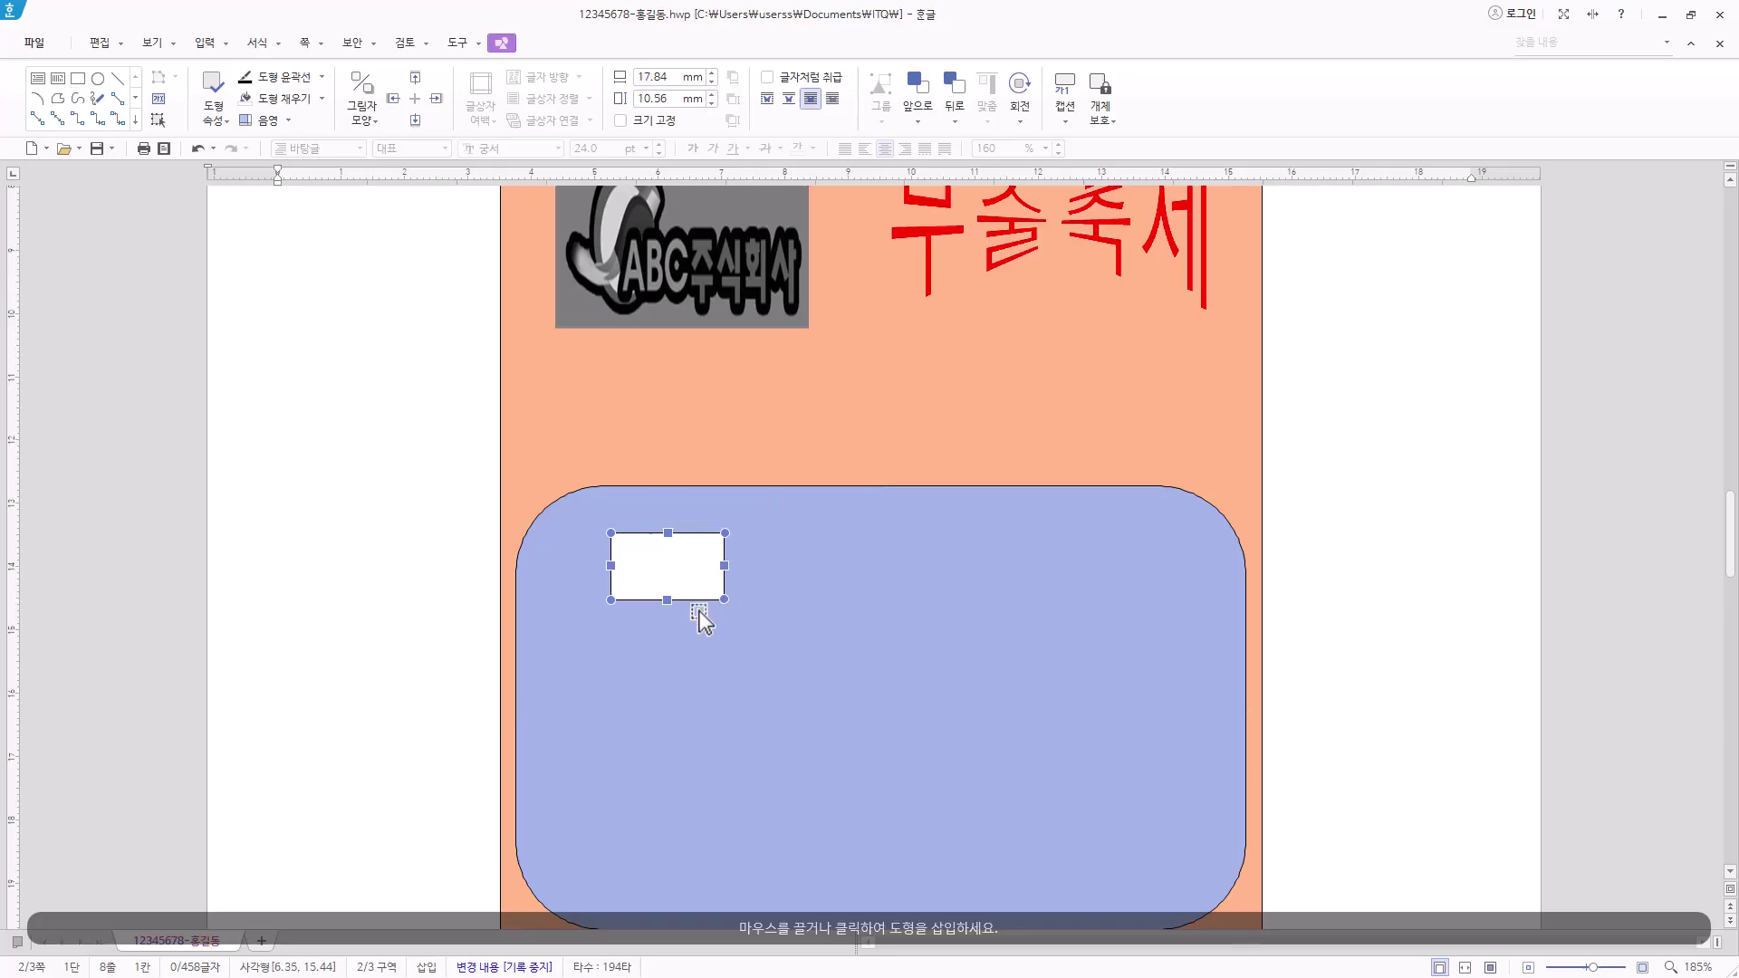
# Set the small rectangle's width to 15 mm and its height to 13 mm
pyautogui.rightClick(654, 563)
pyautogui.click(708, 540)
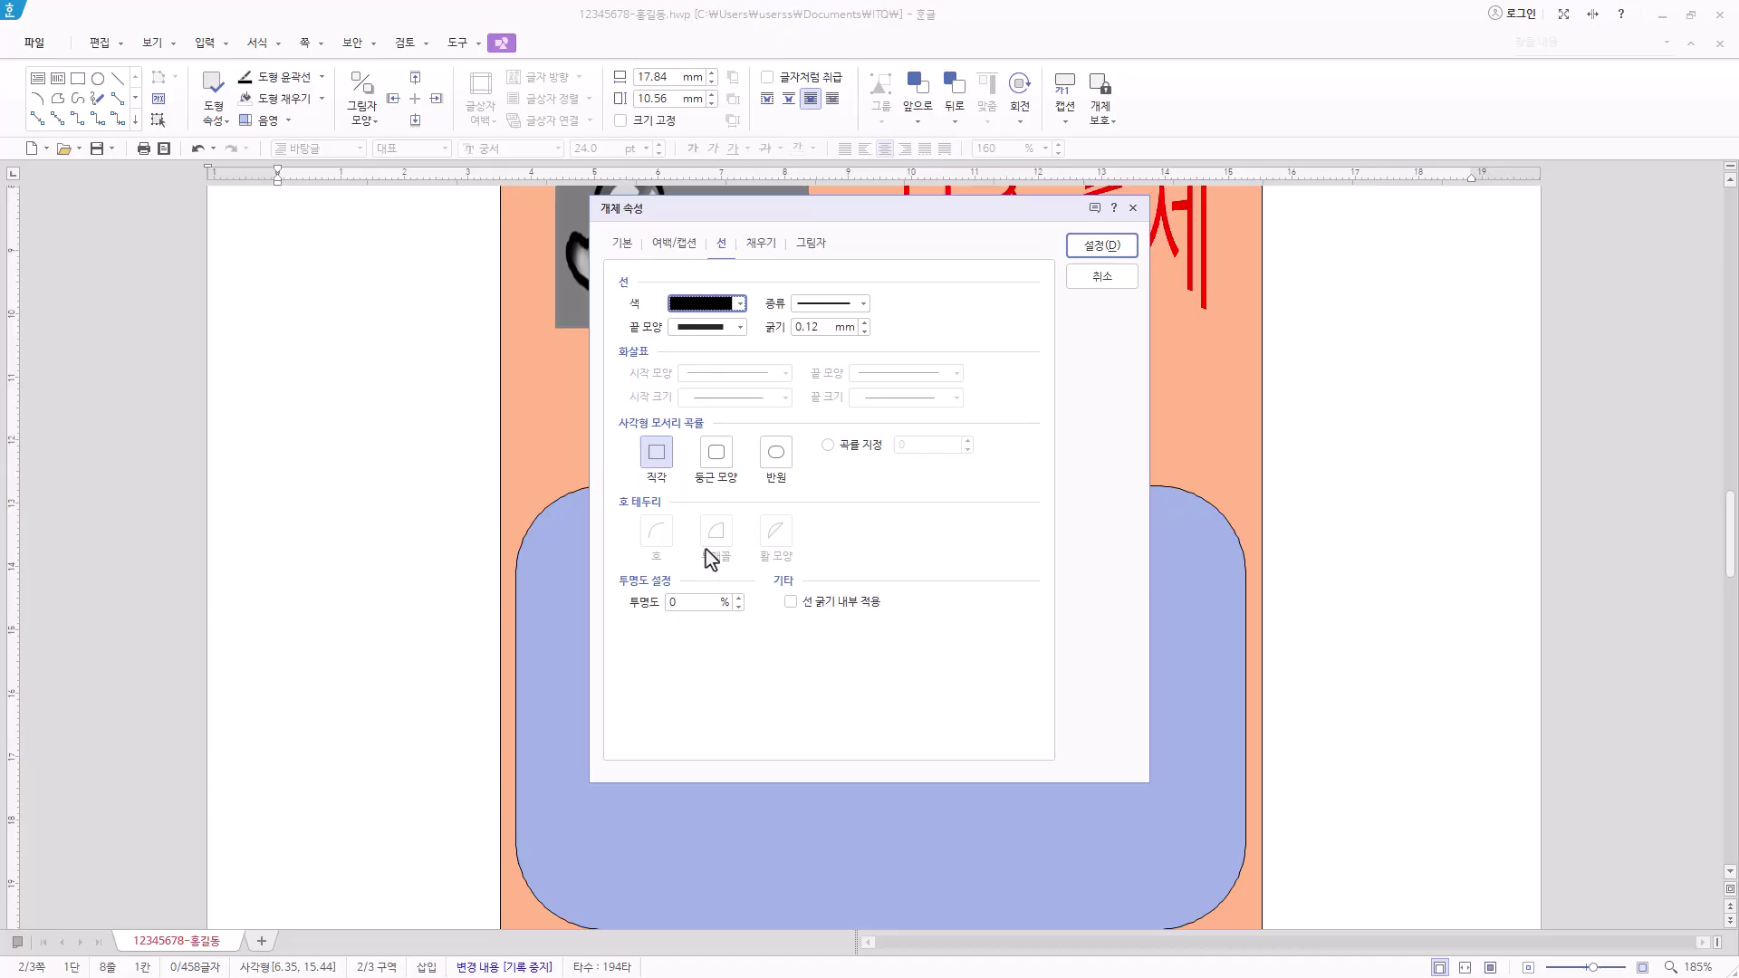
pyautogui.click(622, 244)
pyautogui.press('Tab')
pyautogui.write('15')
pyautogui.press('Tab')
pyautogui.press('Tab')
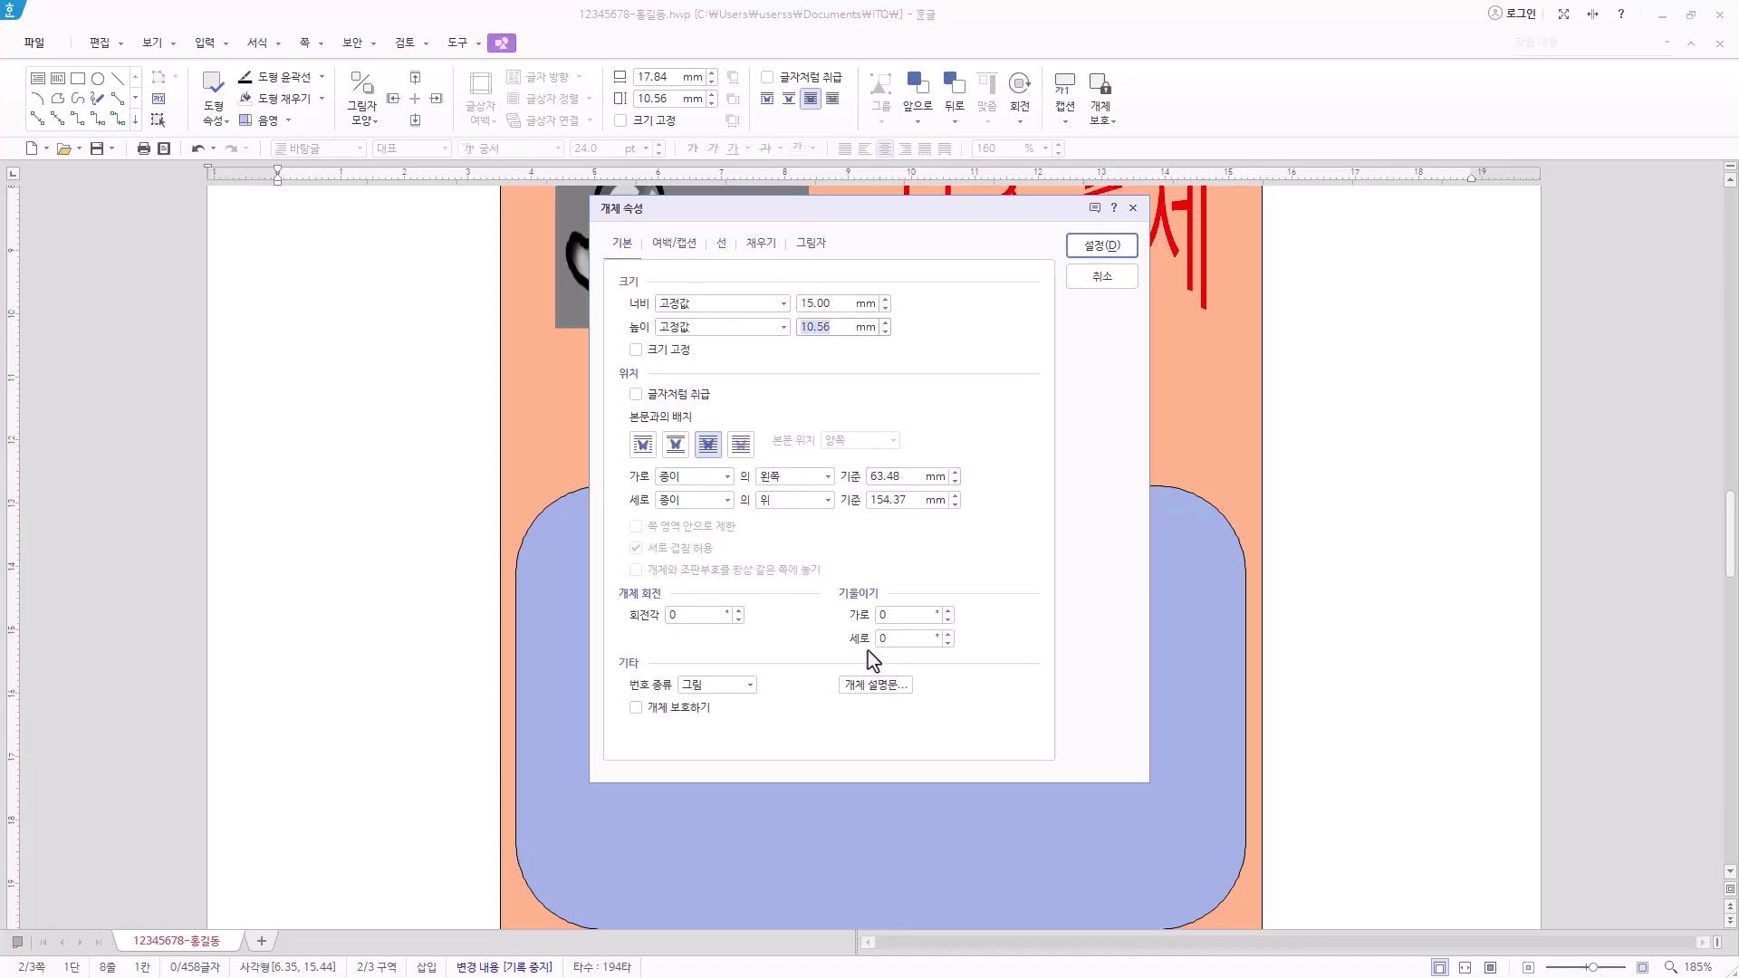
pyautogui.write('13')
# Give the small rectangle rounded corners (둥근 모양) and a light green fill
pyautogui.click(723, 246)
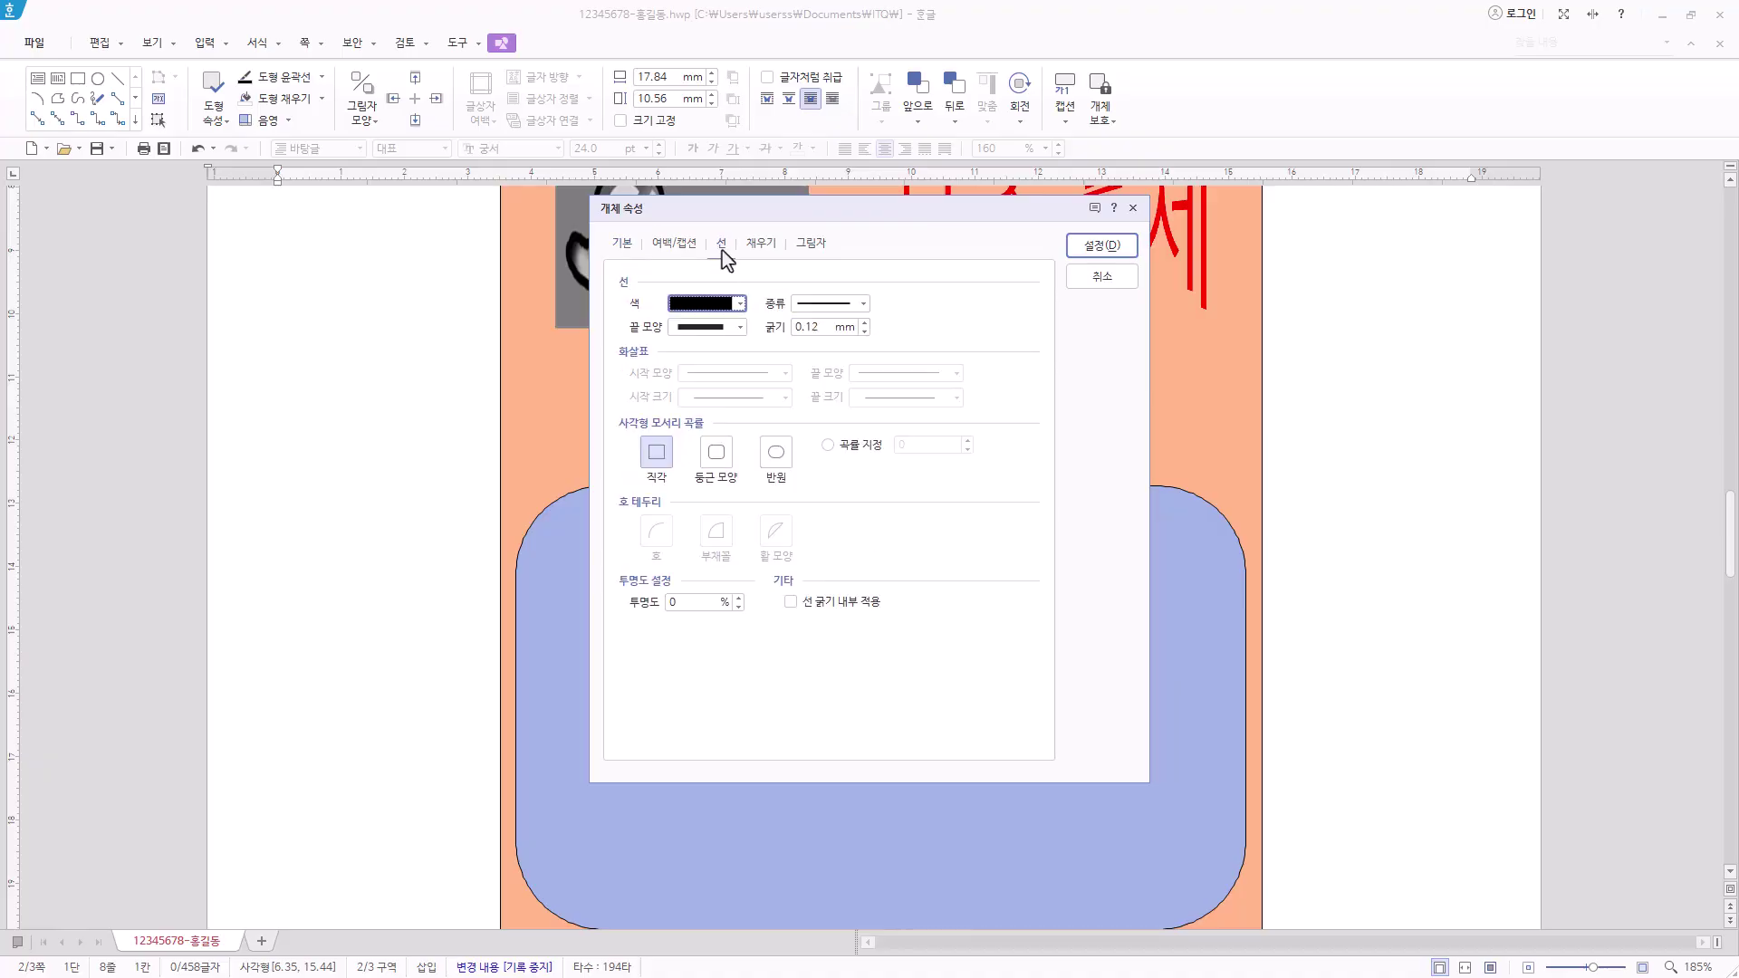
pyautogui.click(725, 464)
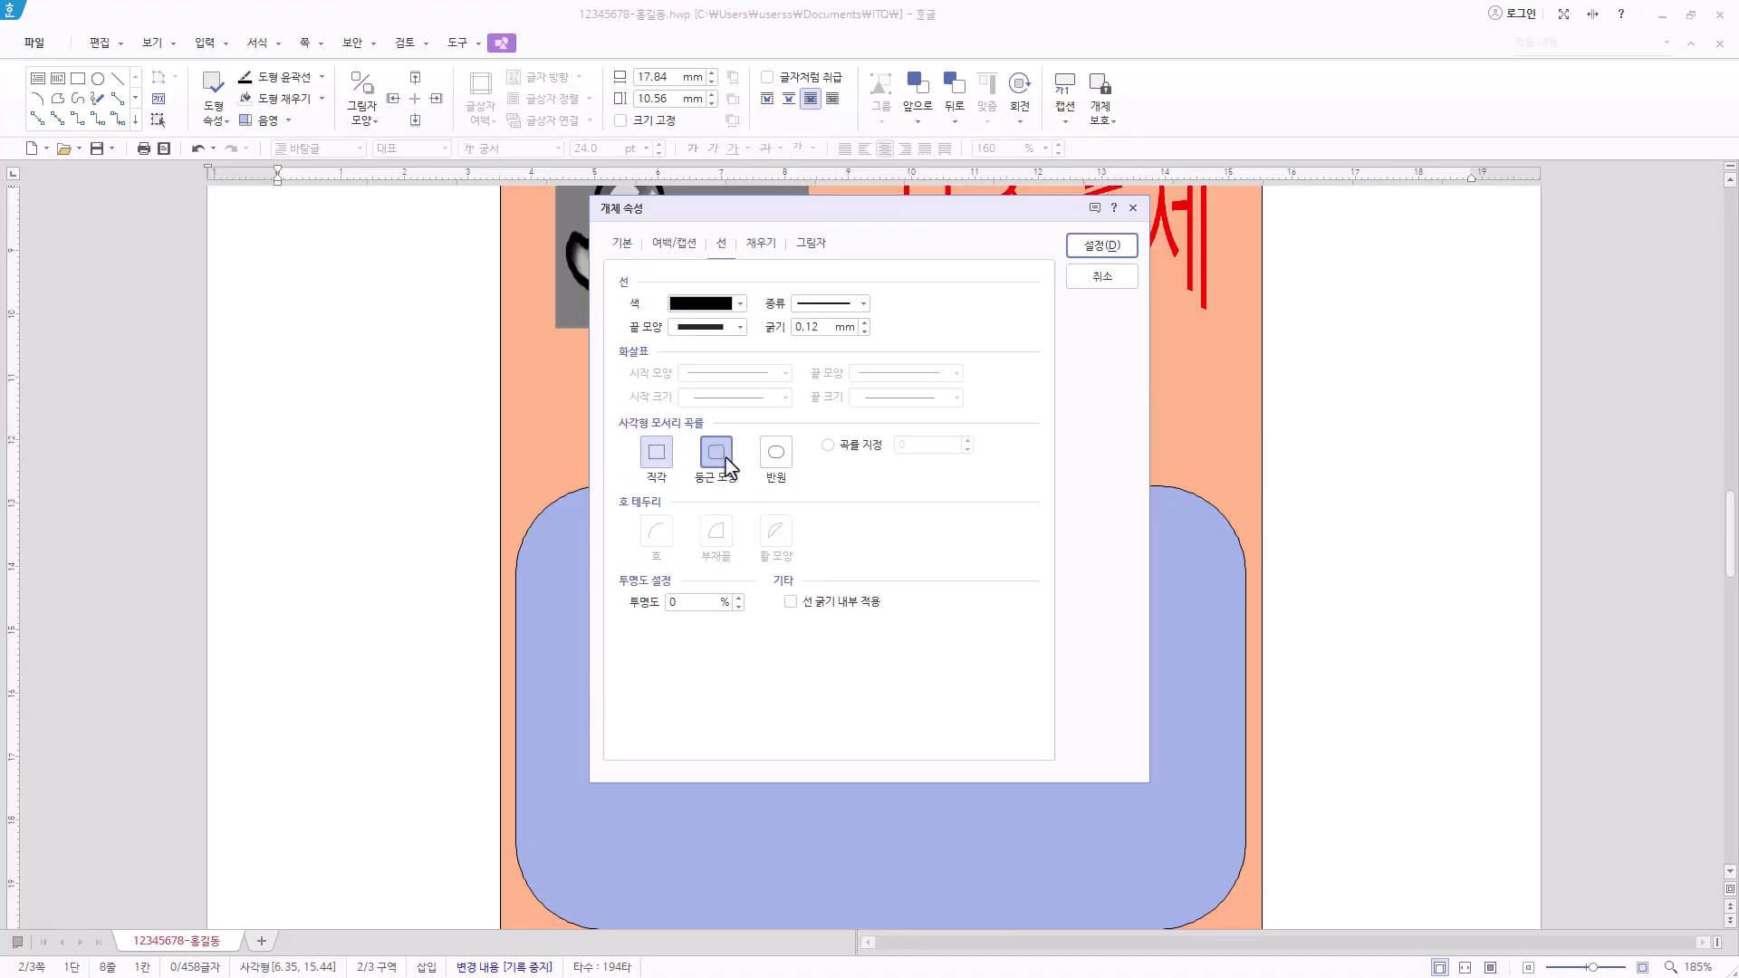
pyautogui.click(760, 245)
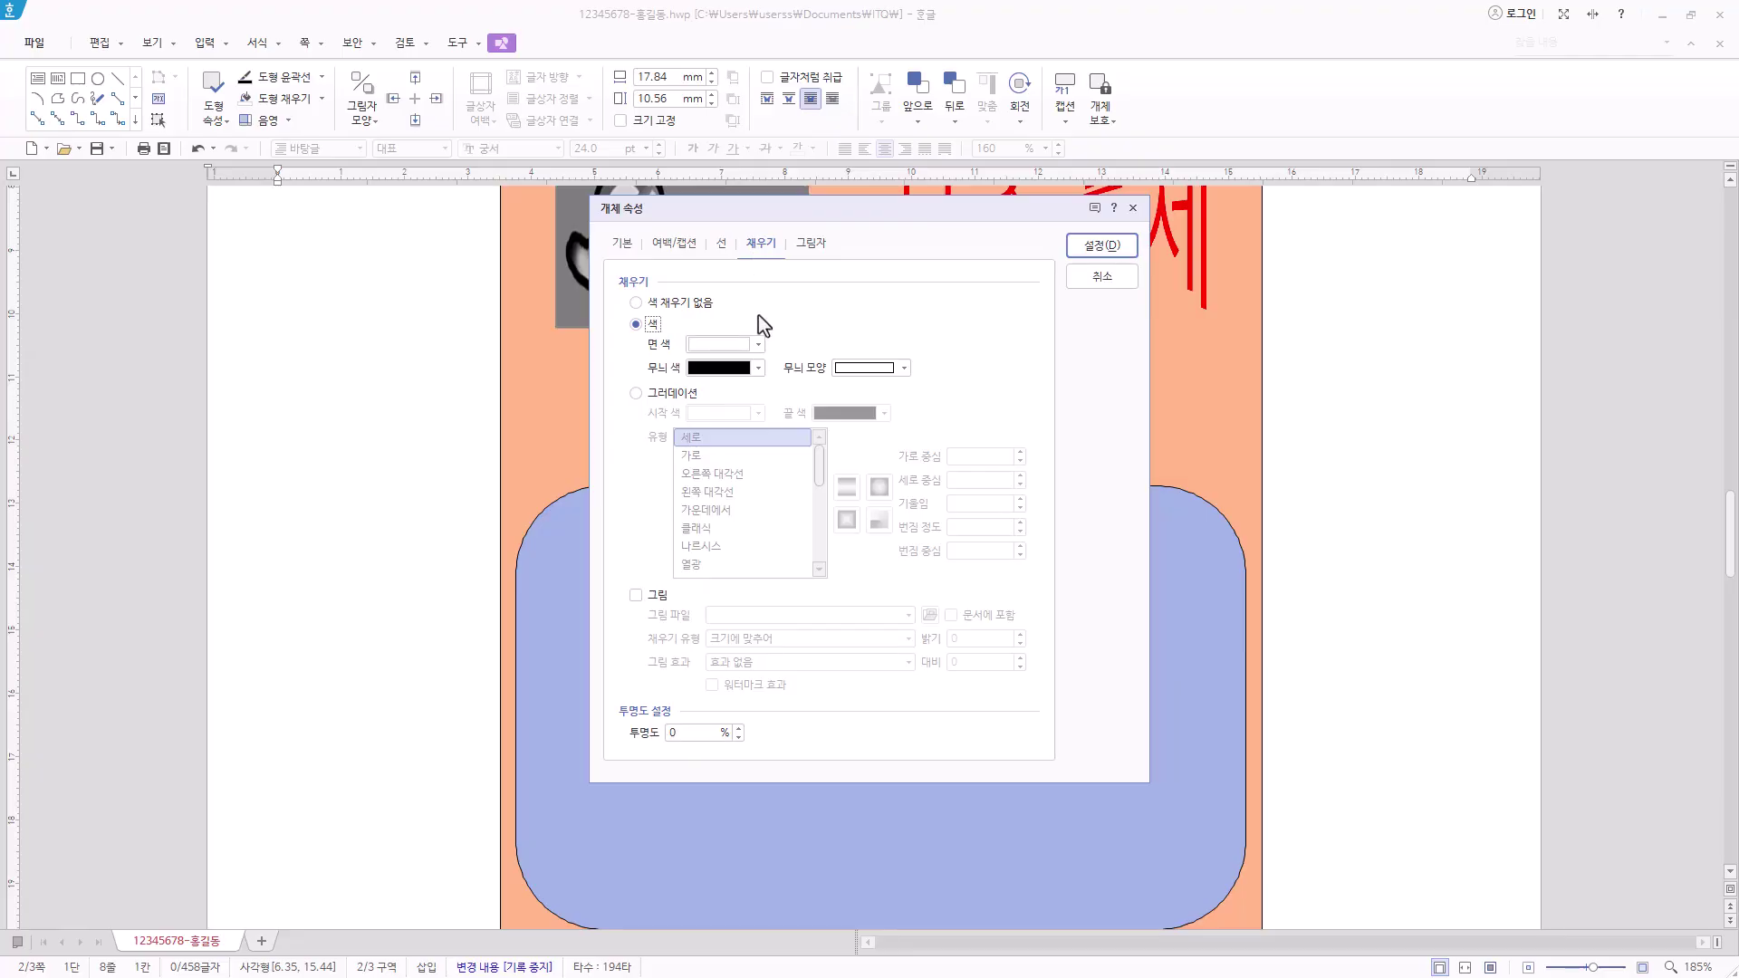
pyautogui.click(759, 344)
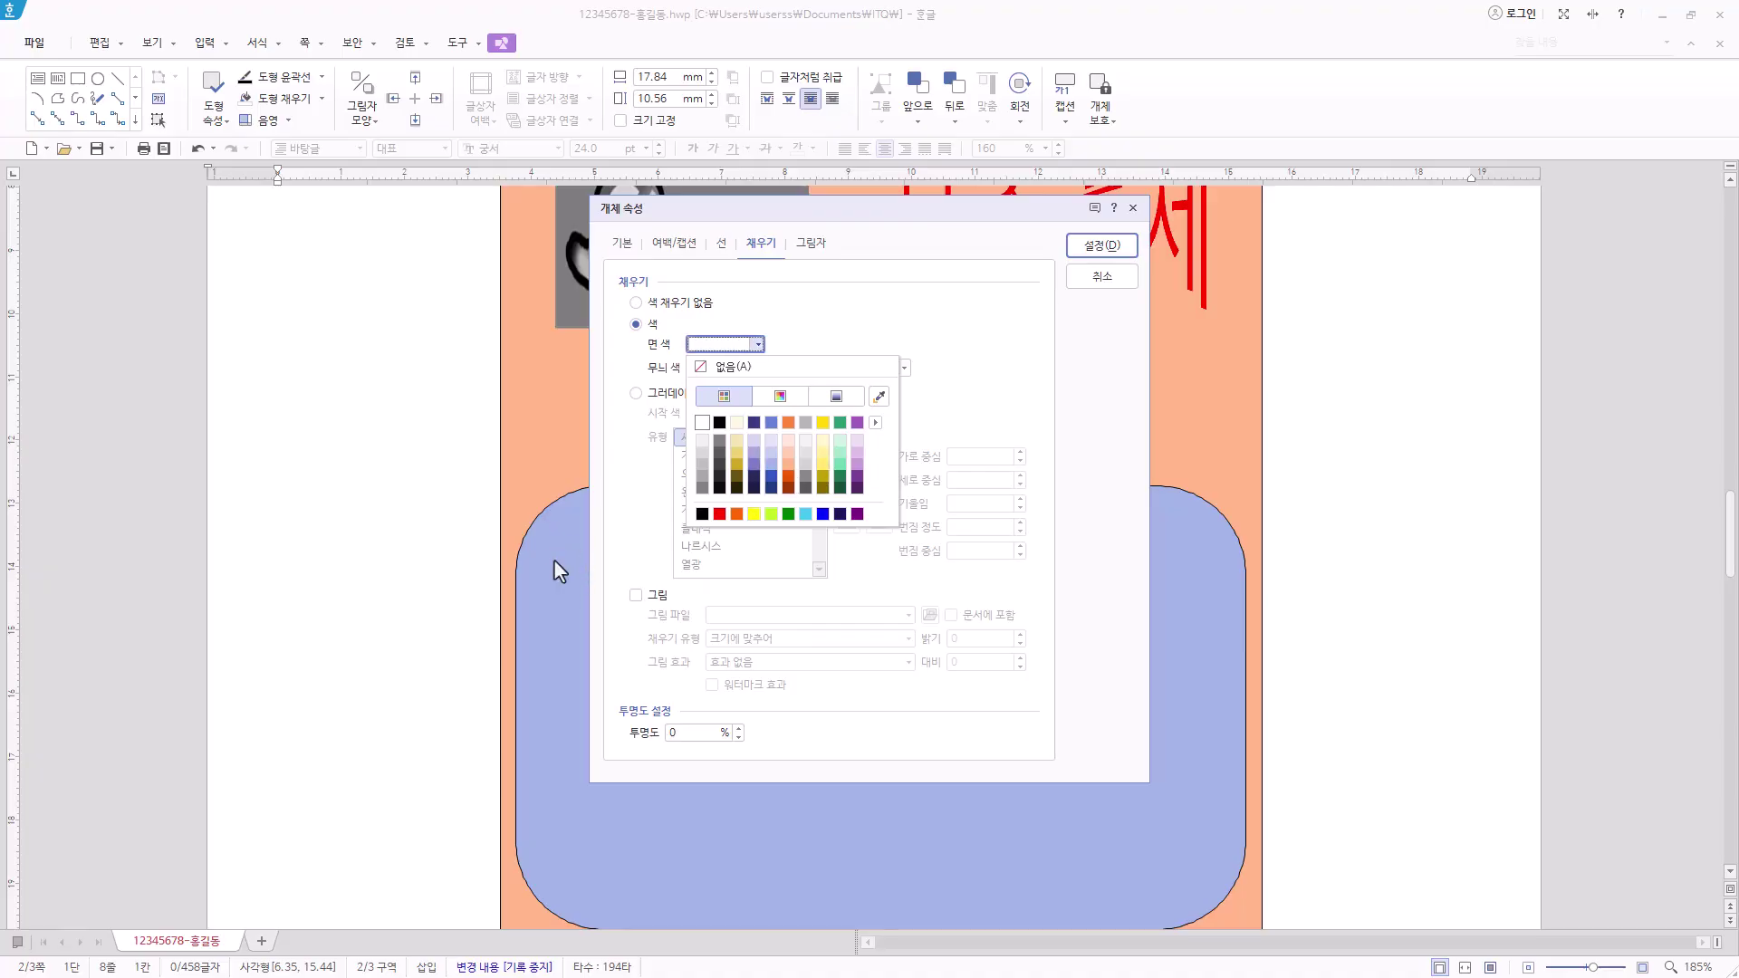
pyautogui.click(839, 452)
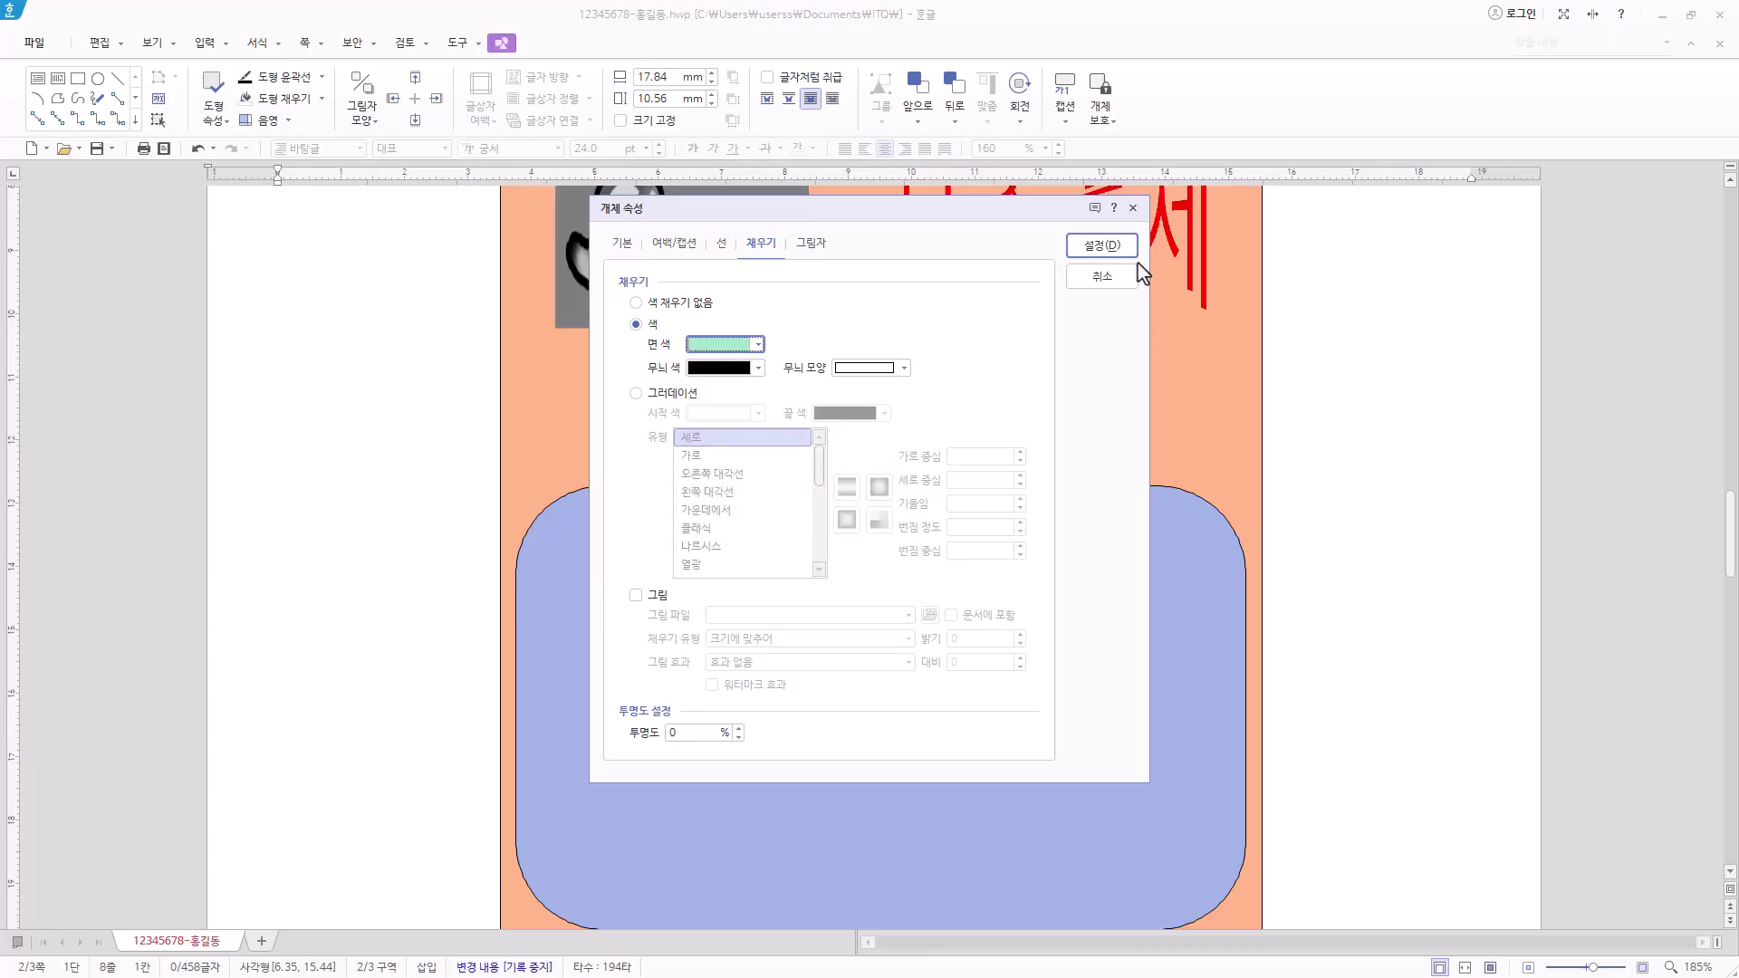
pyautogui.click(1102, 245)
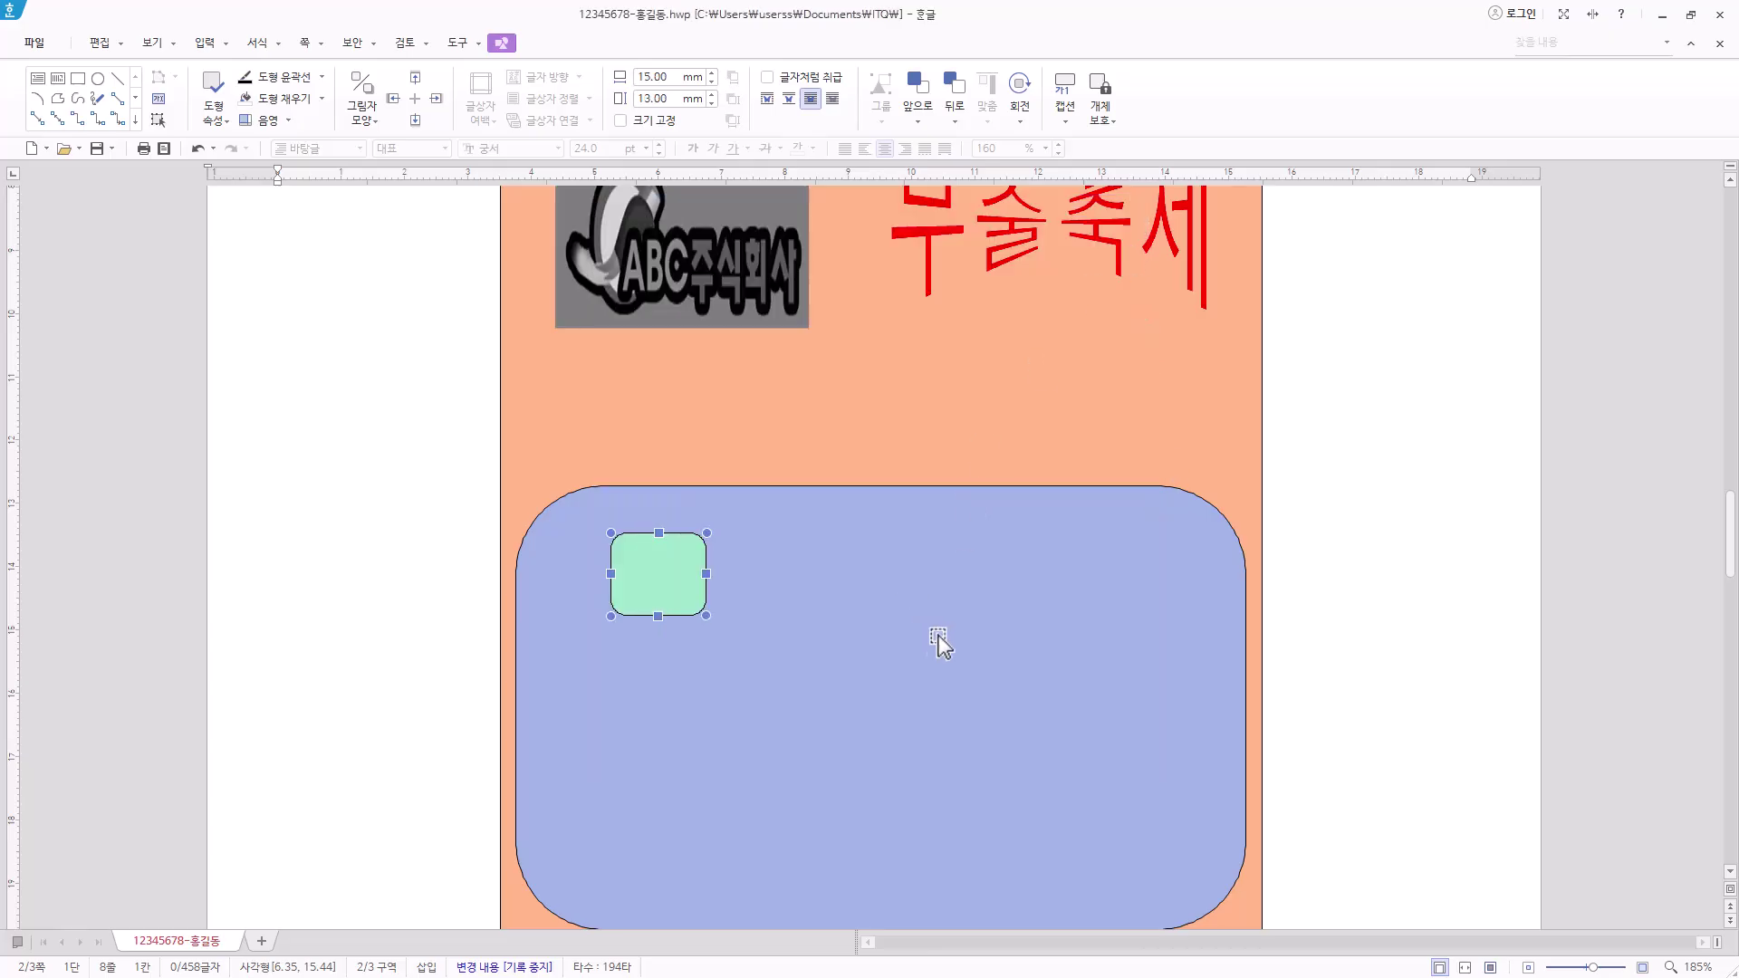
# Move the small green rectangle up and left, closer to the light blue shape's upper-left corner
pyautogui.moveTo(652, 590); pyautogui.dragTo(636, 589)
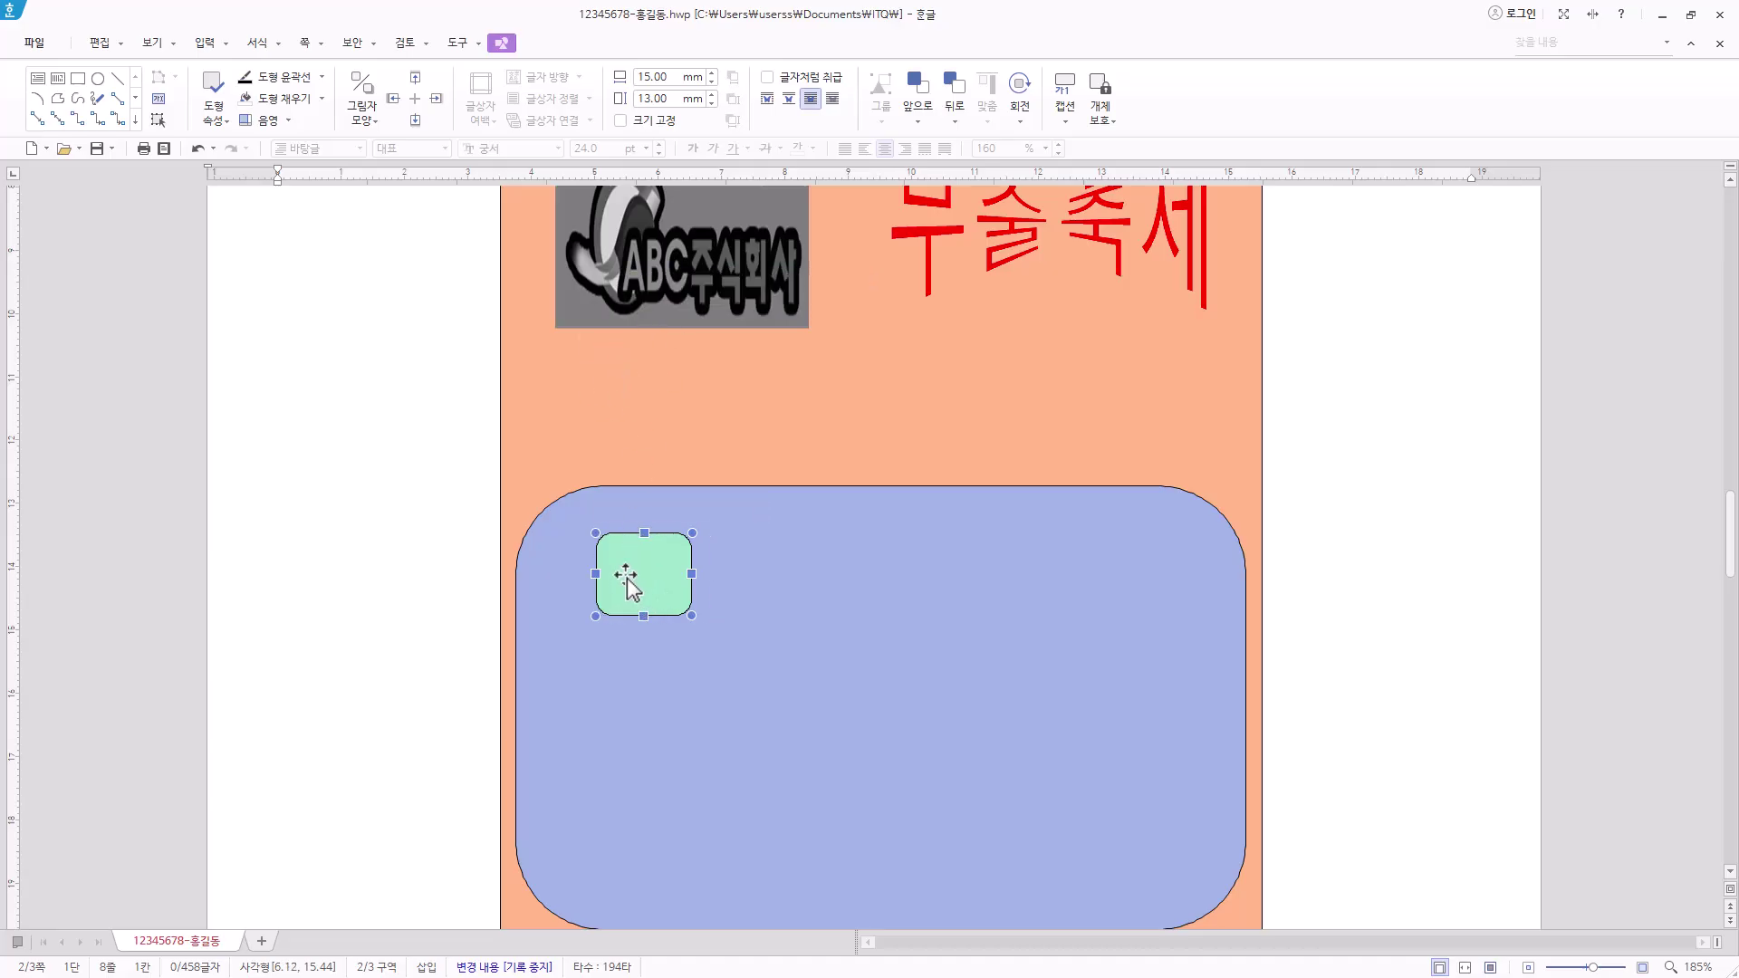
pyautogui.press('Left')
pyautogui.press('Left')
pyautogui.press('Left')
pyautogui.press('Up')
pyautogui.press('Up')
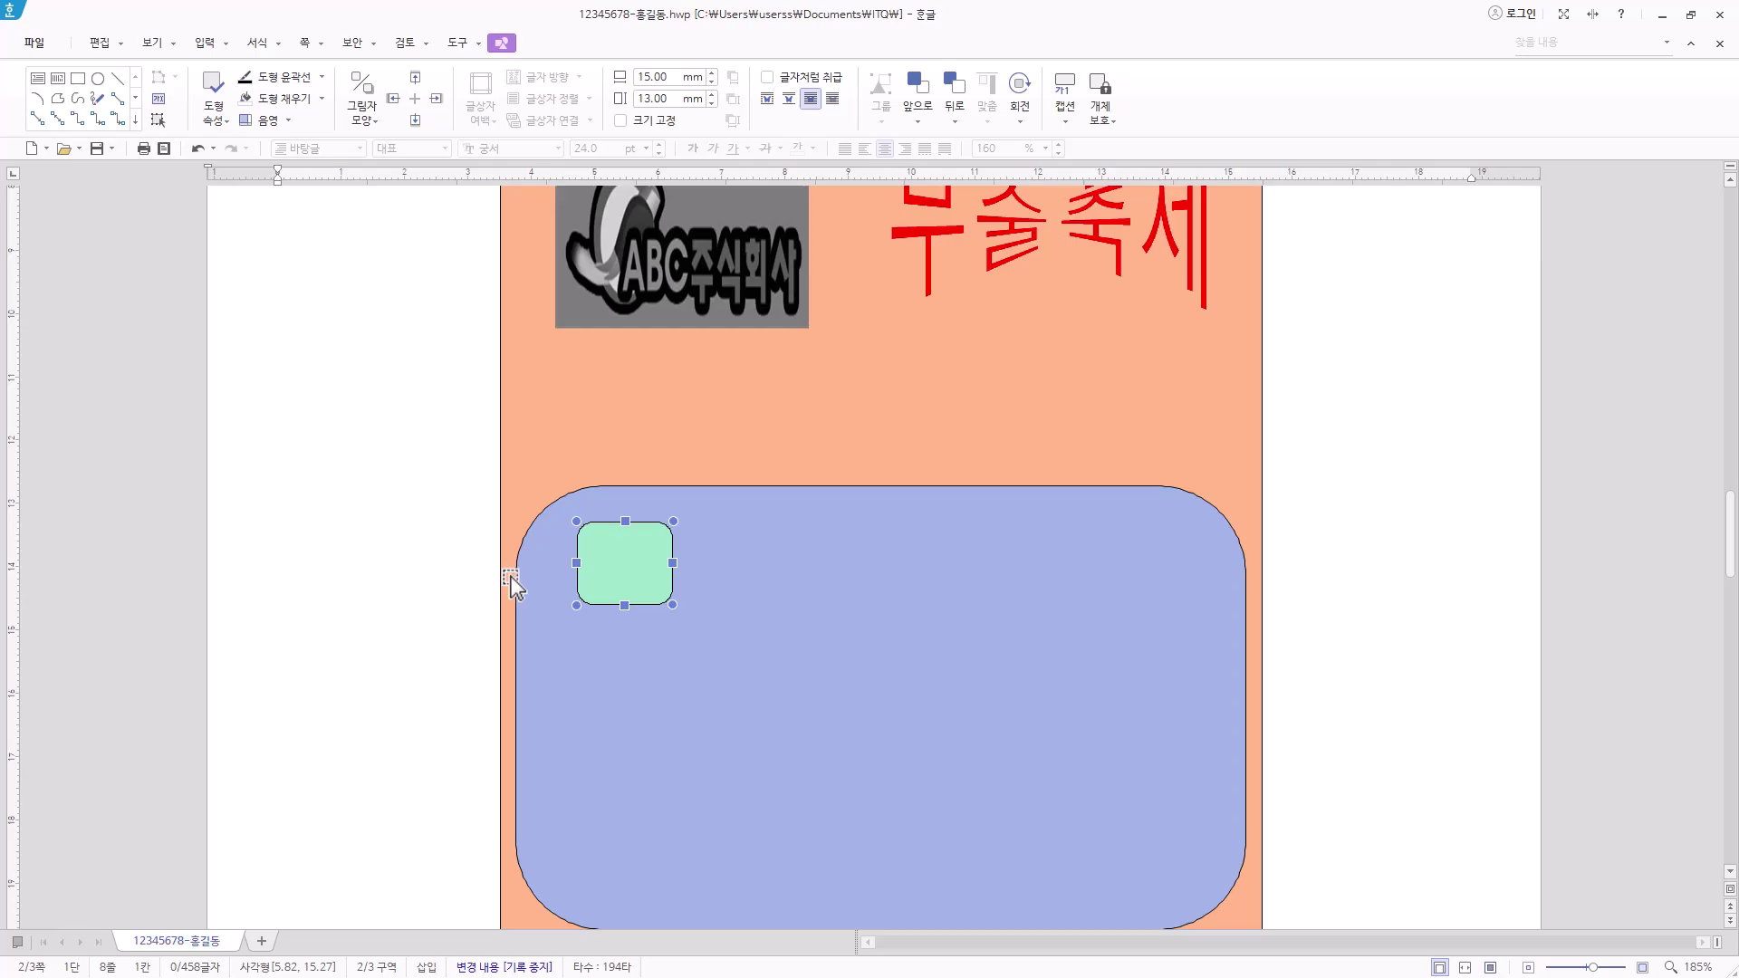
# Insert a text box containing 1 over the green rectangle and set its size to 13 mm wide by 10 mm high
pyautogui.click(37, 83)
pyautogui.moveTo(554, 527); pyautogui.dragTo(621, 605)
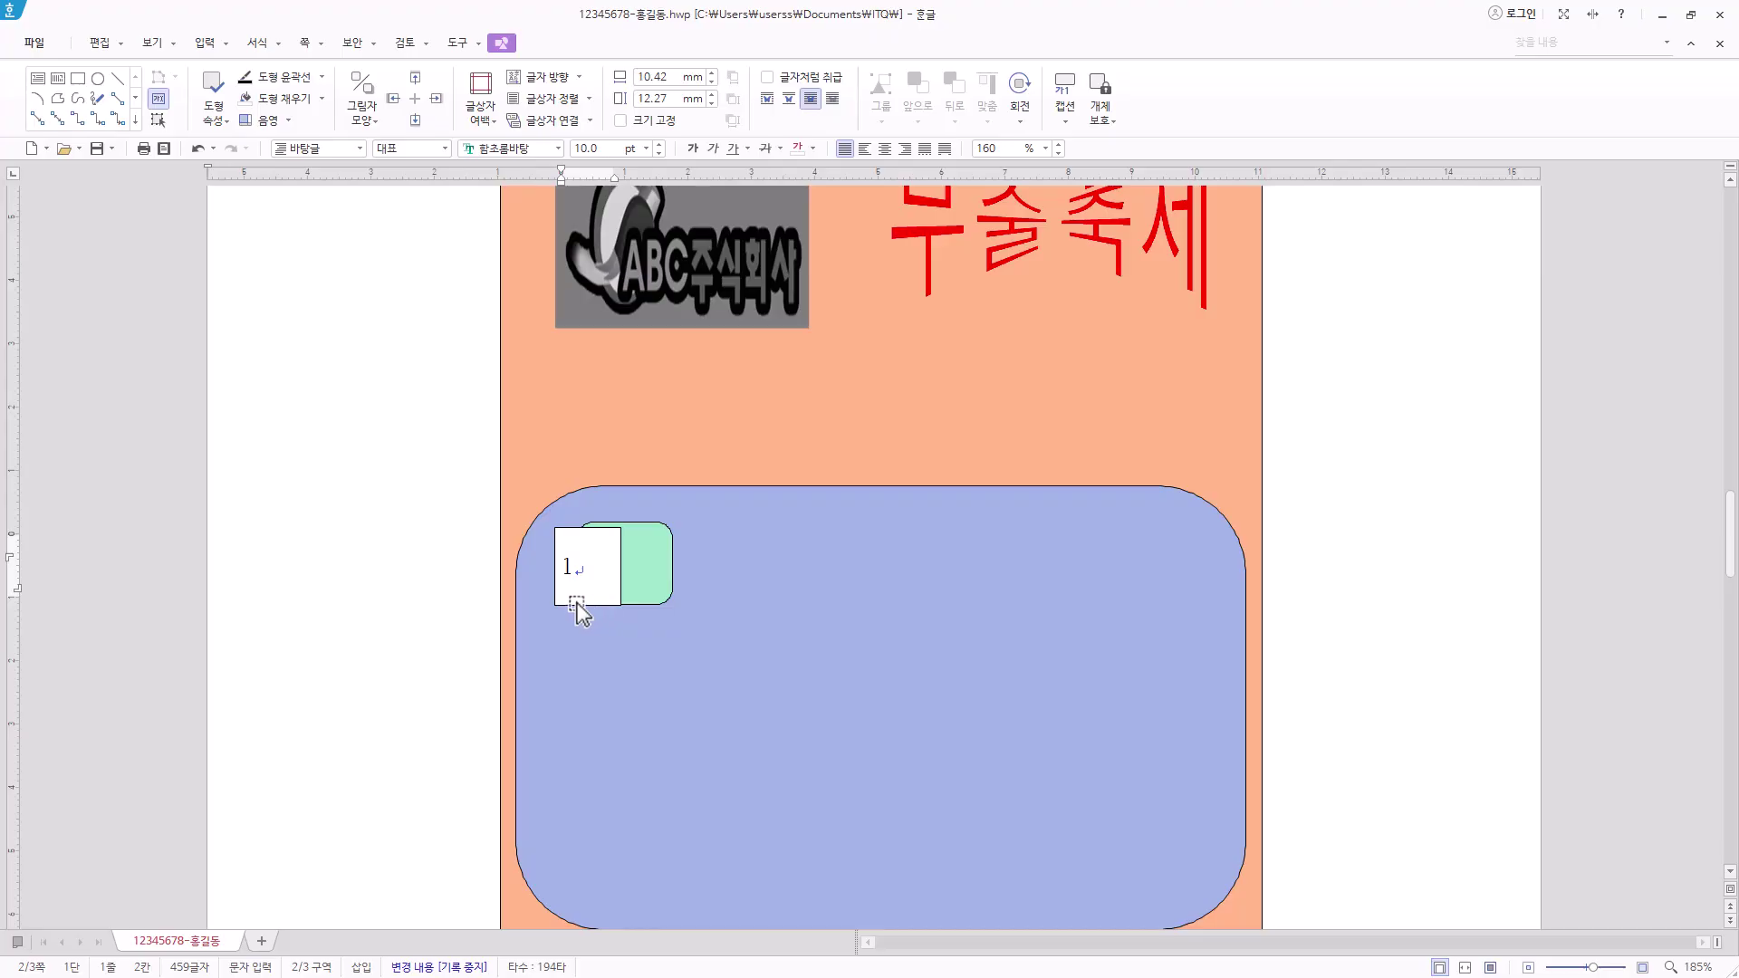
pyautogui.click(577, 607)
pyautogui.rightClick(577, 605)
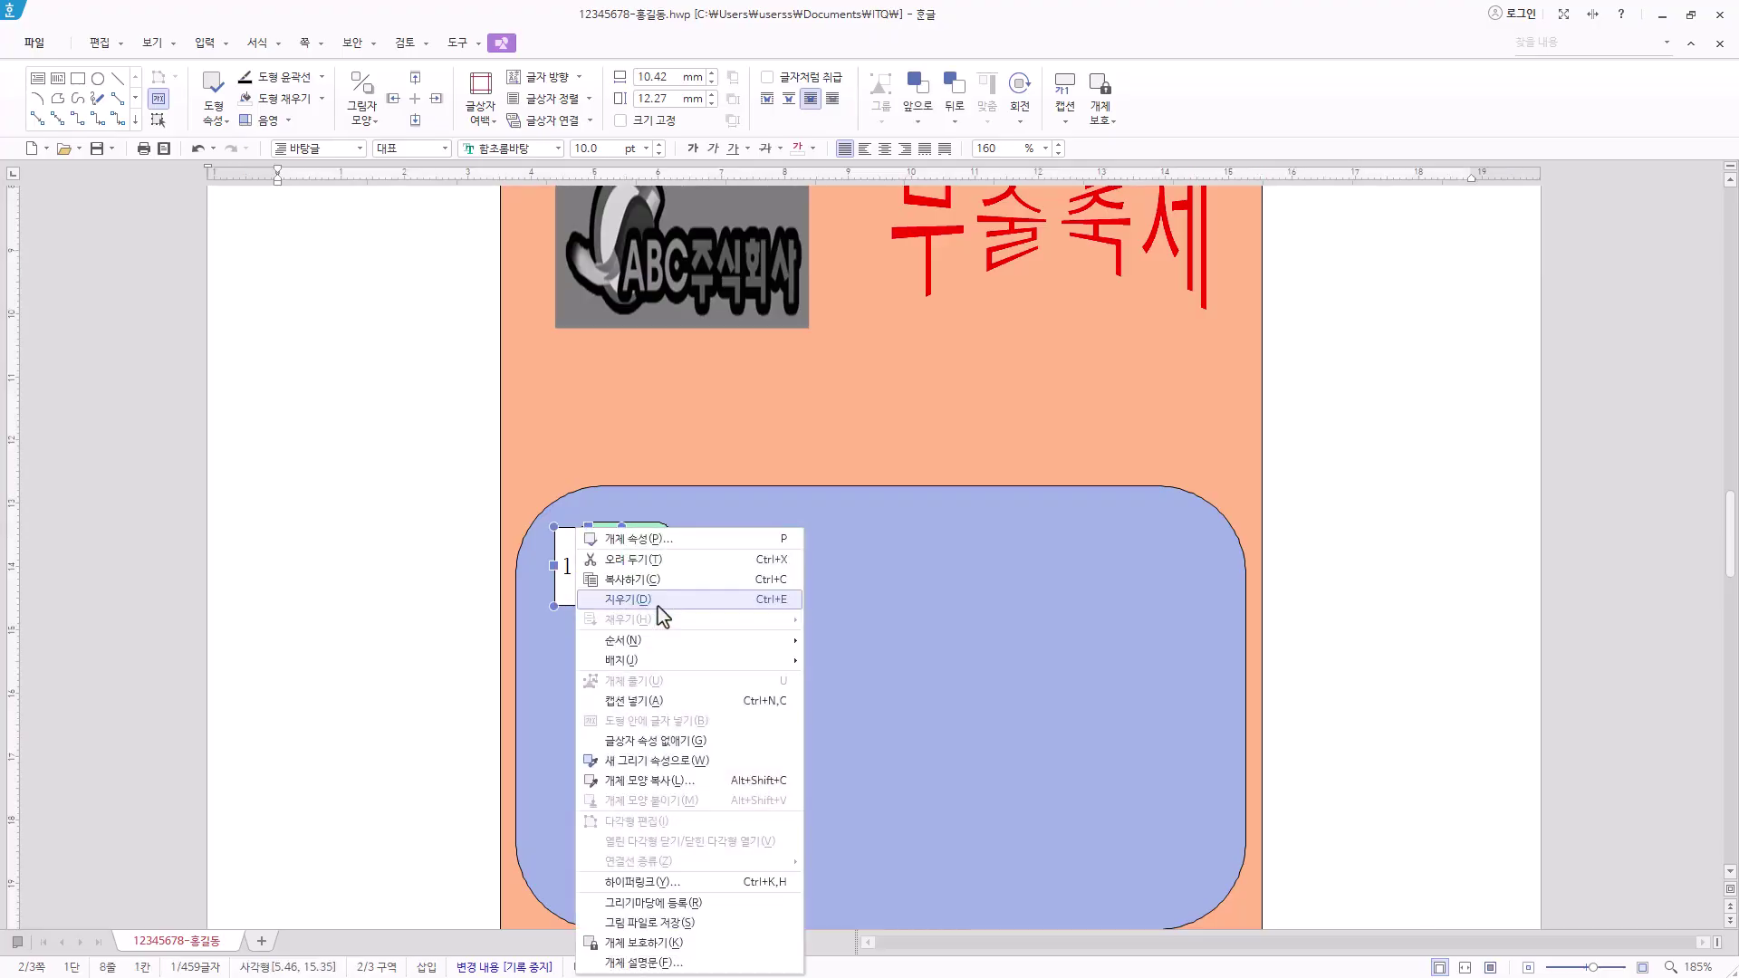
pyautogui.click(654, 541)
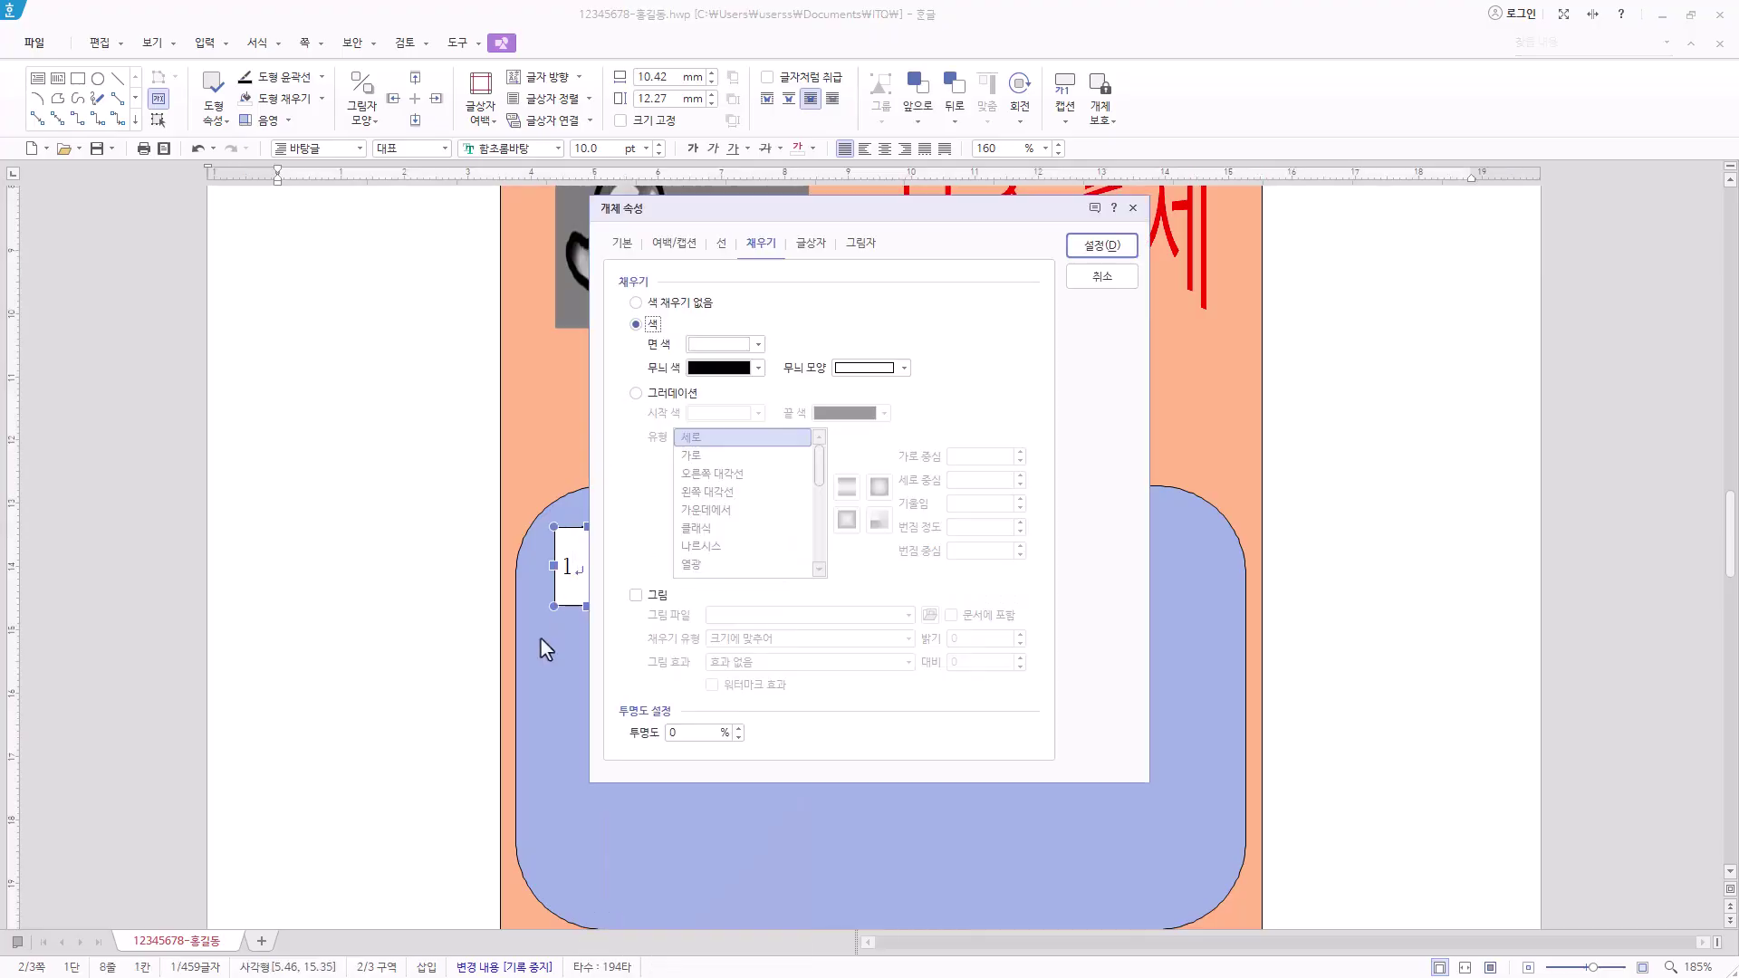
pyautogui.click(622, 243)
pyautogui.press('Tab')
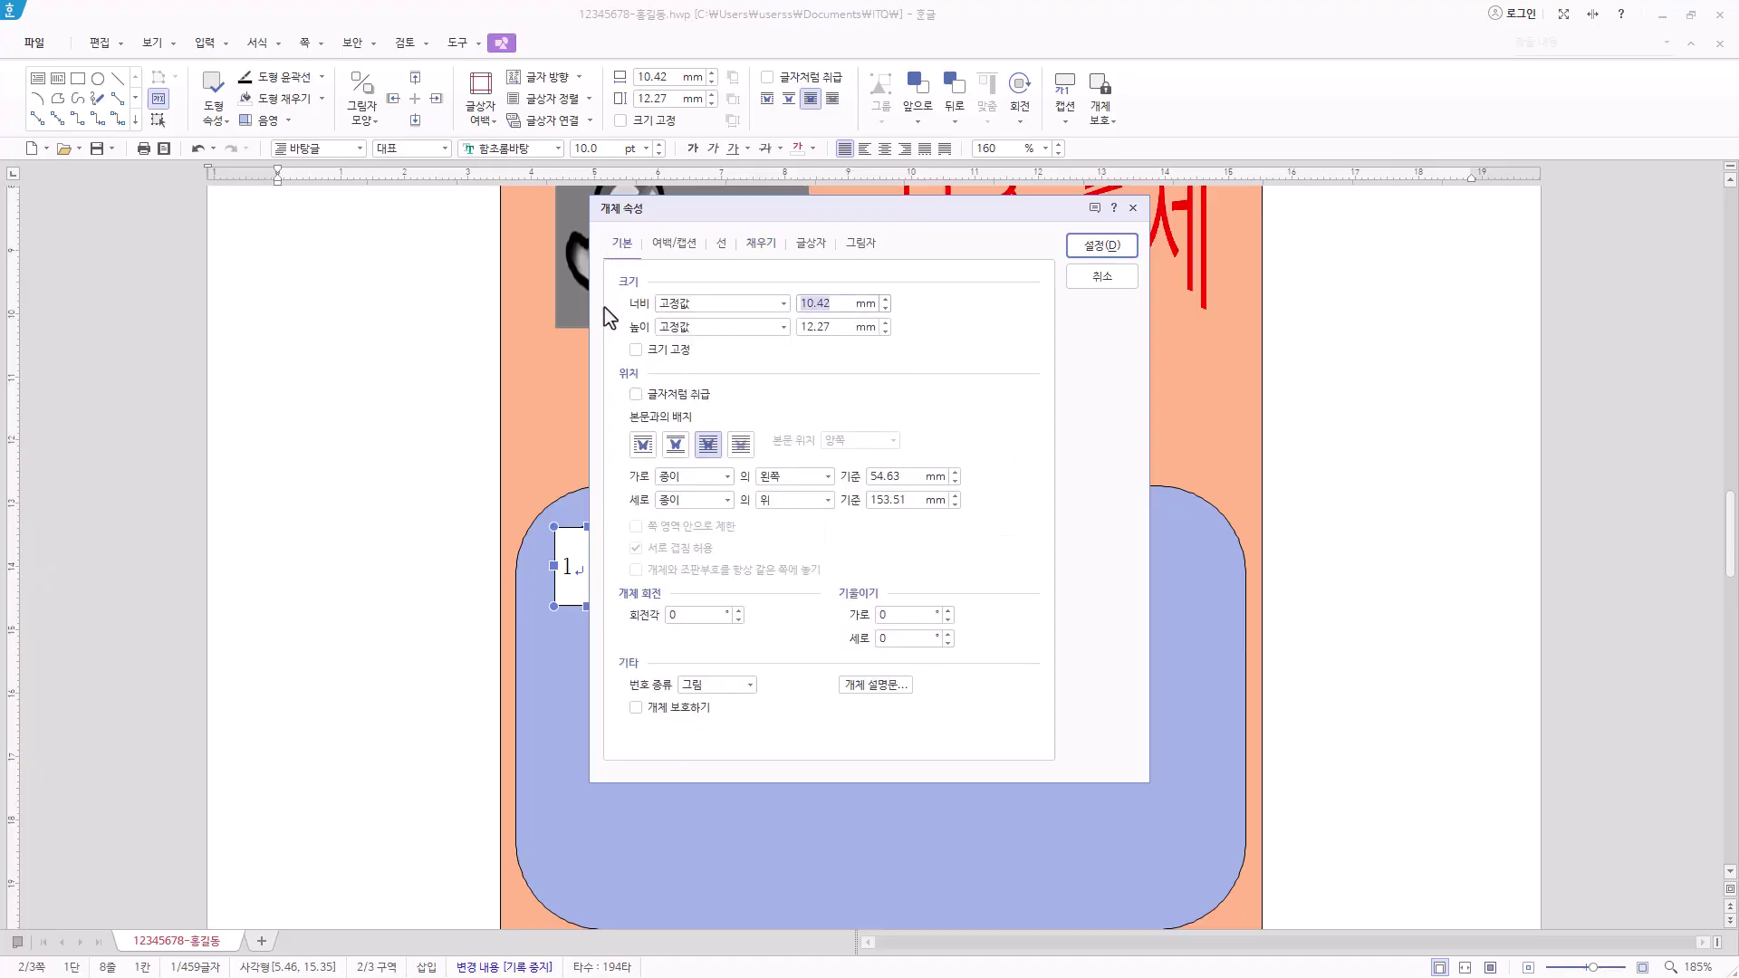
pyautogui.write('13')
pyautogui.press('Tab')
pyautogui.write('10')
# Give the number box rounded corners (둥근 모양) and keep its fill white
pyautogui.click(729, 245)
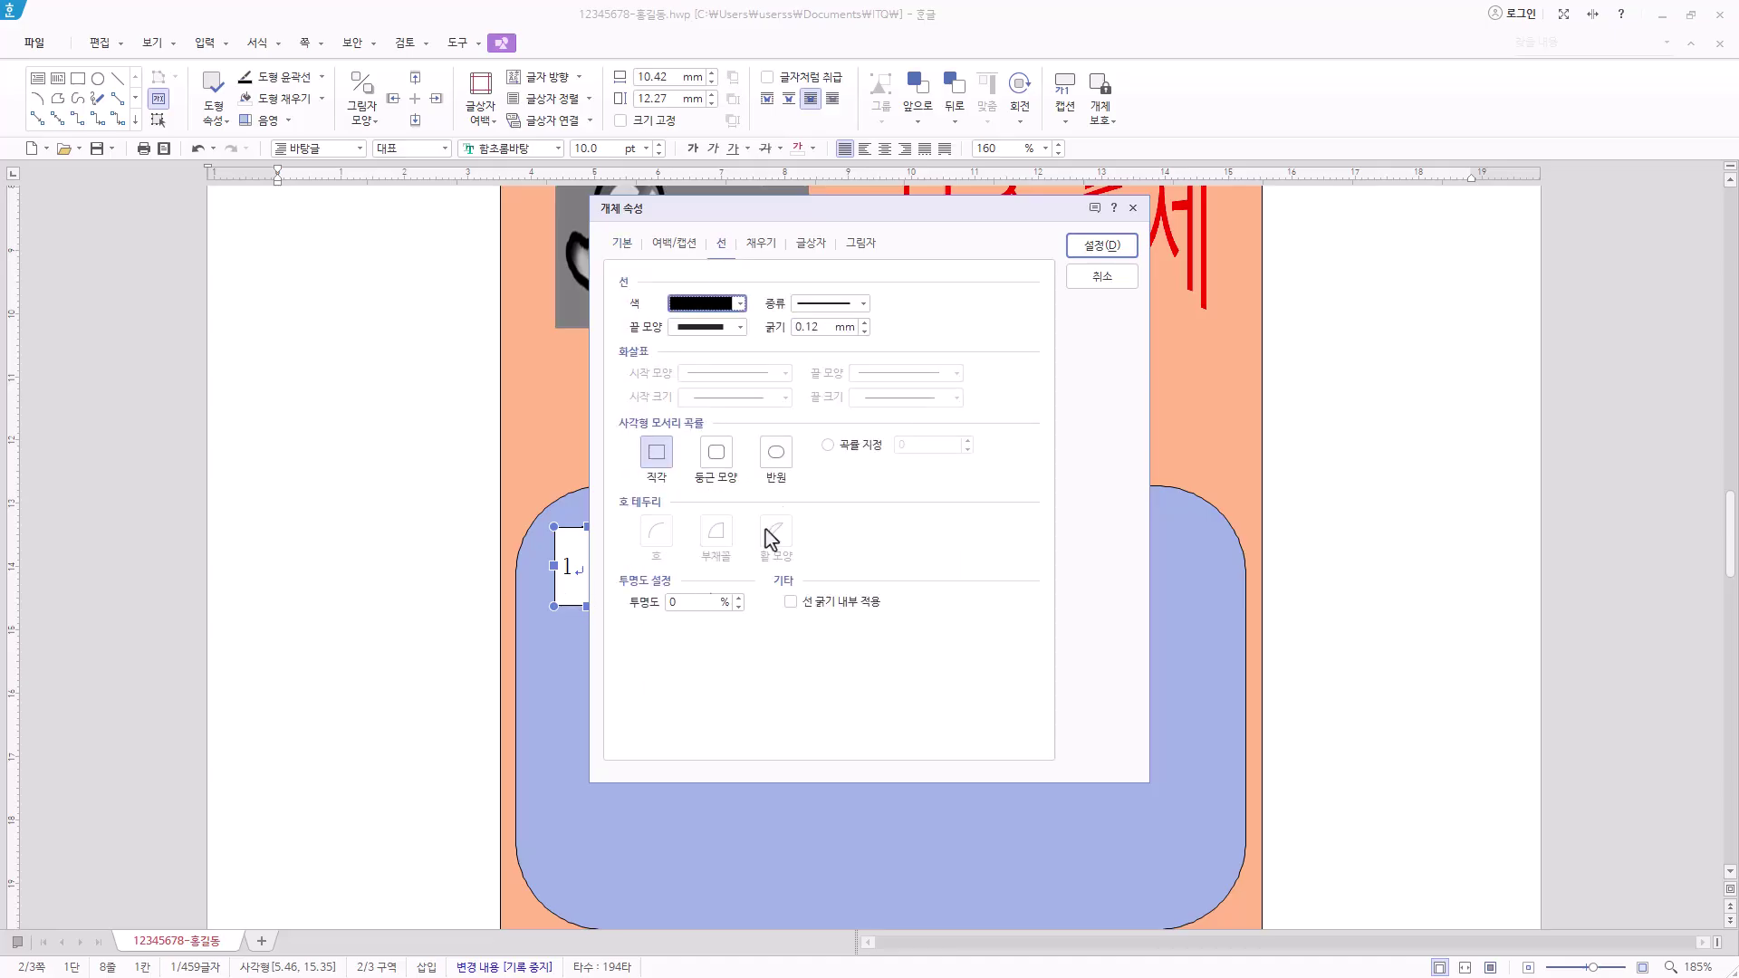
pyautogui.click(718, 454)
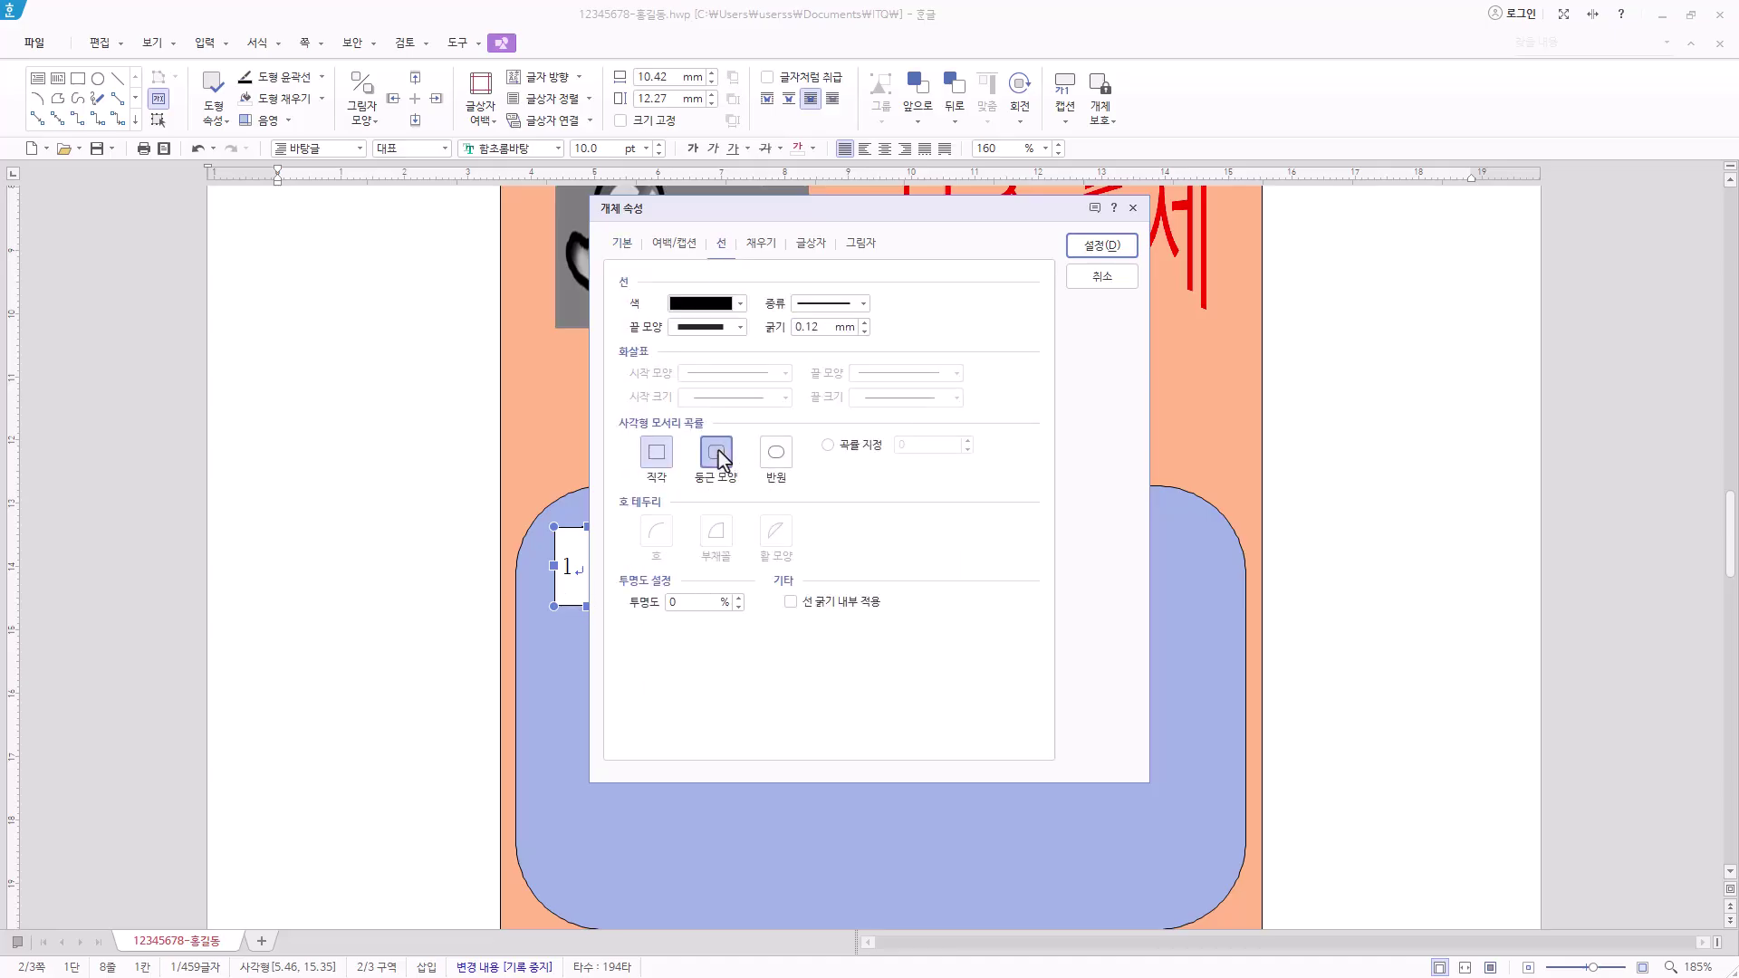
pyautogui.click(762, 244)
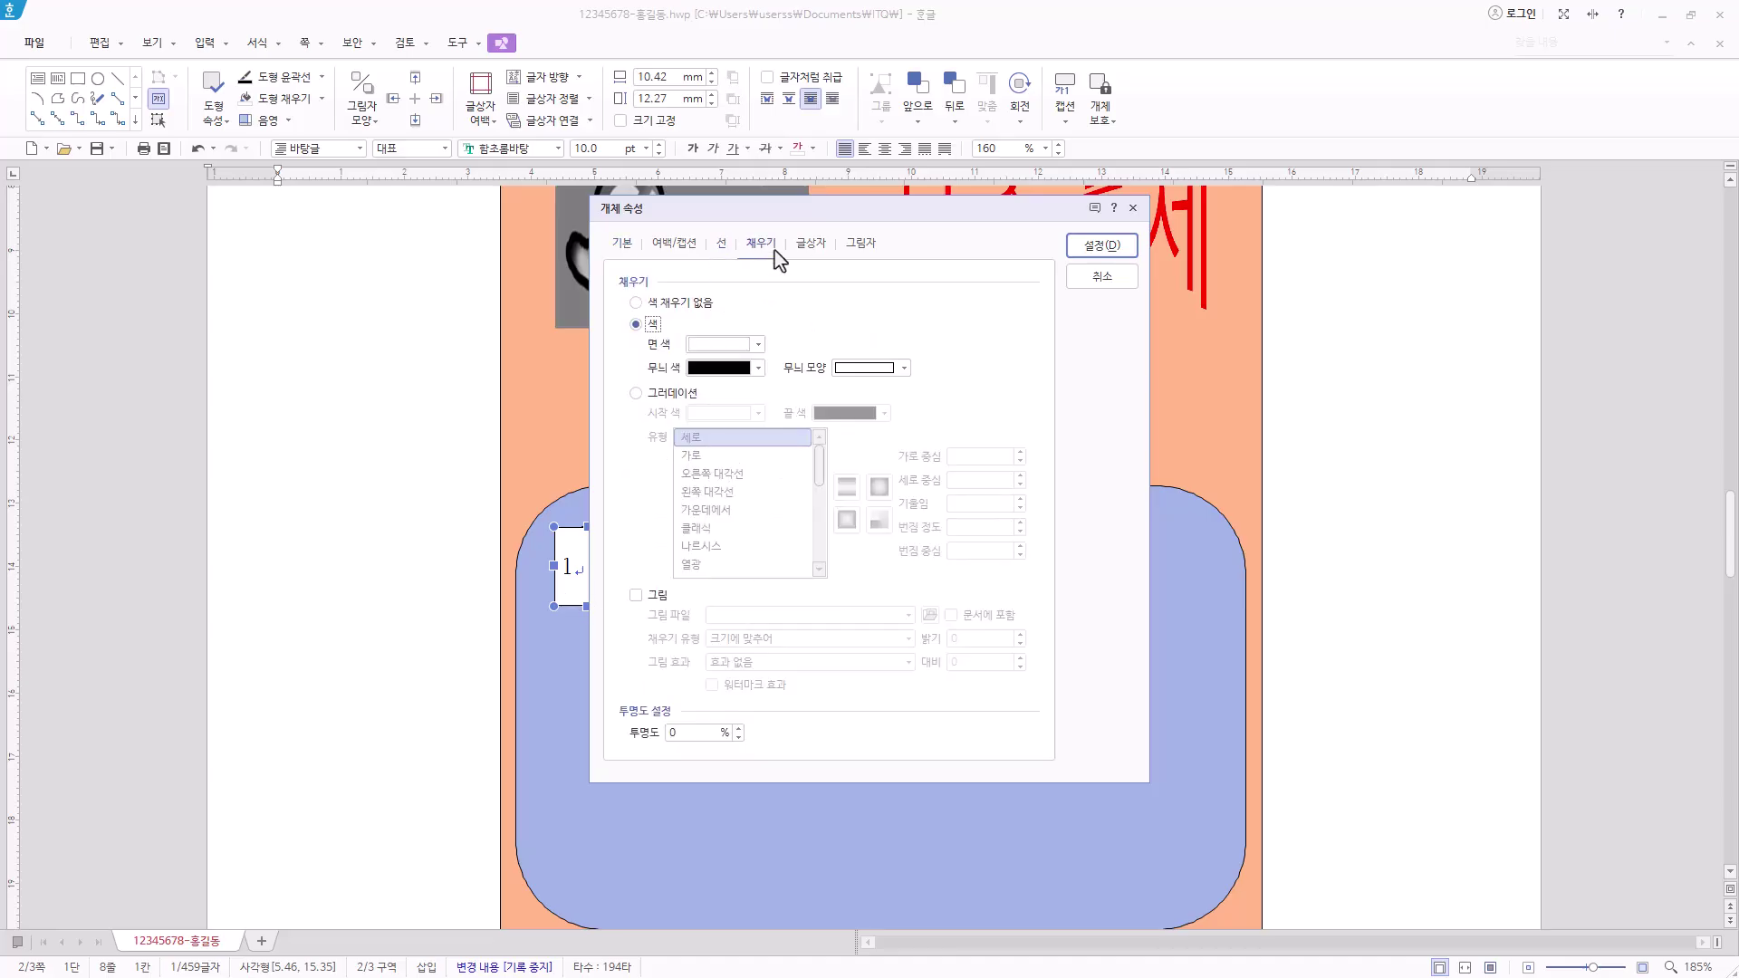
pyautogui.click(758, 345)
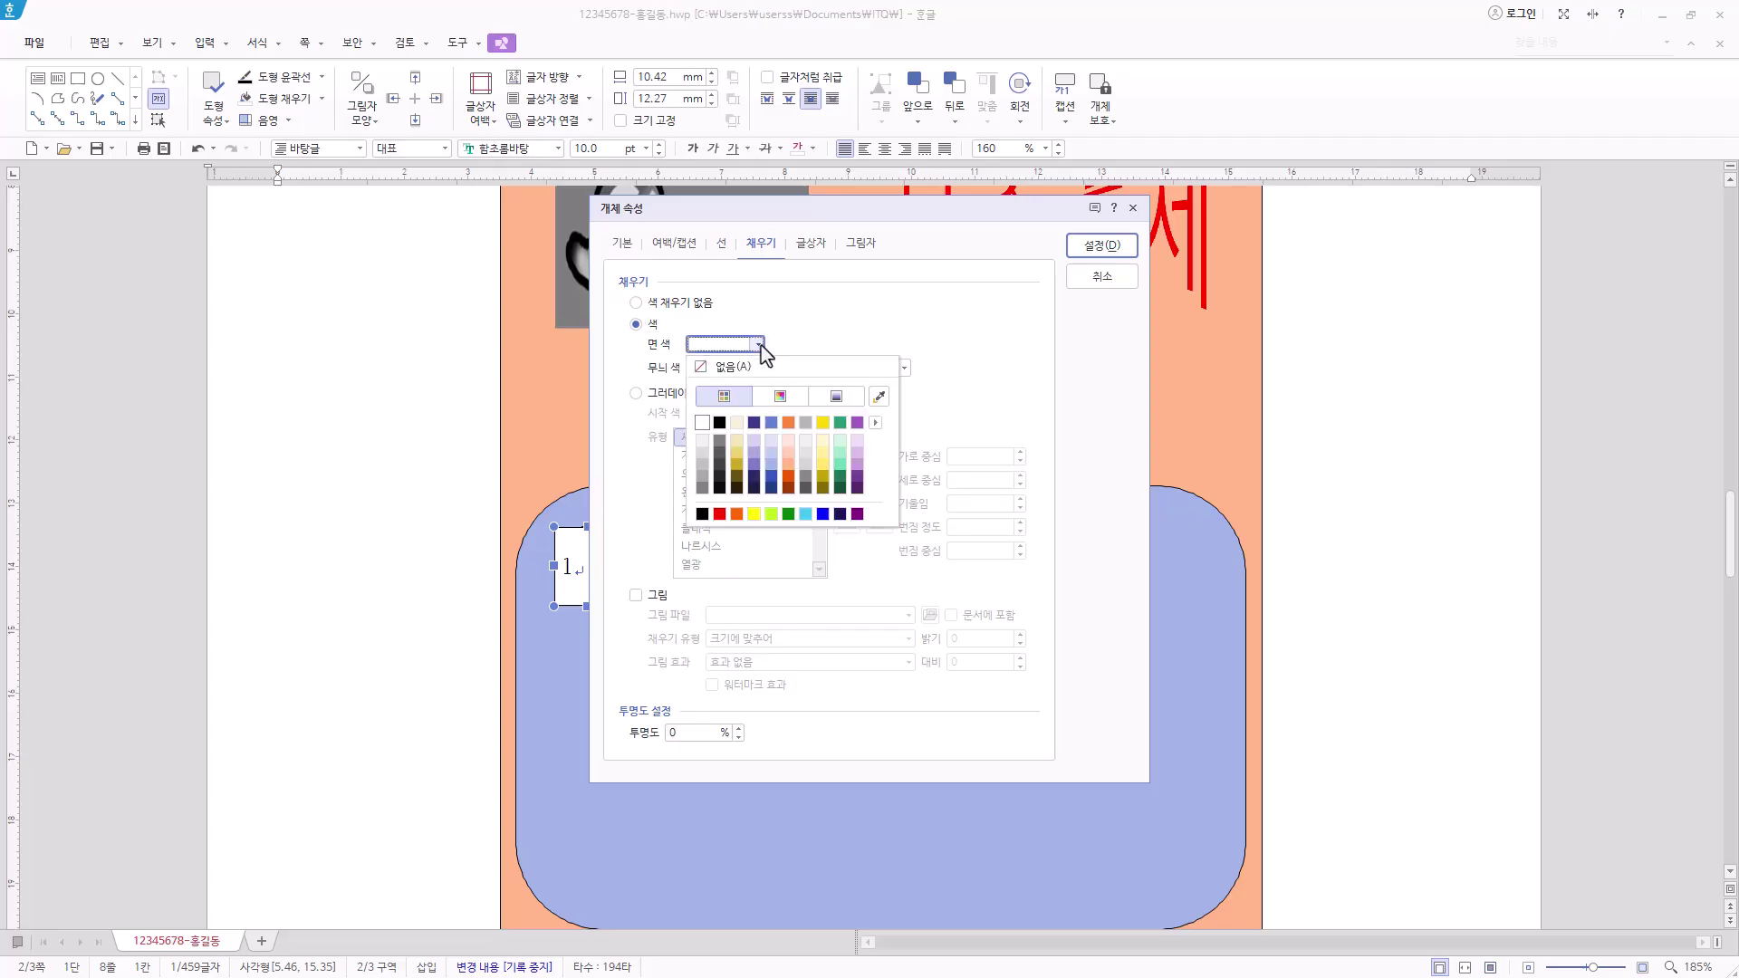
pyautogui.click(825, 318)
pyautogui.click(1107, 252)
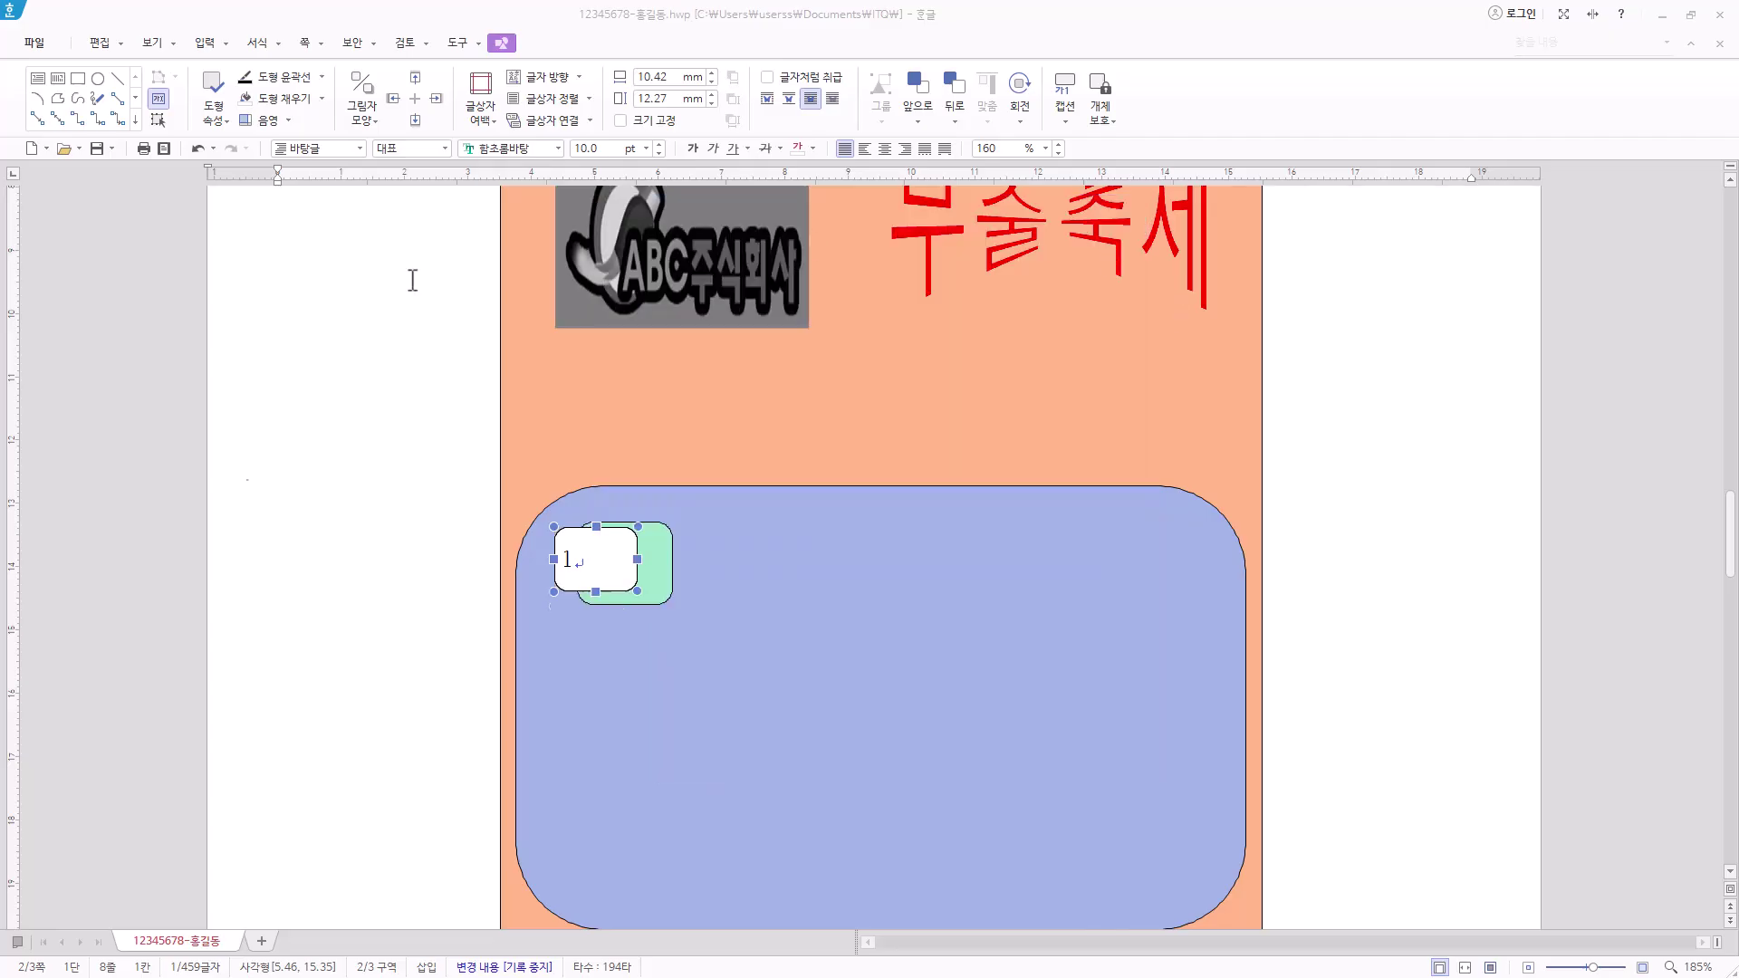
# Format the number 1 in 궁서 at 18 pt, centred, and place its box over the green rectangle's lower-left corner
pyautogui.click(529, 148)
pyautogui.write('궁서')
pyautogui.press('Return')
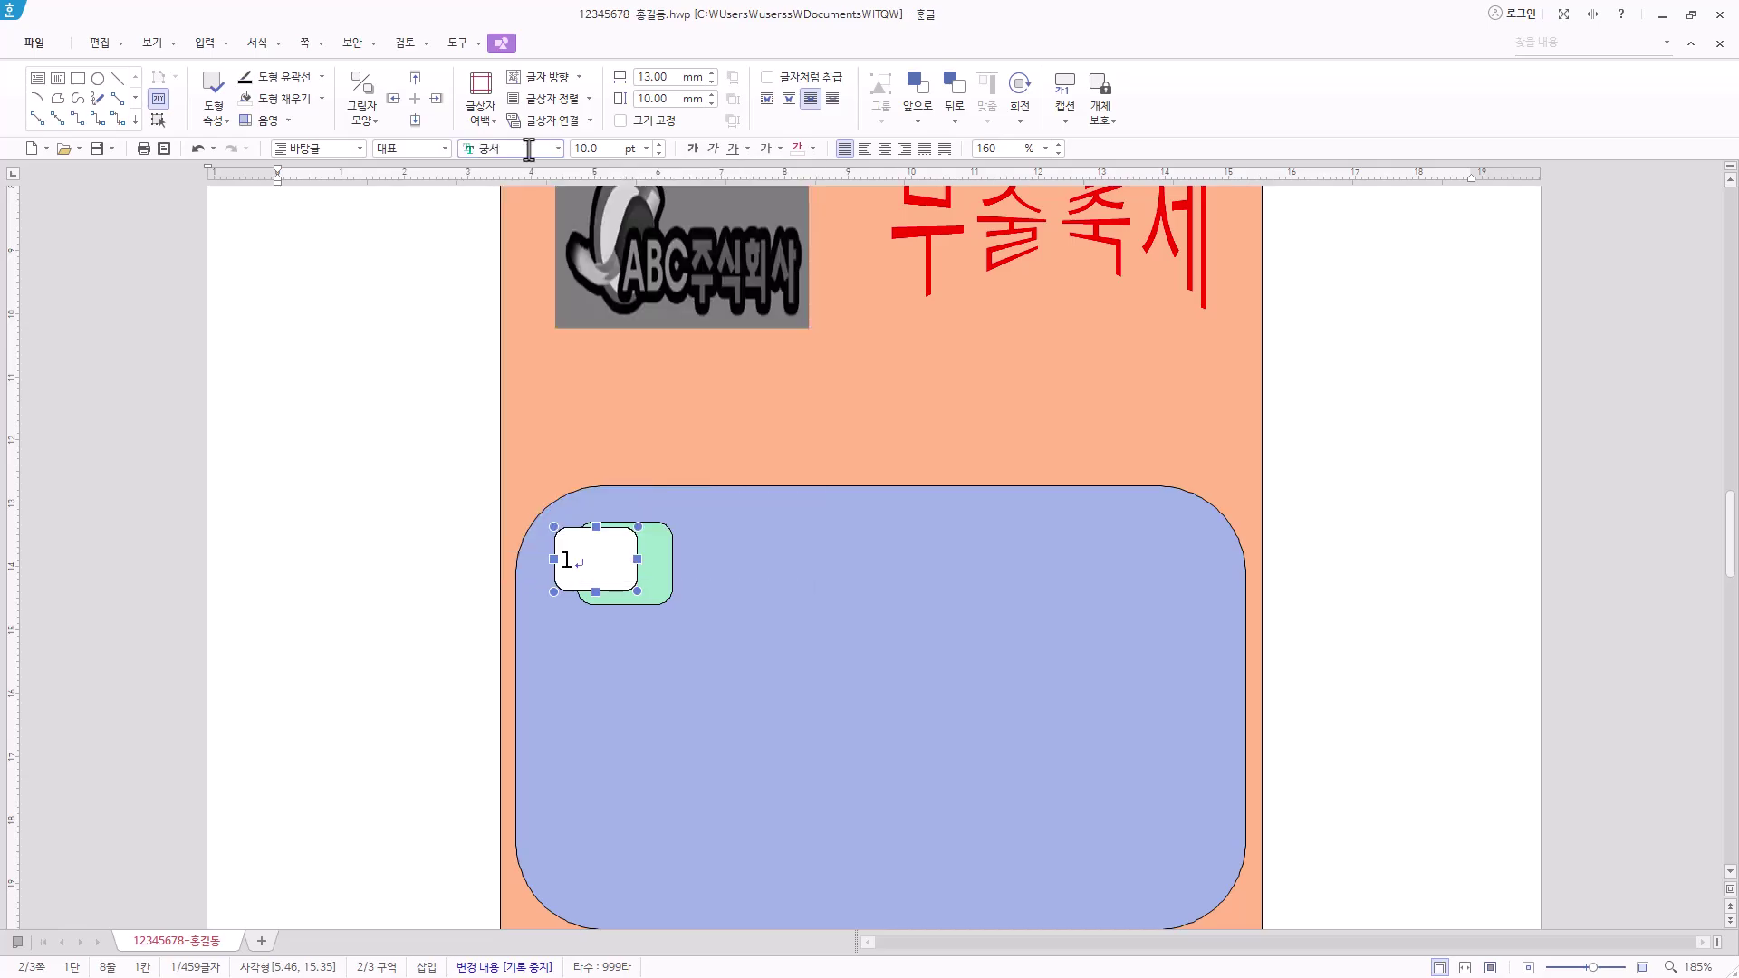
pyautogui.click(645, 148)
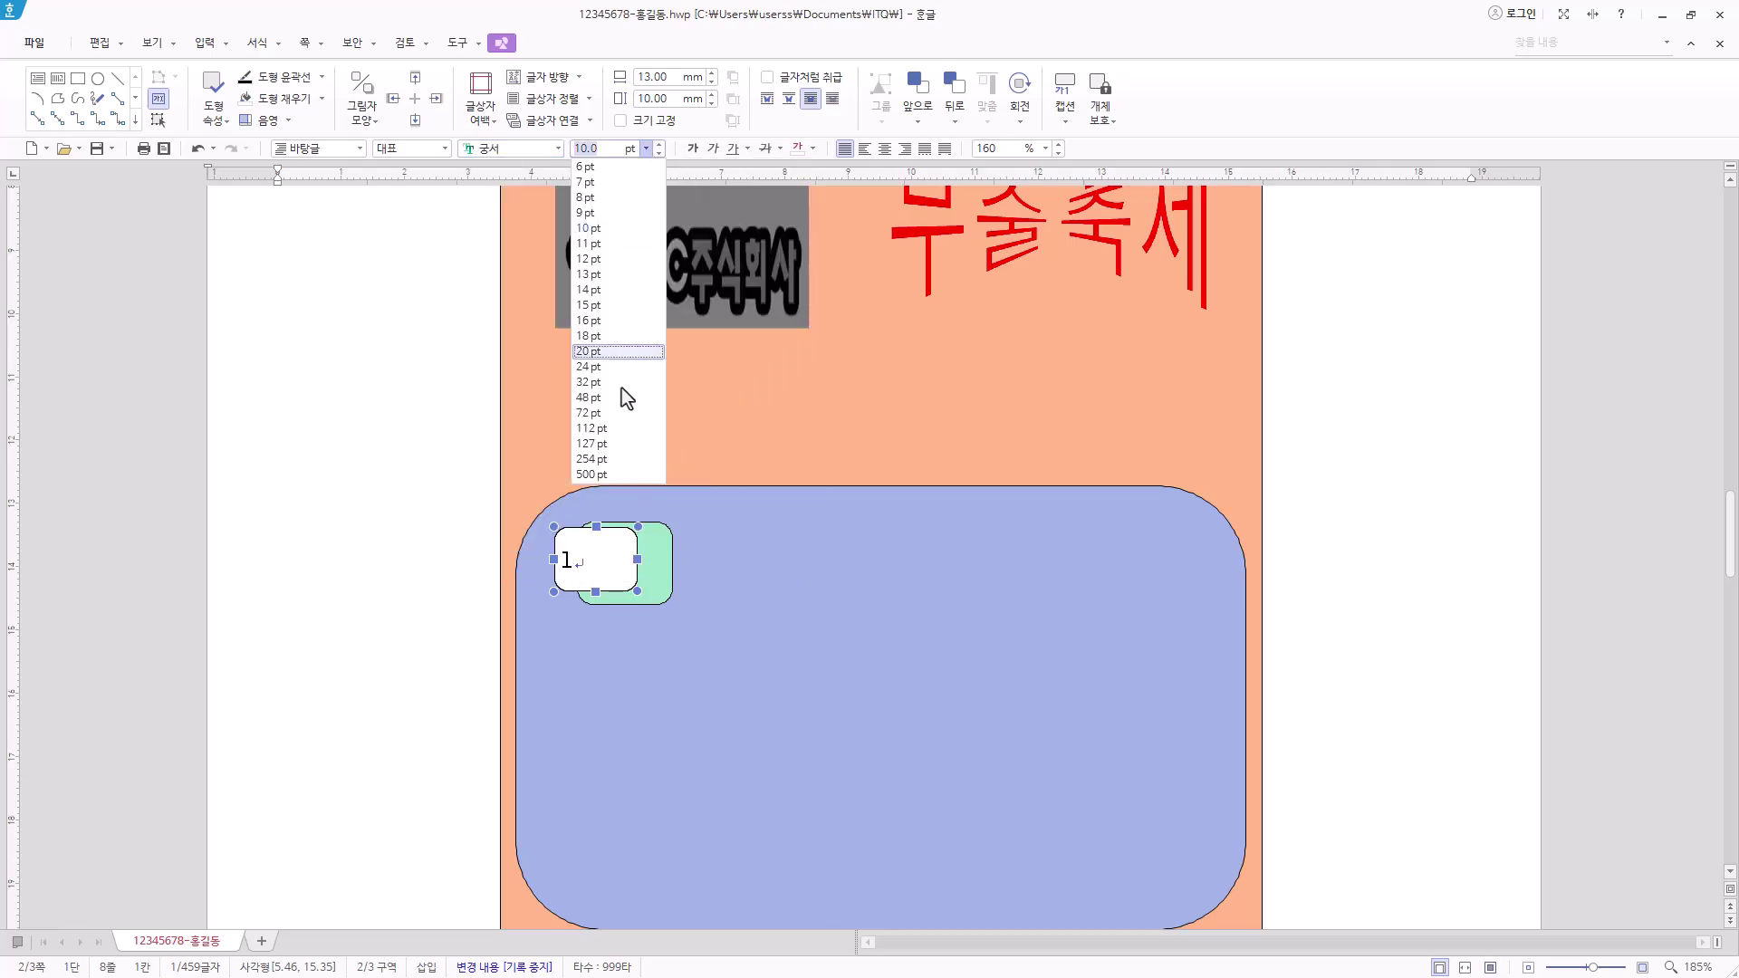
pyautogui.click(614, 336)
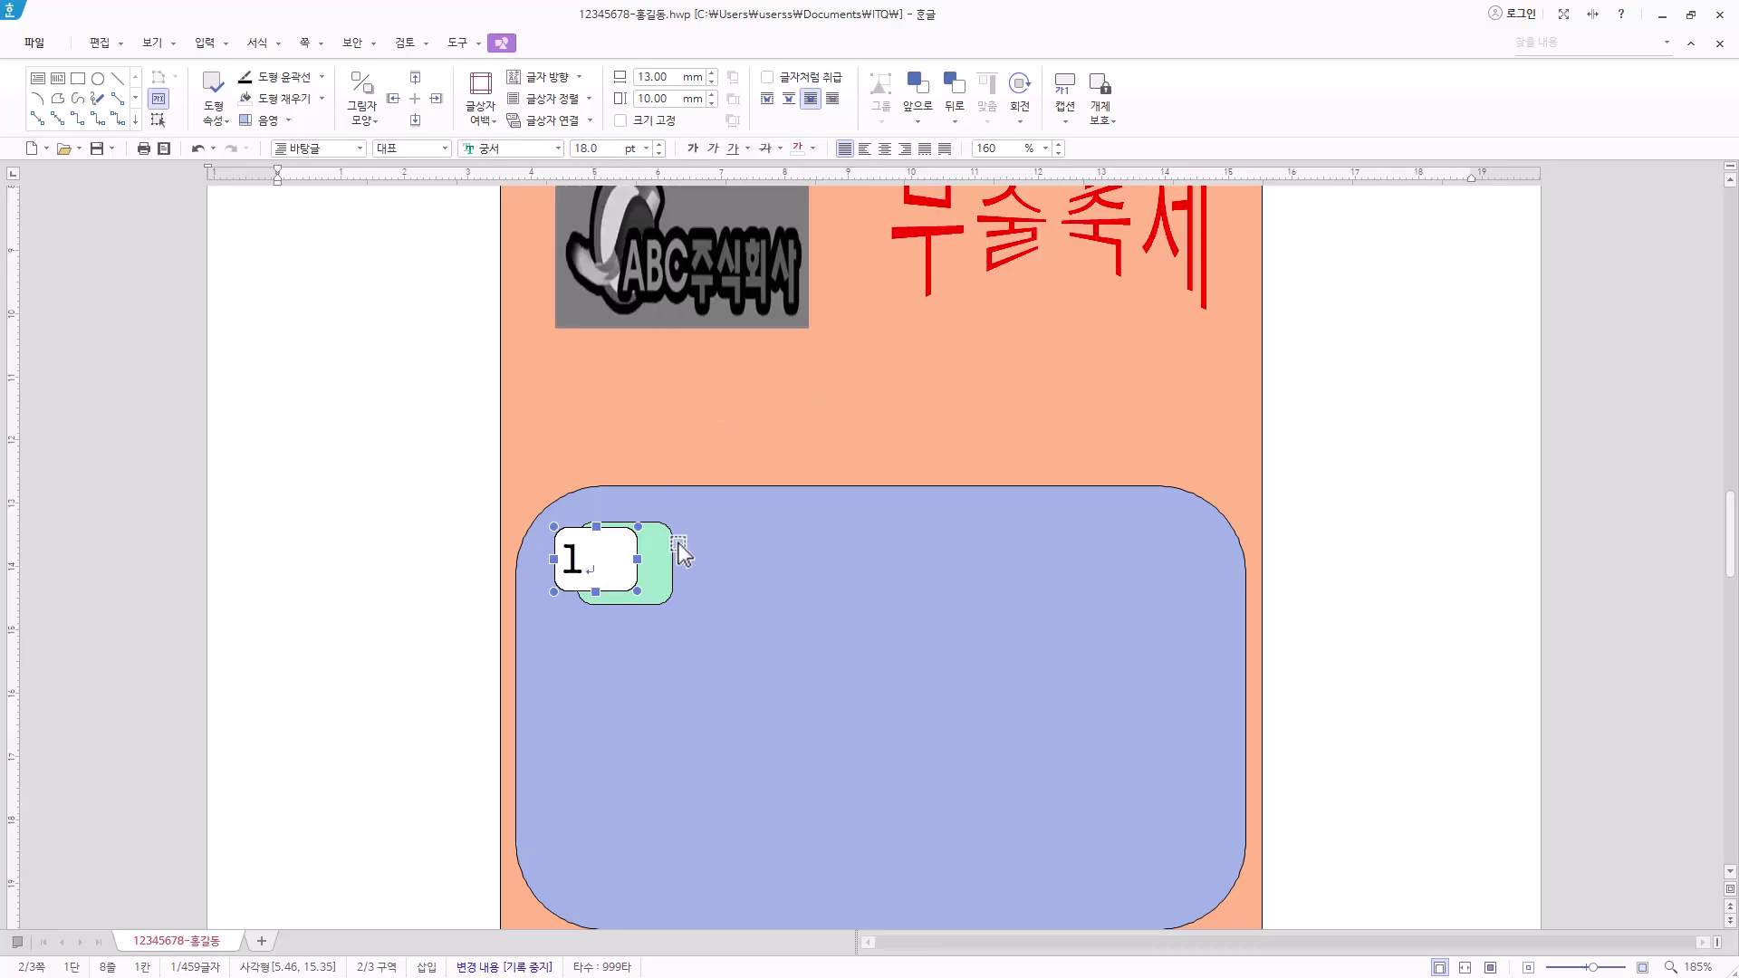
pyautogui.click(887, 152)
pyautogui.moveTo(614, 600); pyautogui.dragTo(613, 596)
pyautogui.hotkey('ctrl', 'z')
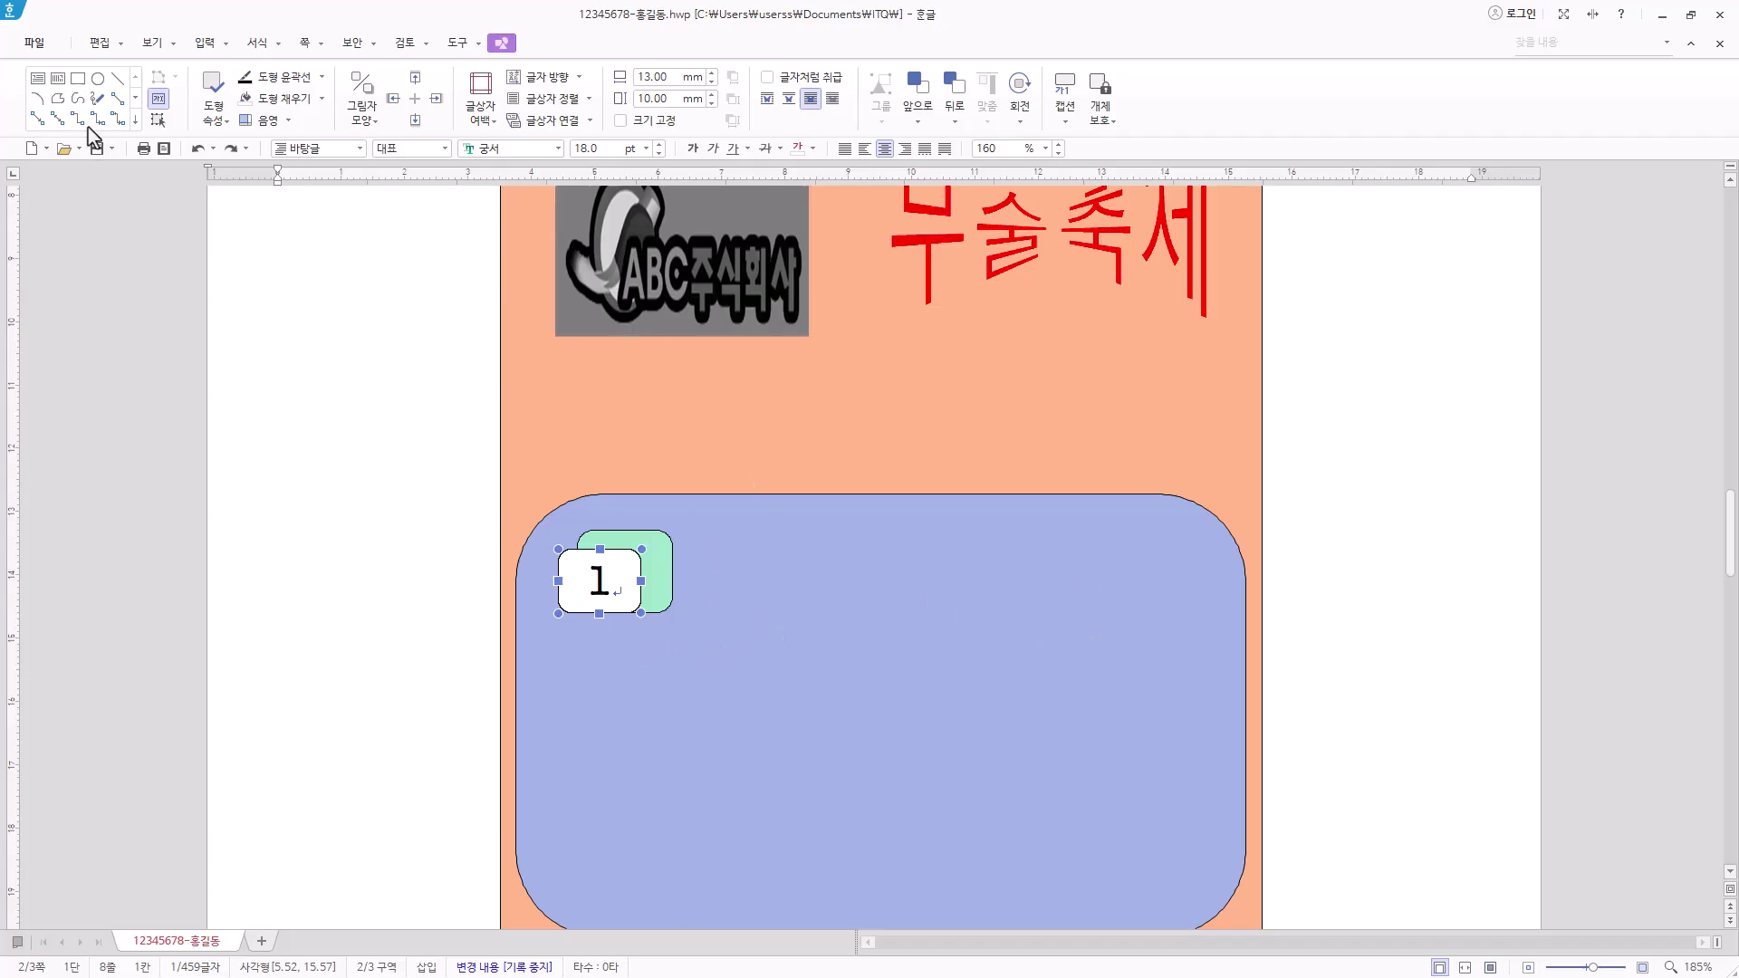
# Draw a text box about 81 × 14 mm beside the number box and enter 국내외 전통무술 체험
pyautogui.click(42, 85)
pyautogui.moveTo(713, 522); pyautogui.dragTo(1223, 615)
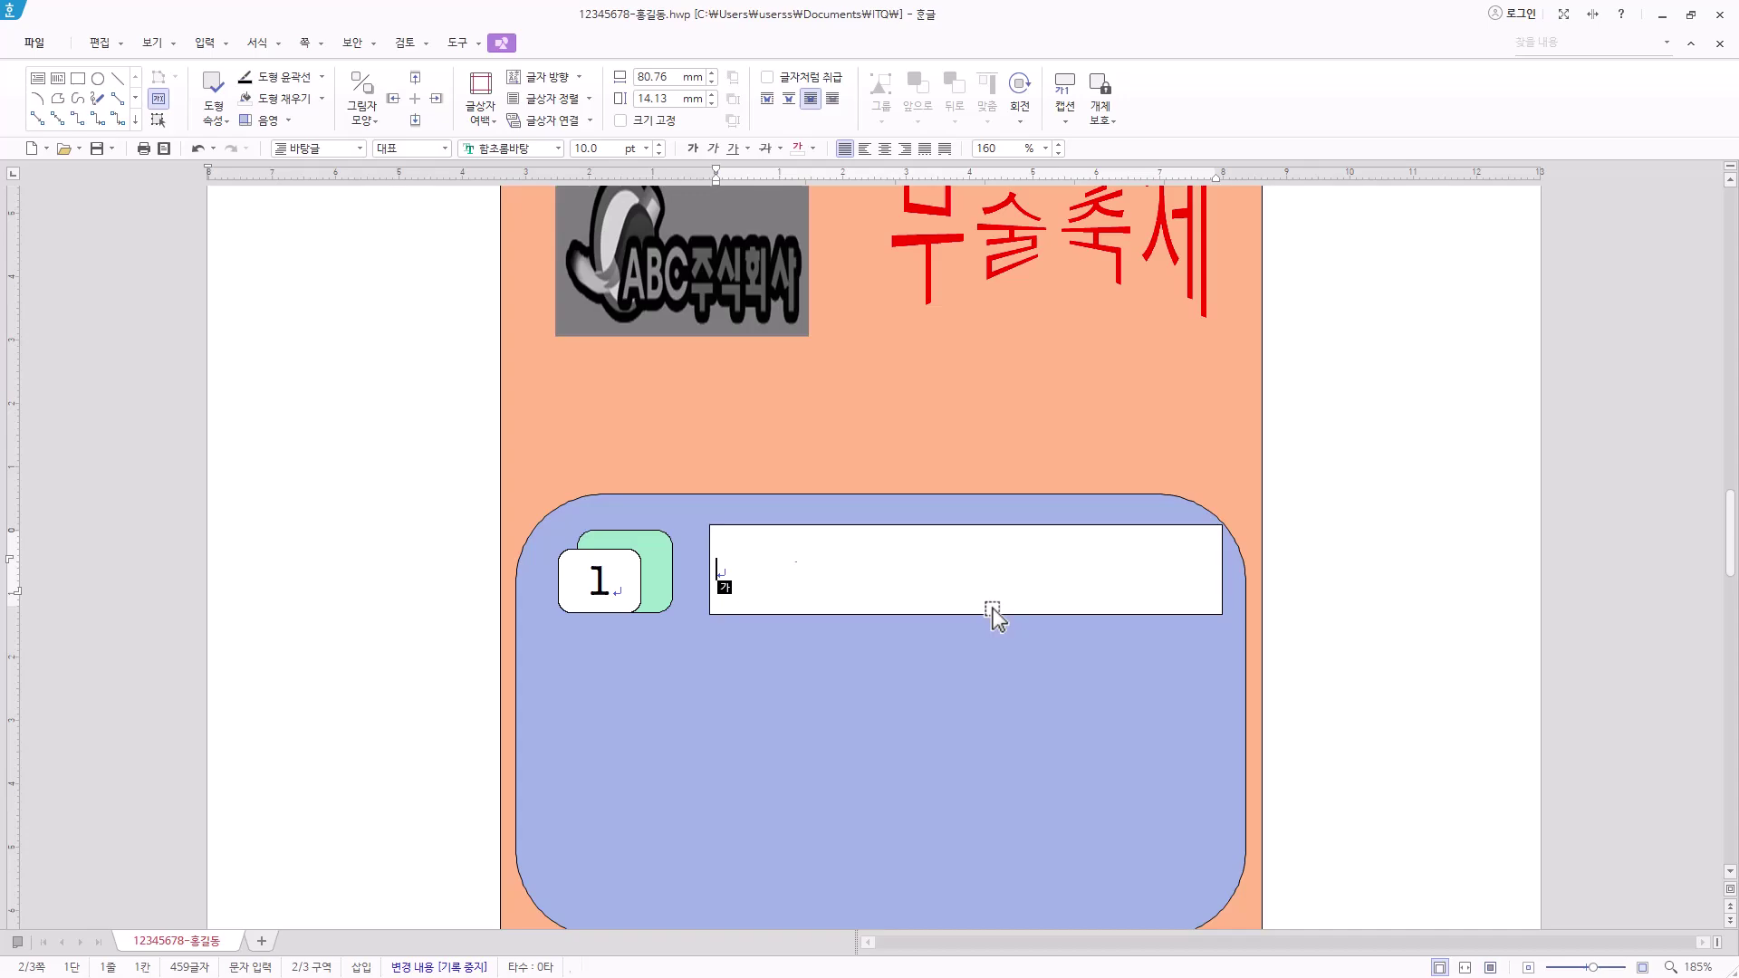
pyautogui.write('국내외 전통무술 체험.')
# Give the 국내외 전통무술 체험 text box a dashed outline and set its fill colour to none (없음)
pyautogui.click(916, 530)
pyautogui.rightClick(916, 530)
pyautogui.press('p')
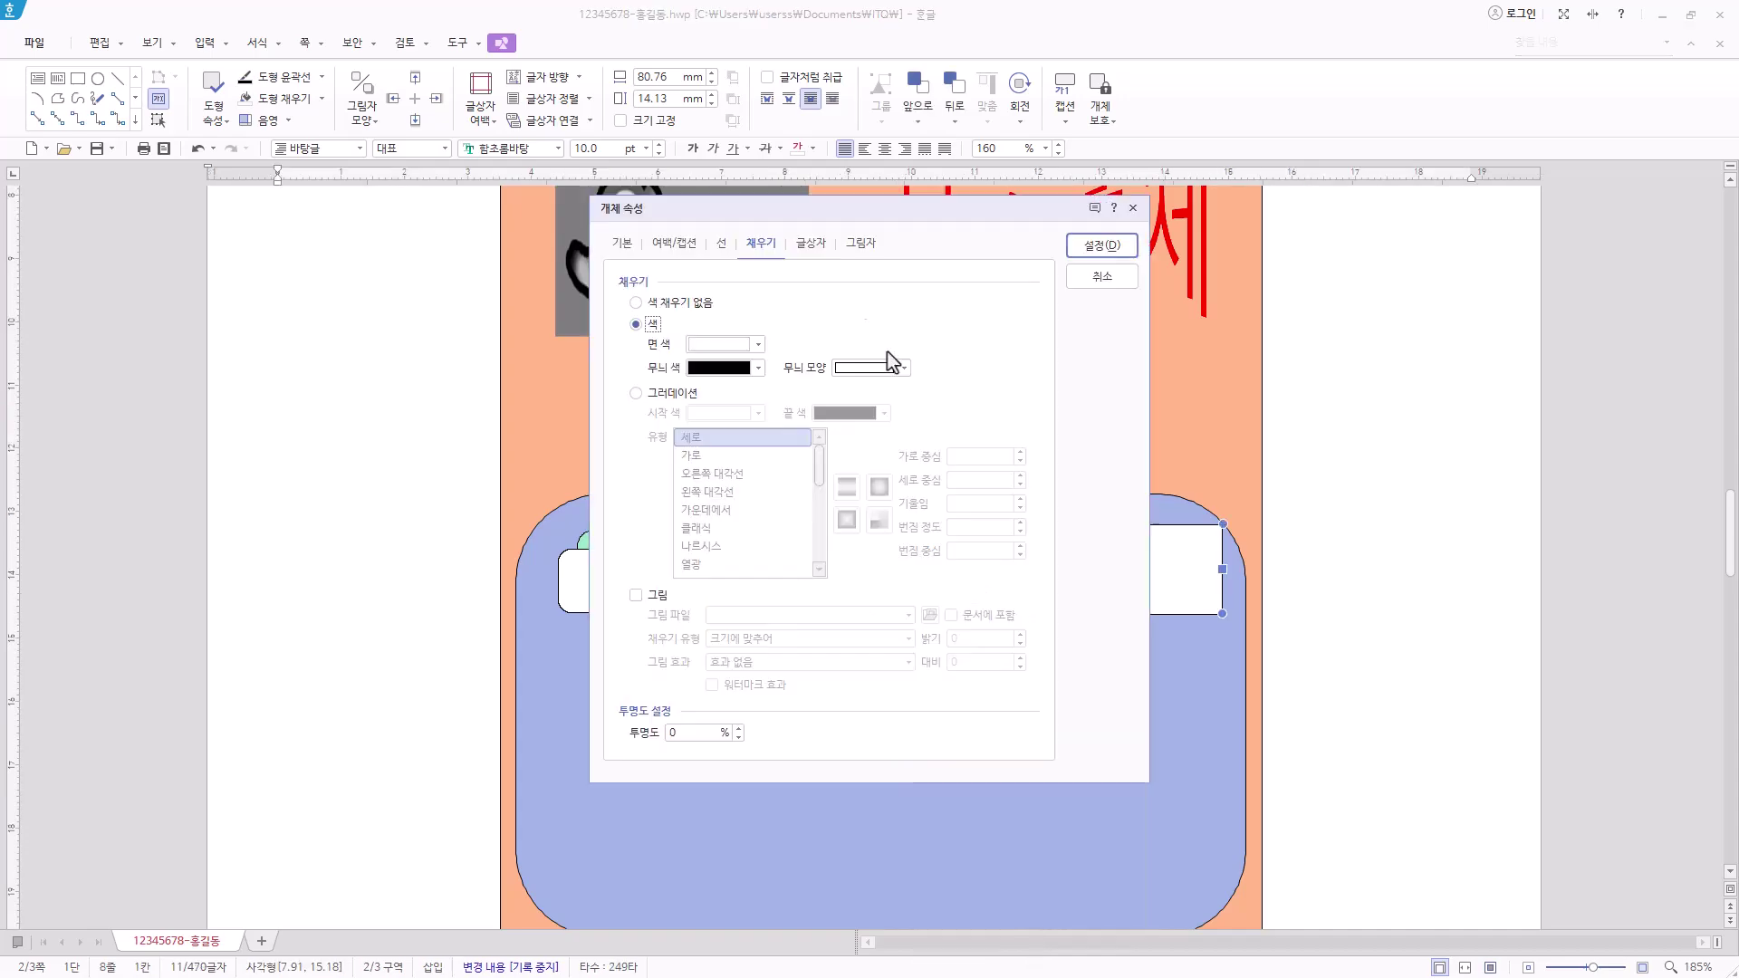
pyautogui.click(621, 244)
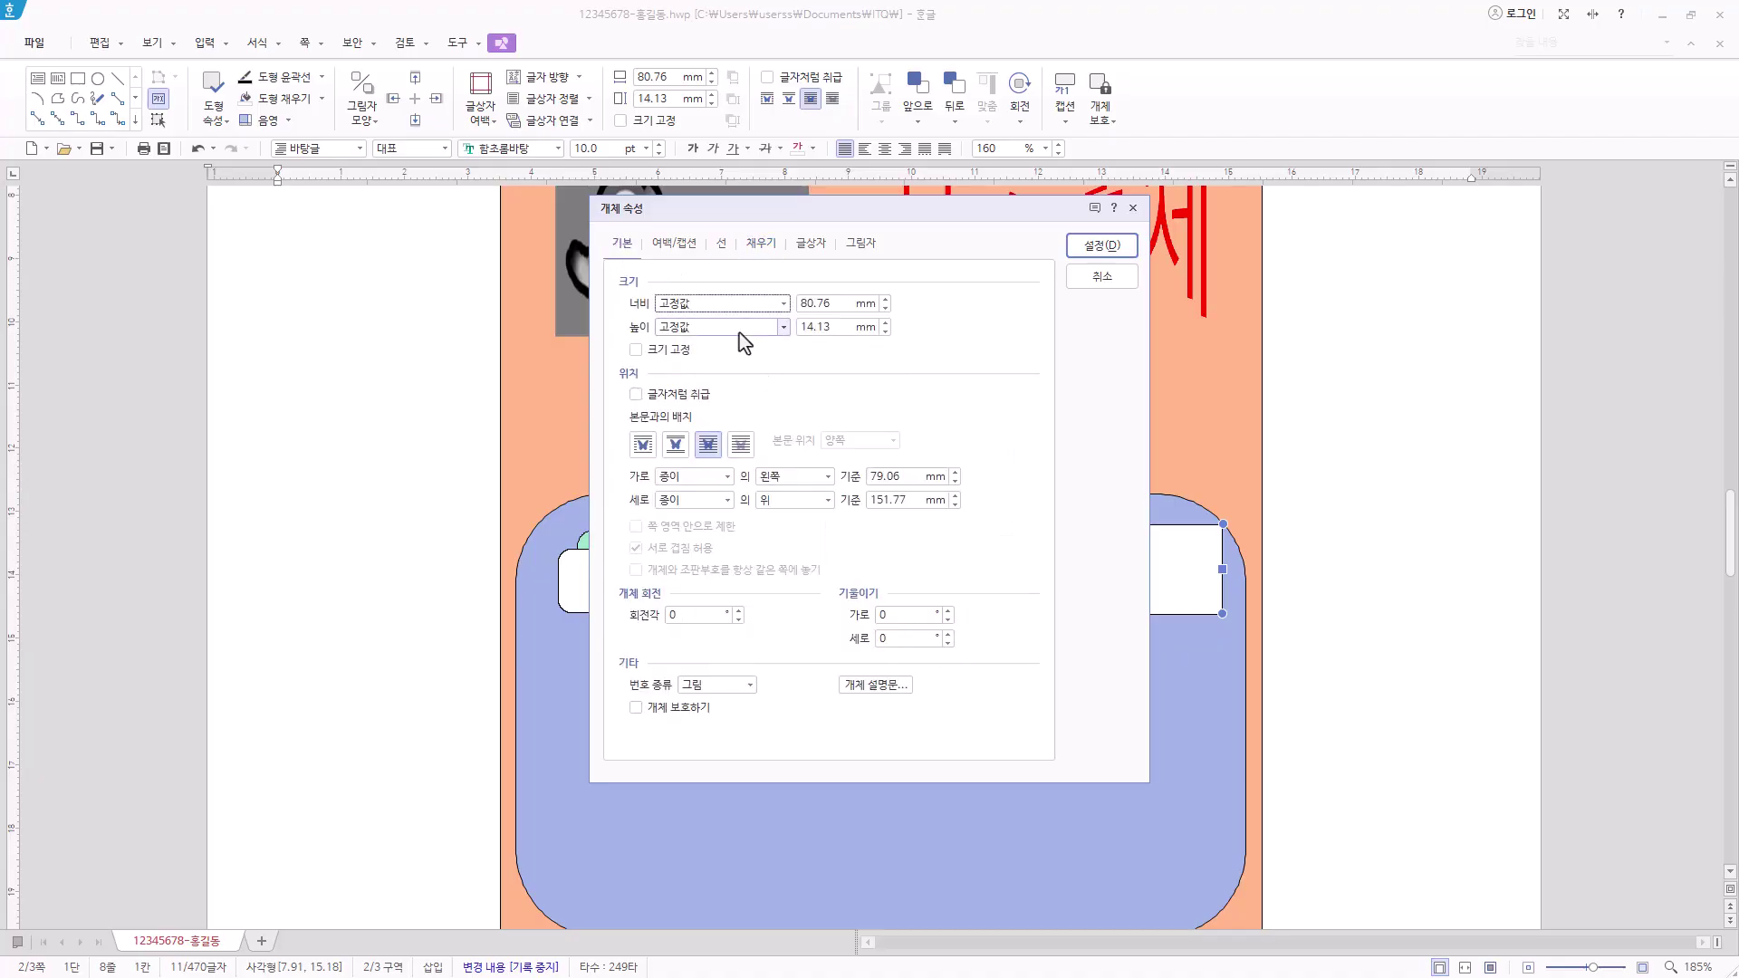
pyautogui.click(720, 253)
pyautogui.click(856, 306)
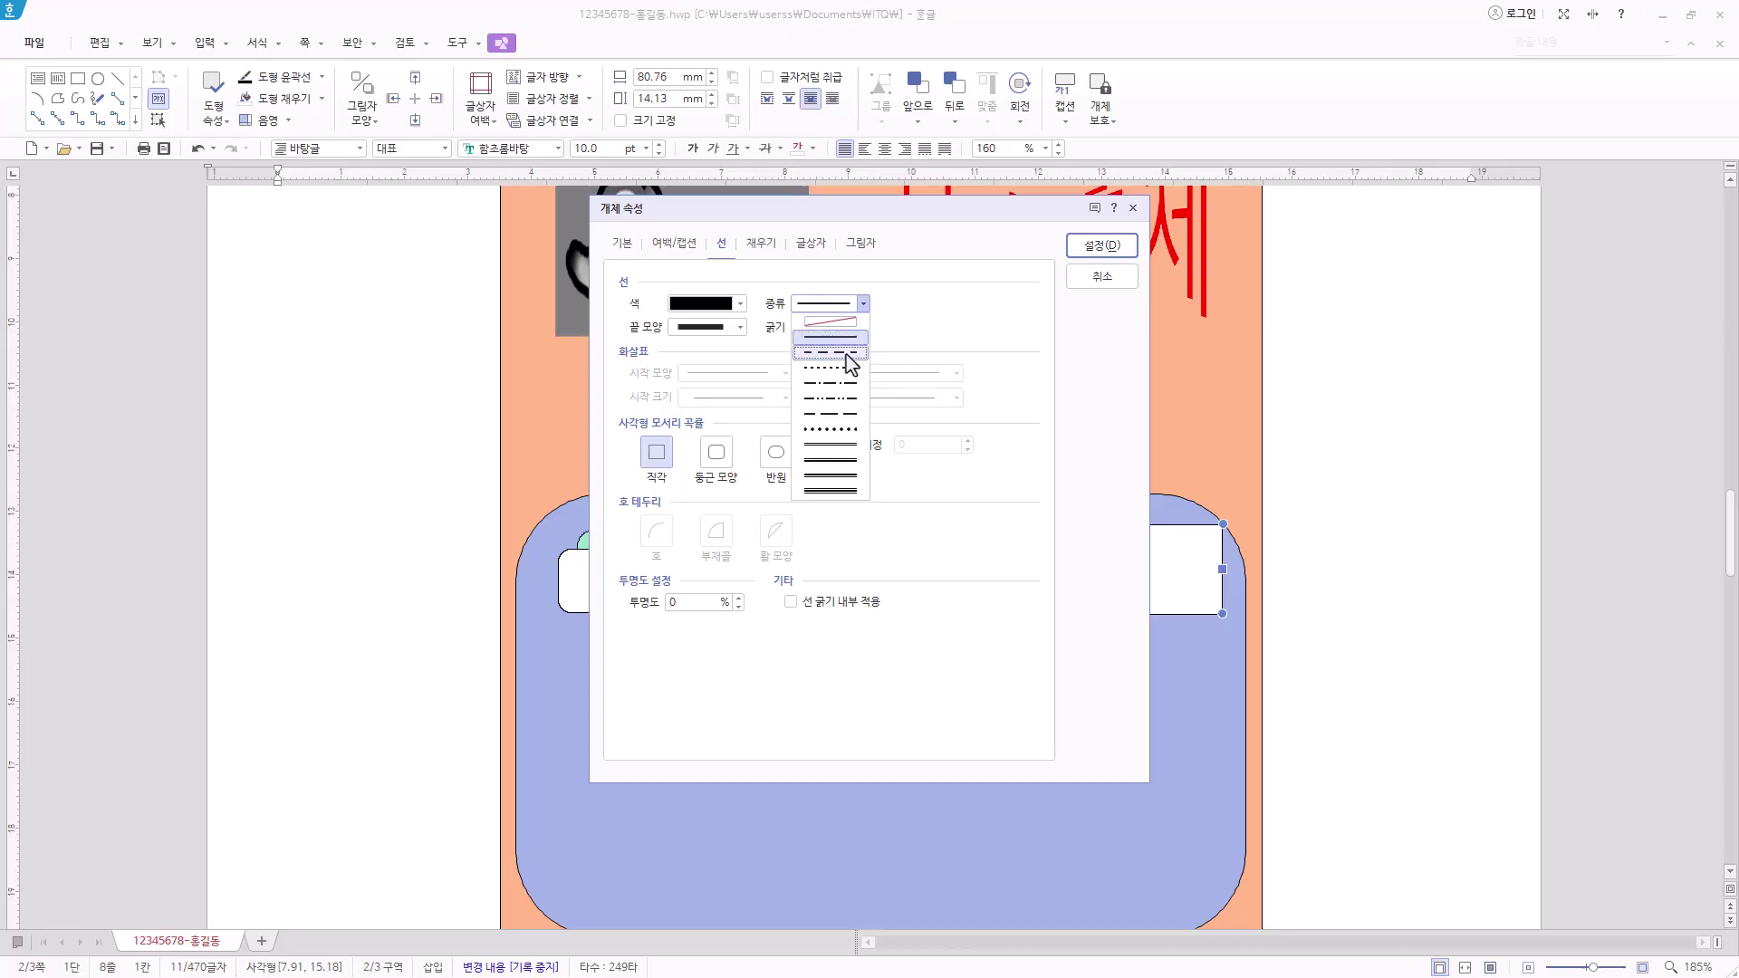
pyautogui.click(847, 353)
pyautogui.click(777, 246)
pyautogui.click(754, 347)
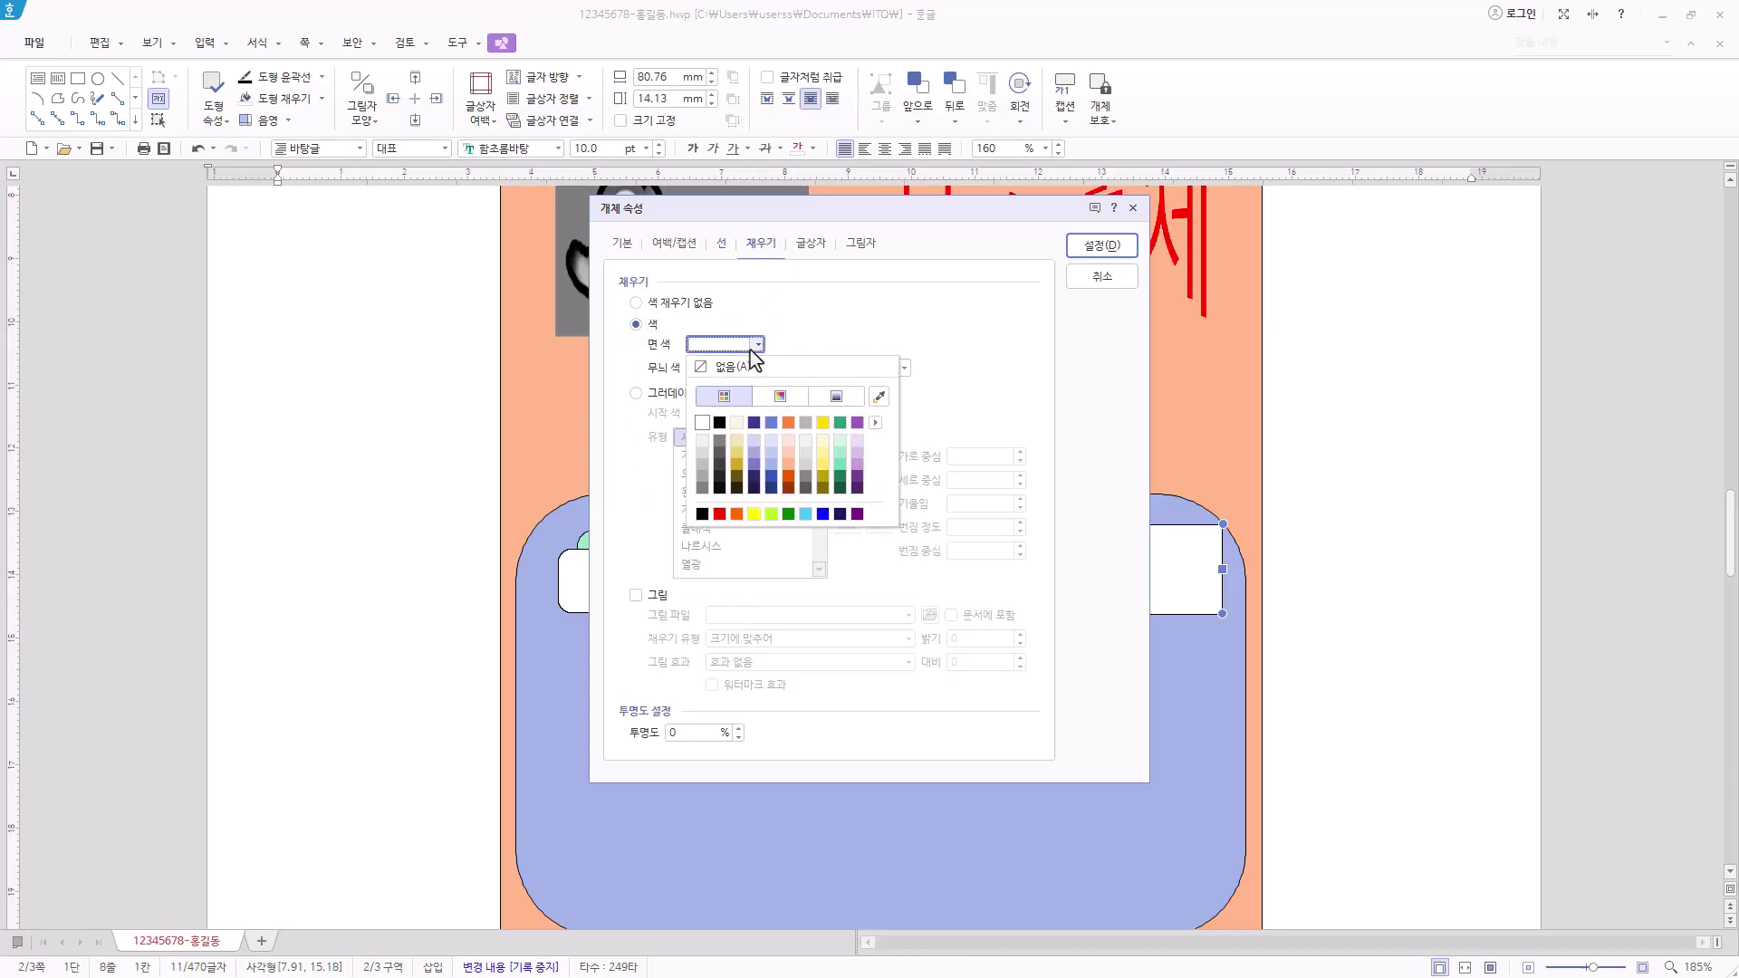
pyautogui.click(761, 368)
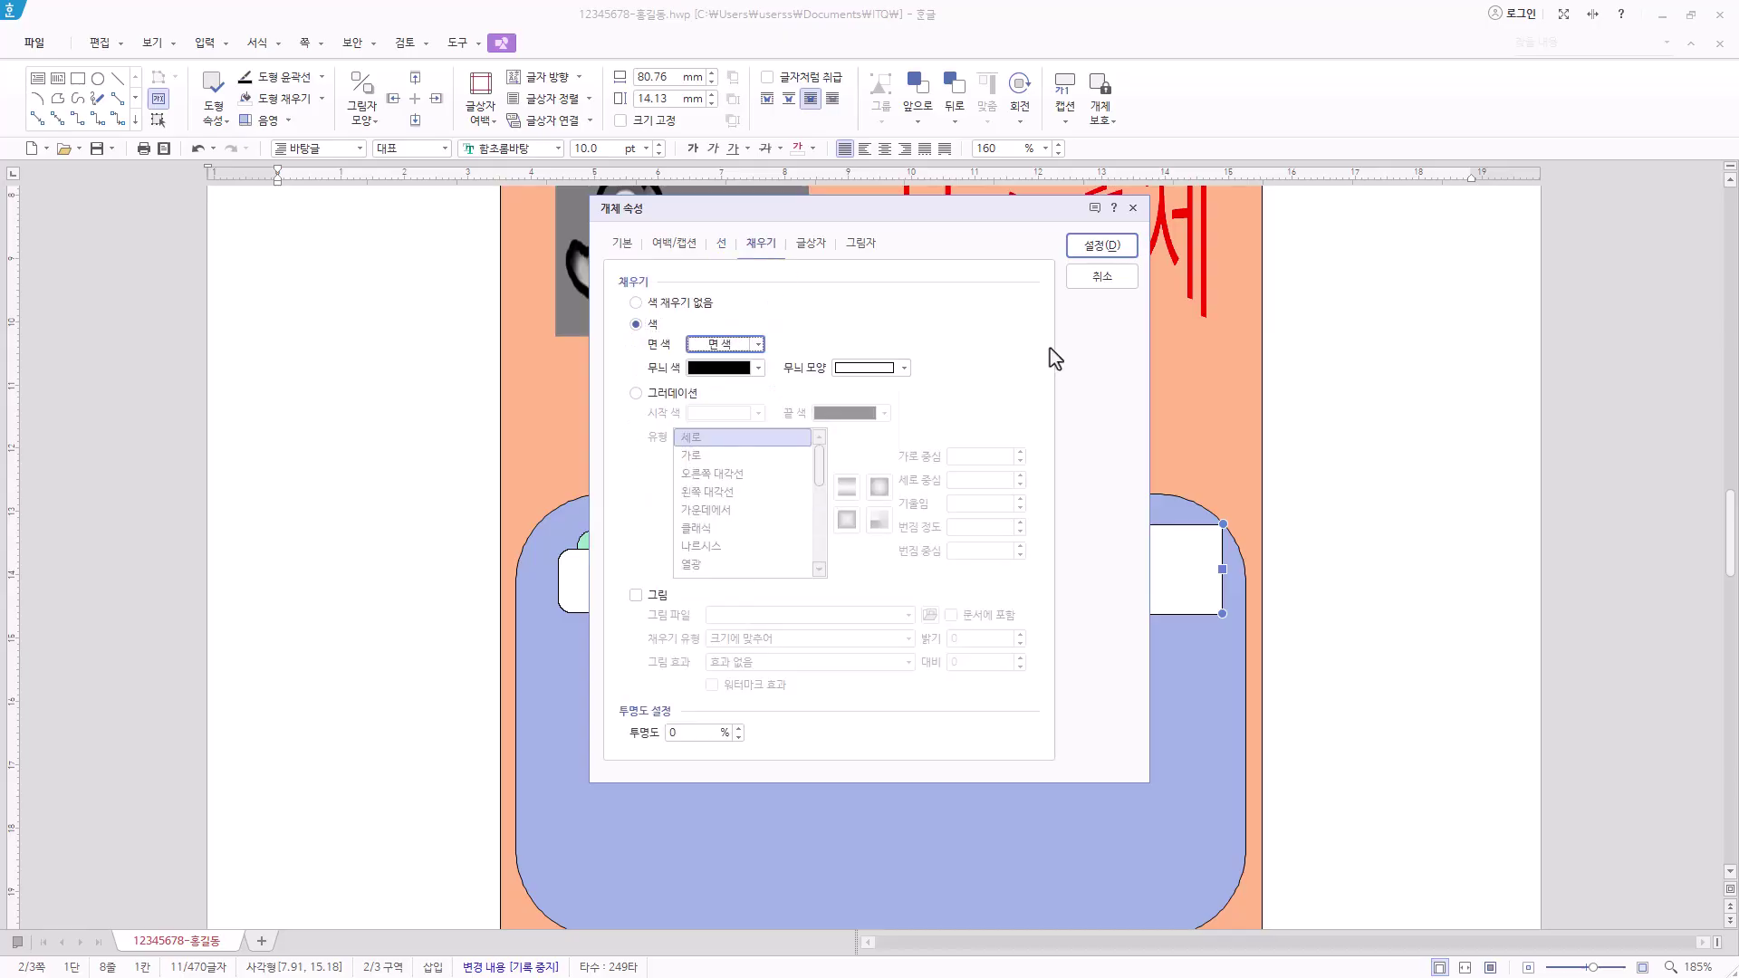
pyautogui.click(1129, 254)
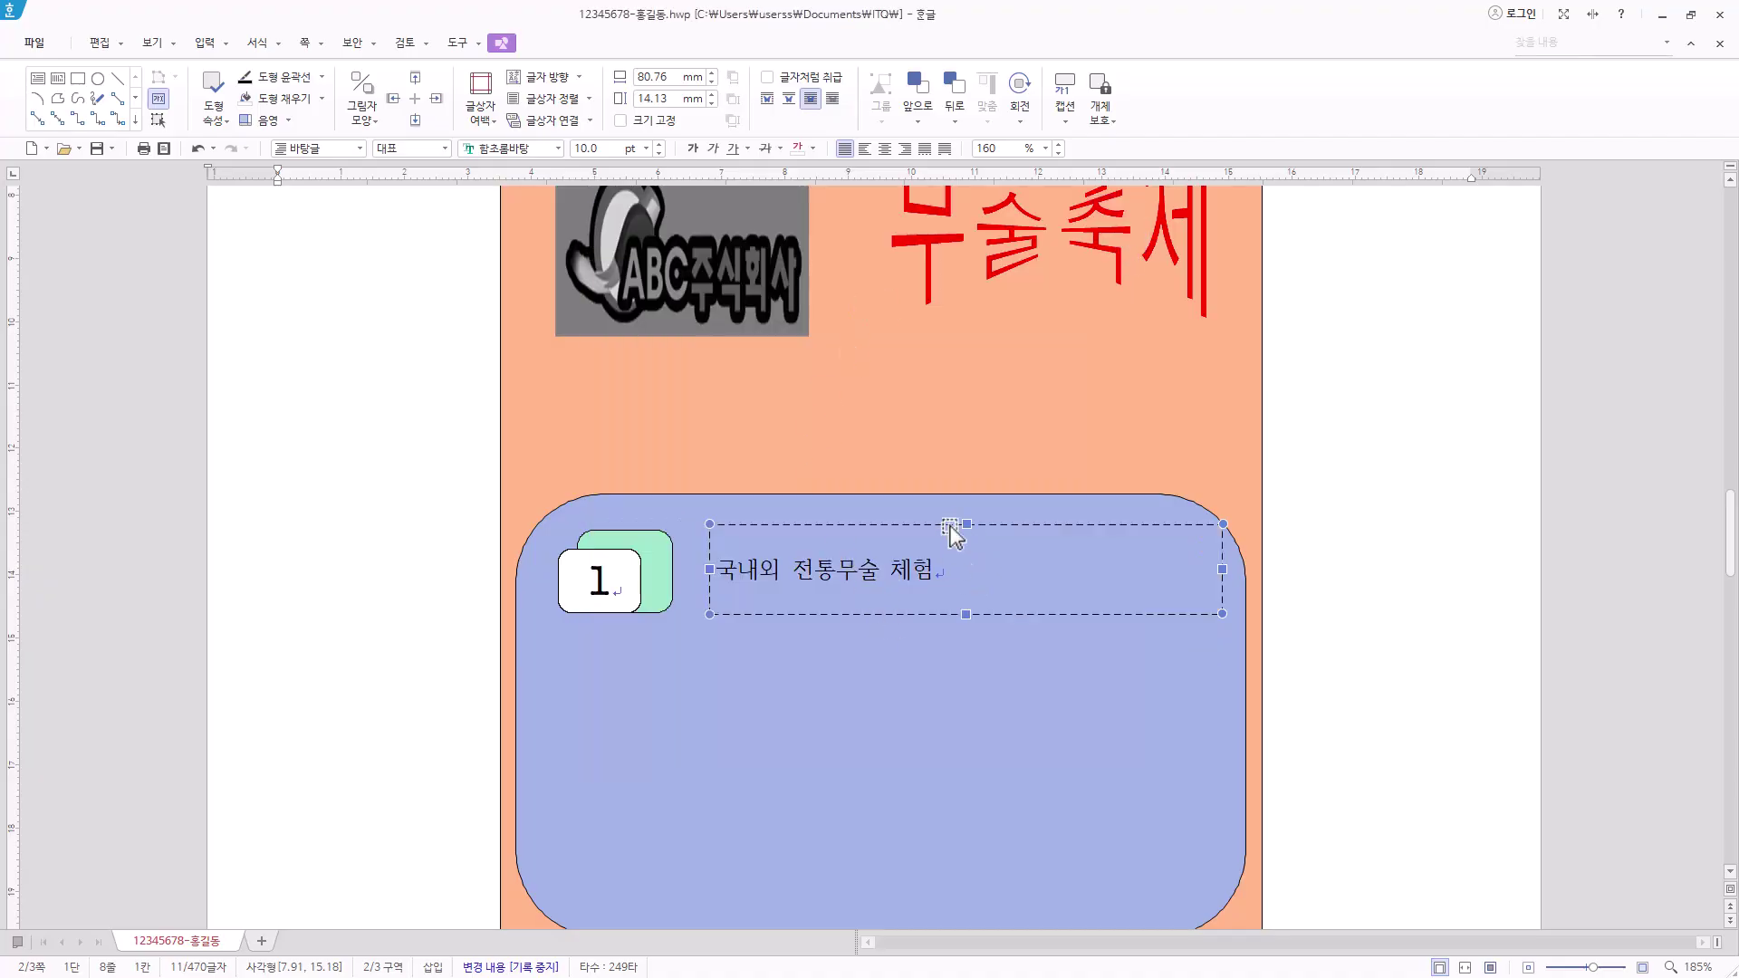
# Format the text box's text in 굴림 at 18 pt, centred, and reduce the box height to about 13 mm
pyautogui.click(535, 149)
pyautogui.write('굴림')
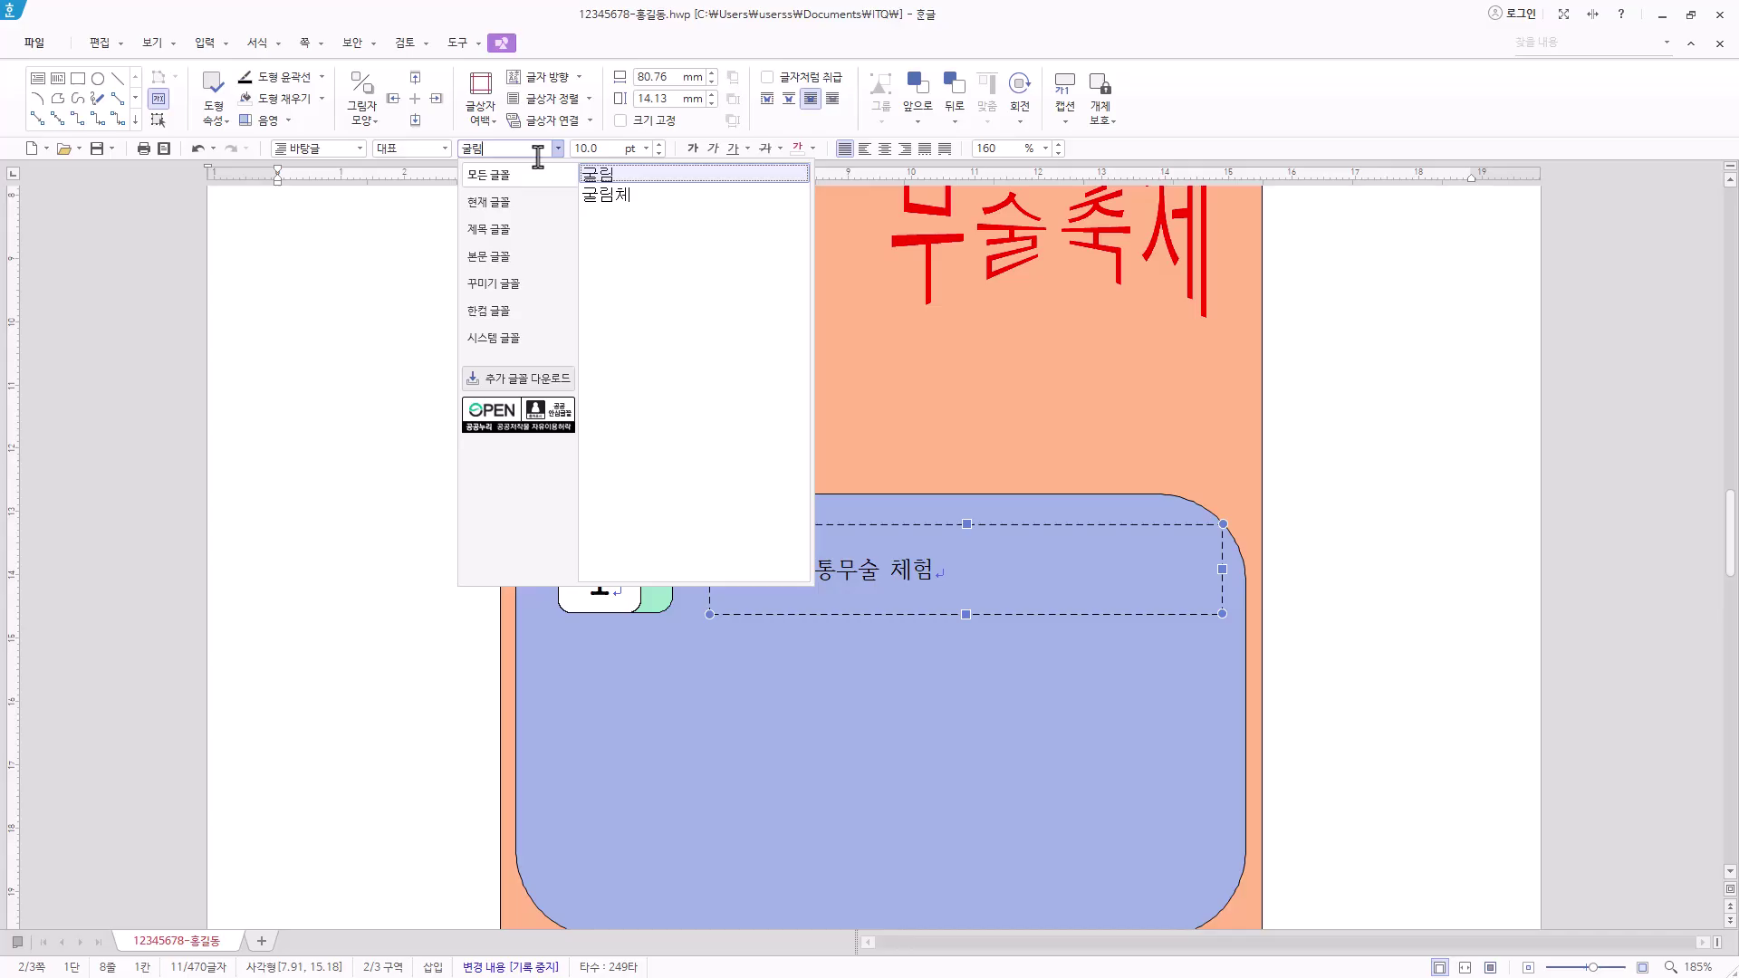
pyautogui.press('Return')
pyautogui.click(646, 148)
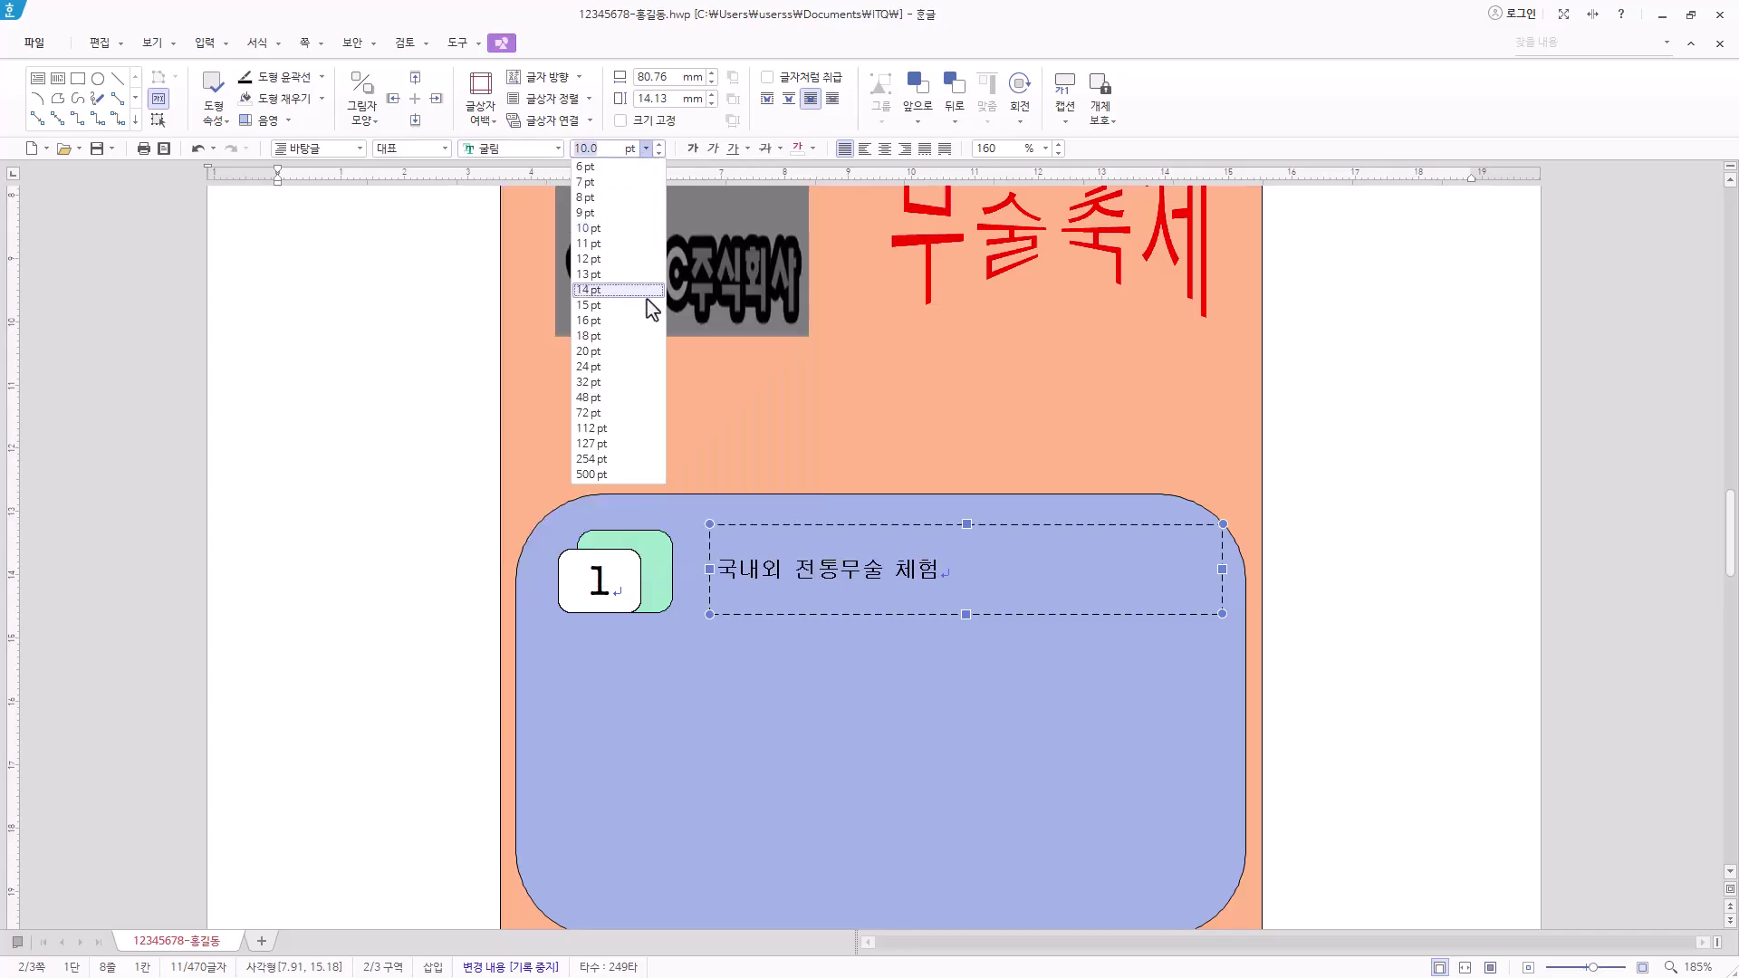
pyautogui.click(634, 336)
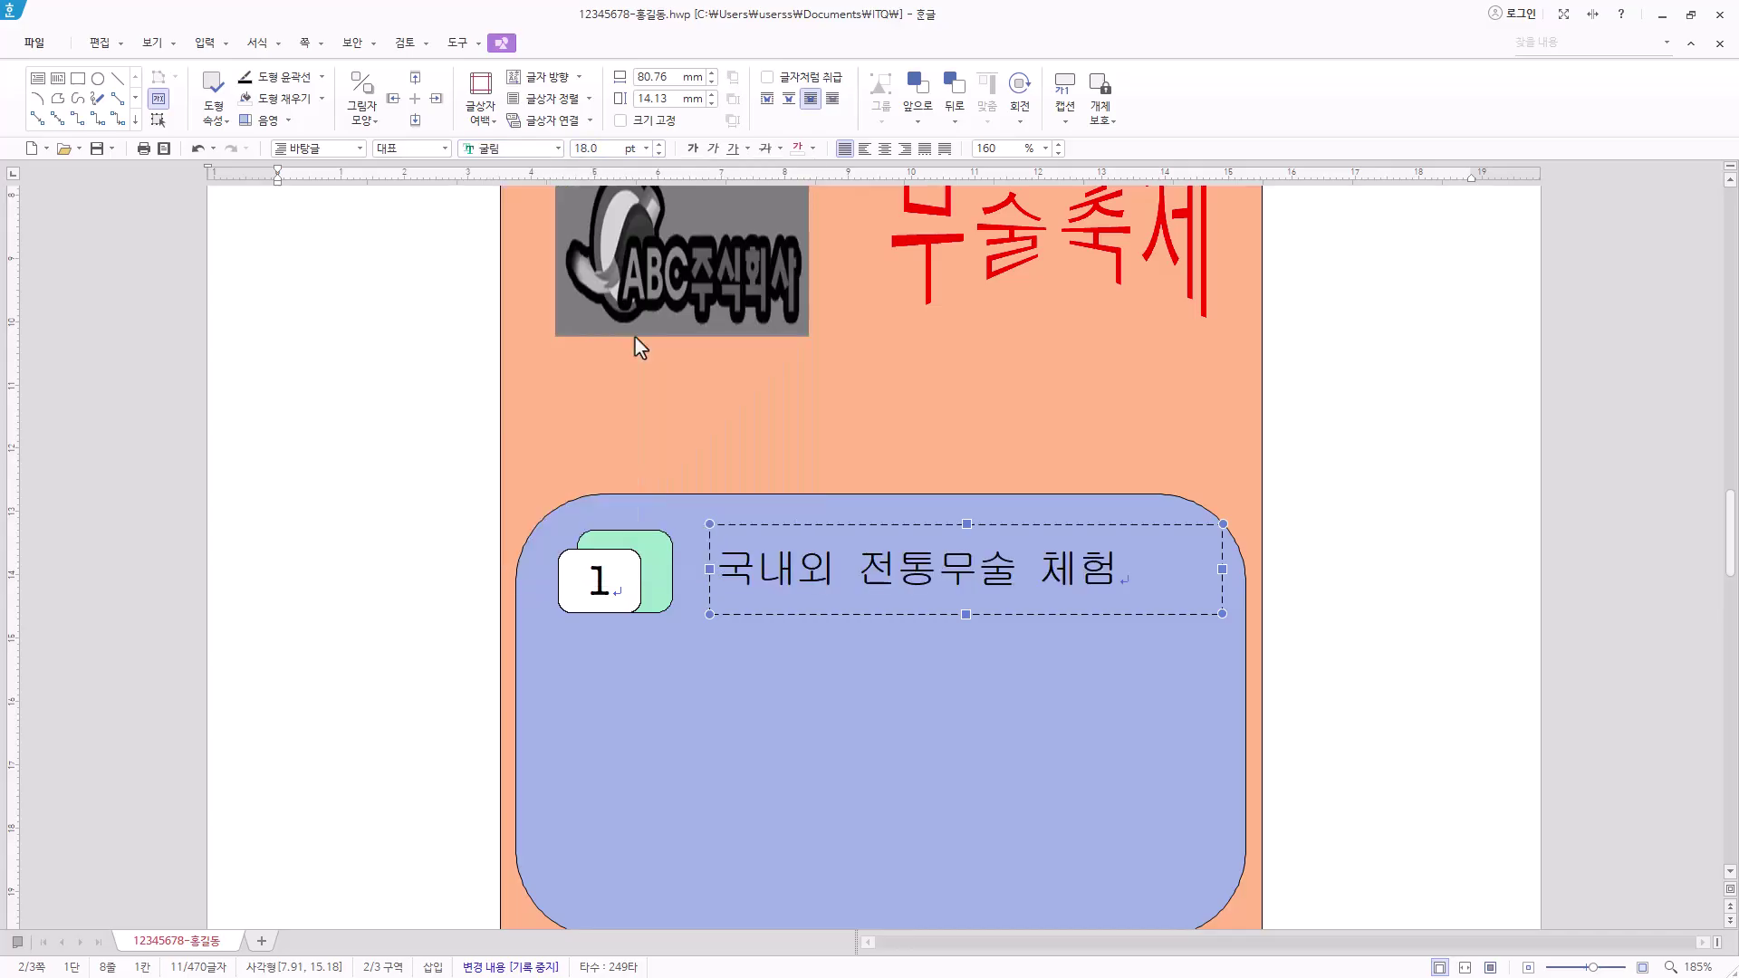
pyautogui.click(885, 148)
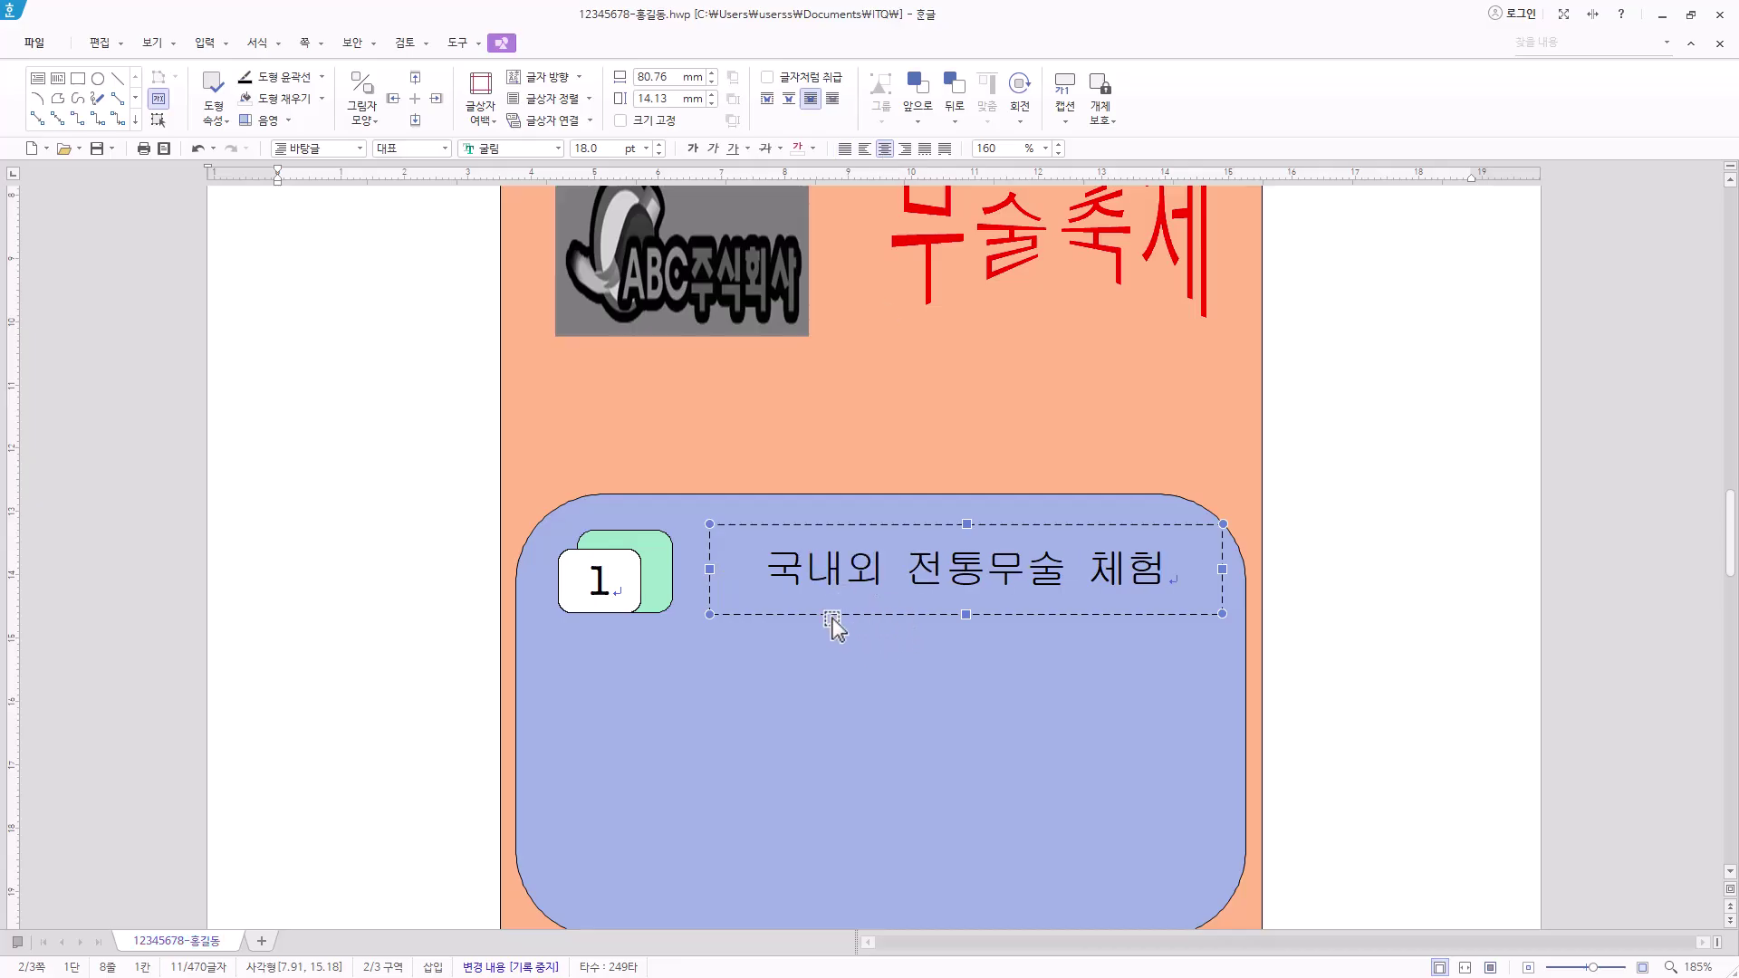
pyautogui.moveTo(999, 535); pyautogui.dragTo(1016, 544)
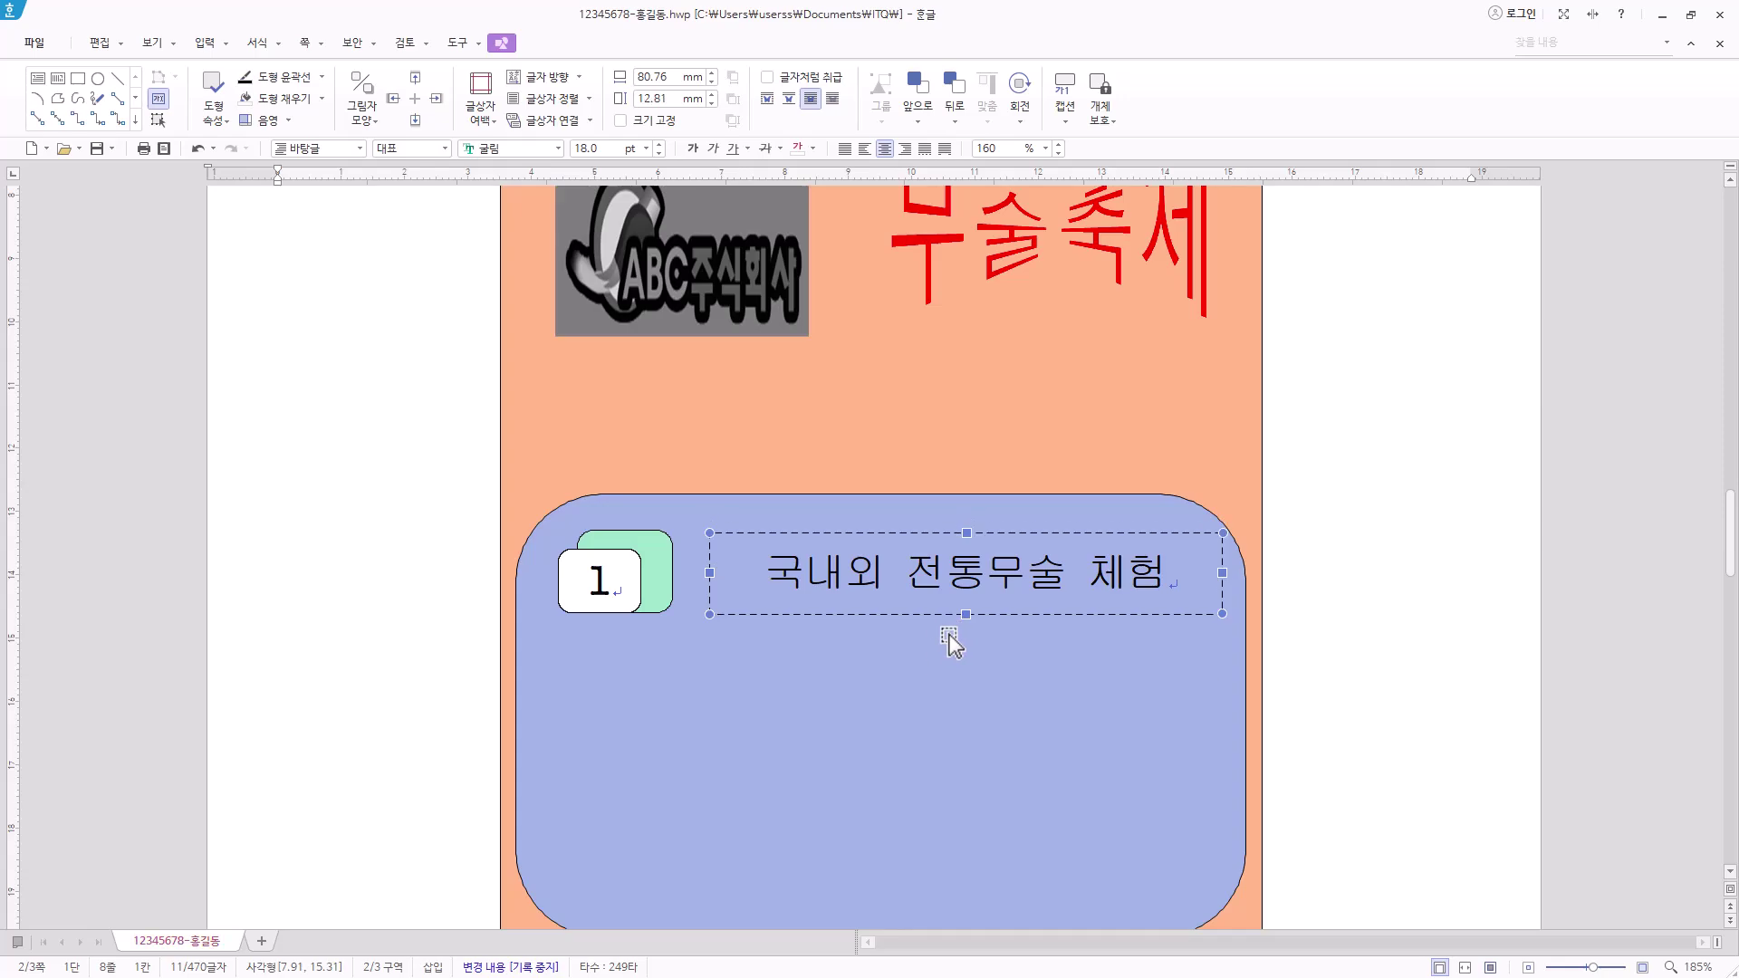
# Select the green rectangle, number box and dashed text box together and copy them straight down twice to make three rows
pyautogui.keyDown('shift'); pyautogui.click(659, 548); pyautogui.keyUp('shift')
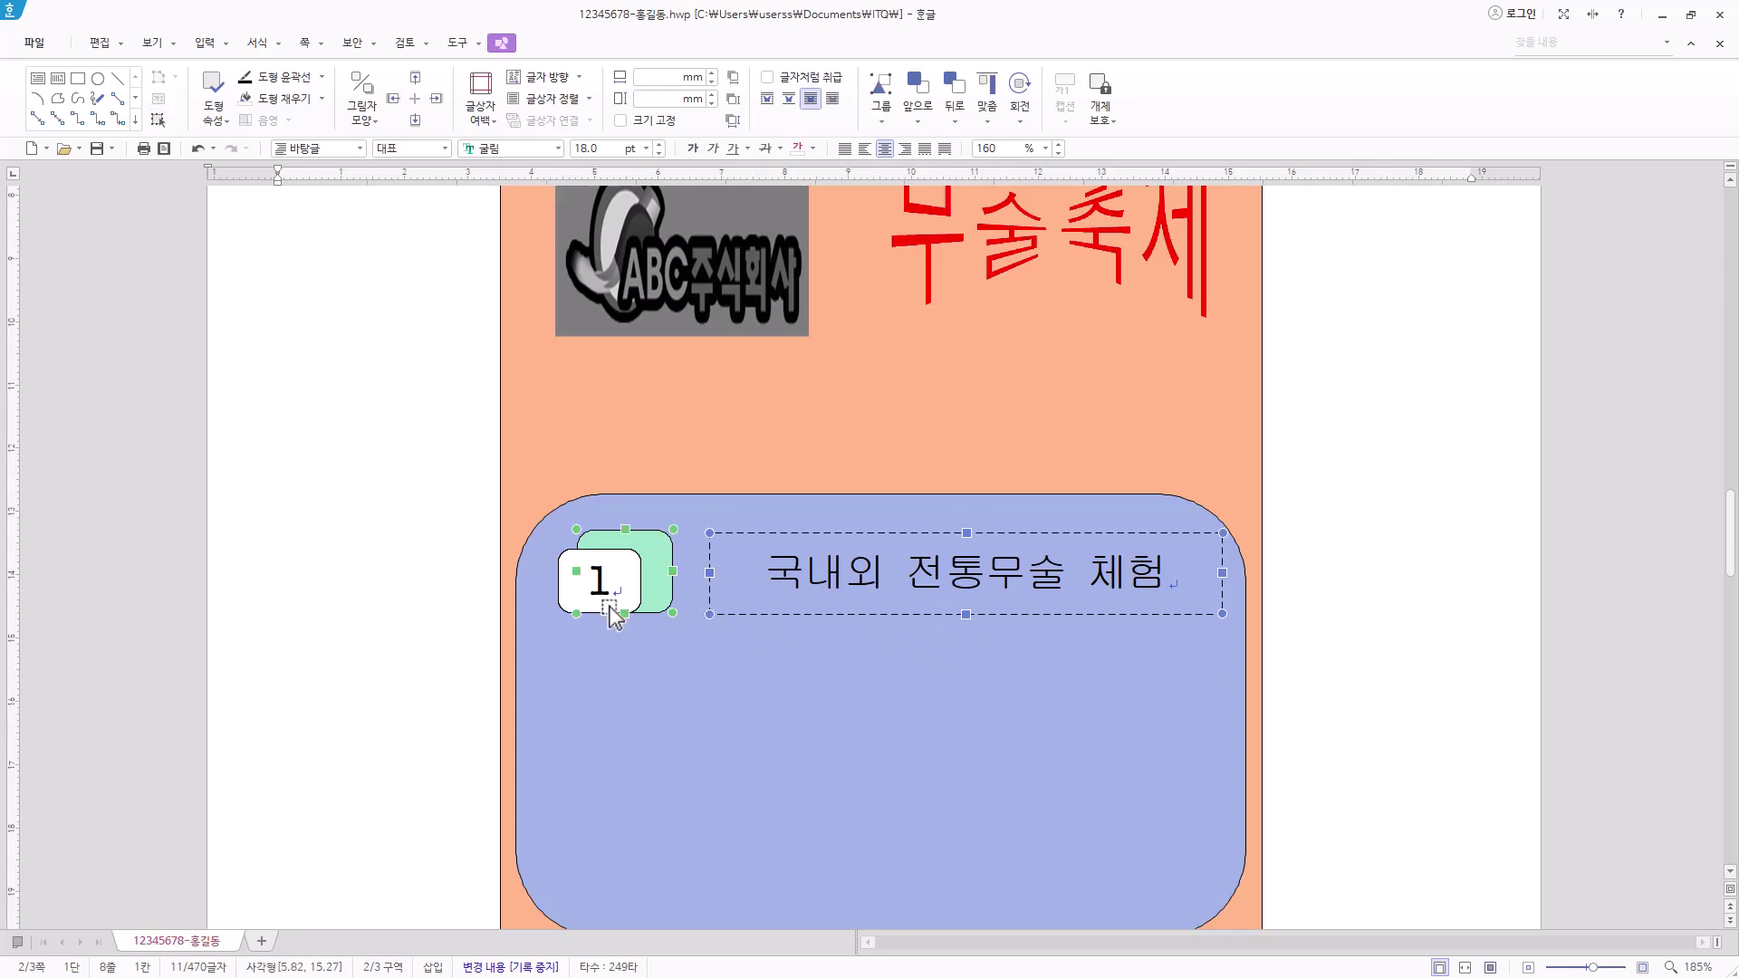
pyautogui.keyDown('shift'); pyautogui.click(570, 593); pyautogui.keyUp('shift')
pyautogui.scroll(-3, 895, 598)
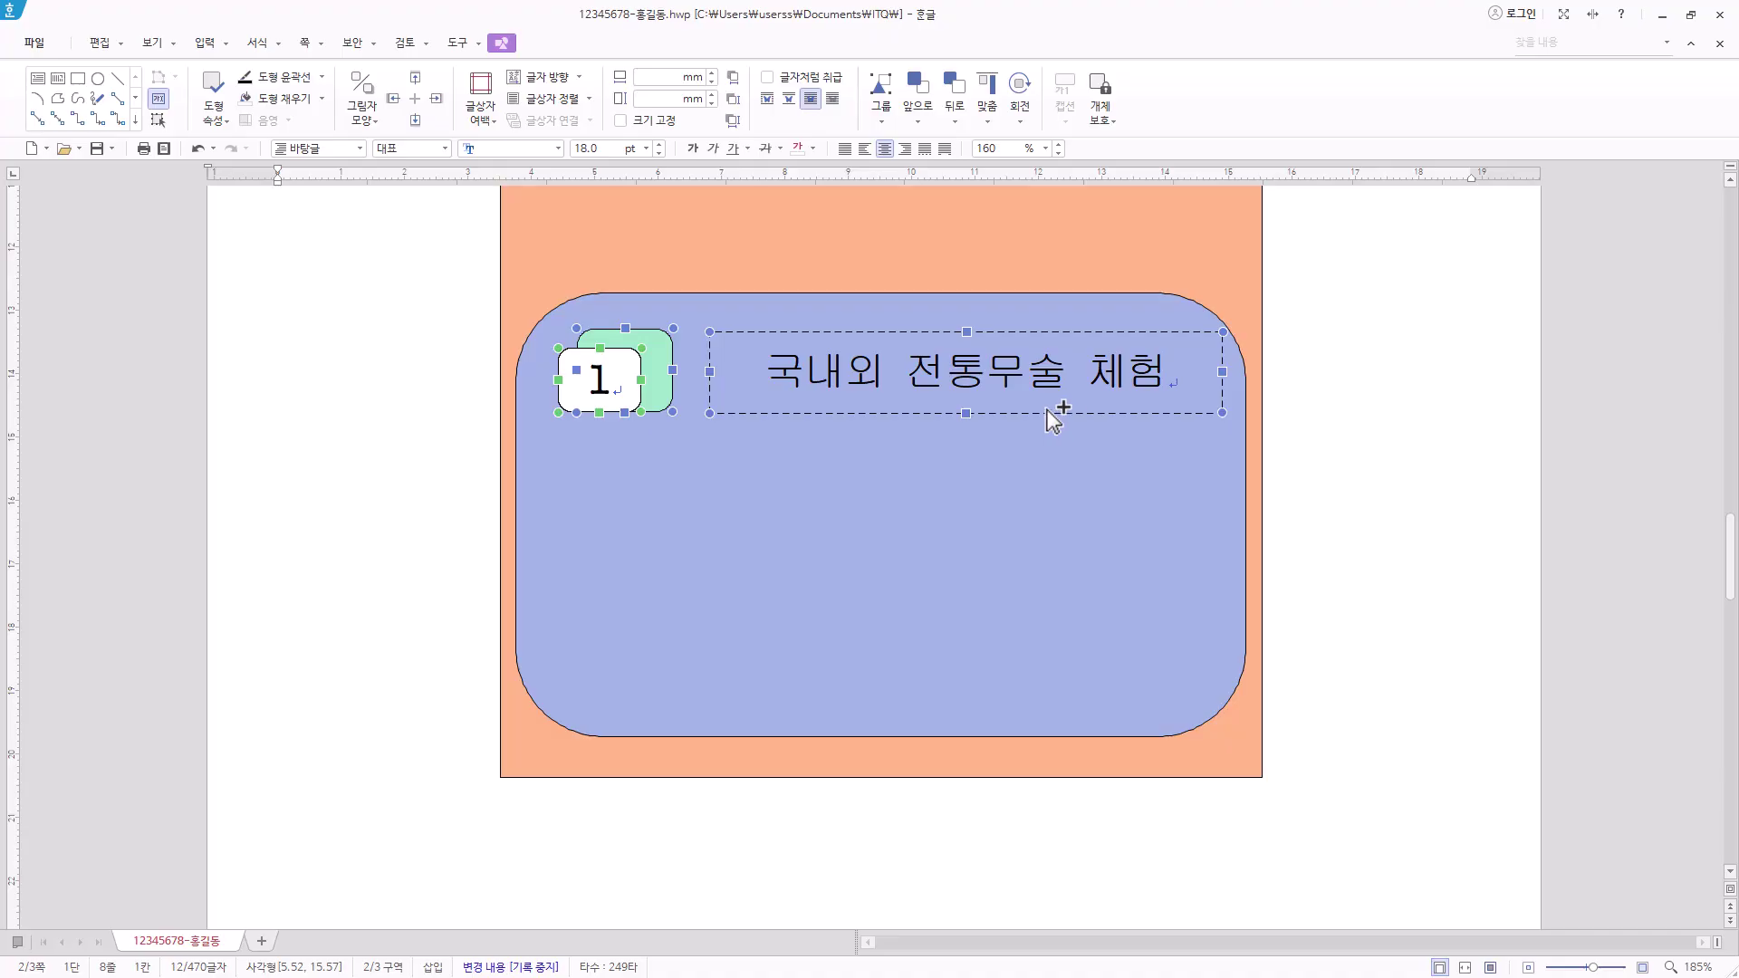
pyautogui.moveTo(1047, 409); pyautogui.dragTo(1062, 565)
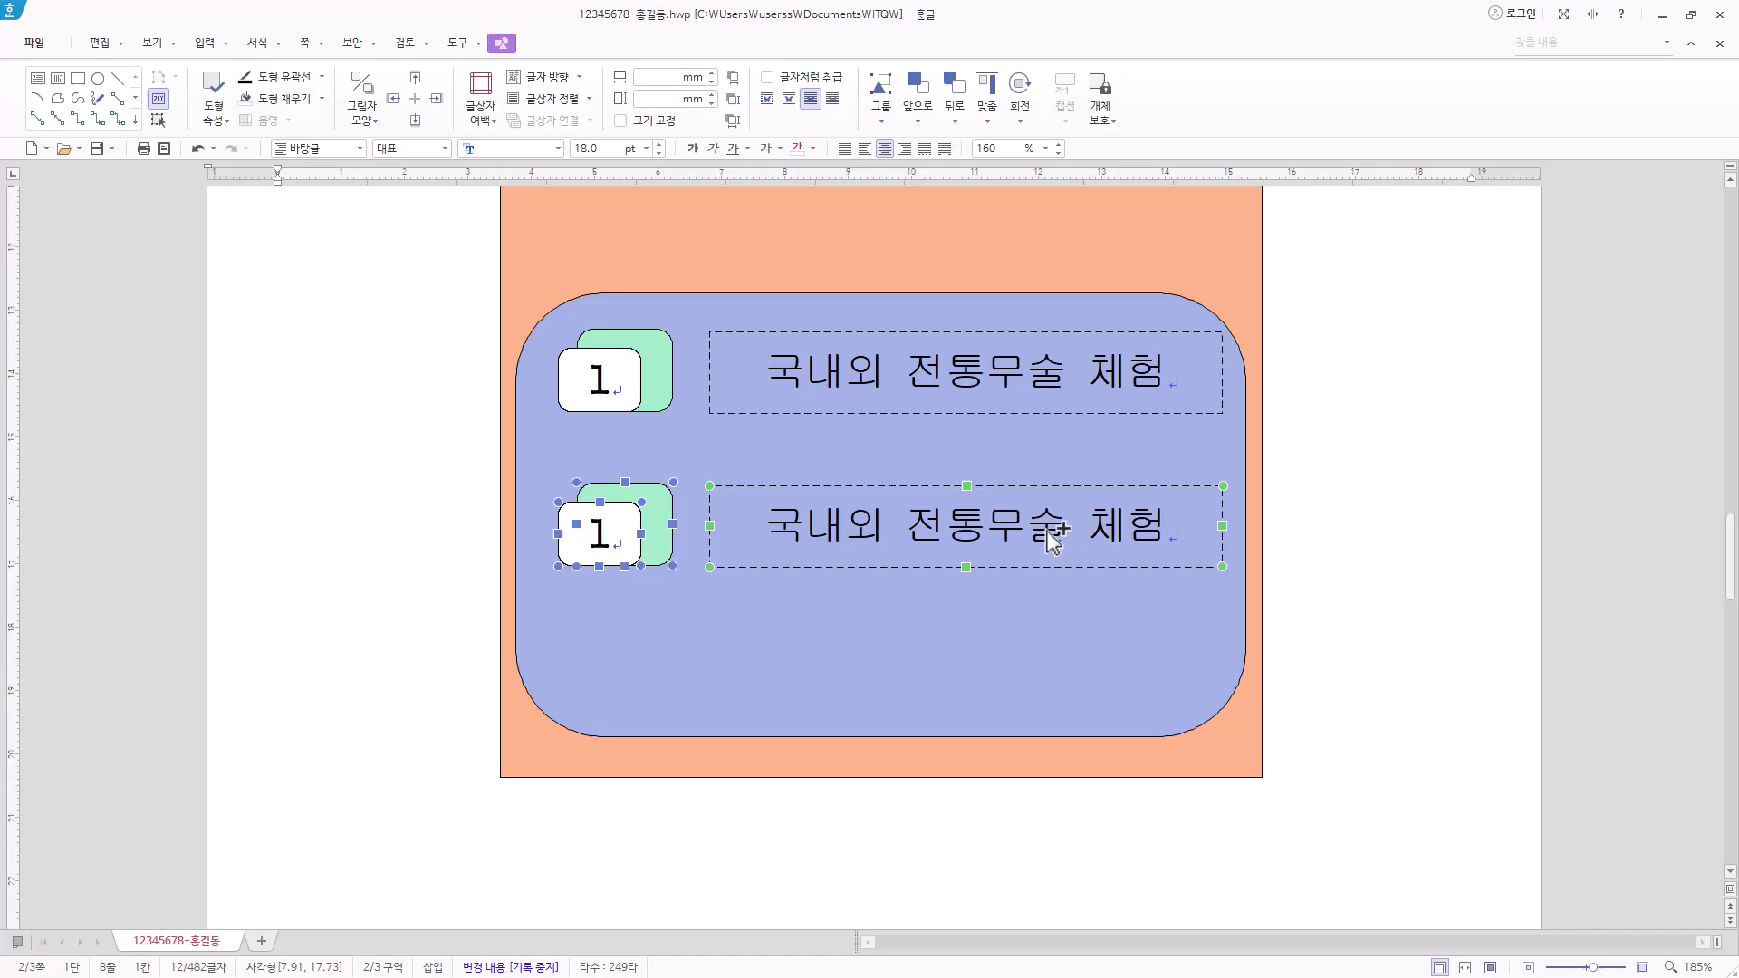
pyautogui.moveTo(1040, 544); pyautogui.dragTo(1042, 692)
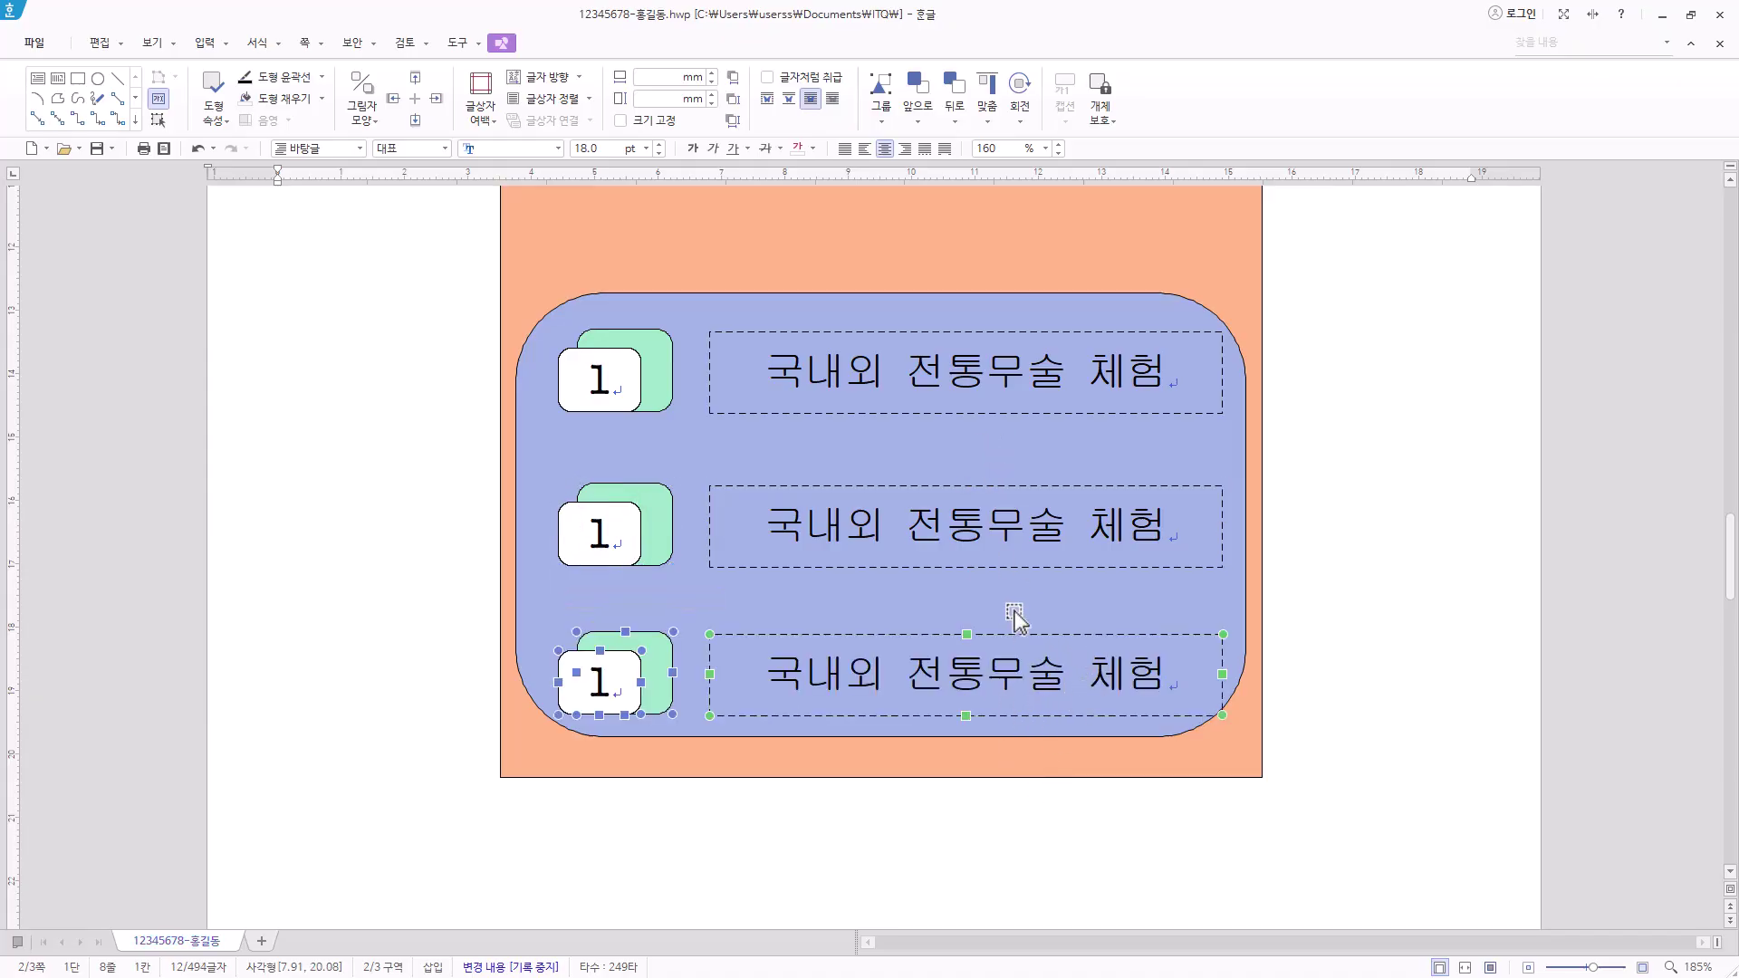
# Select the middle row's three shapes and nudge them slightly upward to even out the spacing between rows
pyautogui.click(919, 568)
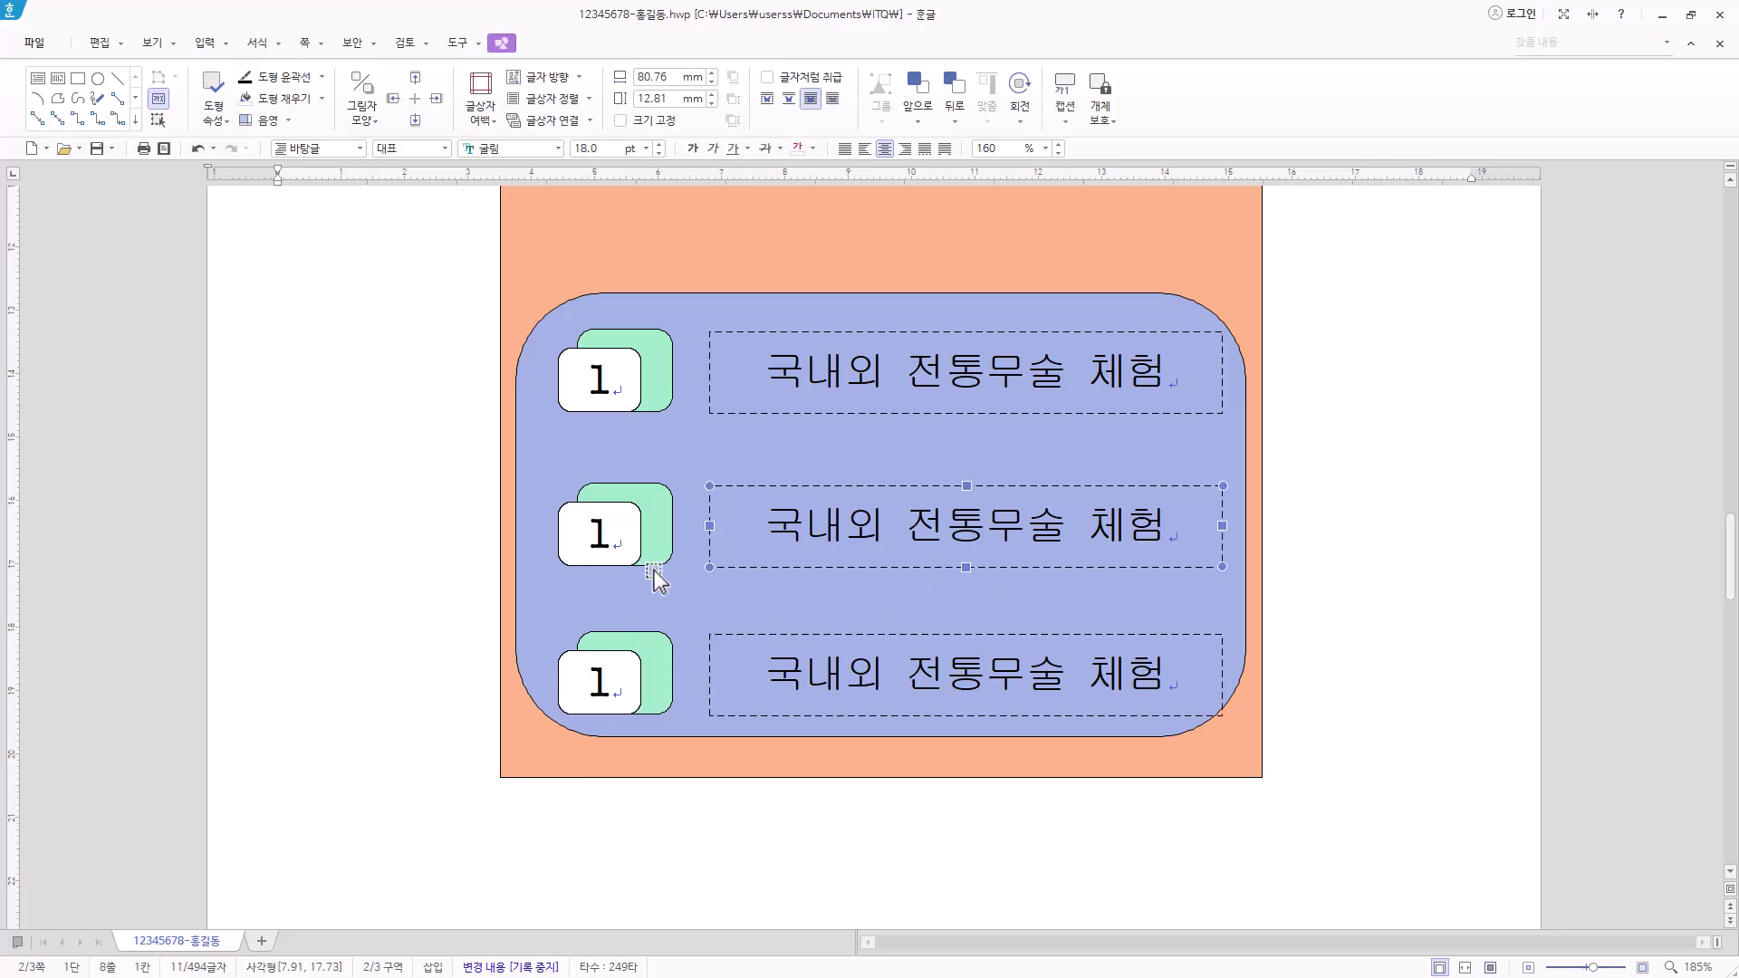
pyautogui.keyDown('shift'); pyautogui.click(661, 526); pyautogui.keyUp('shift')
pyautogui.keyDown('shift'); pyautogui.click(567, 541); pyautogui.keyUp('shift')
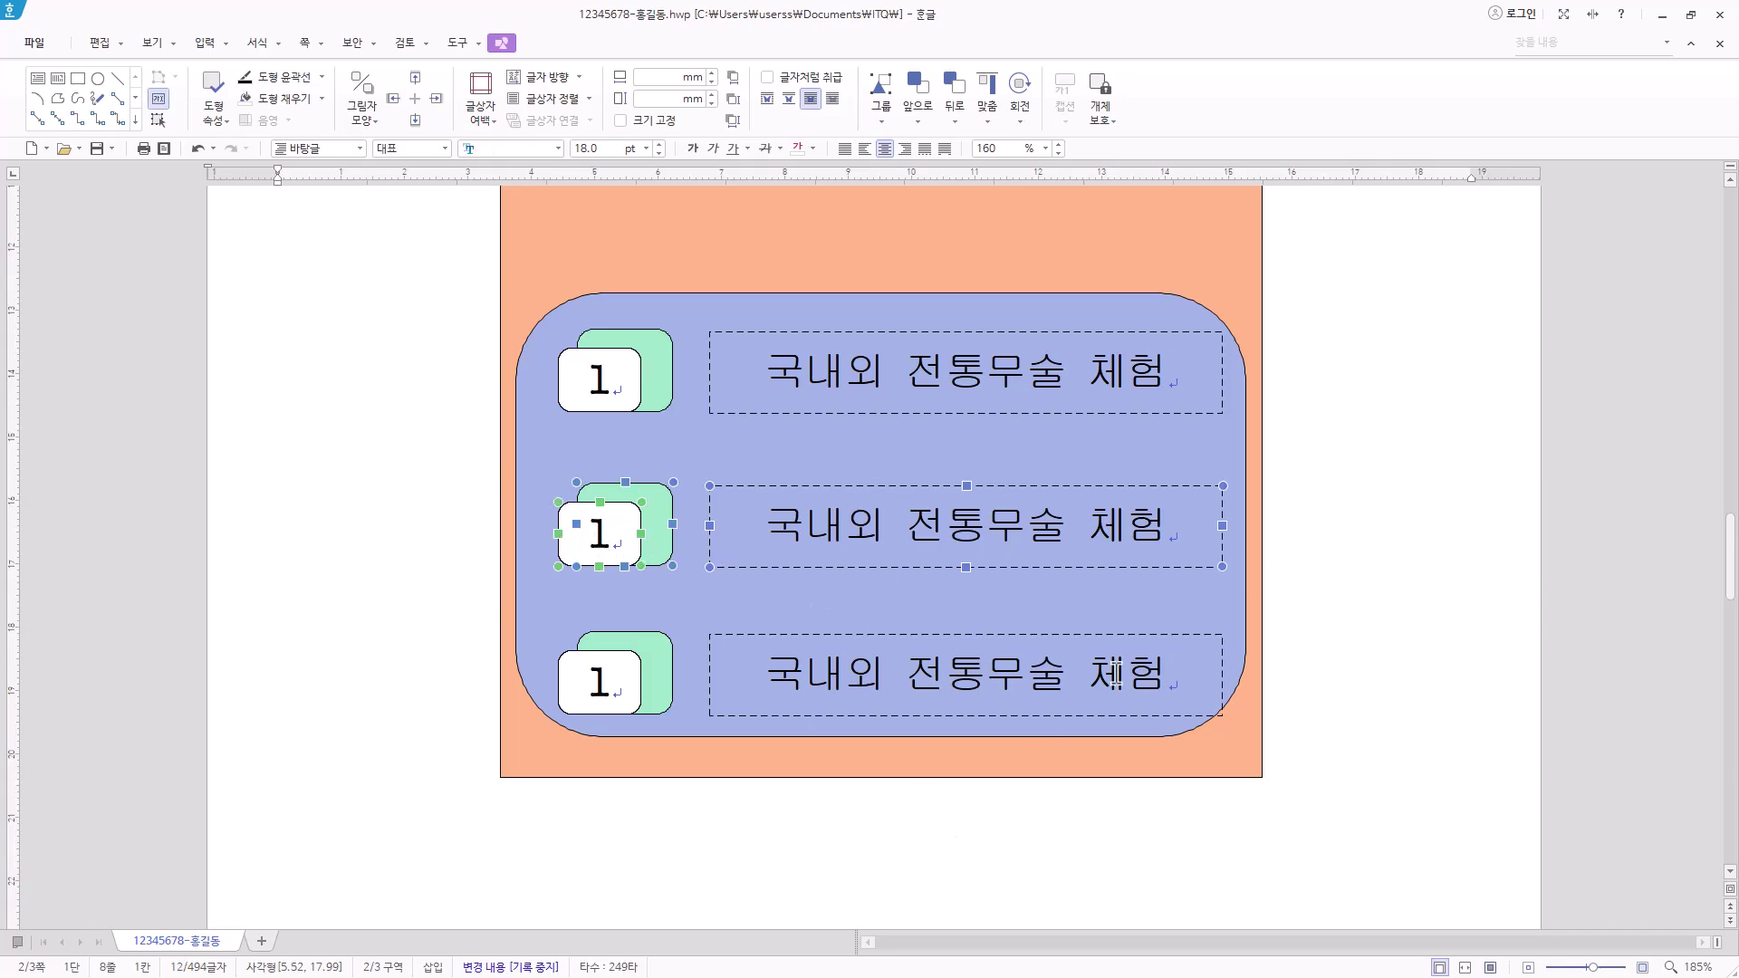
pyautogui.press('Up')
pyautogui.press('Up')
pyautogui.press('Up')
pyautogui.press('Up')
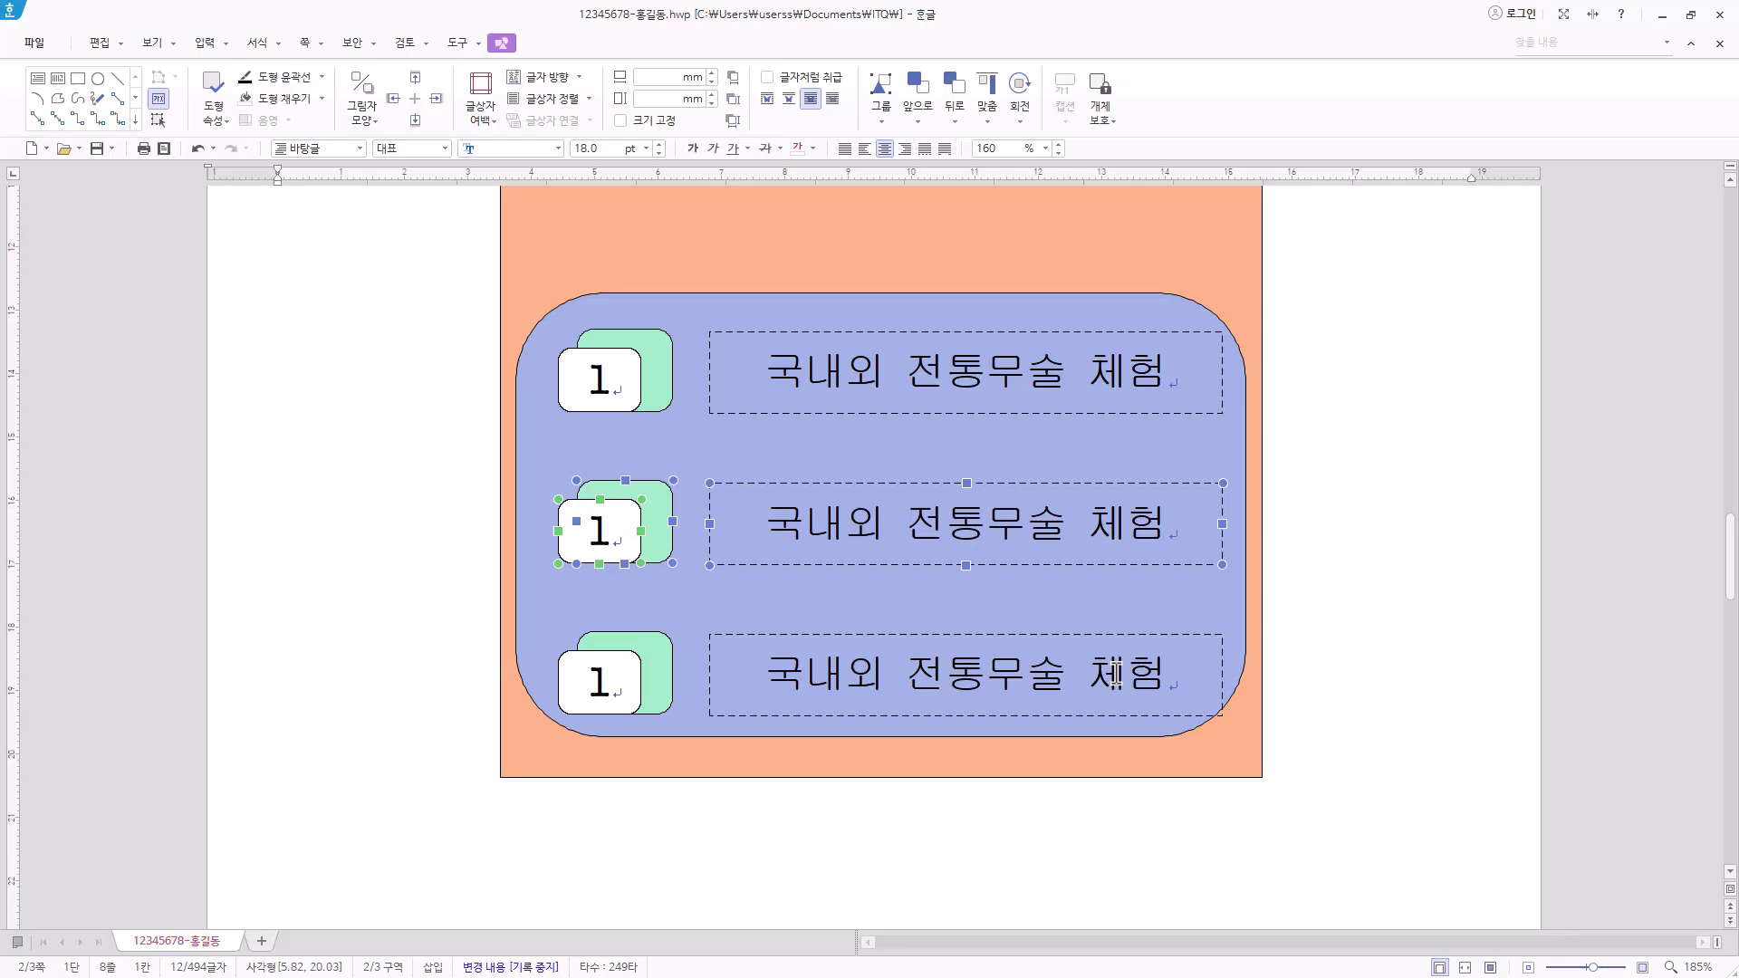
pyautogui.press('Down')
pyautogui.press('Up')
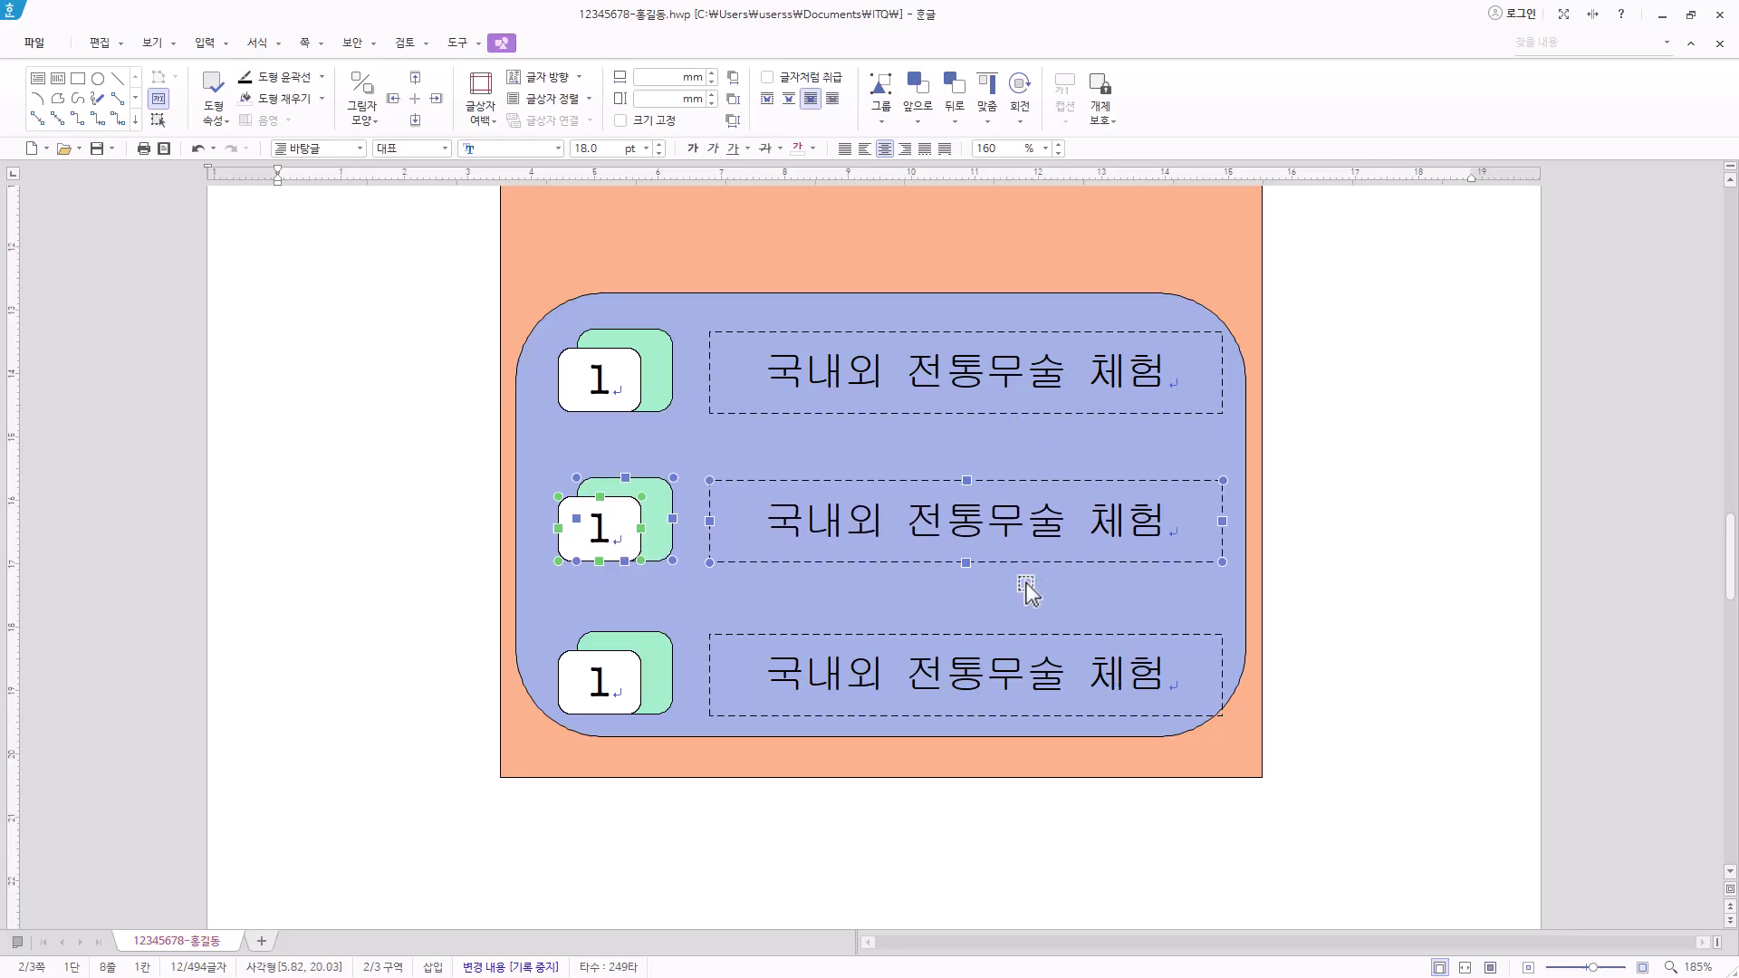
pyautogui.press('Down')
pyautogui.press('Up')
# Change the second row's text to 2 and 디지털 무술체험, and the third row's to 3 and 무술게임(PC/스마트폰)
pyautogui.click(656, 548)
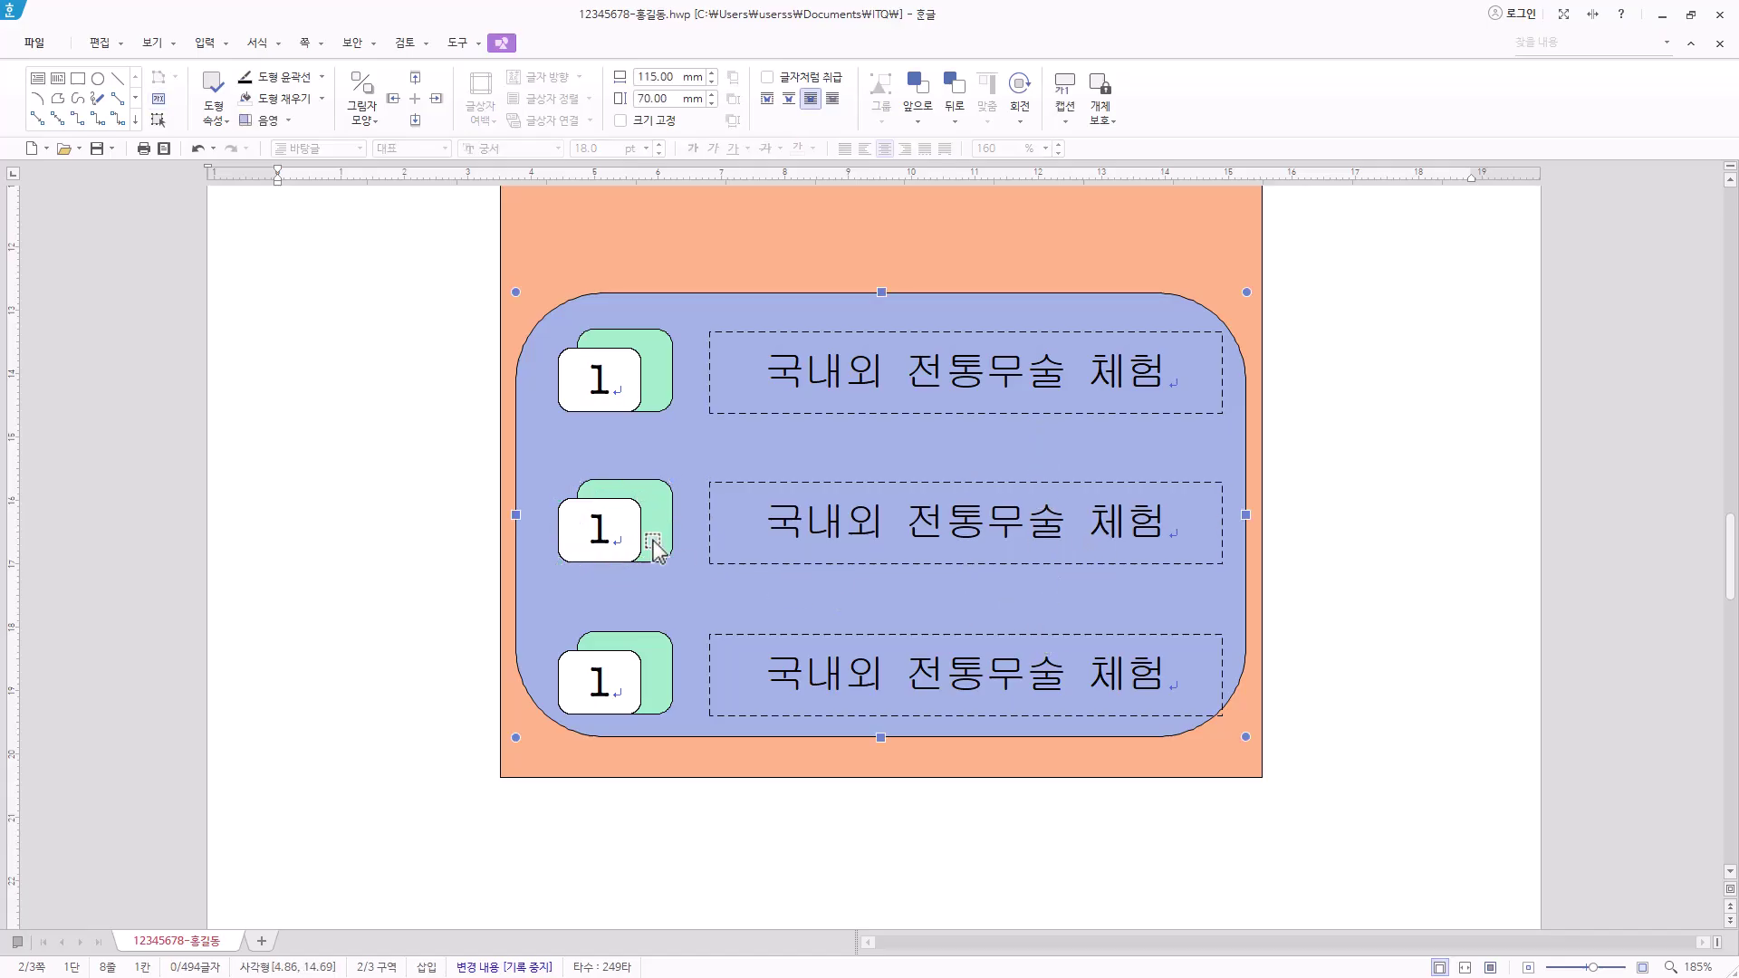
pyautogui.doubleClick(598, 529)
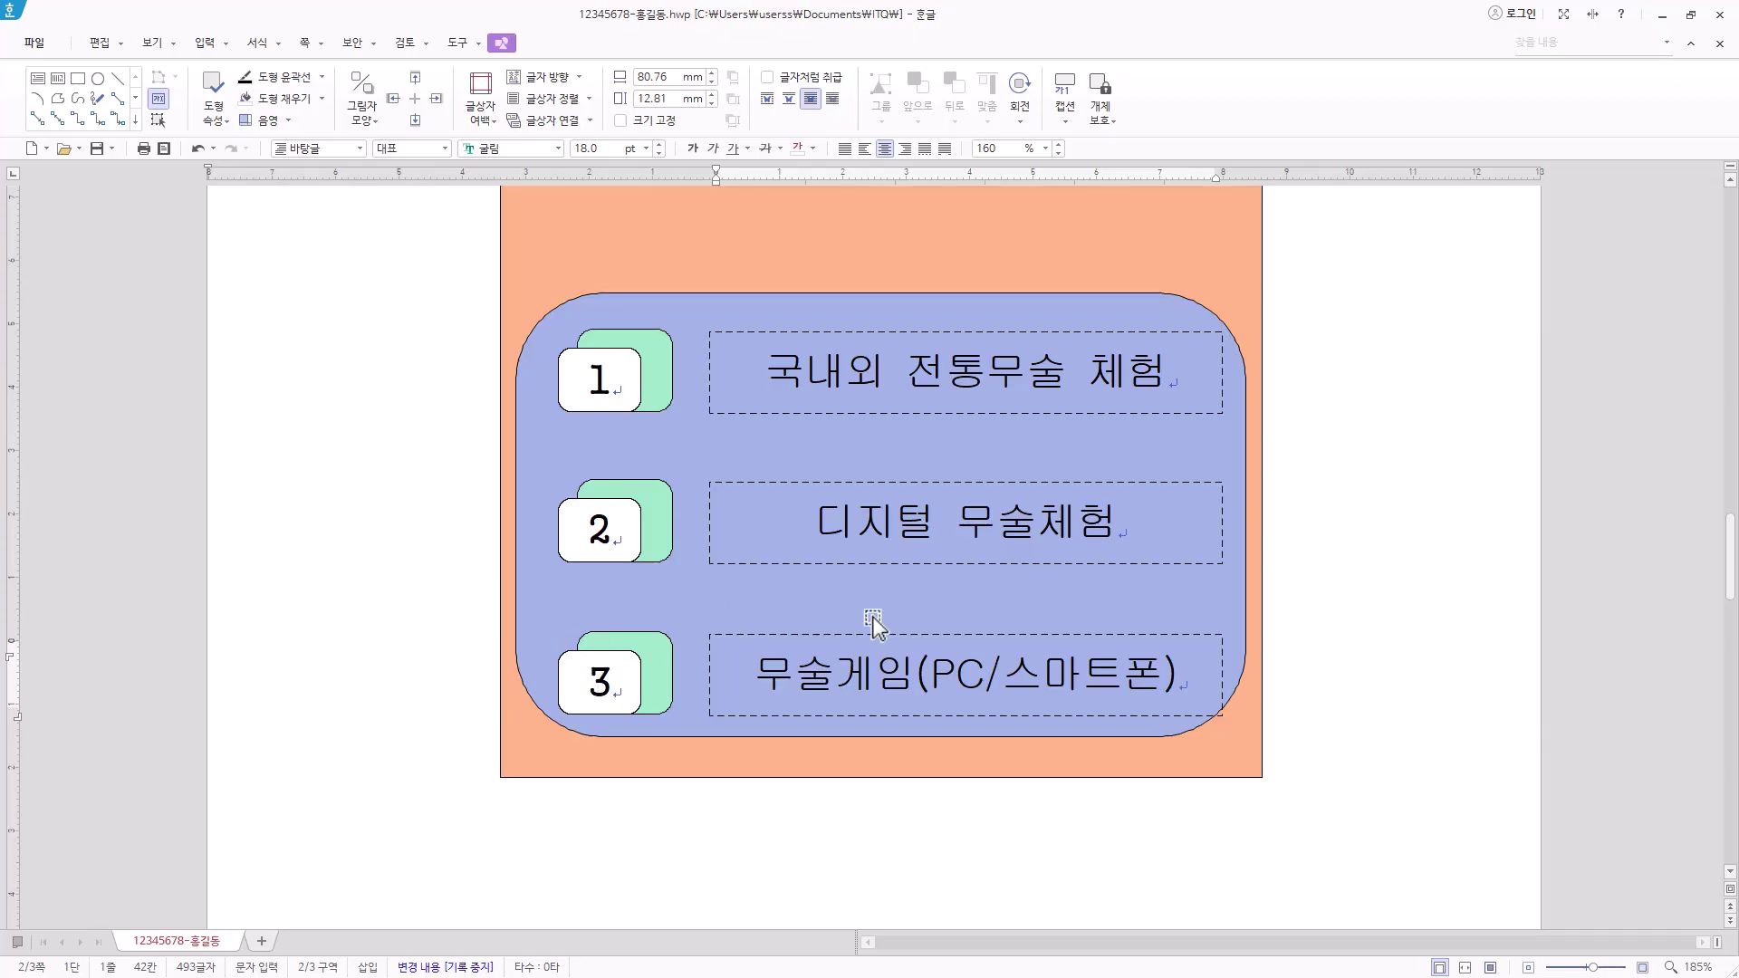
# Change the fill colour of the rectangle behind number 2 to dark green
pyautogui.scroll(3, 987, 711)
pyautogui.scroll(-1, 988, 716)
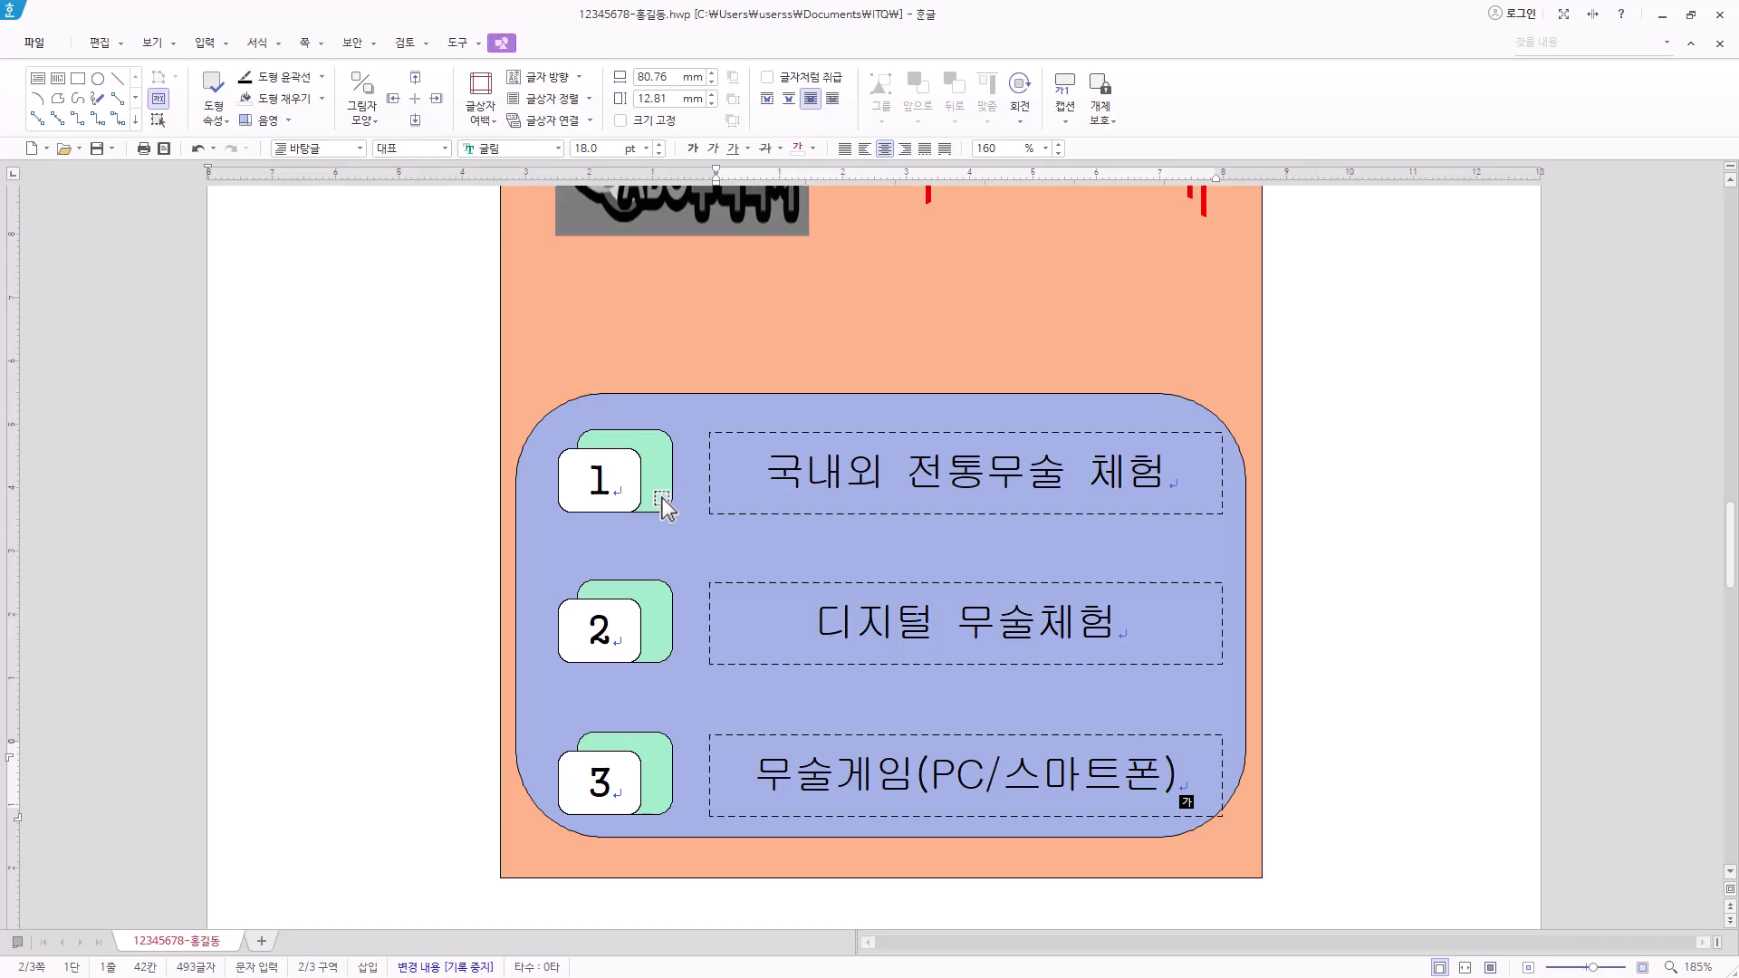
pyautogui.click(668, 623)
pyautogui.rightClick(667, 623)
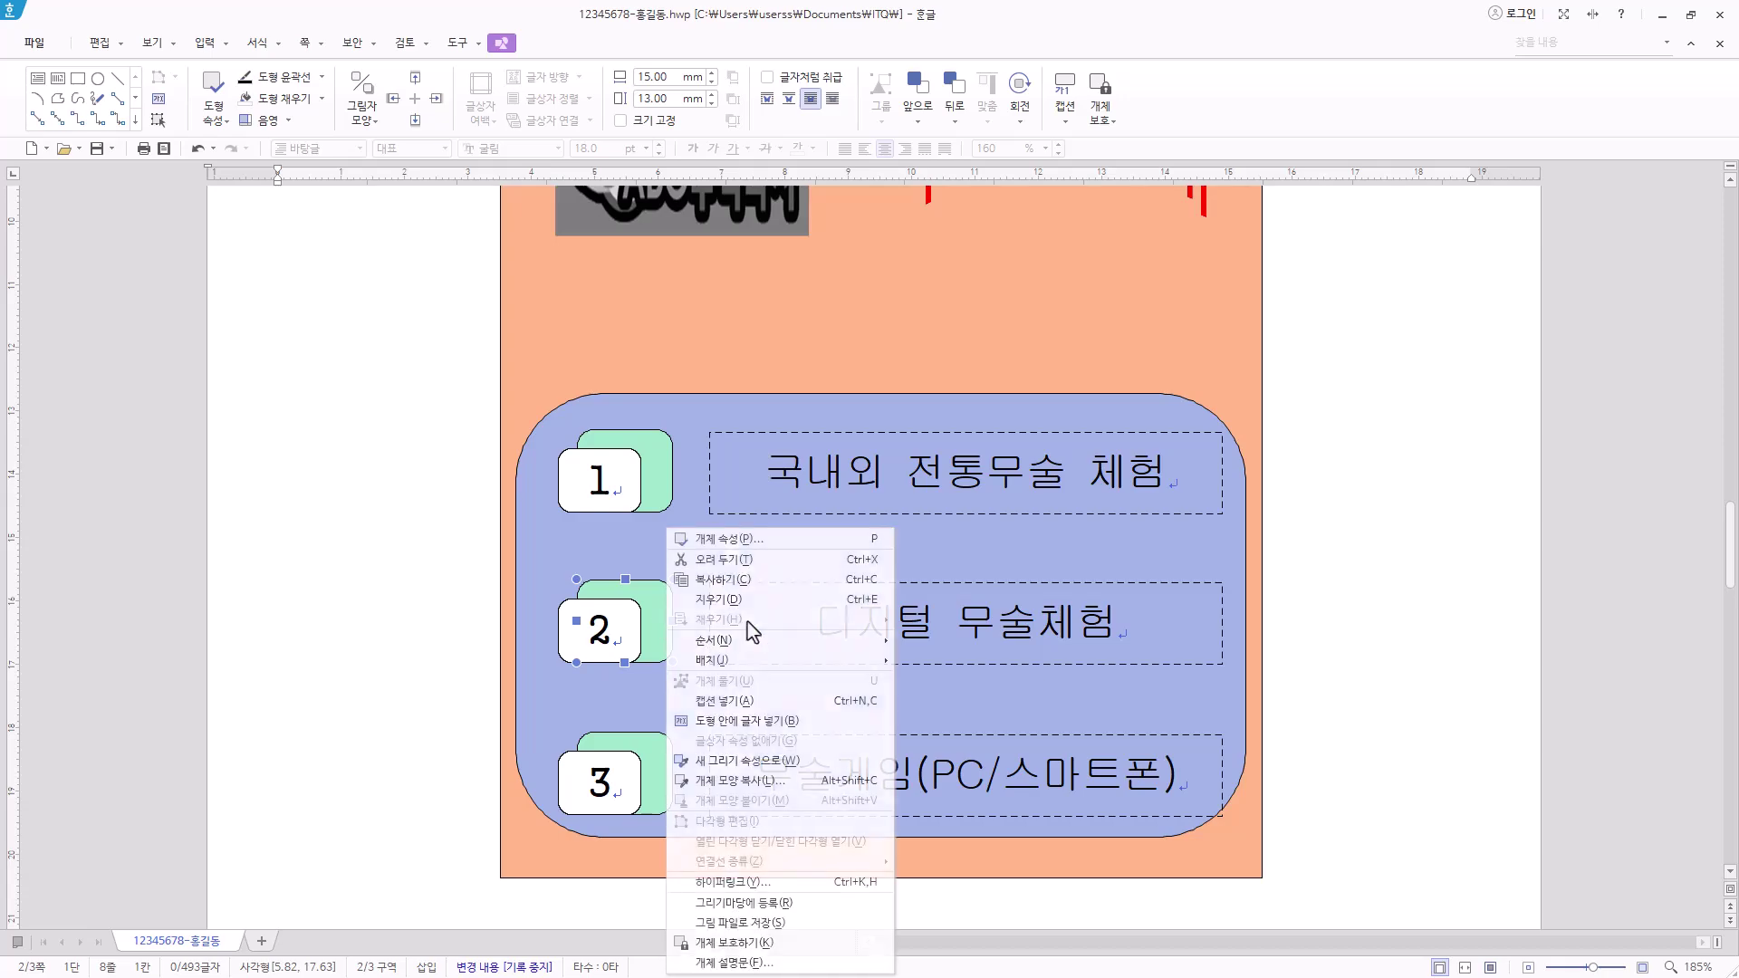
pyautogui.click(748, 539)
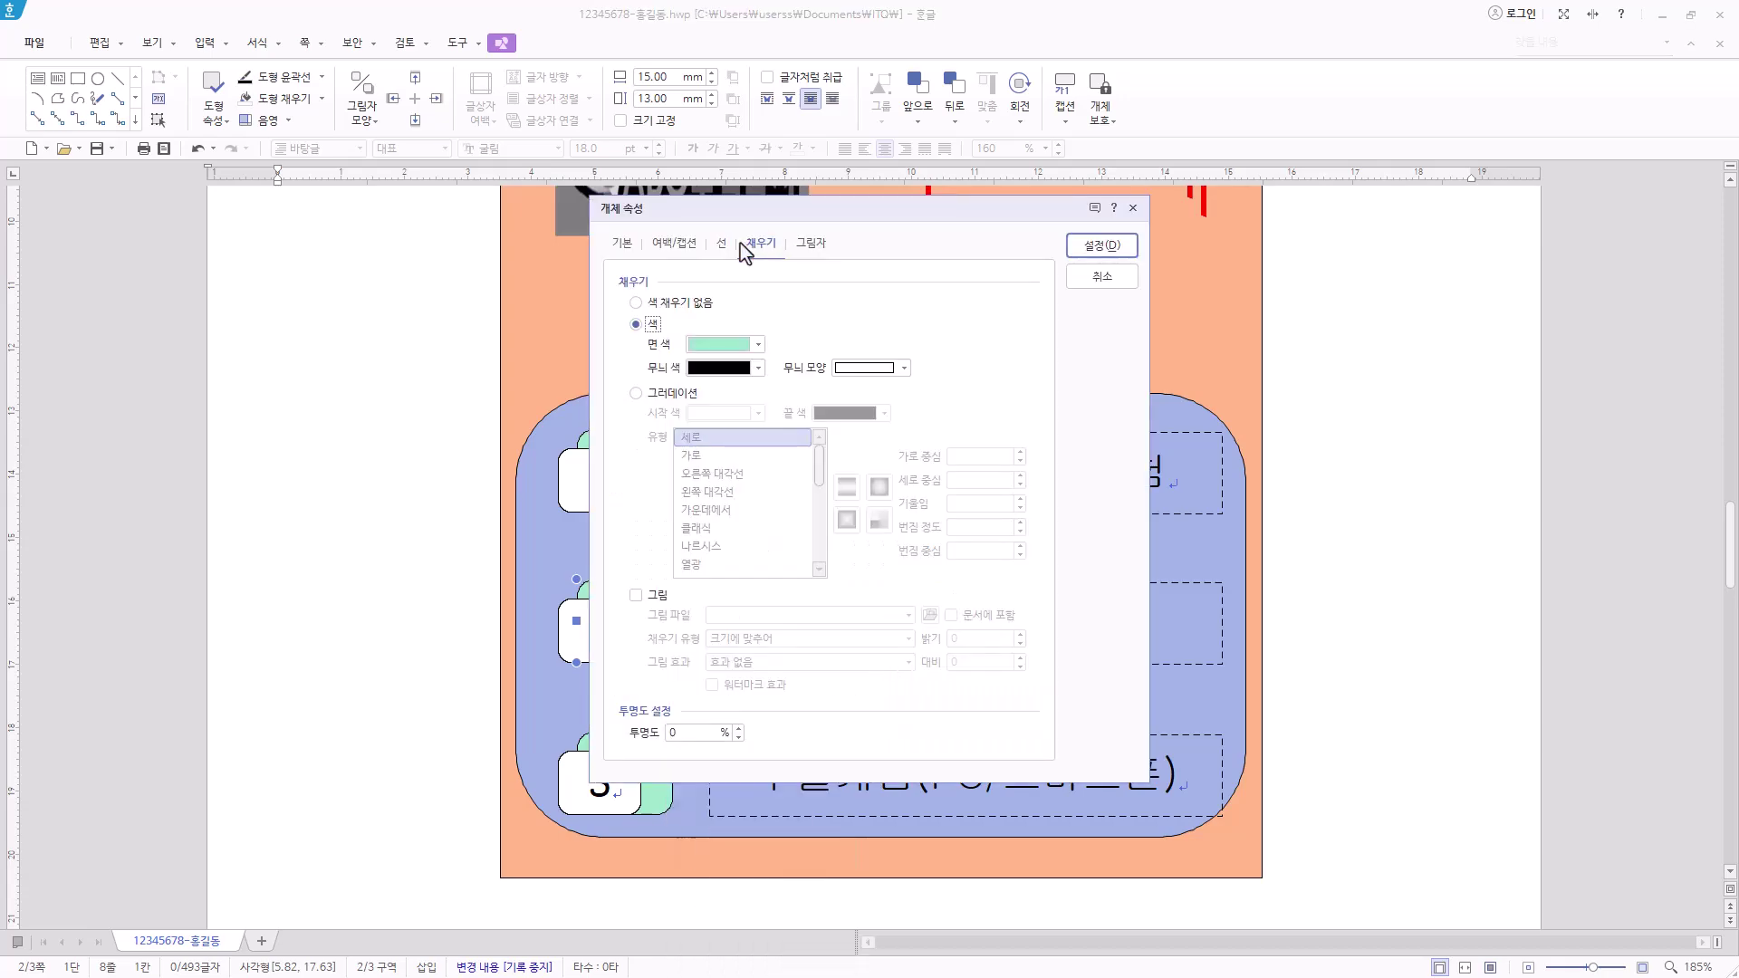
pyautogui.moveTo(799, 216); pyautogui.dragTo(899, 235)
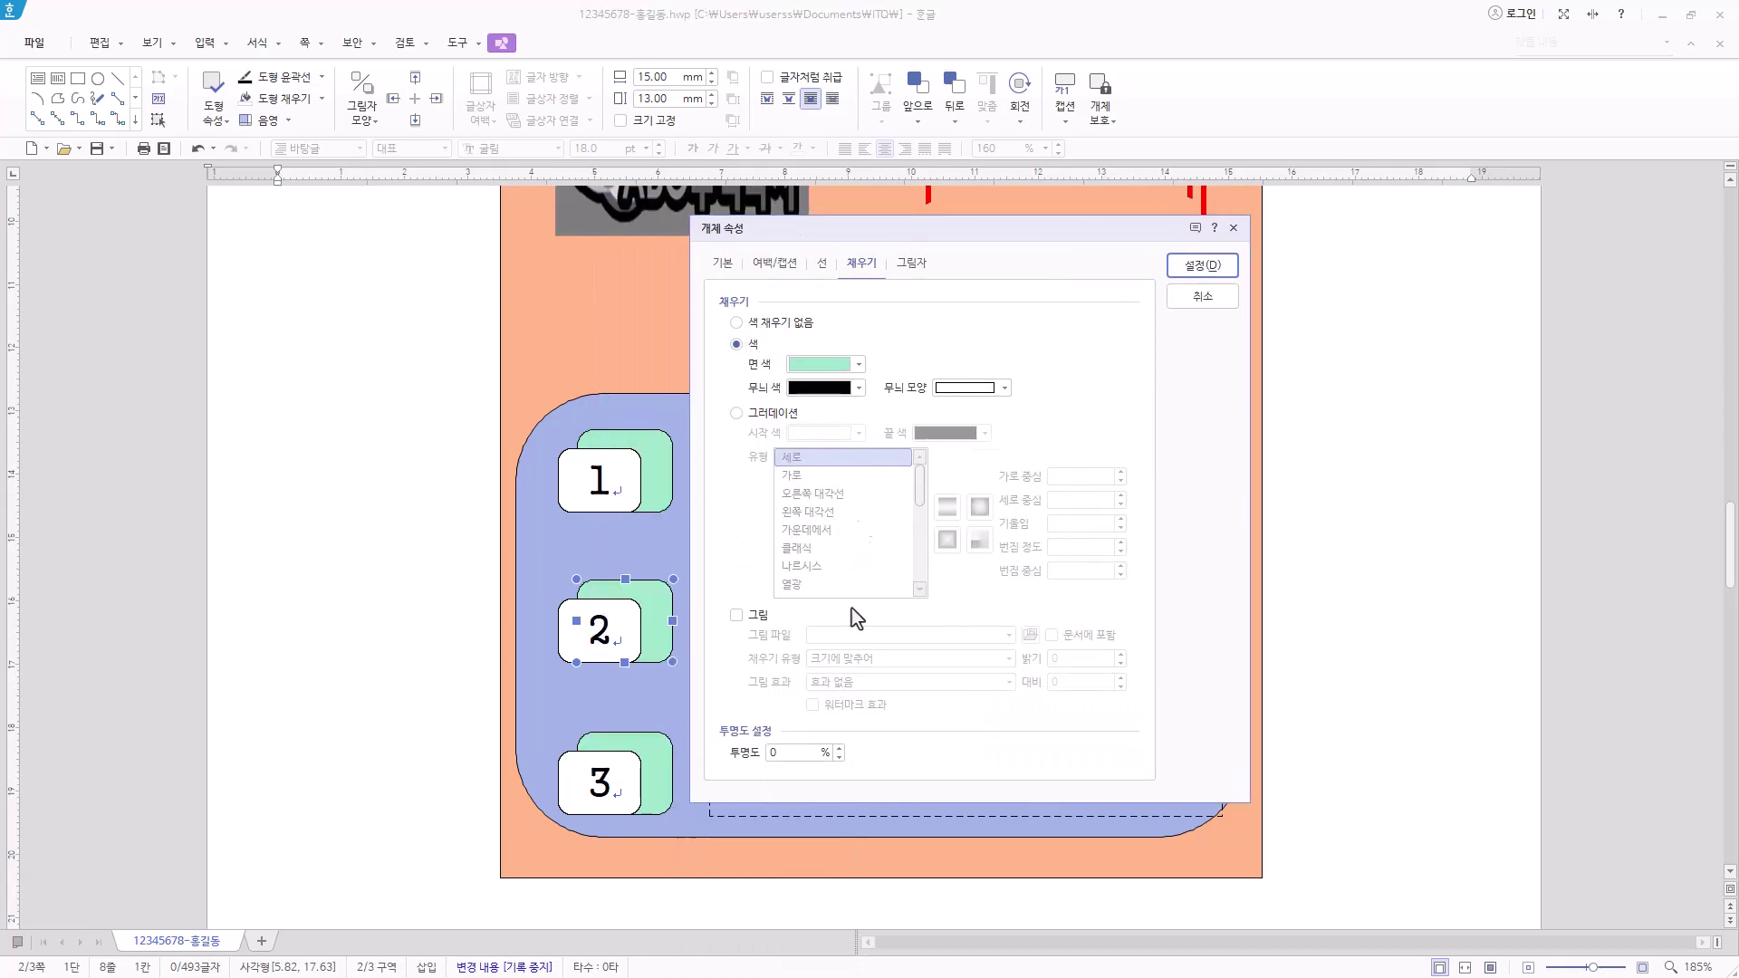
pyautogui.click(854, 364)
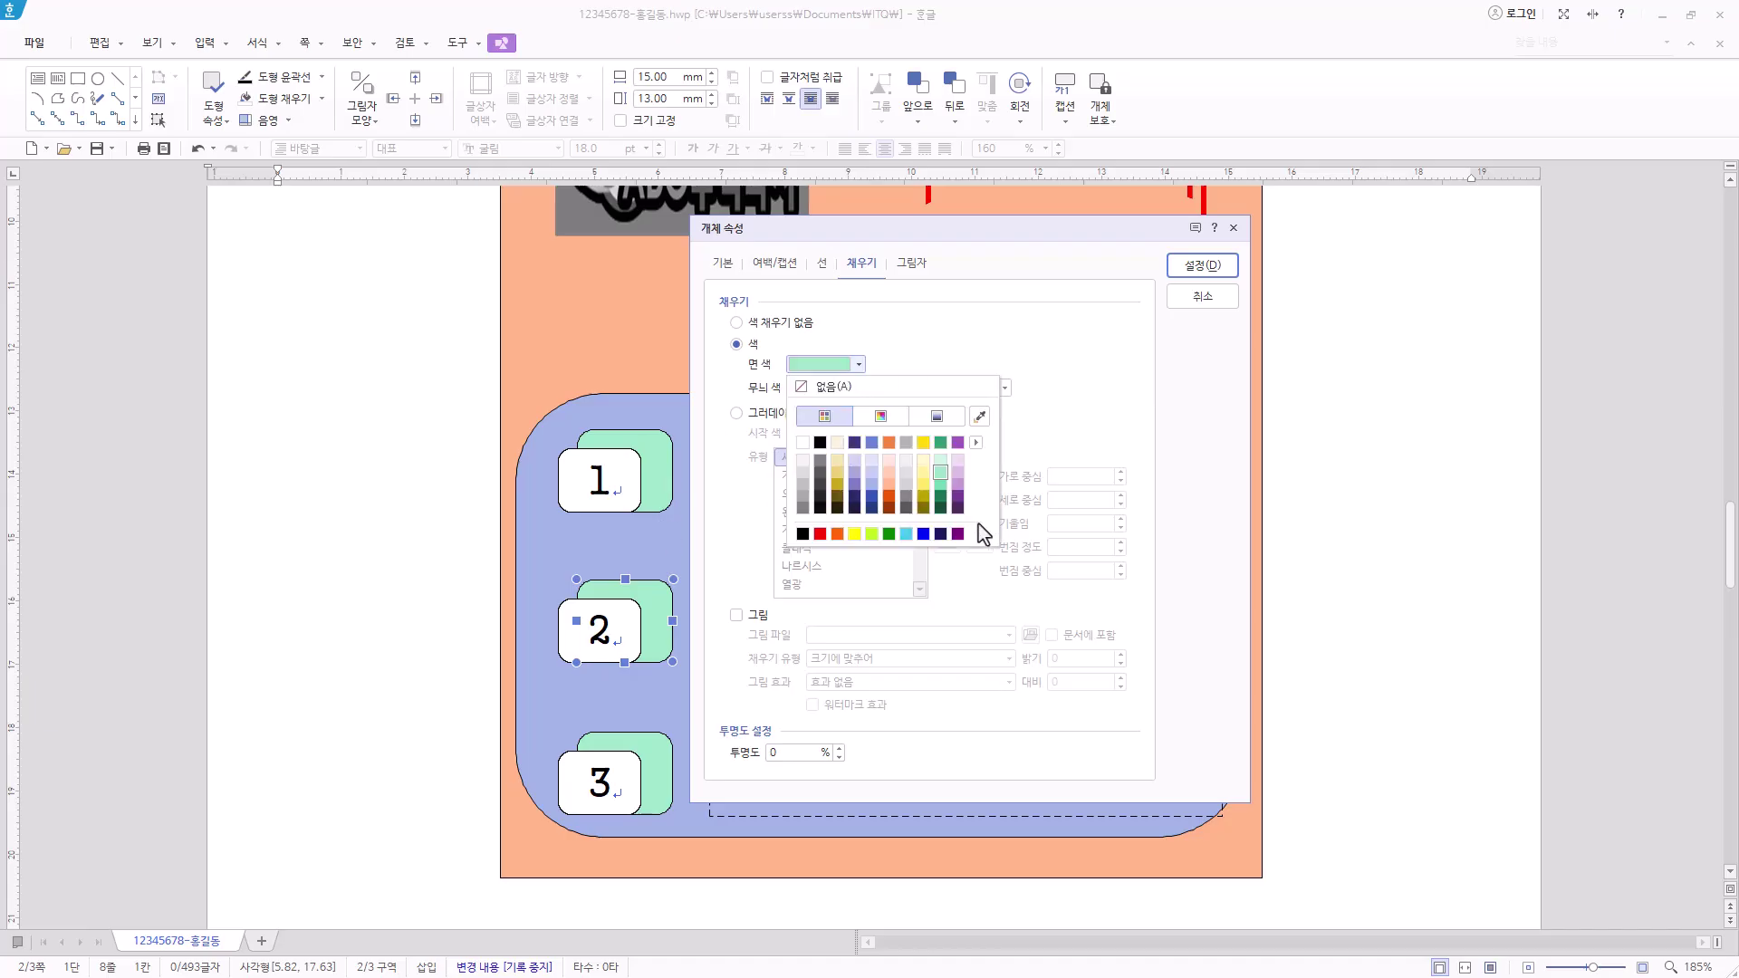
pyautogui.click(940, 498)
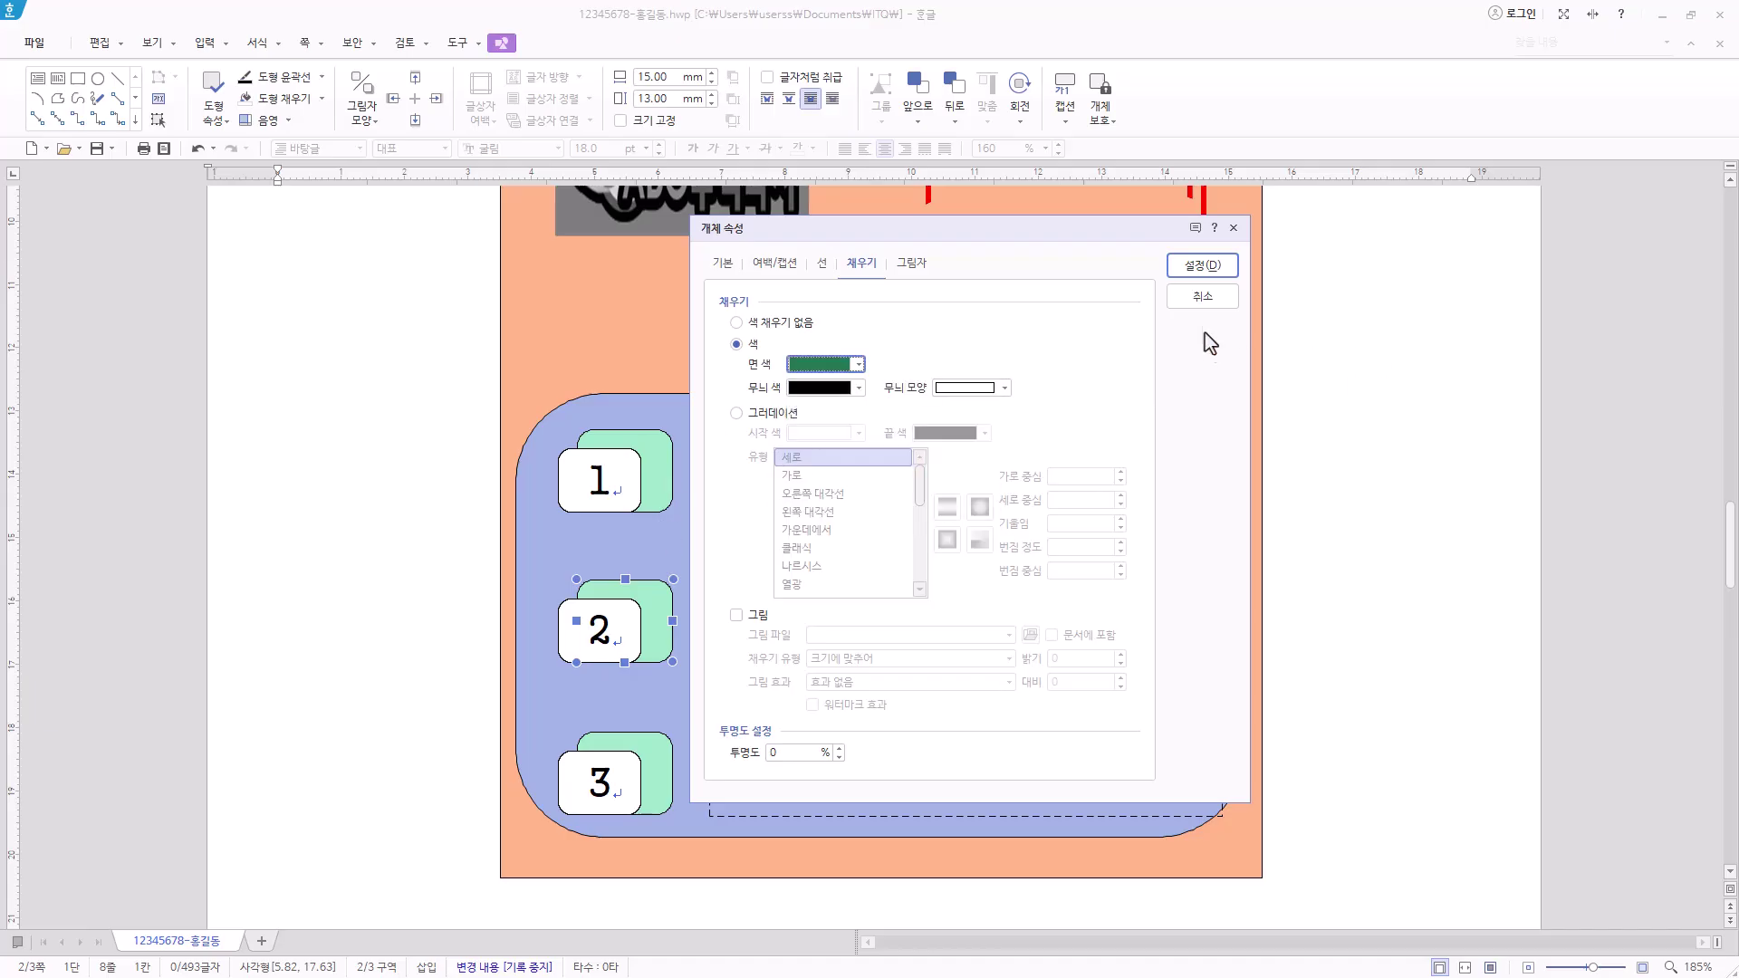
pyautogui.click(1206, 265)
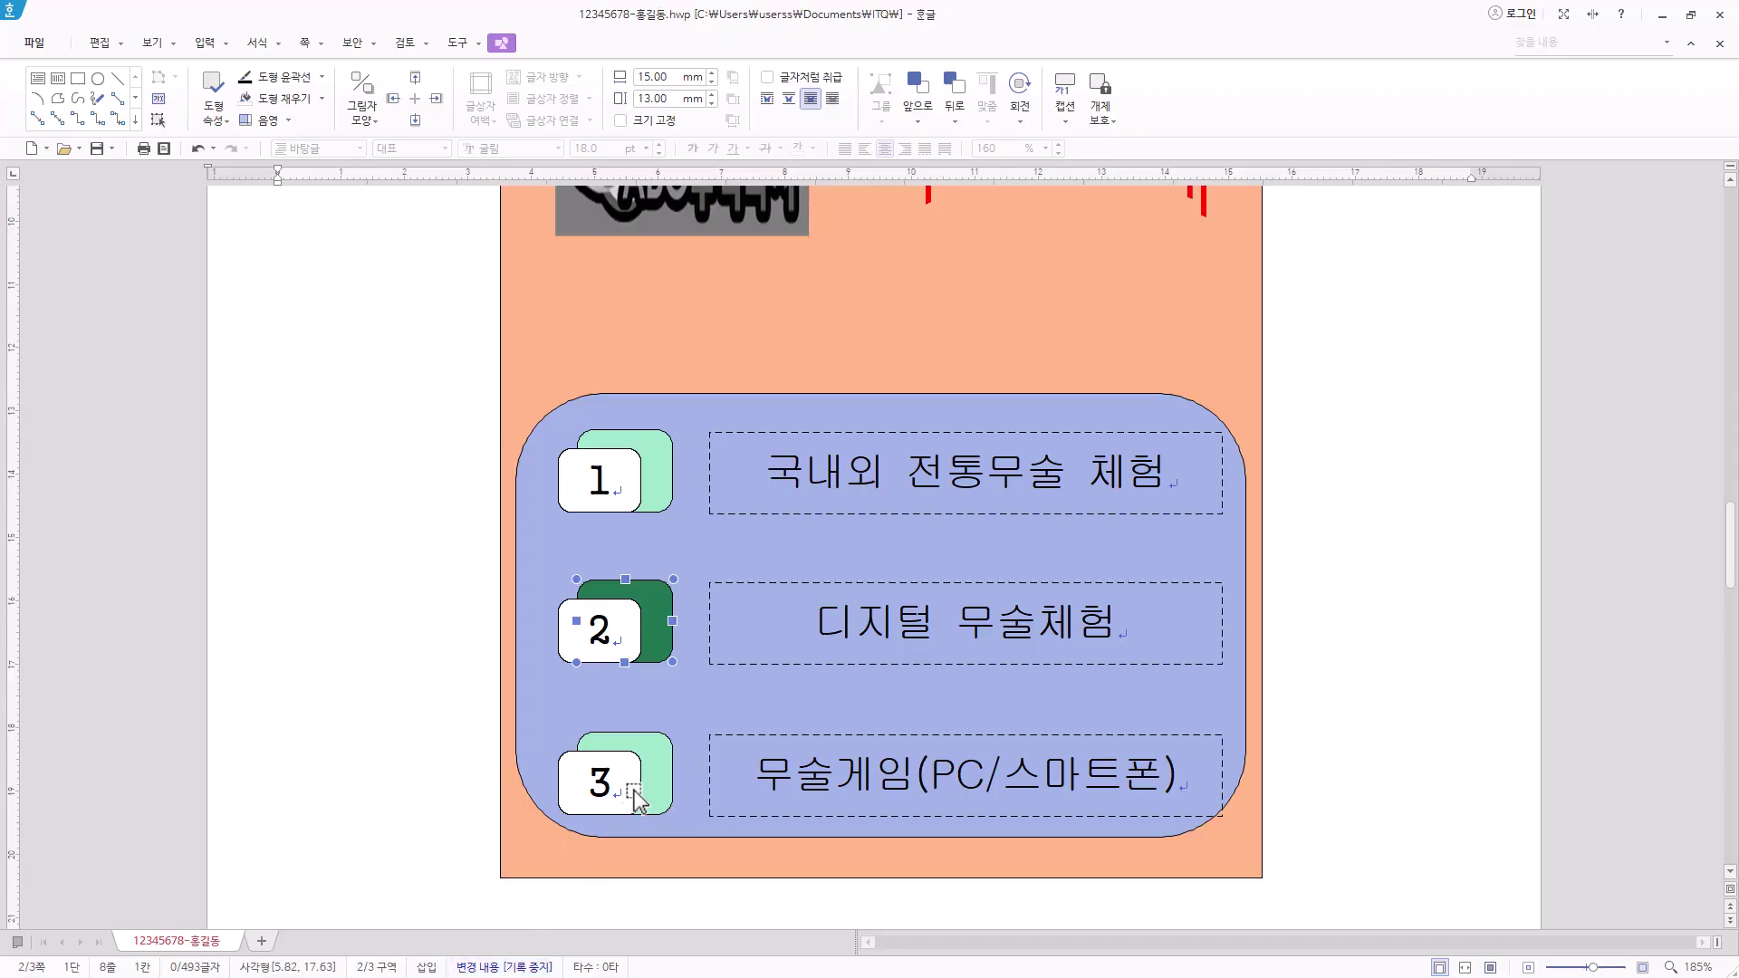
# Change the fill colour of the rectangle behind number 3 to dark yellow
pyautogui.click(669, 784)
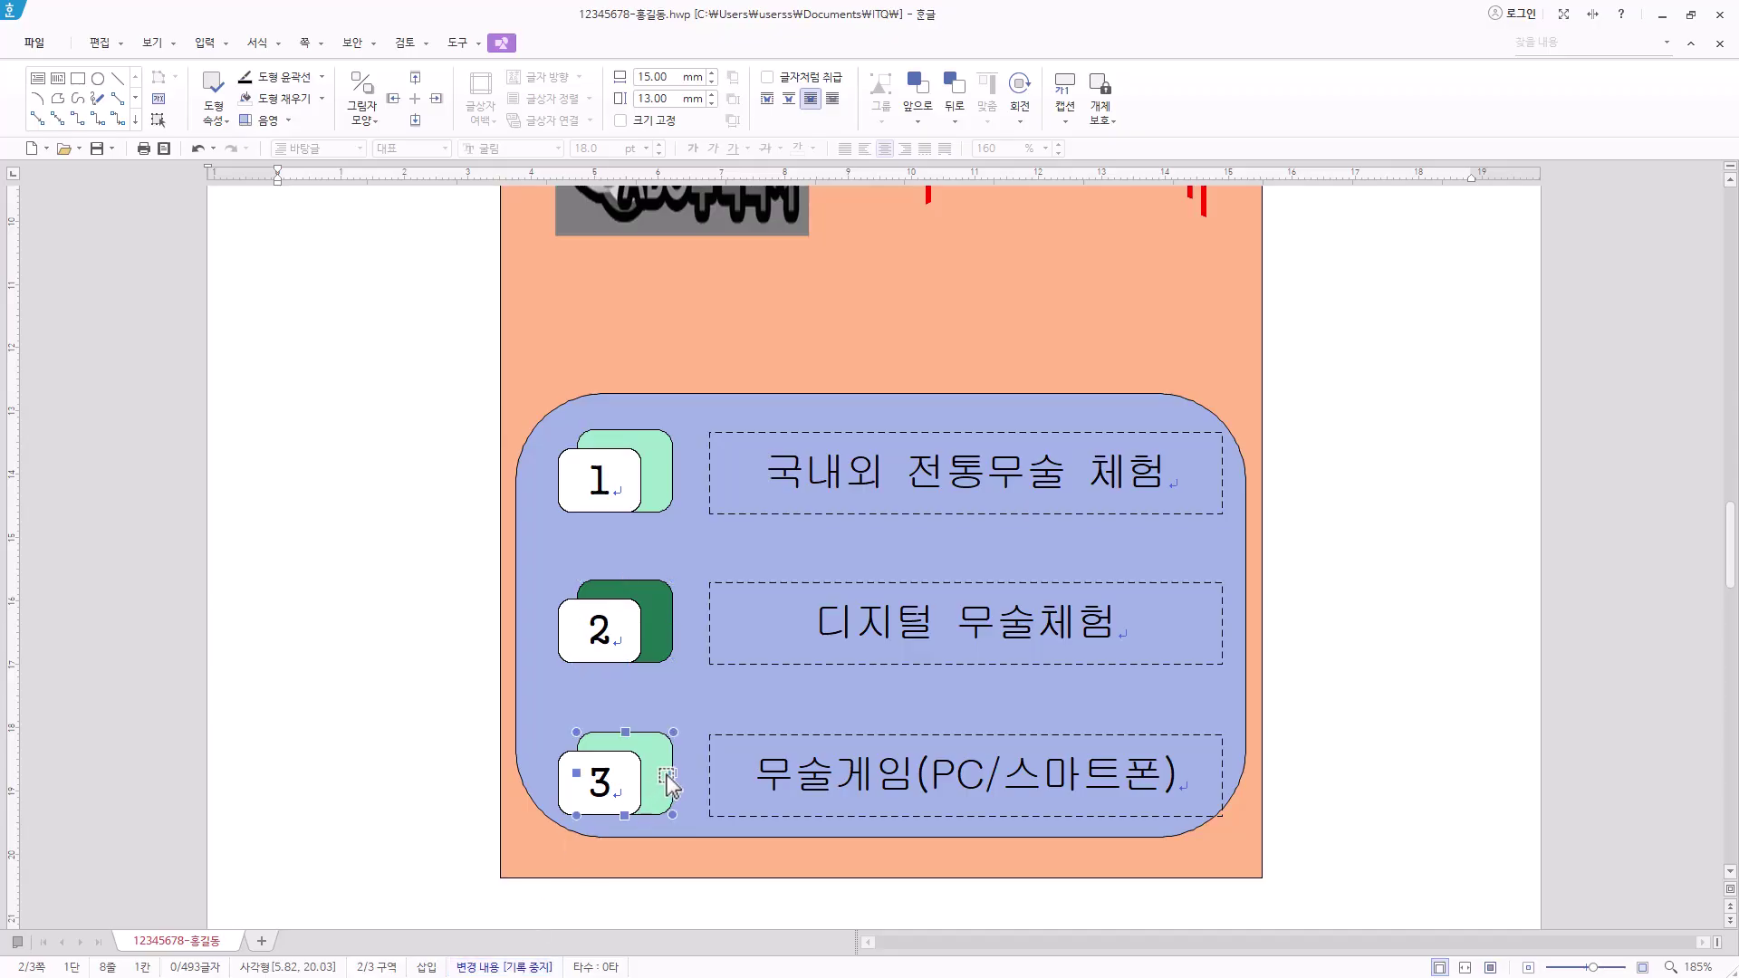
pyautogui.rightClick(669, 784)
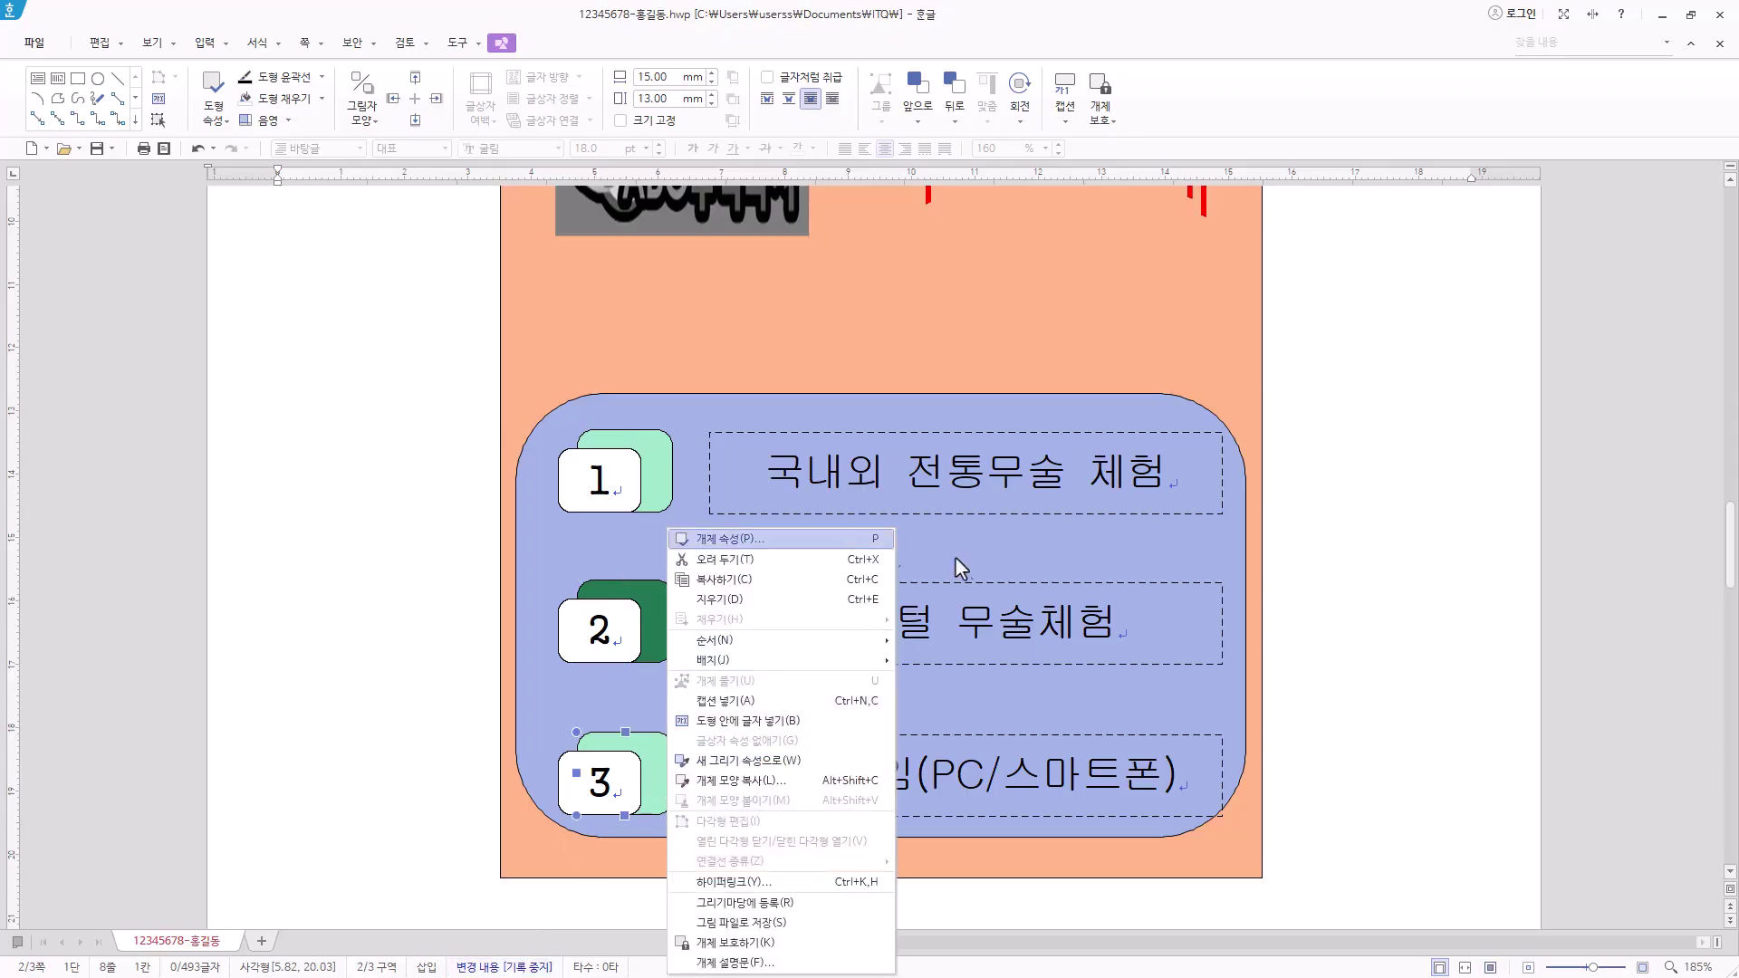
pyautogui.click(887, 544)
pyautogui.click(758, 345)
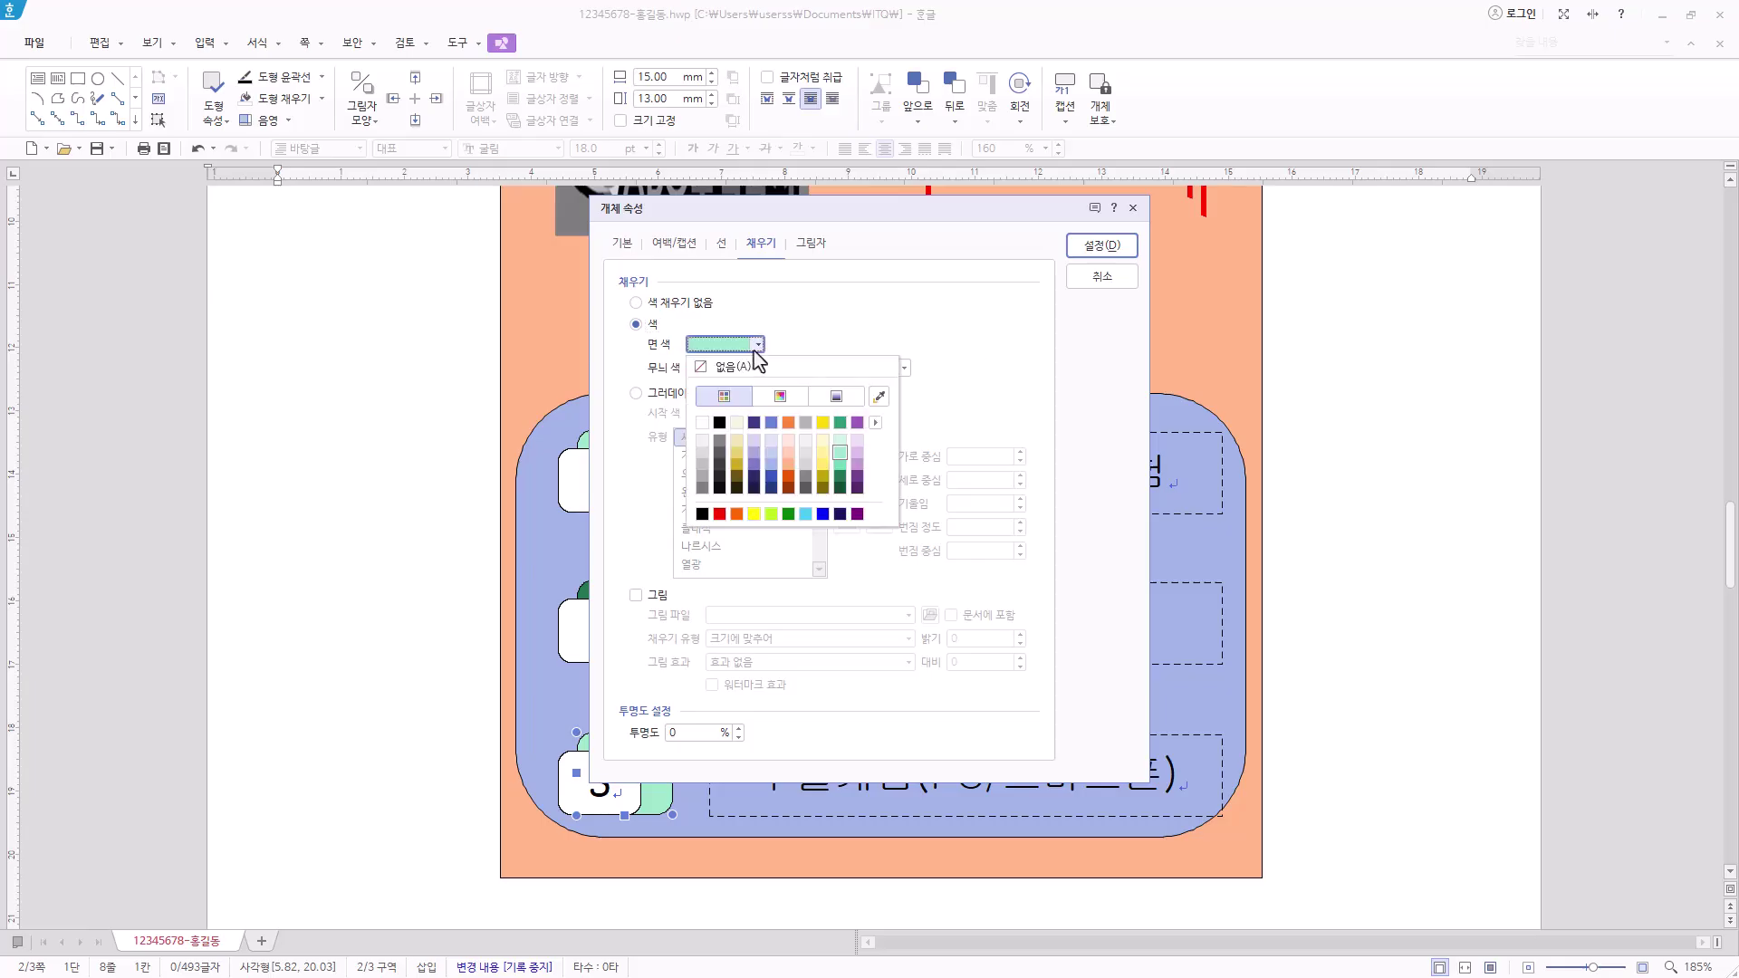
pyautogui.click(829, 234)
pyautogui.moveTo(878, 232); pyautogui.dragTo(1013, 220)
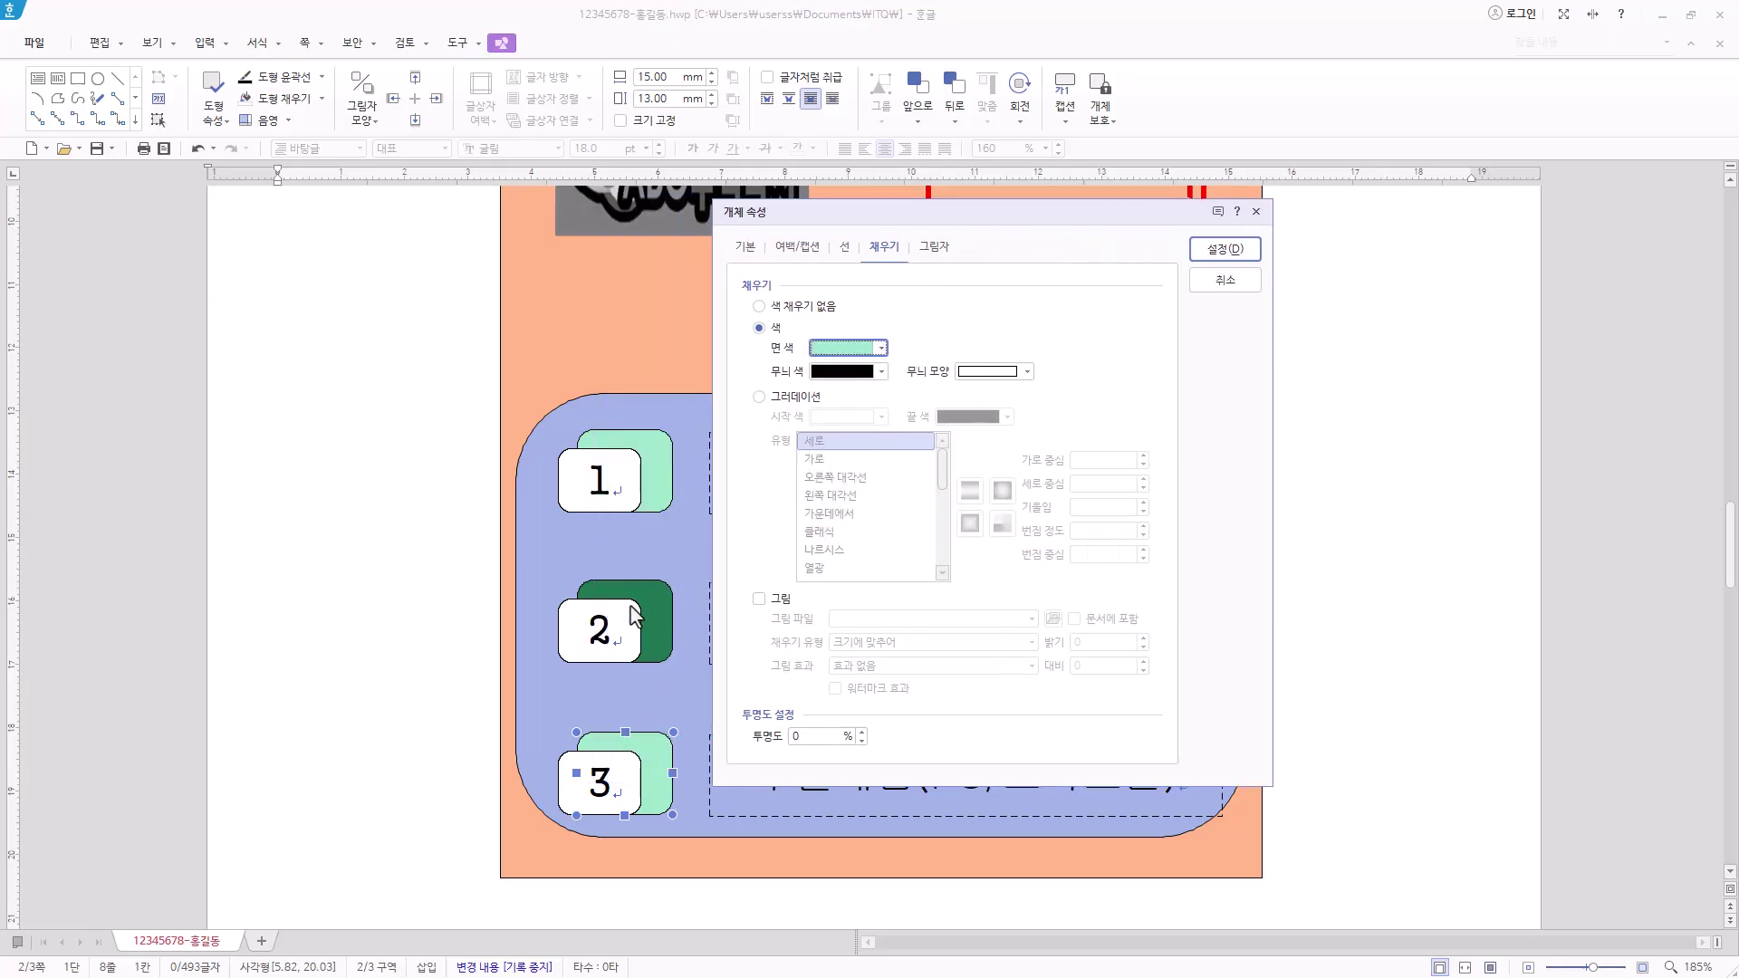
pyautogui.click(881, 348)
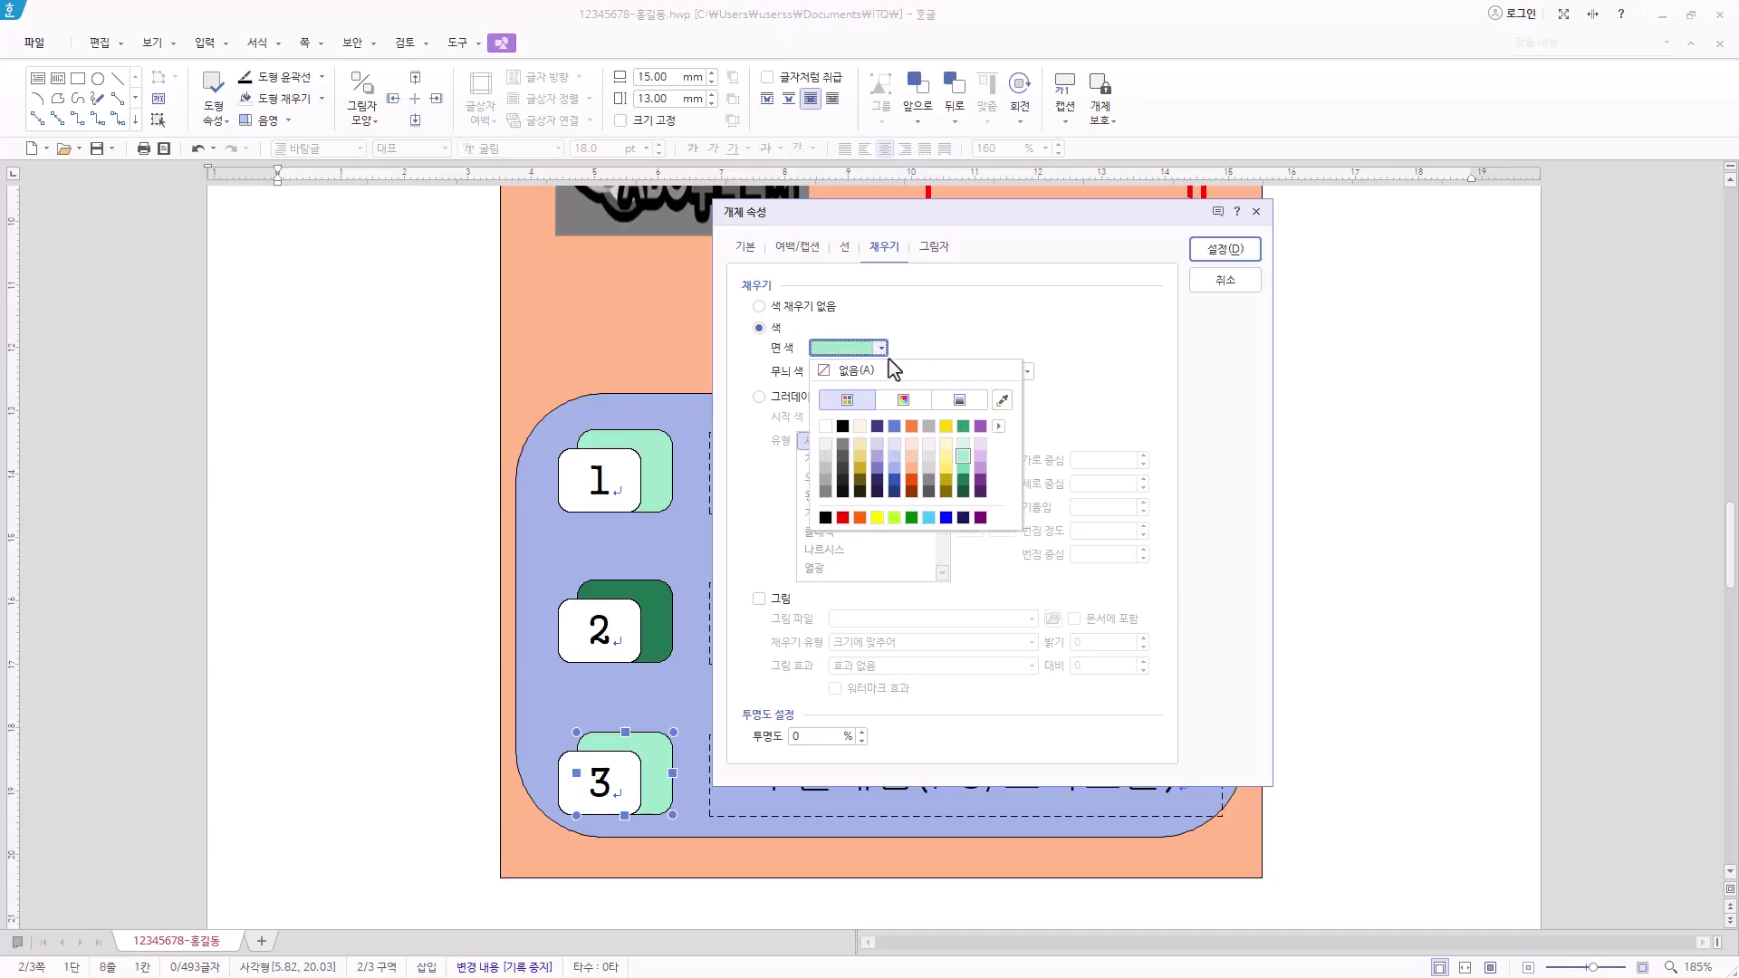
pyautogui.click(945, 481)
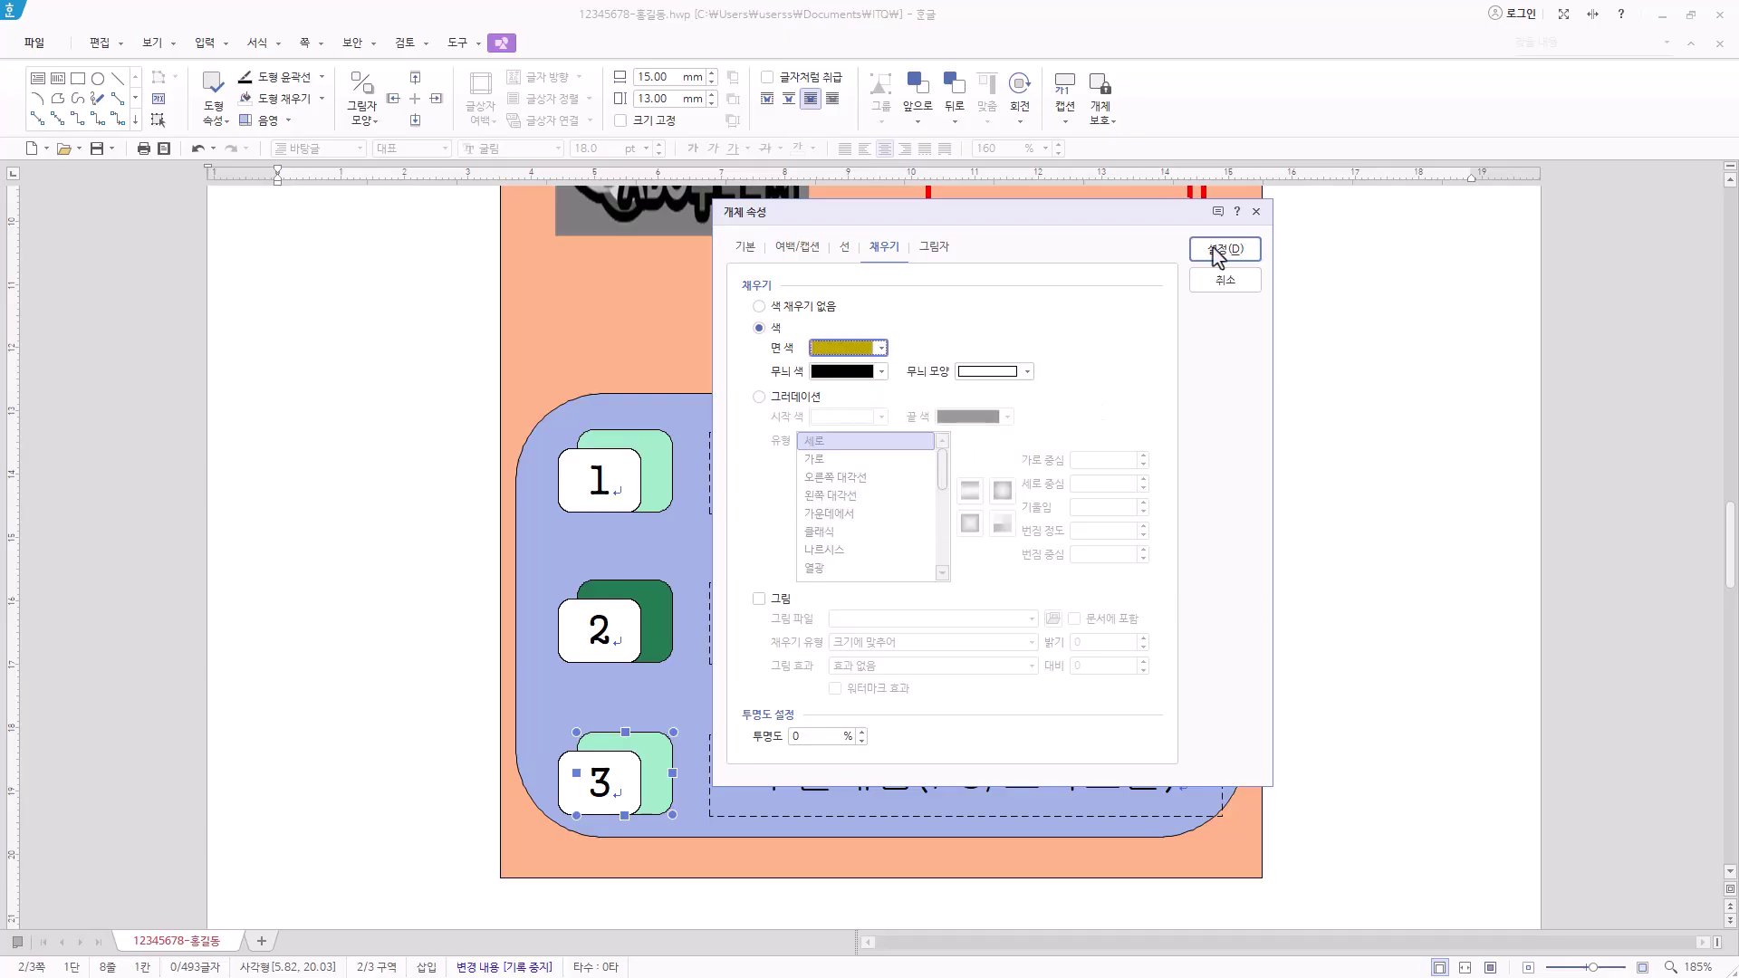
pyautogui.click(1225, 250)
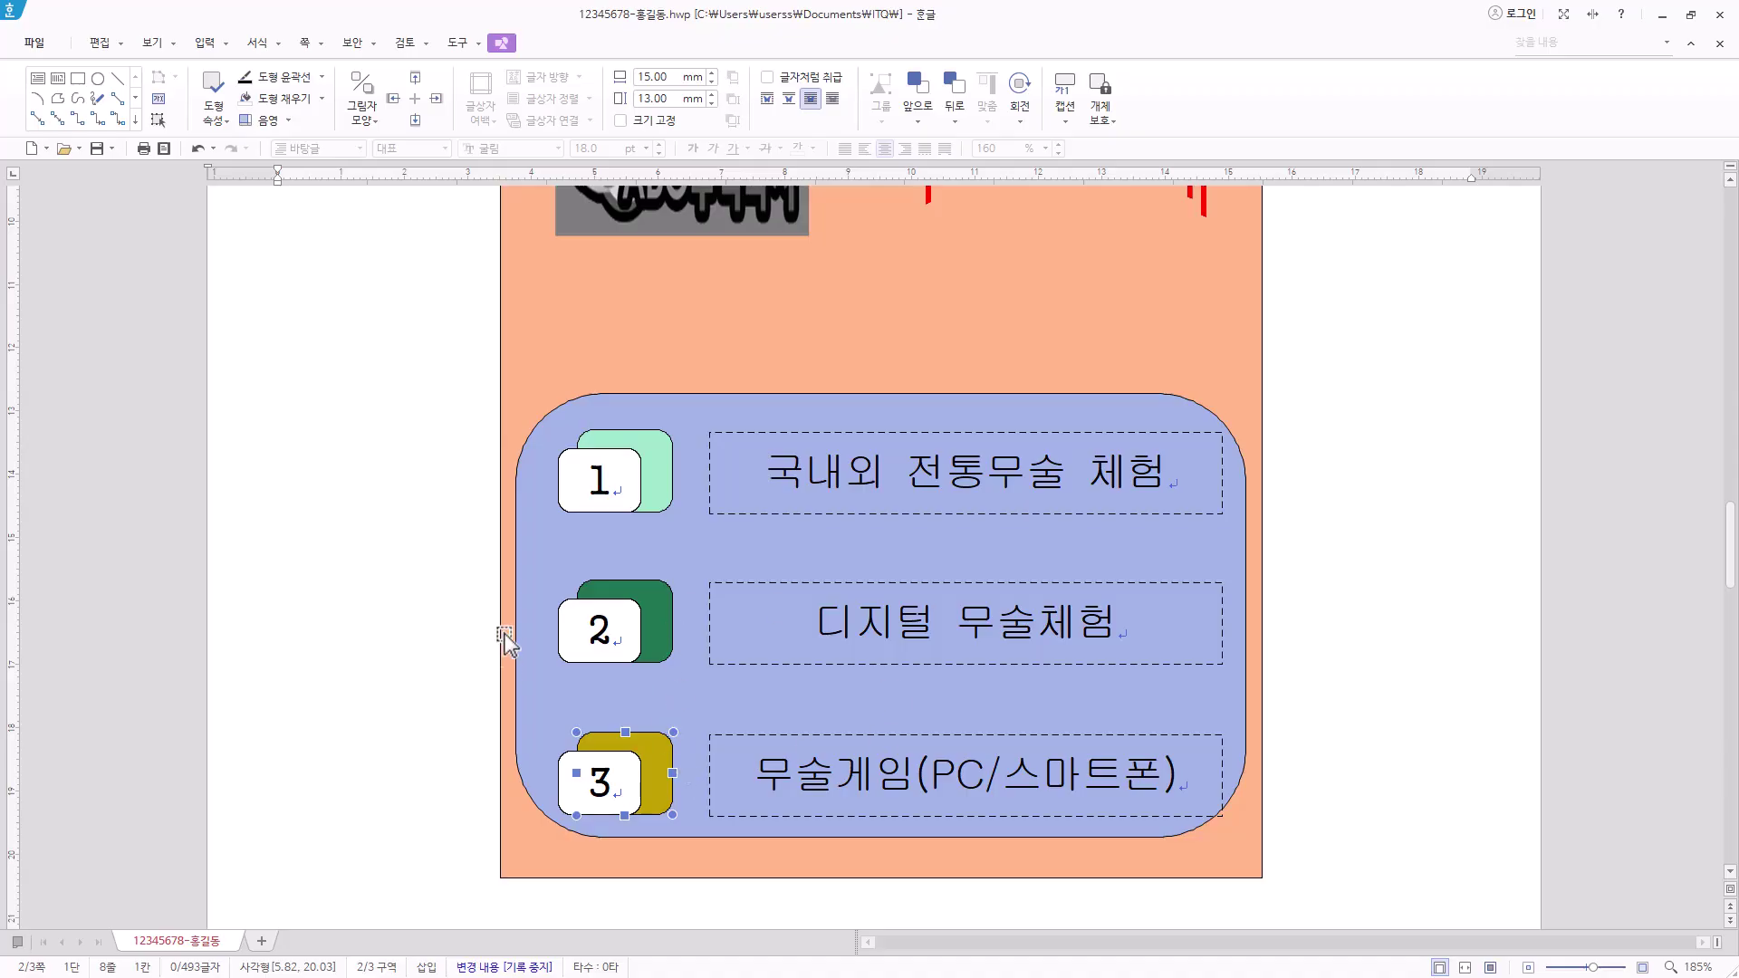
# On the third page, leave a blank line below the title 세계 무술의 메카 충주 and write 문화의 시대로 불리는 21세기는 문화
pyautogui.scroll(-6, 703, 697)
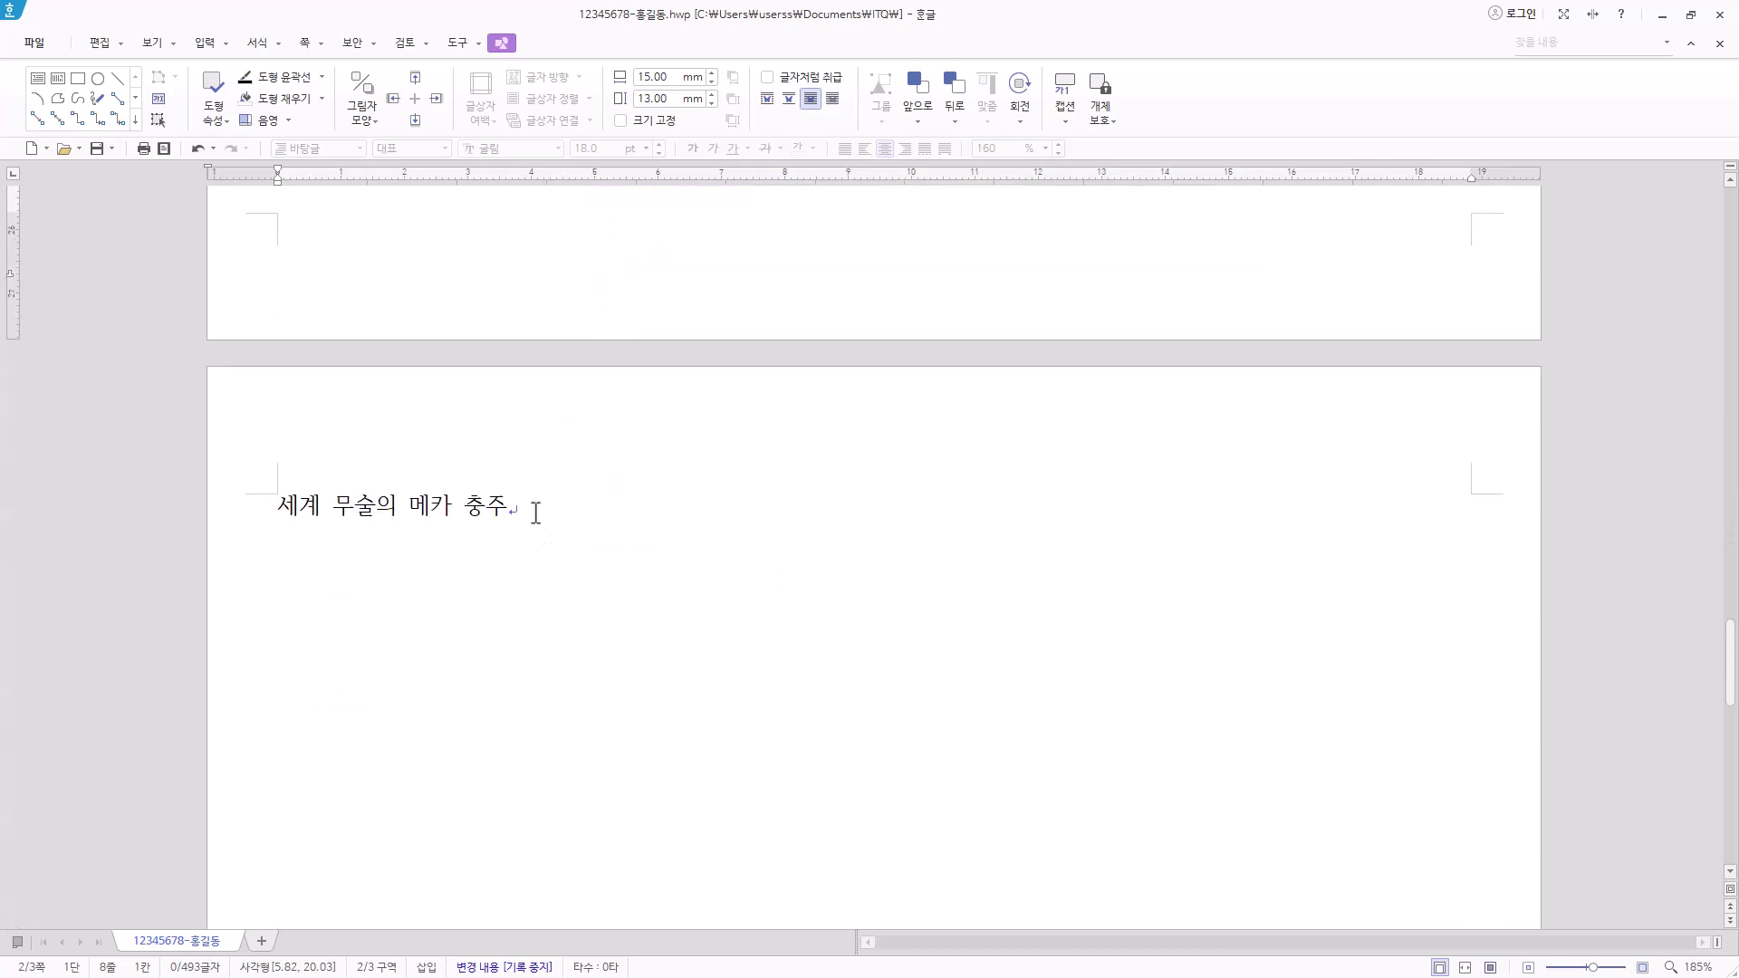
pyautogui.click(542, 509)
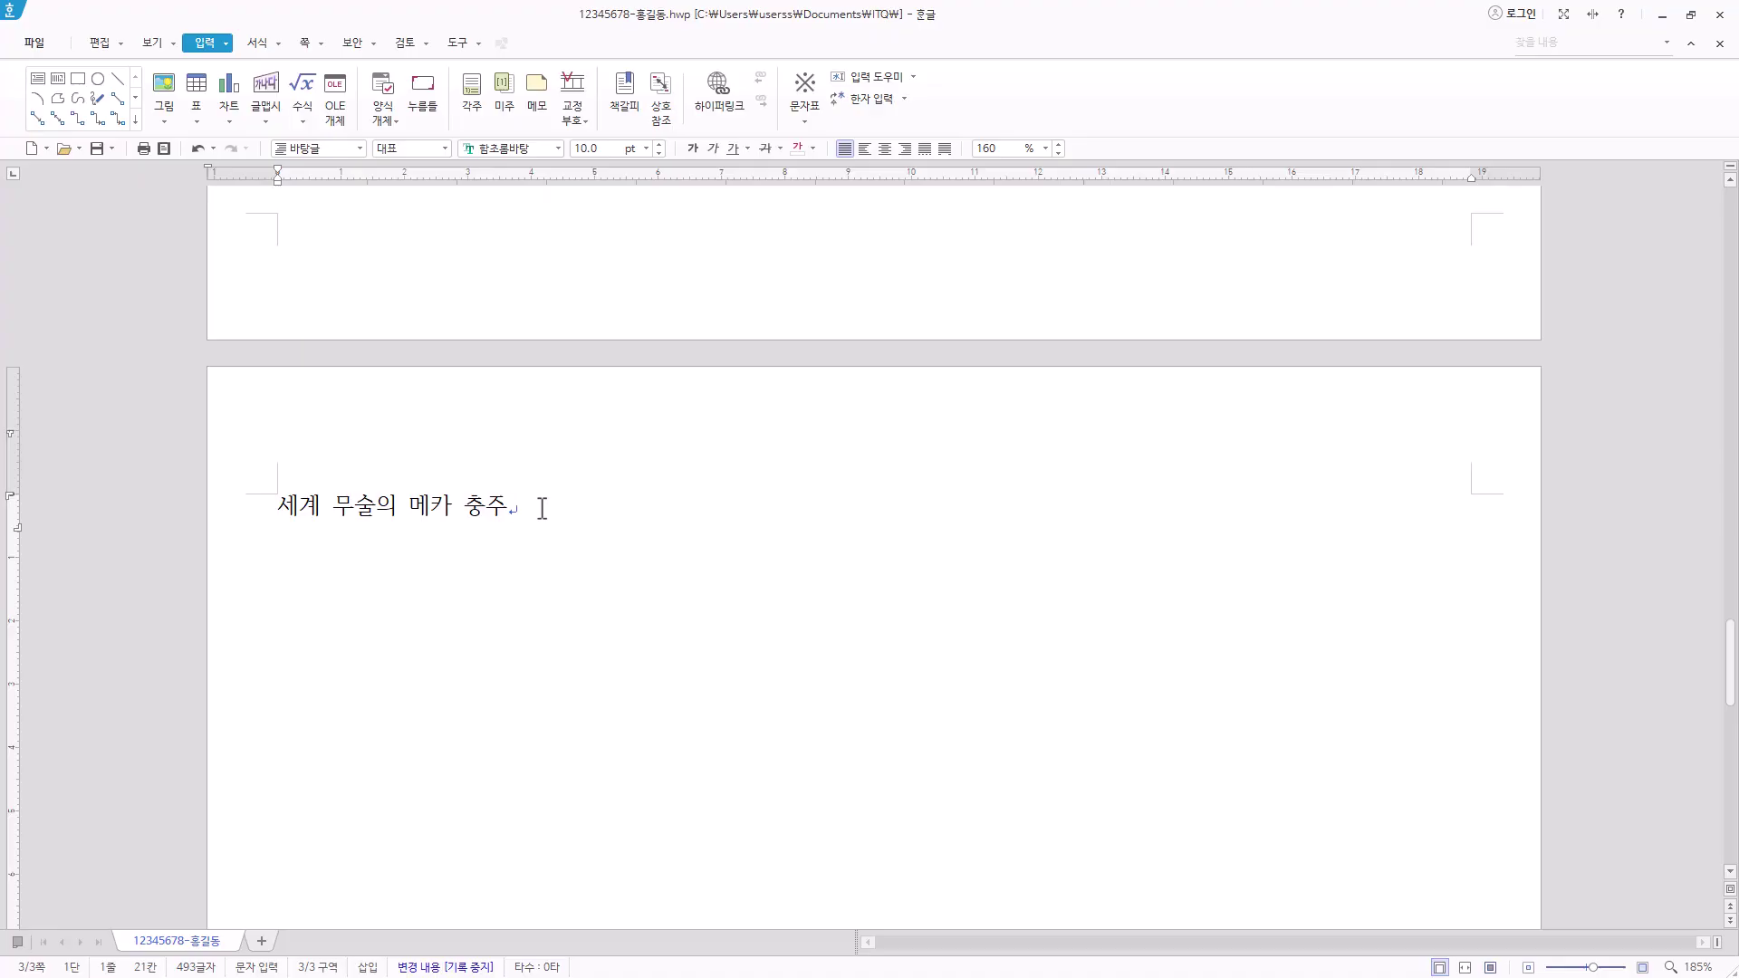
pyautogui.press('Hangul')
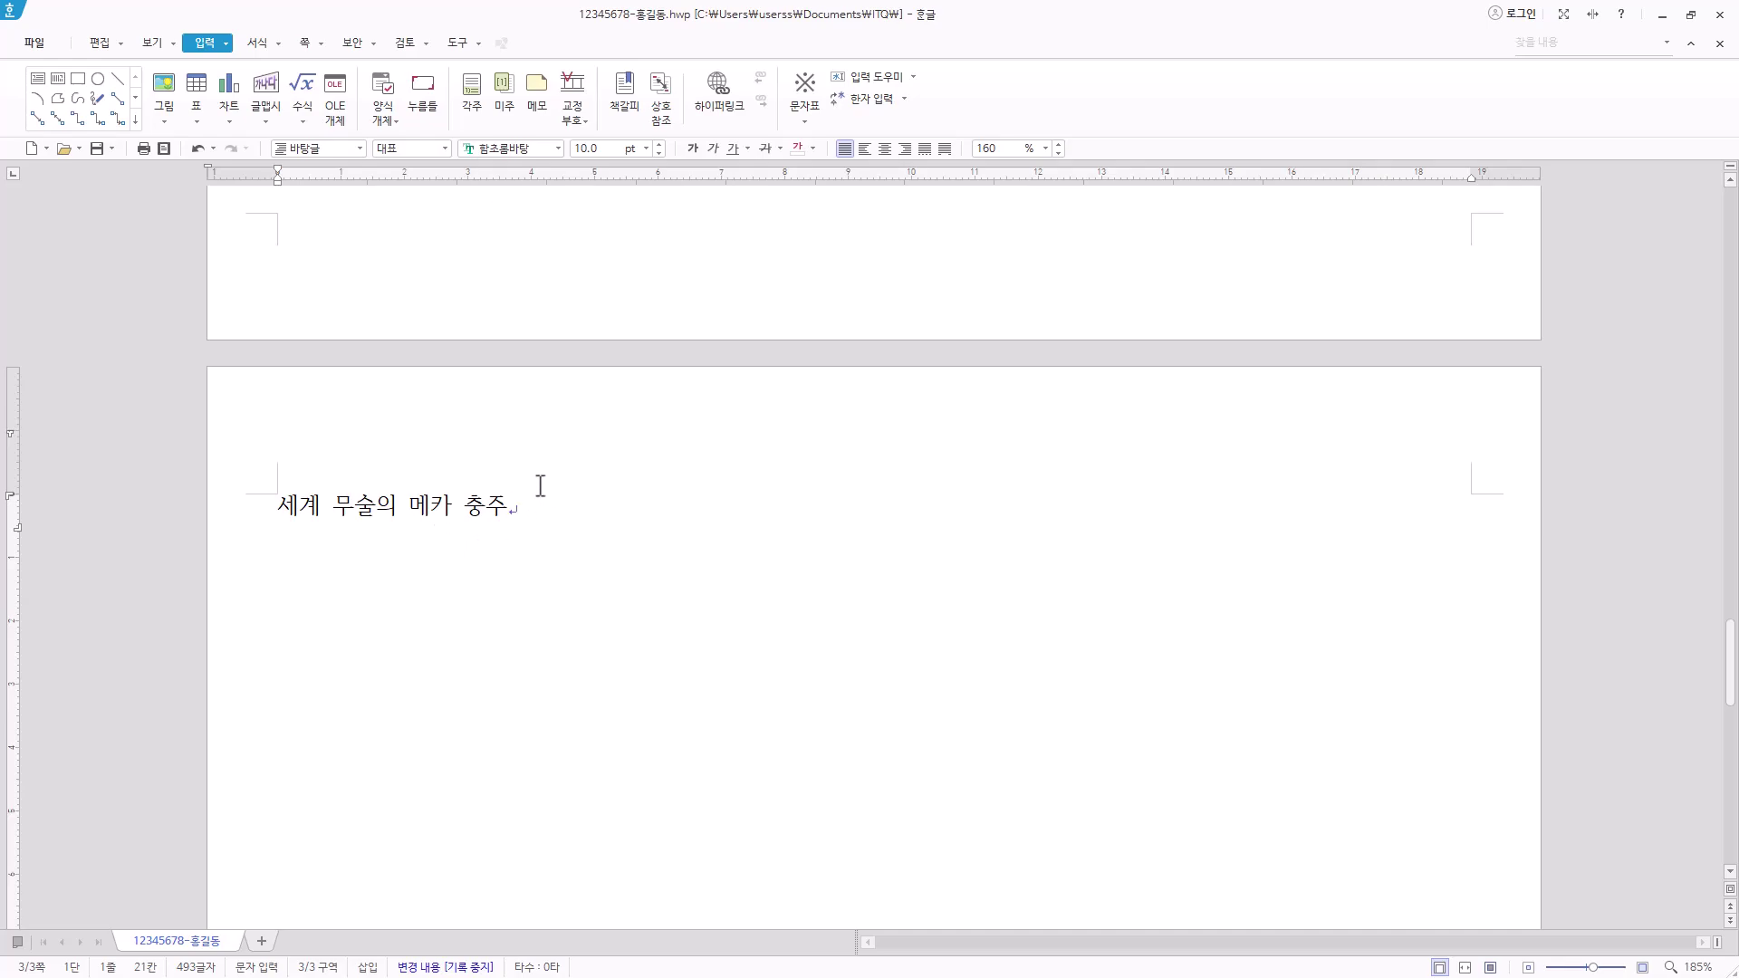
pyautogui.press('Return')
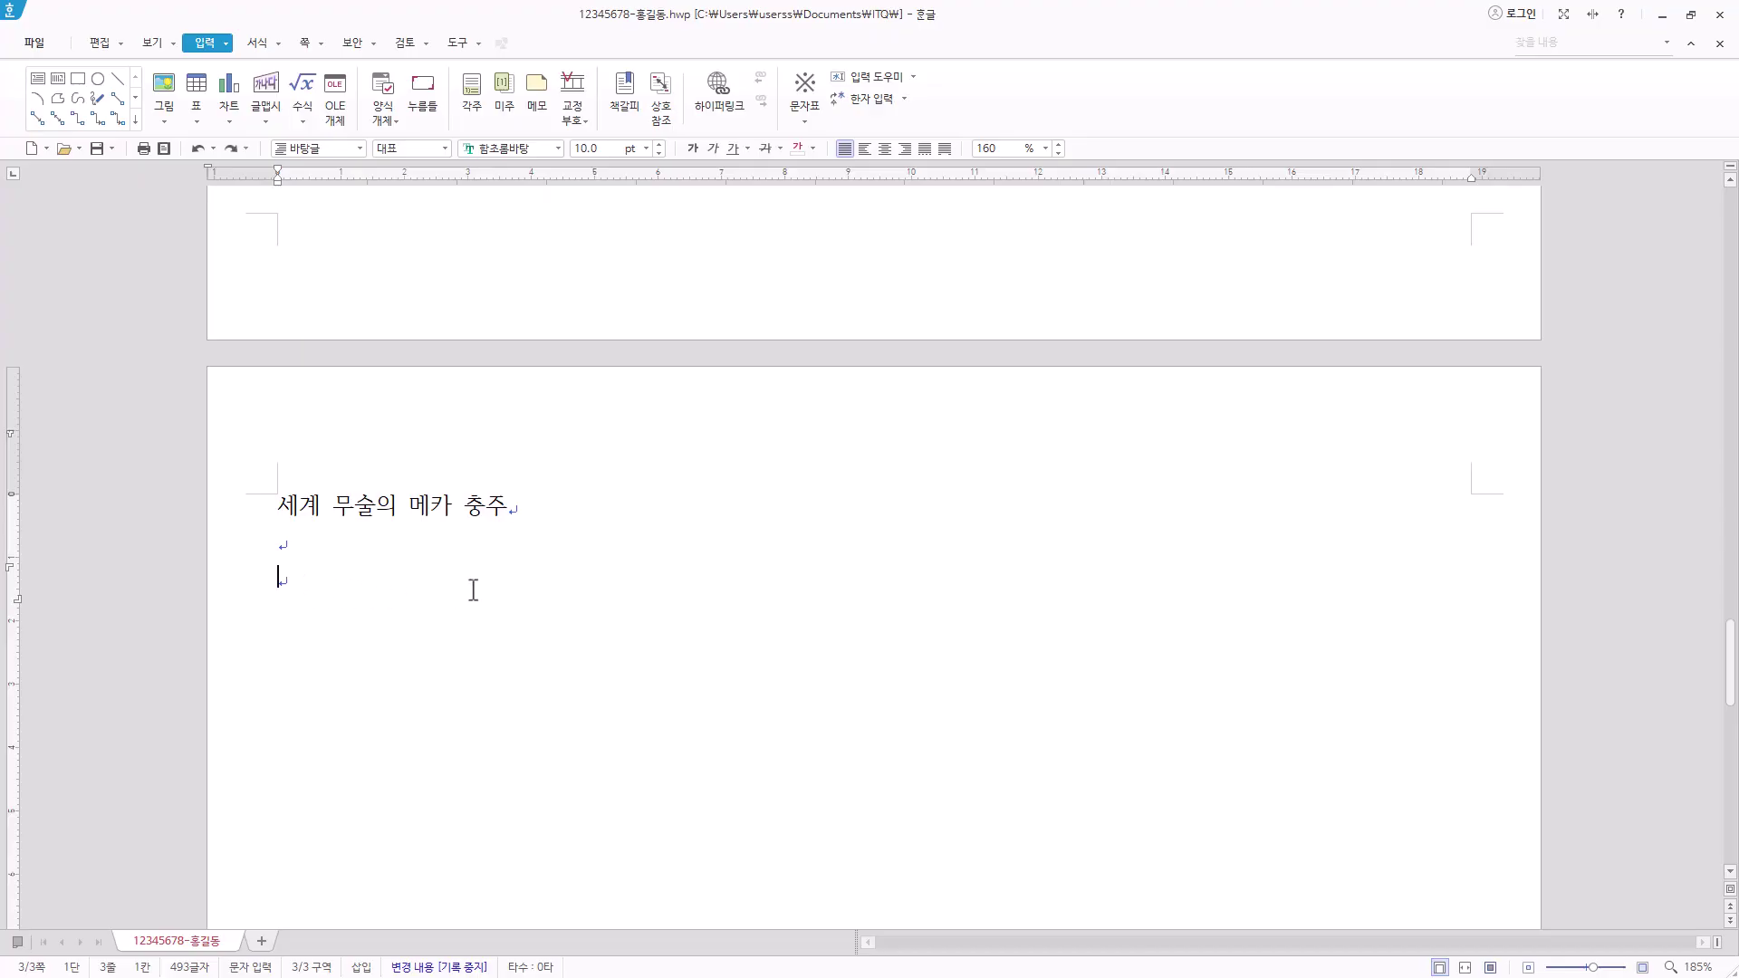
pyautogui.write('문화의 시대로 불리는 21세기는 문화')
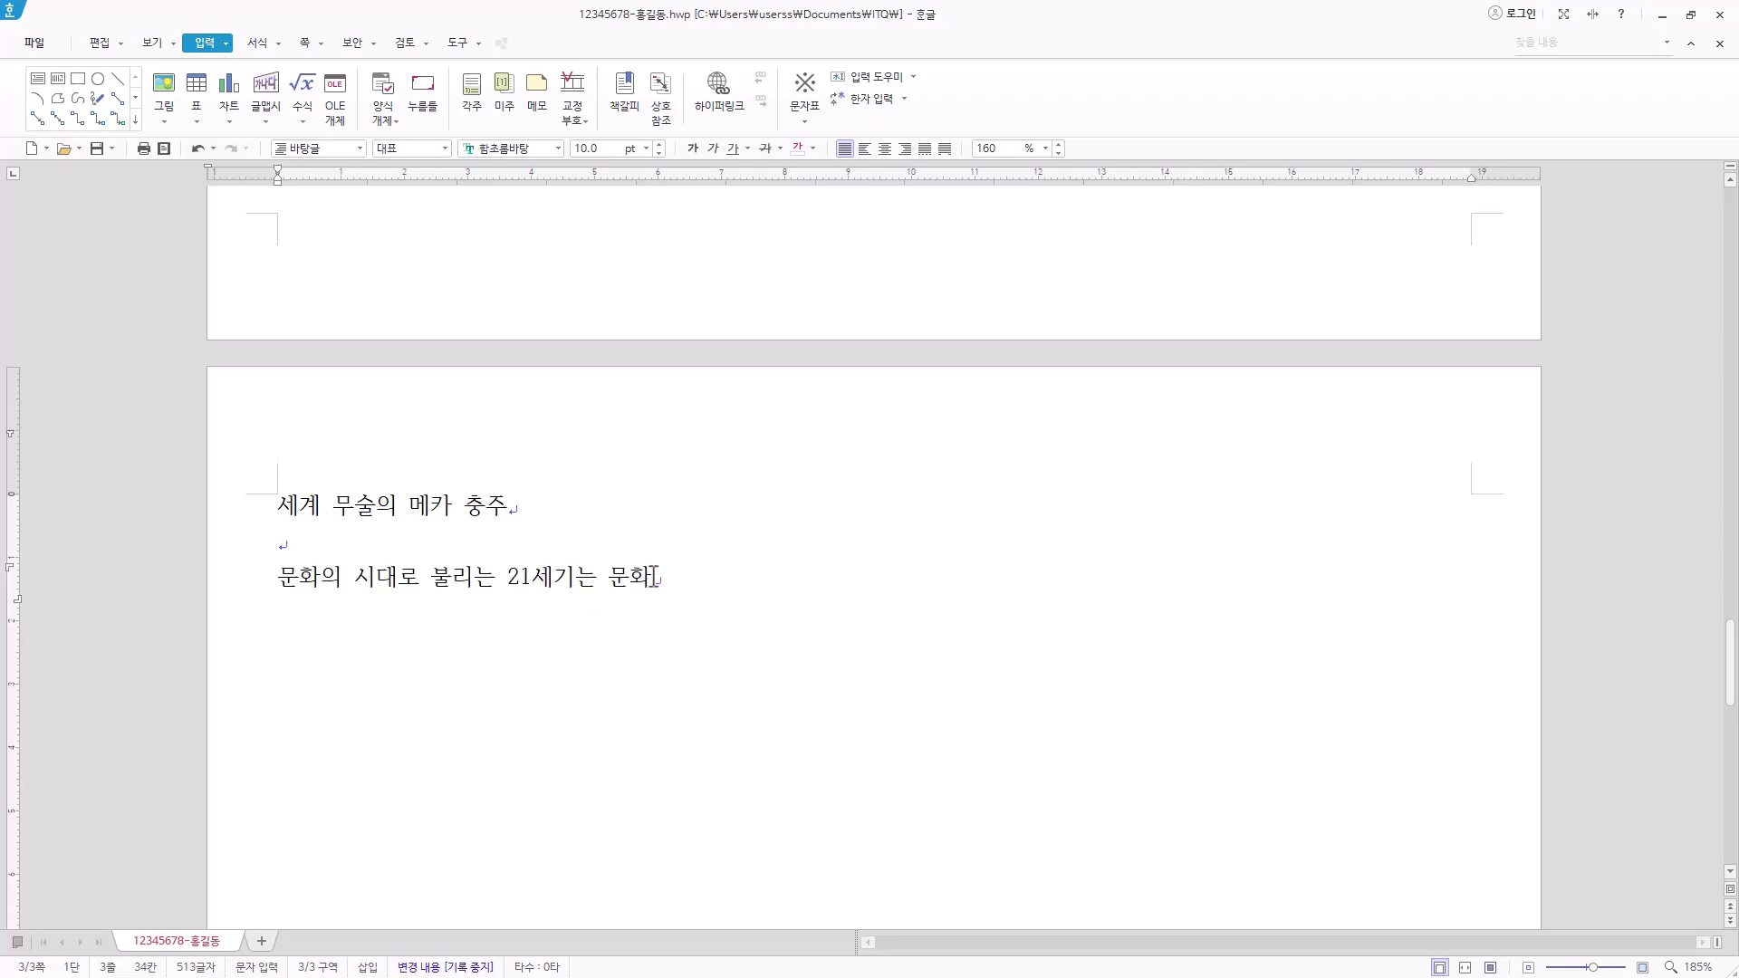
# Add the Hanja 文化 to the last word 문화 in the 한글(漢字) format
pyautogui.press('Hangul')
pyautogui.press('F9')
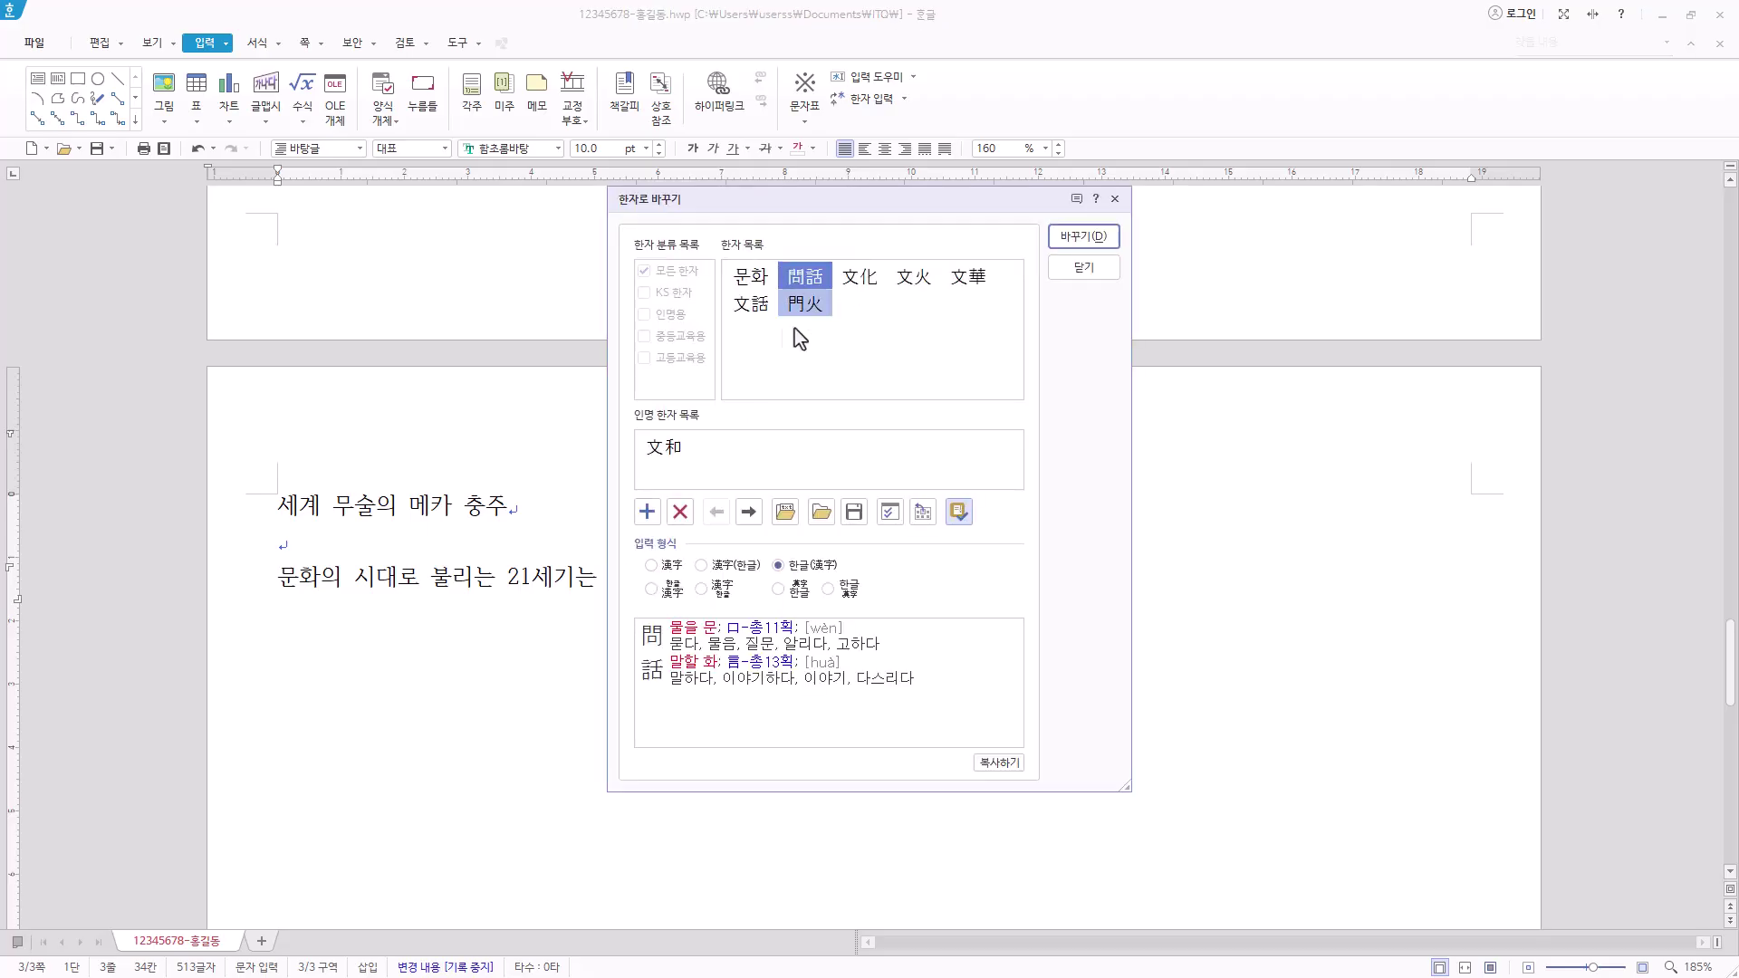
pyautogui.click(856, 279)
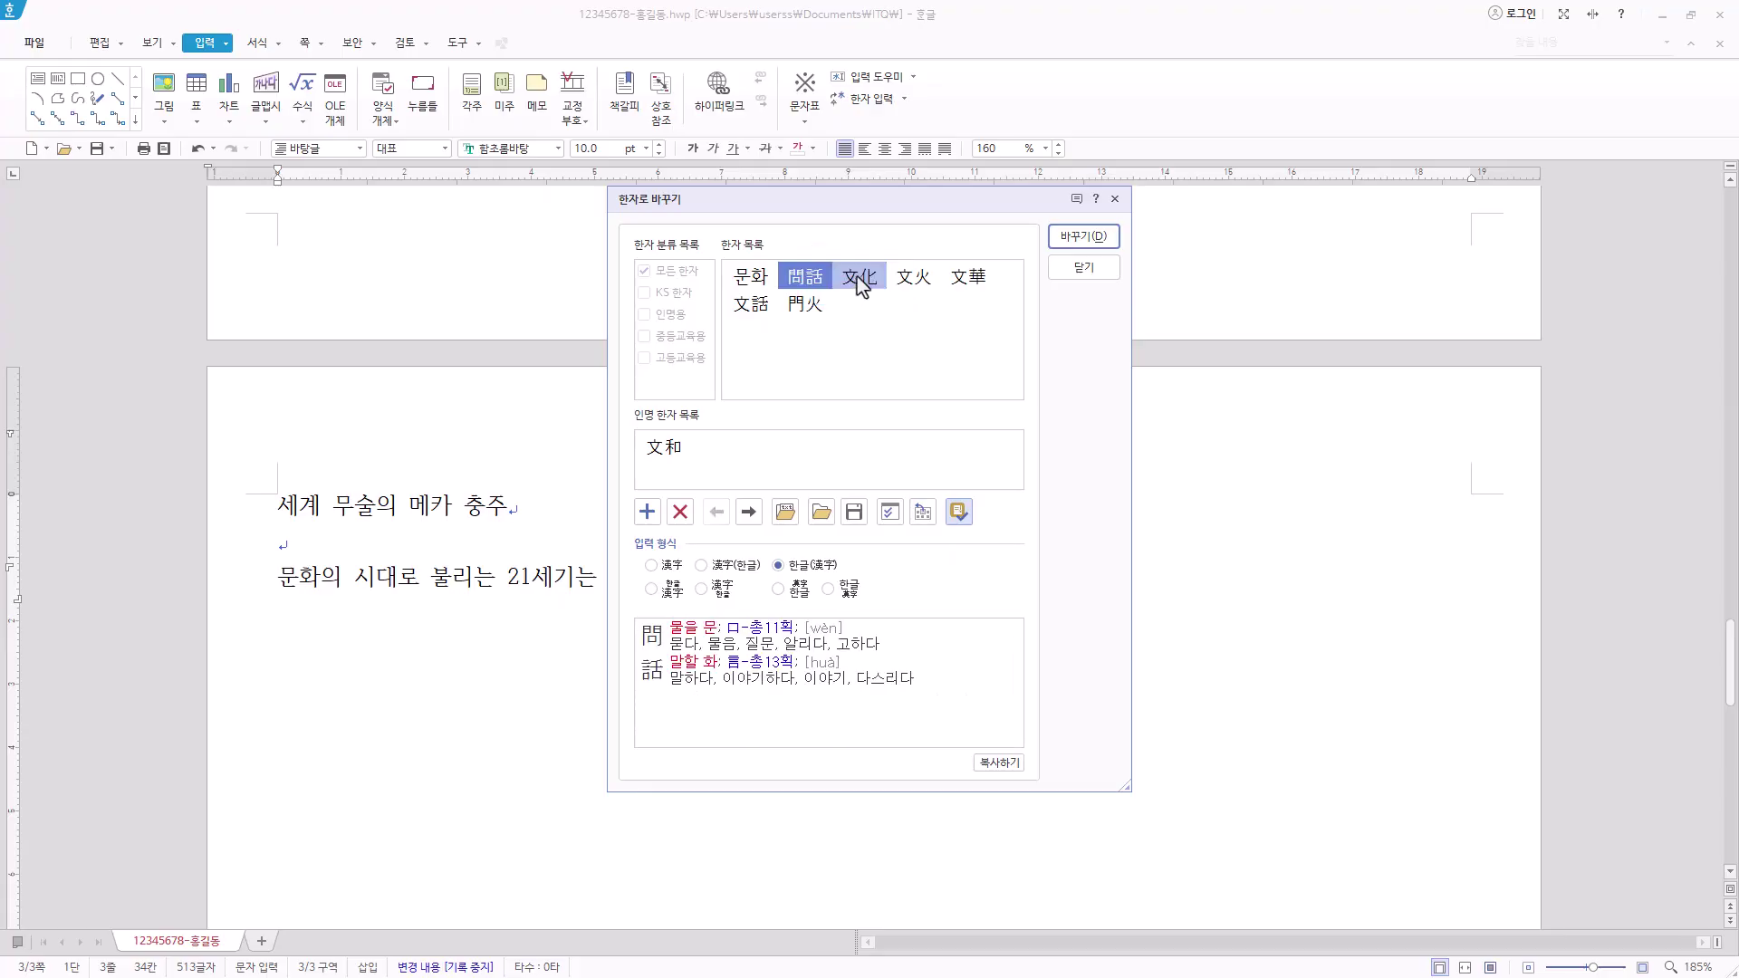
pyautogui.moveTo(869, 290); pyautogui.dragTo(829, 349)
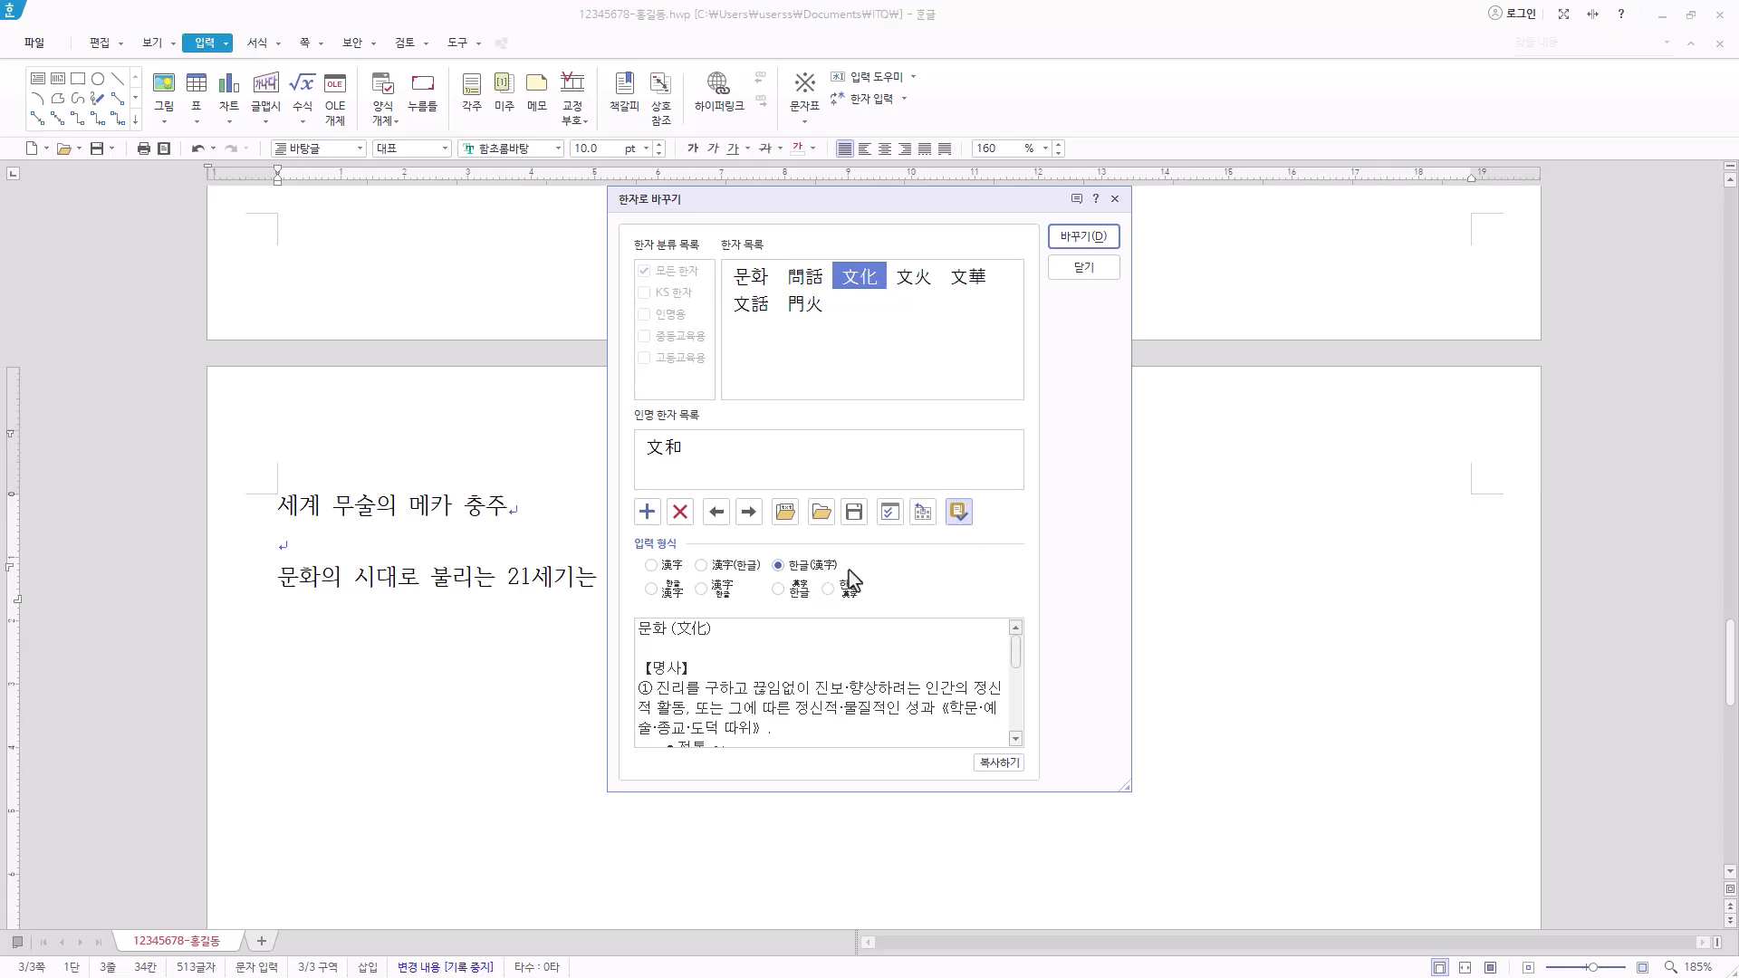
pyautogui.click(811, 566)
pyautogui.click(1101, 241)
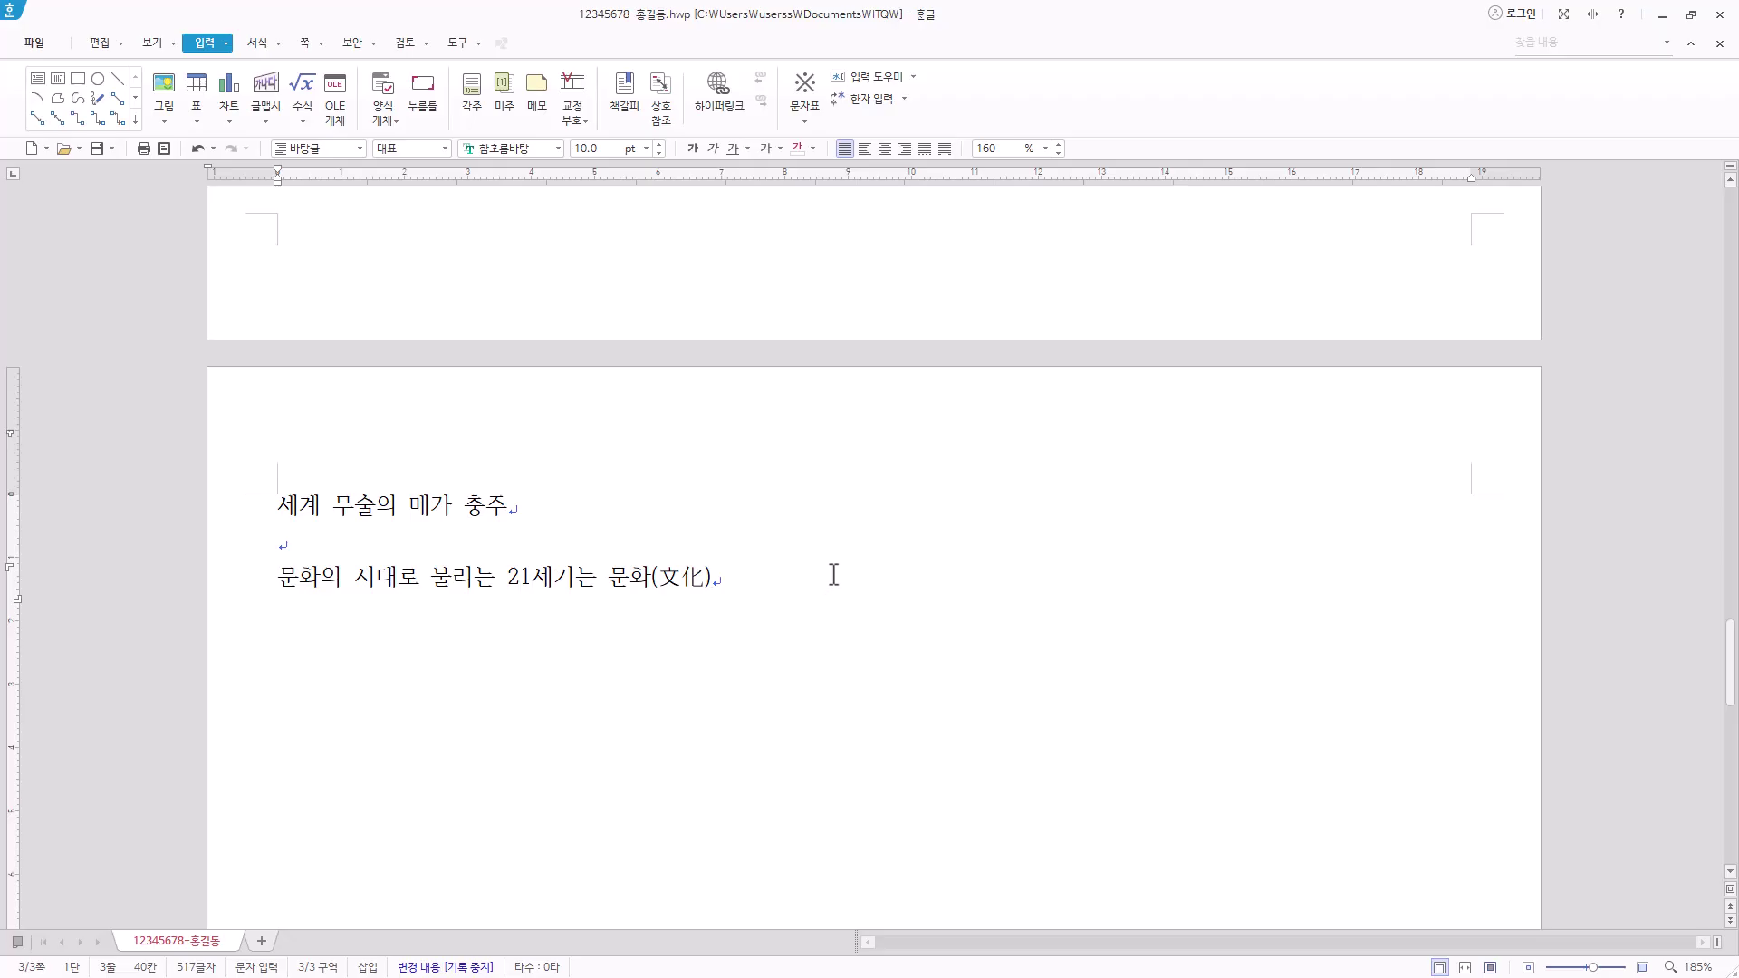
# Add 가 곧 국력이자 부가가치가 무한한 관광 자원이다. 찬란했던 중원문화 and footnote it with 충주 지역을 중심으로 형성되었던 정치, 경제, 사회 등 모든 상황을 포괄하는 개념
pyautogui.write('가 곧 국력이자 부가가치가 무한한 관광 자원이다. 찬란했던 중원문화')
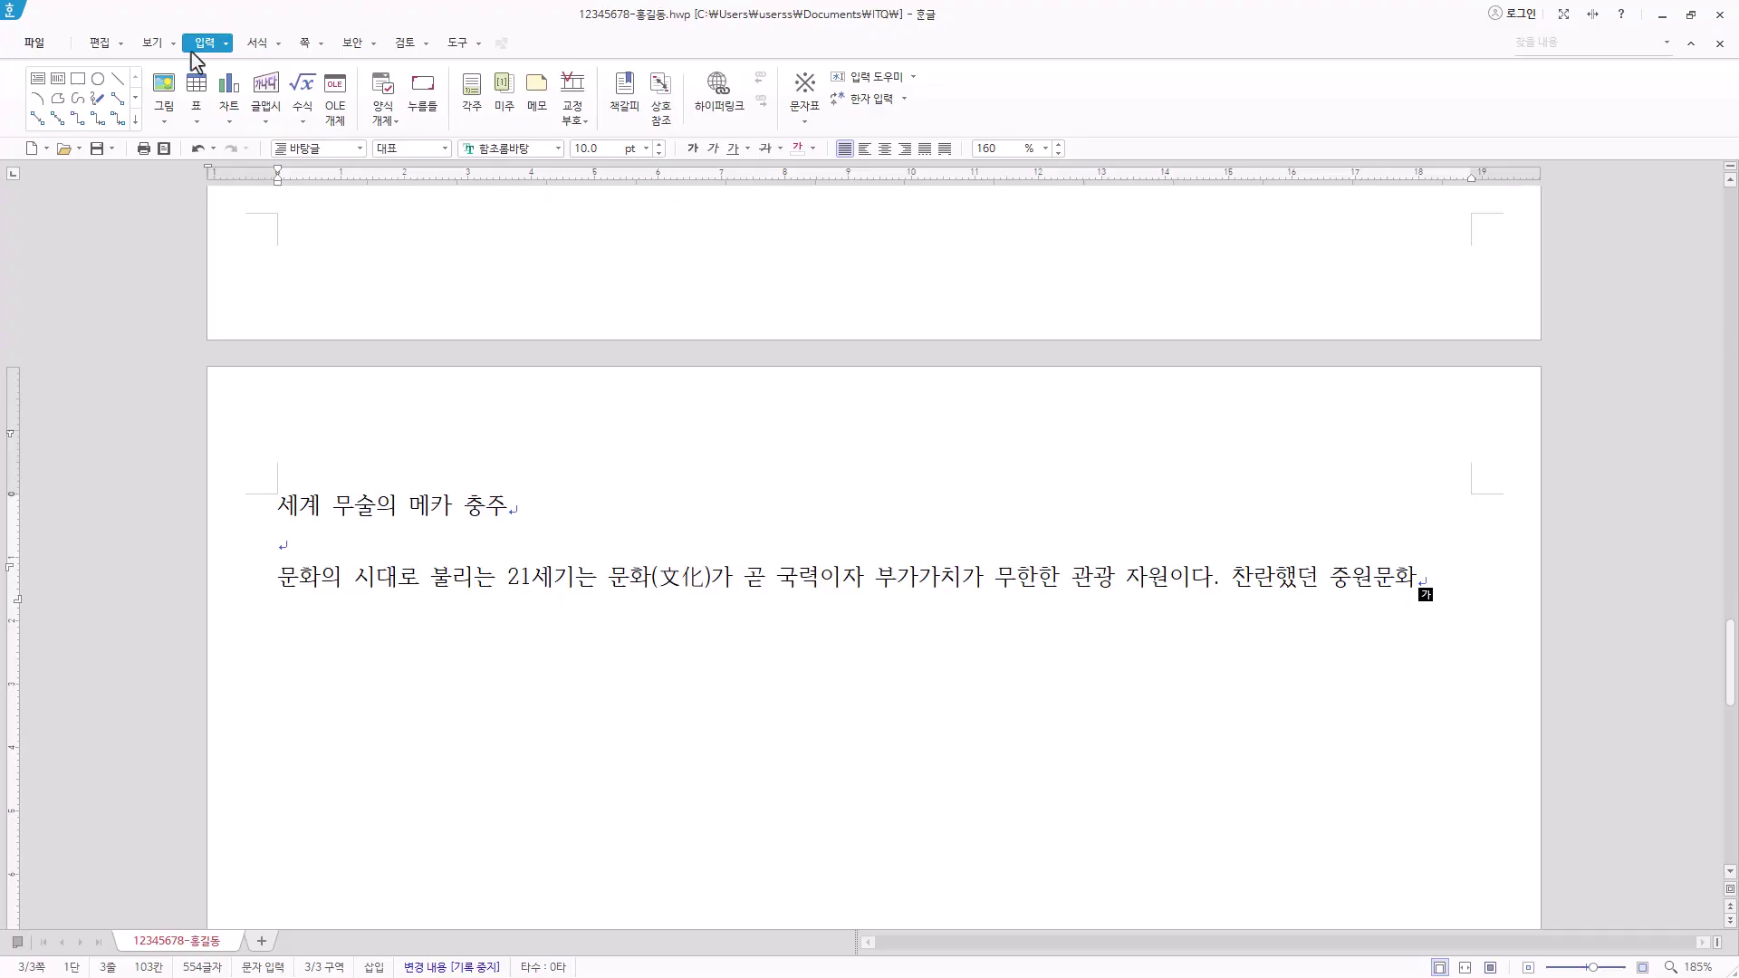
pyautogui.click(469, 91)
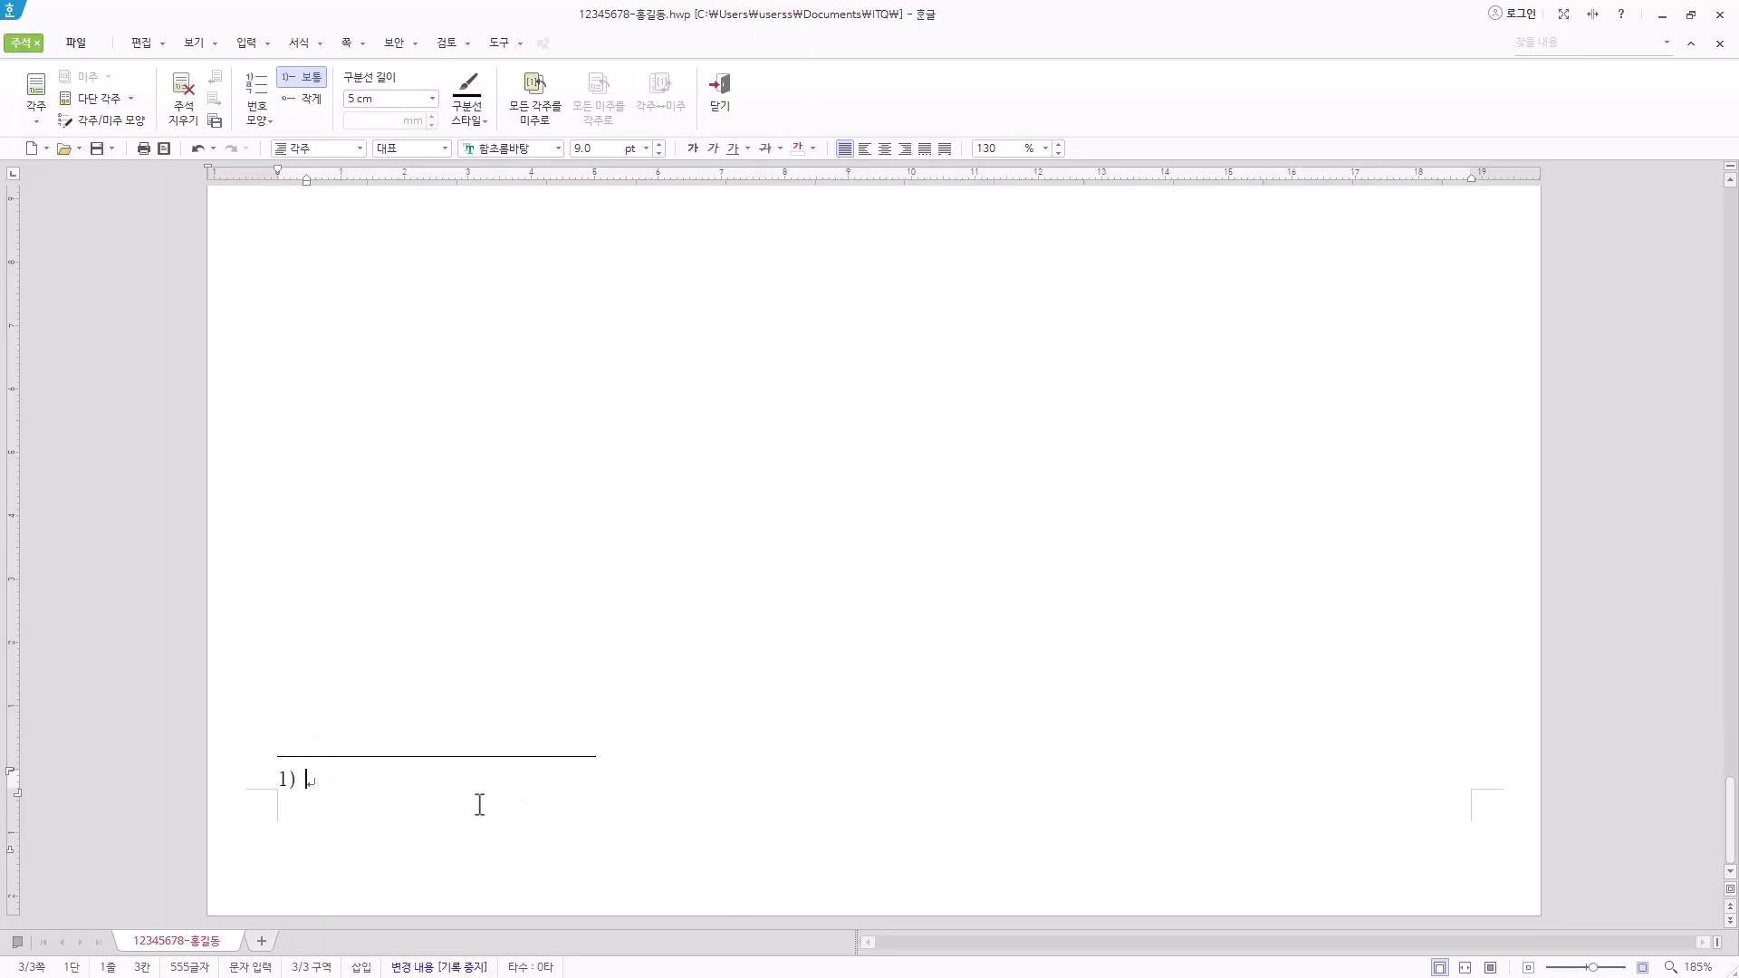
pyautogui.write('충주 지역을 중심으로 형성되었던 정치, 경제, 사회 등 모든 상황을 포괄하는 개념')
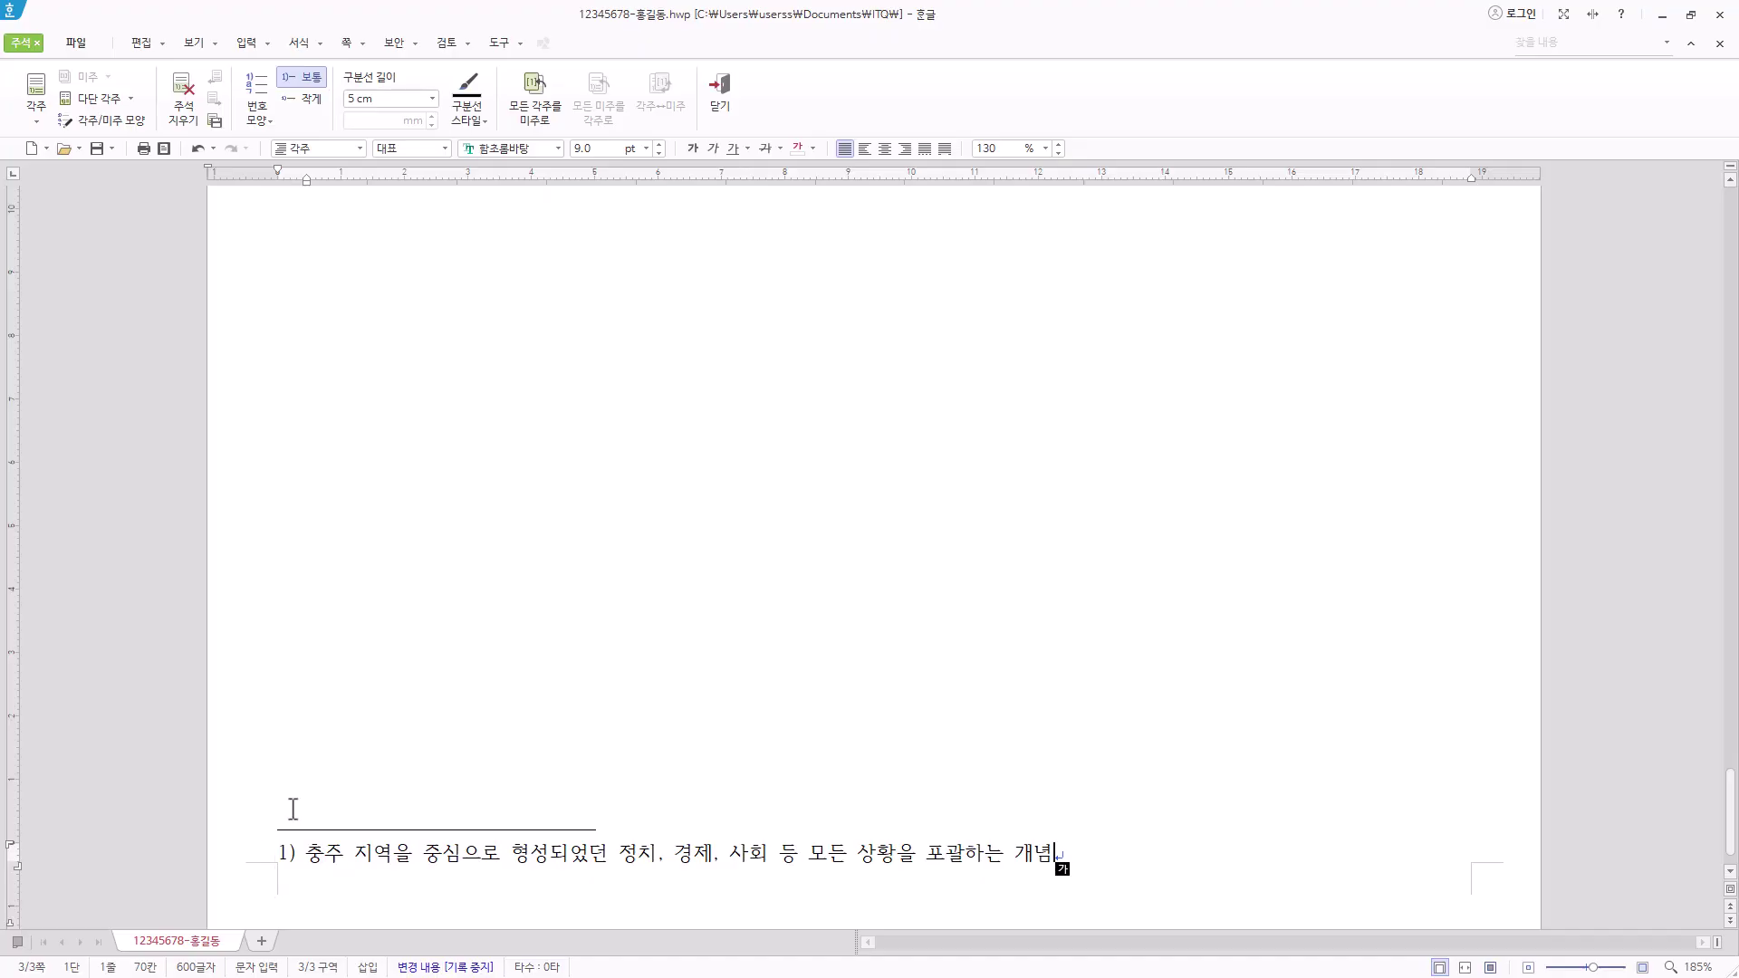
pyautogui.click(125, 122)
pyautogui.click(769, 324)
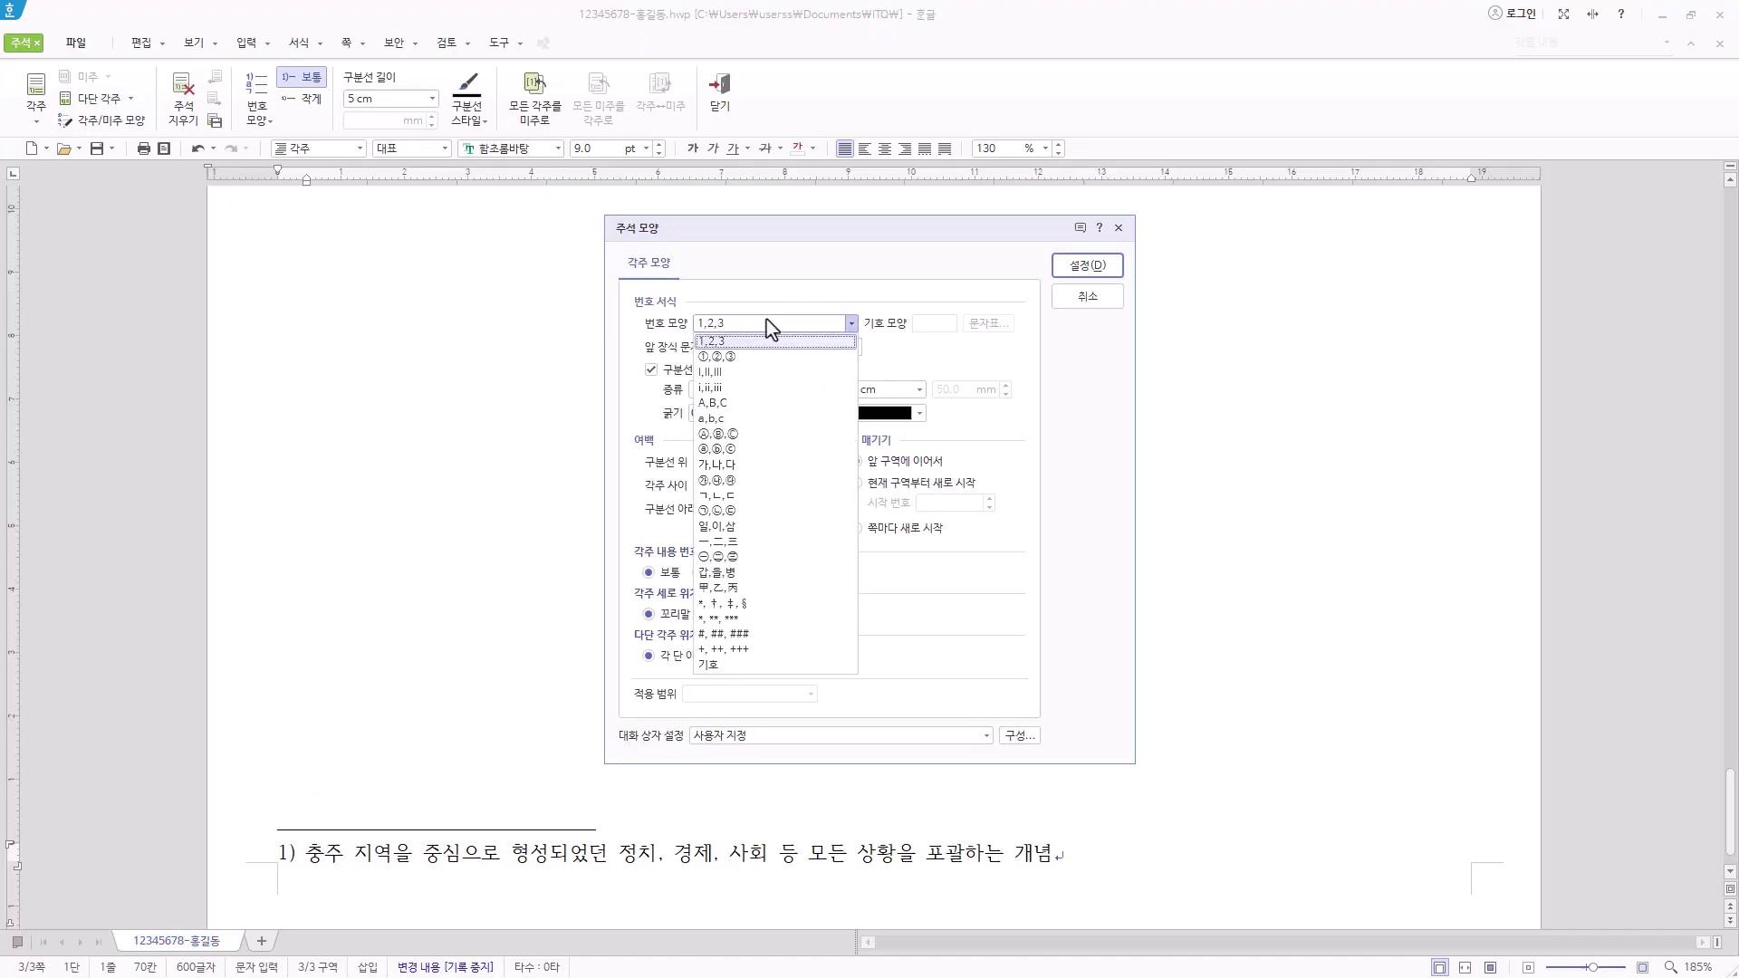
pyautogui.click(752, 330)
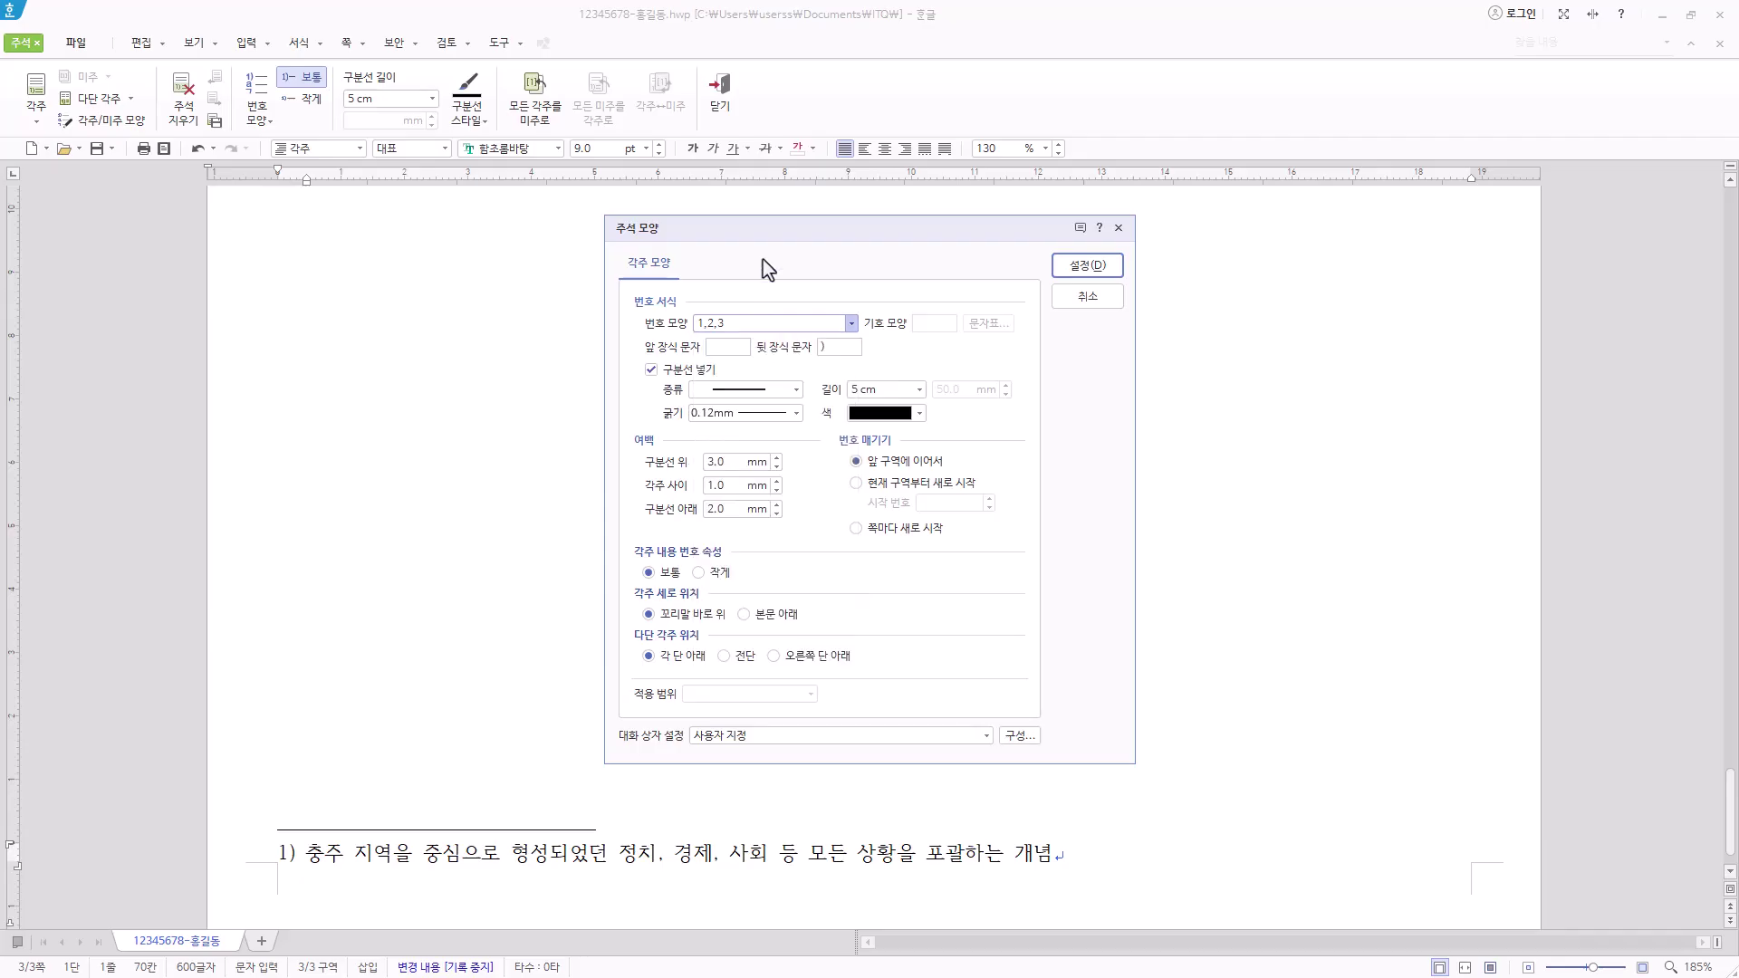
pyautogui.click(831, 348)
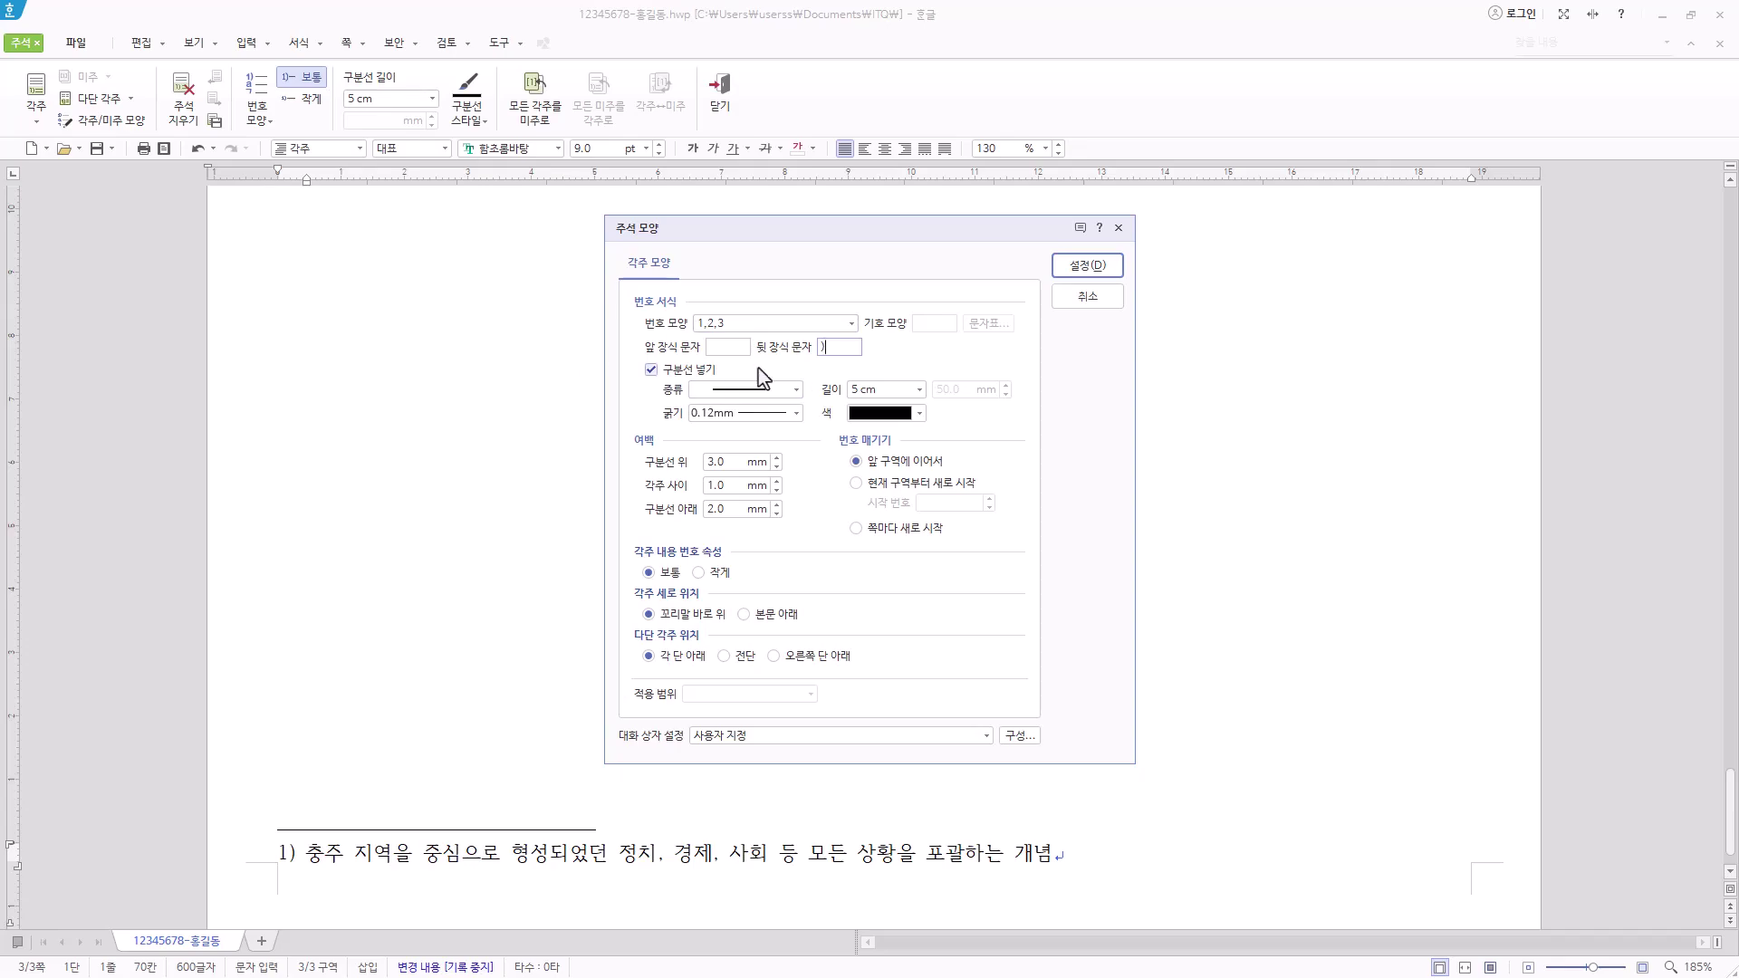
pyautogui.press('Escape')
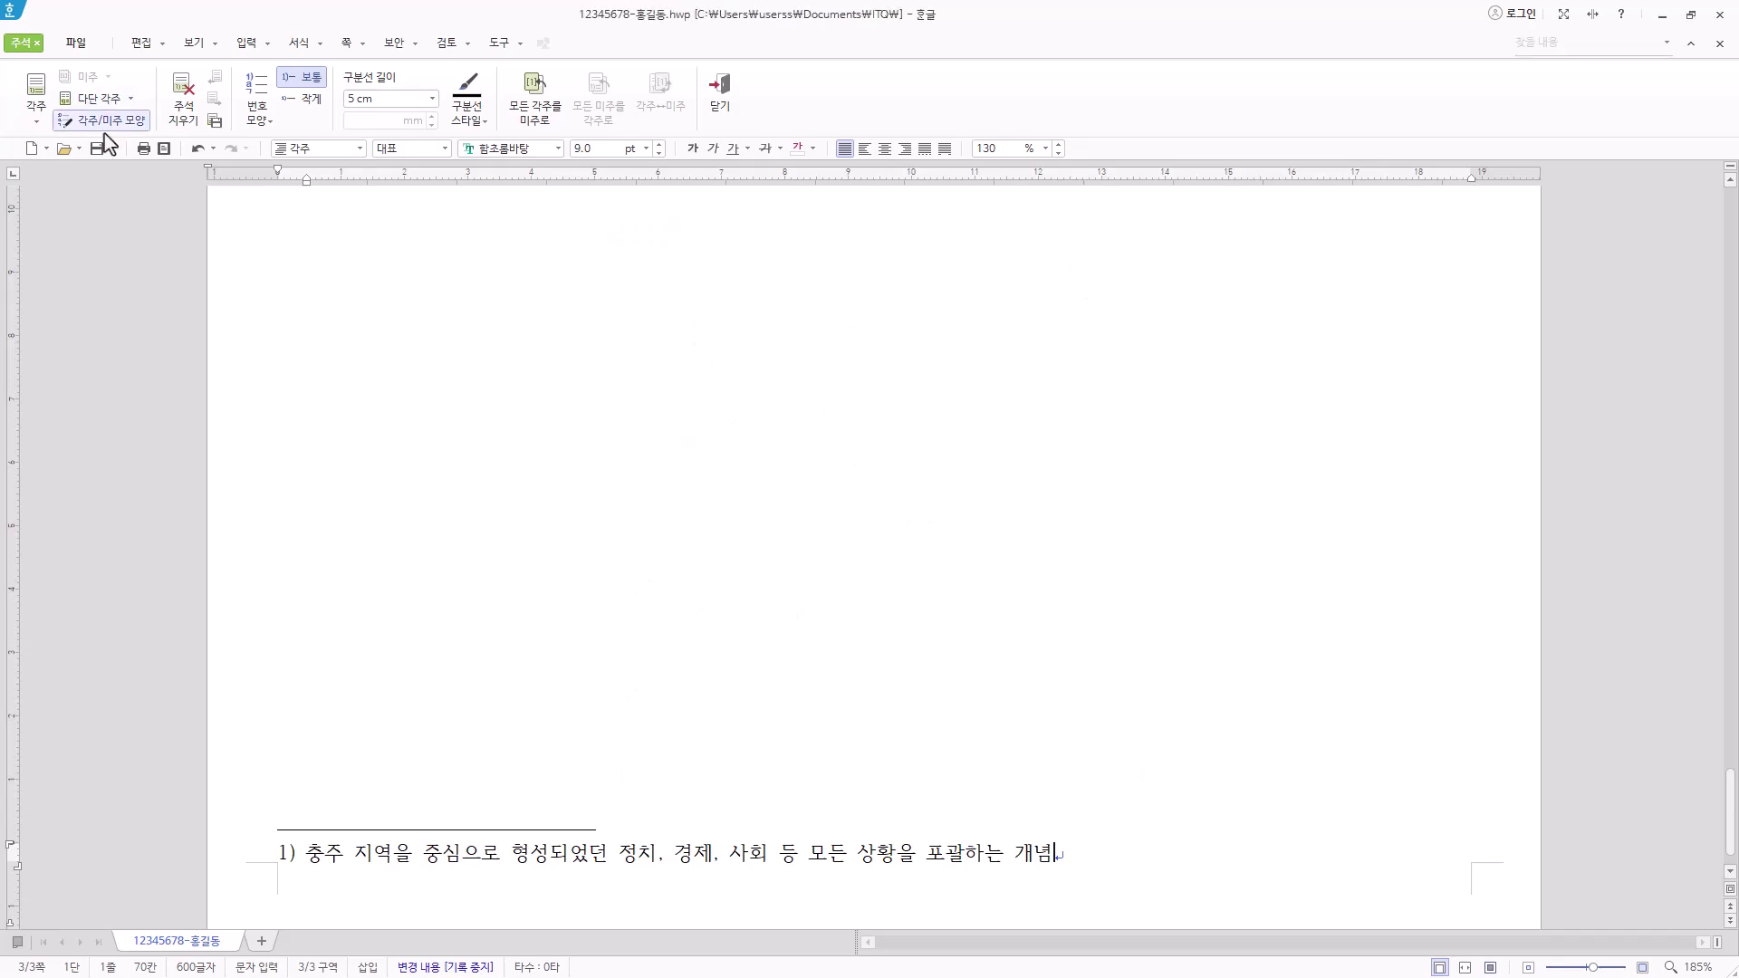
pyautogui.click(131, 125)
pyautogui.click(1078, 297)
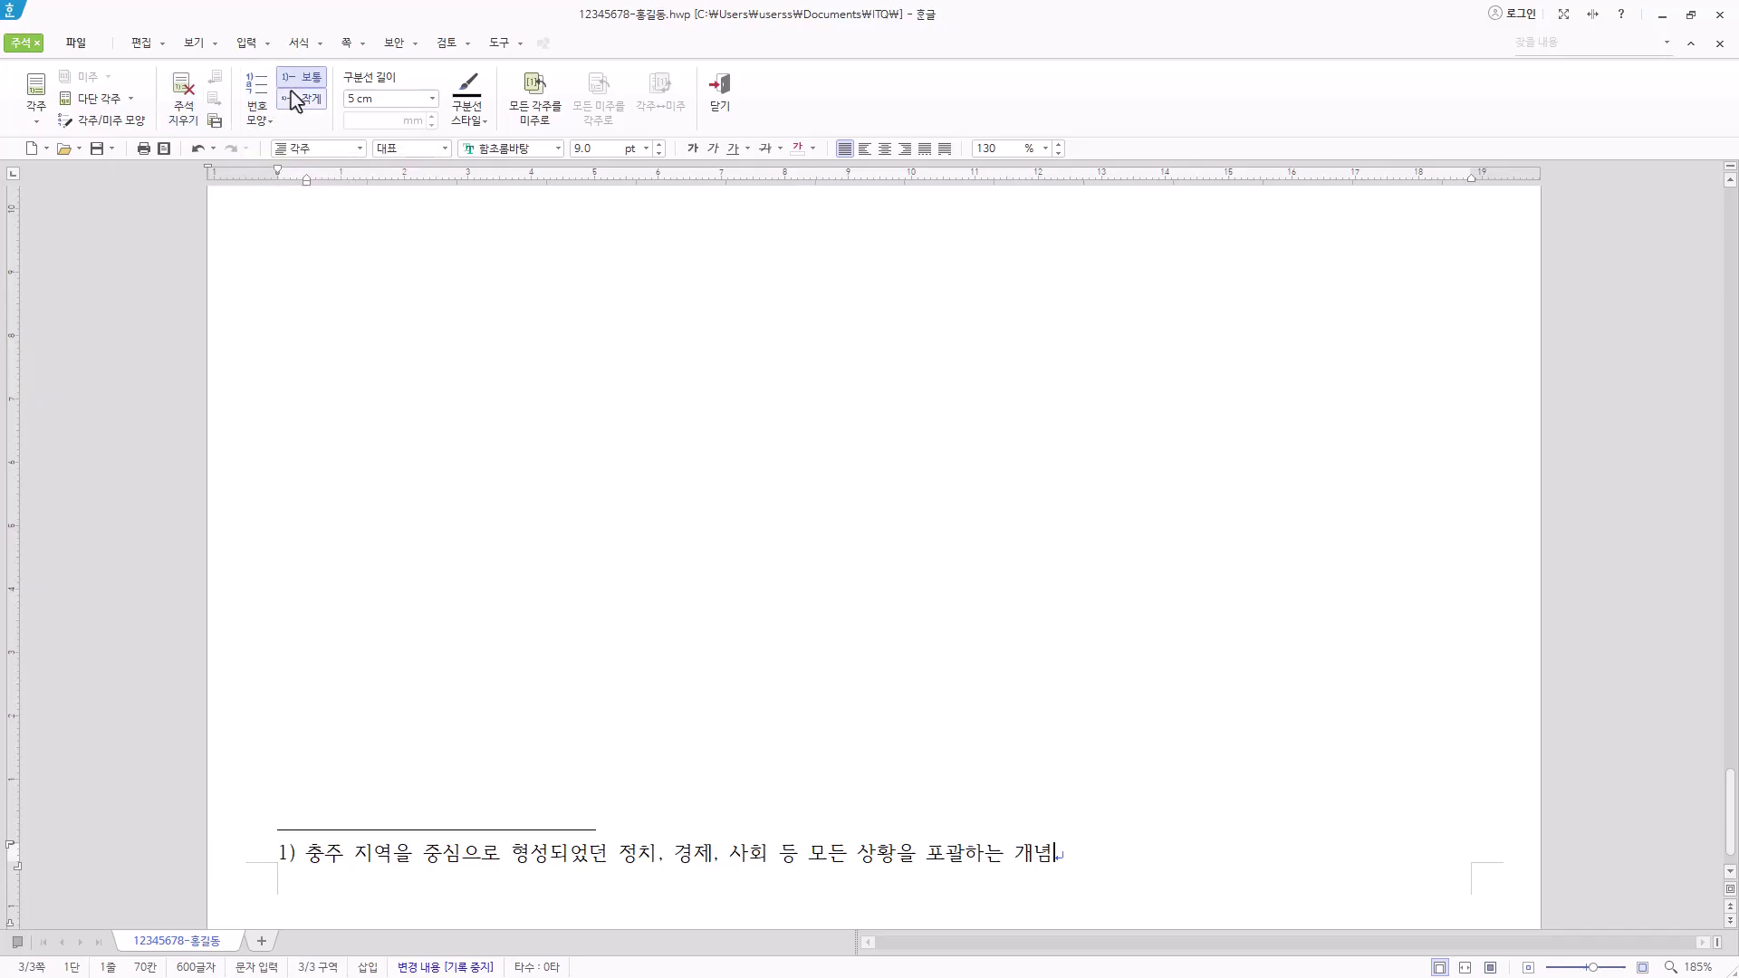
# Change the footnote's number format to circled lowercase letters ⓐ, ⓑ, ⓒ
pyautogui.click(265, 107)
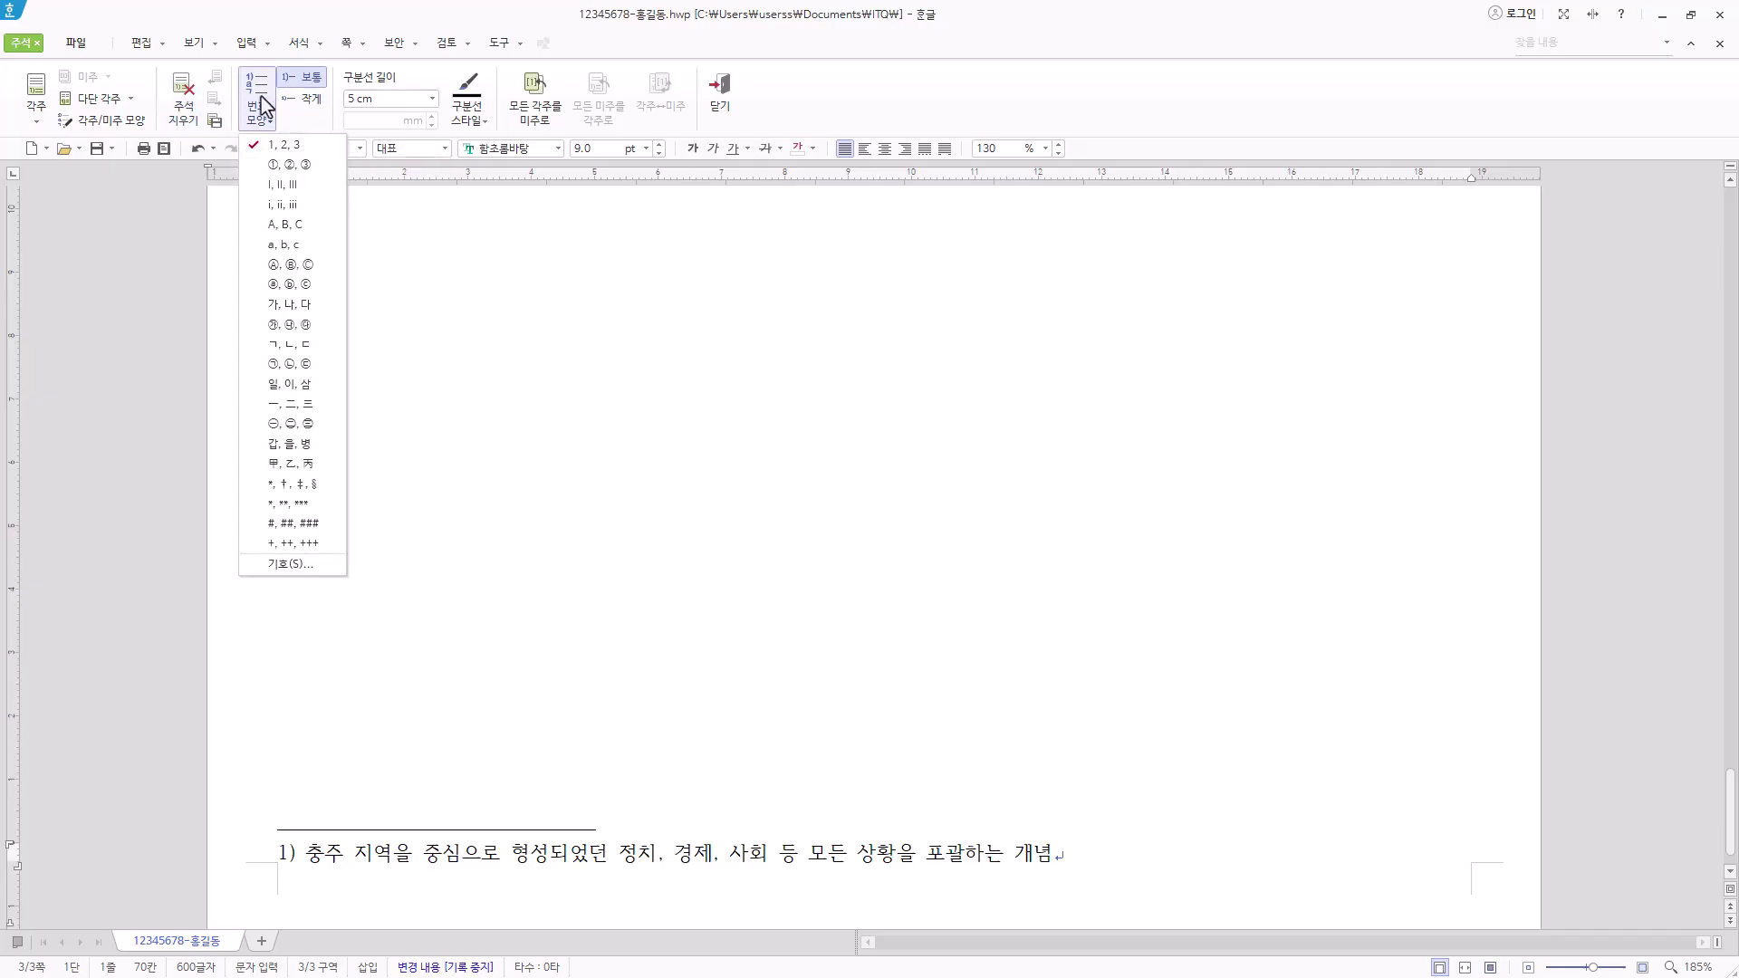
pyautogui.click(291, 284)
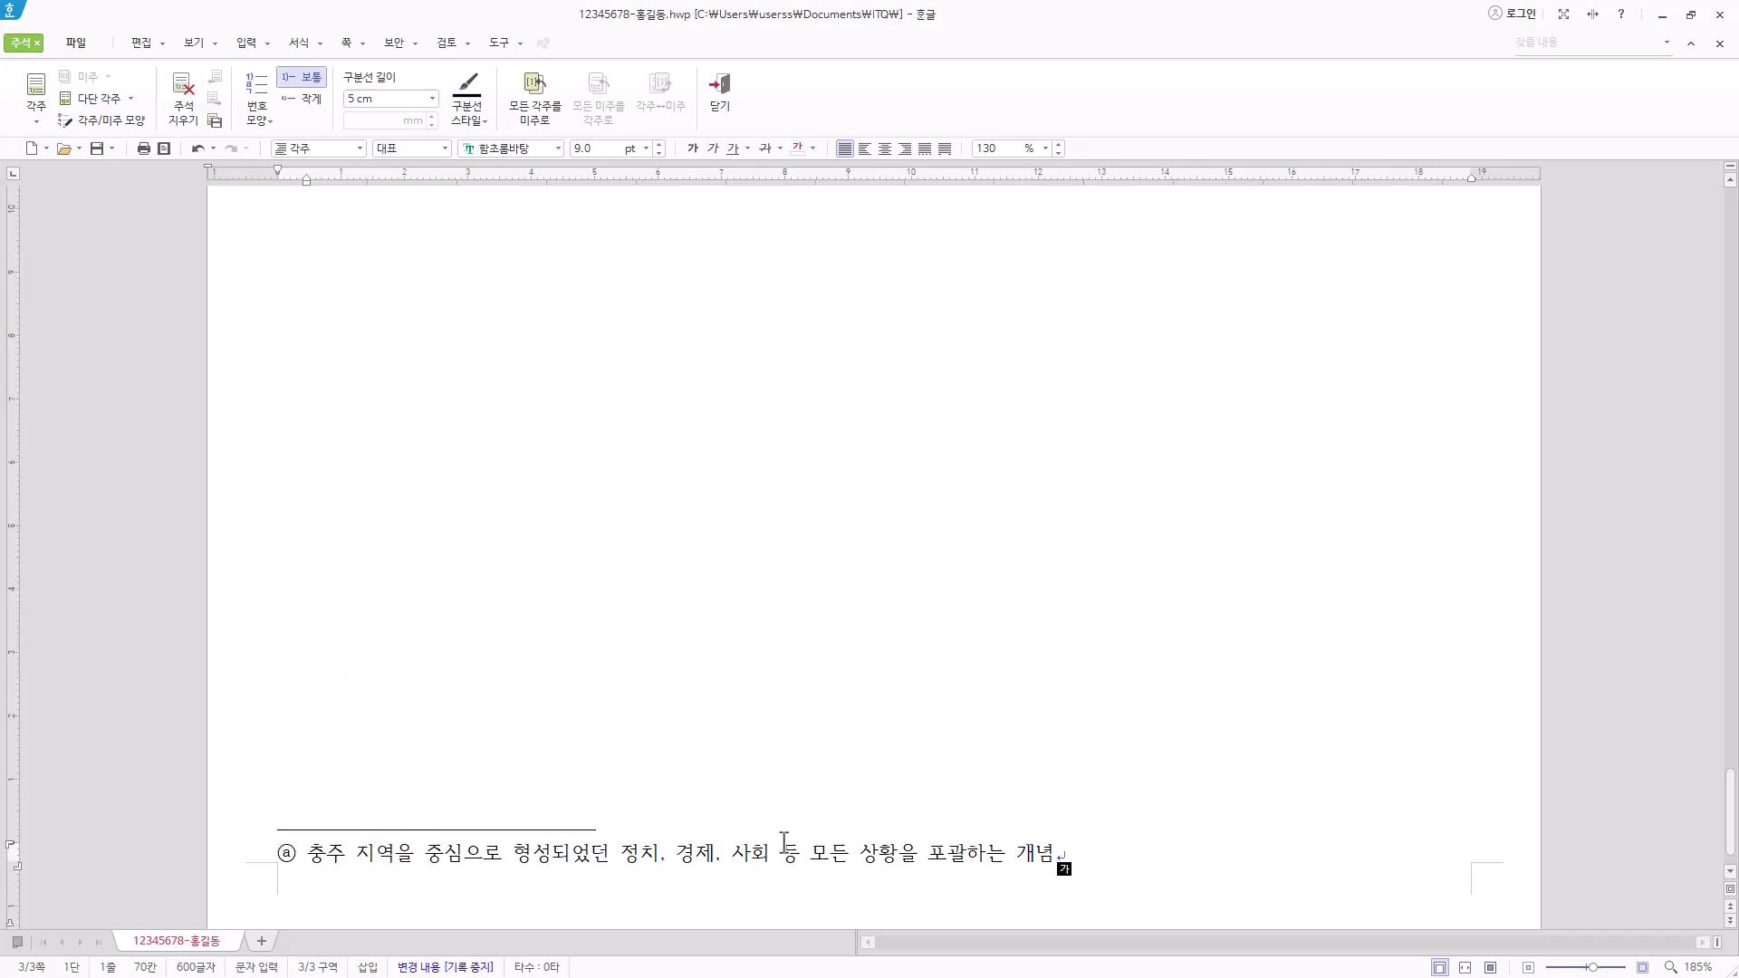
pyautogui.click(395, 100)
pyautogui.click(395, 83)
pyautogui.click(410, 113)
pyautogui.click(399, 178)
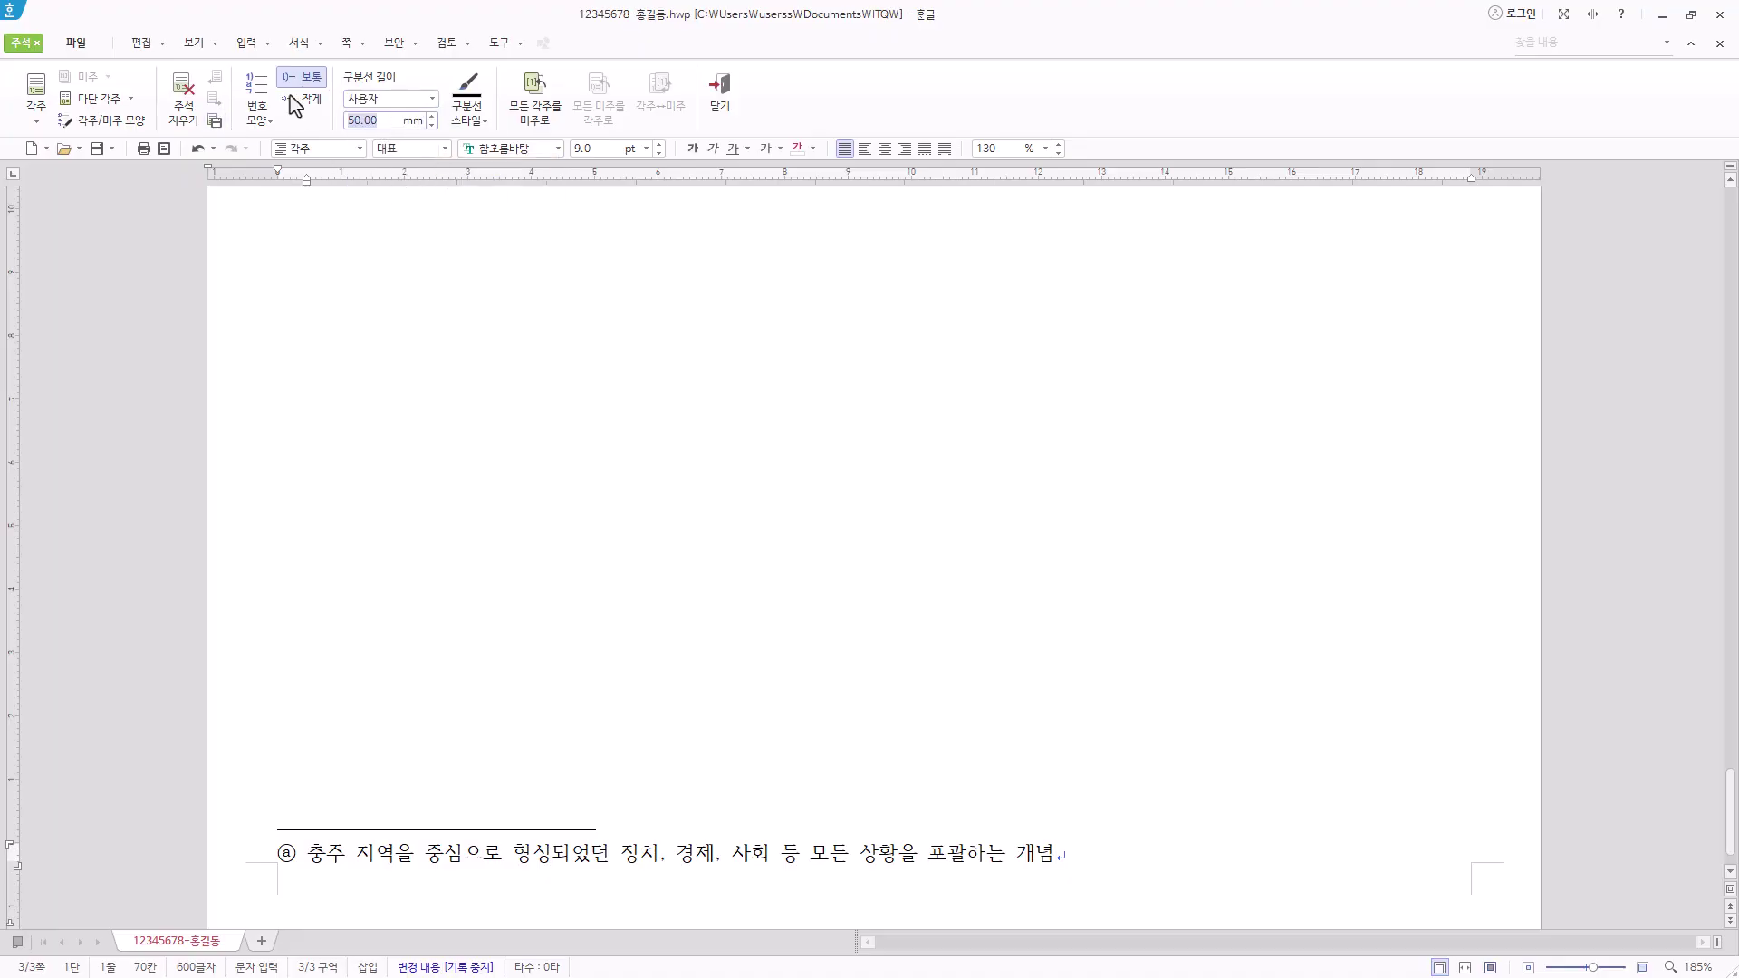
pyautogui.click(402, 99)
pyautogui.click(380, 114)
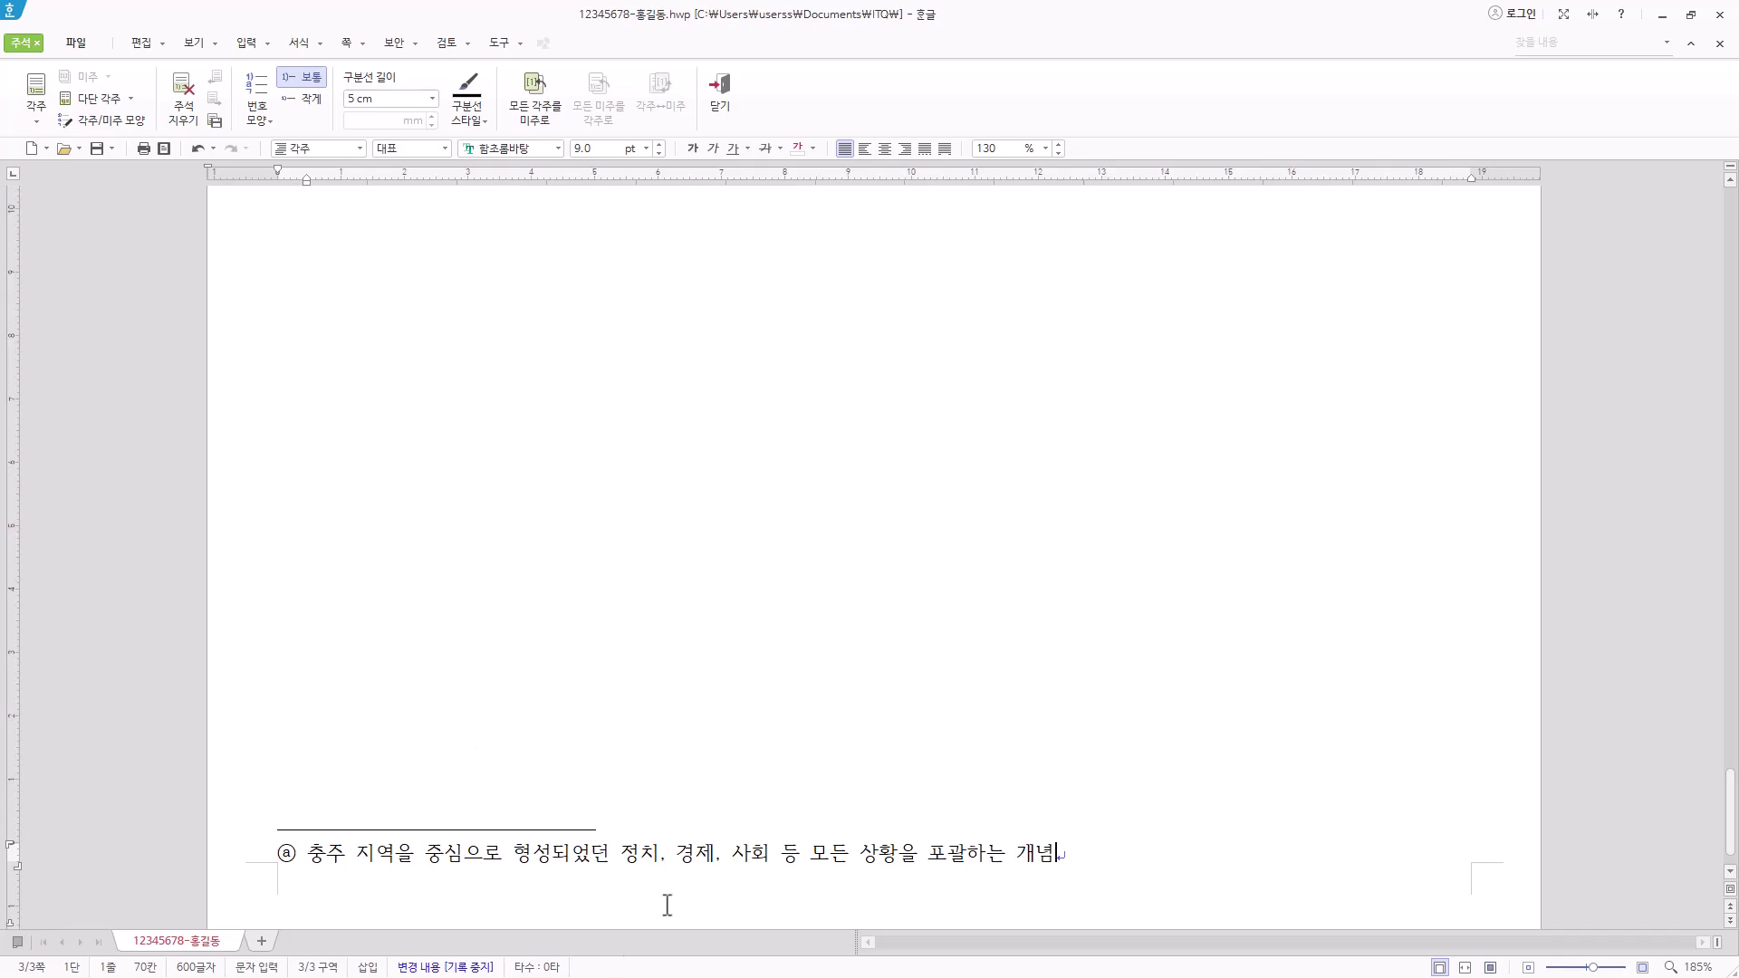
# Leave the footnote and complete the first body paragraph, from 의 중심지인 충주는 국가 지정 through 확고히 자리매김하게 하였다
pyautogui.click(711, 102)
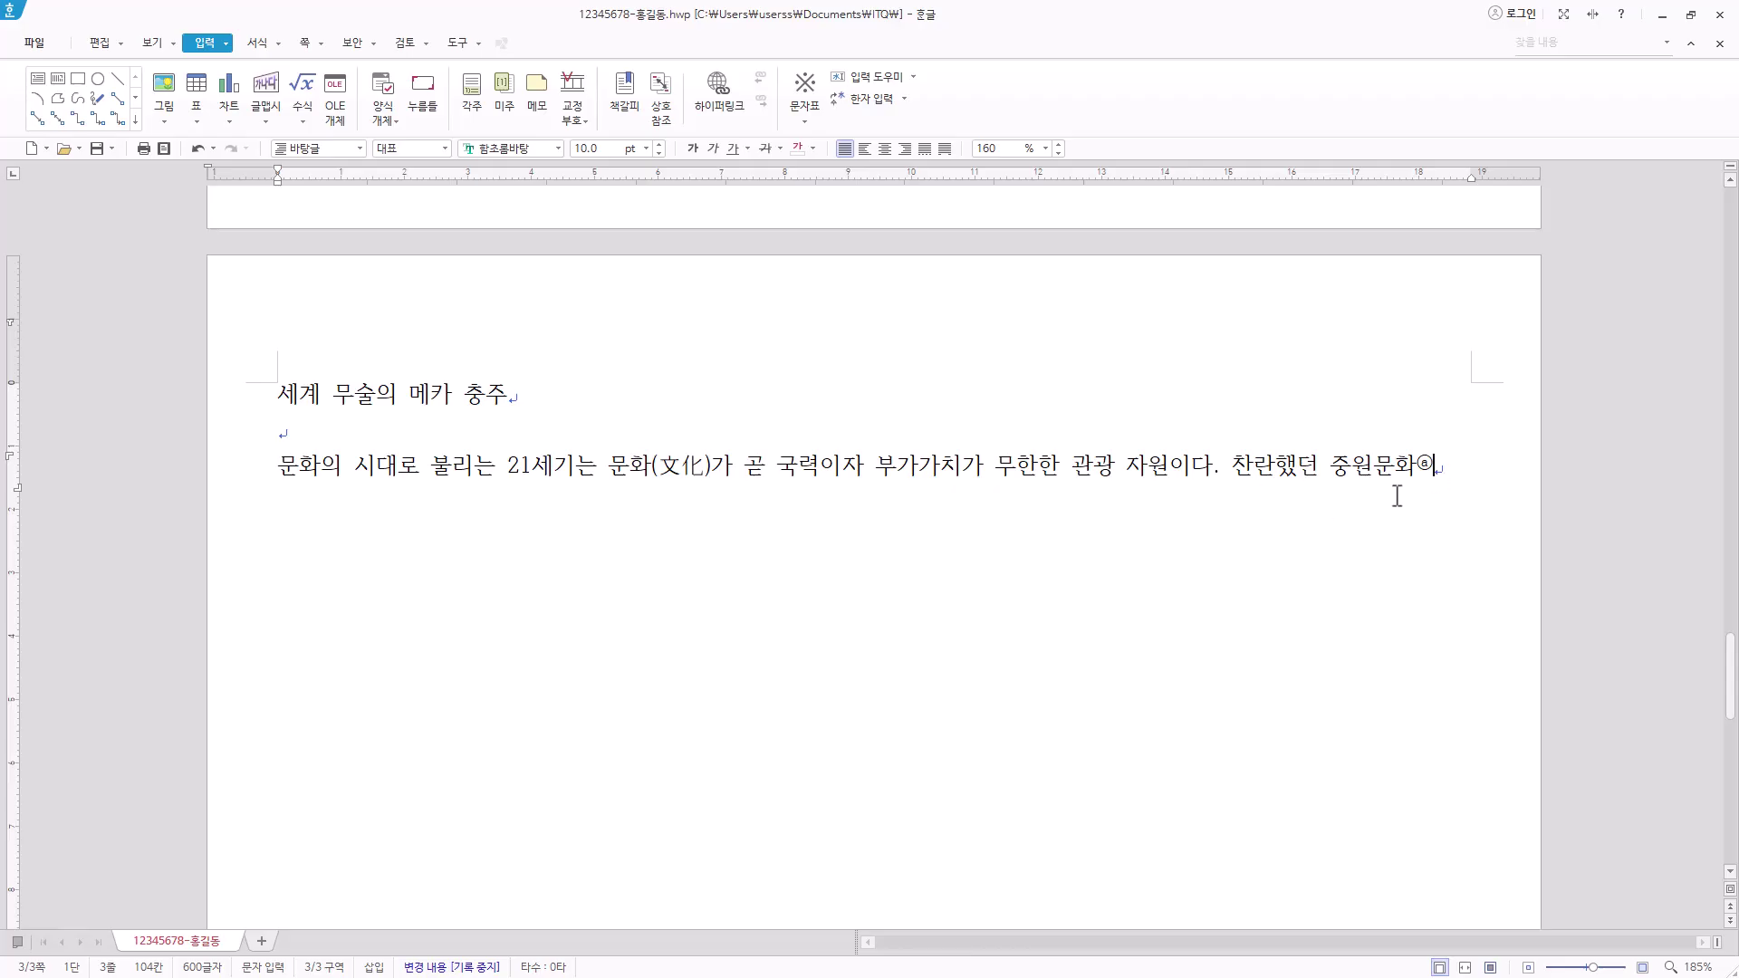
pyautogui.write('의 중심지인 충주는 국가 지정 중요무형문화재 제76호인 택견의 본고장으로 1998년부터 충주세계무술축제를 개최하고 있다. 유네스코가 공식 후원하는 본 행사는 국내 무술은 물론 아시아, 아메리카, 오세아니아, 아프리카, 유럽 등 전 세계 주요 무술을 만날 수 있는 생동감 넘치는 축제의 장이다. 제14회를 맞은 2012년에는 37개국 42개 세계무술연맹 단체를 비롯하여 국내외 유수의 무술 팀이 대거 참여해 풍성한 볼거리와 흥미진진하고 다양한 체험을 선사하면서 충주를 세계 무술의 메카로 확고히 자리매김하게 하였다.')
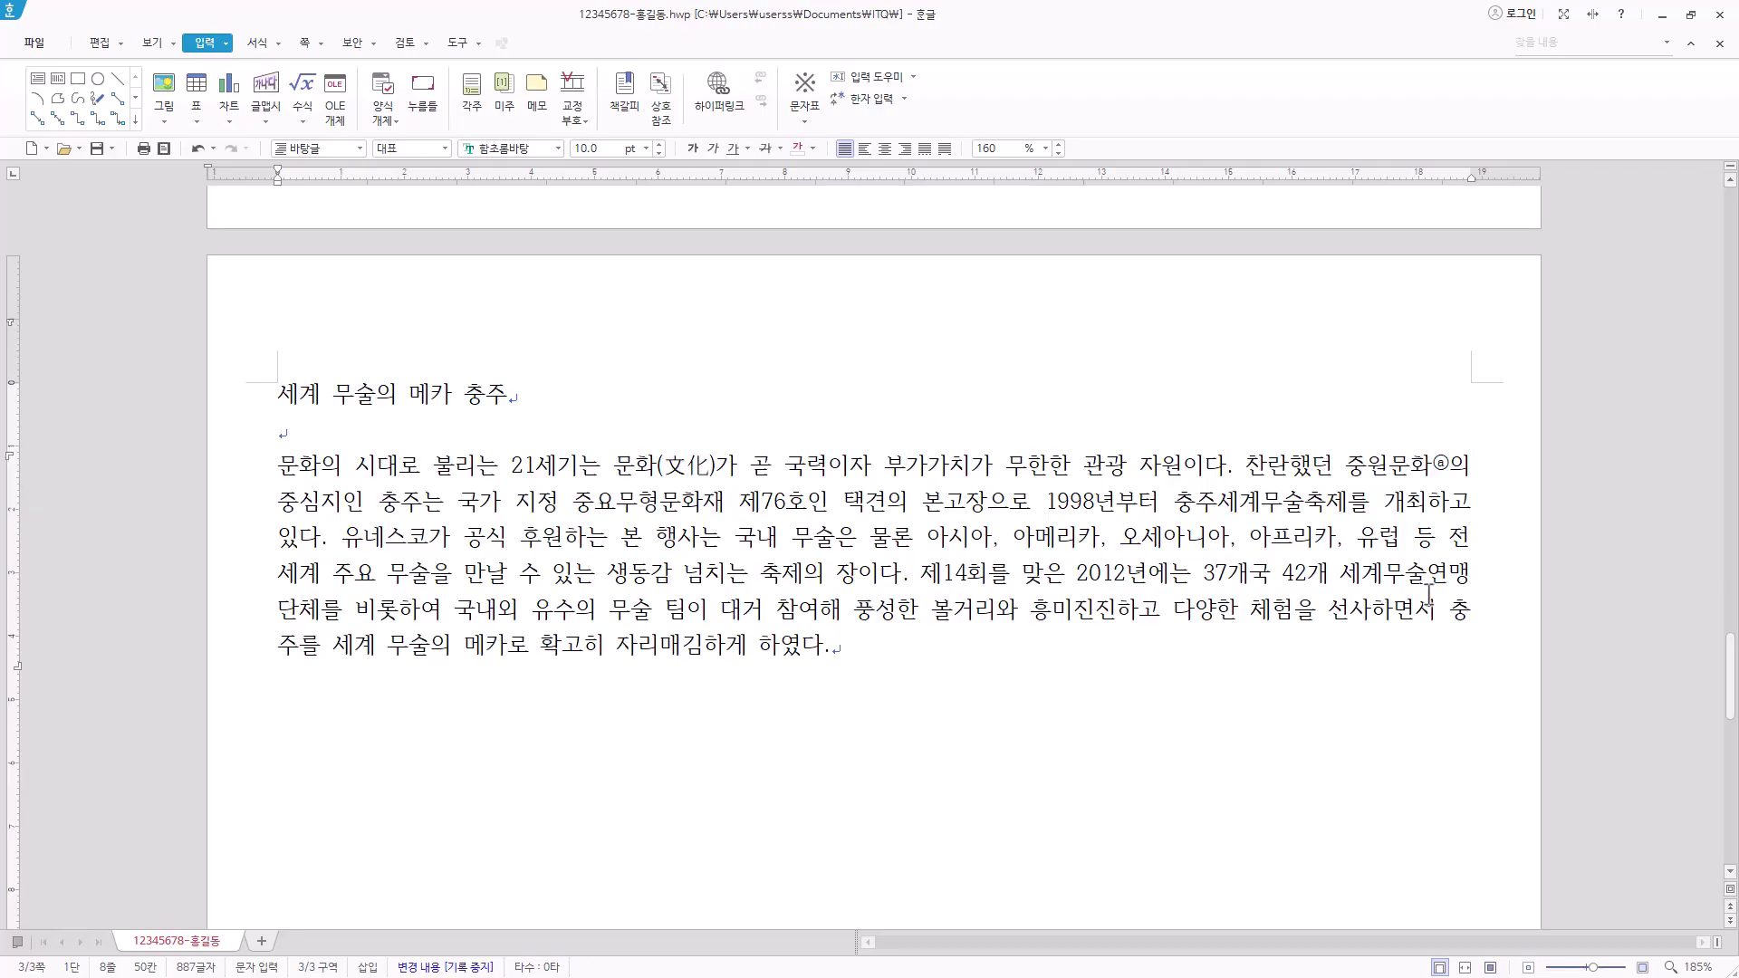
pyautogui.click(326, 543)
pyautogui.click(334, 543)
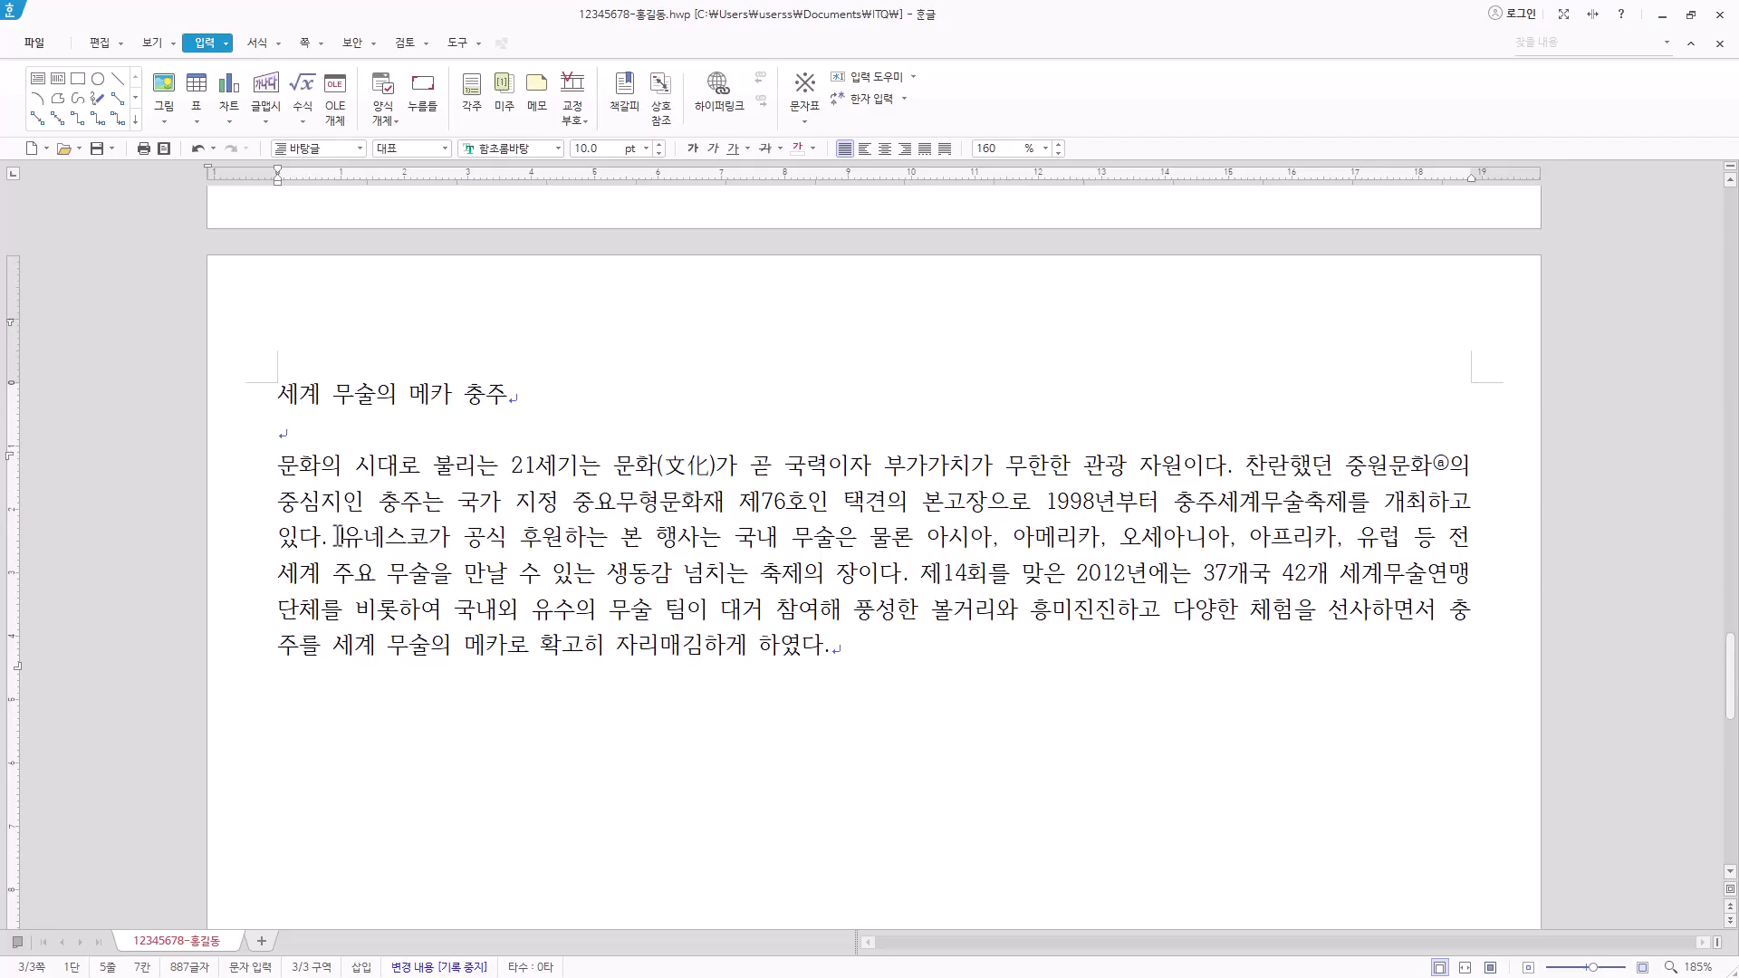
pyautogui.moveTo(344, 532); pyautogui.dragTo(956, 584)
pyautogui.click(802, 677)
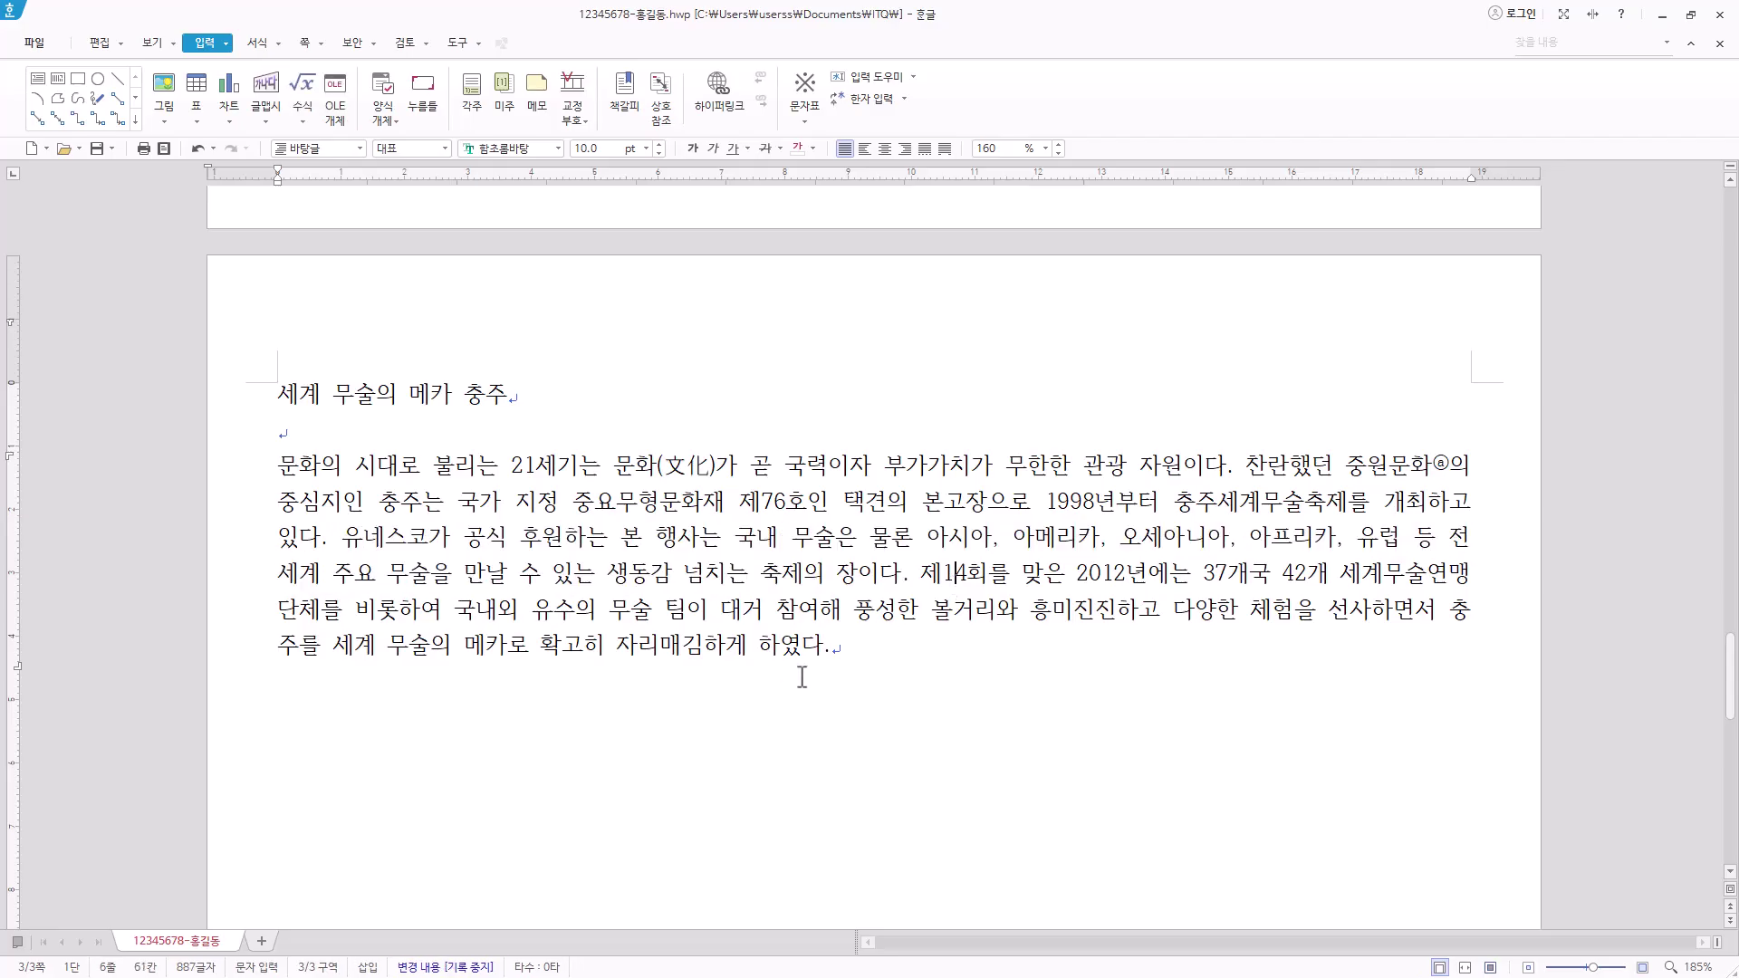
pyautogui.moveTo(872, 643); pyautogui.dragTo(277, 465)
# Start a new paragraph after 자리매김하게 하였다. and indent its first line with two spaces
pyautogui.click(895, 645)
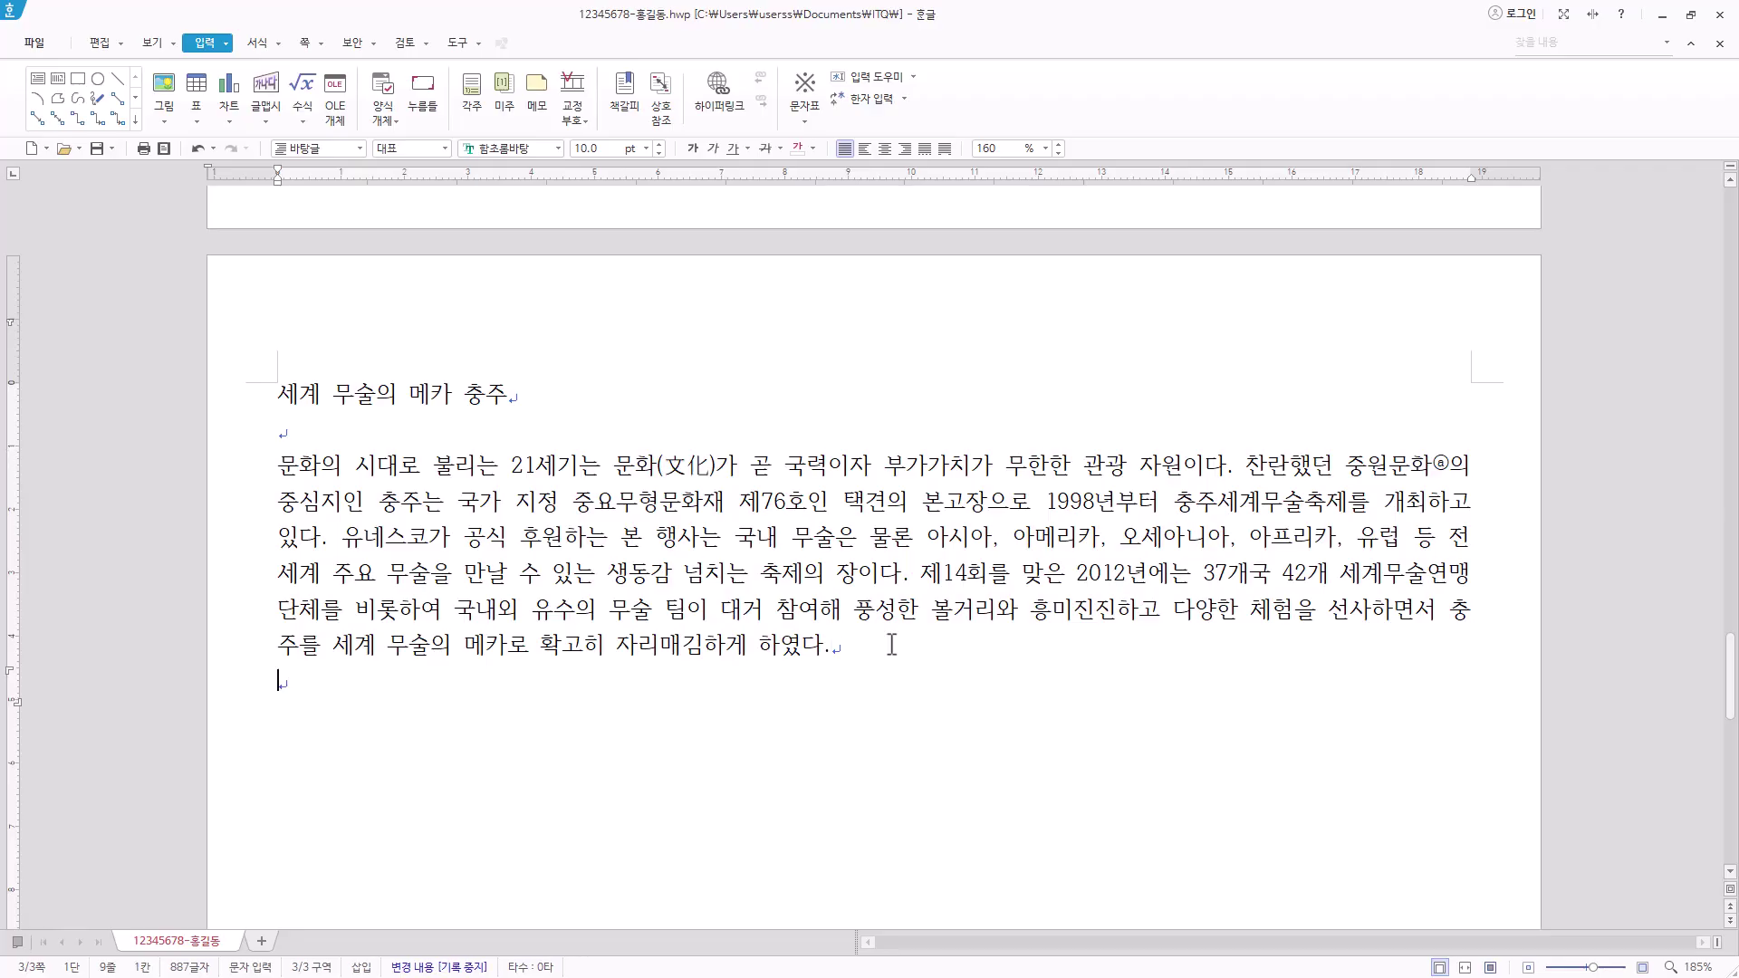
pyautogui.press('Return')
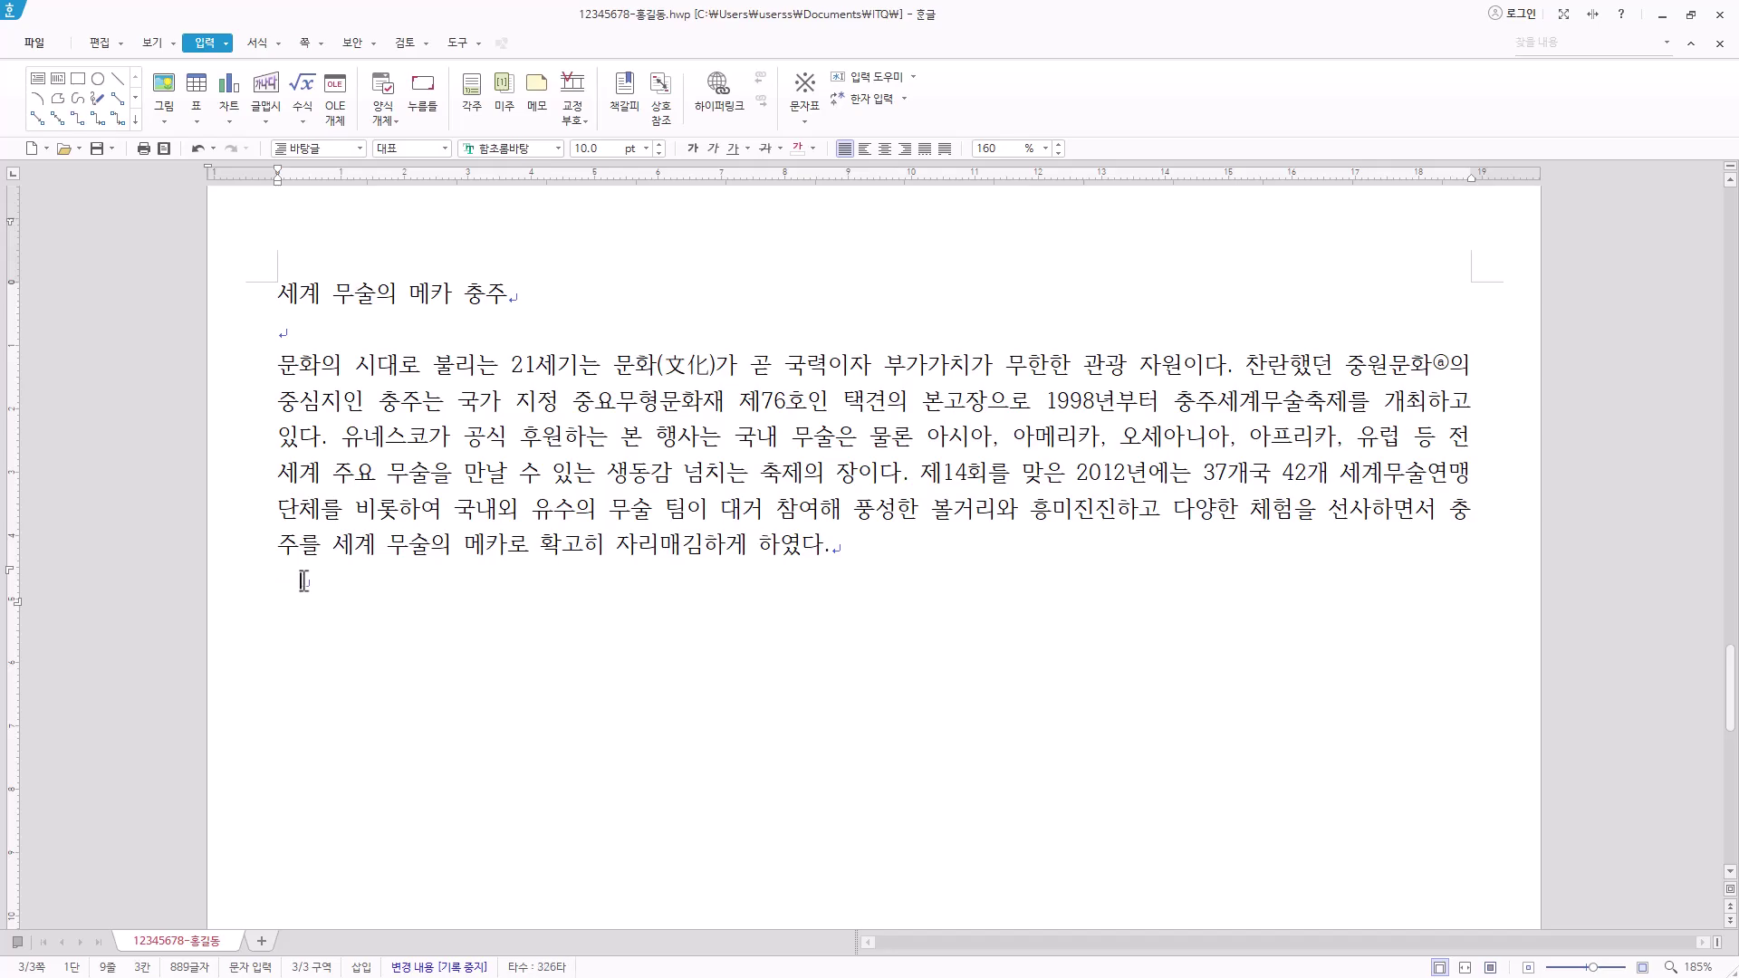
pyautogui.press('BackSpace')
pyautogui.press('BackSpace')
pyautogui.rightClick(309, 579)
pyautogui.click(394, 675)
pyautogui.click(827, 398)
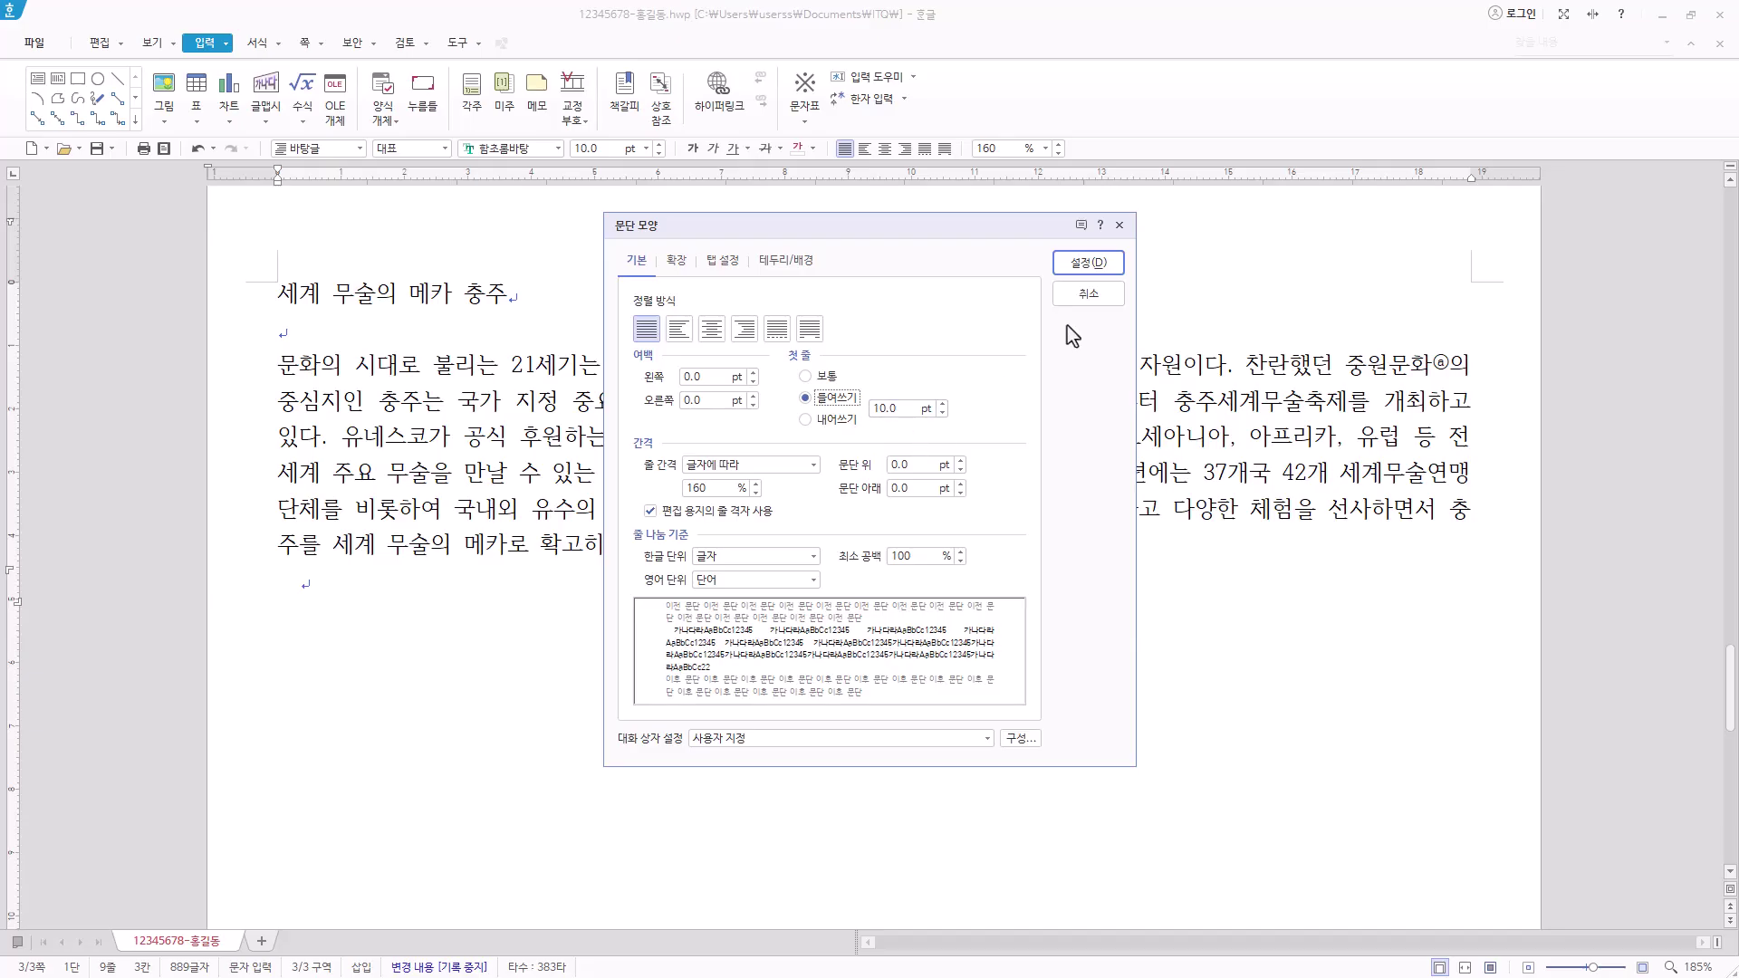
pyautogui.click(1088, 294)
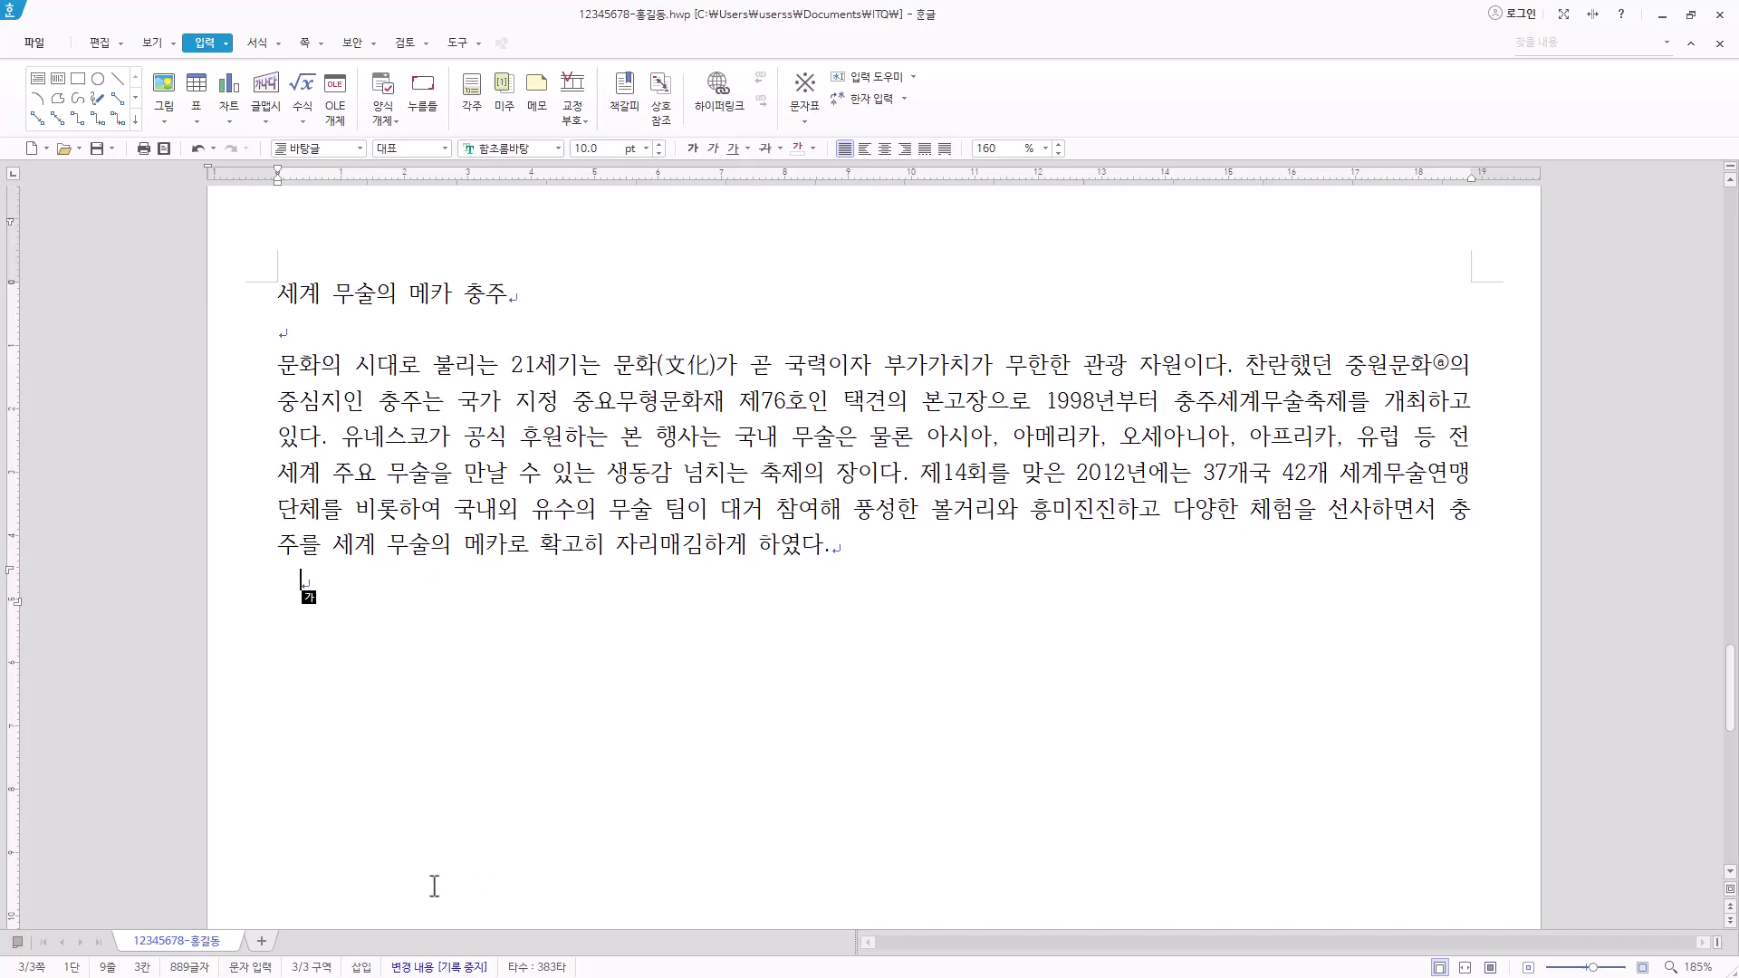
# Write the second paragraph's opening from 세계무술축제는 충주 지역 관광의 through 문화관광 상품으로 발전 and convert 발전 to 발전(發展)
pyautogui.write('세계무술축제는 충주 지역 관광의 세계화를 통해 지역 경제의 활성화를 도모하고, 외국인 관광객을 집중적으로 유치하여 문화관광 상품으로 발전')
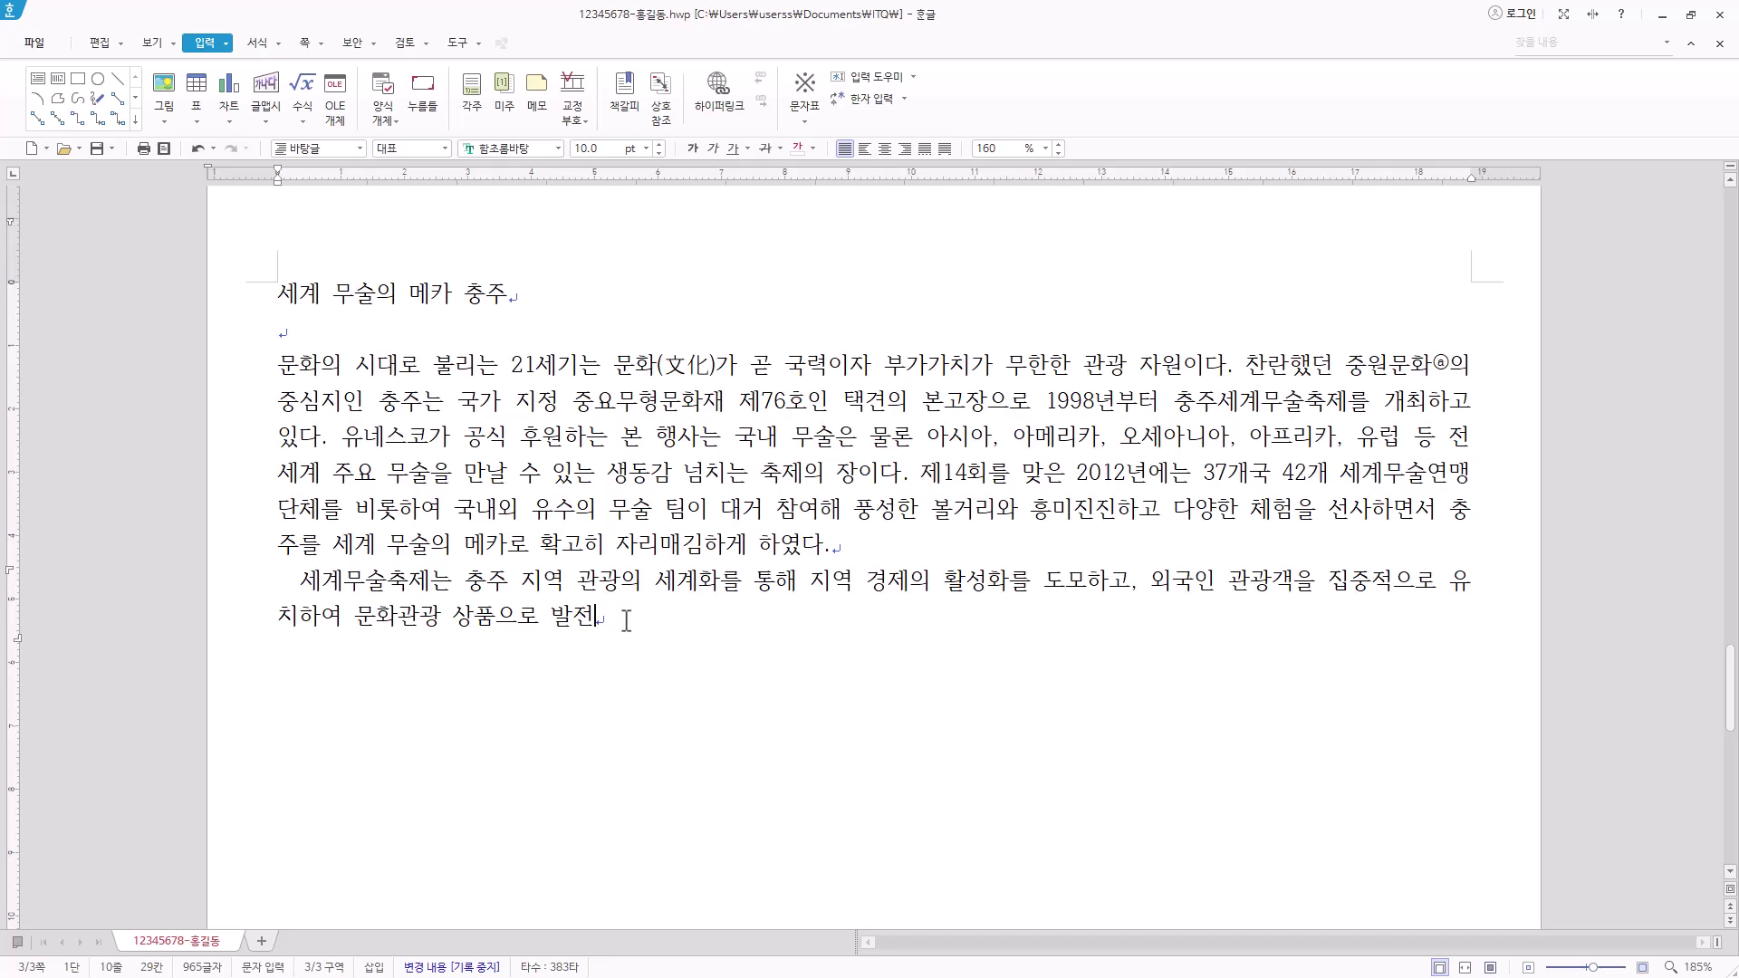
pyautogui.press('F9')
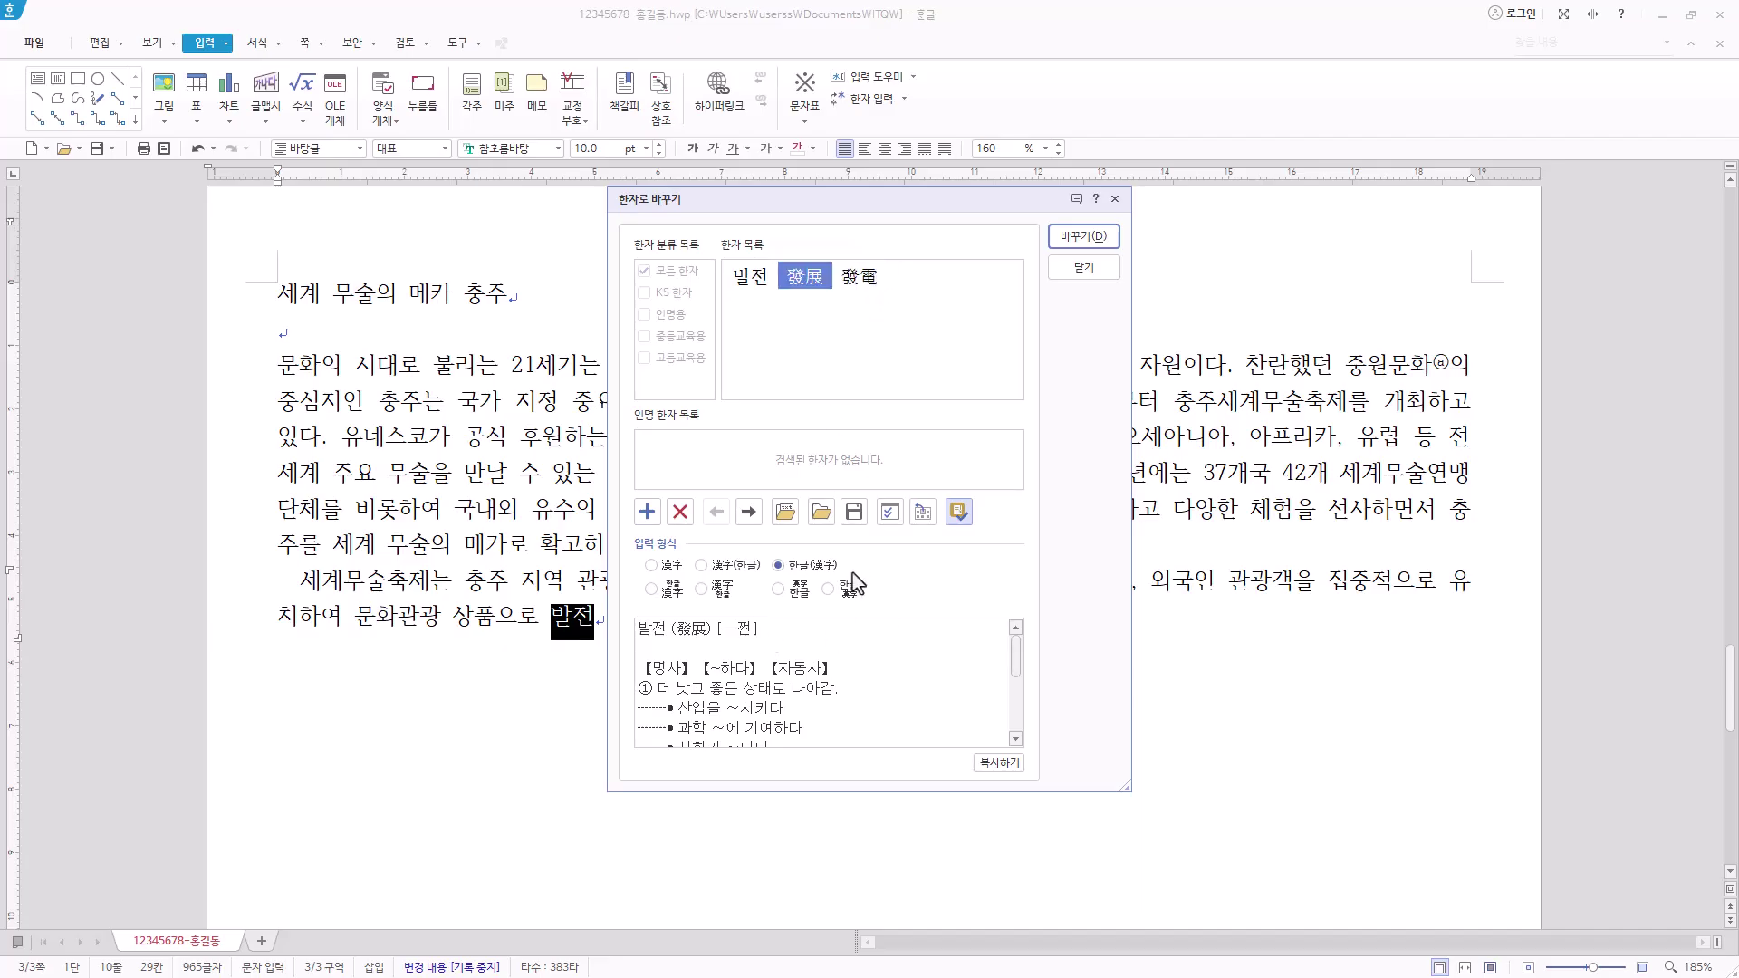
pyautogui.click(1099, 236)
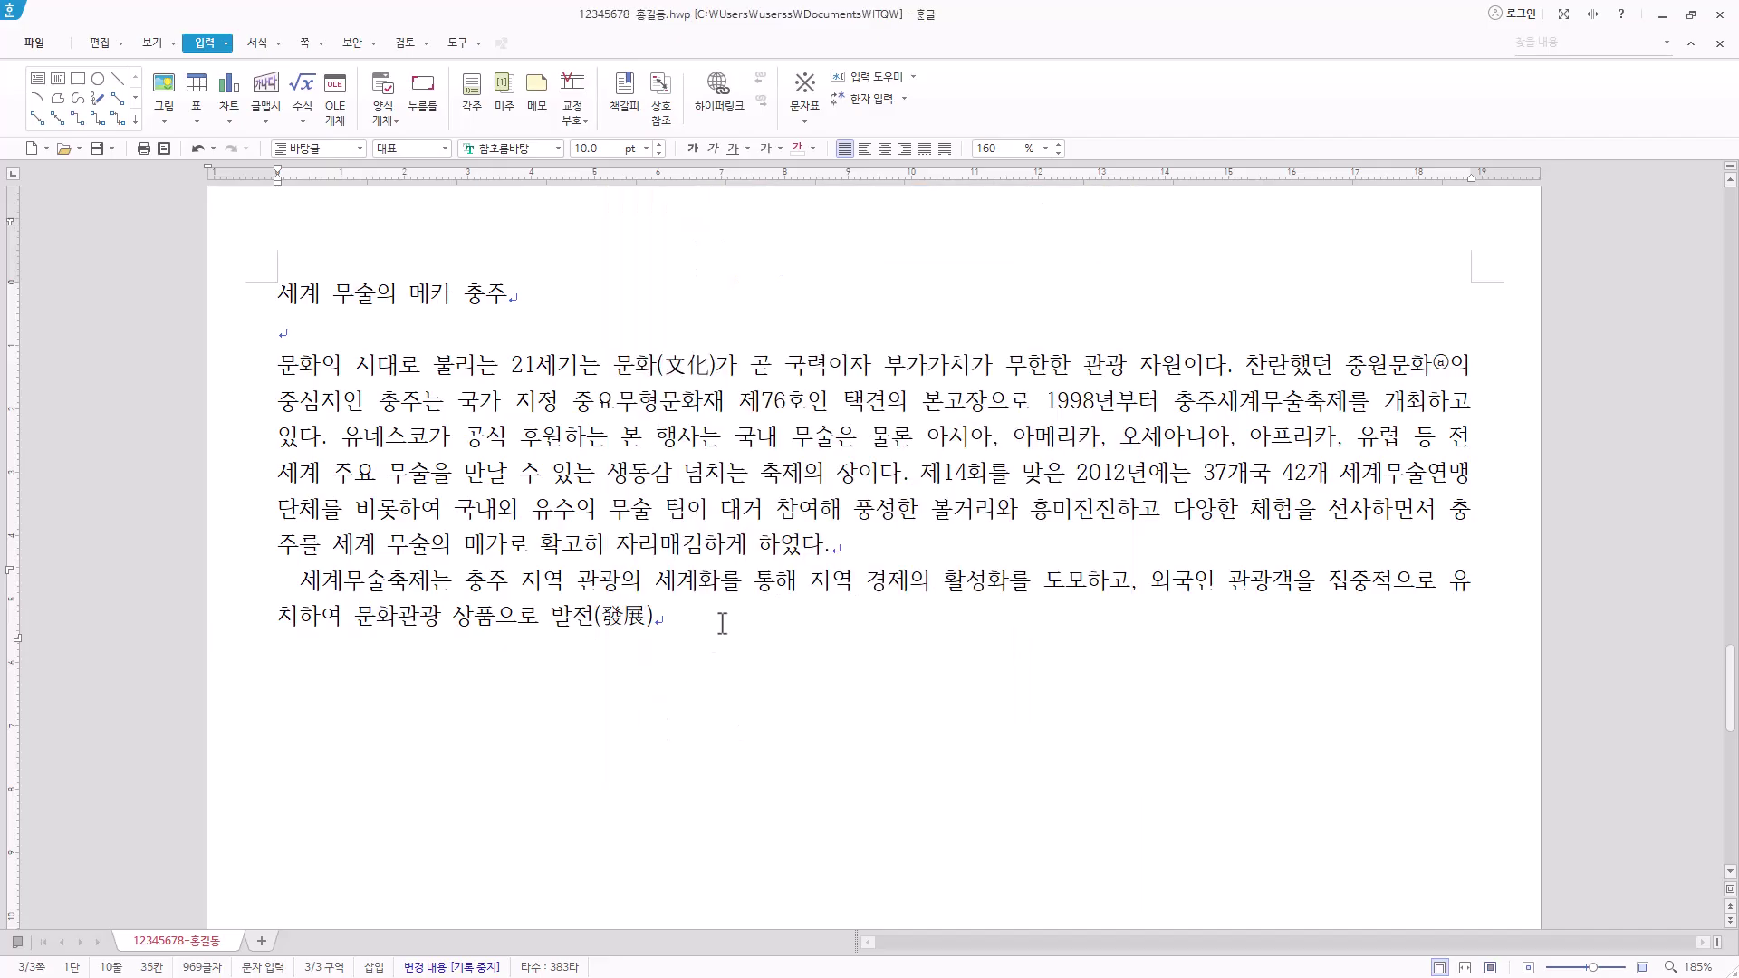
# Complete the second paragraph from 하는 데 그 목적이 있다. through 무술의 대중화에 앞장서고자 한다
pyautogui.write('하는 데 그 목적이 있다. 공식 행사, 문화 행사, 무술 및 경연 행사 등 무대 프로그램과 무술체험복합관, 건강체험관 등 상설 프로그램 그리고 시민 참여 및 경연 행사와 전시 프로그램을 통해 무술을 사랑하는 마니아뿐만 아니라 국내외 많은 관광객을 대상으로 무술의 대중화에 앞장서고자 한다.')
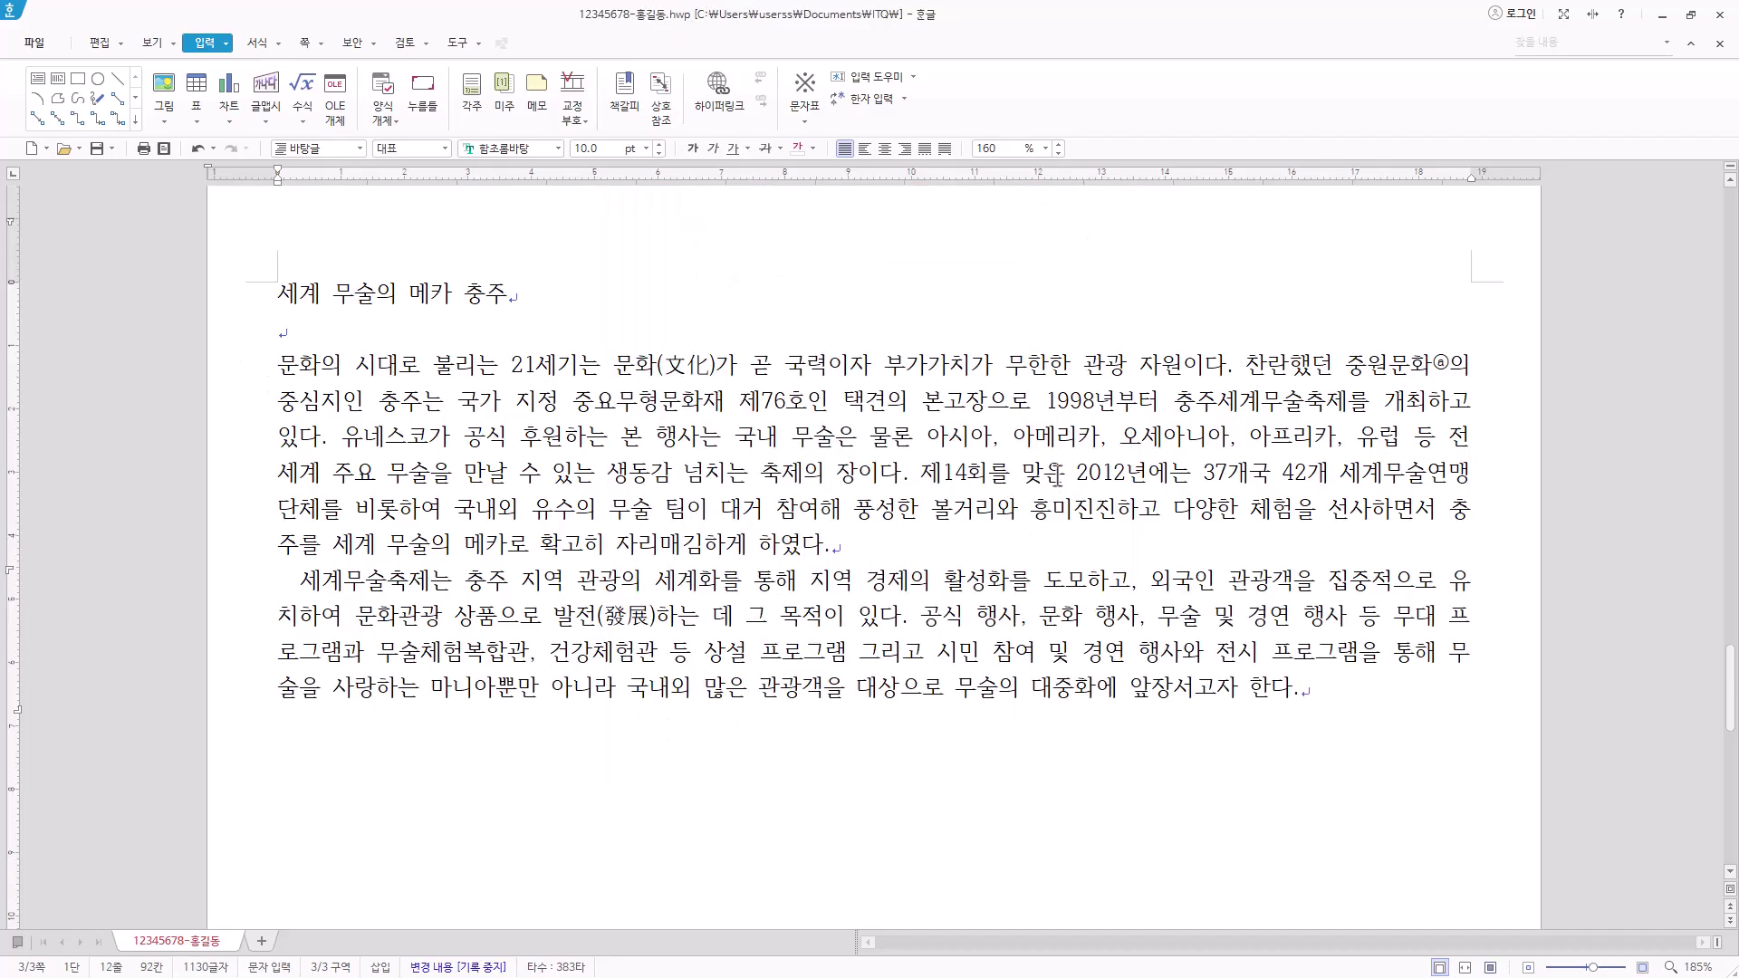
pyautogui.hotkey('shift', 'Home')
pyautogui.hotkey('shift', 'Up')
pyautogui.hotkey('shift', 'Up')
pyautogui.hotkey('shift', 'Up')
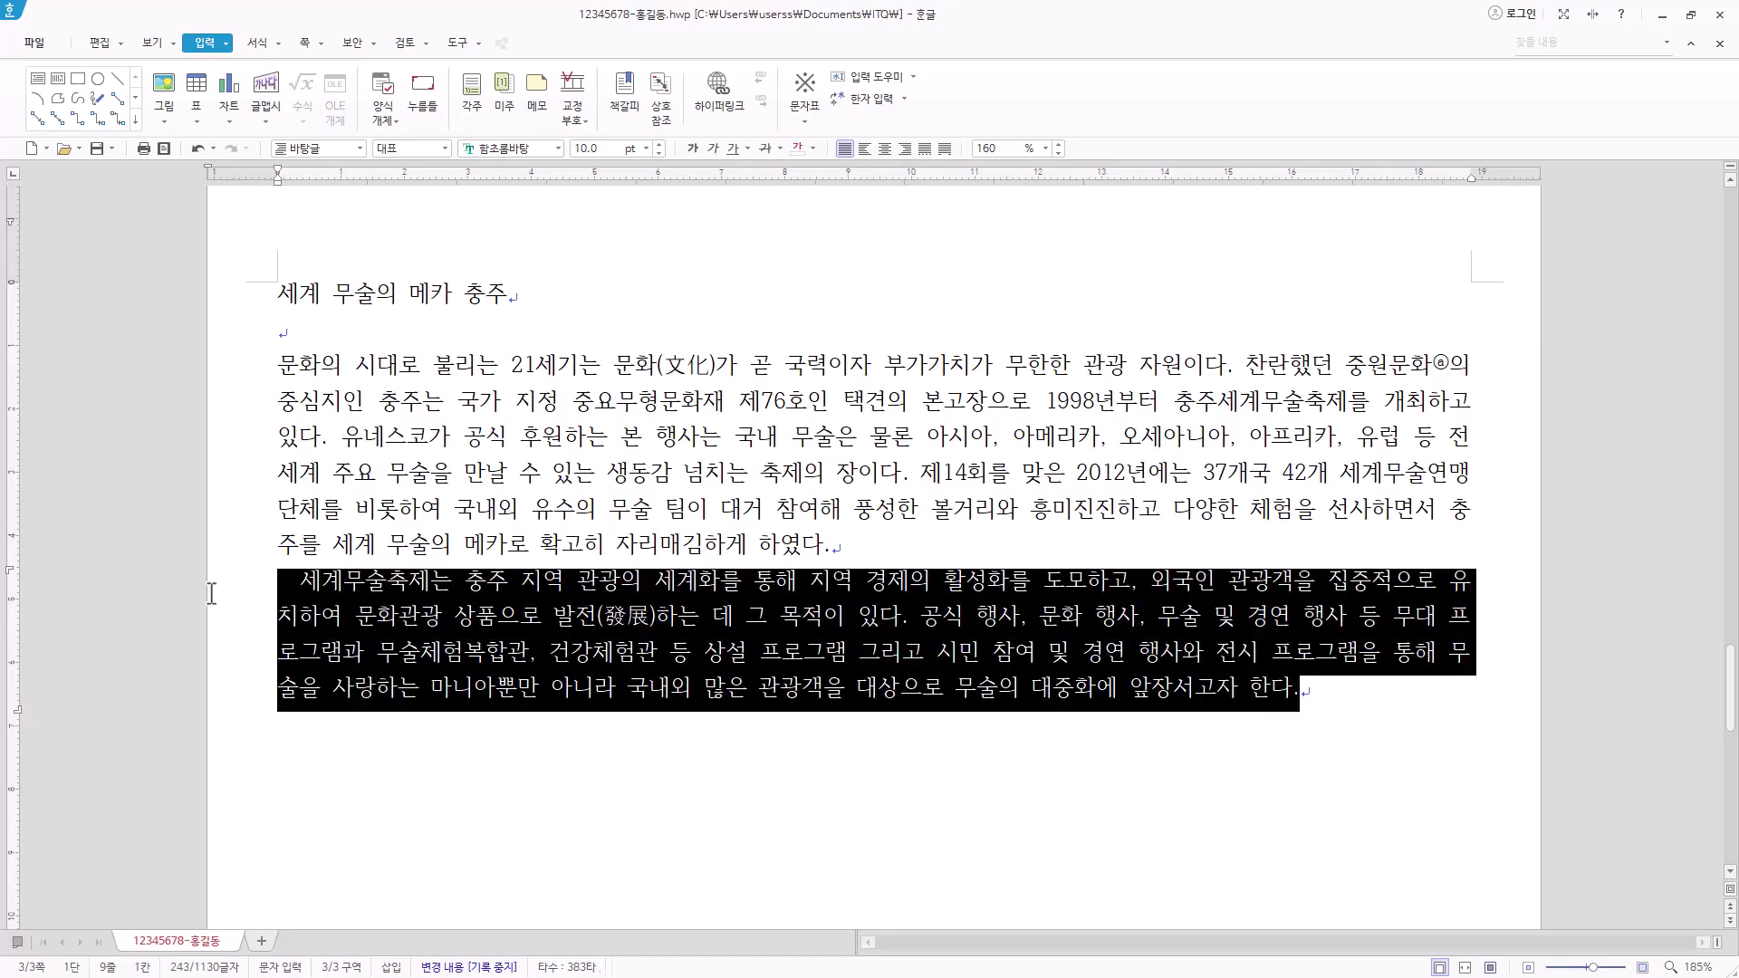
pyautogui.click(1332, 692)
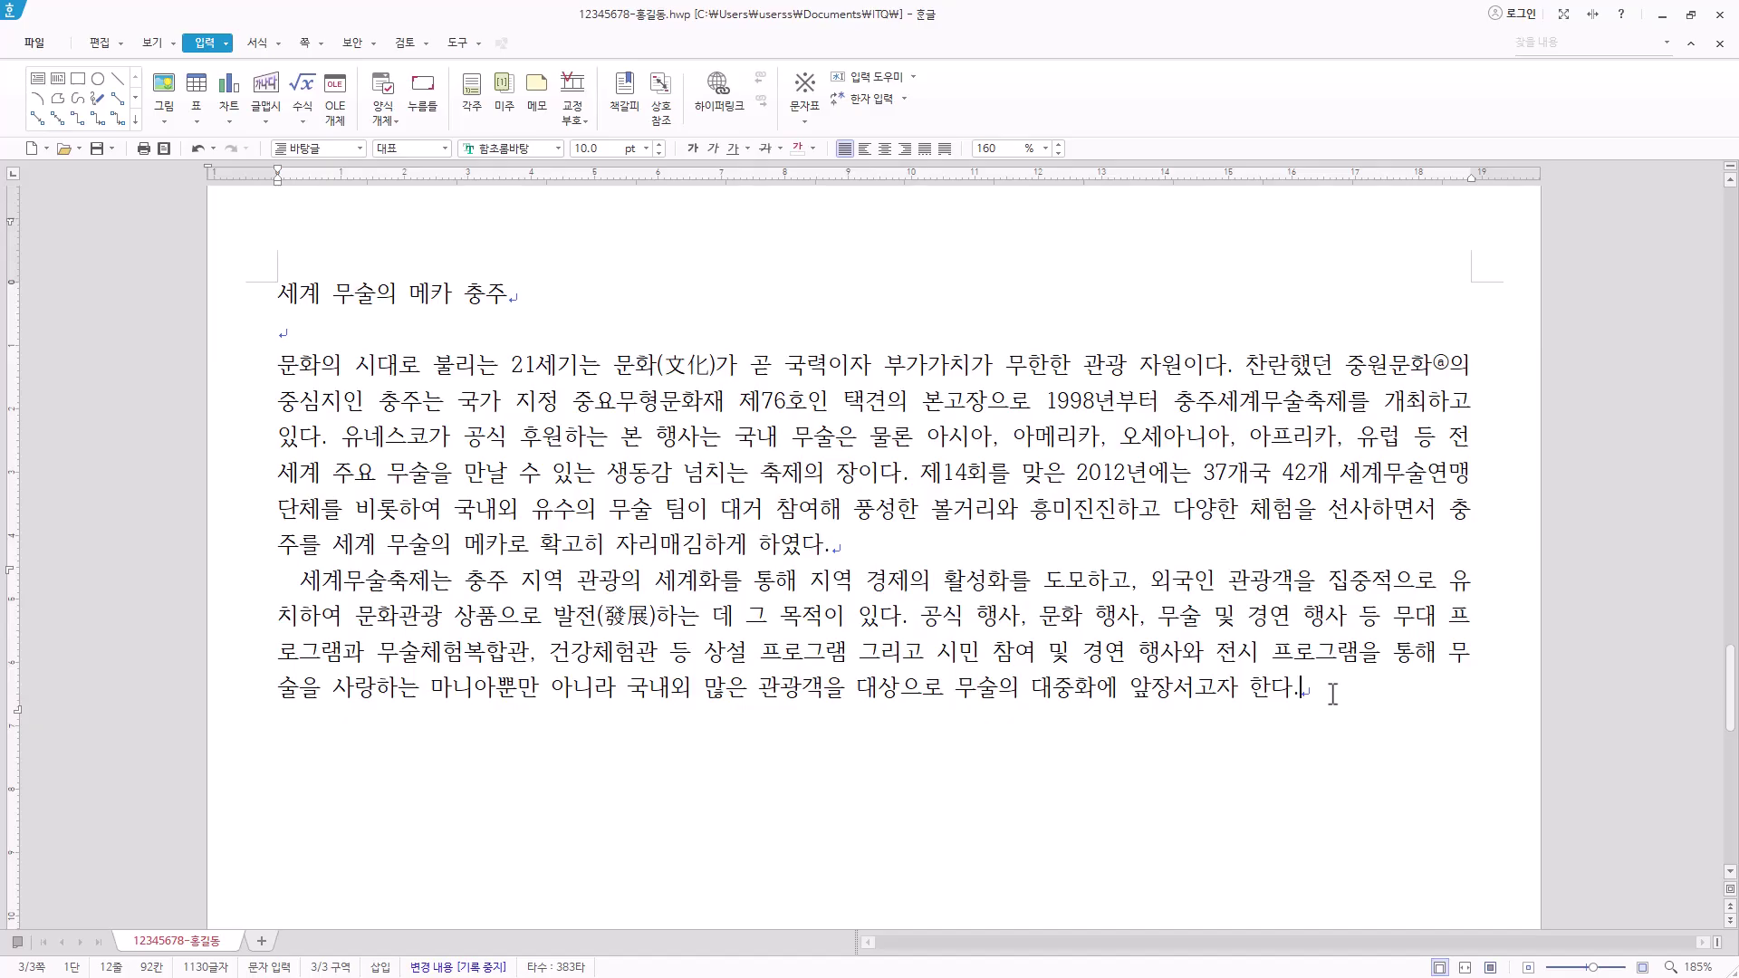
# After a blank line below the second paragraph, insert ♥ from the HNC 전각 기호(일반) characters and write the heading 세계의 전통 무술 beside it
pyautogui.press('Return')
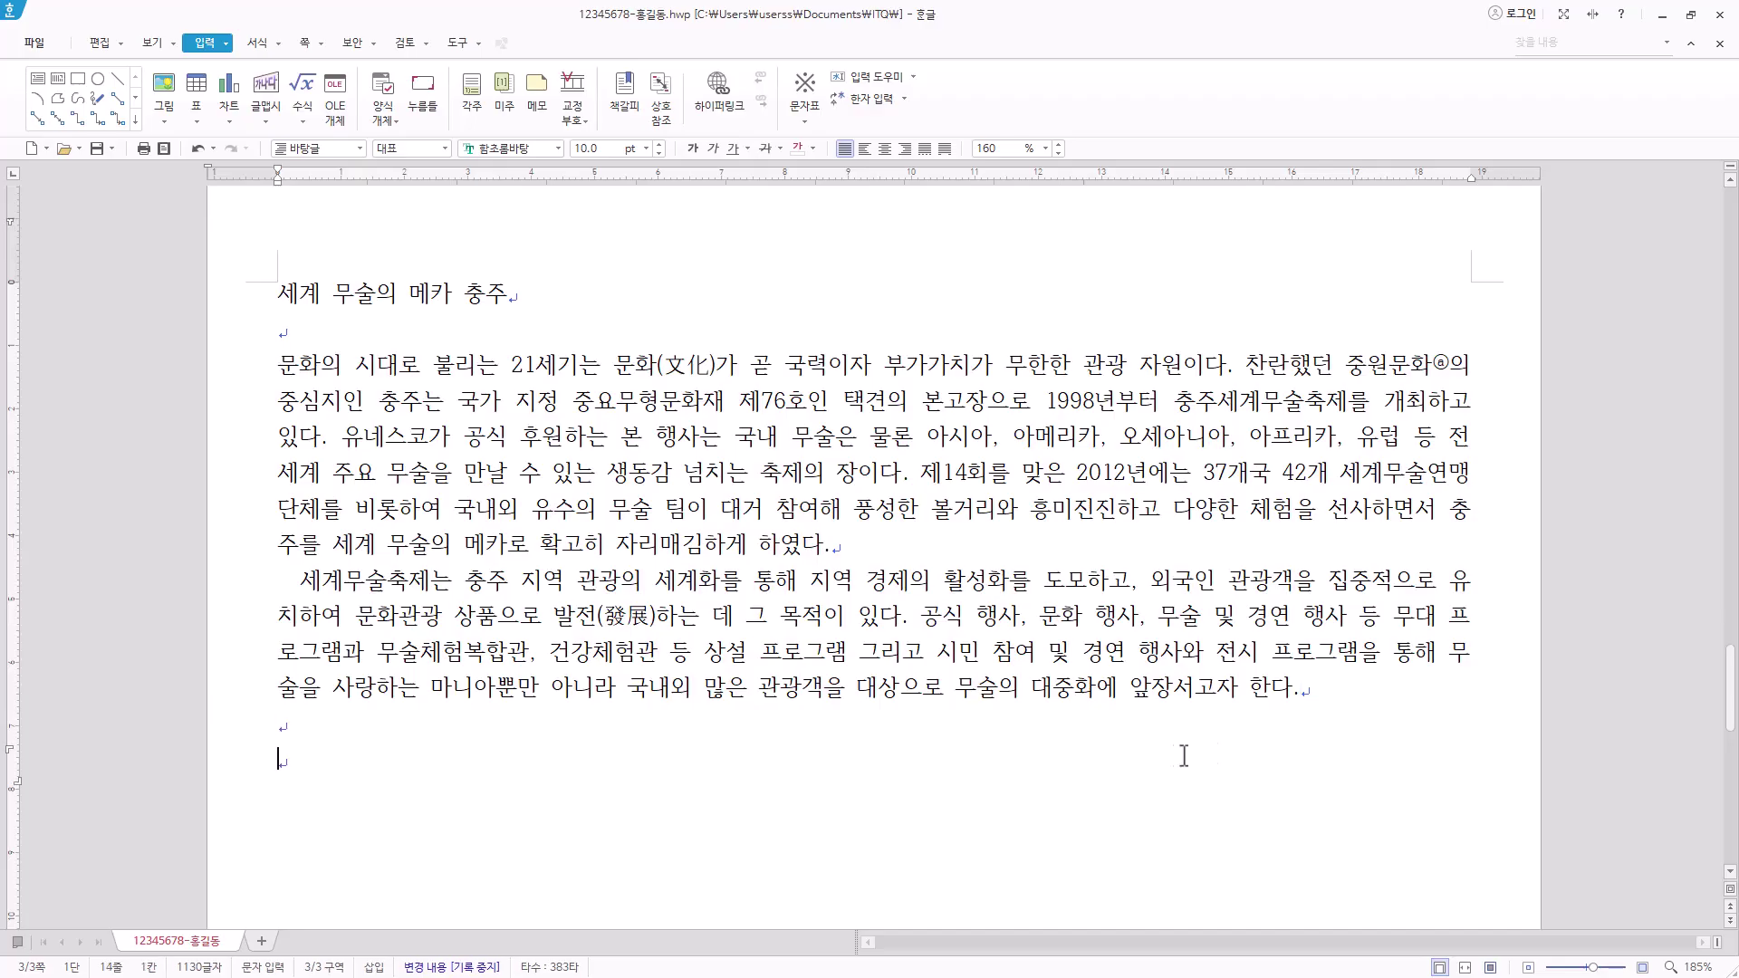
pyautogui.scroll(-1, 299, 772)
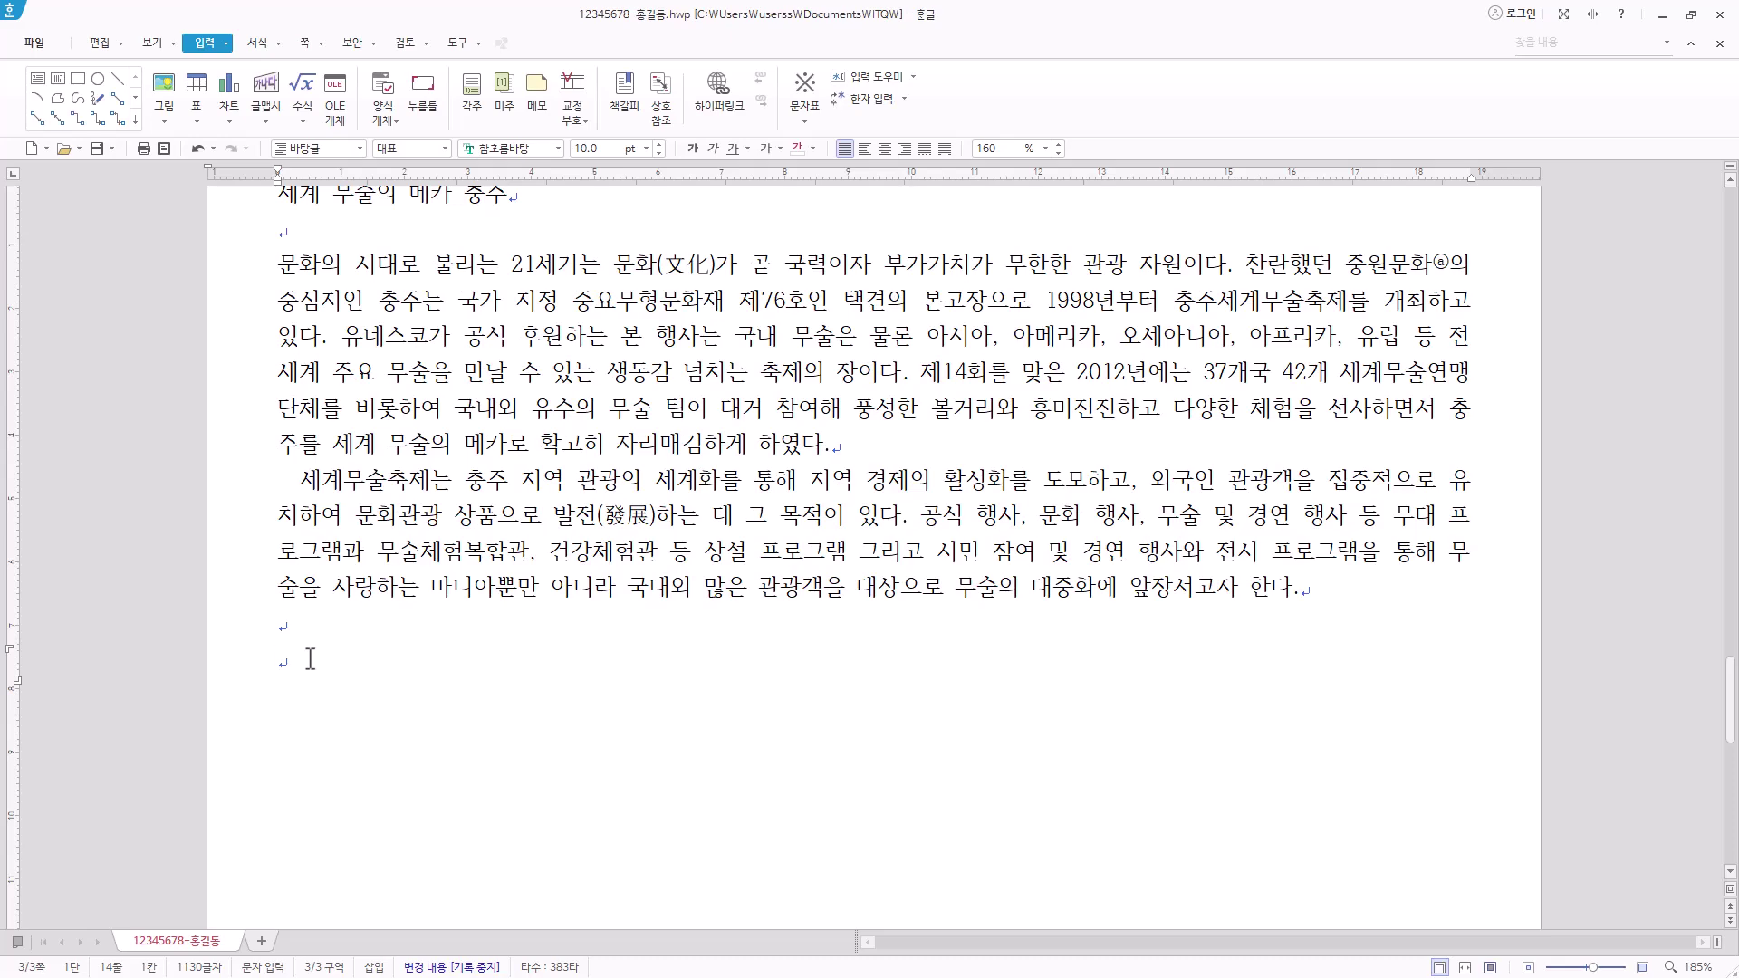
pyautogui.hotkey('ctrl', 'F10')
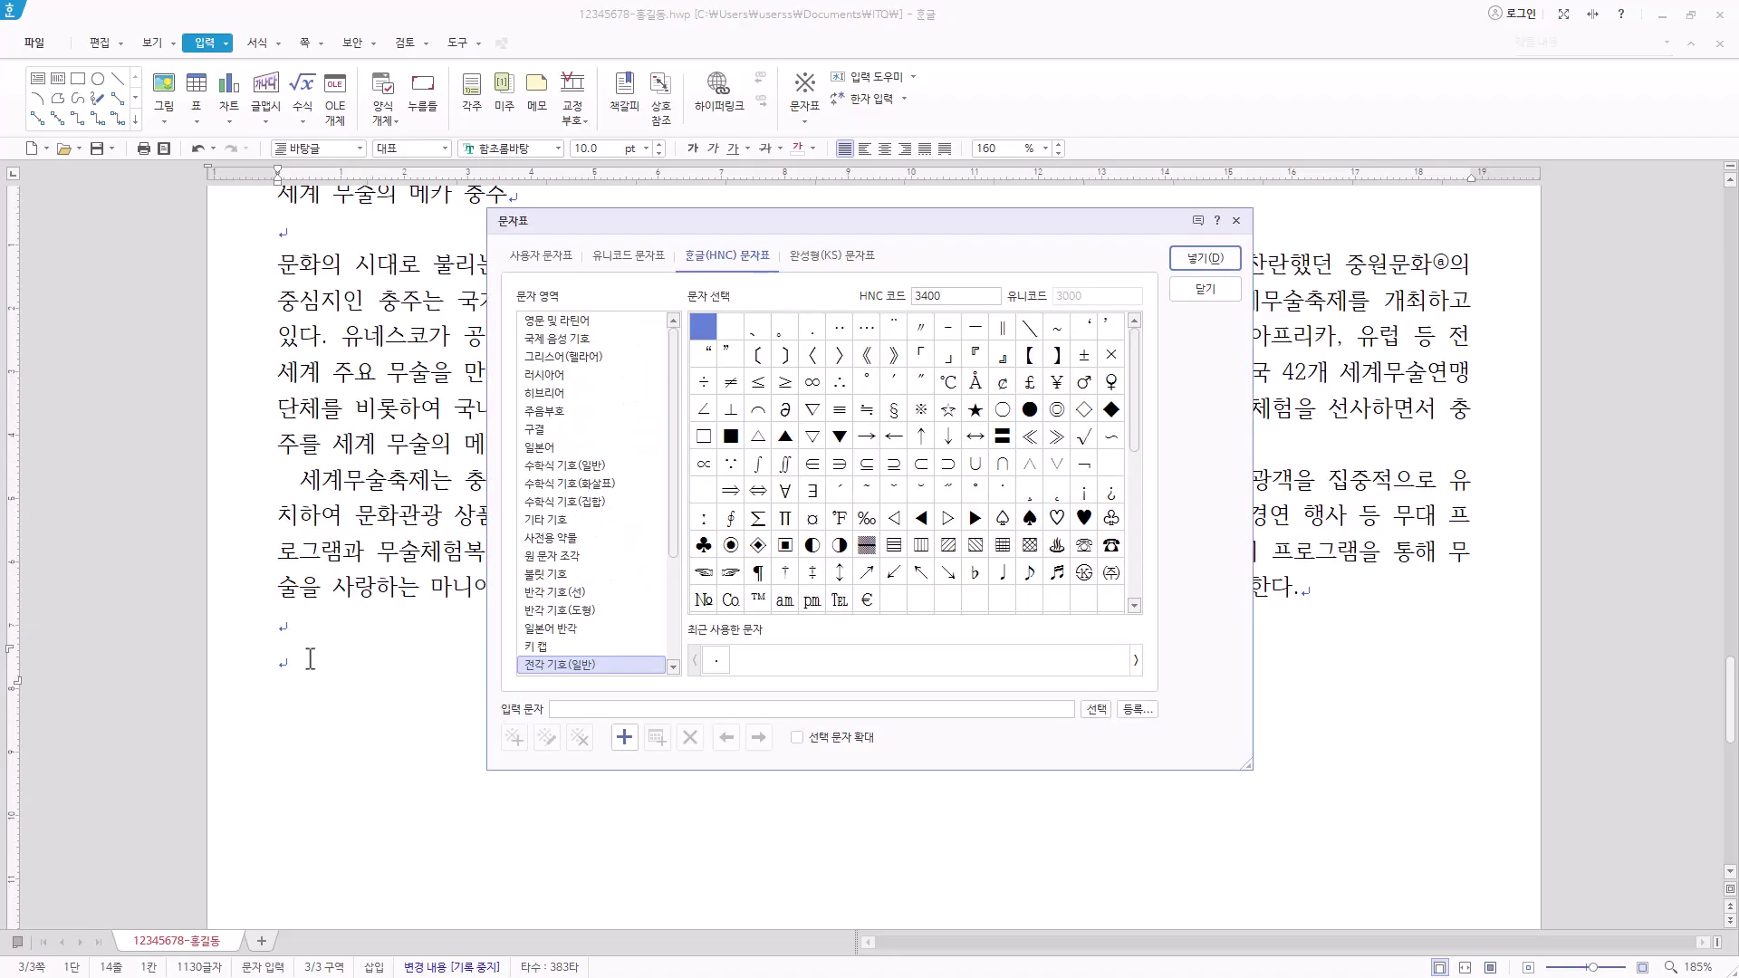
pyautogui.click(540, 262)
pyautogui.click(623, 260)
pyautogui.click(761, 260)
pyautogui.moveTo(676, 543); pyautogui.dragTo(681, 616)
pyautogui.click(594, 561)
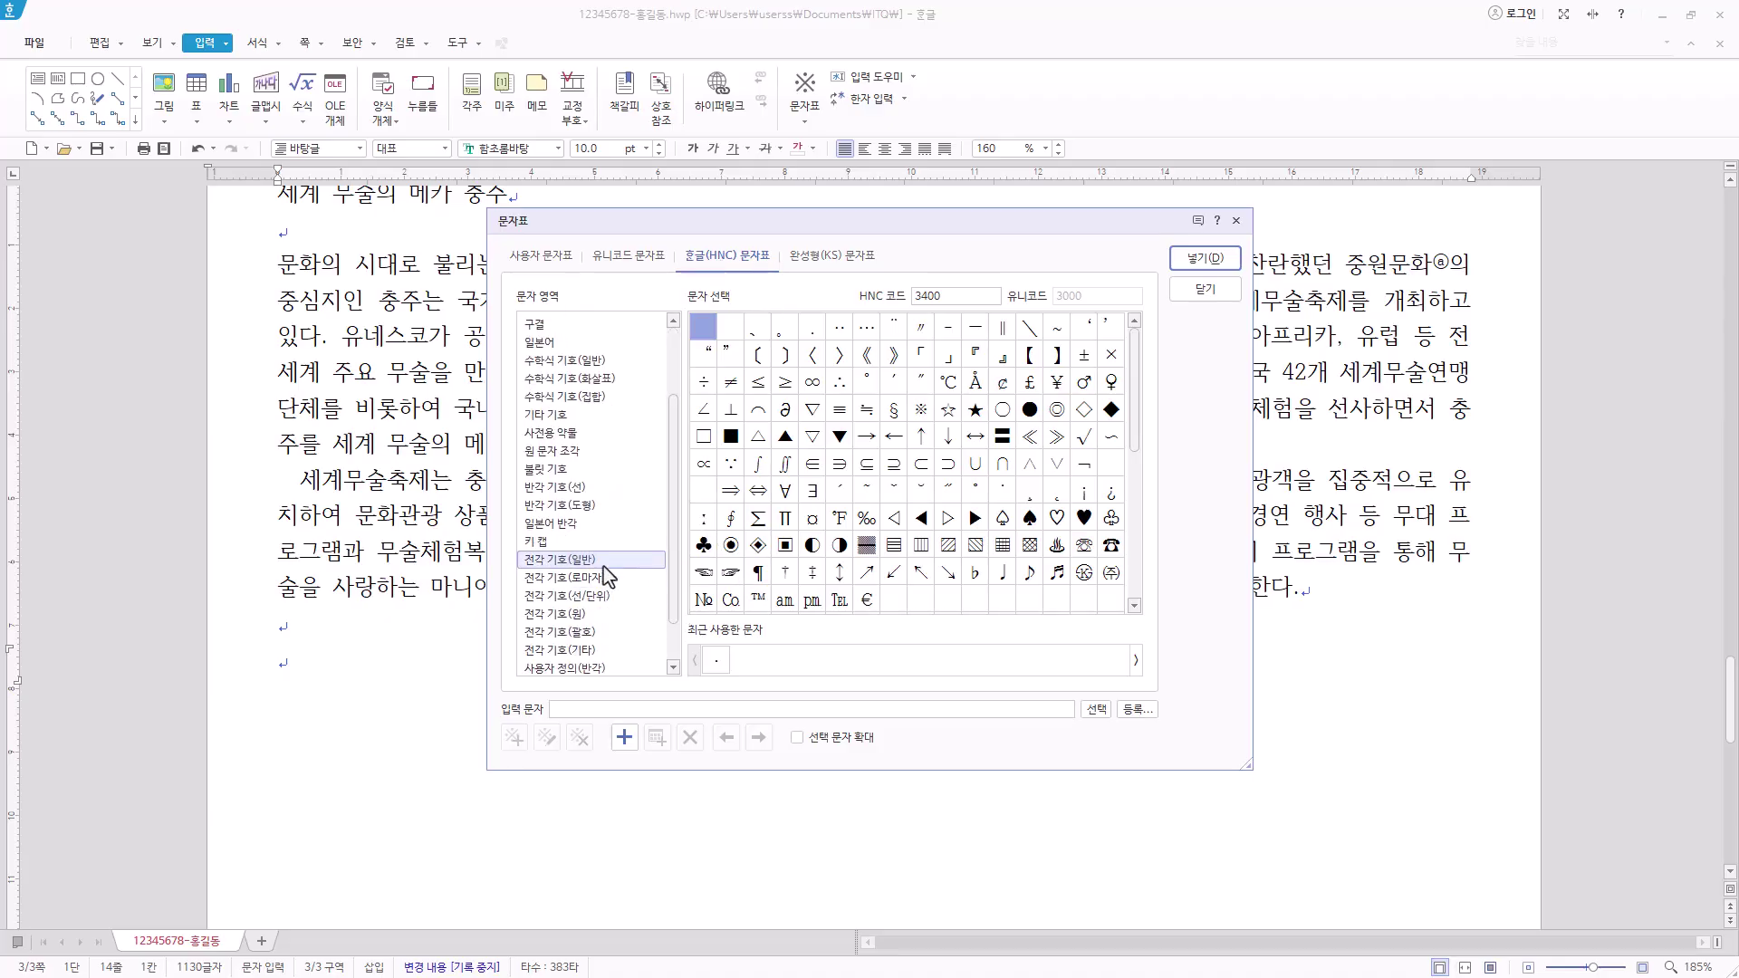
pyautogui.click(605, 256)
pyautogui.click(815, 255)
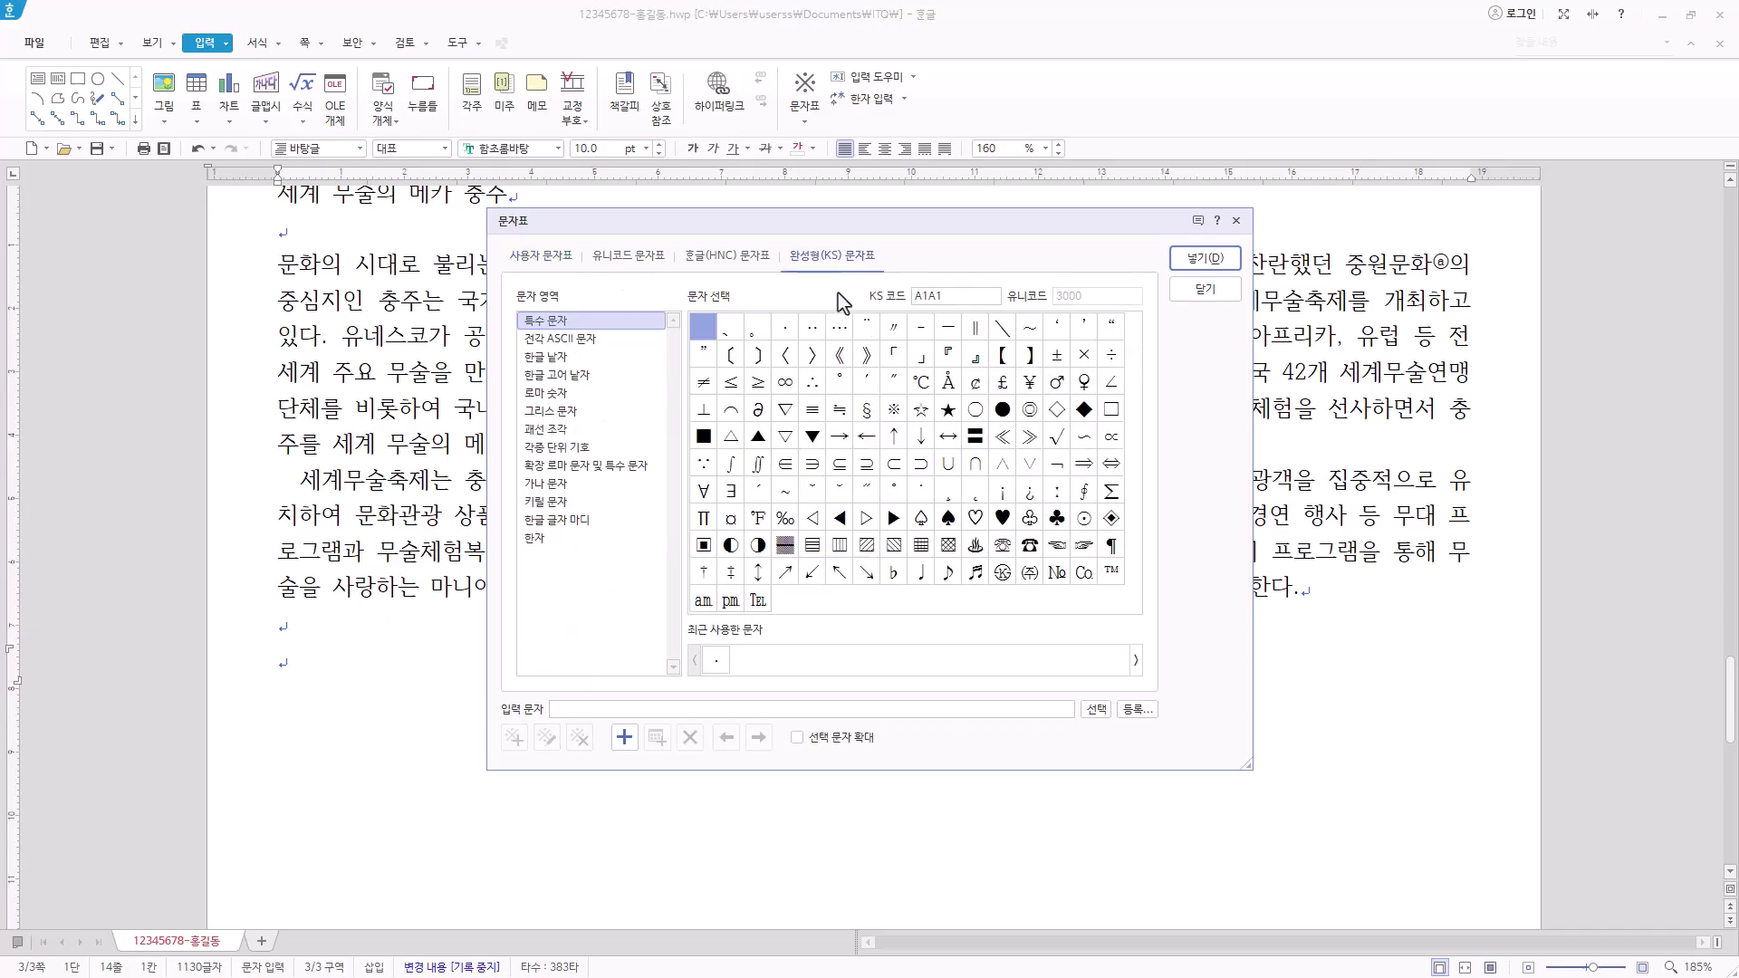
pyautogui.click(703, 261)
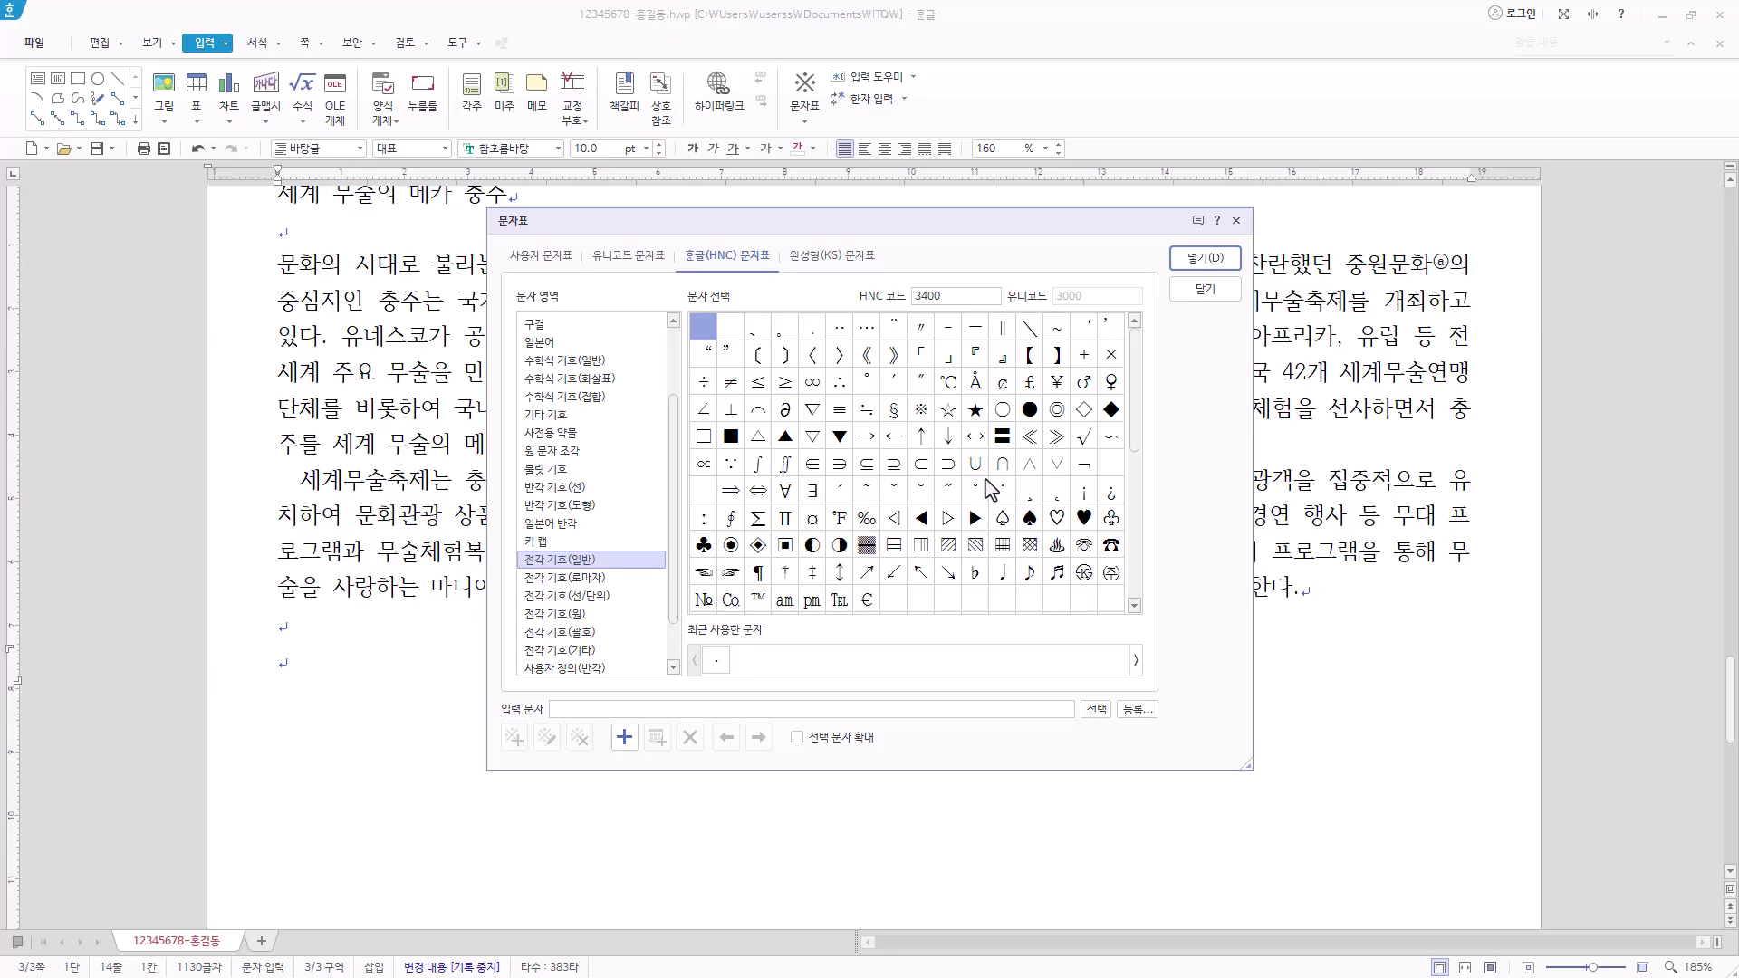
pyautogui.click(1082, 521)
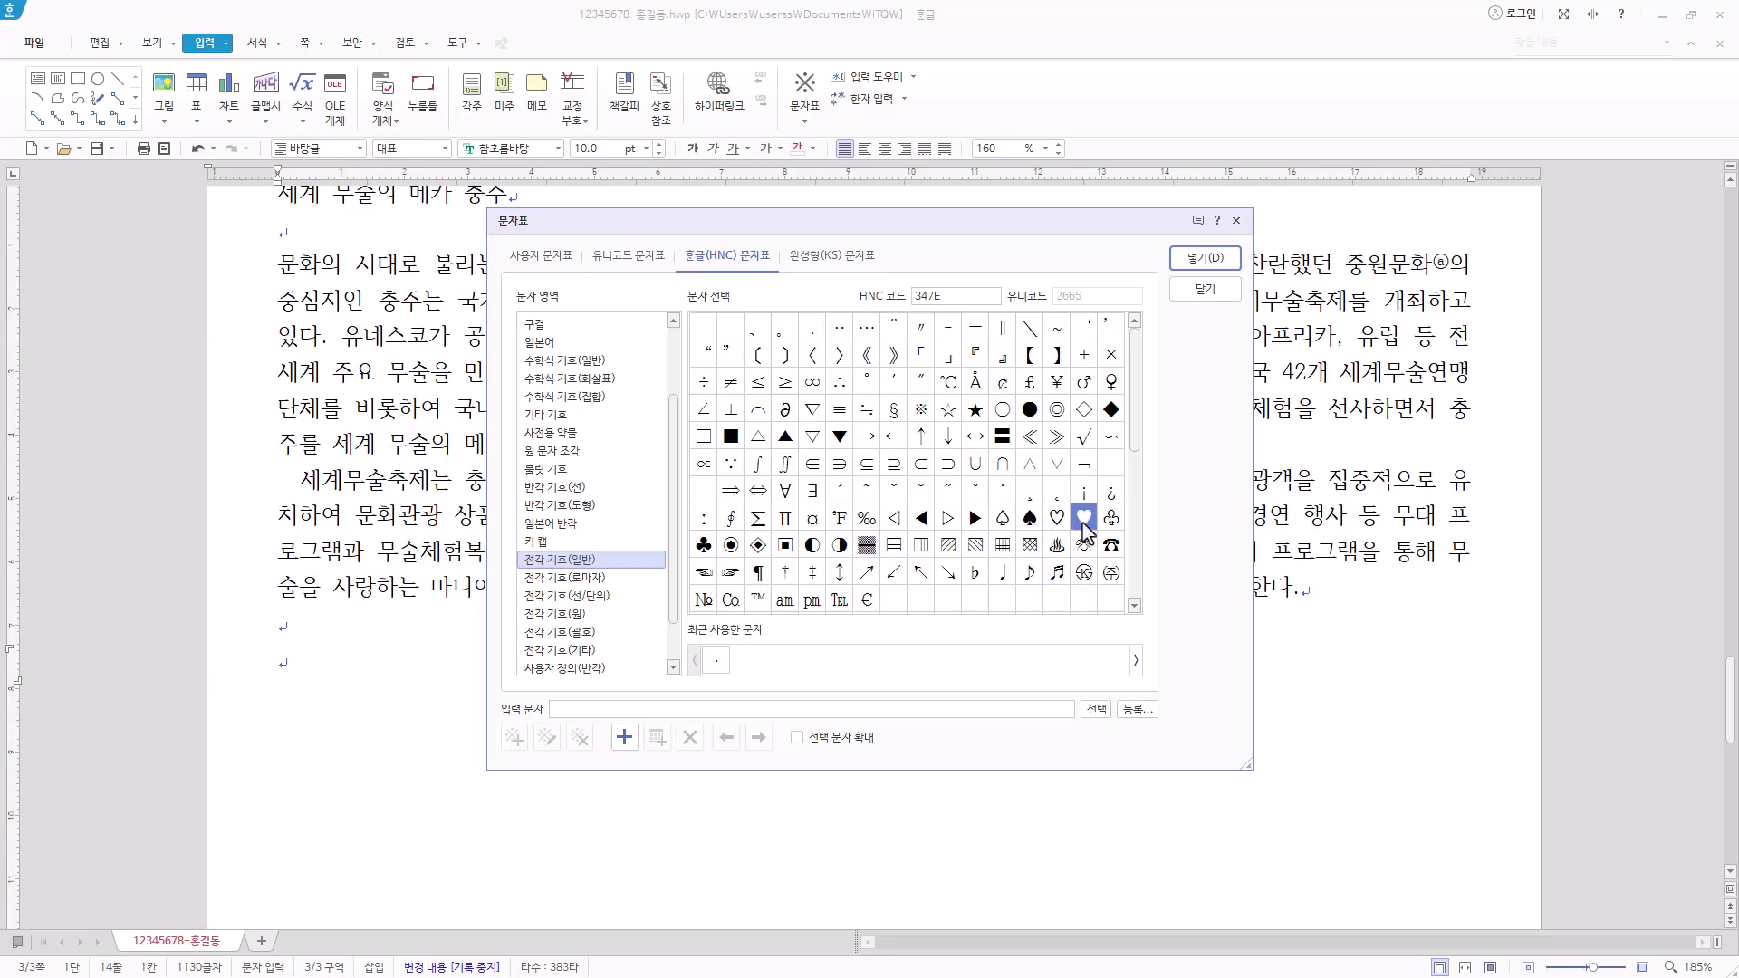
pyautogui.click(1205, 258)
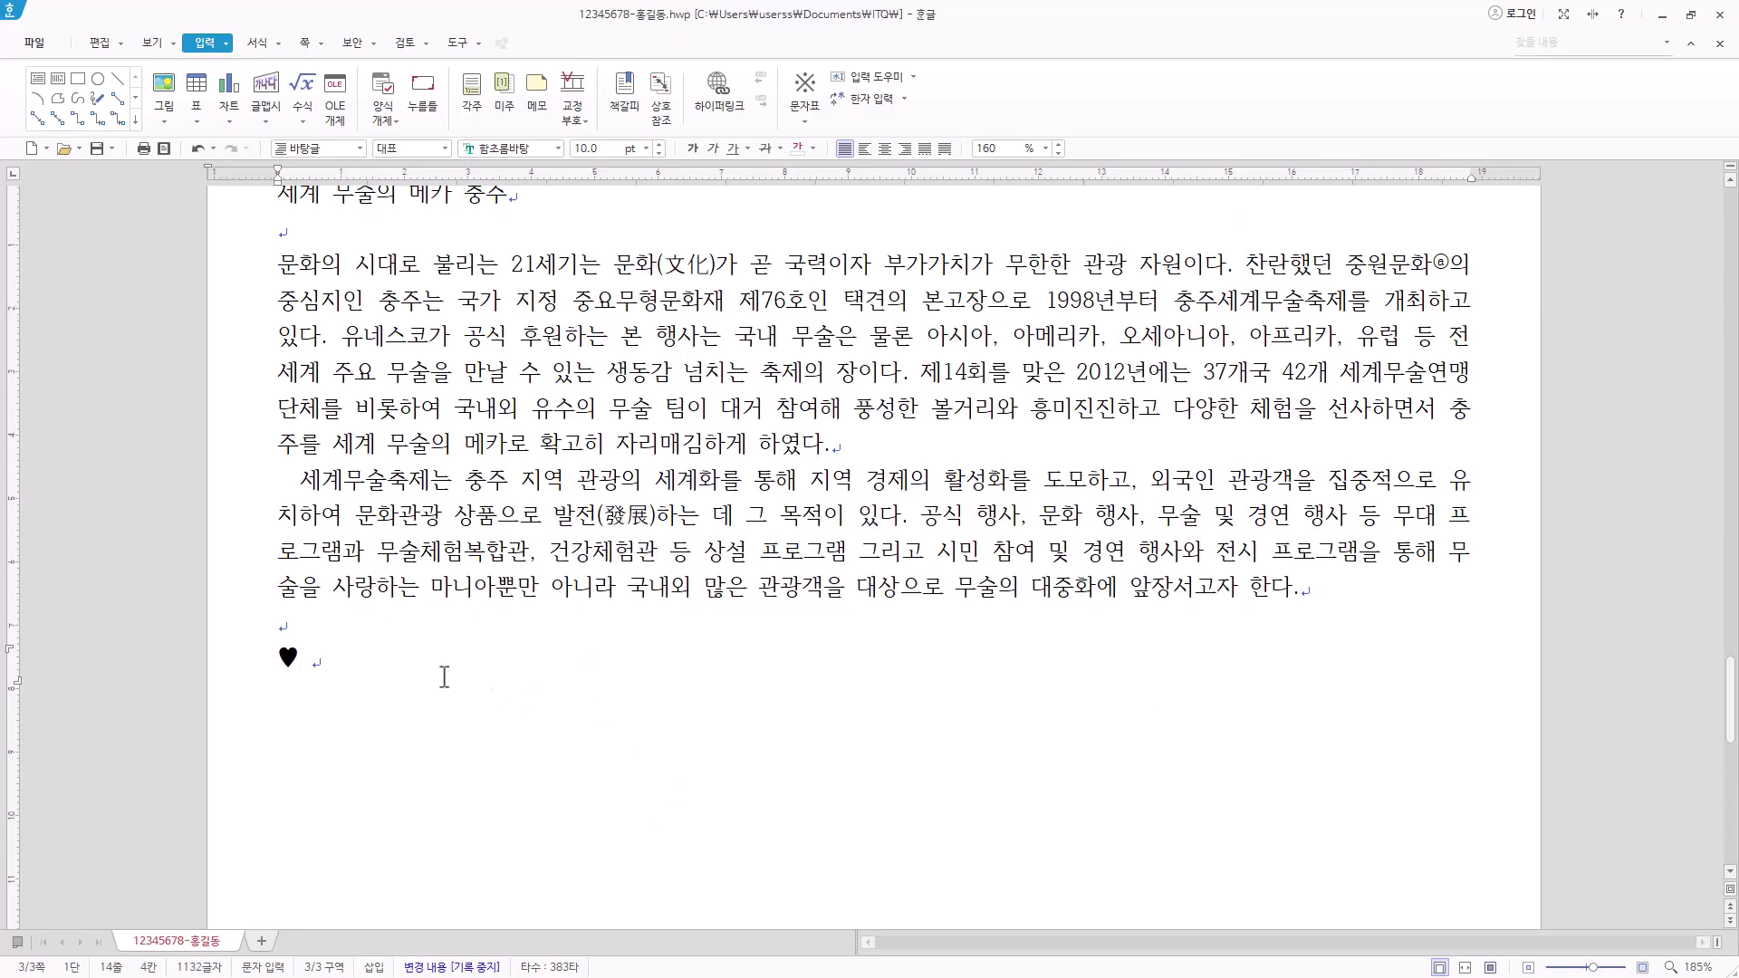
pyautogui.write('세계의 전통 무술')
pyautogui.press('Return')
# Enter the six lines on Korean and Japanese martial arts under the heading, from 한국의 전통 무술 through 가라테 : 신체 각 부위면을 이용해서 상대방을 공격하는 무술
pyautogui.scroll(-2, 489, 618)
pyautogui.scroll(-2, 462, 532)
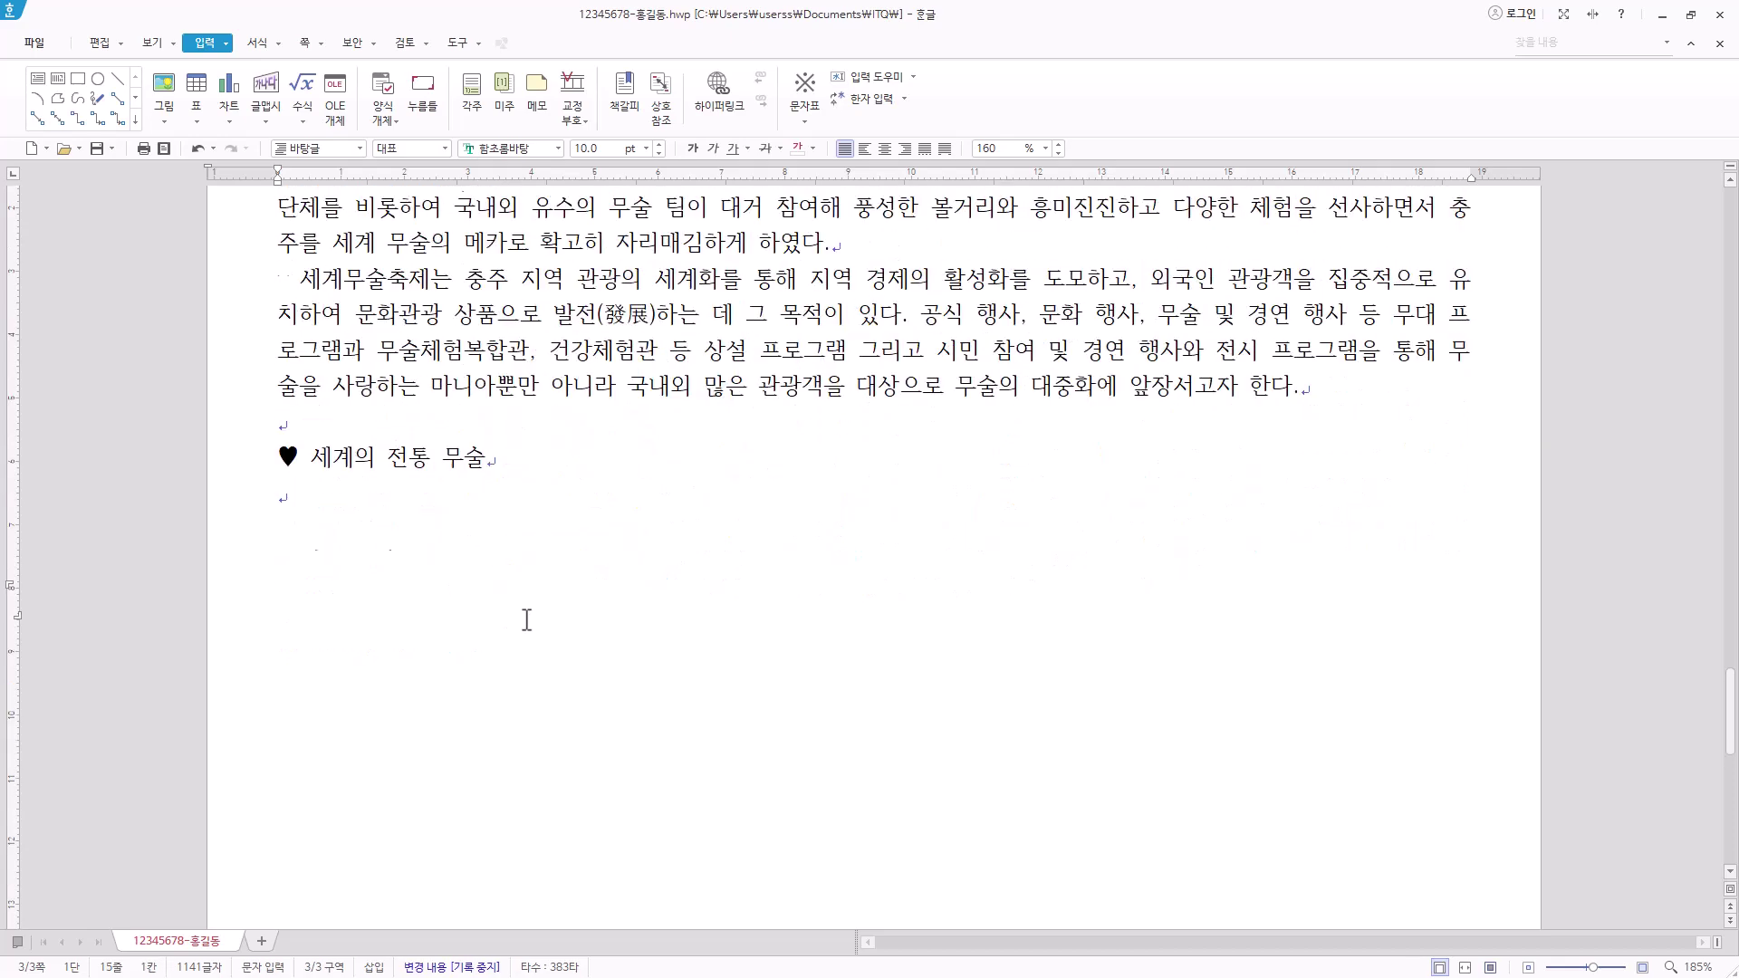
pyautogui.scroll(-2, 404, 483)
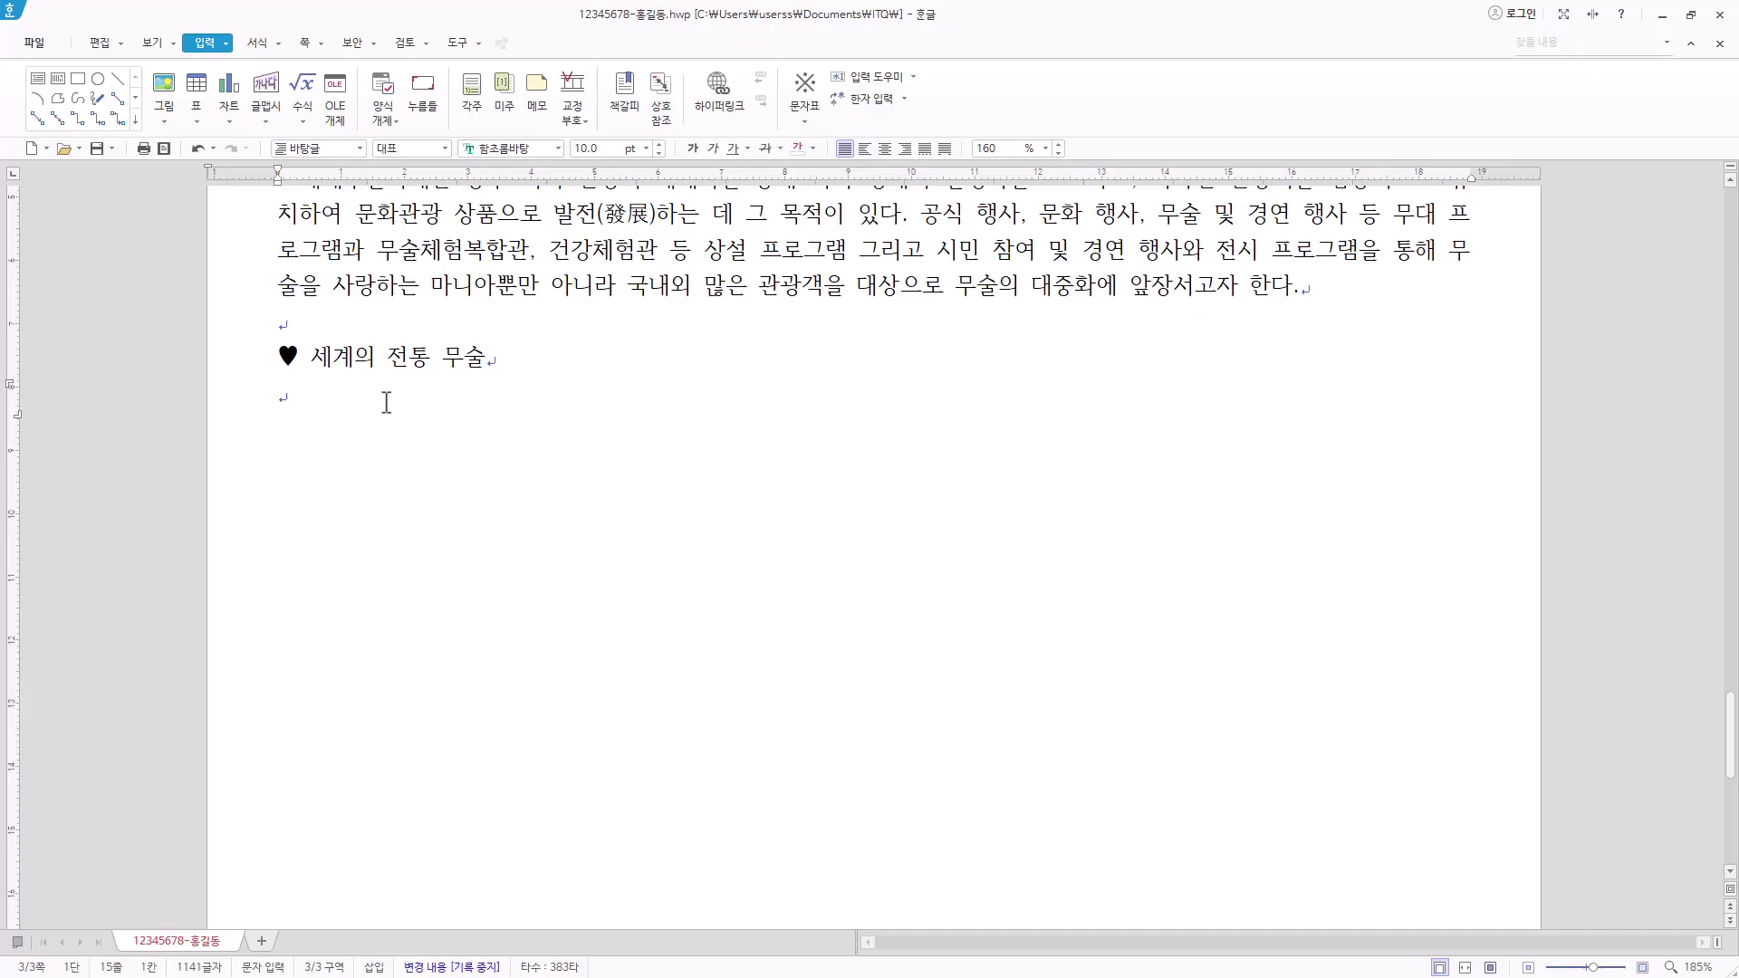
pyautogui.write('한국의 전통 무술 태권도 : 기술단련으로 자신의 신체를 방어하는 호신 무술 합기도 : 합기를 사용해서 상대를 다루는 전통 무예 일본의 전통 무술 주짓수 : 유술을 바탕으로 상대방을 제압하는 전통 무예 가라테 : 신체 각 부위면을 이용해서 상대방을 공격하는 무술')
pyautogui.moveTo(957, 574); pyautogui.dragTo(210, 404)
pyautogui.click(978, 578)
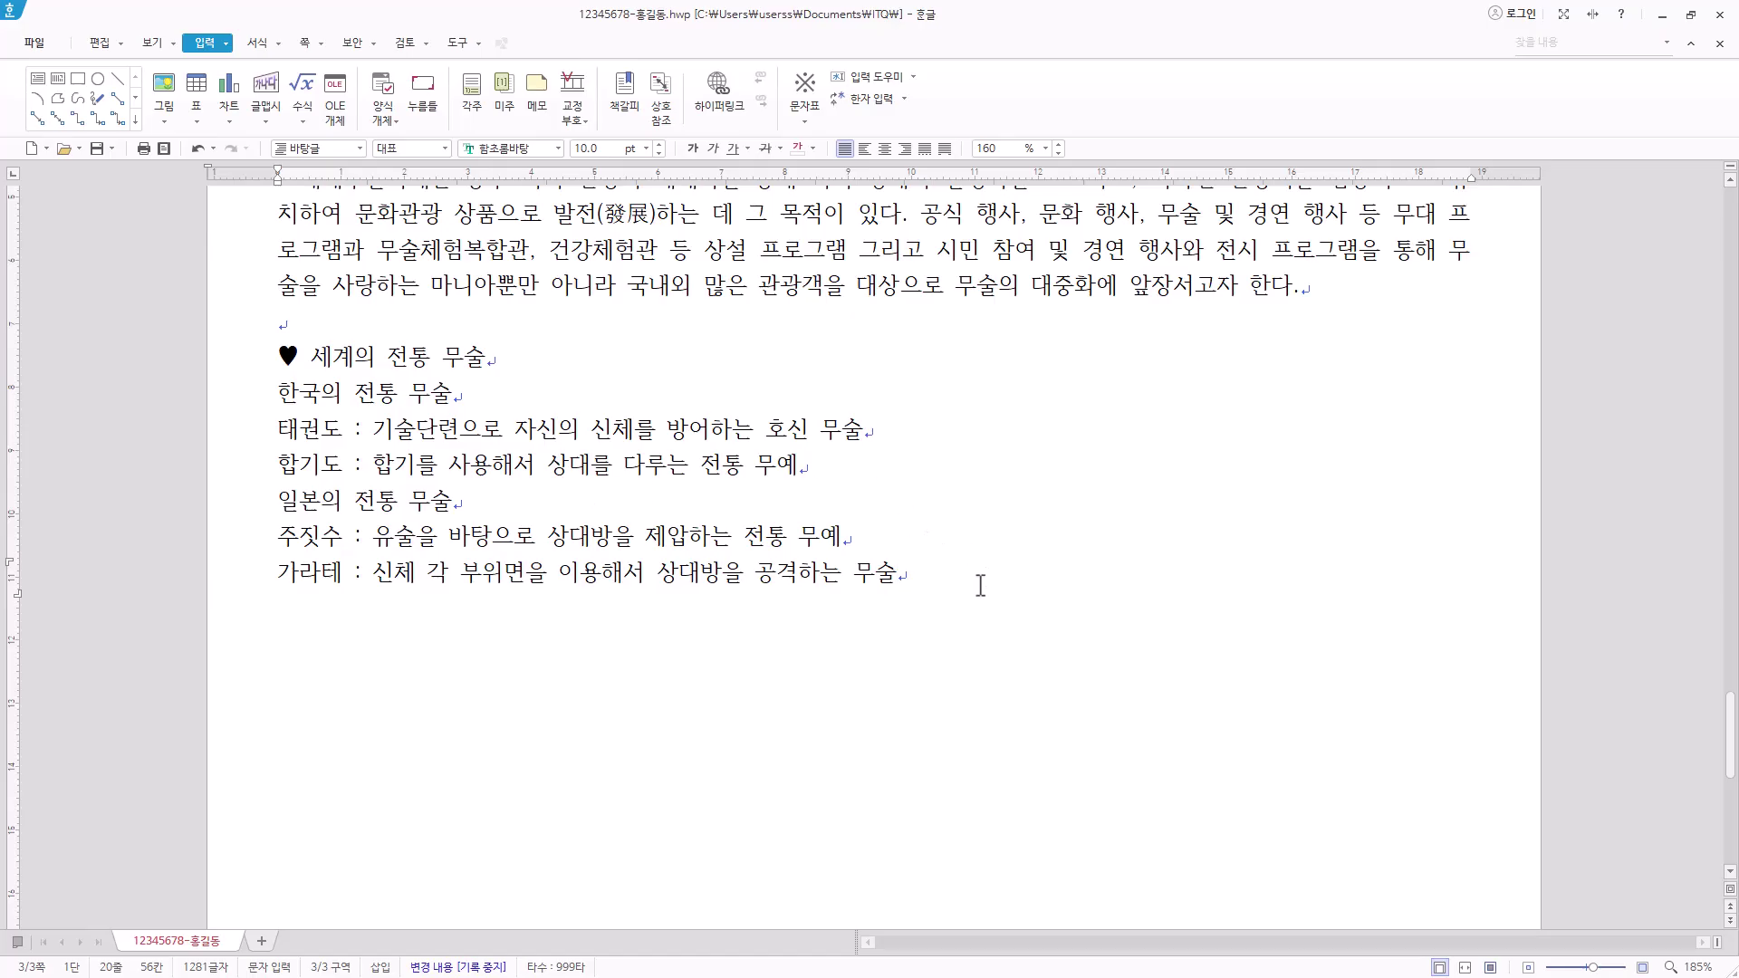
# Leave a blank line after the 가라테 line and add a second ♥ heading reading 무술축제 프로그램과 내용, followed by a new line
pyautogui.press('Return')
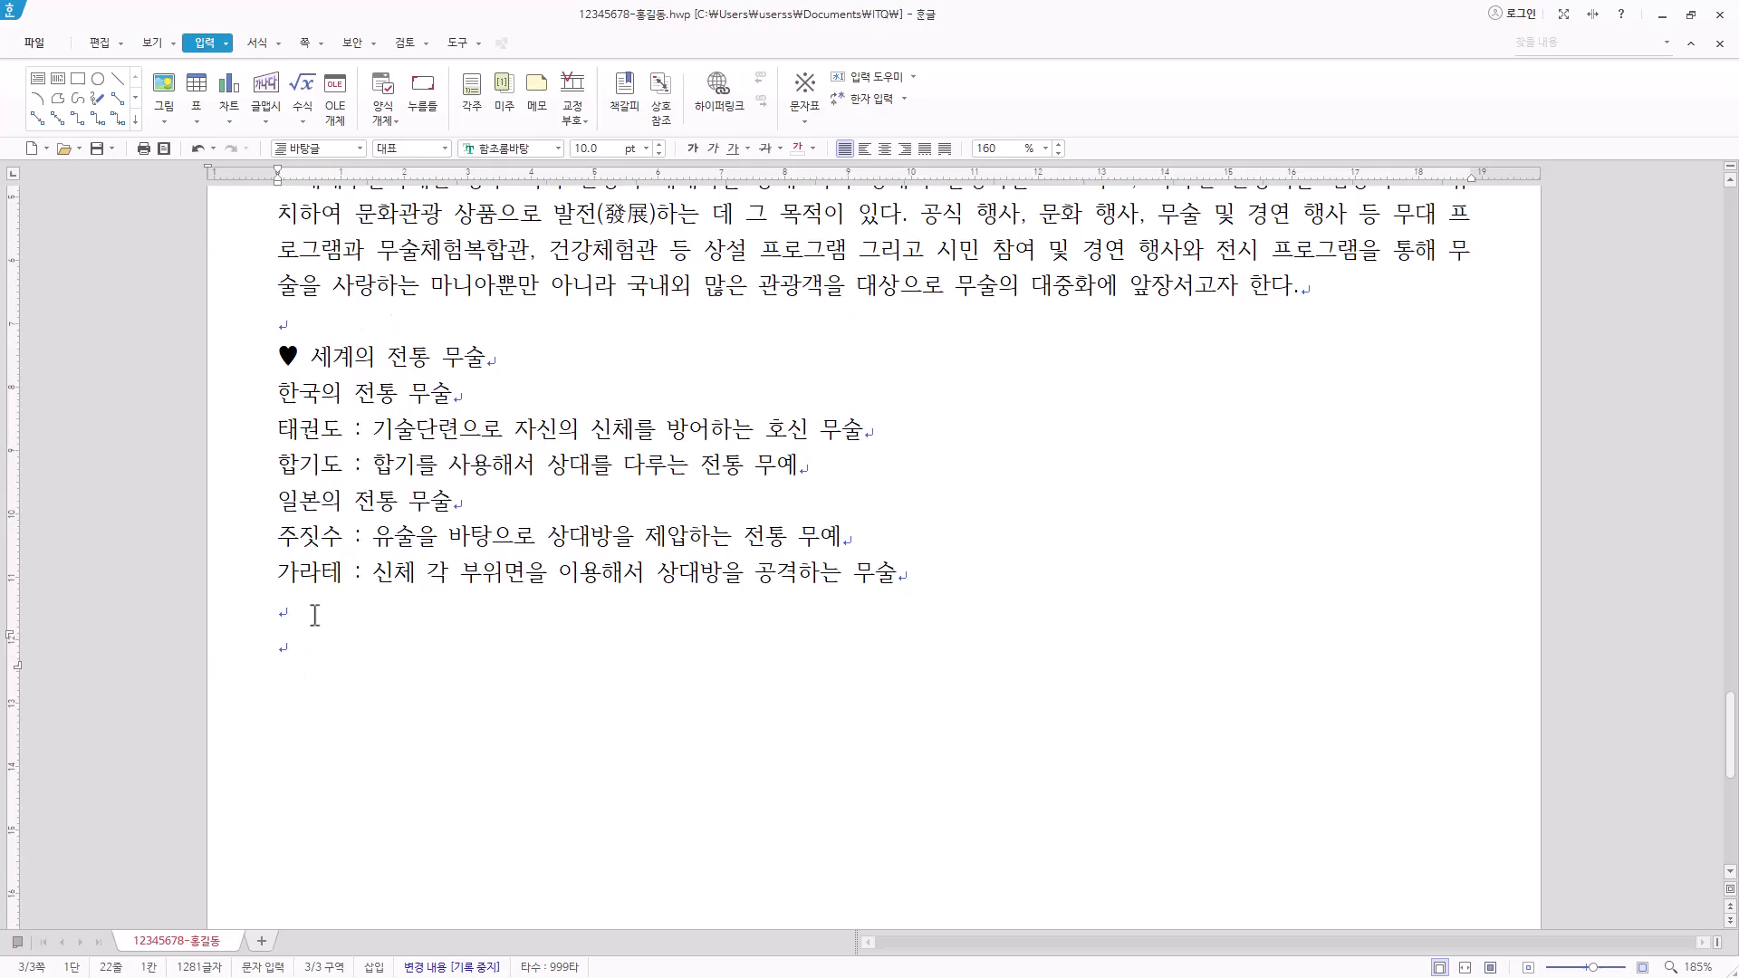
pyautogui.click(269, 668)
pyautogui.hotkey('ctrl', 'F10')
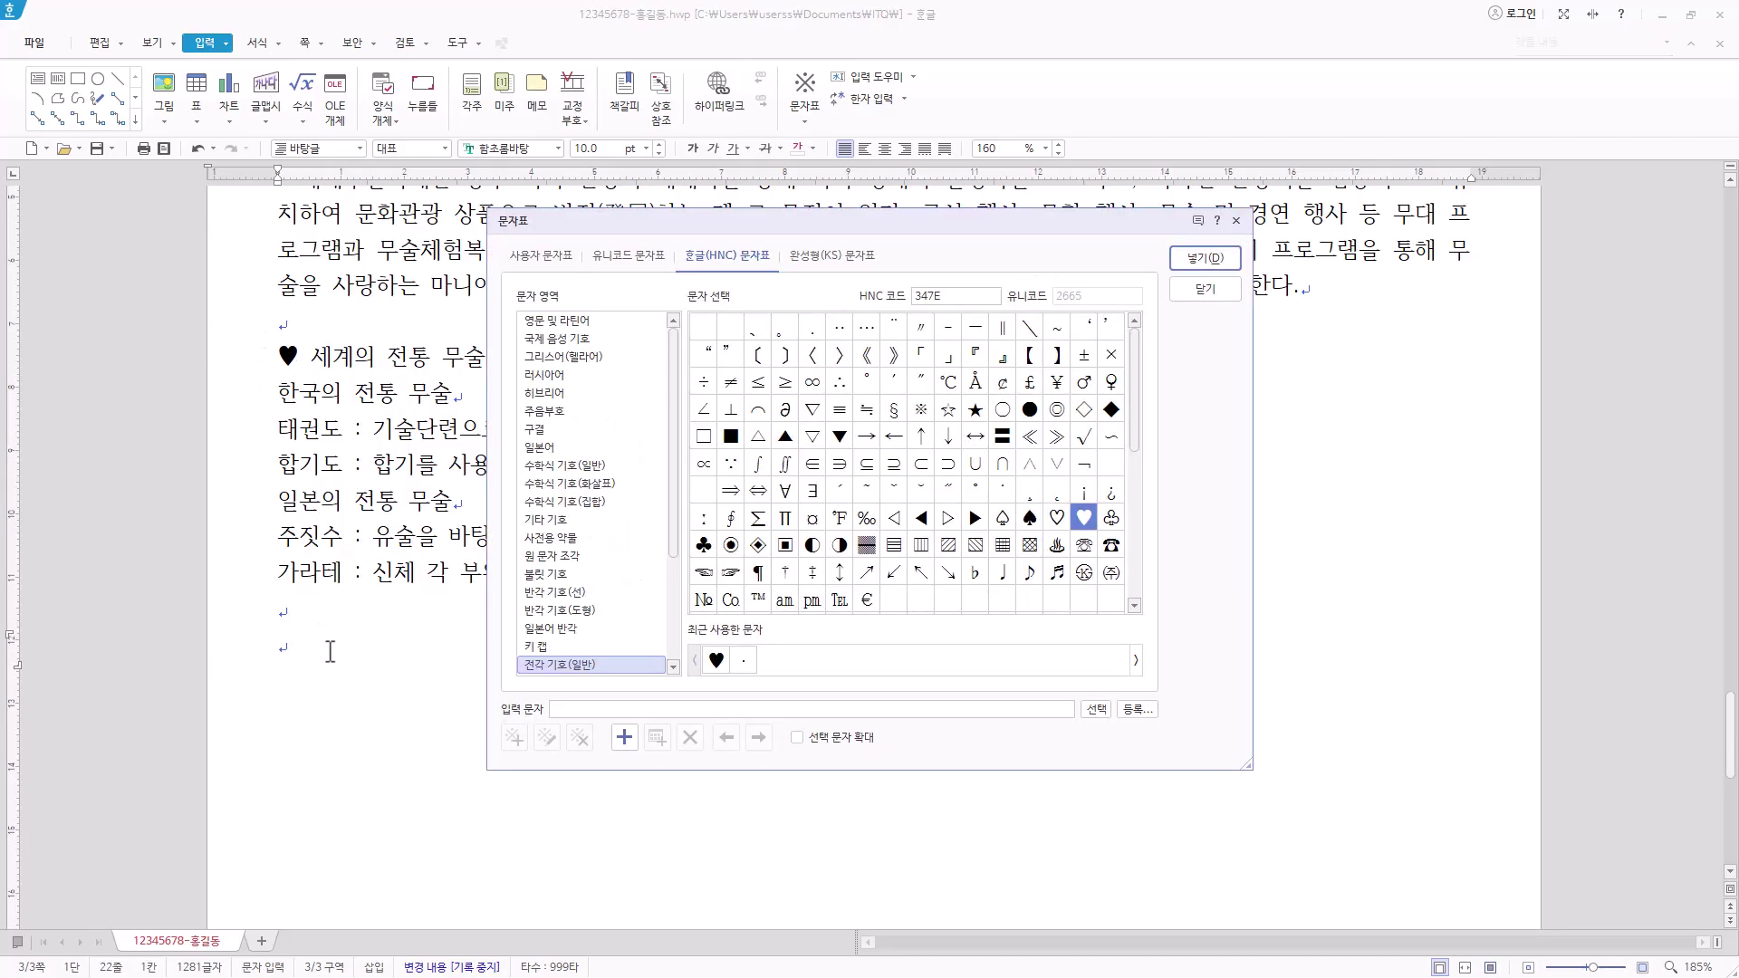
pyautogui.click(1223, 260)
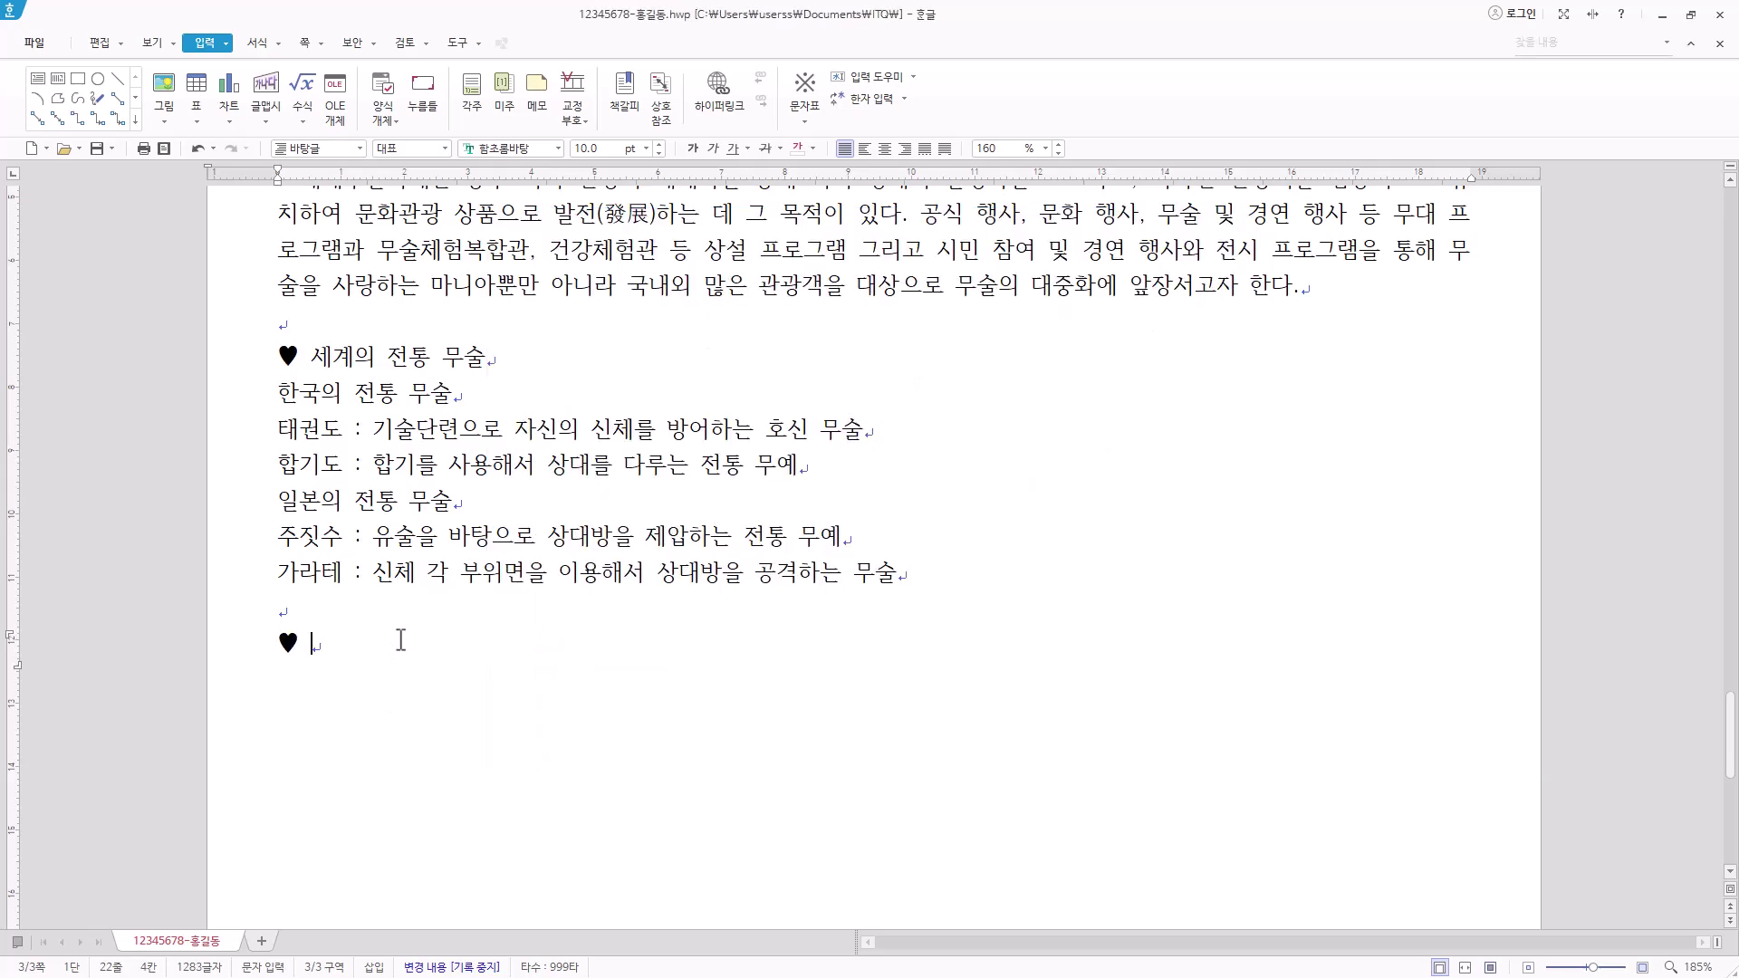
pyautogui.write('무술축제 프로그램과 내용')
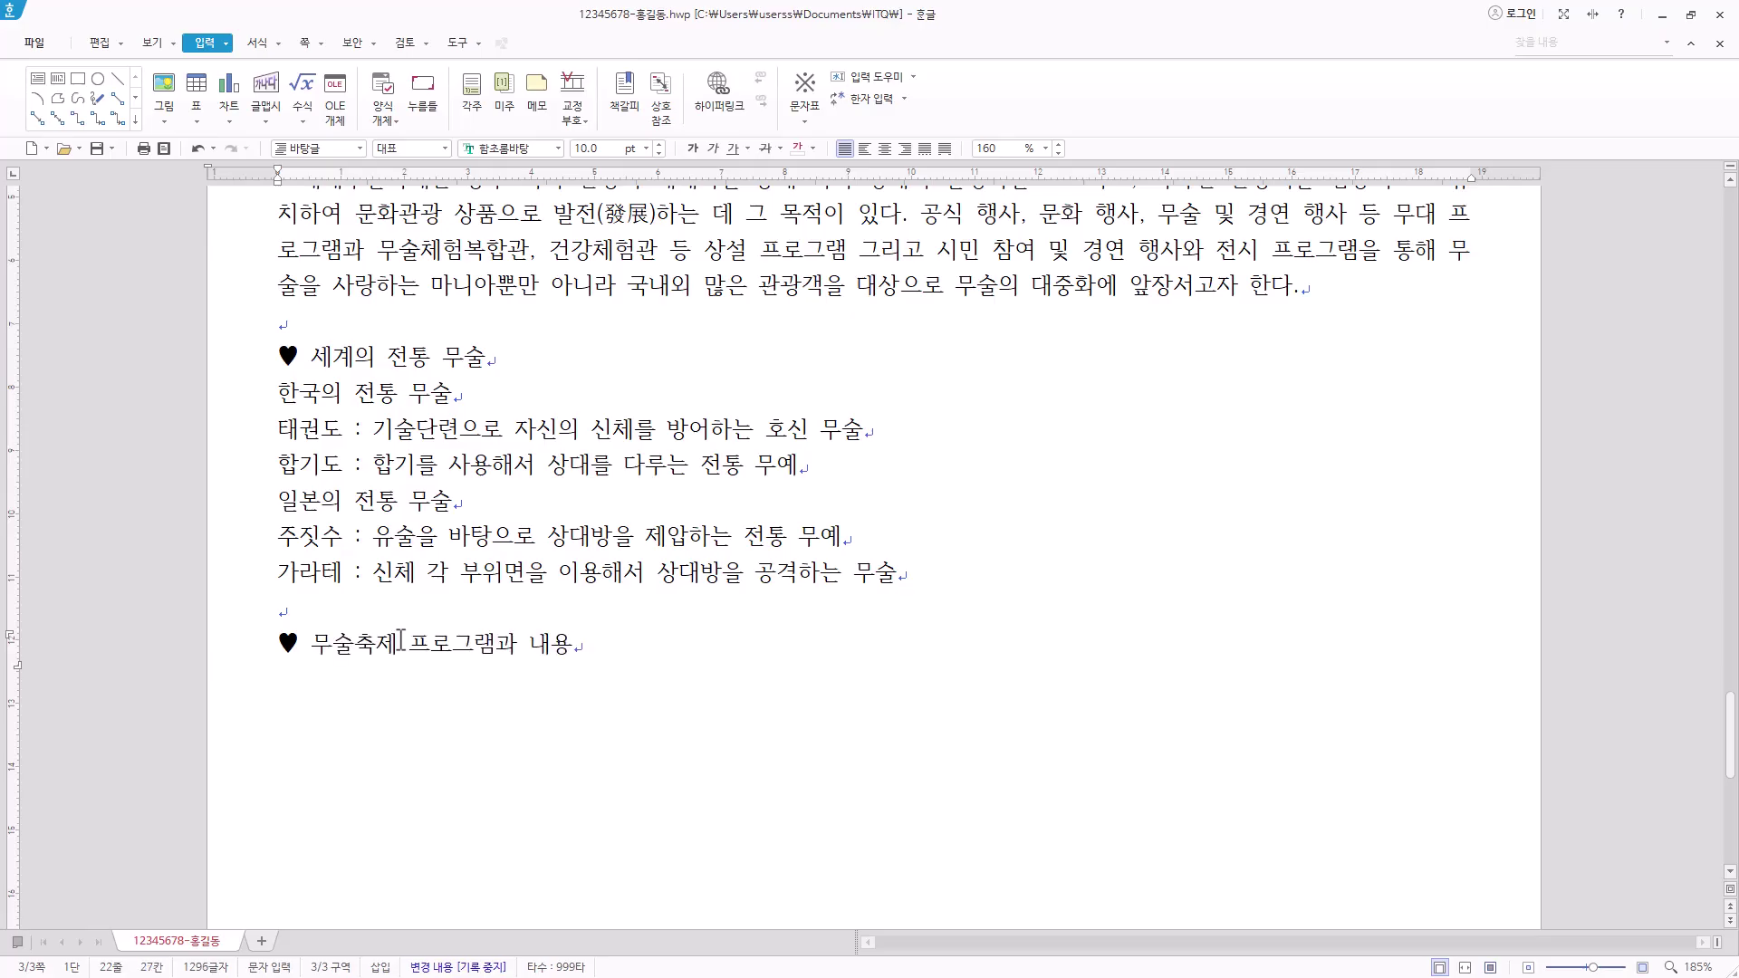
pyautogui.press('Return')
# Create a table of 5 rows and 3 columns, treated as a character, below the 무술축제 프로그램과 내용 heading
pyautogui.scroll(-3, 415, 689)
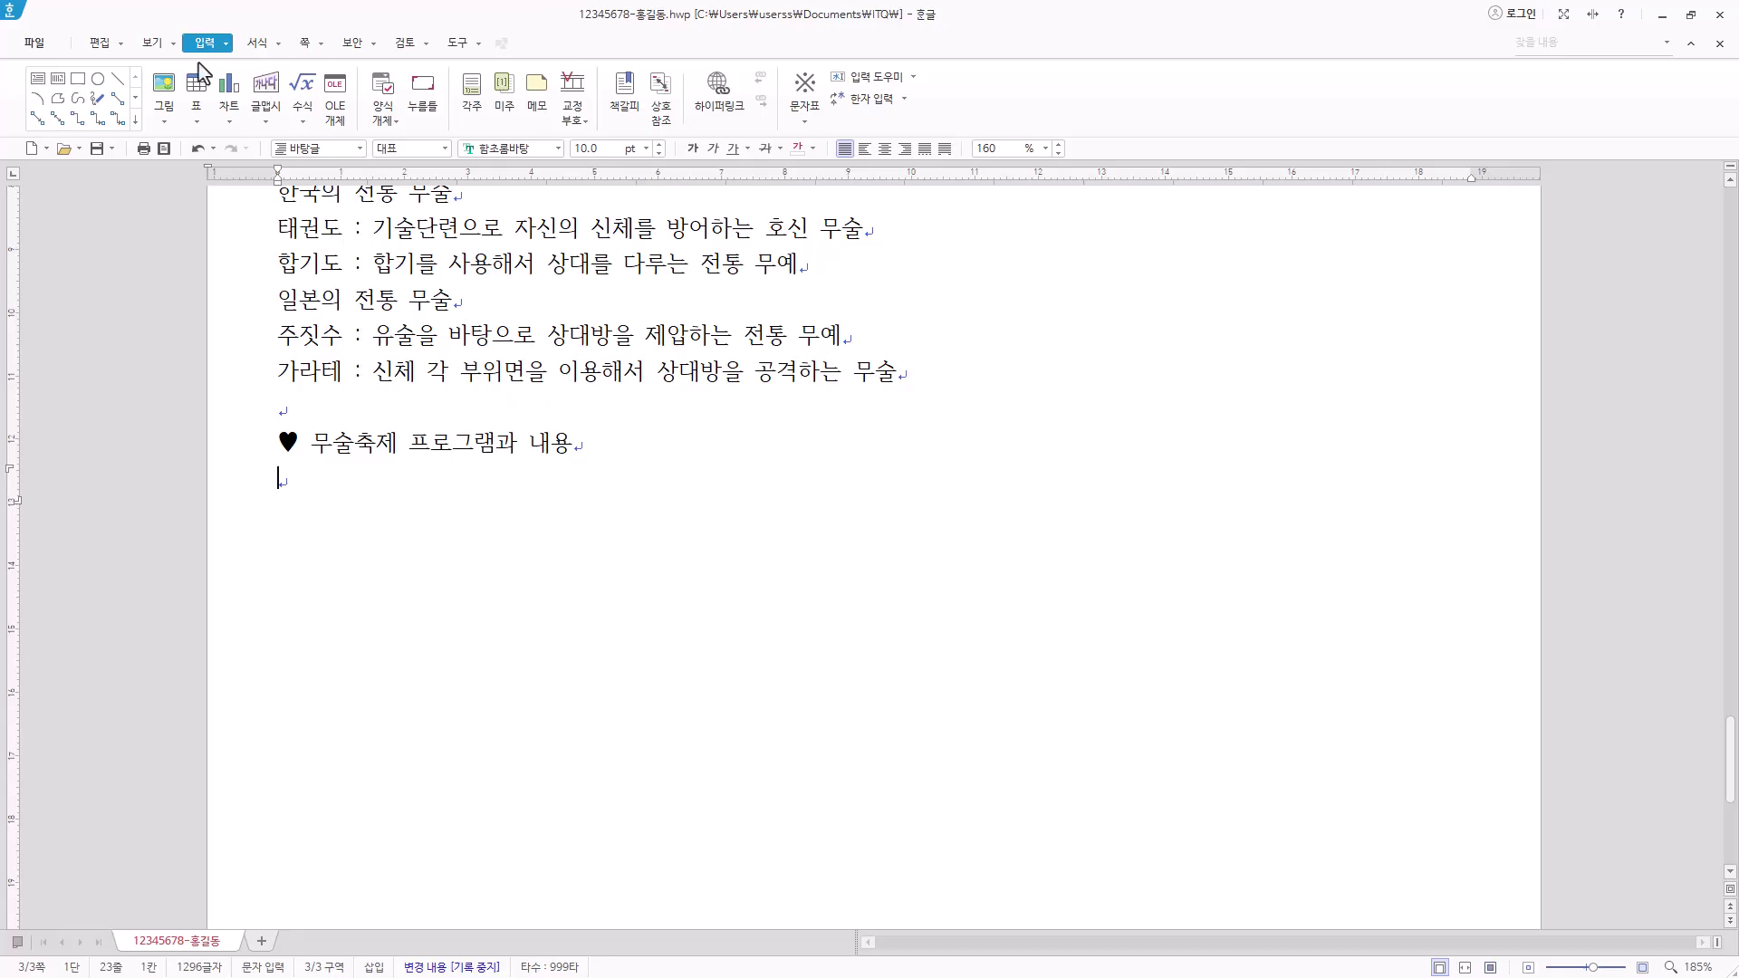
pyautogui.click(196, 86)
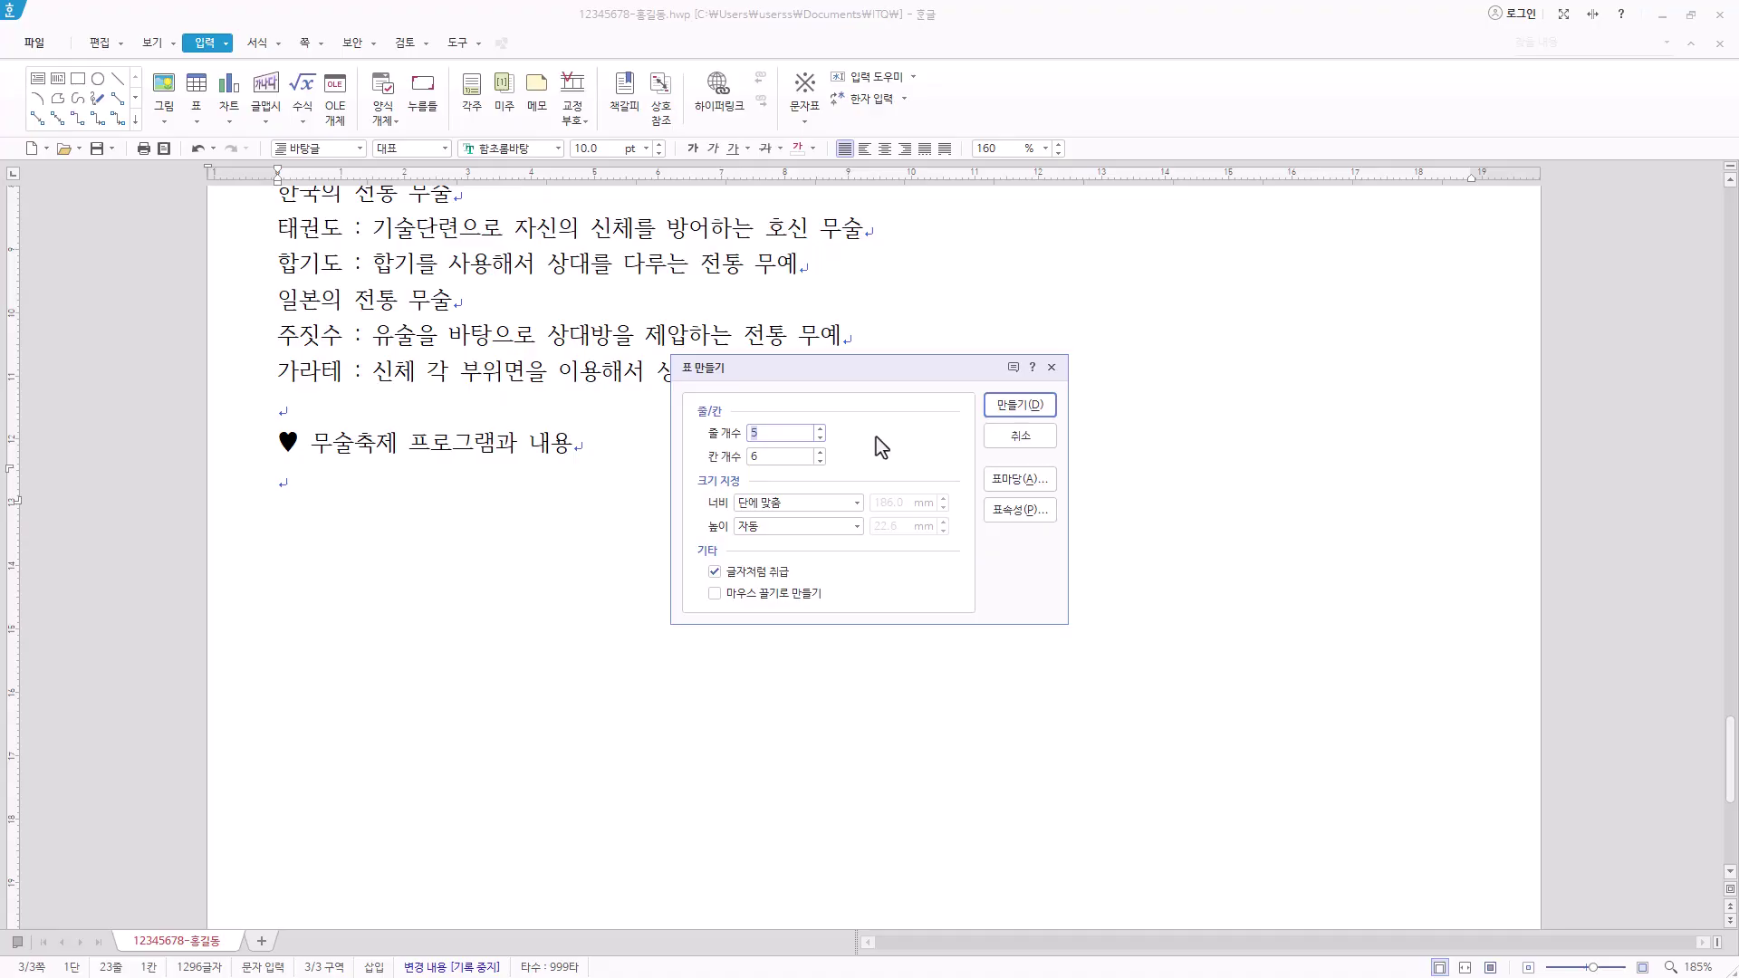
pyautogui.click(771, 457)
pyautogui.write('3')
pyautogui.click(1020, 405)
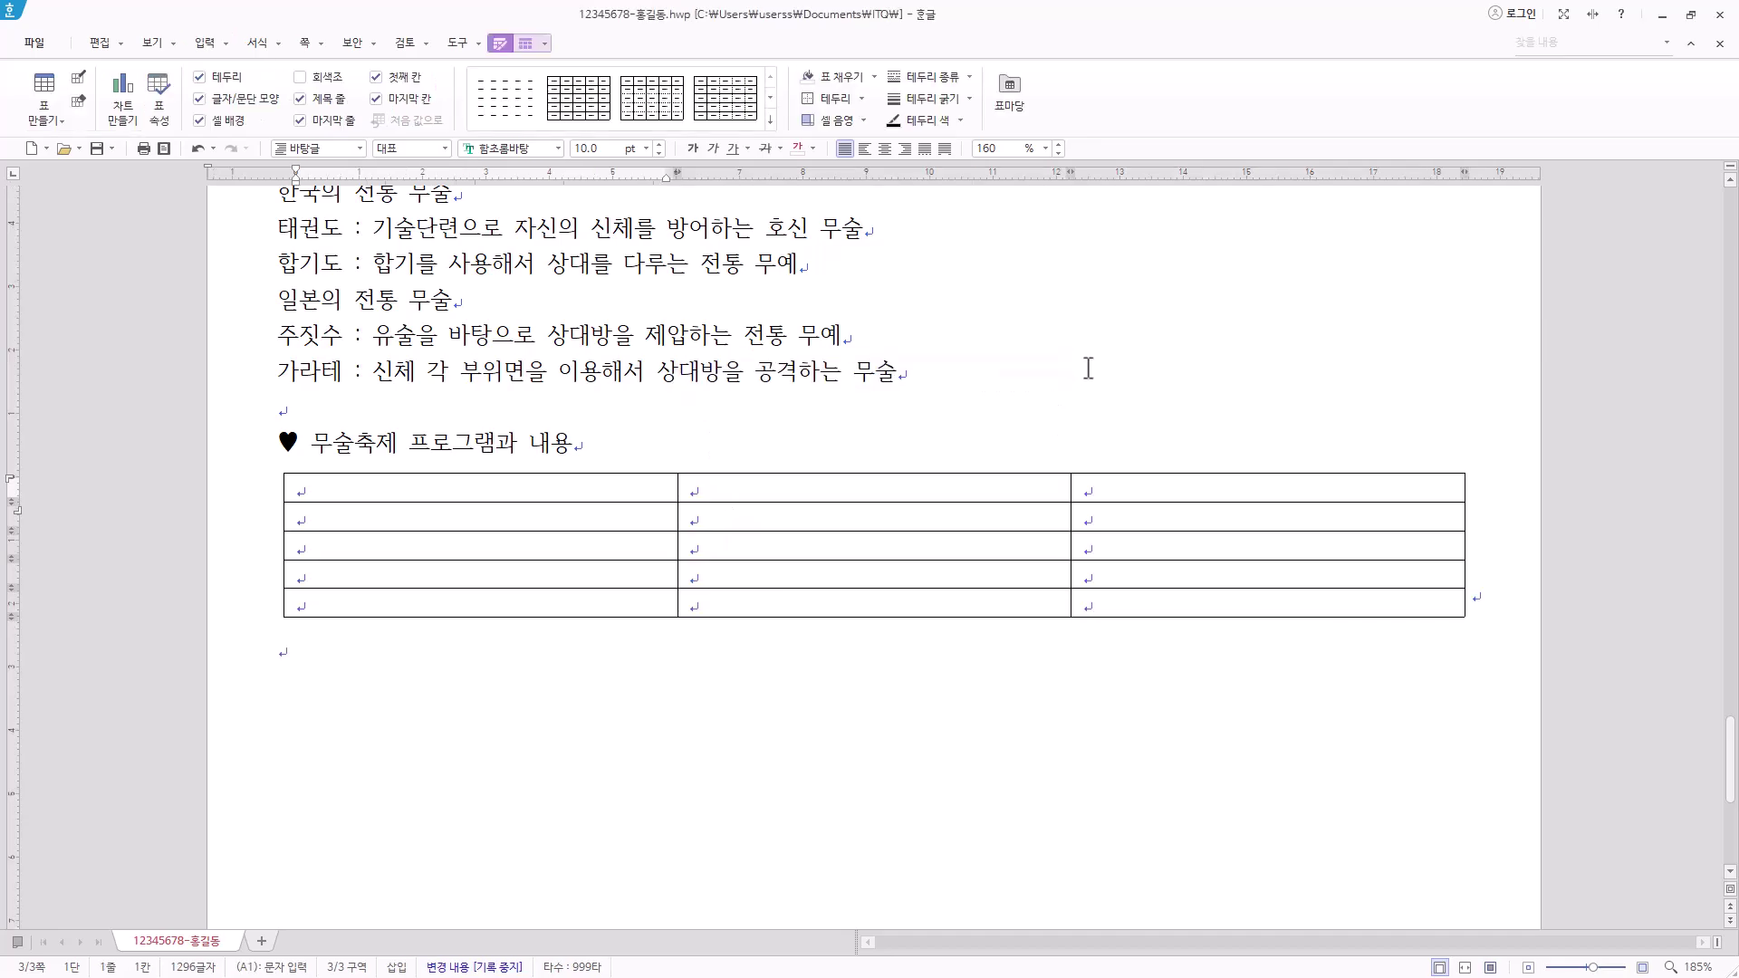
# Merge the first row's first two cells and the first column's rows 2–3 and 4–5, and narrow the first column
pyautogui.moveTo(634, 485); pyautogui.dragTo(920, 489)
pyautogui.rightClick(920, 489)
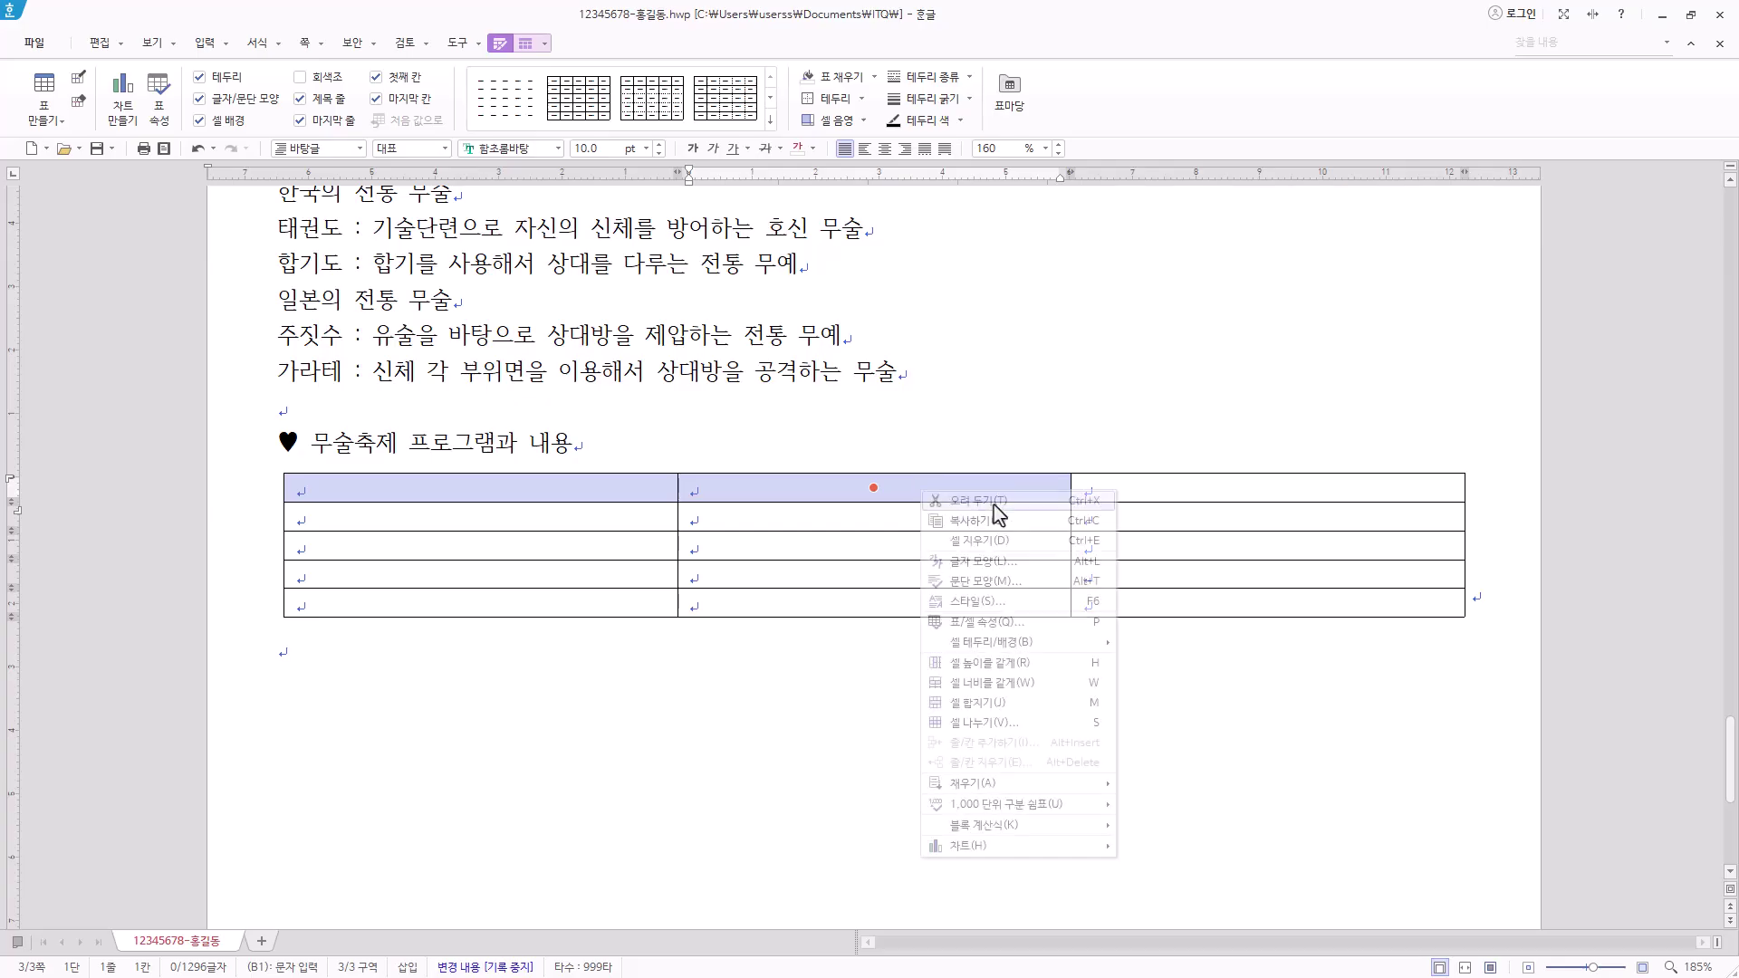
pyautogui.click(1005, 705)
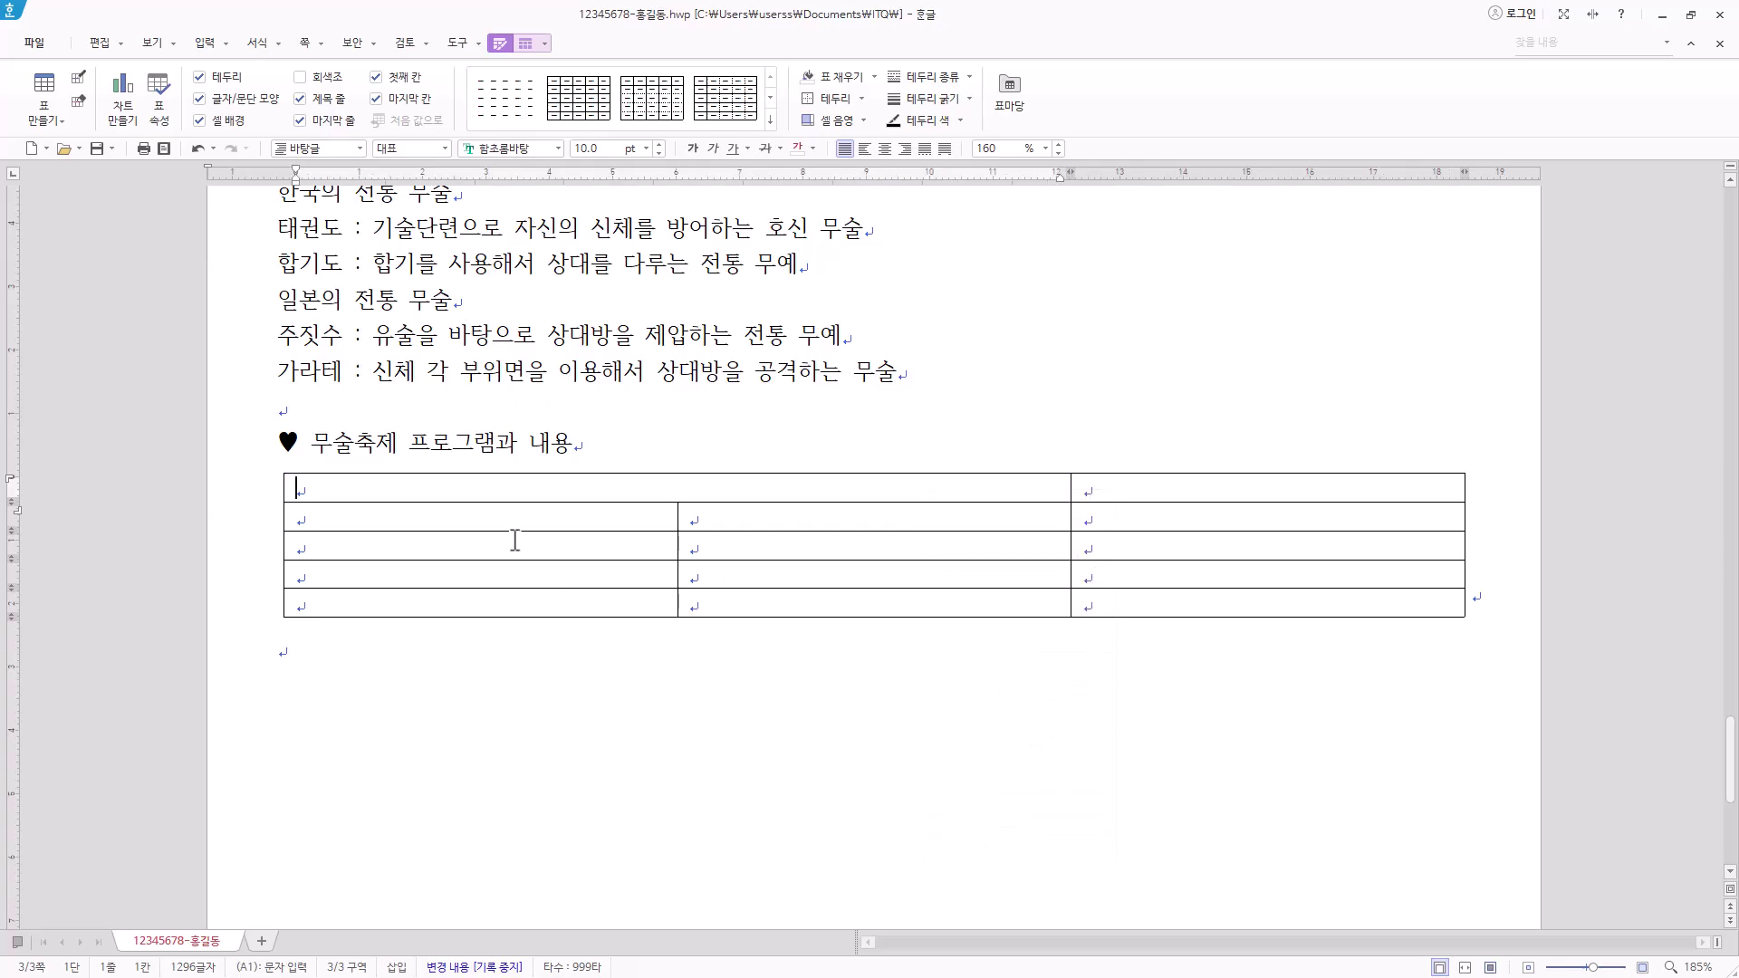
pyautogui.moveTo(516, 516); pyautogui.dragTo(562, 555)
pyautogui.rightClick(569, 547)
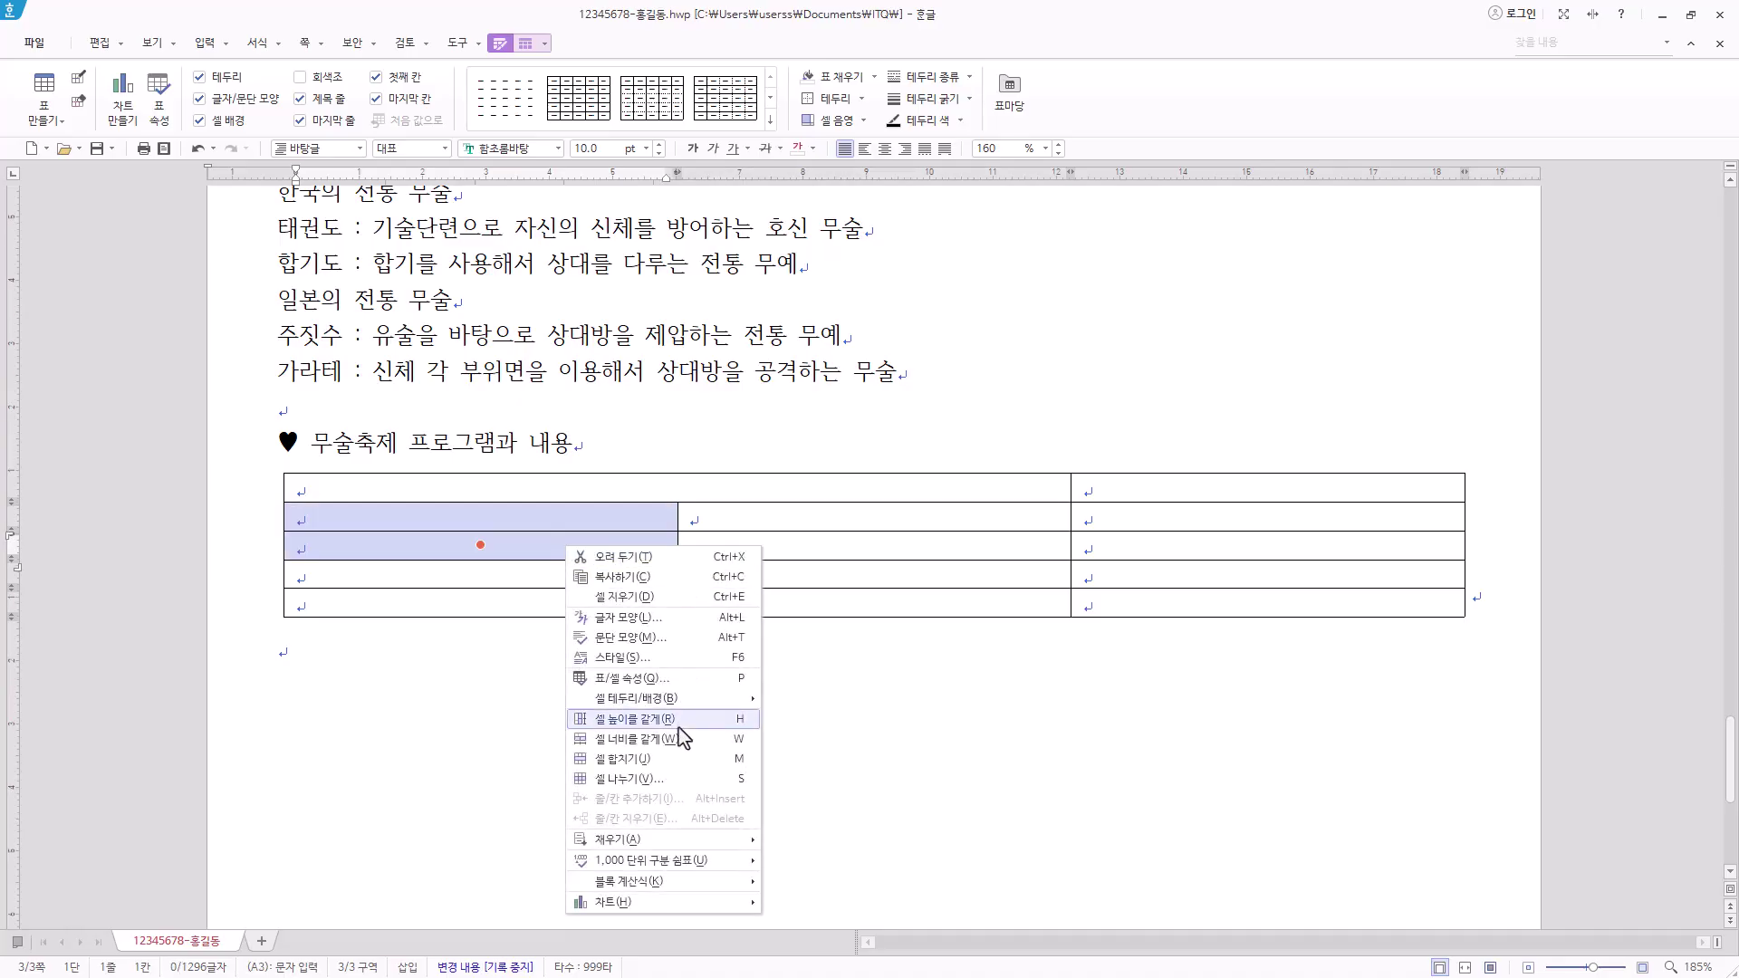
pyautogui.click(648, 765)
pyautogui.moveTo(532, 578); pyautogui.dragTo(533, 604)
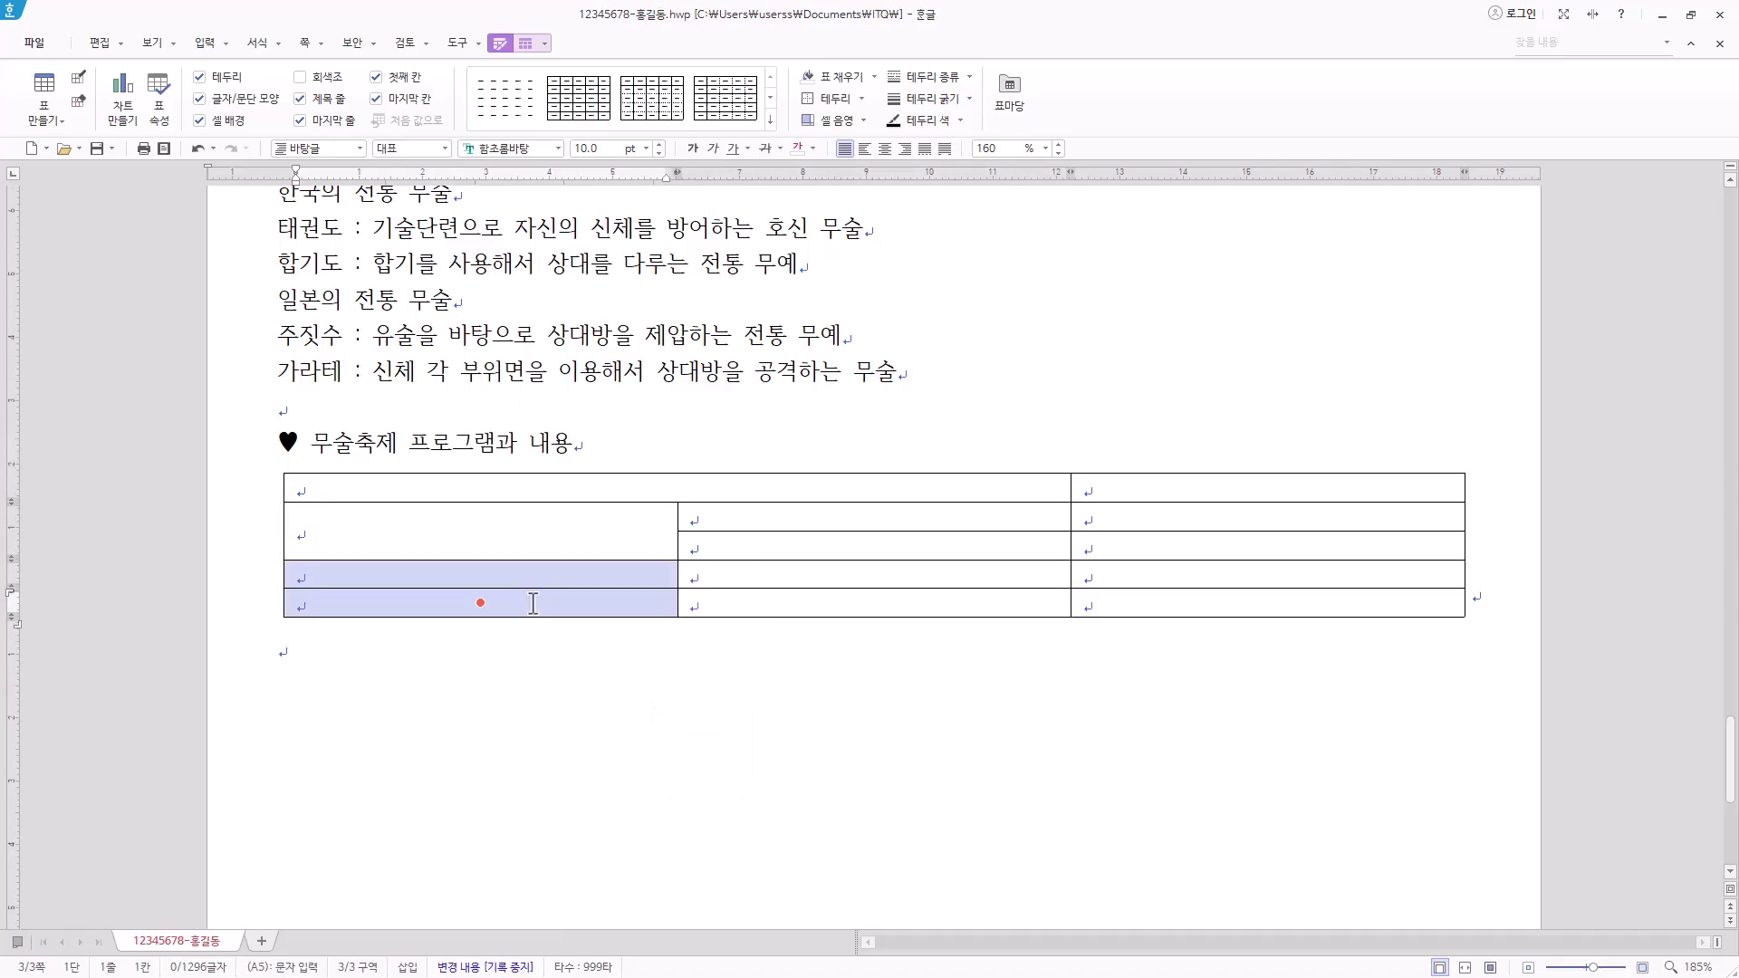
pyautogui.rightClick(534, 603)
pyautogui.click(634, 817)
pyautogui.moveTo(677, 537); pyautogui.dragTo(627, 538)
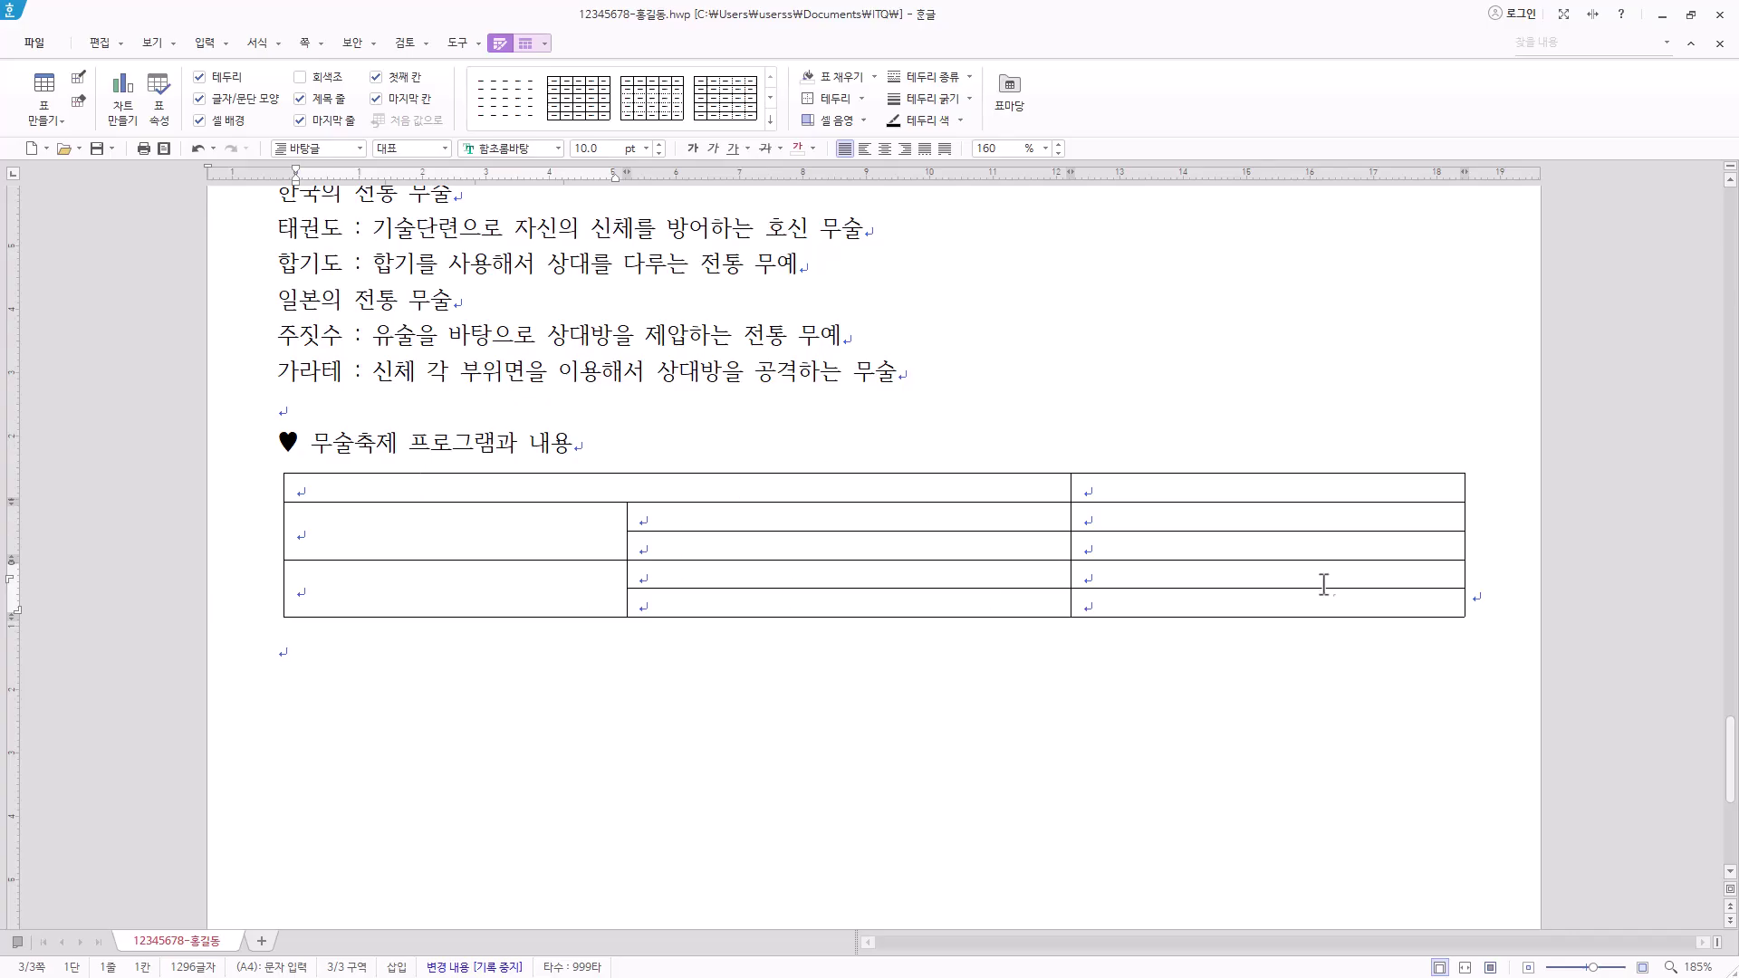
# Paste the 구분, 내용, 무대 프로그램 and 상설 프로그램 contents into the table and narrow its first two columns to widen 내용
pyautogui.click(480, 487)
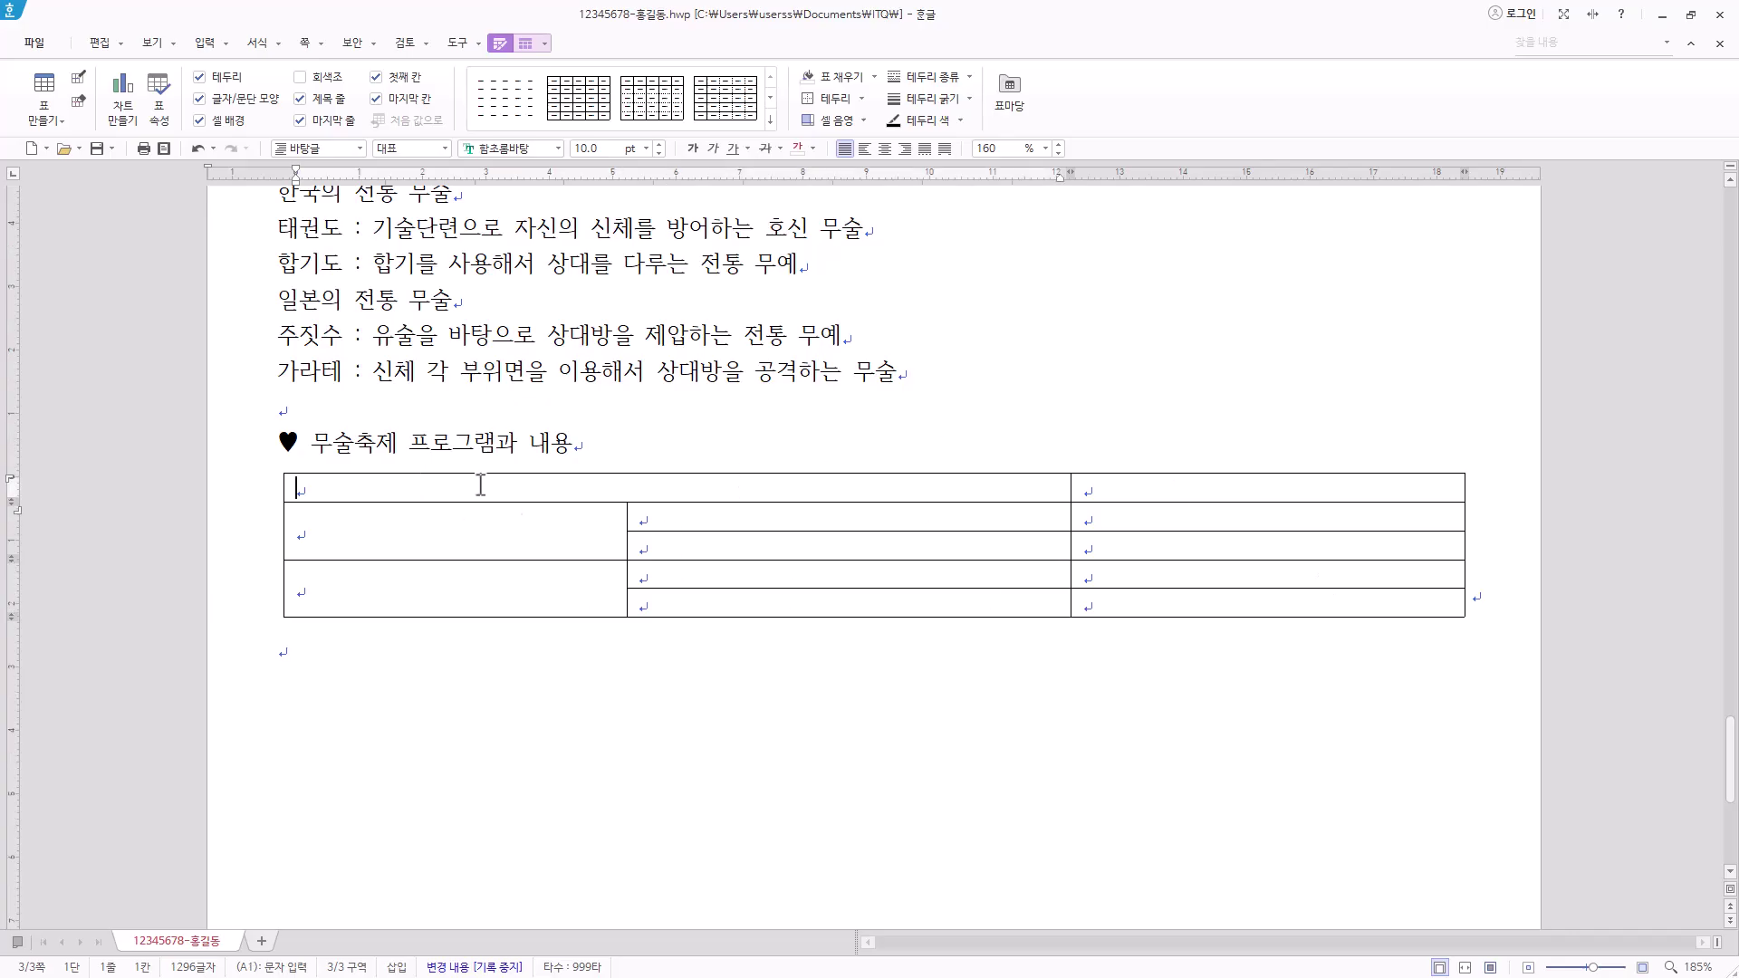
pyautogui.hotkey('ctrl', 'v')
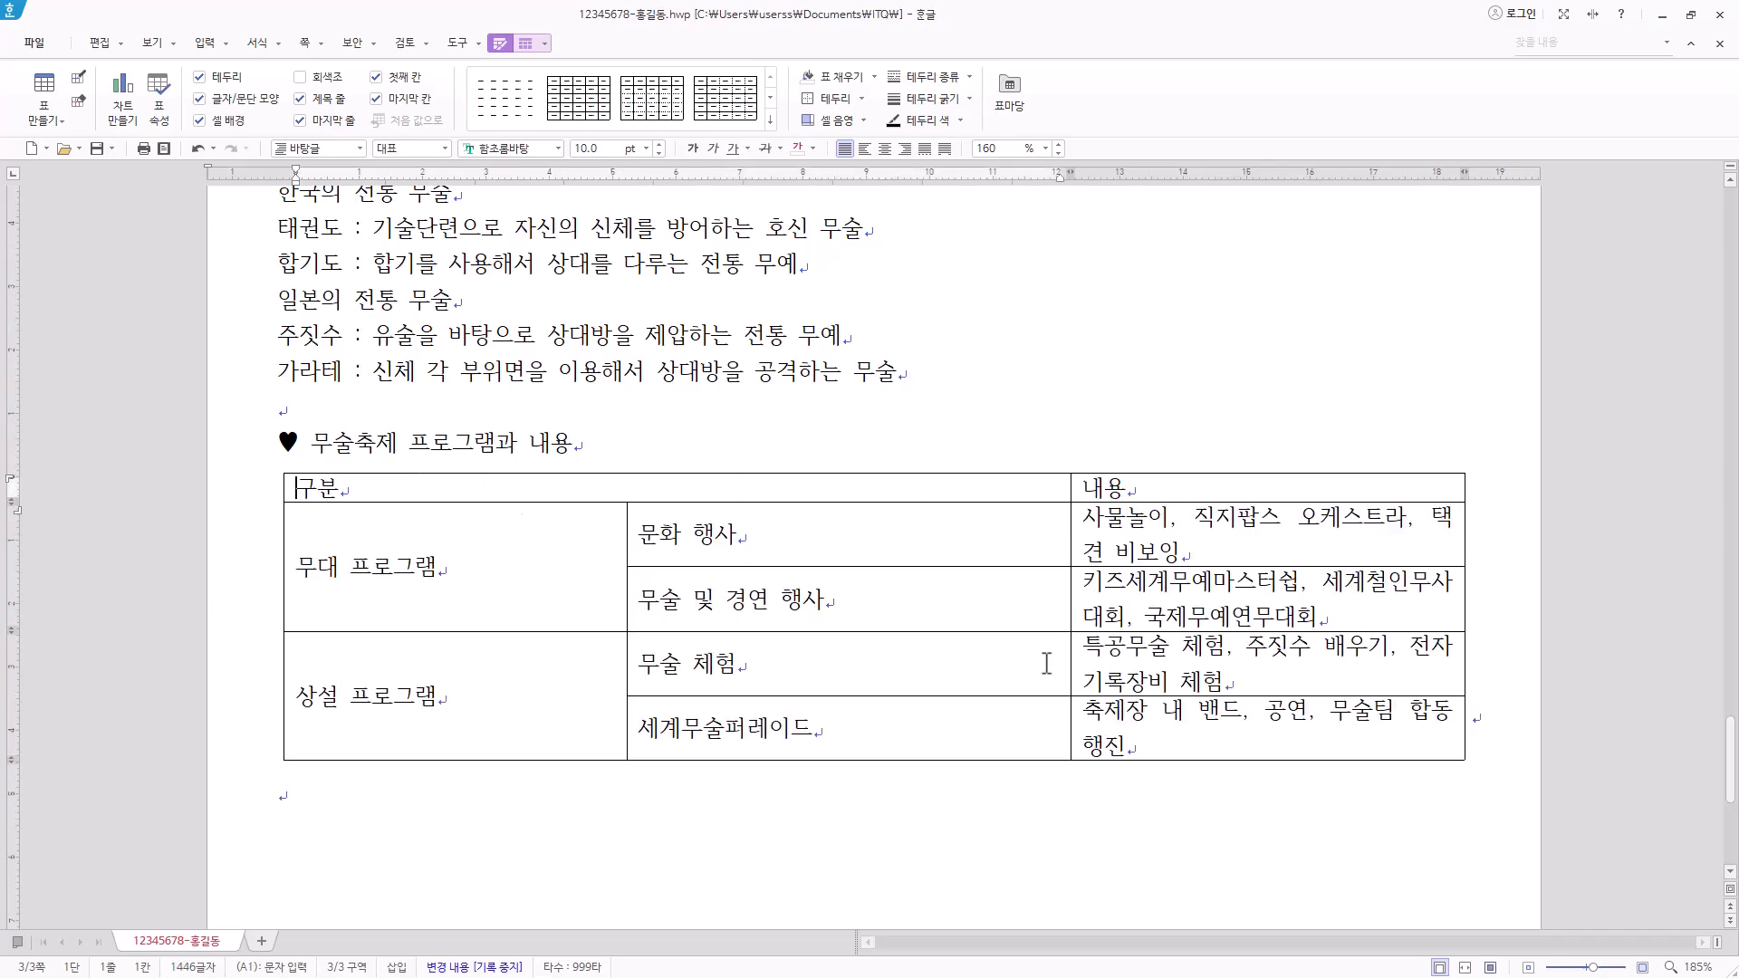
pyautogui.scroll(-1, 845, 661)
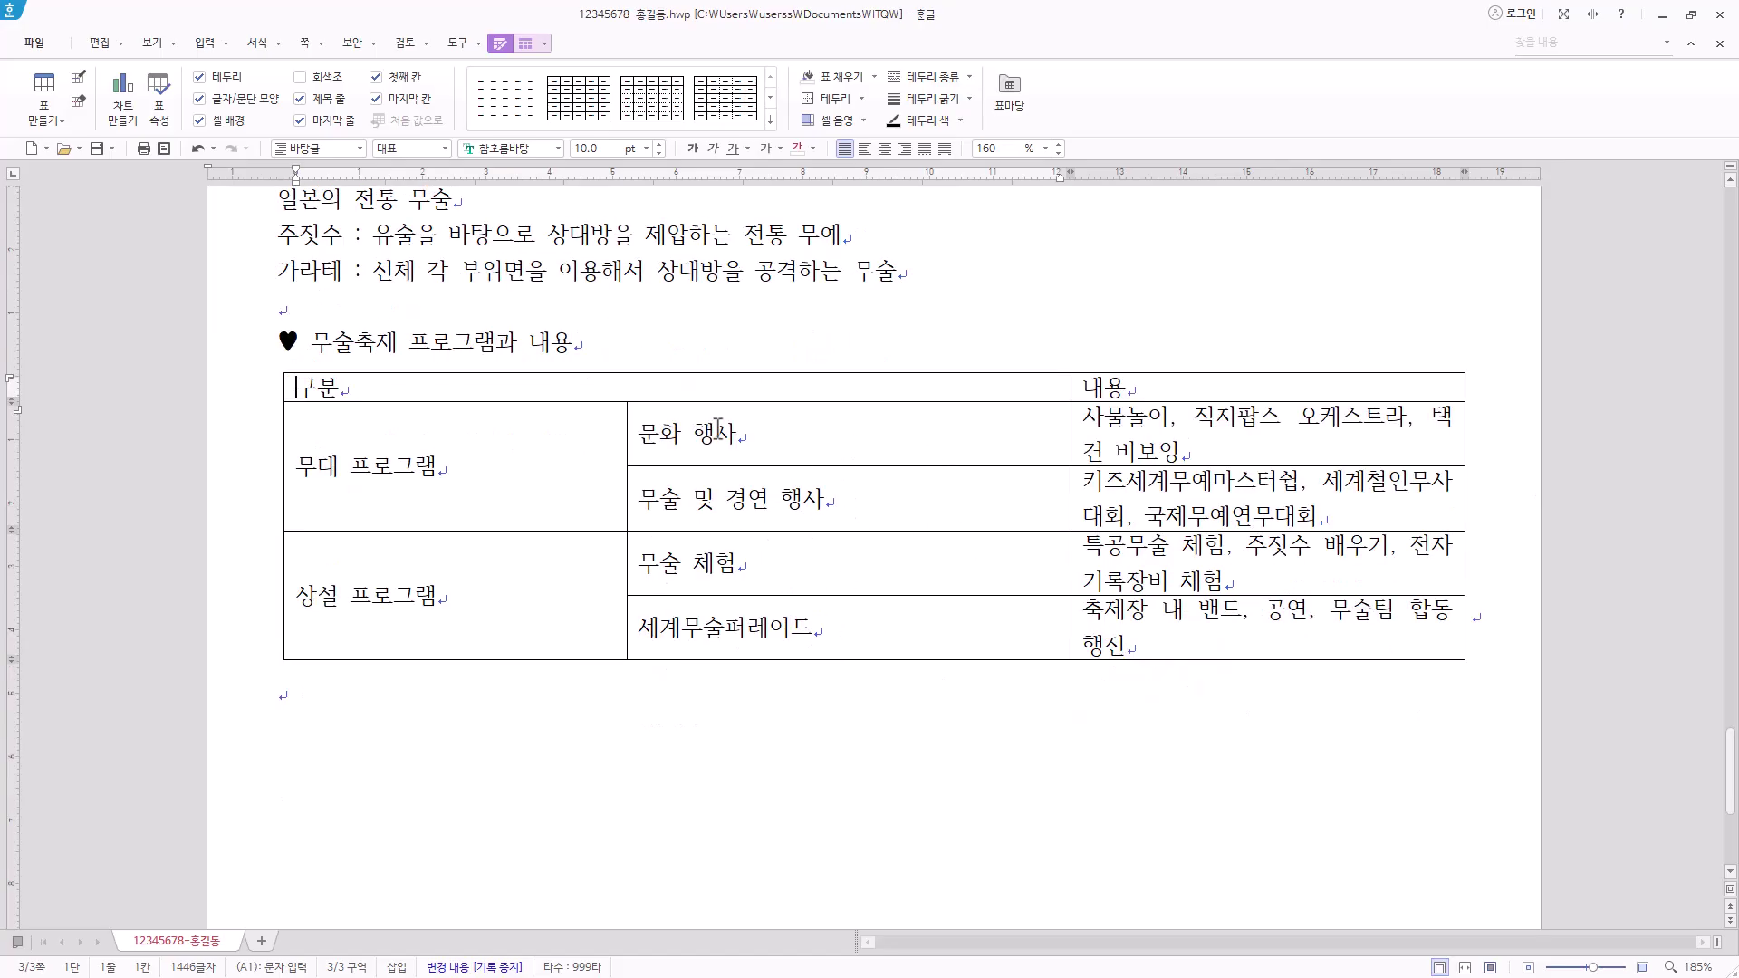
pyautogui.moveTo(626, 500); pyautogui.dragTo(538, 500)
pyautogui.moveTo(1072, 500); pyautogui.dragTo(919, 500)
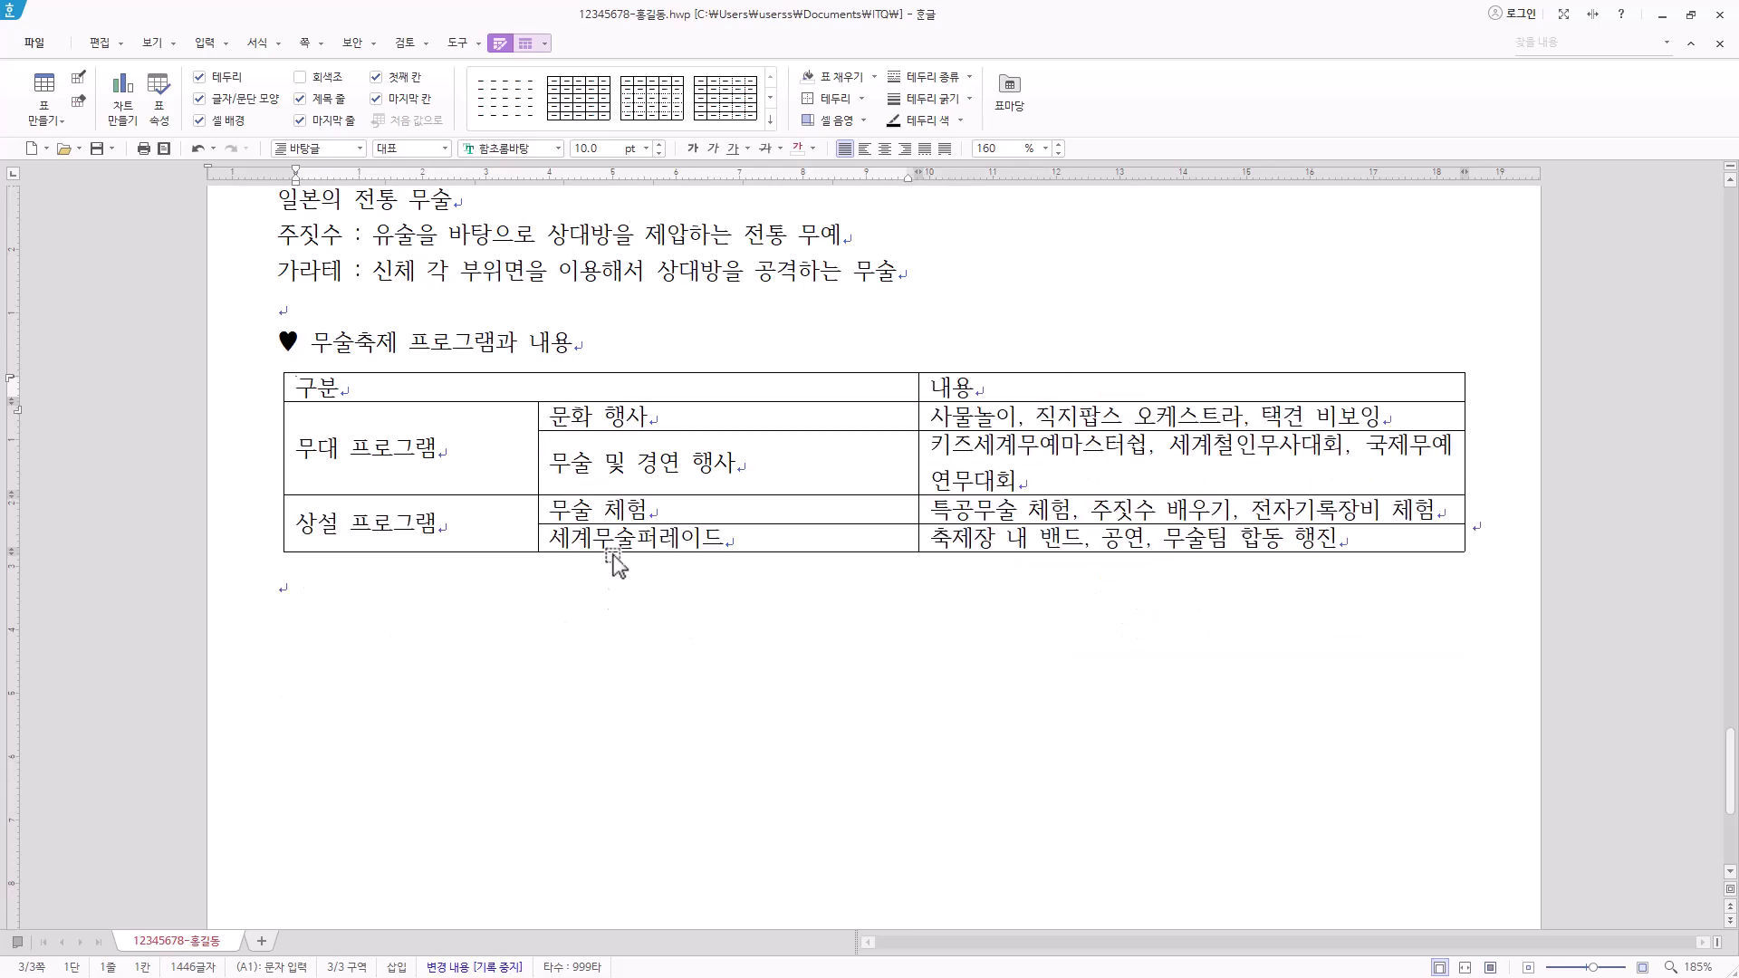
pyautogui.click(780, 462)
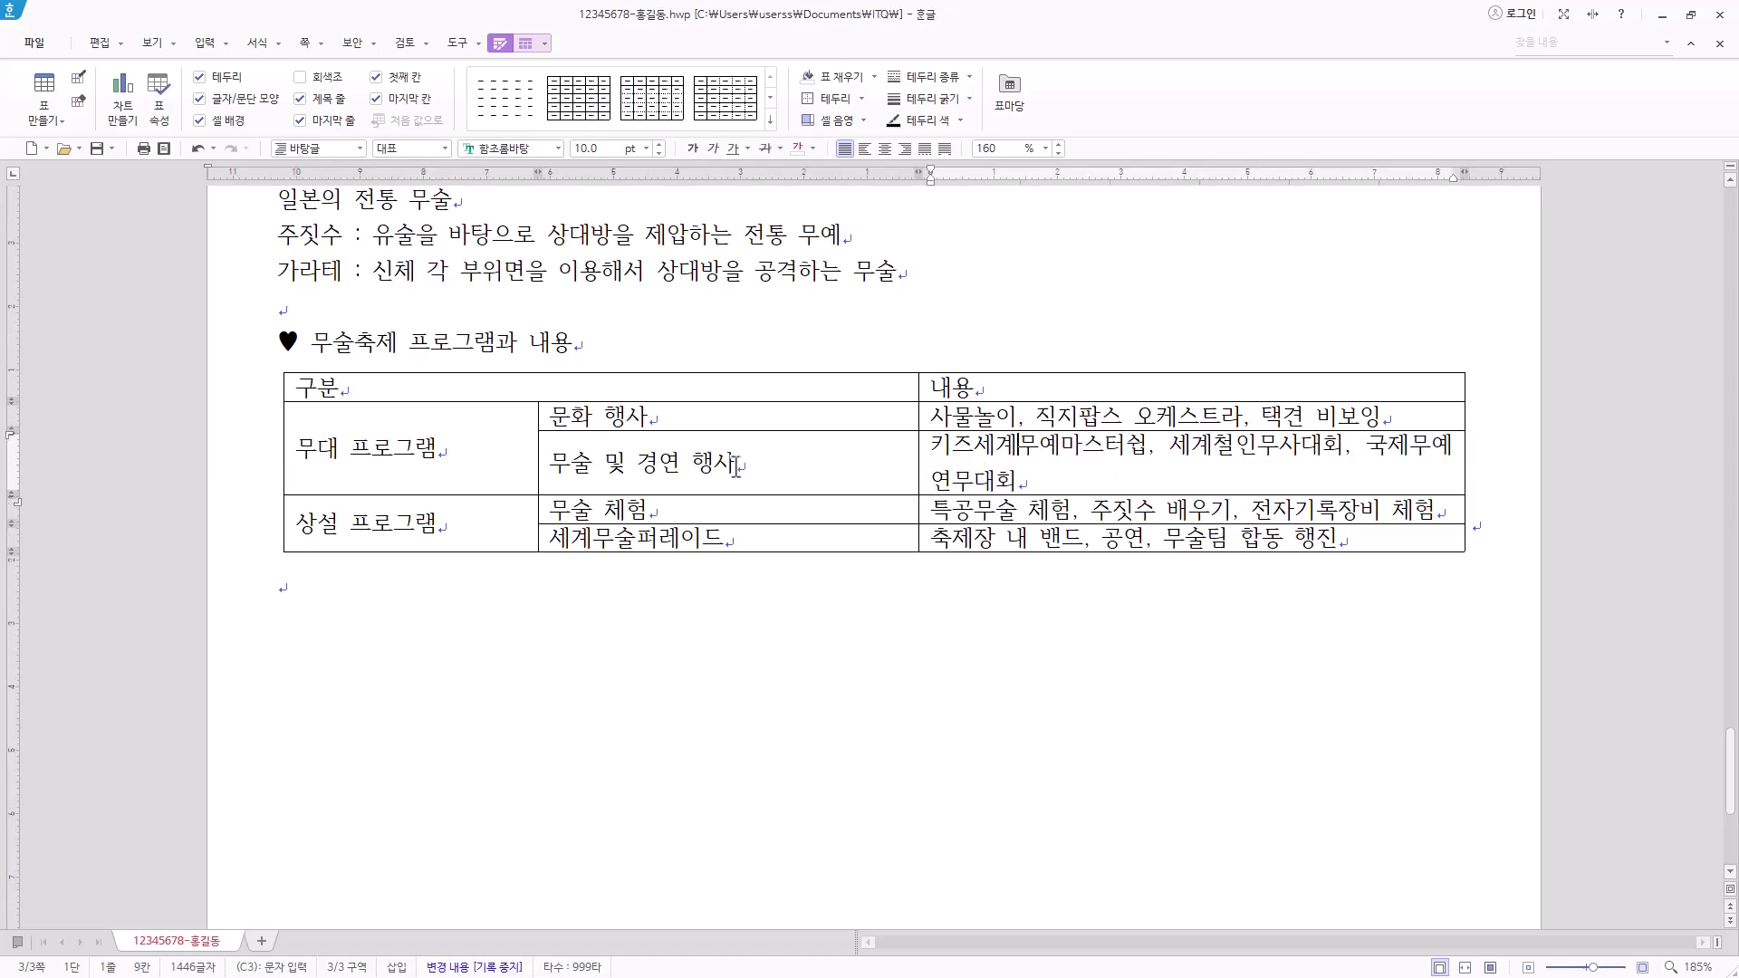
pyautogui.click(1154, 464)
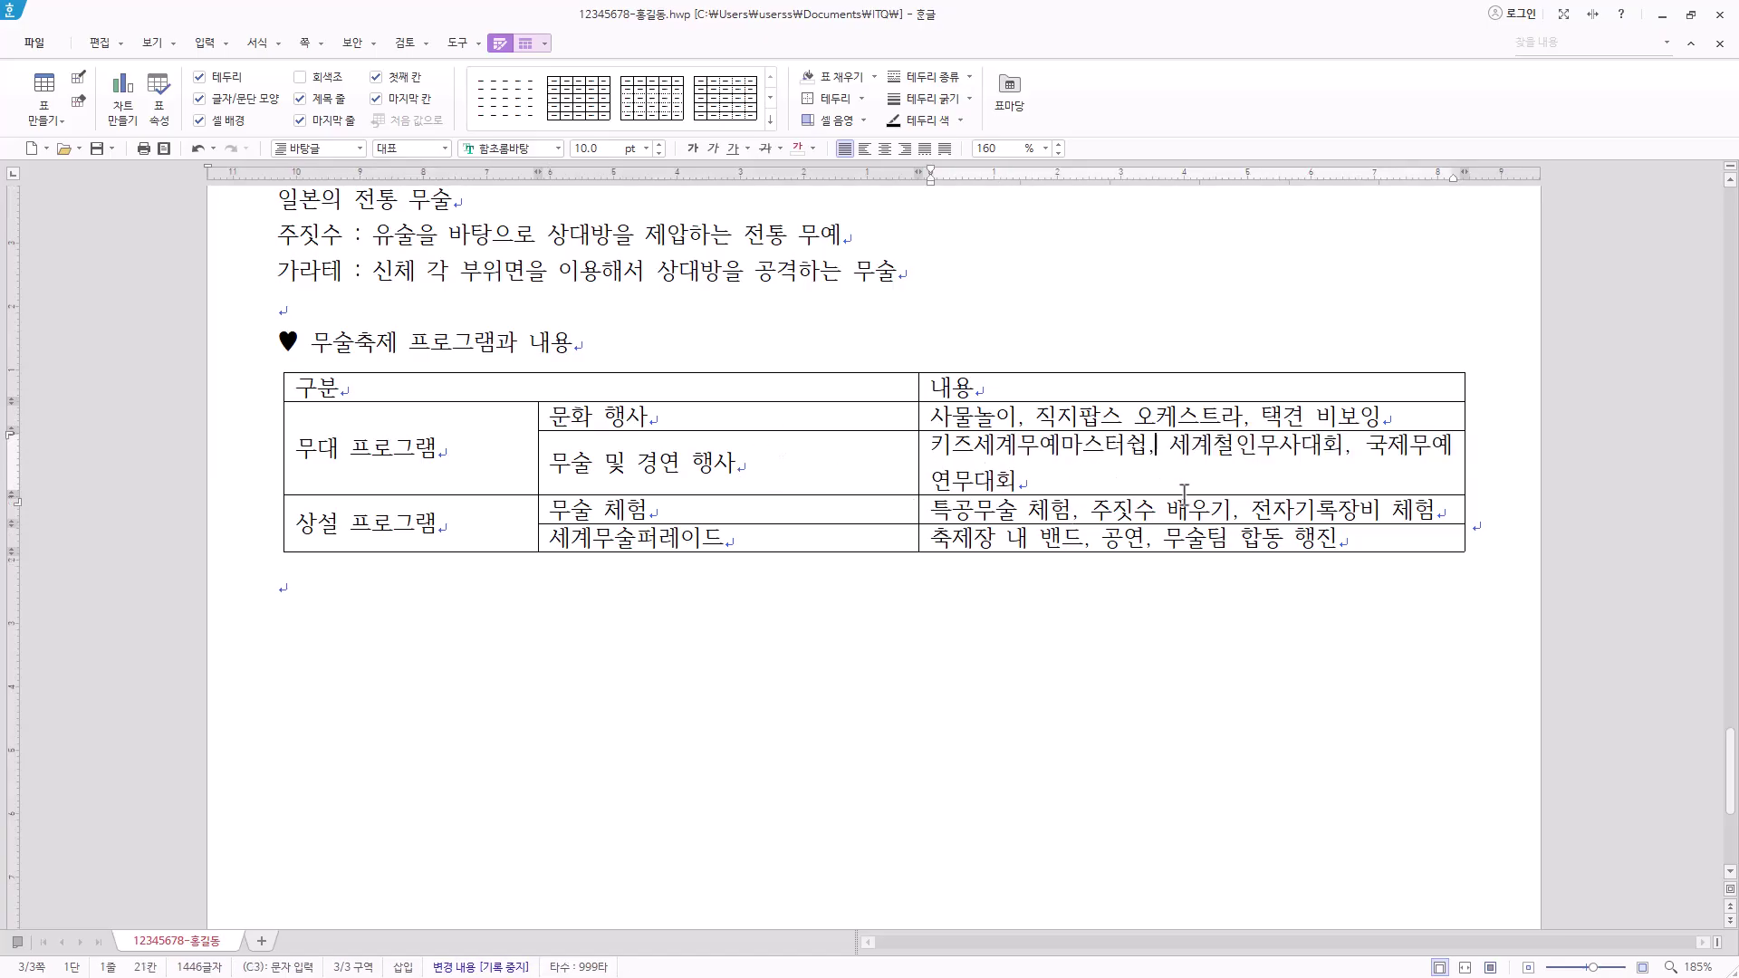
# Leave a blank line below the table and add the organisation name 충주중원문화재단
pyautogui.click(317, 589)
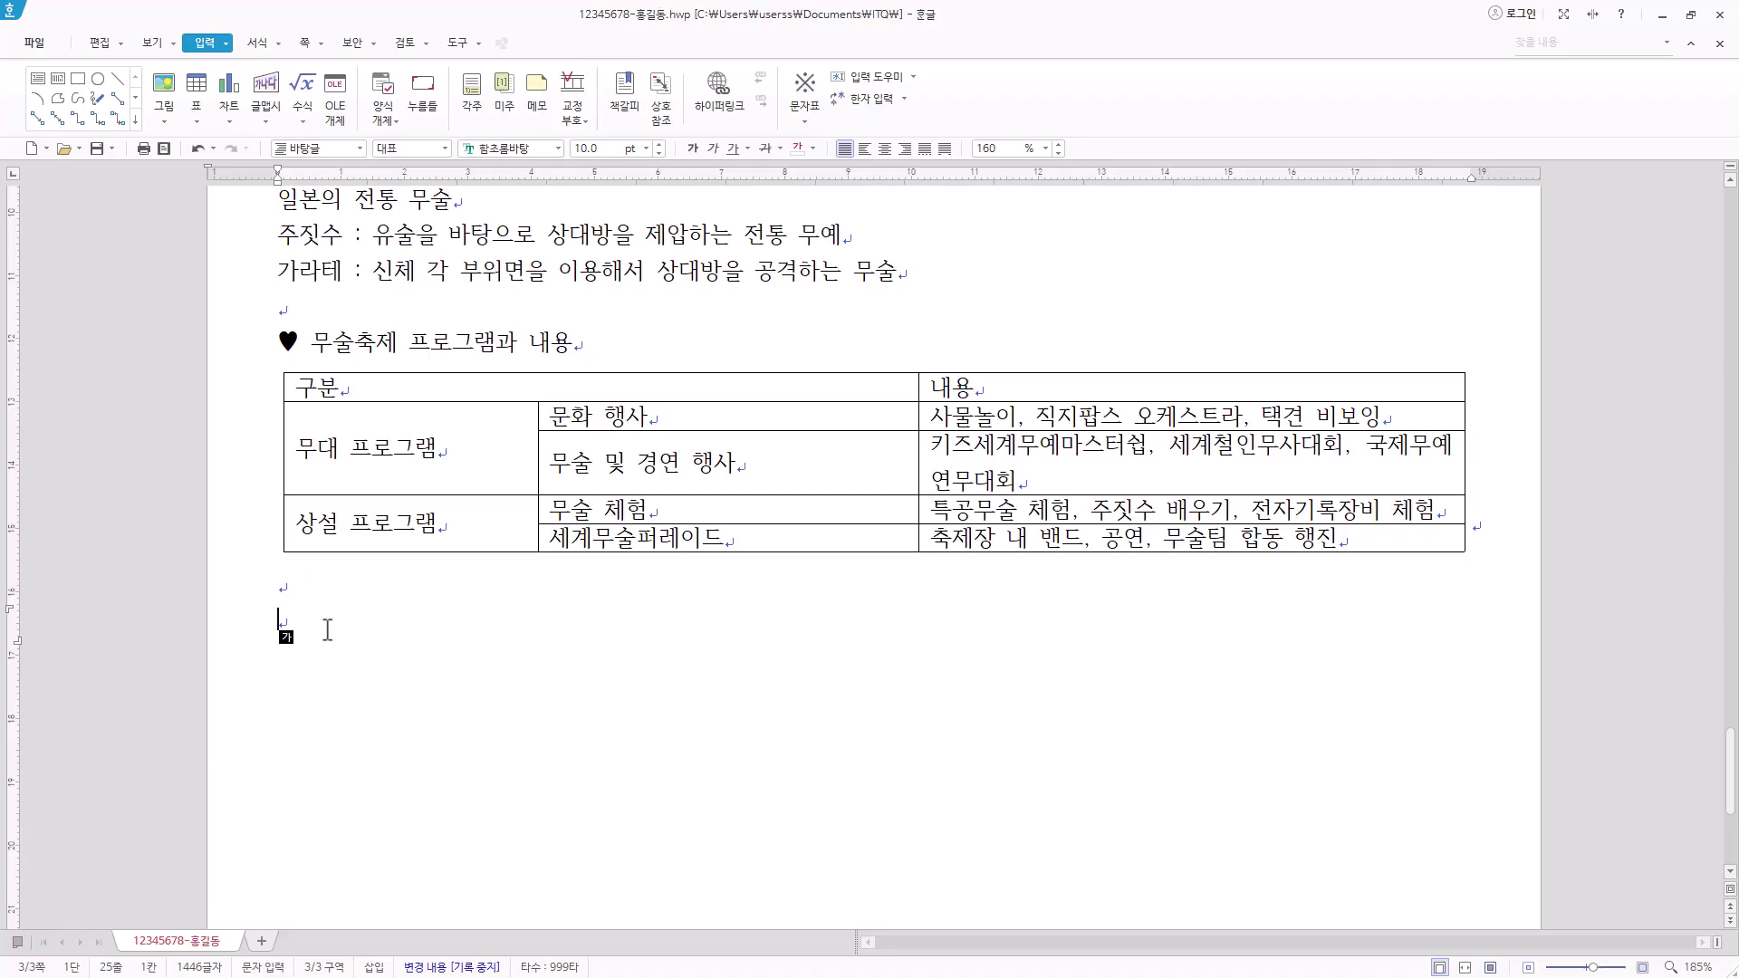
pyautogui.hotkey('ctrl', 'v')
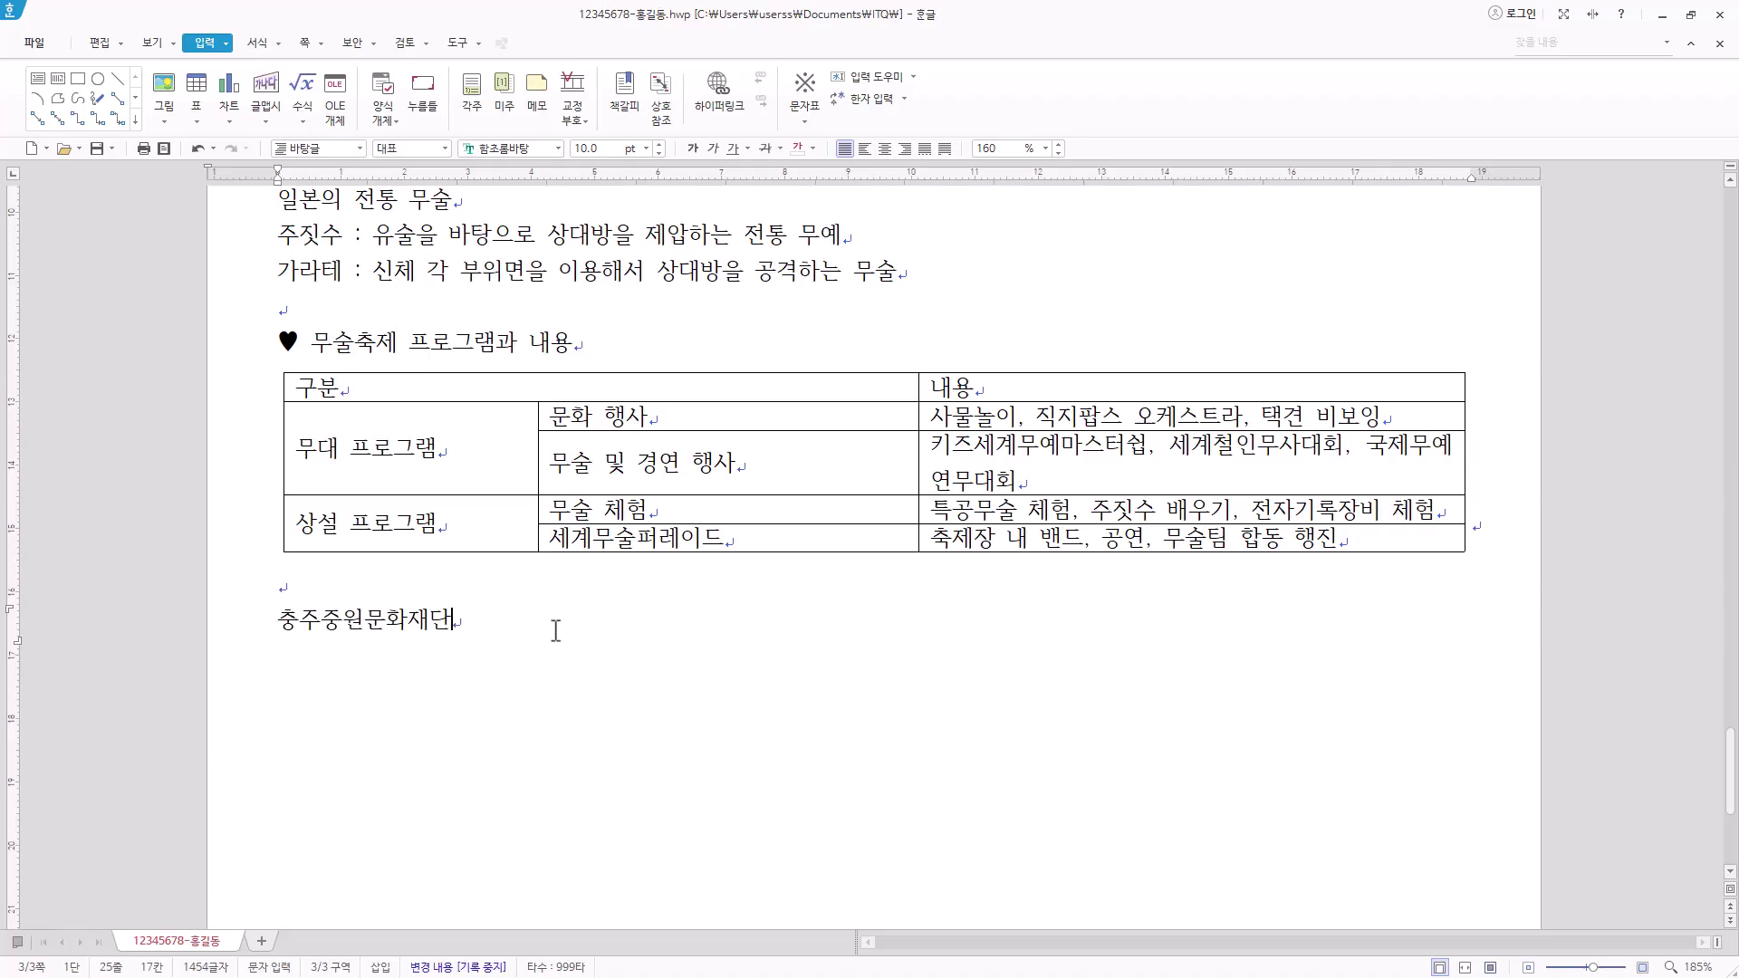
# Format the title 세계 무술의 메카 충주 in 돋움, 18 pt, bold and centred
pyautogui.scroll(3, 1021, 674)
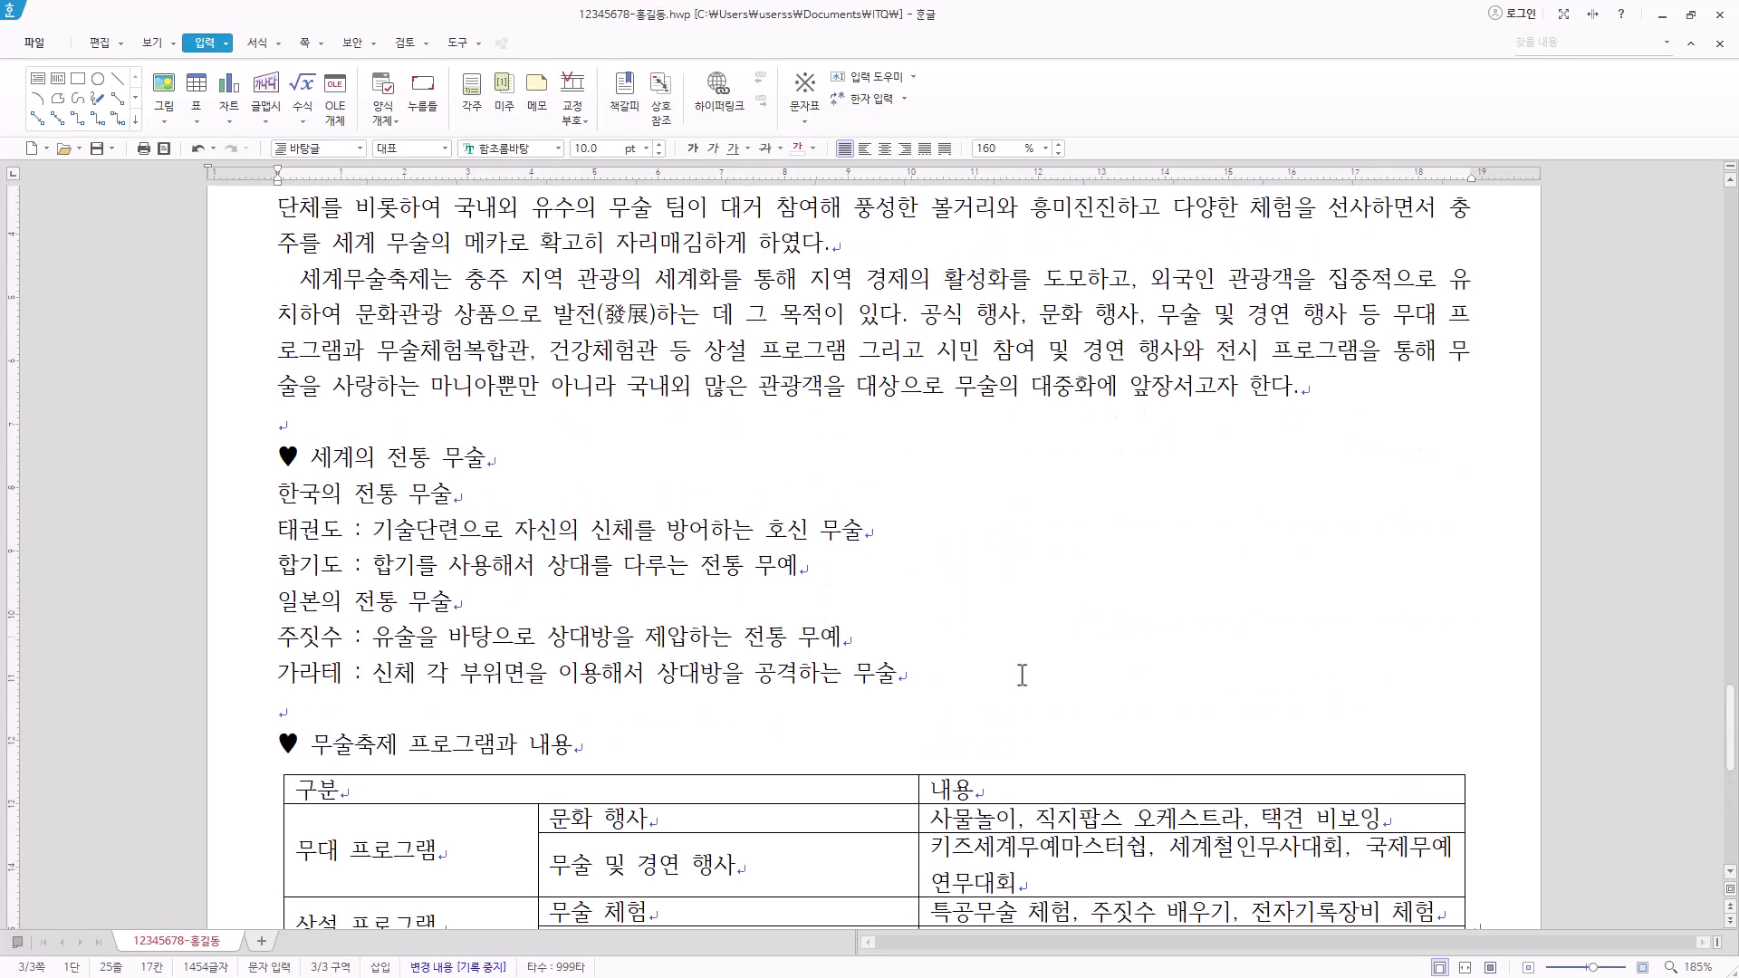
pyautogui.scroll(4, 1021, 675)
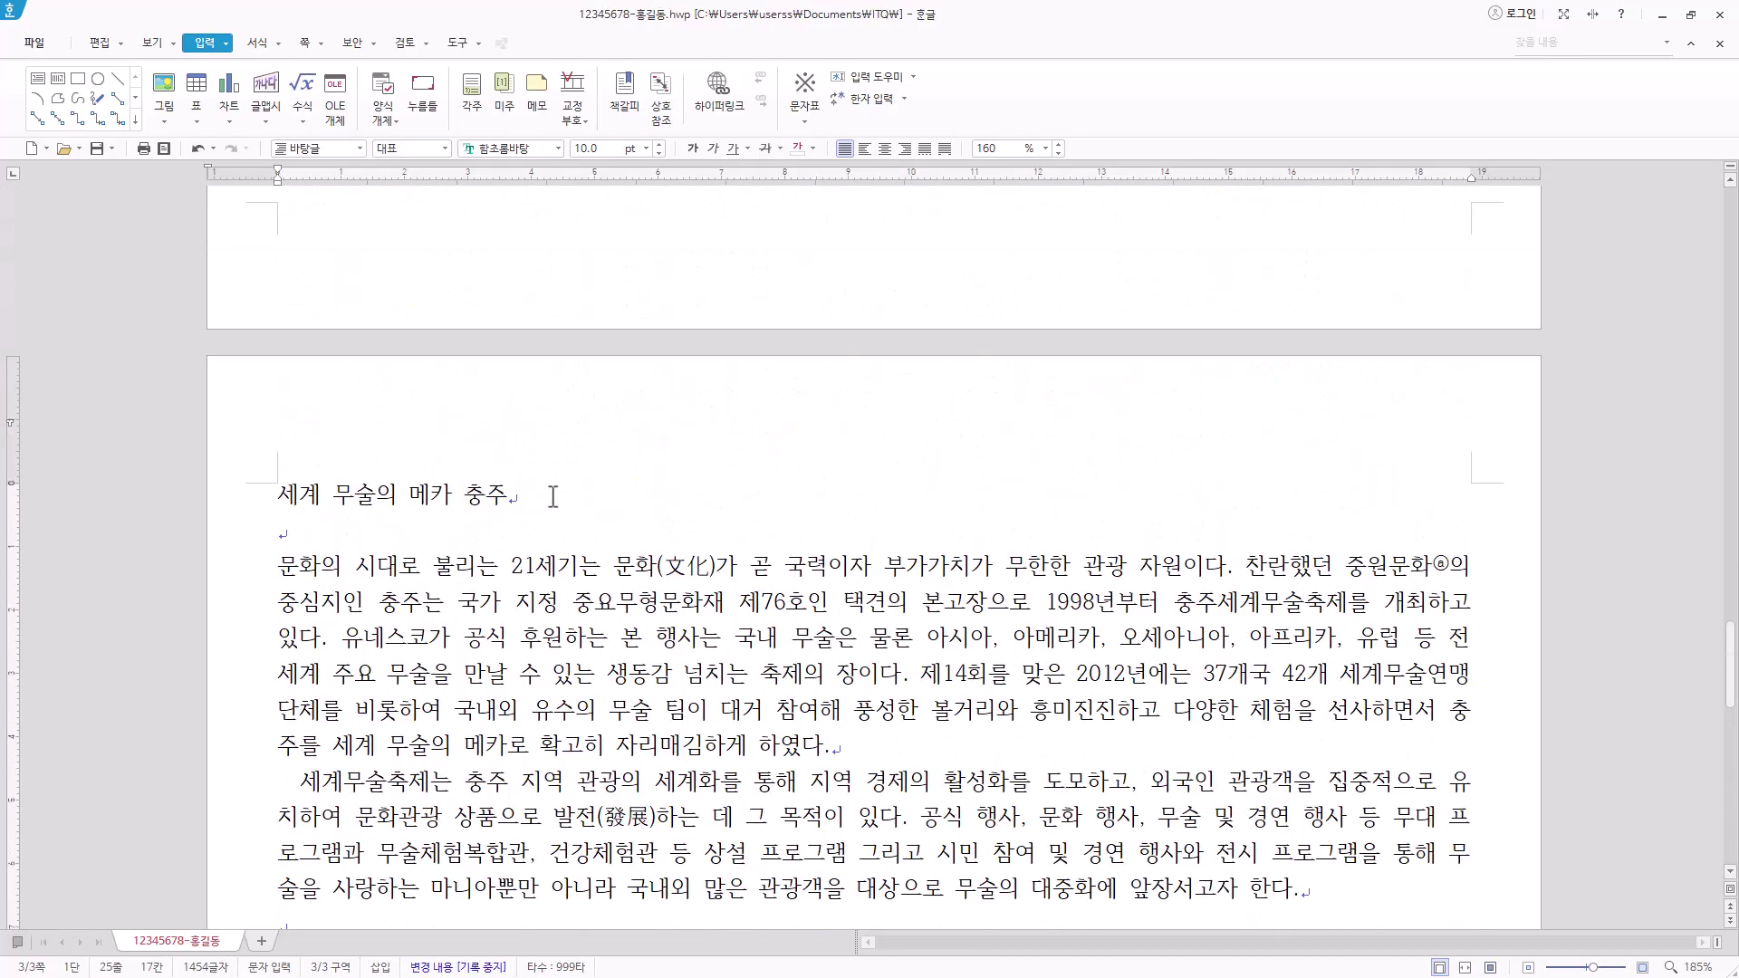
pyautogui.click(546, 498)
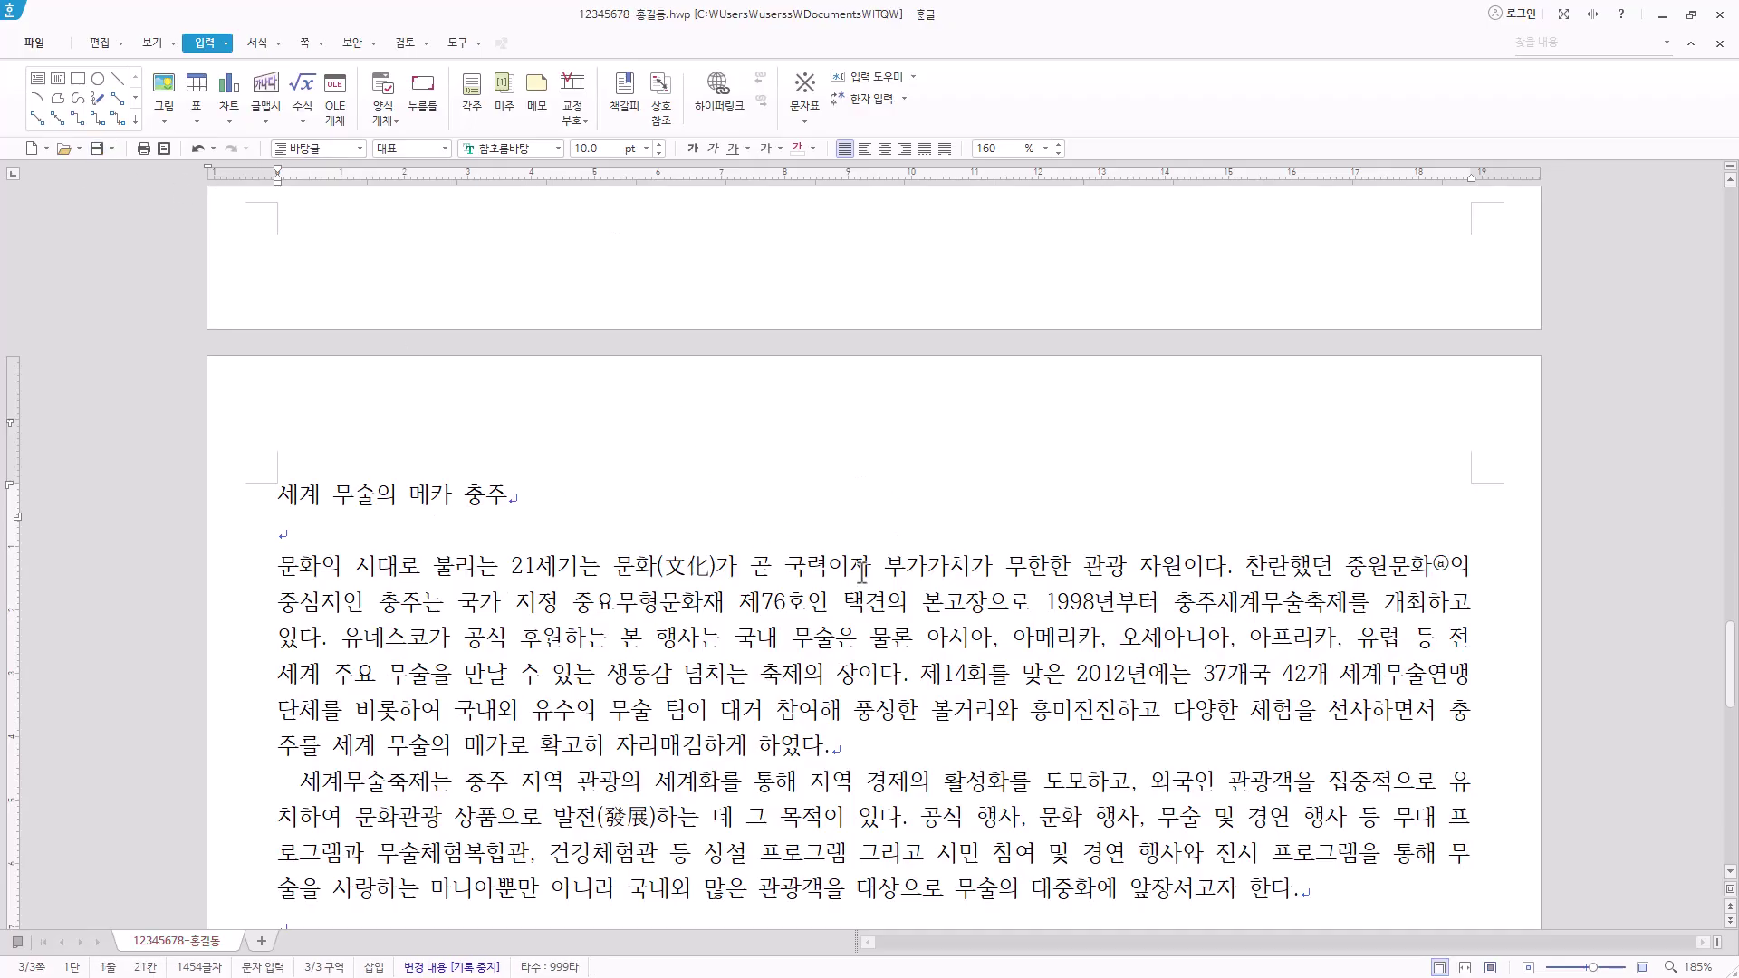
pyautogui.click(549, 494)
pyautogui.moveTo(574, 498); pyautogui.dragTo(268, 507)
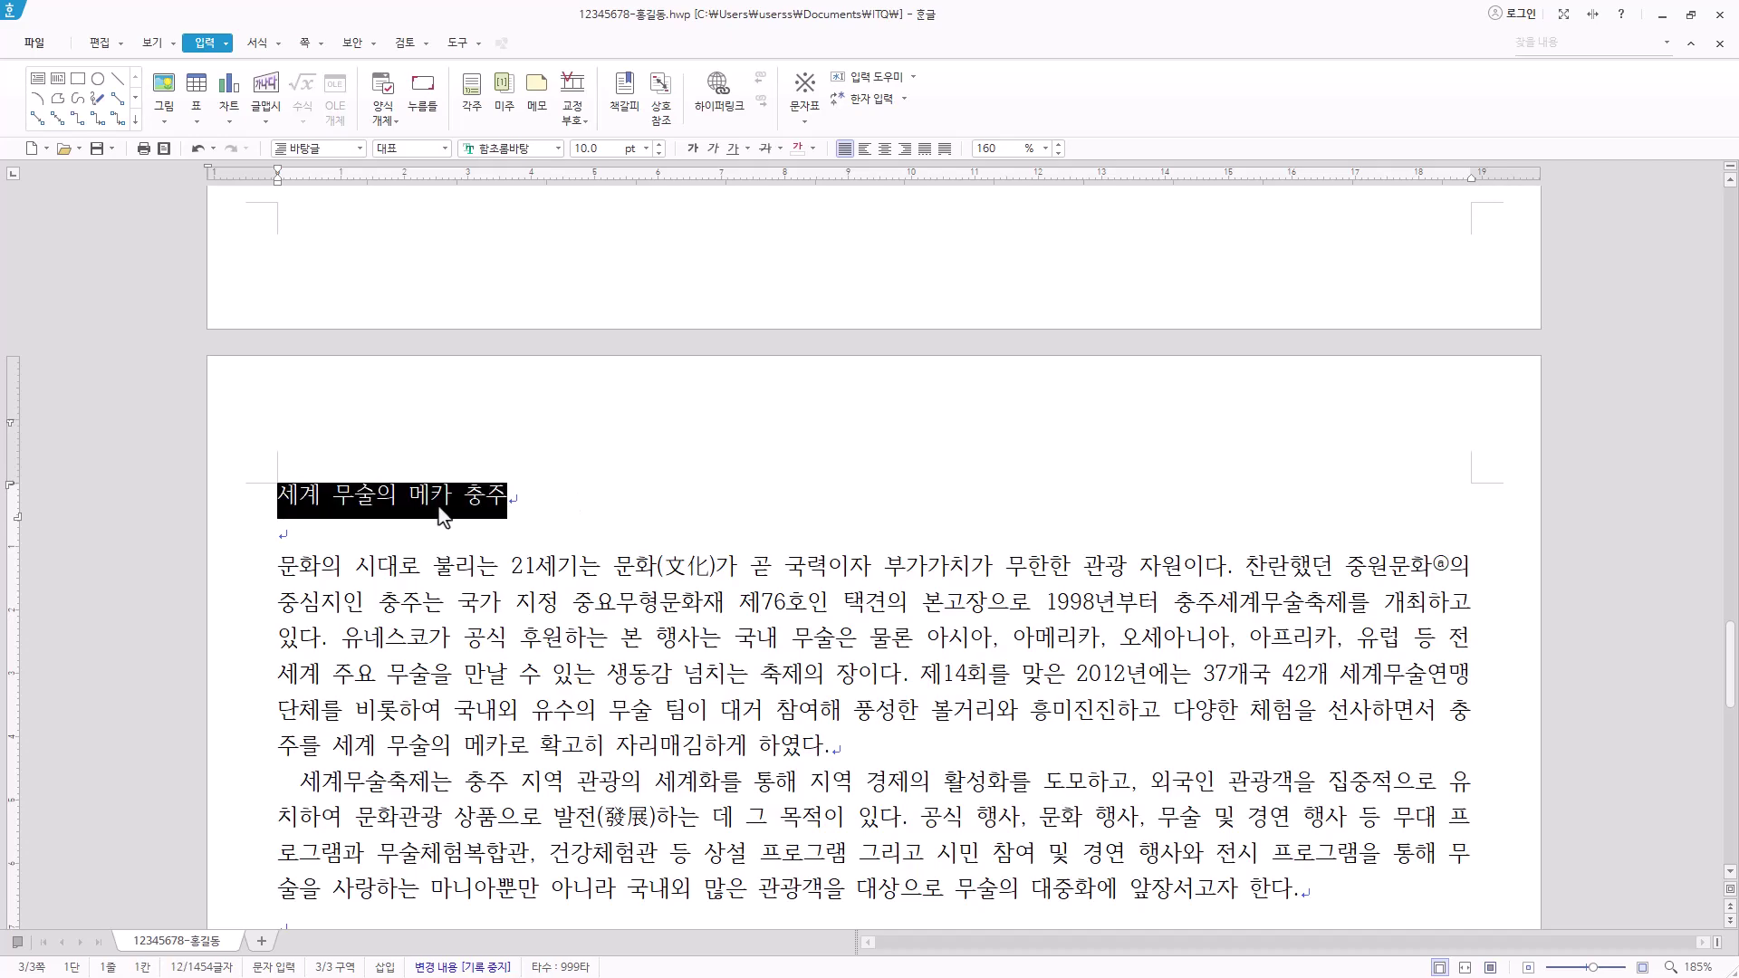
pyautogui.click(539, 154)
pyautogui.write('돋움')
pyautogui.press('Return')
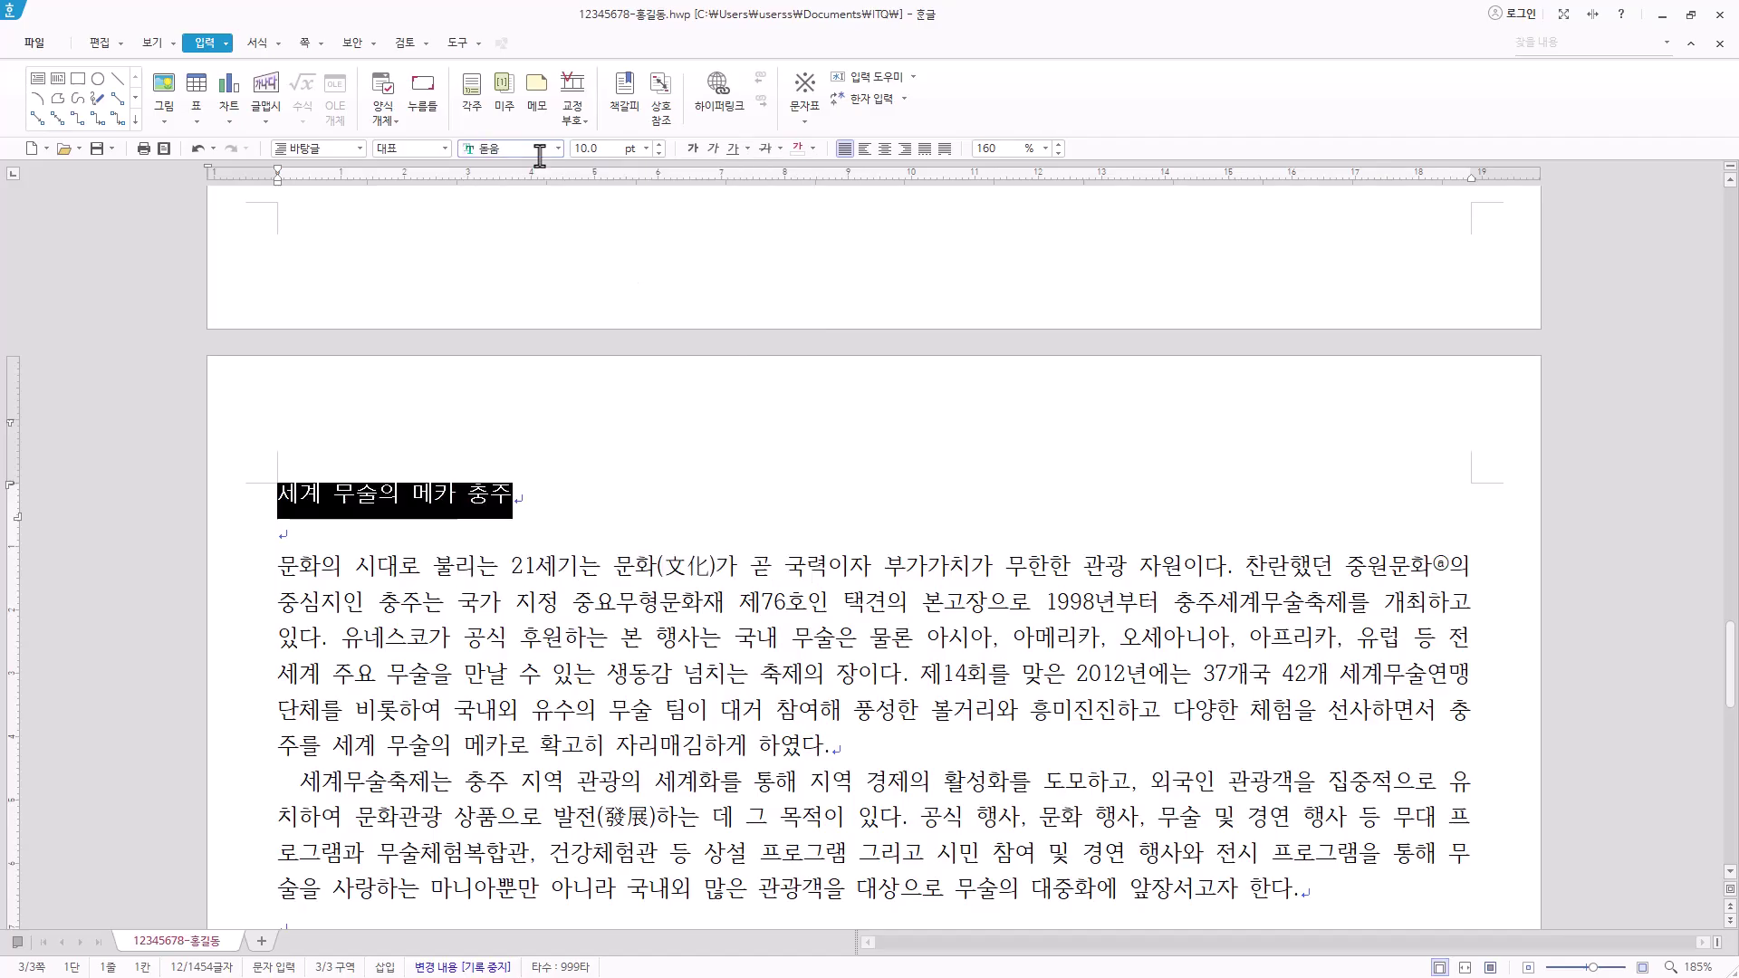
pyautogui.click(647, 148)
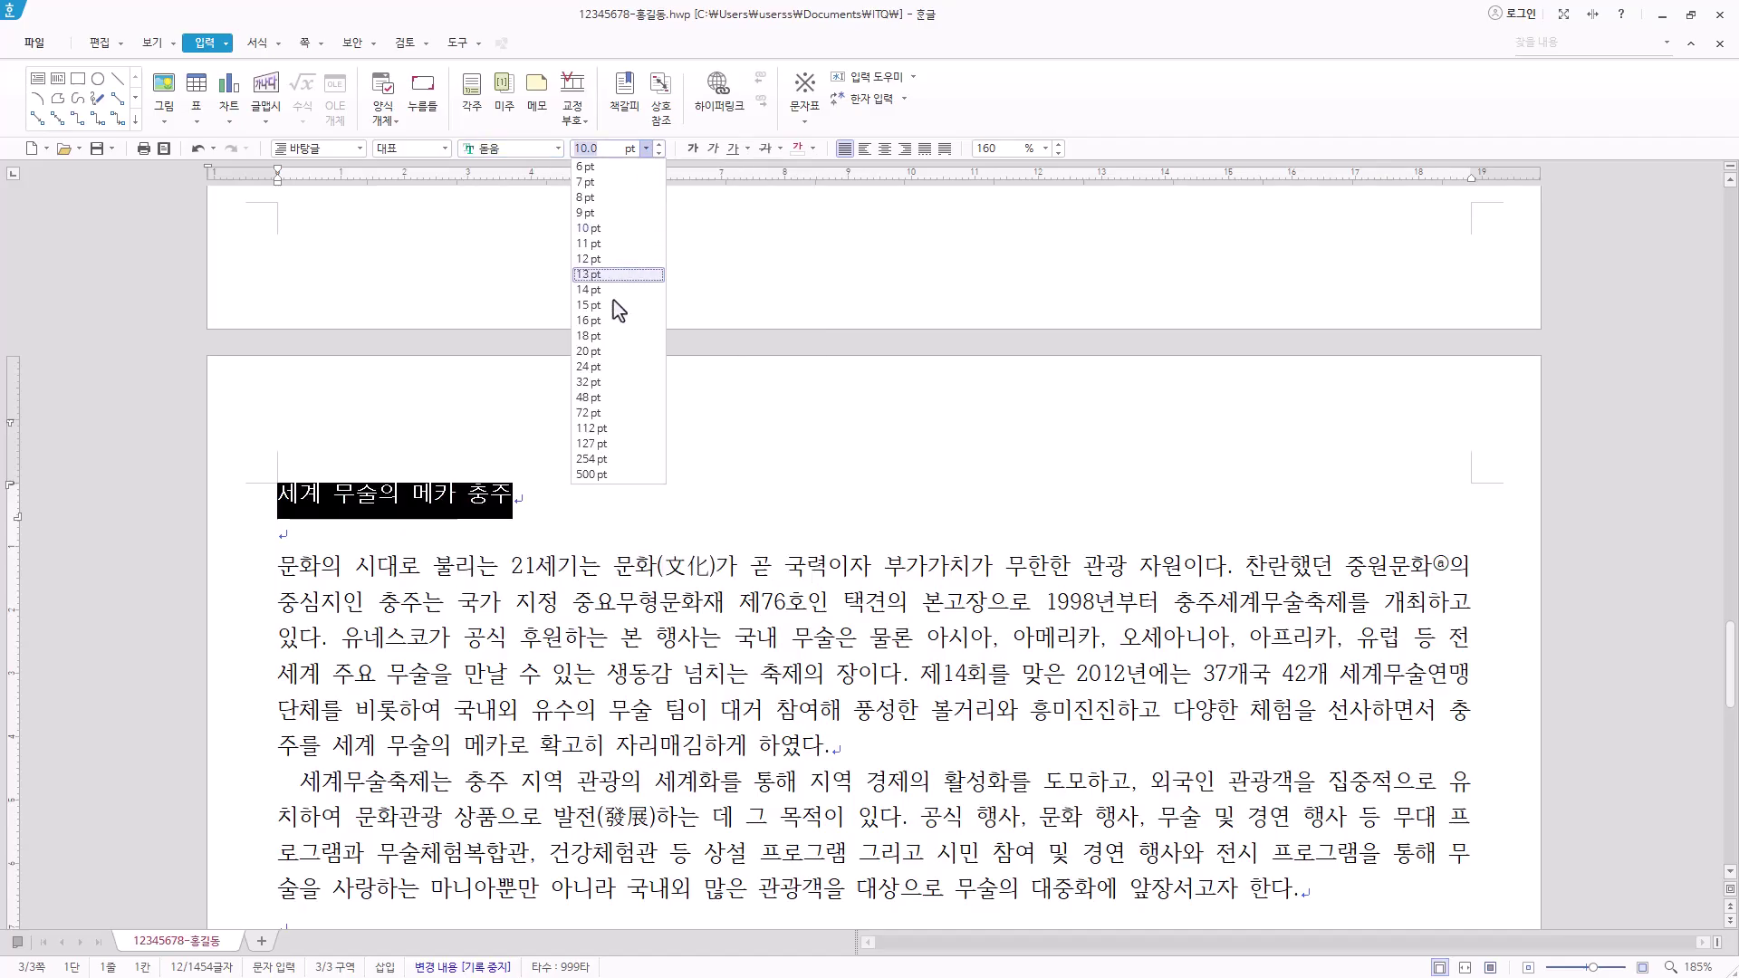
pyautogui.click(616, 330)
pyautogui.click(693, 147)
pyautogui.click(884, 148)
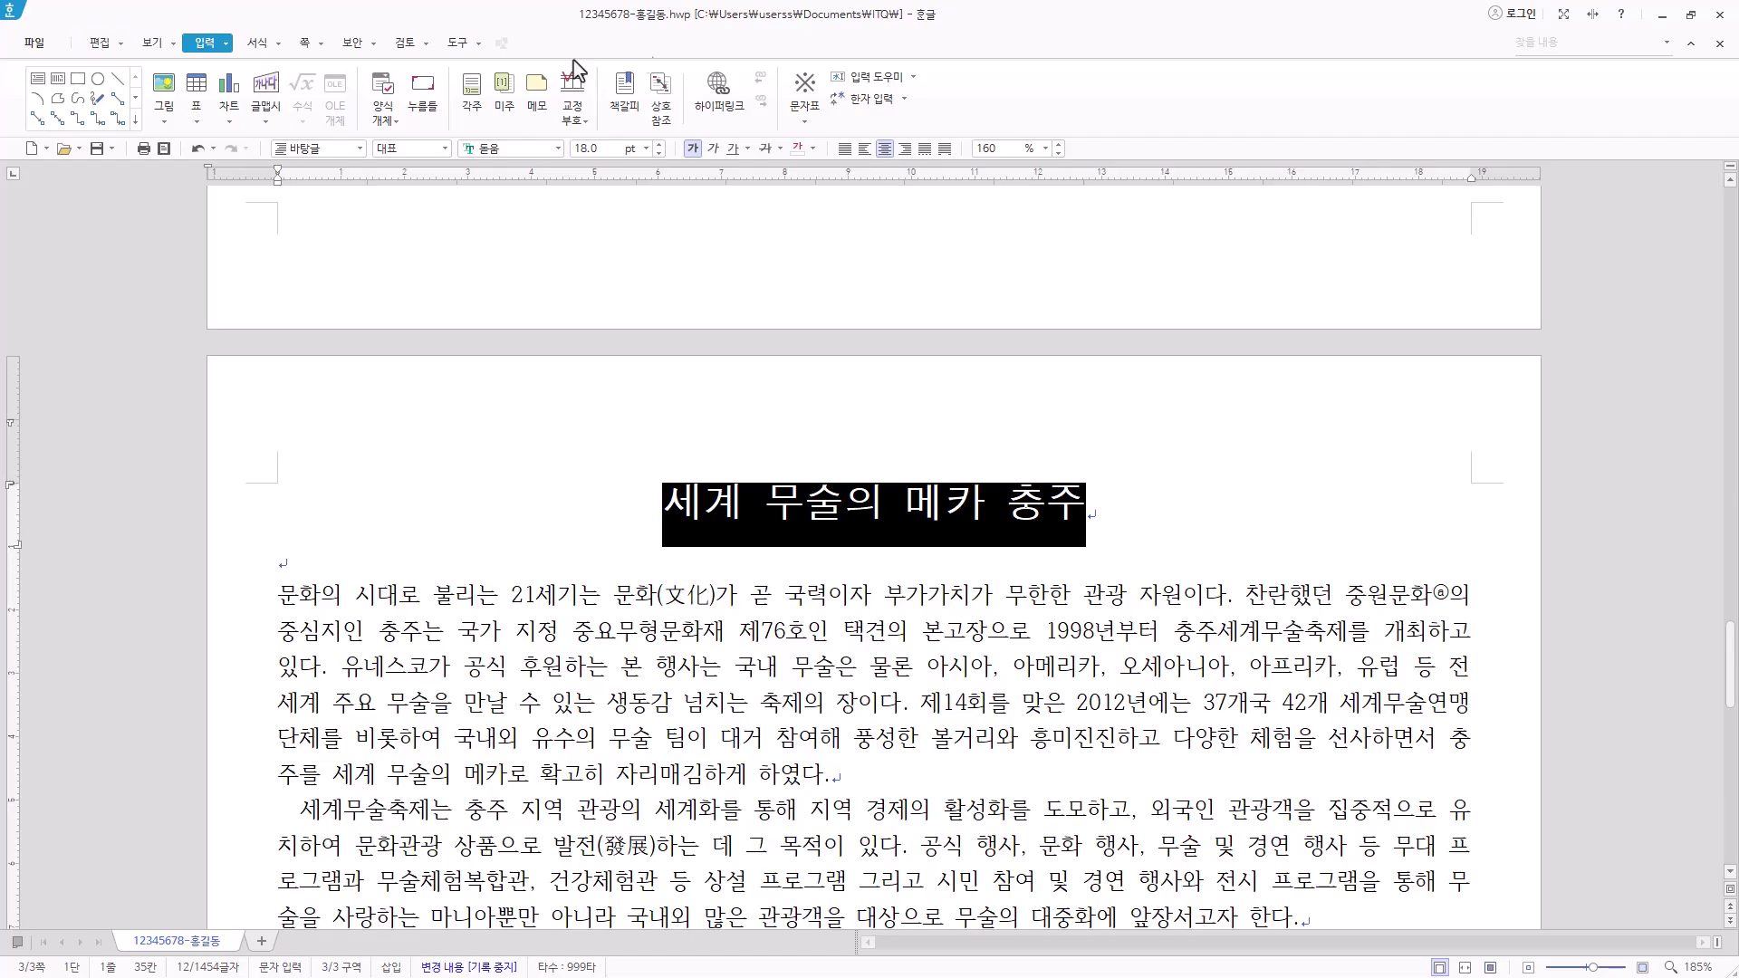
# Add the ruby text (덧말) 세계무술과 문화 above the title
pyautogui.click(228, 45)
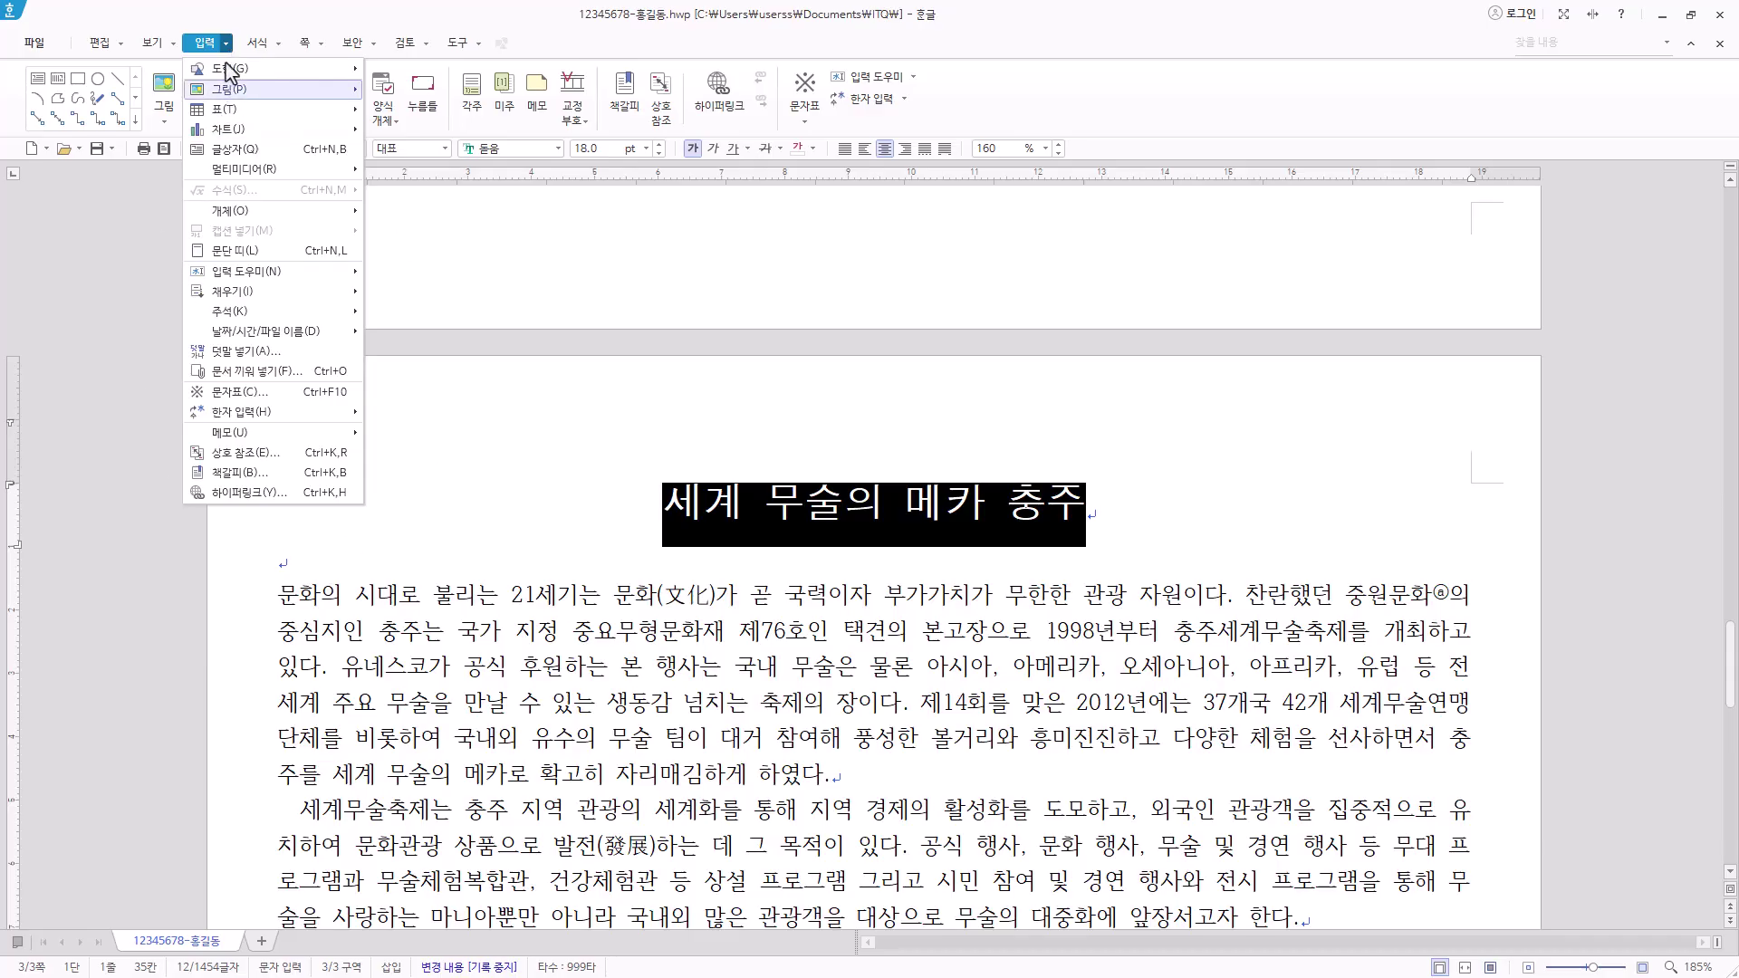
pyautogui.click(267, 353)
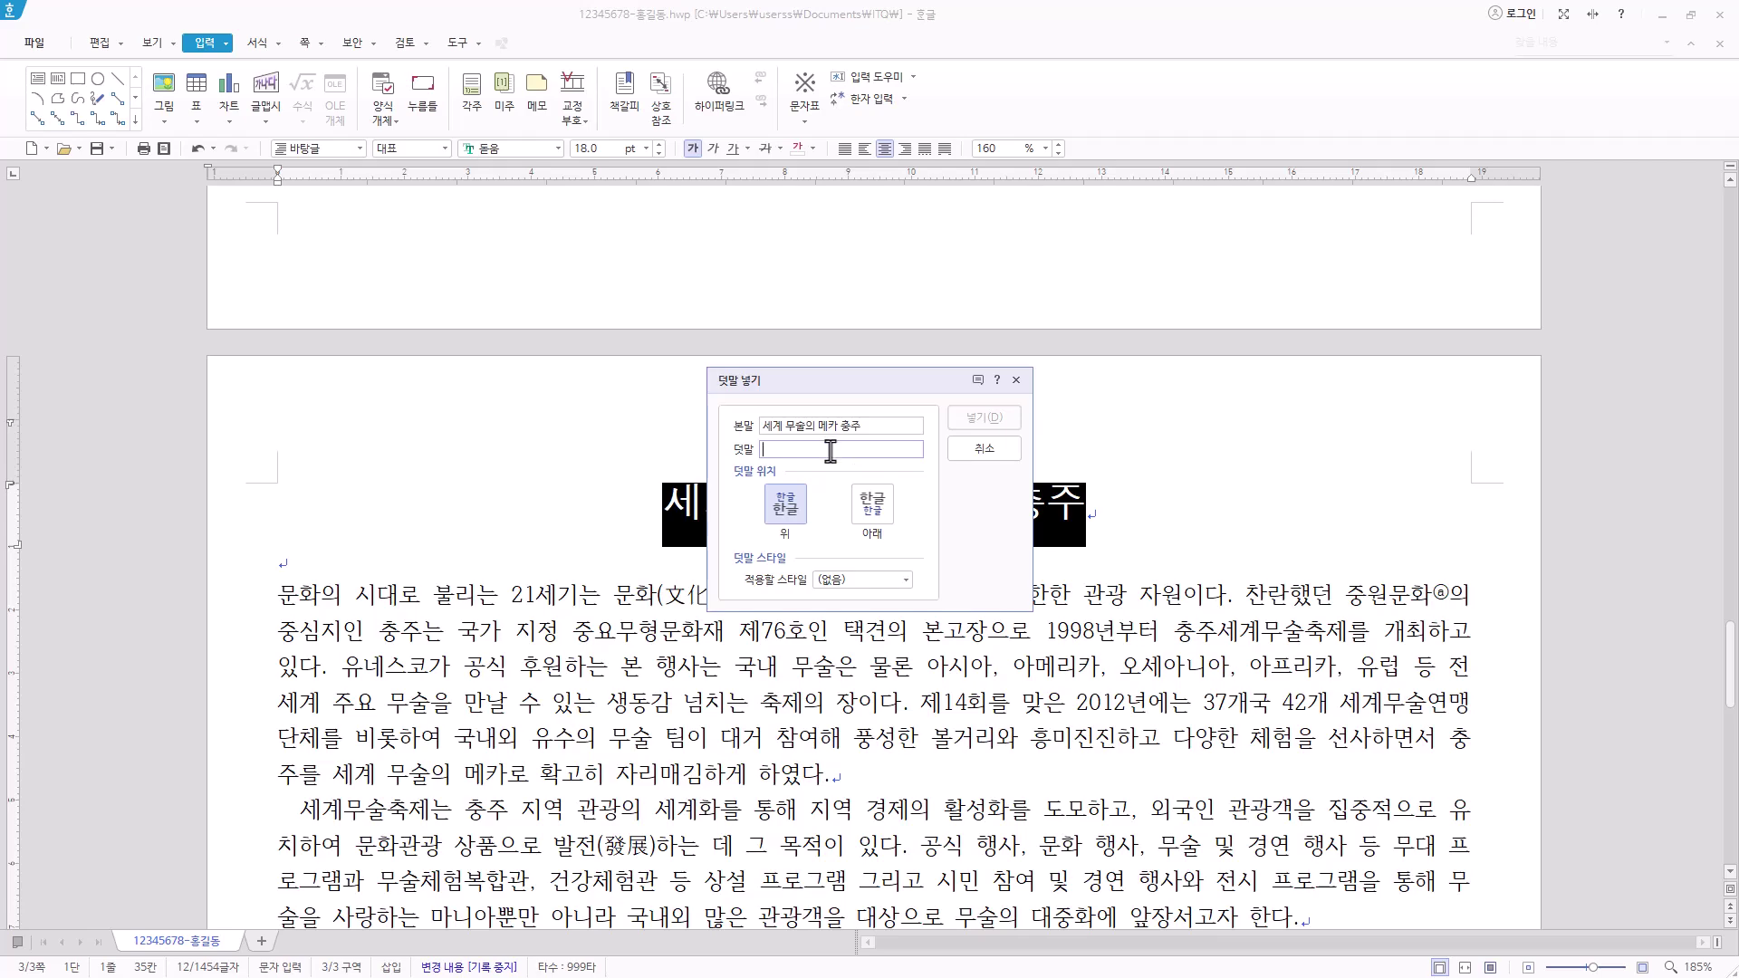
pyautogui.write('세계무술과 문화')
pyautogui.click(983, 418)
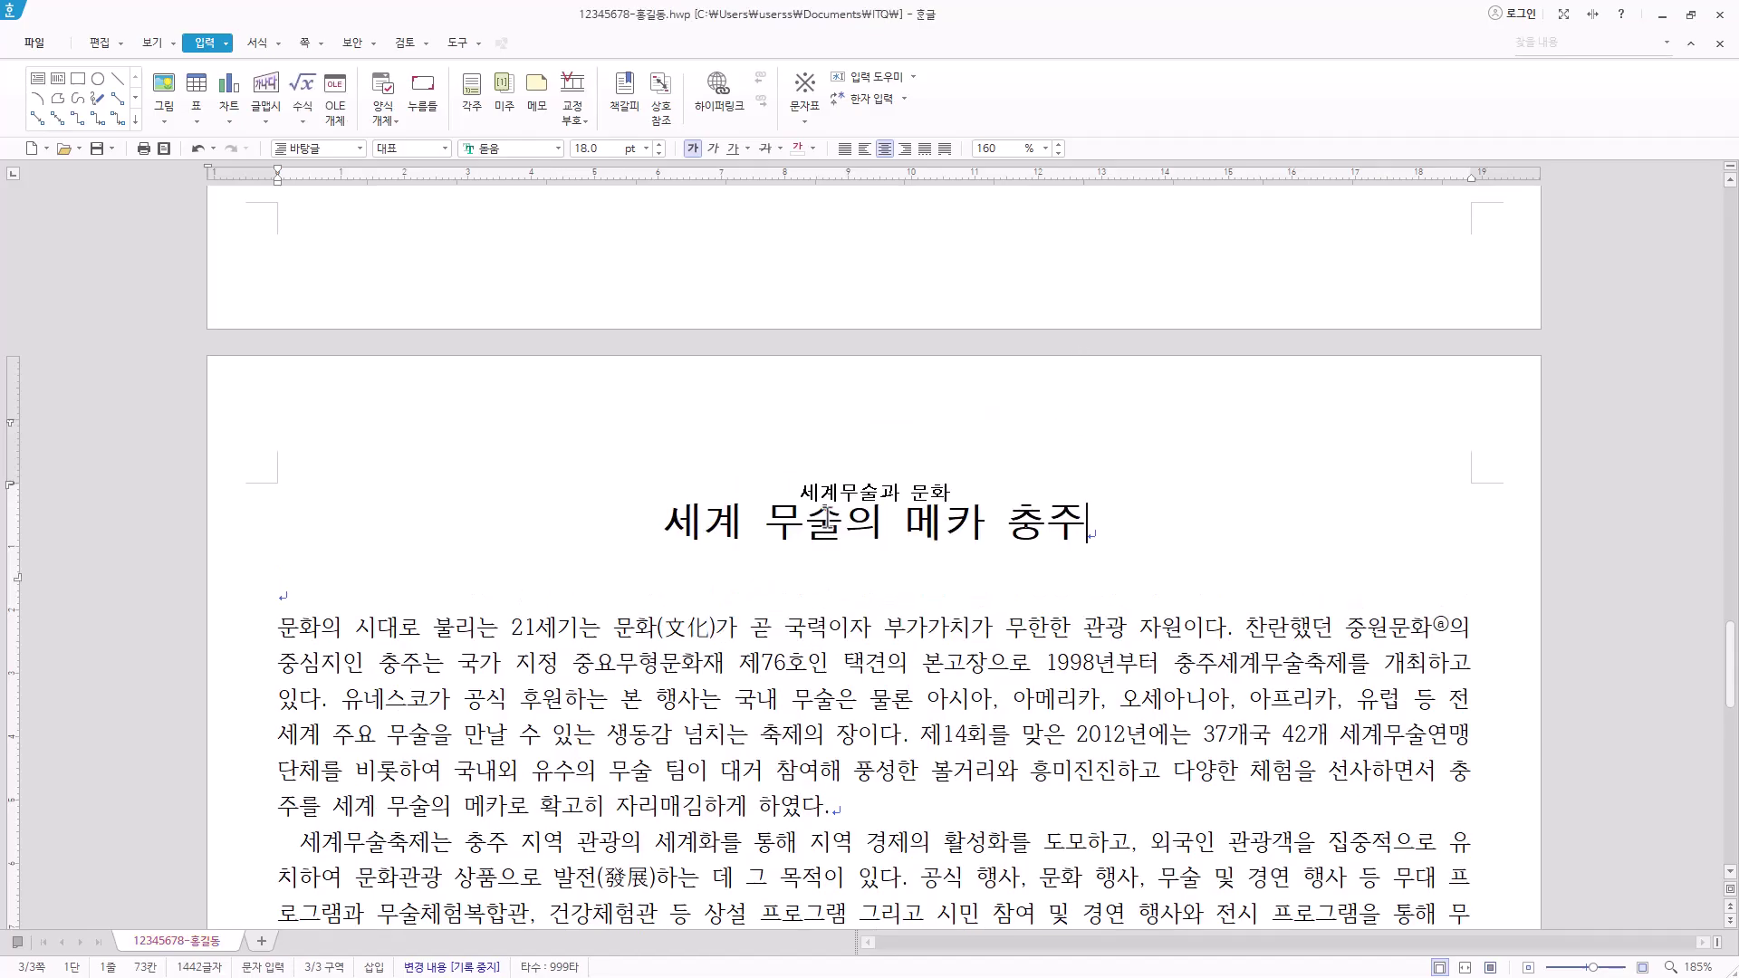
# Create a header for both pages (양쪽) without a preset layout, containing the text 무술 한마당
pyautogui.click(334, 589)
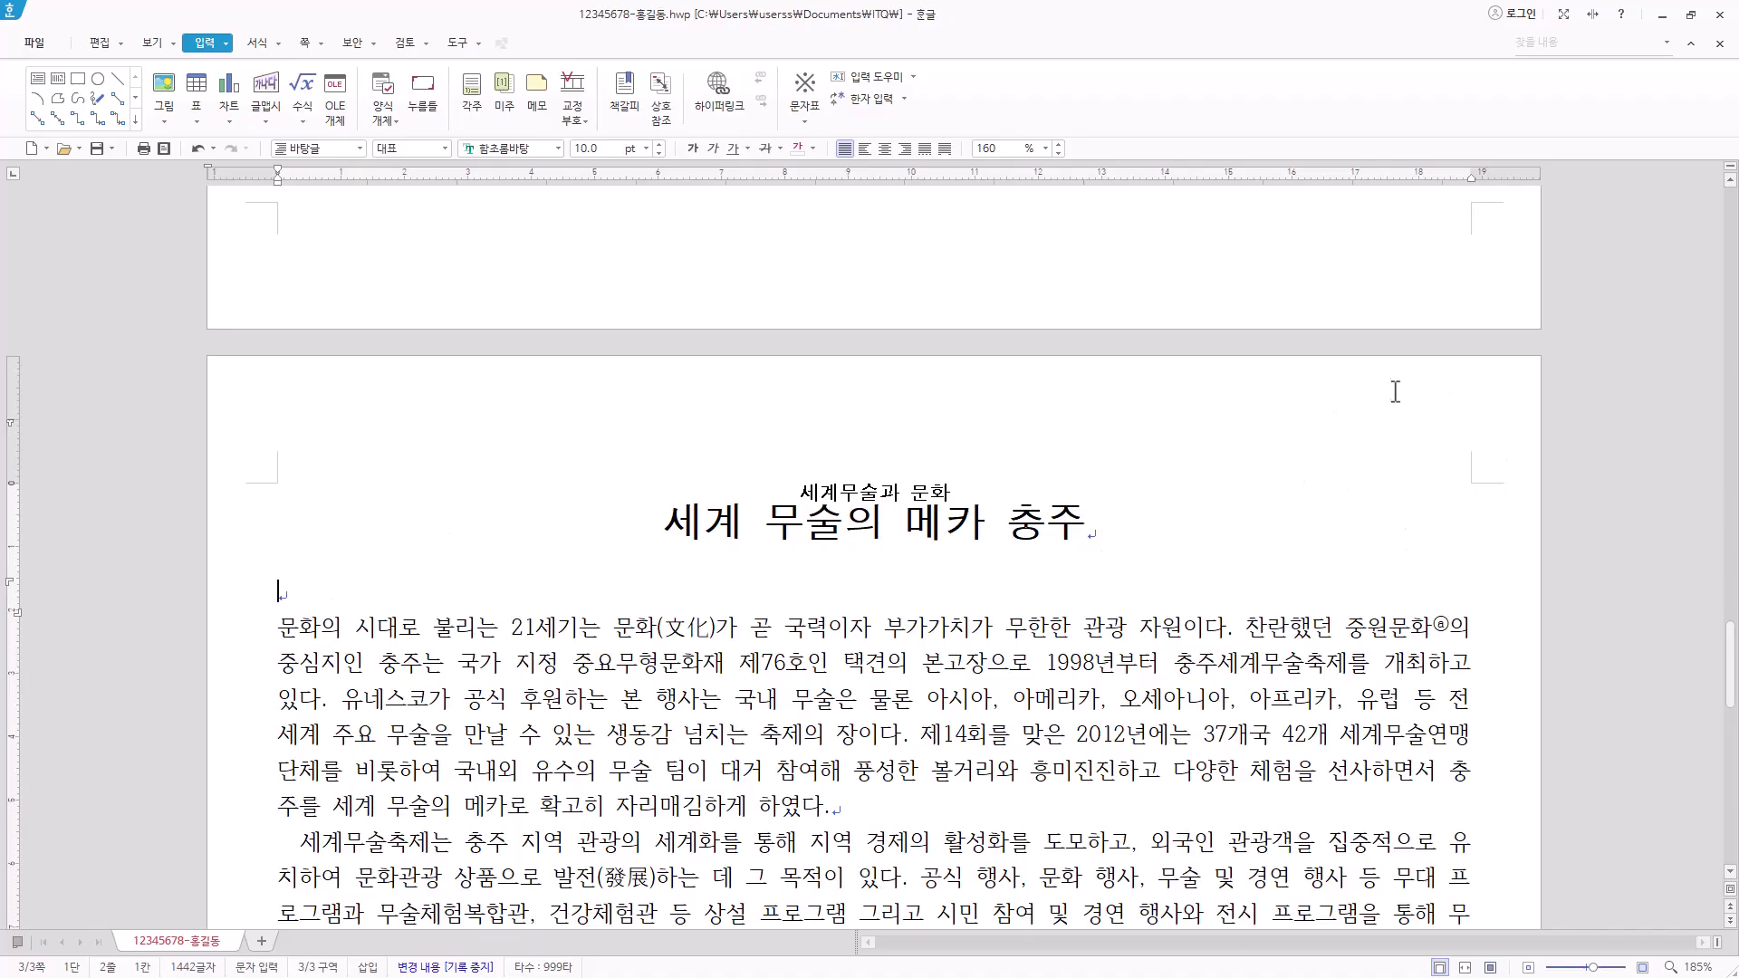
pyautogui.click(306, 43)
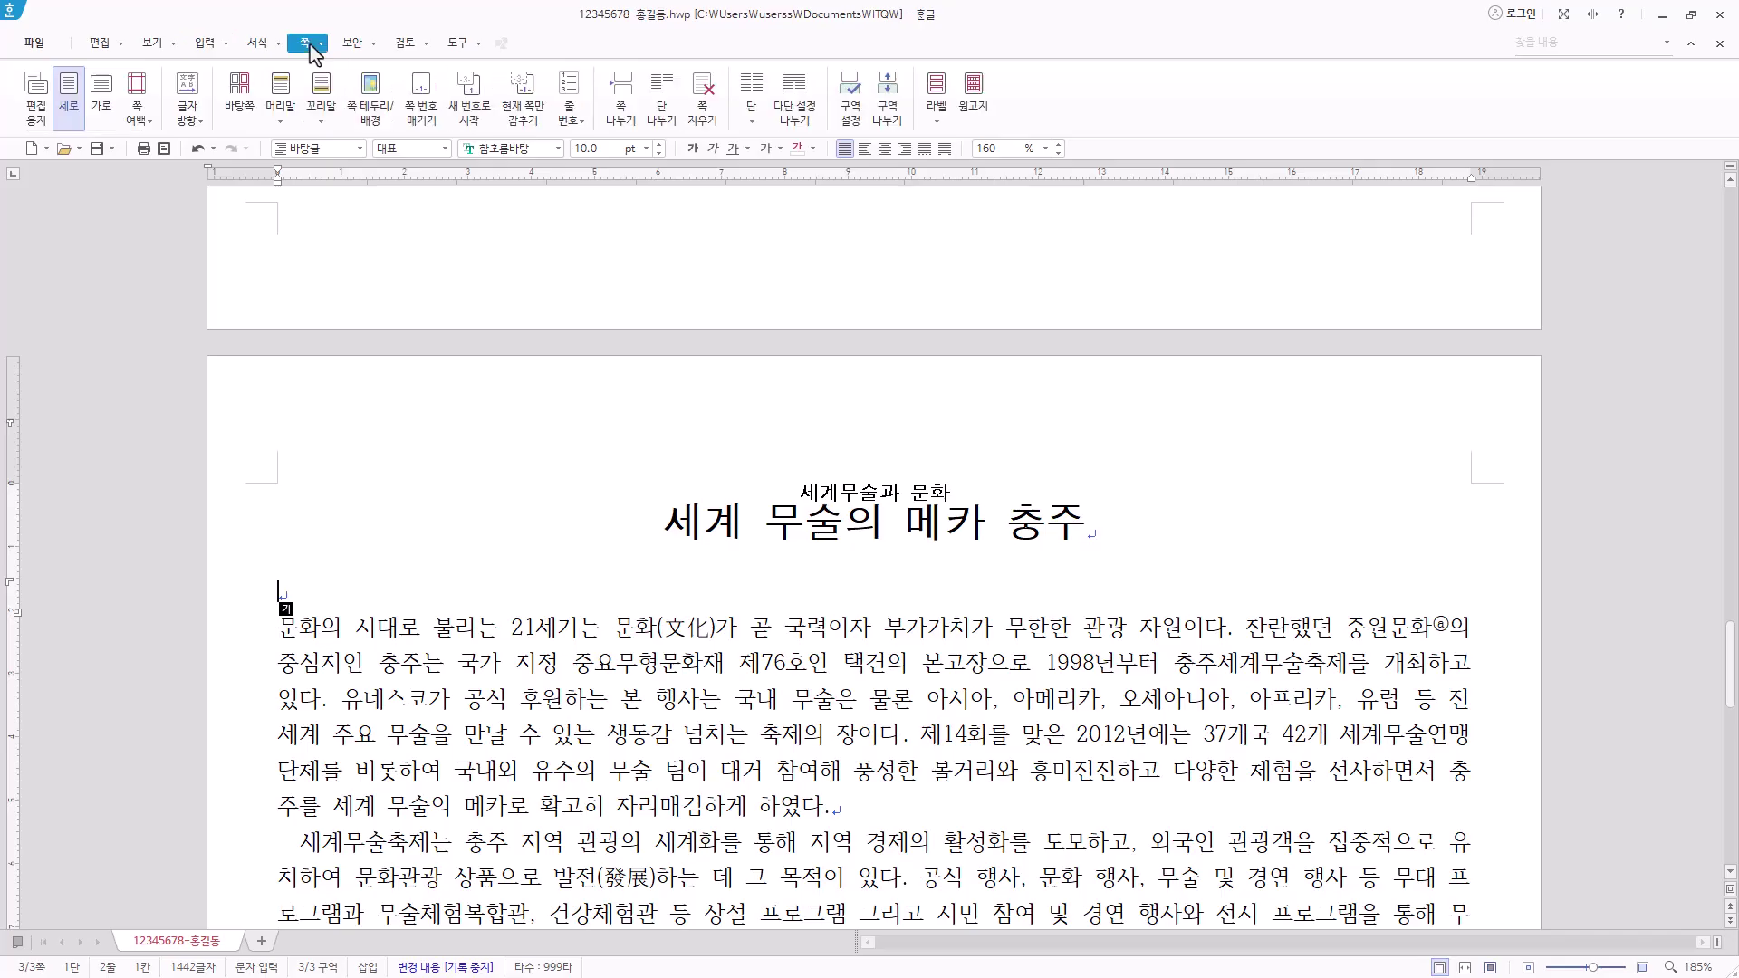
pyautogui.click(281, 111)
pyautogui.click(326, 186)
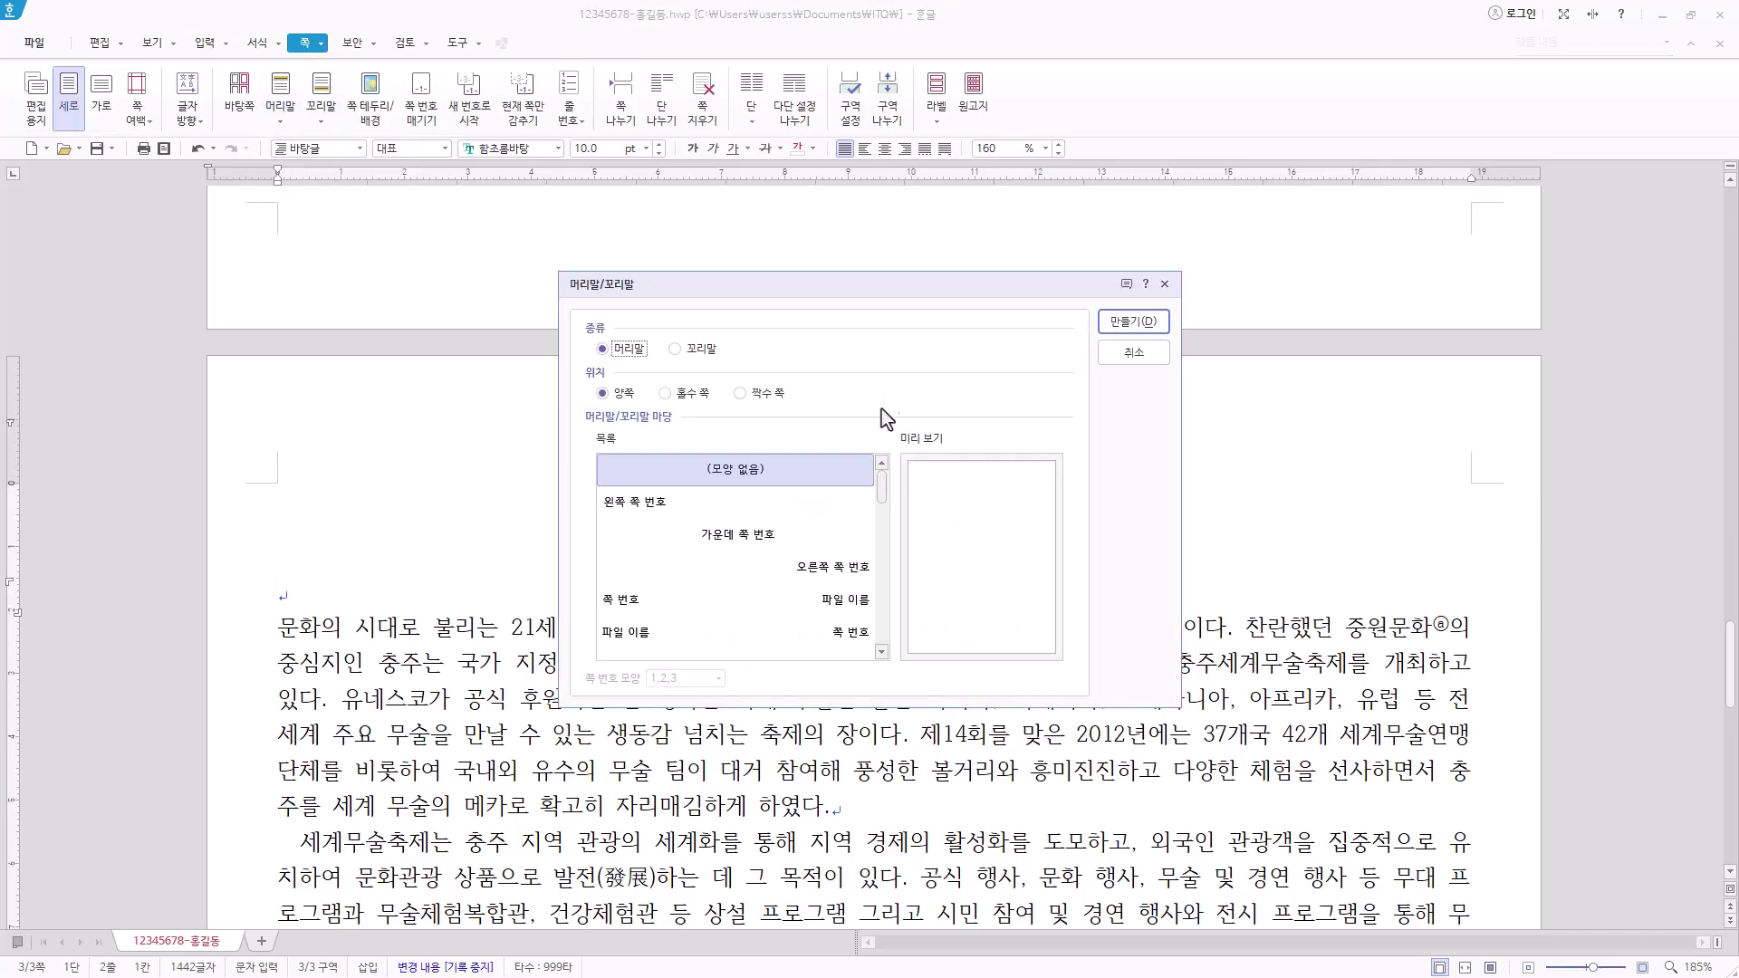
pyautogui.click(1139, 328)
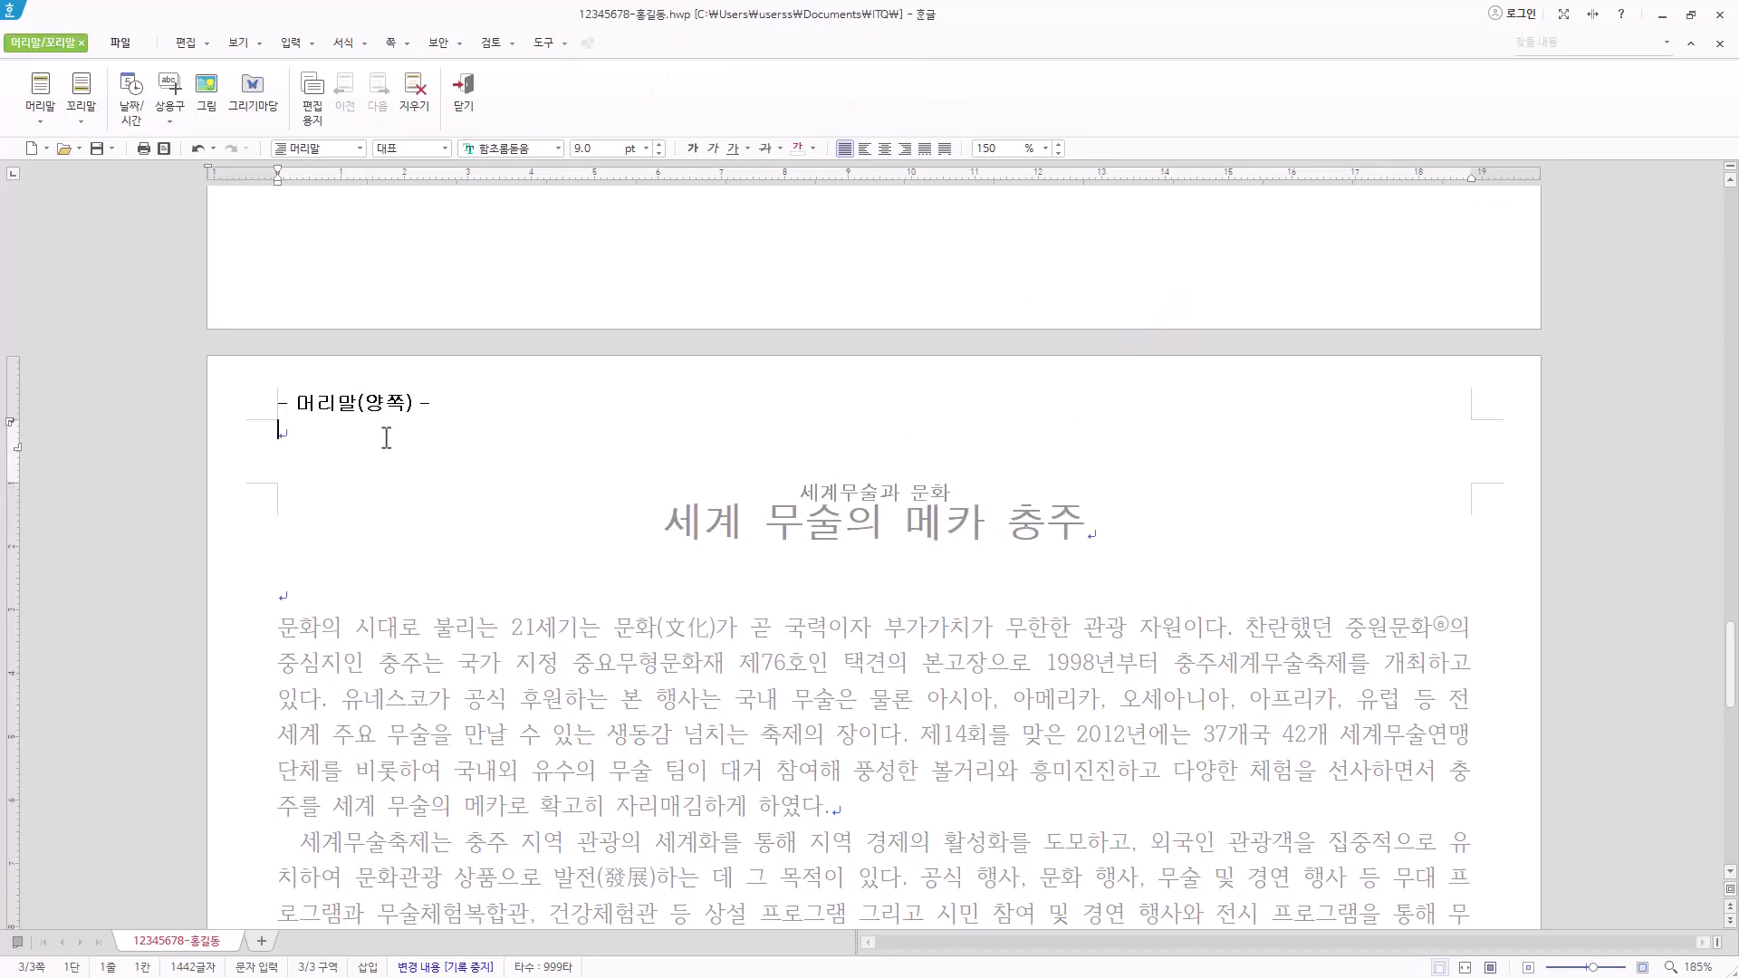
pyautogui.write('무술 한마당')
pyautogui.click(438, 427)
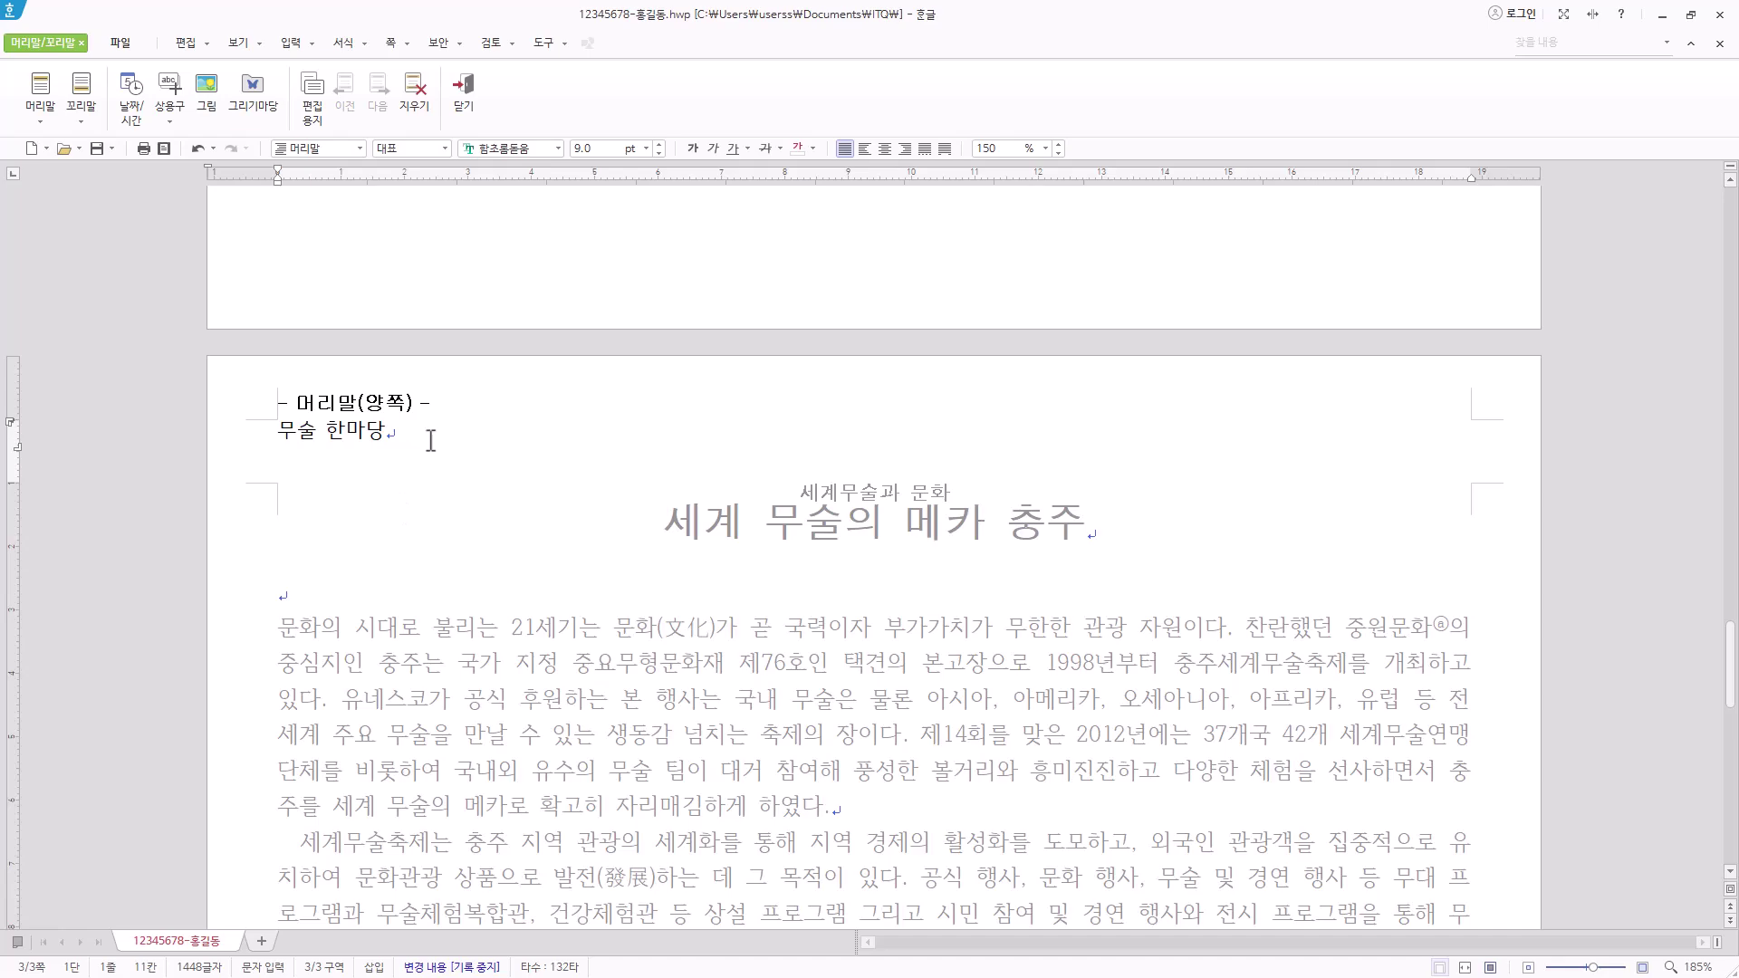
# Format the header text 무술 한마당 in 돋움, 10 pt, right-aligned, and leave header editing
pyautogui.moveTo(432, 441); pyautogui.dragTo(252, 444)
pyautogui.click(541, 148)
pyautogui.write('돋움')
pyautogui.press('Return')
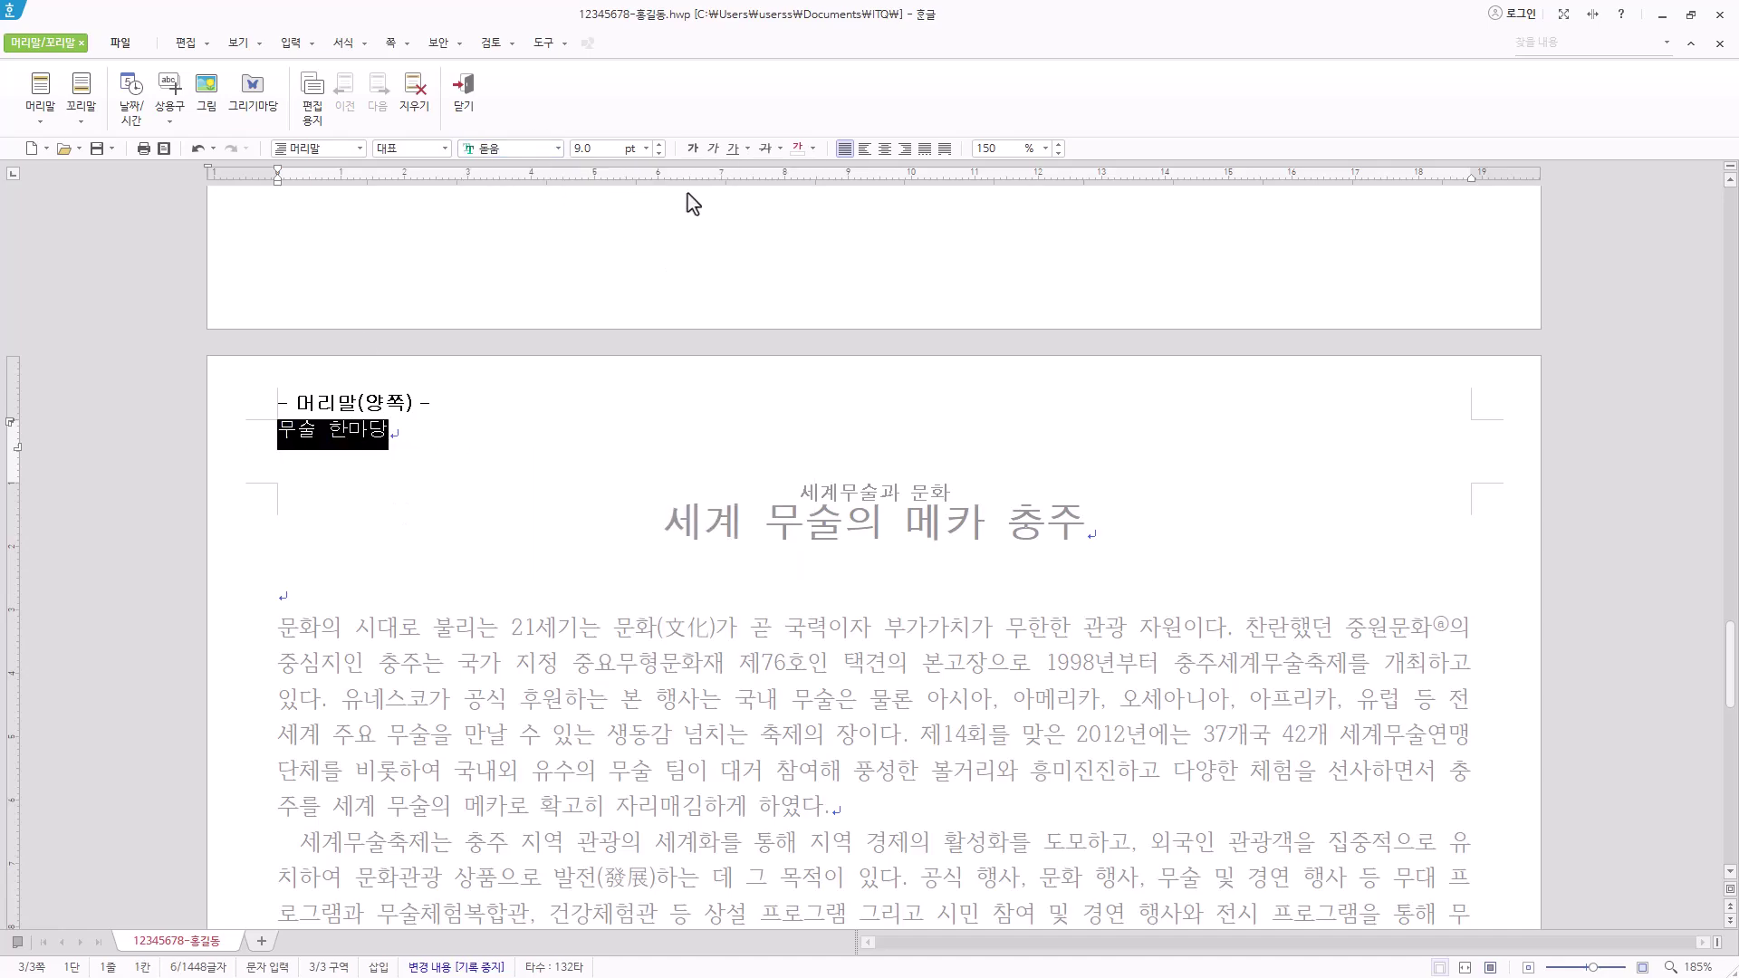
pyautogui.click(657, 152)
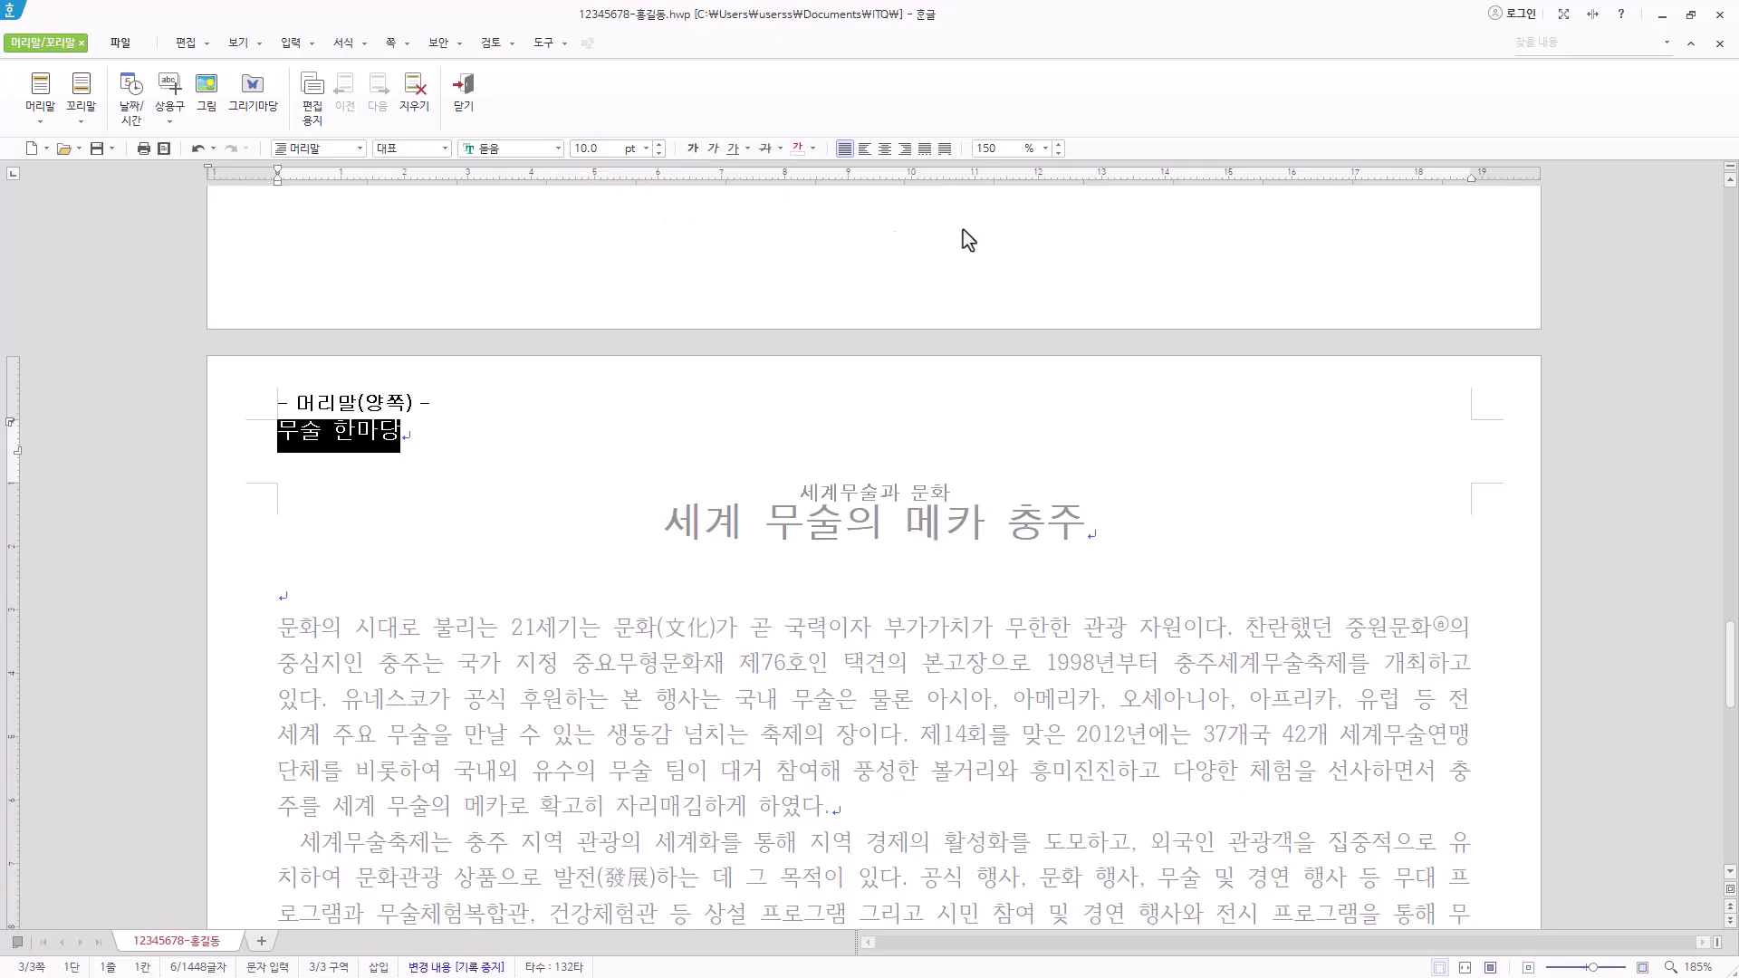
pyautogui.click(904, 149)
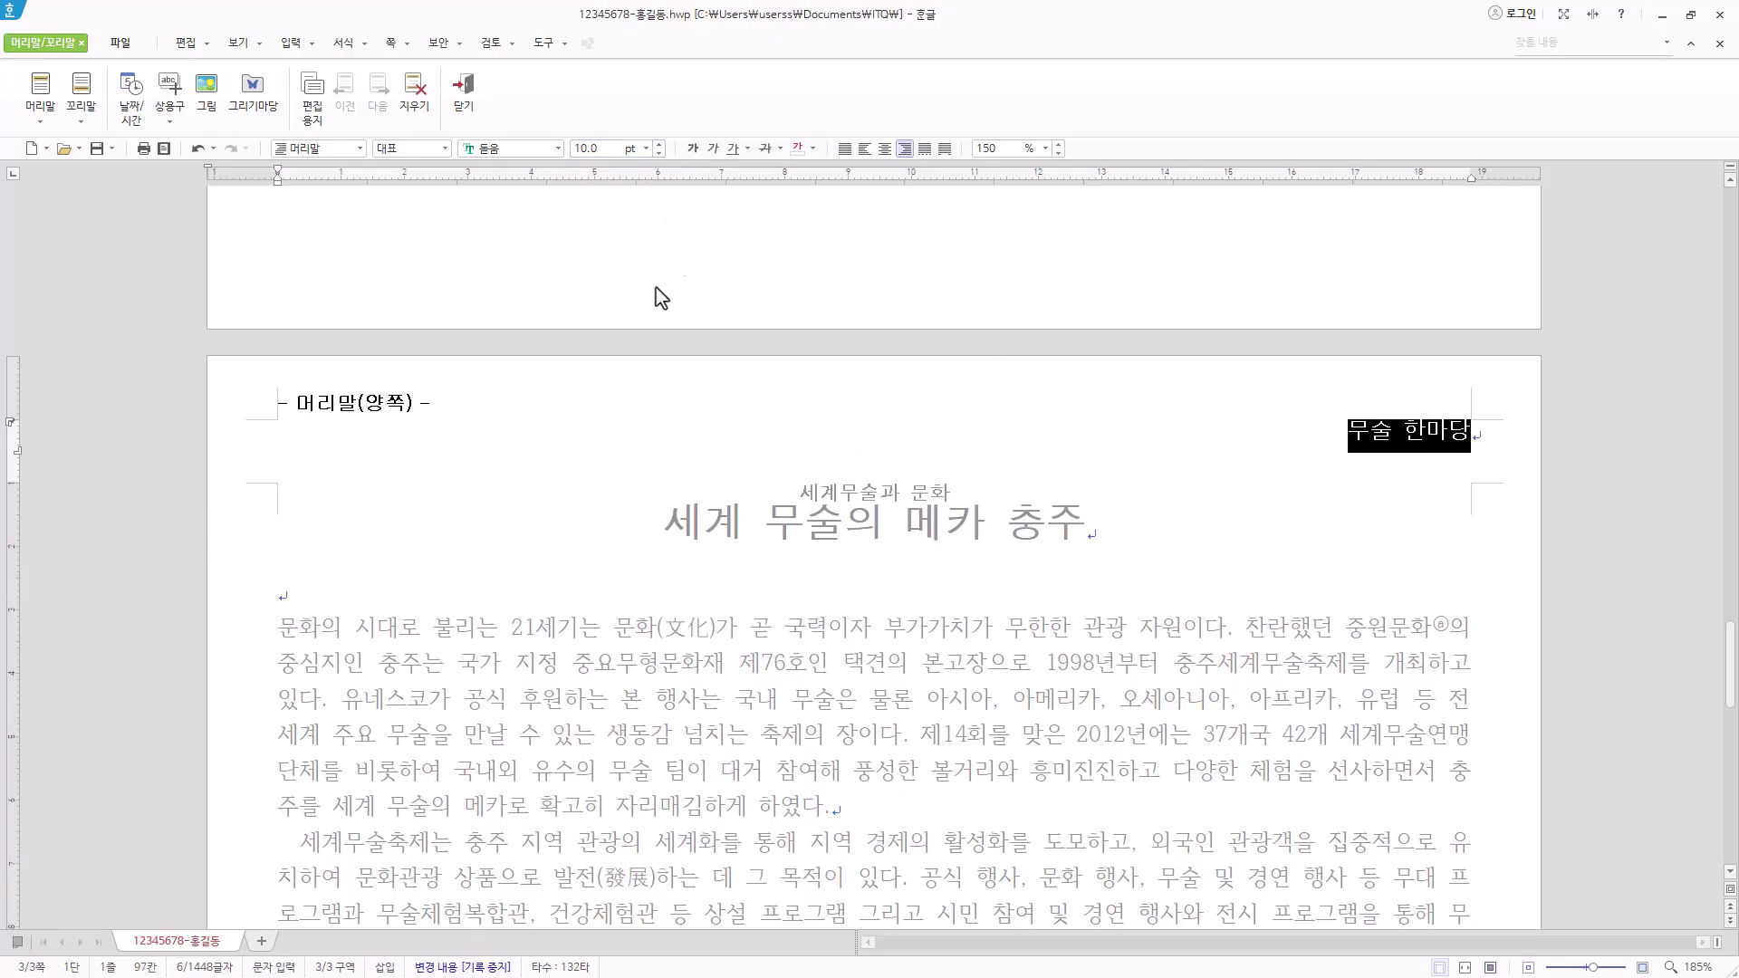
pyautogui.click(464, 110)
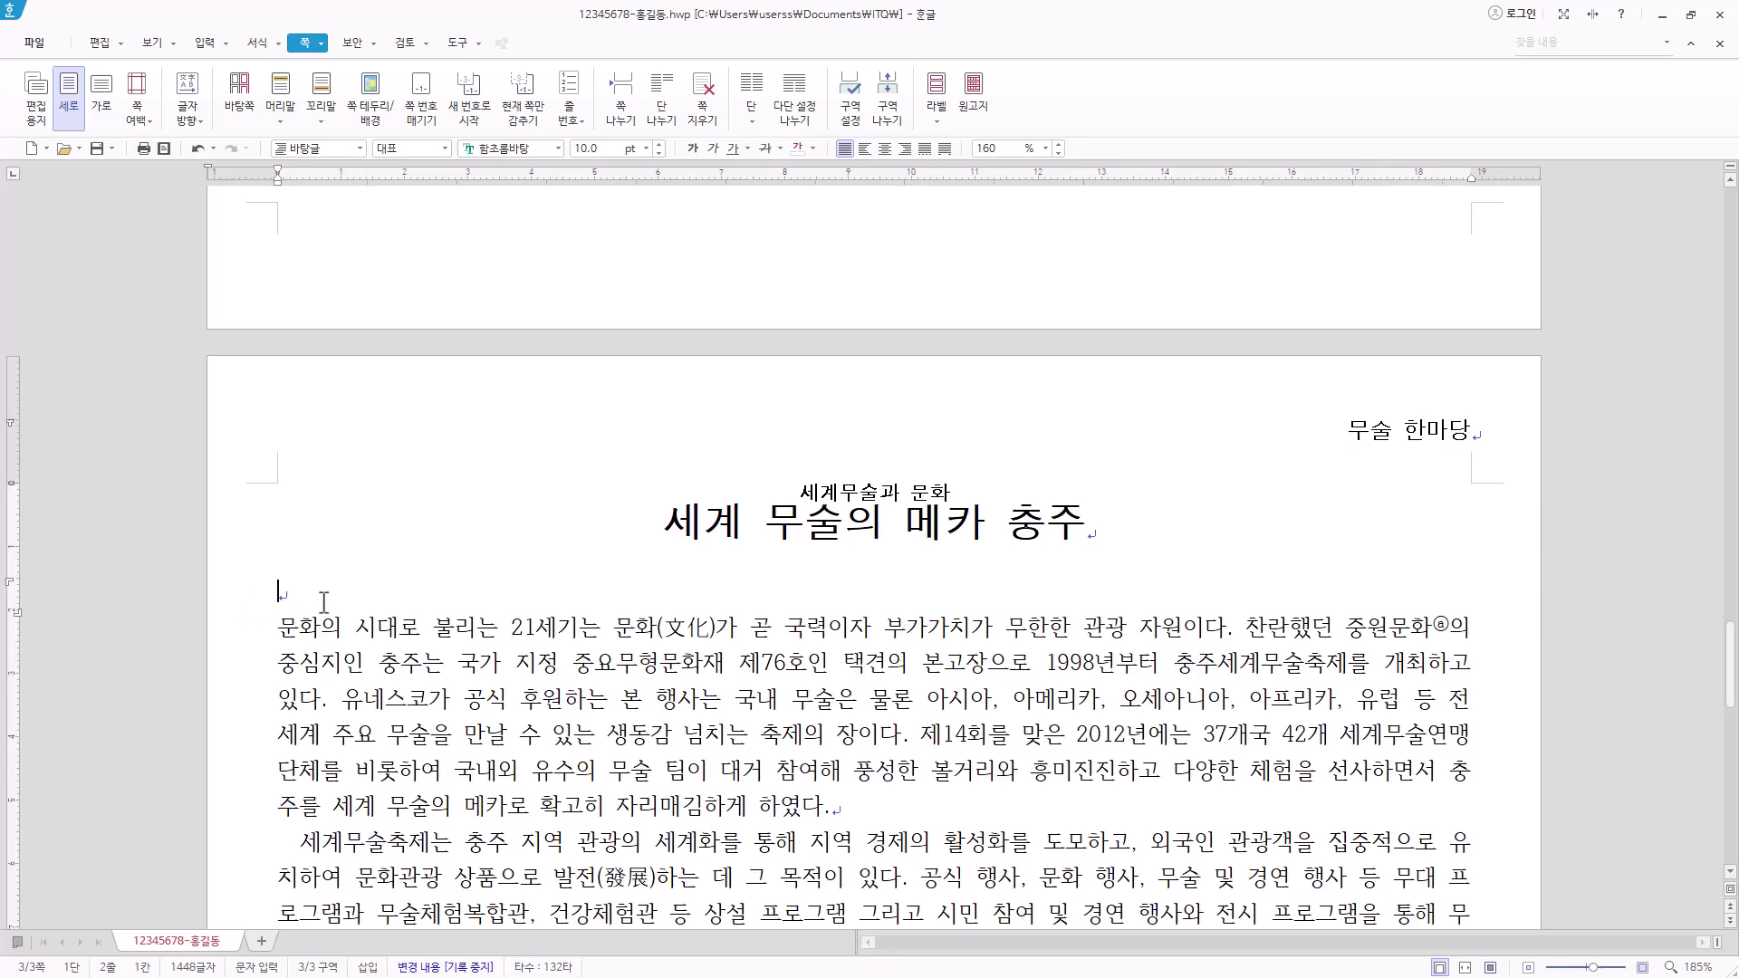
pyautogui.doubleClick(1429, 439)
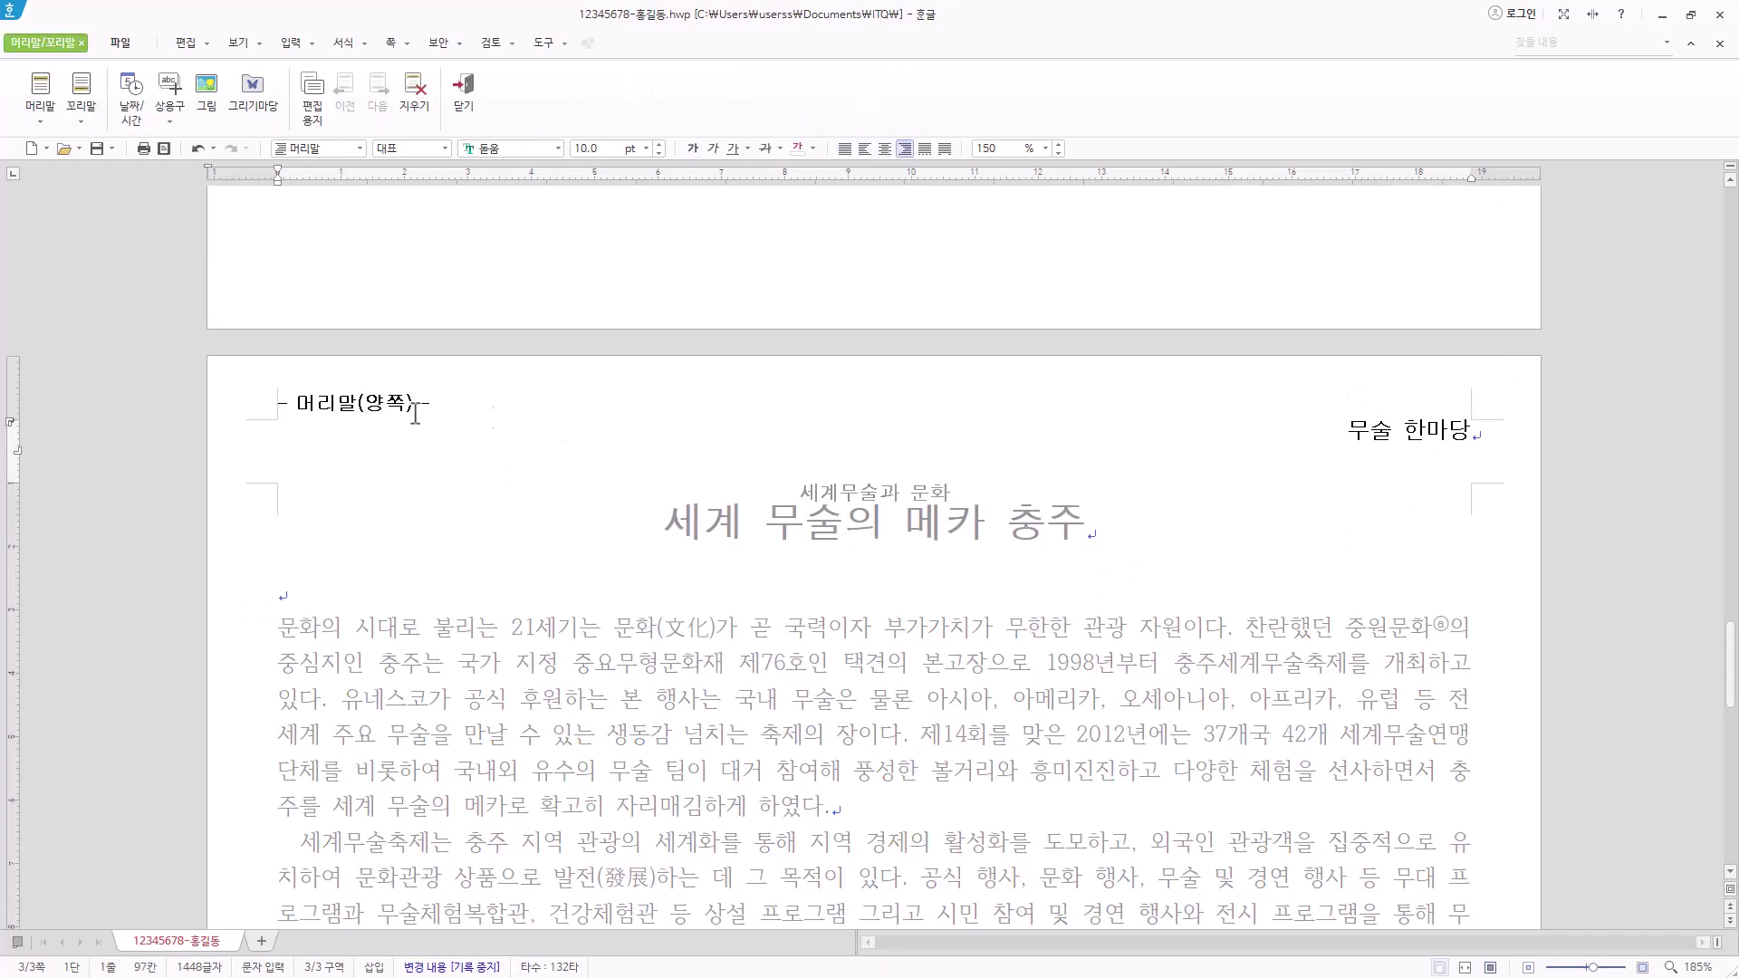
pyautogui.click(463, 93)
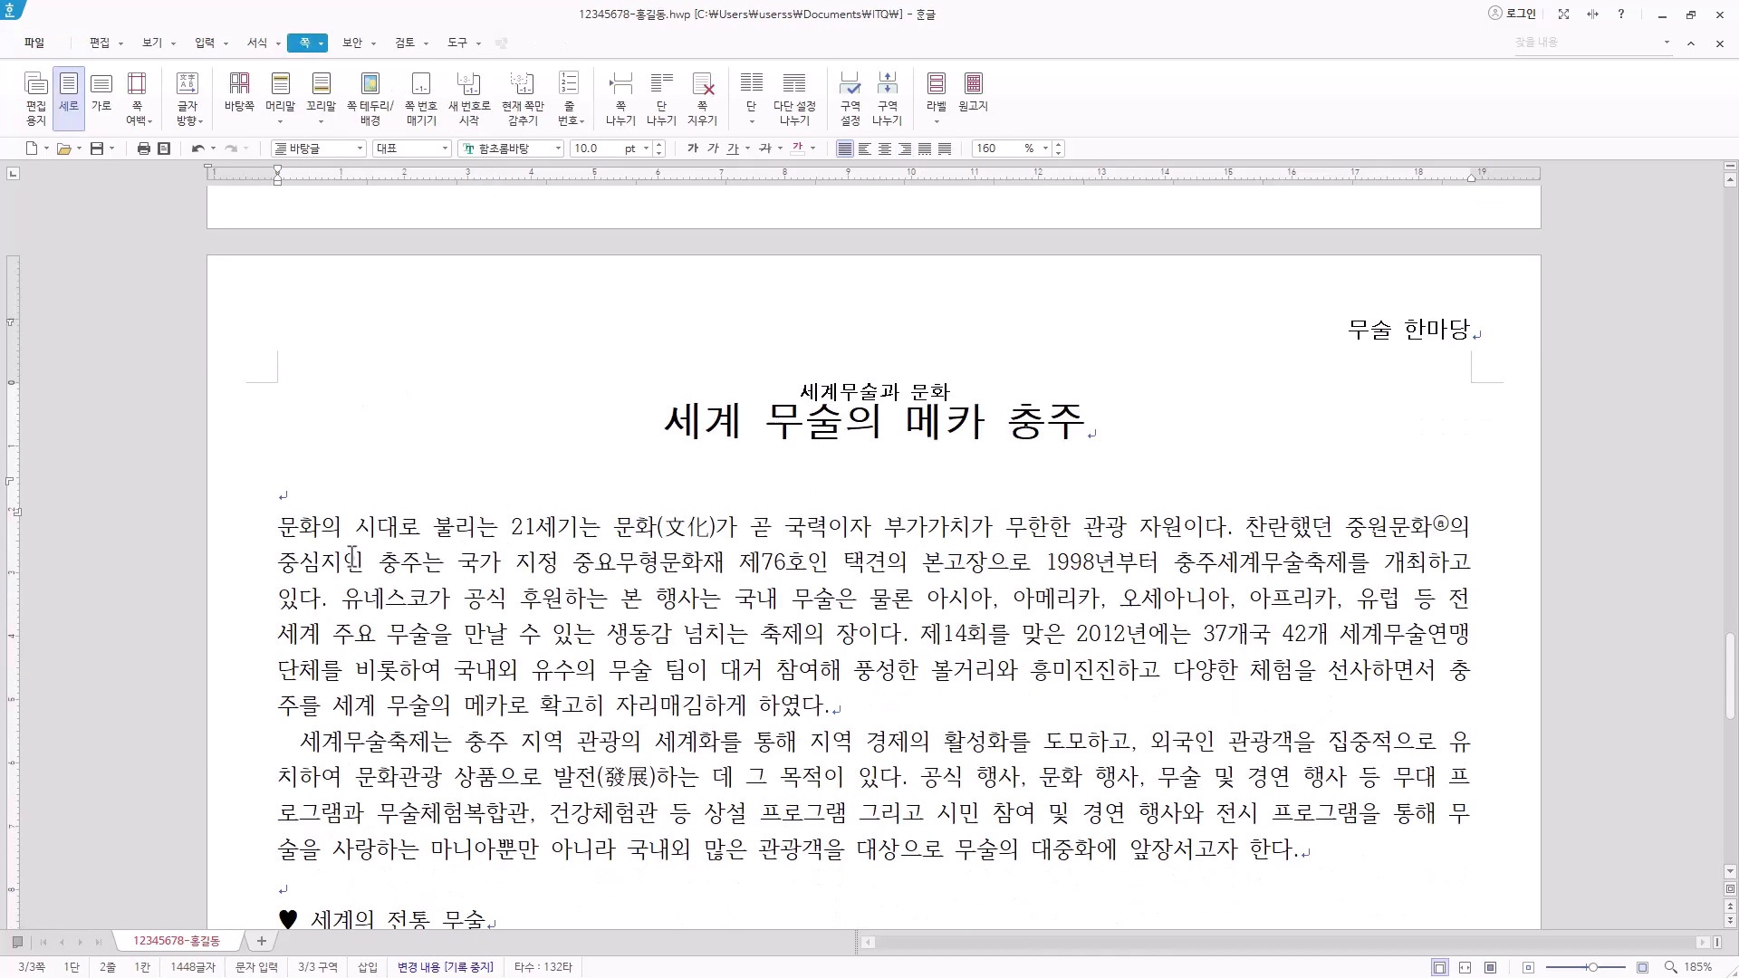
# Decorate the article's first letter 문 as a two-line drop cap in 궁서 with a yellow fill
pyautogui.doubleClick(267, 536)
pyautogui.click(280, 540)
pyautogui.click(257, 42)
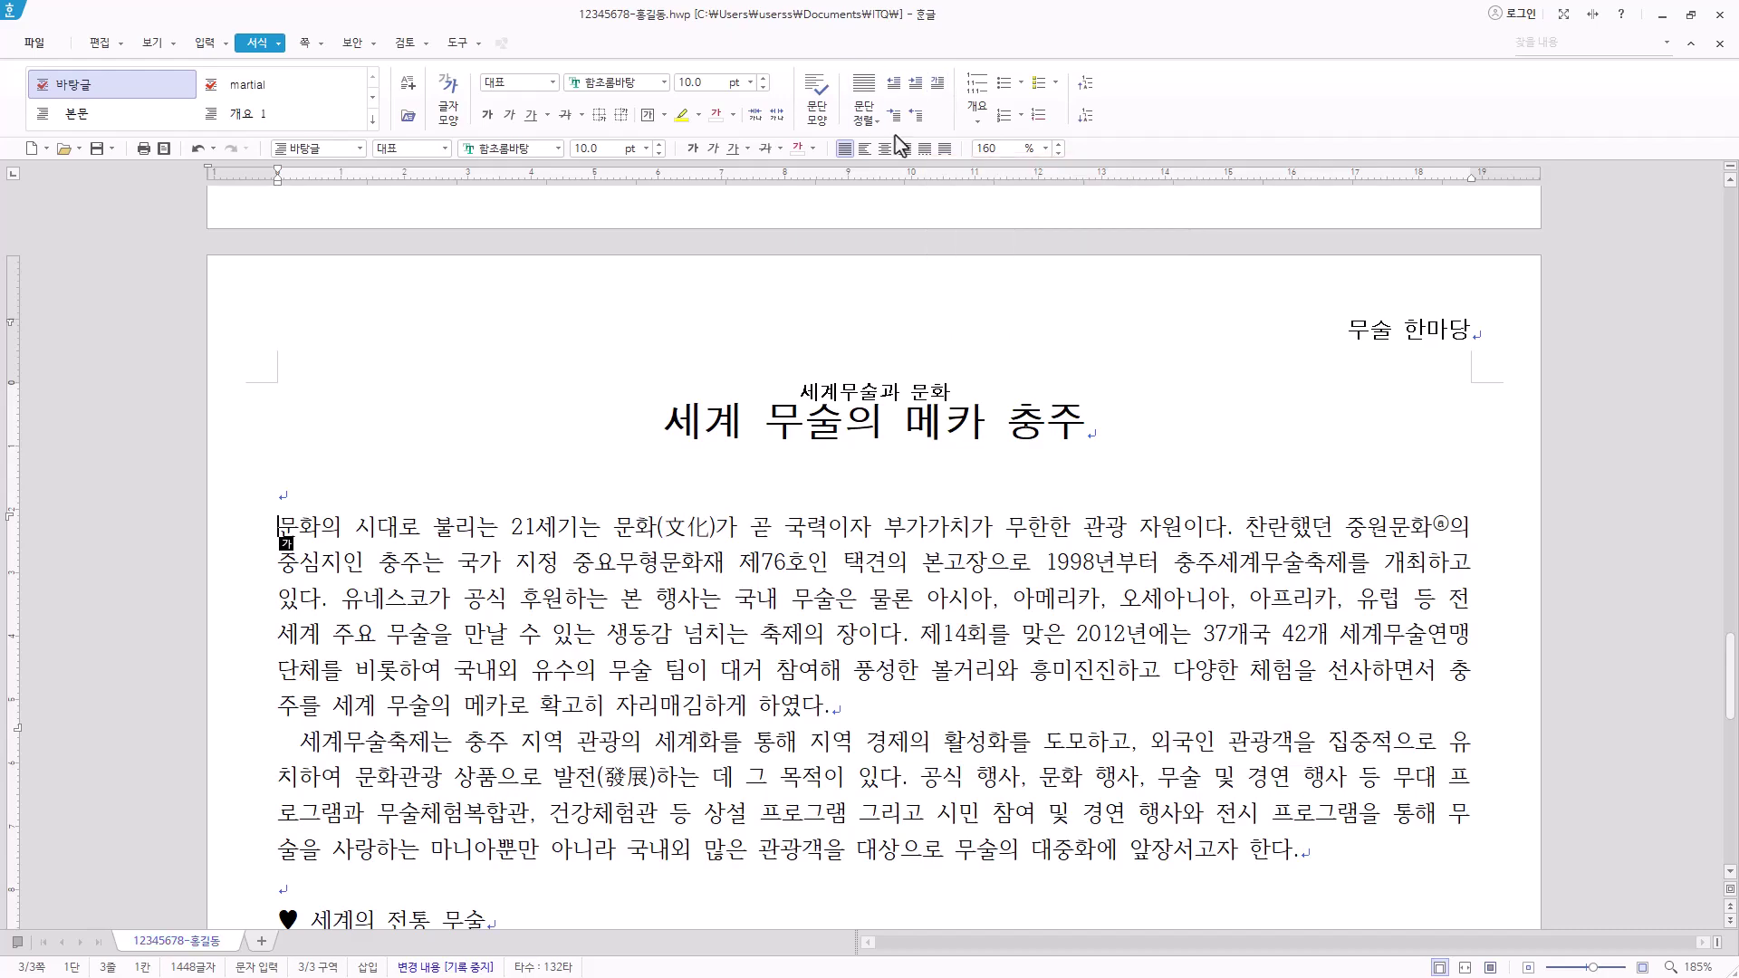
pyautogui.click(280, 46)
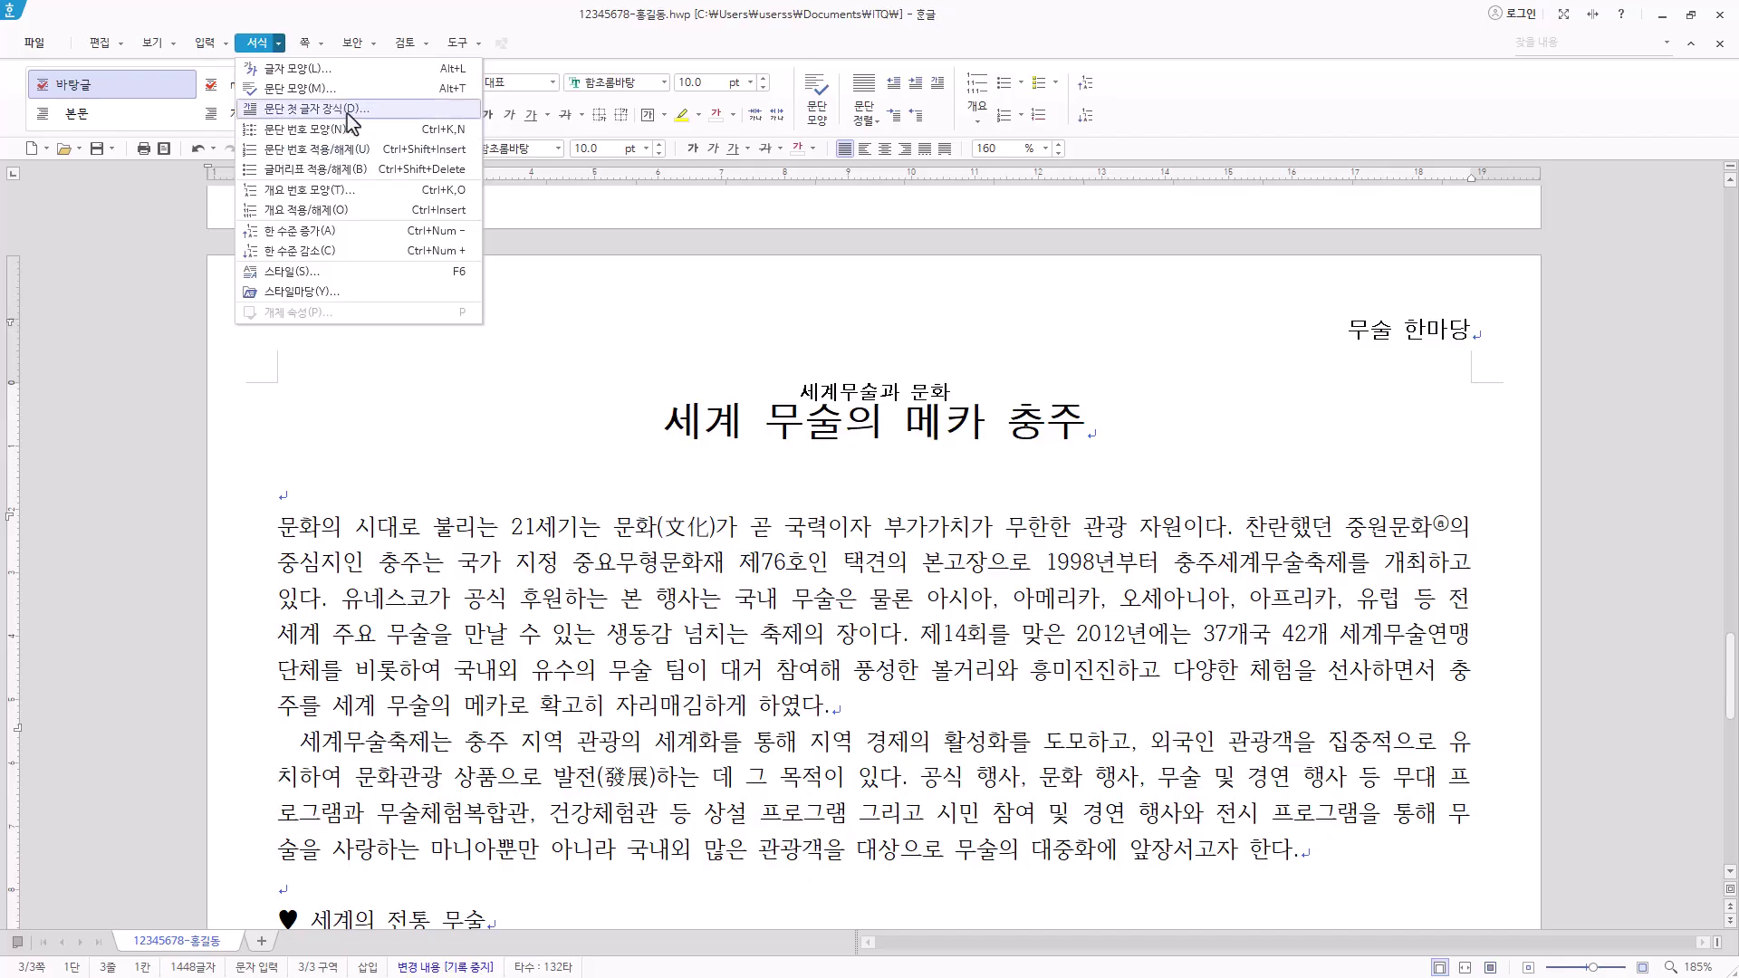
pyautogui.click(348, 110)
pyautogui.click(755, 421)
pyautogui.click(899, 466)
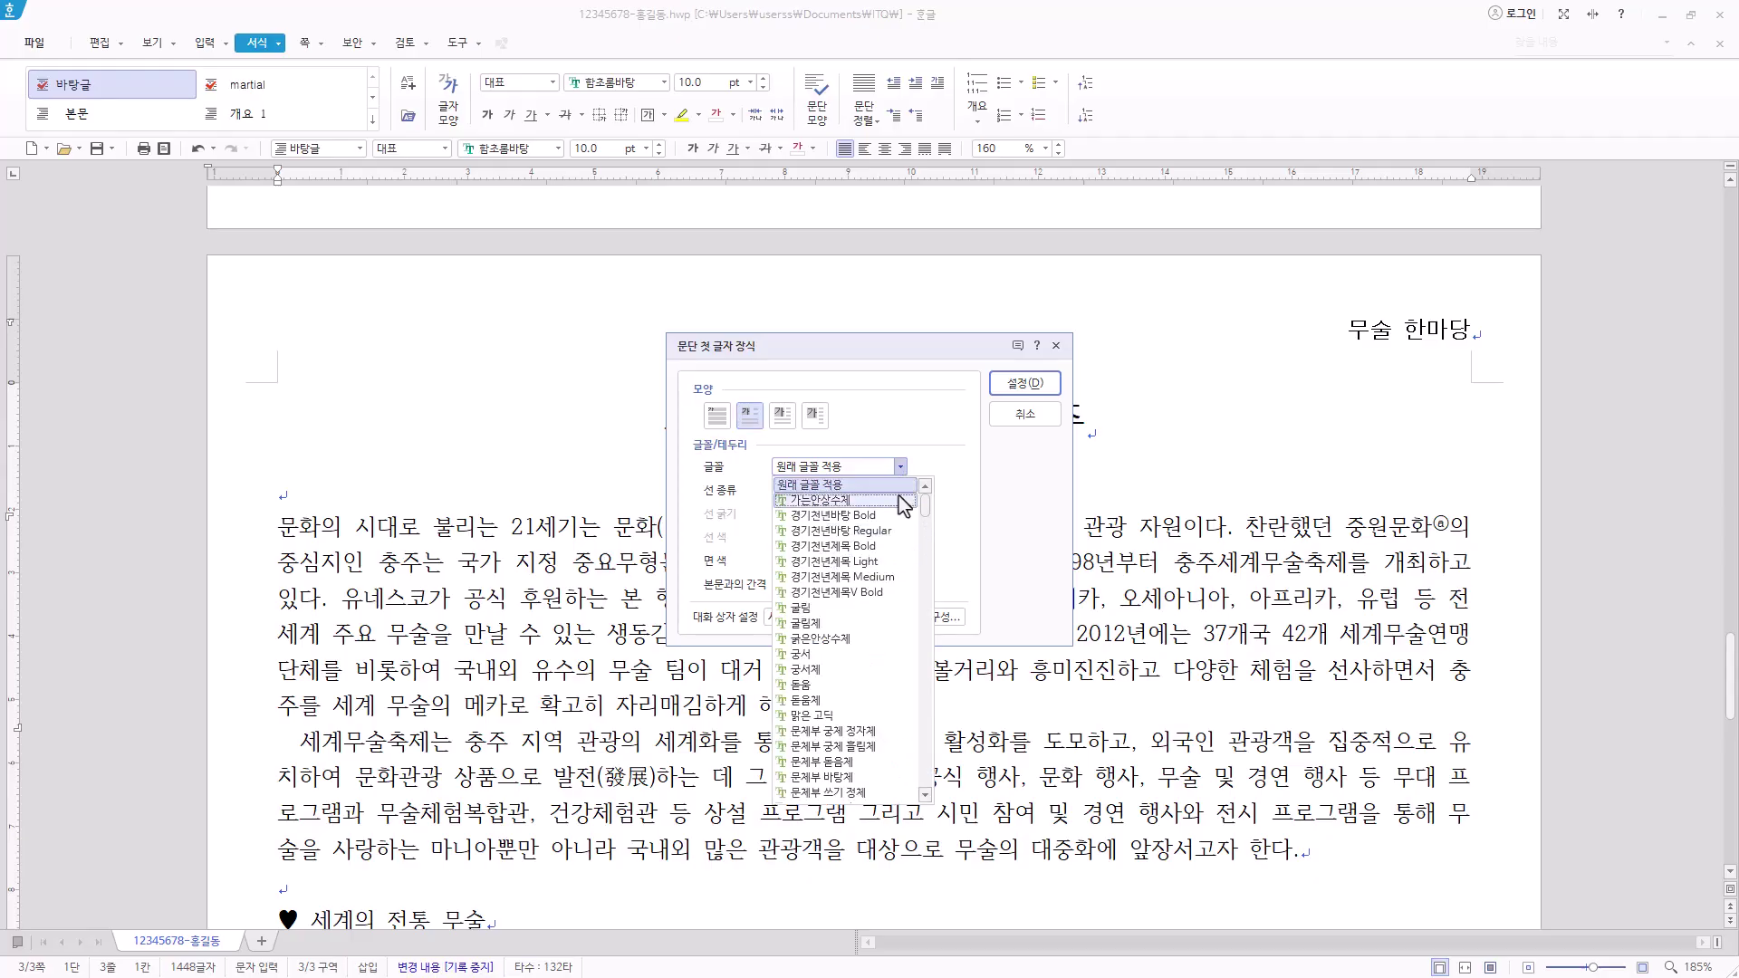
pyautogui.click(840, 654)
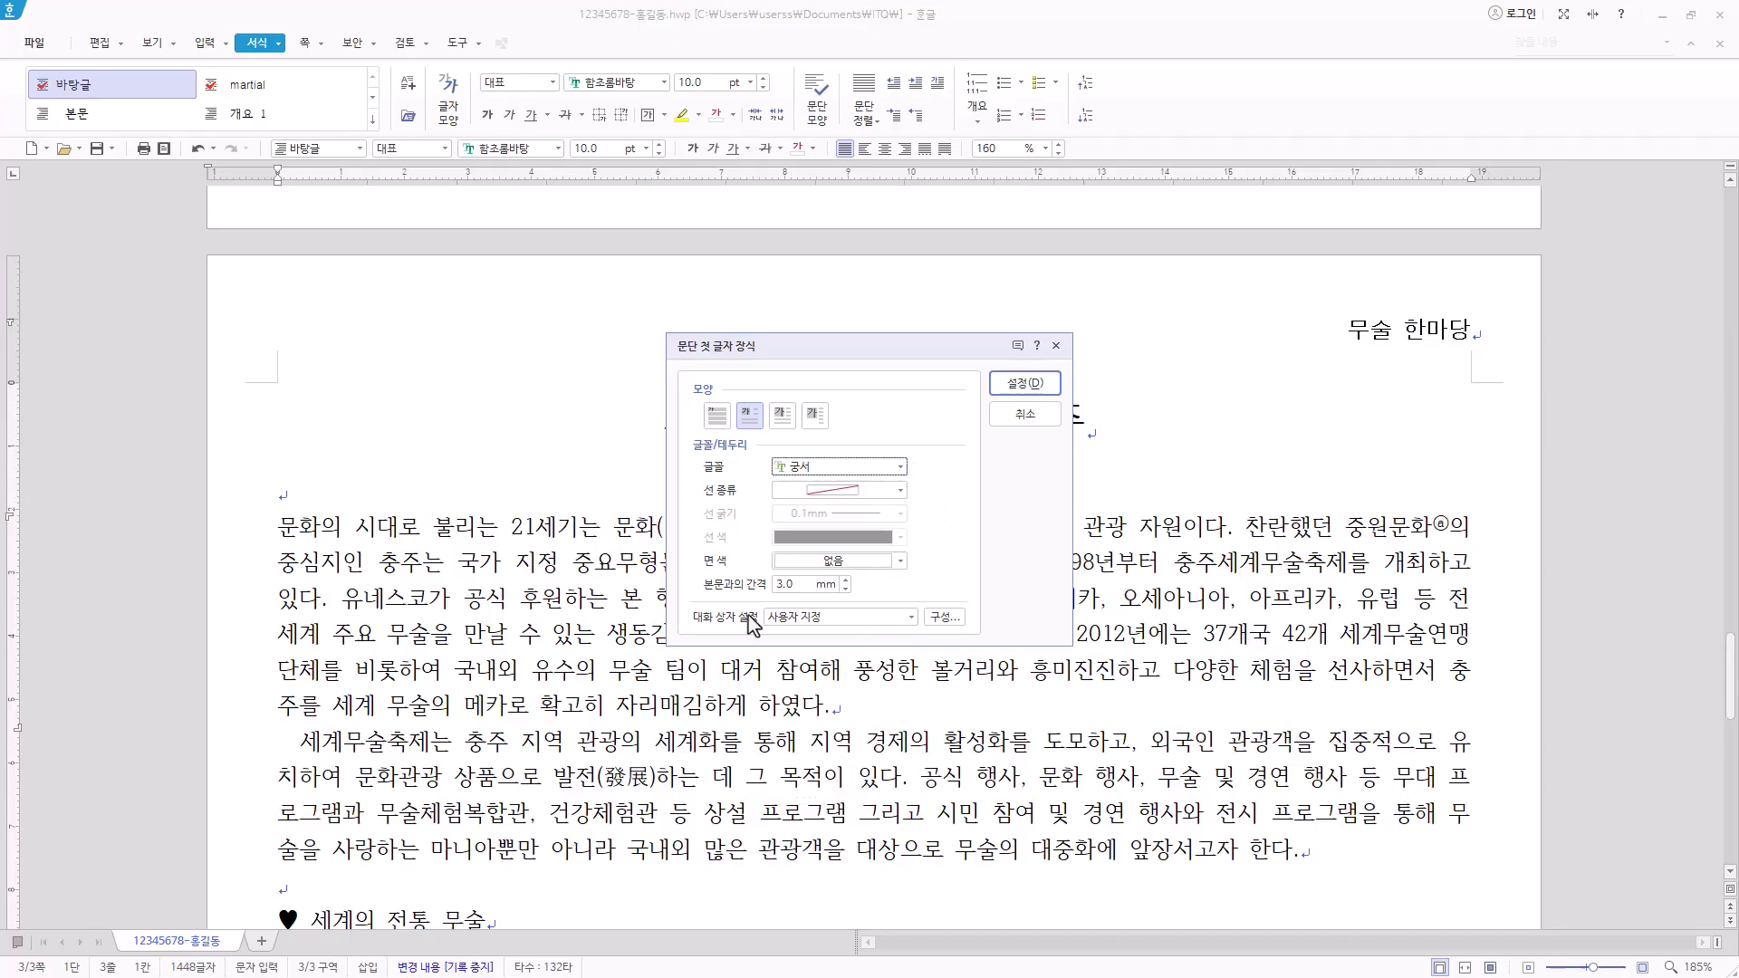
pyautogui.click(899, 561)
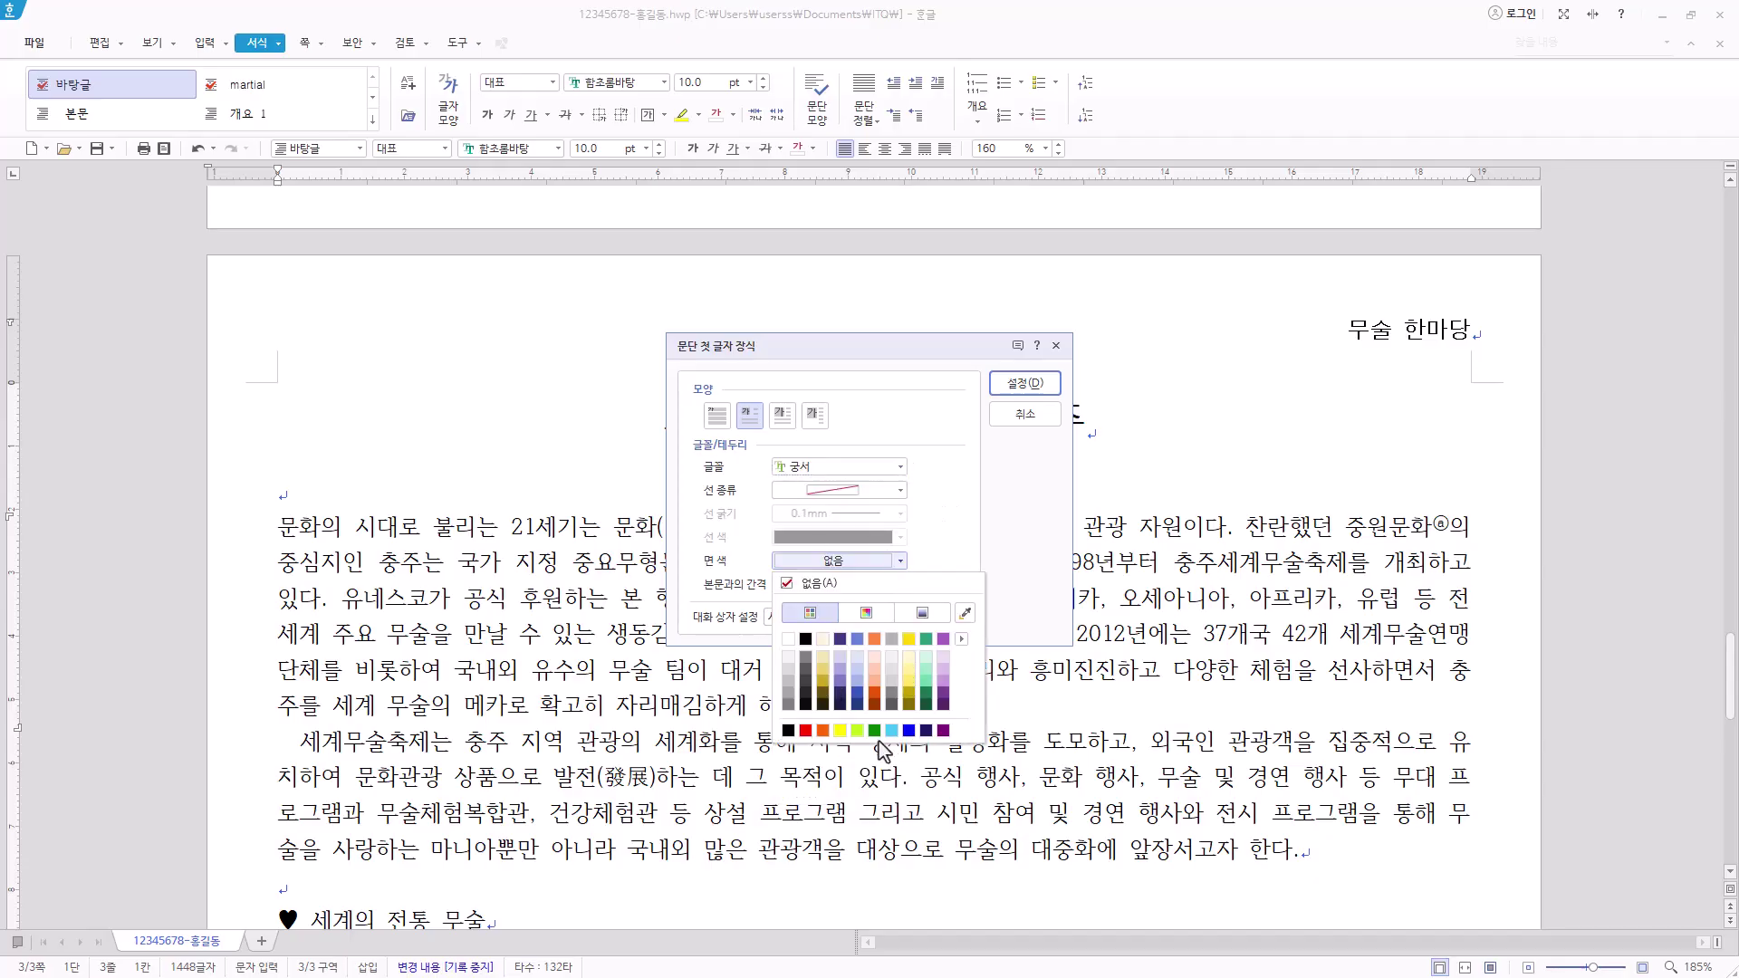
pyautogui.click(840, 732)
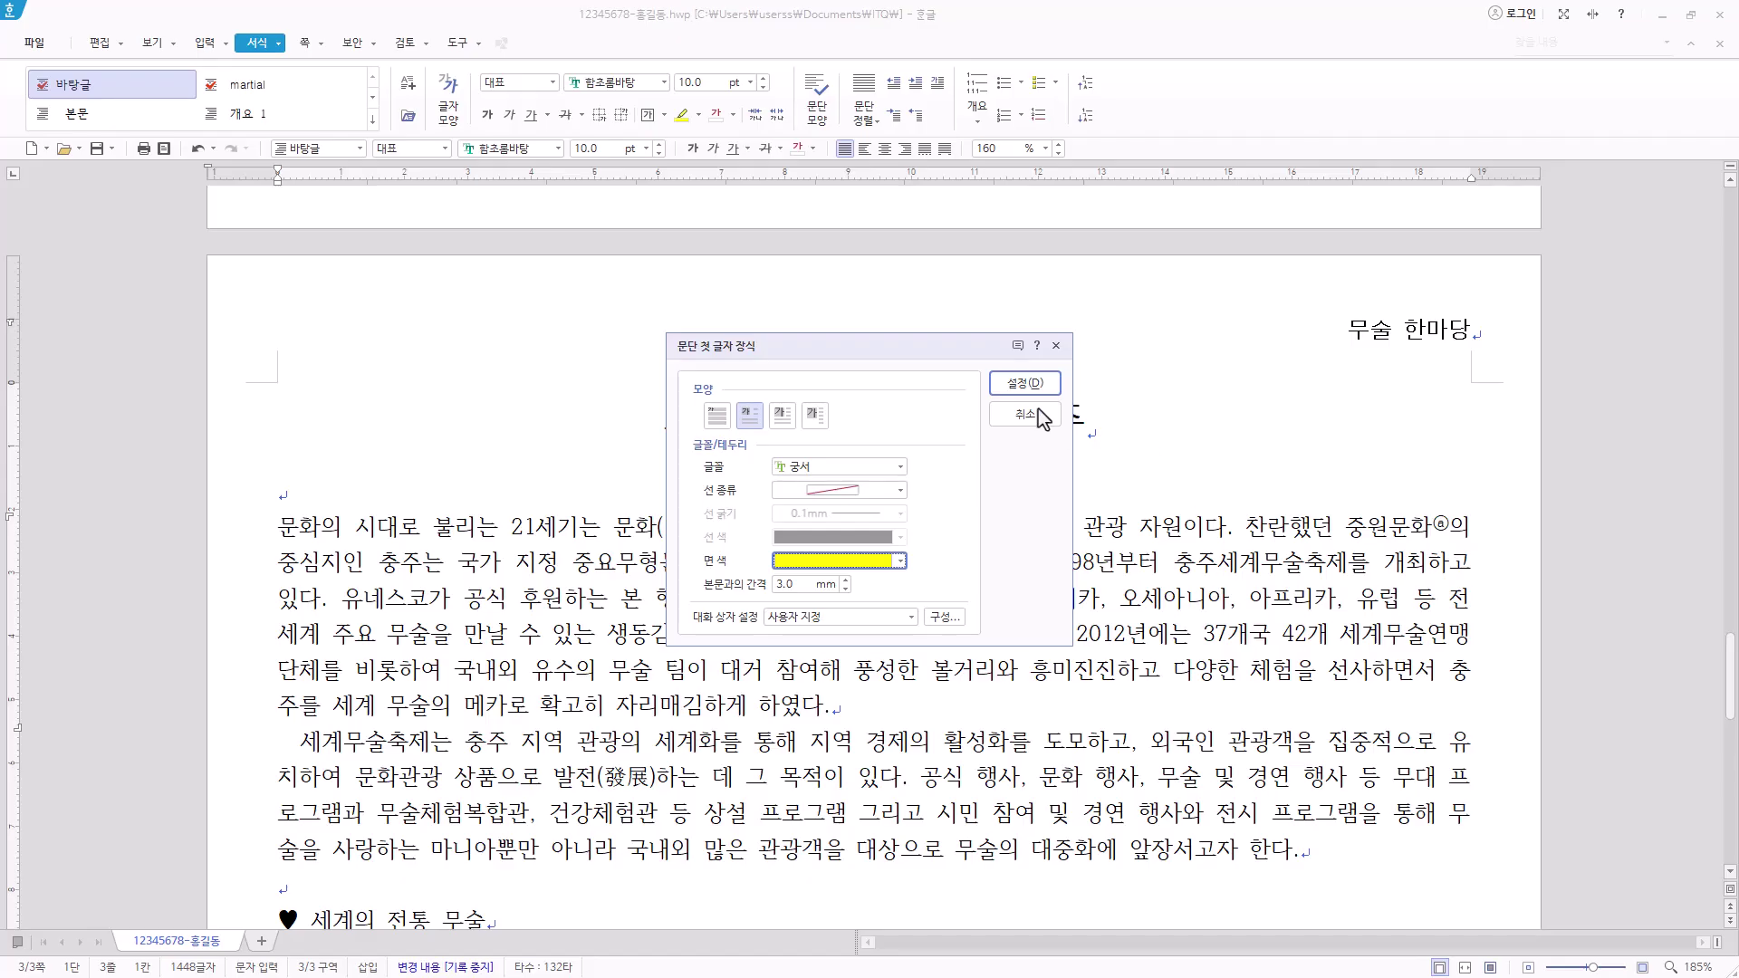
pyautogui.click(1025, 383)
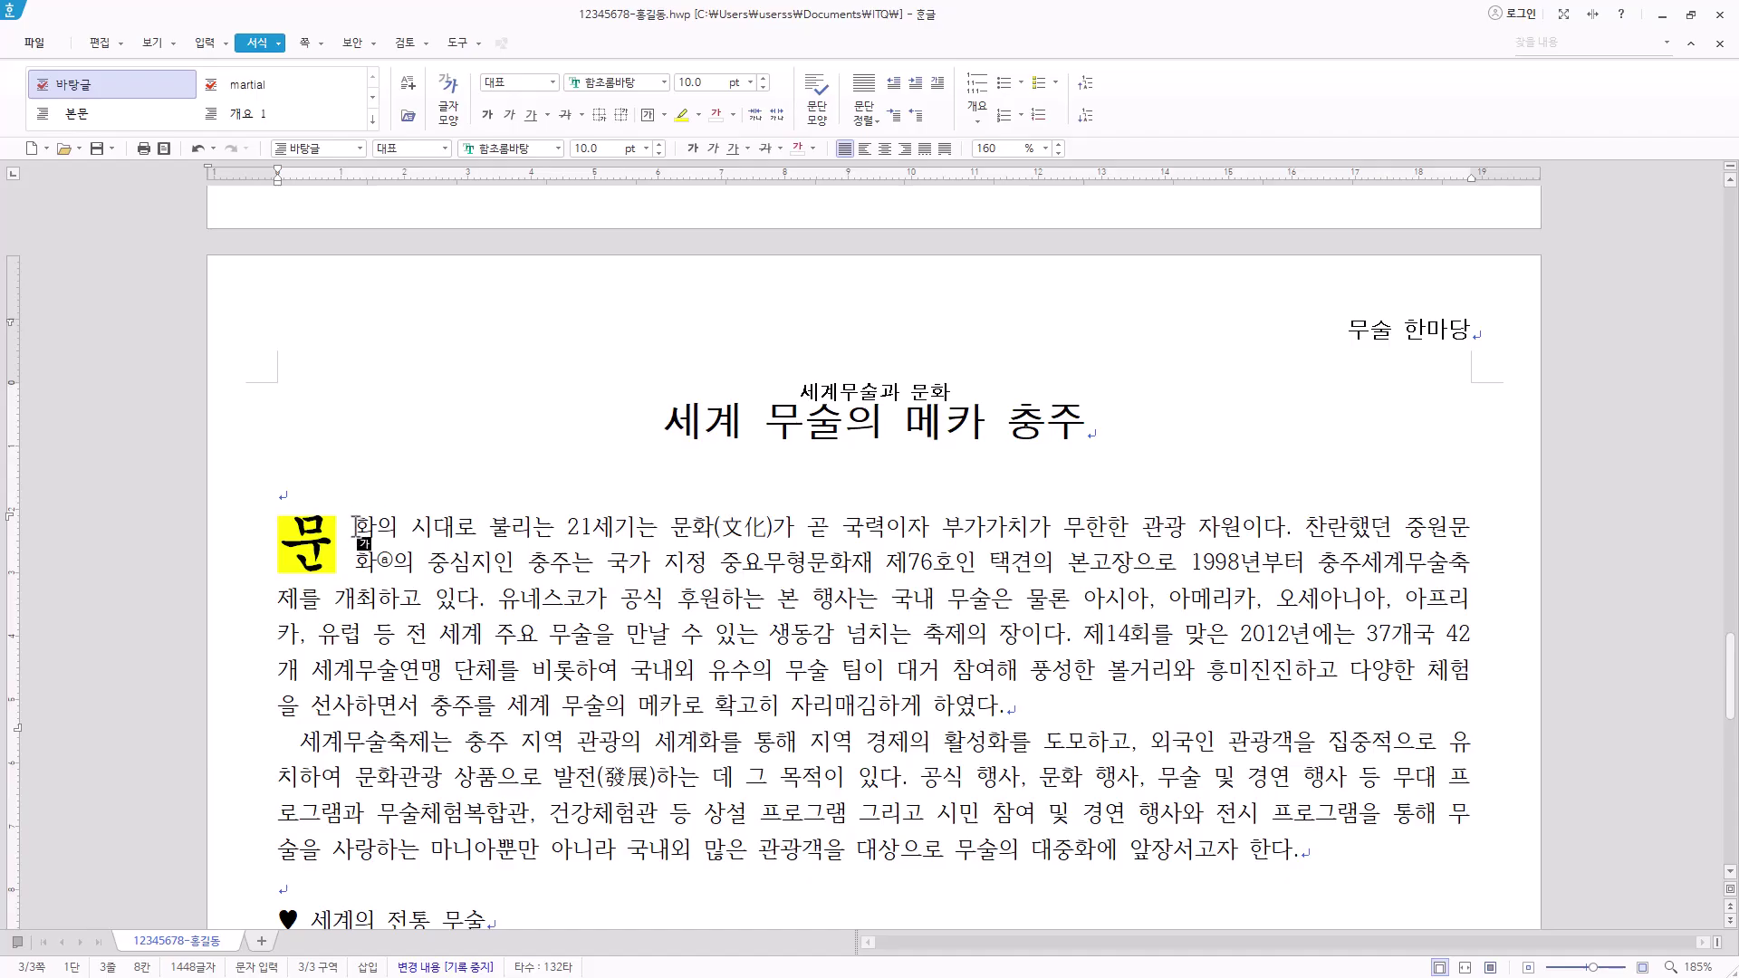
# Insert the picture 그림5.JPG from the ITQ Picture folder into the article's first paragraph, embedded in the document
pyautogui.click(204, 42)
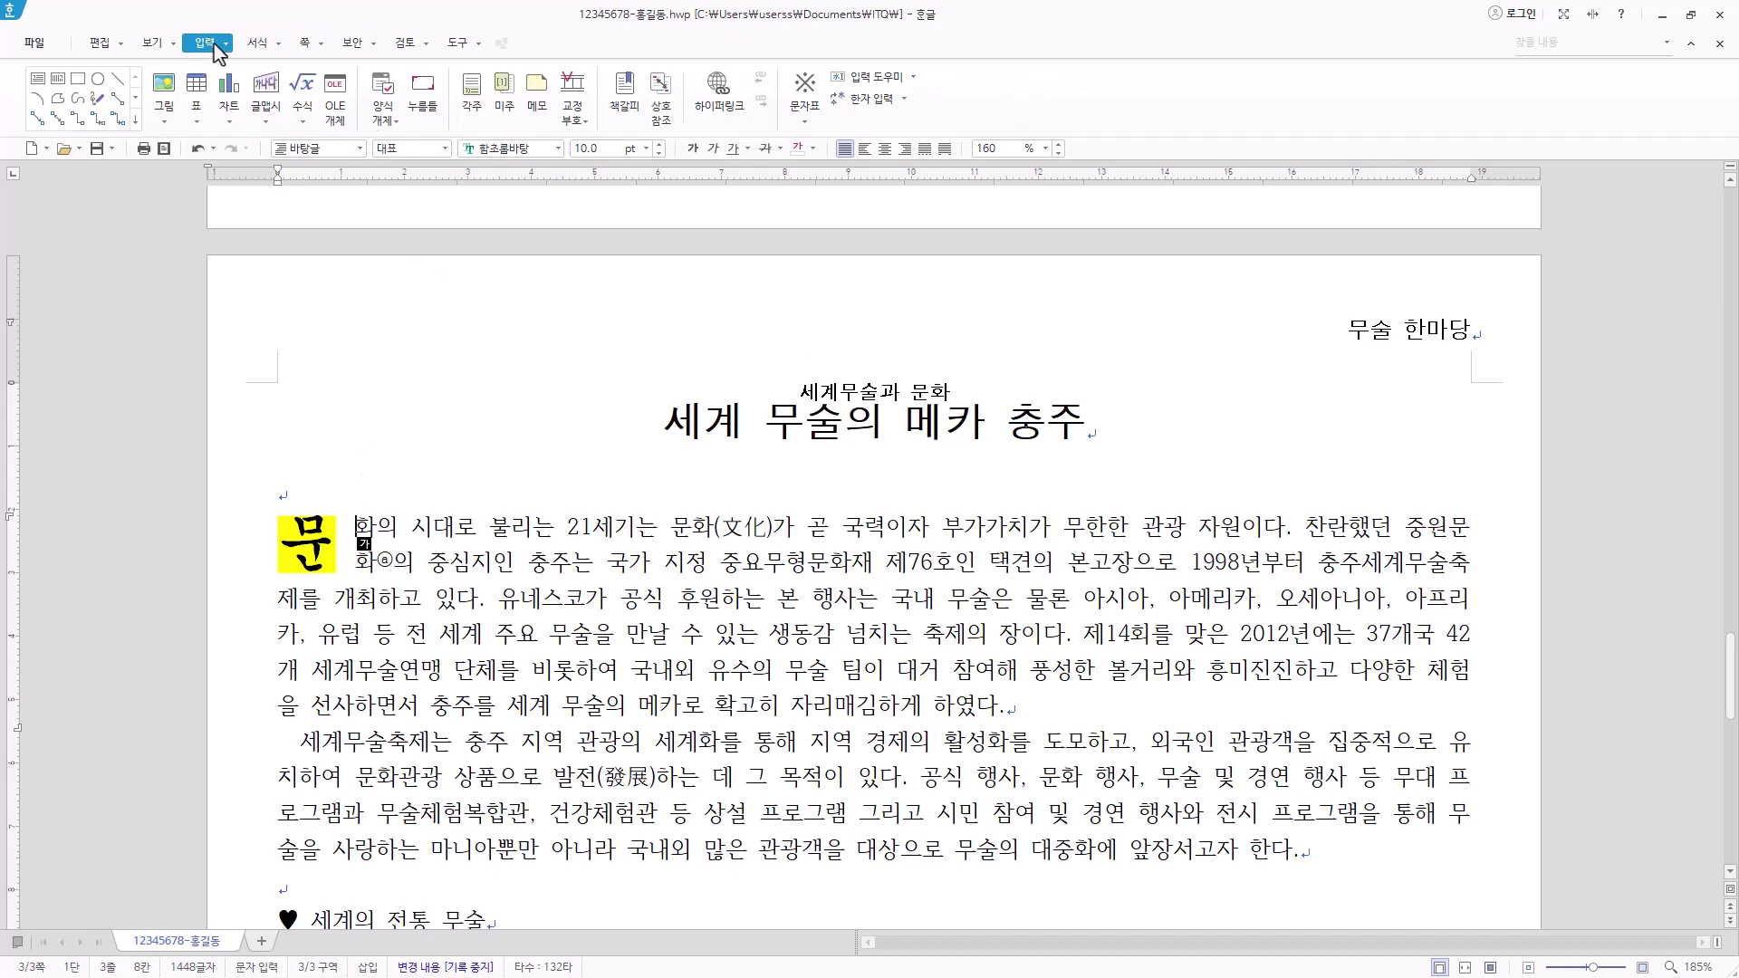
pyautogui.click(166, 102)
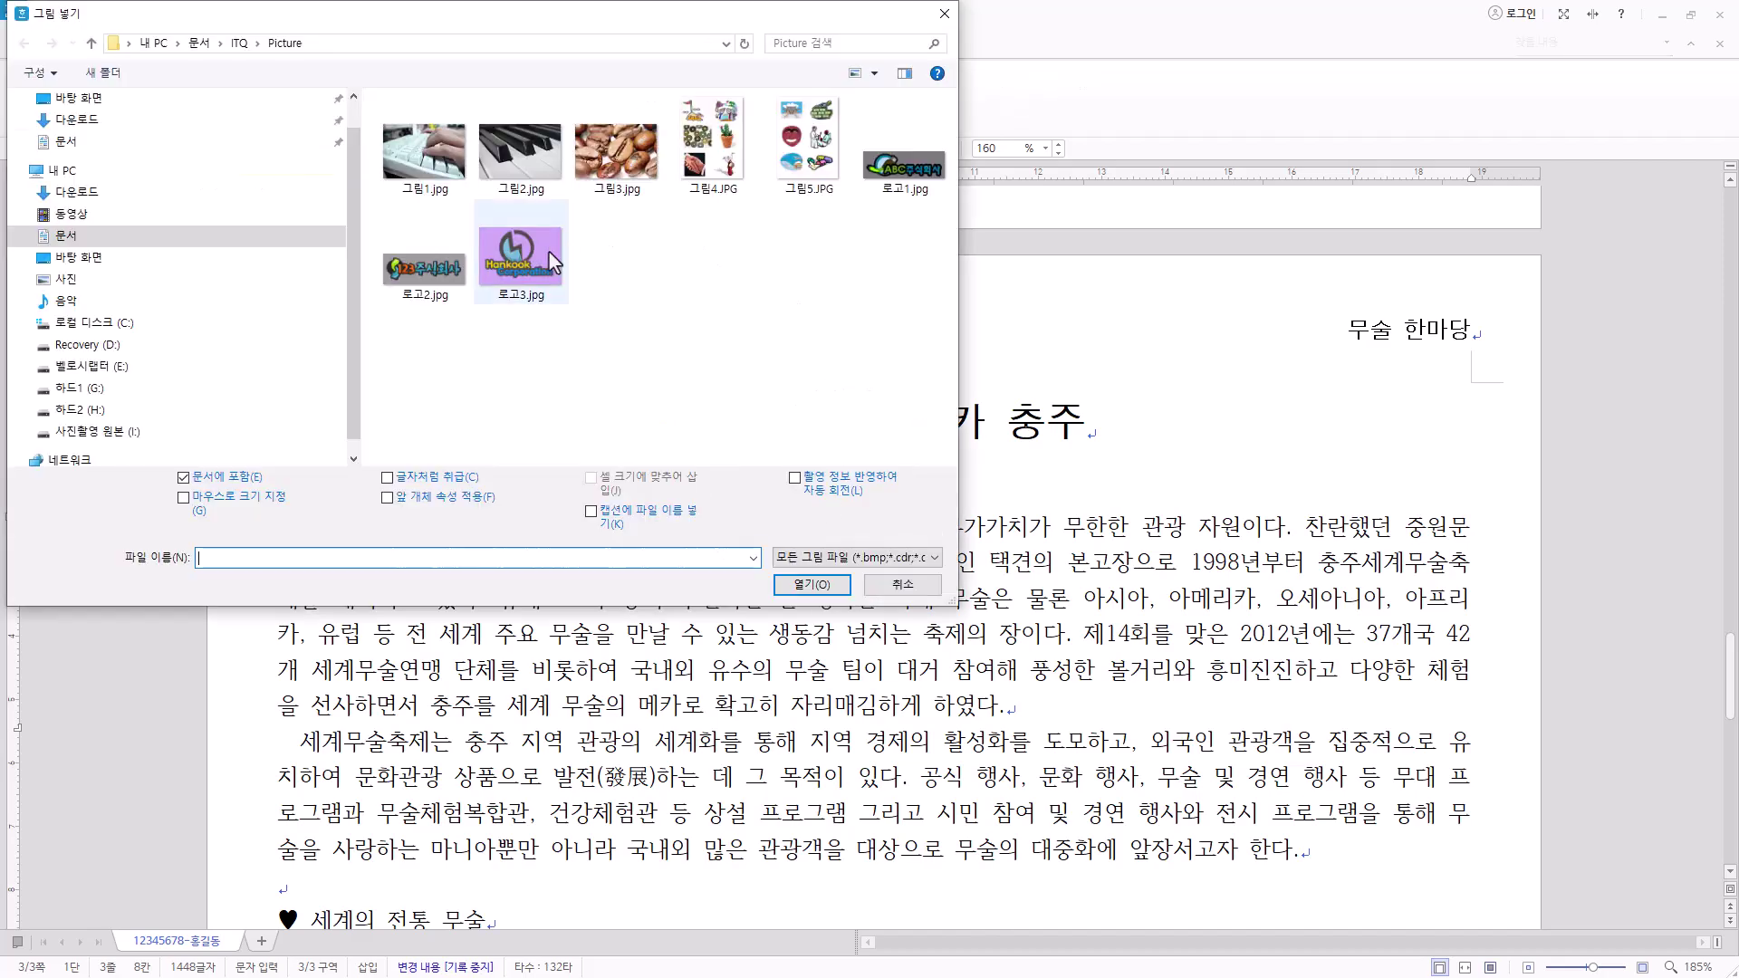
pyautogui.click(818, 169)
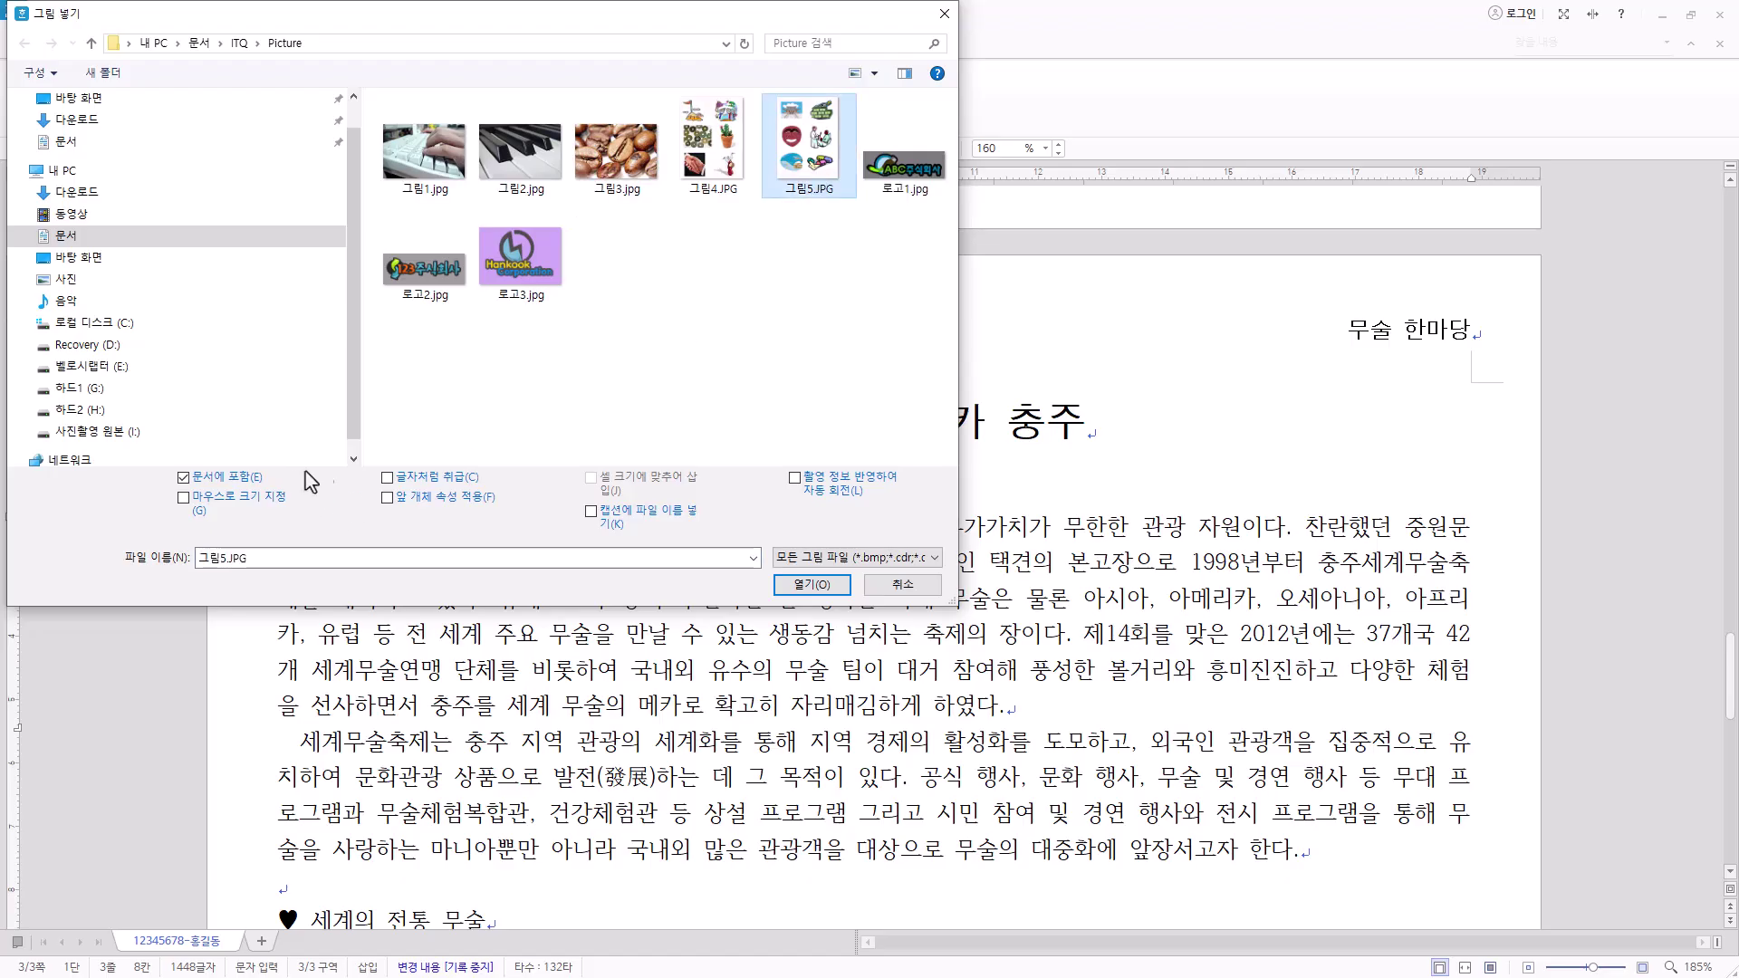
pyautogui.click(832, 587)
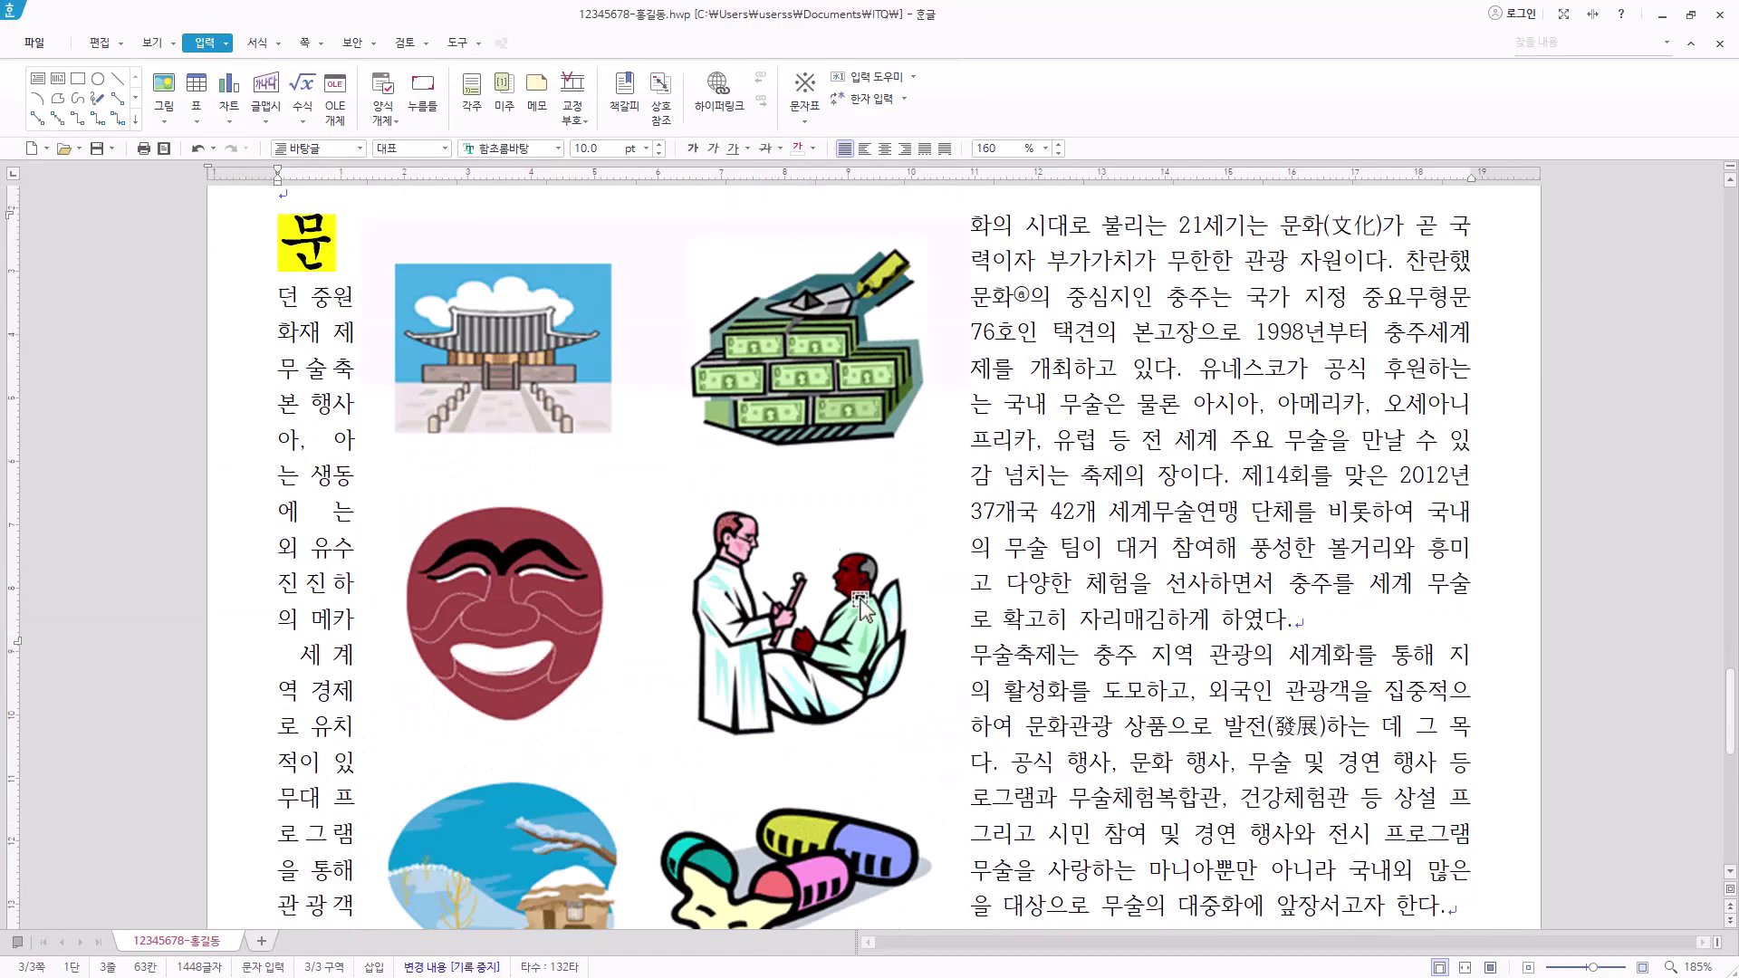
# Crop the inserted picture to the palace illustration in its upper-left corner, about 36 × 29 mm
pyautogui.click(705, 512)
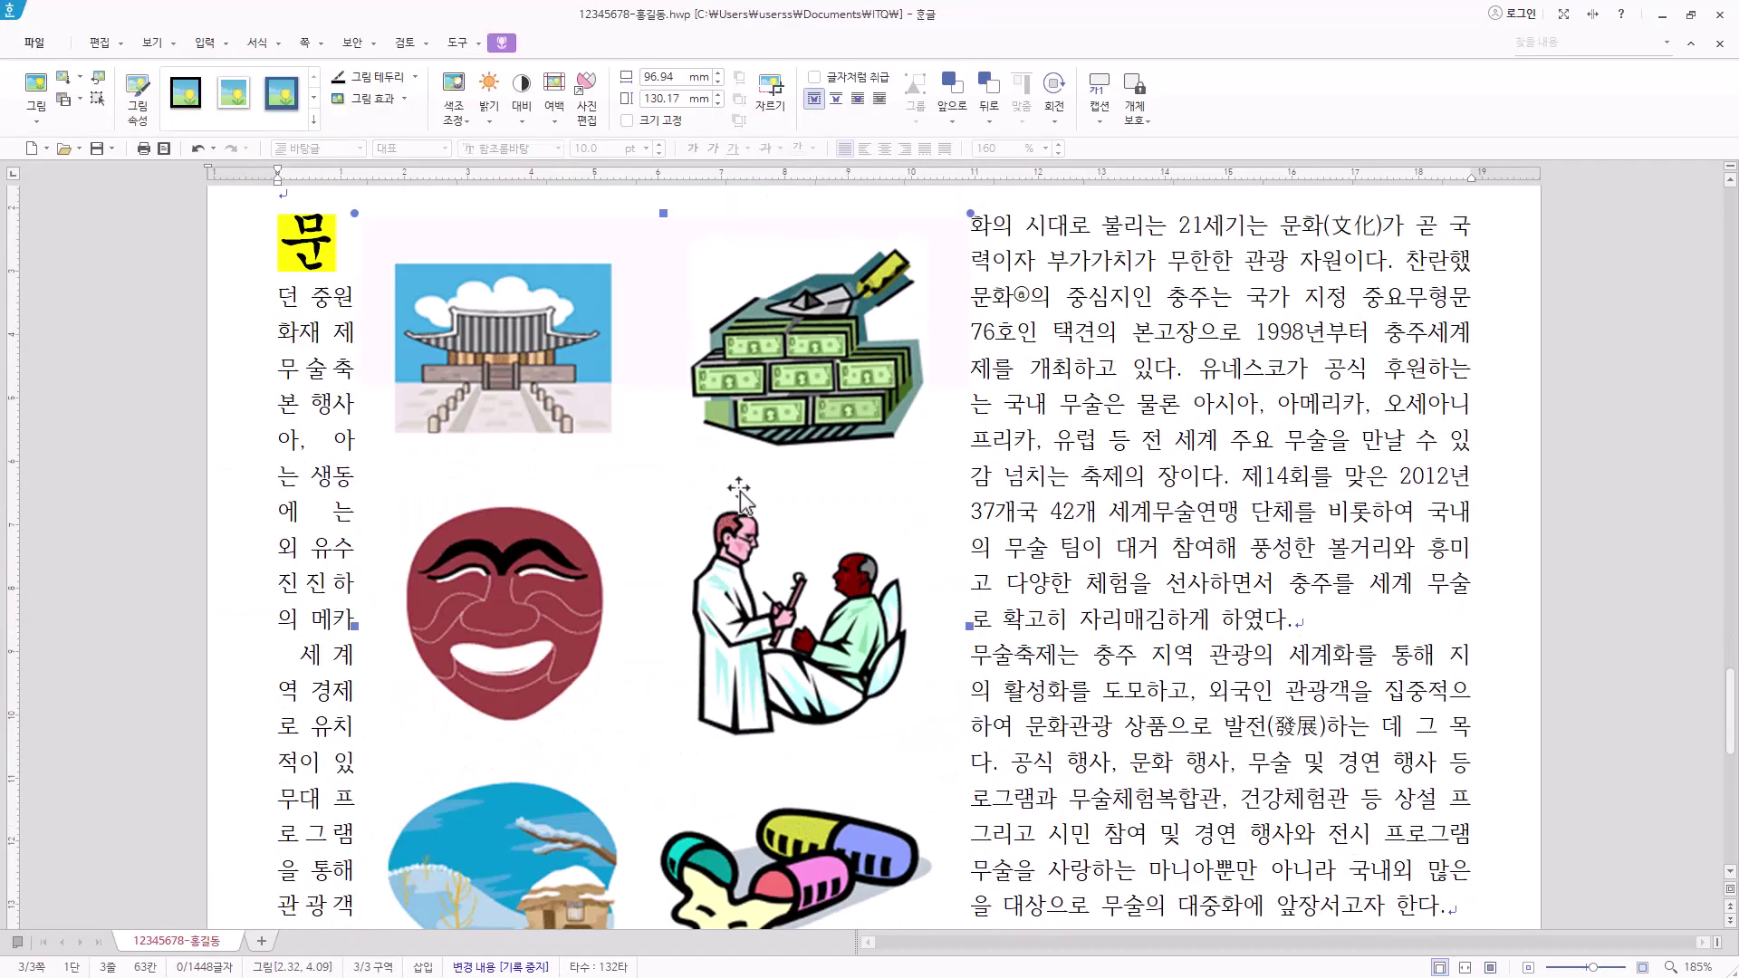
pyautogui.rightClick(740, 493)
pyautogui.click(786, 702)
pyautogui.moveTo(362, 222); pyautogui.dragTo(392, 262)
pyautogui.scroll(-3, 914, 770)
pyautogui.moveTo(969, 738); pyautogui.dragTo(621, 473)
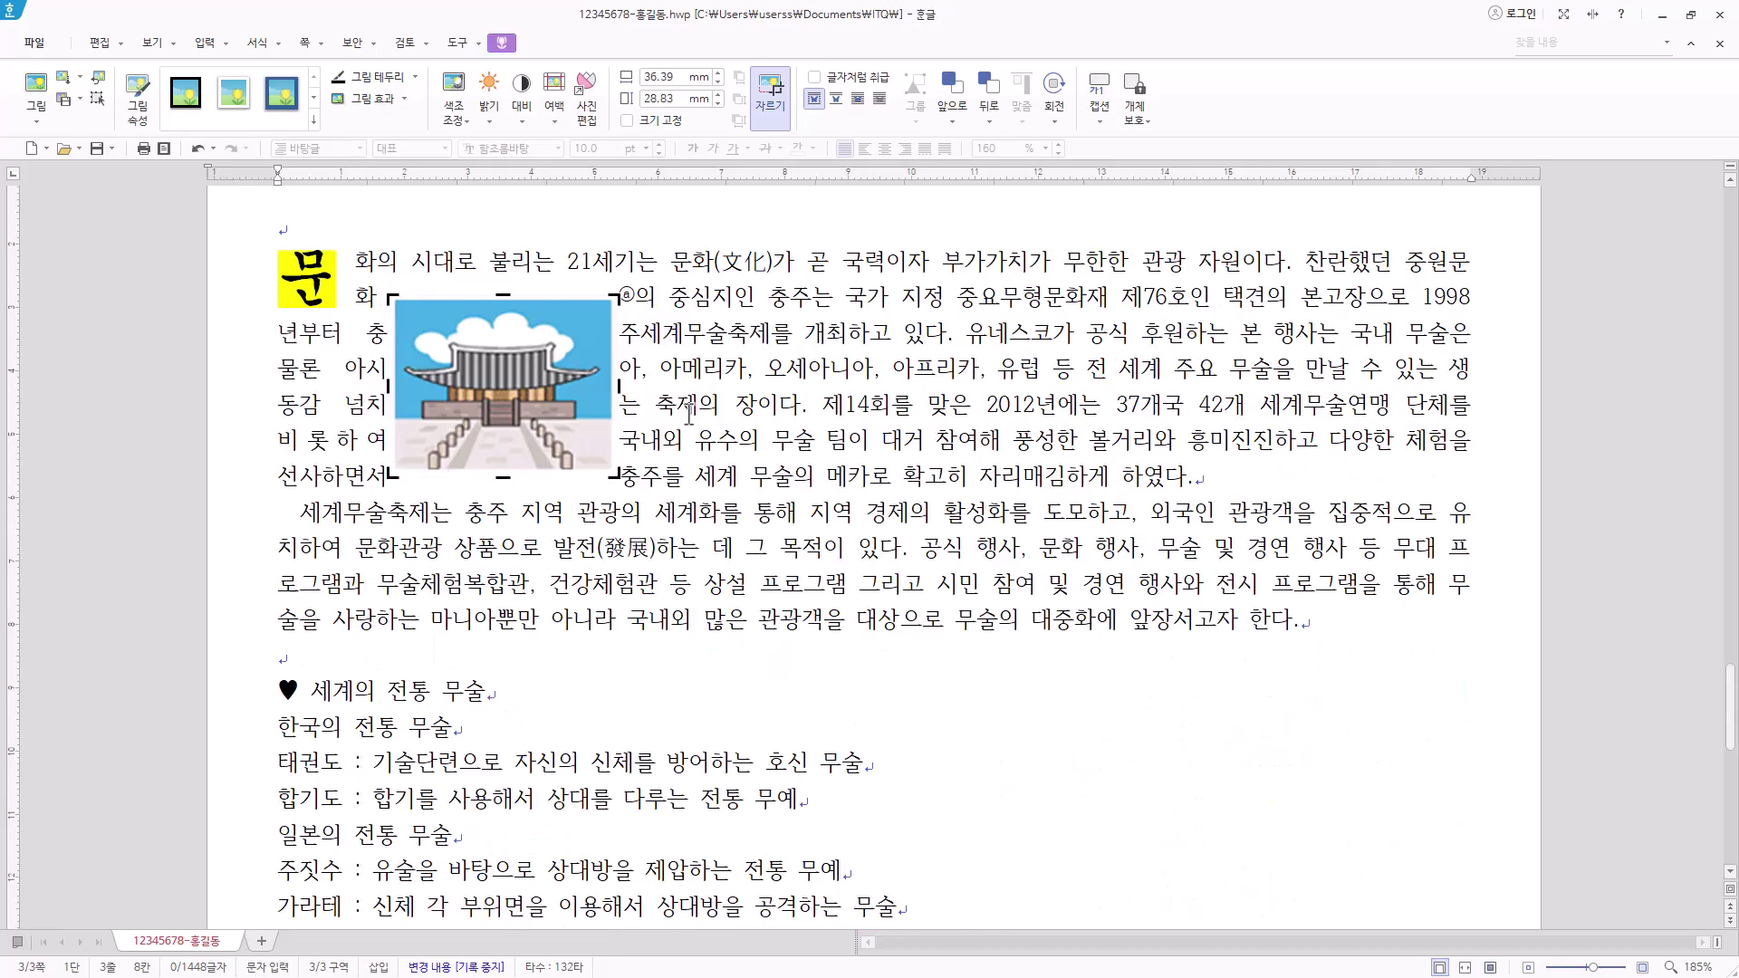
# Move the cropped palace picture to the right end of the article's first paragraph, starting at its first line
pyautogui.click(842, 378)
pyautogui.click(533, 413)
pyautogui.moveTo(533, 415); pyautogui.dragTo(1404, 416)
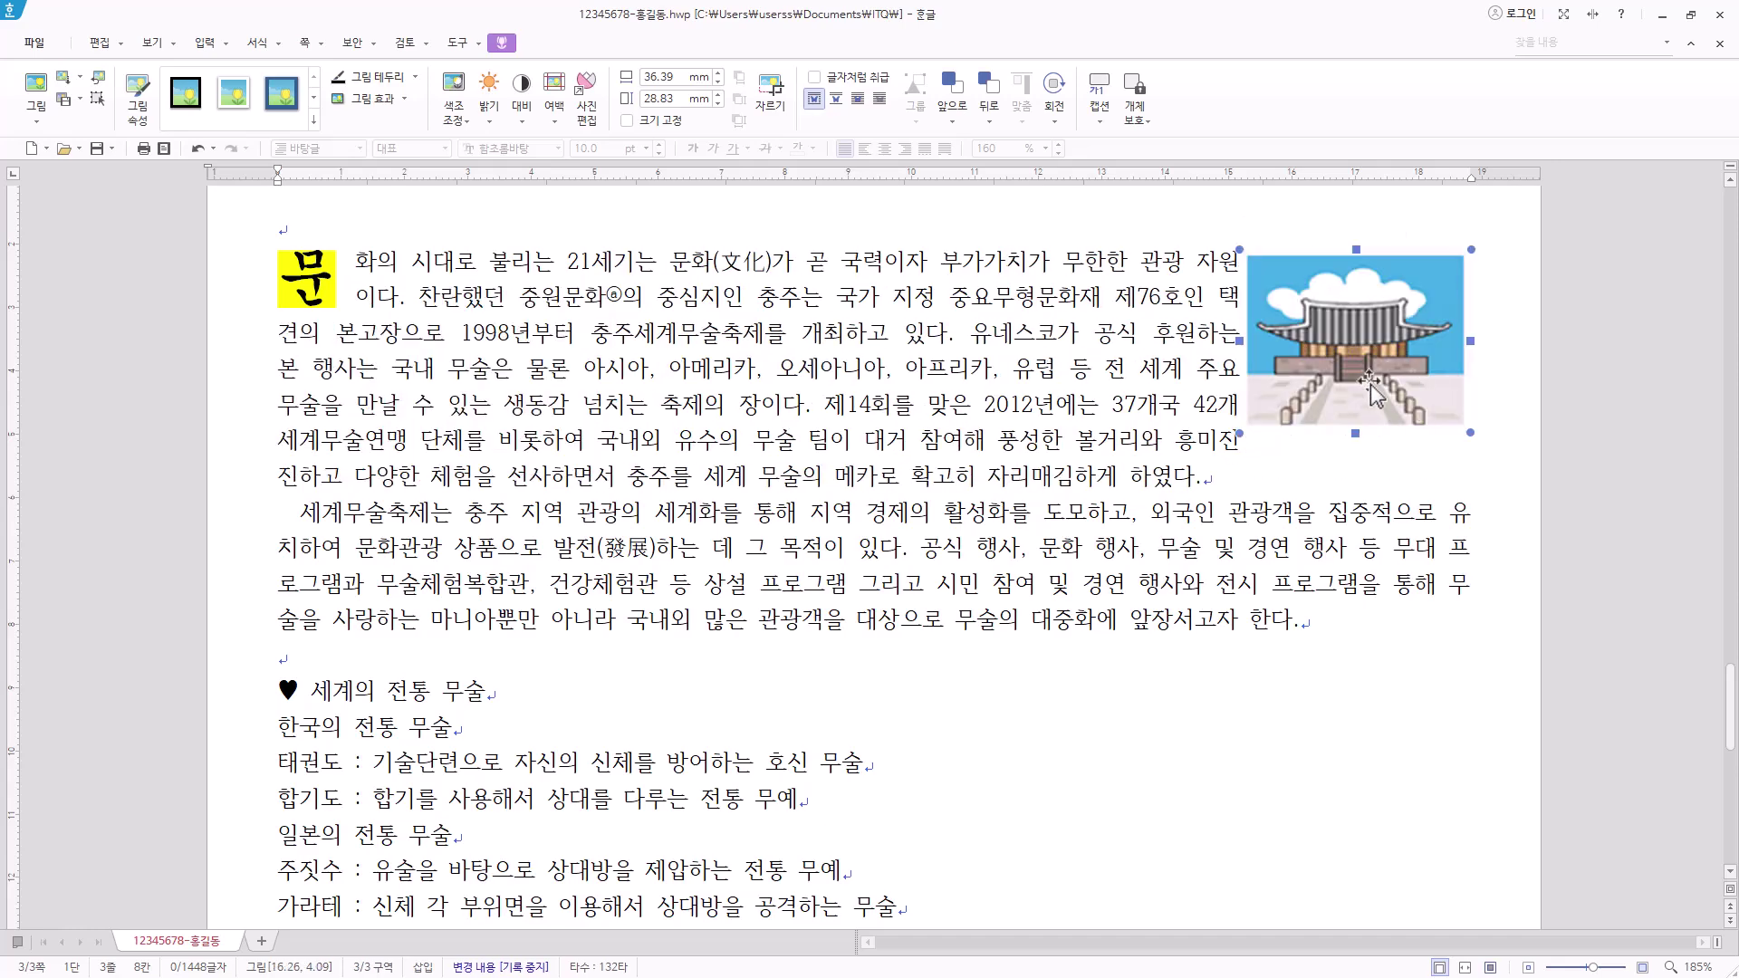
# Set the palace picture to 40 × 40 mm with square wrapping and a 2 mm left margin, and realign it with the right text edge
pyautogui.rightClick(1351, 322)
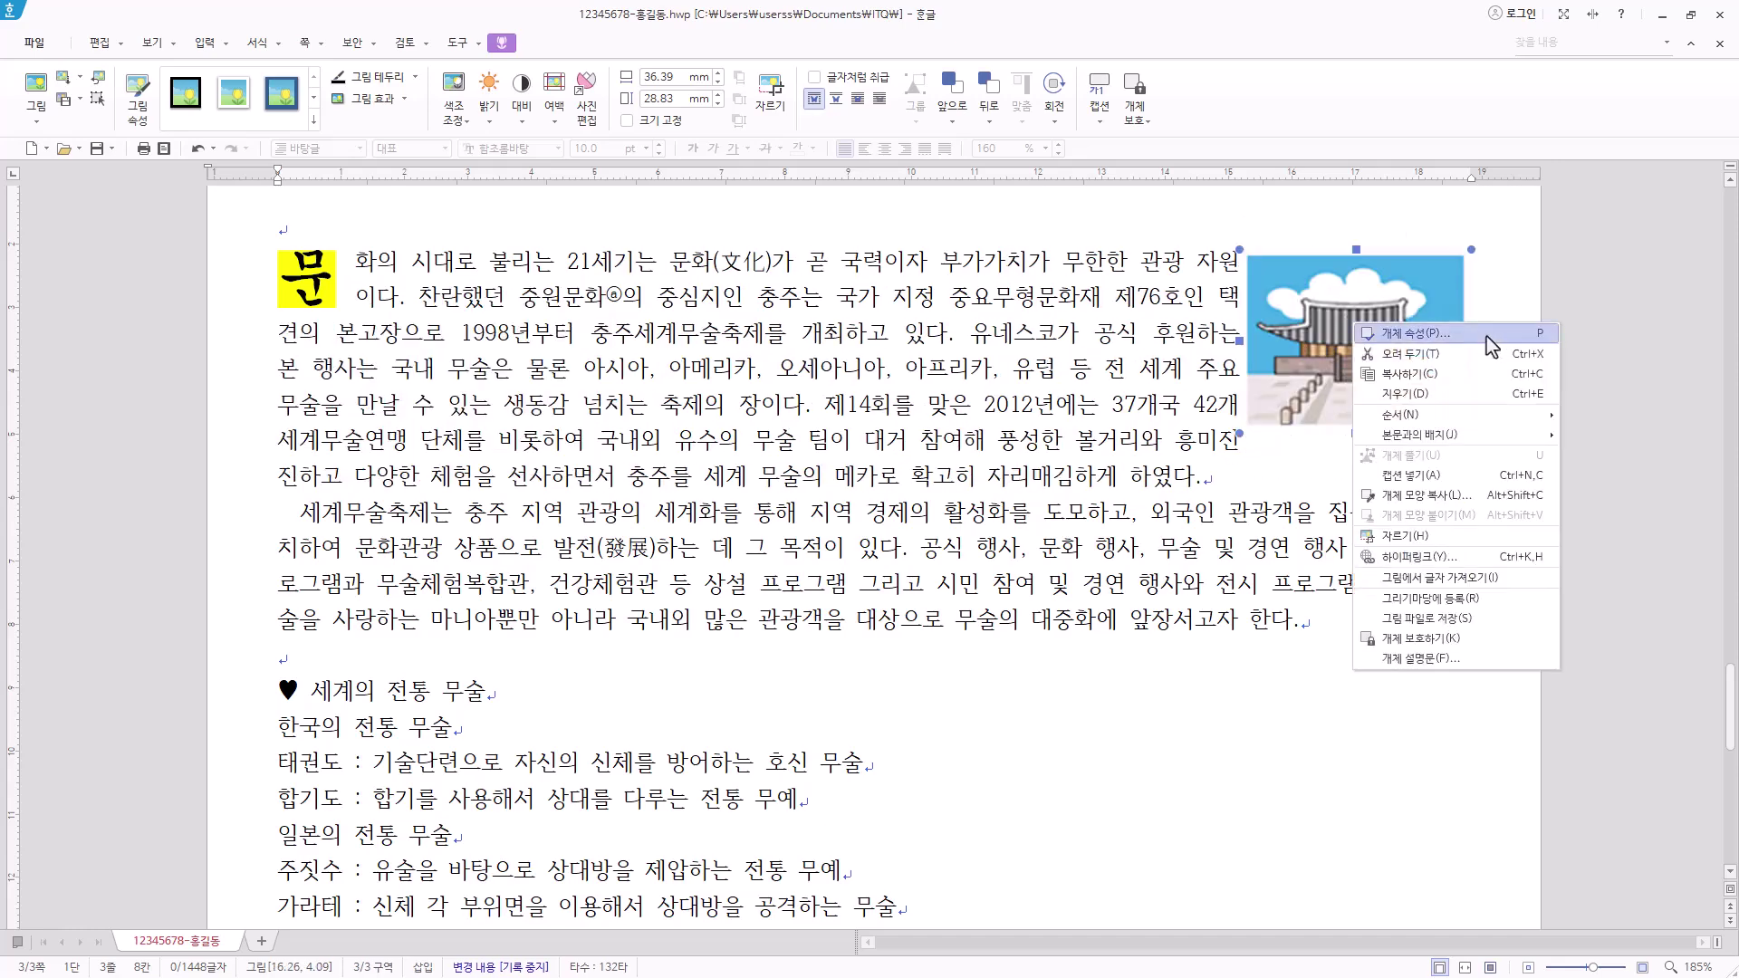
pyautogui.click(1487, 335)
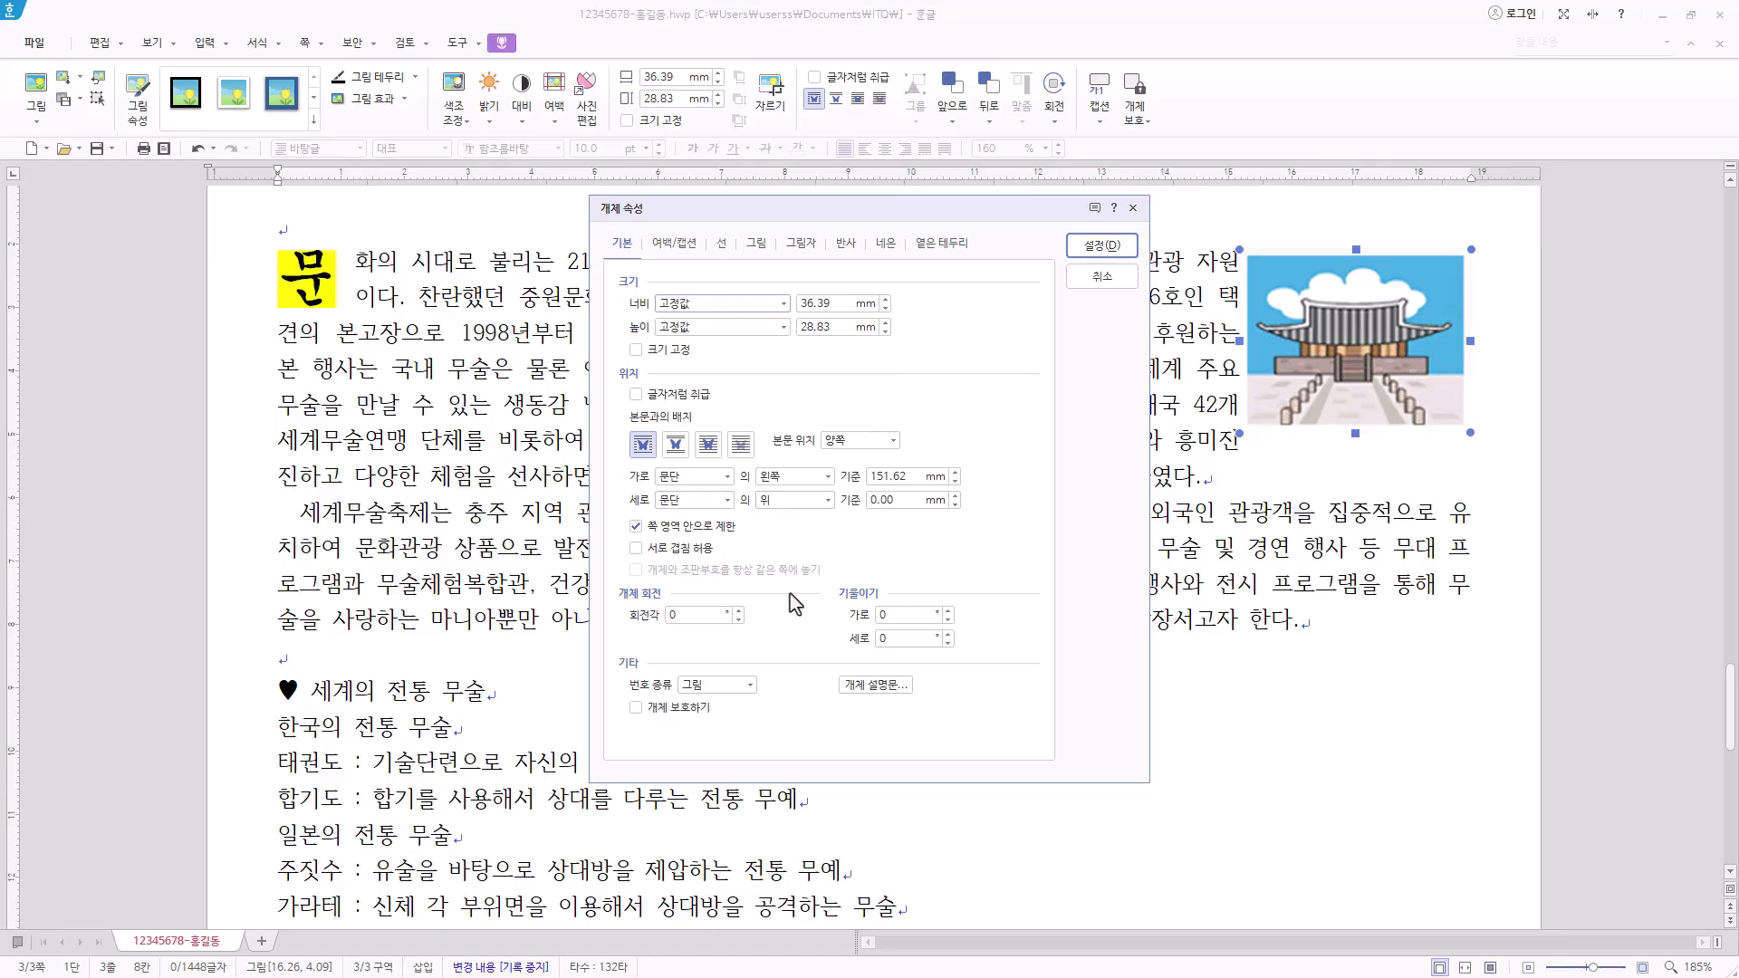
pyautogui.press('Tab')
pyautogui.write('40')
pyautogui.press('Tab')
pyautogui.write('40')
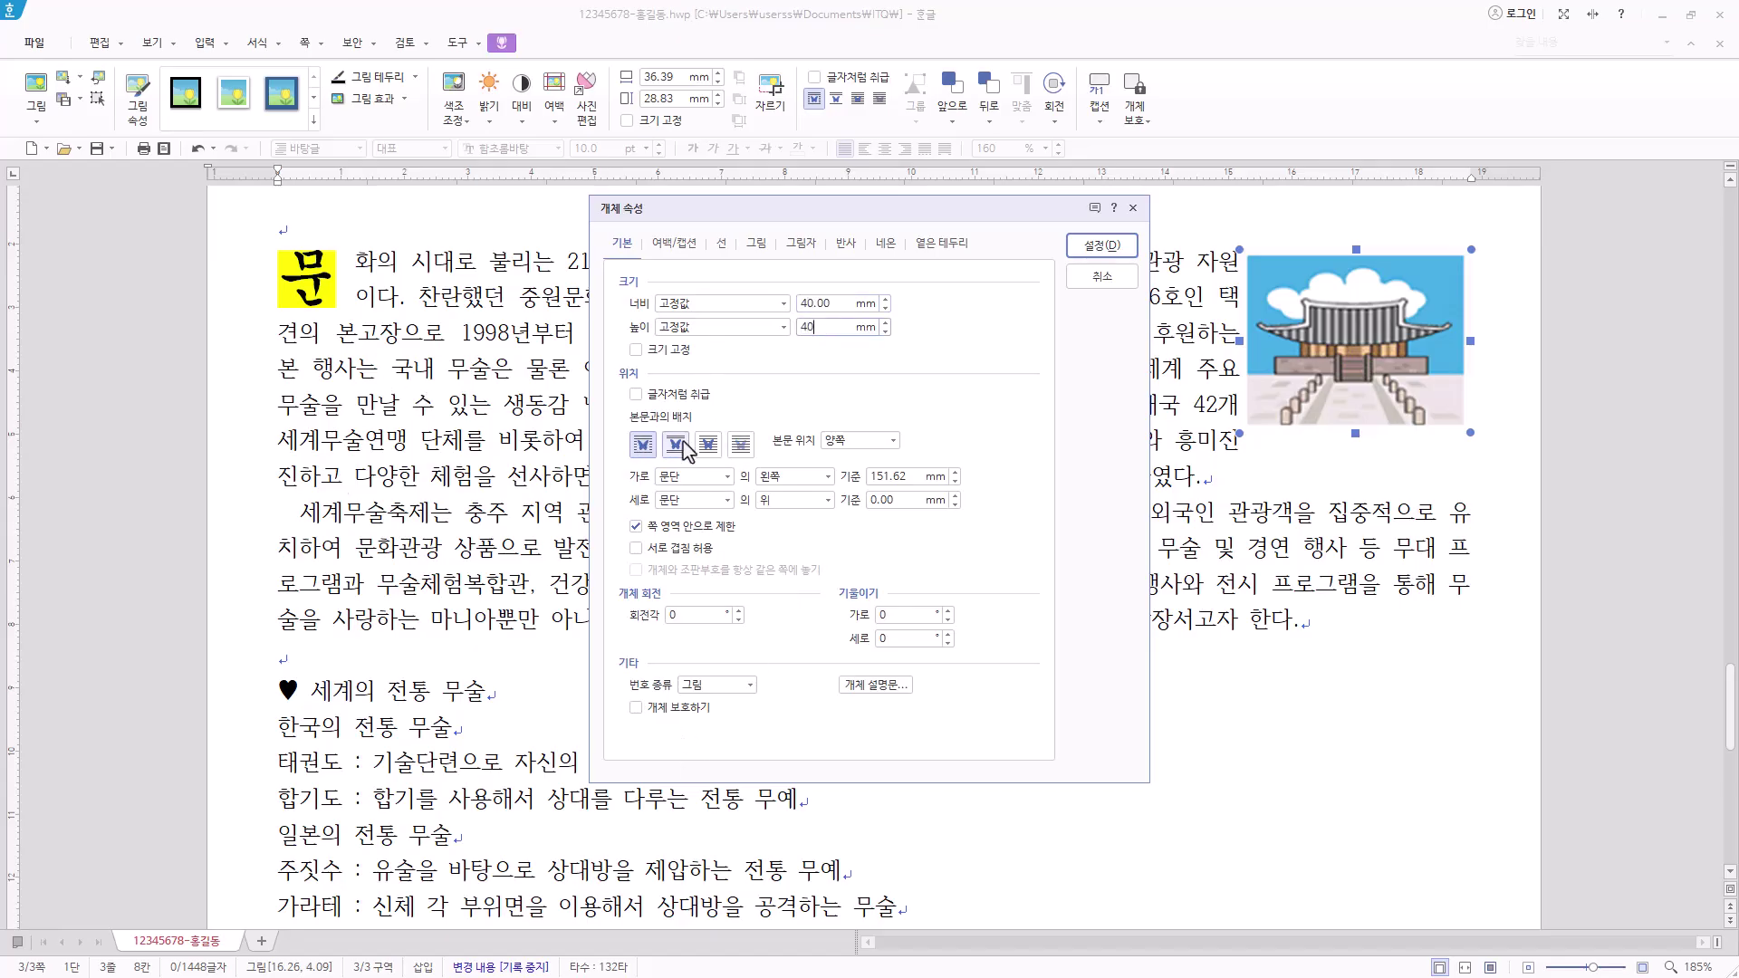
pyautogui.click(648, 445)
pyautogui.click(688, 253)
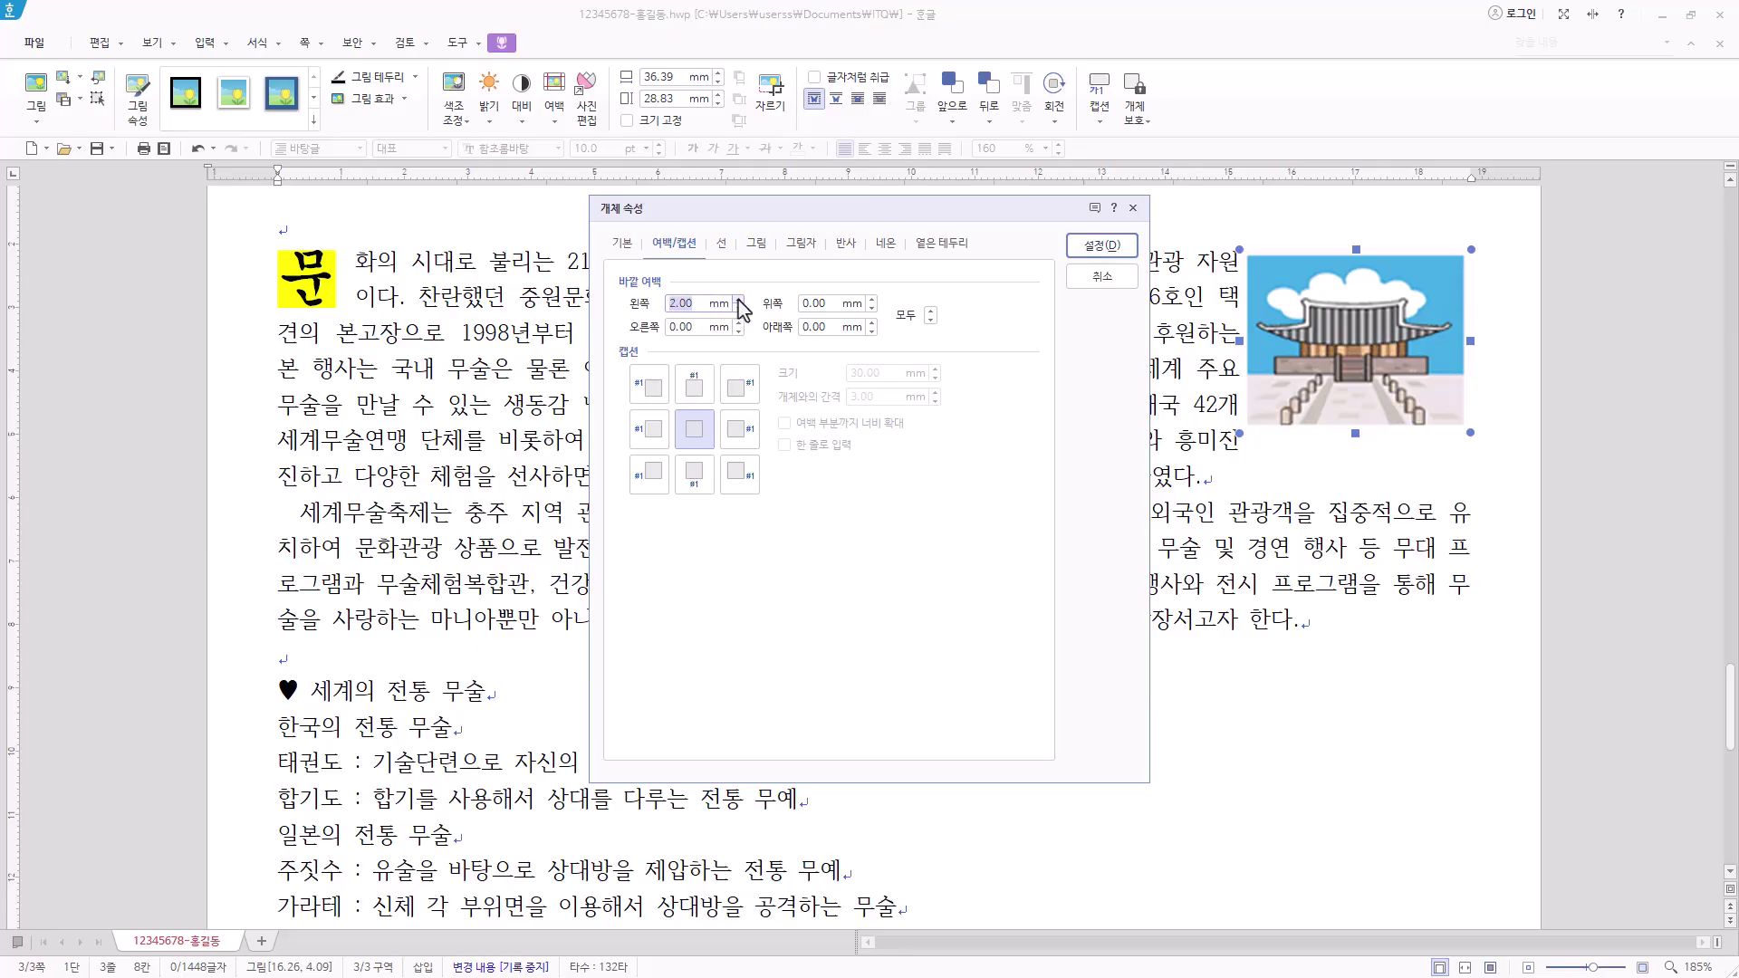
pyautogui.click(1101, 245)
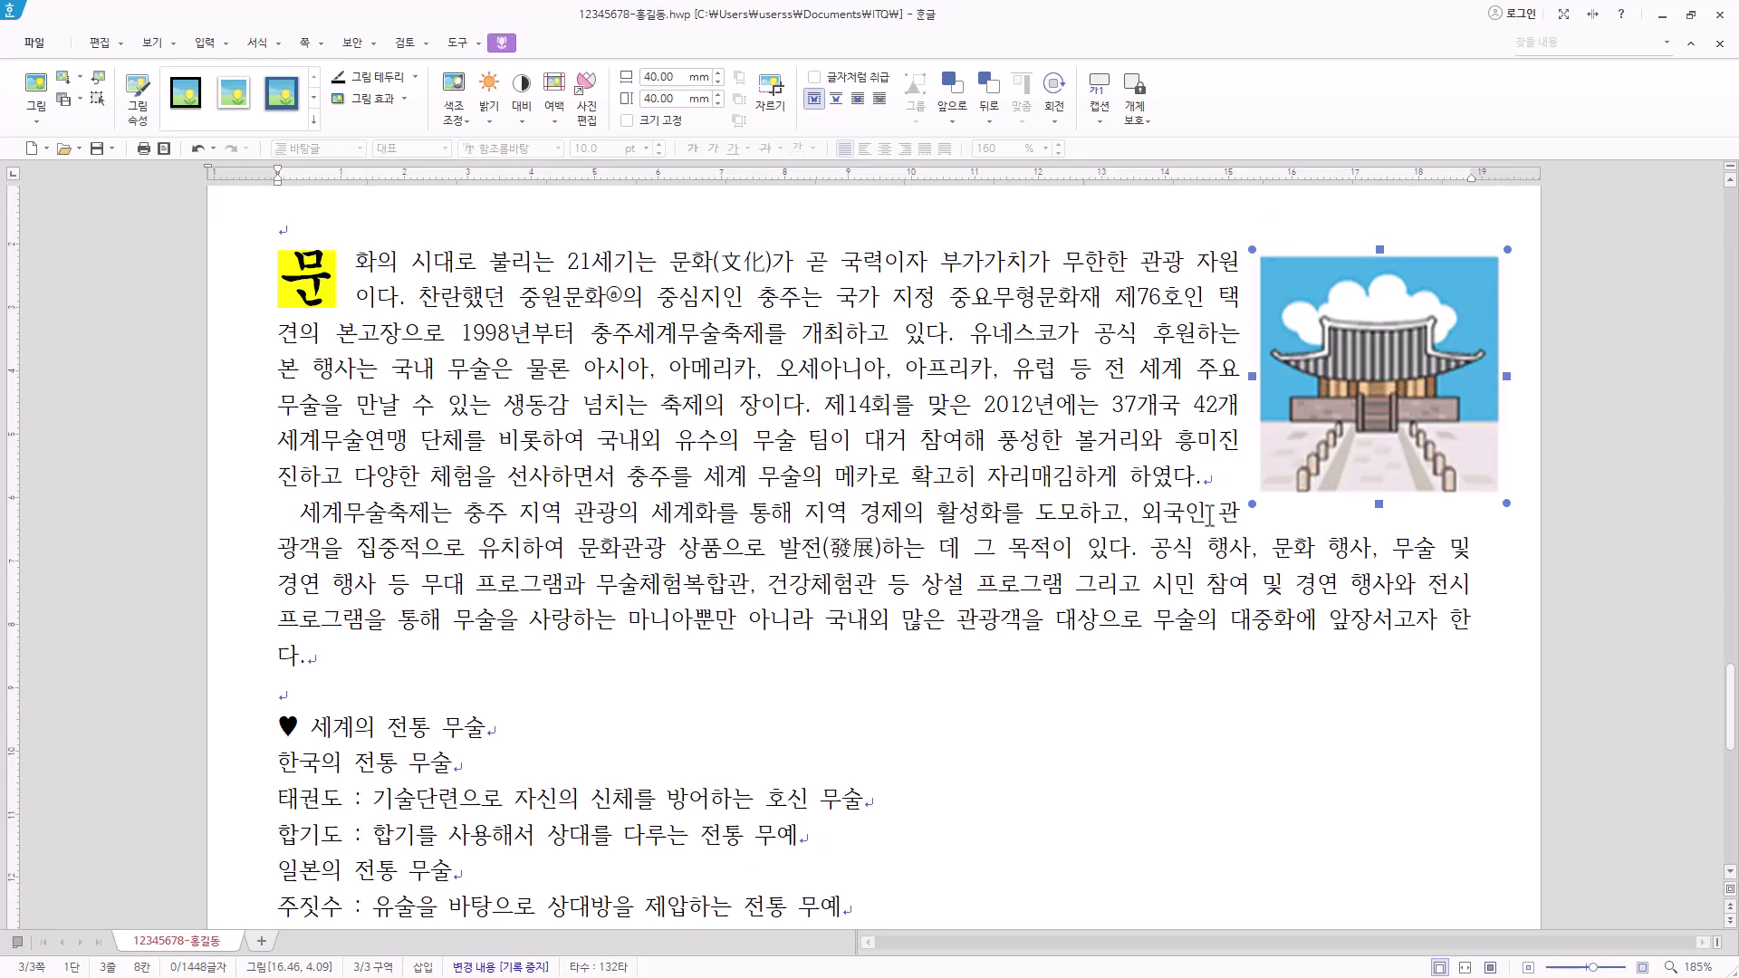
pyautogui.moveTo(626, 305)
pyautogui.moveTo(1482, 392); pyautogui.dragTo(1537, 399)
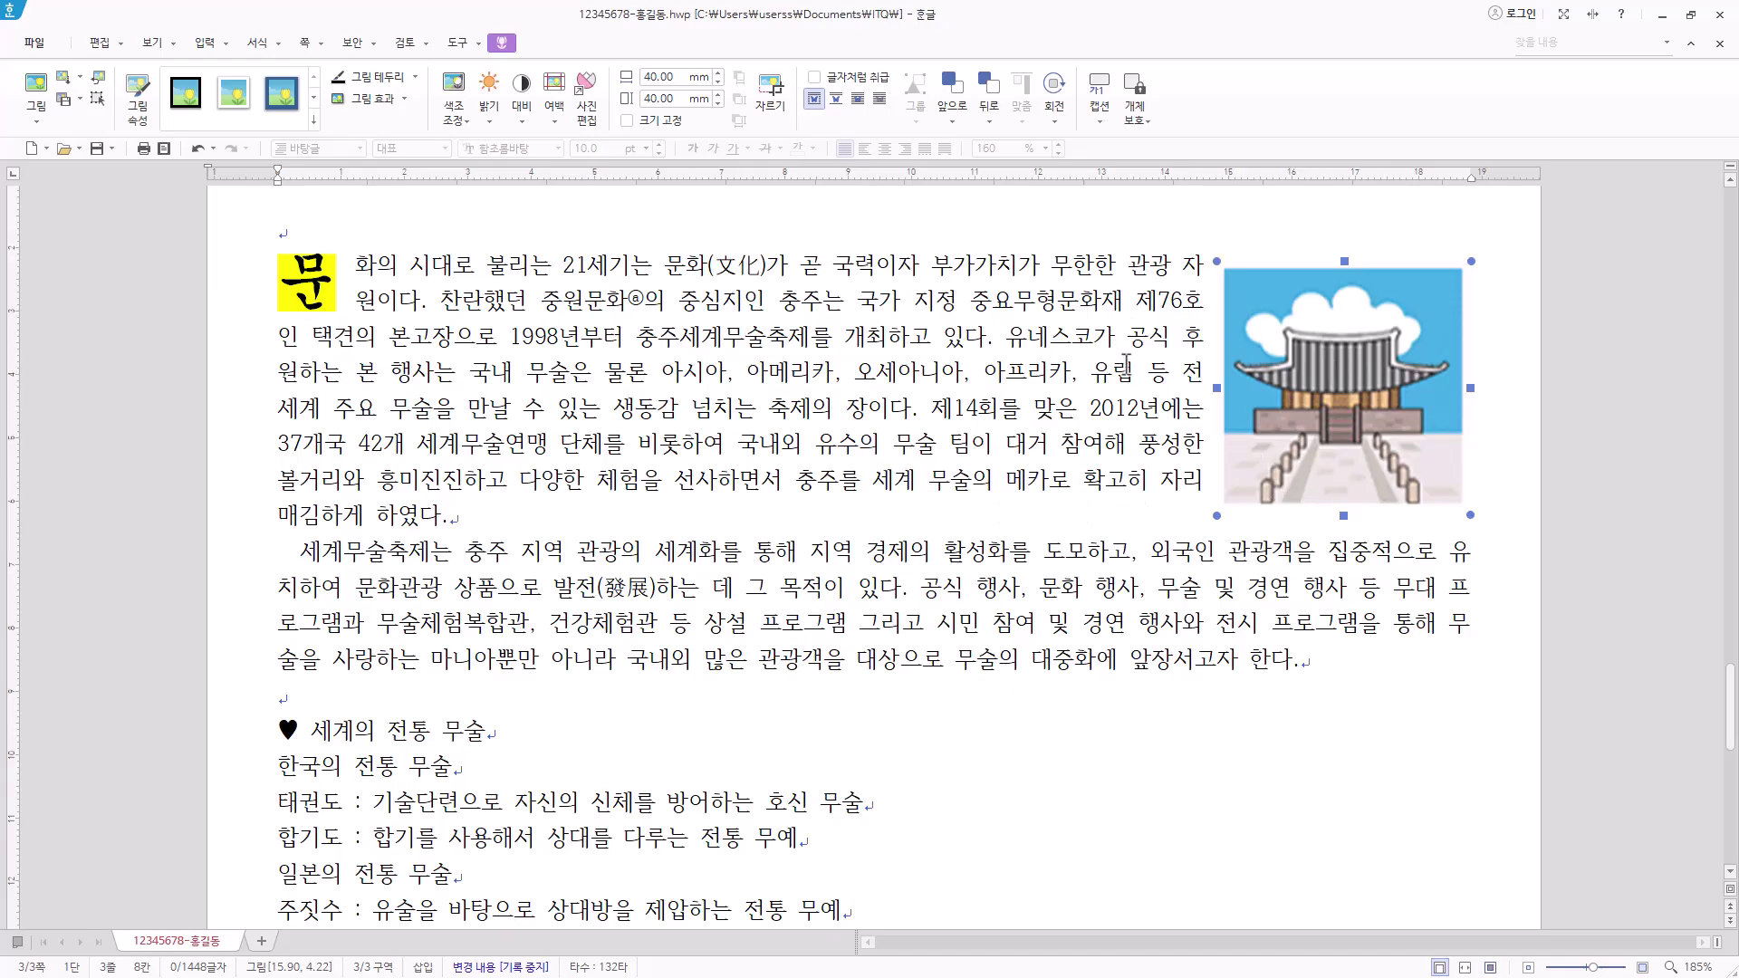
# Format the heading "♥ 세계의 전통 무술" in 굴림 at 18 pt
pyautogui.scroll(-2, 1139, 530)
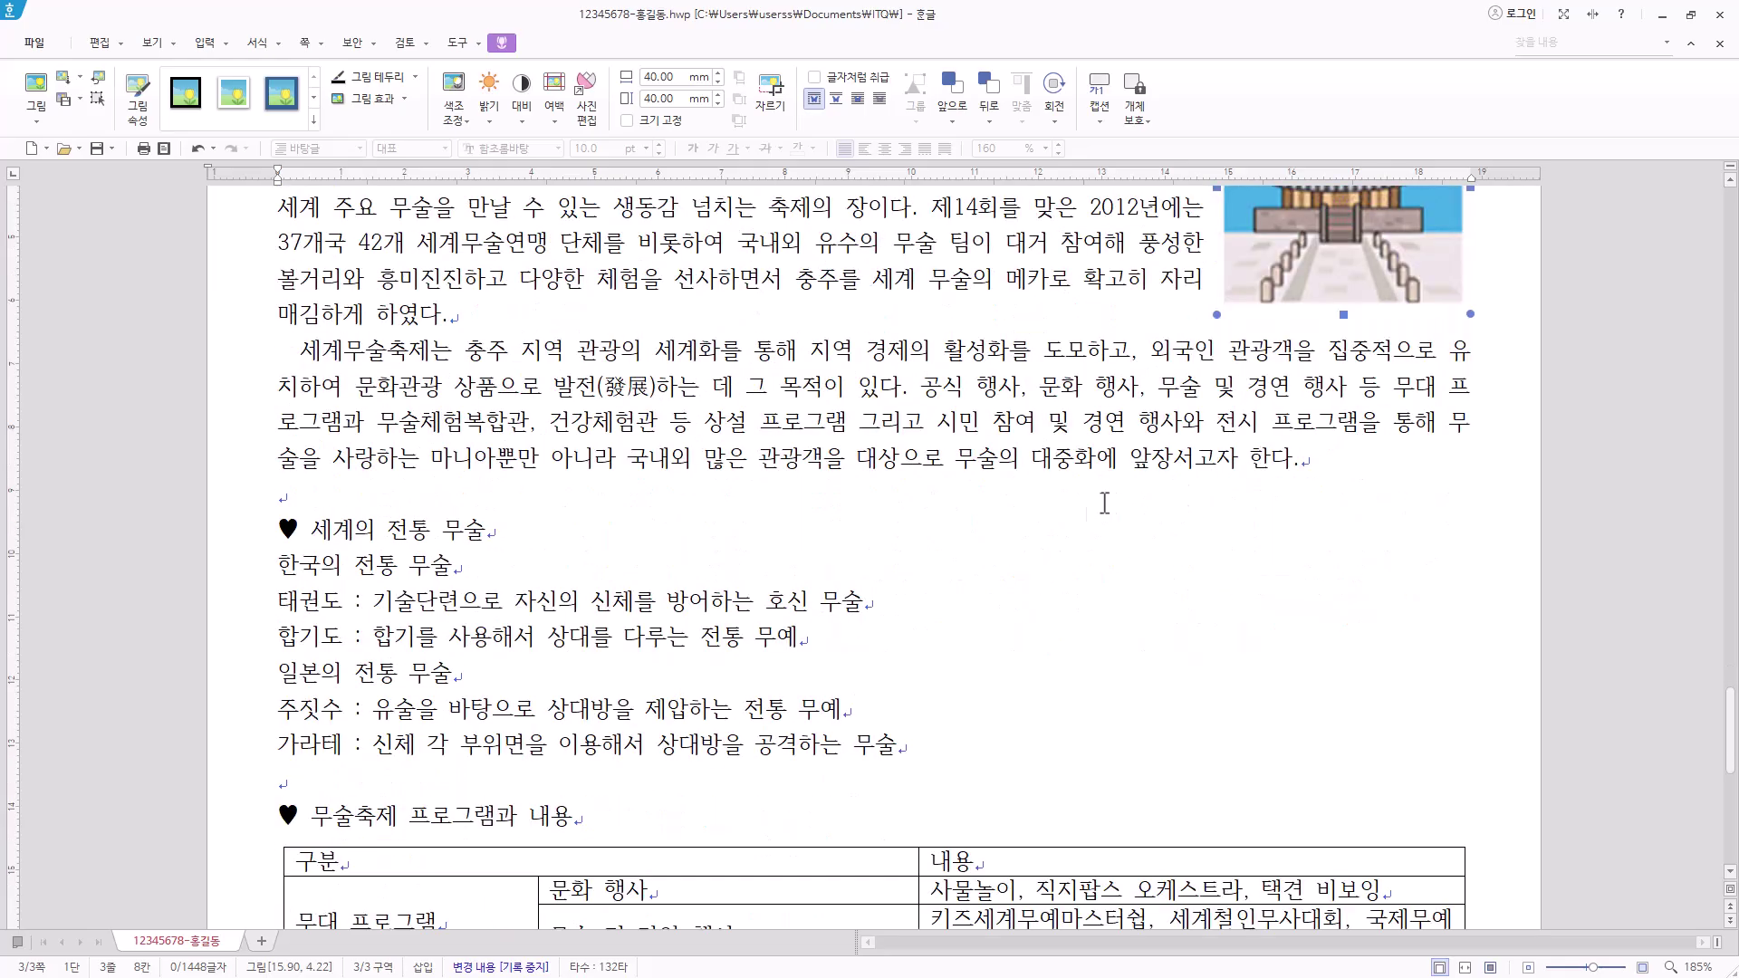
pyautogui.scroll(-1, 510, 531)
pyautogui.click(589, 428)
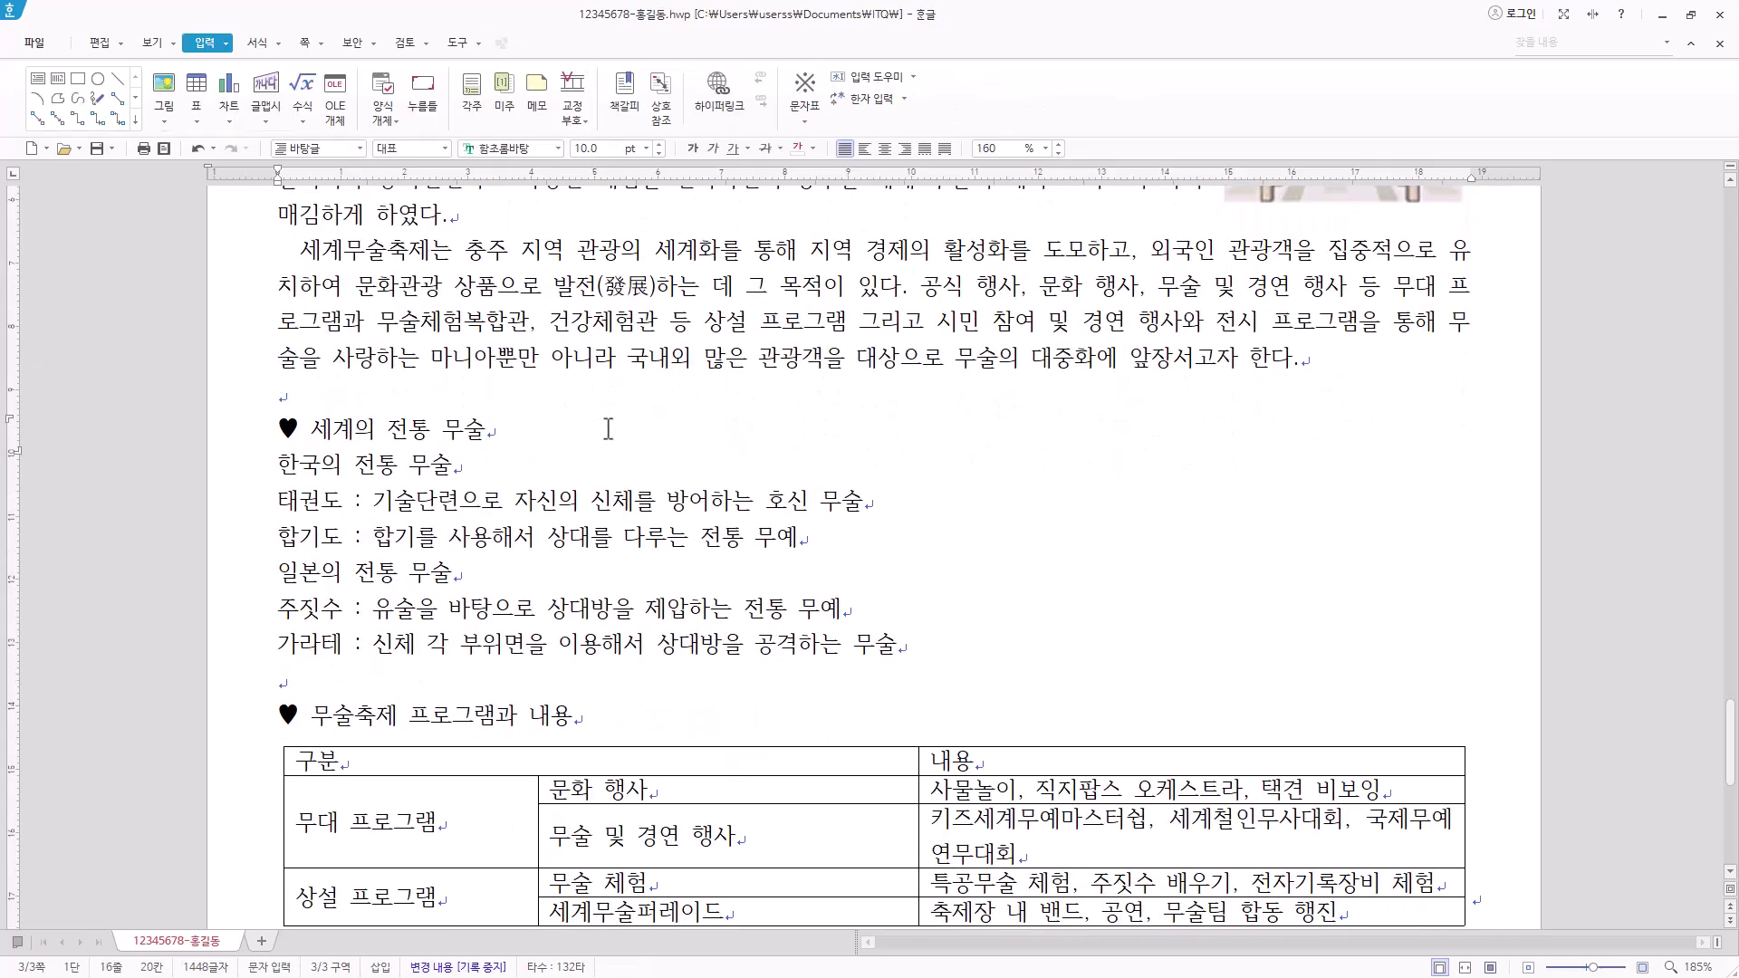
pyautogui.moveTo(628, 431); pyautogui.dragTo(162, 437)
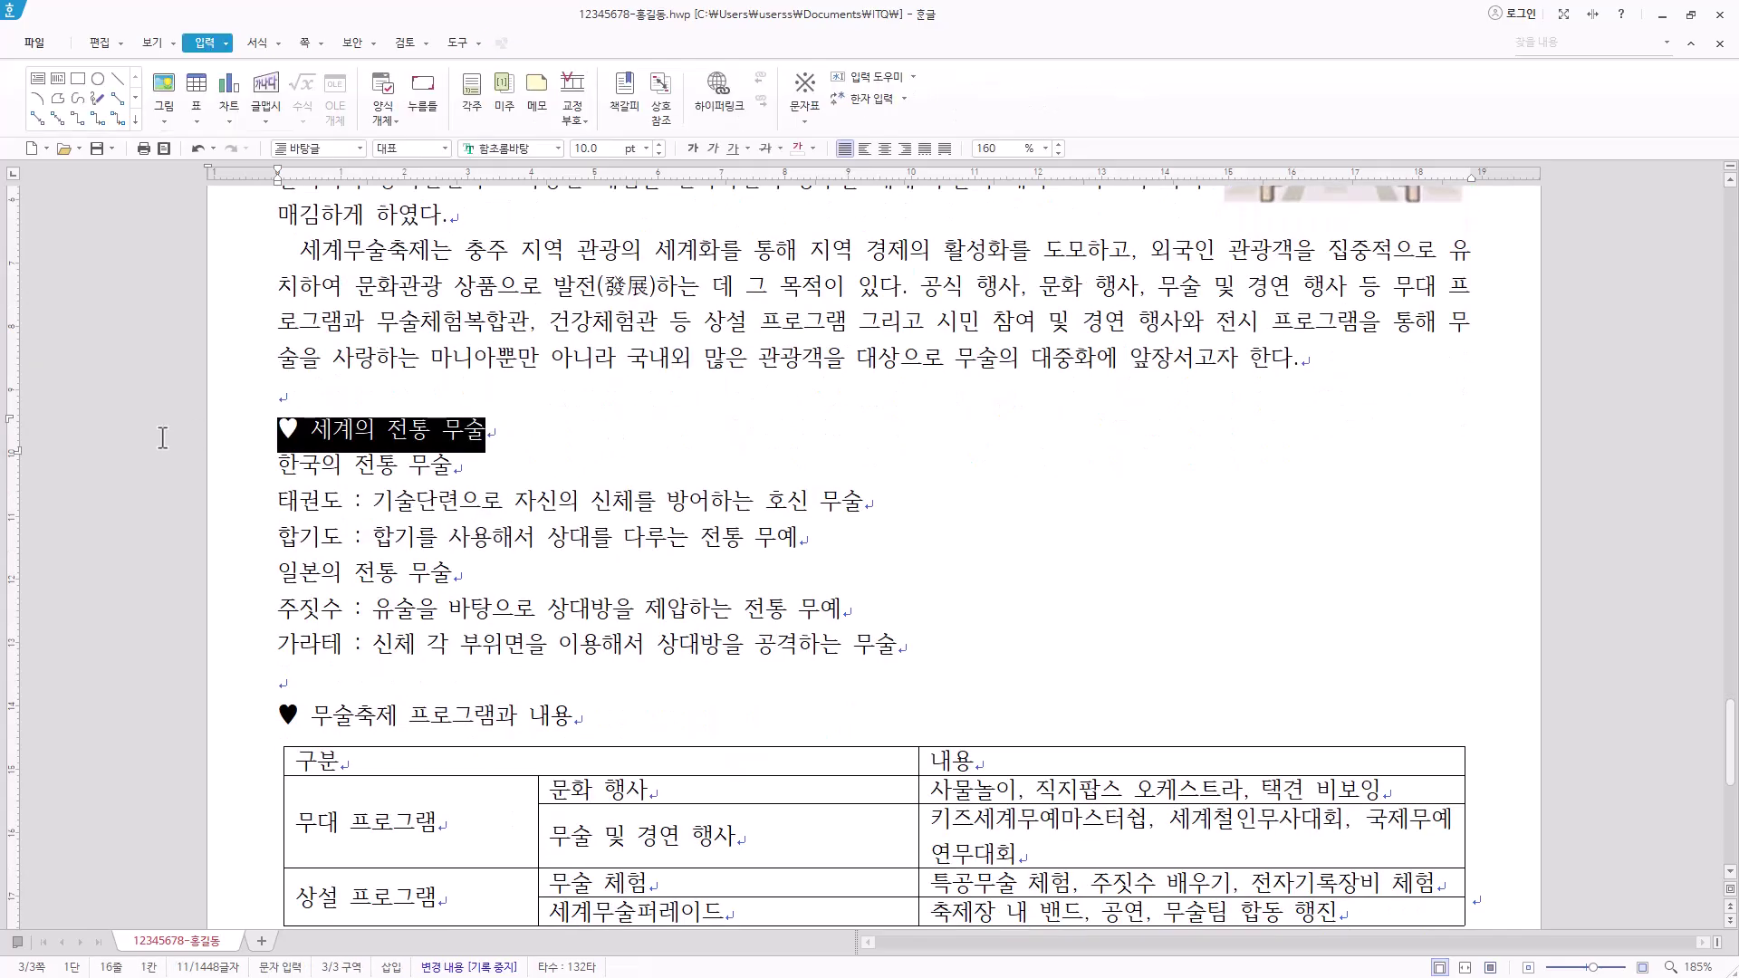
pyautogui.click(533, 148)
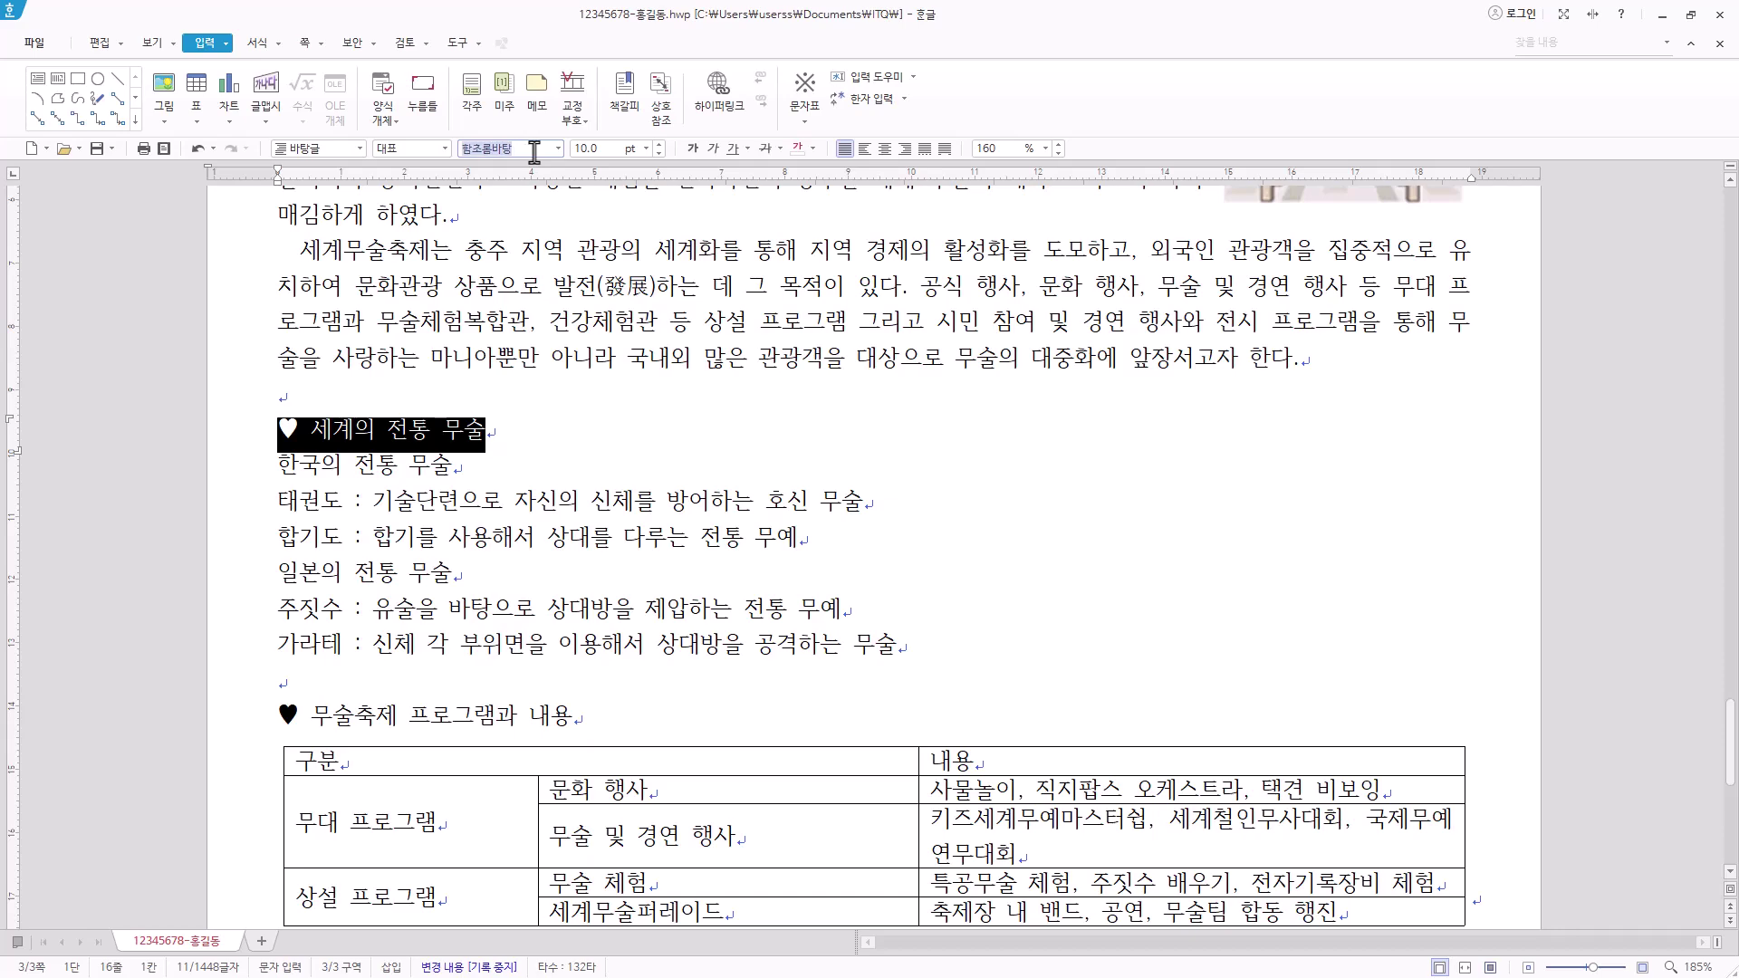
pyautogui.write('굴림')
pyautogui.press('Return')
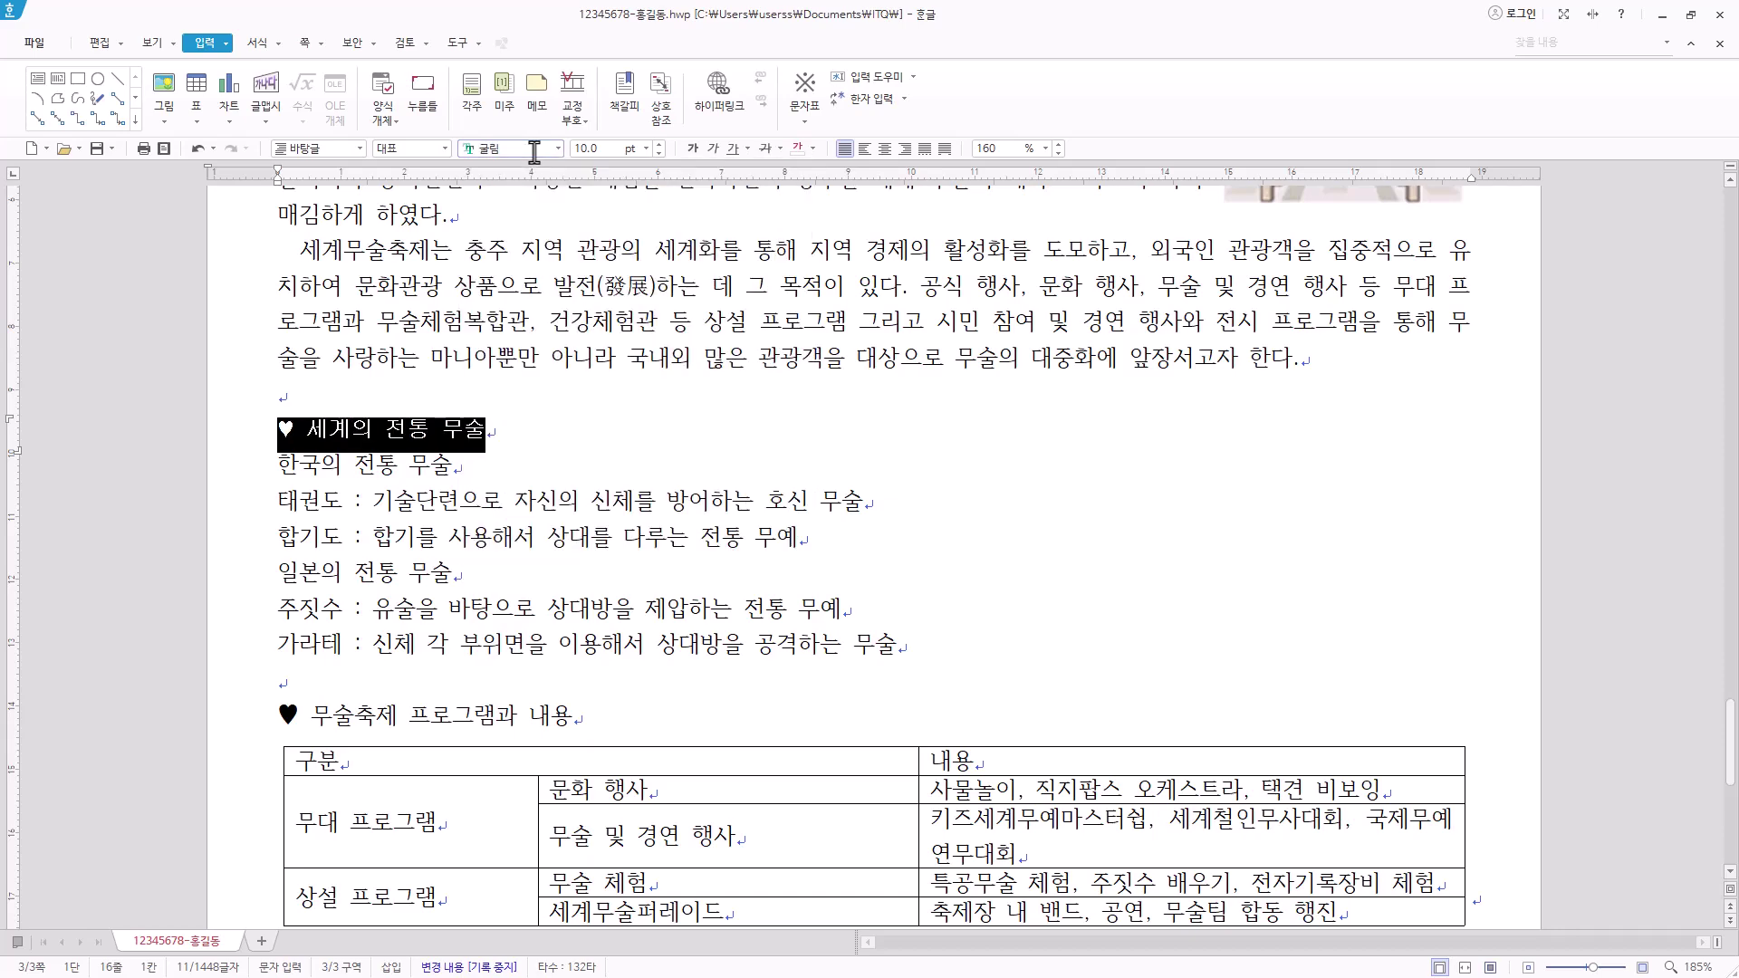
pyautogui.click(646, 148)
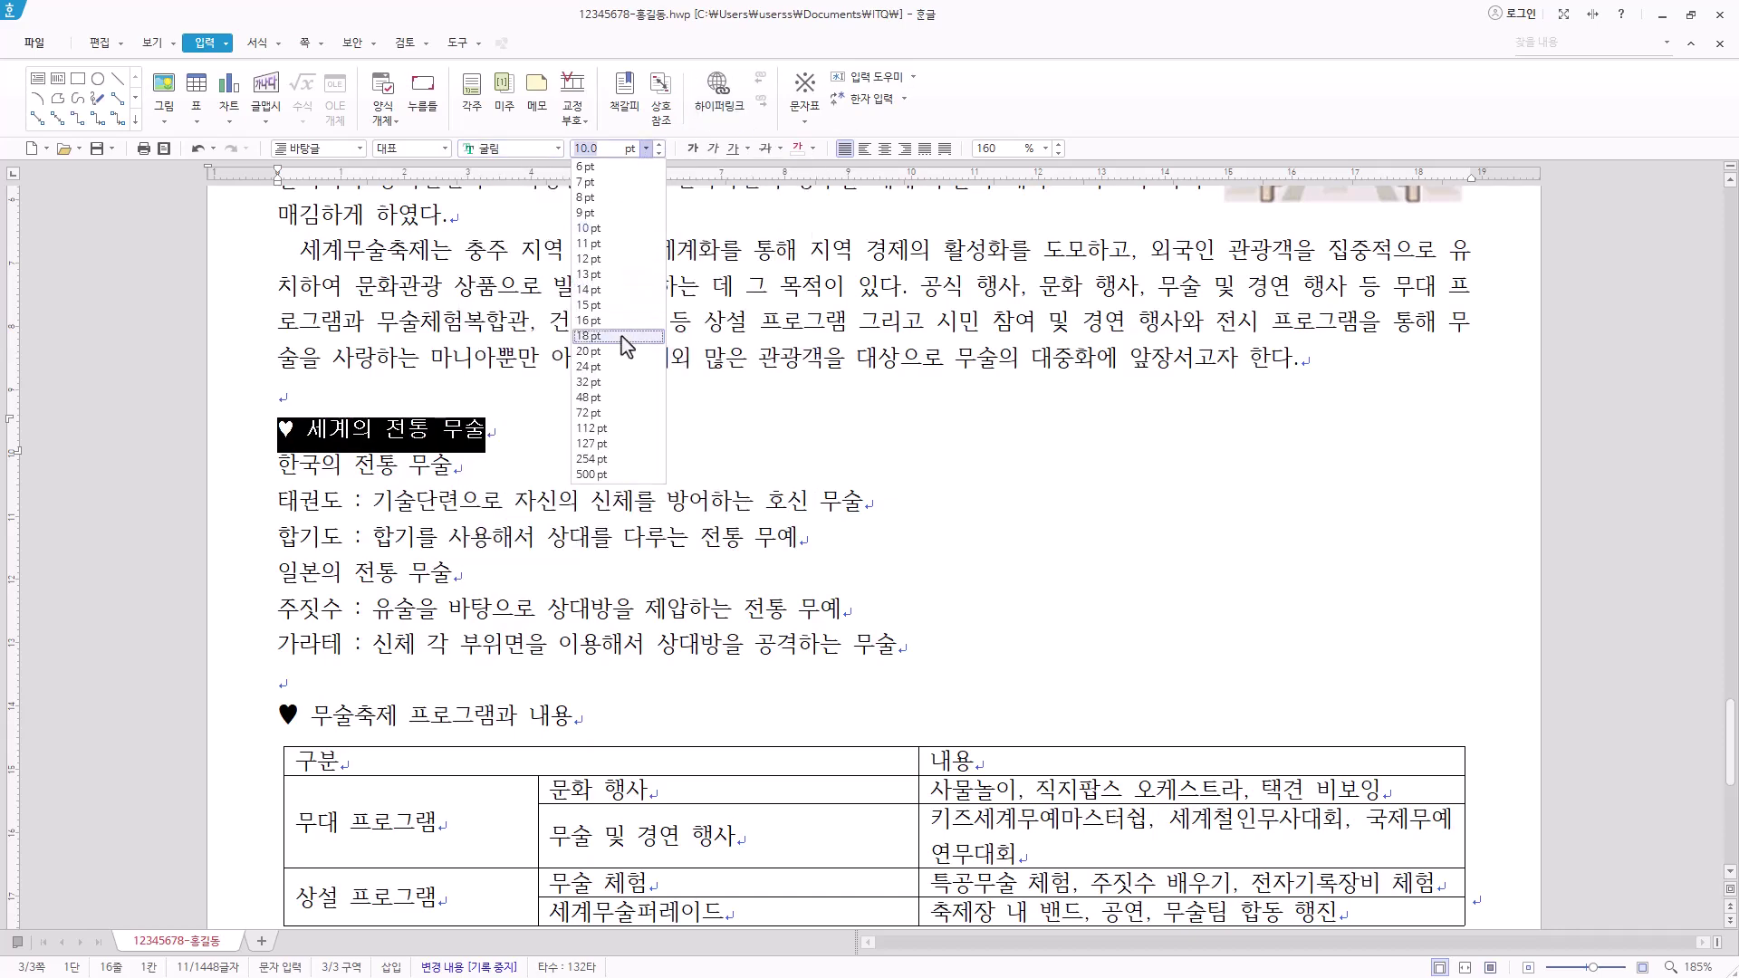
pyautogui.click(588, 336)
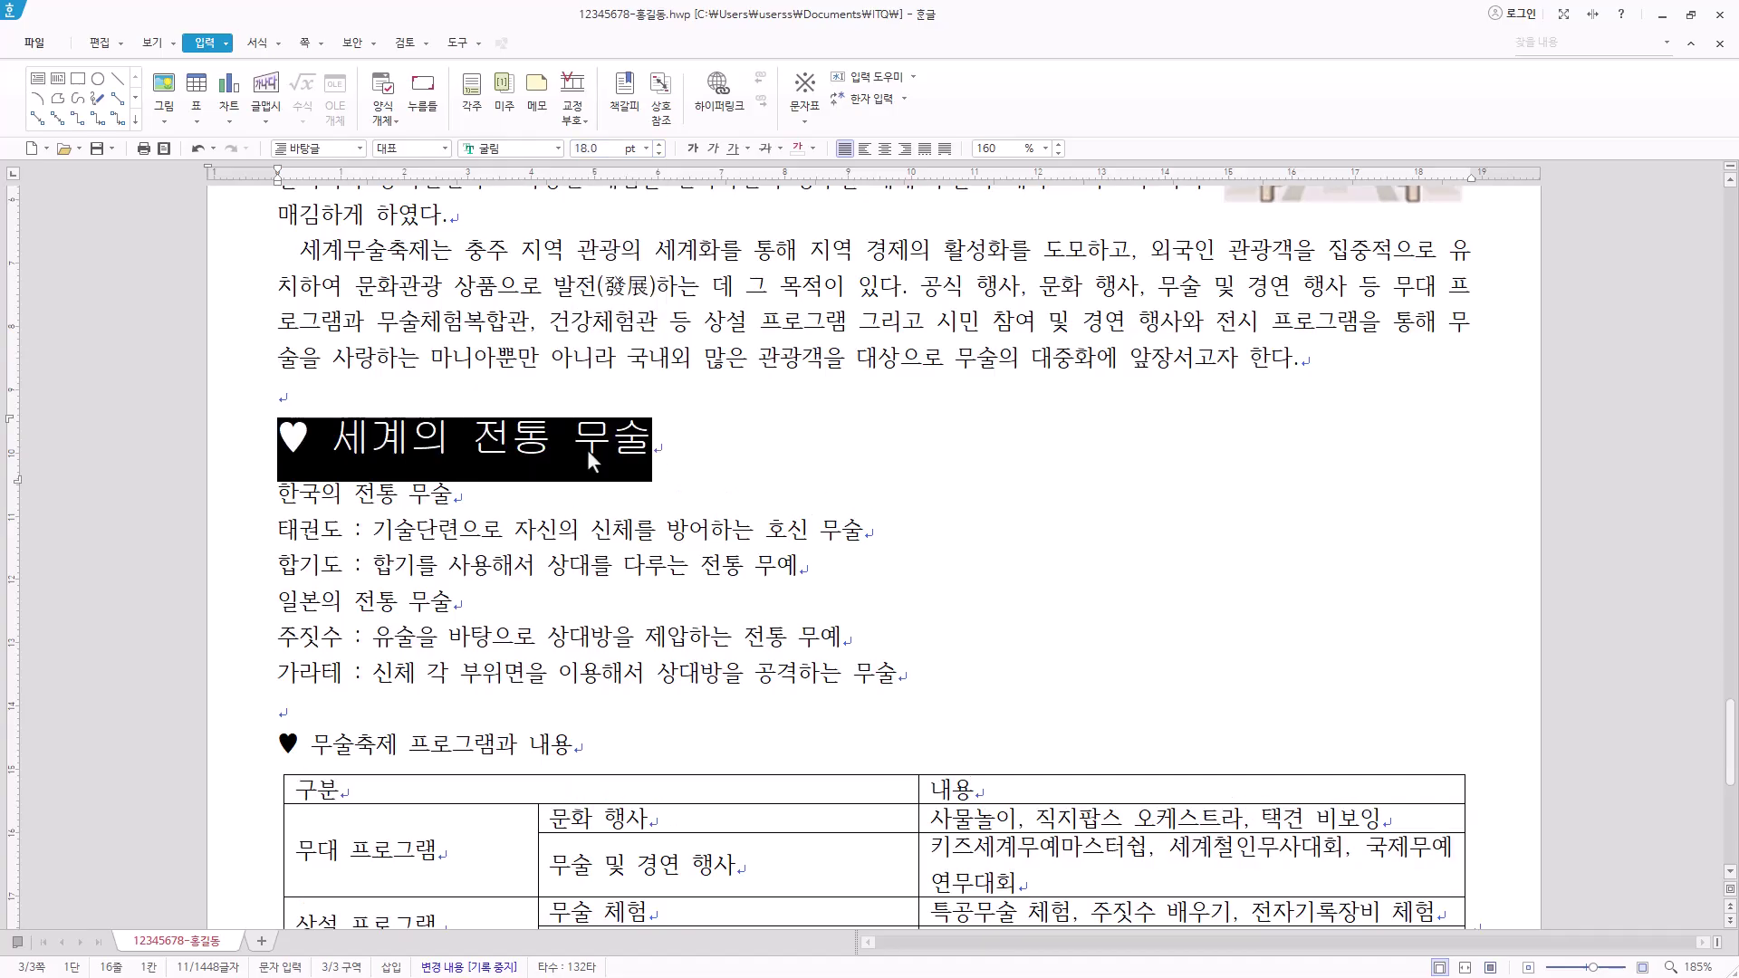
pyautogui.click(587, 449)
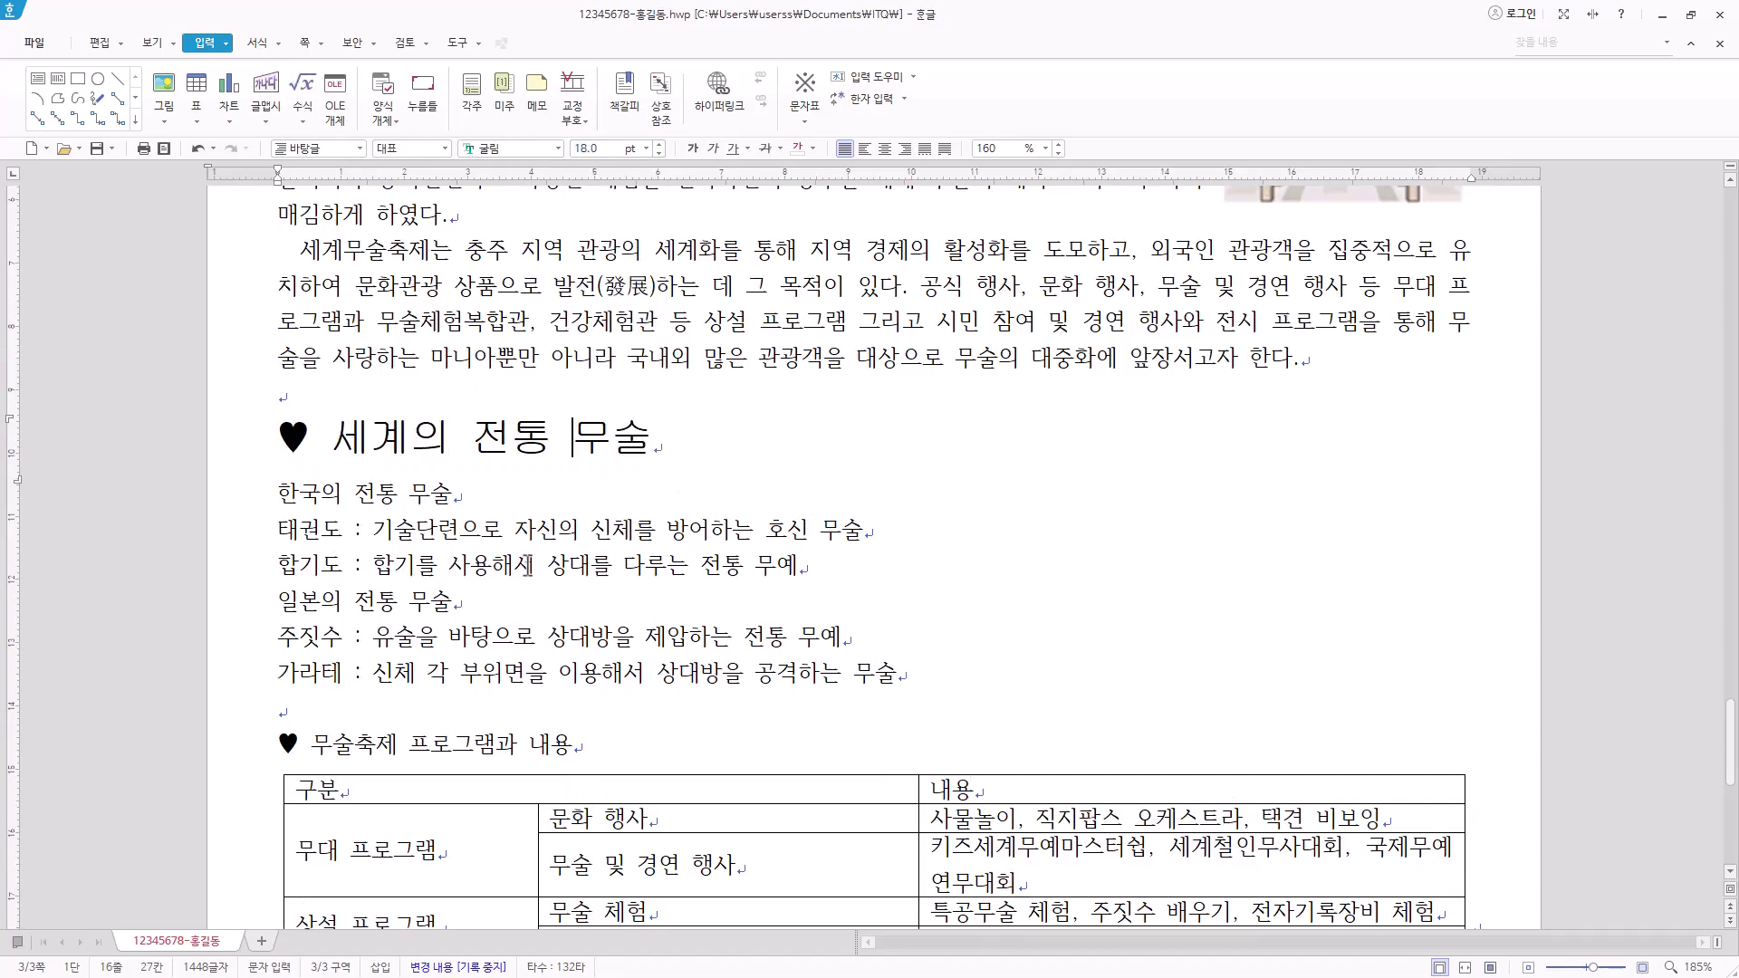
# Give the heading text "세계의 전통 무술", without its heart symbol, a white font colour and red shading
pyautogui.moveTo(337, 438); pyautogui.dragTo(680, 441)
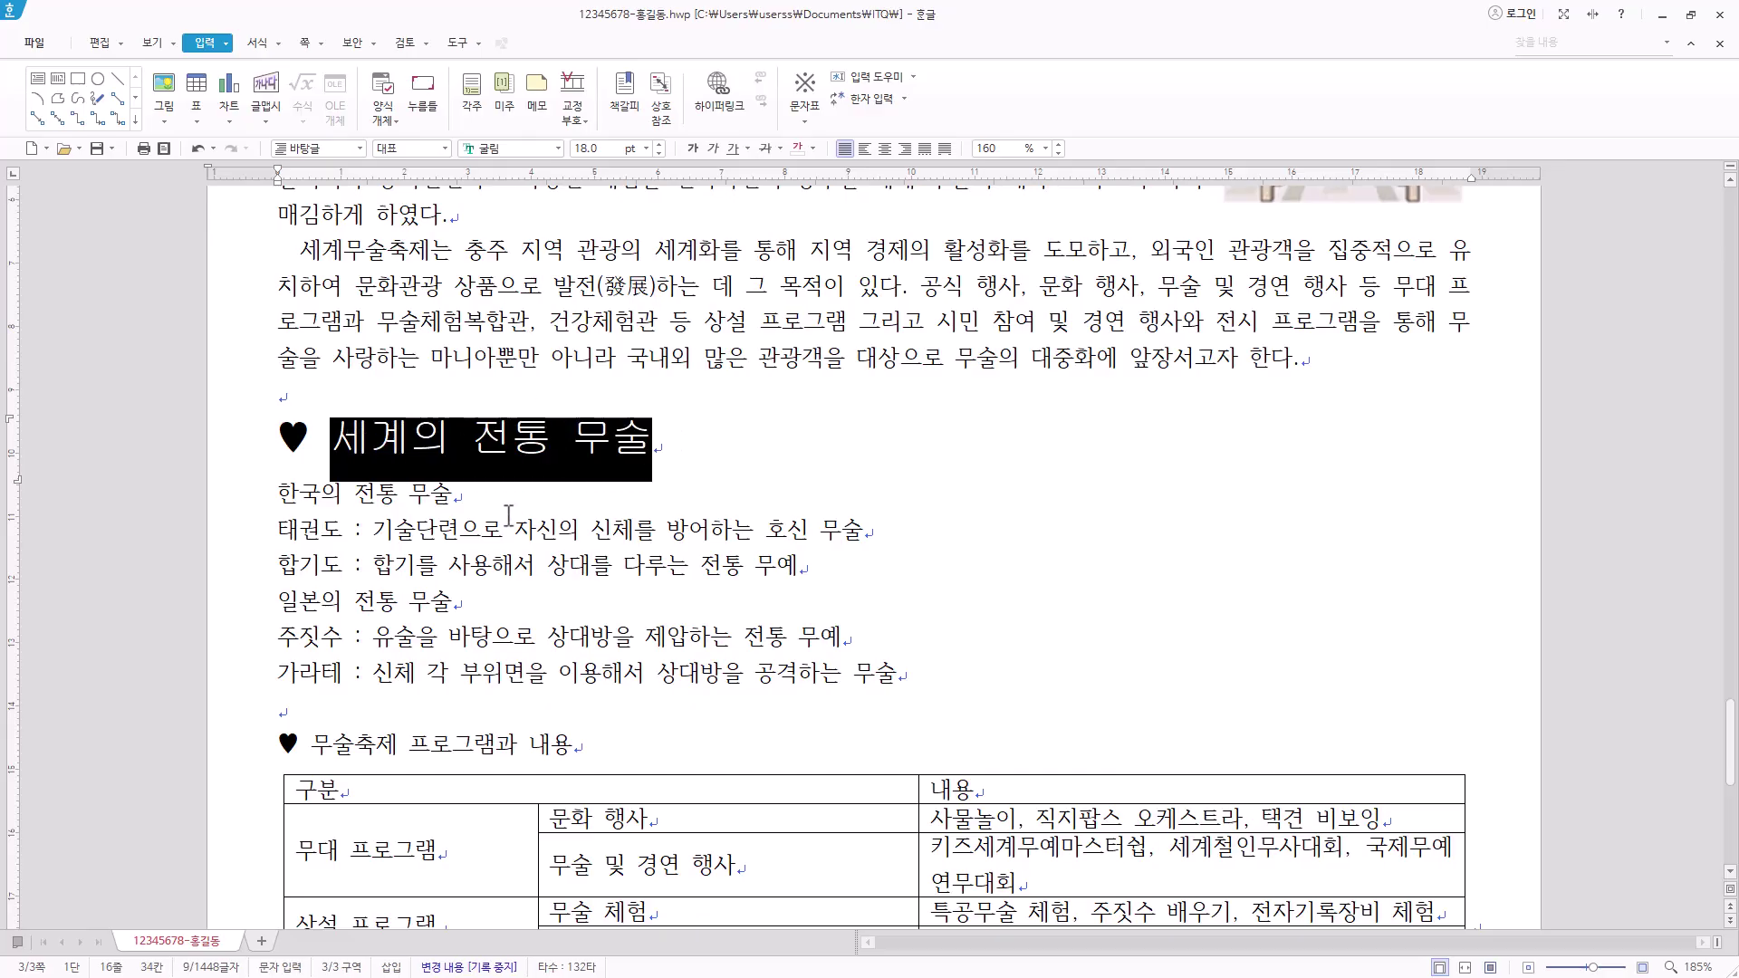
pyautogui.rightClick(494, 444)
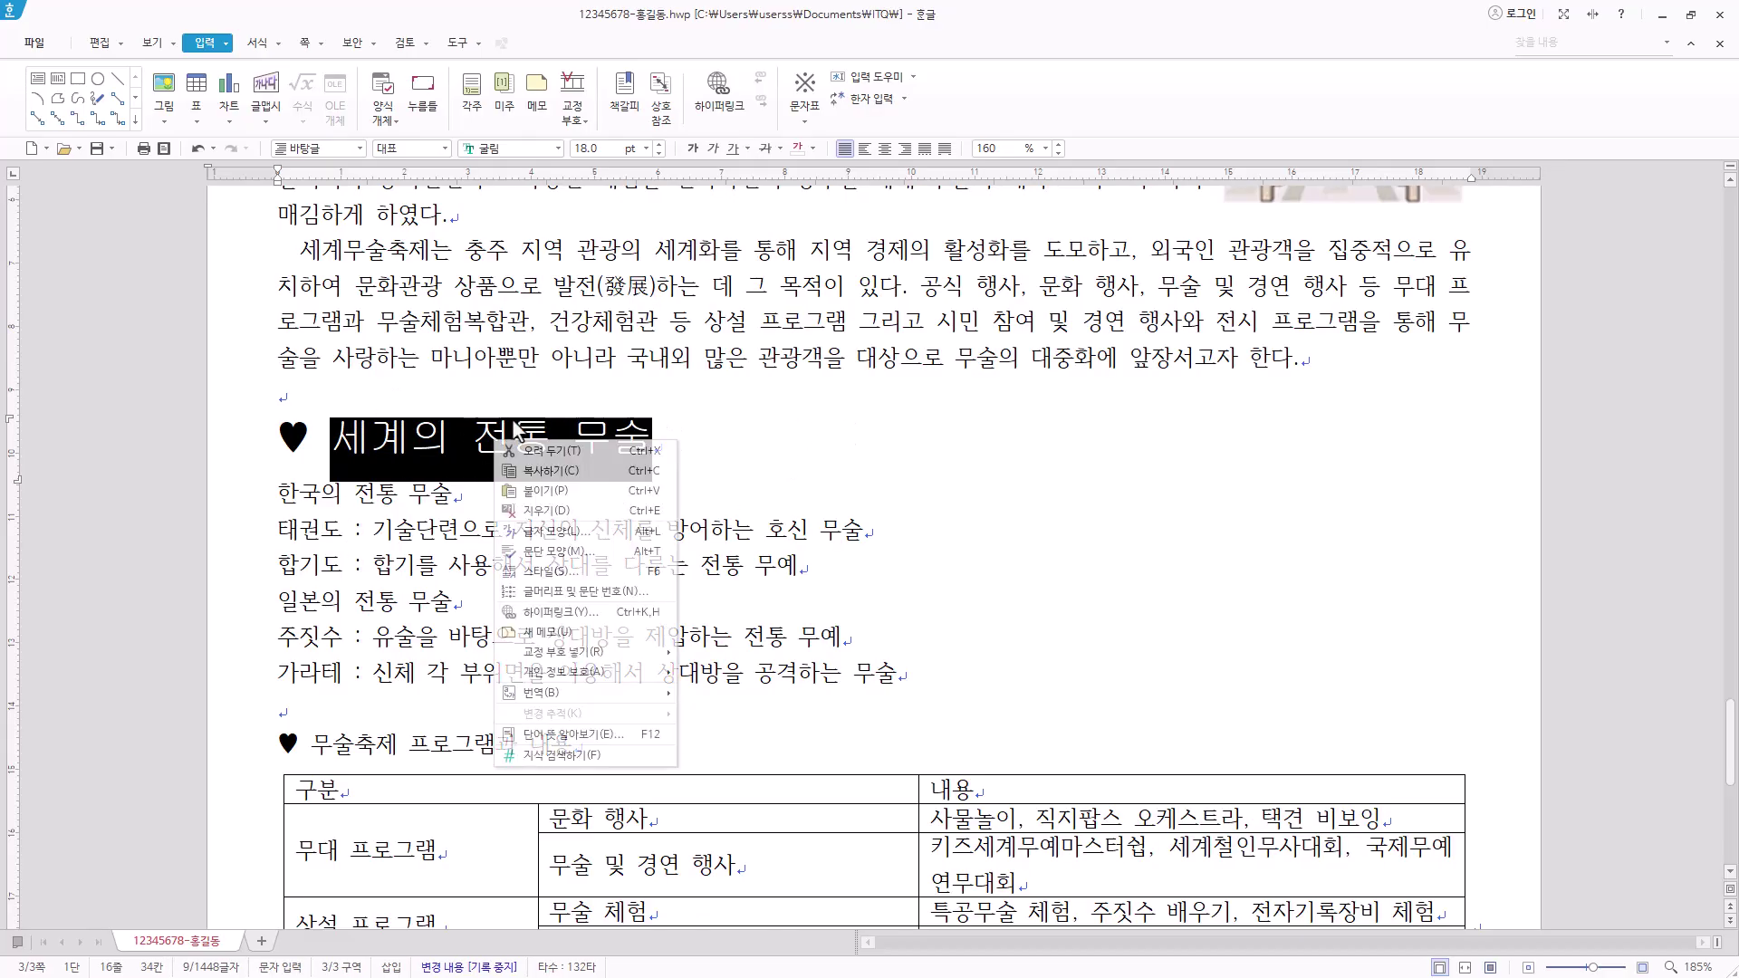
pyautogui.click(585, 535)
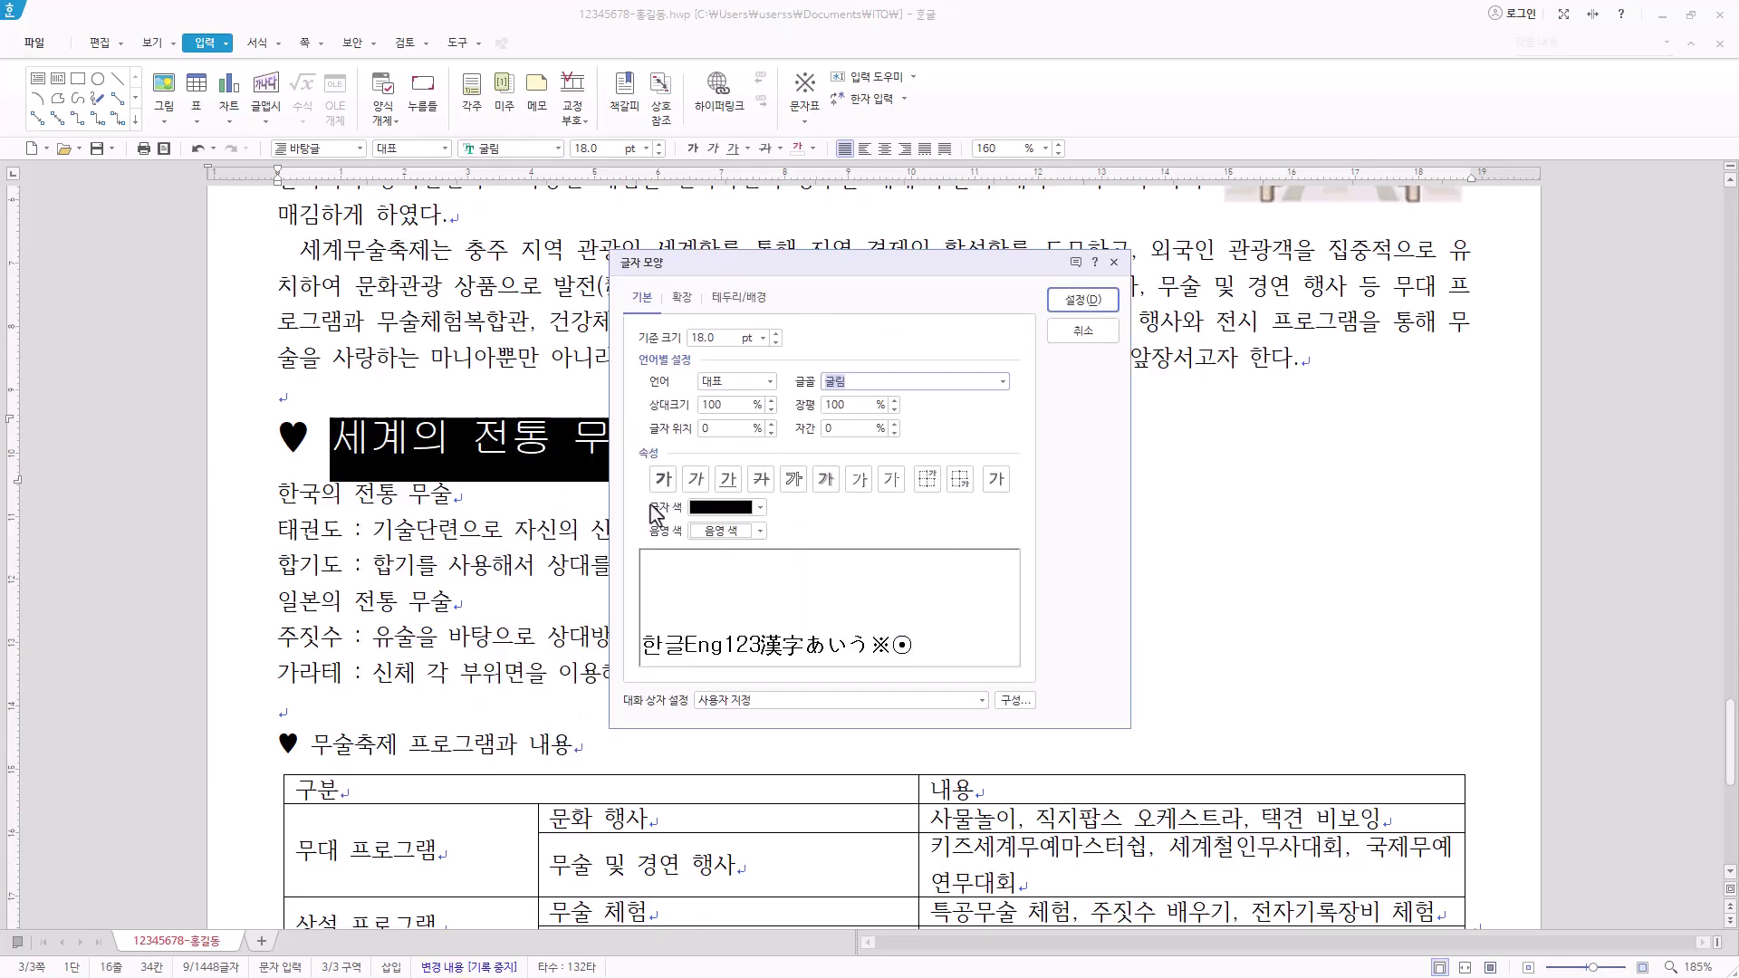
pyautogui.click(751, 505)
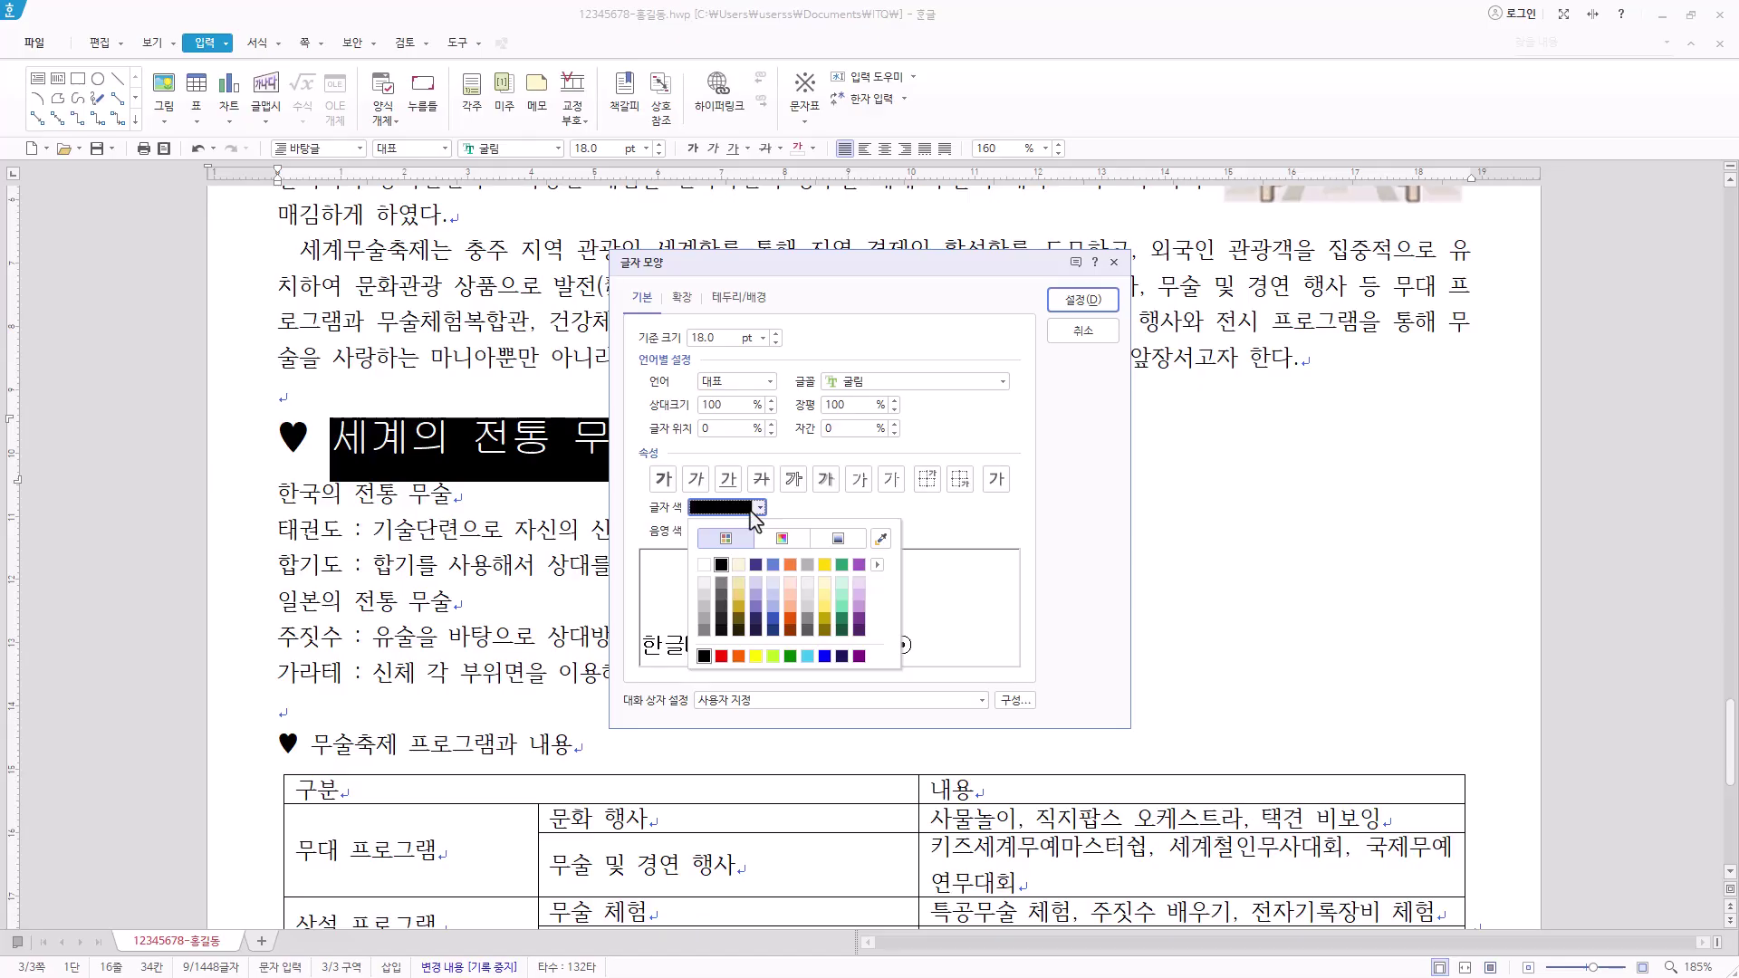
pyautogui.click(704, 564)
pyautogui.click(743, 532)
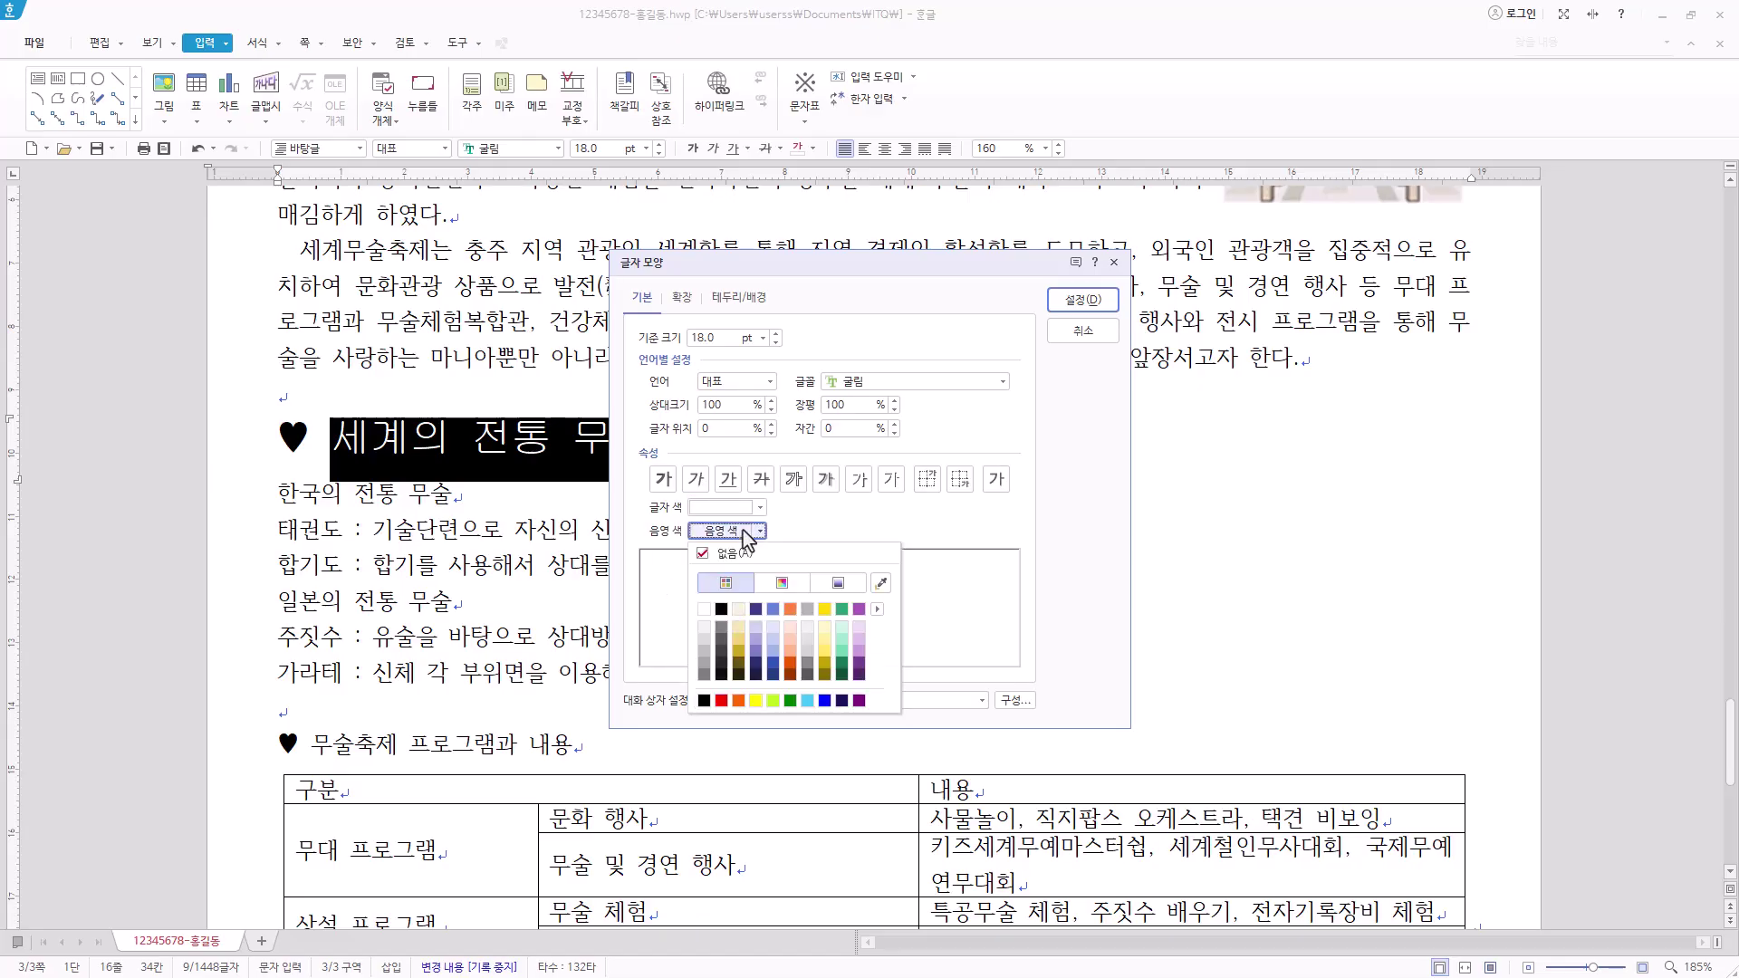
pyautogui.click(722, 700)
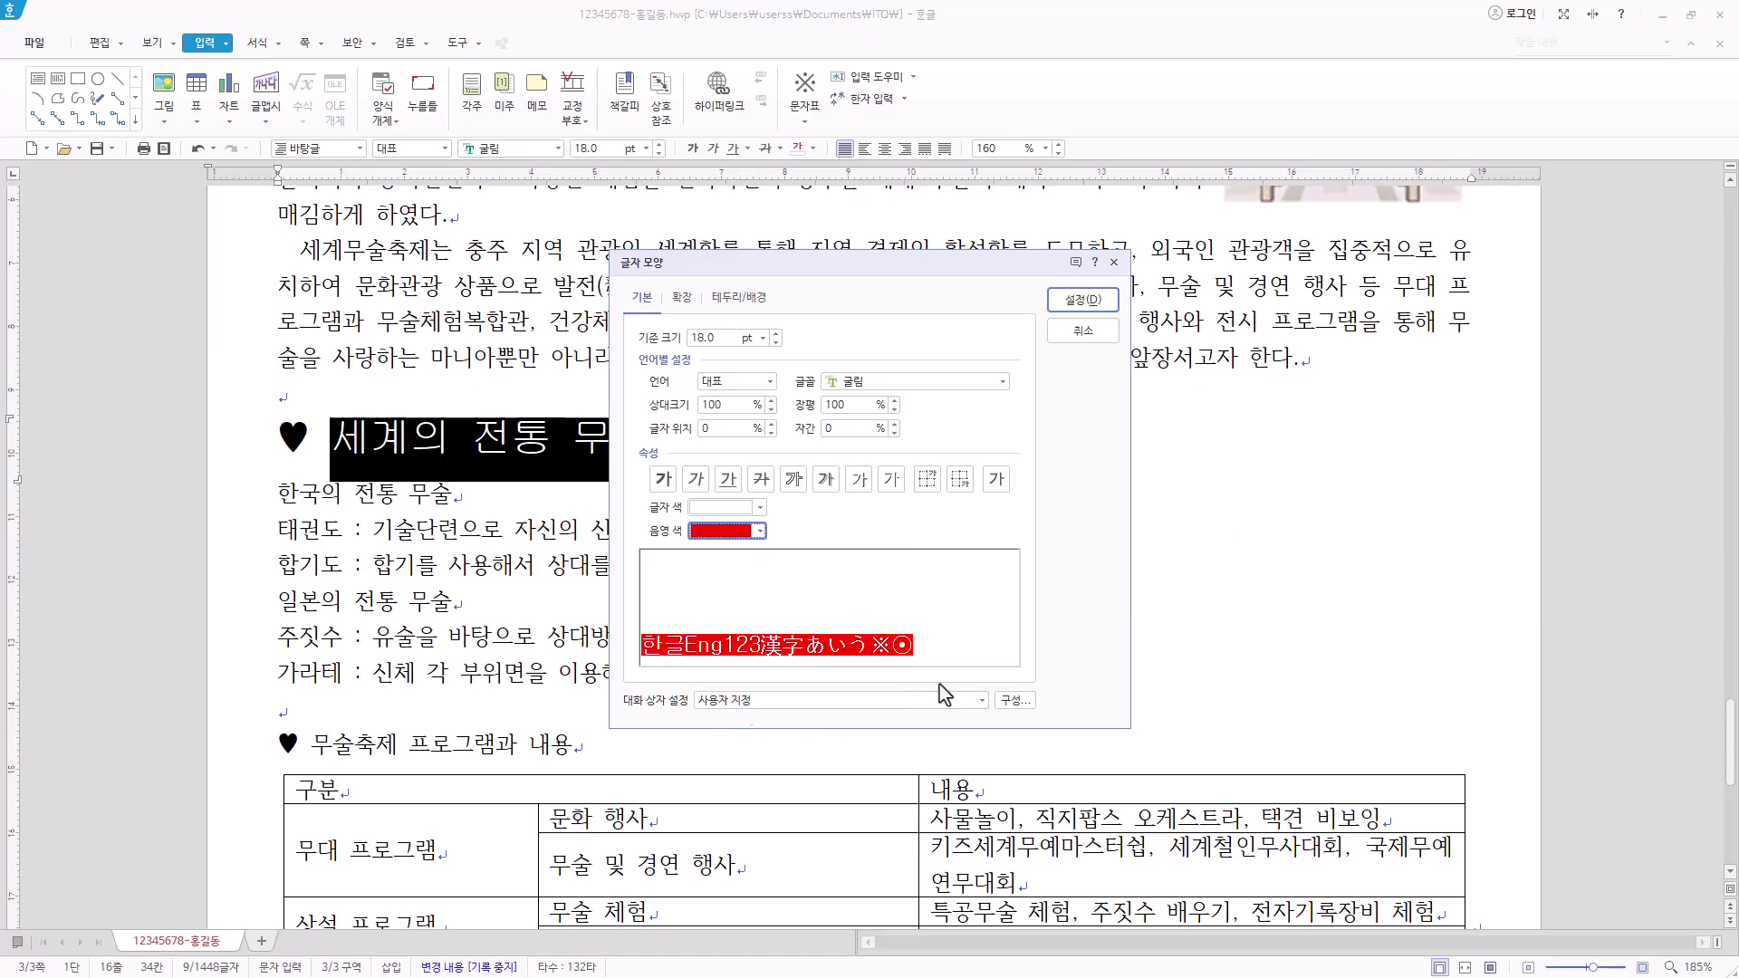
pyautogui.click(1083, 299)
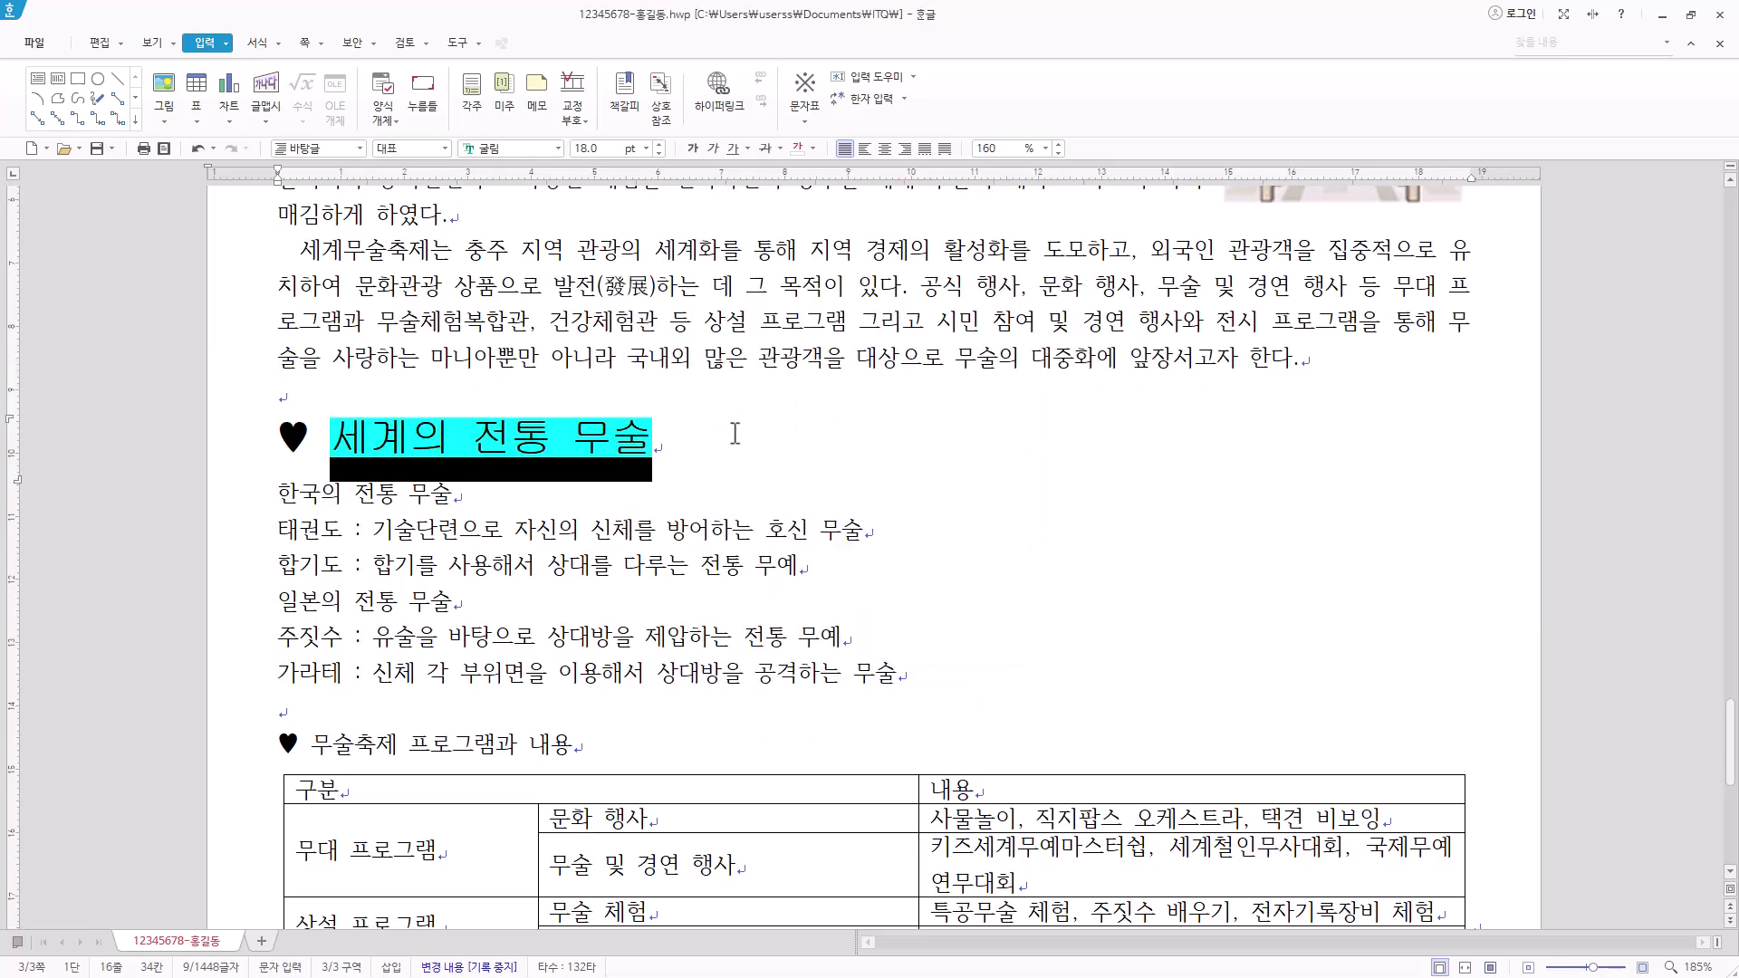
# Set the line spacing of the six lines from "한국의 전통 무술" to "가라테" to 180%
pyautogui.scroll(-2, 736, 434)
pyautogui.click(940, 573)
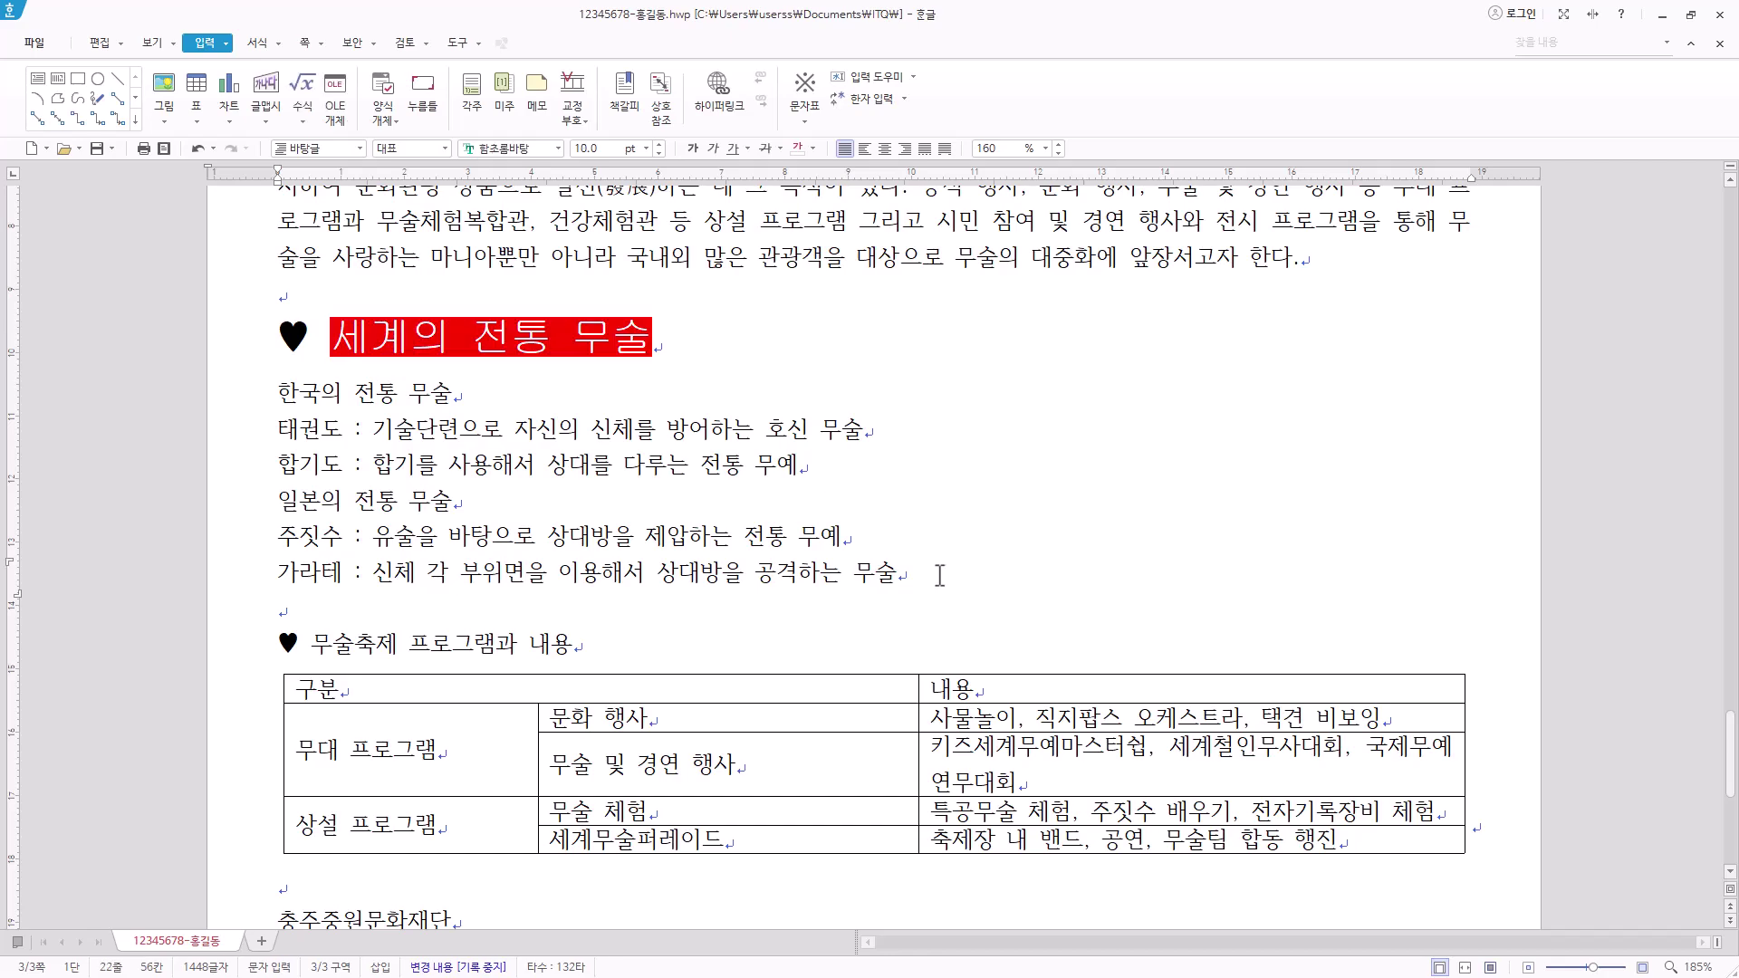
pyautogui.moveTo(935, 574); pyautogui.dragTo(249, 410)
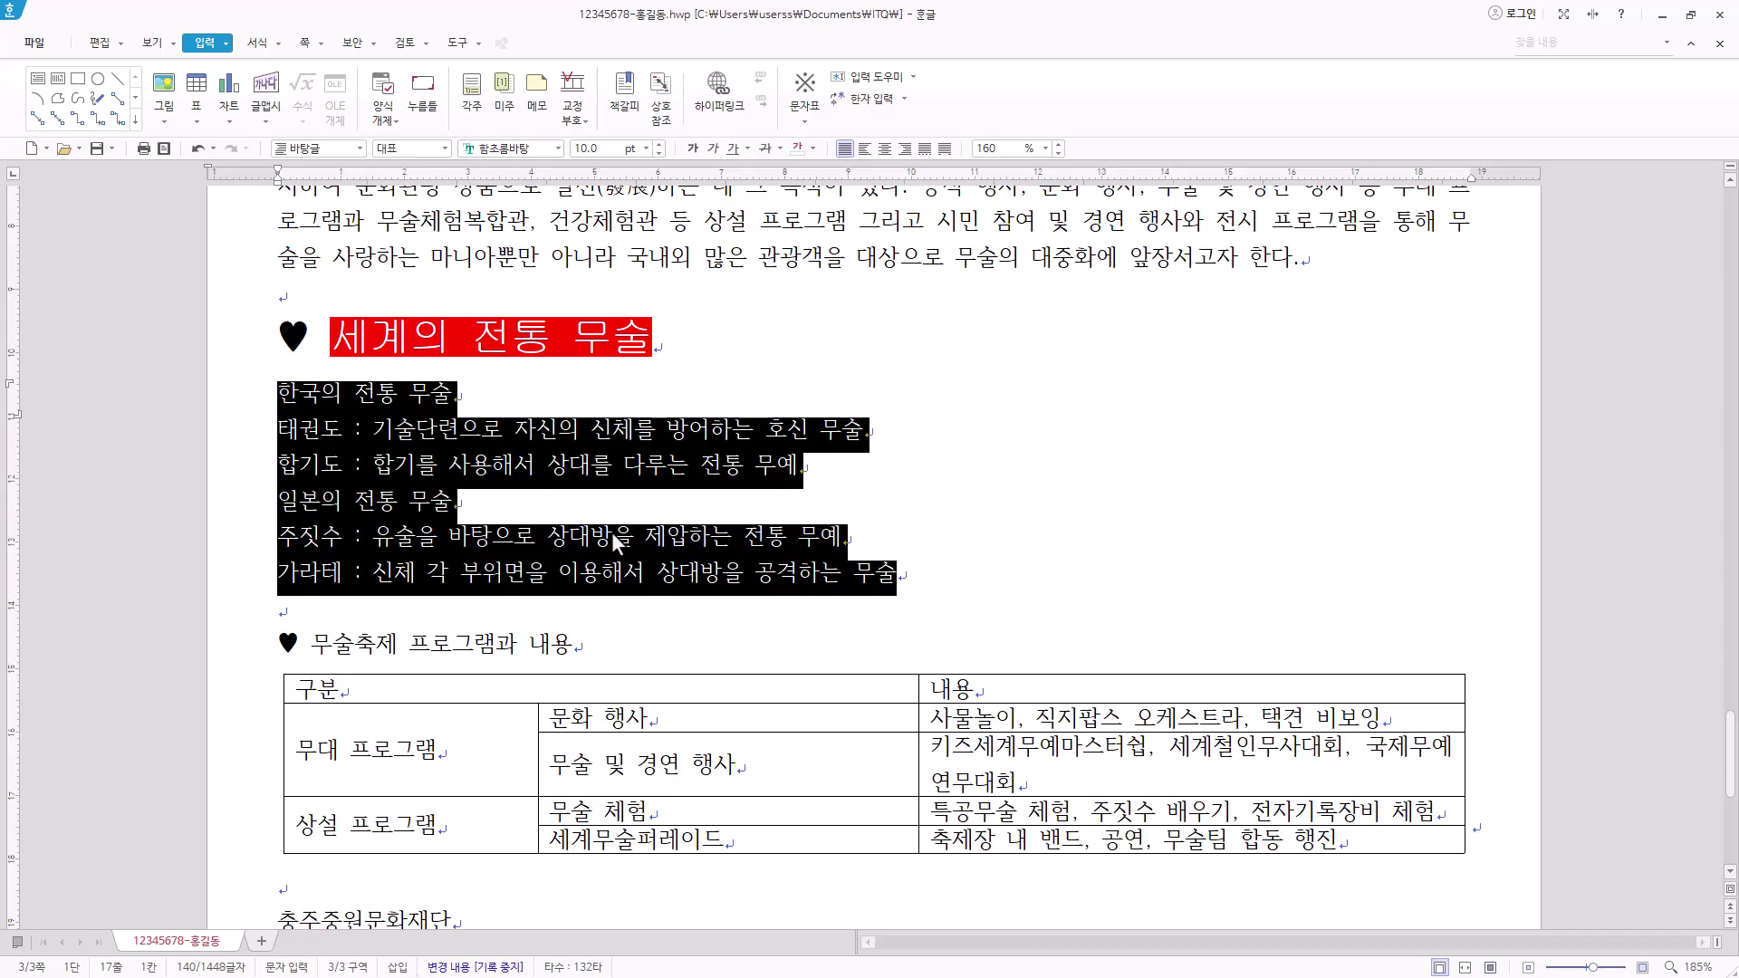
pyautogui.click(1046, 148)
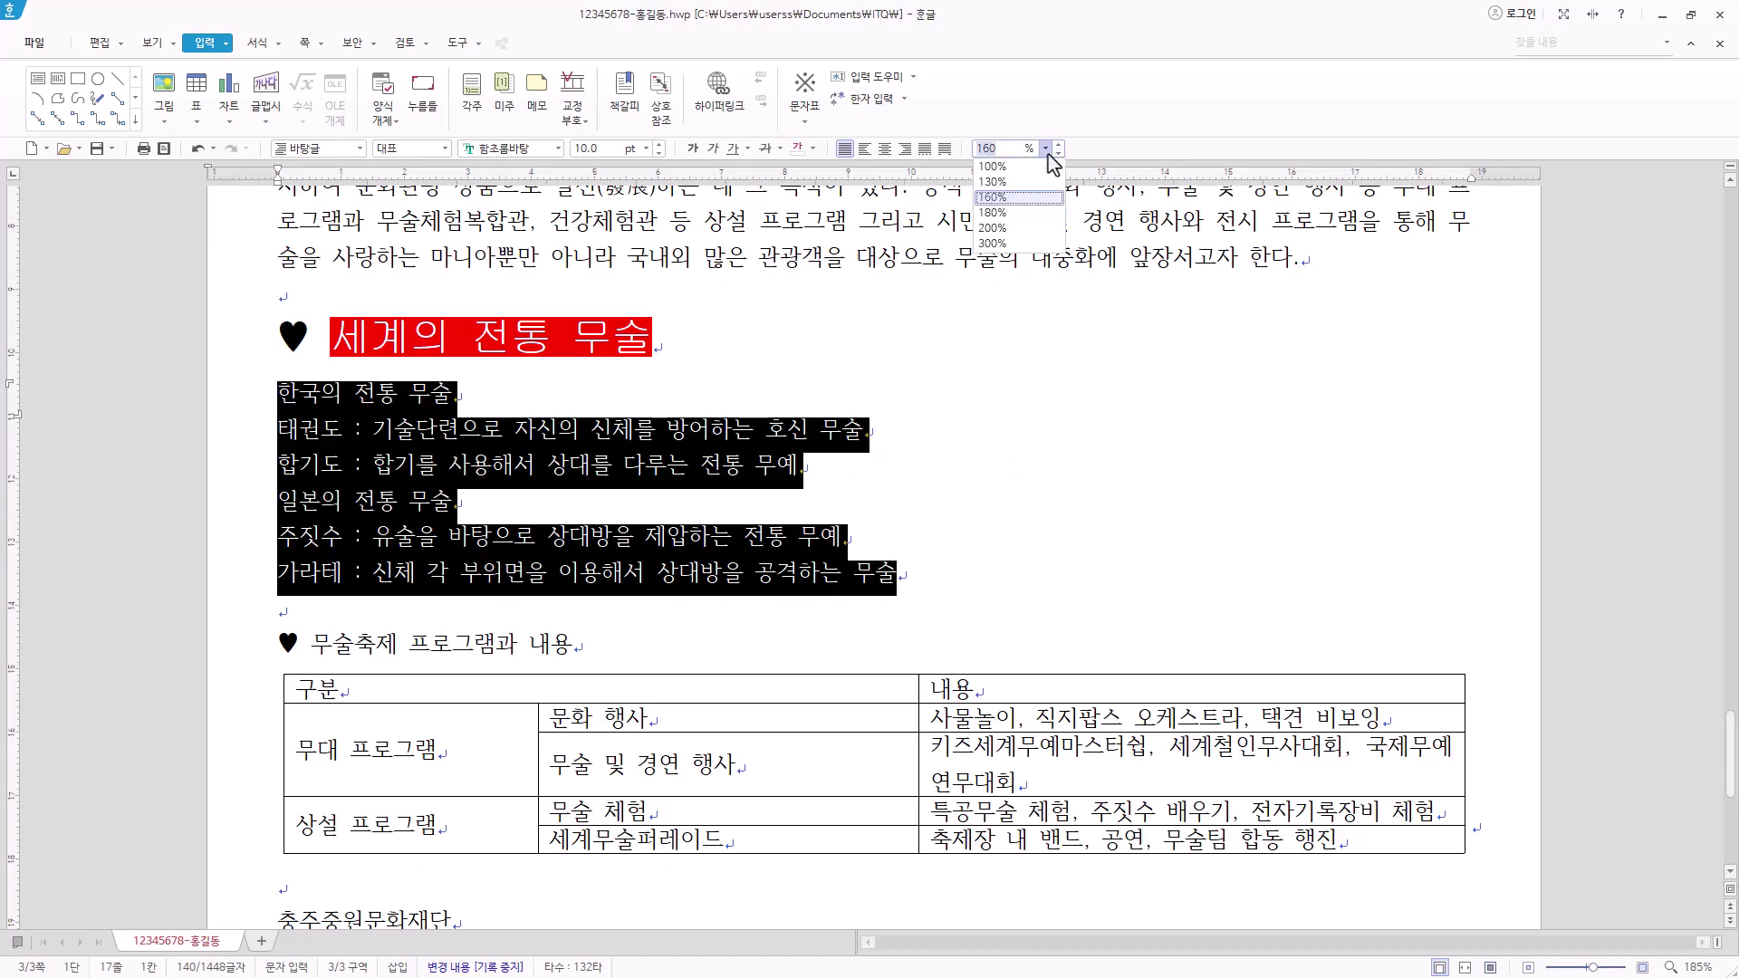
pyautogui.click(1029, 216)
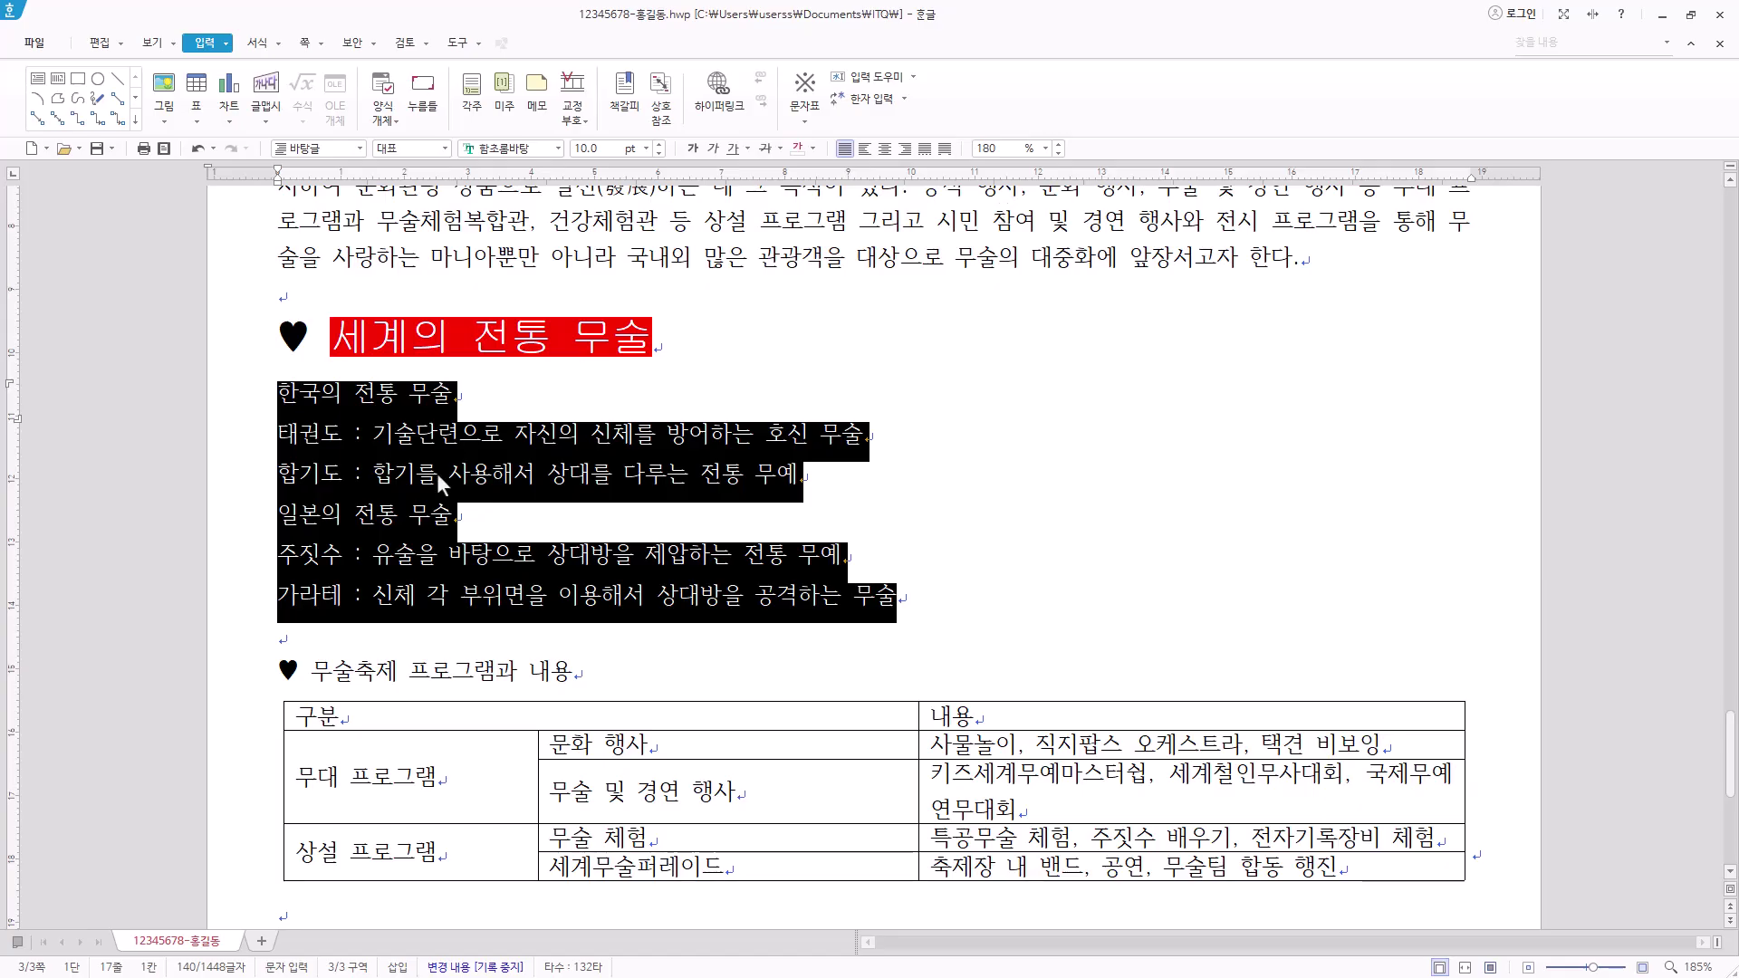
pyautogui.rightClick(526, 446)
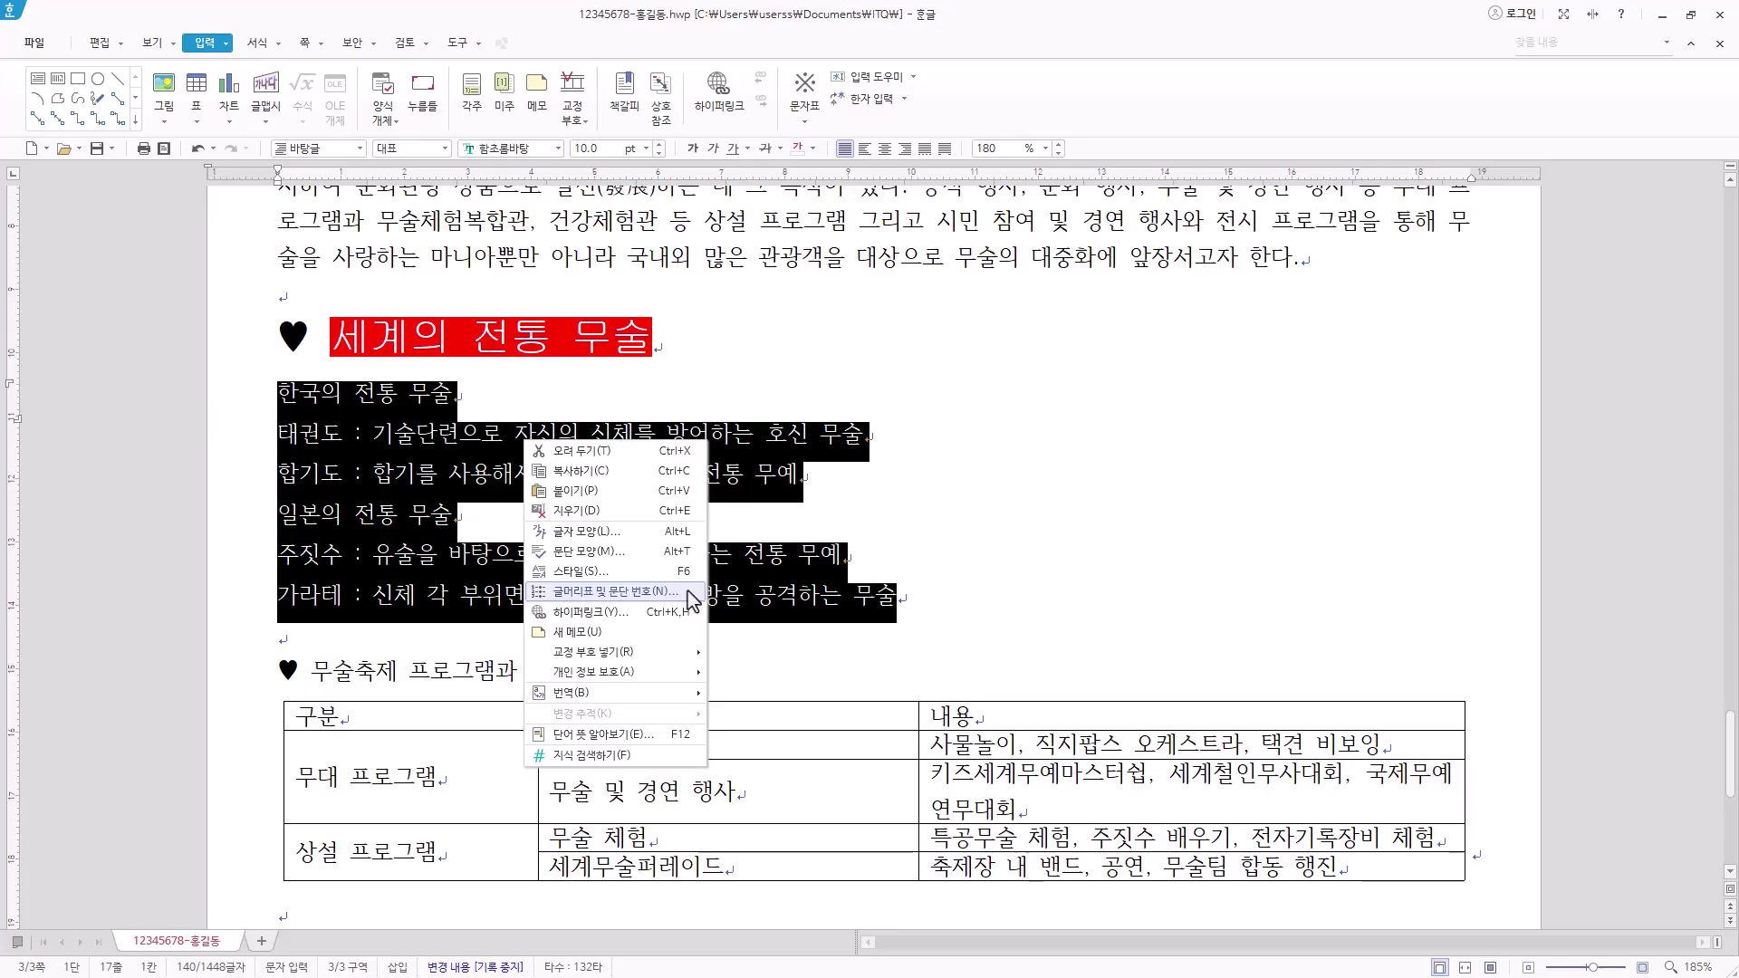
pyautogui.press('Escape')
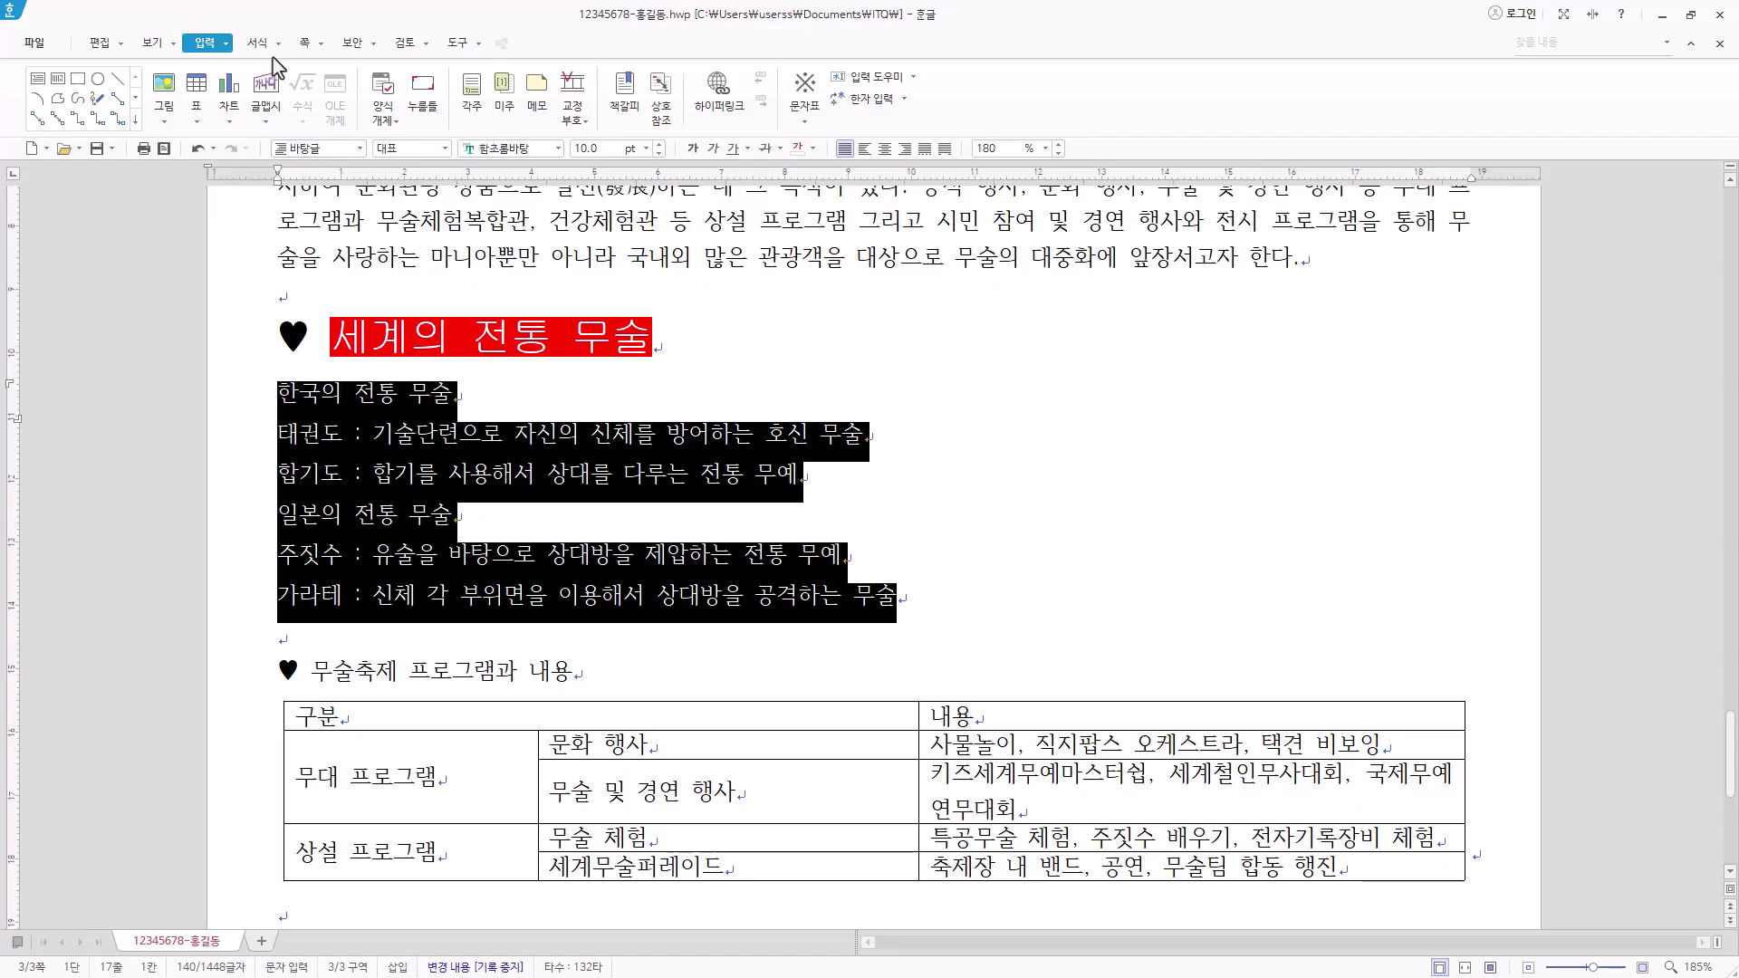
pyautogui.click(259, 43)
pyautogui.click(978, 108)
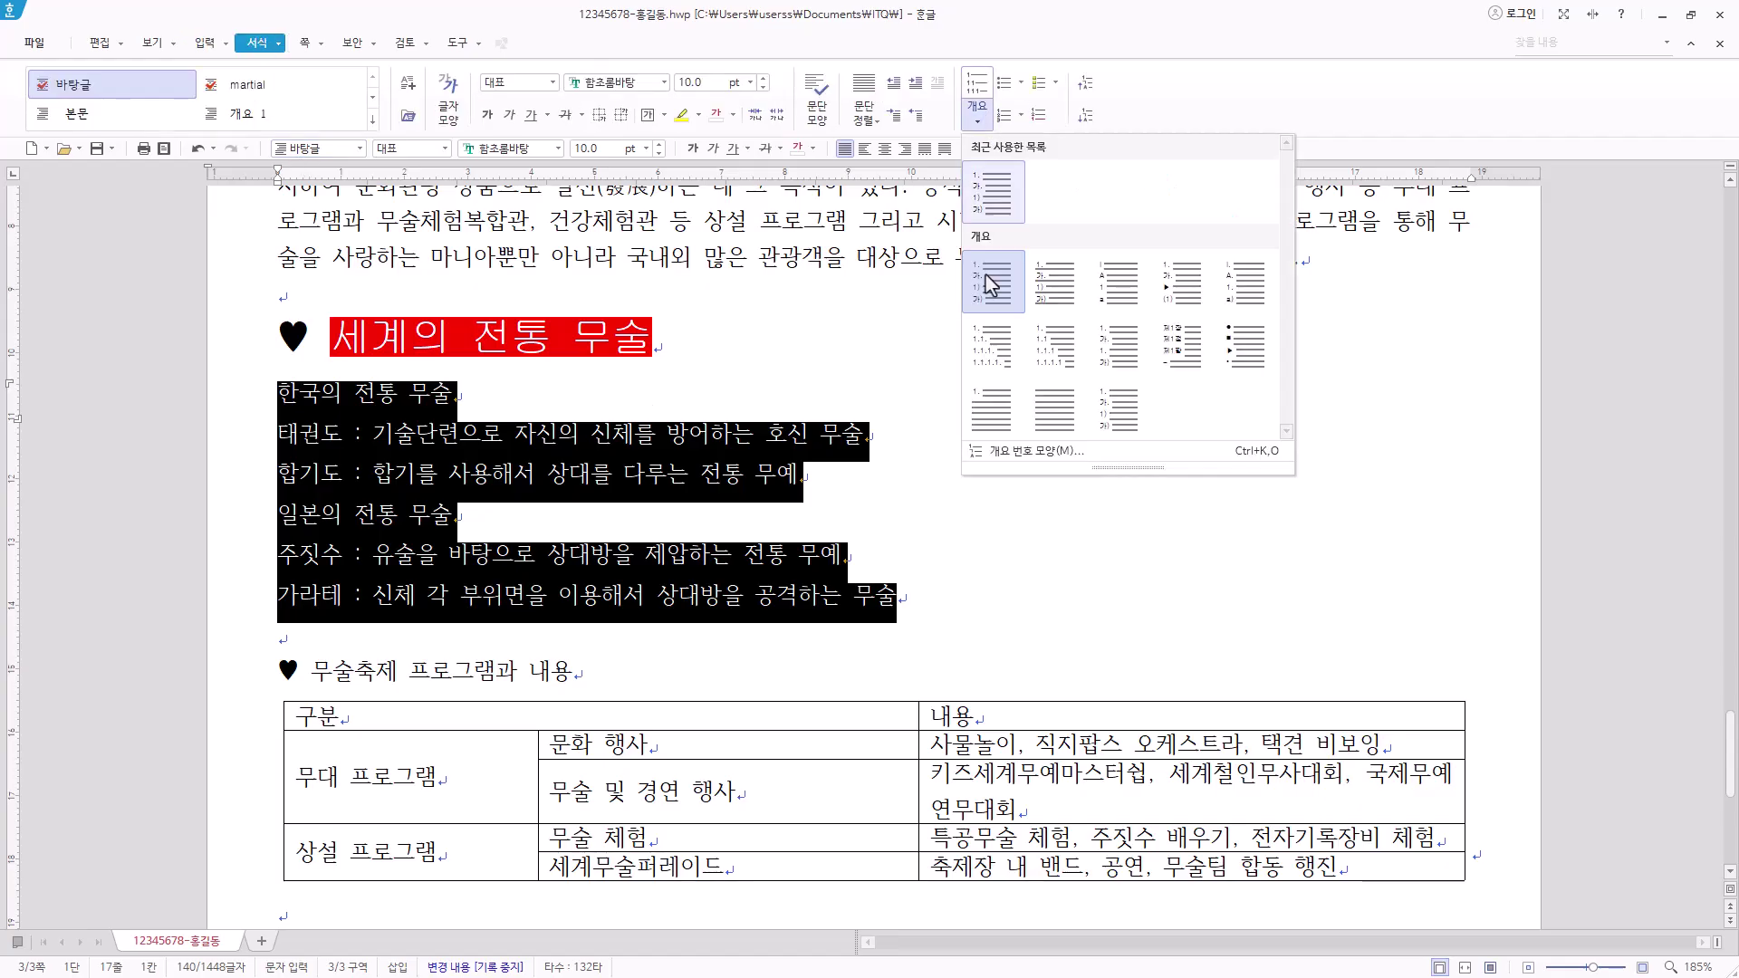
pyautogui.click(1024, 451)
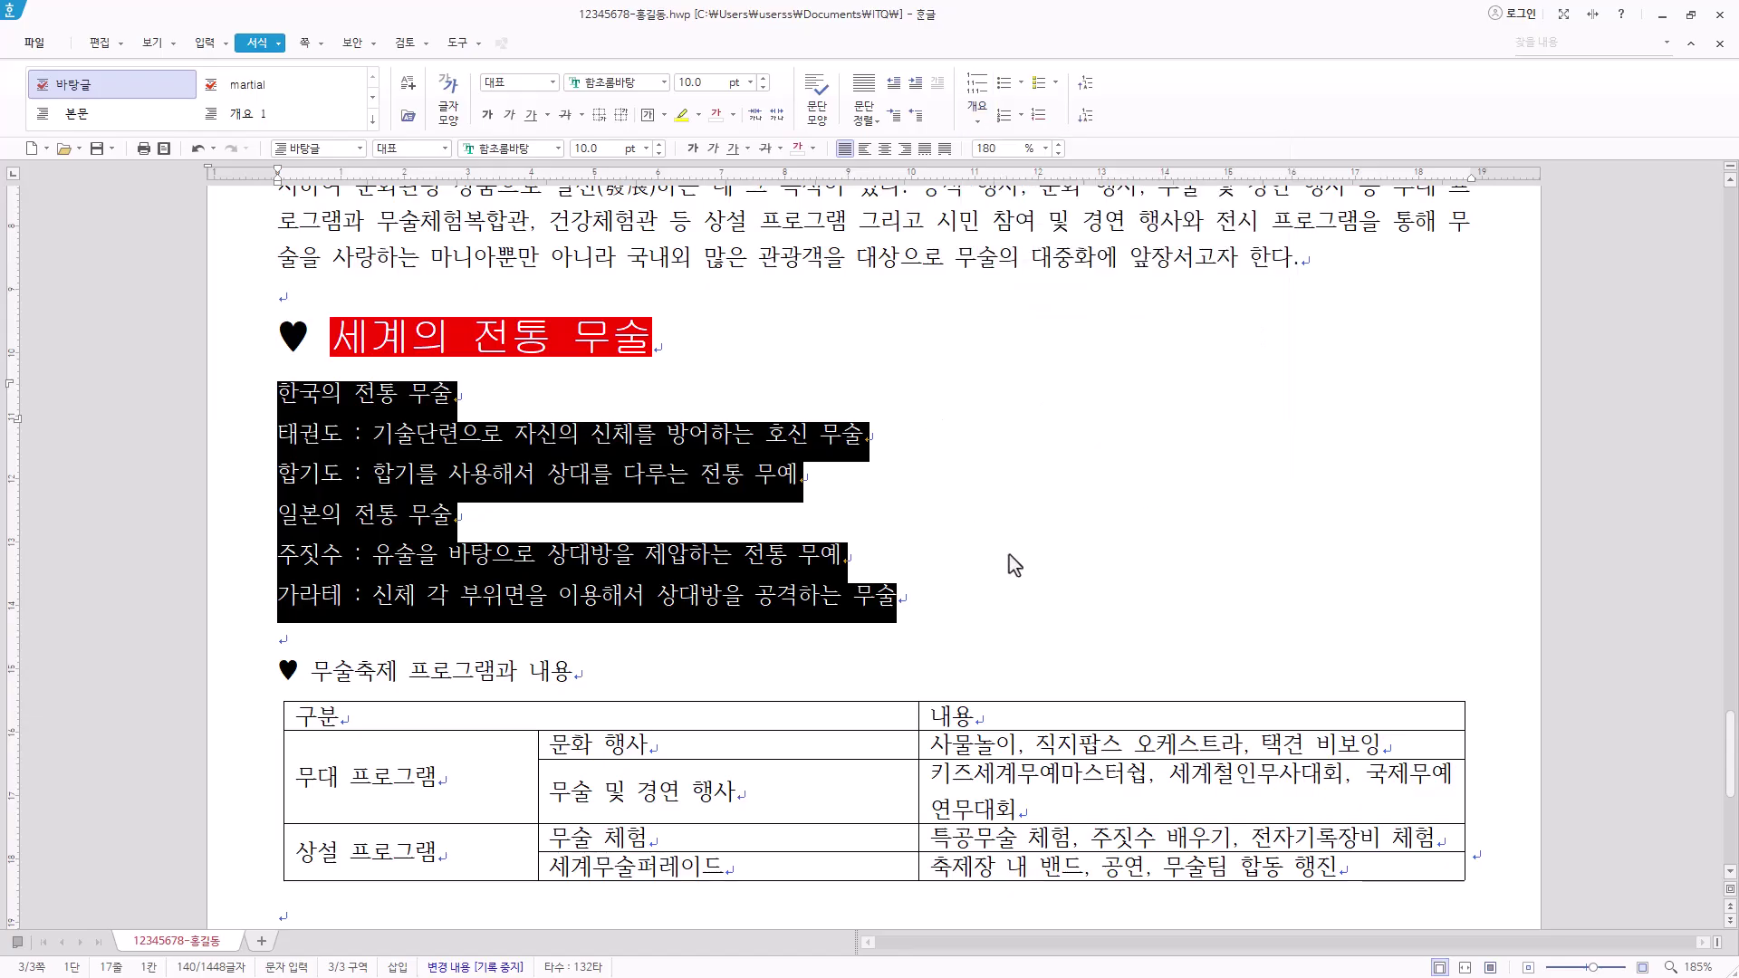
# Choose the 1. 가. 1) 가) paragraph numbering style for the six selected lines and open its custom definition
pyautogui.rightClick(649, 454)
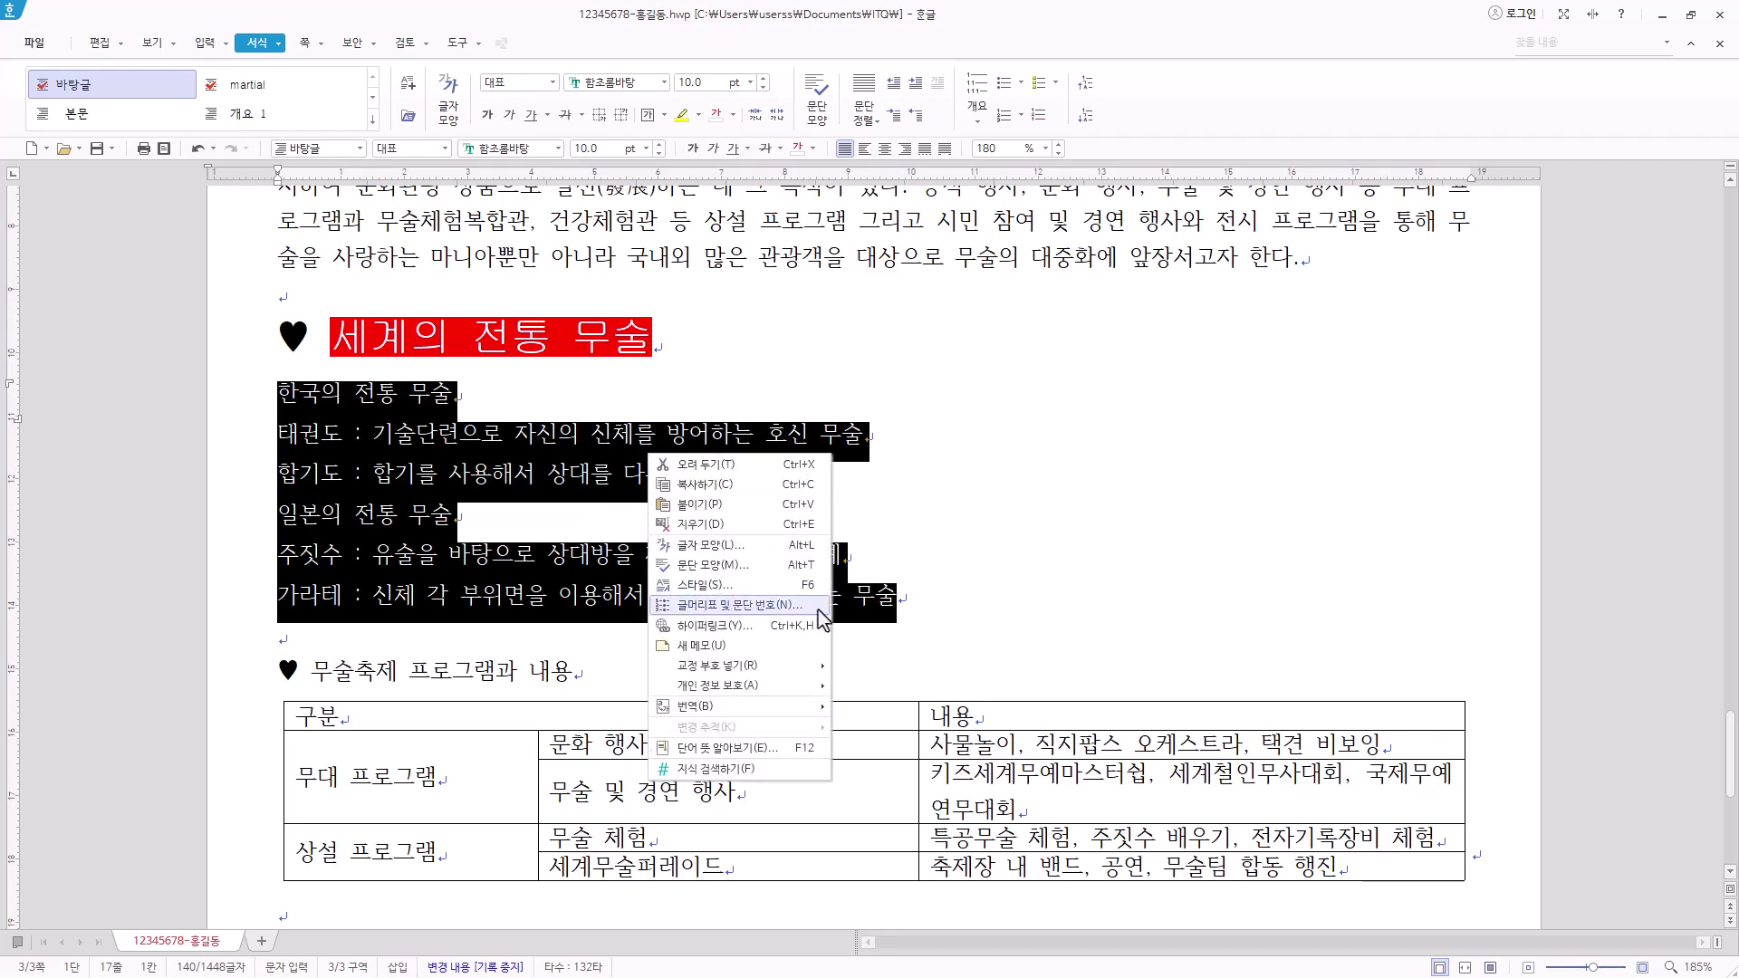
pyautogui.click(820, 607)
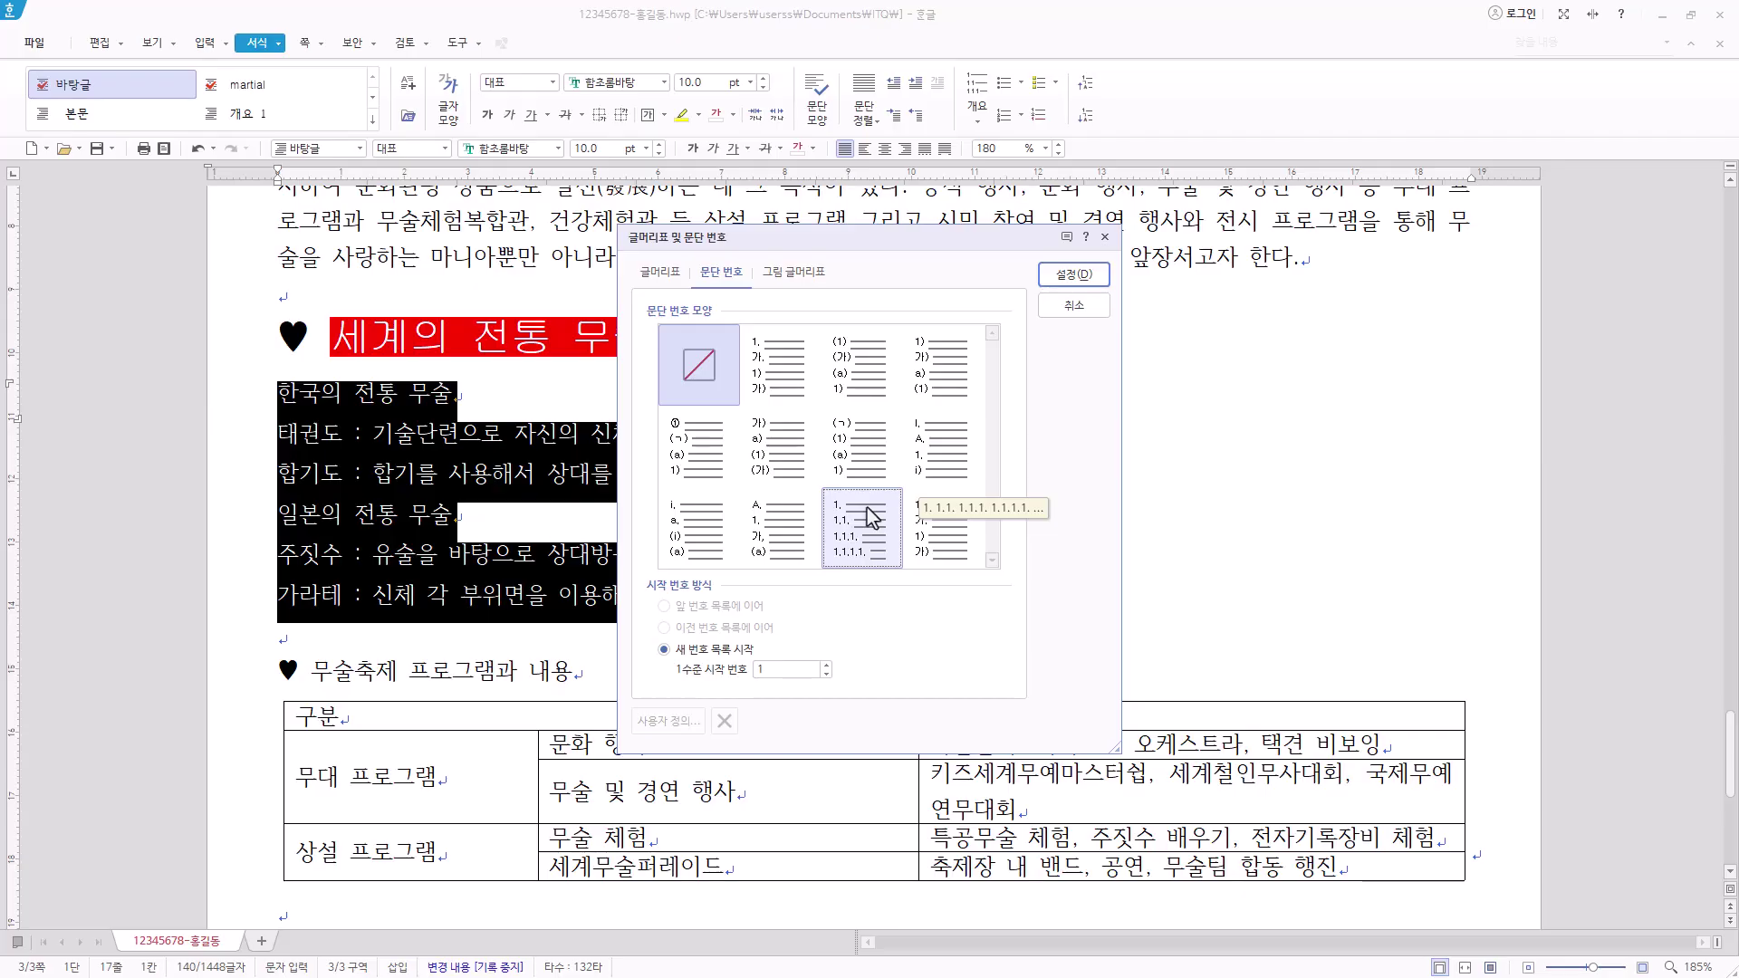
pyautogui.click(781, 370)
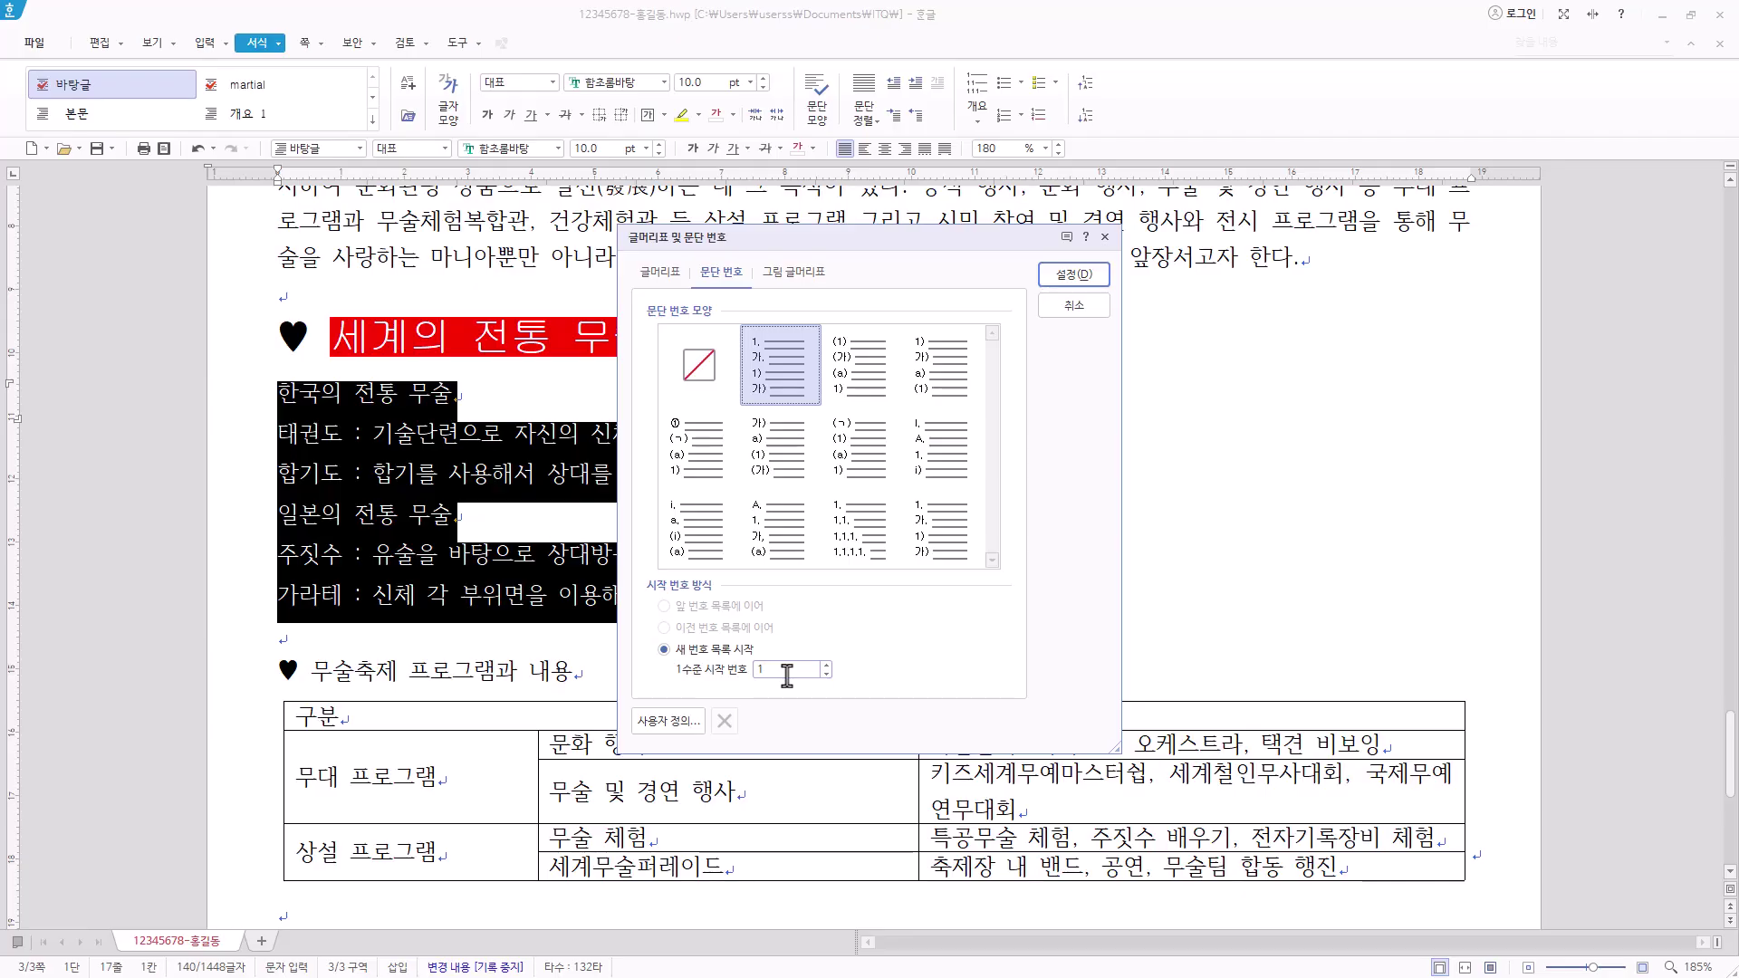
pyautogui.click(686, 732)
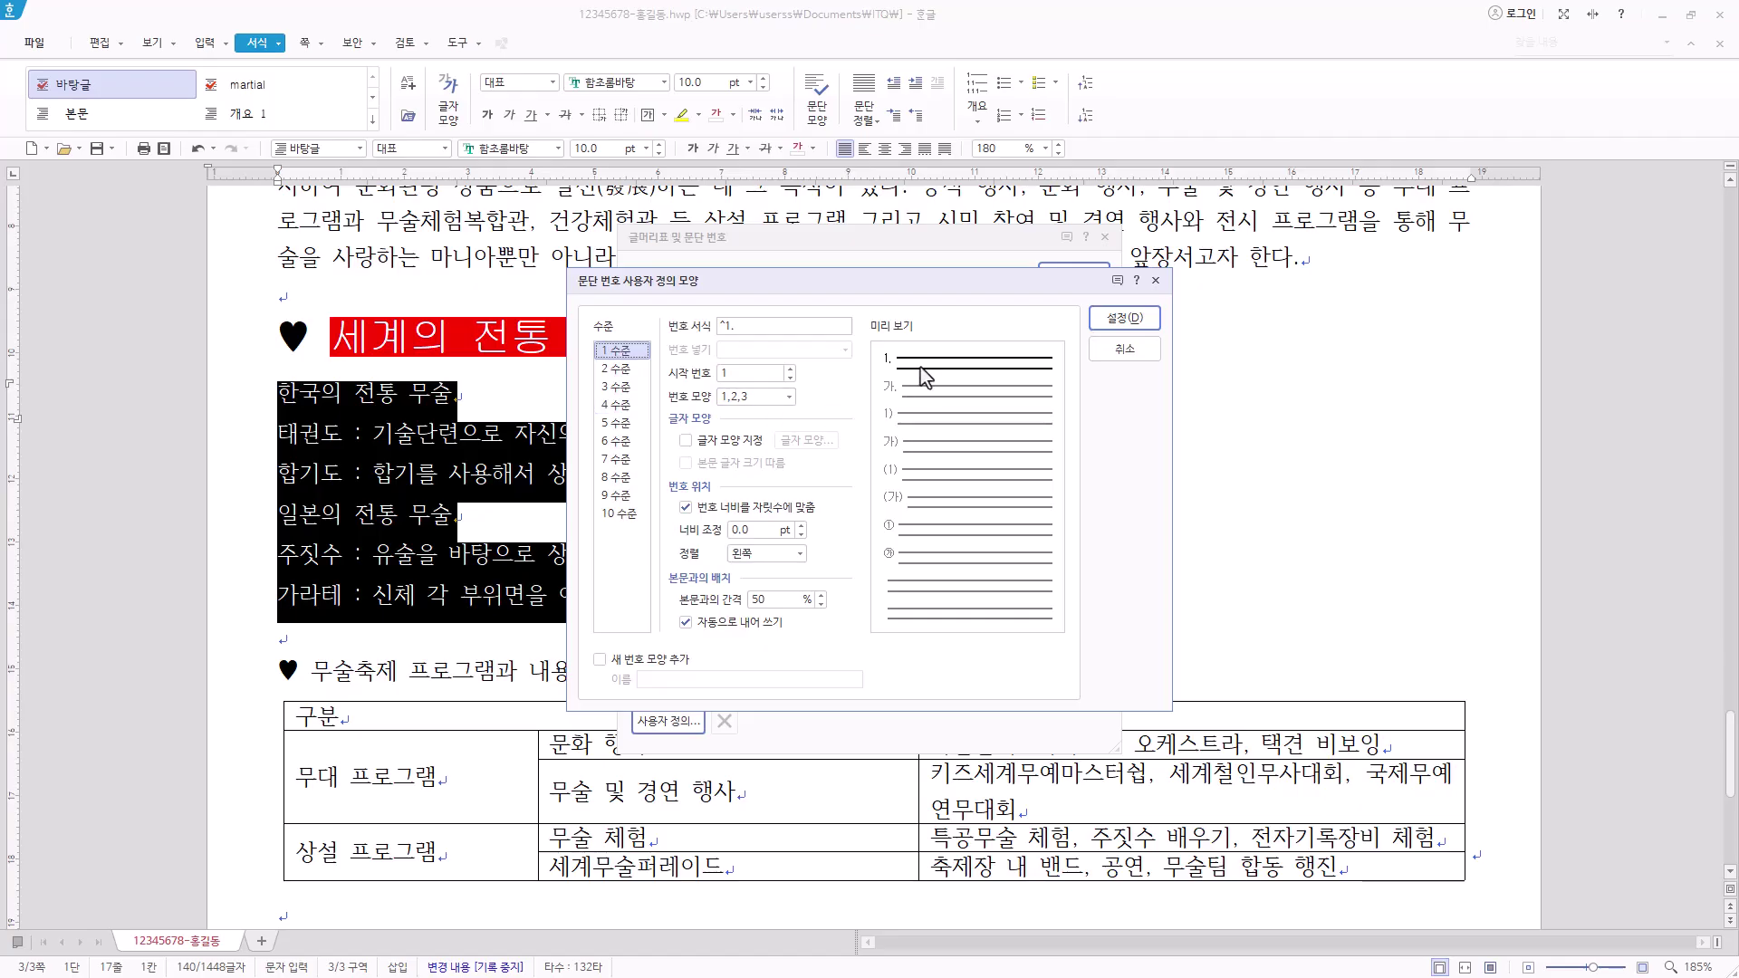
# Set numbering level 1 to the ^1. format with a 20 pt width adjustment and 오른쪽 alignment
pyautogui.click(730, 331)
pyautogui.press('BackSpace')
pyautogui.press('BackSpace')
pyautogui.write('1.')
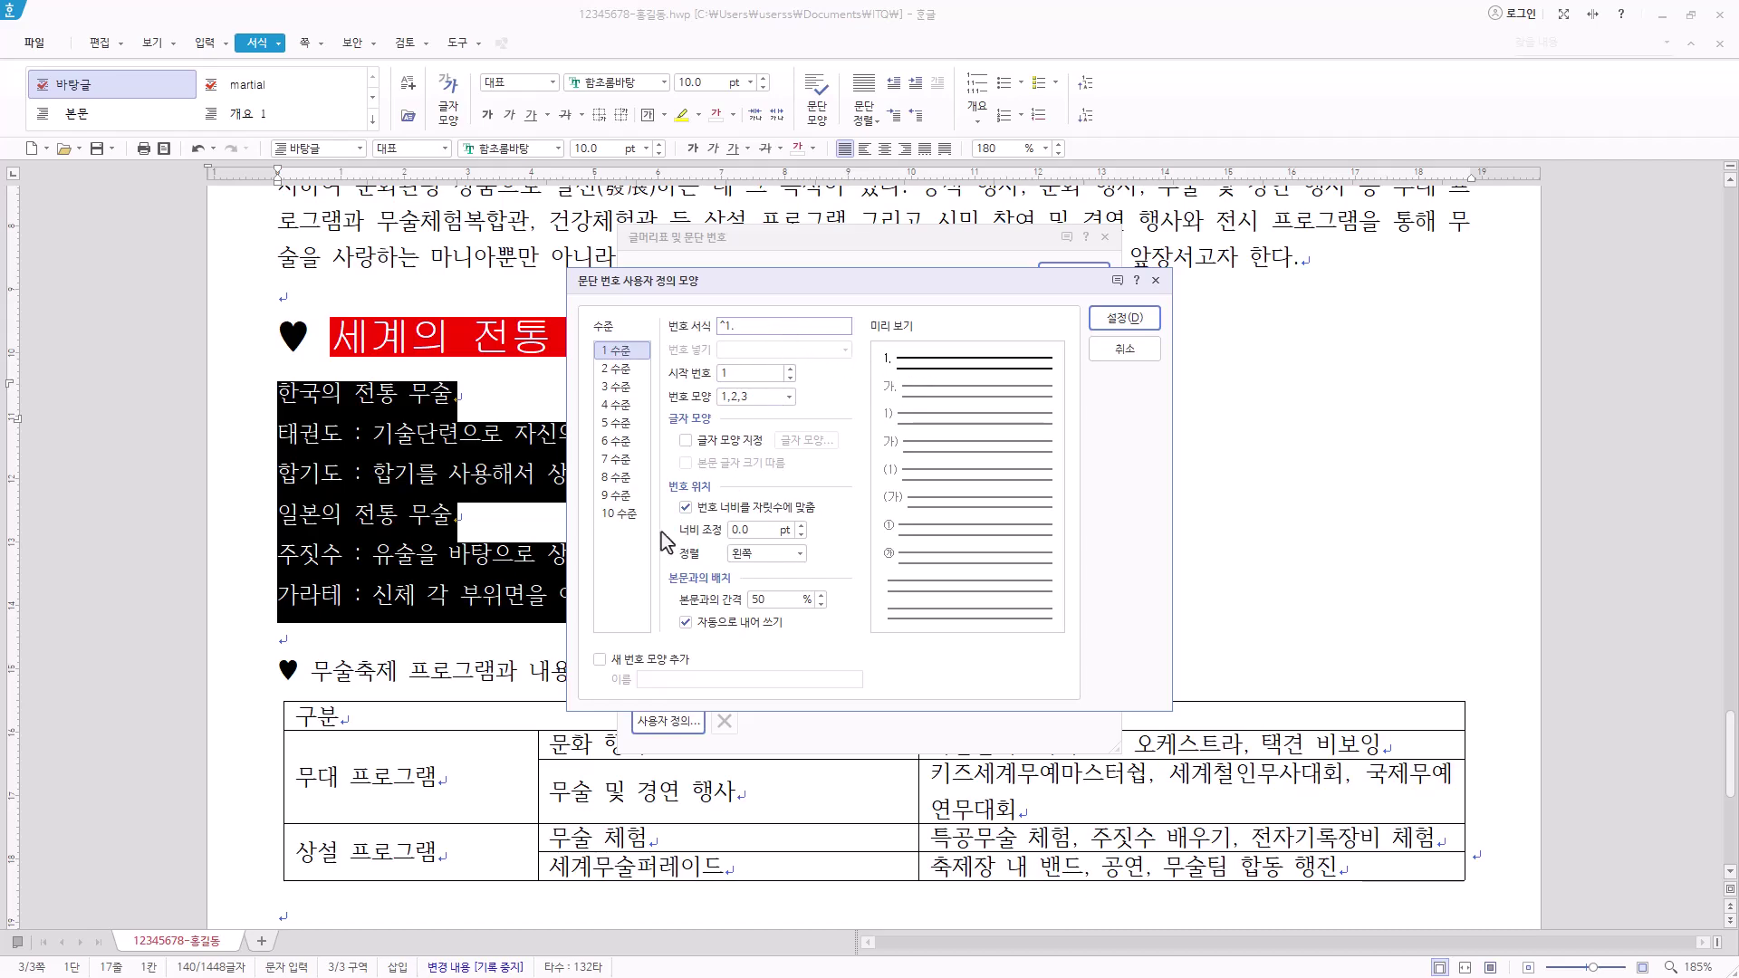
pyautogui.moveTo(765, 530); pyautogui.dragTo(734, 530)
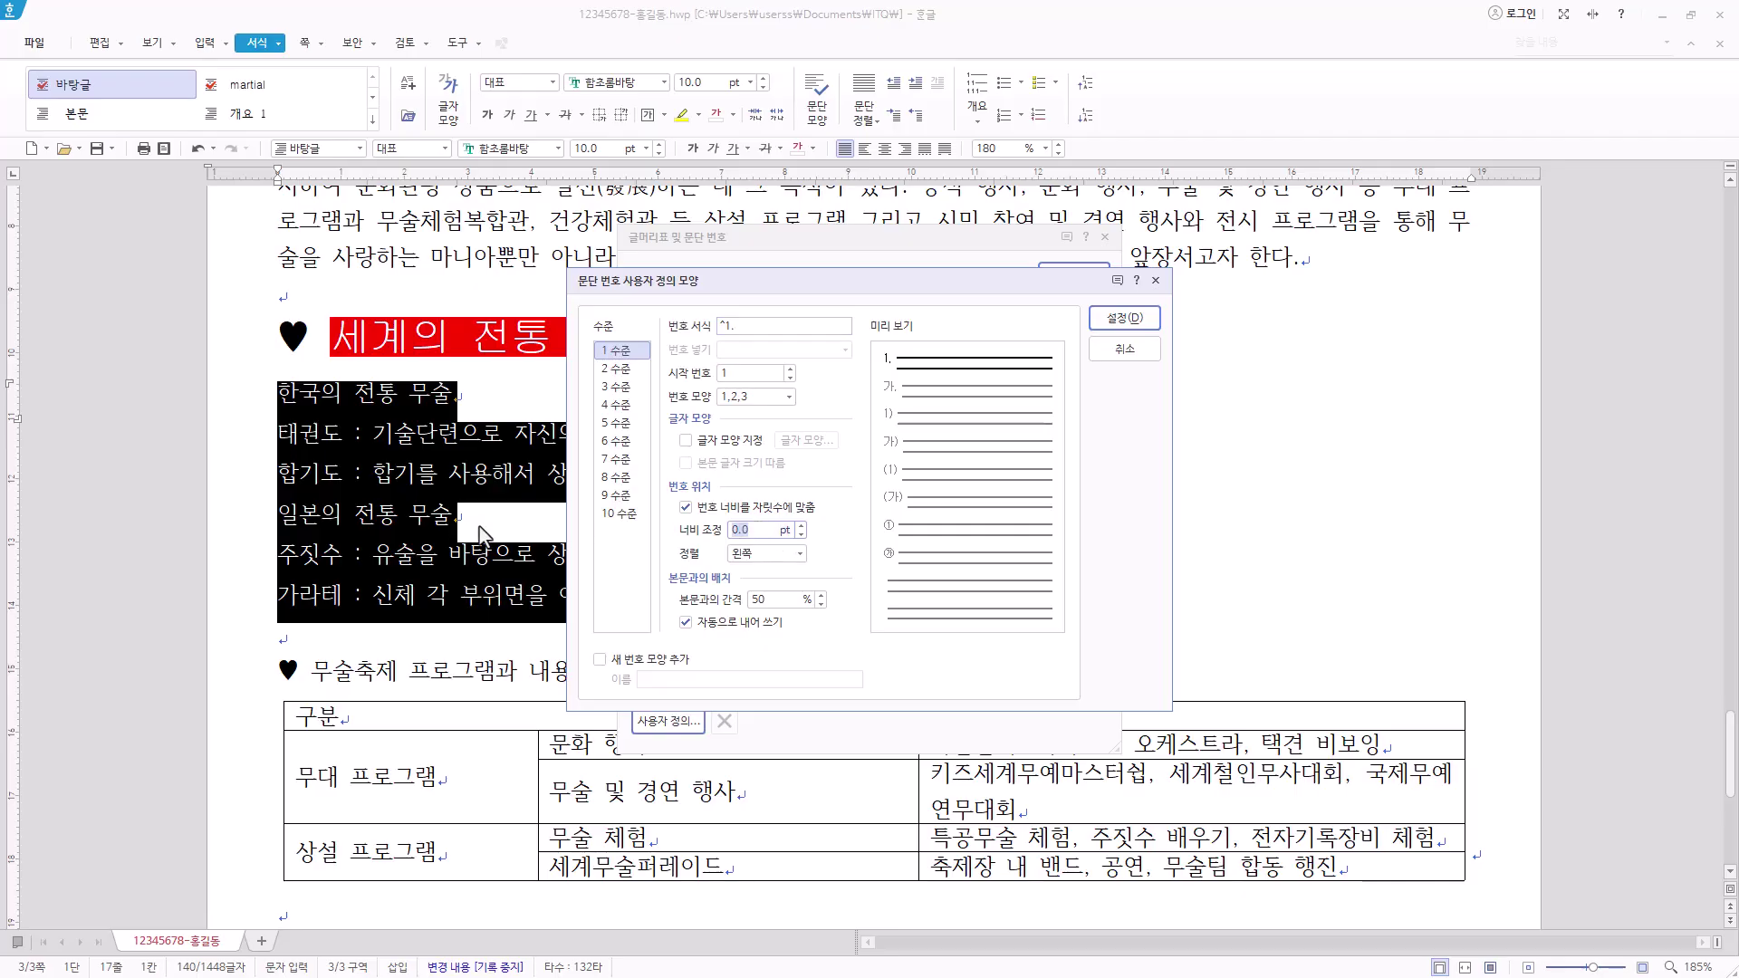
pyautogui.write('20')
pyautogui.click(770, 553)
pyautogui.click(779, 597)
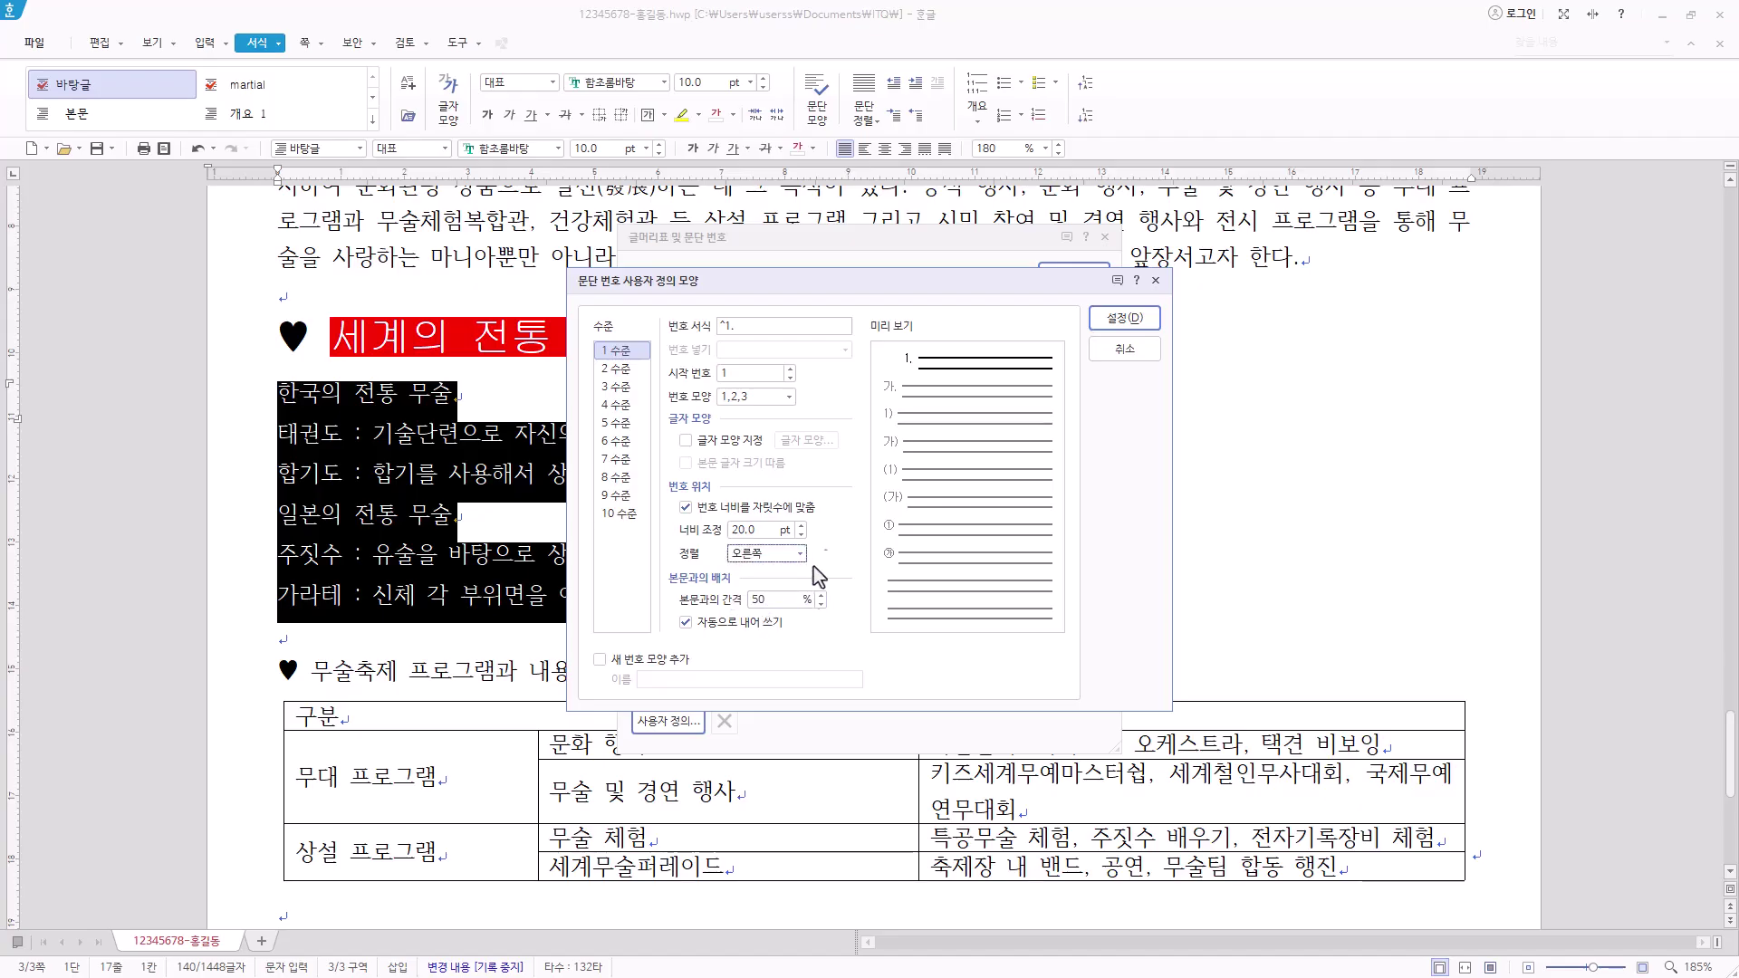
# Give numbering level 2 a 30 pt width adjustment and 오른쪽 alignment, and apply the custom numbering to the six selected lines
pyautogui.click(620, 369)
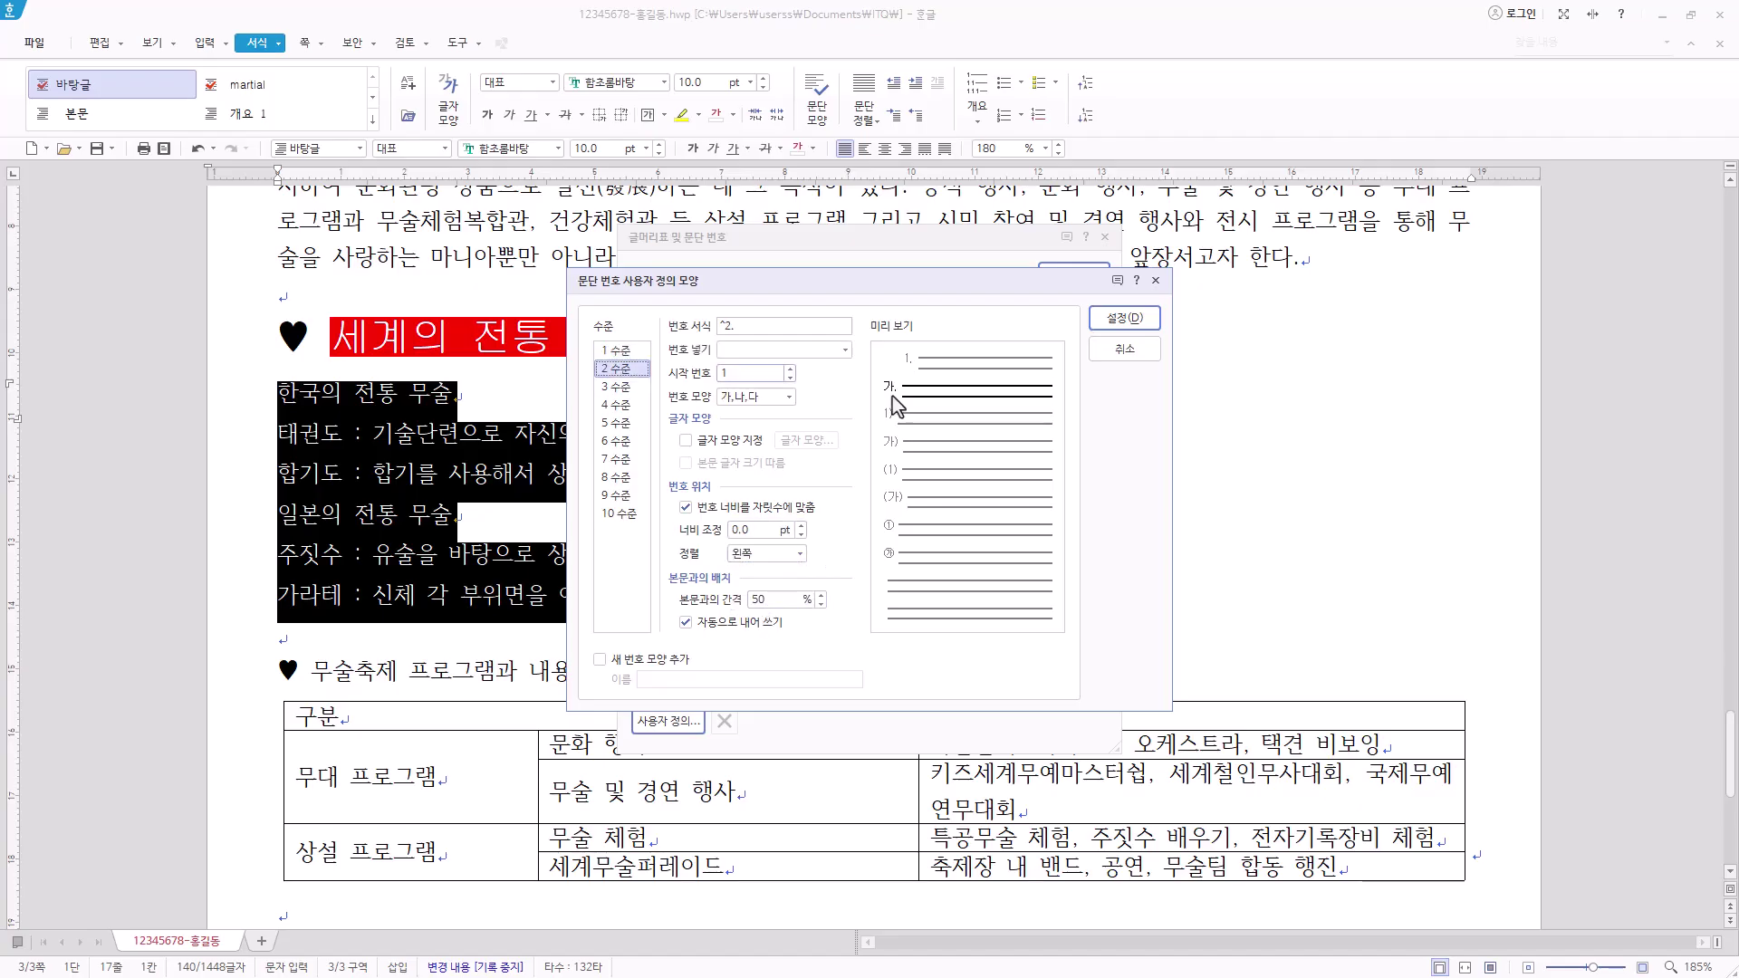
pyautogui.click(788, 396)
pyautogui.click(789, 397)
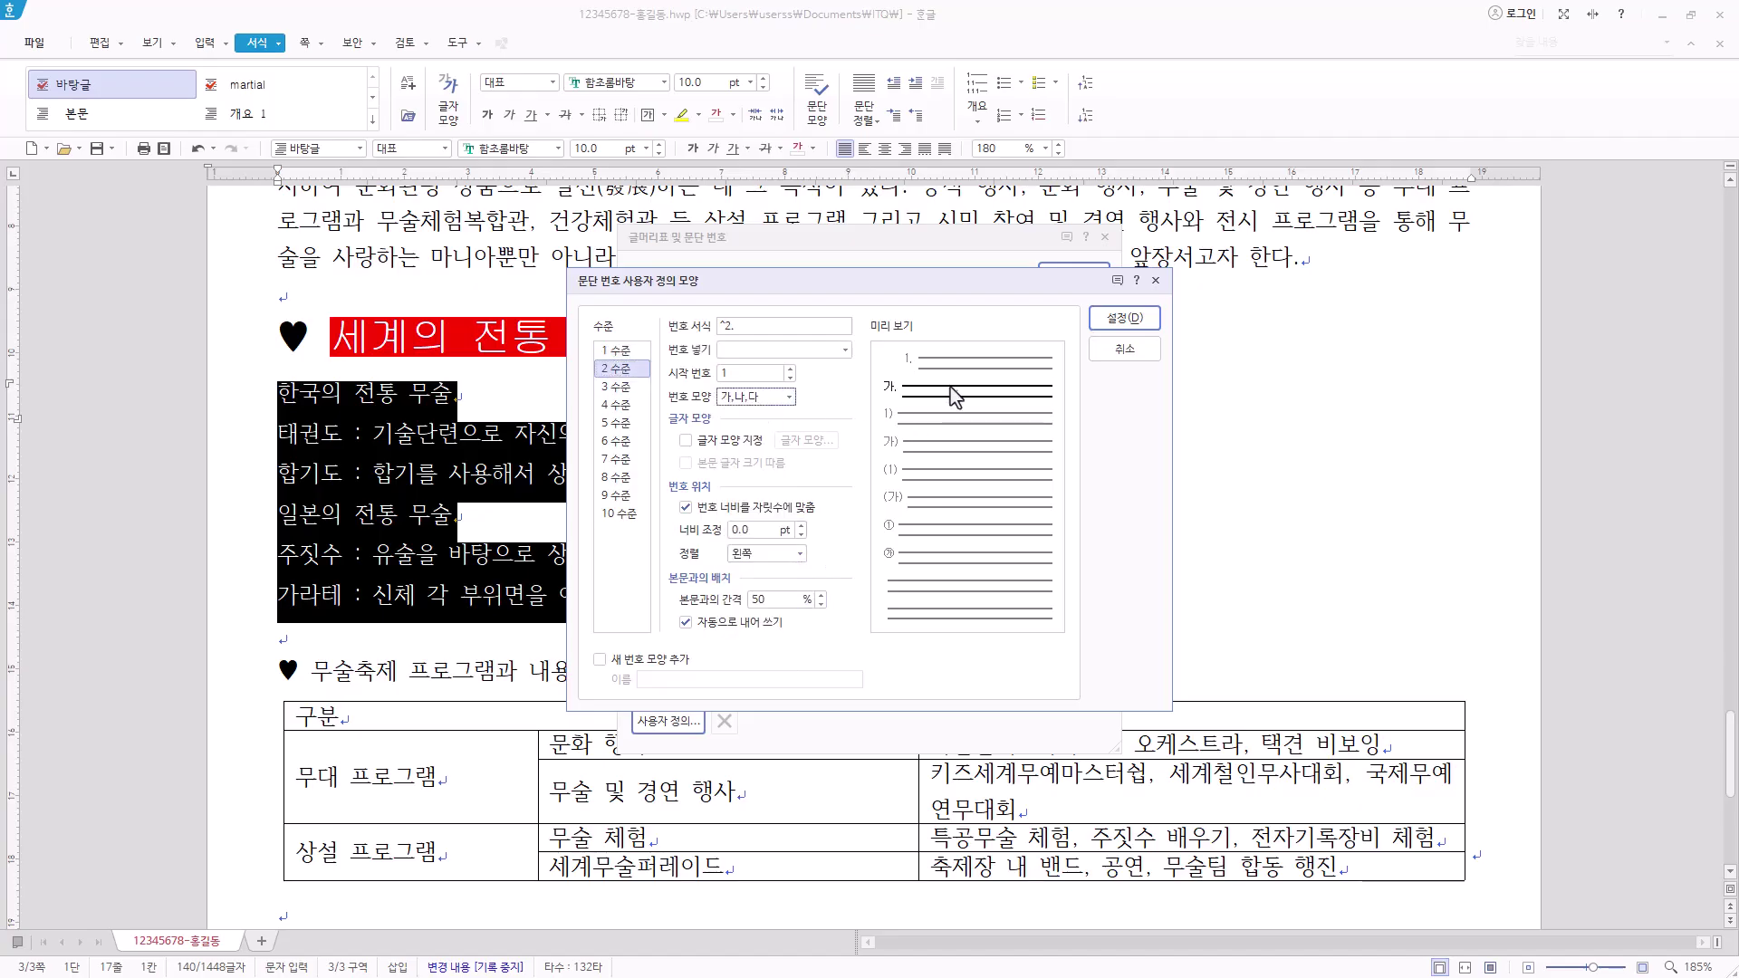
pyautogui.click(733, 332)
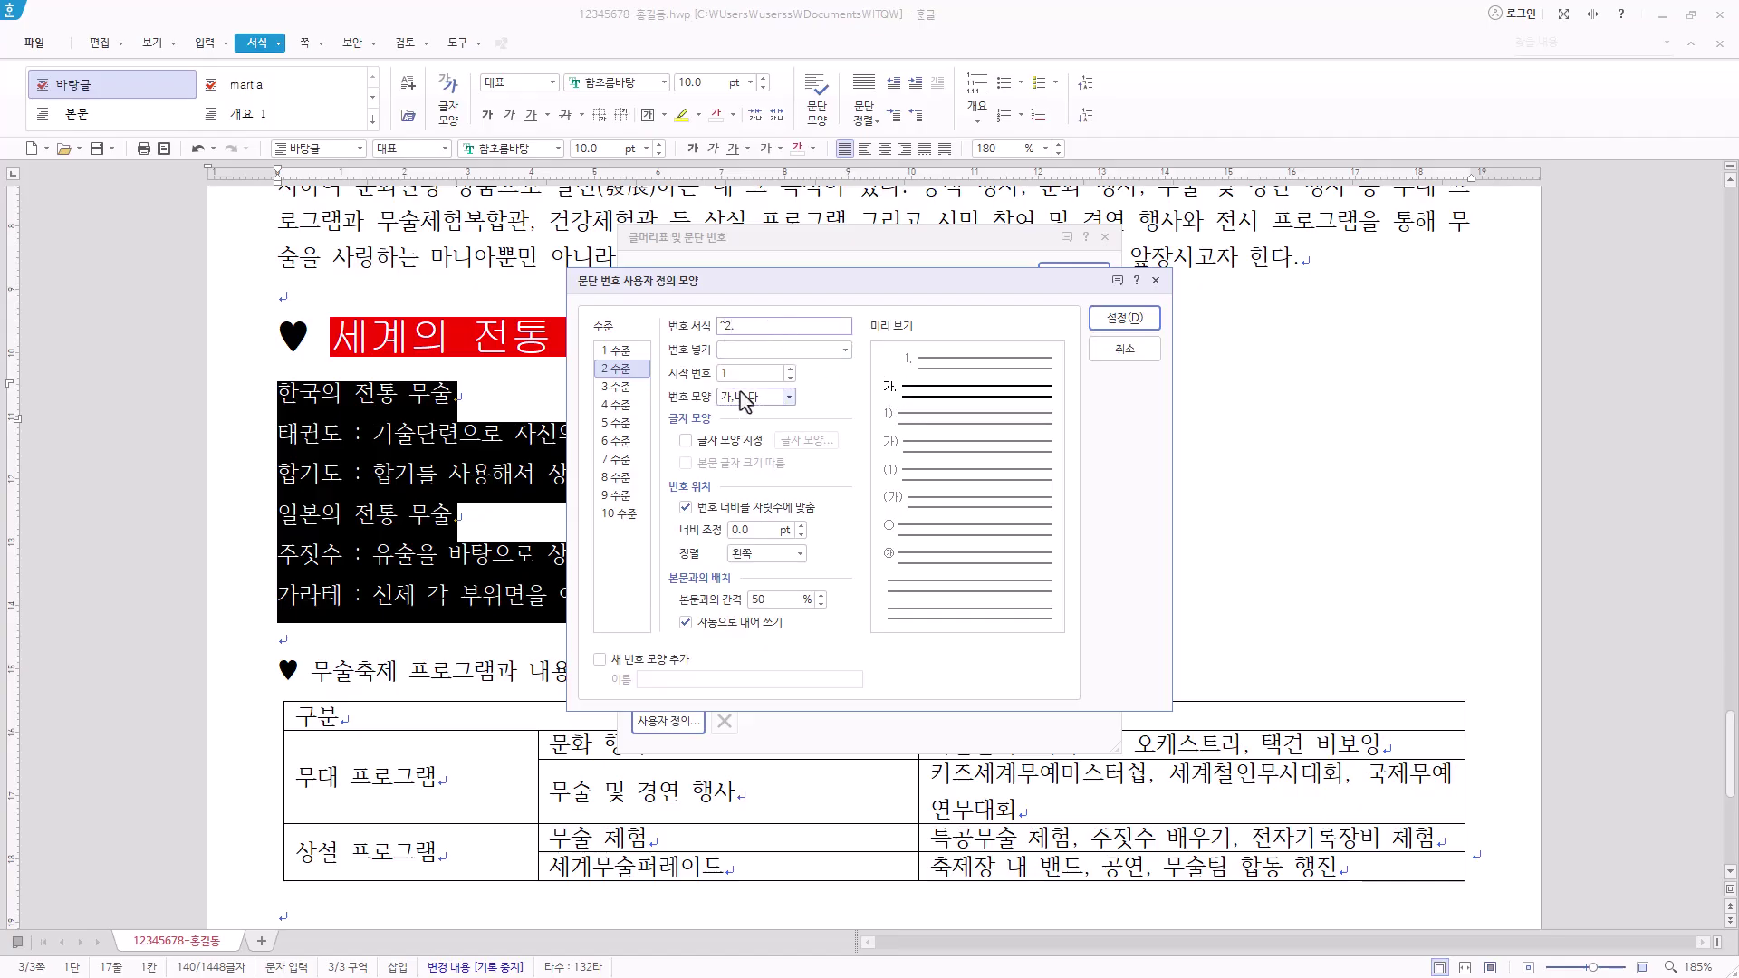
pyautogui.click(754, 530)
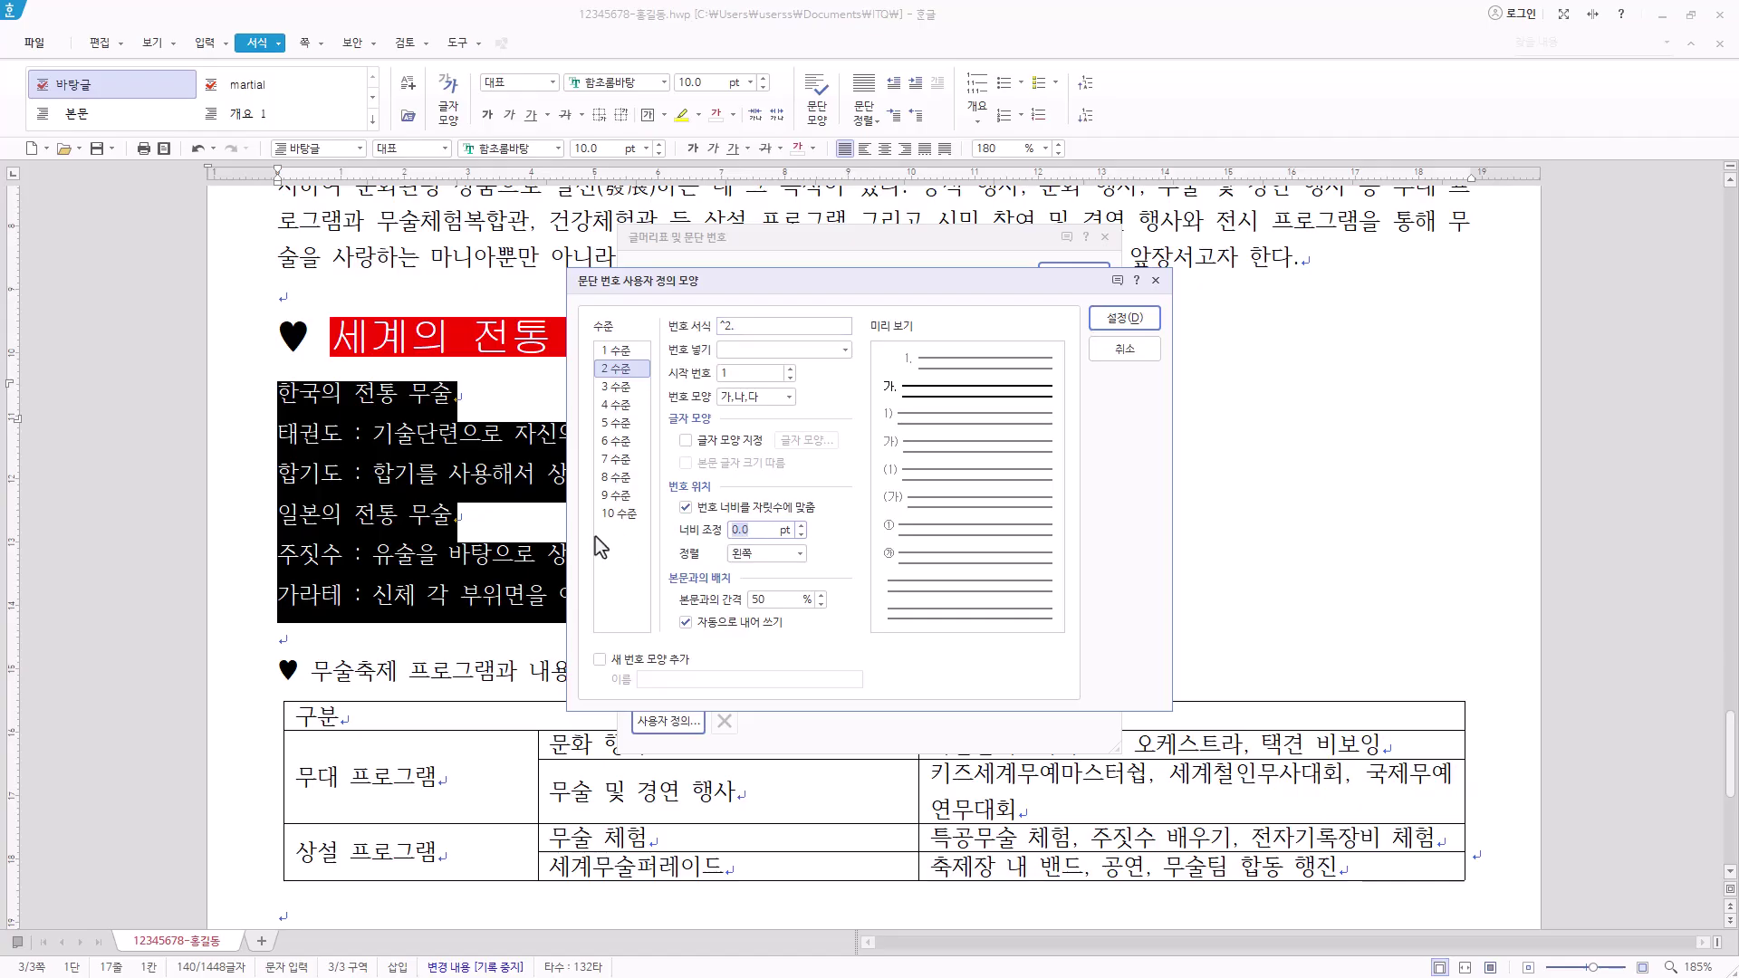
pyautogui.write('30')
pyautogui.click(786, 553)
pyautogui.click(768, 587)
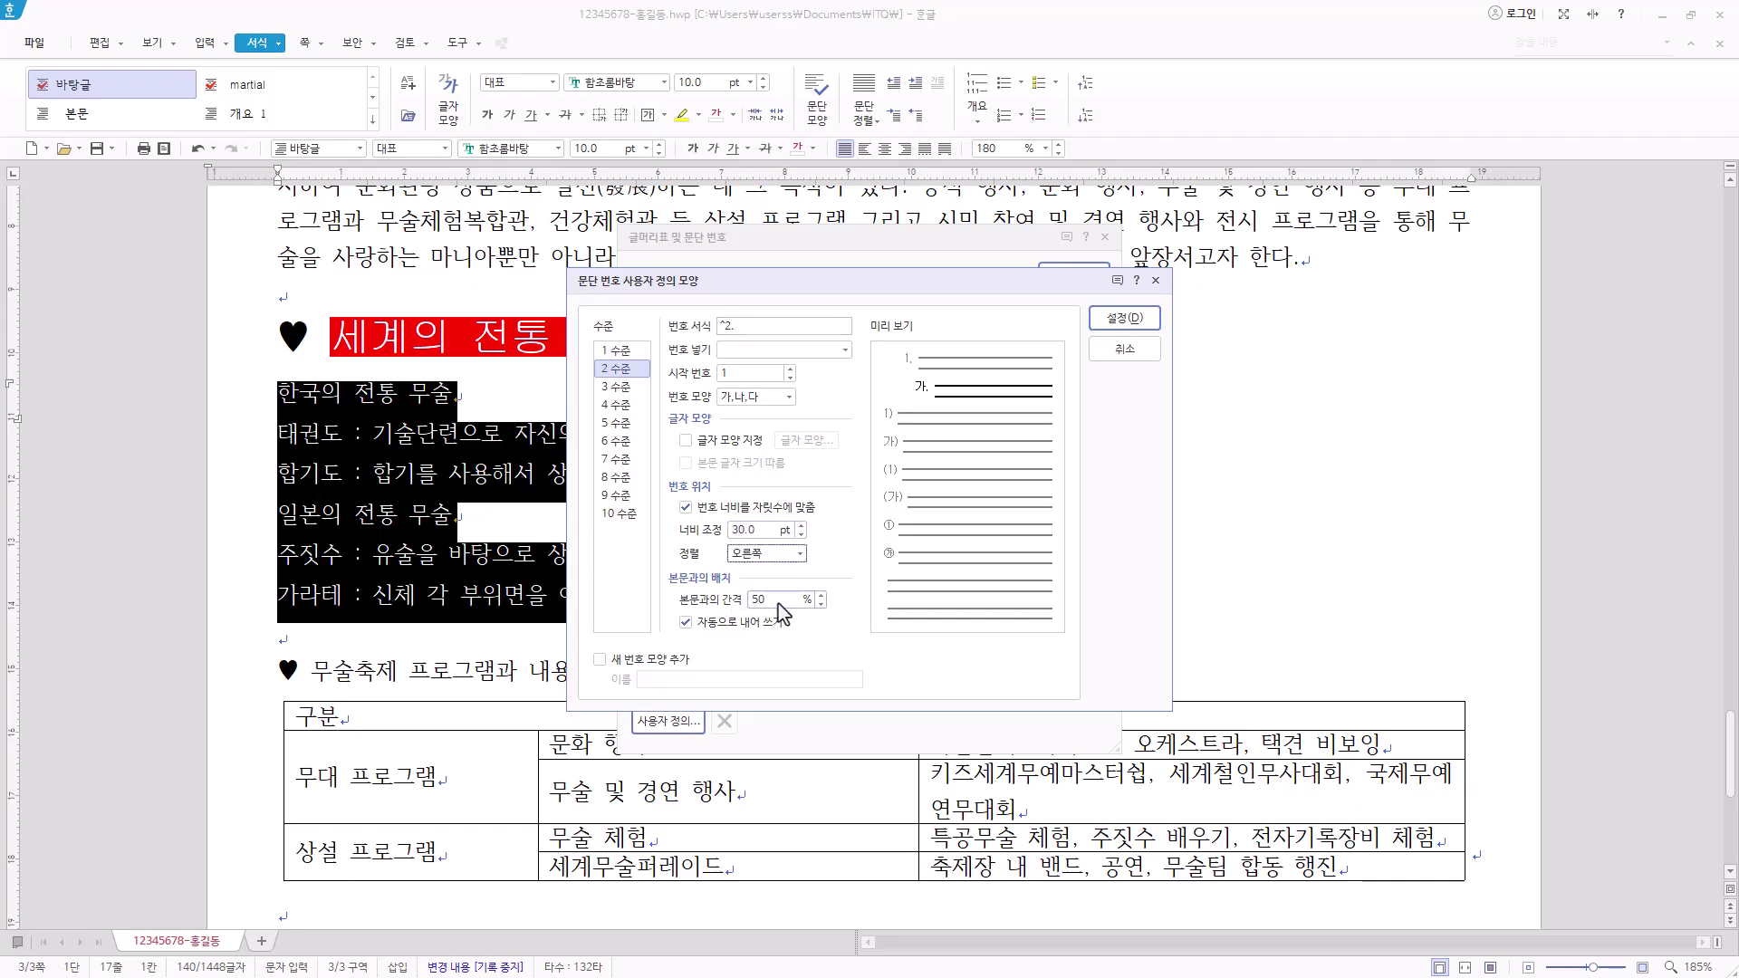
pyautogui.click(1124, 318)
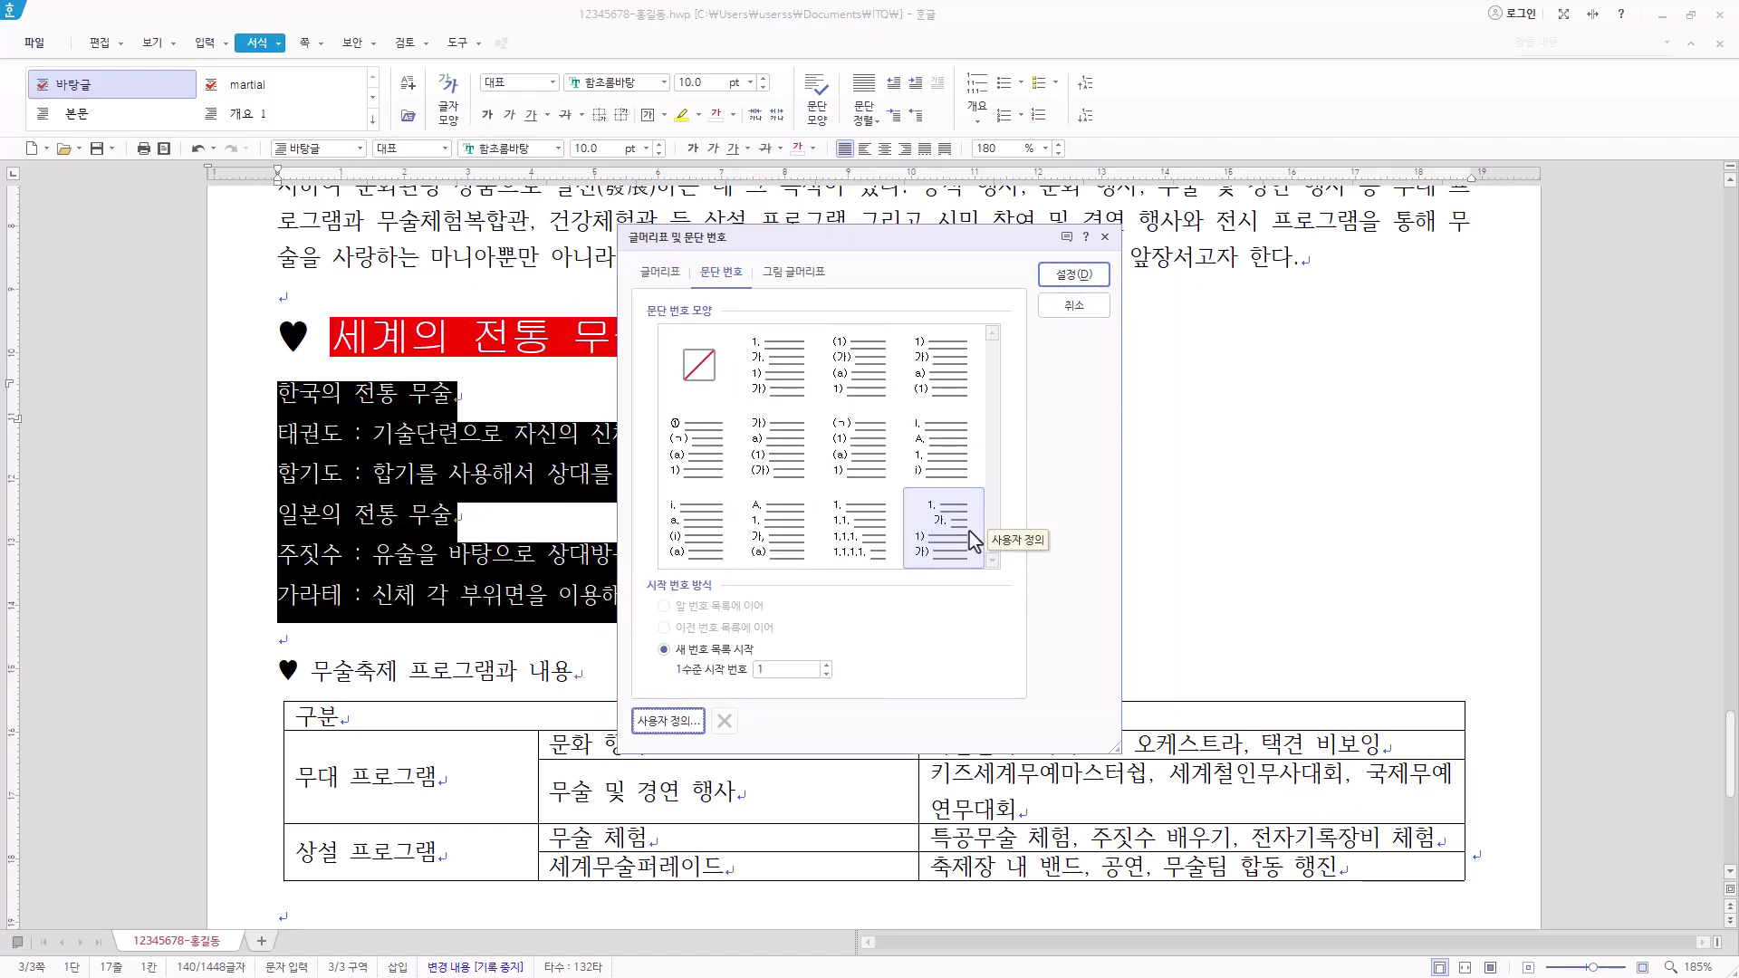
pyautogui.click(1073, 273)
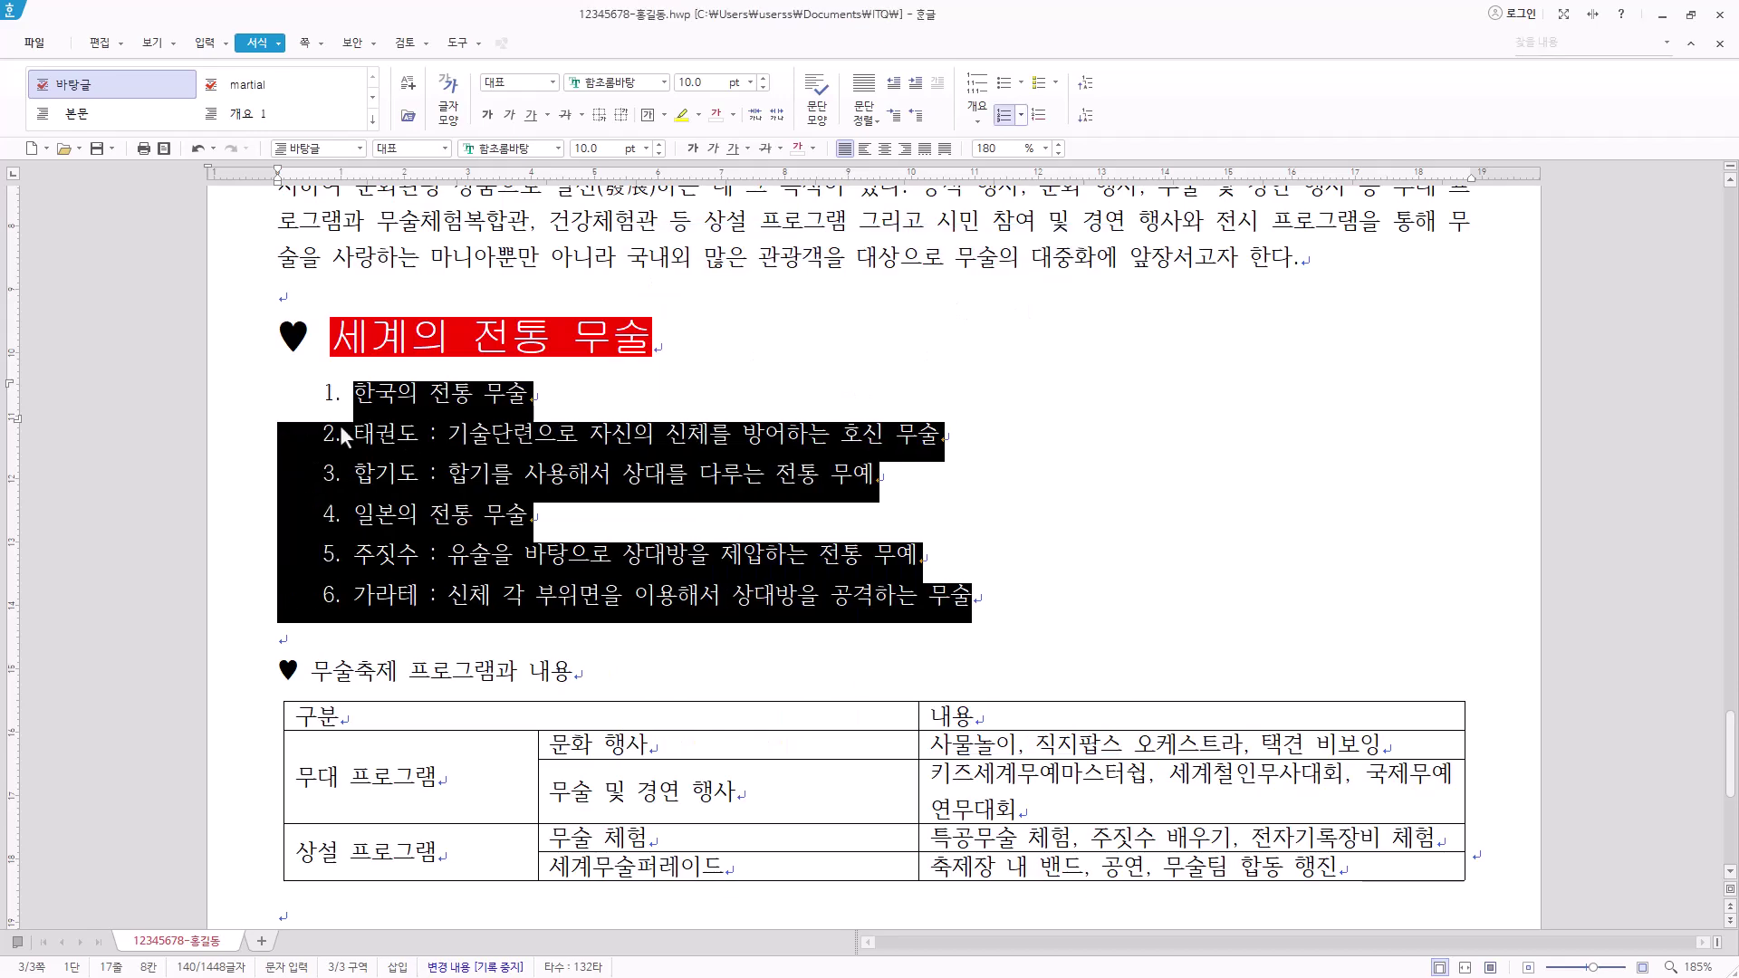
# Demote the 태권도, 합기도, 주짓수 and 가라테 lines to the second numbering level
pyautogui.click(607, 403)
pyautogui.moveTo(354, 434); pyautogui.dragTo(1107, 481)
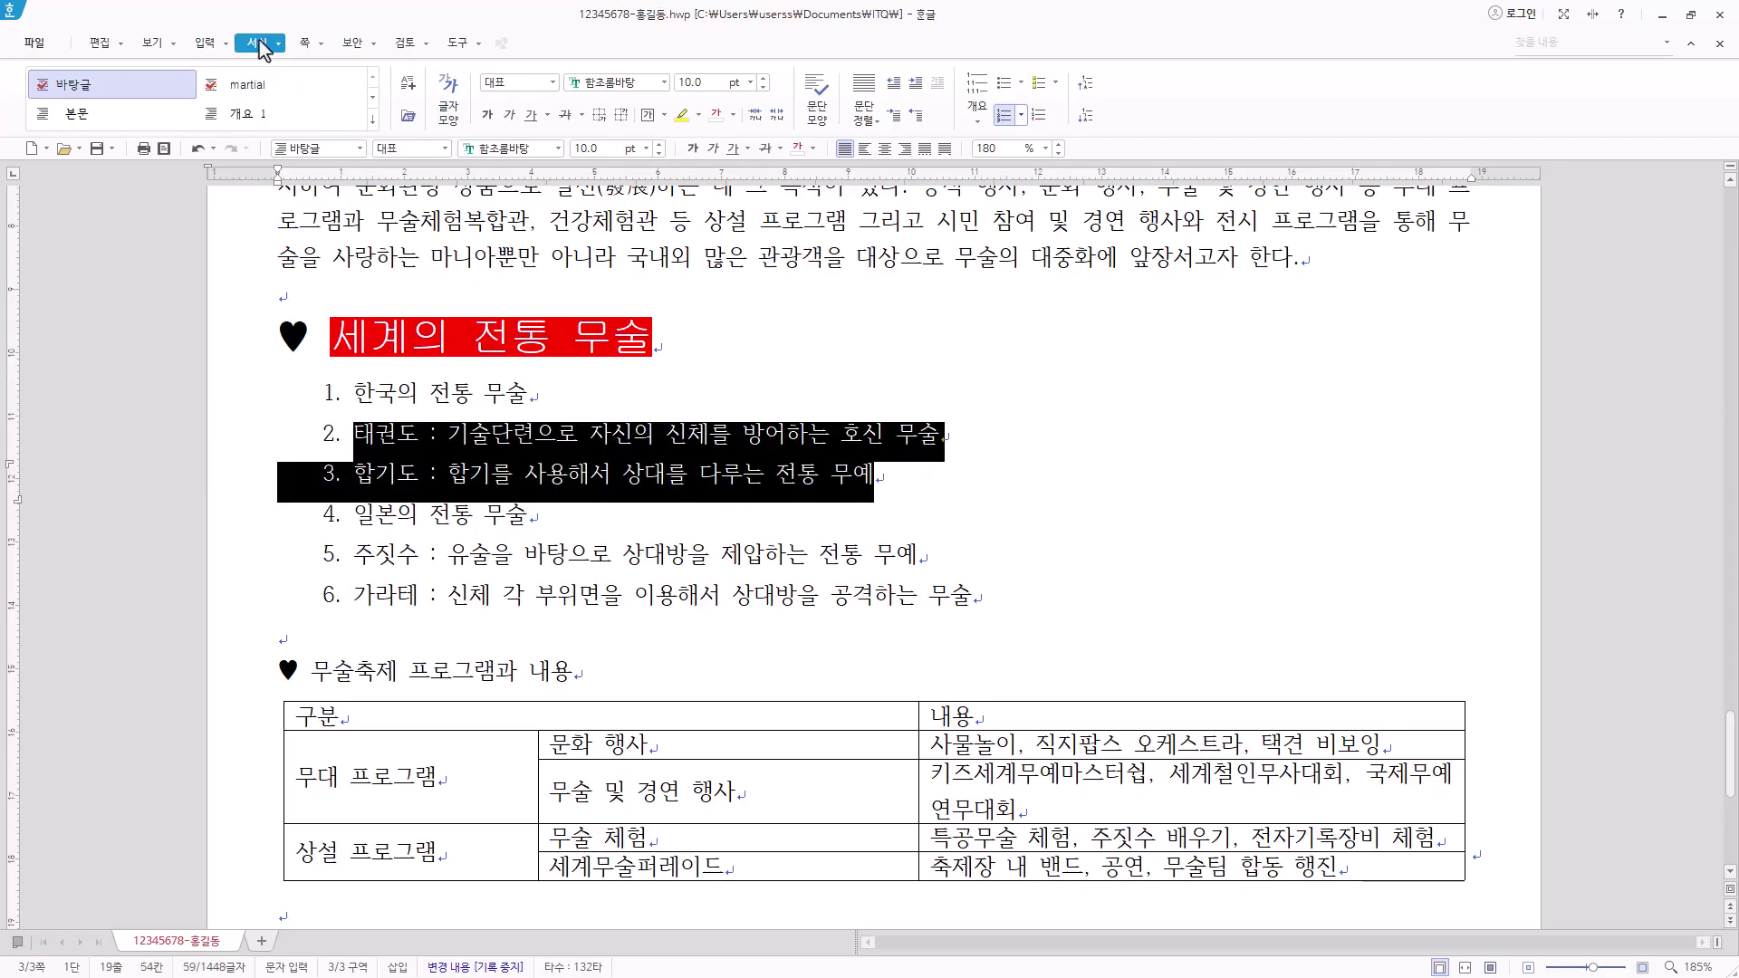
pyautogui.click(1085, 115)
pyautogui.click(577, 516)
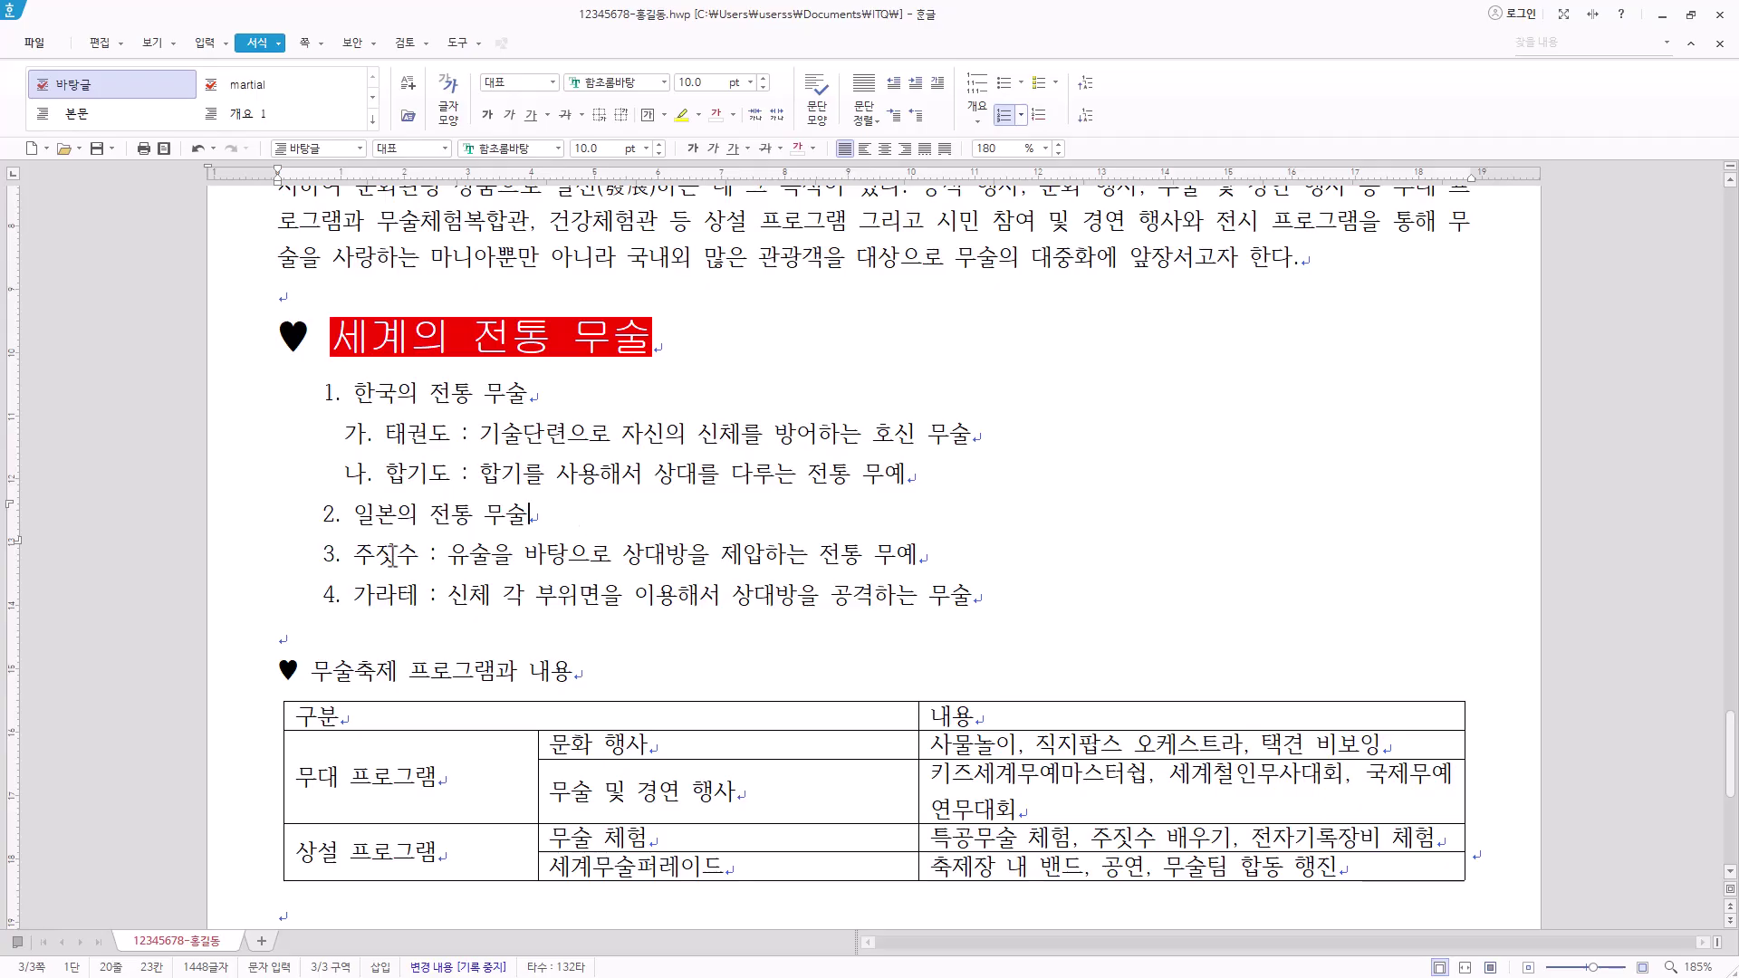
pyautogui.moveTo(348, 554); pyautogui.dragTo(1180, 592)
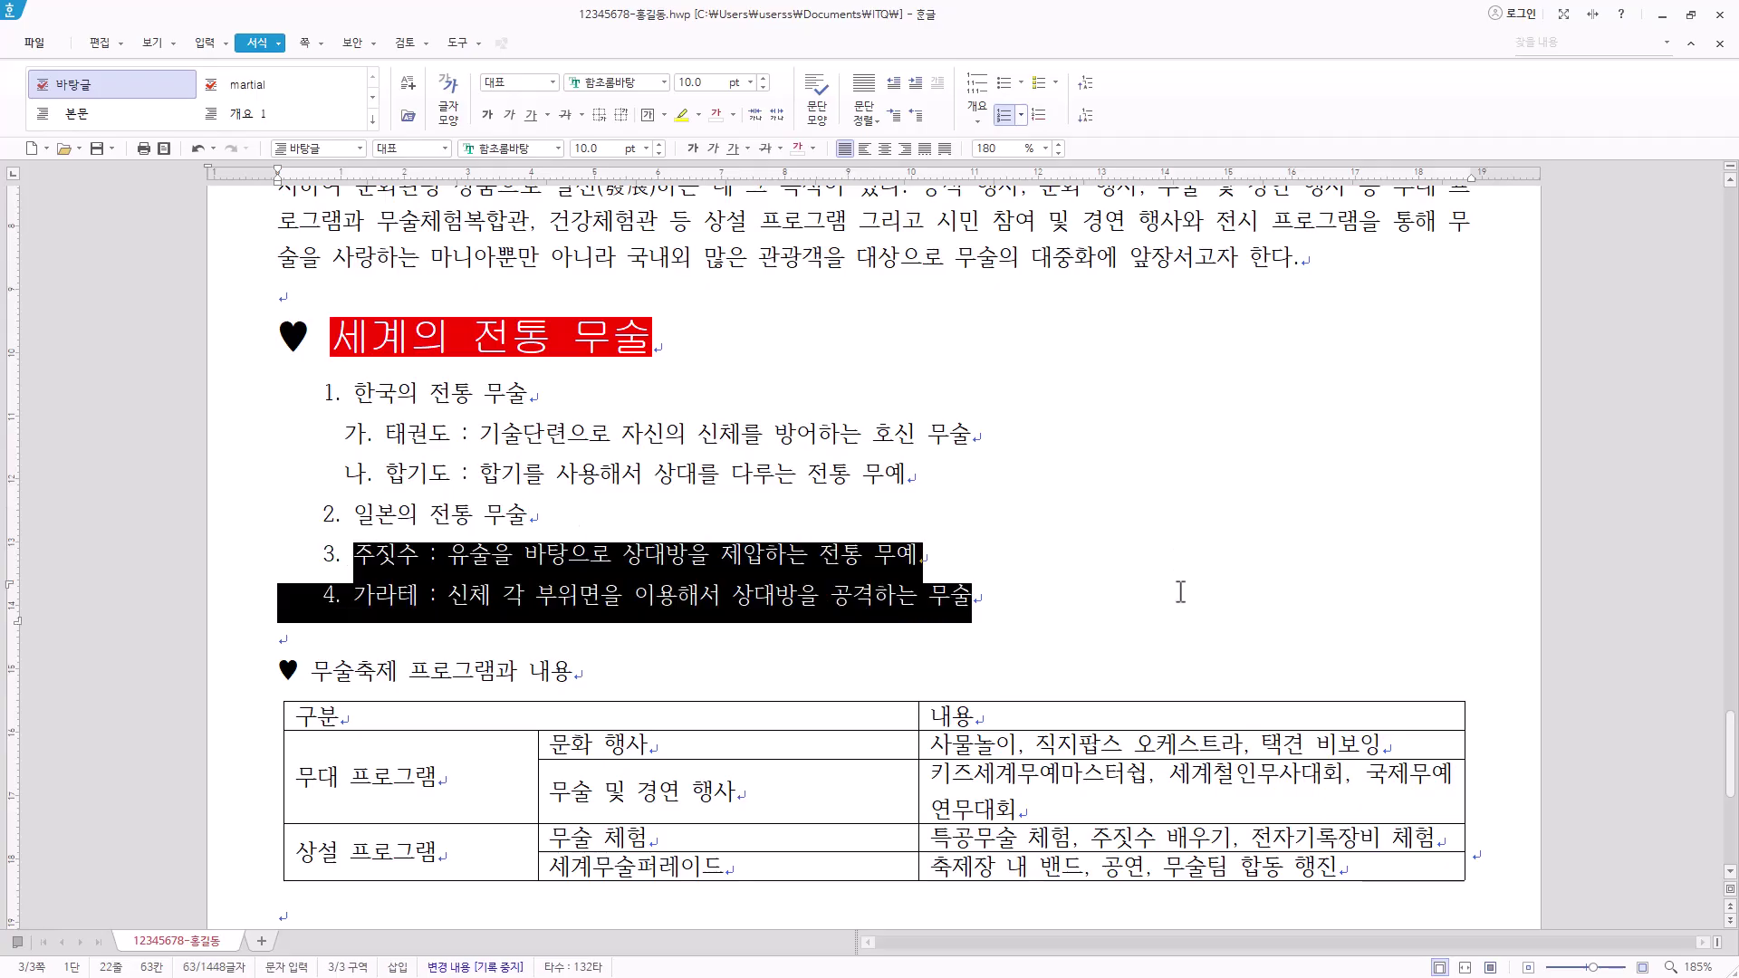
pyautogui.click(1086, 124)
pyautogui.click(433, 395)
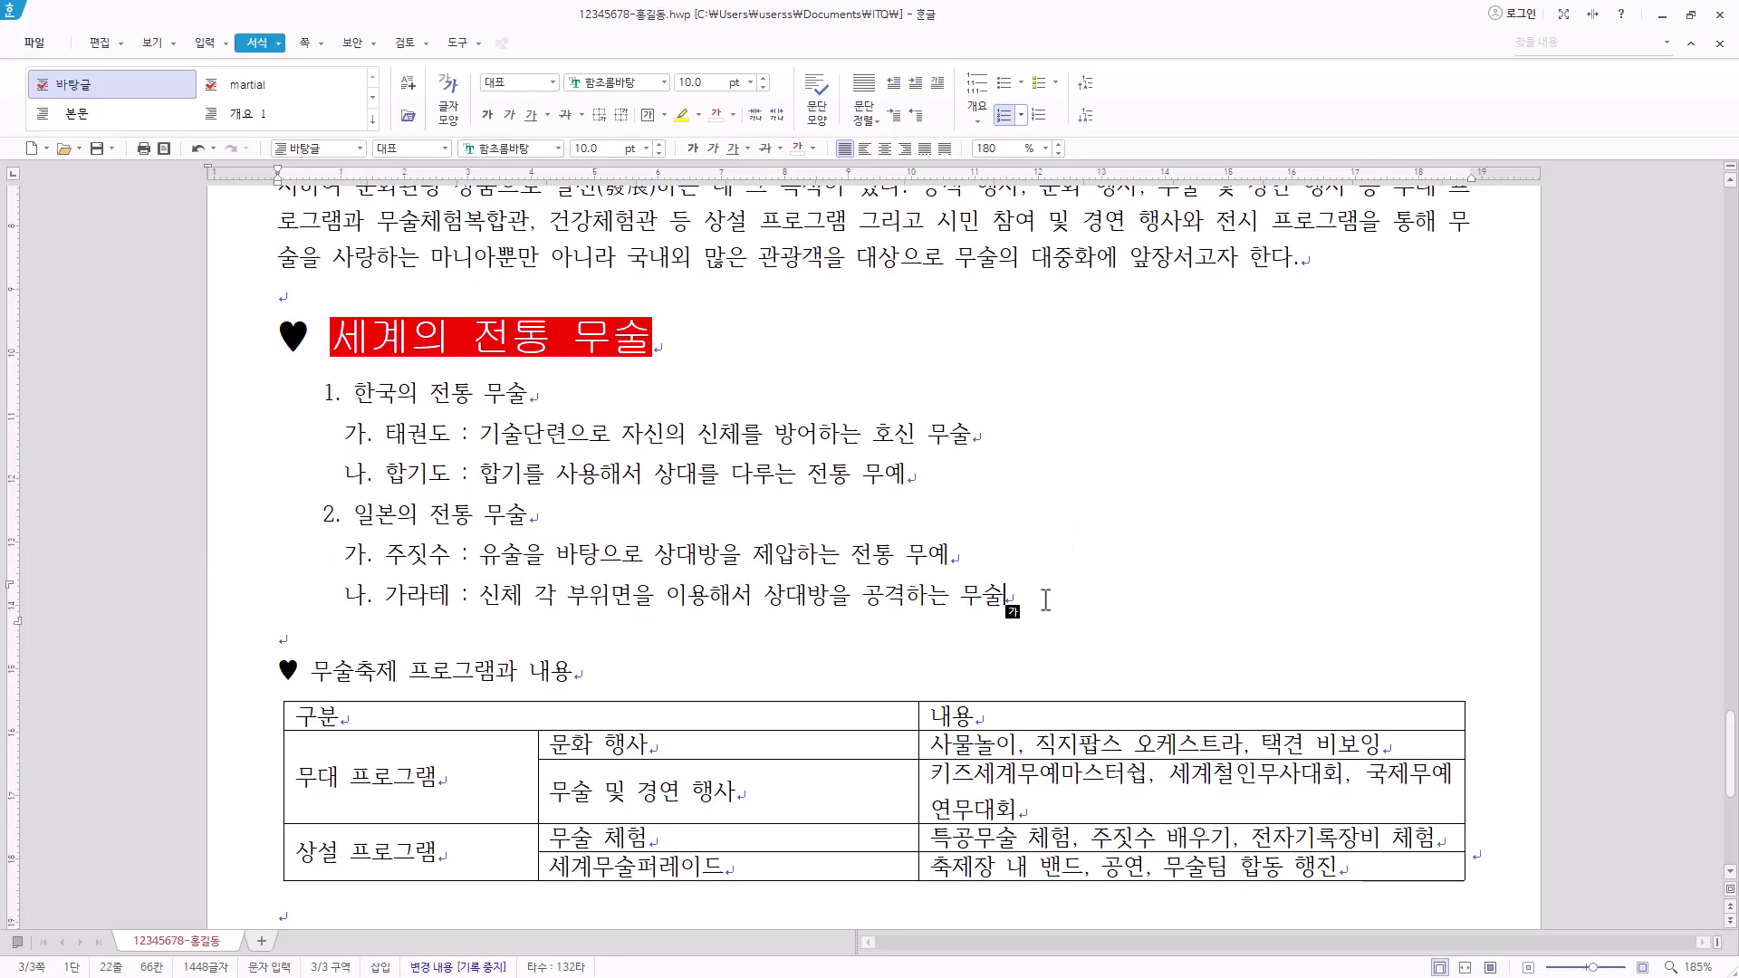
# Check the line spacing setting of the six numbered lines
pyautogui.moveTo(1006, 598); pyautogui.dragTo(270, 404)
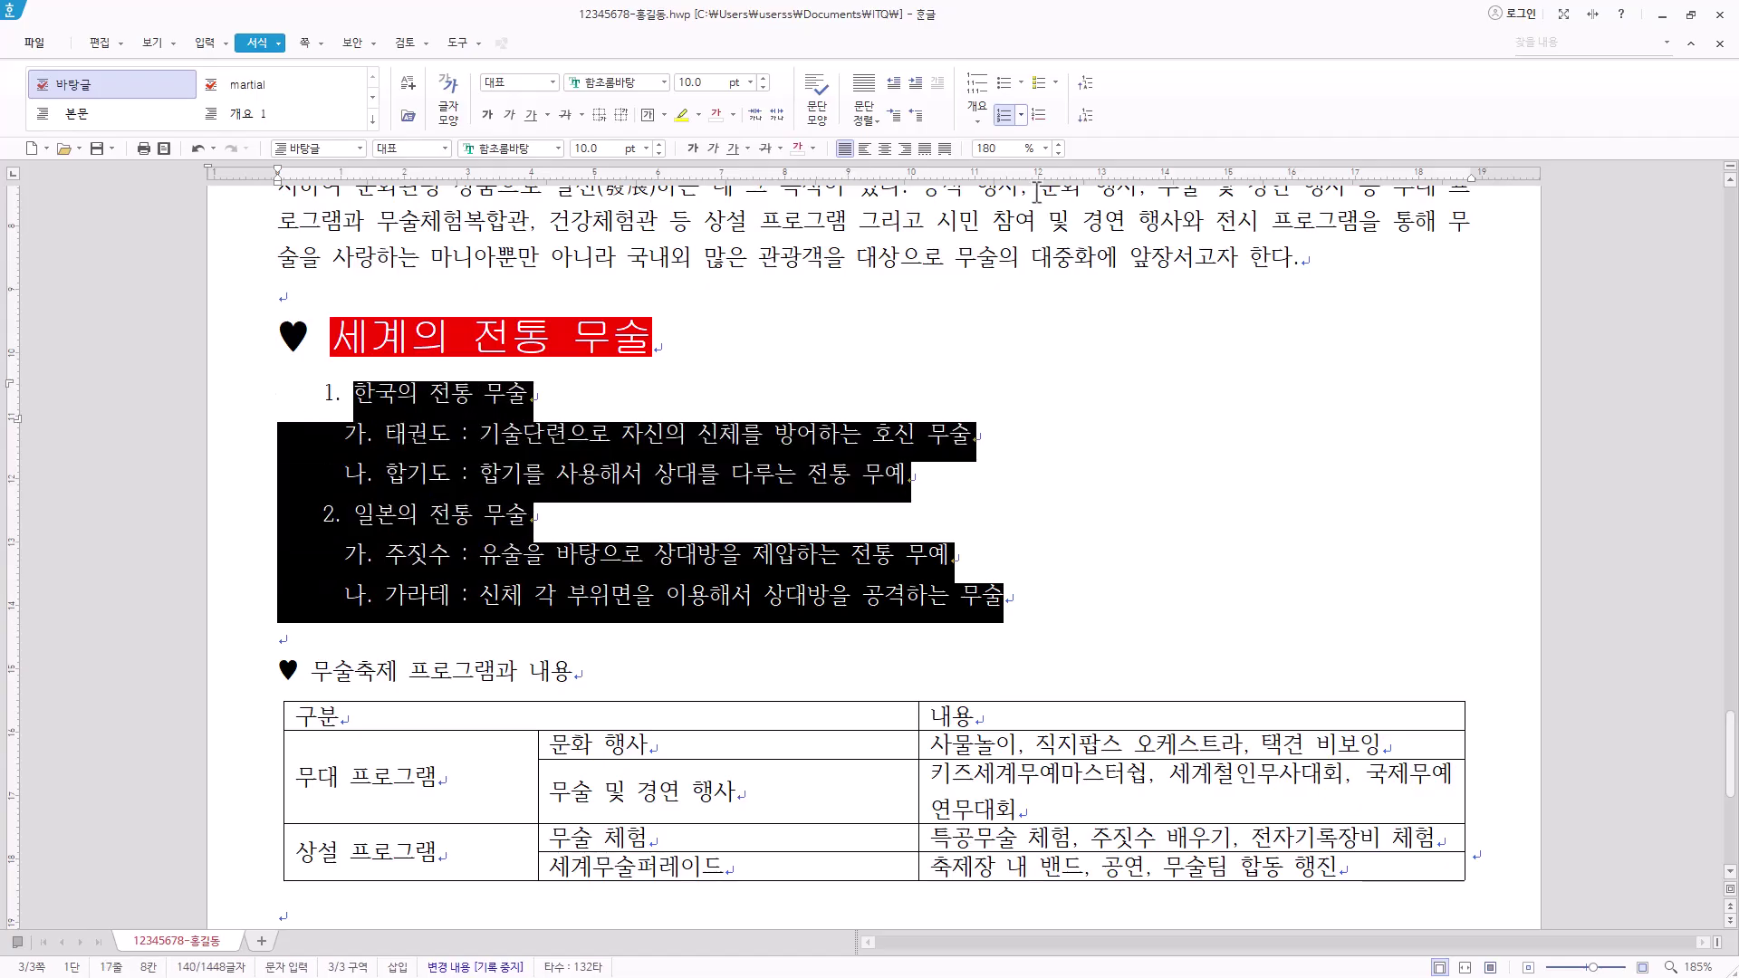
pyautogui.click(1046, 149)
pyautogui.click(1045, 150)
pyautogui.click(906, 518)
# Format the heading "♥ 무술축제 프로그램과 내용" in 굴림 at 18 pt
pyautogui.scroll(-1, 903, 508)
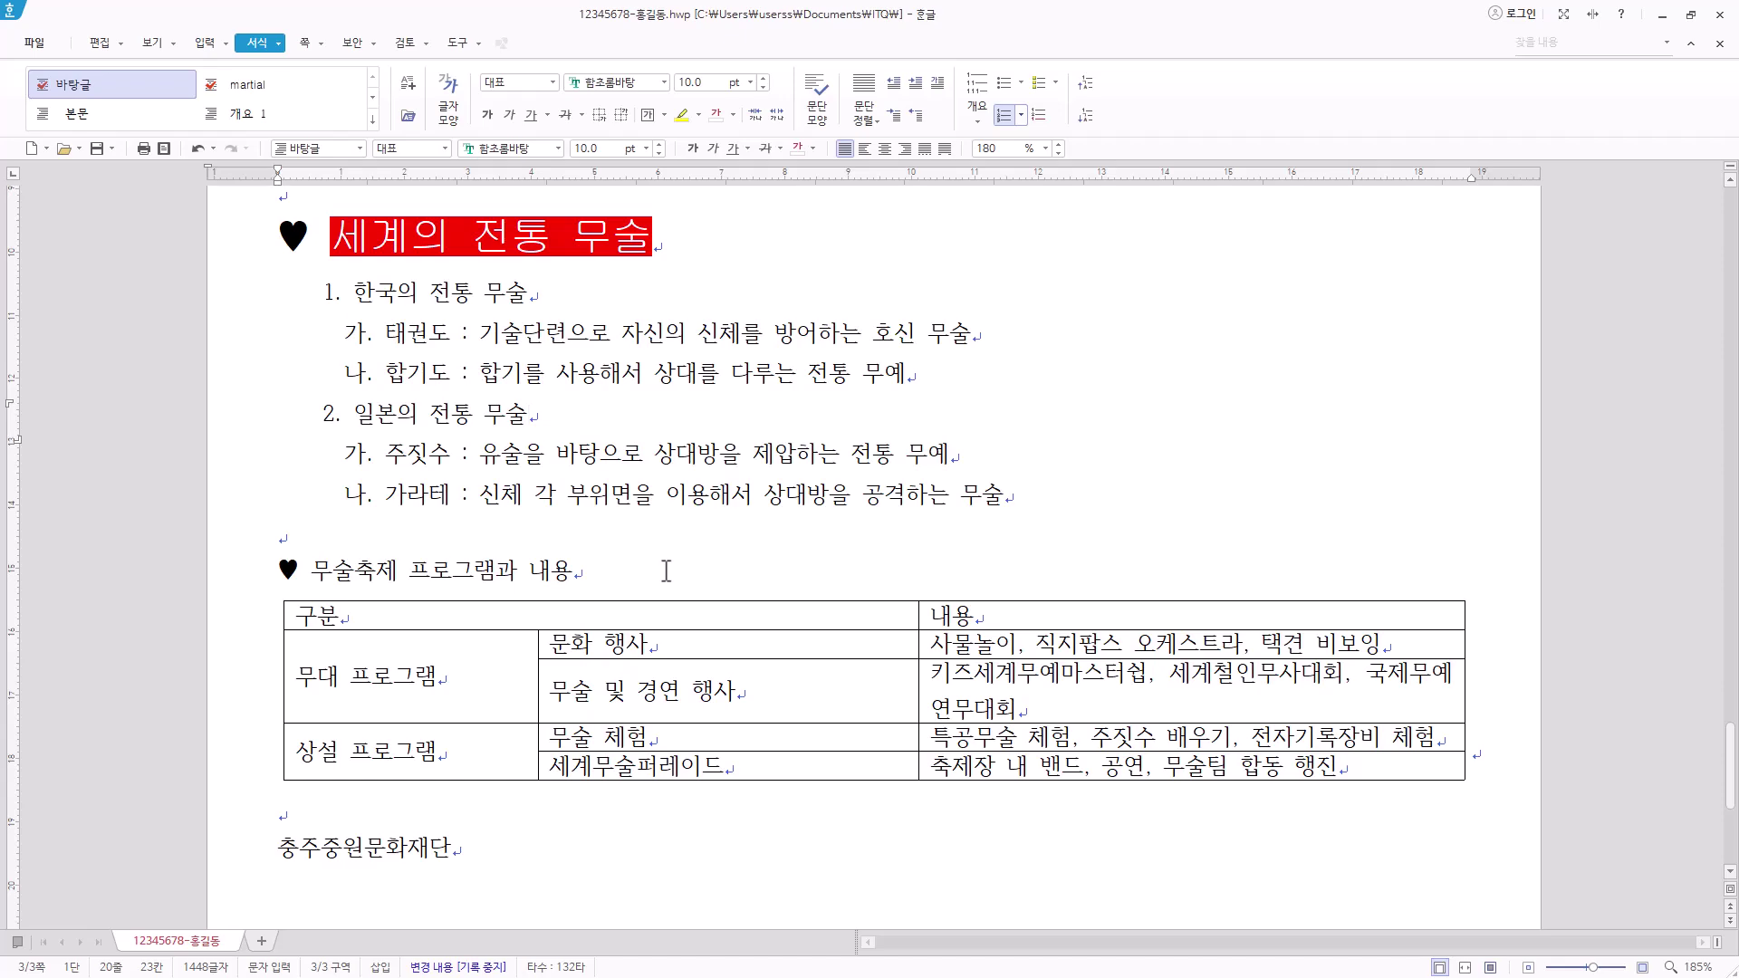
pyautogui.moveTo(601, 571); pyautogui.dragTo(94, 569)
pyautogui.click(529, 148)
pyautogui.write('굴림')
pyautogui.click(664, 177)
pyautogui.click(646, 147)
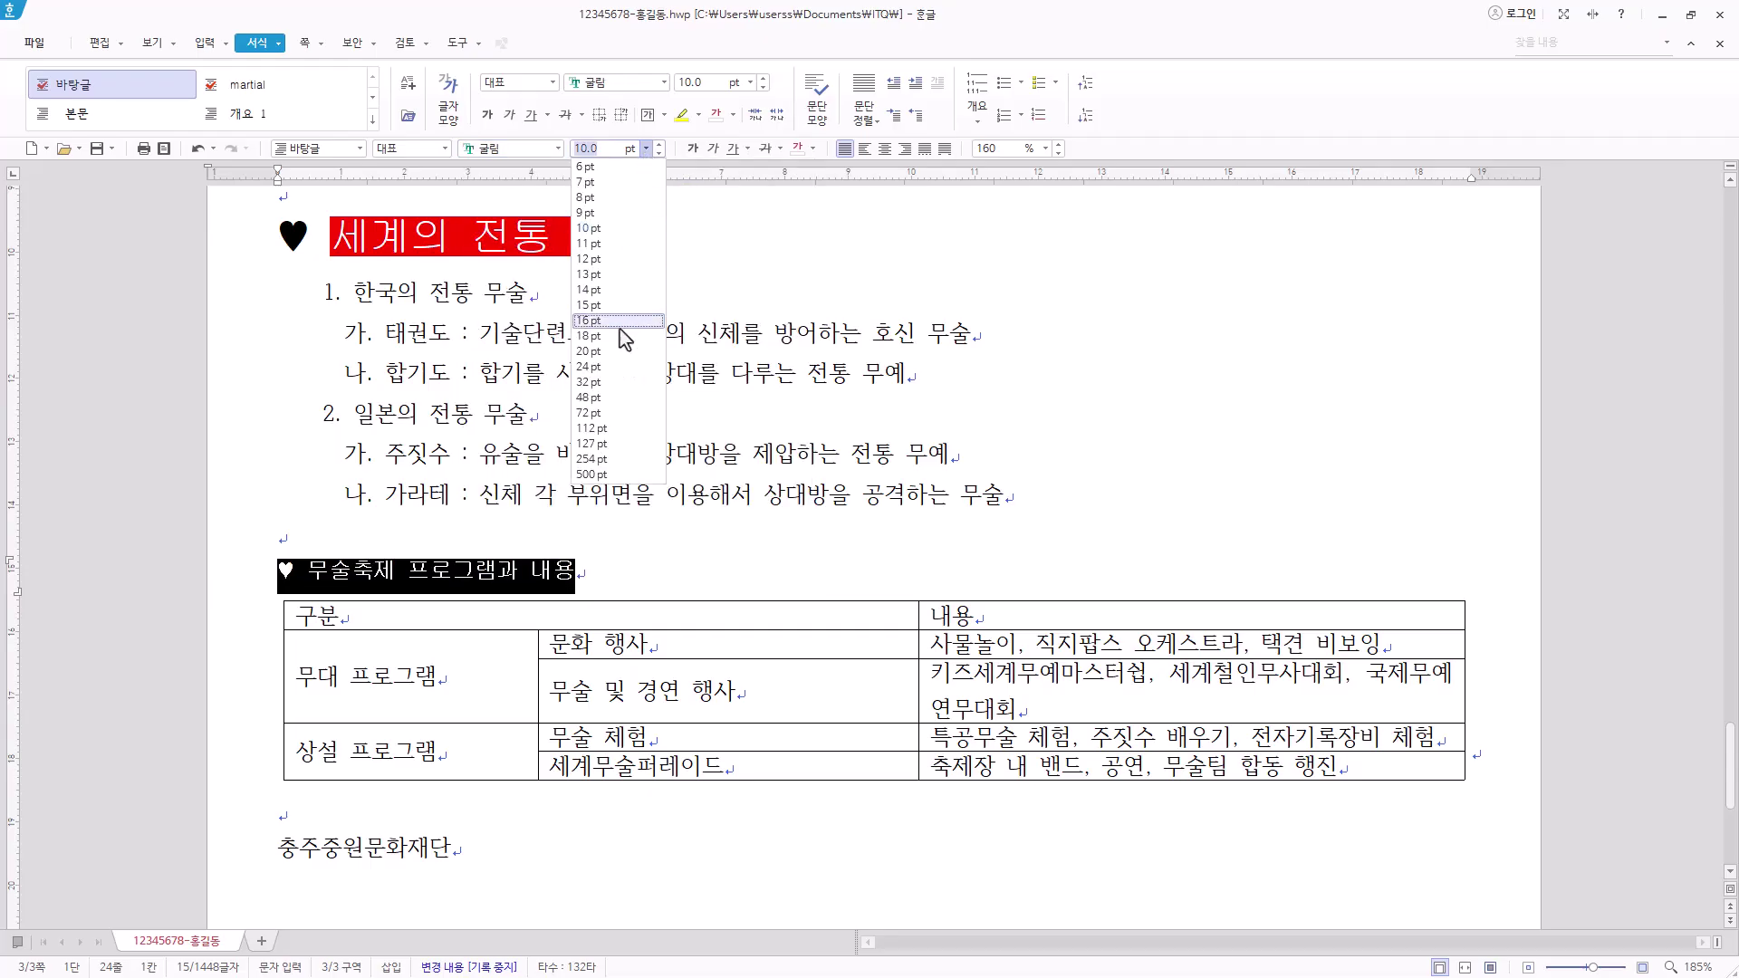
pyautogui.click(623, 336)
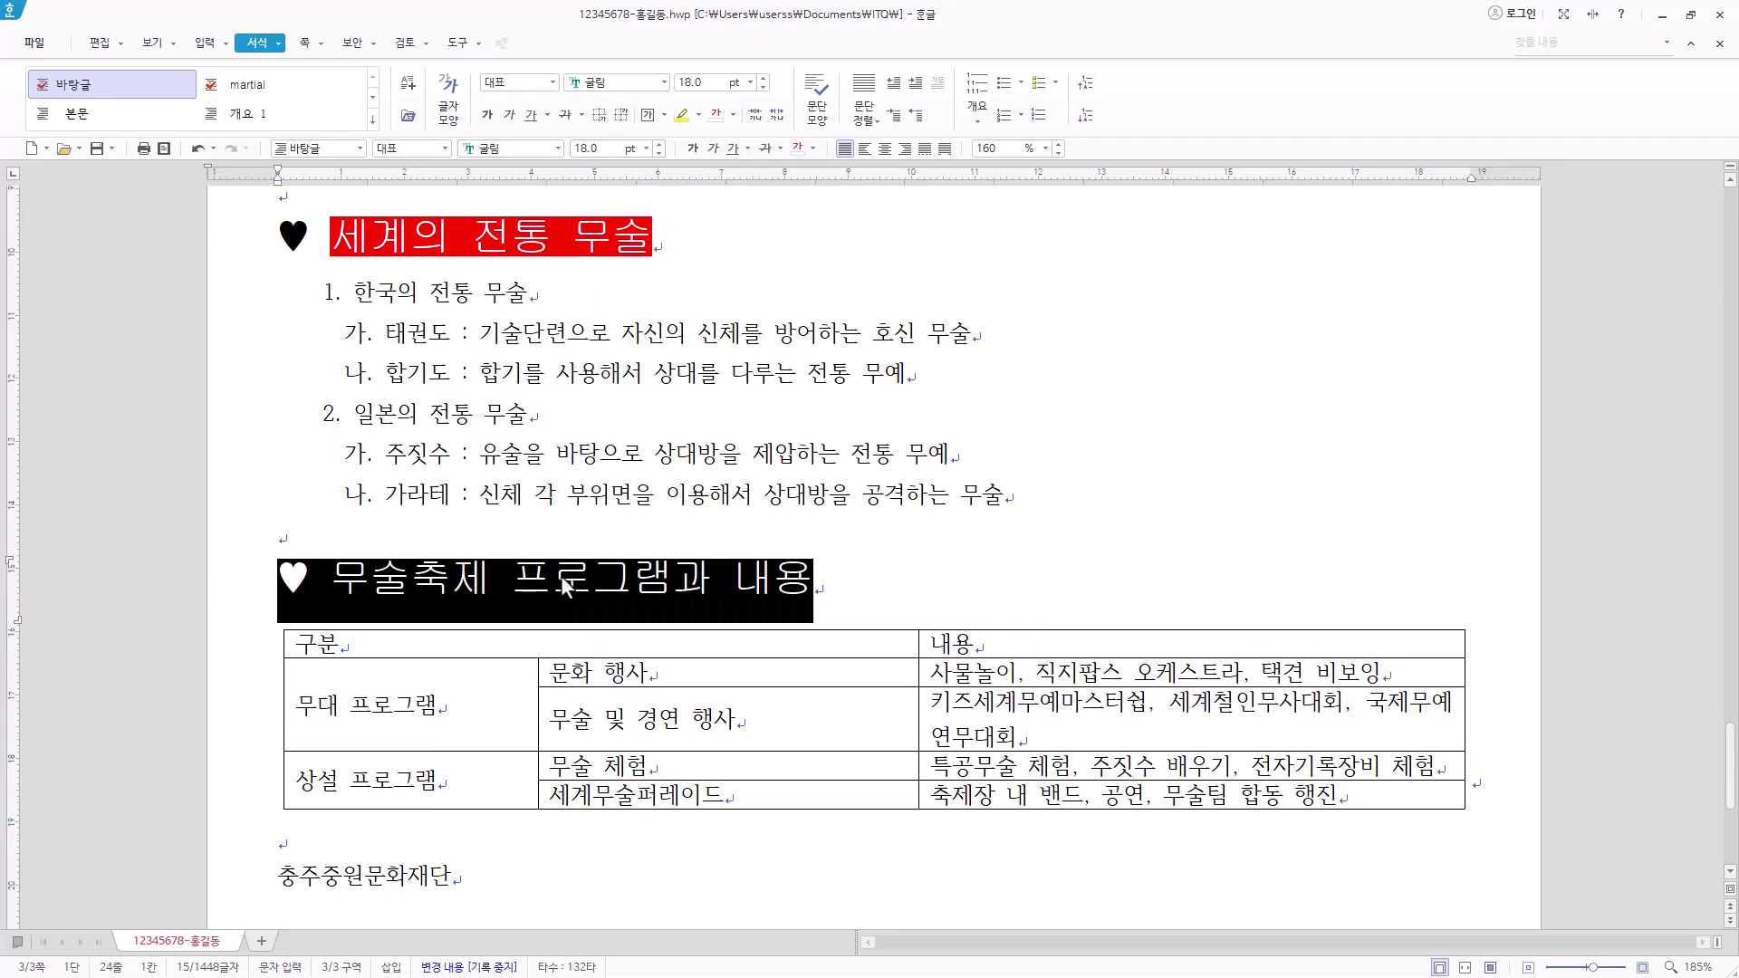
# Underline the heading text "무술축제 프로그램과 내용", leaving out its heart symbol
pyautogui.click(310, 589)
pyautogui.moveTo(335, 586); pyautogui.dragTo(799, 594)
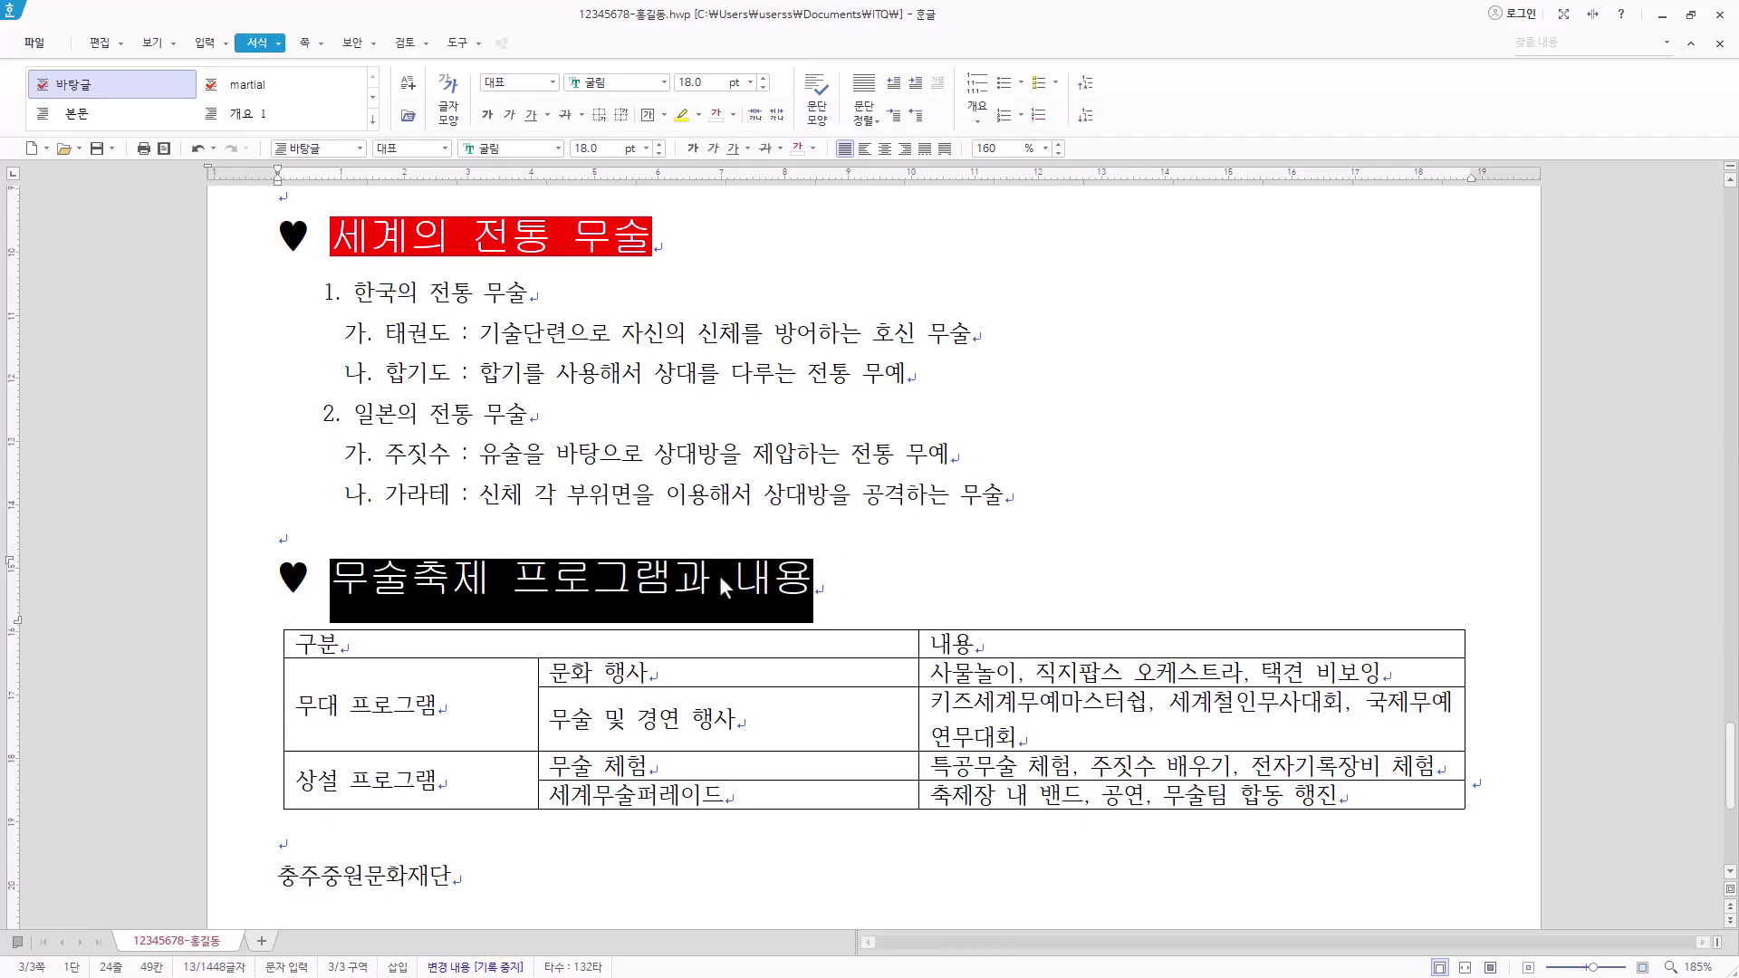
pyautogui.click(733, 148)
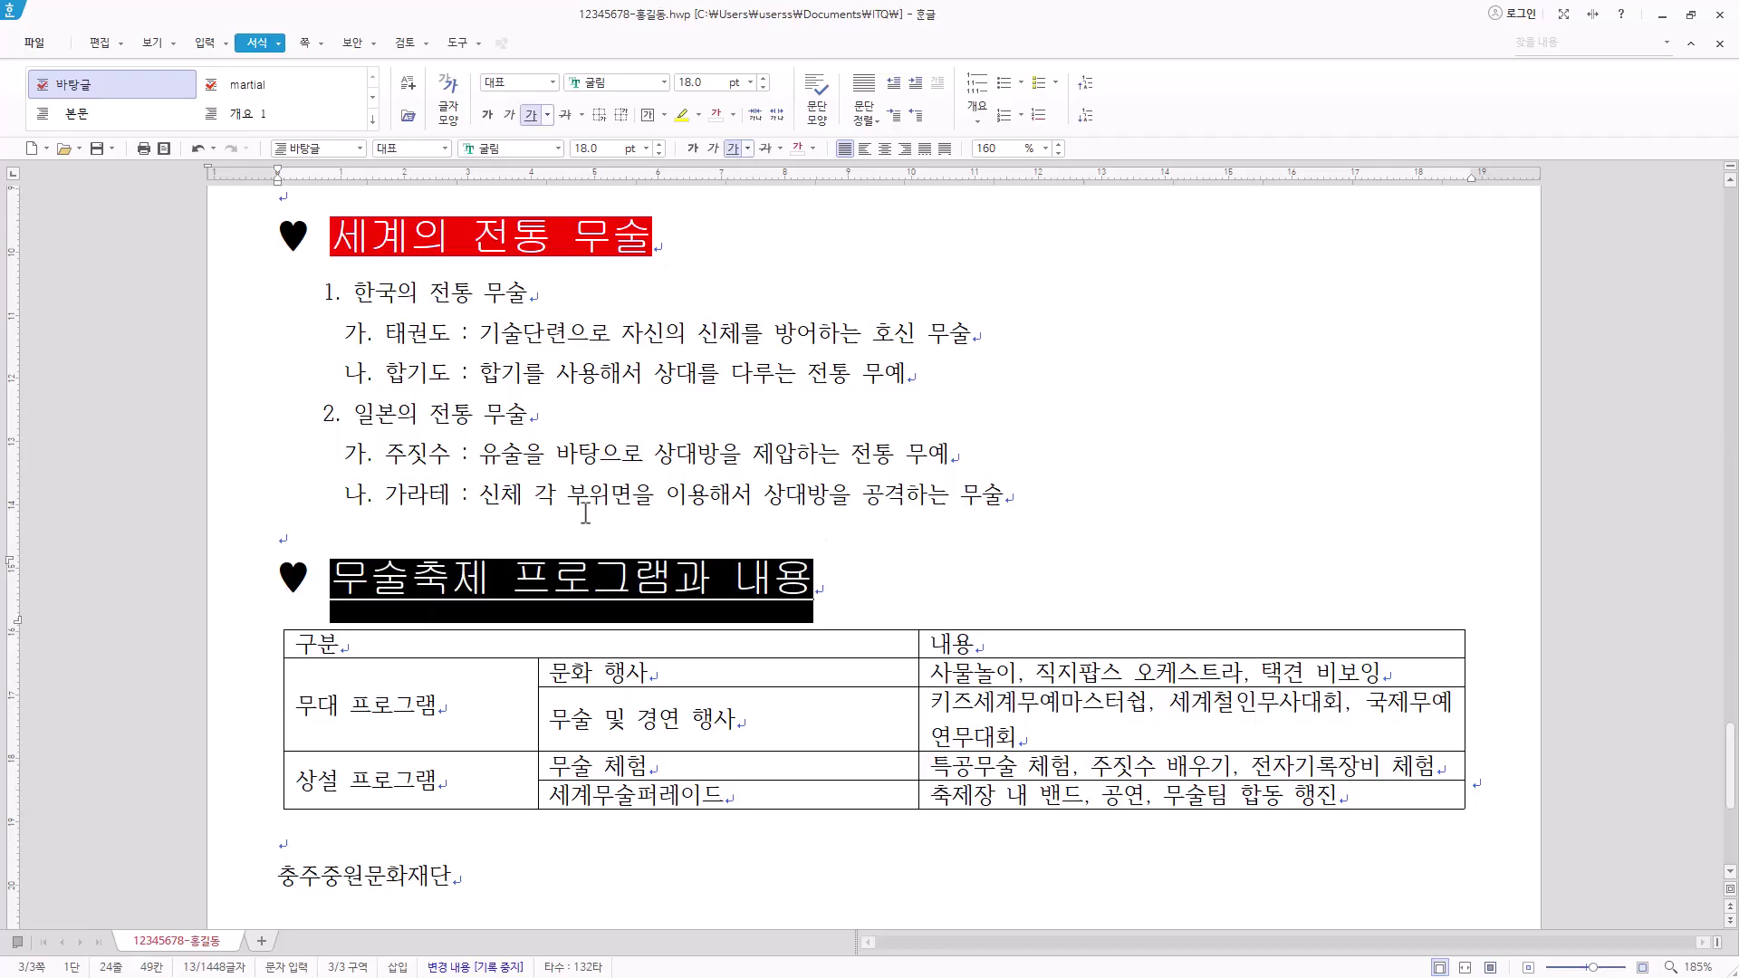
# Add hollow-circle emphasis marks above "무술" in the underlined heading through the character shape settings
pyautogui.click(440, 584)
pyautogui.moveTo(332, 584); pyautogui.dragTo(399, 582)
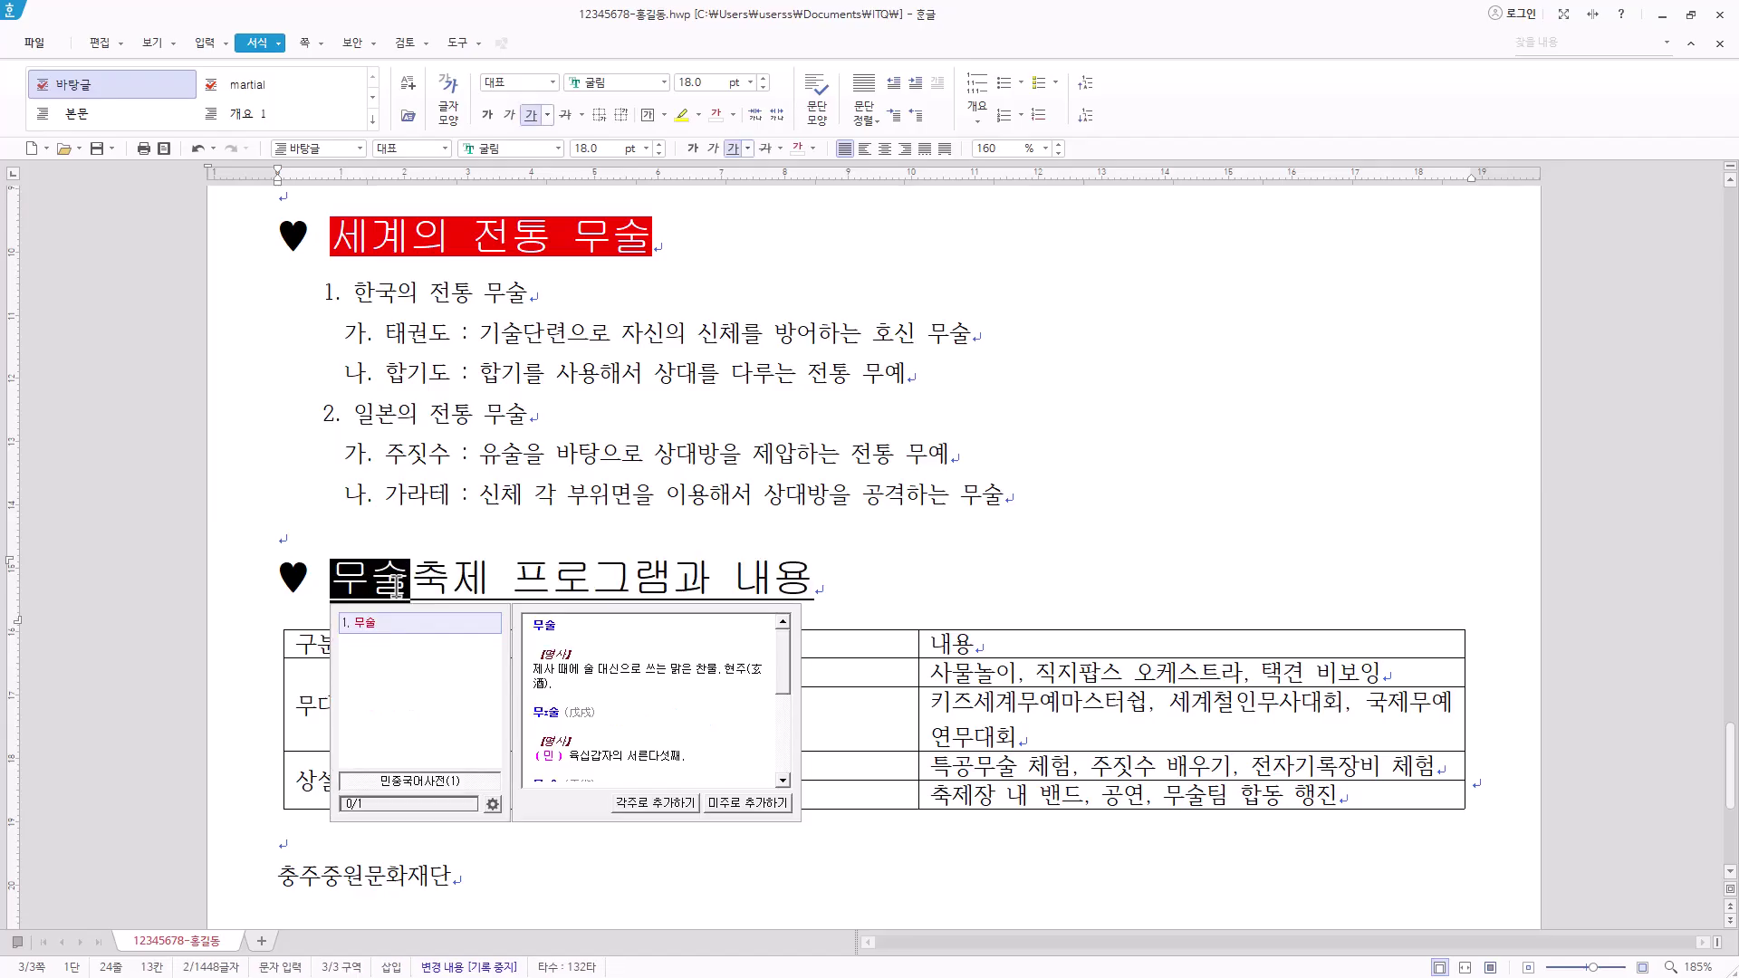
pyautogui.rightClick(396, 584)
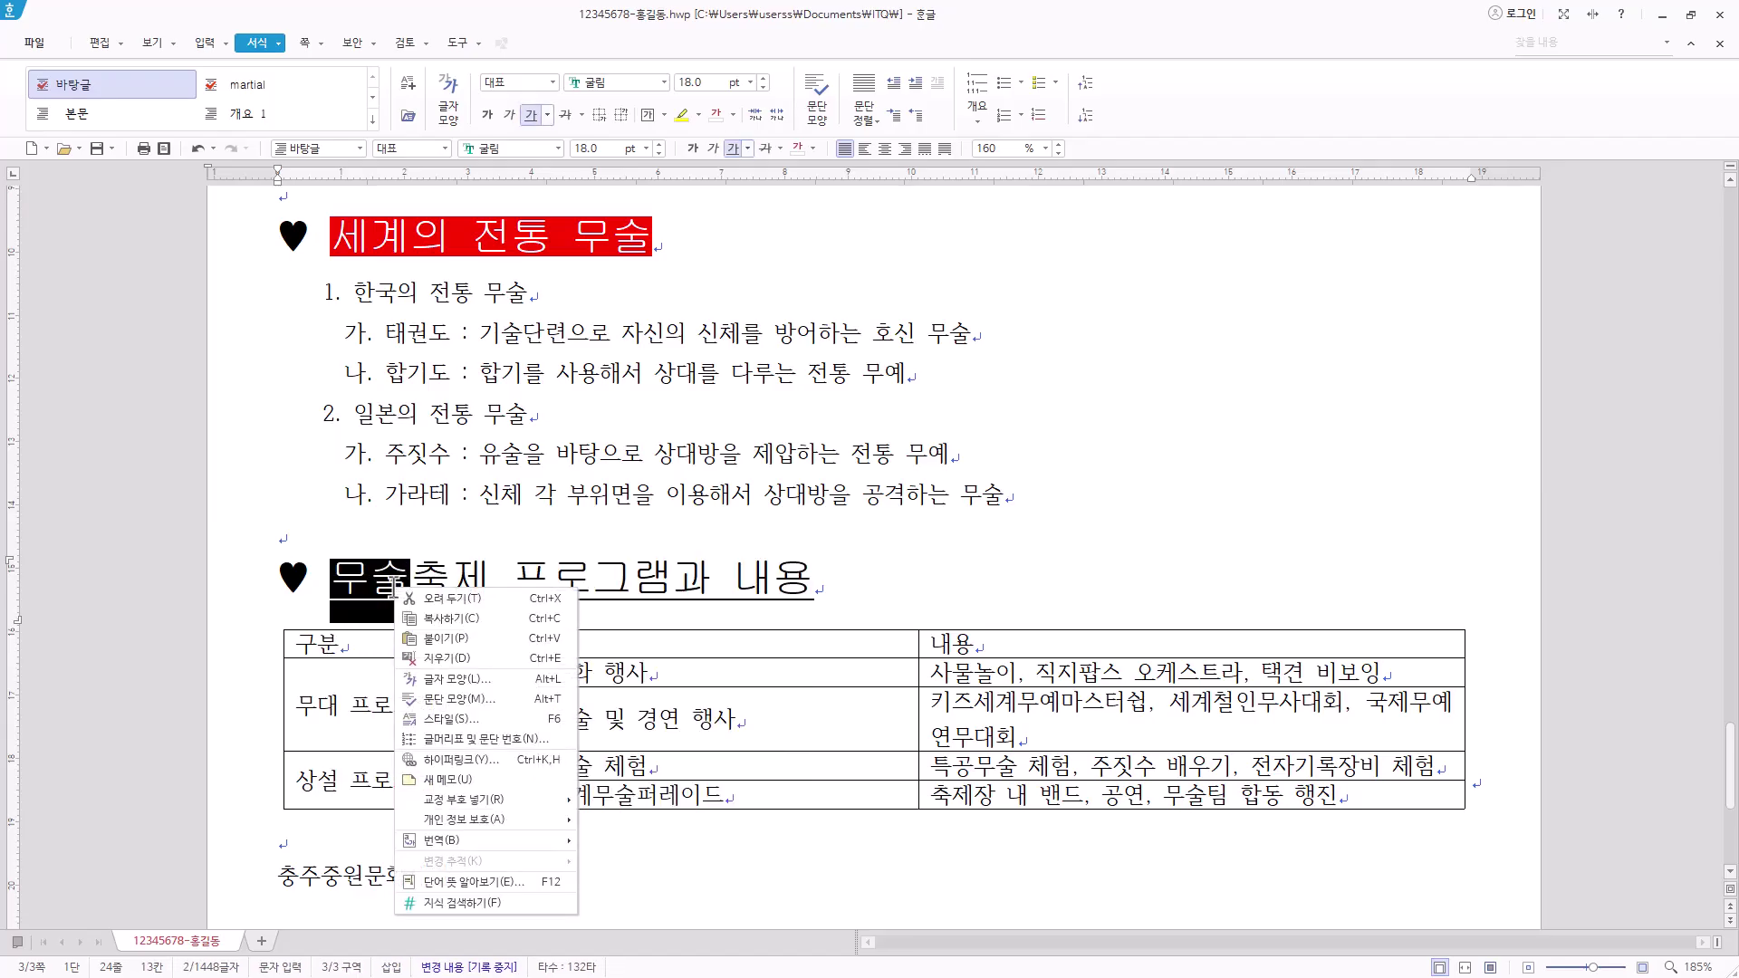
pyautogui.click(528, 681)
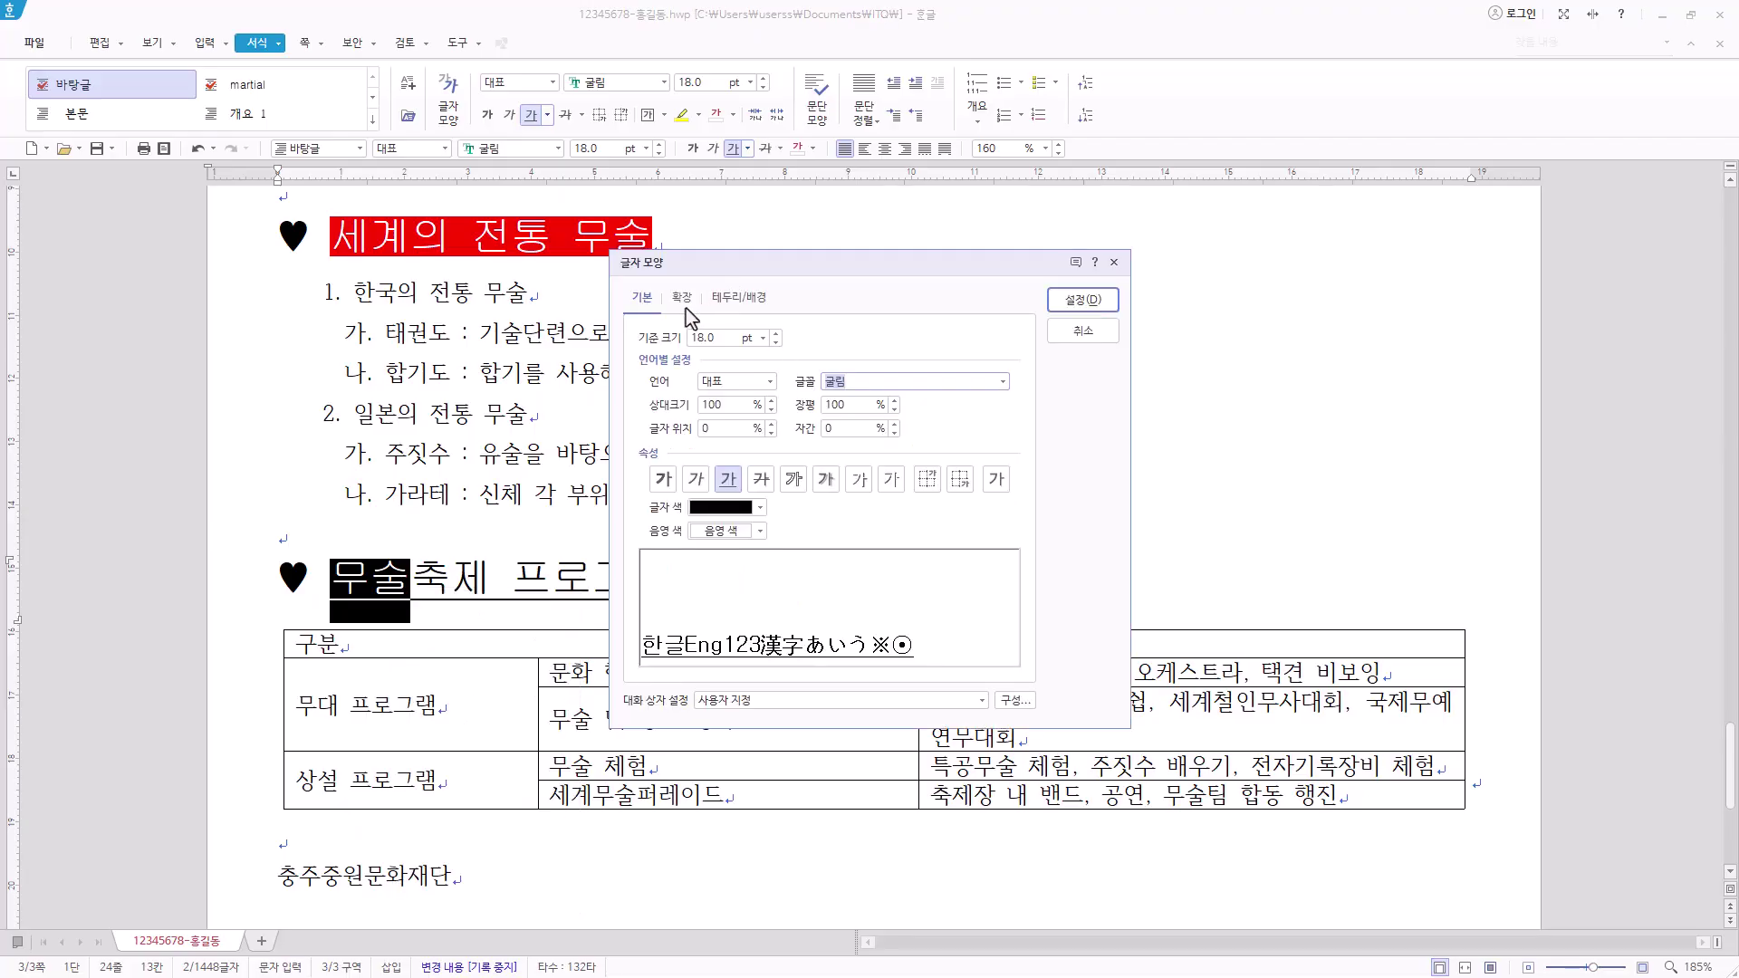
pyautogui.click(686, 308)
pyautogui.click(757, 567)
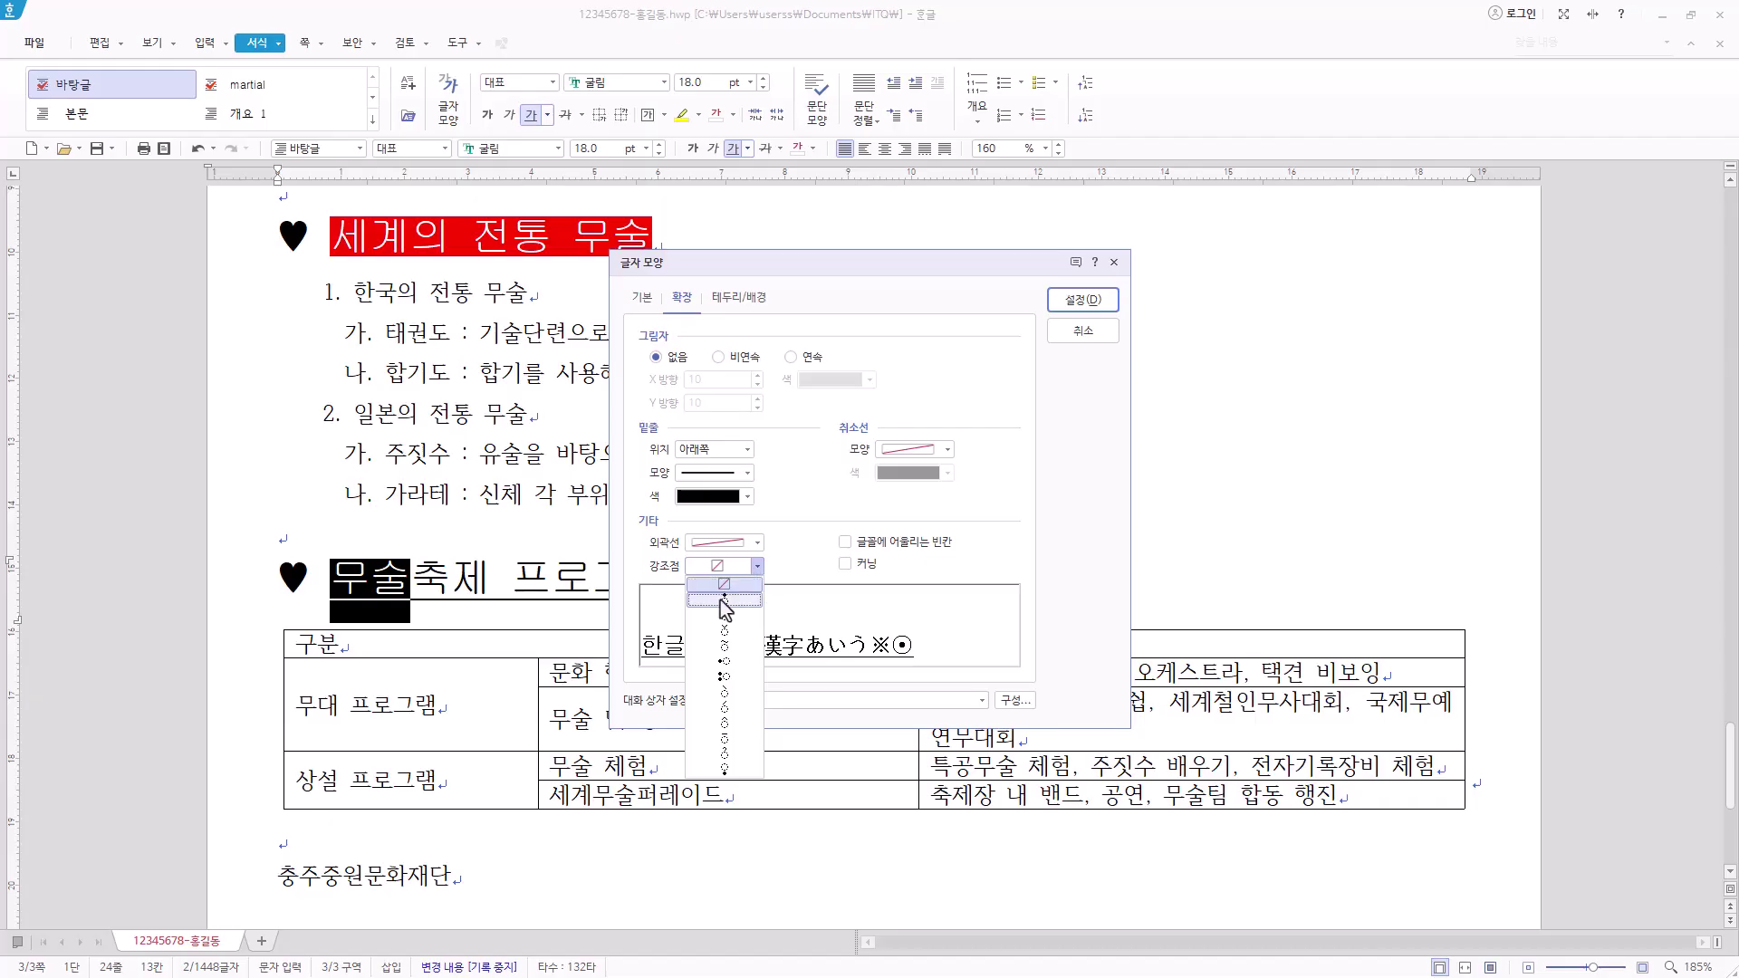
pyautogui.click(744, 617)
pyautogui.click(1087, 301)
# Add the same hollow-circle emphasis marks above "프로그램" in the underlined heading
pyautogui.moveTo(513, 579); pyautogui.dragTo(654, 589)
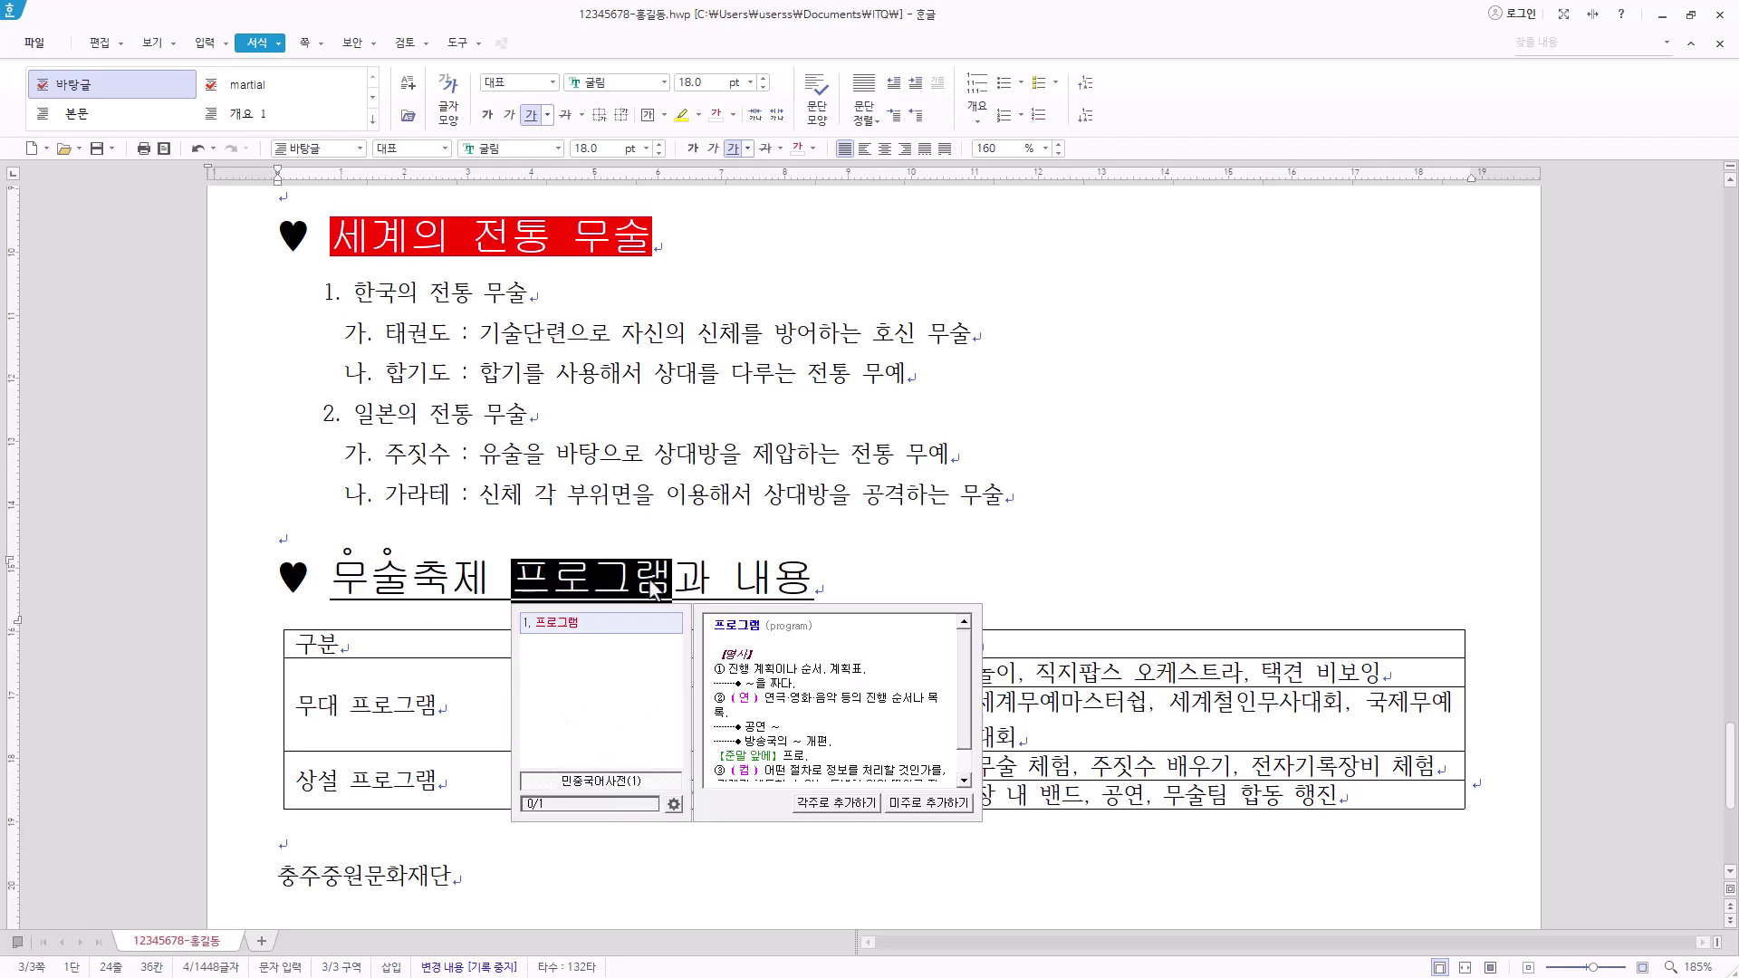
pyautogui.rightClick(649, 580)
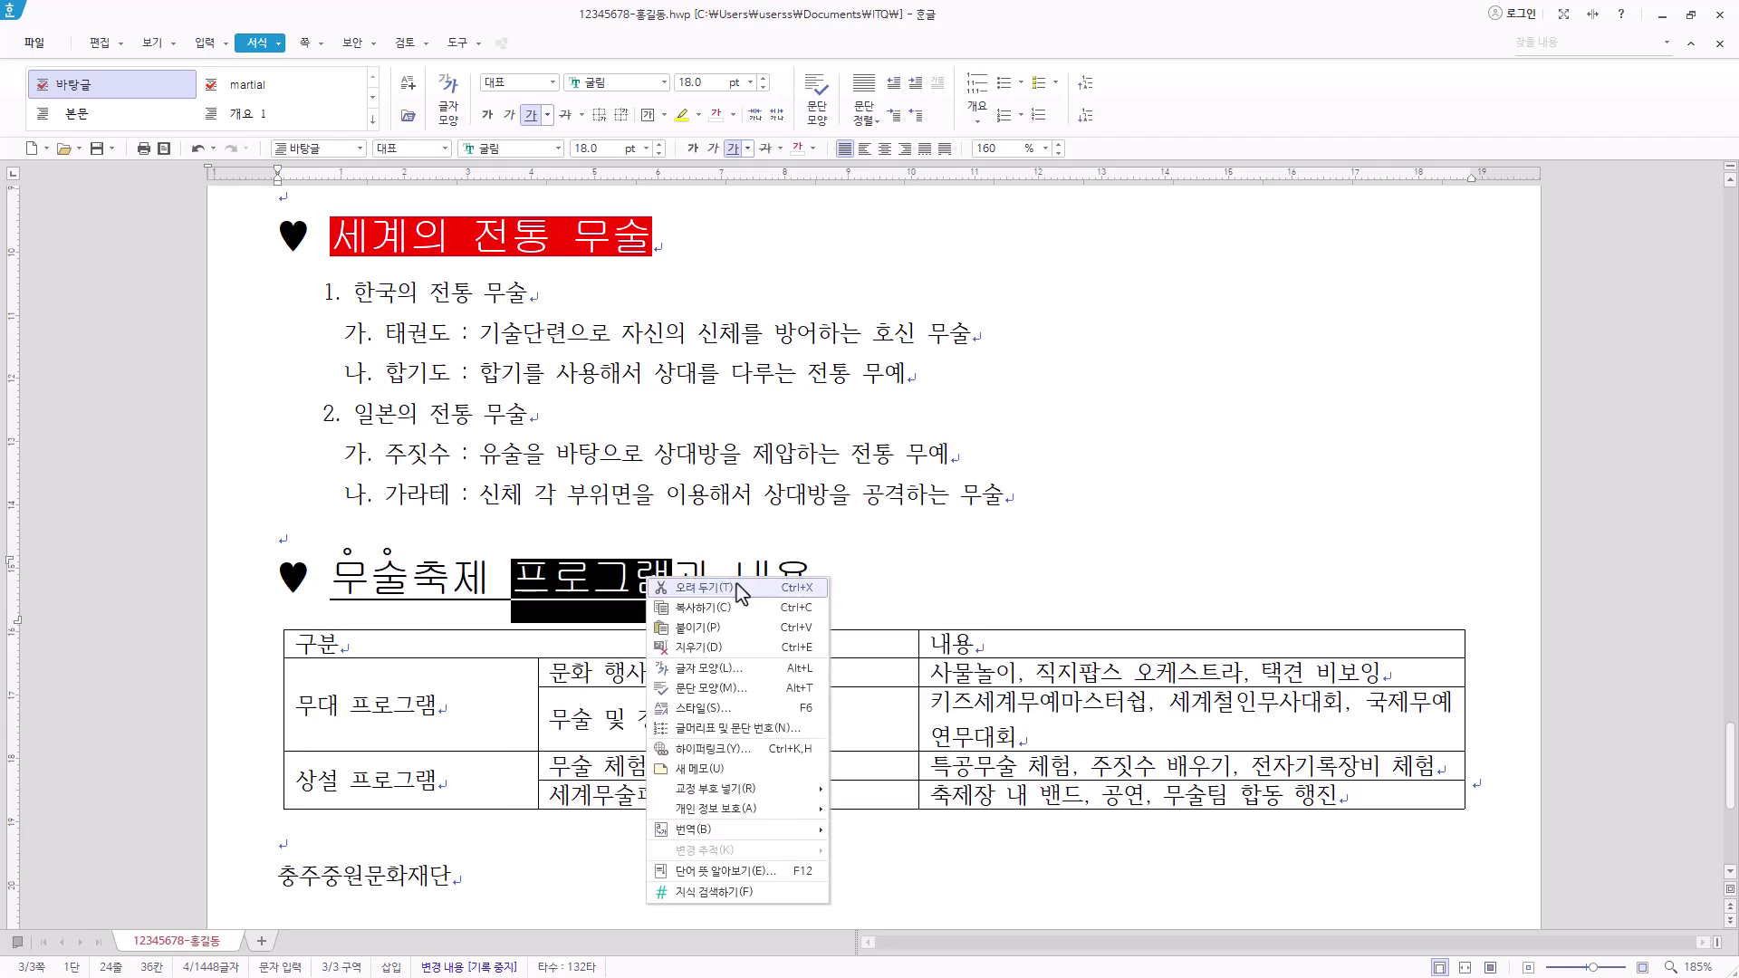
pyautogui.click(720, 668)
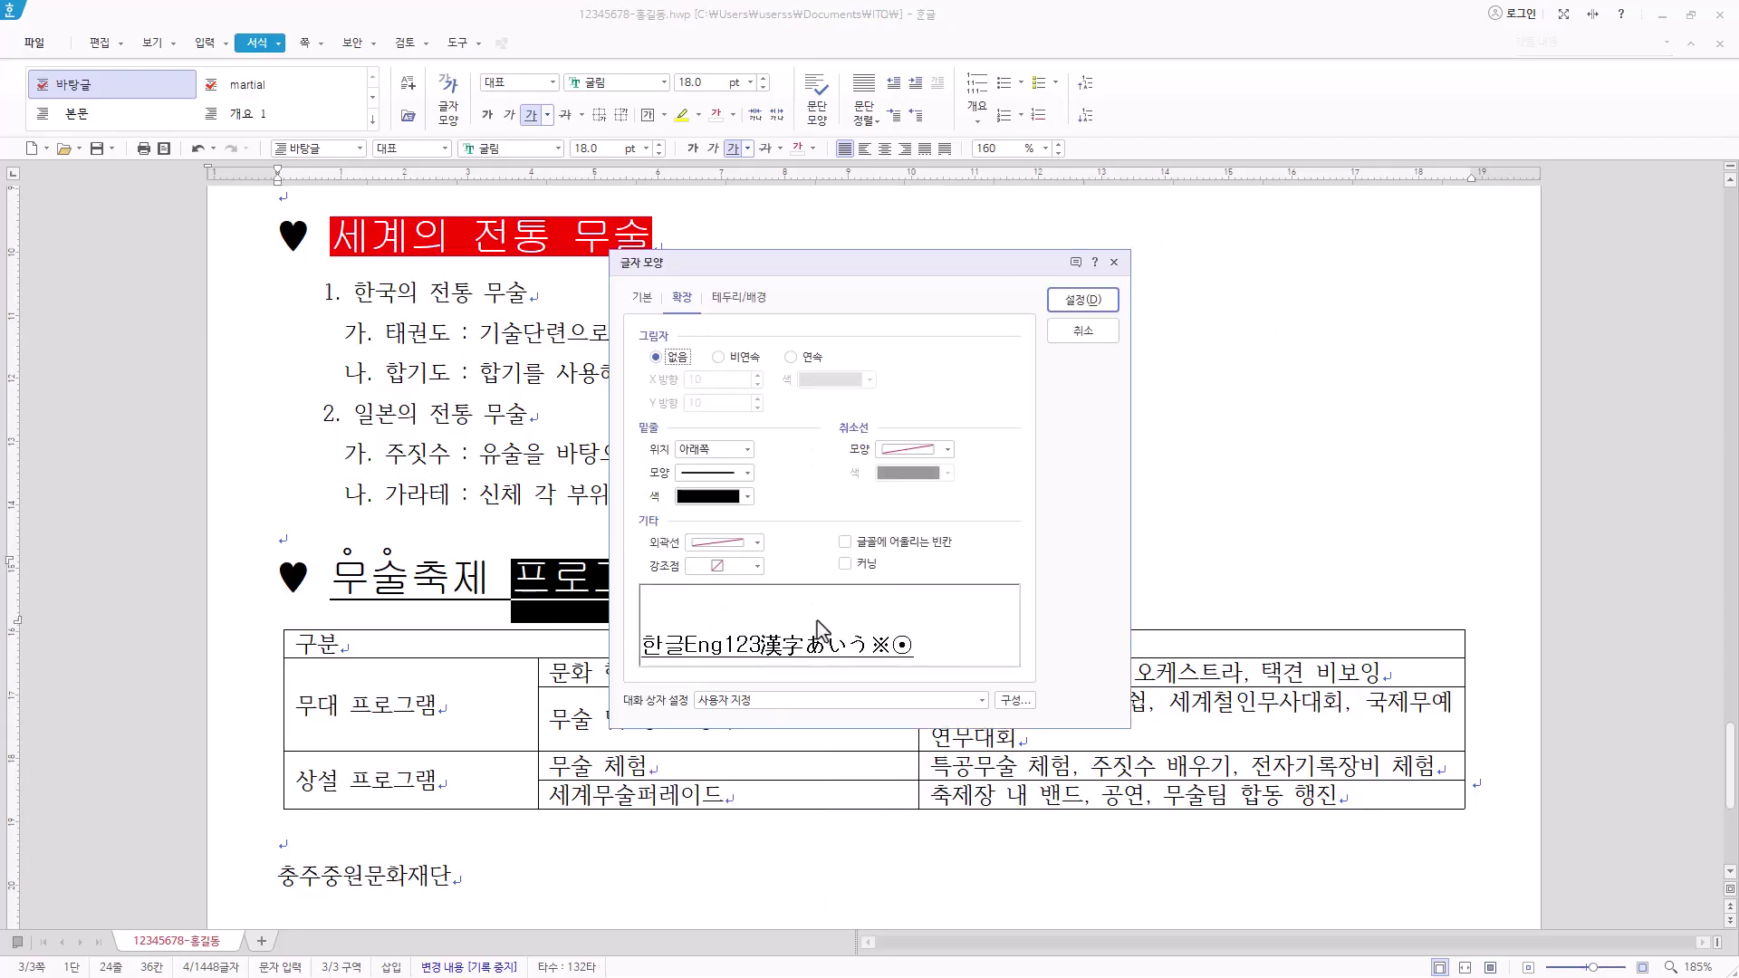
pyautogui.click(759, 567)
pyautogui.click(745, 615)
pyautogui.click(1083, 299)
pyautogui.click(882, 561)
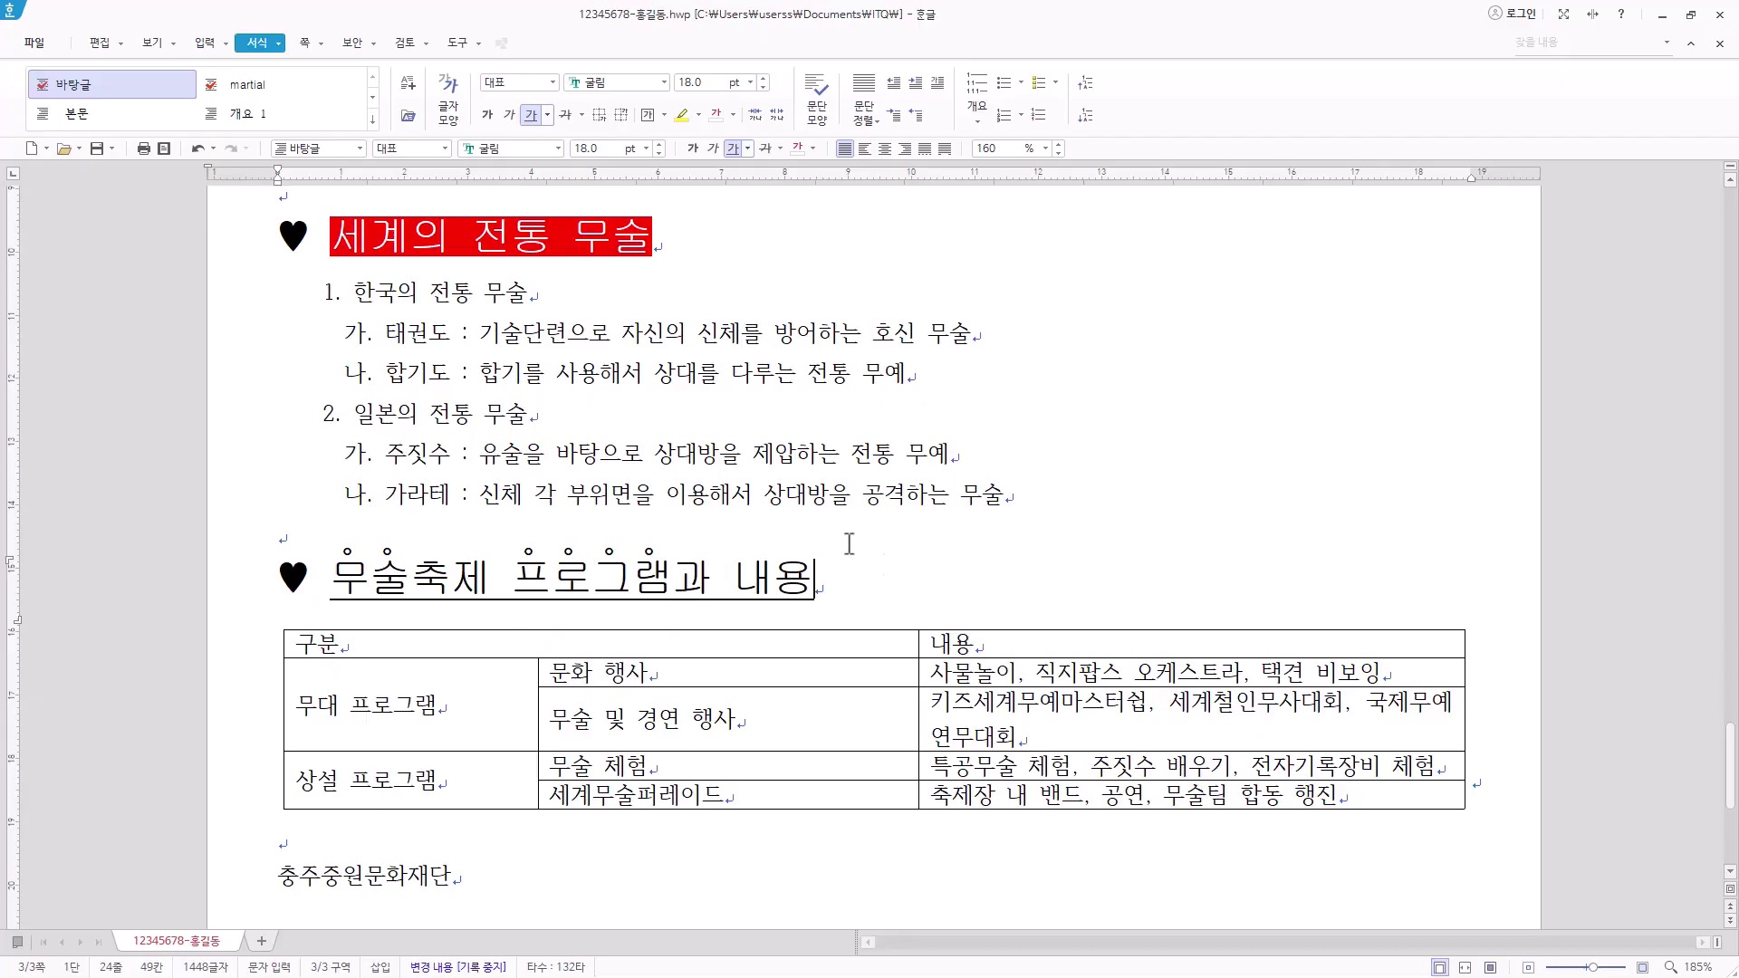
# Set all text in the program table to the 돋움 font and centre it in its cells
pyautogui.scroll(-2, 850, 543)
pyautogui.moveTo(438, 446); pyautogui.dragTo(1196, 593)
pyautogui.scroll(-1, 1037, 417)
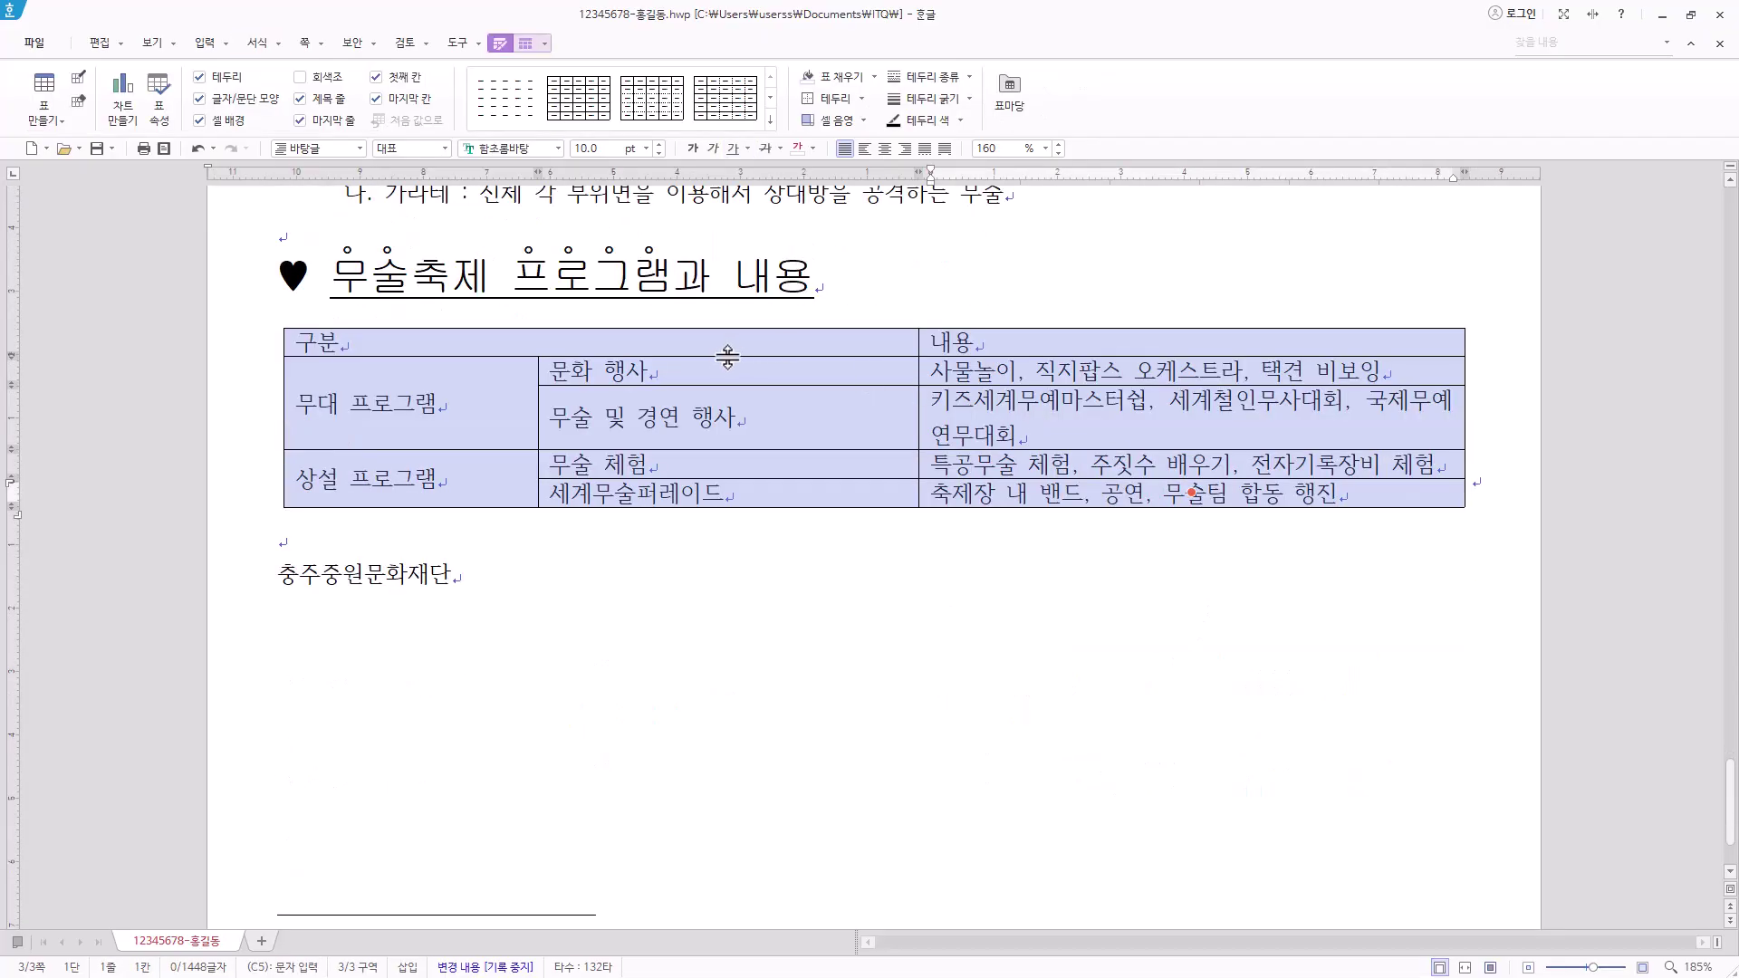
pyautogui.click(539, 150)
pyautogui.write('돋움')
pyautogui.press('Return')
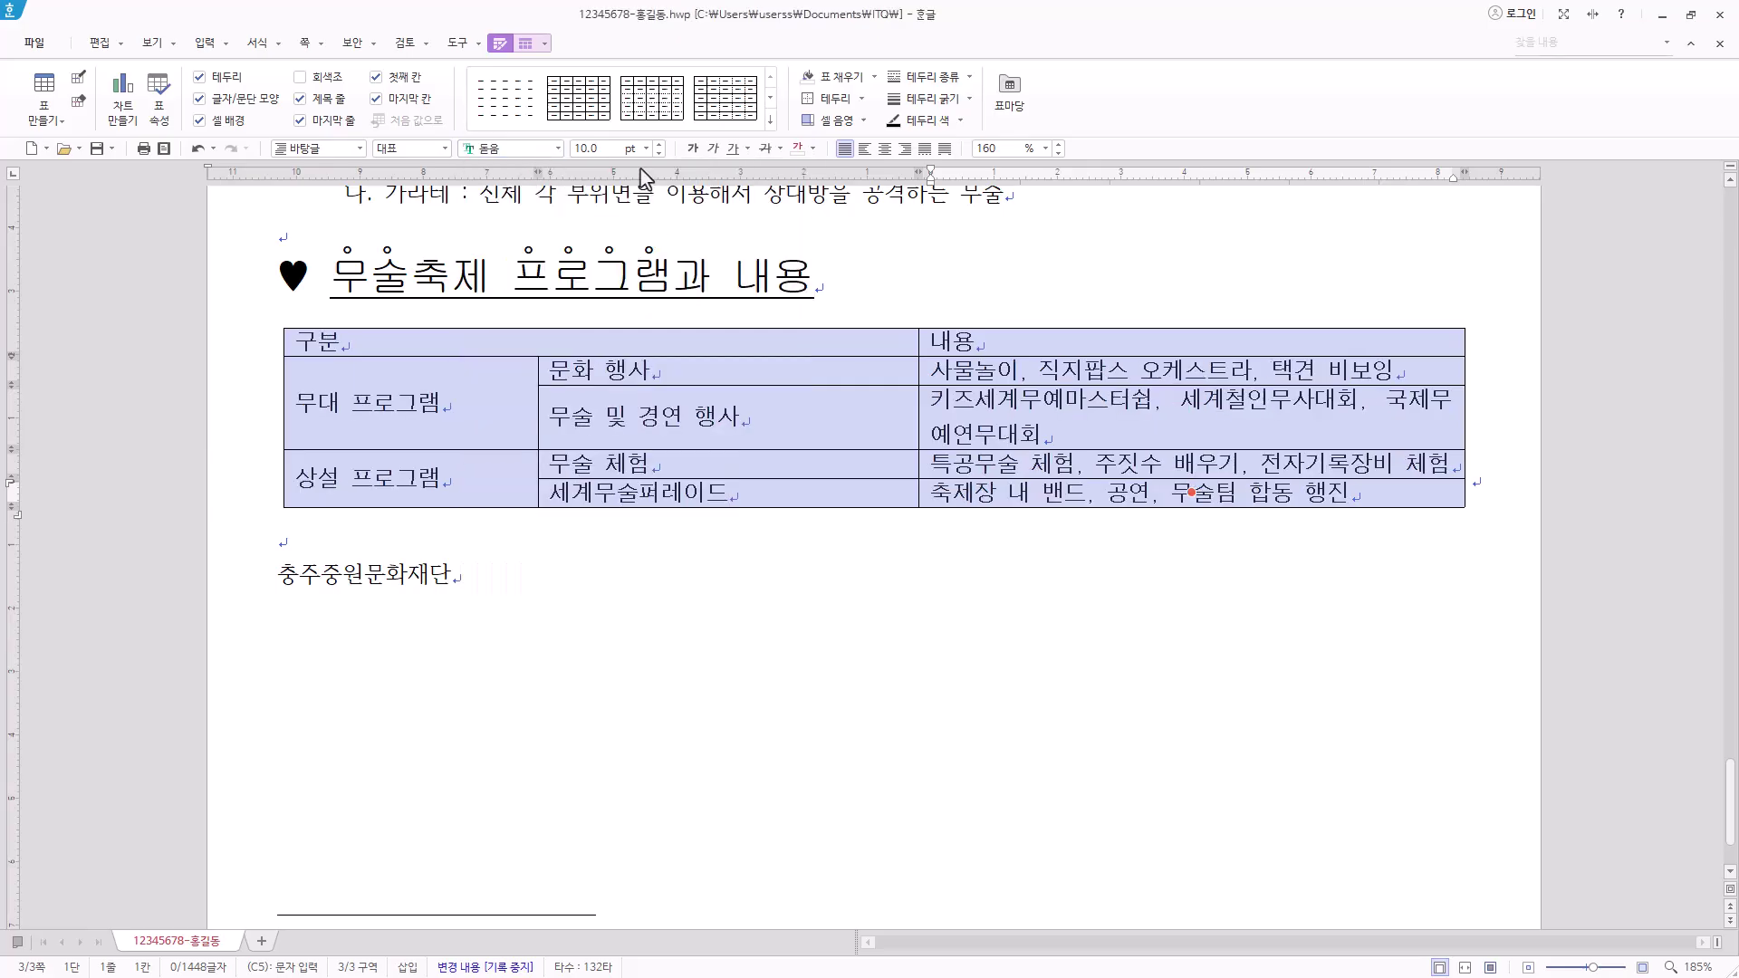
pyautogui.click(887, 150)
pyautogui.press('Escape')
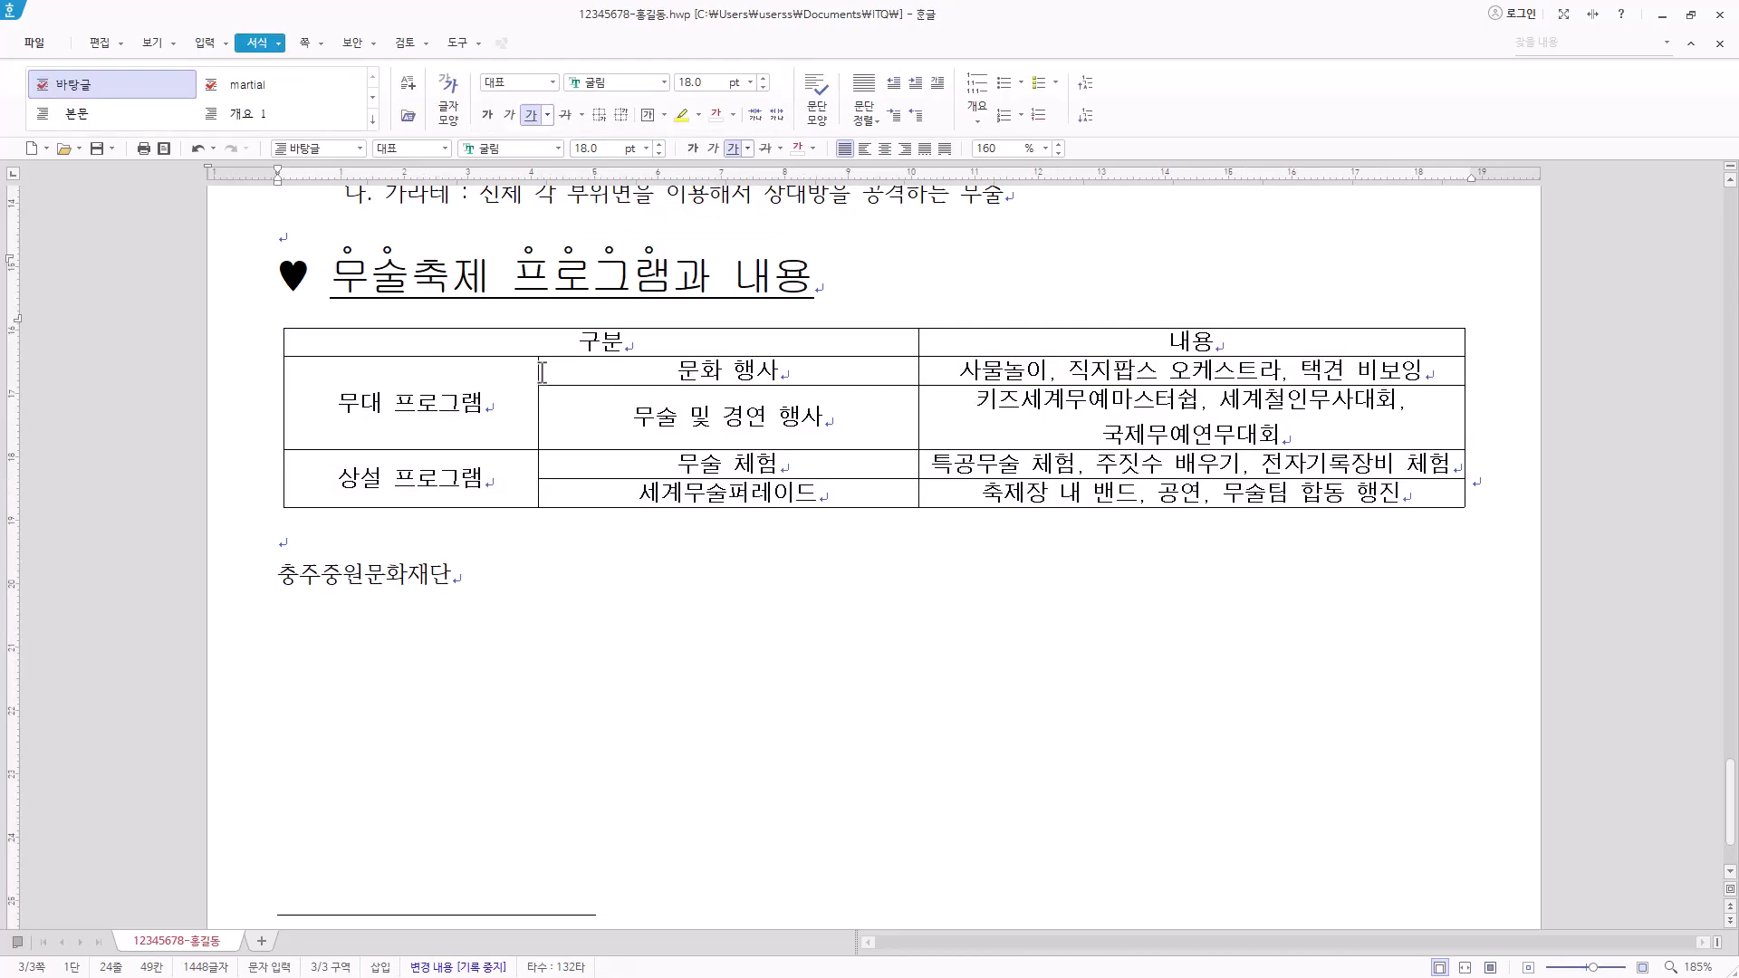
# Narrow the table's first and second columns, widening the 내용 column so that each entry fits on one line
pyautogui.moveTo(537, 406); pyautogui.dragTo(503, 407)
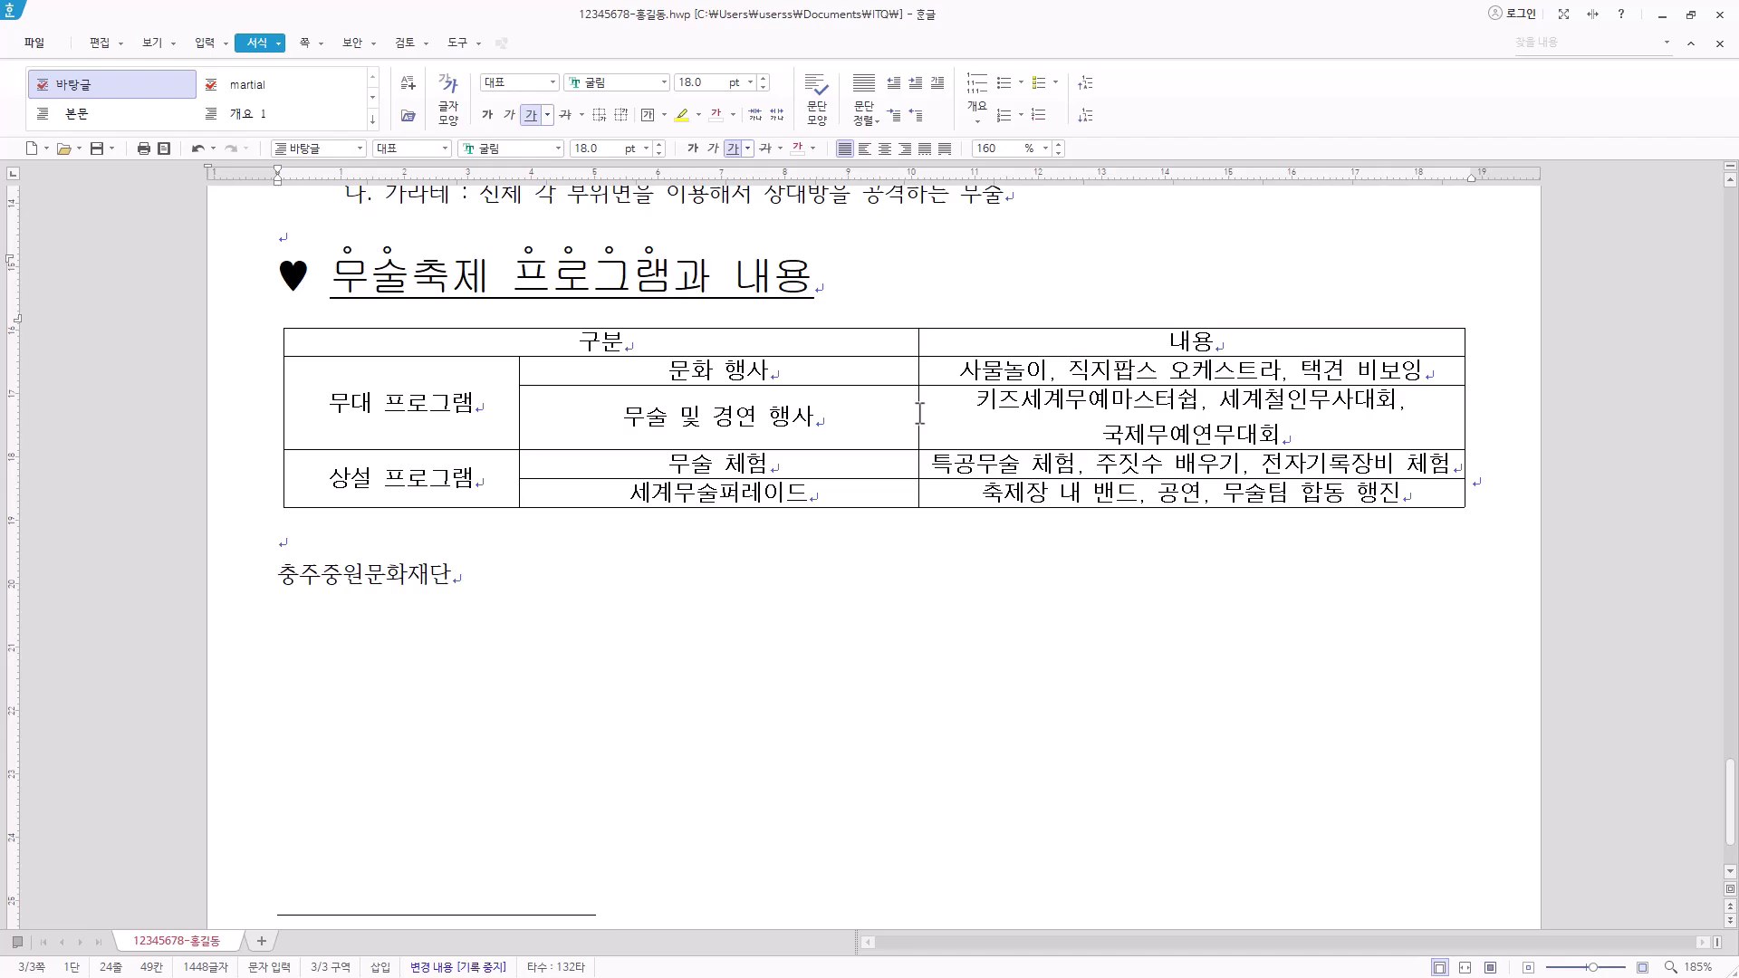
pyautogui.moveTo(919, 414); pyautogui.dragTo(760, 416)
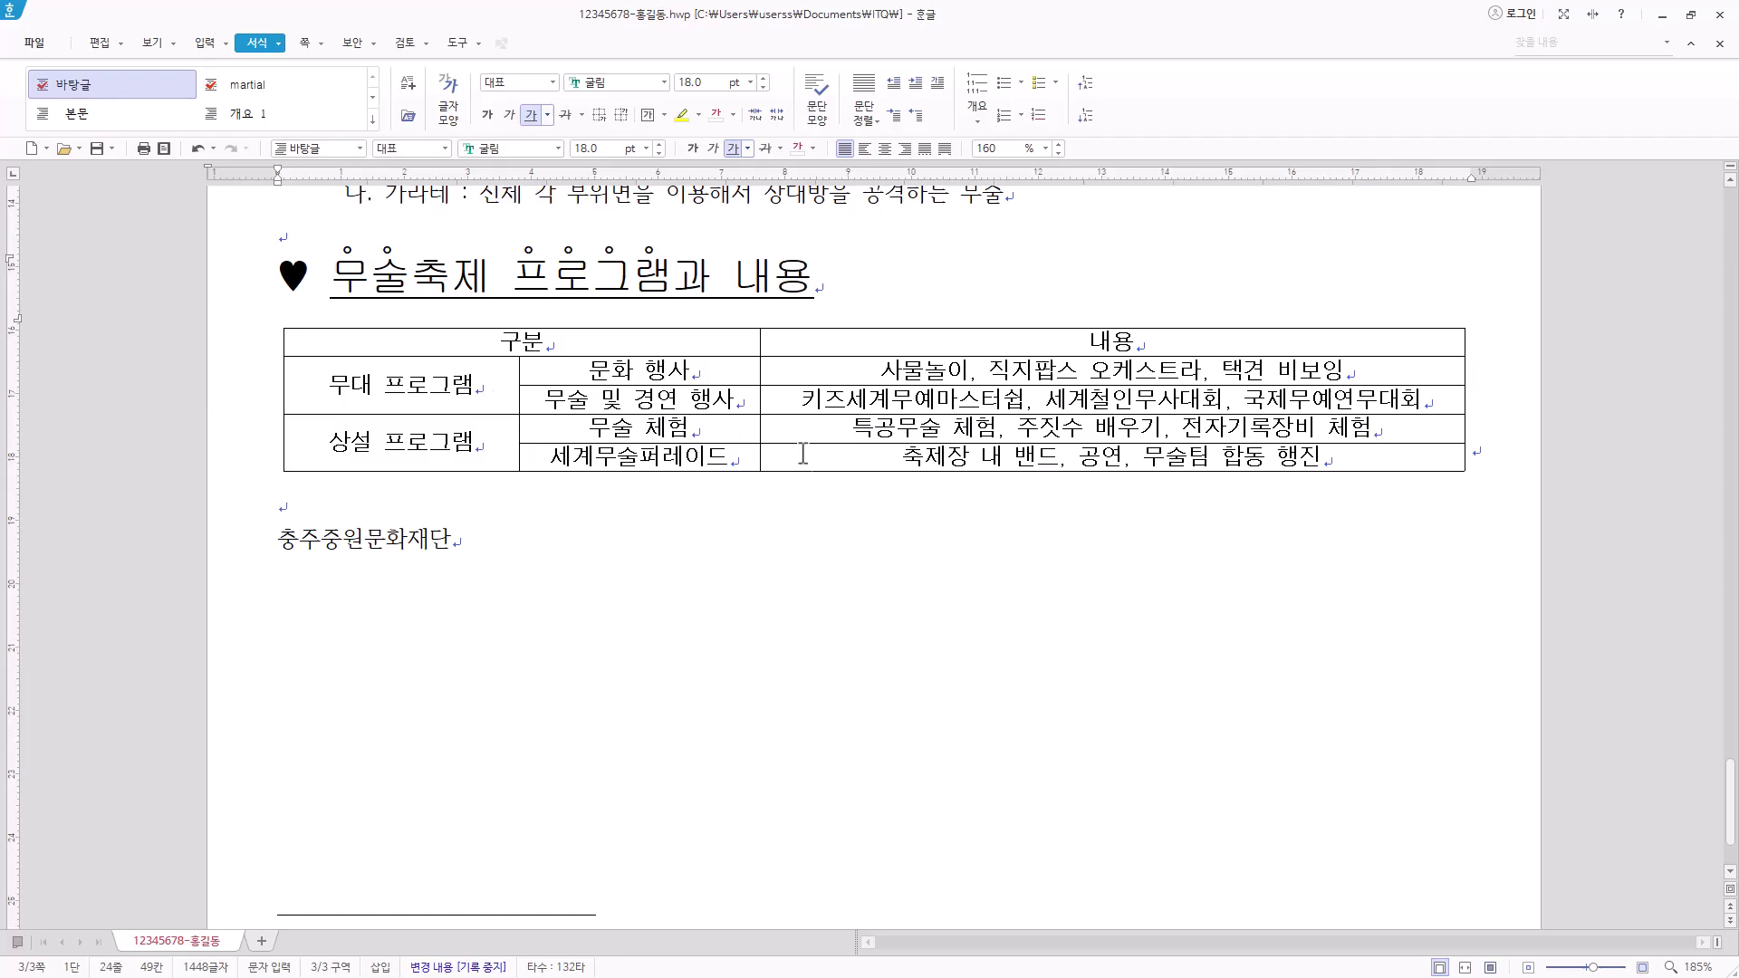
# Increase the height of all rows in the program table evenly by two increments
pyautogui.click(1016, 427)
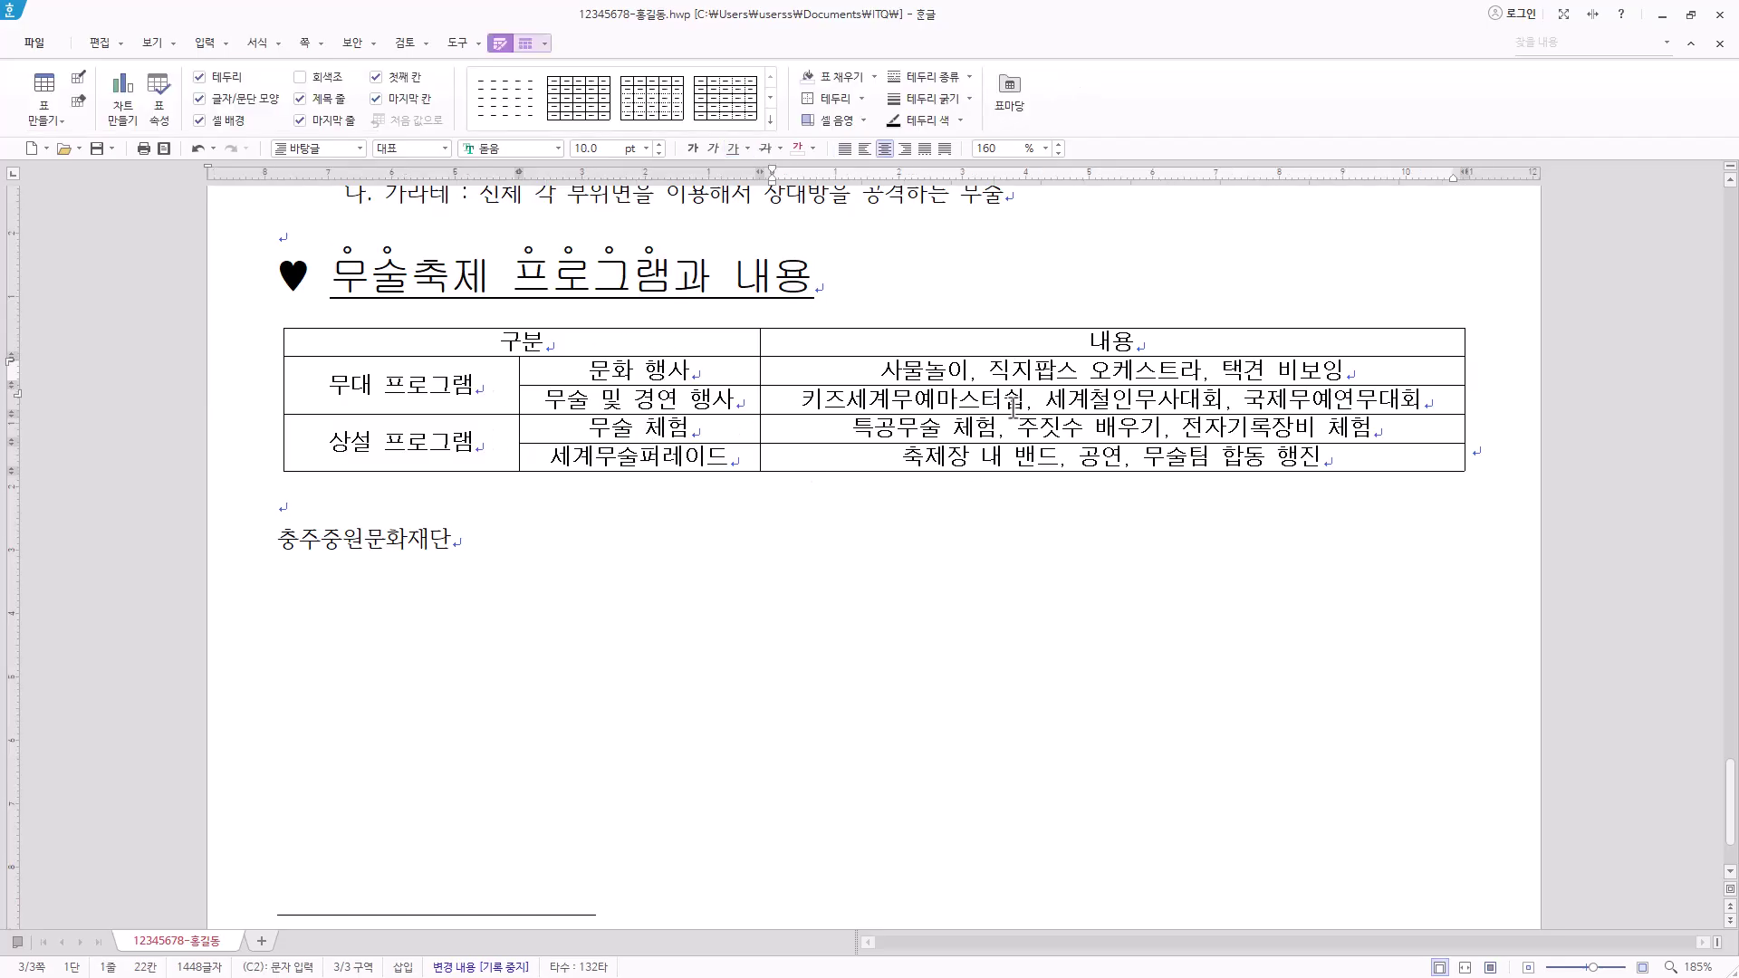
pyautogui.moveTo(493, 344); pyautogui.dragTo(1234, 476)
pyautogui.scroll(-2, 841, 706)
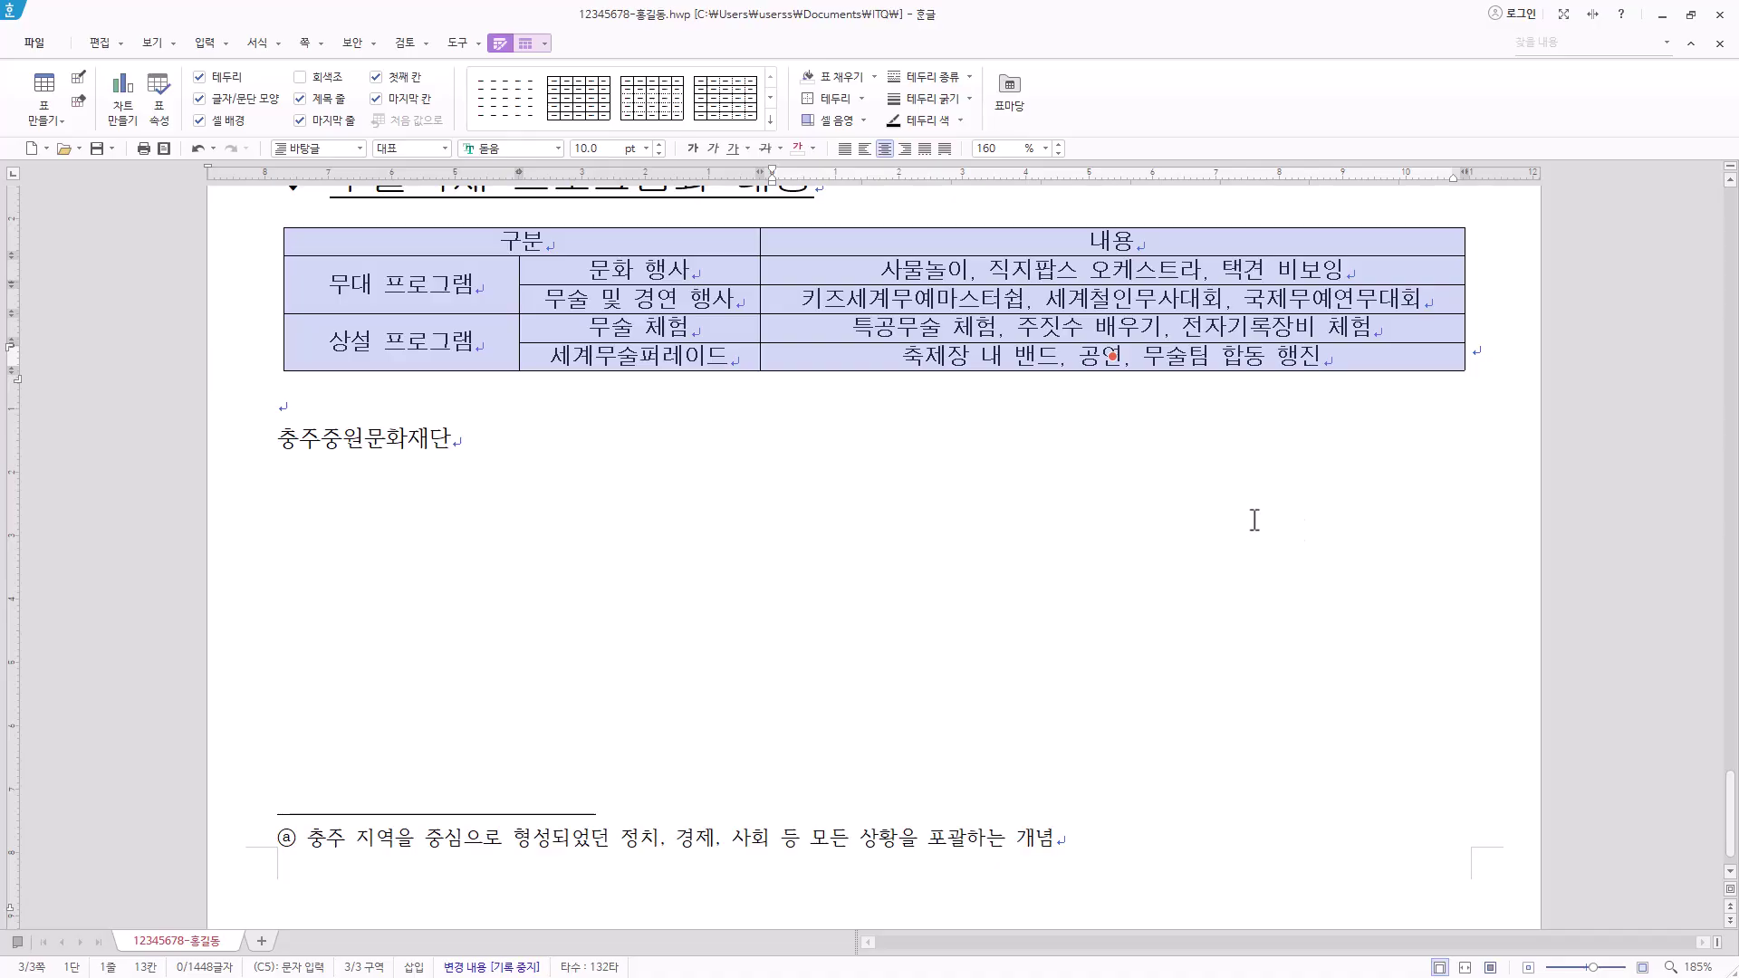
pyautogui.hotkey('ctrl', 'Down')
pyautogui.hotkey('ctrl', 'Down')
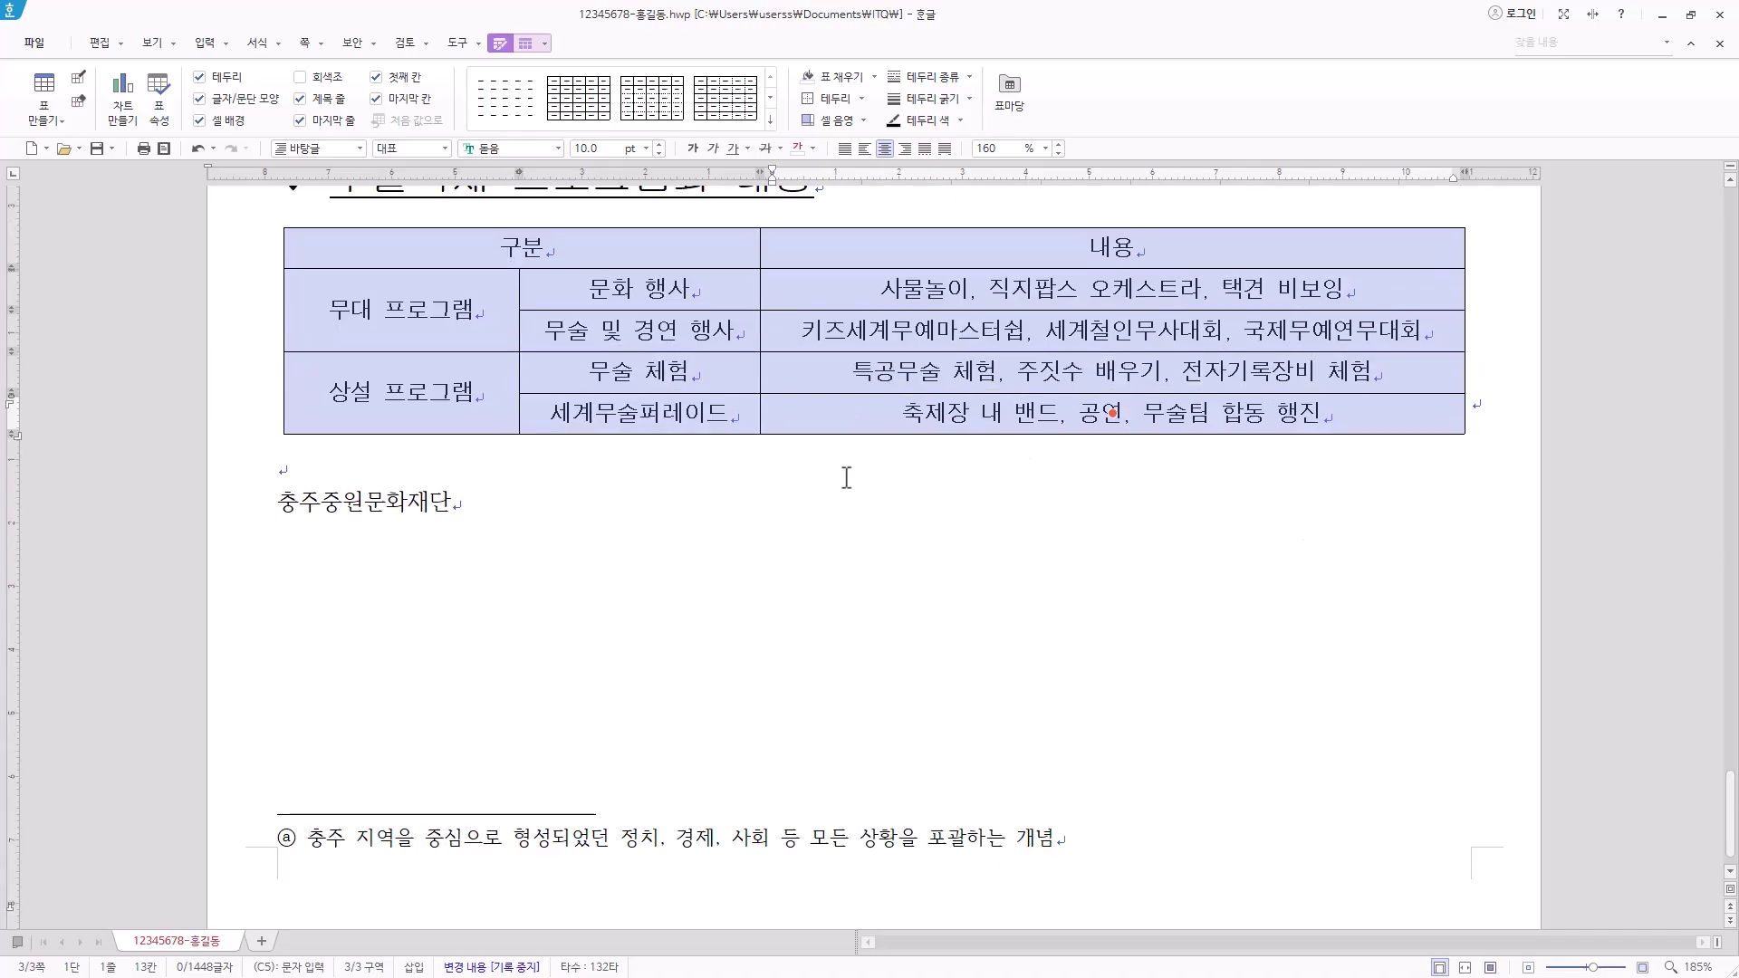
pyautogui.click(841, 540)
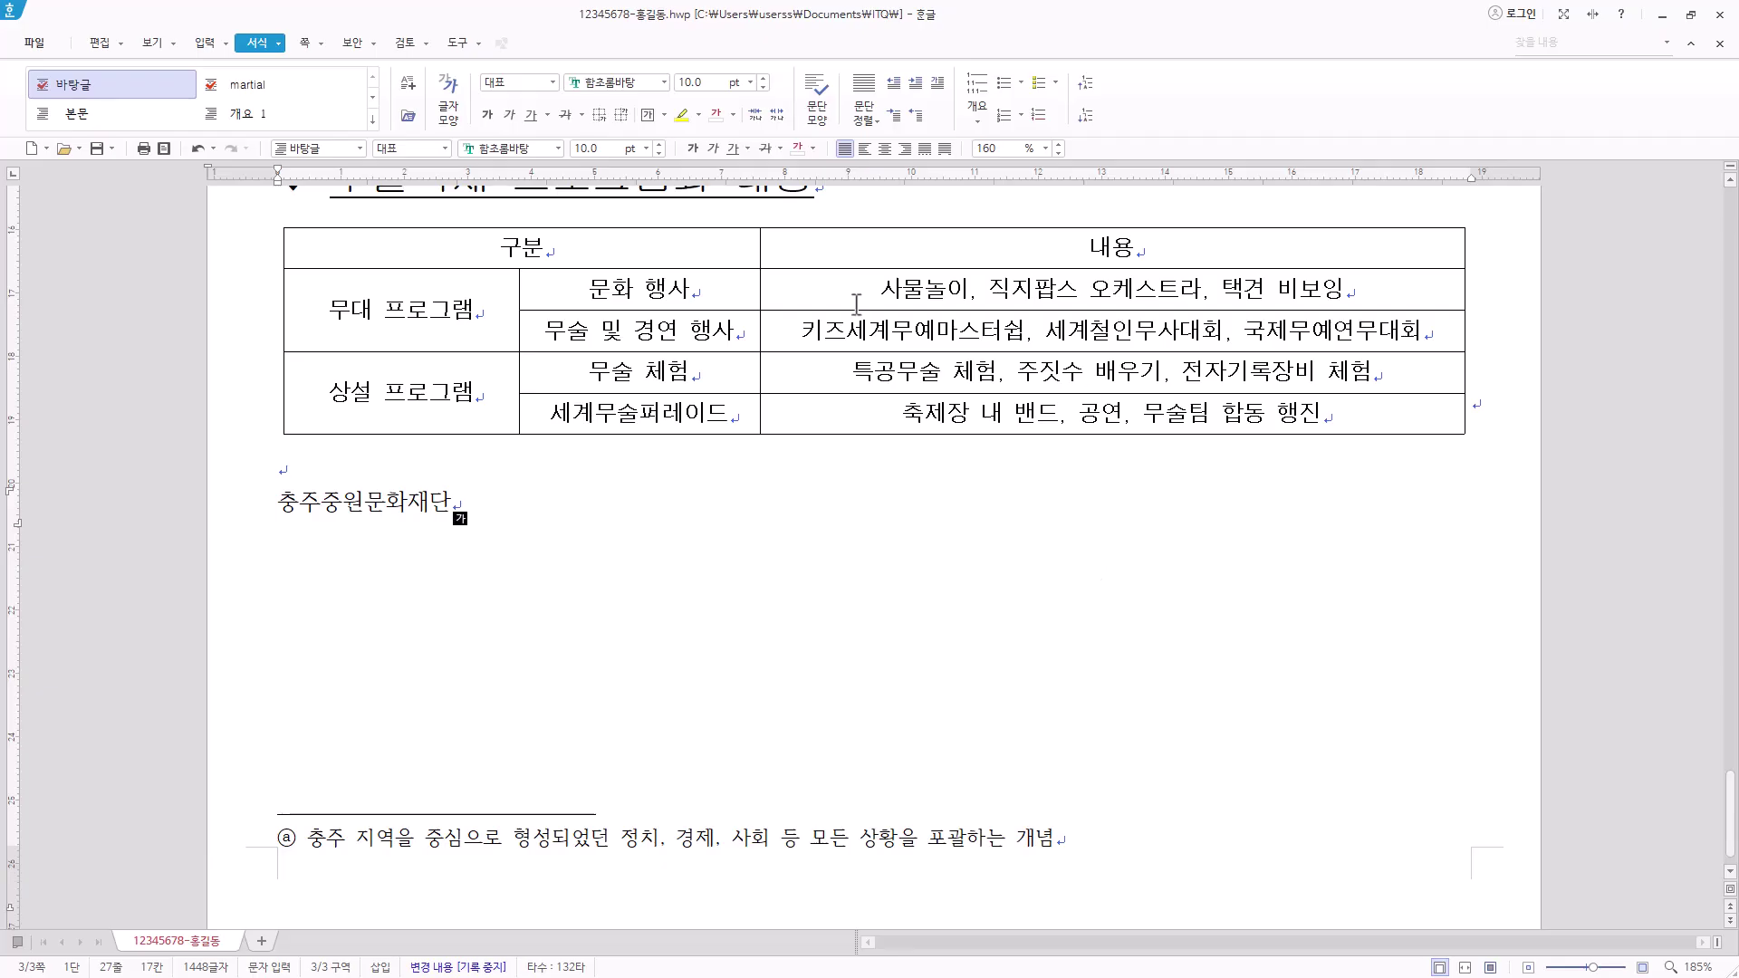
# Choose a double line for the top and bottom outer borders of the whole program table
pyautogui.moveTo(484, 237); pyautogui.dragTo(1315, 410)
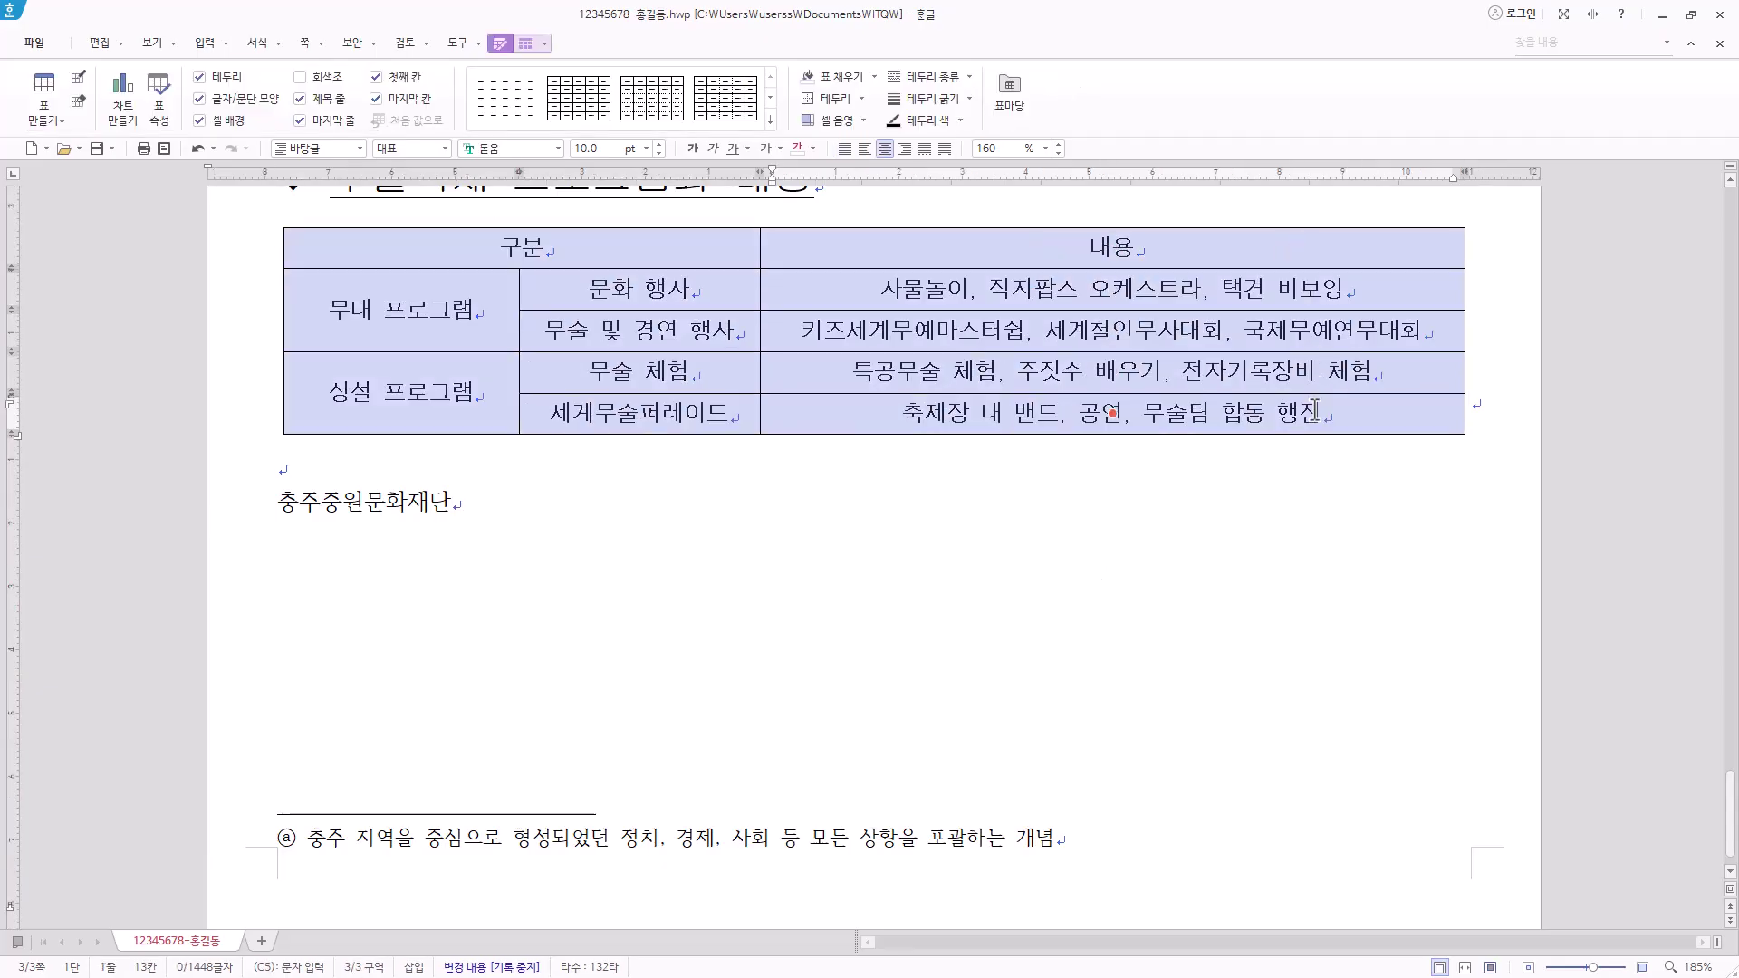
pyautogui.press('l')
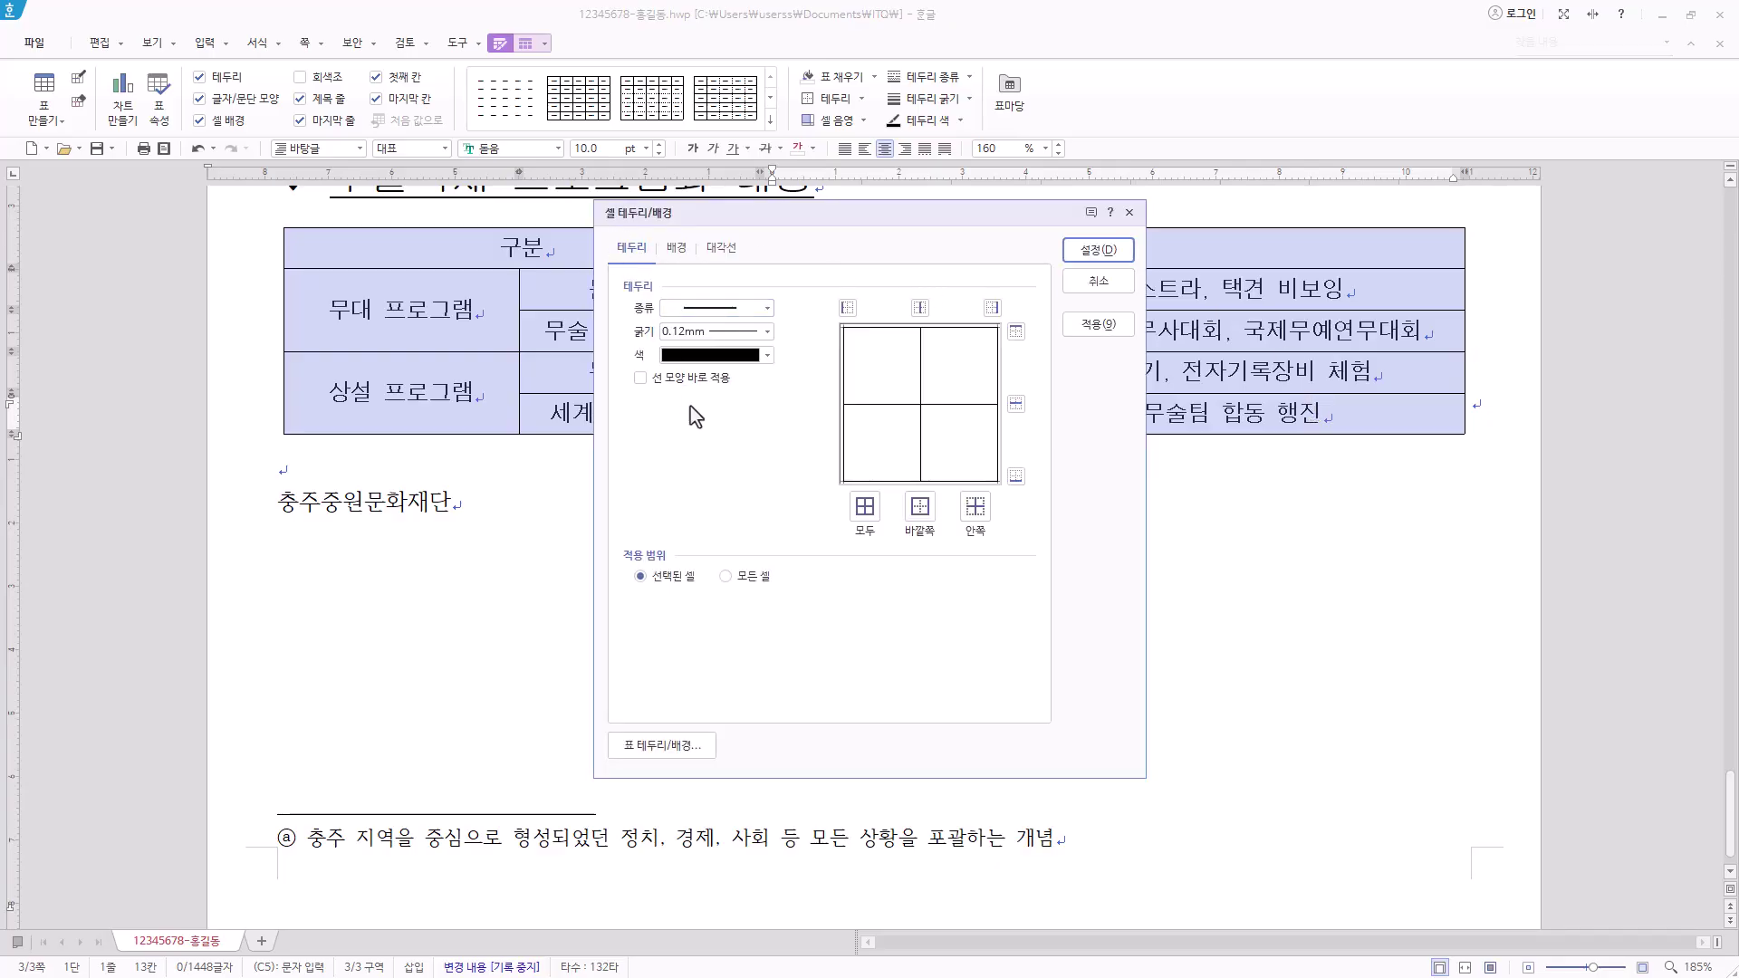
pyautogui.click(675, 380)
pyautogui.click(766, 310)
pyautogui.click(739, 464)
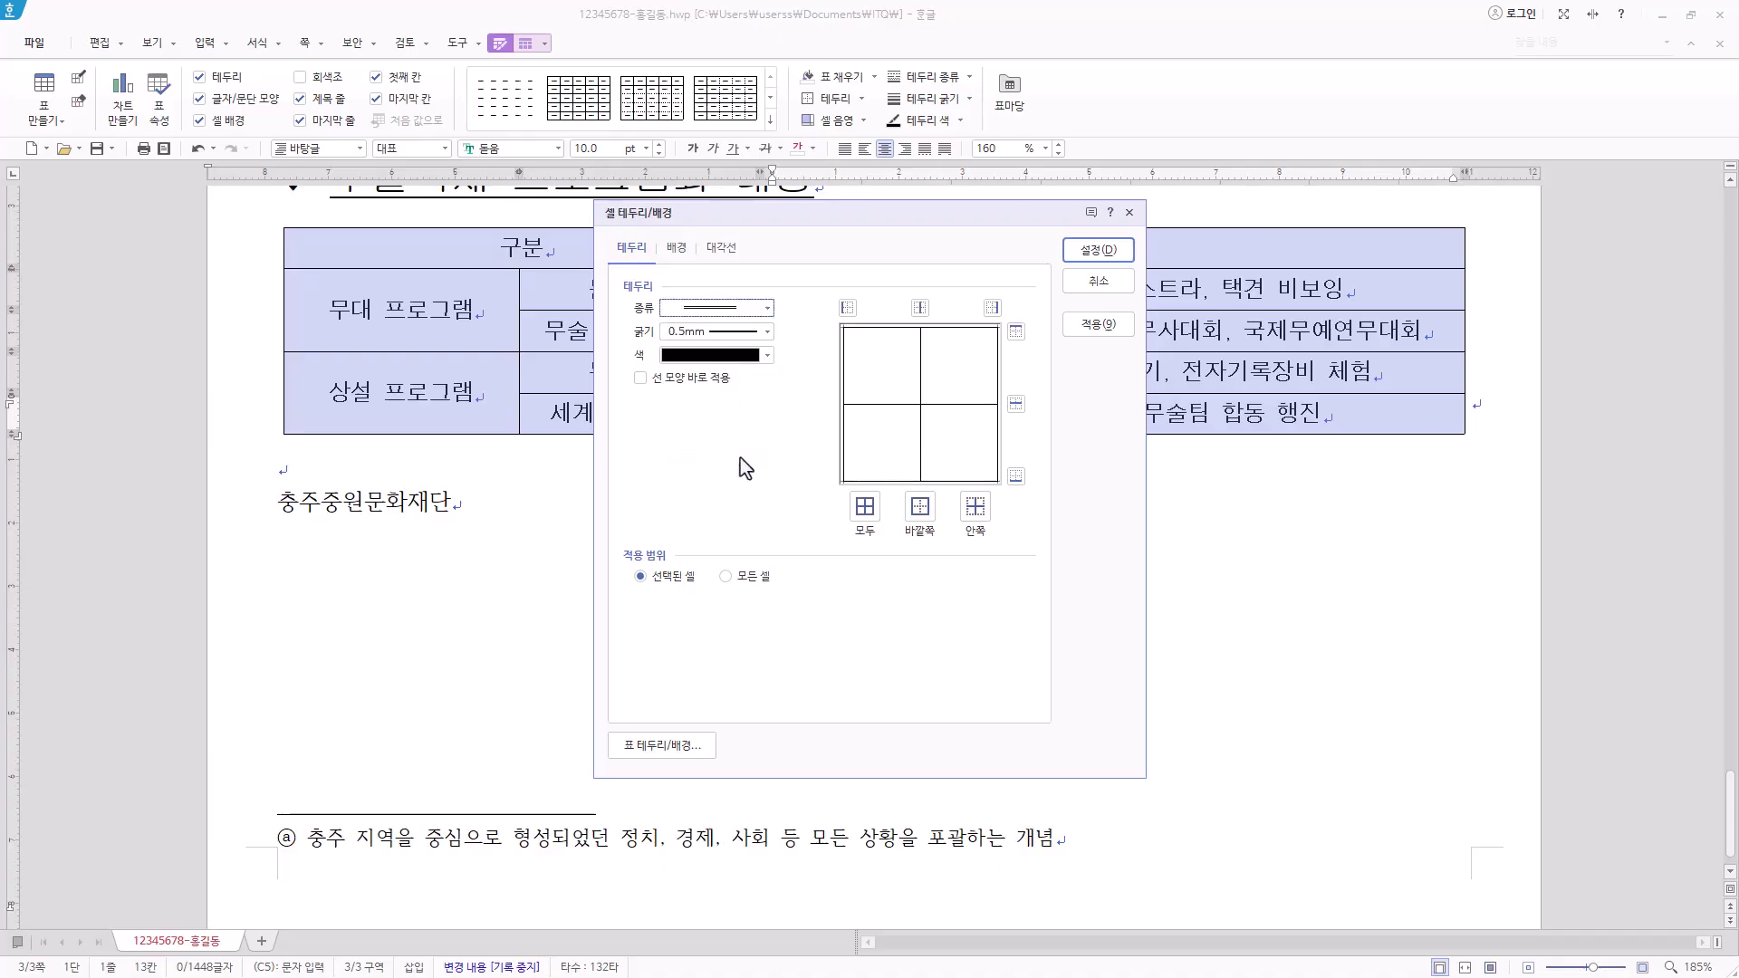
pyautogui.click(1015, 333)
pyautogui.click(1015, 477)
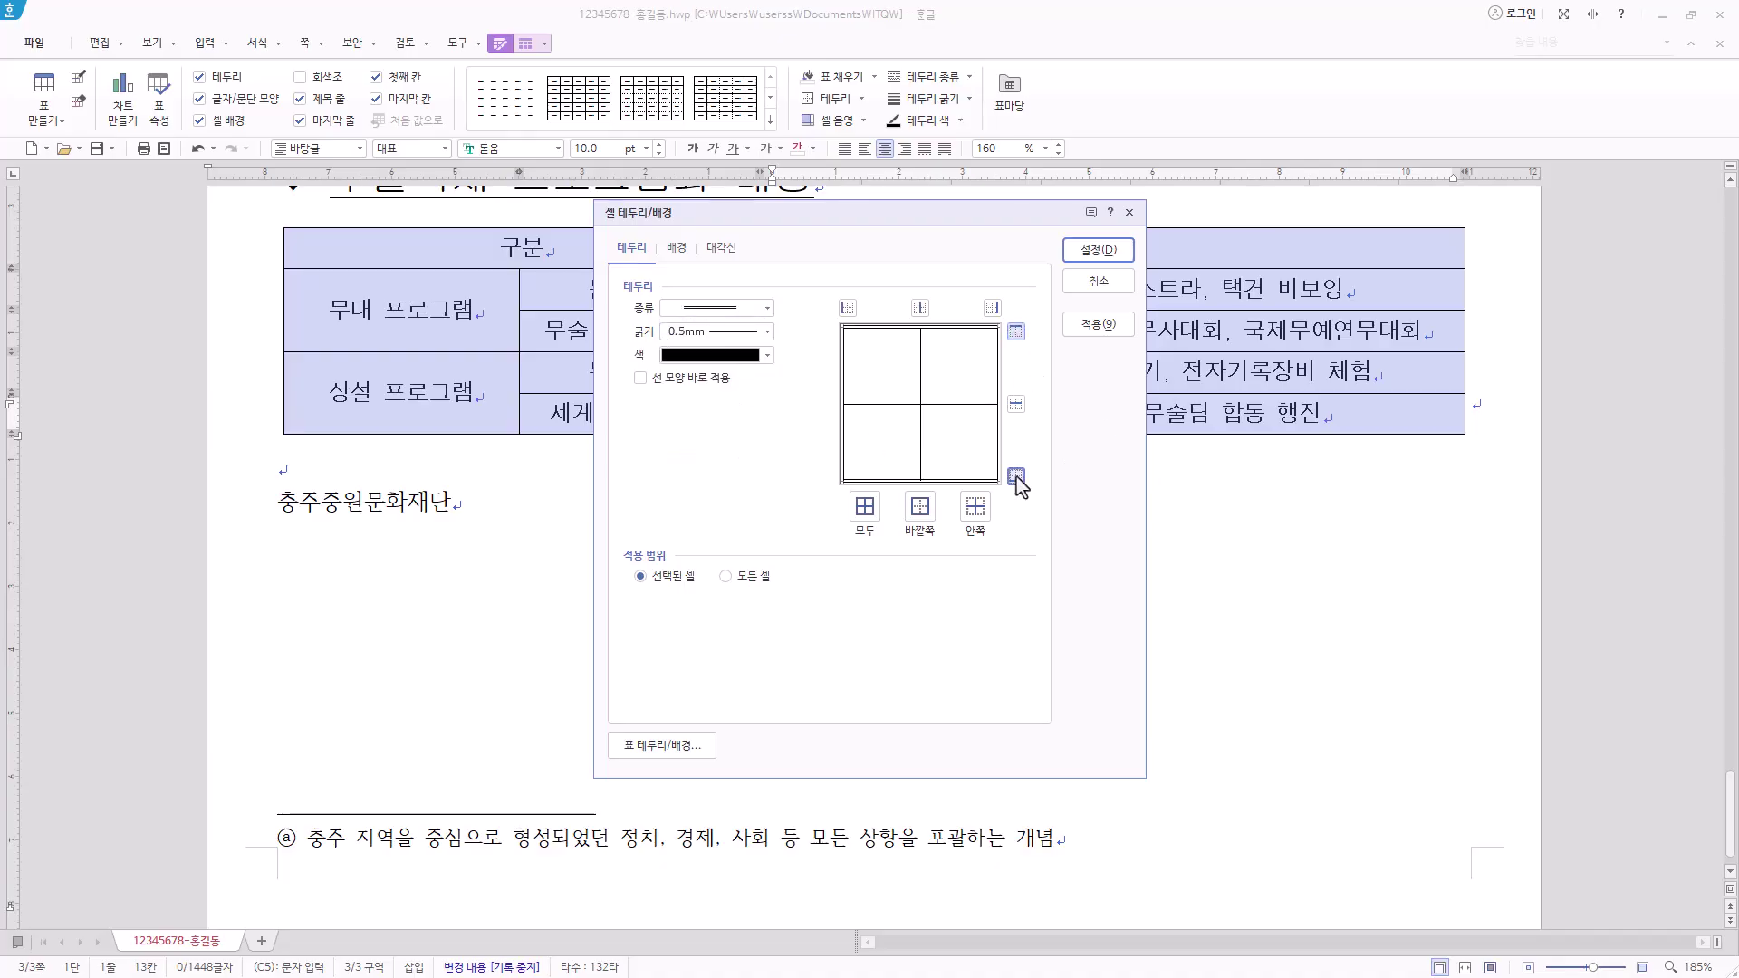
# Remove the left and right outer border lines of the program table and apply the border settings
pyautogui.click(763, 310)
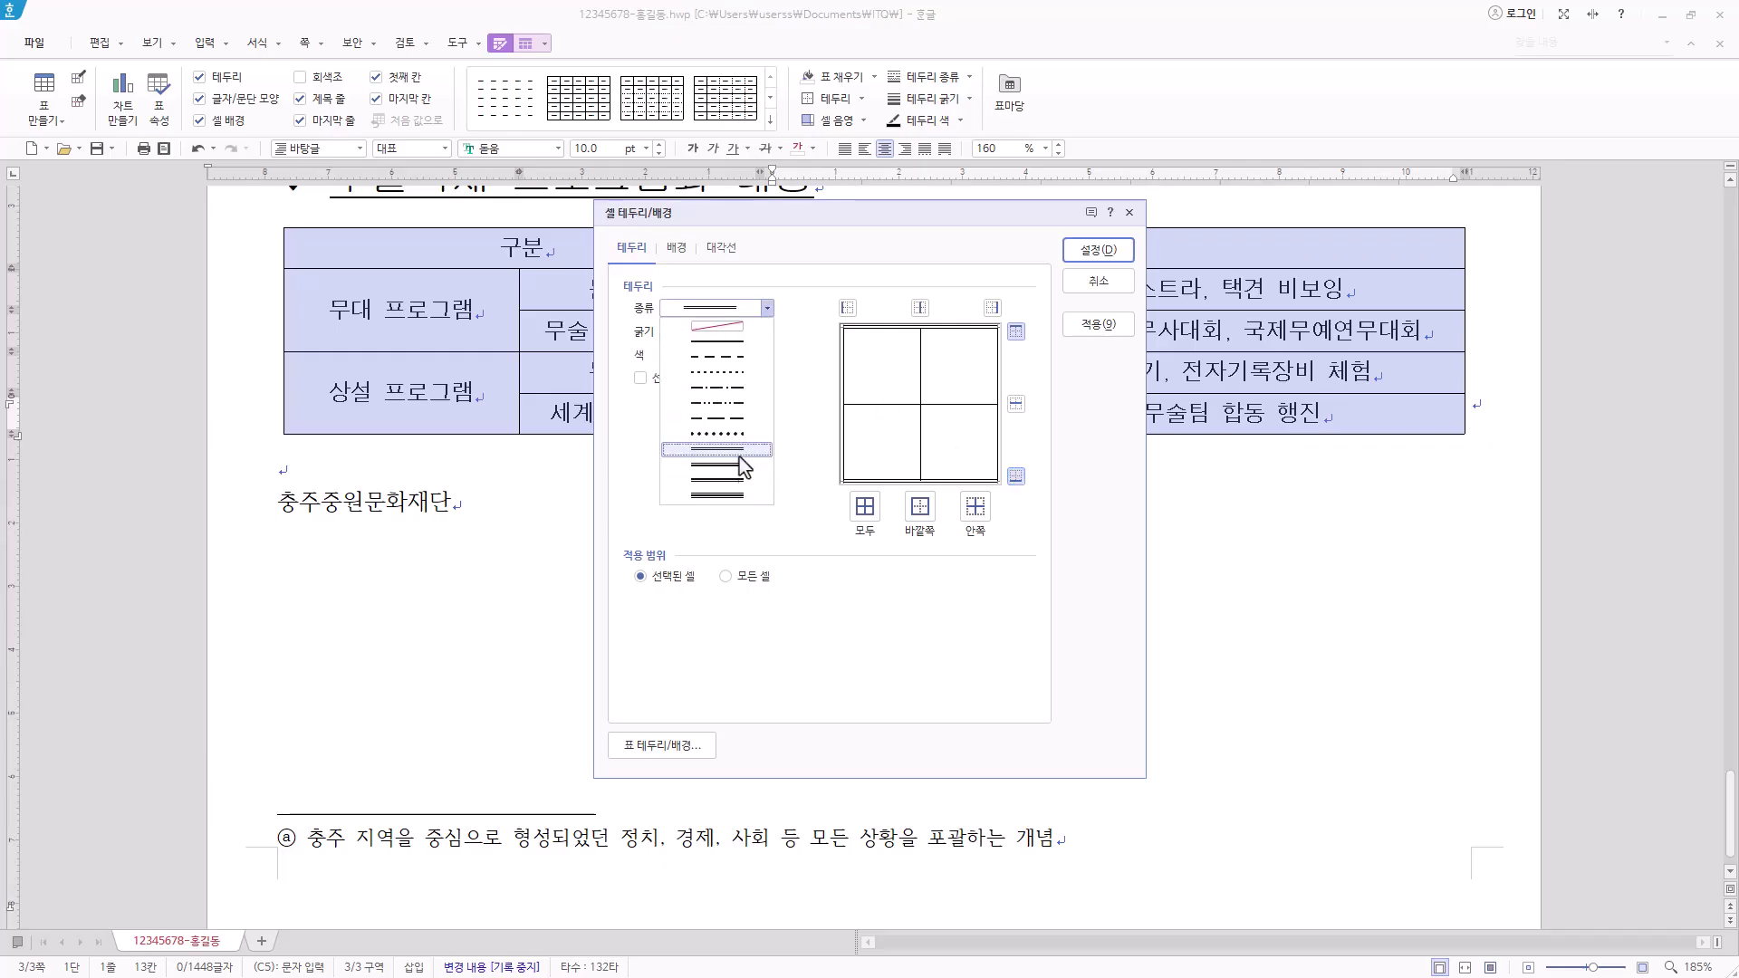
pyautogui.click(753, 328)
pyautogui.click(848, 308)
pyautogui.click(996, 309)
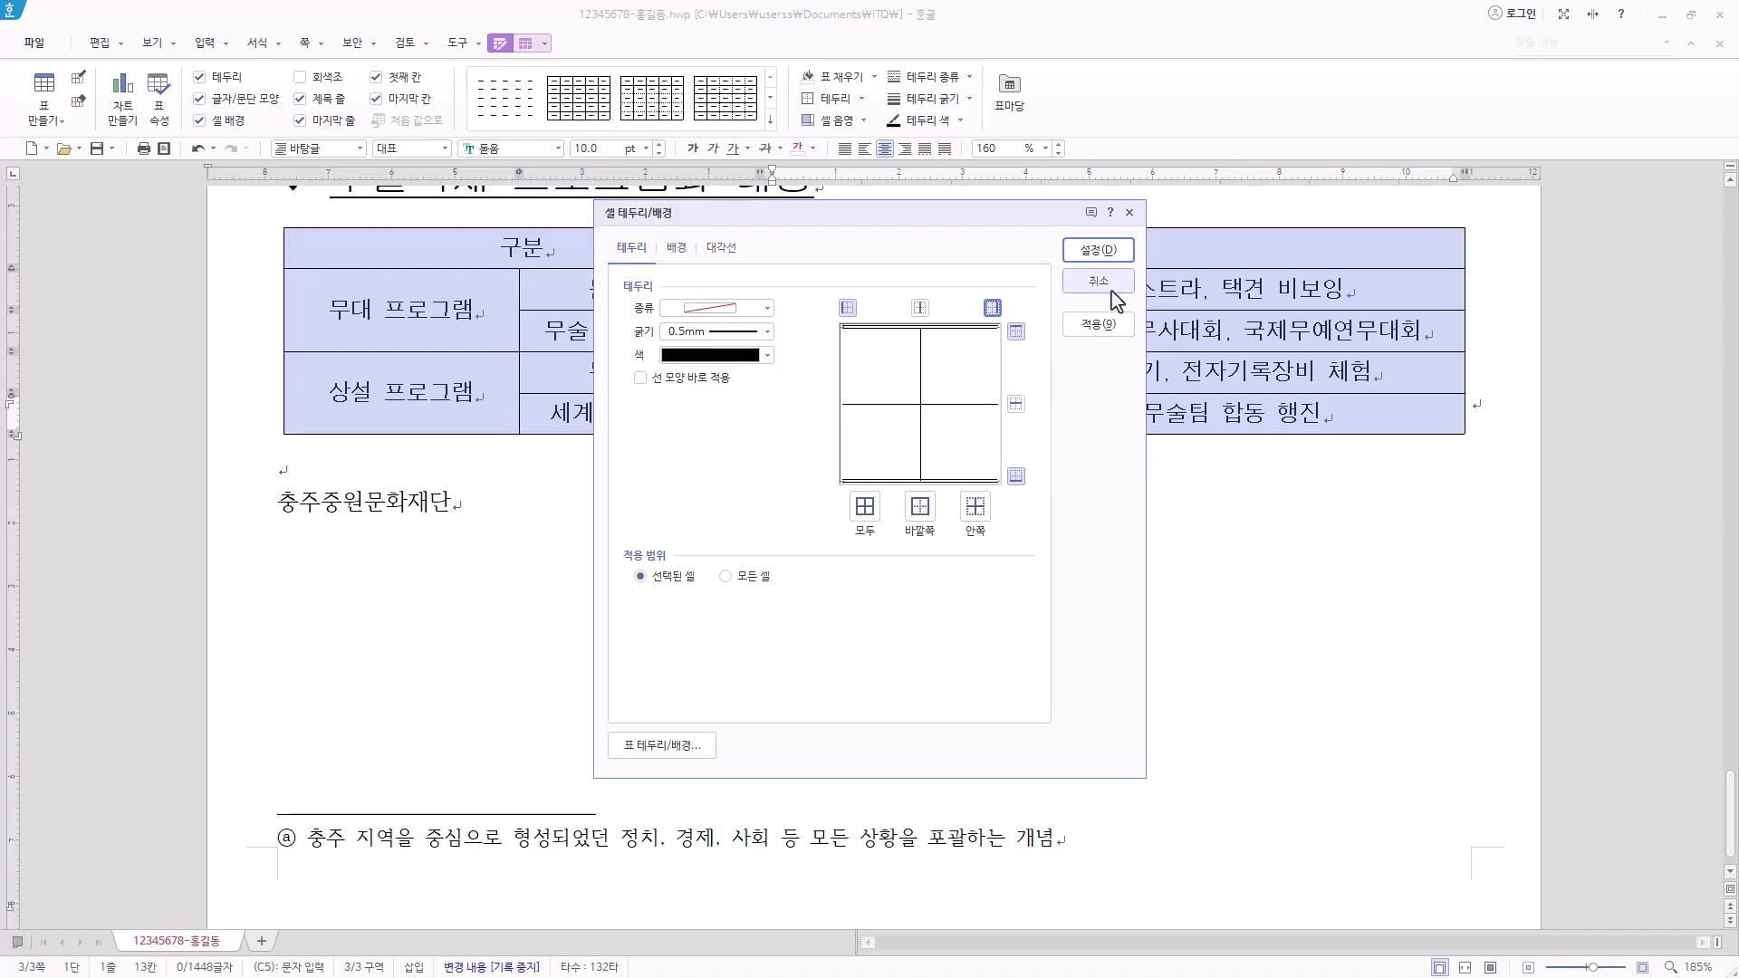
pyautogui.click(1098, 251)
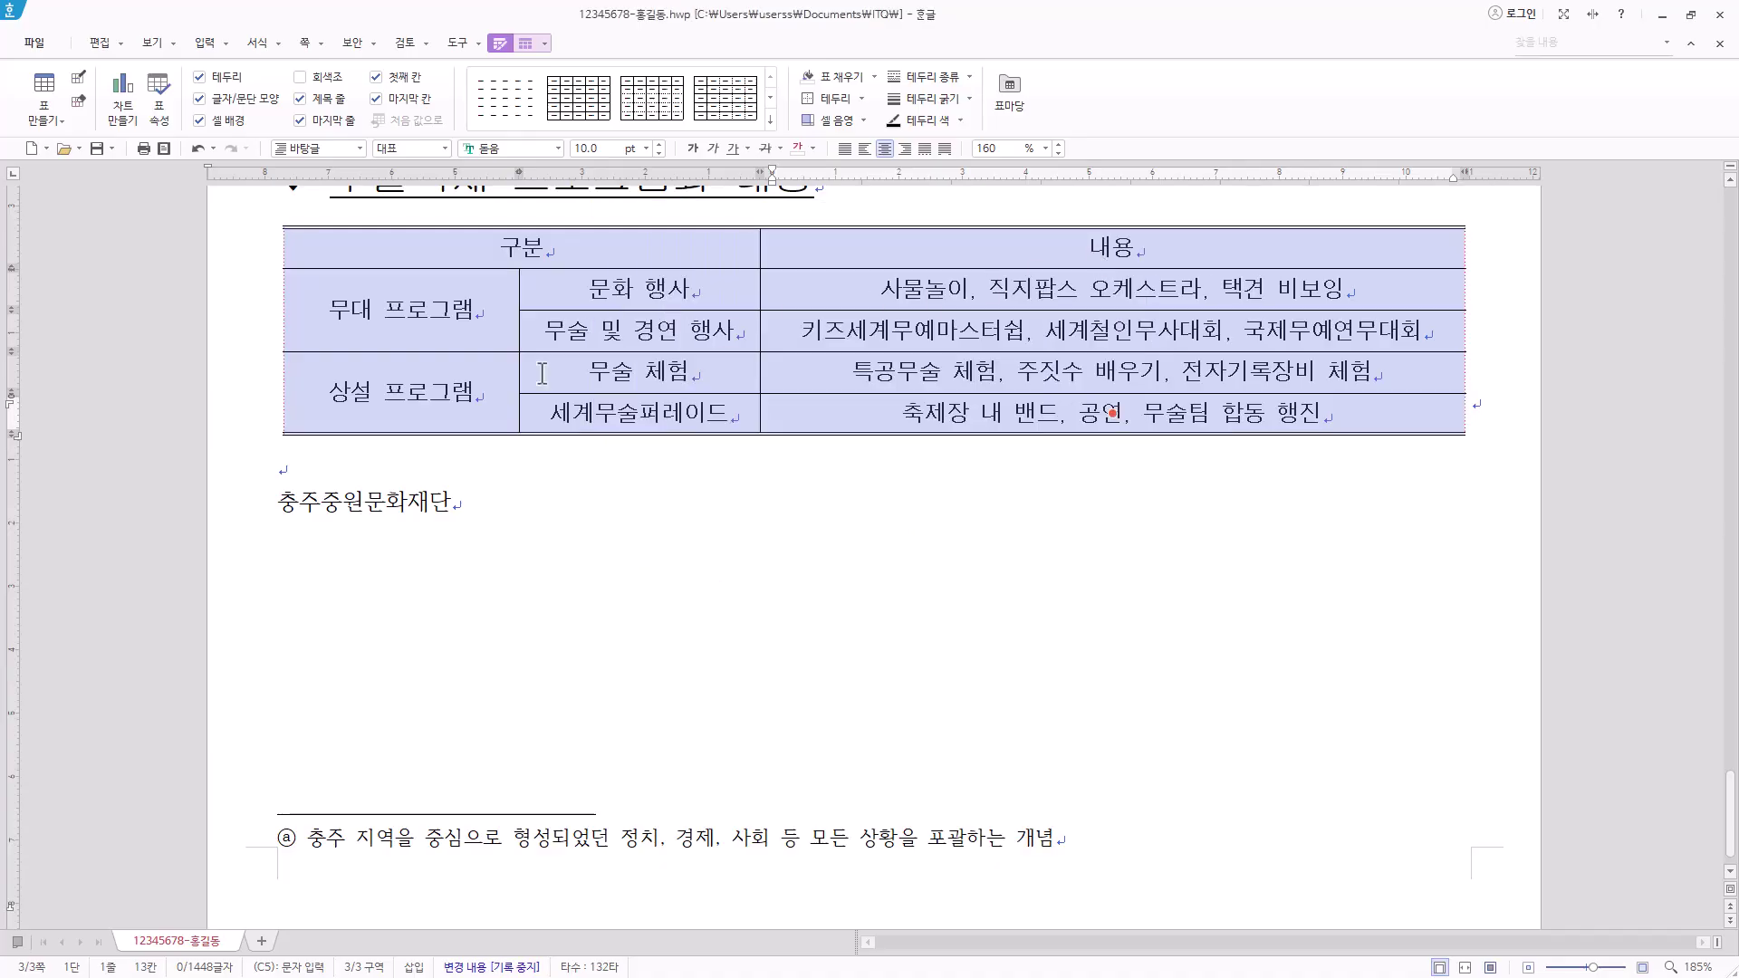
# Choose a double line for the bottom border of the table's header row (구분, 내용)
pyautogui.moveTo(435, 251); pyautogui.dragTo(1062, 250)
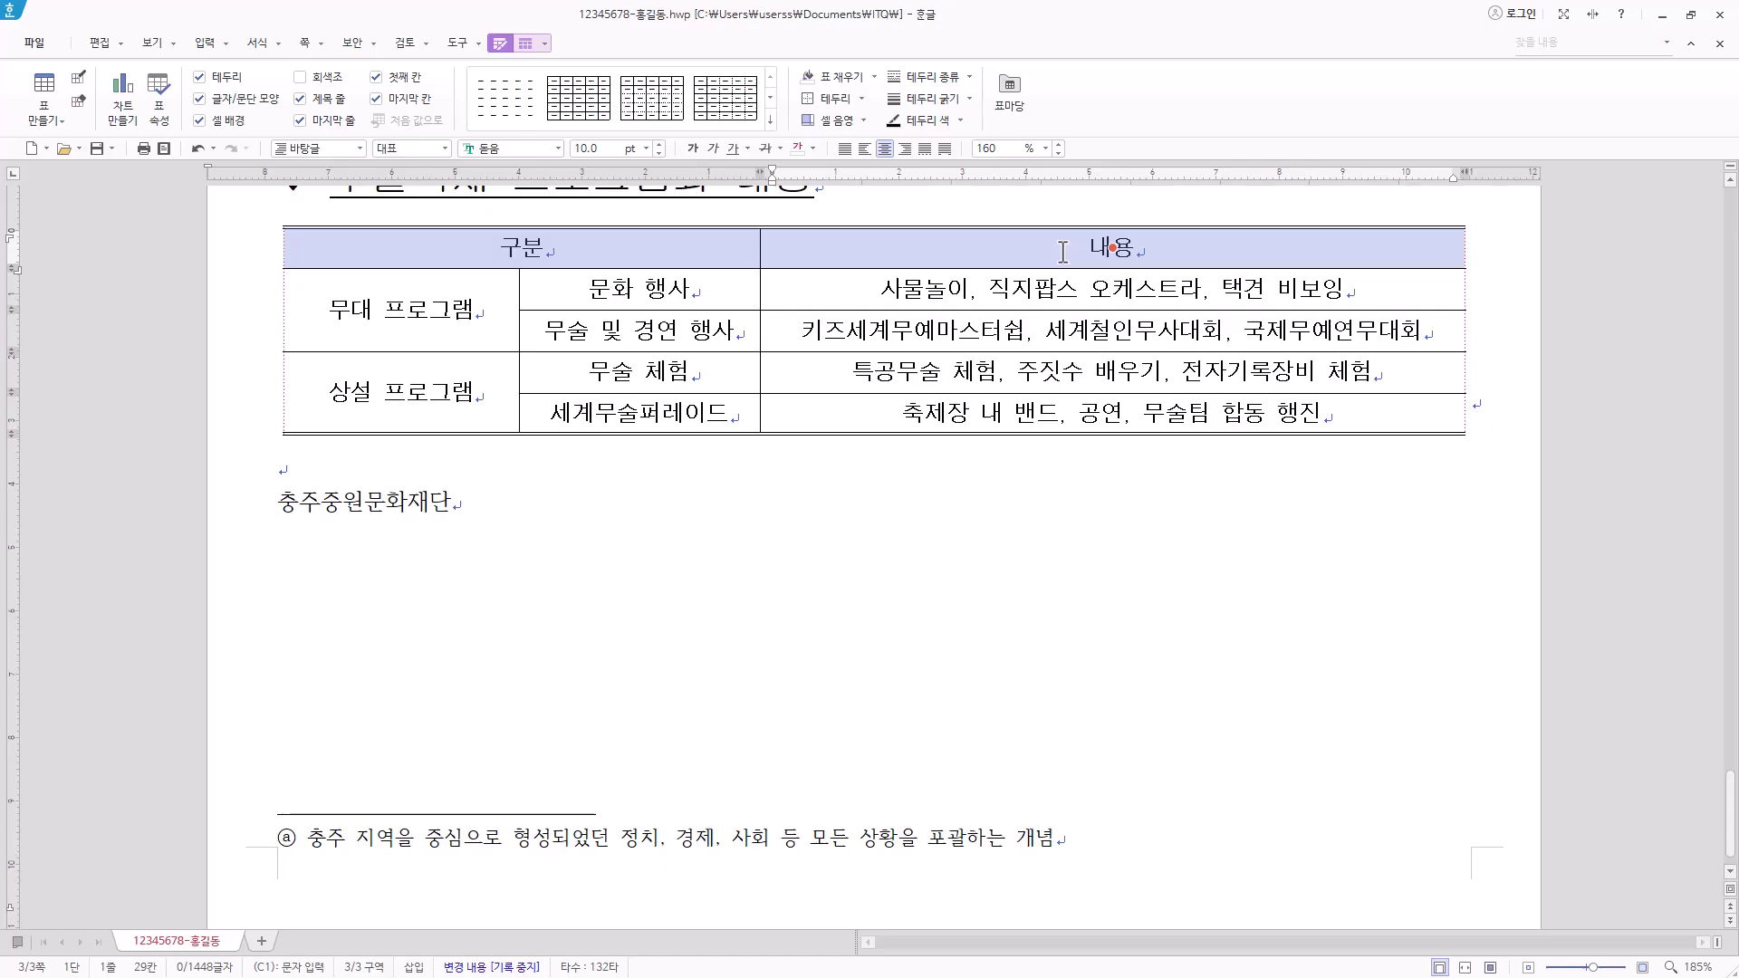
pyautogui.press('l')
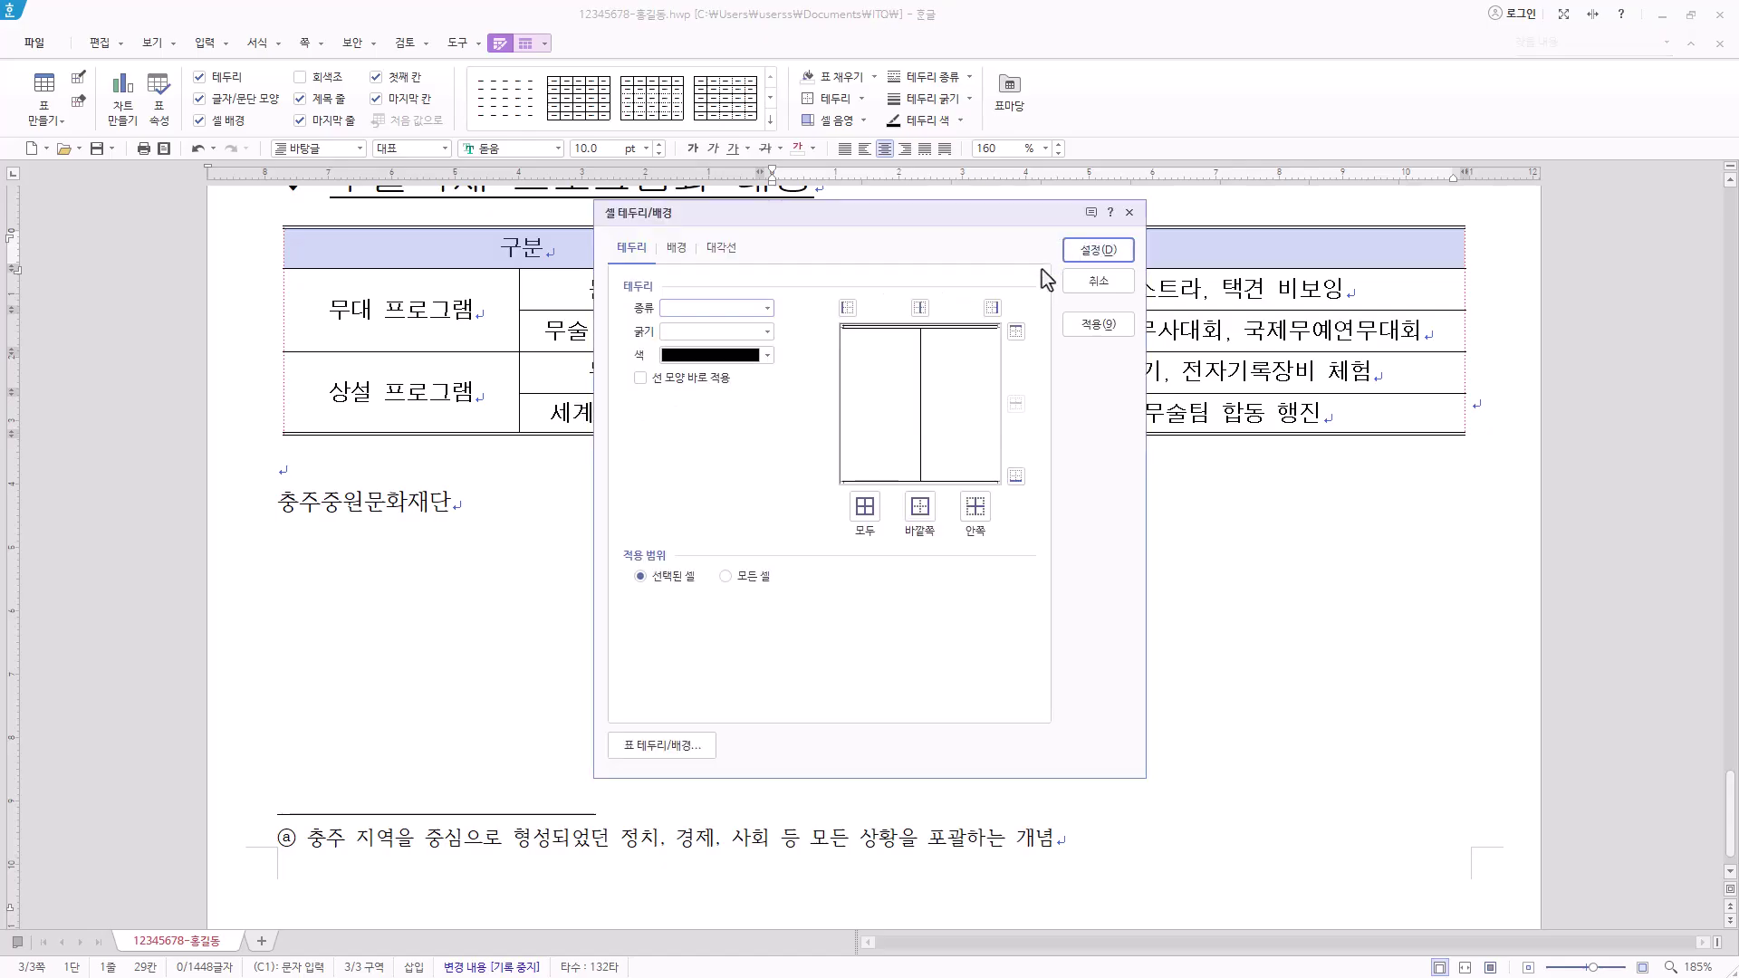
pyautogui.click(770, 308)
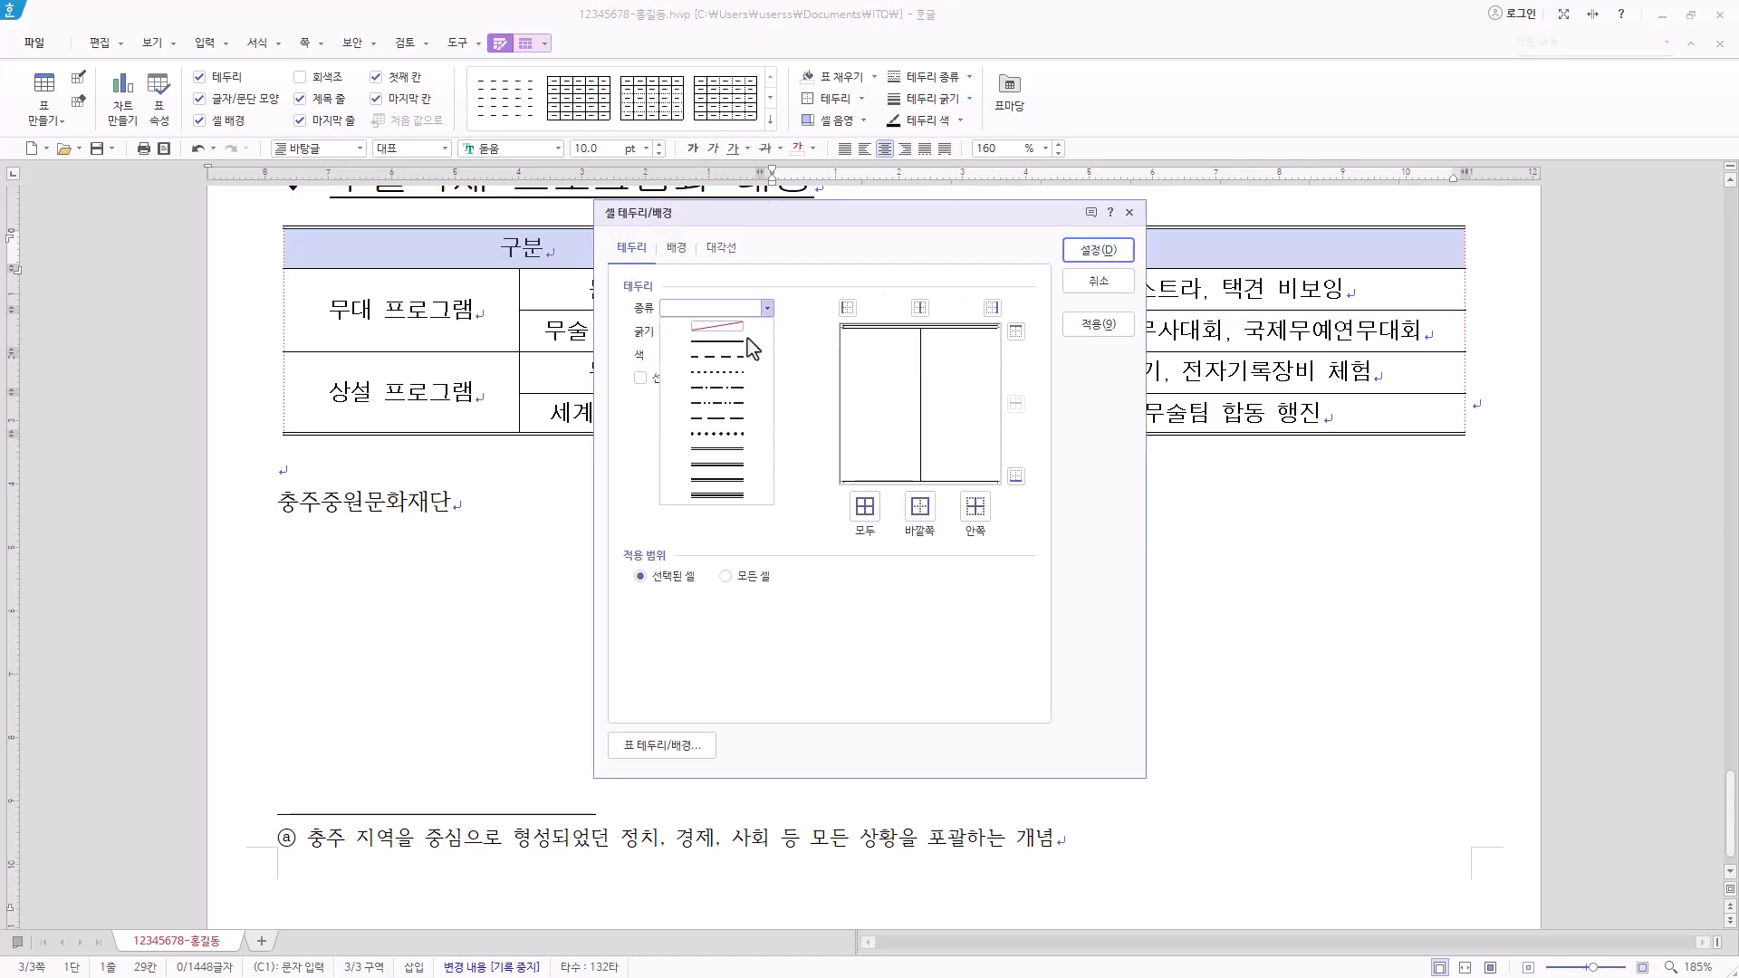
pyautogui.click(730, 450)
pyautogui.click(1017, 475)
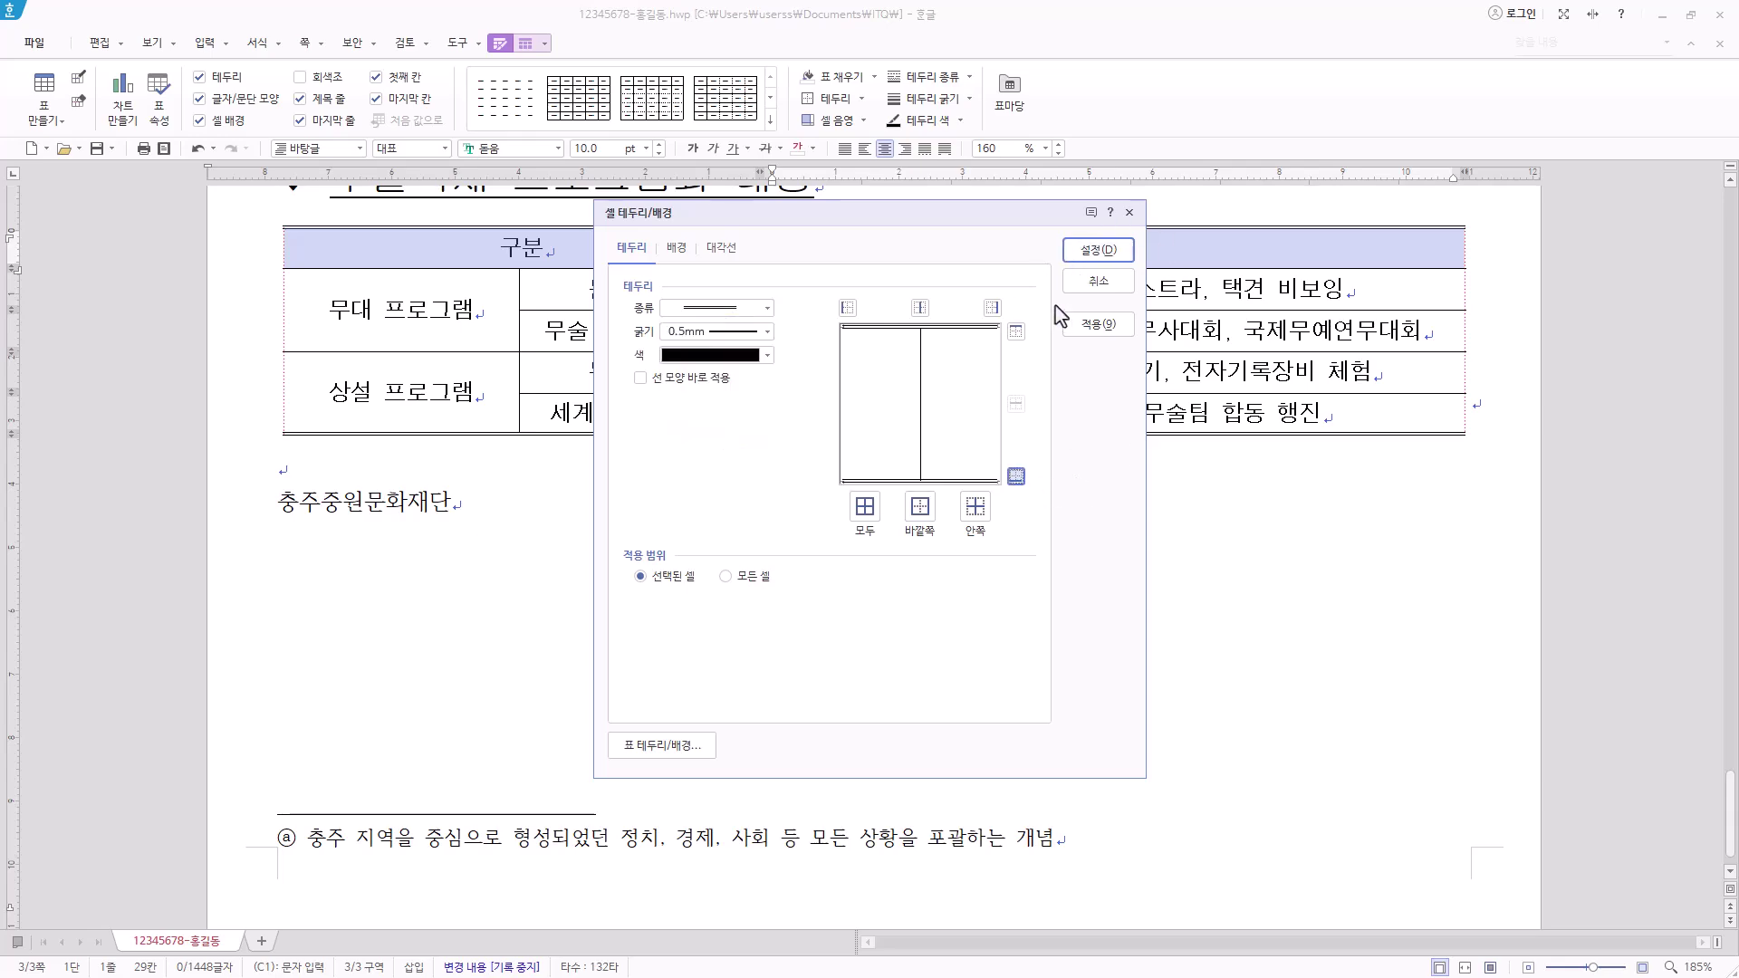
# Fill the header row with a 가로 gradation ending in yellow and apply the cell border and background settings
pyautogui.click(678, 249)
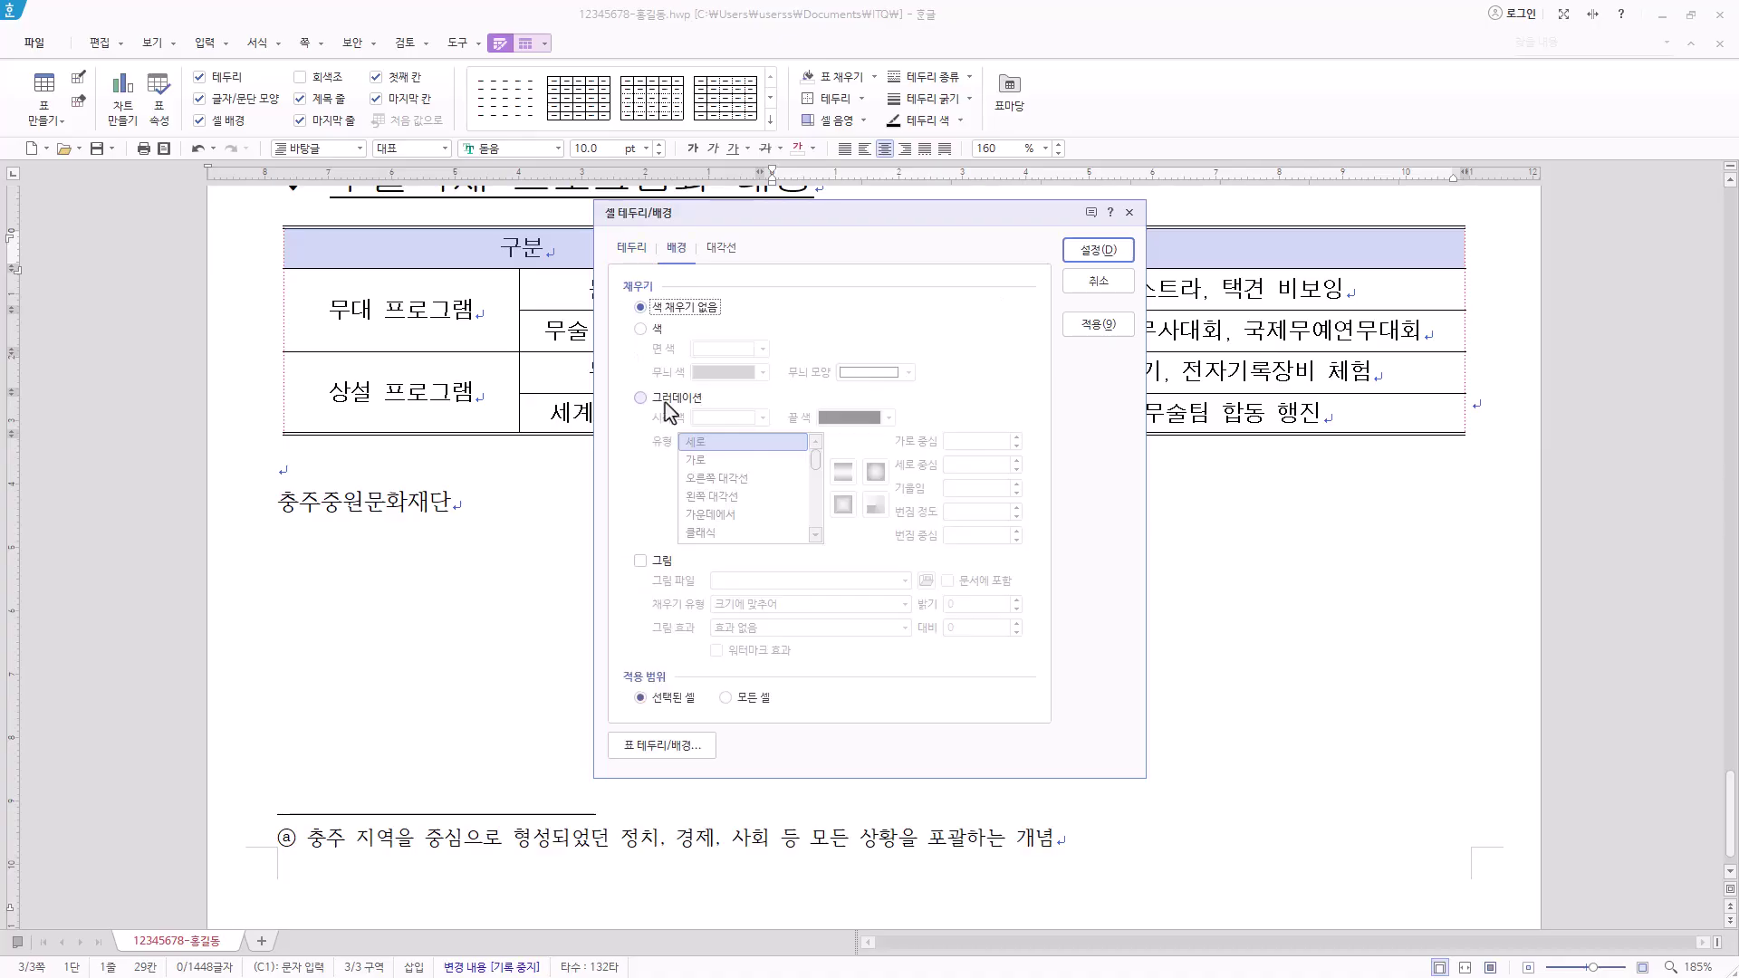
pyautogui.click(669, 410)
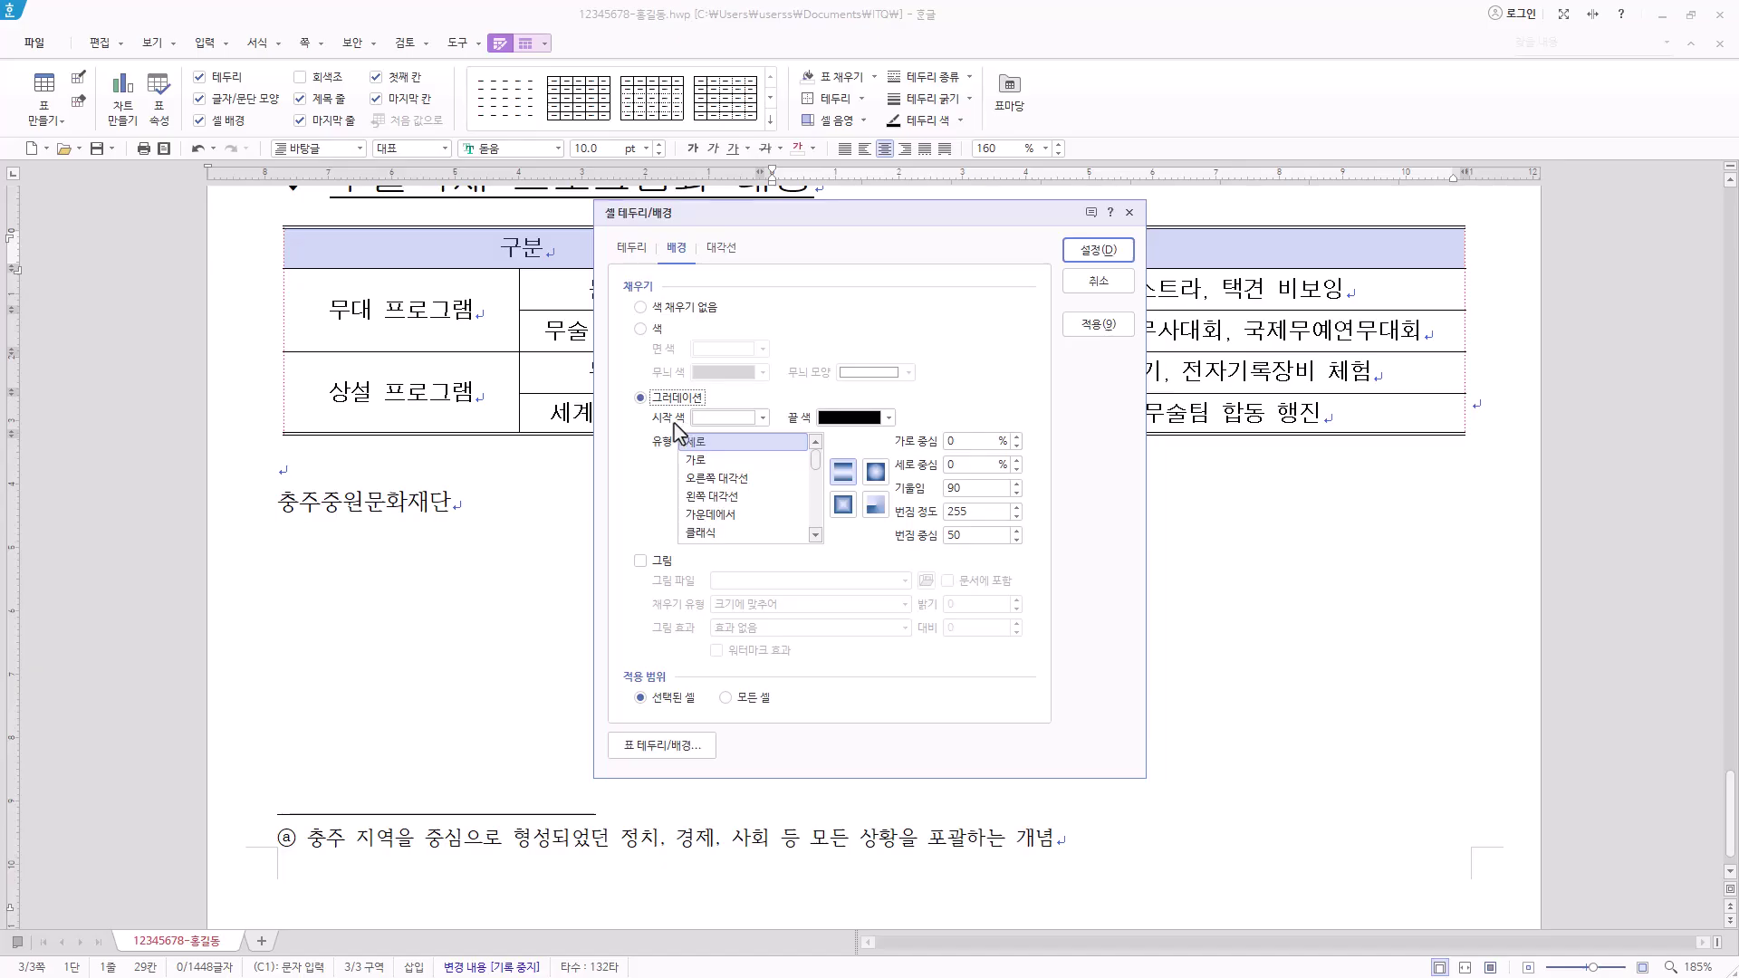
pyautogui.click(883, 418)
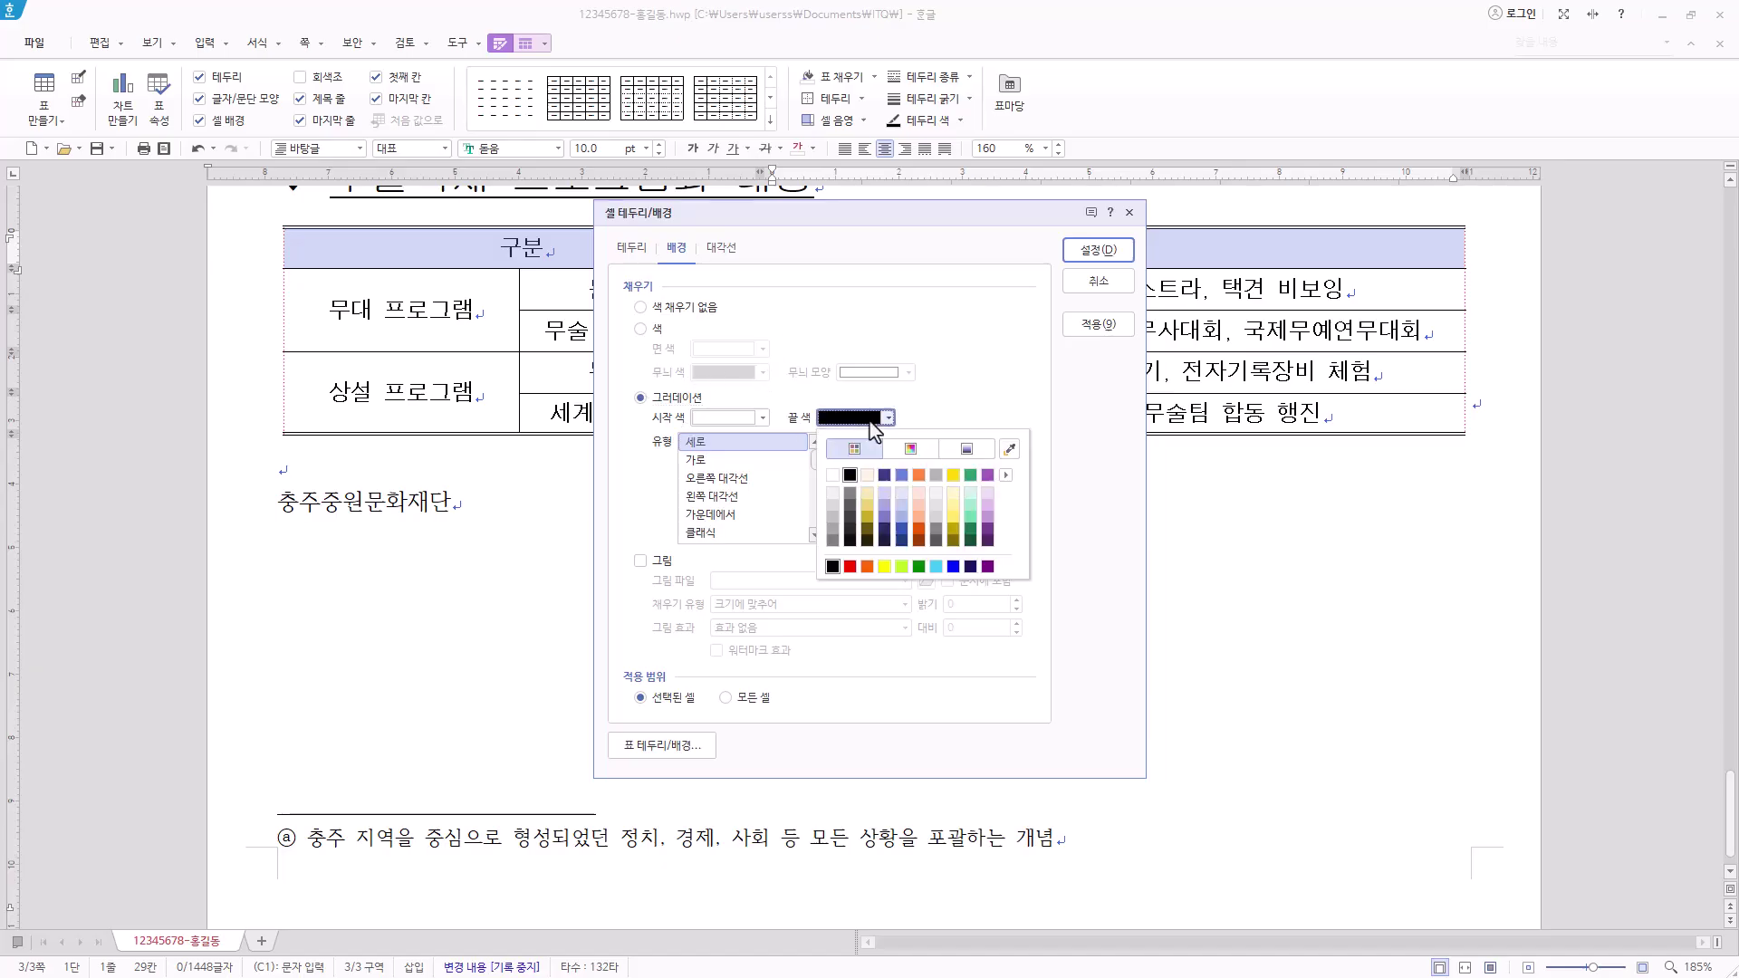
pyautogui.click(884, 568)
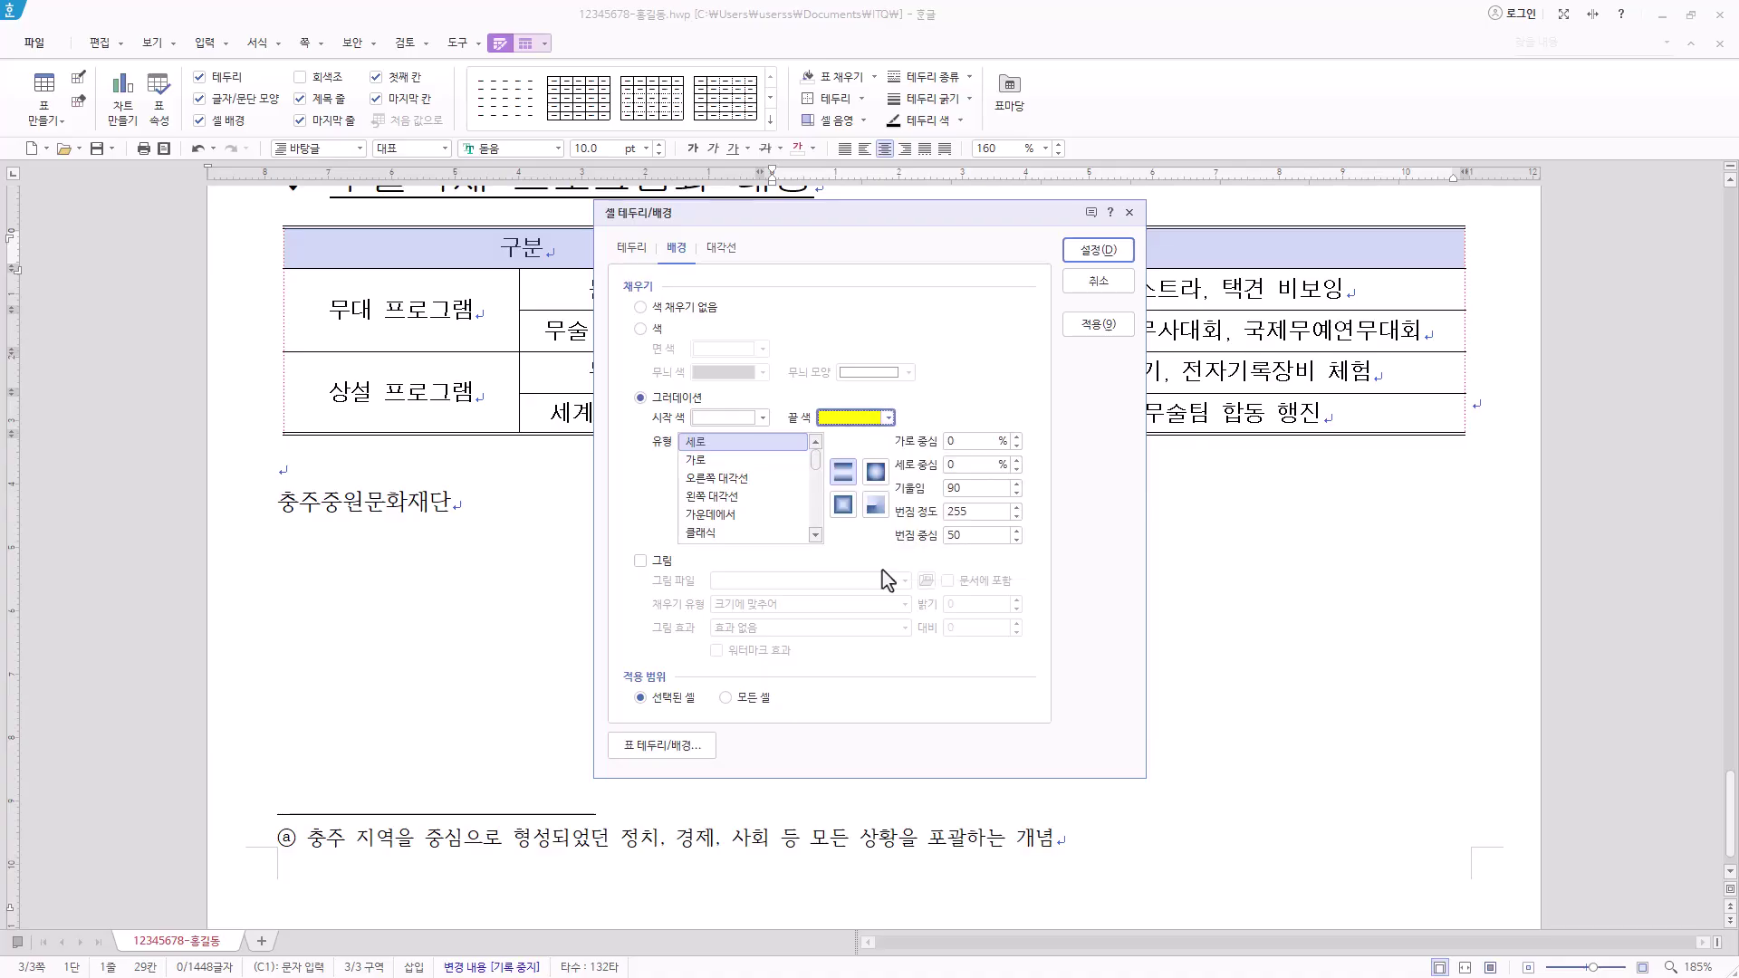
pyautogui.click(697, 460)
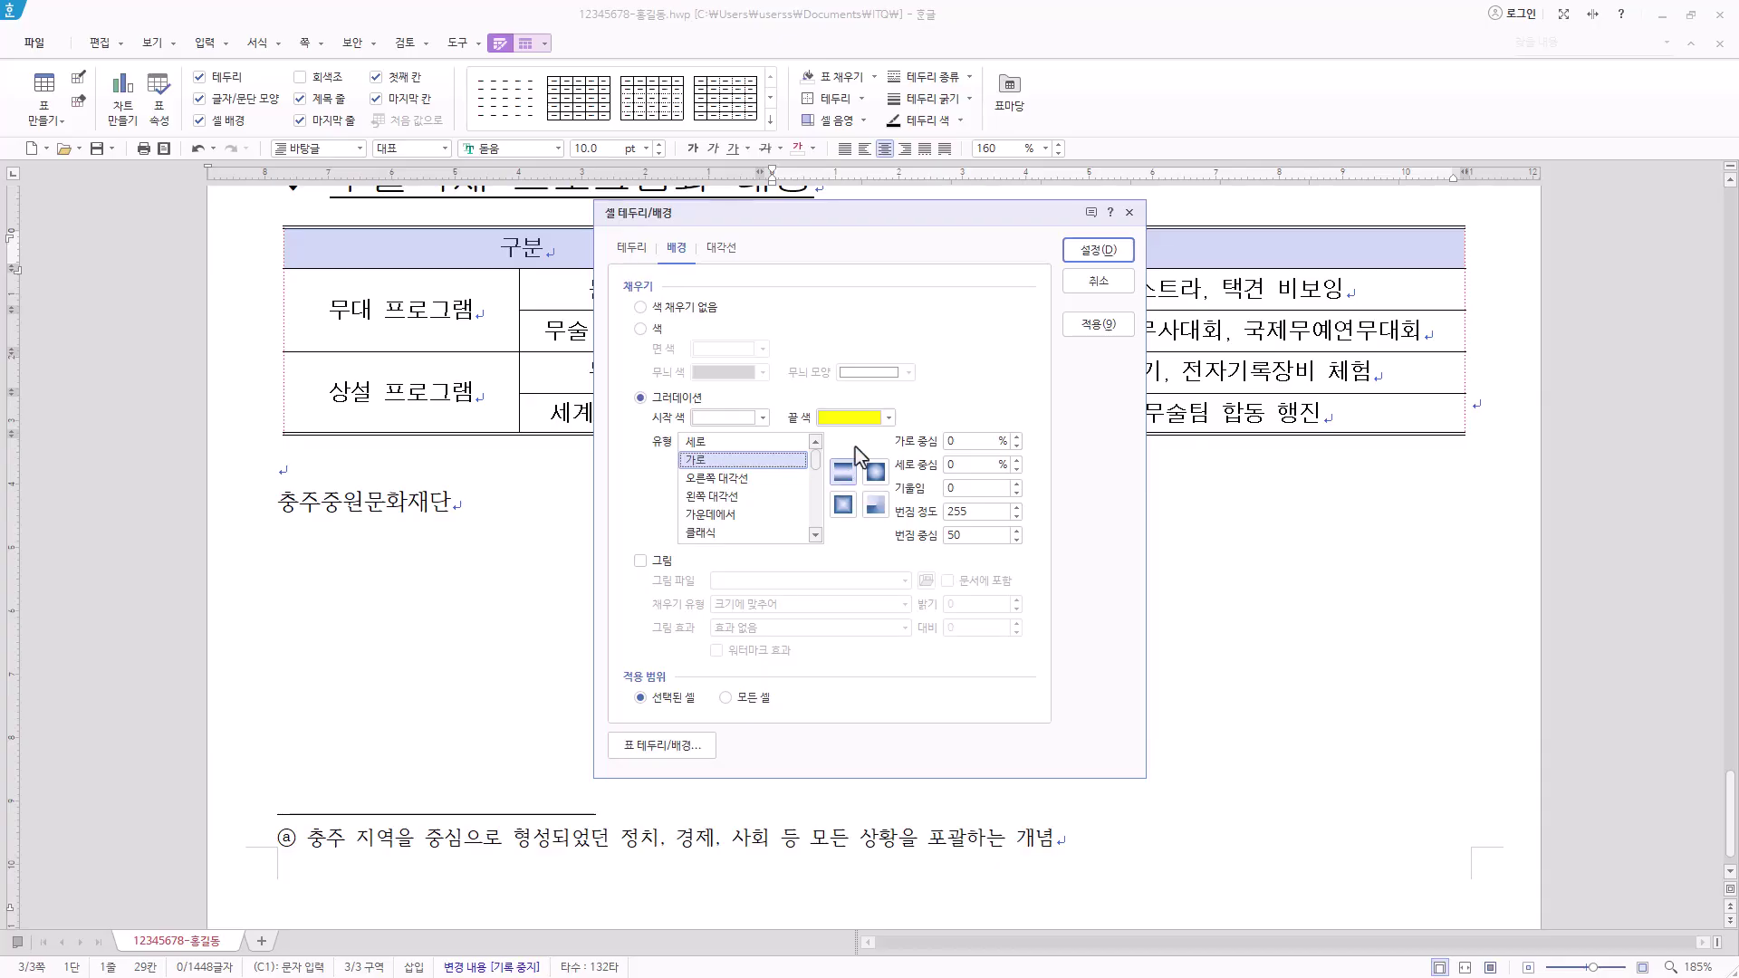
pyautogui.click(1105, 254)
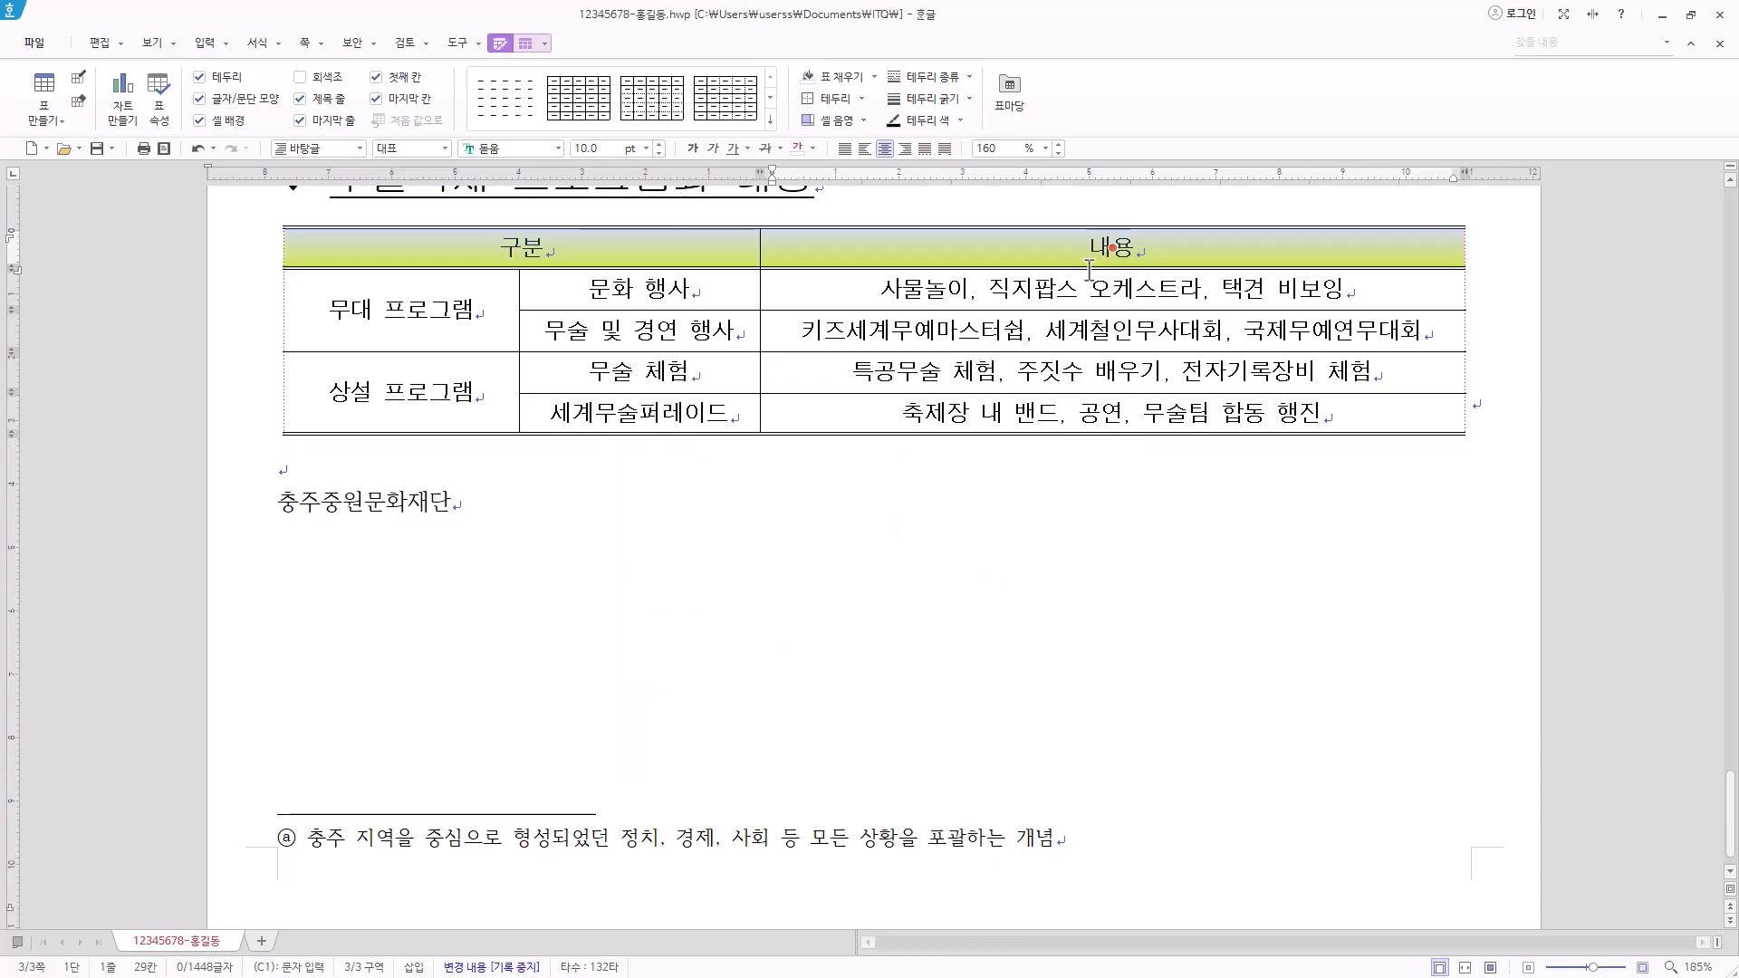
pyautogui.click(775, 485)
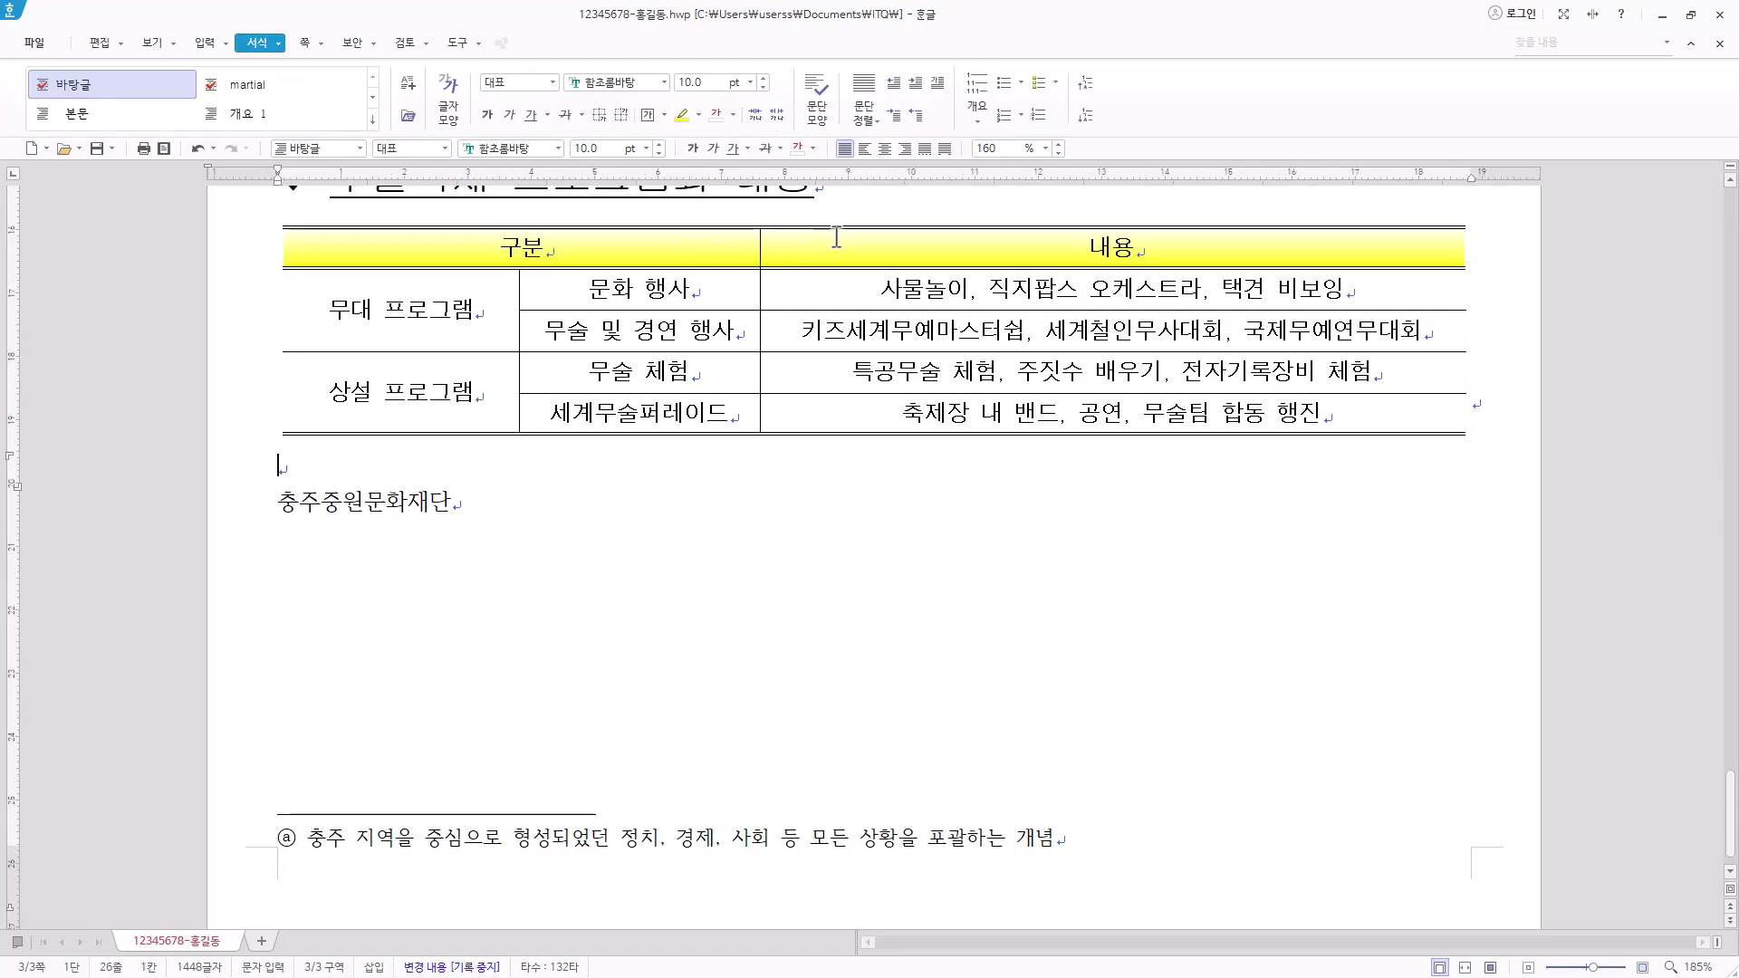
# Format the closing line "충주중원문화재단" in bold 24 pt 궁서 and align it to the right
pyautogui.press('Hangul')
pyautogui.moveTo(481, 504); pyautogui.dragTo(135, 502)
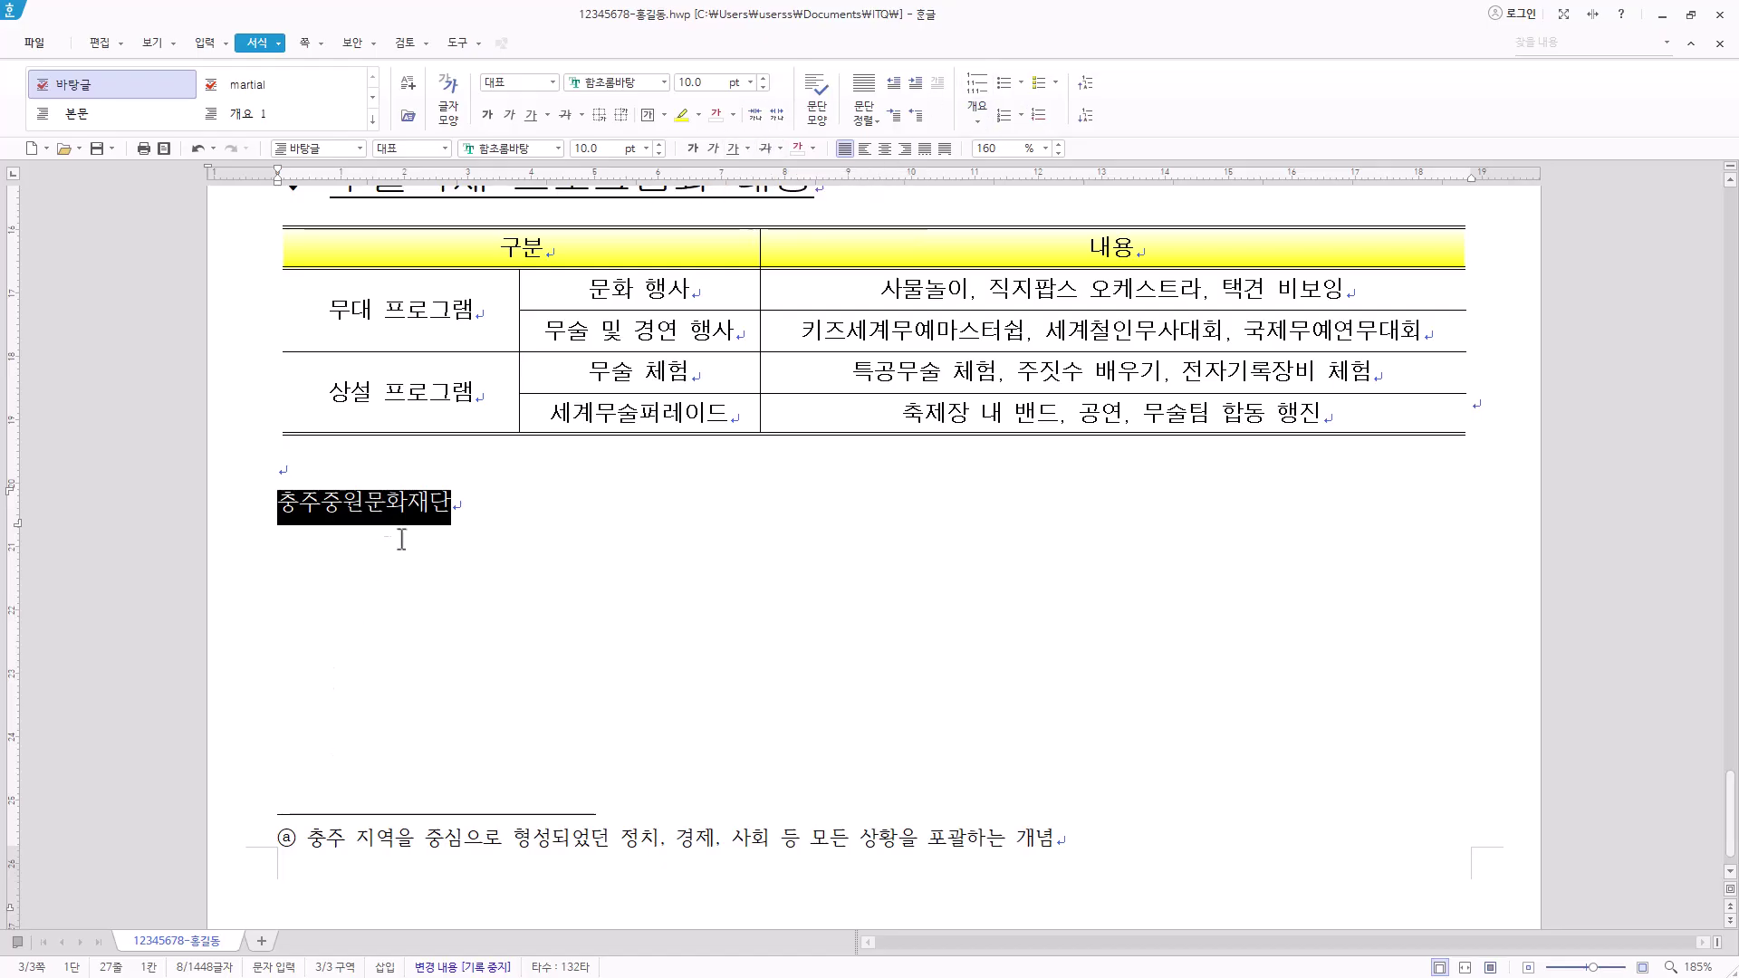
pyautogui.click(542, 150)
pyautogui.write('궁서')
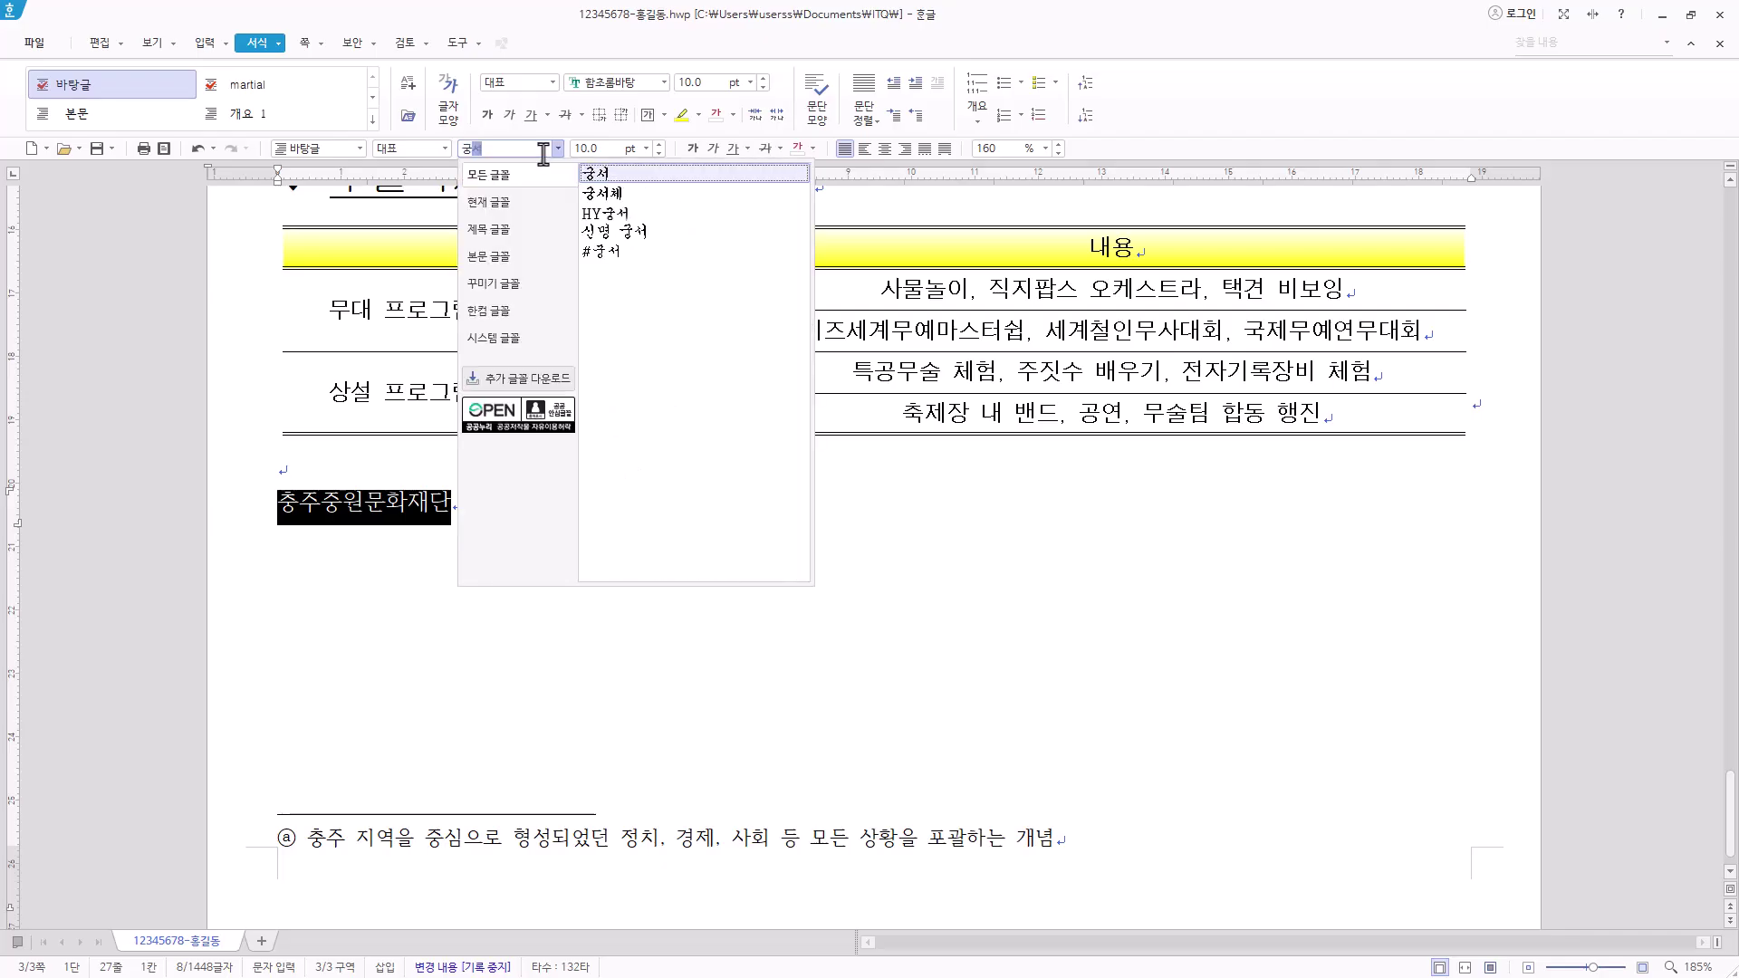
pyautogui.press('Return')
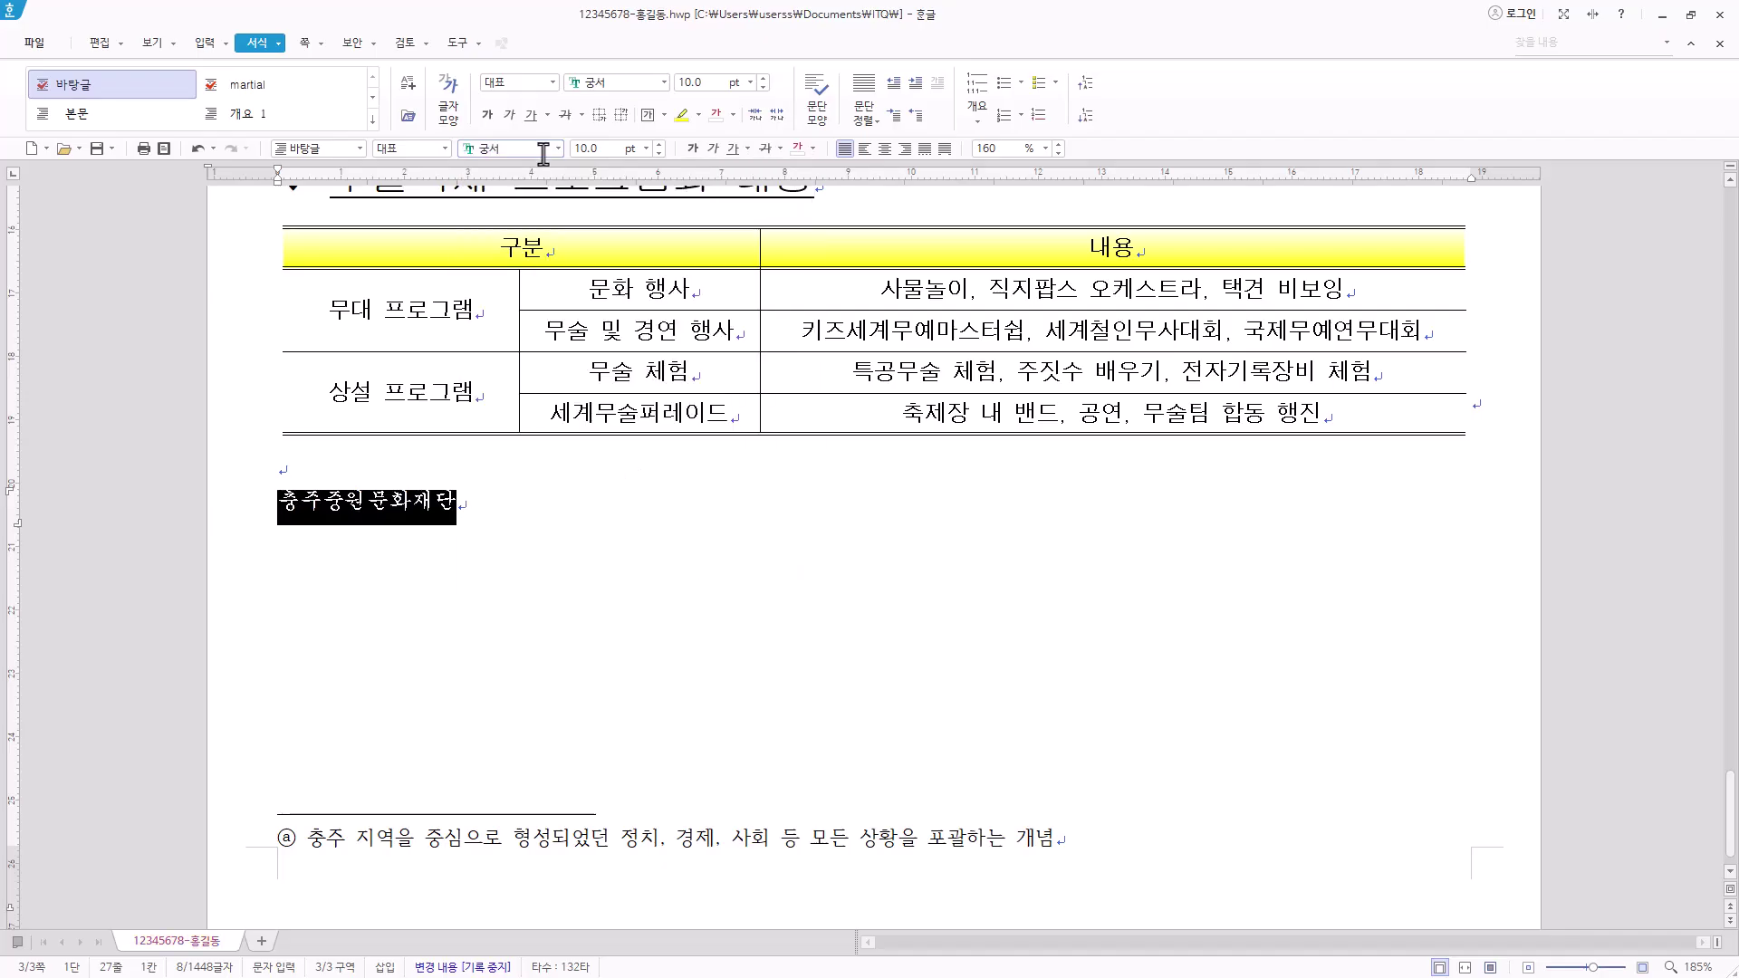
pyautogui.click(646, 148)
pyautogui.click(623, 366)
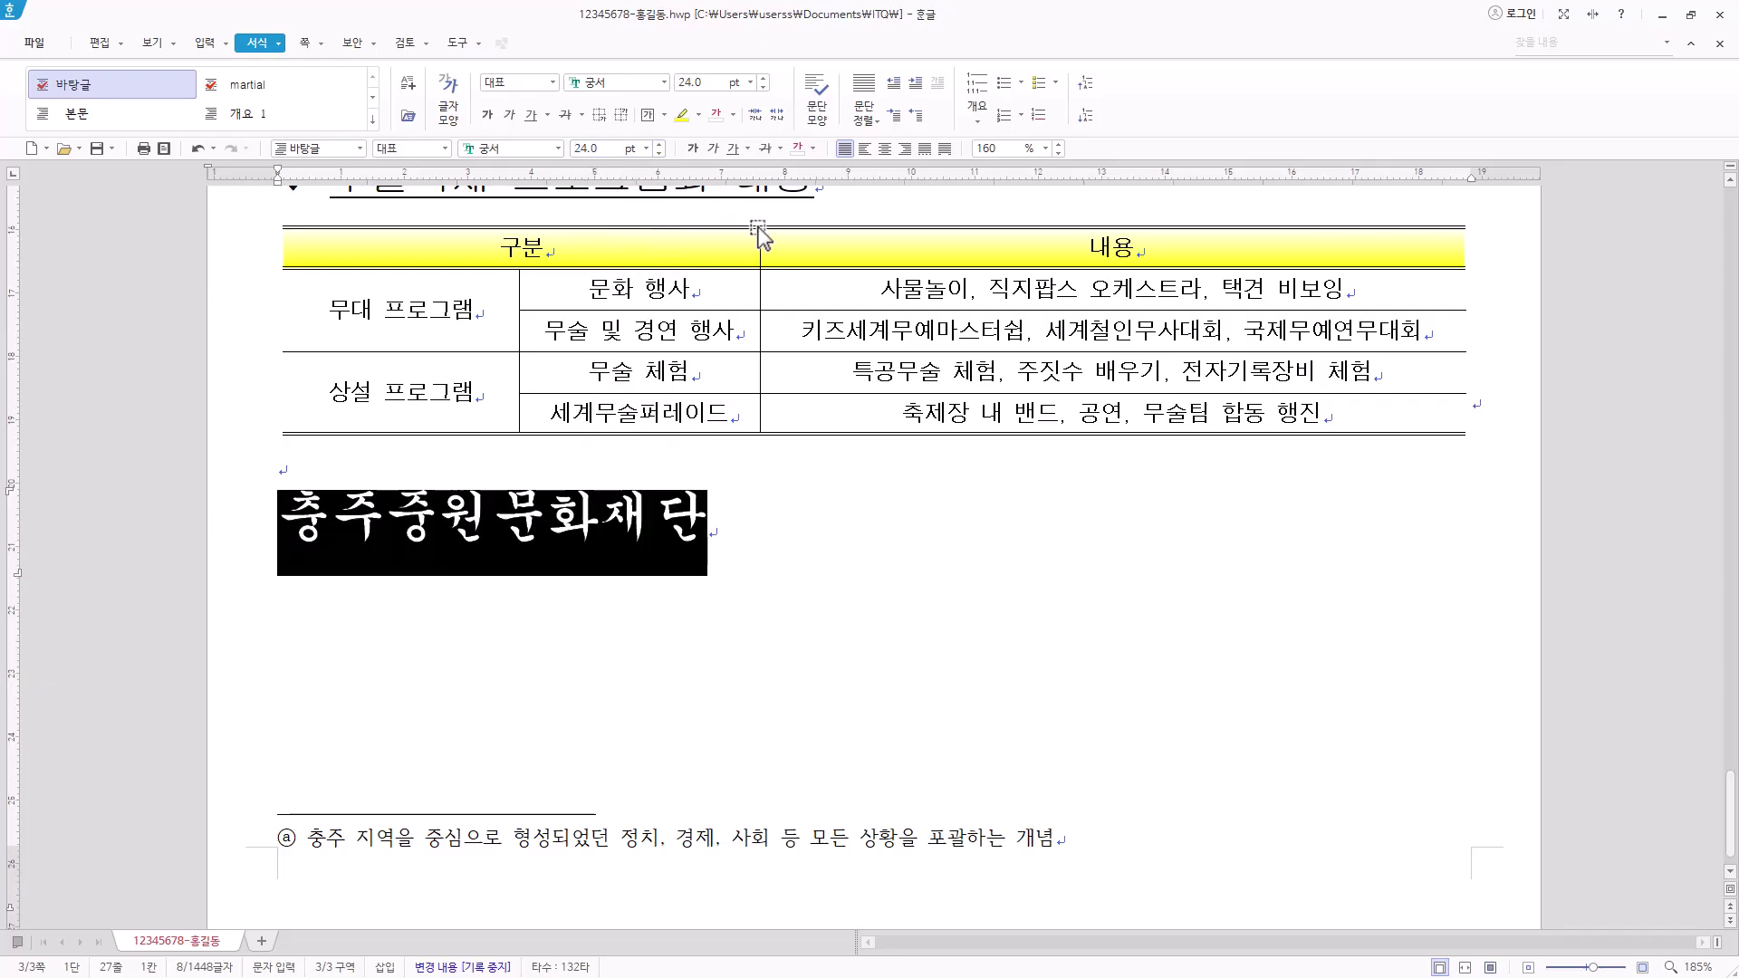
pyautogui.click(694, 151)
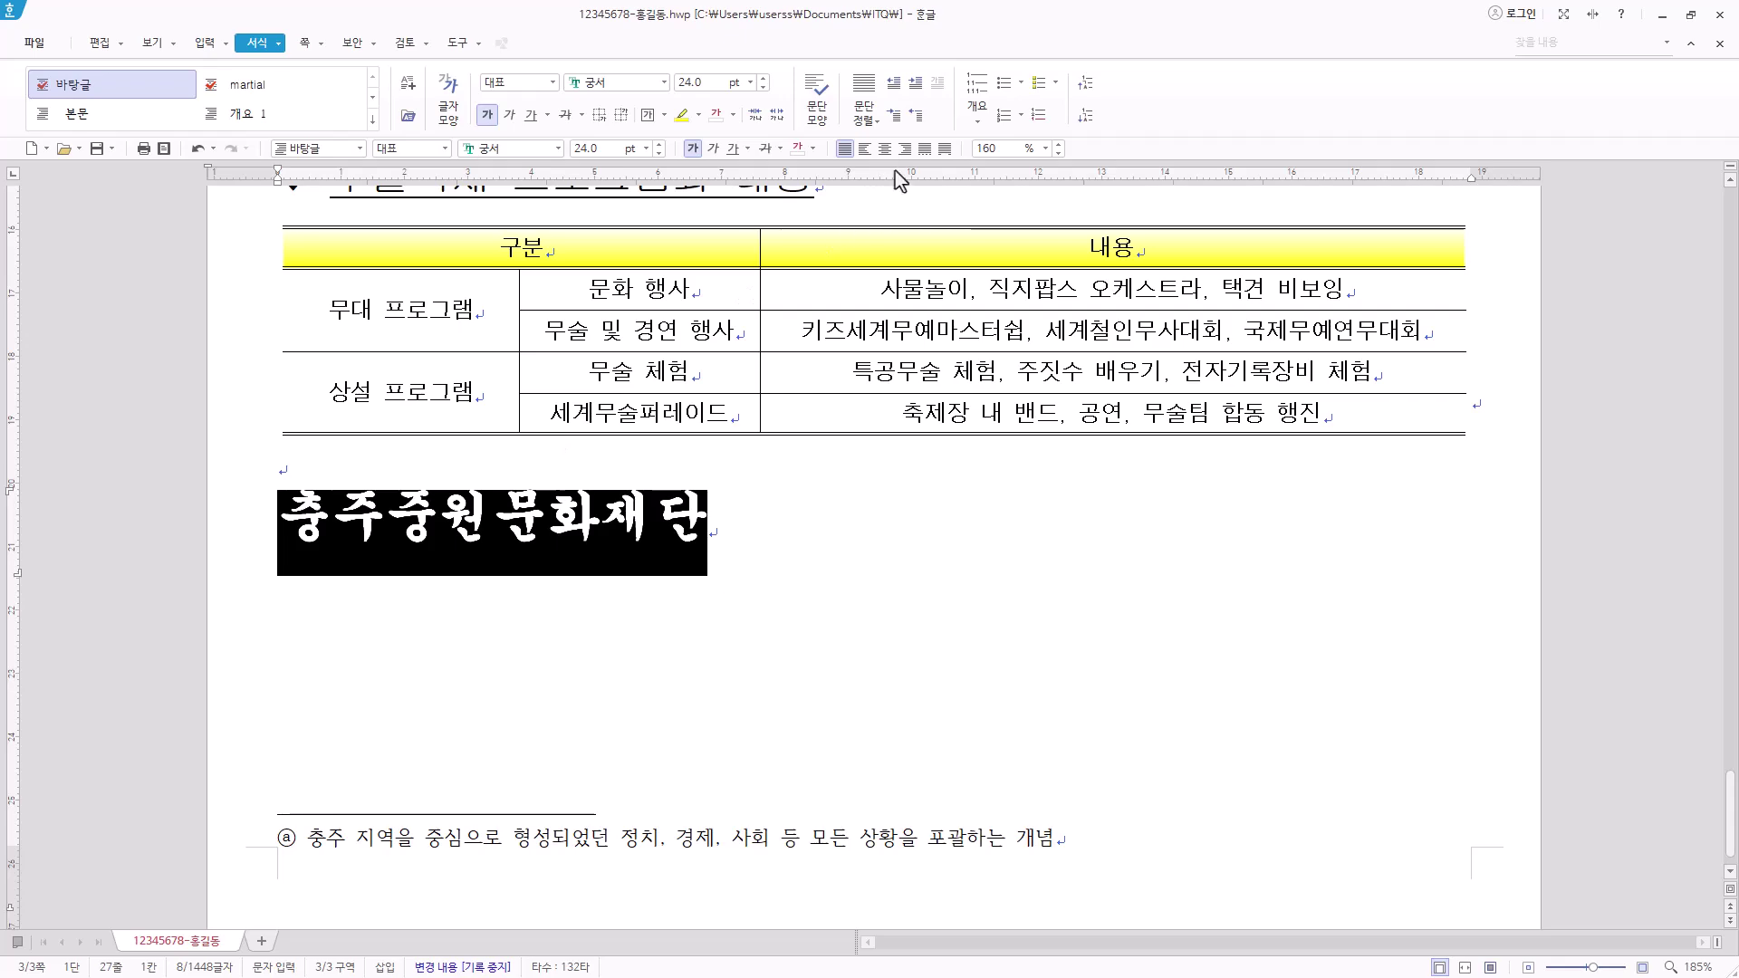
pyautogui.click(905, 150)
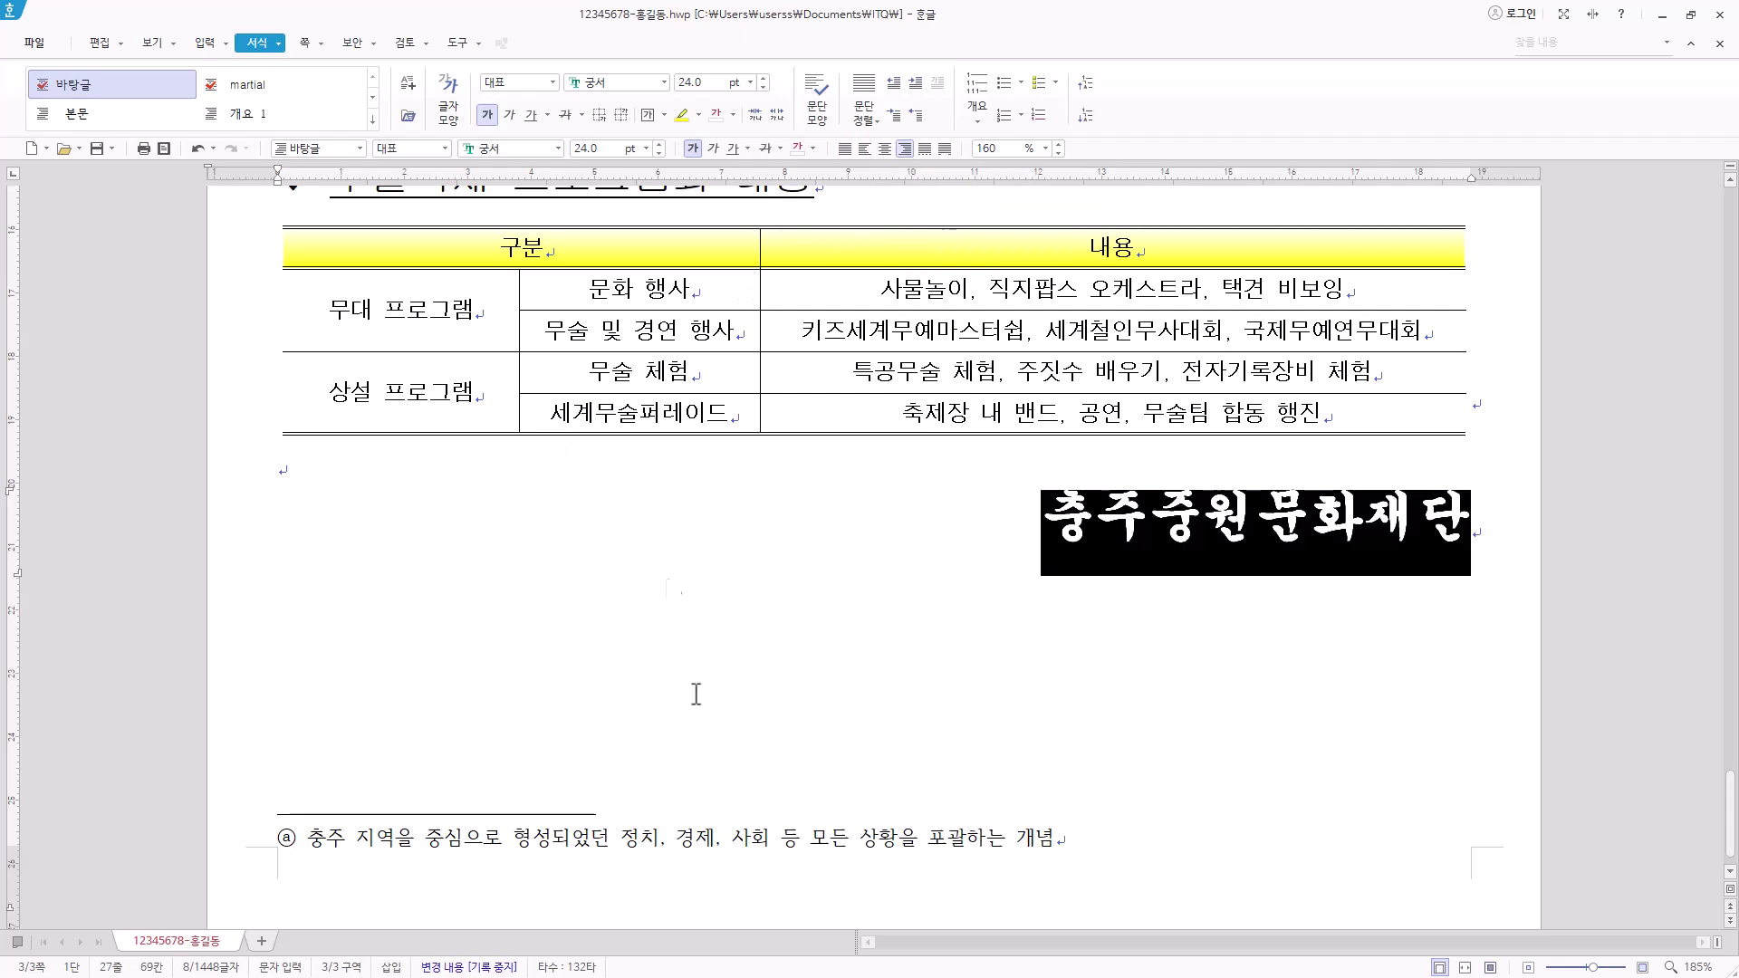
# Set the character width ratio (장평) of "충주중원문화재단" to 105% in the character shape settings
pyautogui.rightClick(1322, 509)
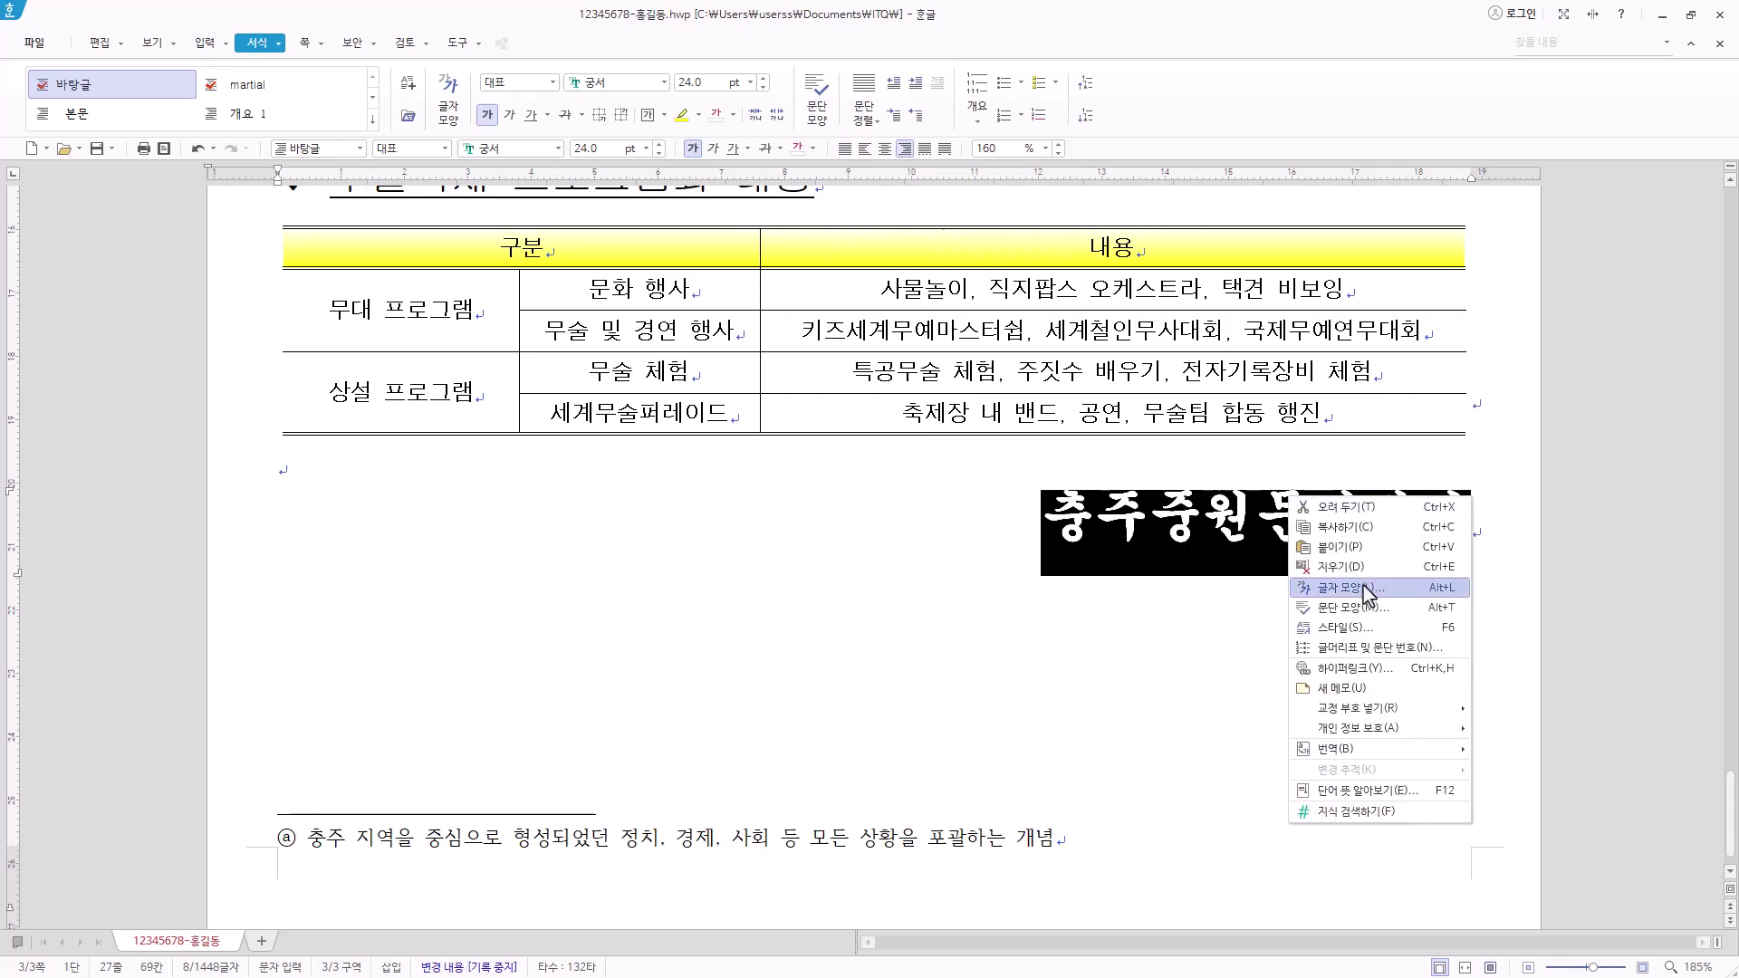
pyautogui.click(1327, 590)
pyautogui.click(642, 297)
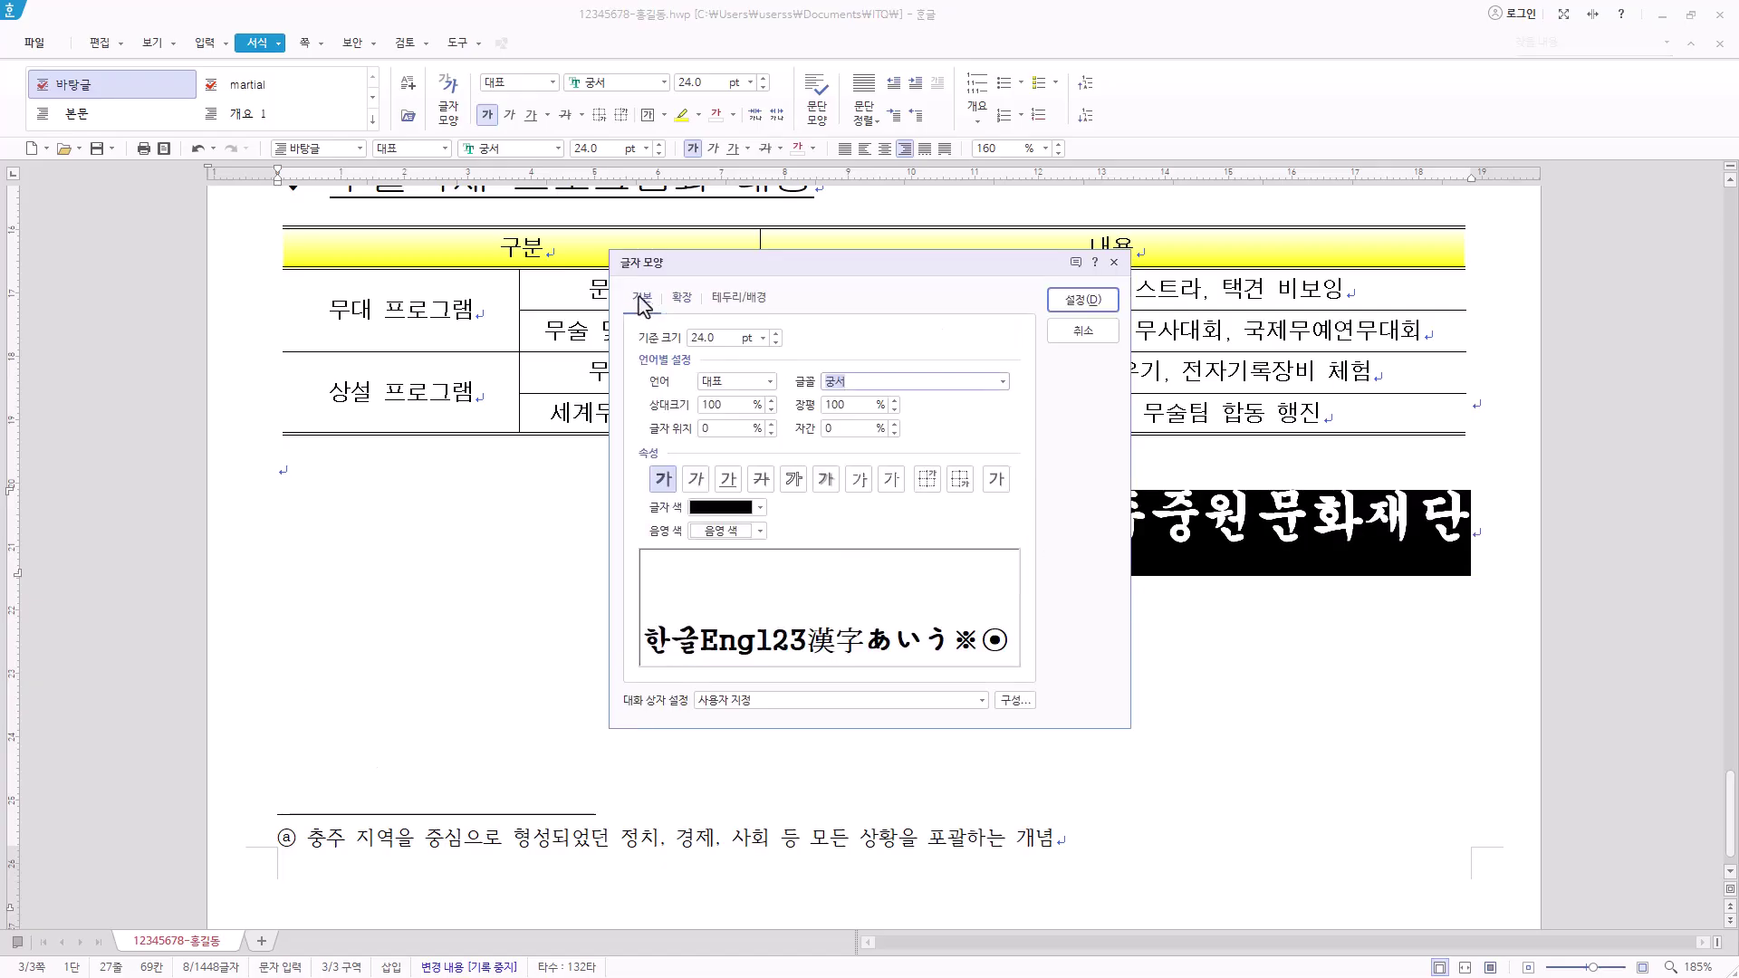
pyautogui.press('Tab')
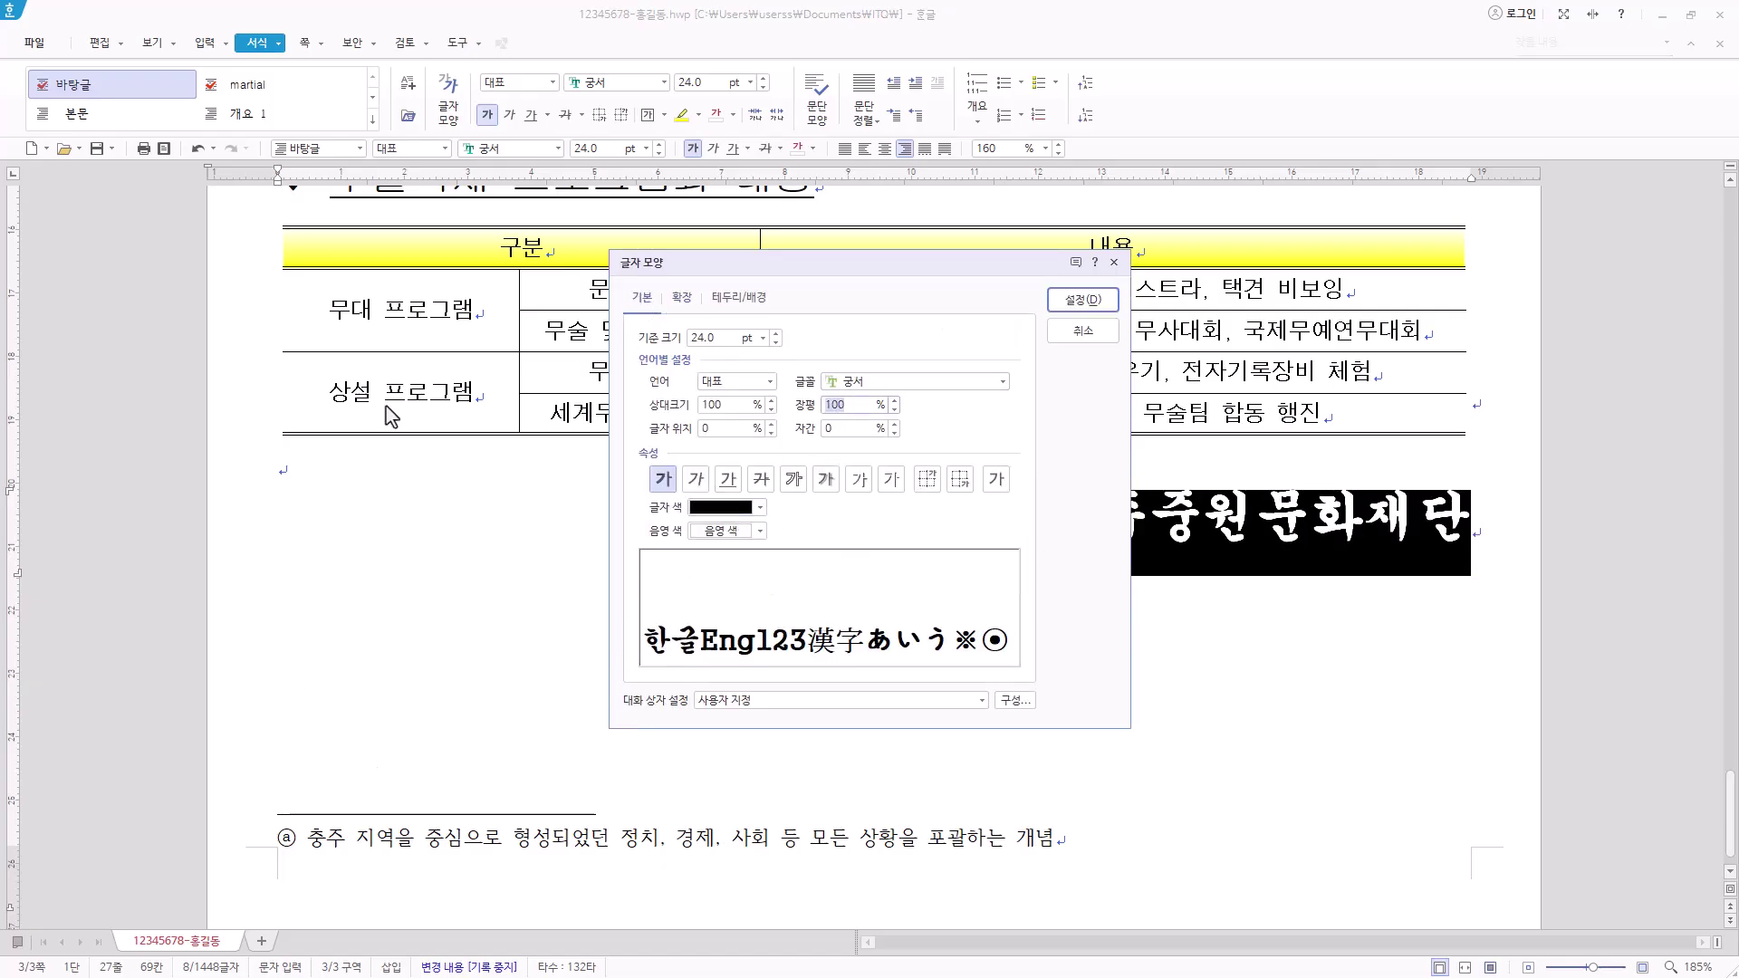
pyautogui.write('105')
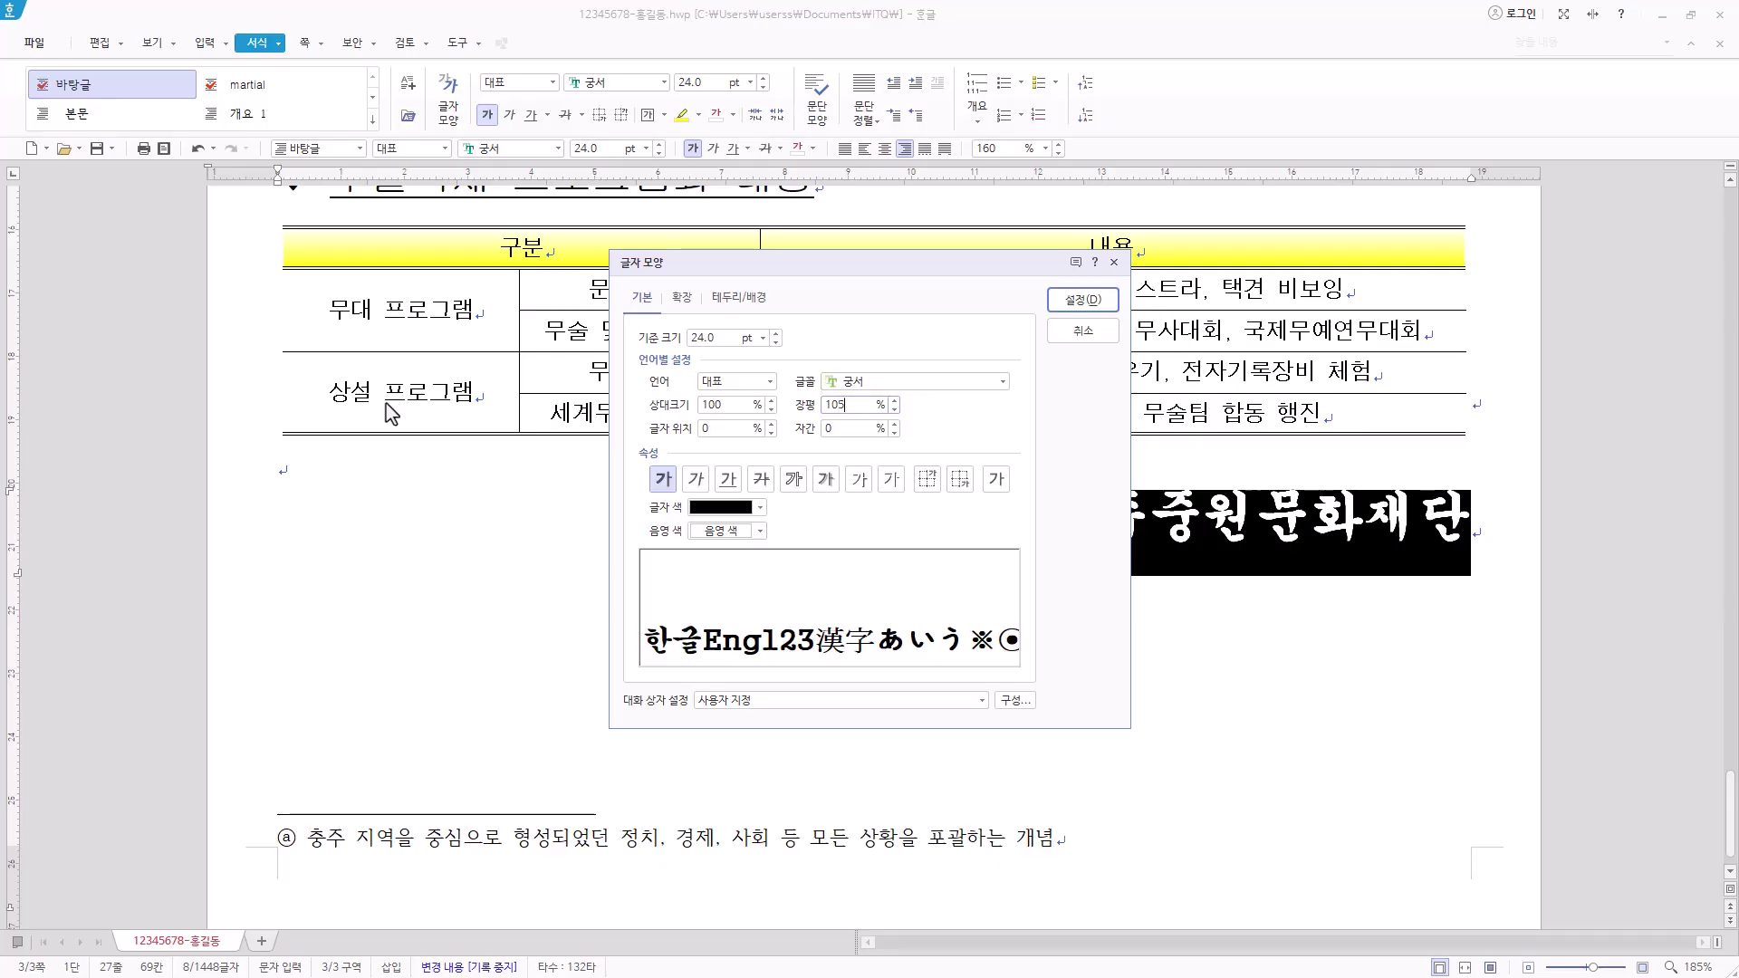
pyautogui.click(1078, 300)
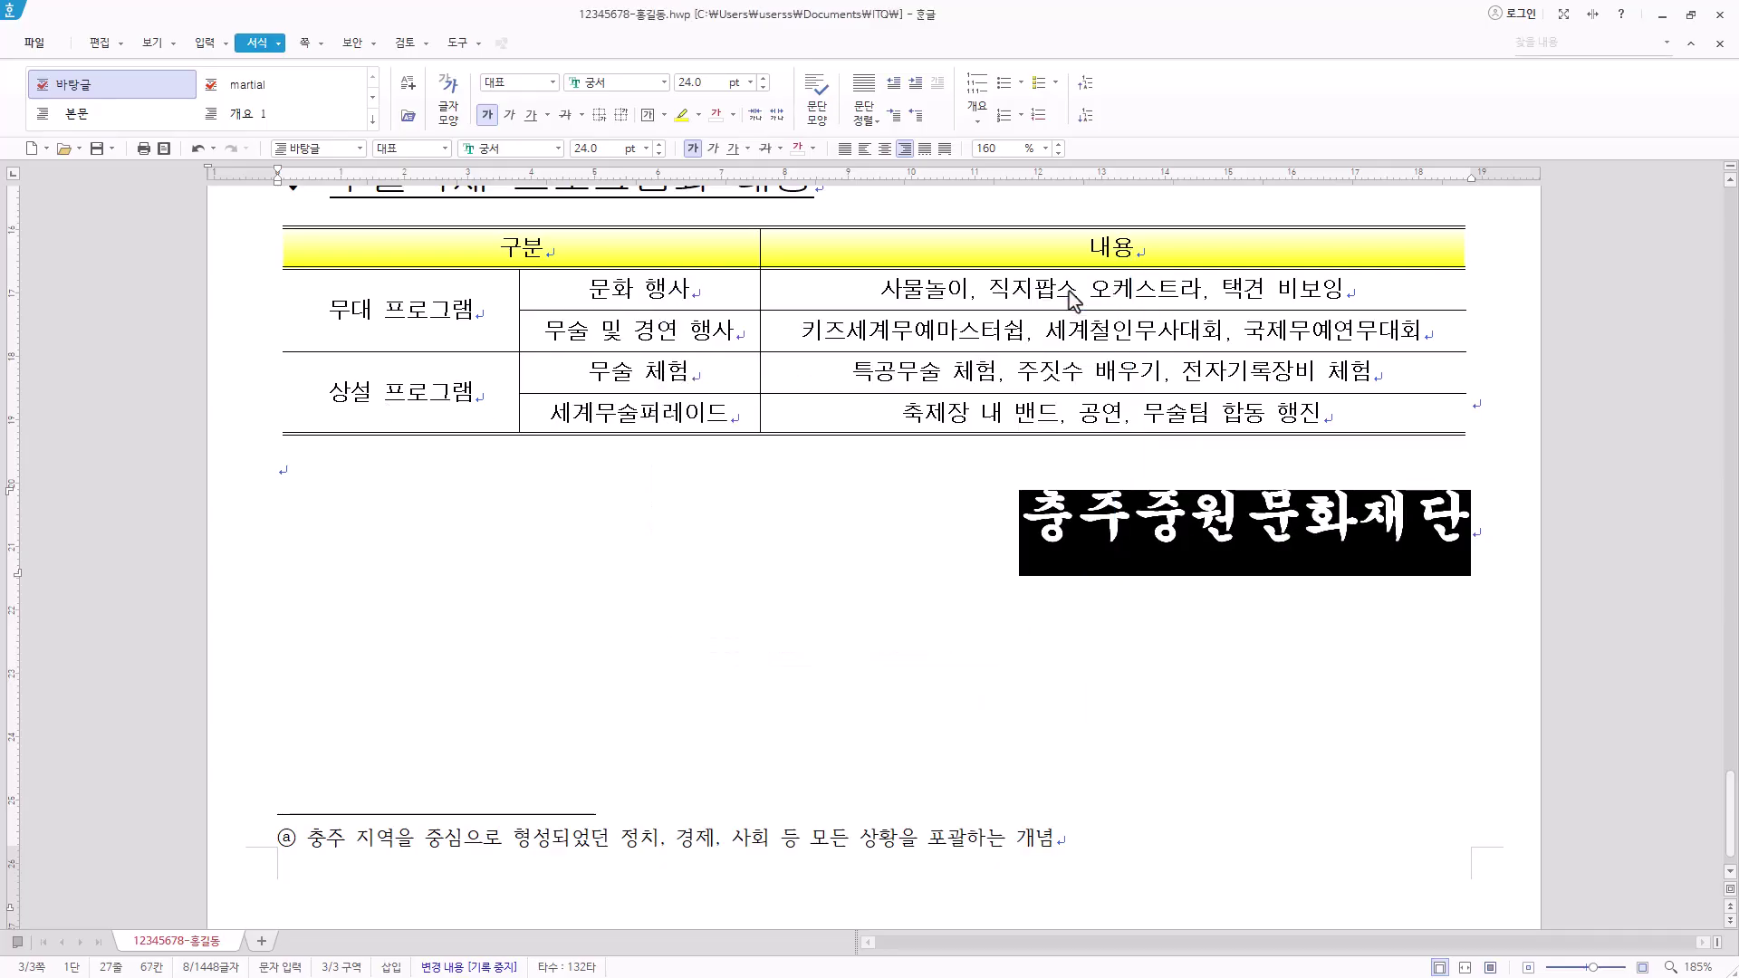
pyautogui.scroll(-1, 1349, 795)
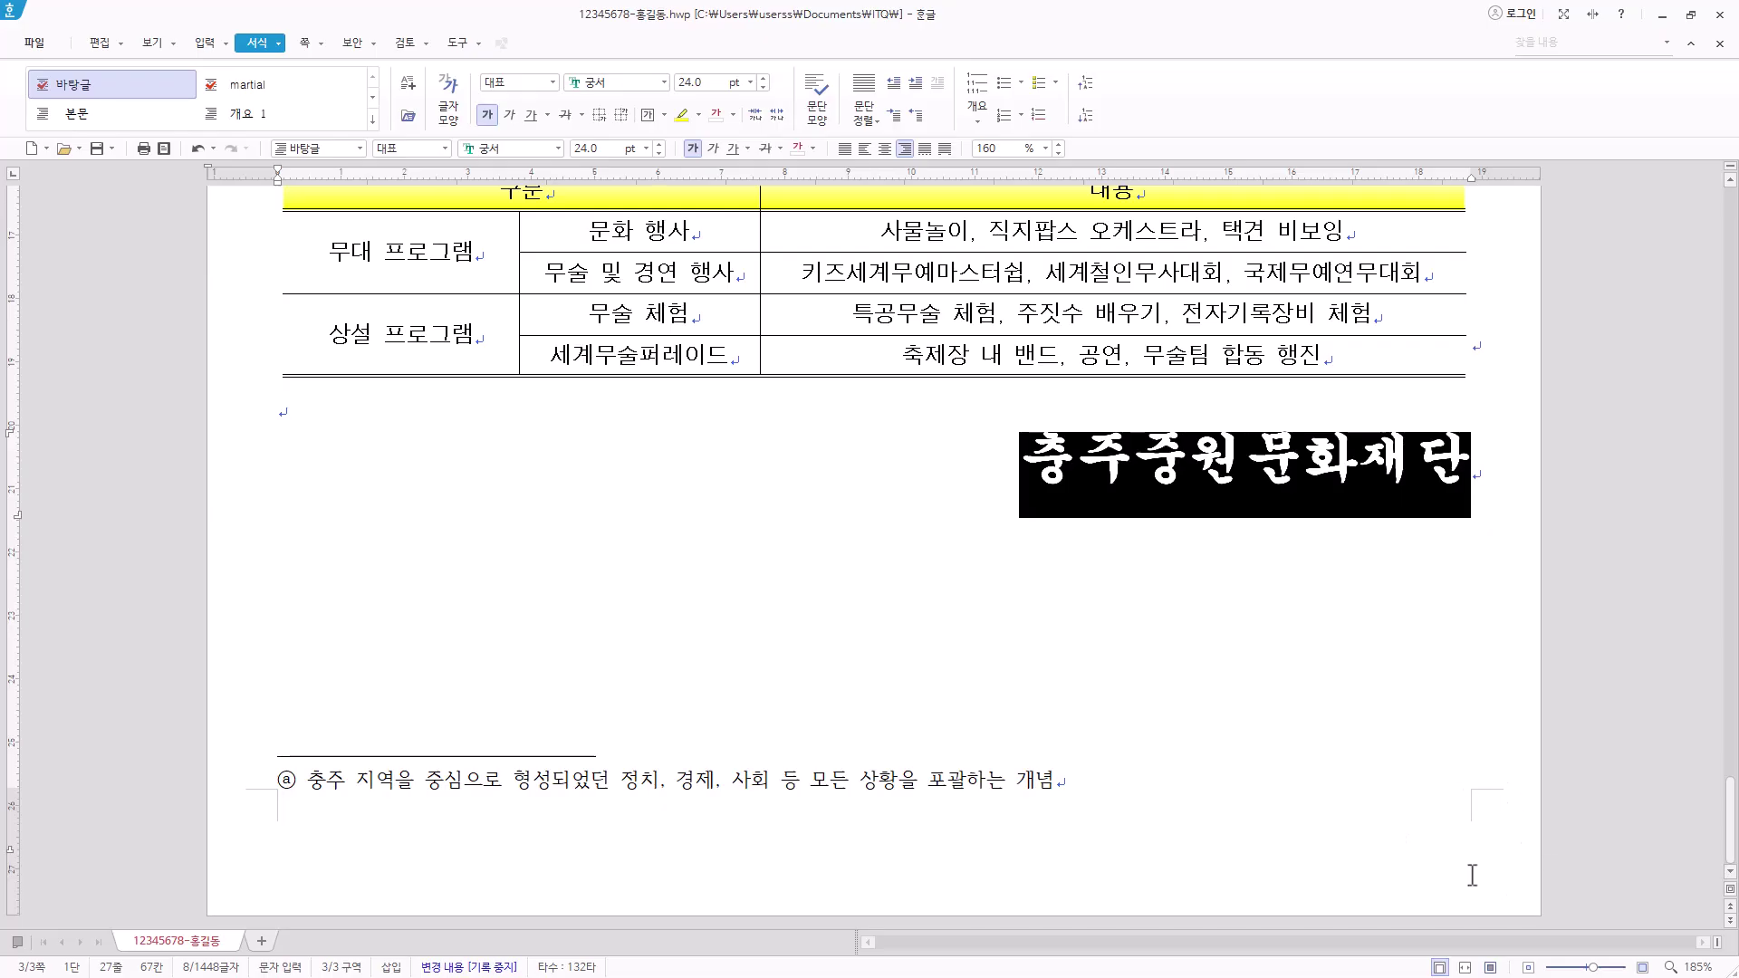
pyautogui.click(329, 414)
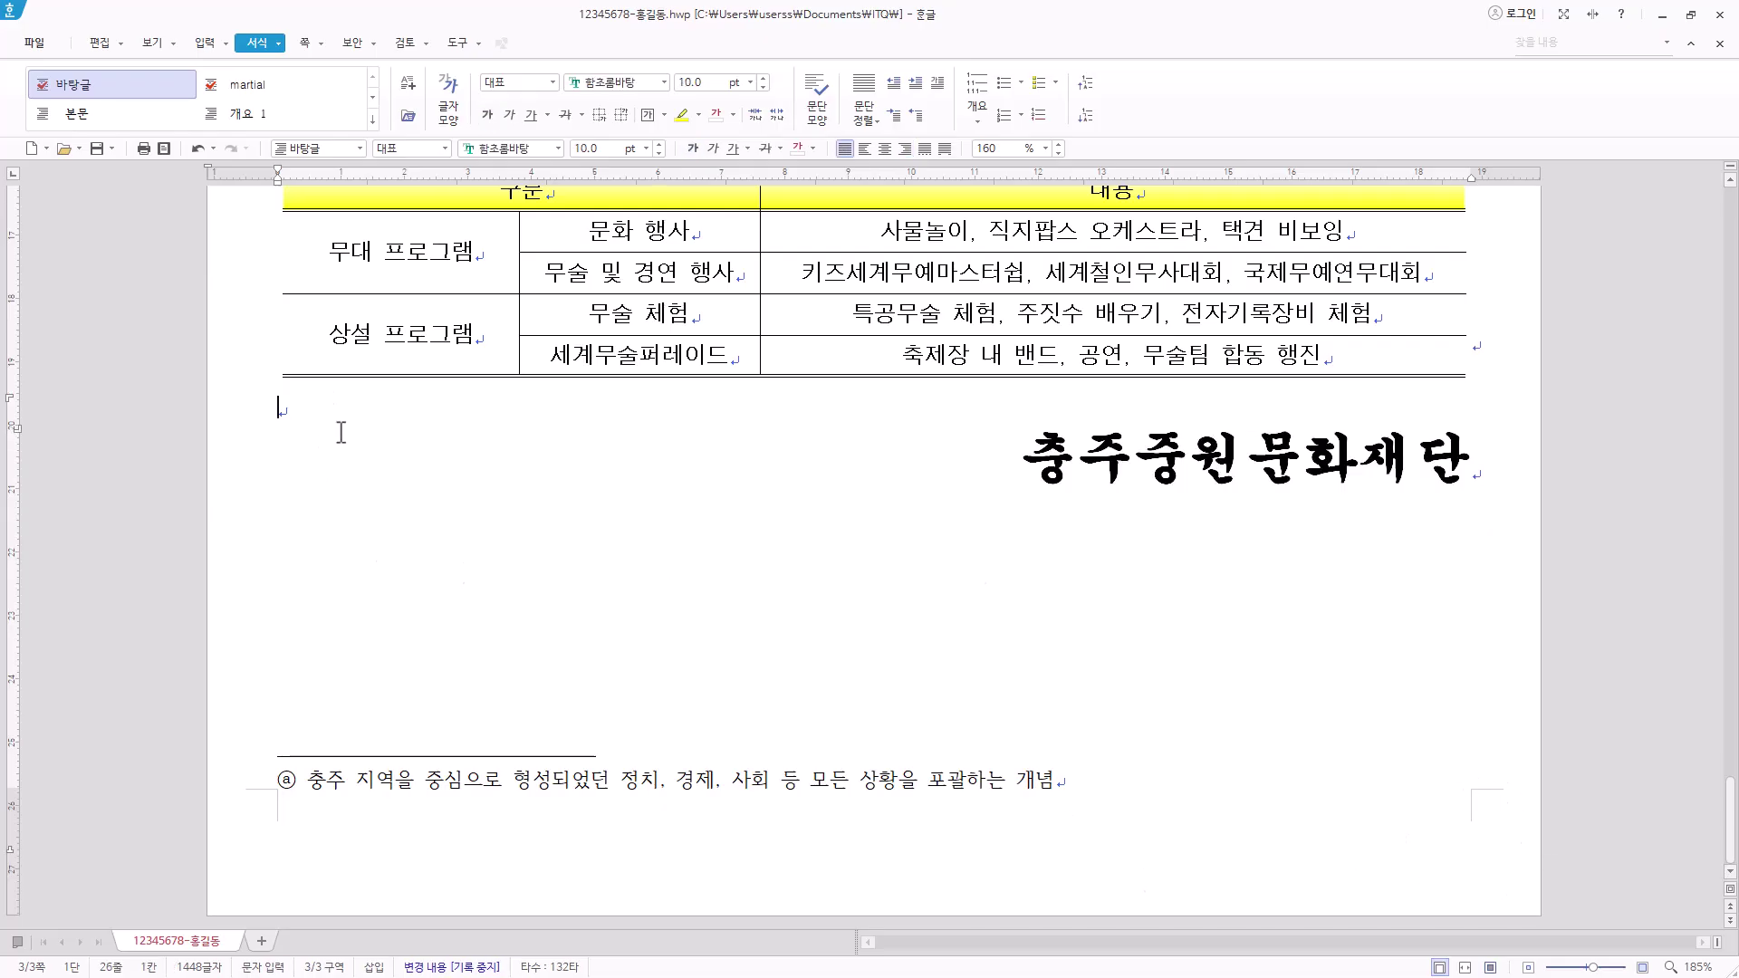
# Set up page numbering with the bottom-right position and the lowercase Roman number shape (i,ii,iii)
pyautogui.click(305, 47)
pyautogui.click(426, 124)
pyautogui.click(444, 170)
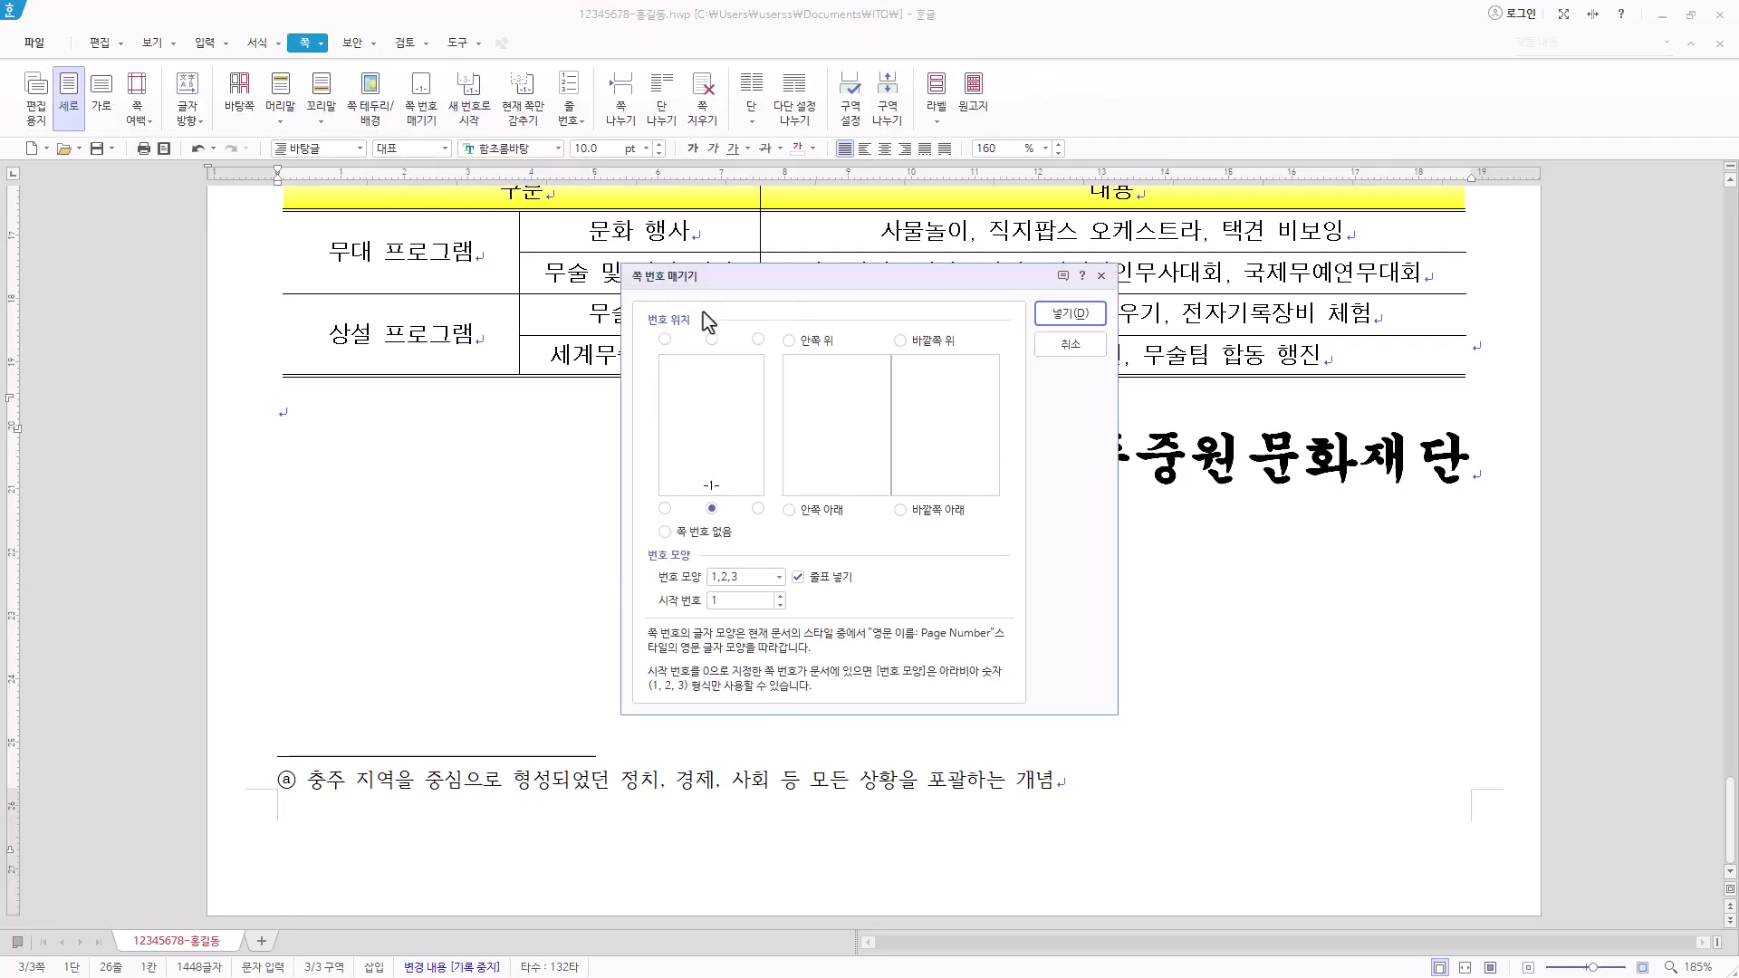
pyautogui.click(757, 512)
pyautogui.click(738, 578)
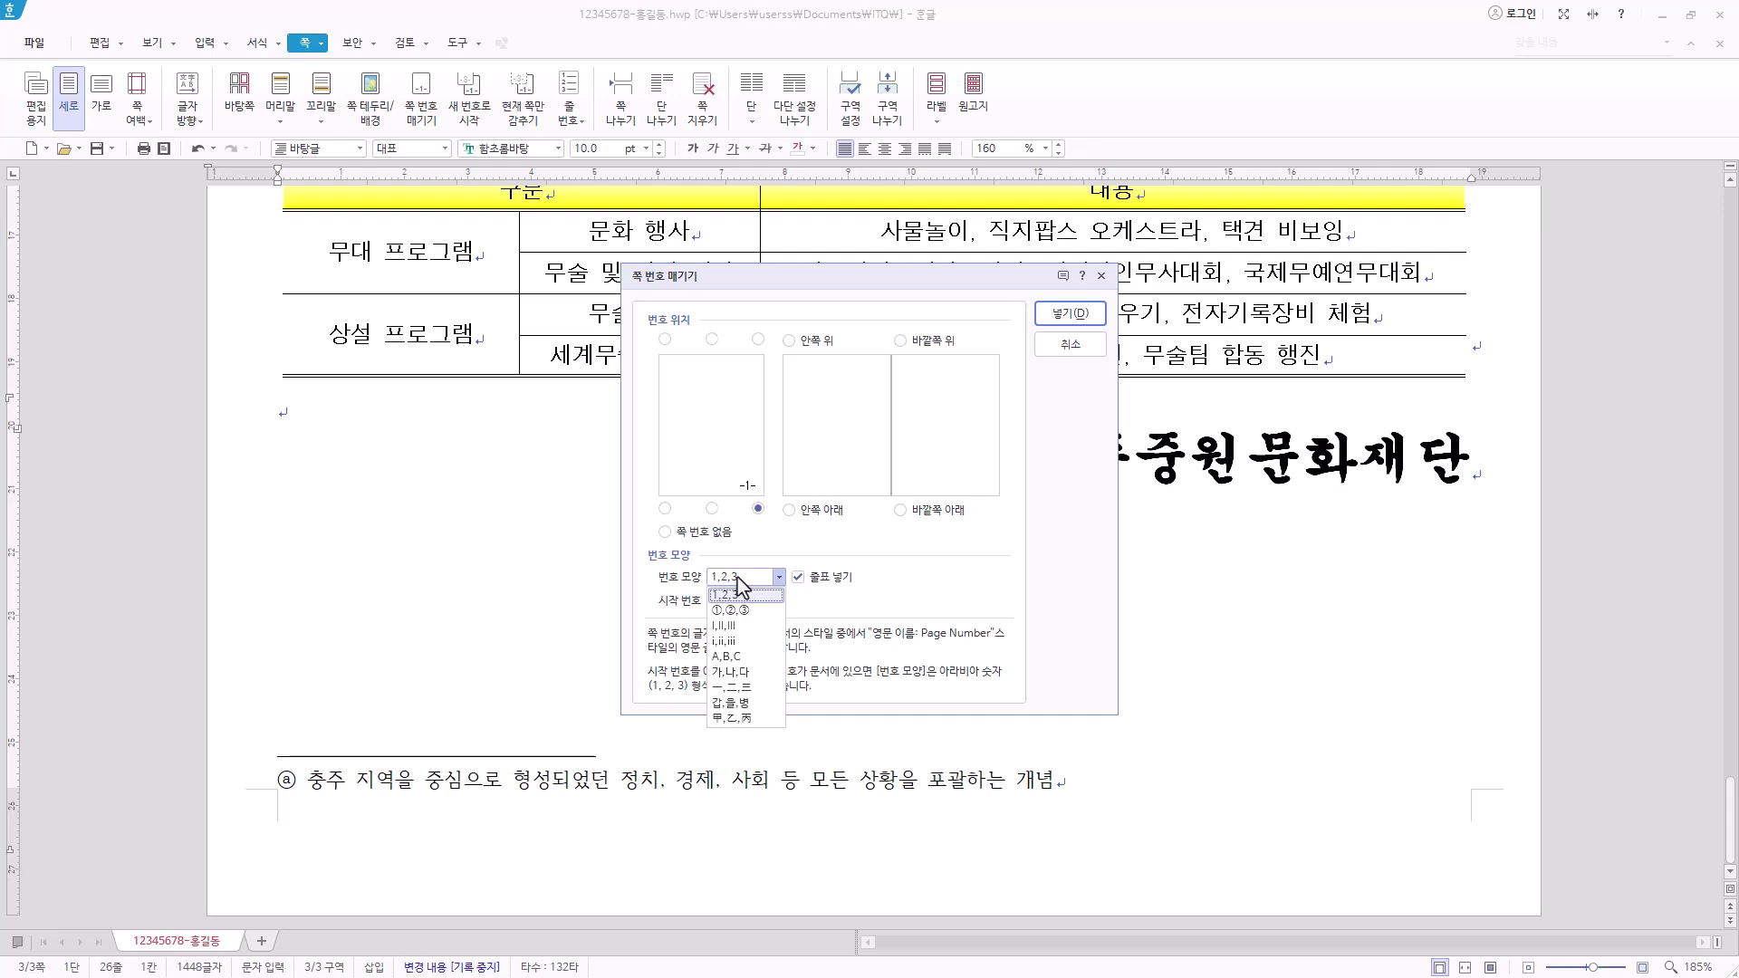
pyautogui.click(734, 642)
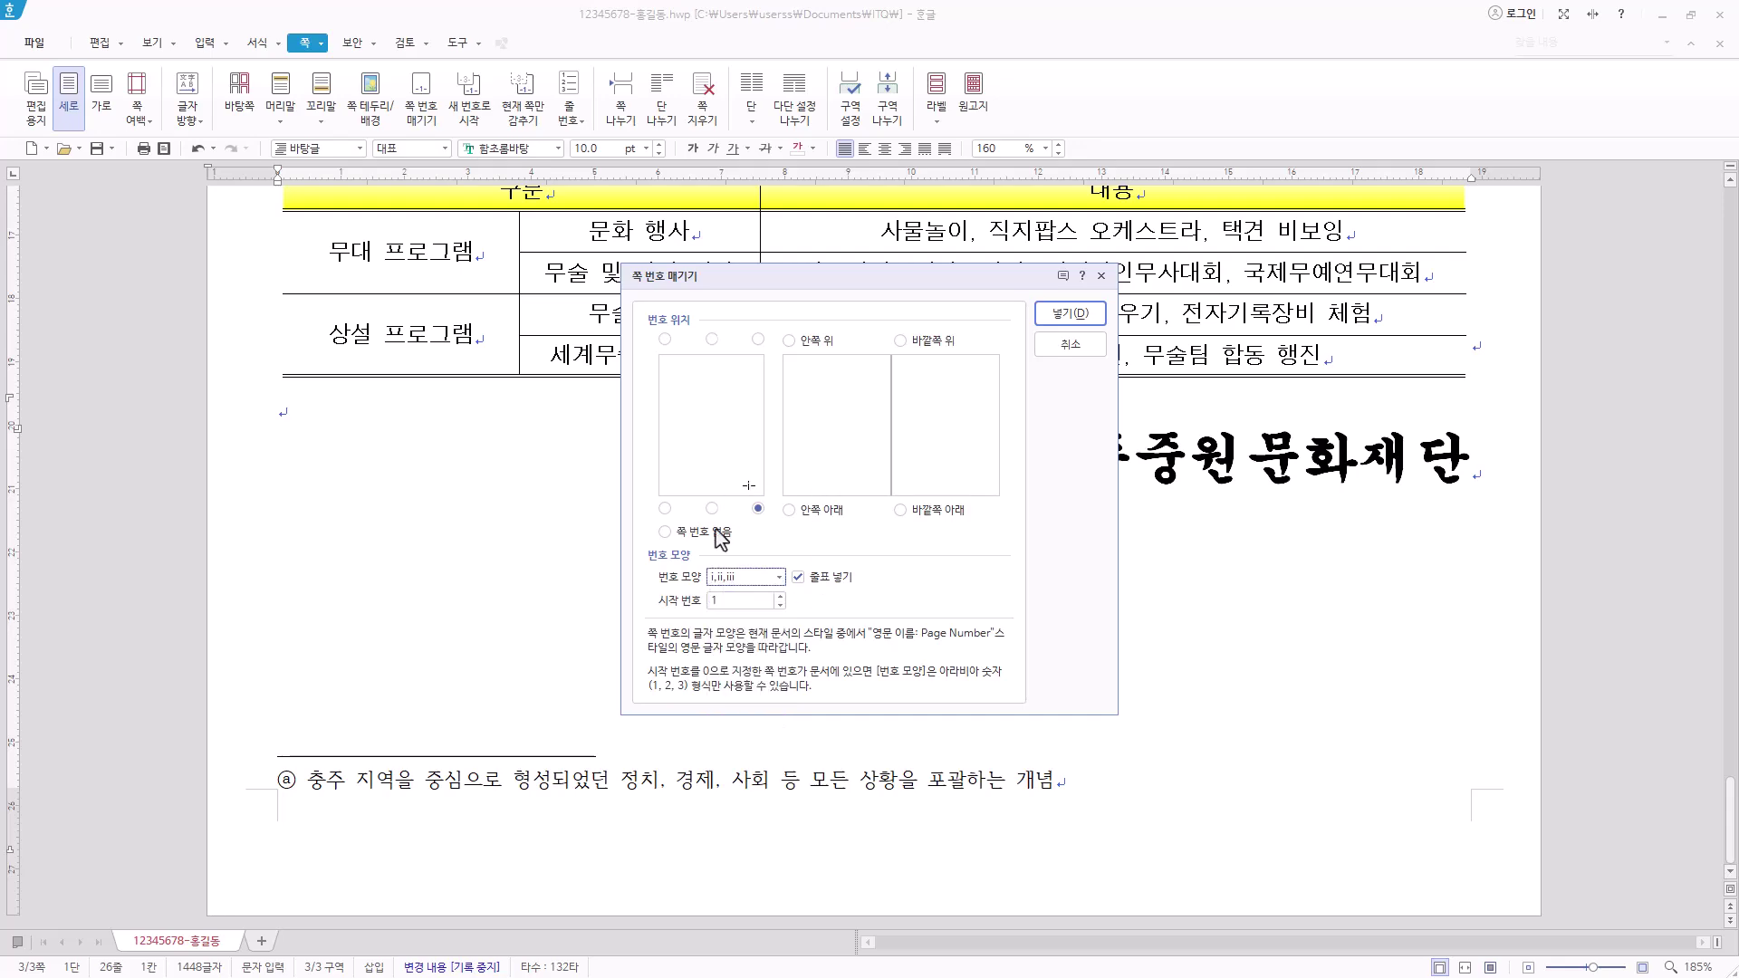
# Turn off the number dashes (줄표 넣기), set the starting number to 6 and insert the page number
pyautogui.click(797, 578)
pyautogui.click(780, 596)
pyautogui.click(780, 596)
pyautogui.click(1070, 313)
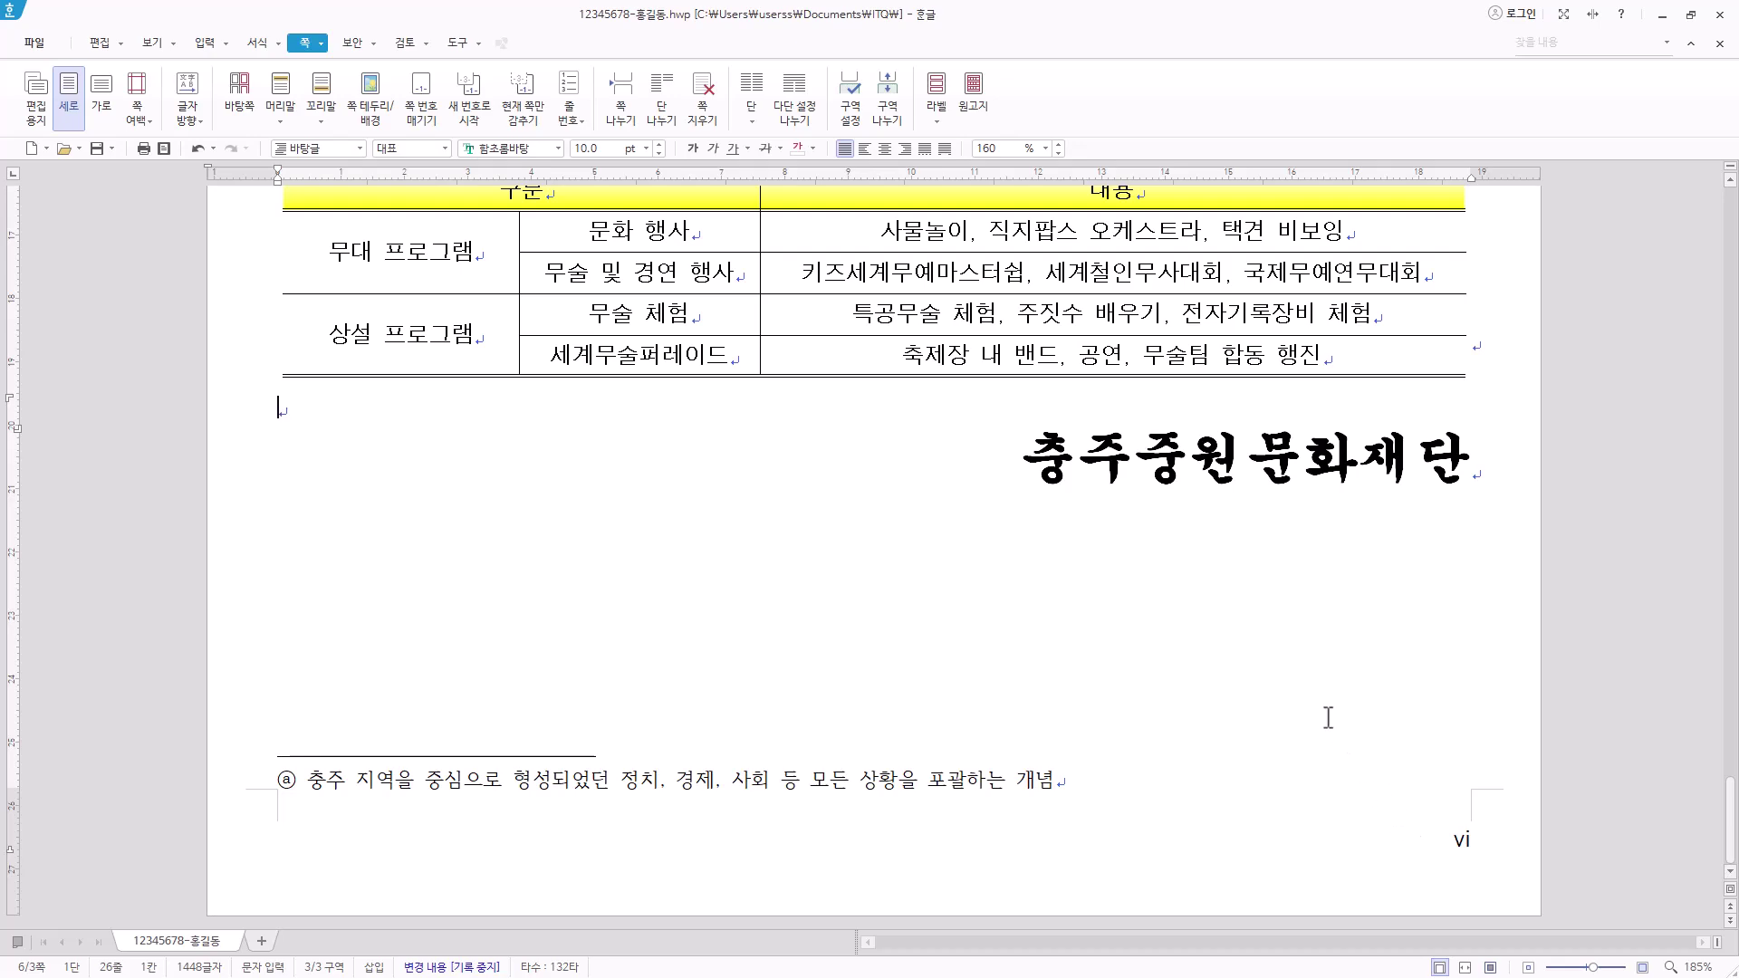
# Display the control codes (조판 부호) around the title "세계 무술의 메카 충주" on the third page
pyautogui.scroll(15, 1328, 718)
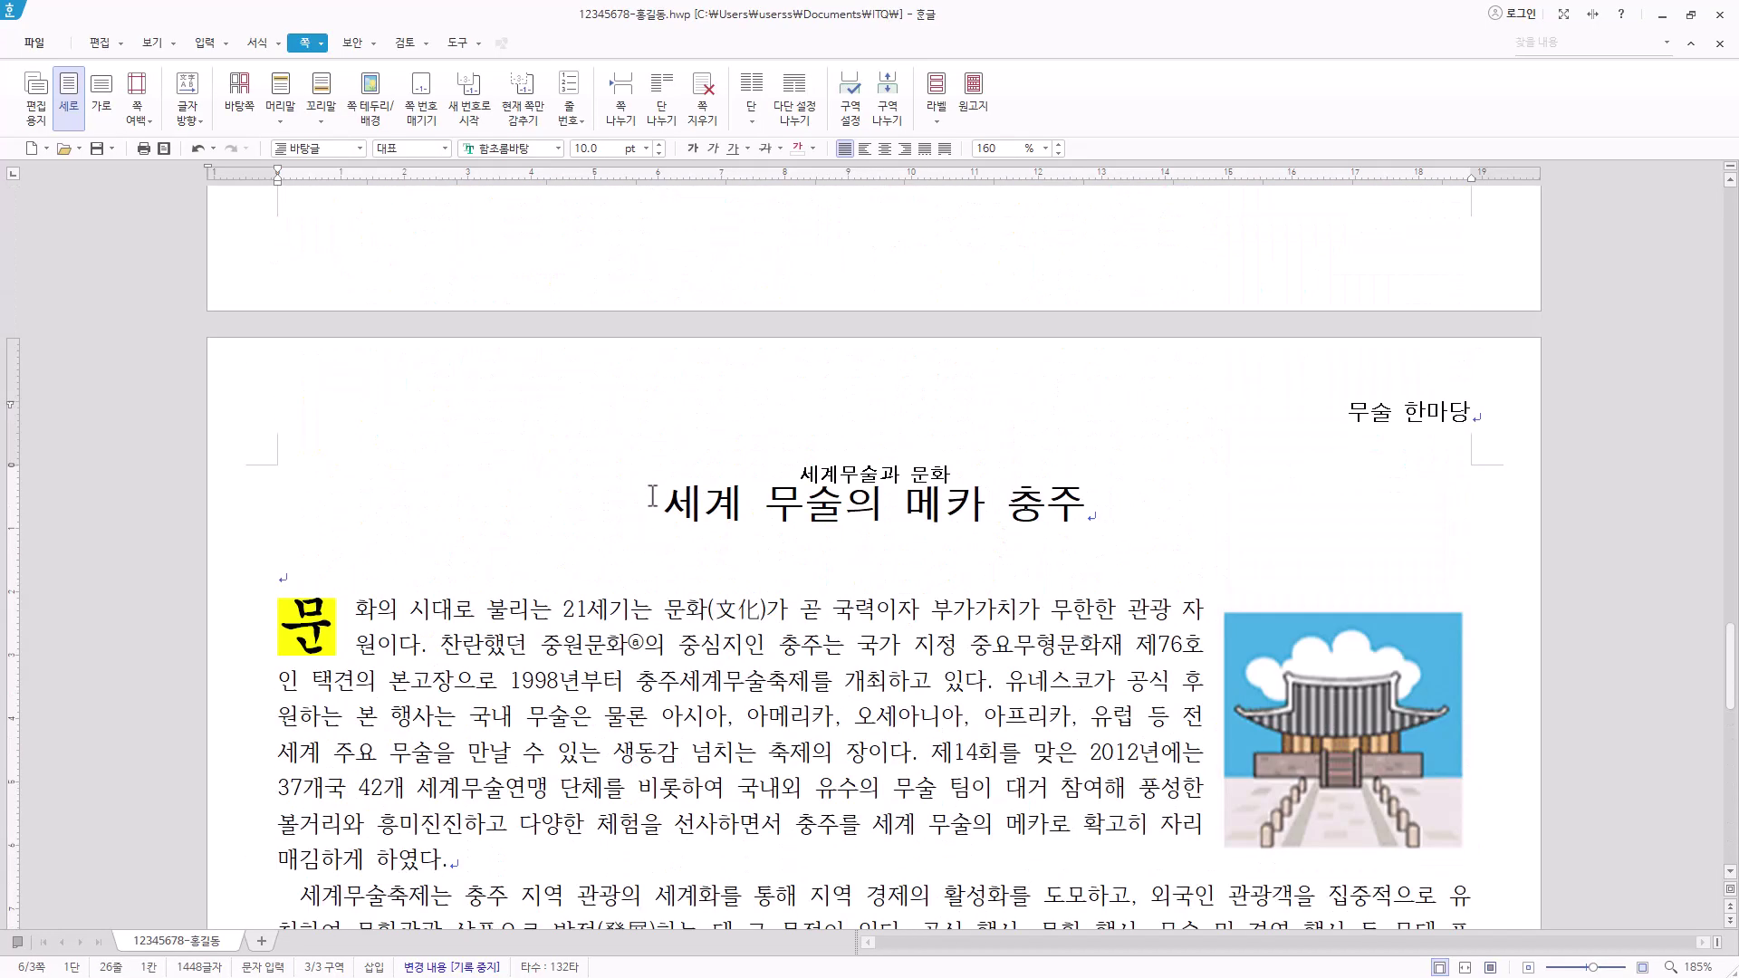
pyautogui.click(662, 504)
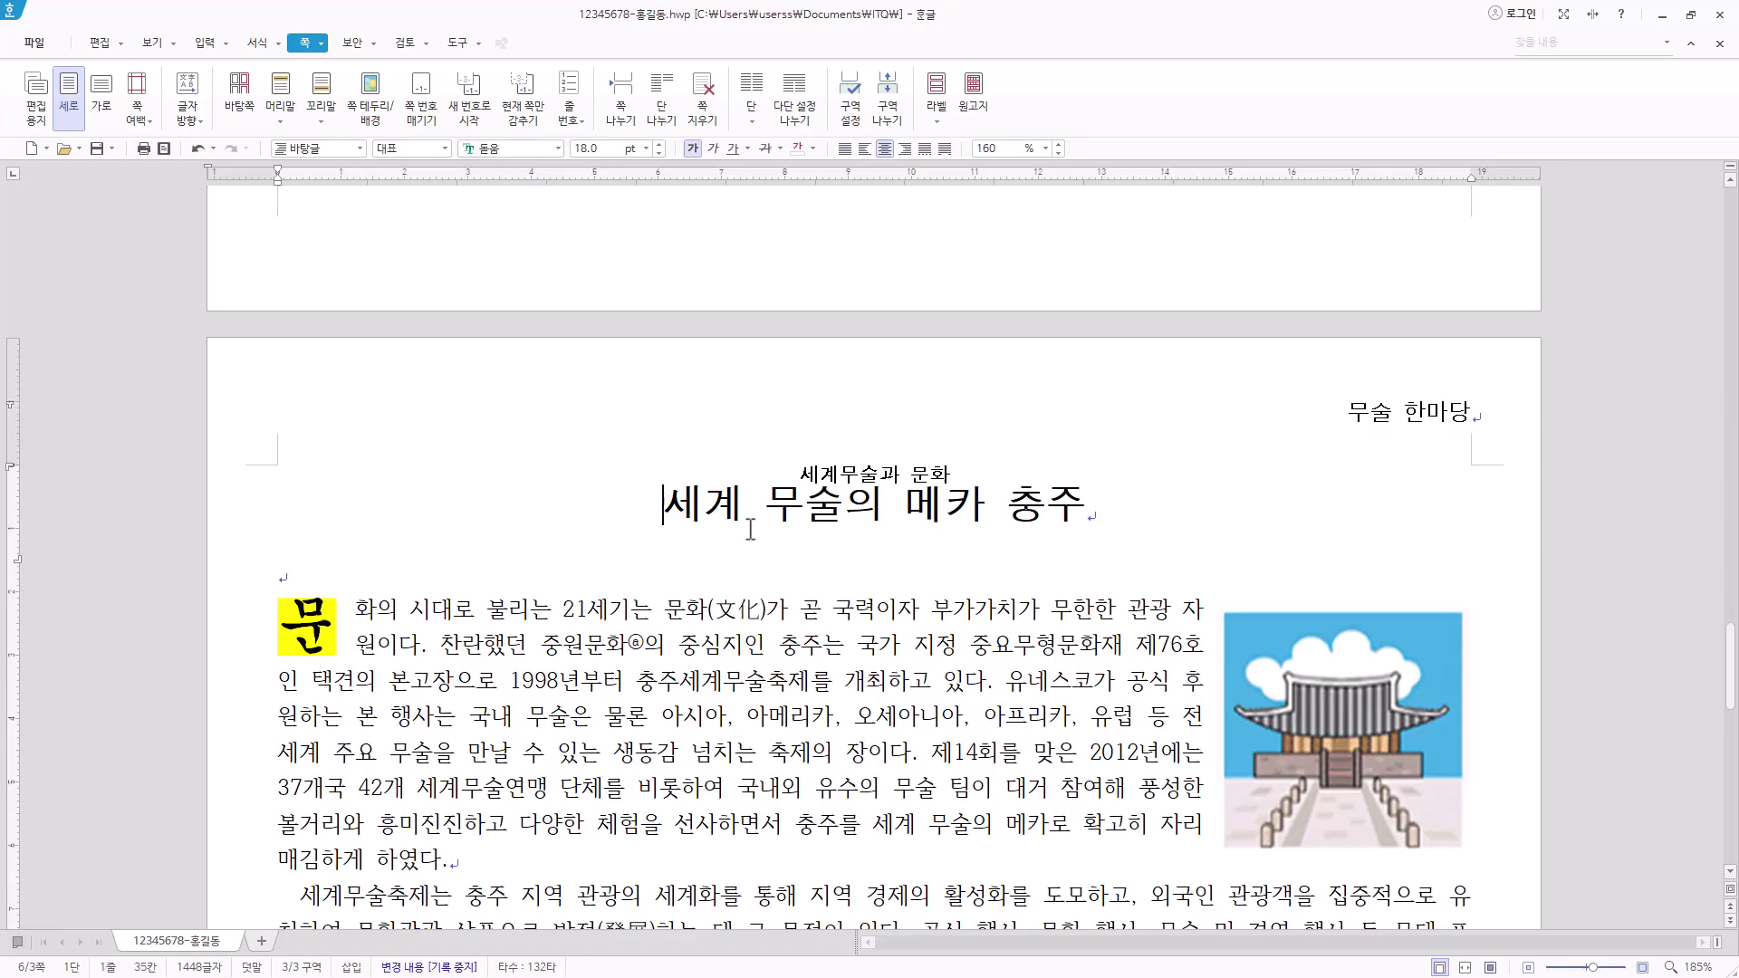
pyautogui.click(152, 44)
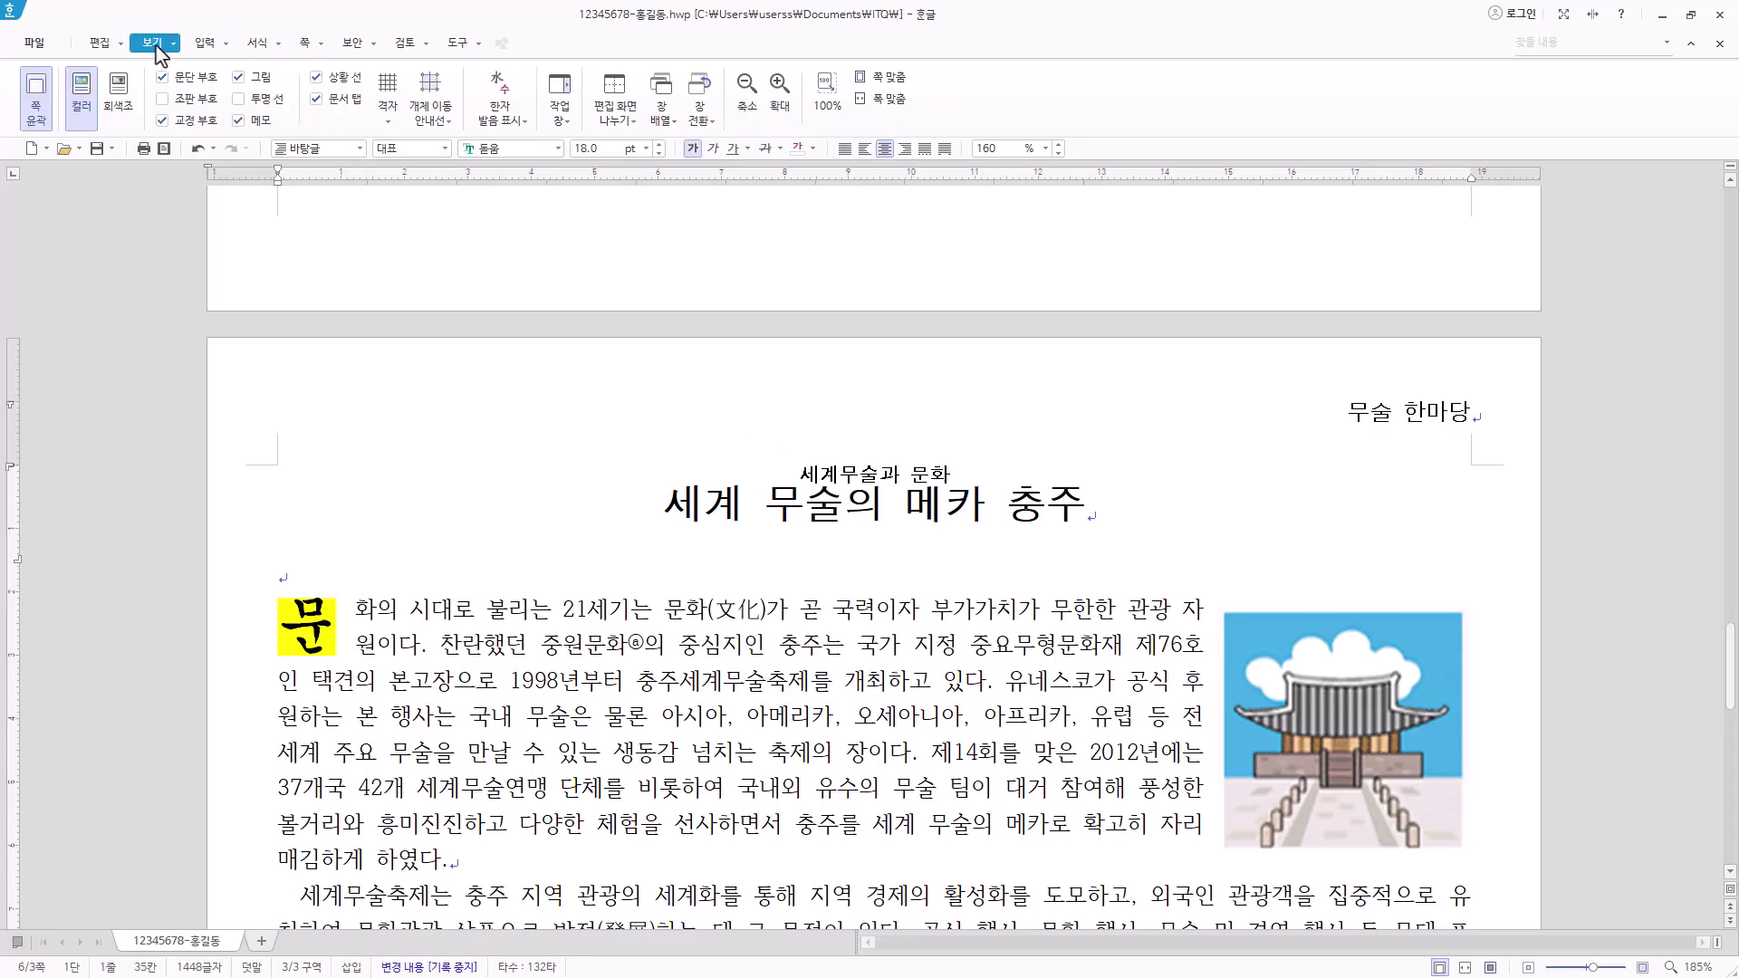
pyautogui.click(181, 102)
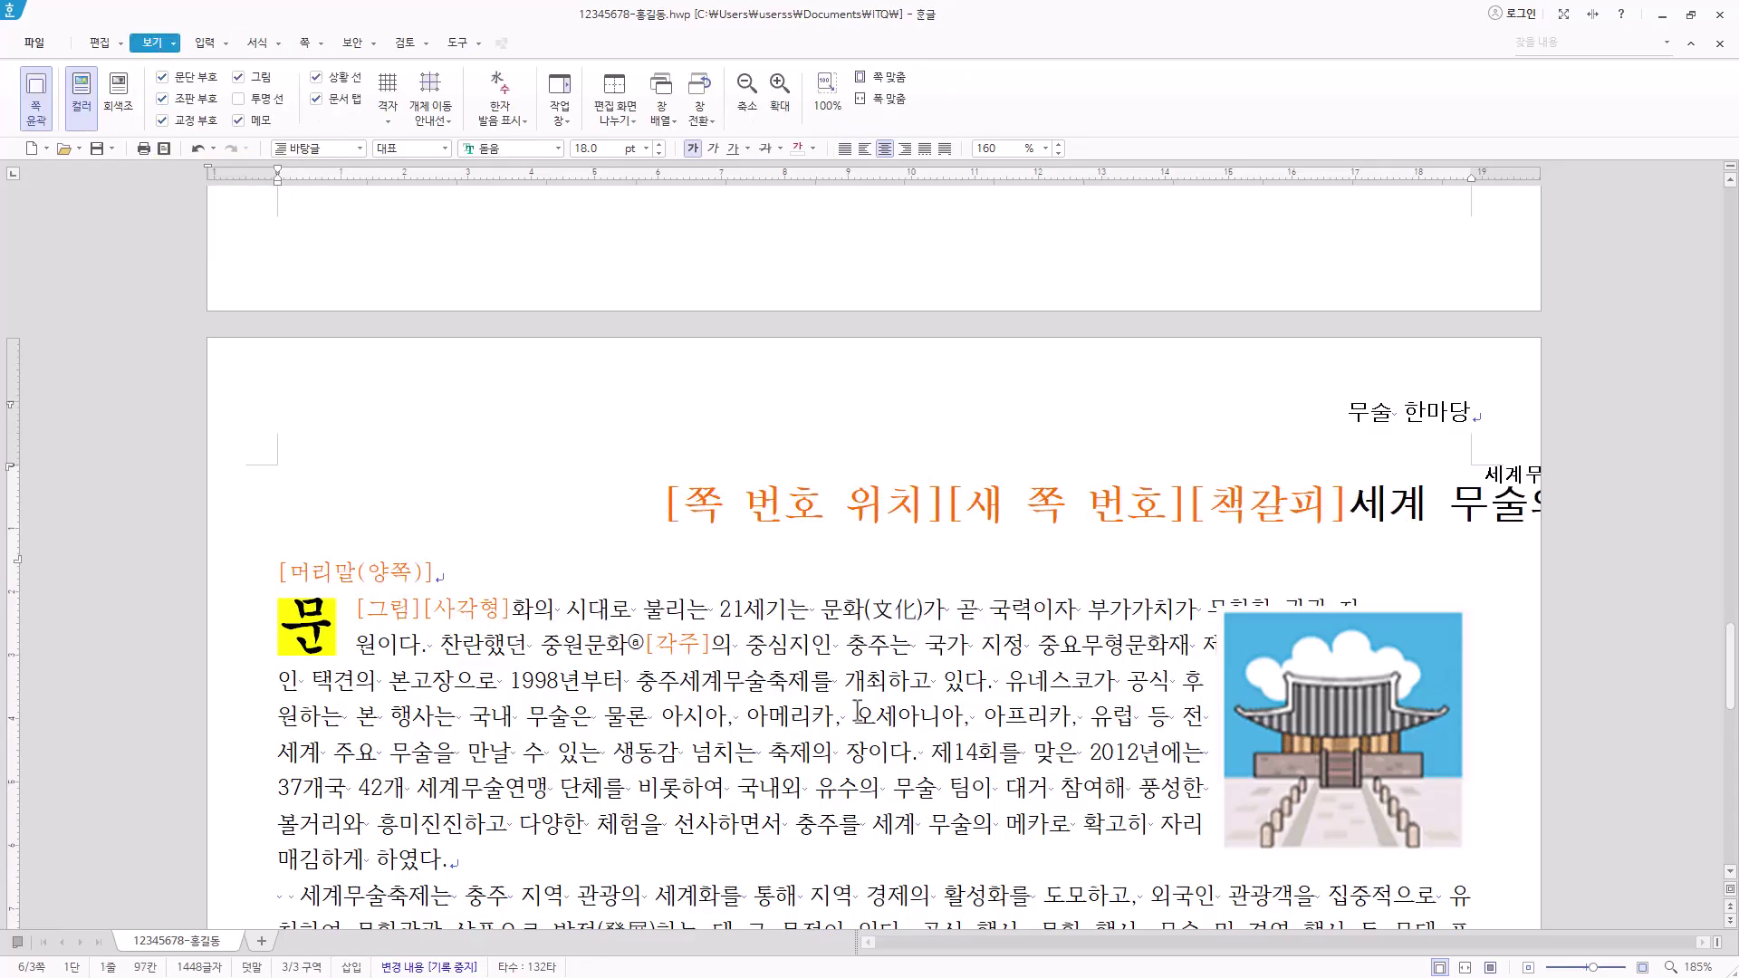
# Copy the [쪽 번호 위치][새 쪽 번호] codes in front of the third page's title and delete them there
pyautogui.moveTo(662, 504); pyautogui.dragTo(1160, 519)
pyautogui.hotkey('ctrl', 'c')
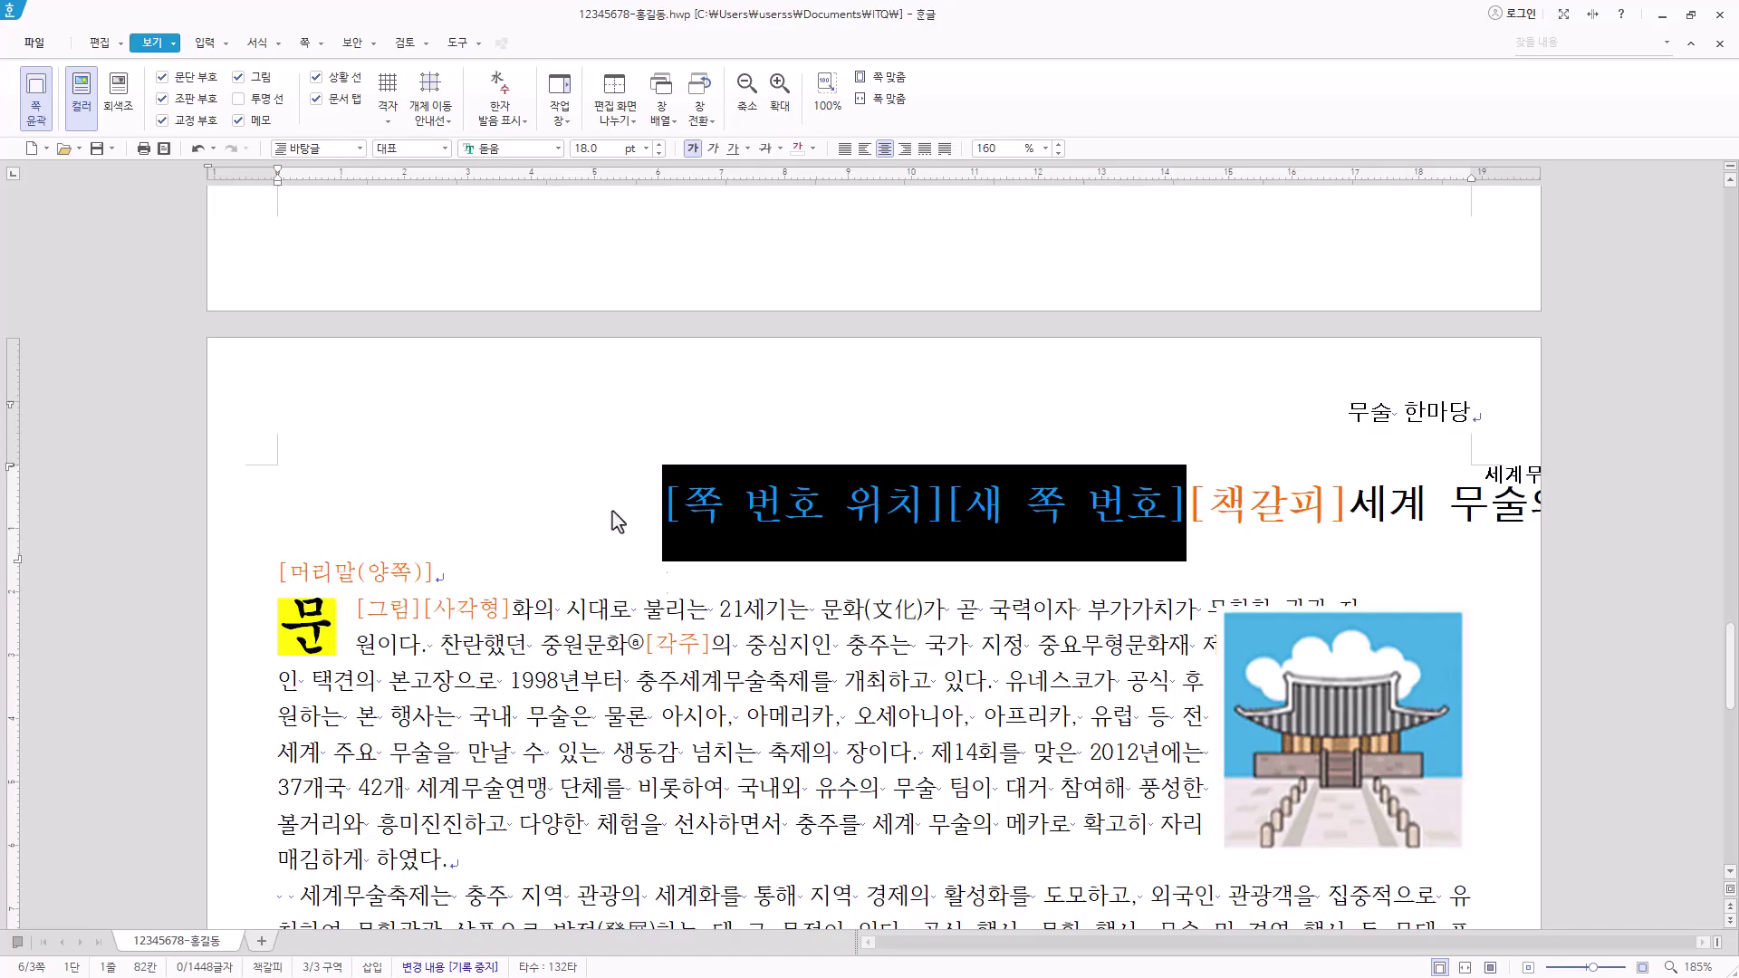
pyautogui.scroll(-10, 883, 557)
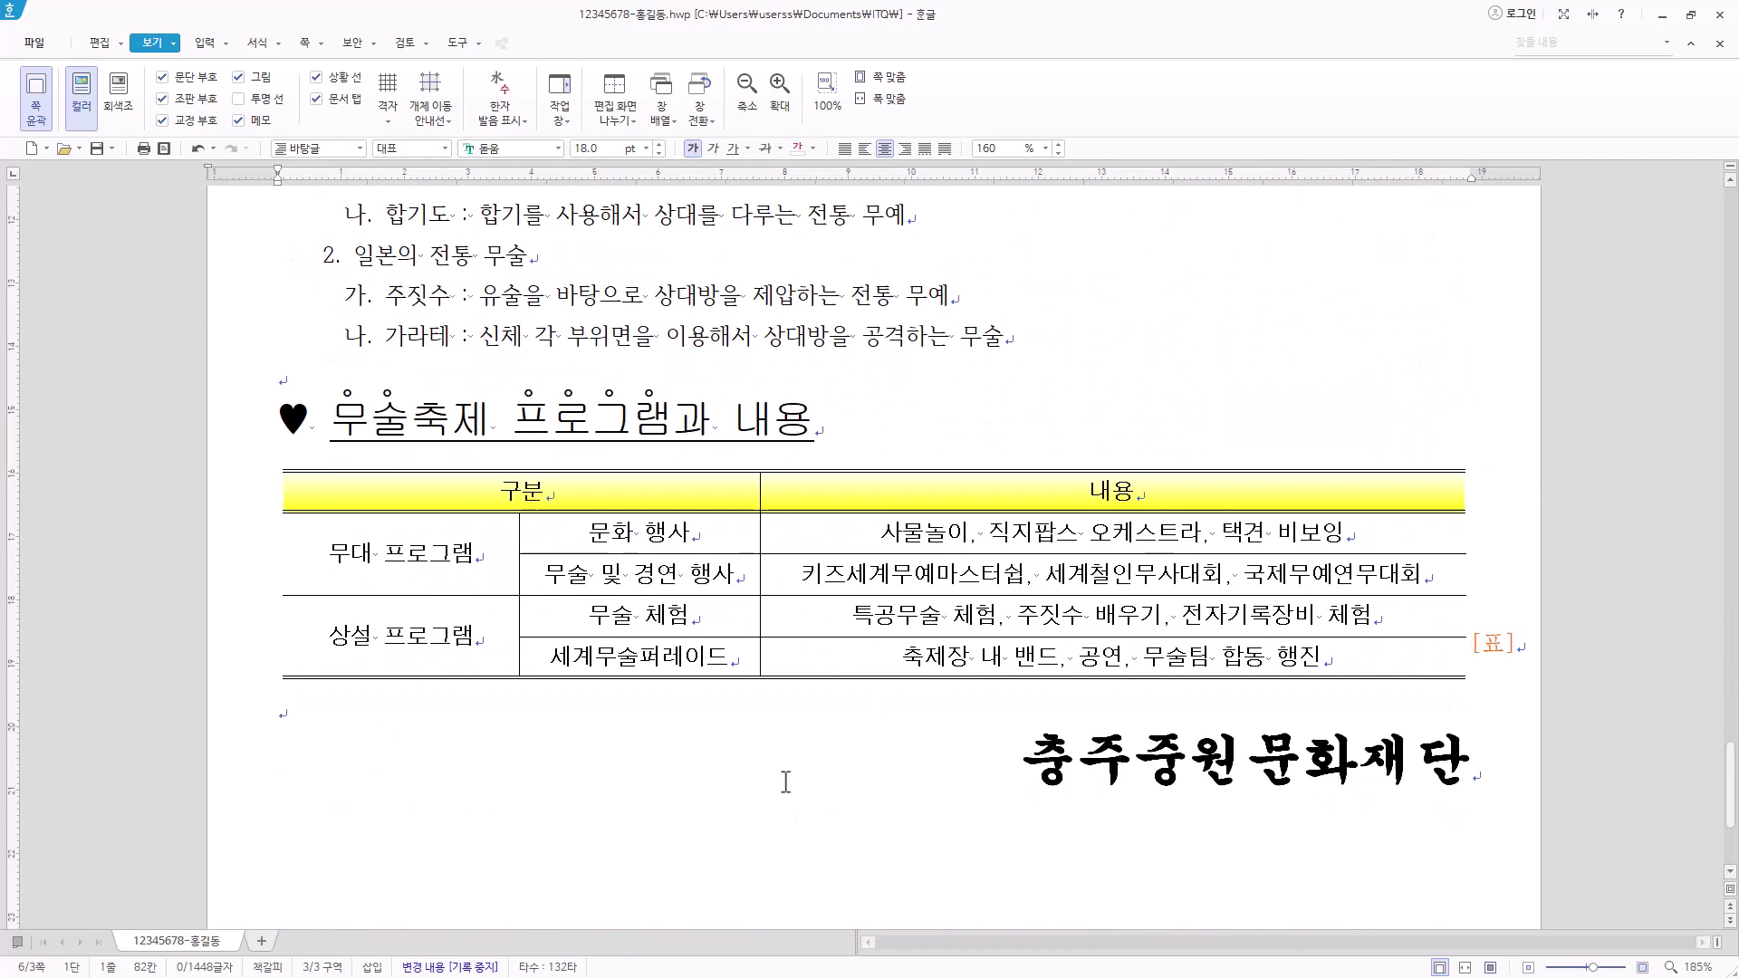
pyautogui.scroll(10, 785, 781)
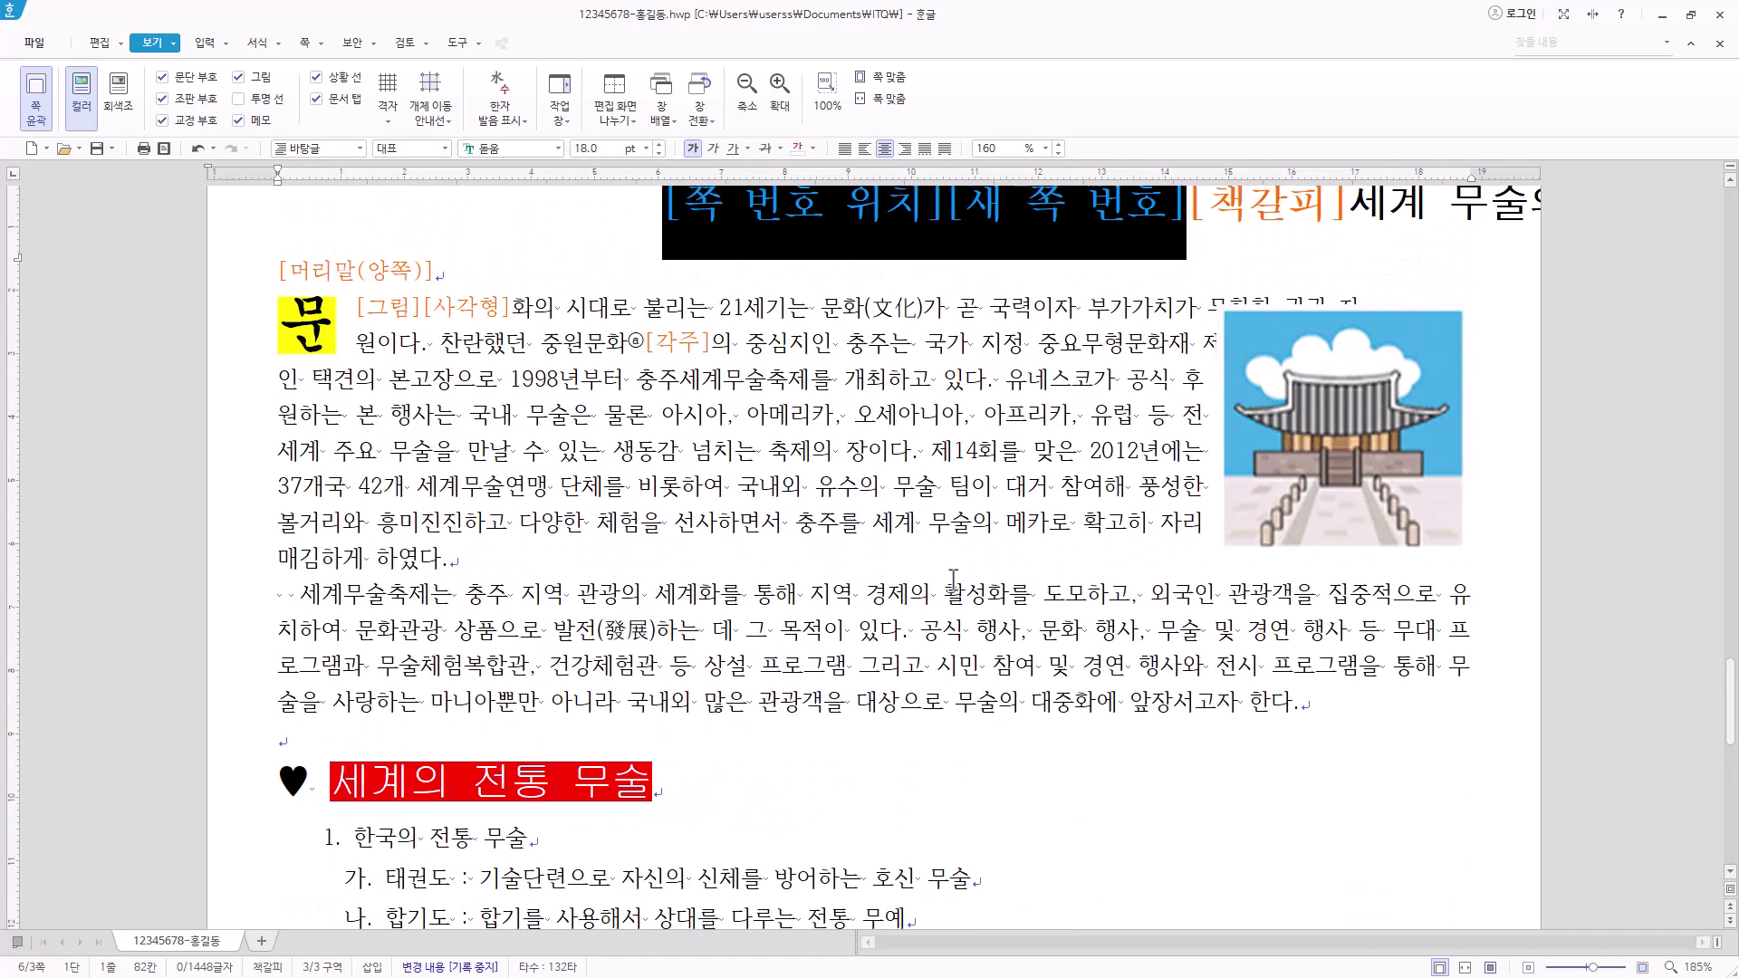
pyautogui.scroll(3, 953, 579)
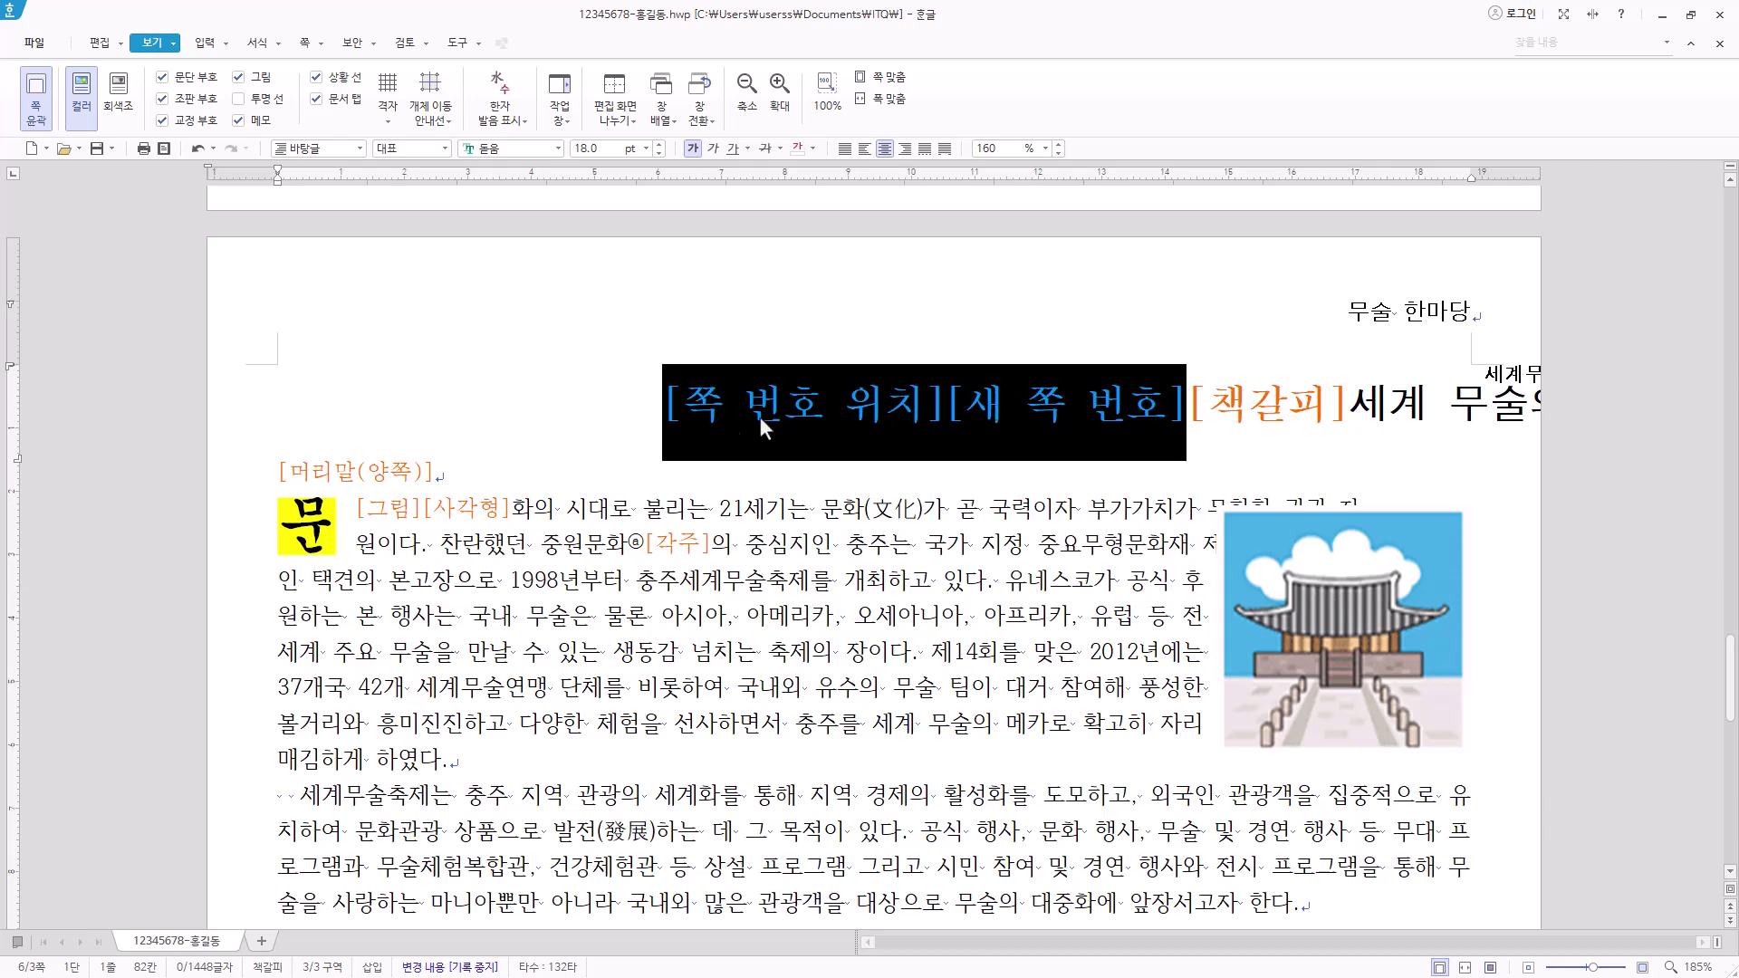
pyautogui.press('Delete')
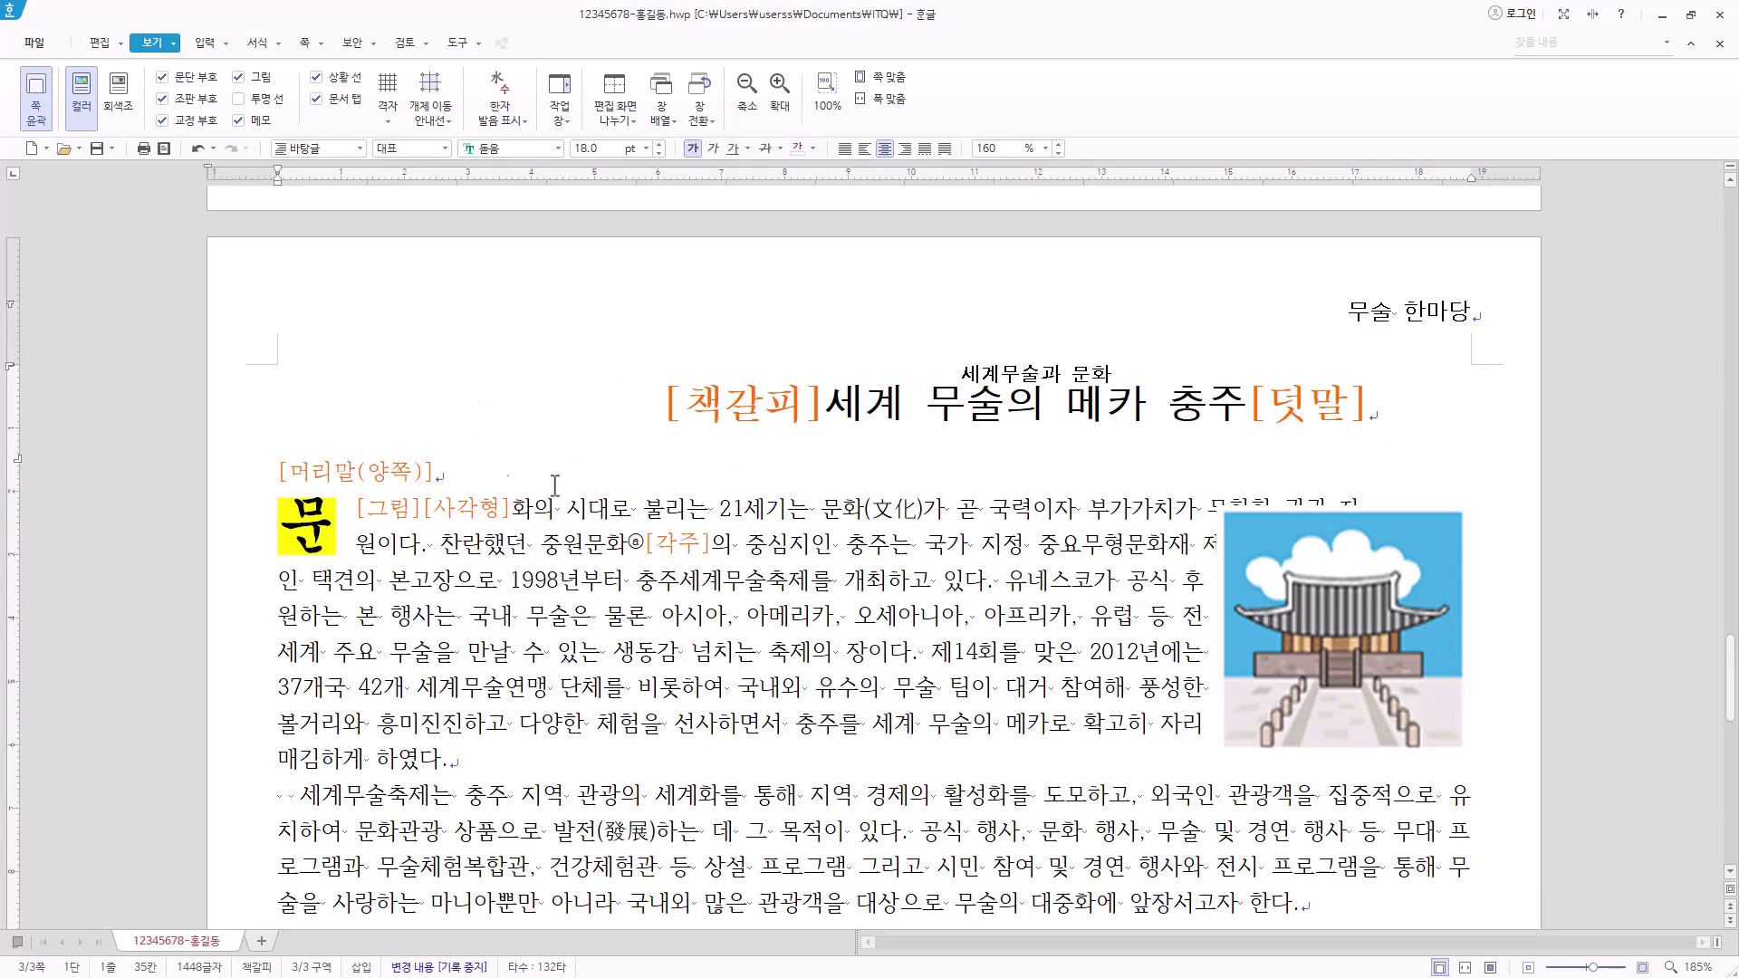
# Paste the page number codes at the start of the shapes line below item 4 on the second page
pyautogui.scroll(1, 786, 590)
pyautogui.scroll(2, 786, 591)
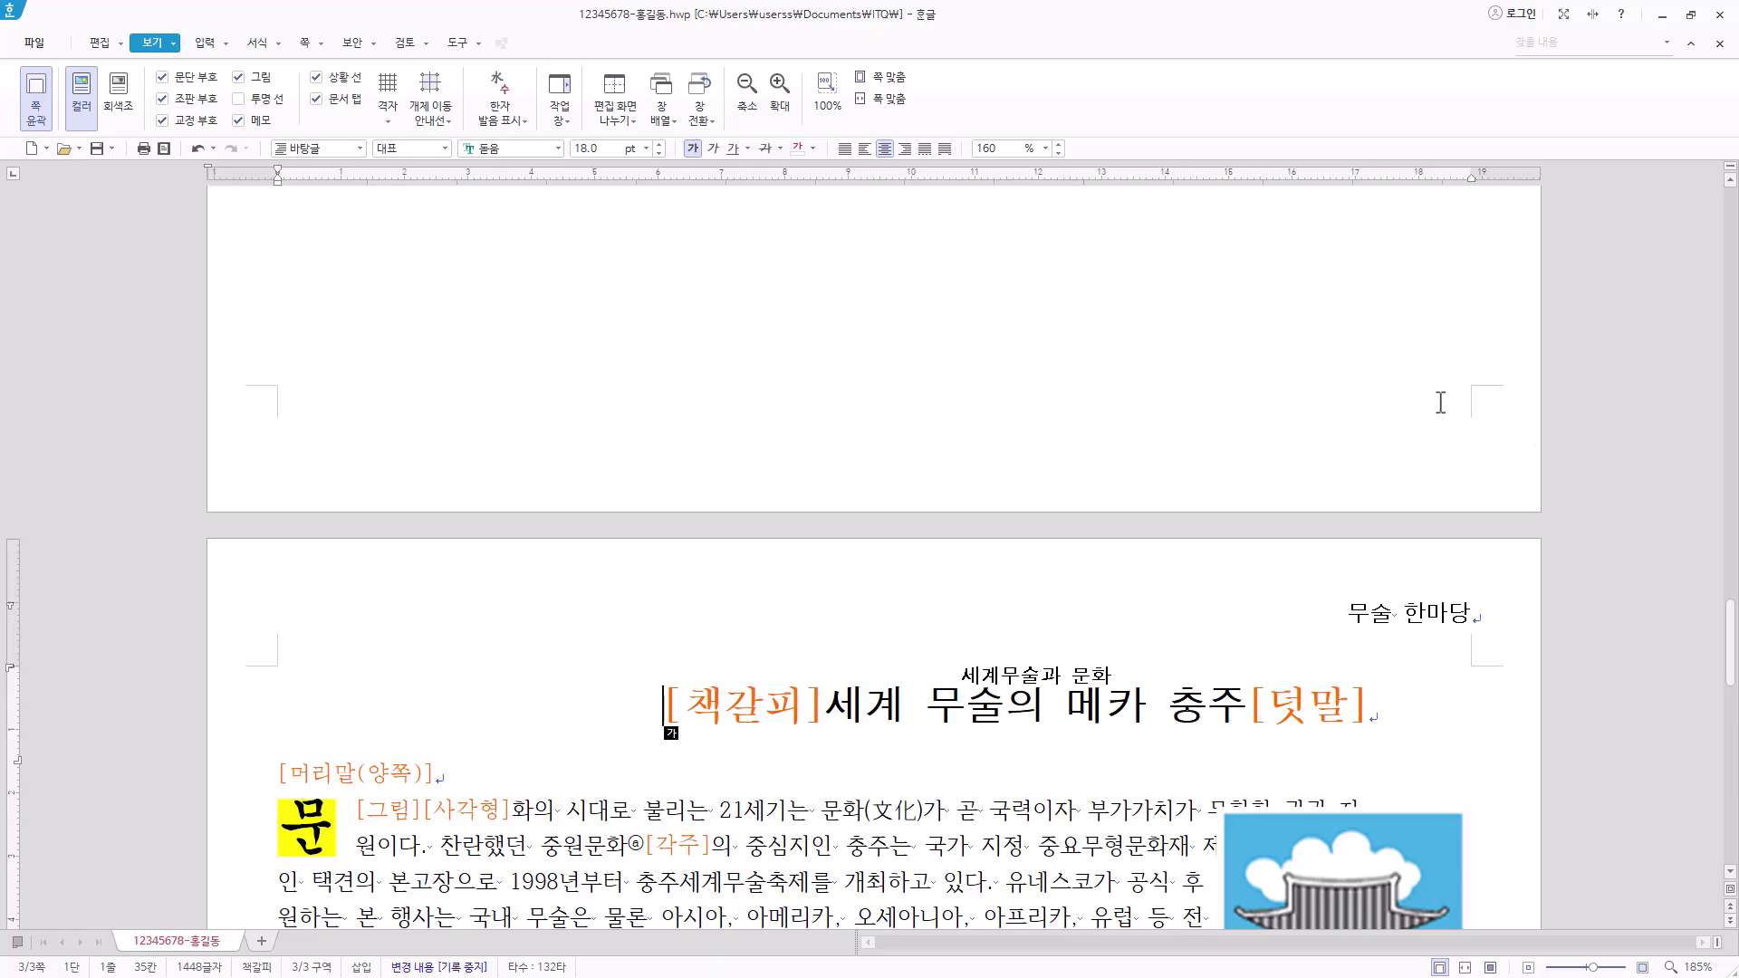
pyautogui.scroll(10, 1220, 499)
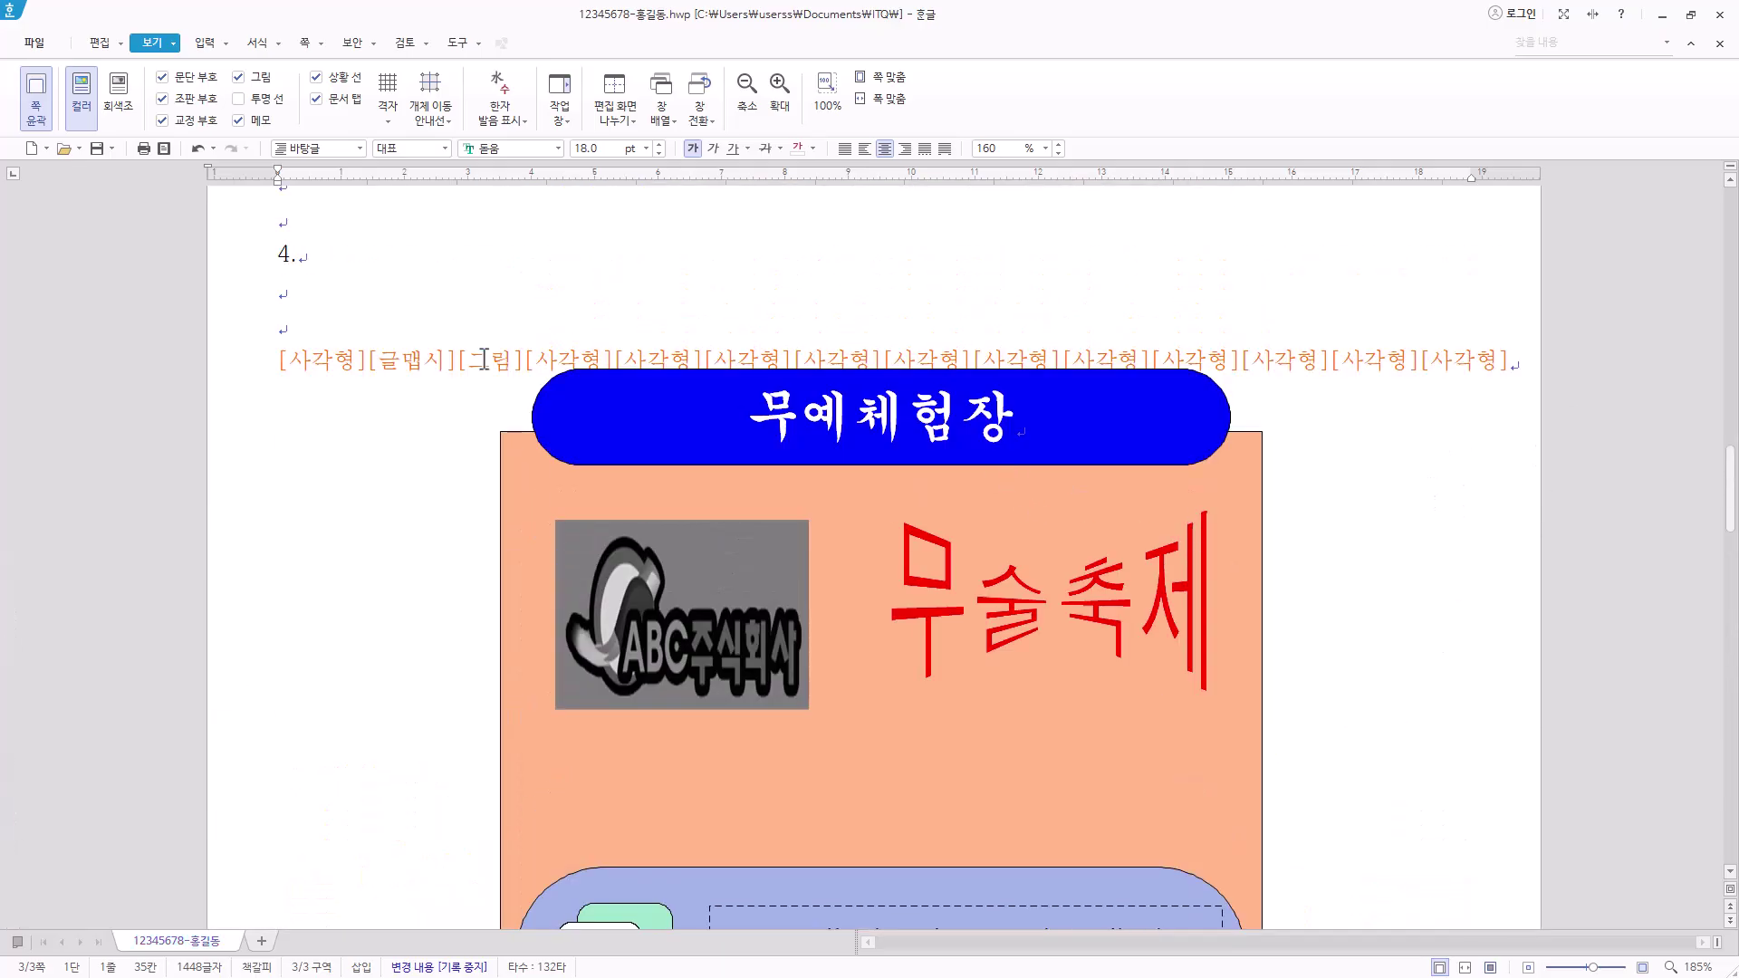
pyautogui.scroll(5, 1038, 338)
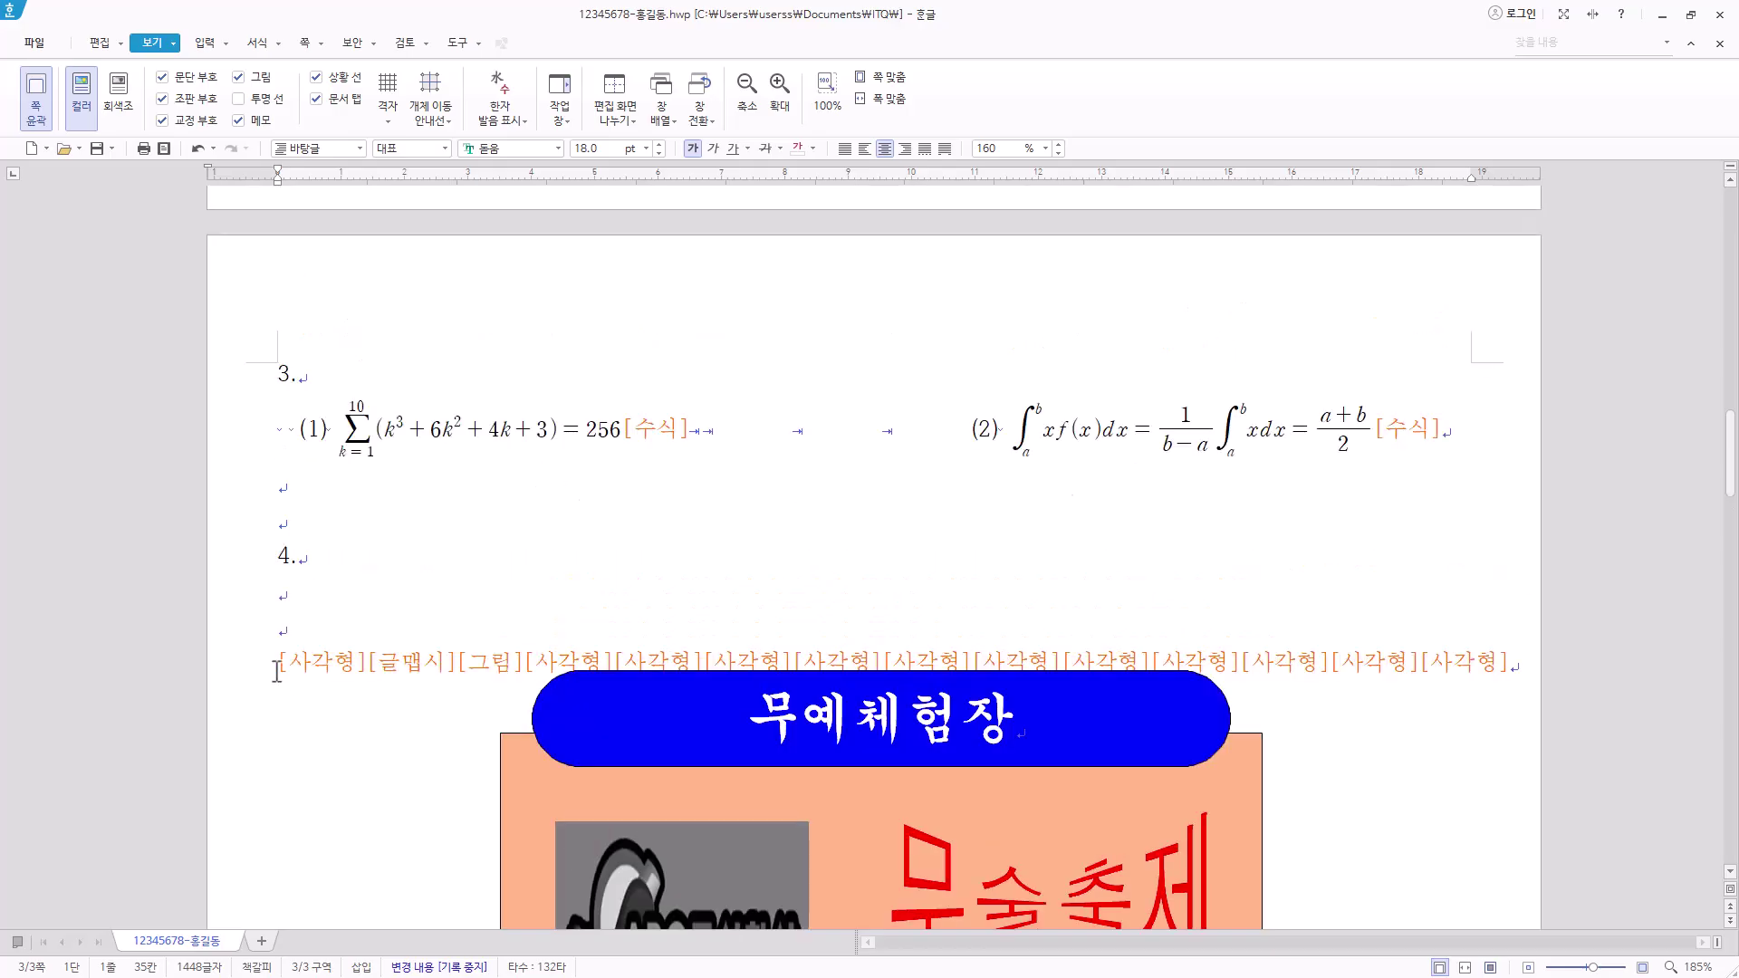
pyautogui.click(238, 659)
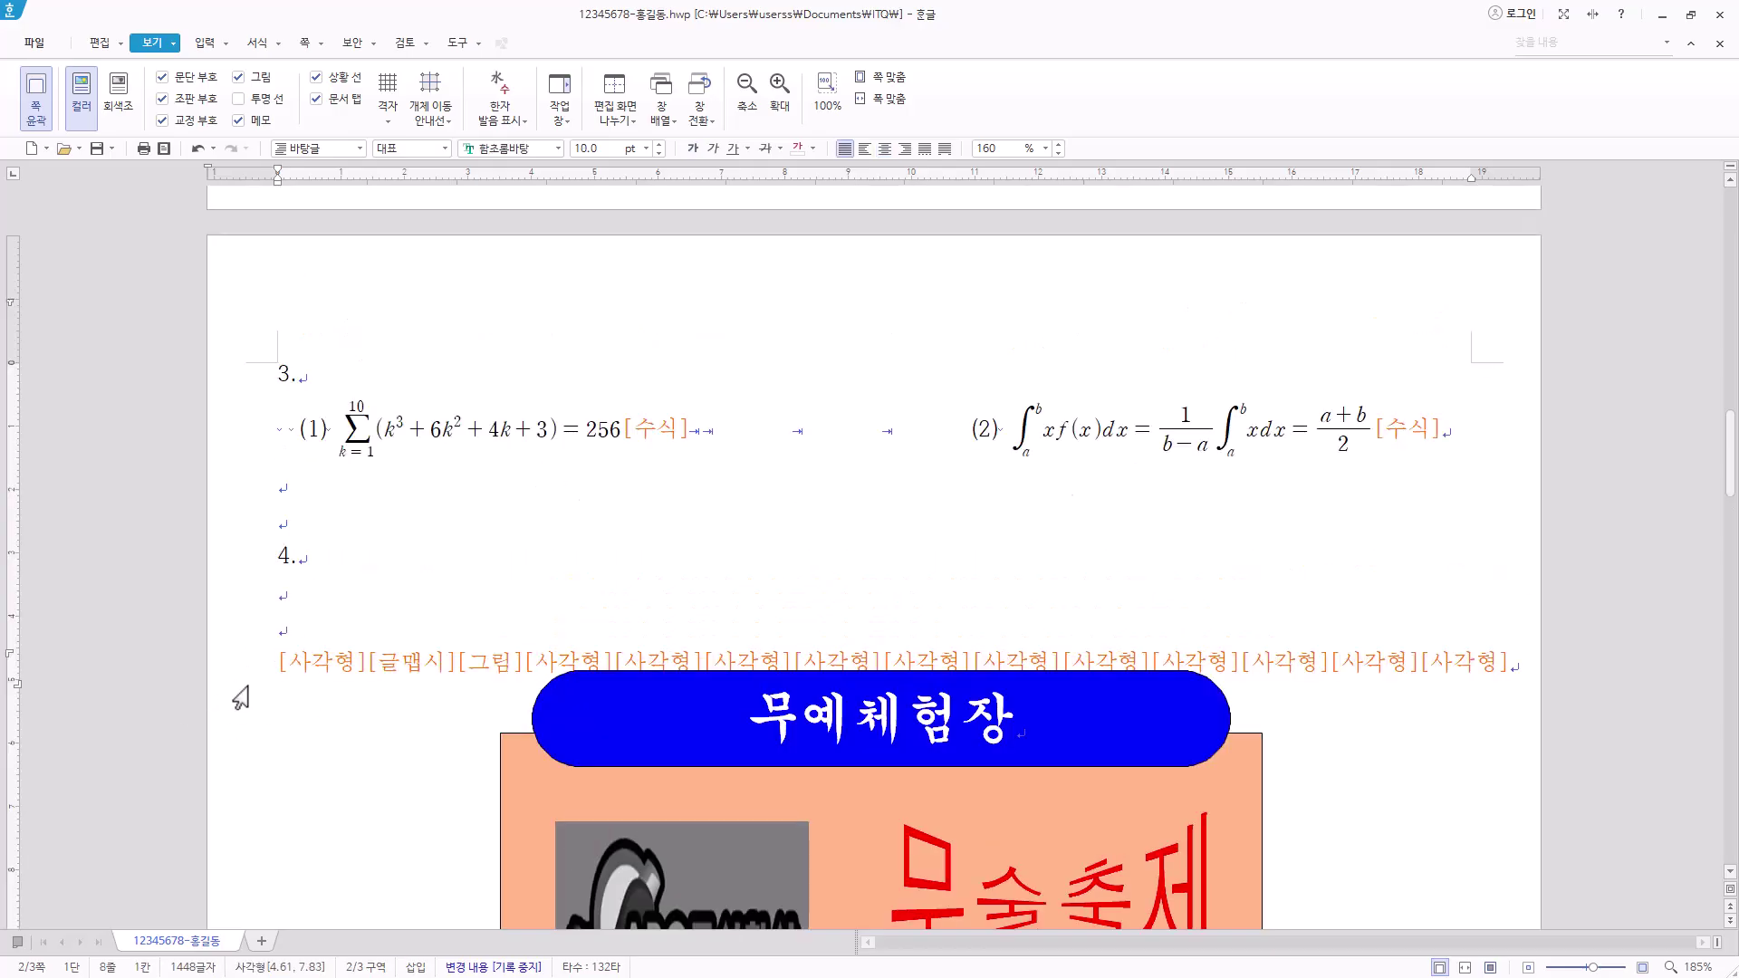
pyautogui.hotkey('ctrl', 'v')
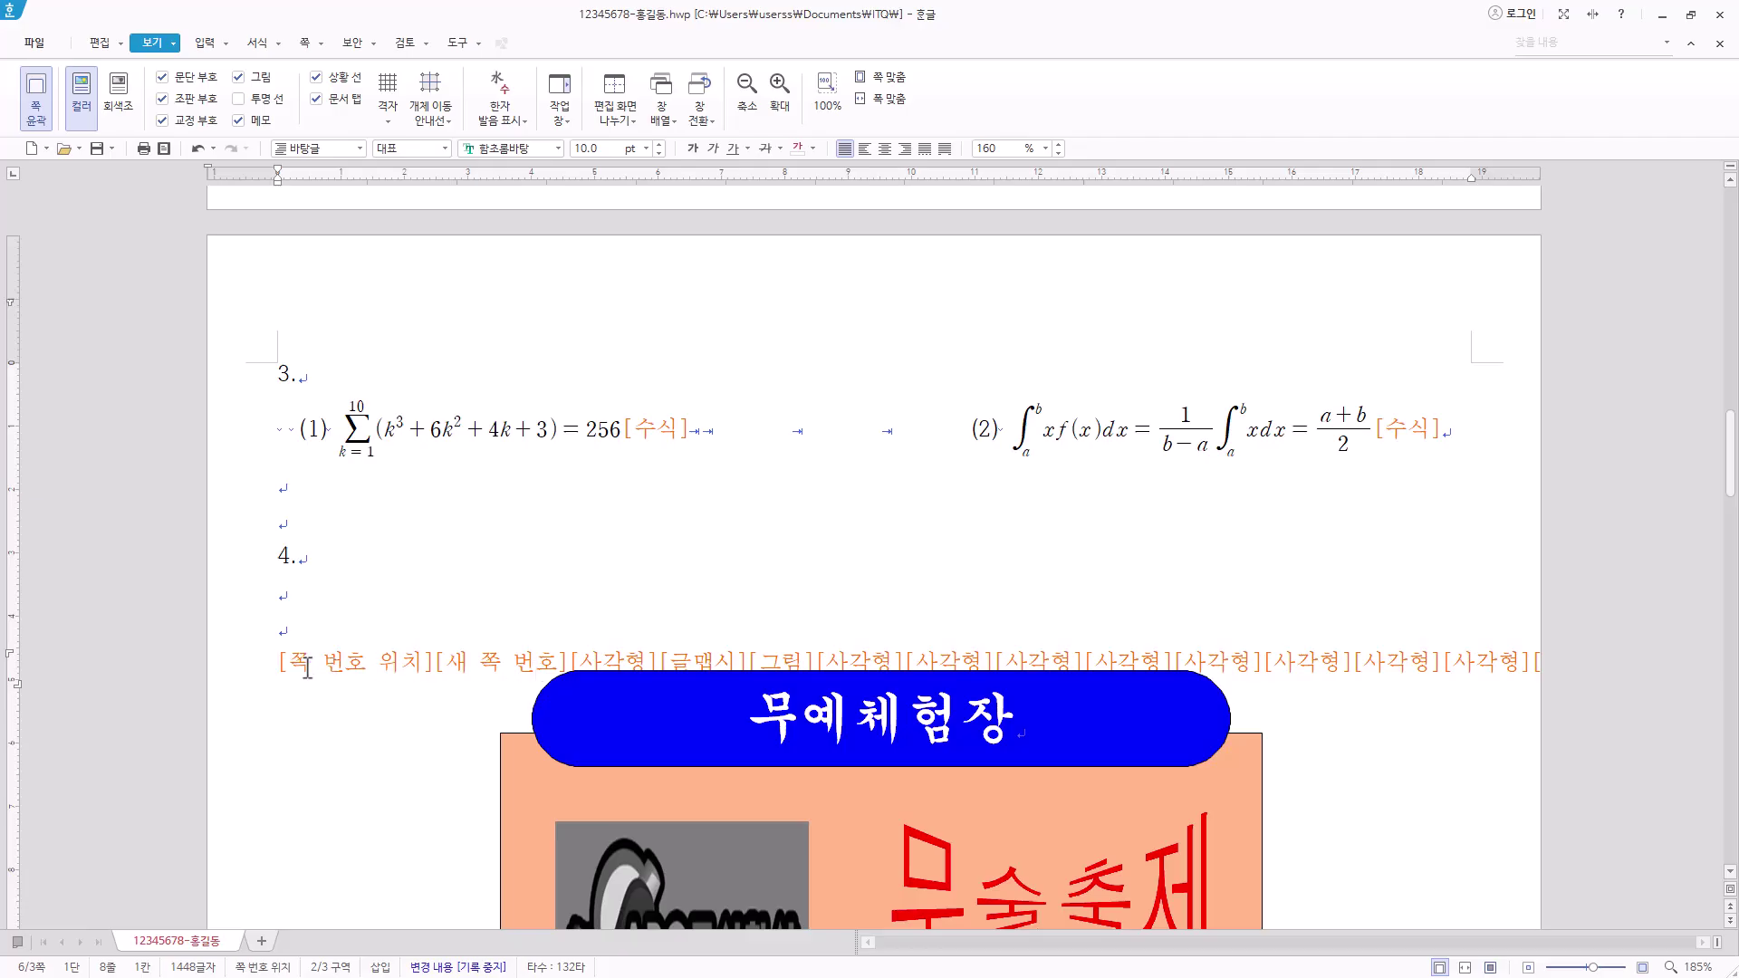
# Check the page numbers at the foot of both pages, and cut the [쪽 번호 위치][새 쪽 번호] codes from the second page
pyautogui.moveTo(276, 665); pyautogui.dragTo(540, 669)
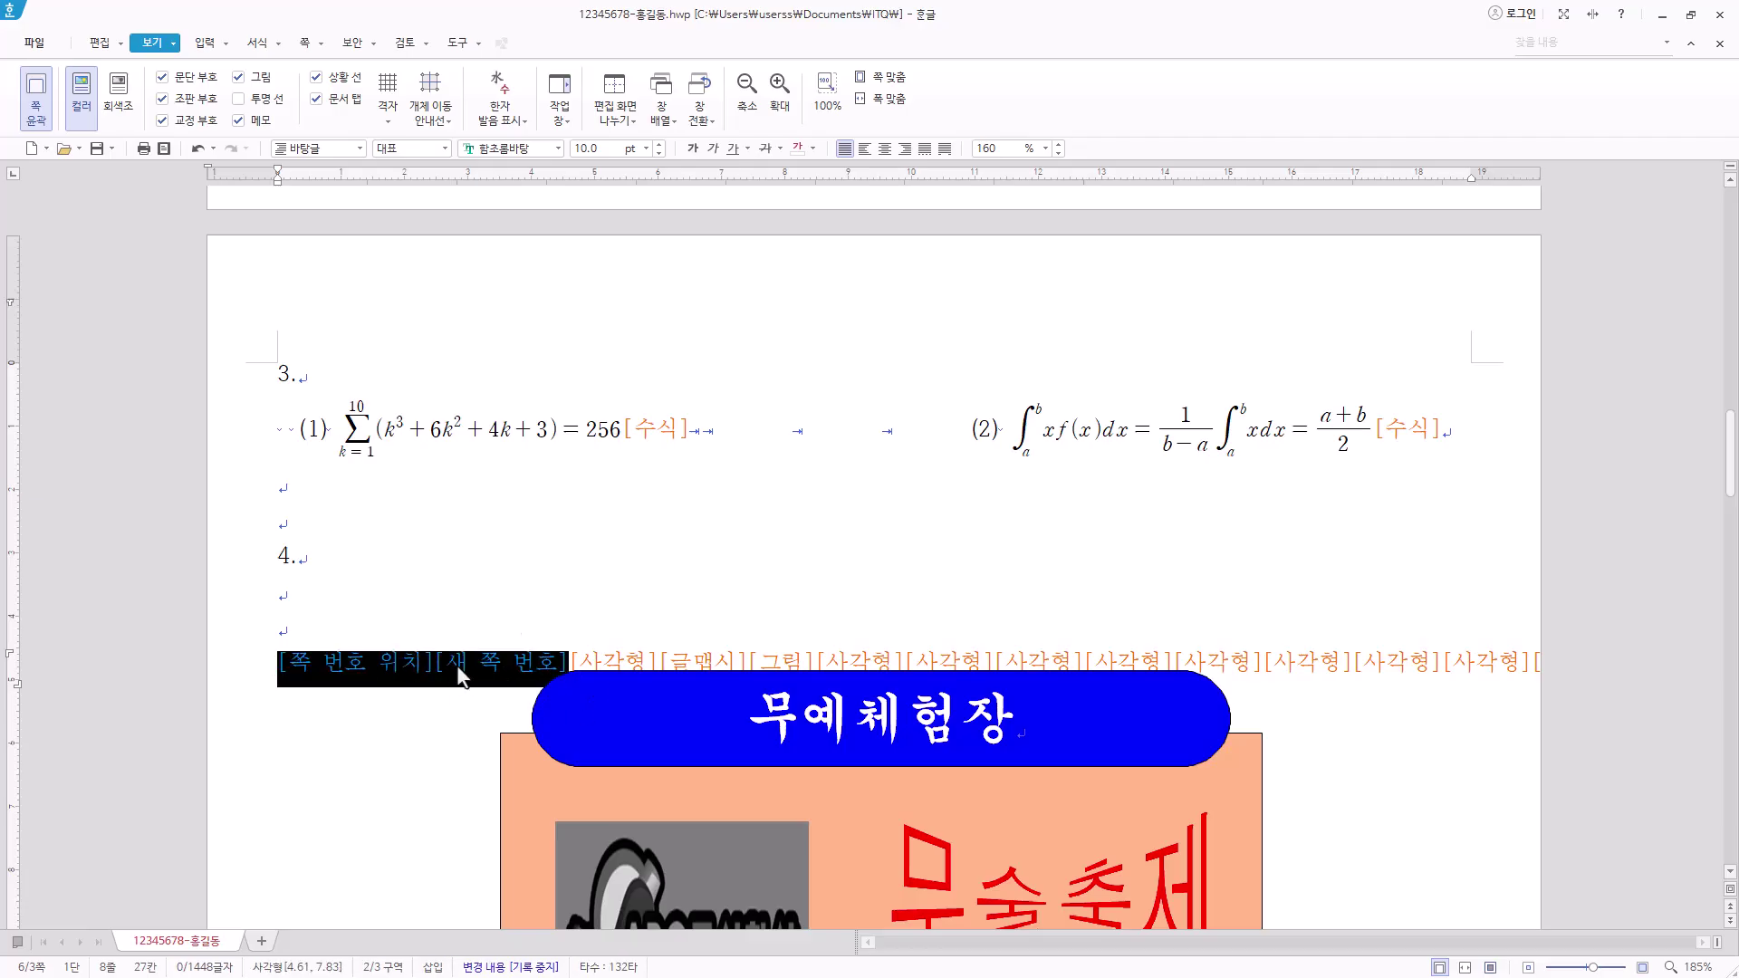
pyautogui.scroll(-15, 628, 661)
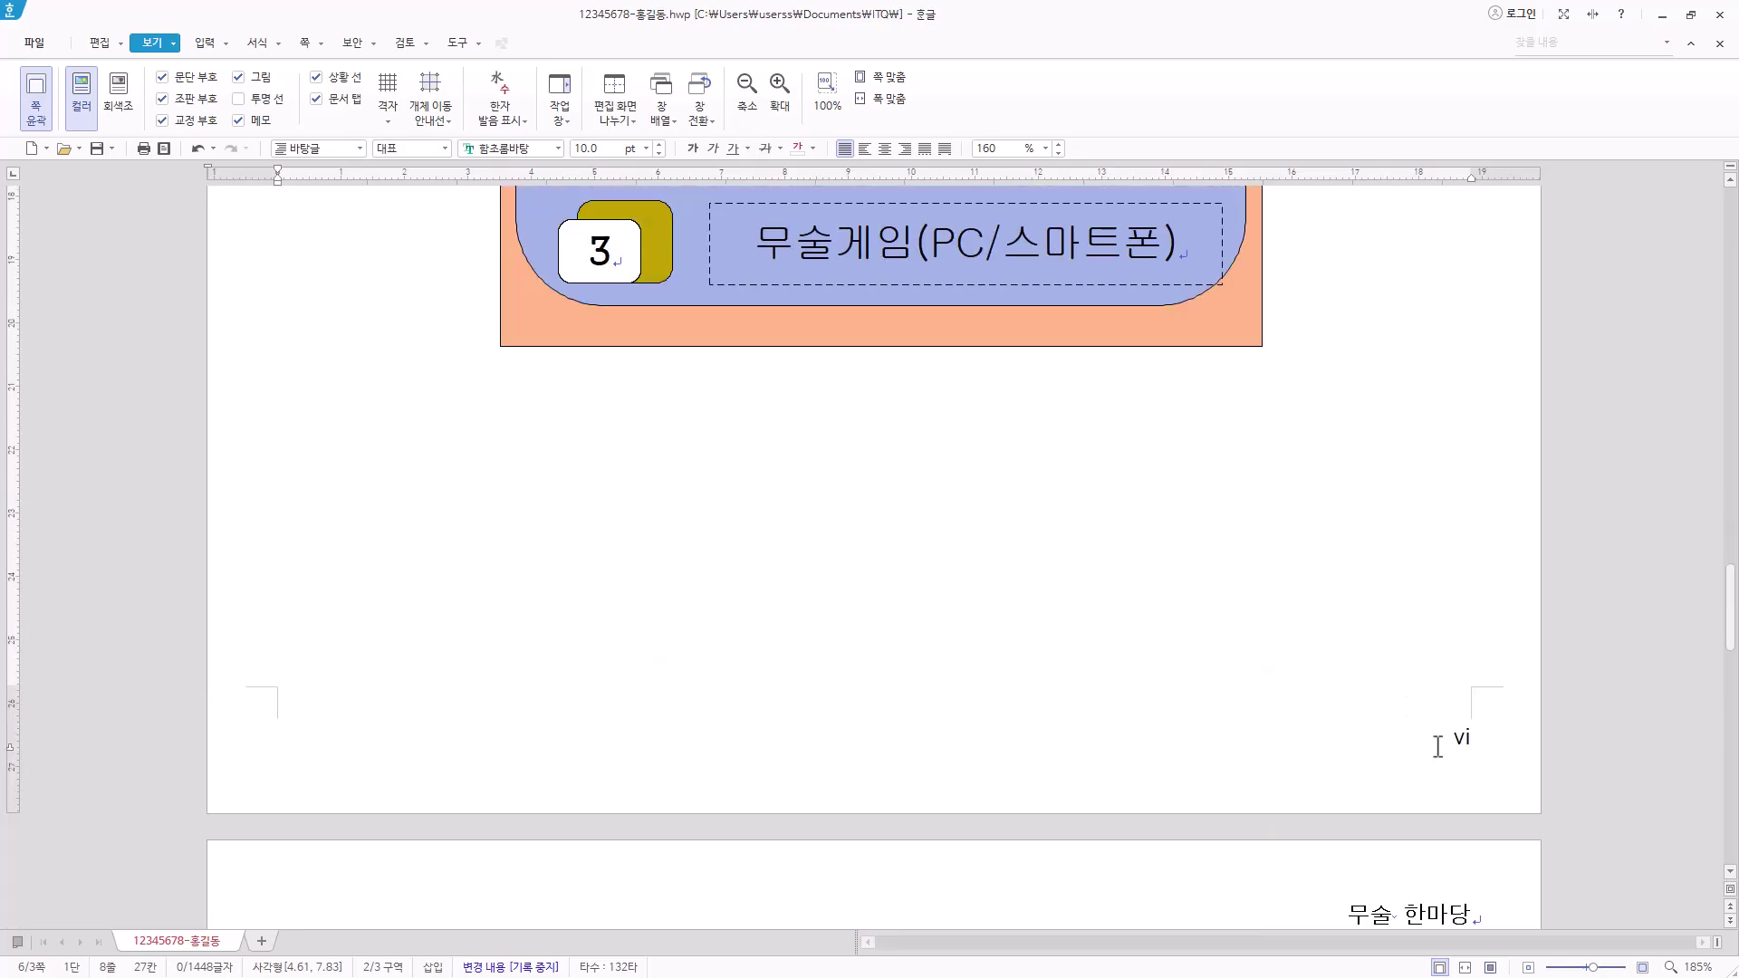
pyautogui.scroll(-20, 1539, 722)
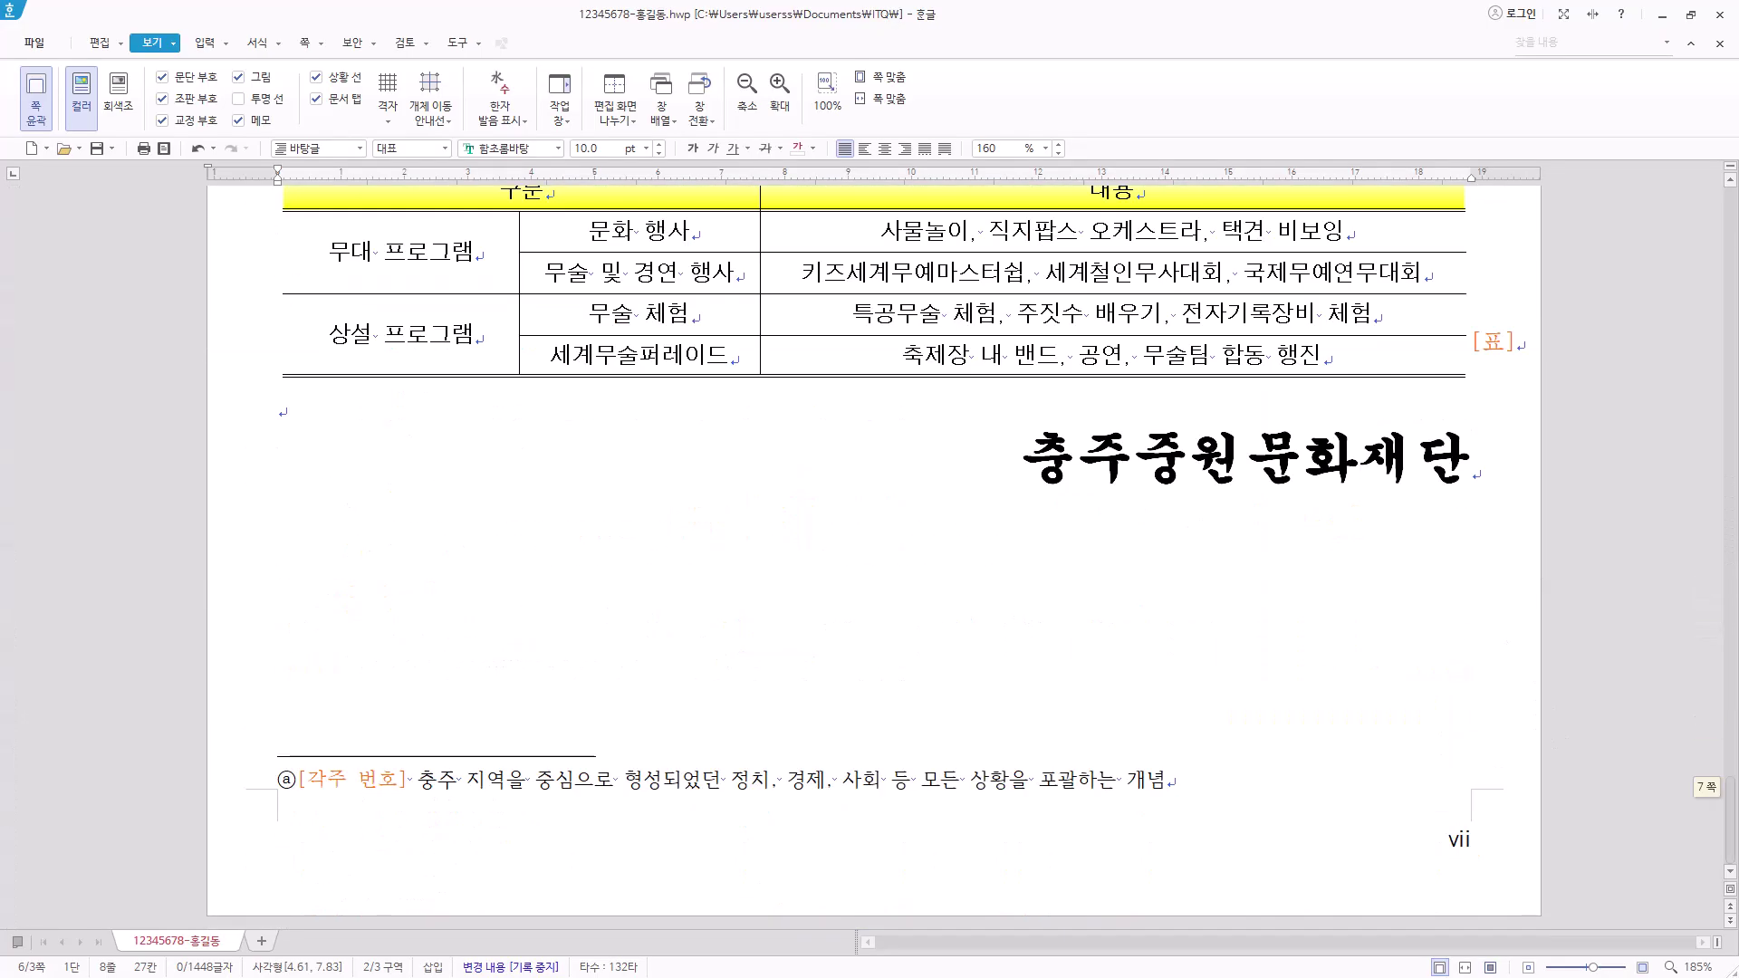
pyautogui.moveTo(1732, 784); pyautogui.dragTo(1722, 420)
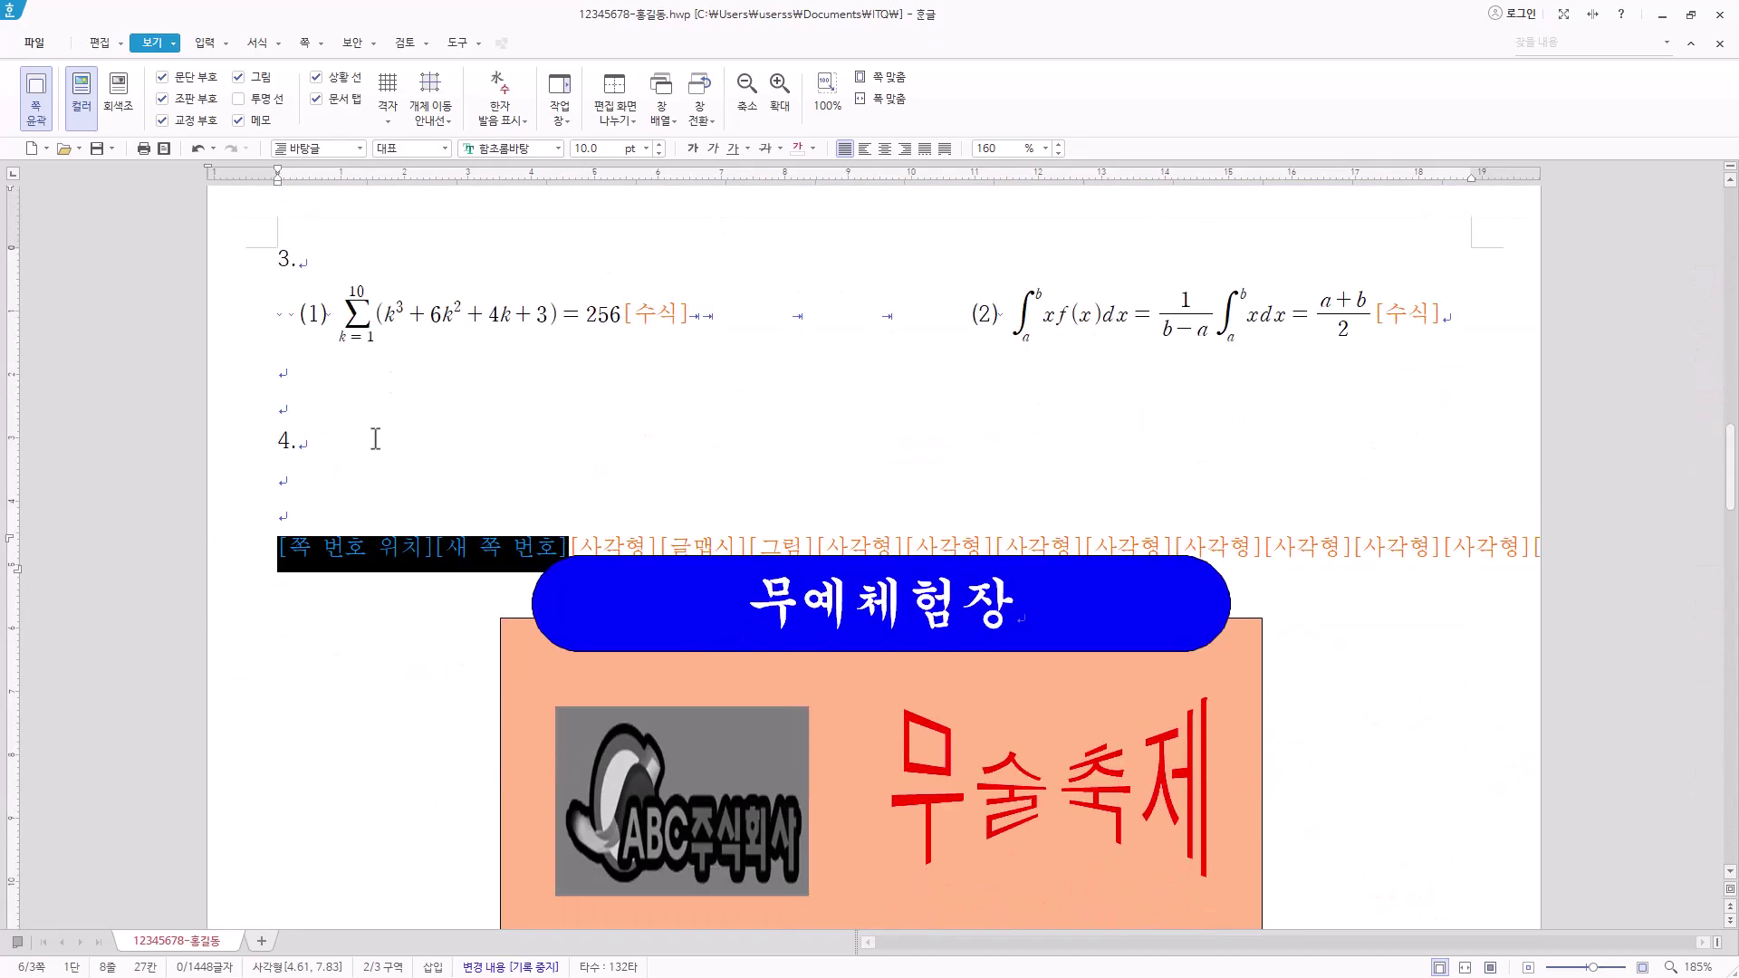
pyautogui.rightClick(486, 556)
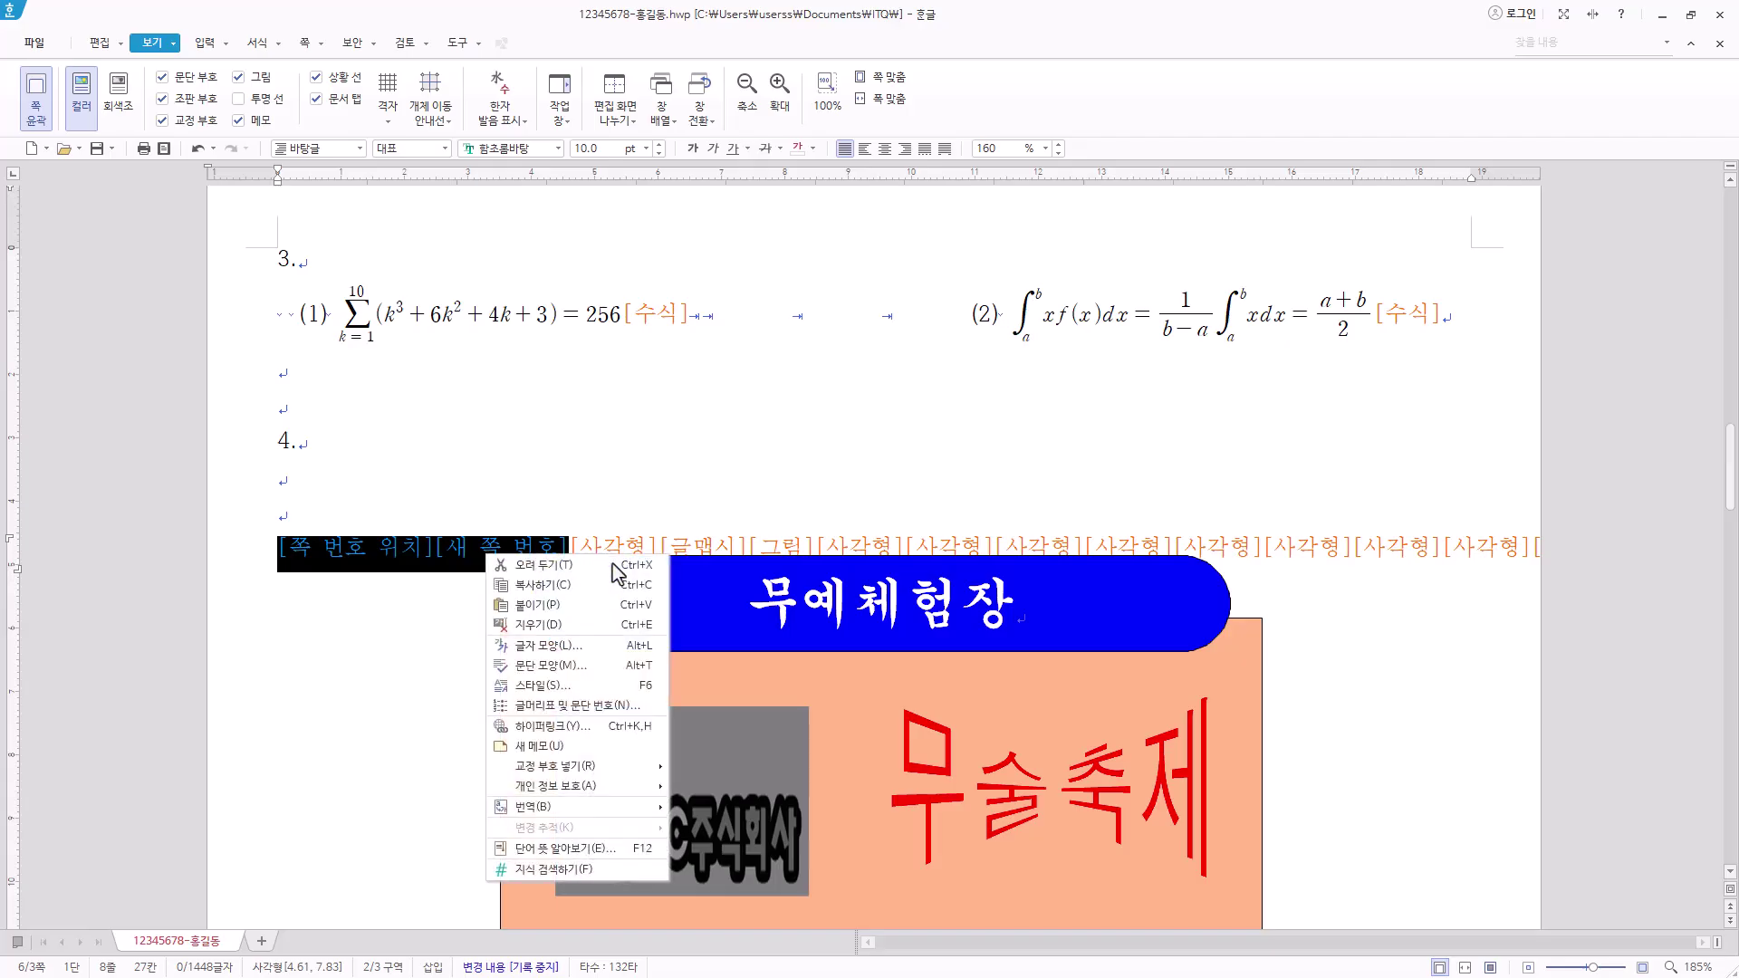
pyautogui.click(571, 572)
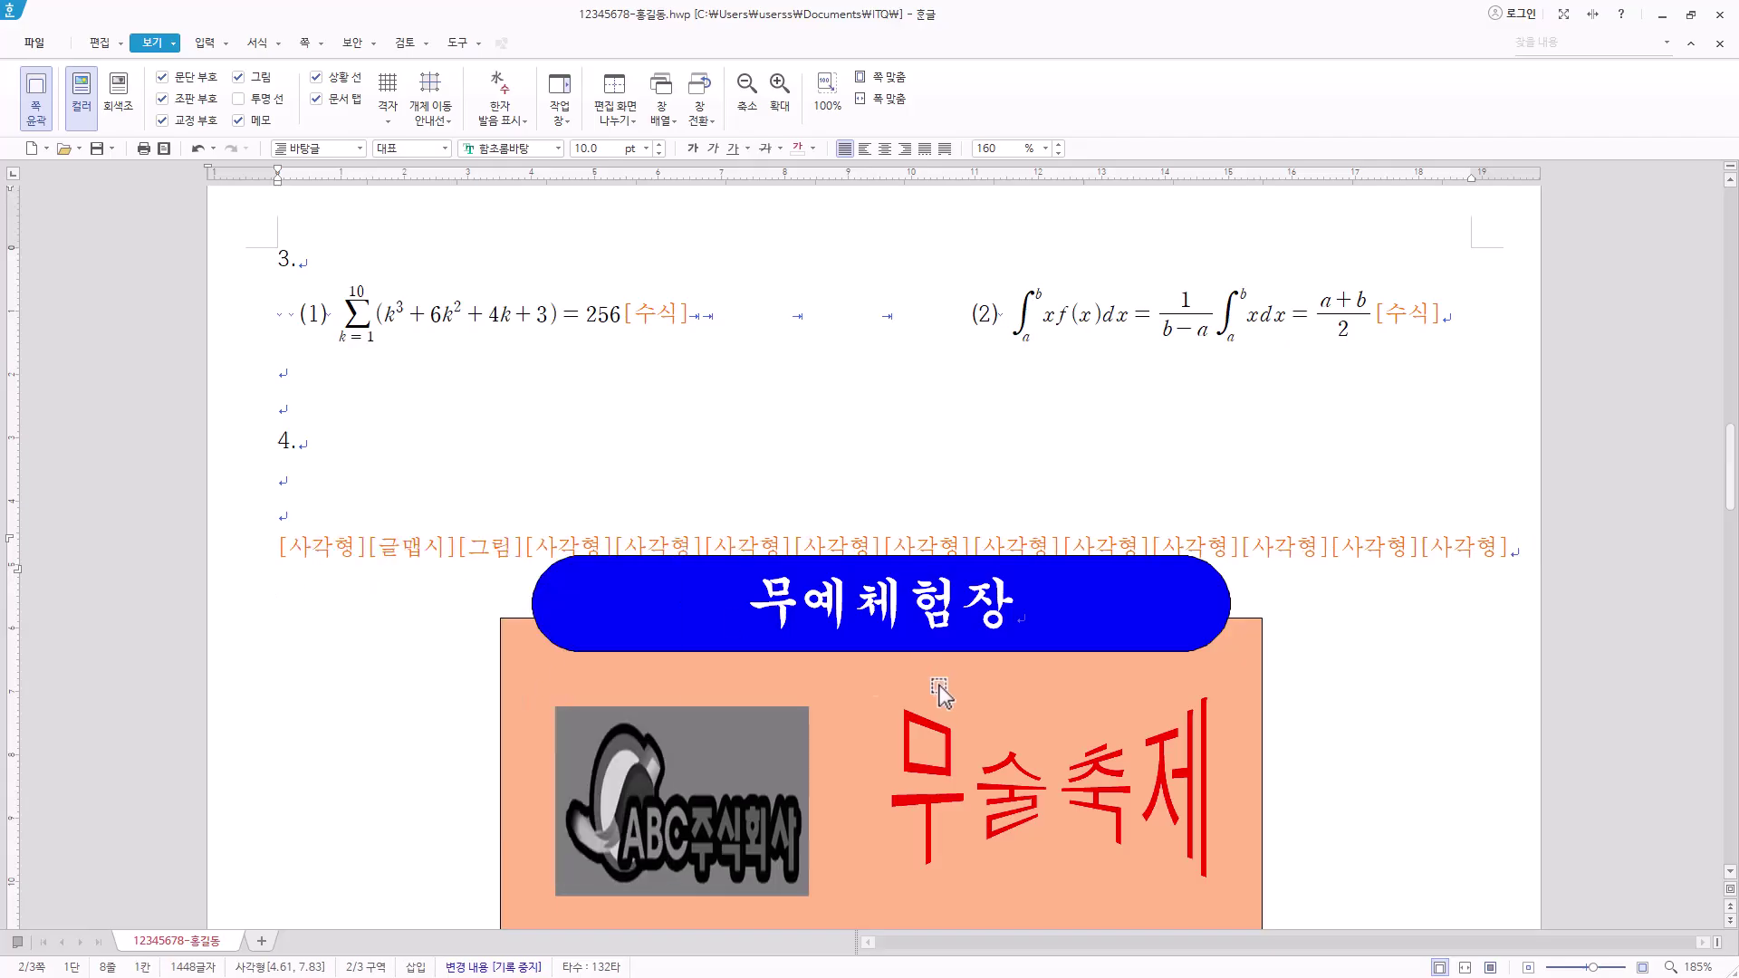
# Paste the page number codes in front of the [책갈피] code in the third page's title line
pyautogui.scroll(-10, 730, 648)
pyautogui.scroll(-5, 734, 648)
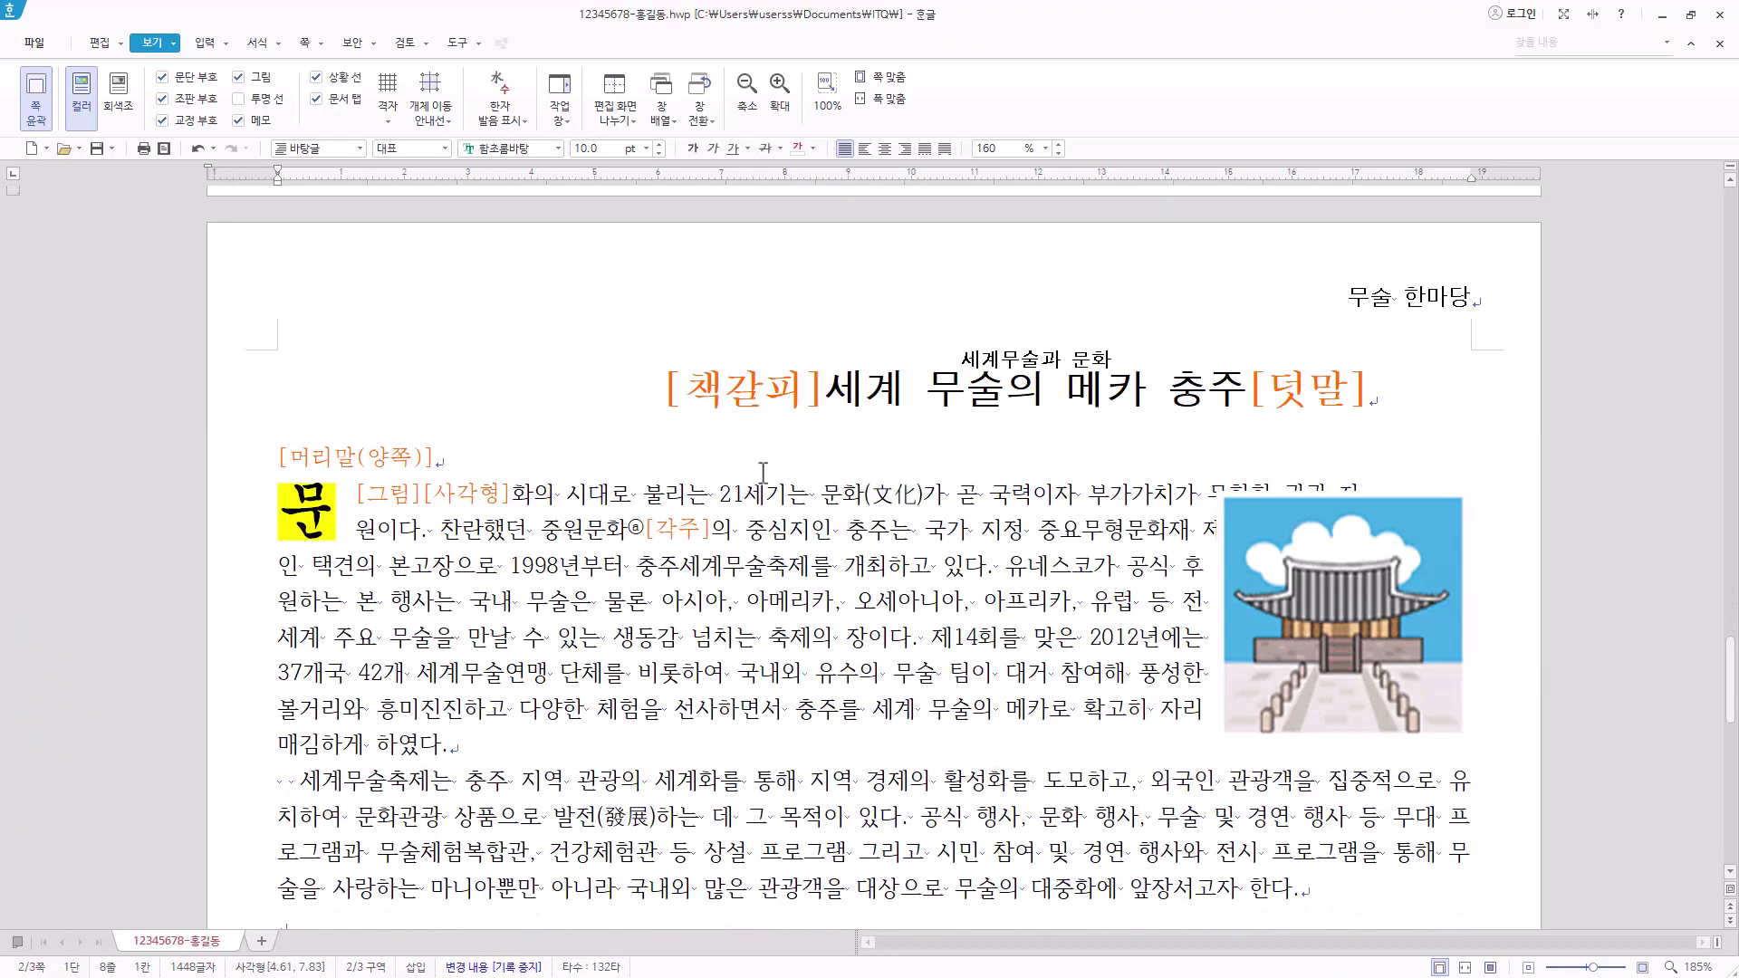
pyautogui.click(668, 390)
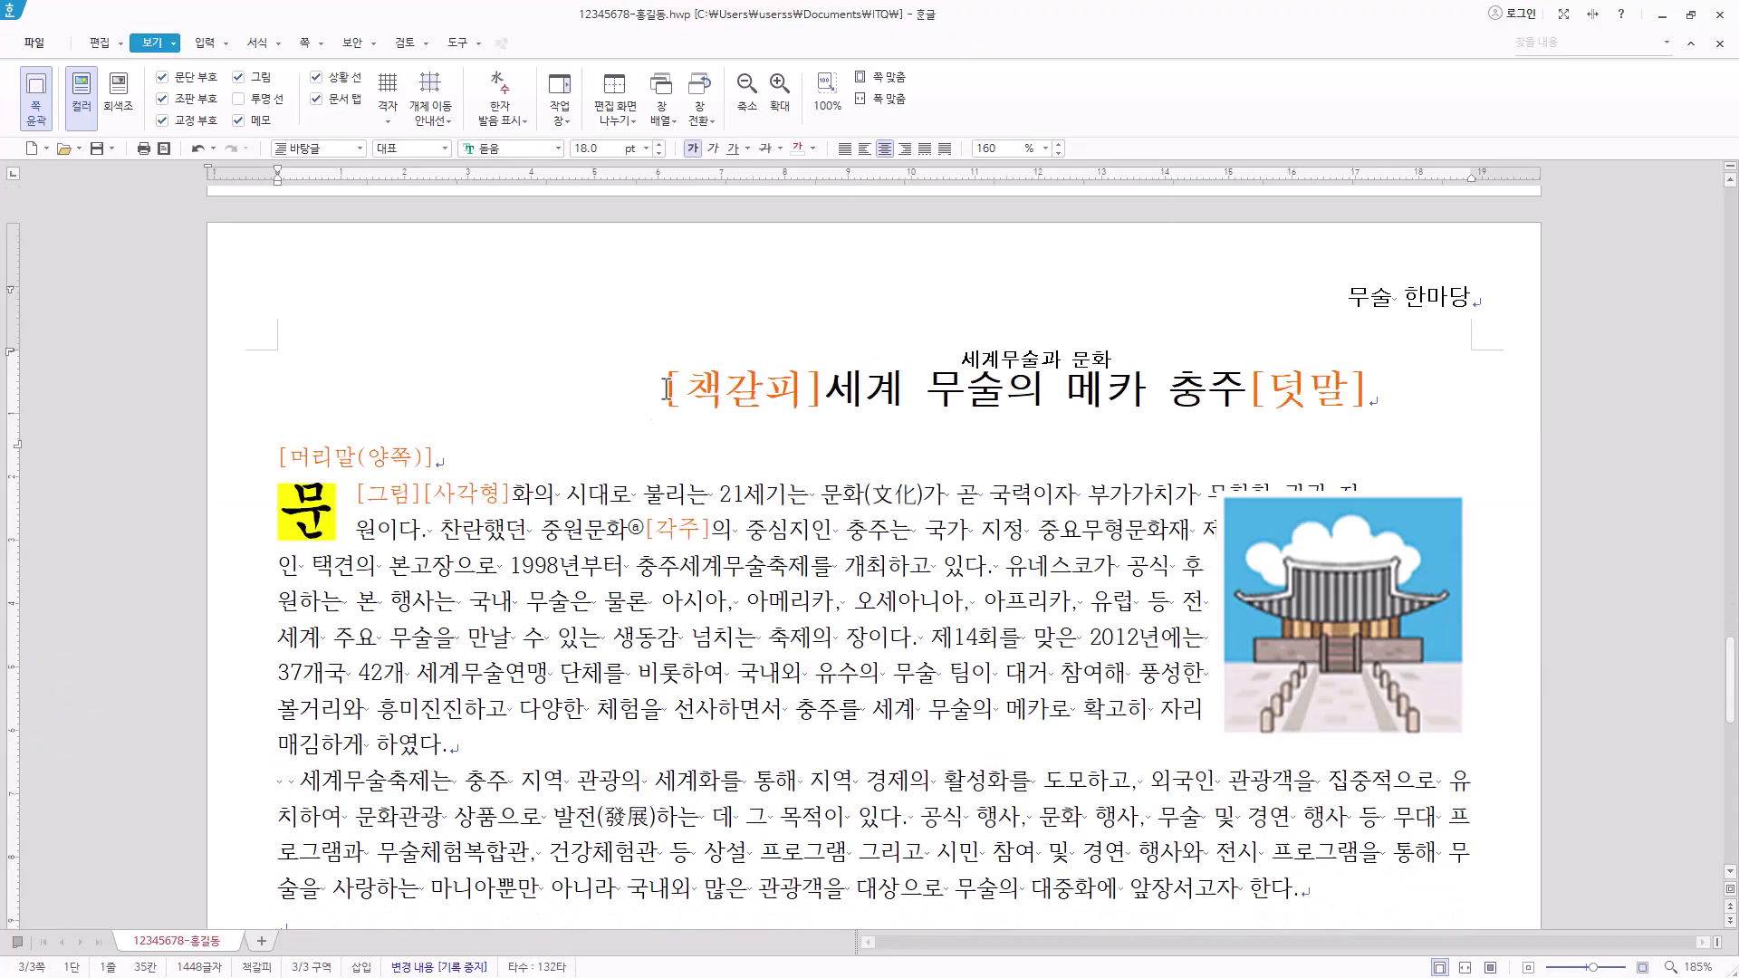
pyautogui.rightClick(668, 390)
pyautogui.click(706, 395)
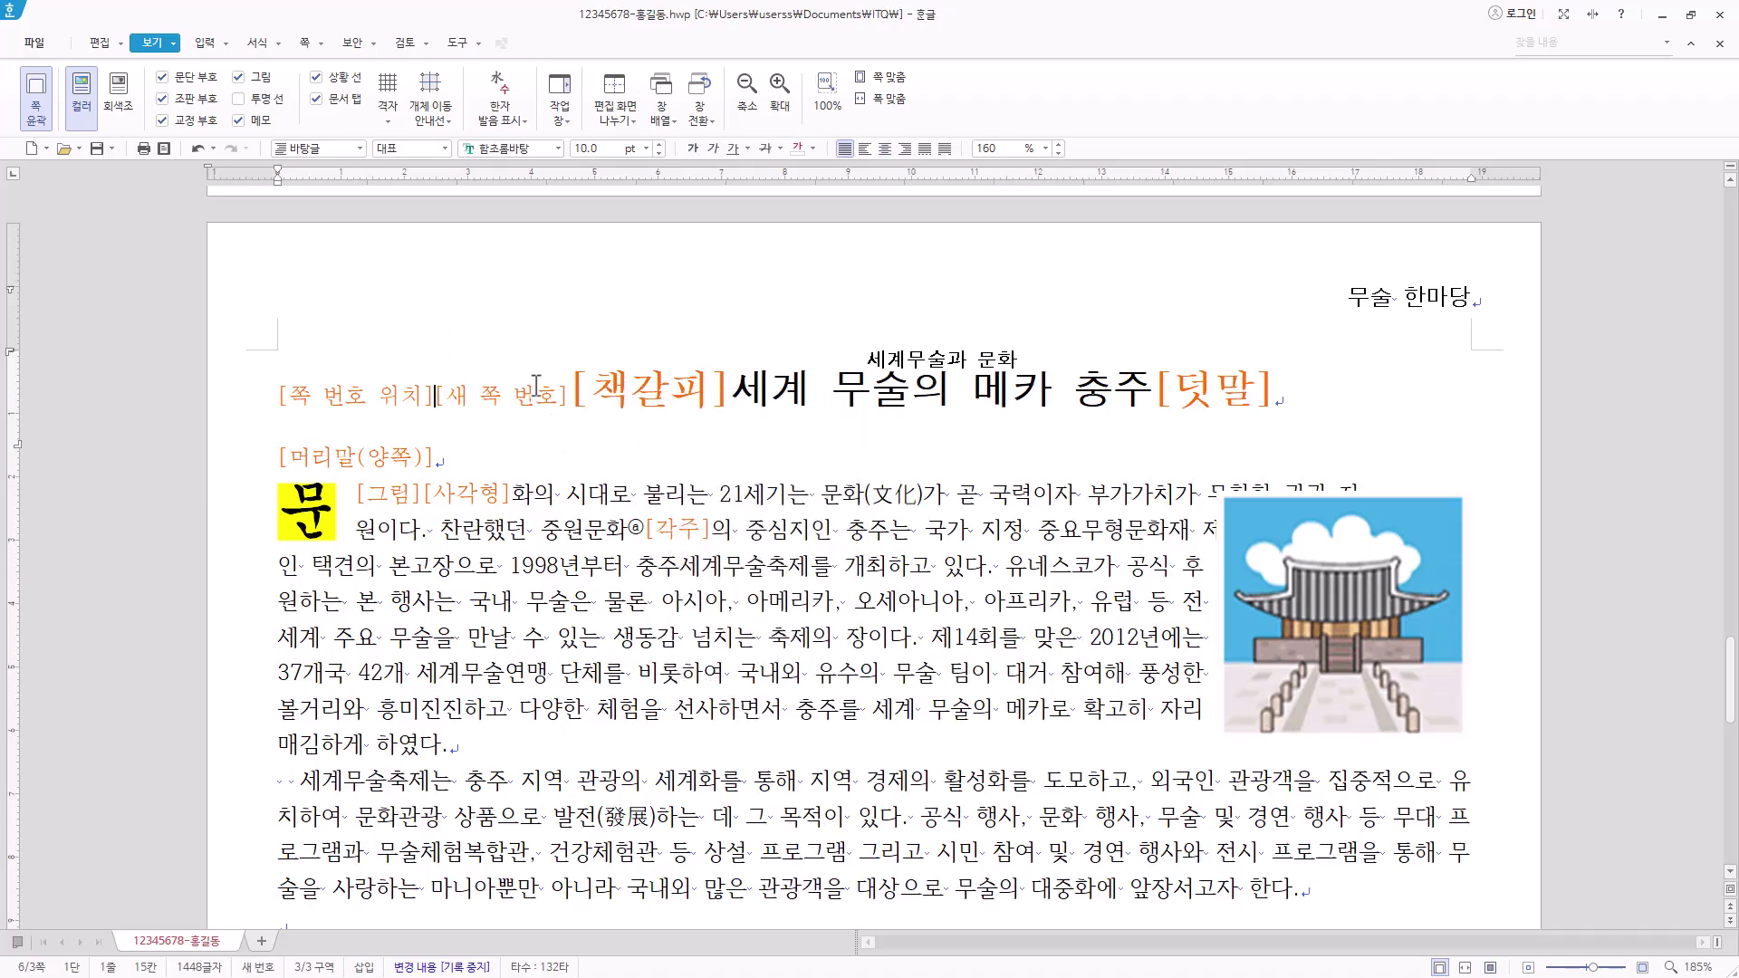
# Hide the control codes (조판 부호) and centre the title "세계 무술의 메카 충주"
pyautogui.press('Right')
pyautogui.press('Right')
pyautogui.press('Left')
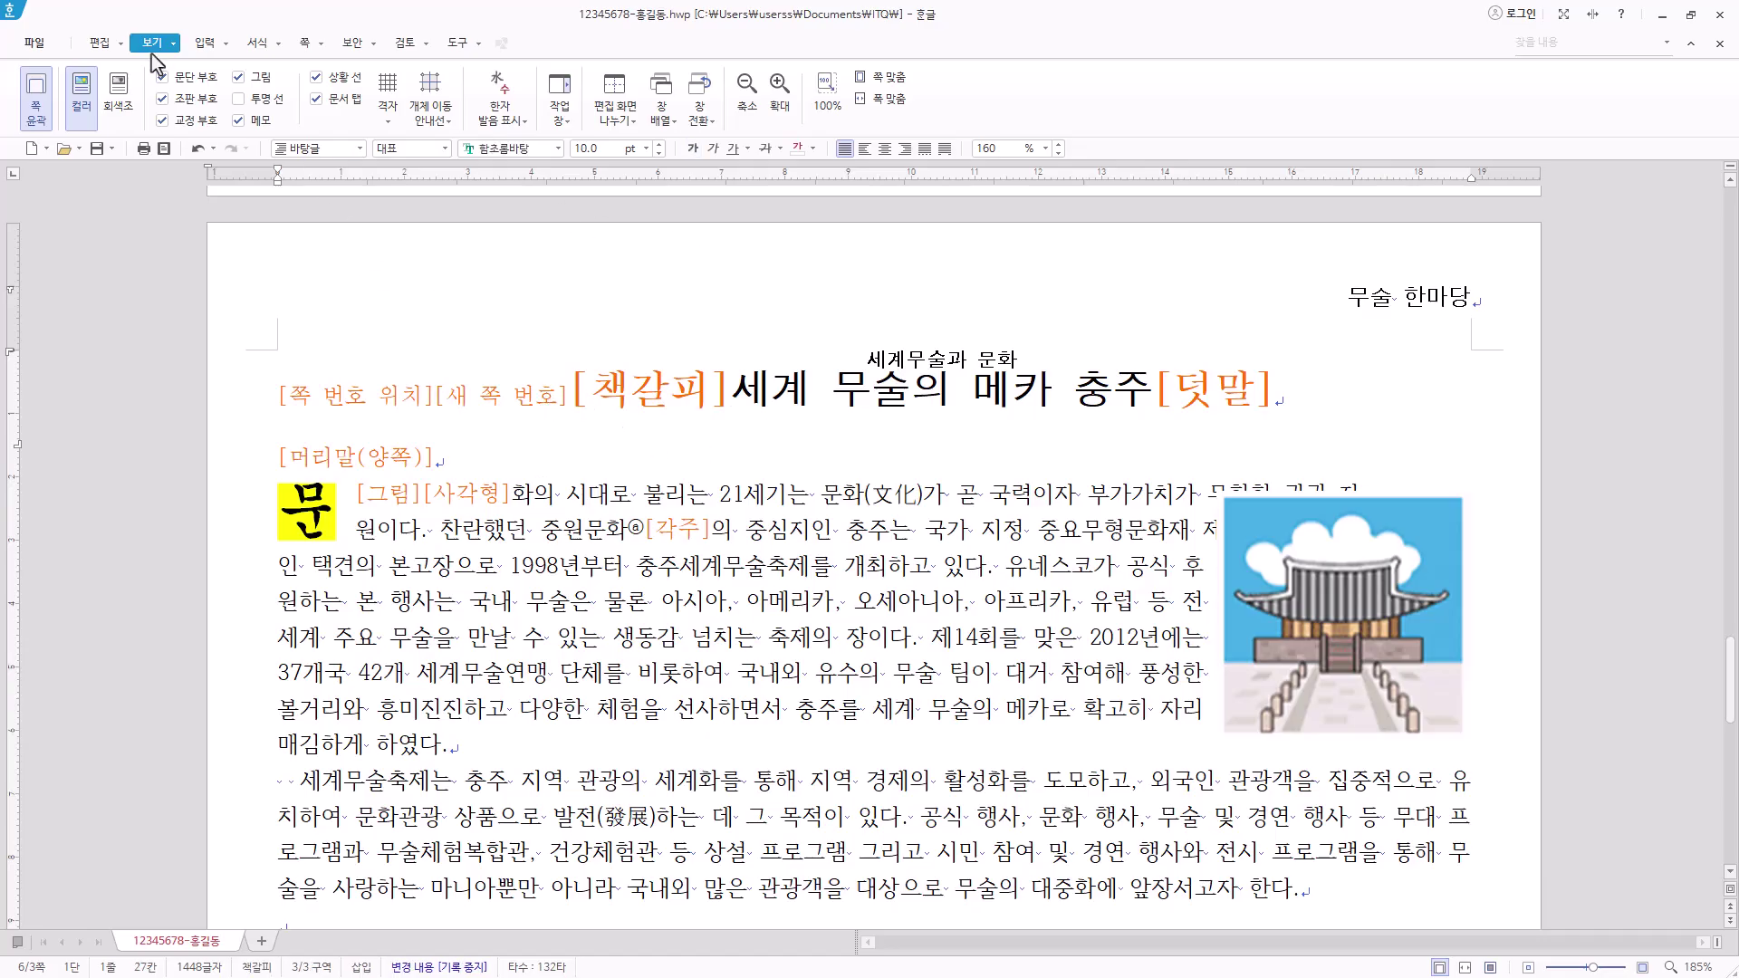
pyautogui.click(163, 98)
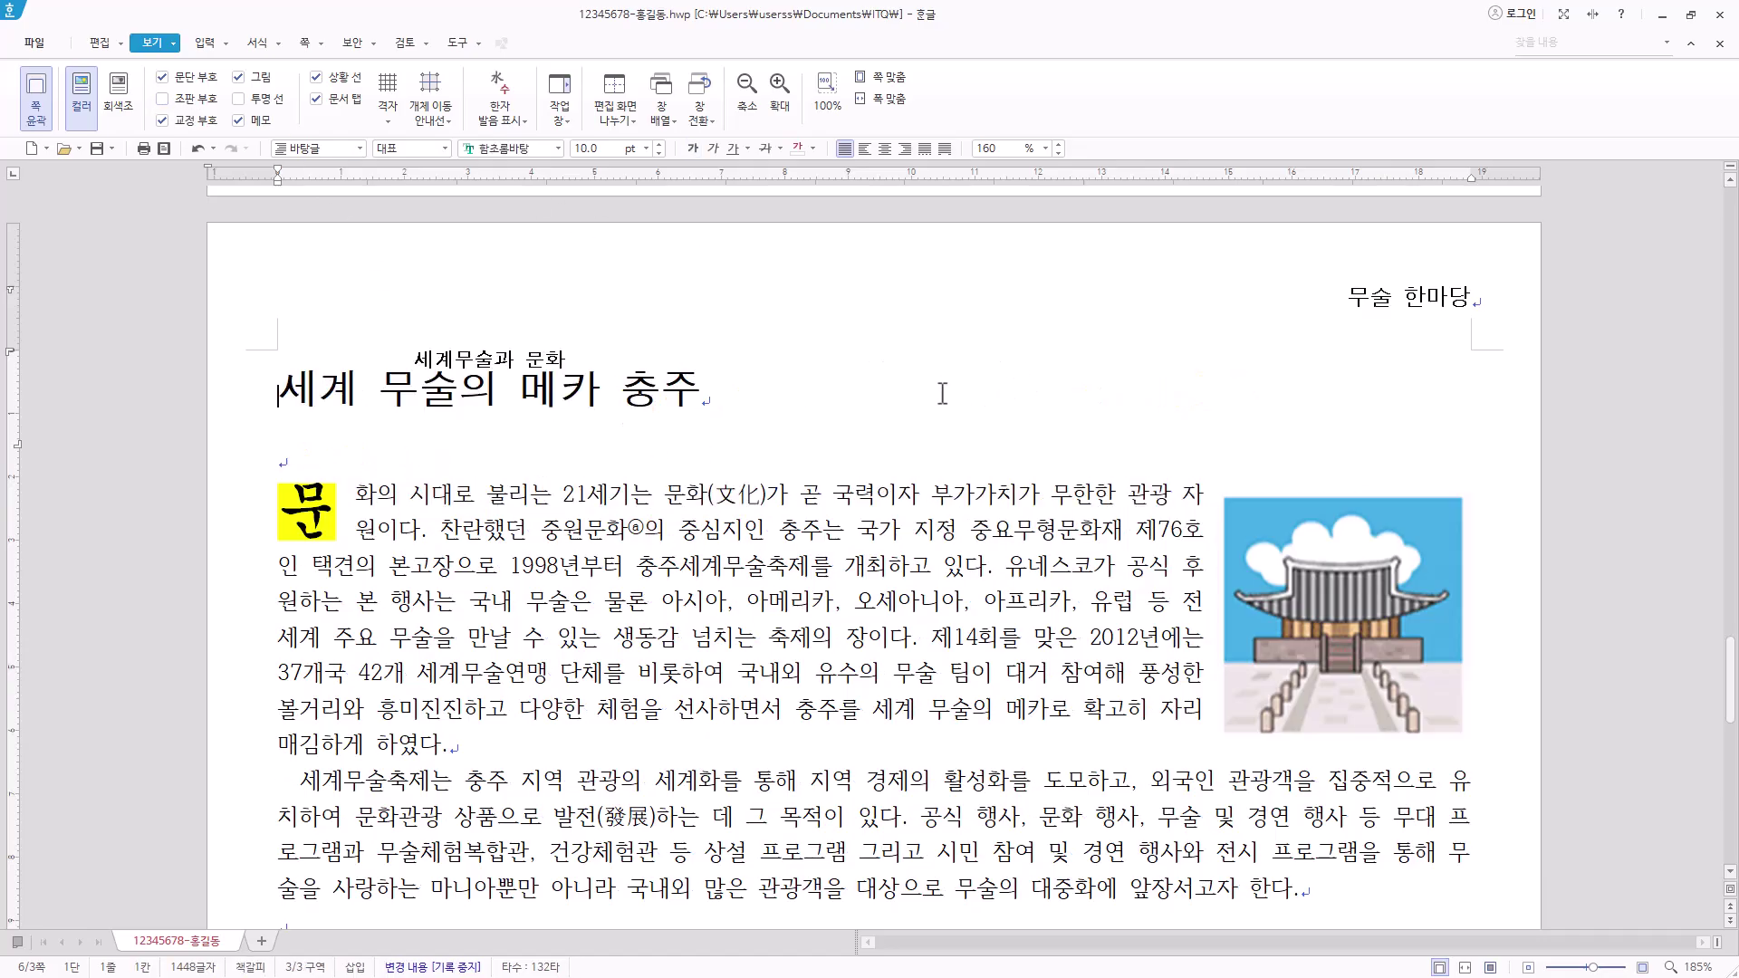
pyautogui.press('End')
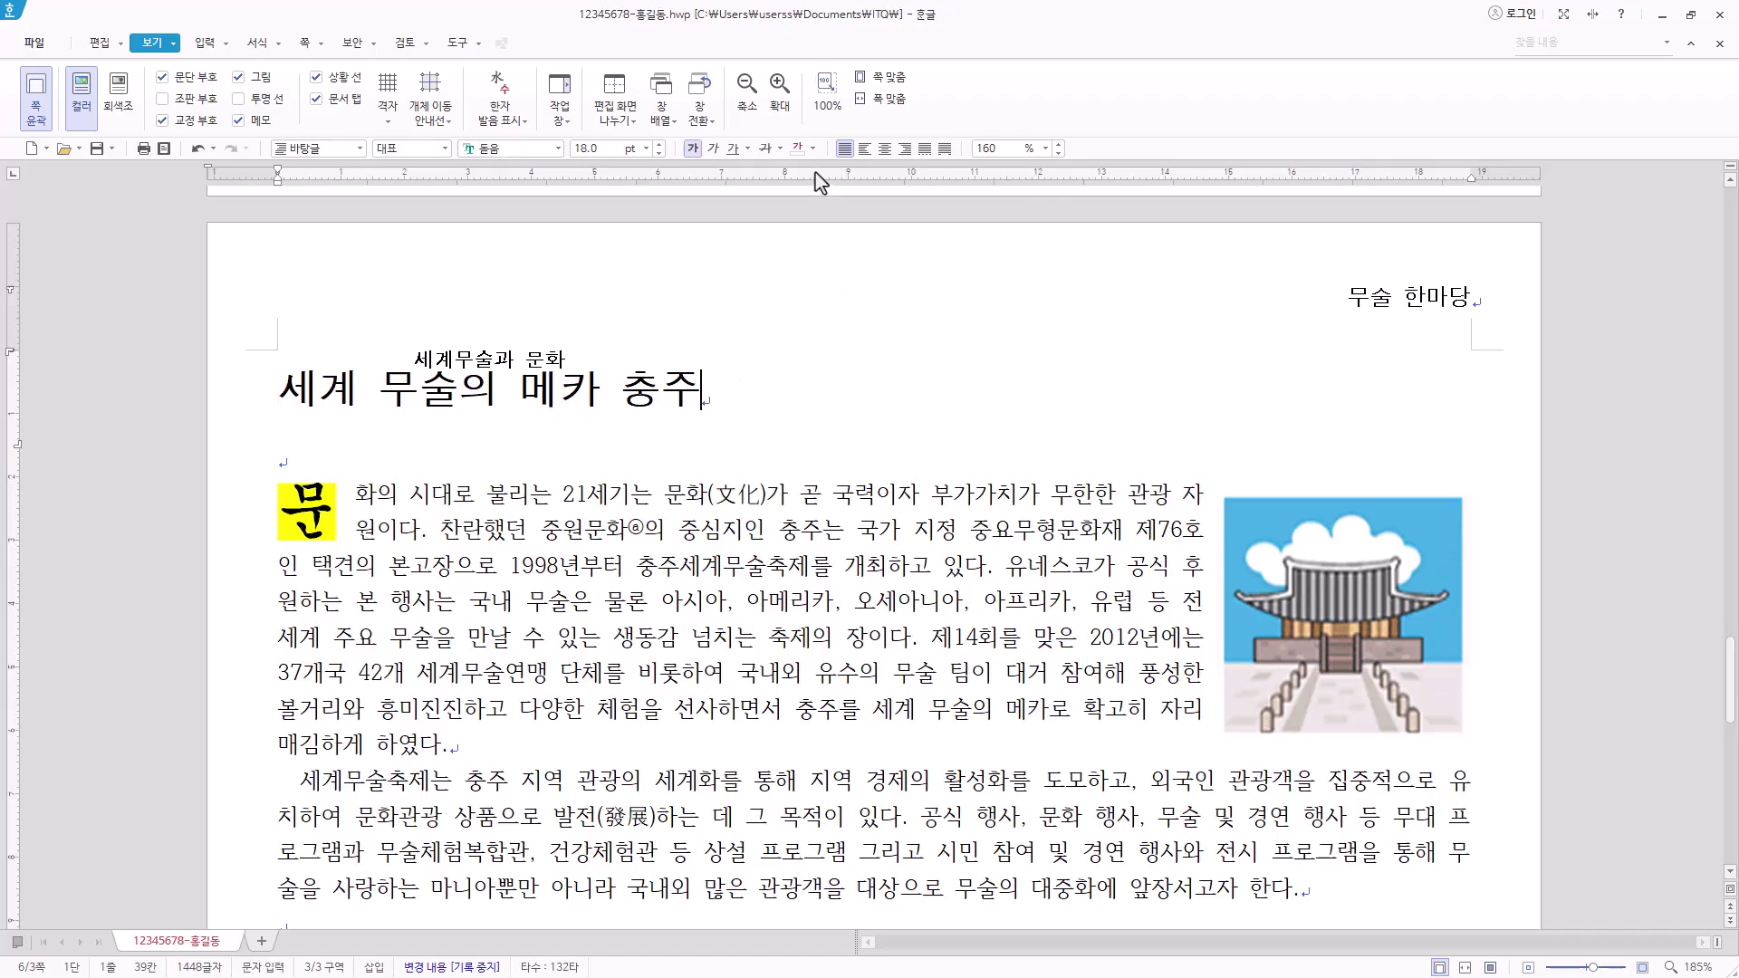
pyautogui.click(885, 154)
# Check the bottom margins of the second and third pages for the page number and return to the title
pyautogui.scroll(3, 1343, 590)
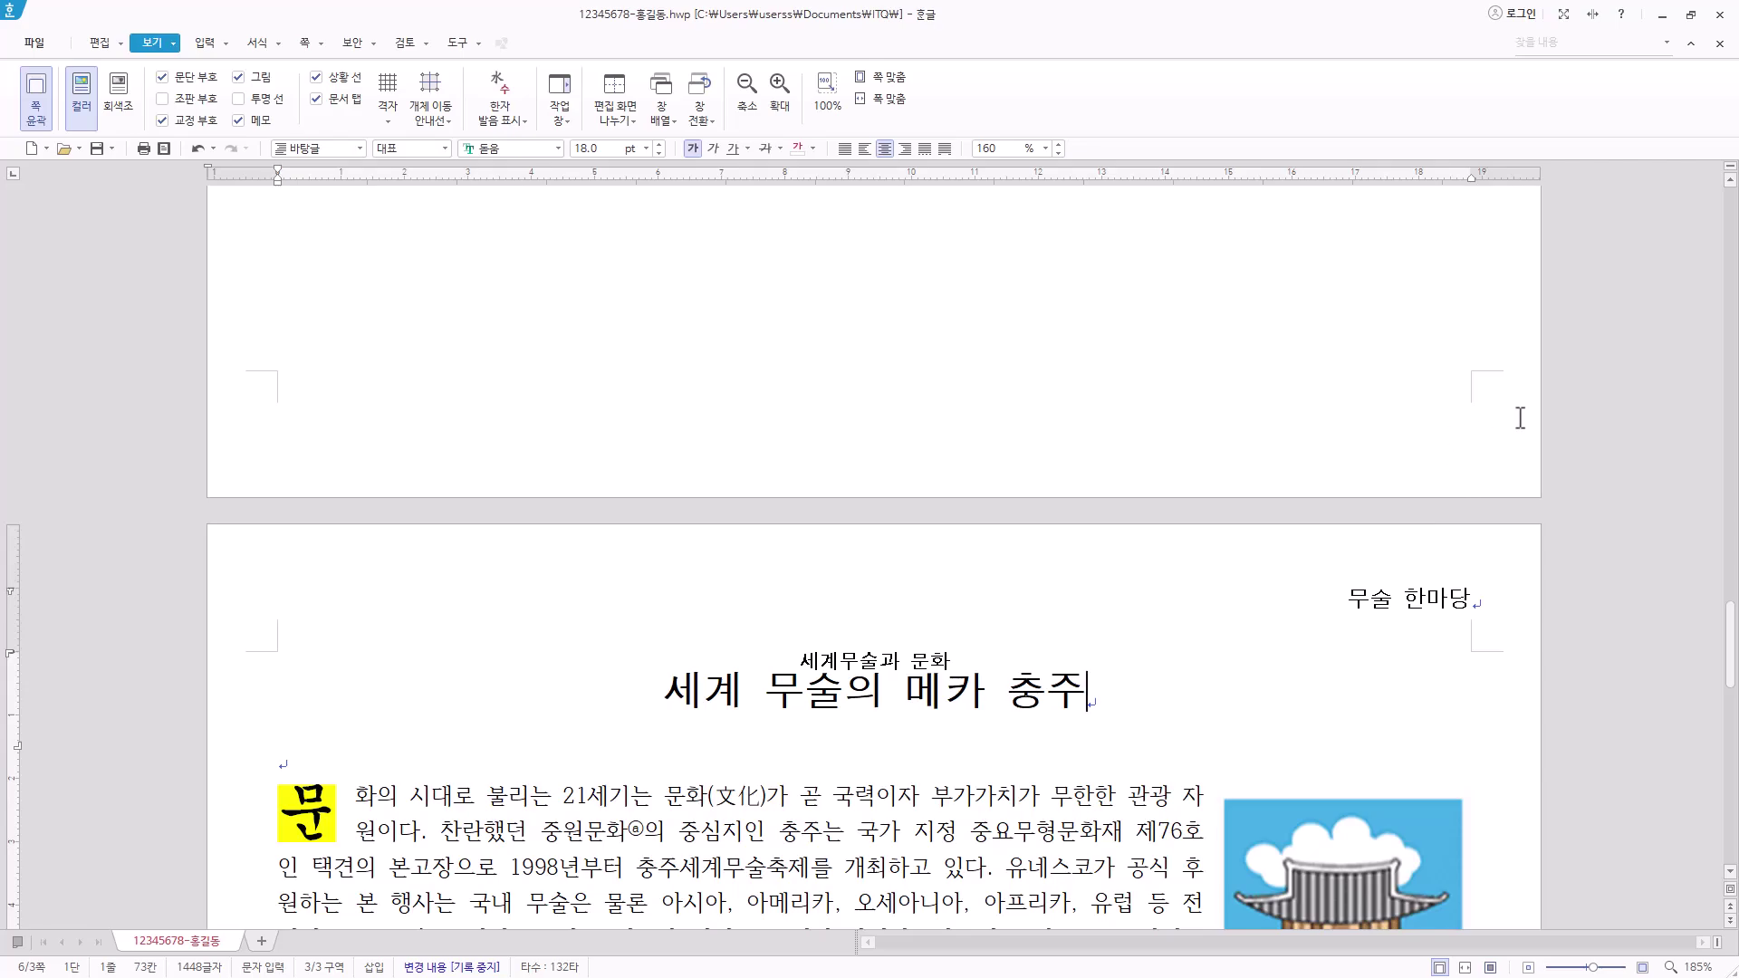
pyautogui.scroll(-15, 1463, 446)
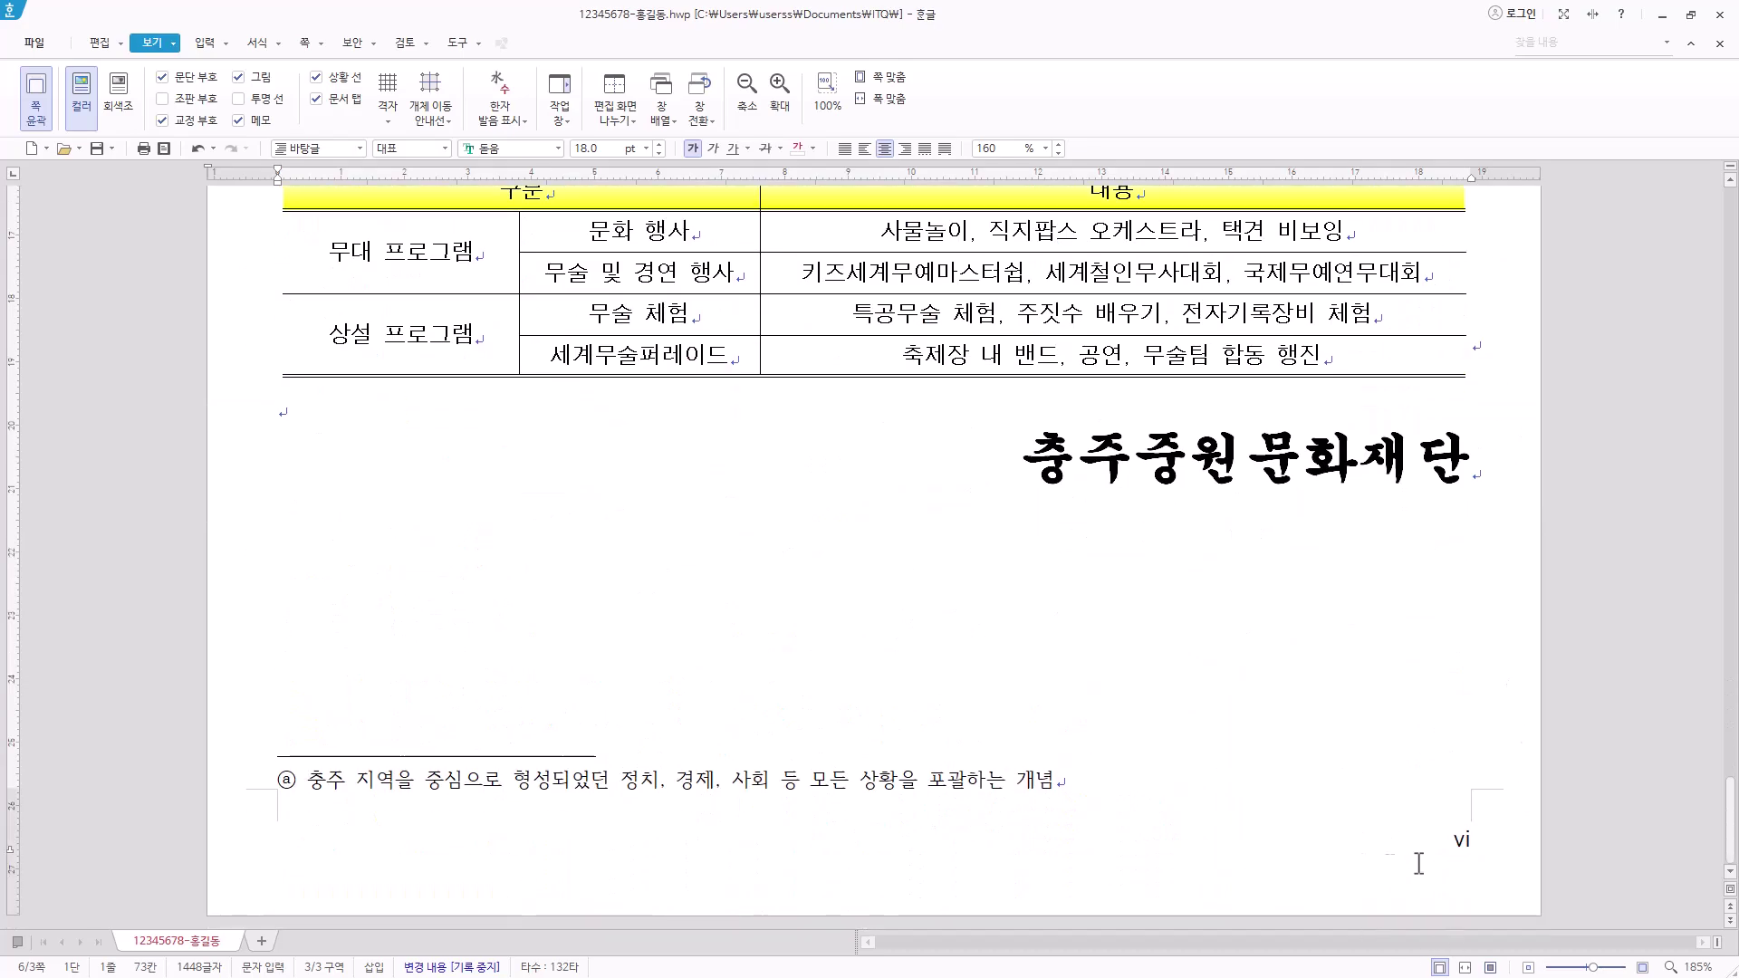
pyautogui.scroll(12, 1395, 748)
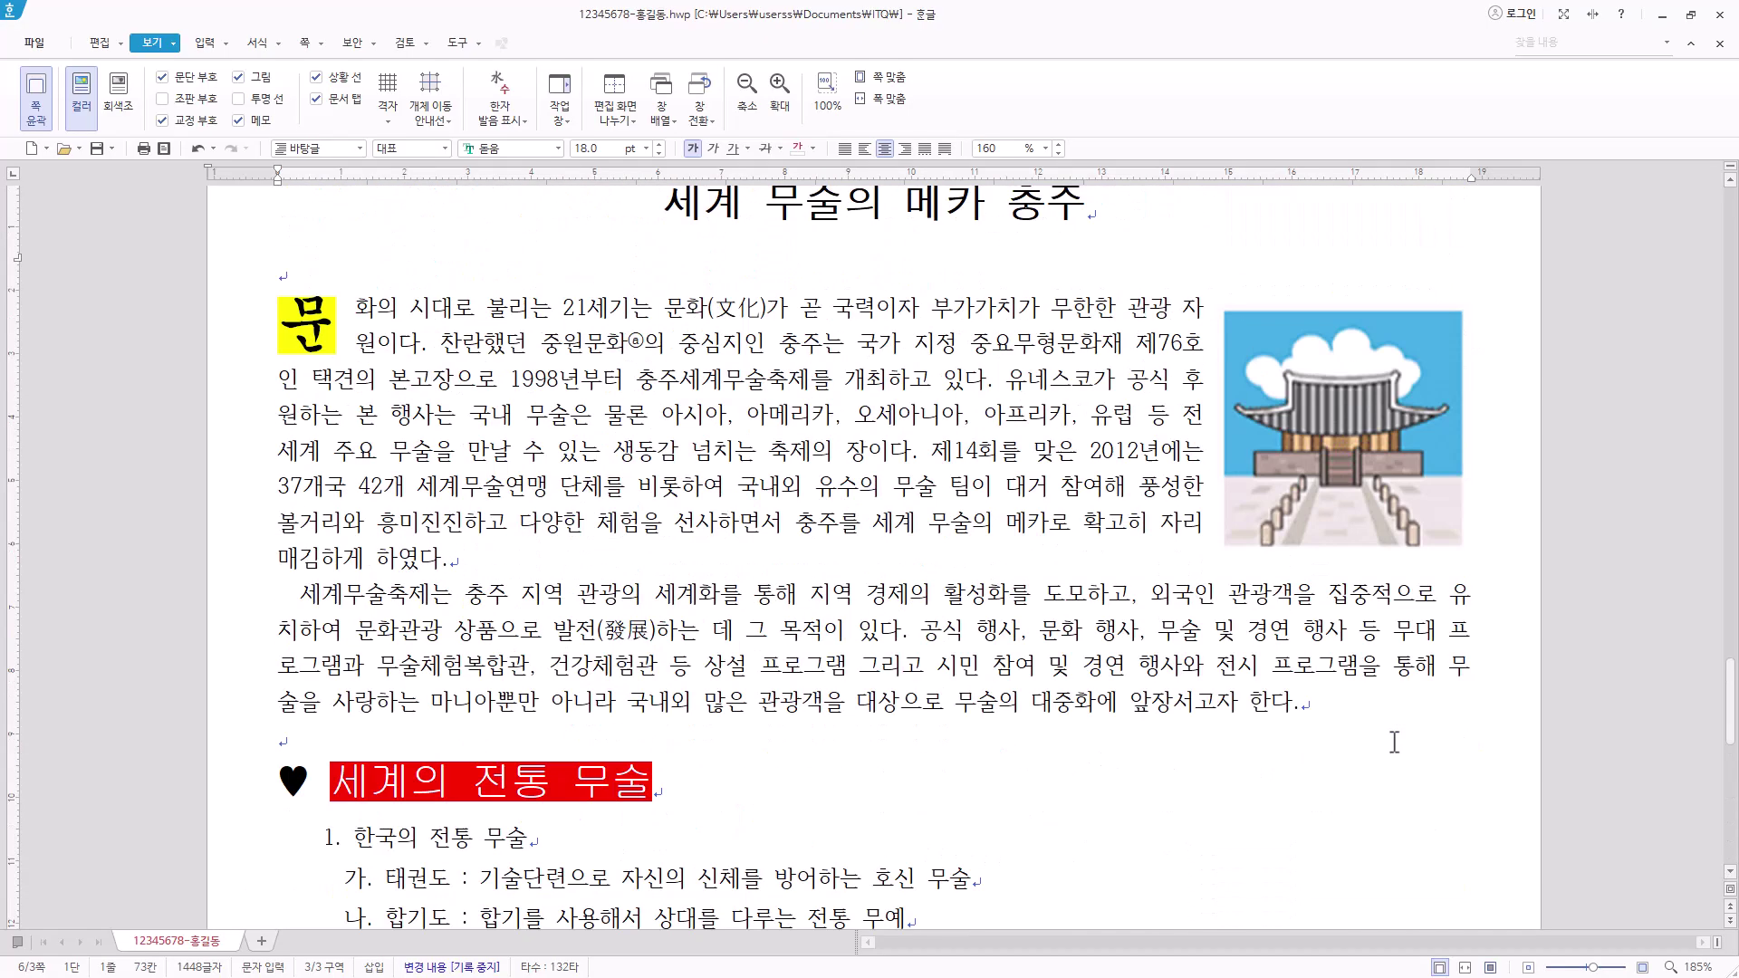
pyautogui.scroll(3, 1395, 742)
pyautogui.click(647, 521)
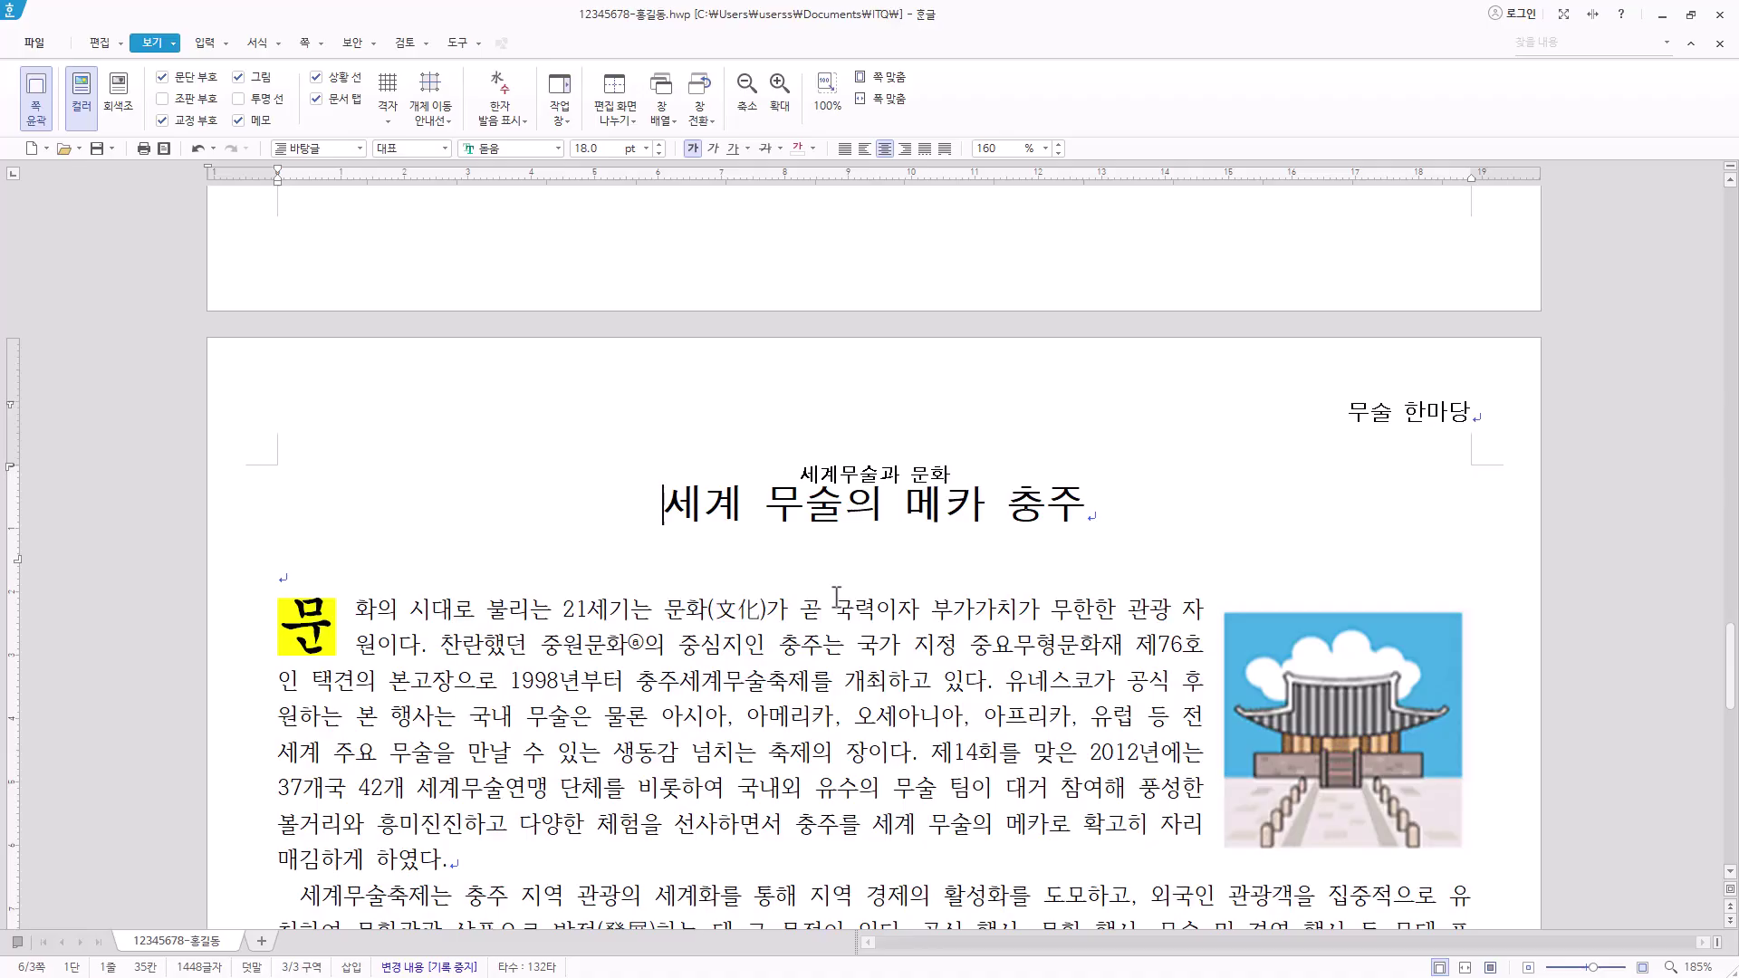
pyautogui.press('Hangul')
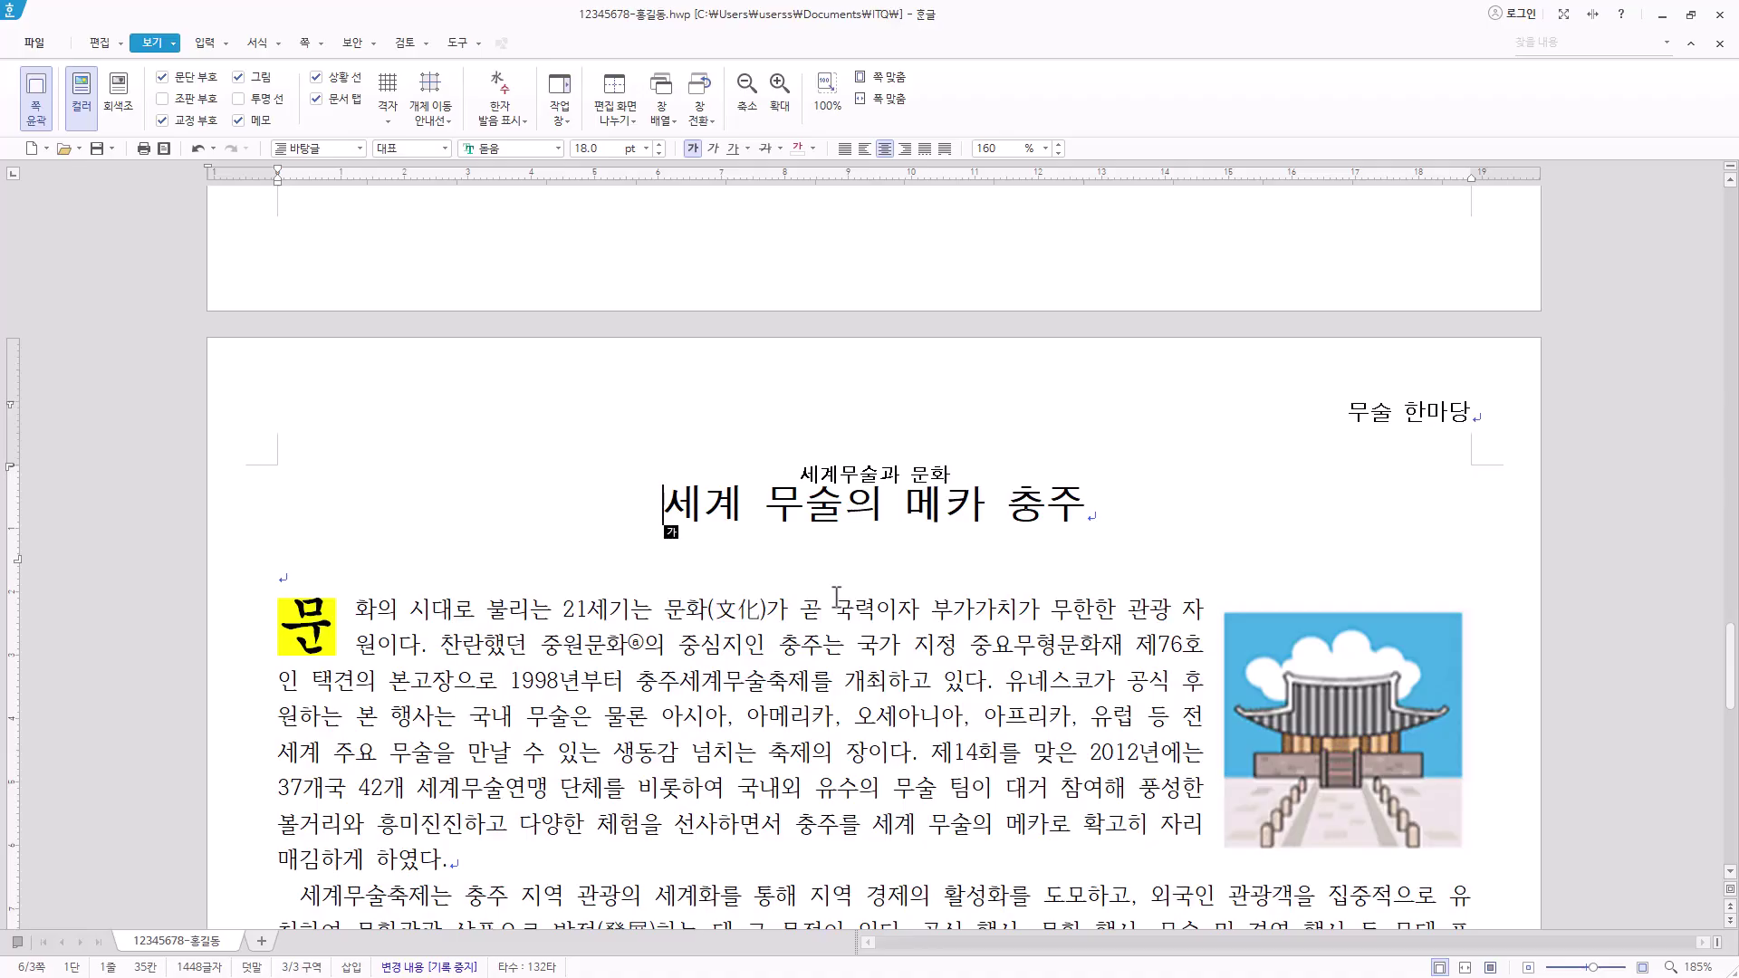